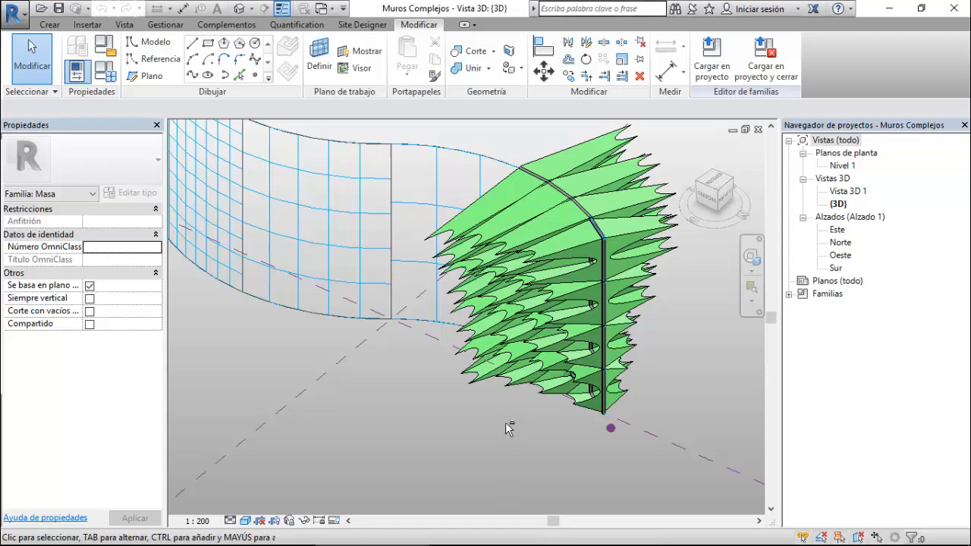
- Examine the curved divided wall and the green panelled surfaces in the Muros Complejos 3D view
mouse_move(507, 425)
middle_mouse_down("shift")
mouse_move(516, 433)
mouse_move(506, 425)
middle_mouse_up("shift")
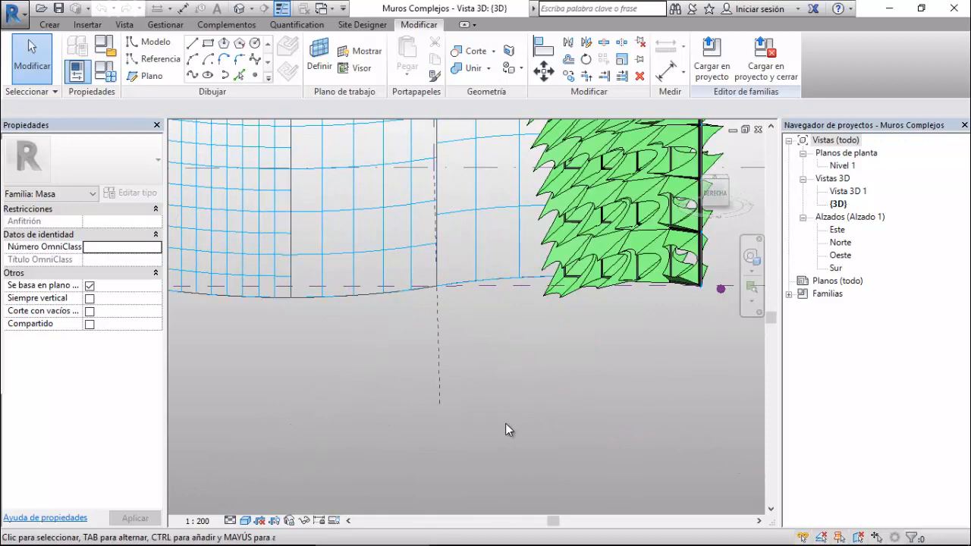
scroll(508, 430, "down", 3)
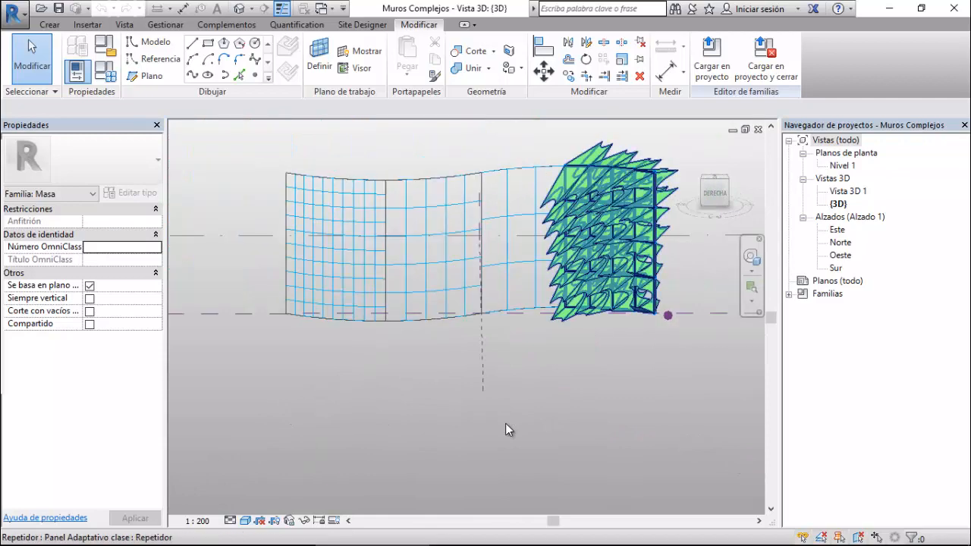
scroll(508, 430, "down", 2)
scroll(508, 429, "down", 1)
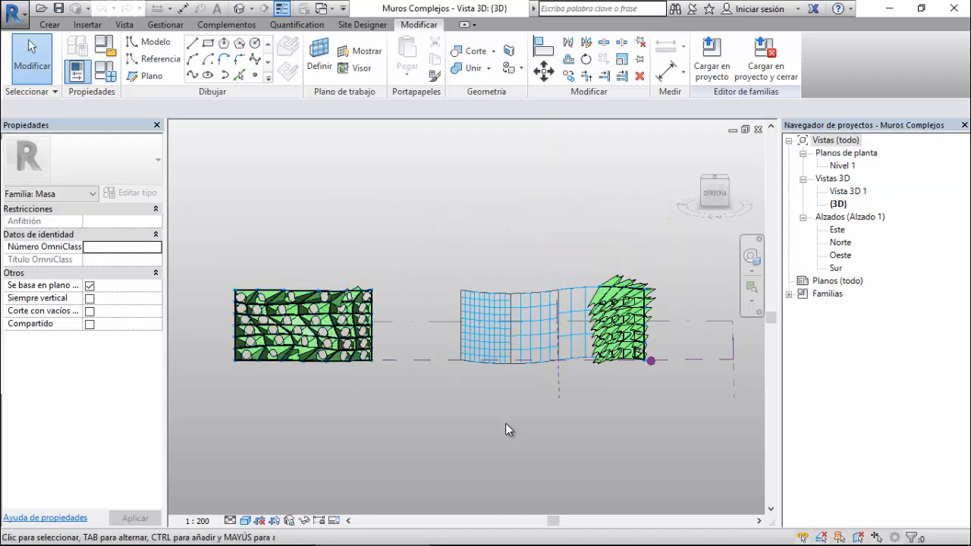
- Open the 3Ptos Bezier Curve reference level plan and examine the curve's adaptive points and construction lines
left_click(323, 8)
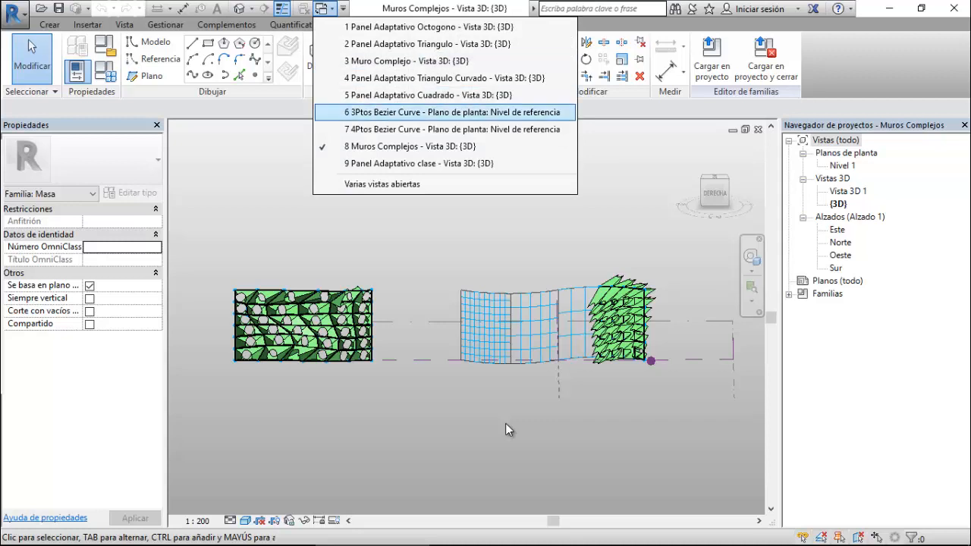
left_click(452, 112)
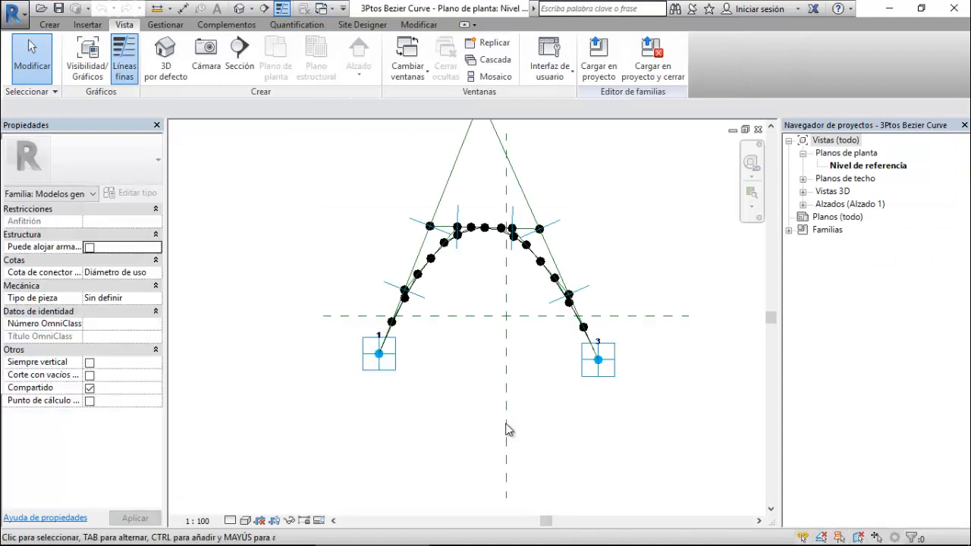
scroll(506, 424, "down", 3)
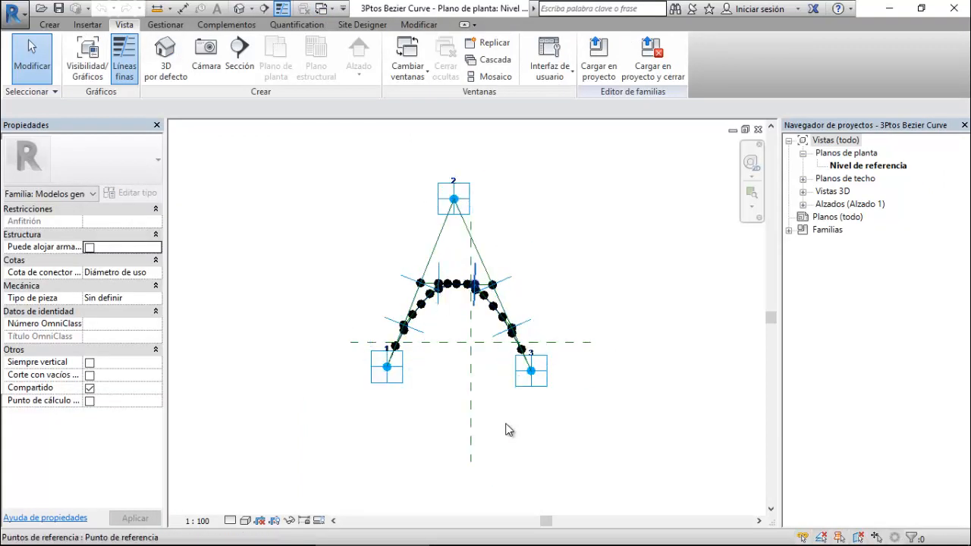
scroll(508, 430, "up", 4)
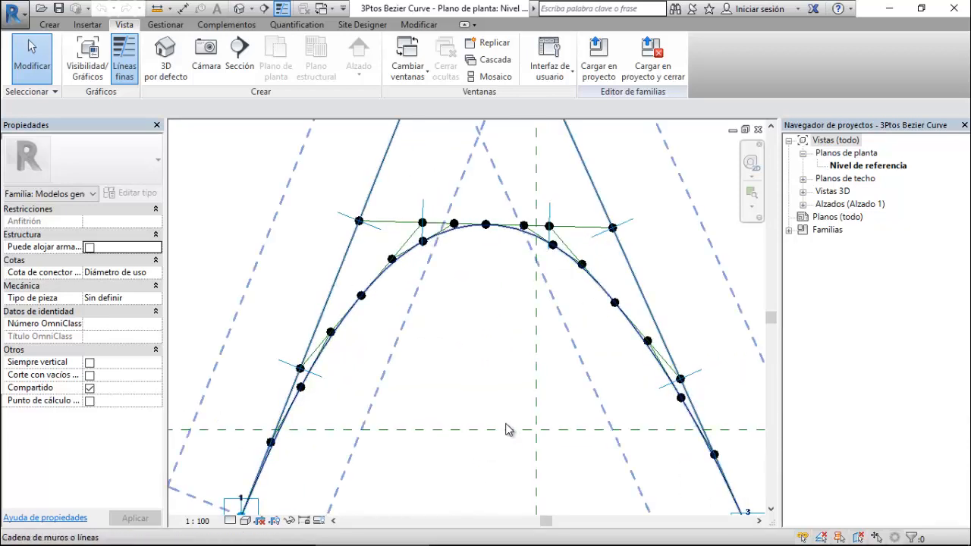
key("Tab")
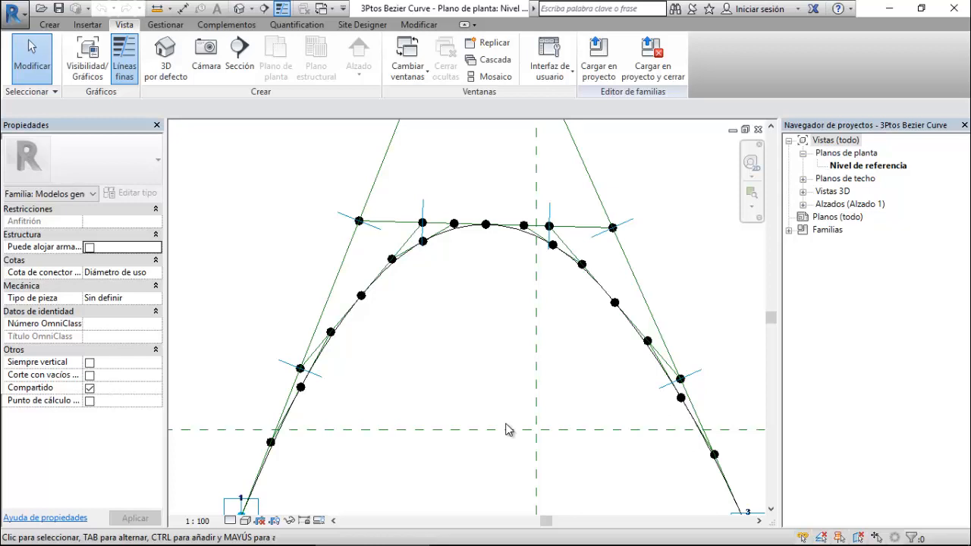
scroll(509, 429, "down", 1)
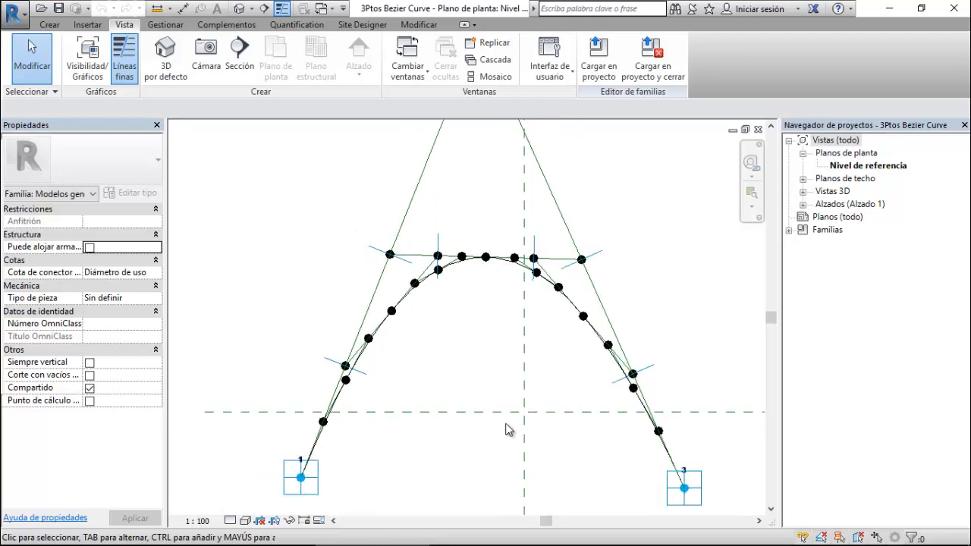
scroll(509, 430, "down", 1)
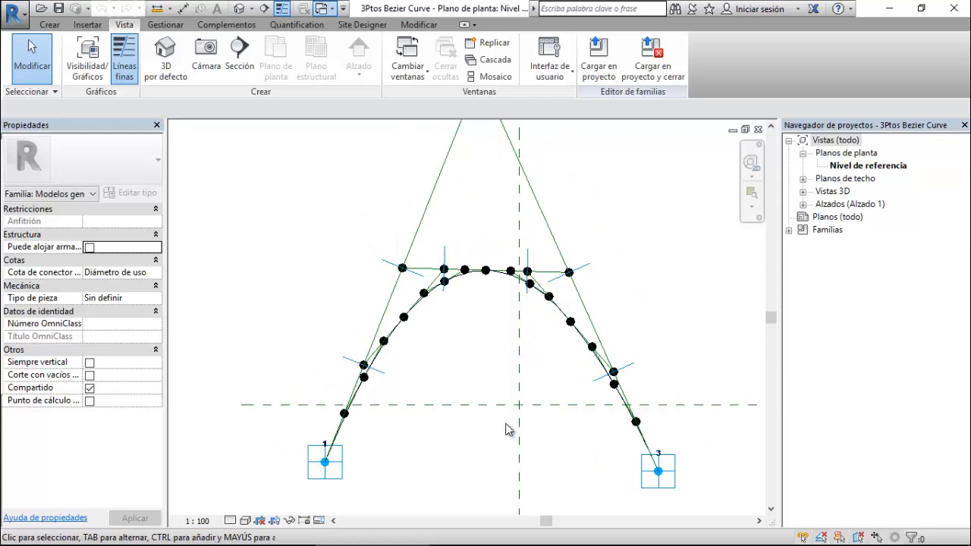
- Inspect the square panel in the Panel Adaptativo Cuadrado 3D view and bring up the Panel Adaptativo Triangulo Curvado 3D view
left_click(325, 8)
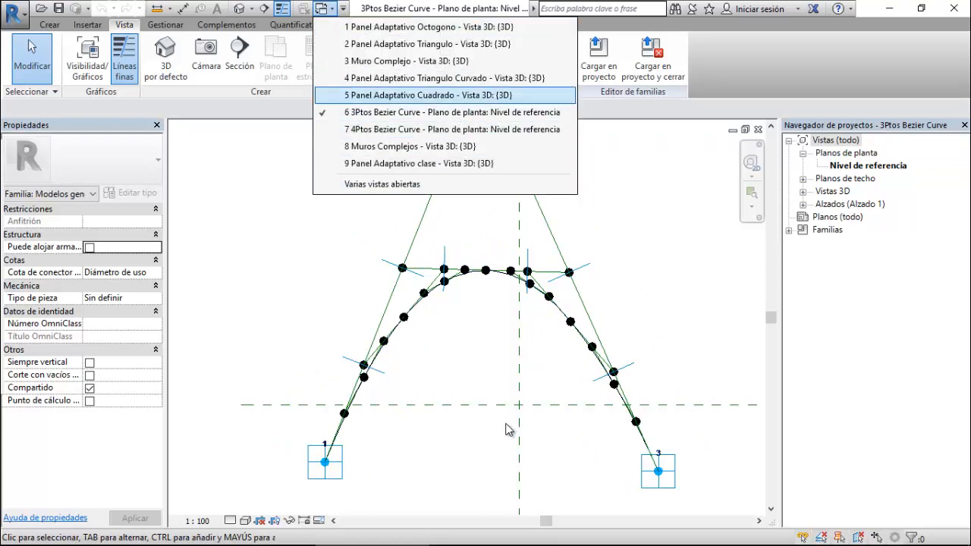
left_click(430, 96)
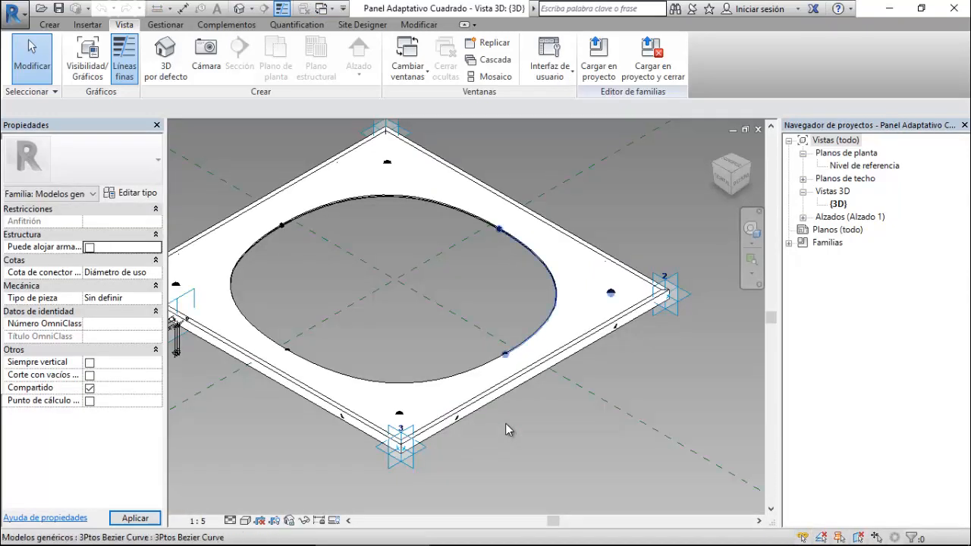
scroll(506, 425, "down", 2)
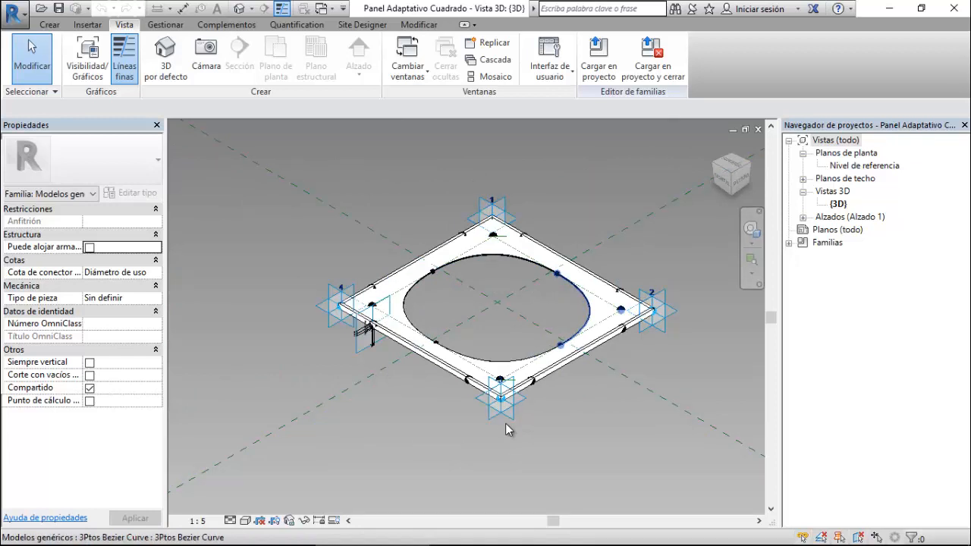
scroll(507, 425, "up", 1)
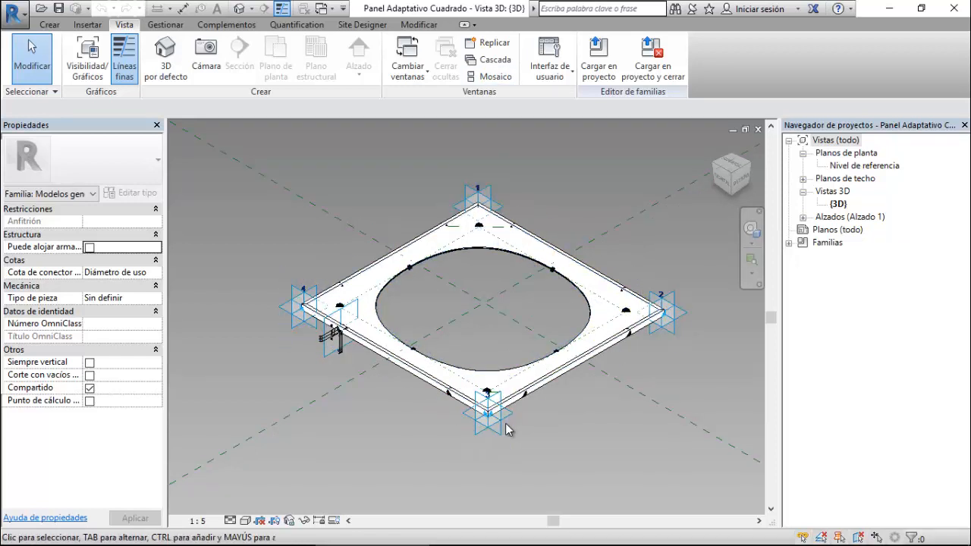
left_click(324, 8)
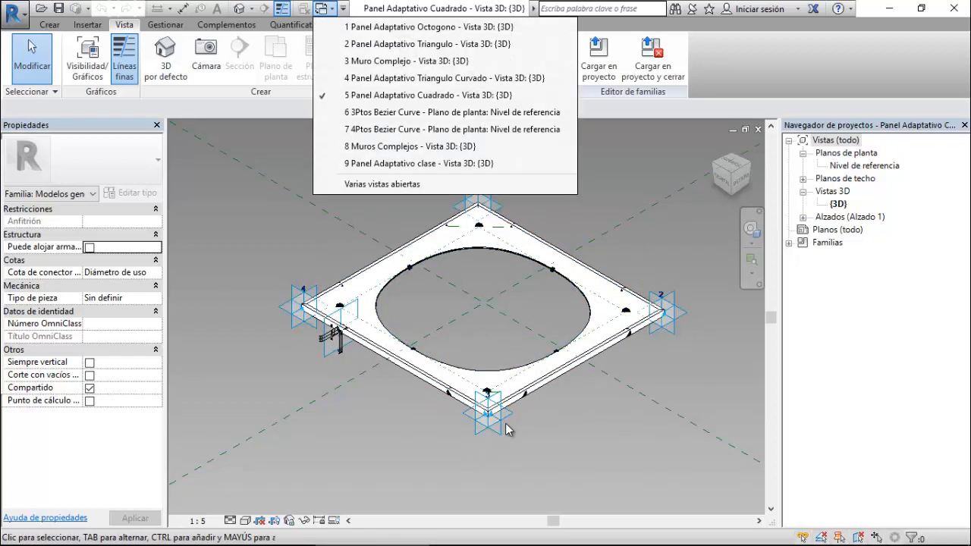
key("Return")
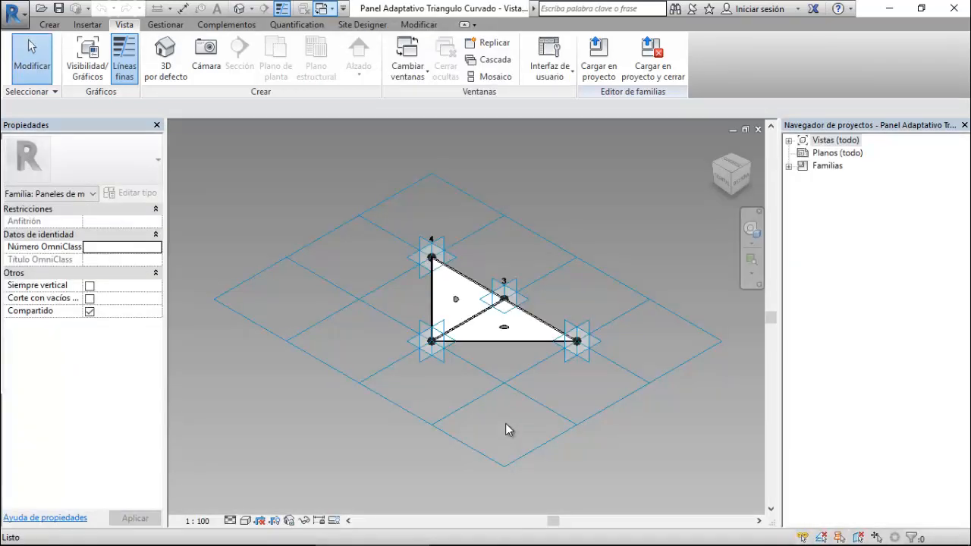
- Switch to the Panel Adaptativo Triangulo 3D view and inspect the triangular panel, its adaptive points and central opening
left_click(324, 9)
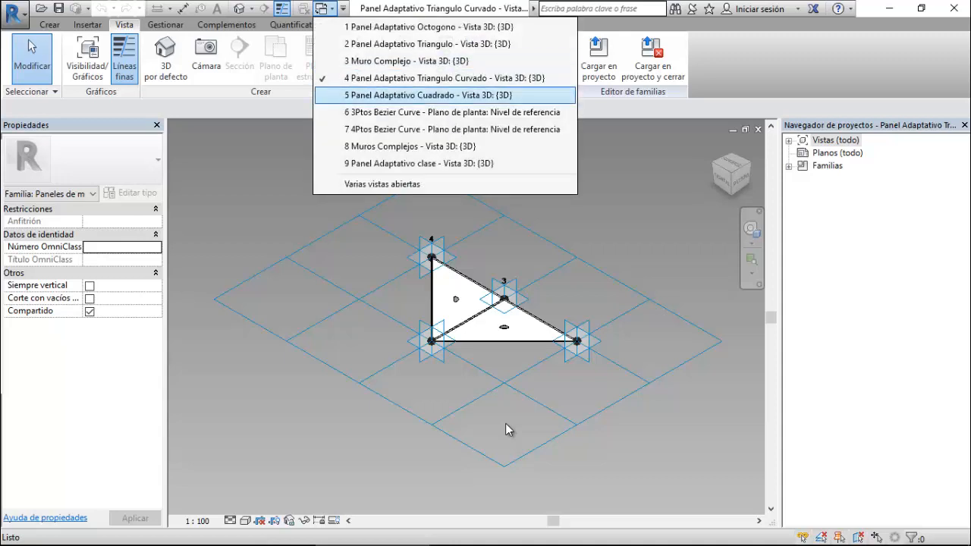
key("Up")
key("Up")
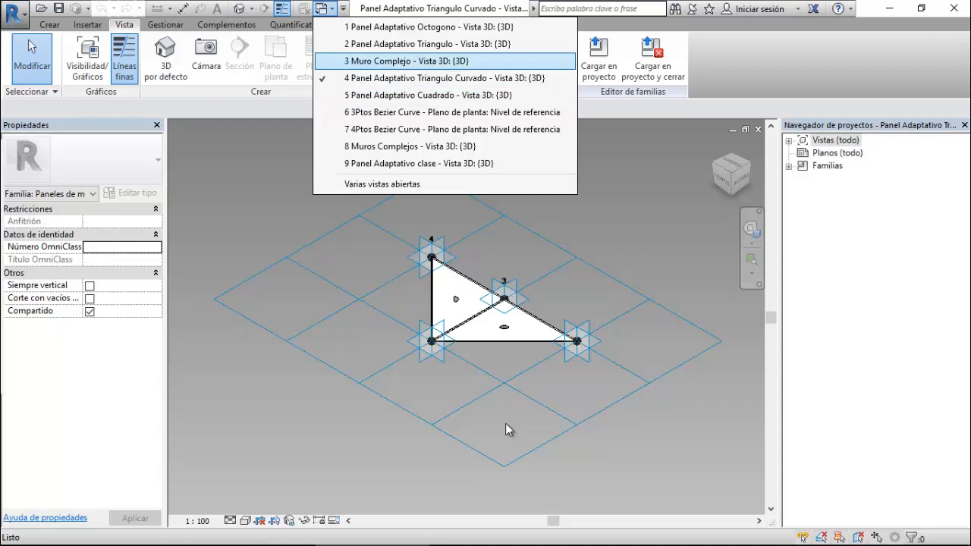
key("Return")
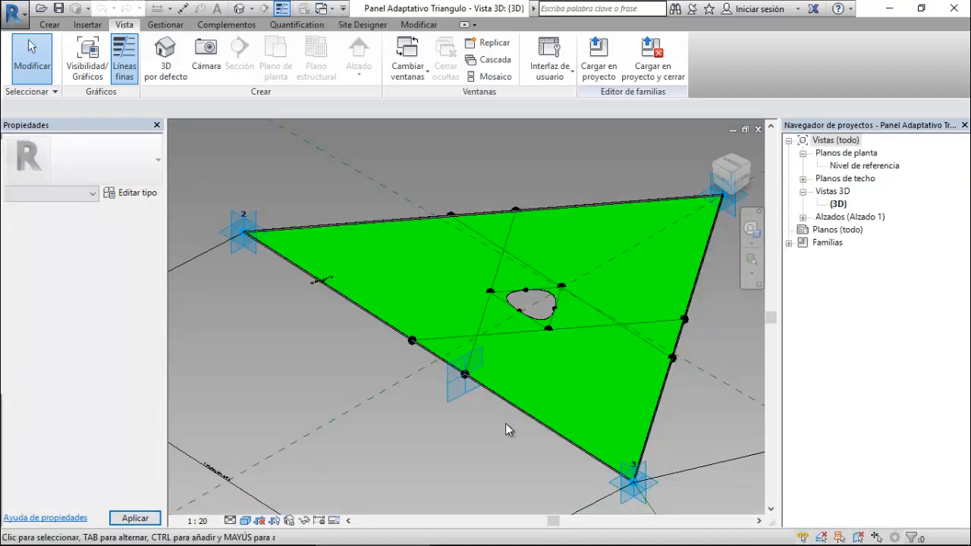
scroll(509, 430, "down", 2)
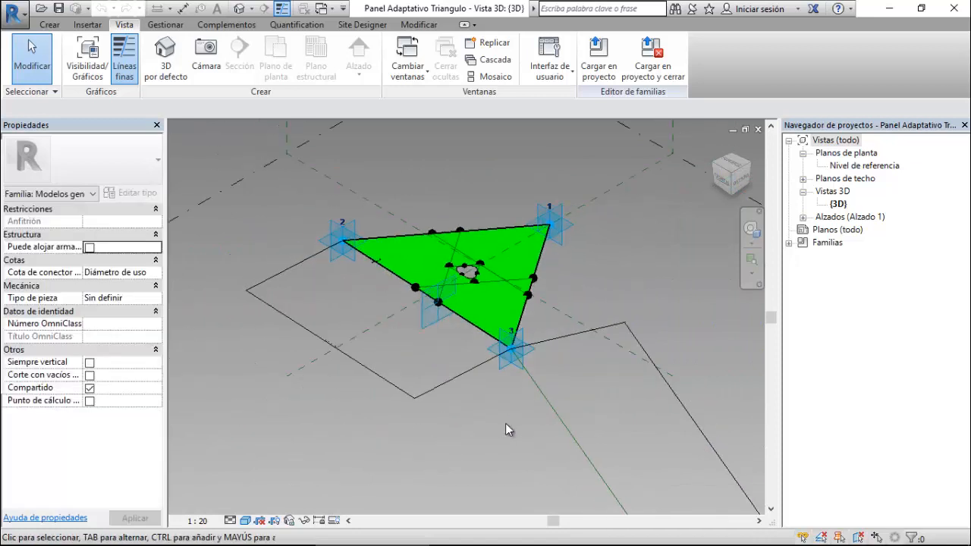
scroll(509, 430, "down", 3)
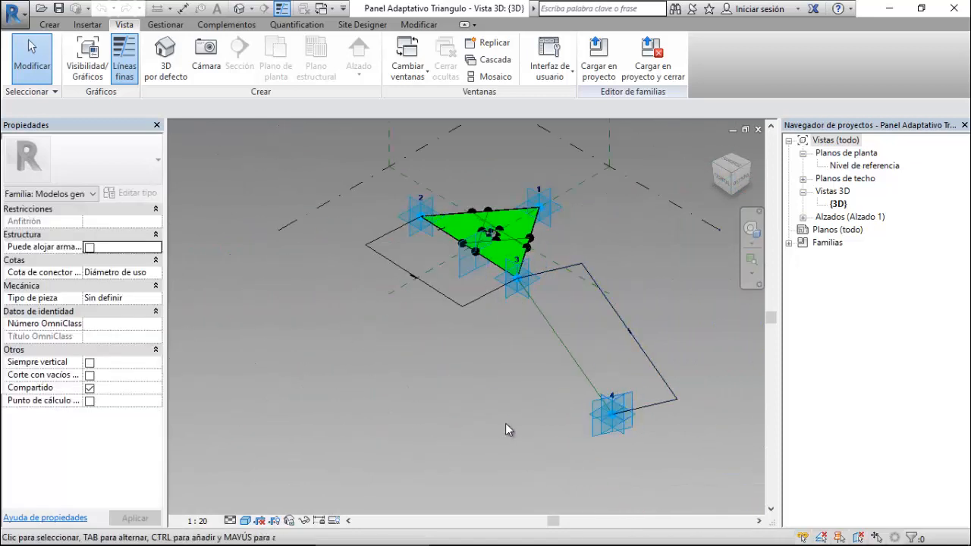
scroll(508, 430, "up", 5)
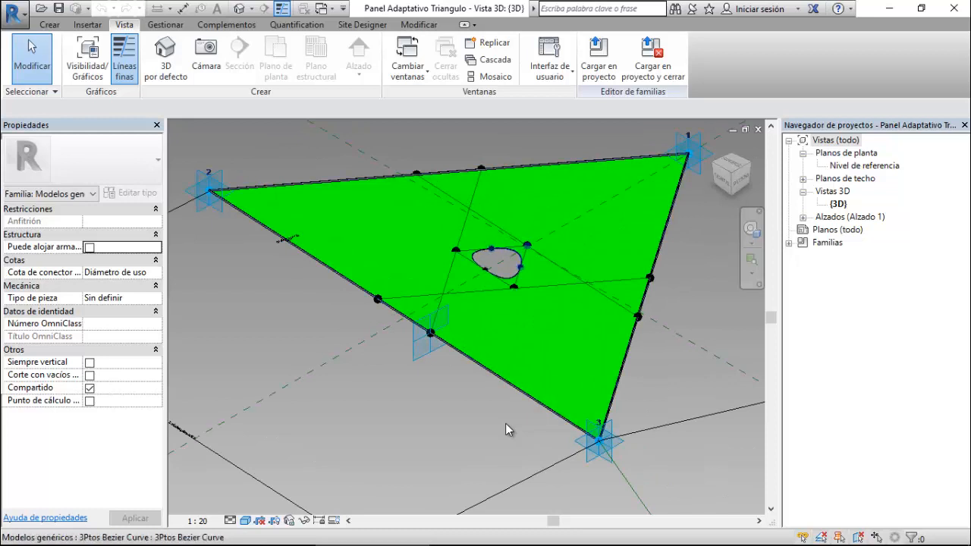
scroll(509, 430, "up", 3)
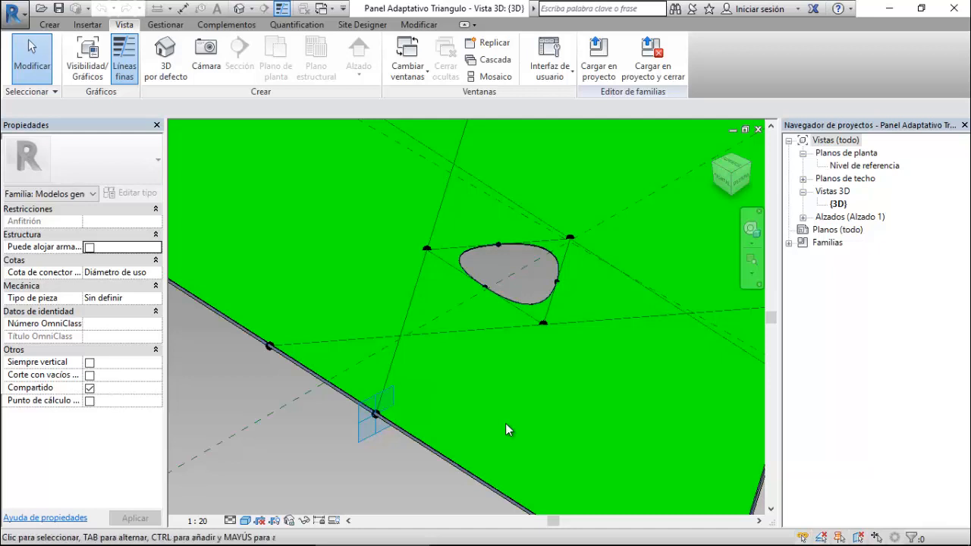
scroll(509, 430, "down", 3)
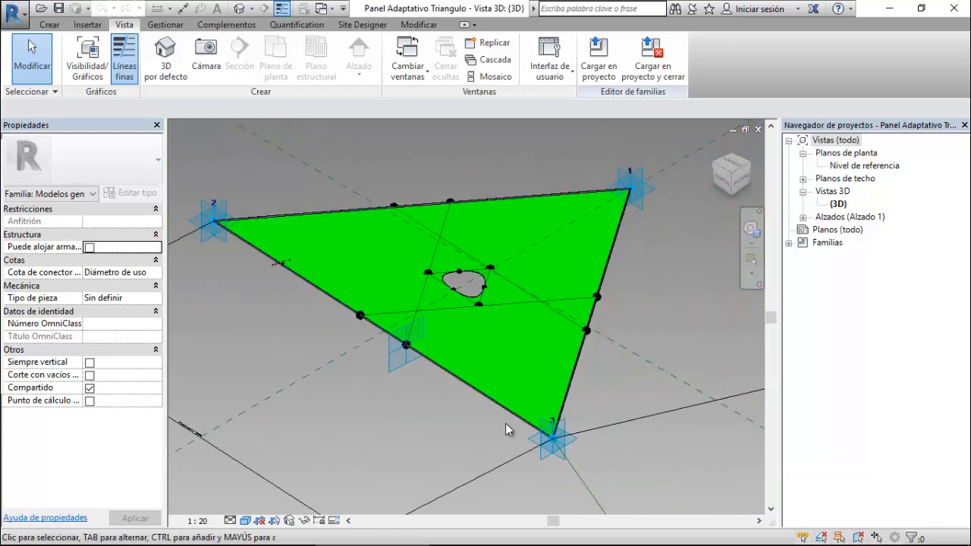
- Switch to the Panel Adaptativo Octogono 3D view, select the tile pattern grid and inspect the nested triangular panels
left_click(323, 9)
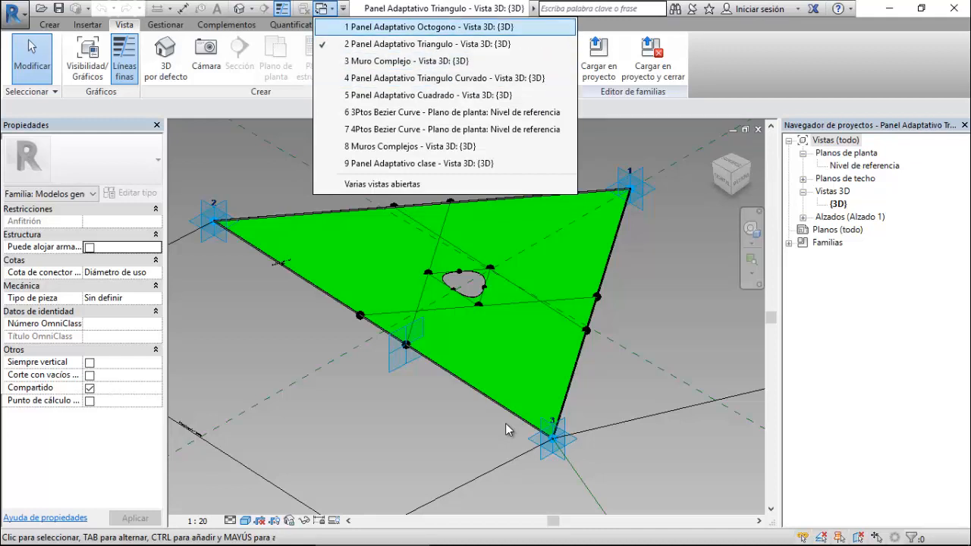
left_click(428, 26)
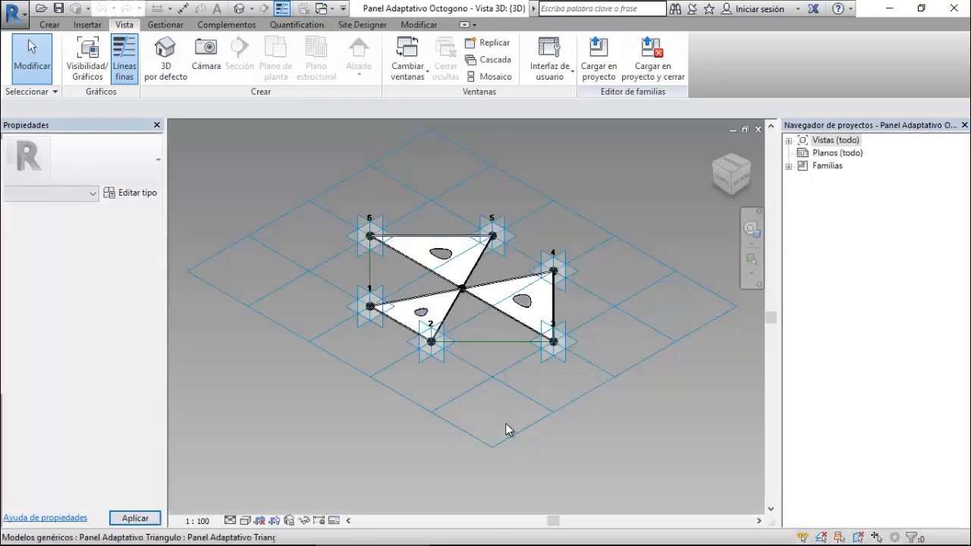
left_click(507, 430)
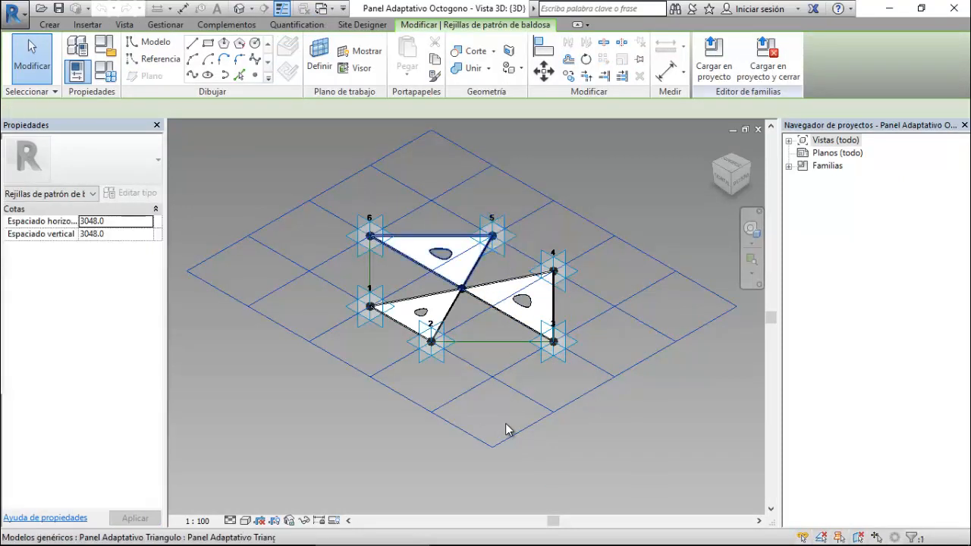
scroll(507, 429, "up", 3)
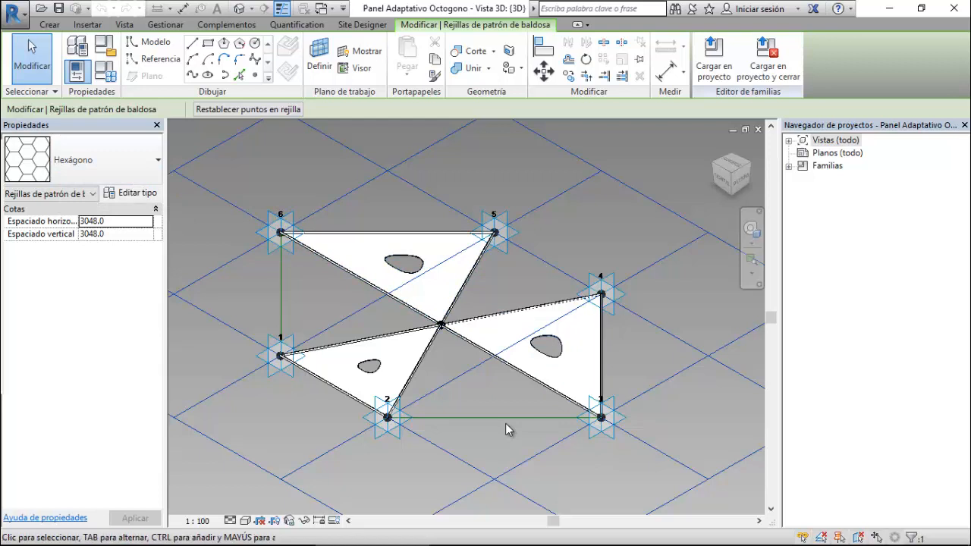
- Return to the Panel Adaptativo Triangulo Curvado 3D view and inspect its two nested triangular panels up close
left_click(331, 9)
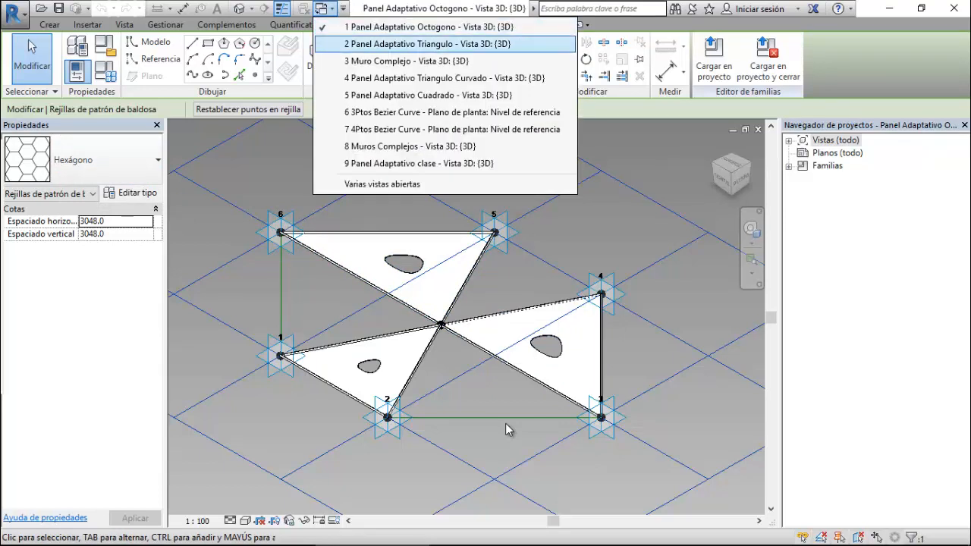
left_click(444, 78)
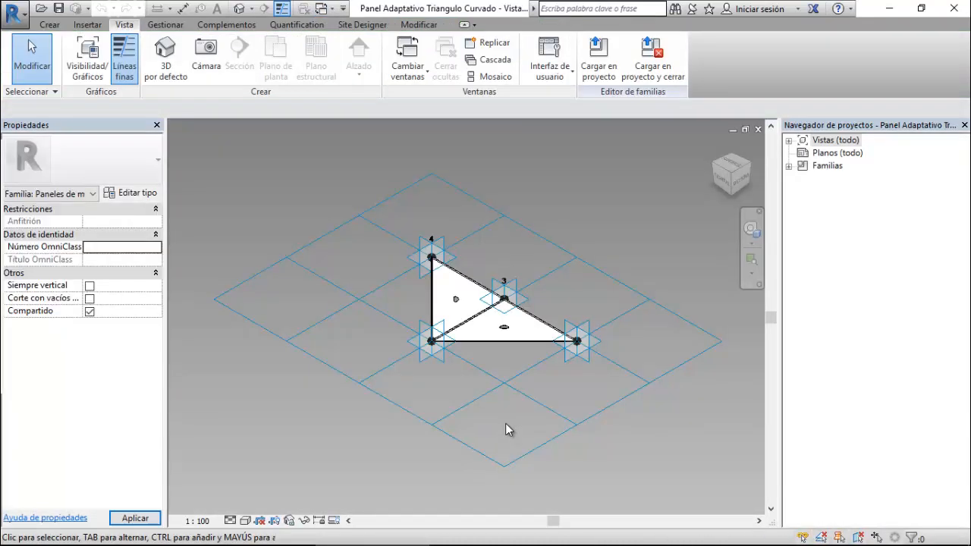
scroll(506, 424, "up", 5)
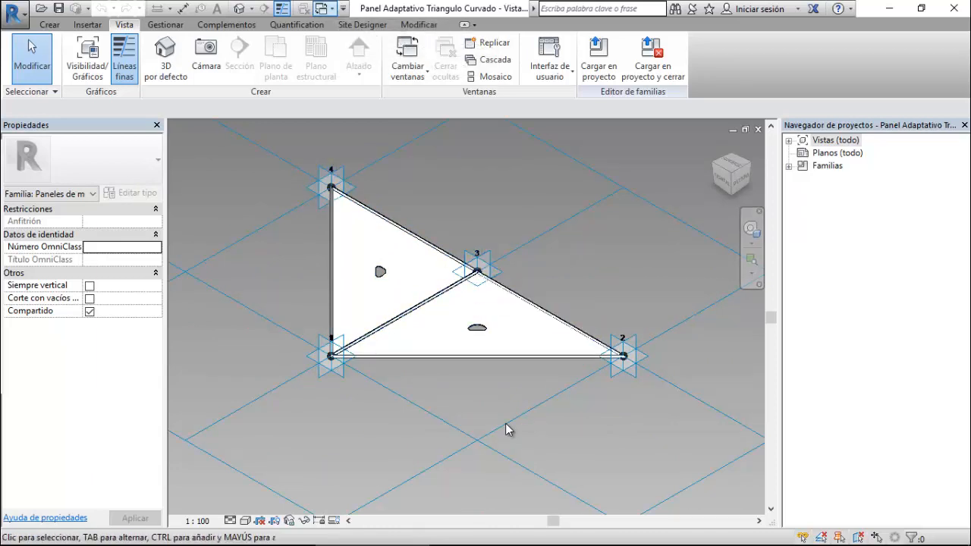
- Switch to the Muro Complejo 3D view and examine the wall's repeated triangular panels, highlighting the whole Panel Adaptativo Triangulo repeater
left_click(322, 8)
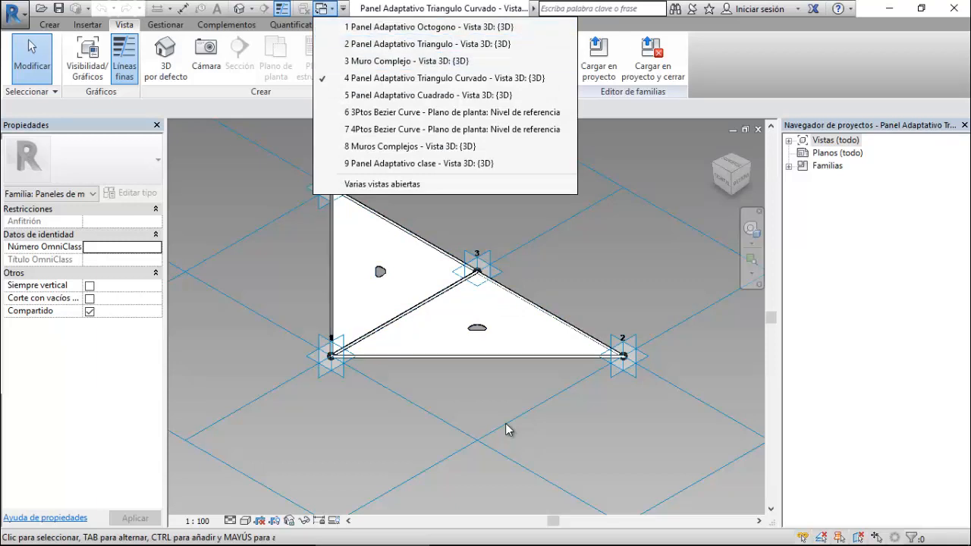
key("Return")
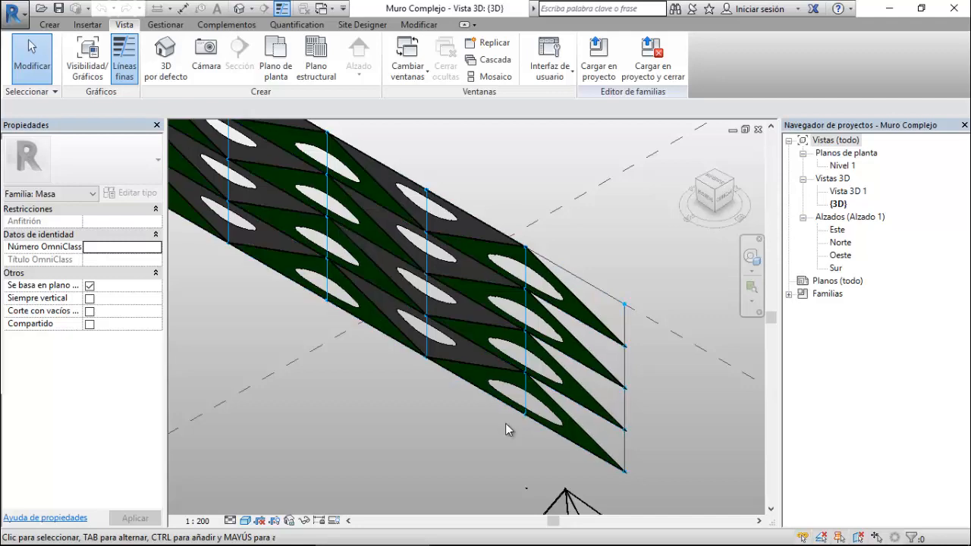
scroll(508, 430, "down", 2)
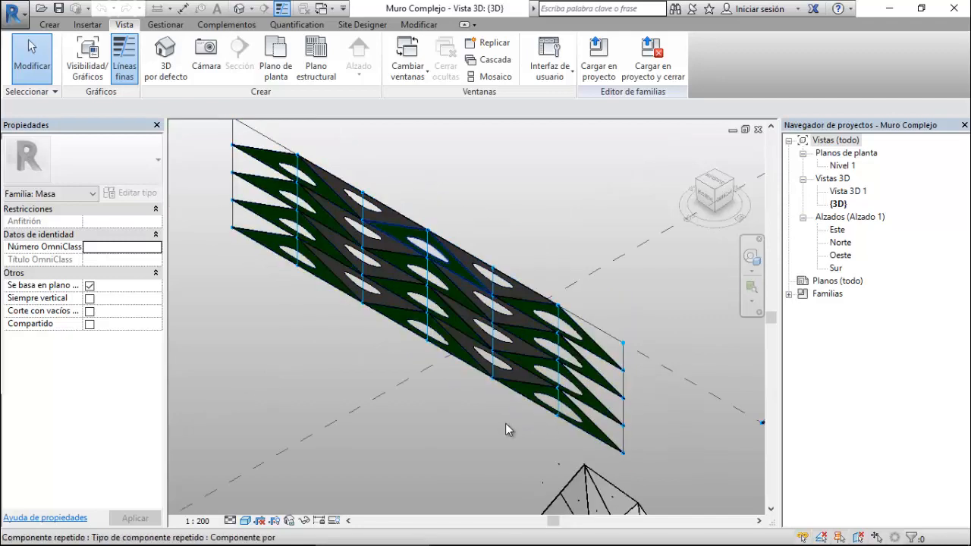
key("Tab")
key("Tab")
key("Tab")
key("Tab")
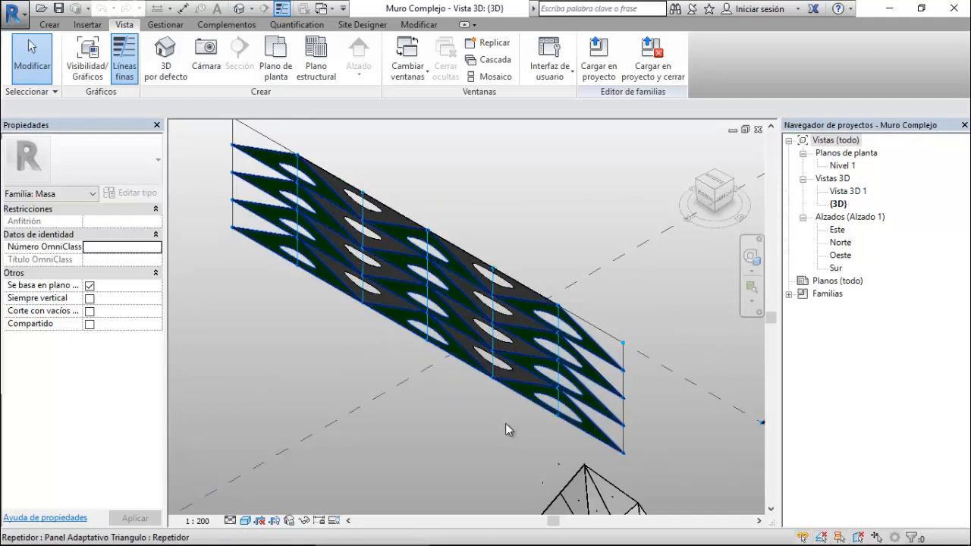
- Cycle through the selectable elements of the flat wall's triangular panel repeater and view it alongside the curved walls
key("Tab")
key("Tab")
key("Tab")
key("Tab")
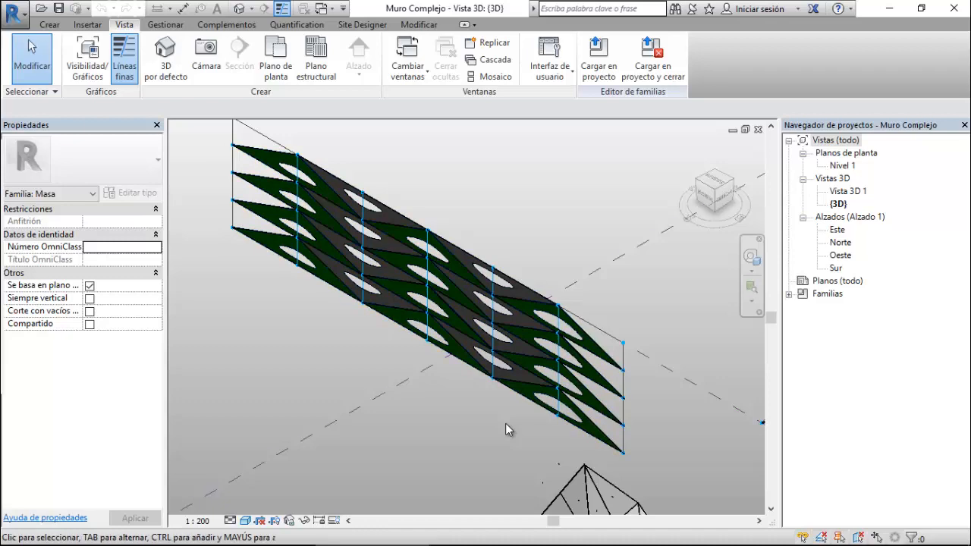
scroll(507, 430, "down", 3)
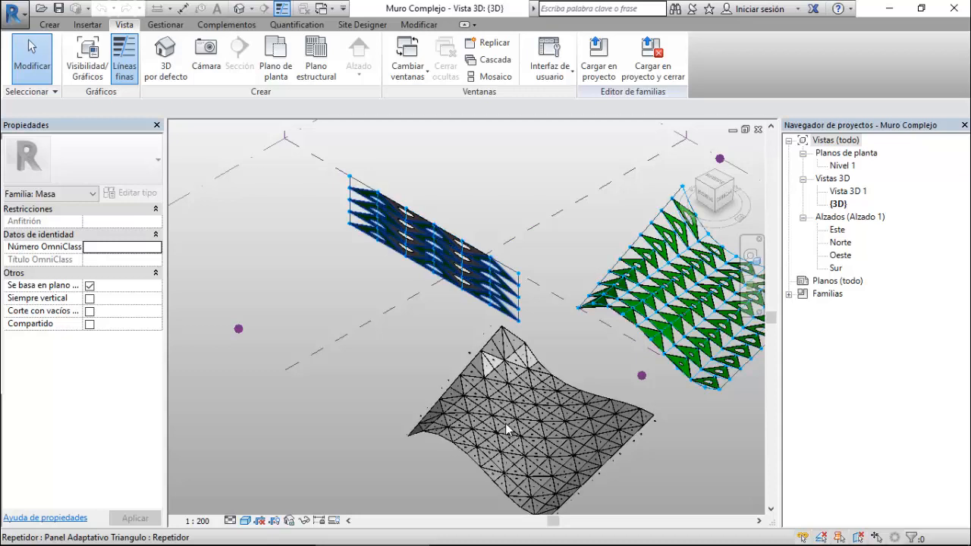
scroll(507, 429, "down", 4)
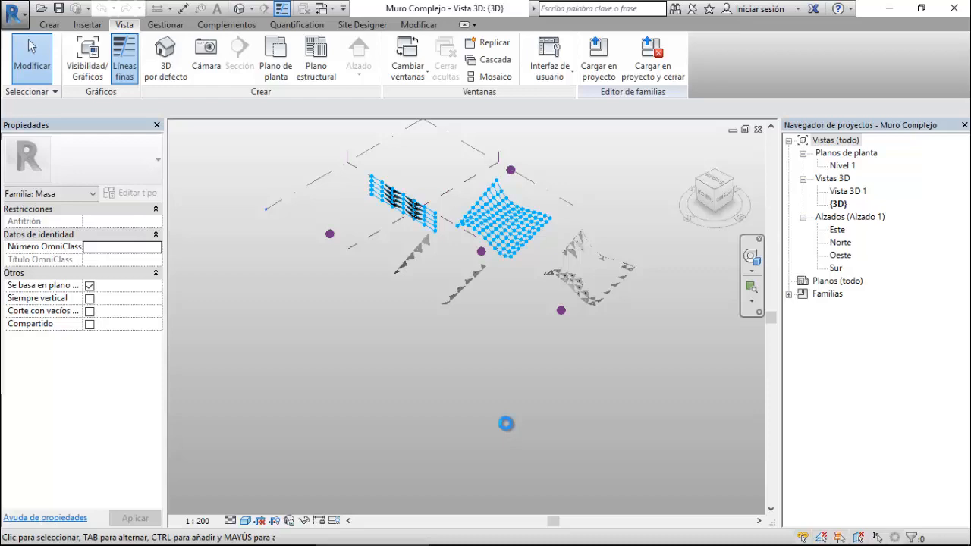
- Inspect the green triangular panels along the lower edge of the curved wall's divided surface up close
scroll(506, 424, "up", 4)
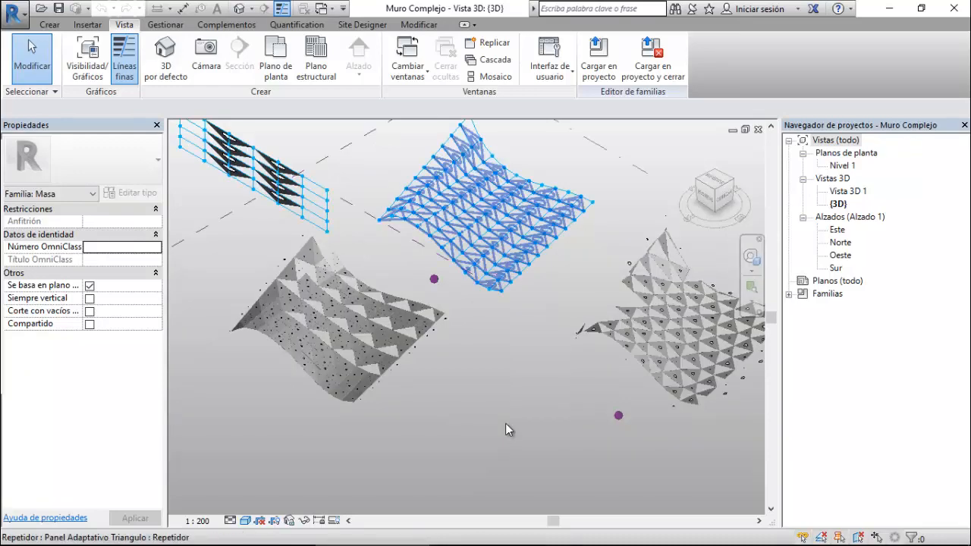
scroll(507, 429, "up", 4)
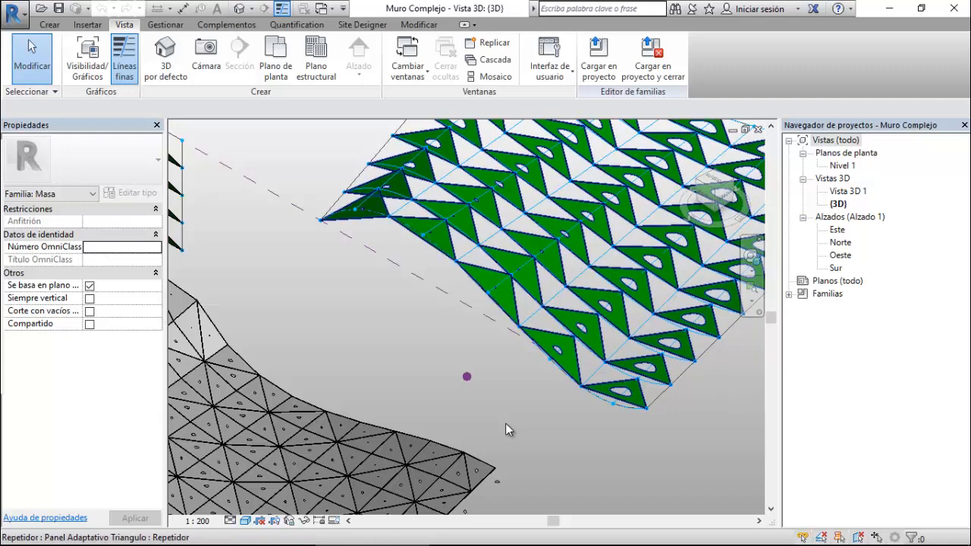
scroll(509, 430, "up", 5)
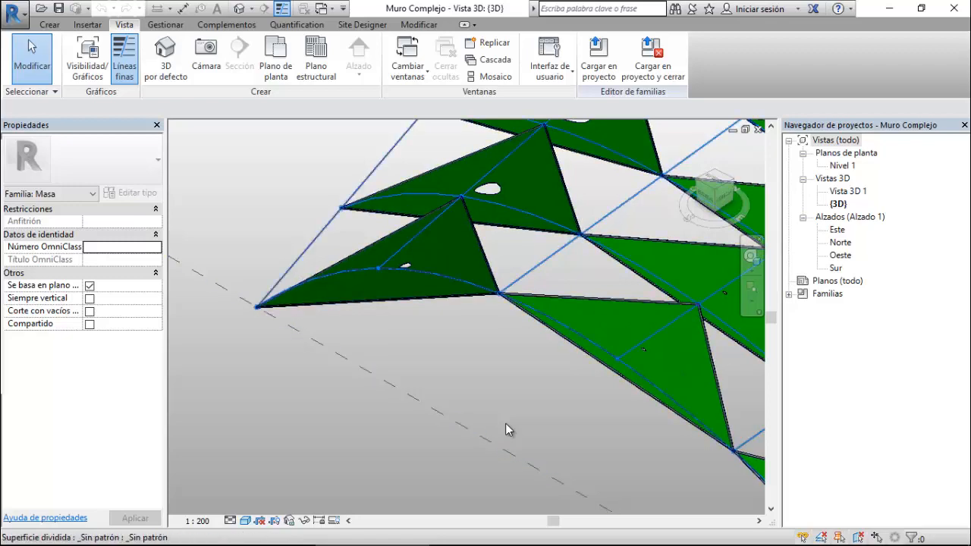
scroll(507, 430, "down", 5)
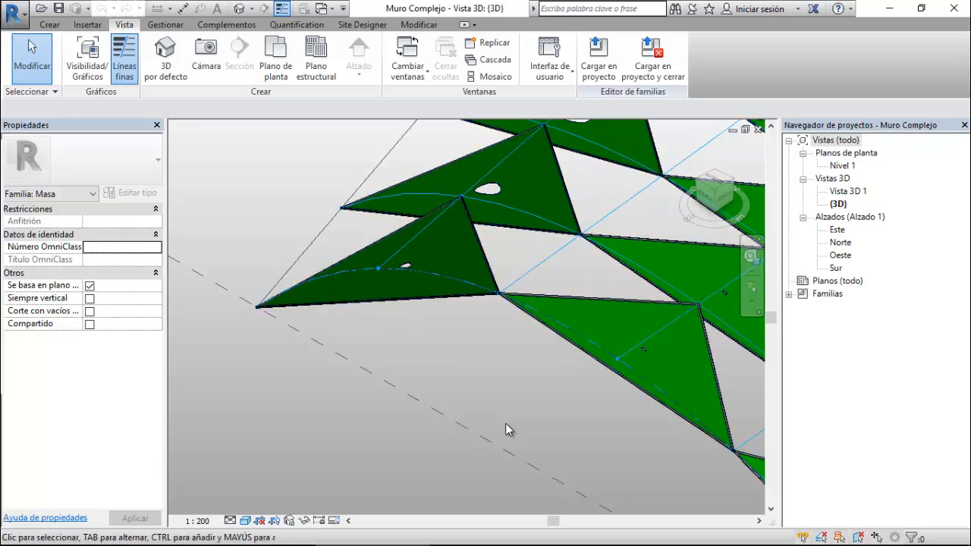
- Examine the grey curved wall built from Panel Adaptativo Triangulo Curvado panels, cycling through the selectable elements at its pointed corner
scroll(507, 430, "down", 4)
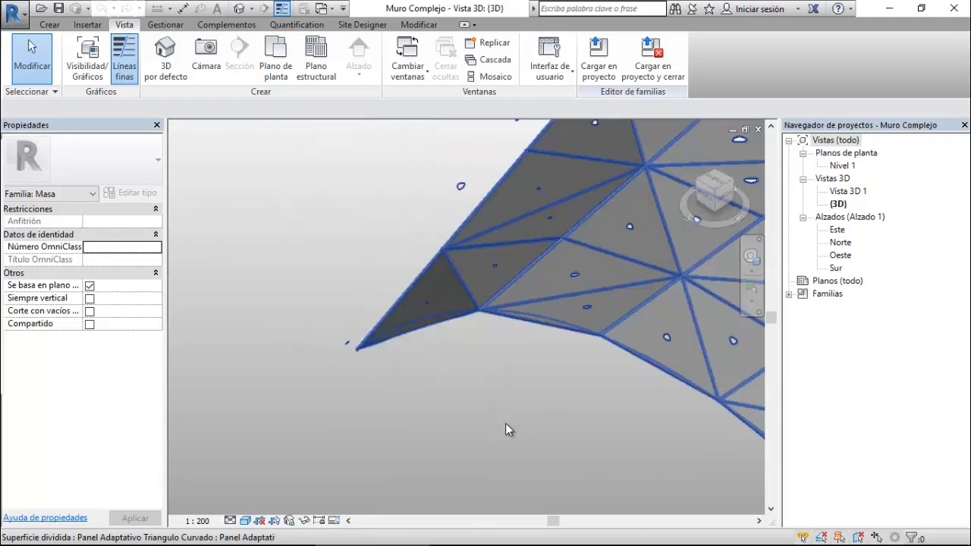
scroll(507, 430, "up", 1)
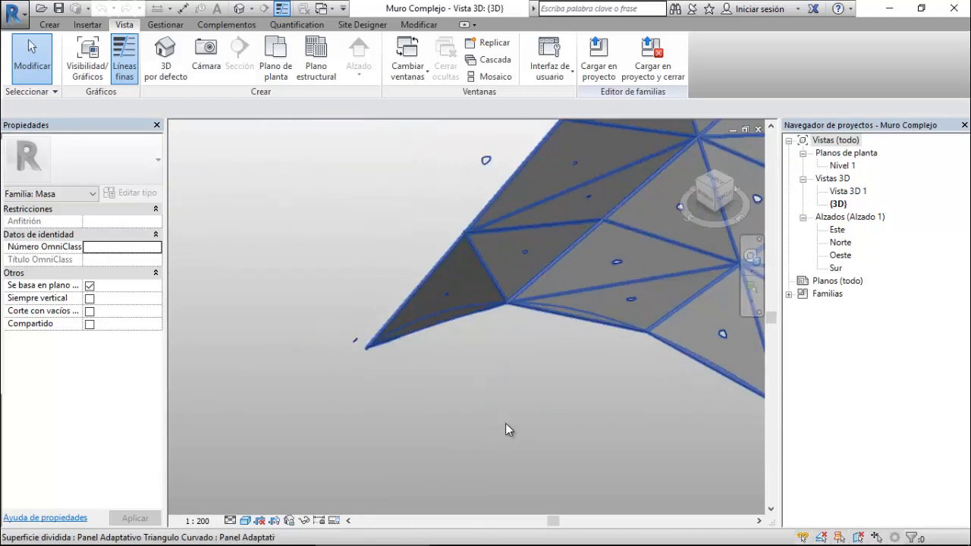
scroll(507, 430, "up", 1)
key("Tab")
key("Tab")
key("Tab")
key("Tab")
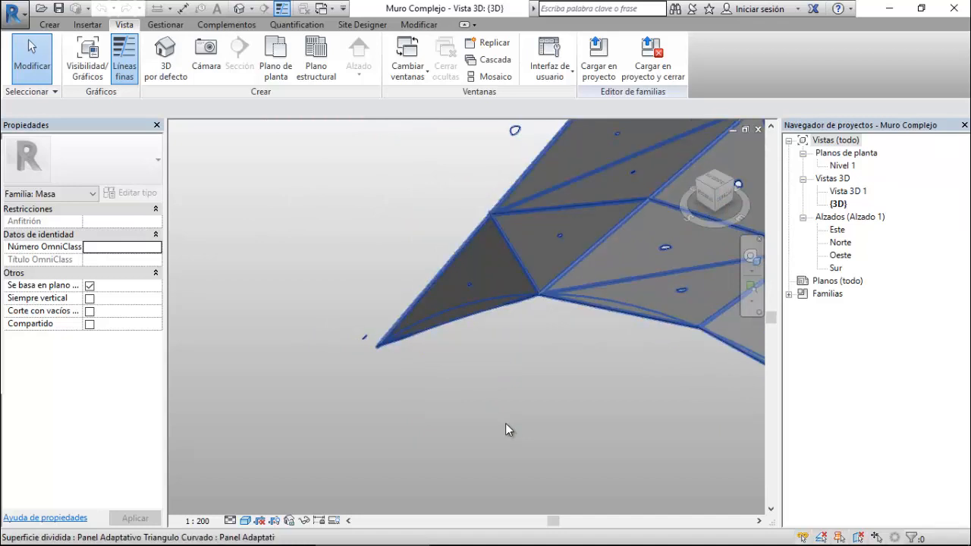
scroll(506, 430, "down", 4)
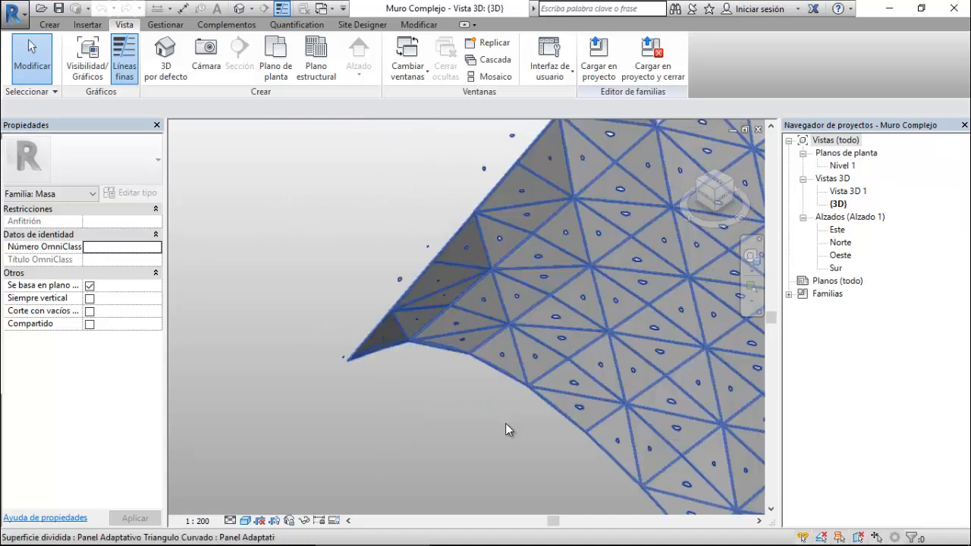
scroll(506, 430, "down", 8)
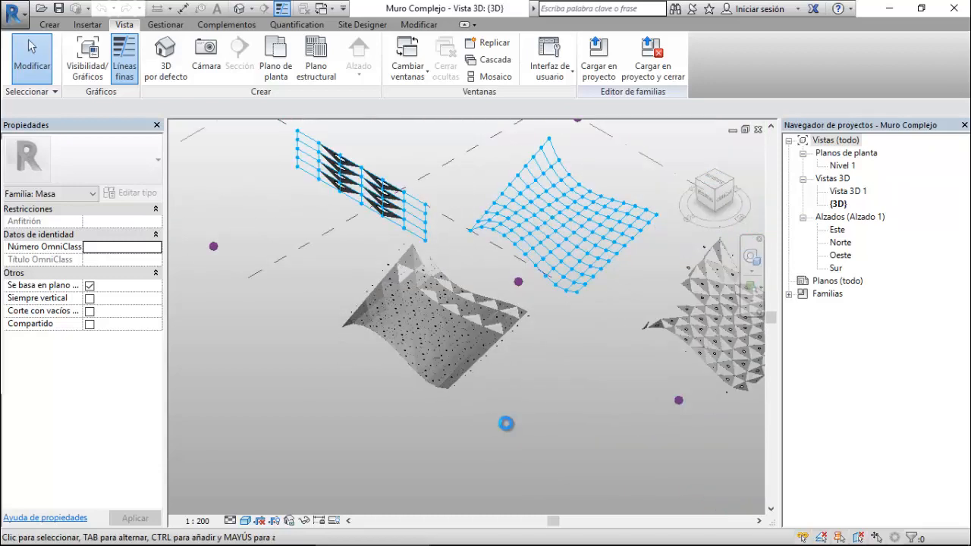
- Inspect the curved wall built with Panel Adaptativo Octogono and cycle through its nested Panel Adaptativo Triangulo panels
scroll(507, 425, "down", 3)
scroll(507, 425, "up", 4)
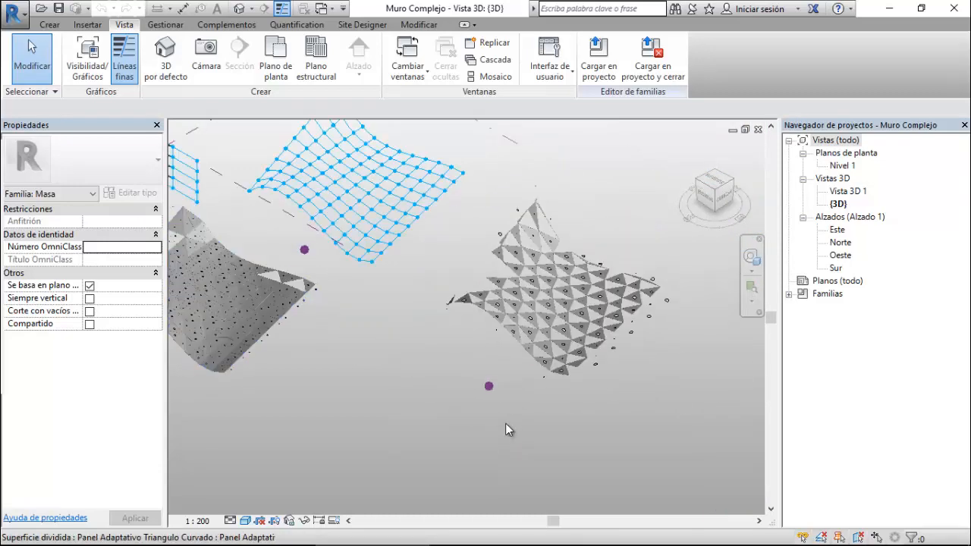
scroll(507, 431, "up", 6)
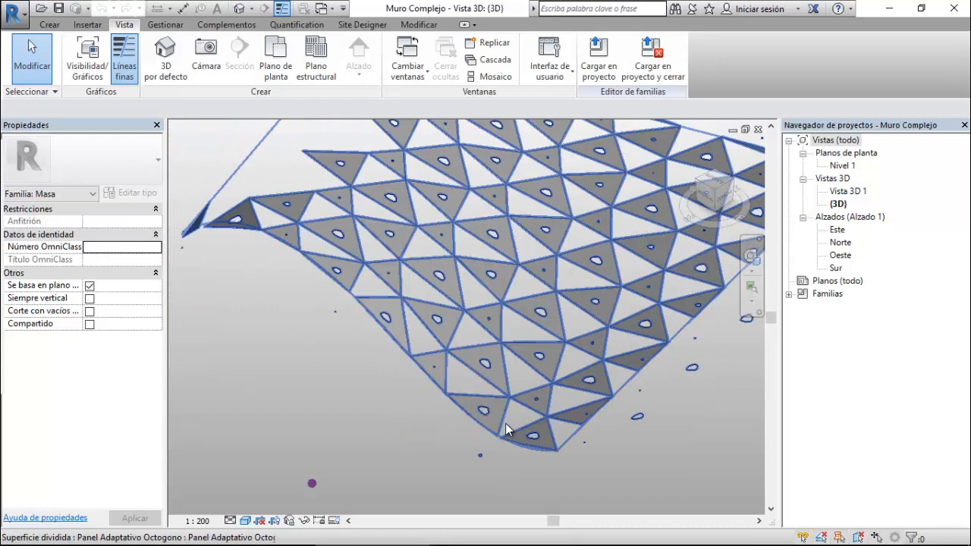
key("Tab")
key("Tab")
key("Tab")
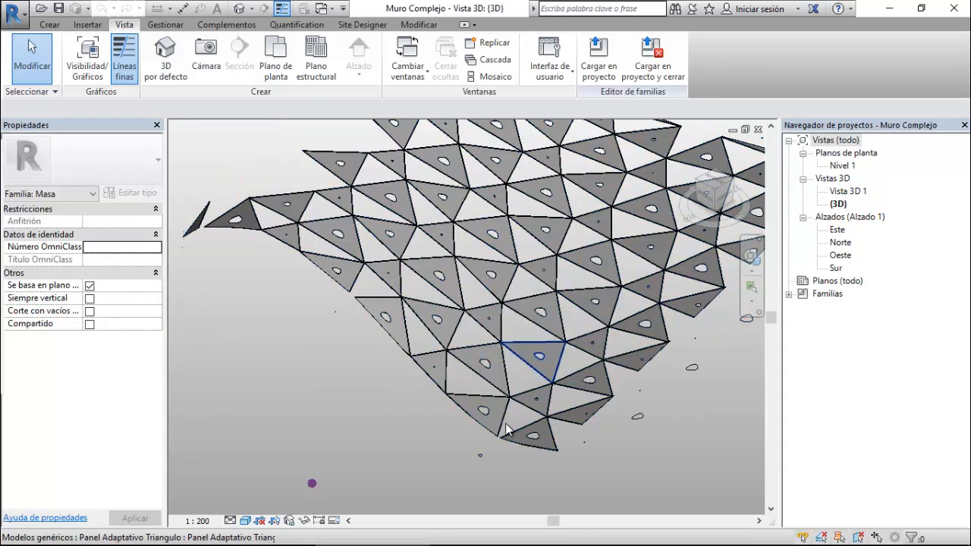
key("Tab")
key("Tab")
key("Tab")
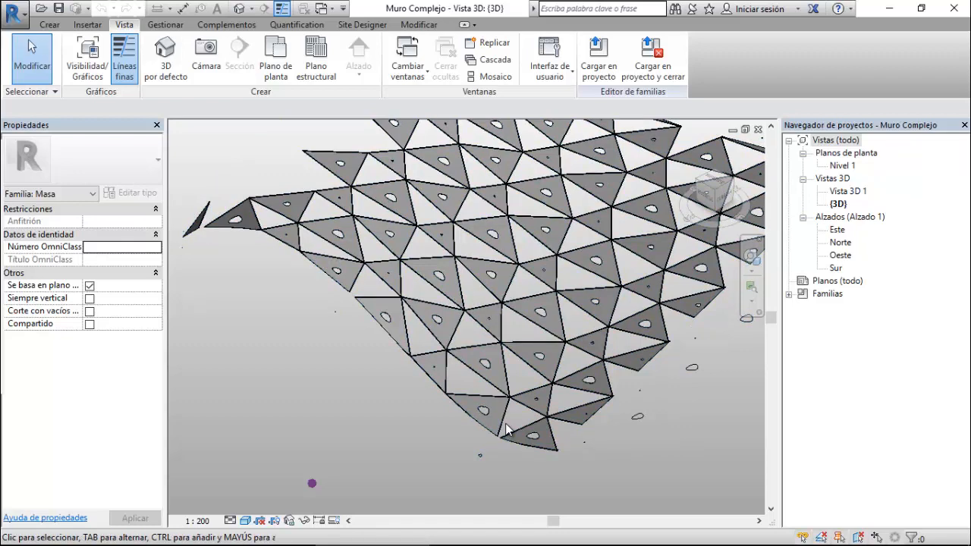
- Compare the flat wall and the three curved walls together in the Muro Complejo 3D view
scroll(506, 430, "down", 4)
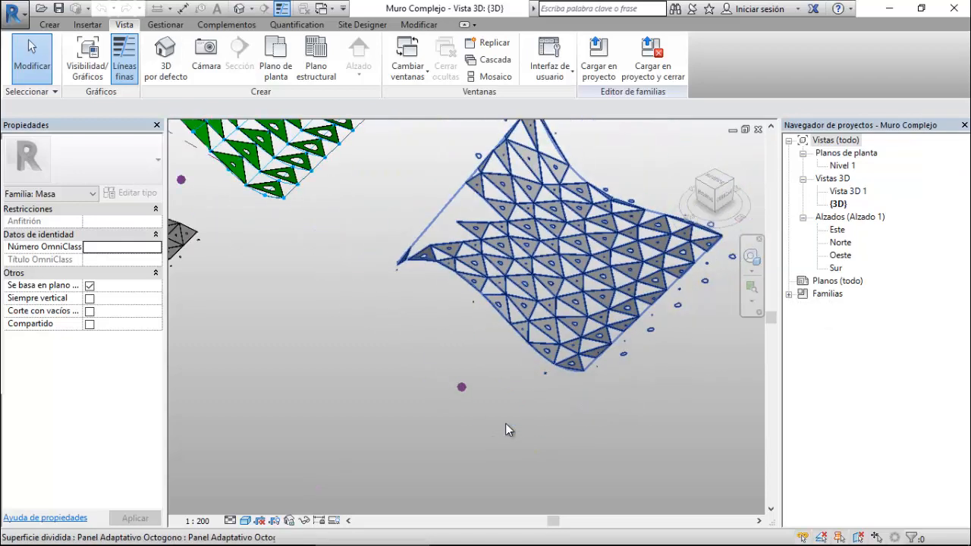
scroll(508, 430, "down", 3)
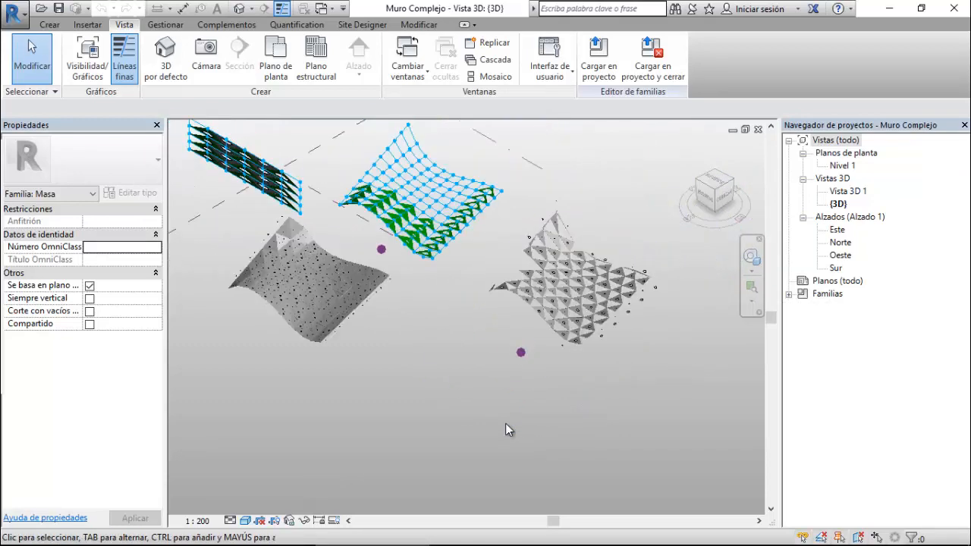
scroll(509, 430, "up", 2)
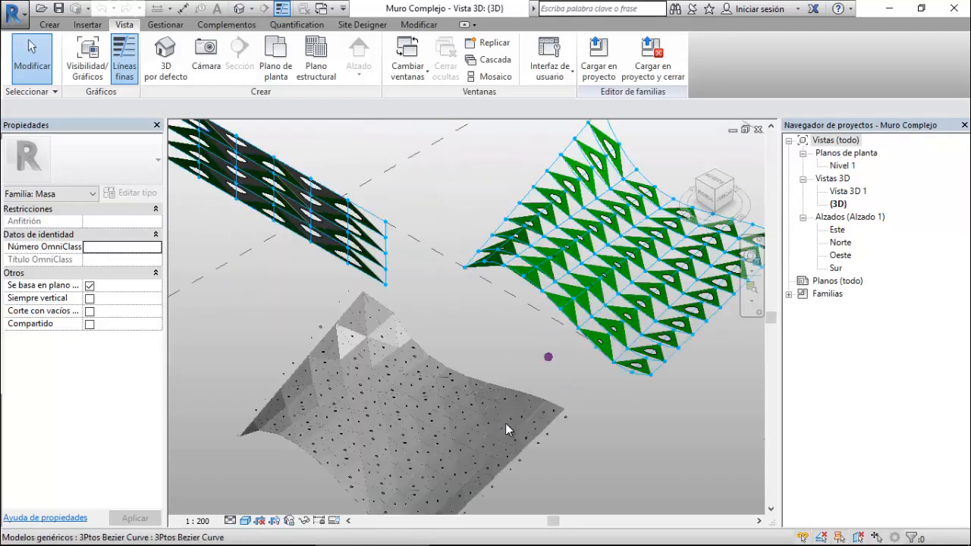
scroll(508, 431, "down", 3)
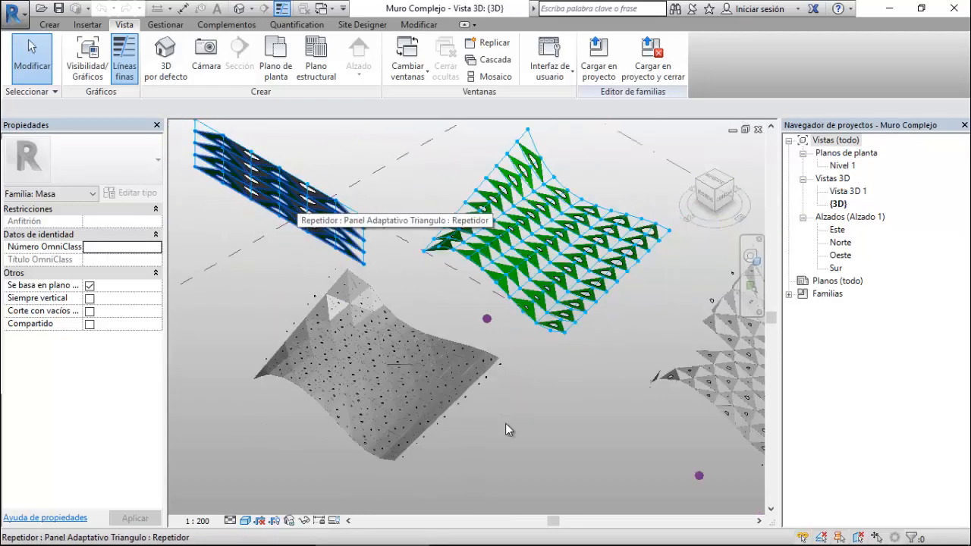
scroll(509, 430, "down", 2)
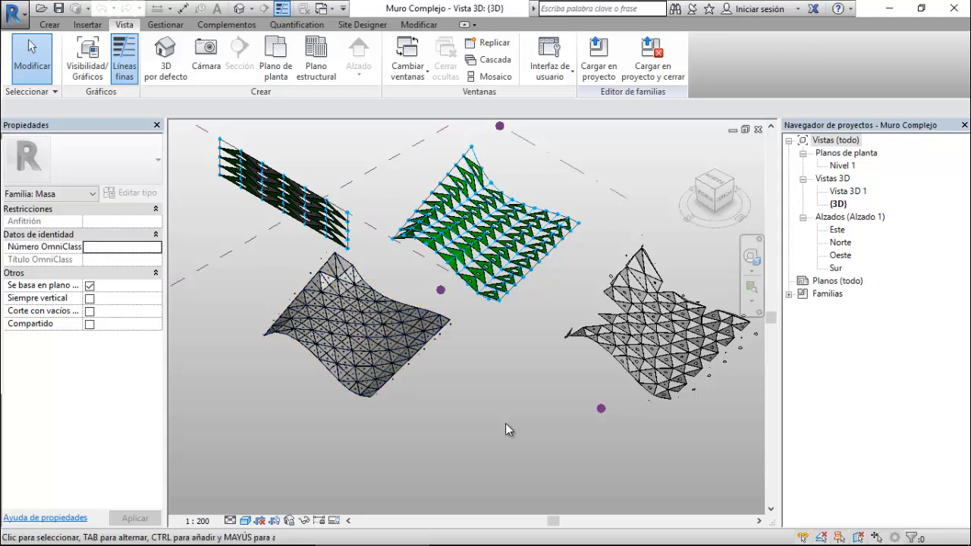
- Switch to the Panel Adaptativo clase 3D view
left_click(324, 9)
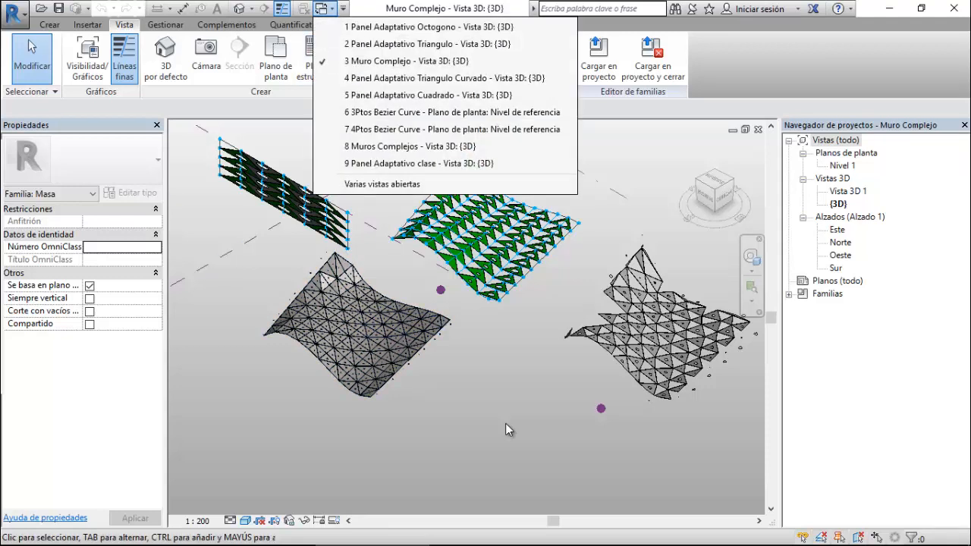
key("Down")
key("Down")
key("Down")
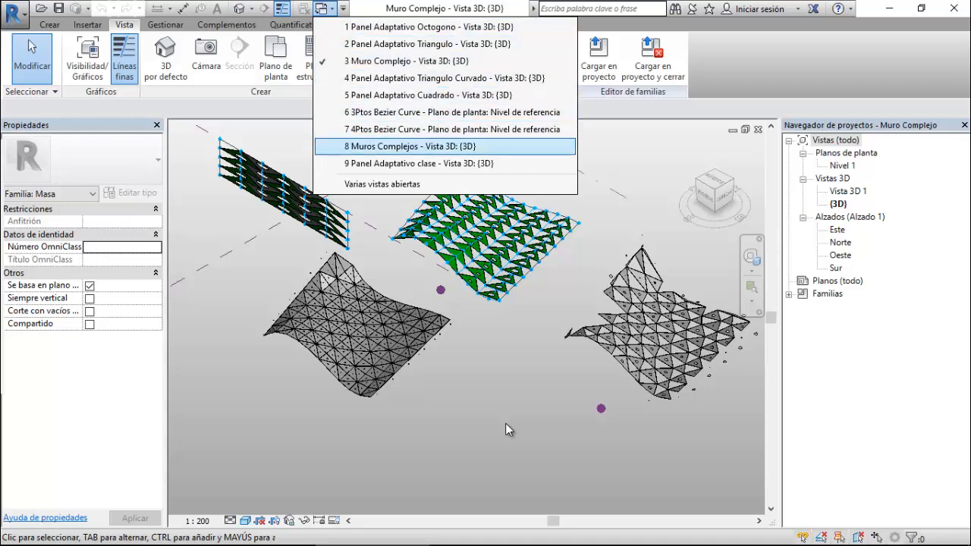
key("Return")
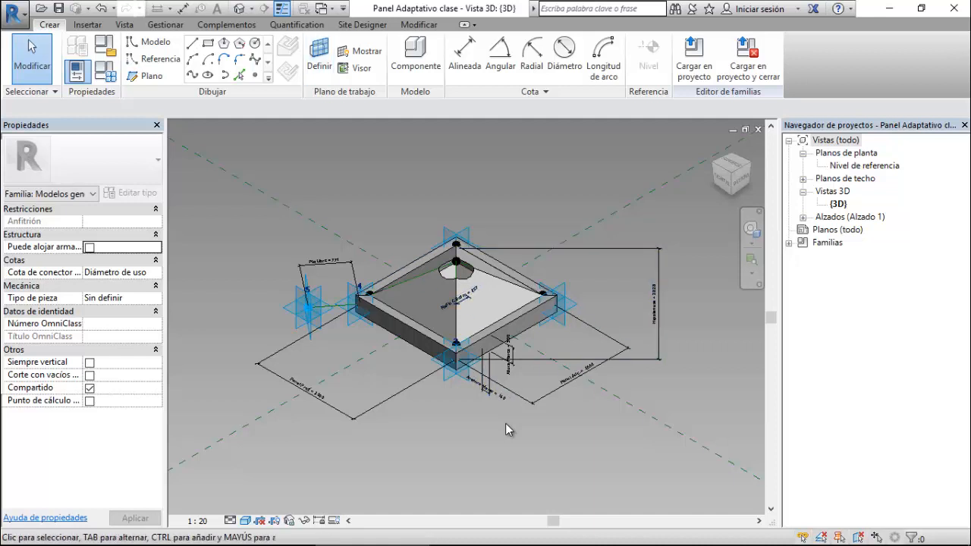
- Switch to the Muros Complejos 3D view and inspect the framed pyramidal panels with circular openings at the wall's end
key("alt")
key("Down")
key("Down")
key("Down")
key("Down")
key("Down")
key("Down")
key("Down")
key("Down")
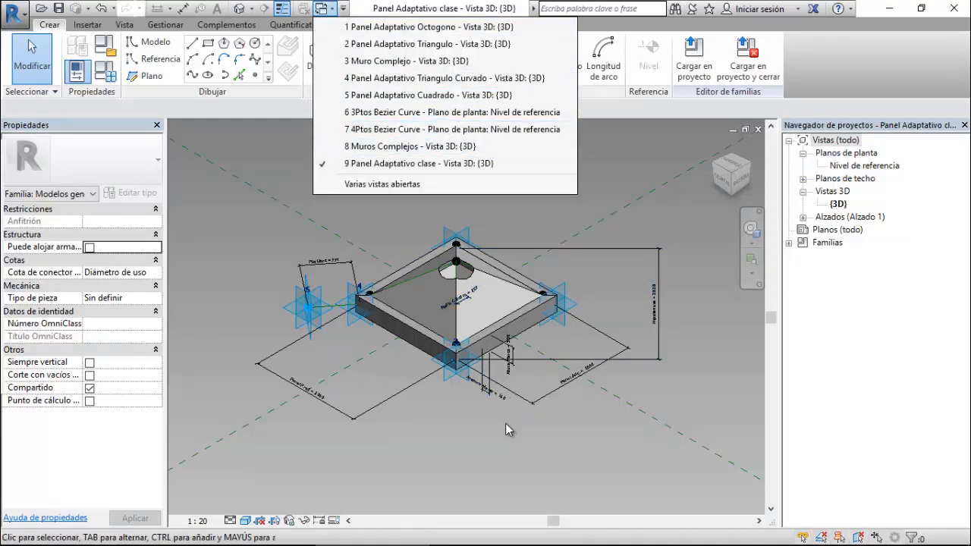
key("Return")
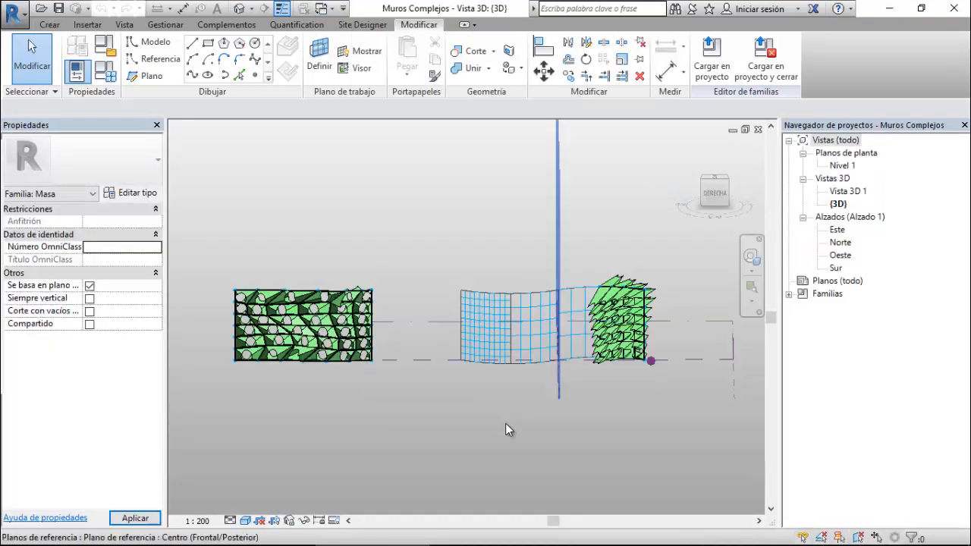
scroll(315, 310, "up", 7)
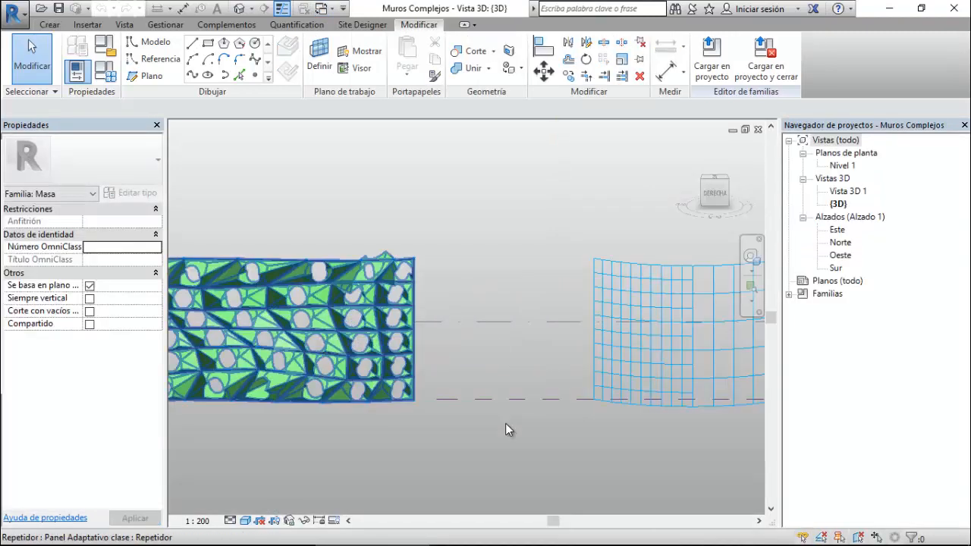
scroll(507, 429, "up", 2)
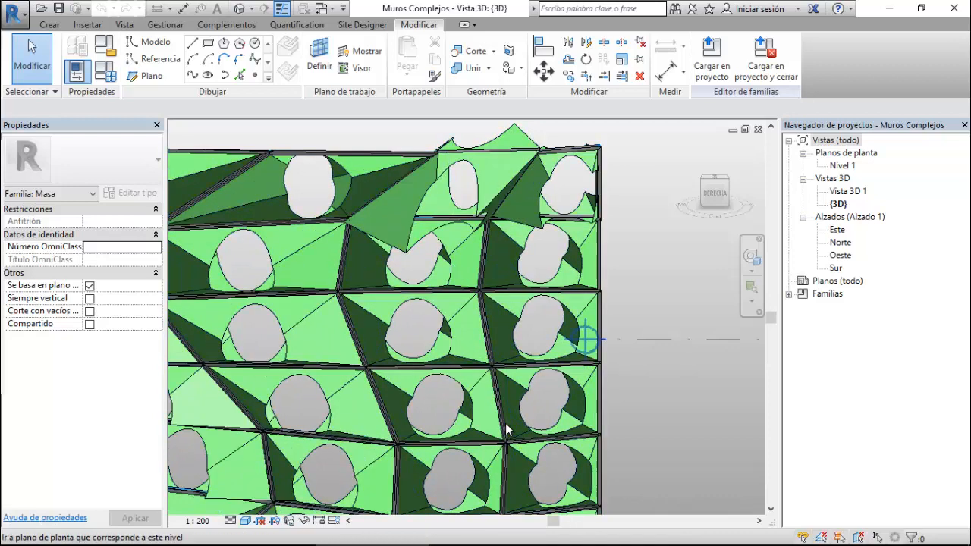
scroll(507, 430, "up", 4)
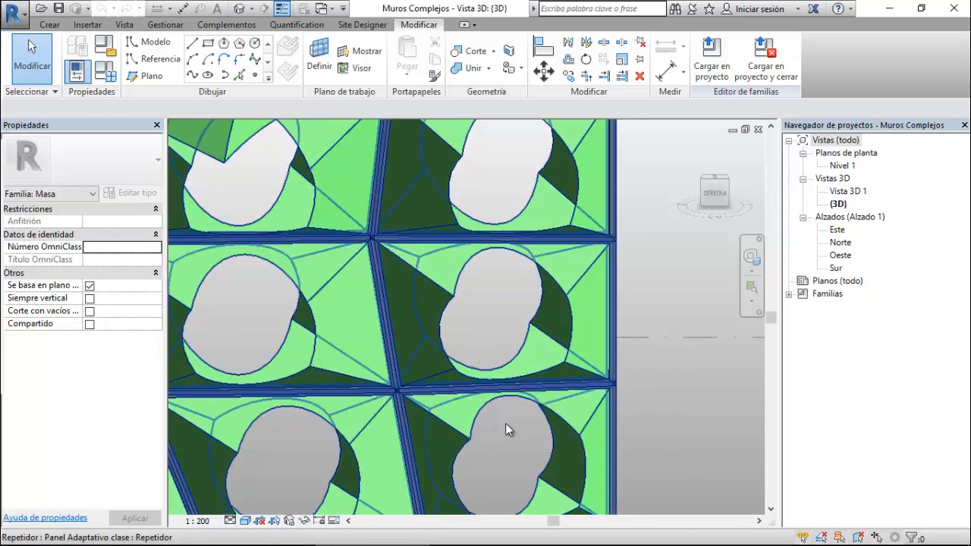
- Return to the Panel Adaptativo clase 3D view and examine the square panel's frame, pyramidal faces and central opening from above
left_click(323, 9)
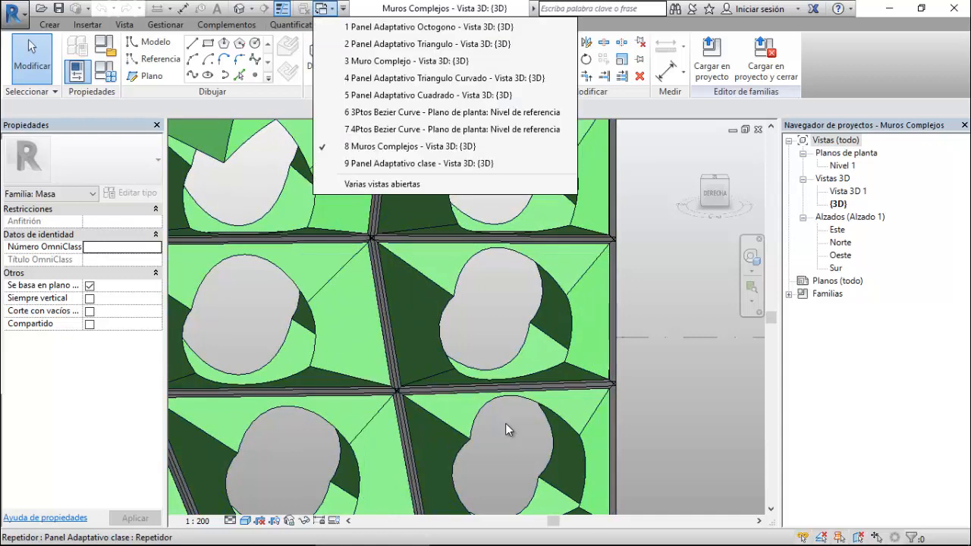
left_click(419, 163)
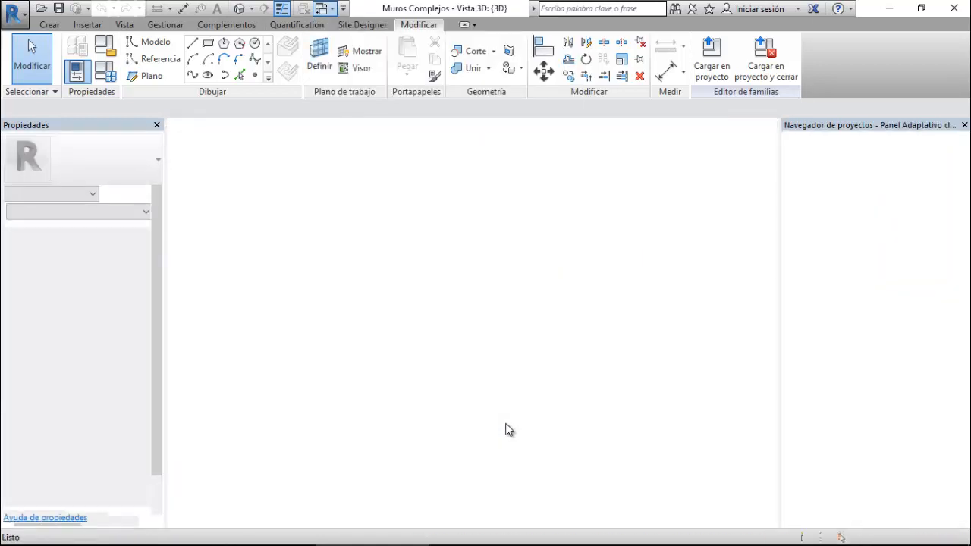
scroll(508, 429, "up", 4)
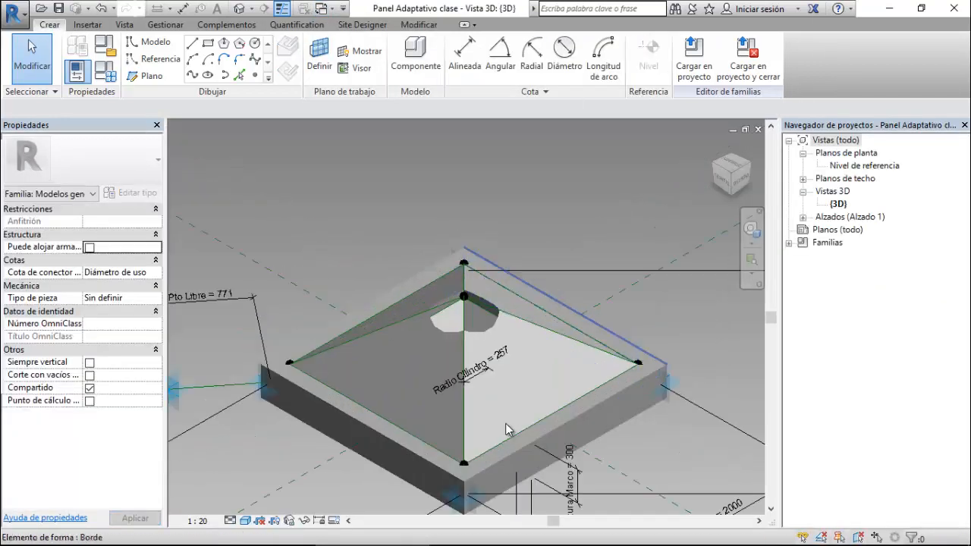
mouse_move(508, 430)
middle_mouse_down("shift")
mouse_move(516, 434)
mouse_move(509, 429)
middle_mouse_up("shift")
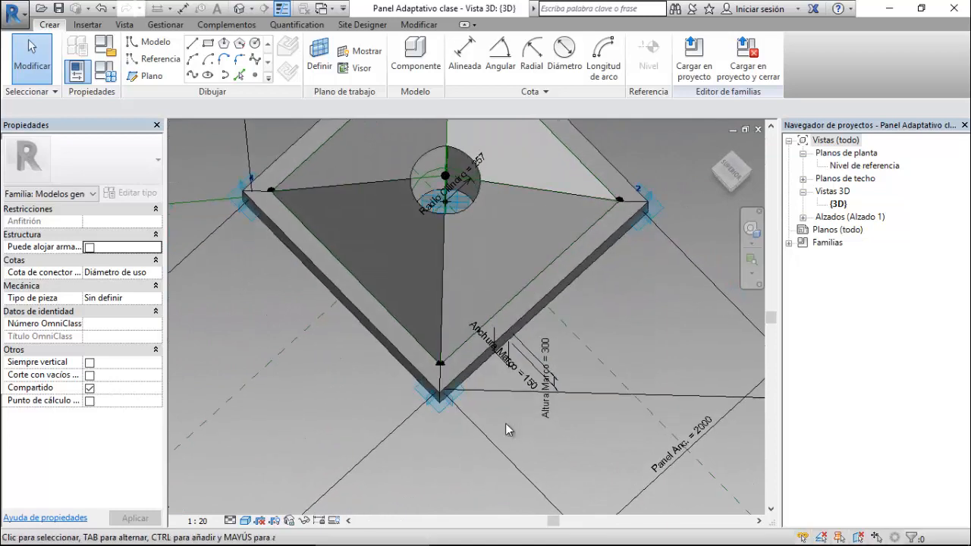
- Display the Panel Adaptativo clase view in wireframe, focused on the panel's central cylindrical opening
scroll(507, 429, "down", 2)
scroll(508, 429, "up", 4)
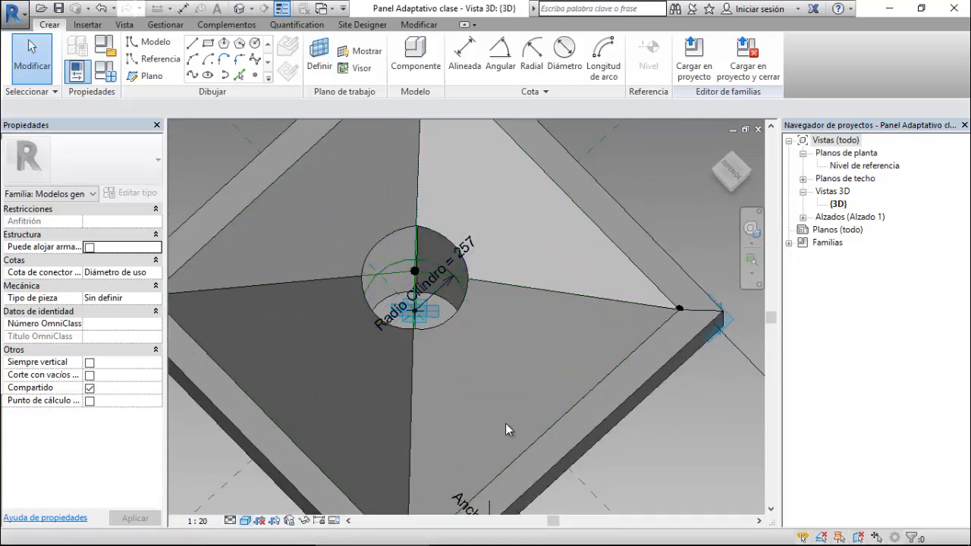
left_click(246, 521)
left_click(294, 435)
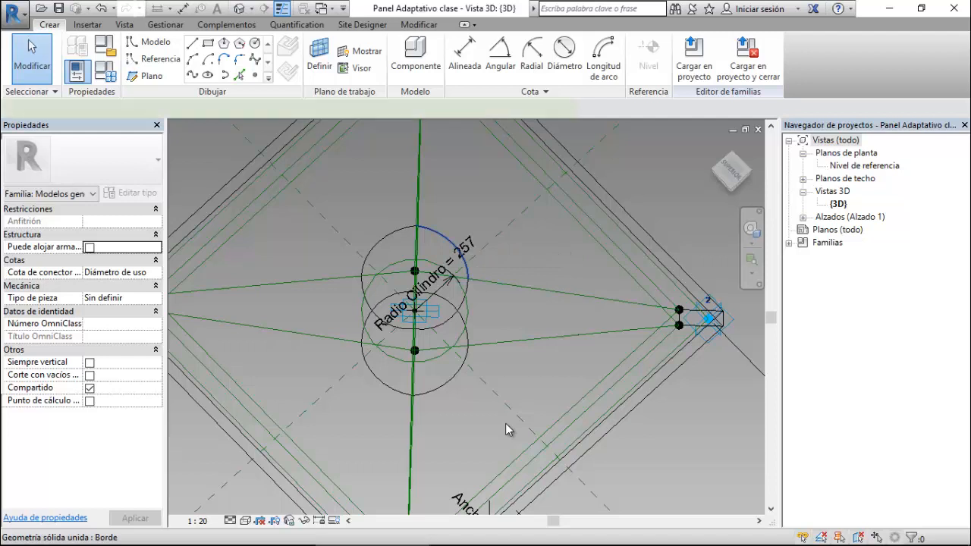
- Create a solid form between the matching upper and lower quarter-arc edges of the panel's central opening, closing the first wall section
left_click(508, 429)
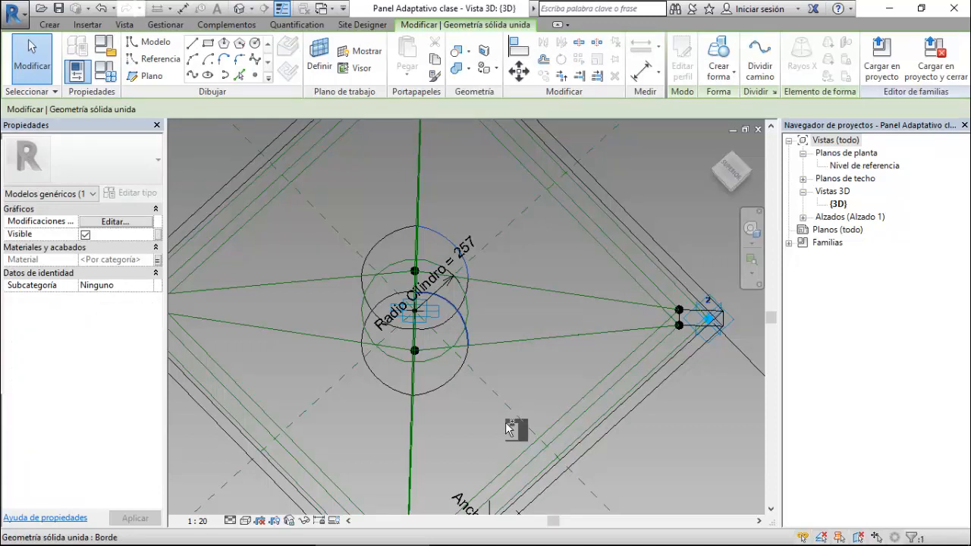
left_click(508, 430)
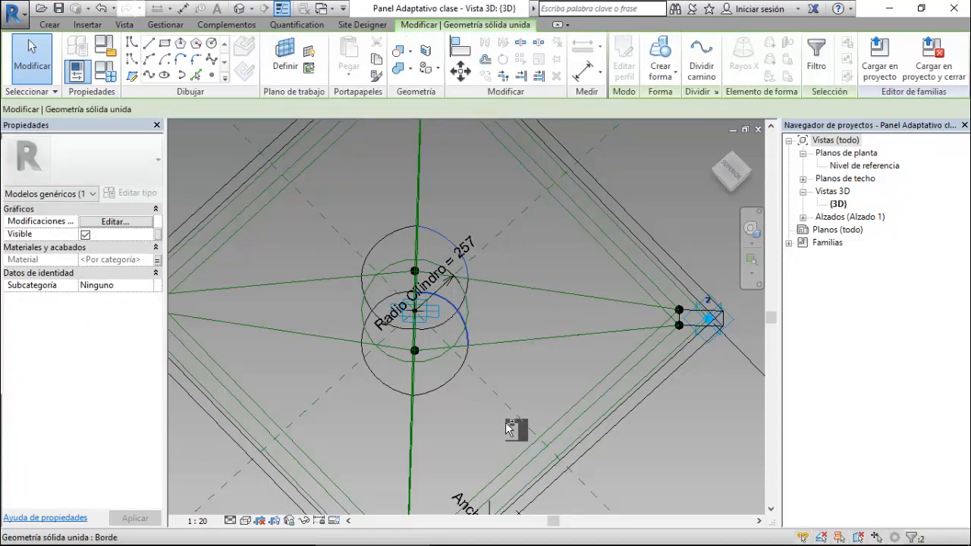
left_click(660, 73)
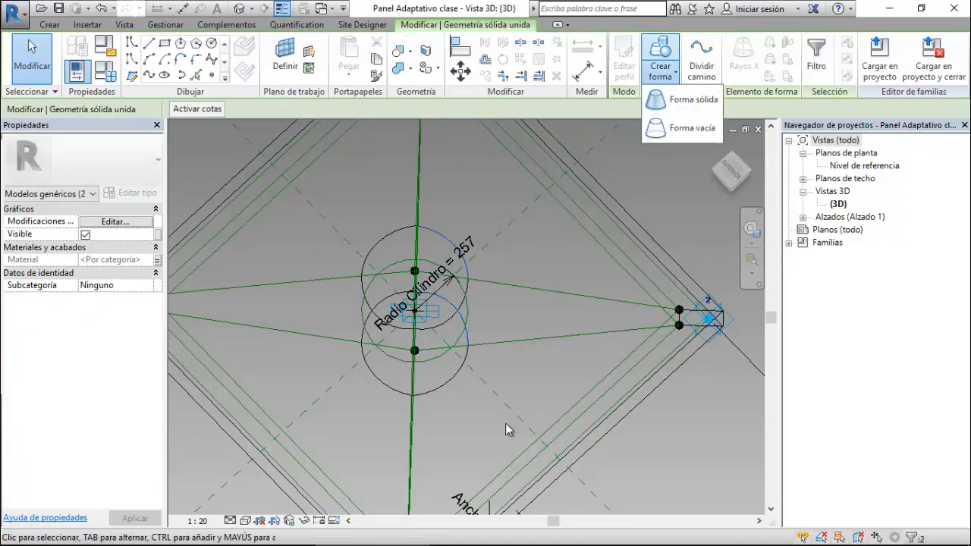
left_click(683, 100)
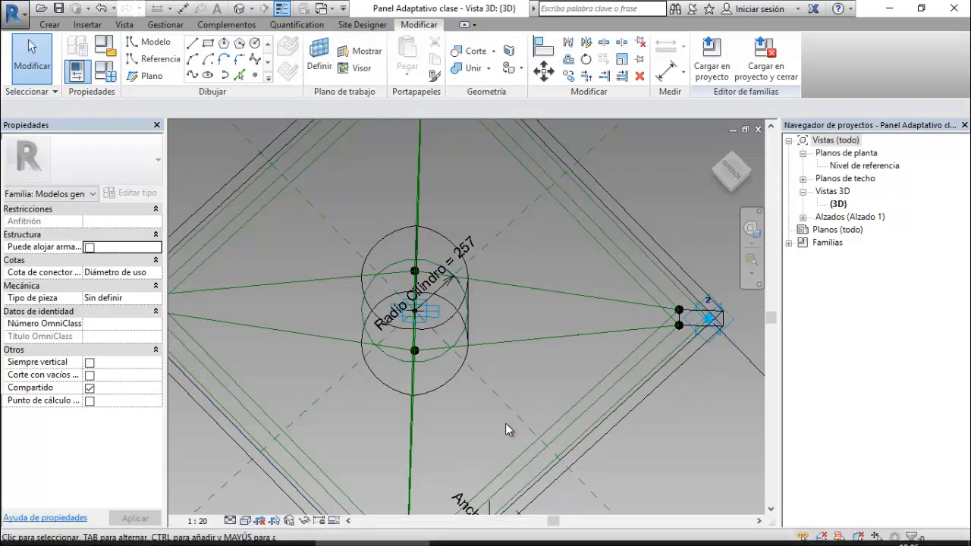
- Set the panel view's visual style to Shaded (Sombreado)
left_click(246, 521)
left_click(279, 448)
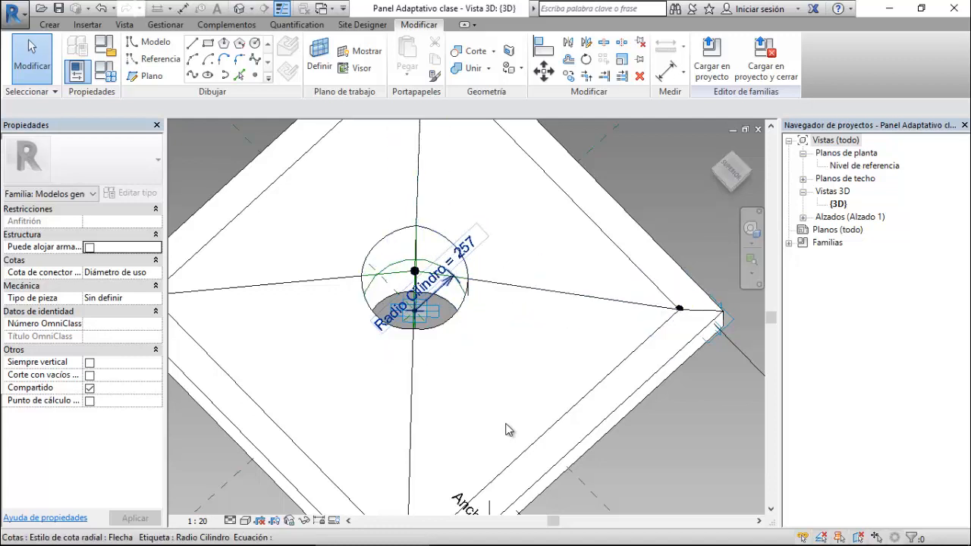
left_click(245, 522)
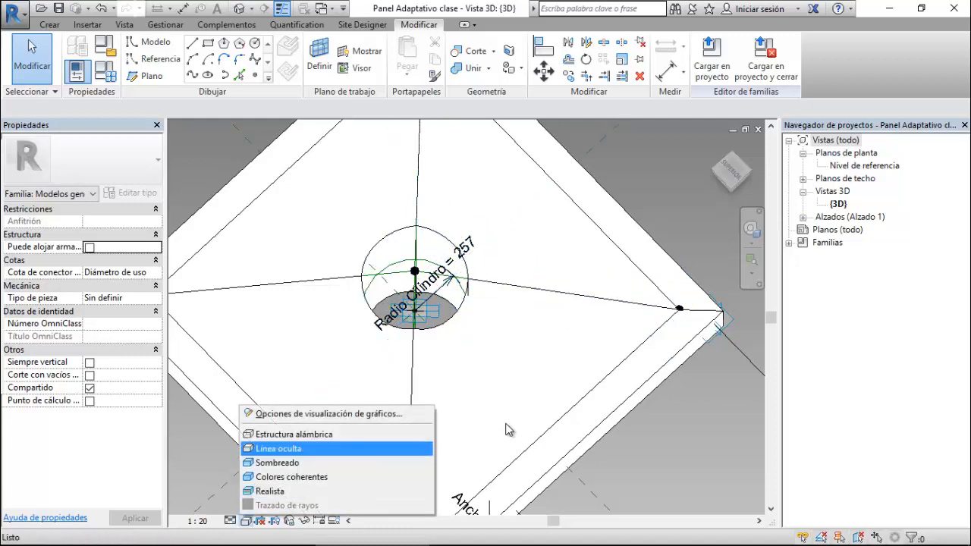
left_click(277, 462)
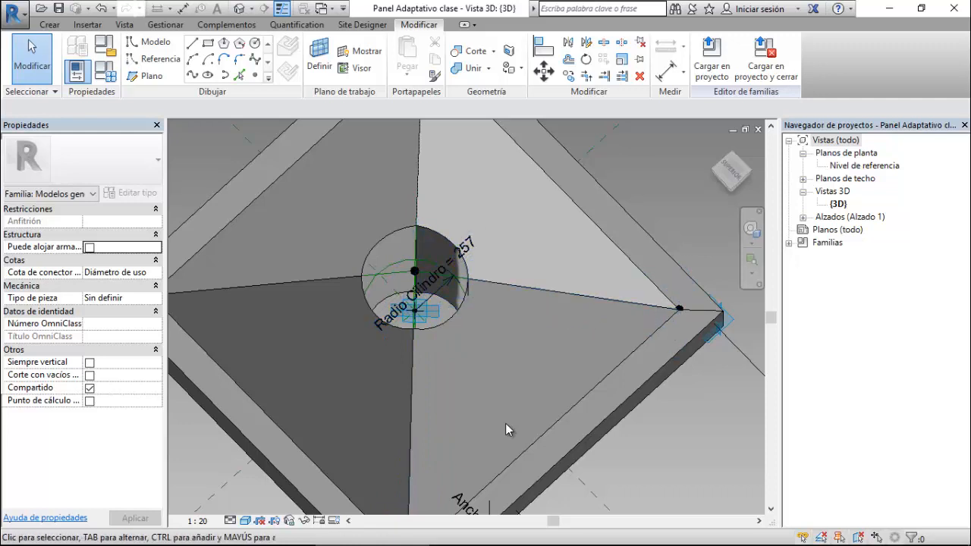
- Create a solid form between the upper and lower arc edges of a second, adjacent quarter of the central opening
mouse_move(515, 425)
middle_mouse_down("shift")
mouse_move(517, 434)
mouse_move(524, 425)
middle_mouse_up("shift")
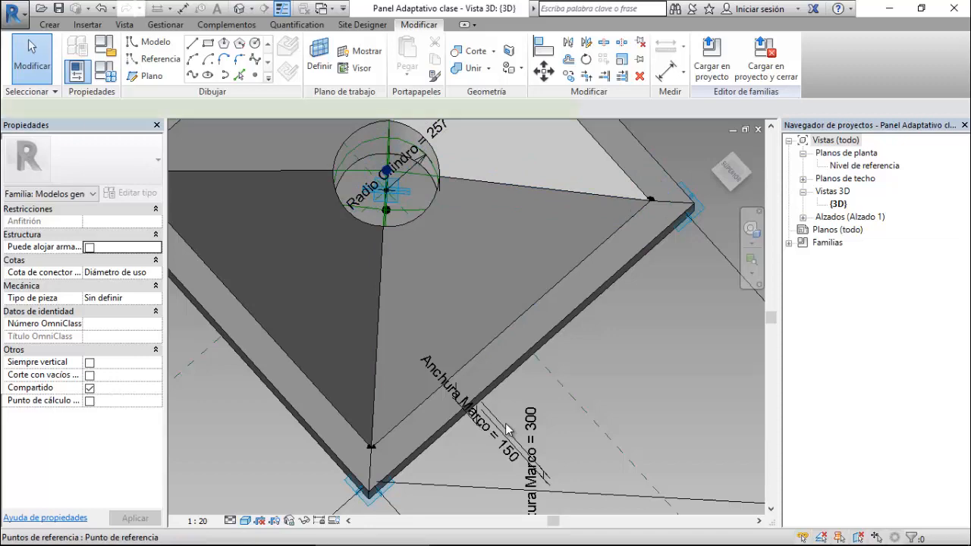
scroll(506, 424, "down", 1)
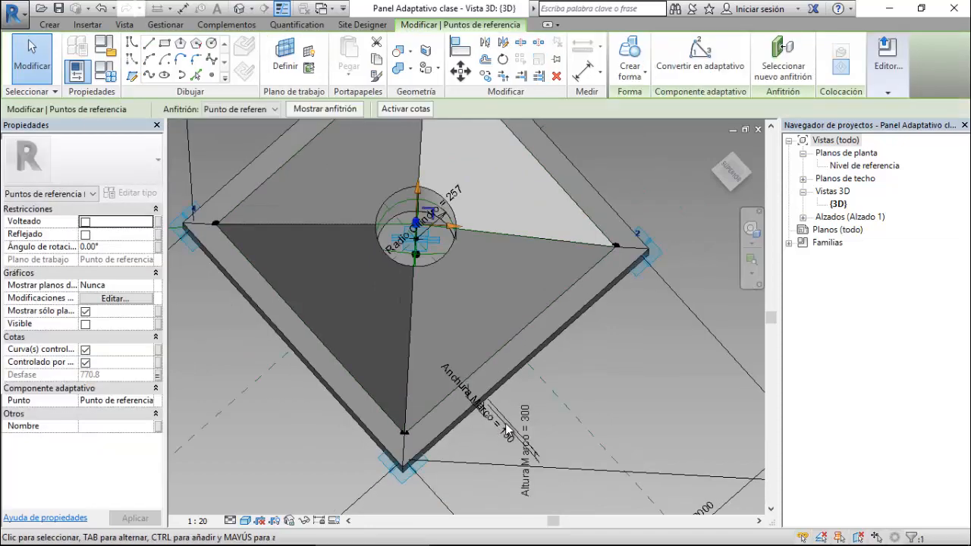
mouse_move(507, 425)
middle_mouse_down("shift")
mouse_move(528, 444)
mouse_move(507, 429)
middle_mouse_up("shift")
scroll(507, 429, "up", 3)
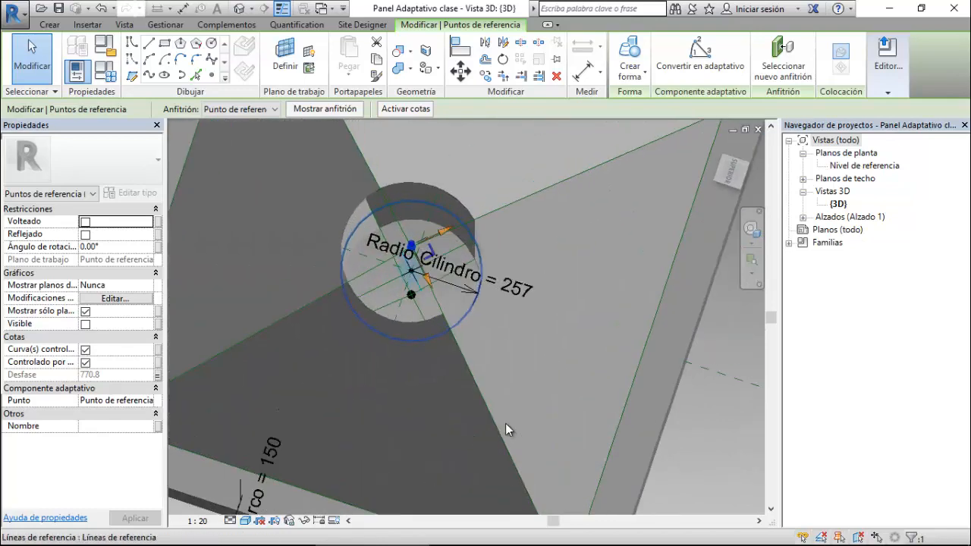
key("Tab")
key("Tab")
key("Tab")
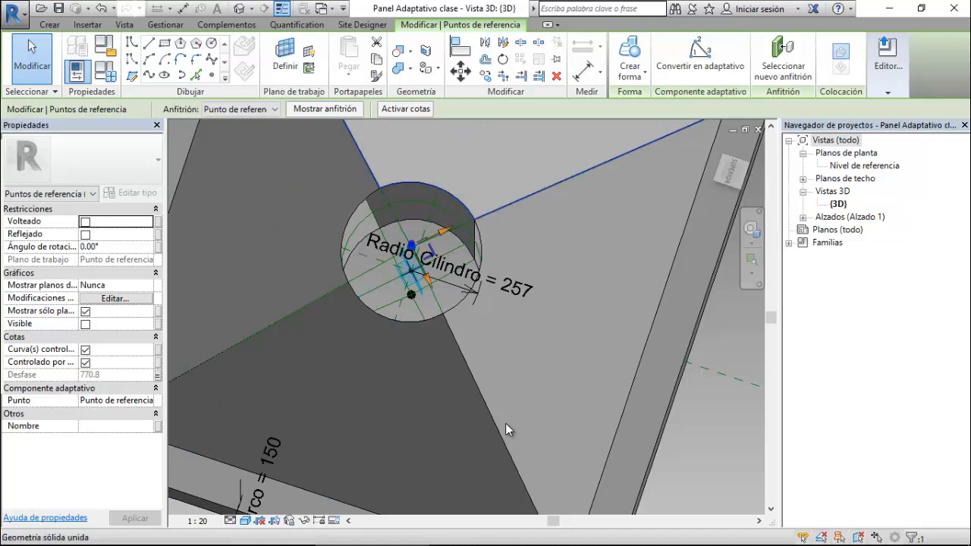
key("Tab")
left_click(449, 193)
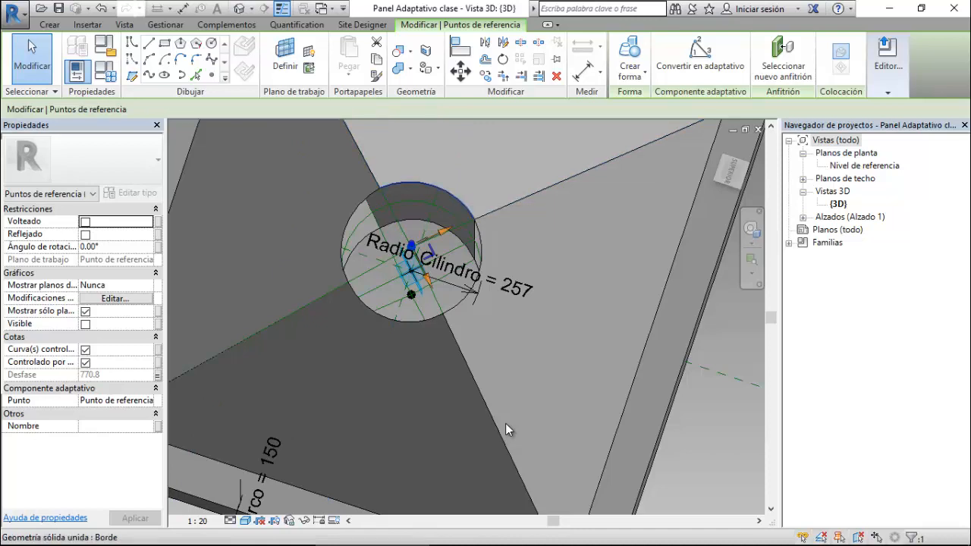
key("Tab")
key("Tab")
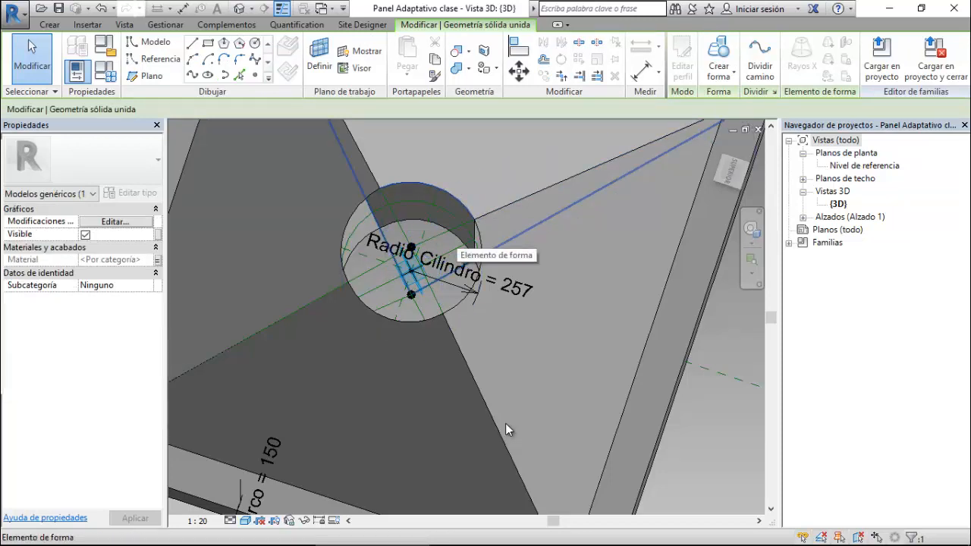
key("Tab")
key("Tab")
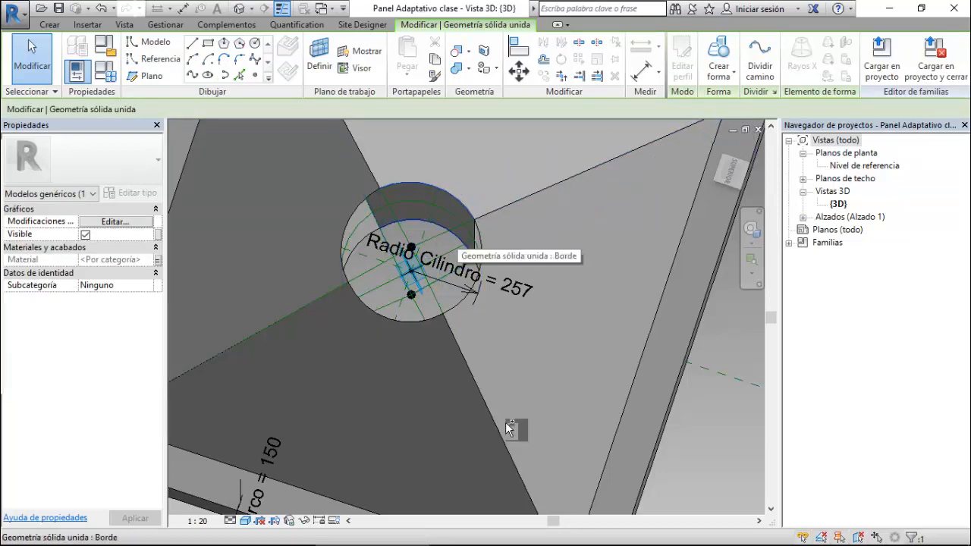
left_click(509, 429)
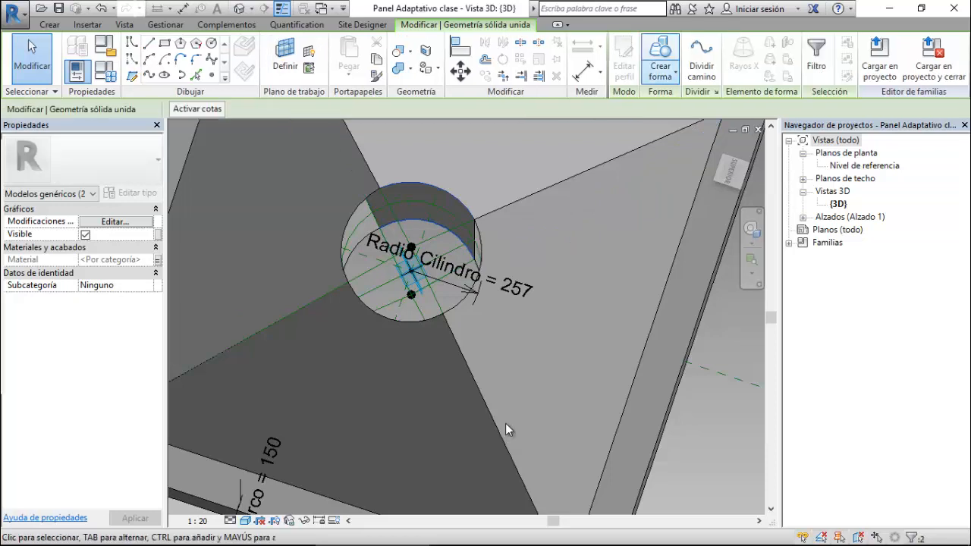
key("Return")
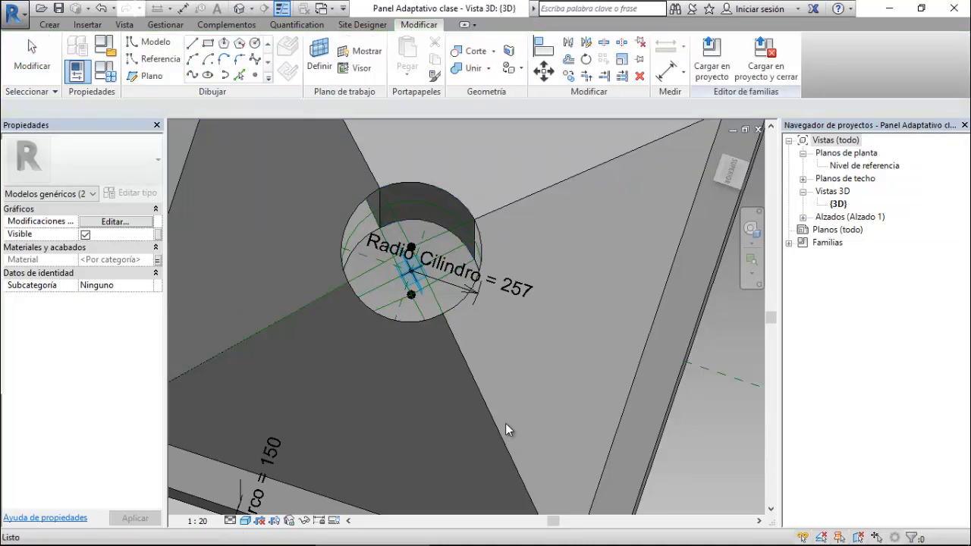
- Close the third quarter of the cylindrical opening with a solid form between its upper and lower arc edges
mouse_move(508, 428)
middle_mouse_down("shift")
mouse_move(516, 434)
mouse_move(508, 430)
middle_mouse_up("shift")
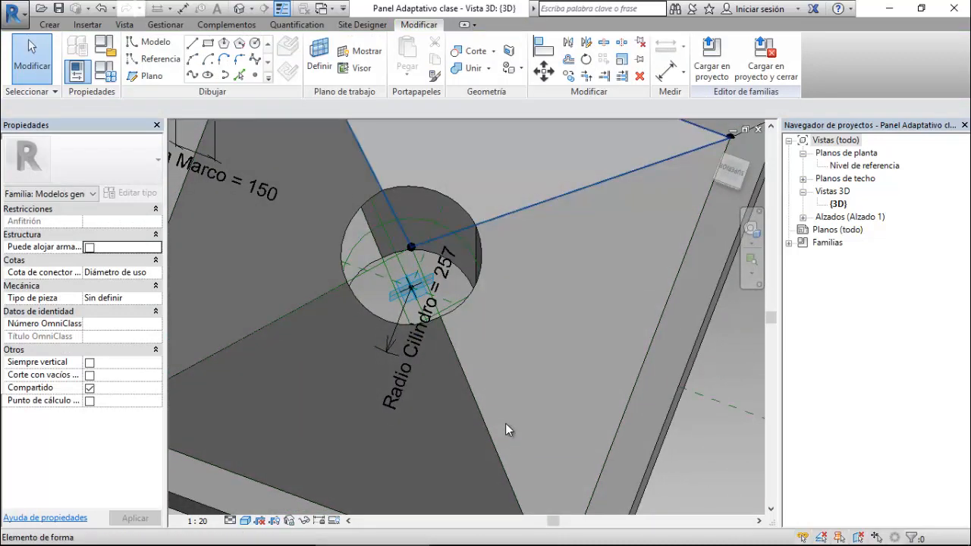
key("Tab")
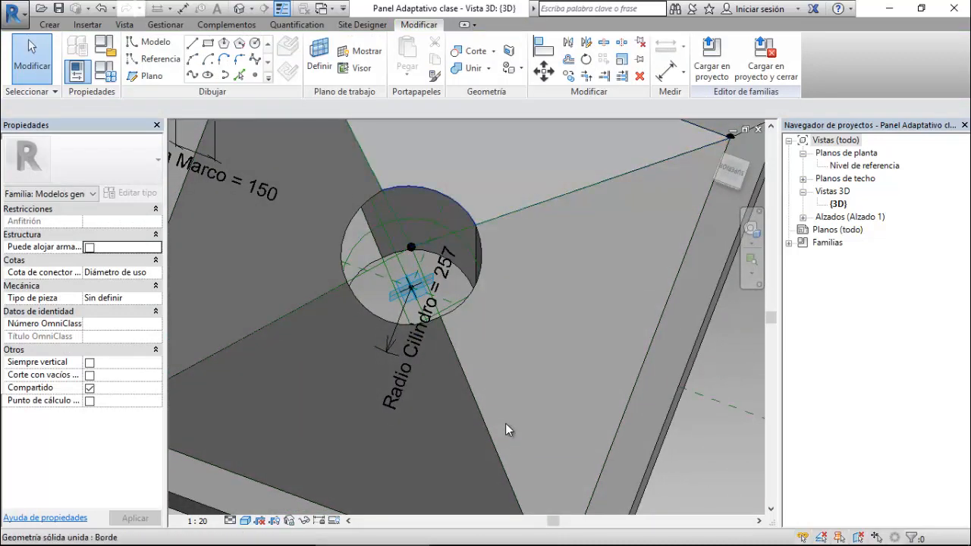
left_click(508, 430)
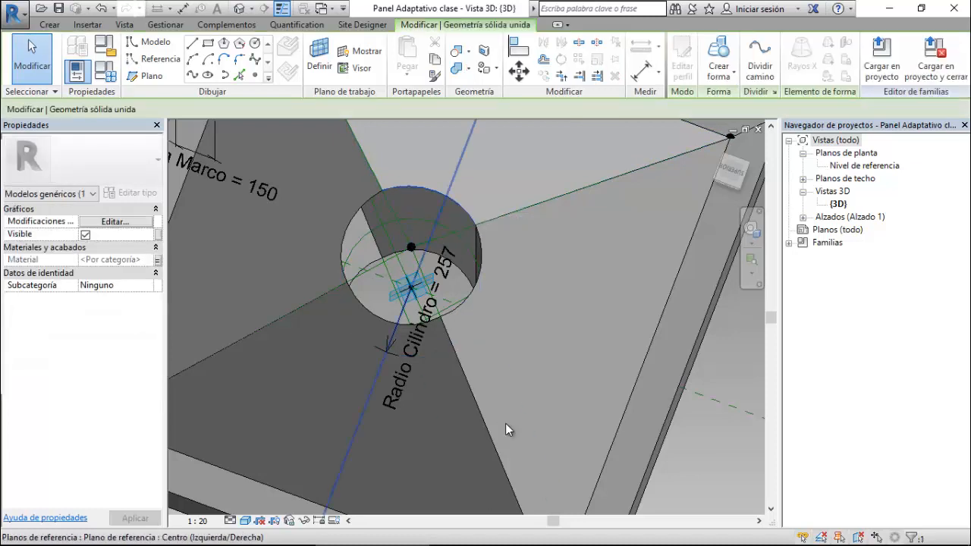
scroll(508, 430, "up", 5)
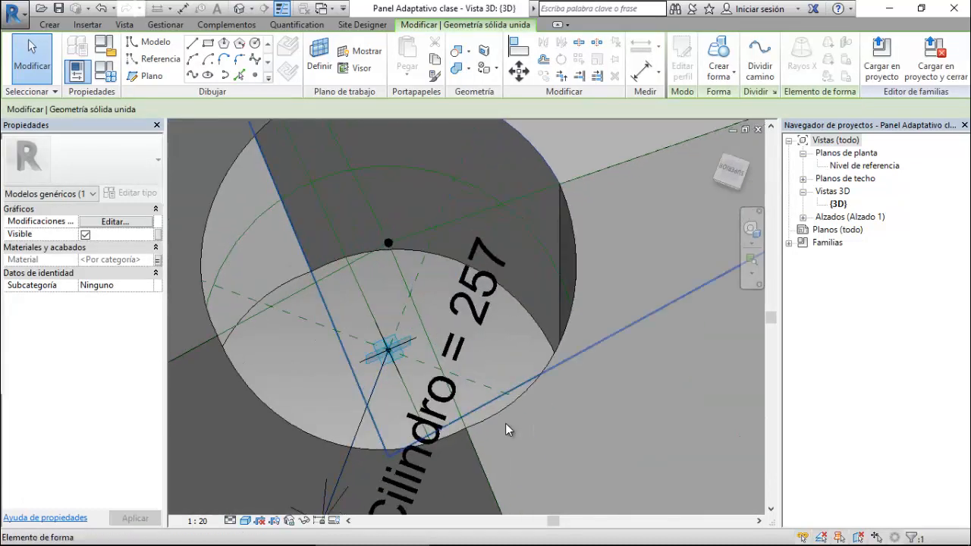
key("Tab")
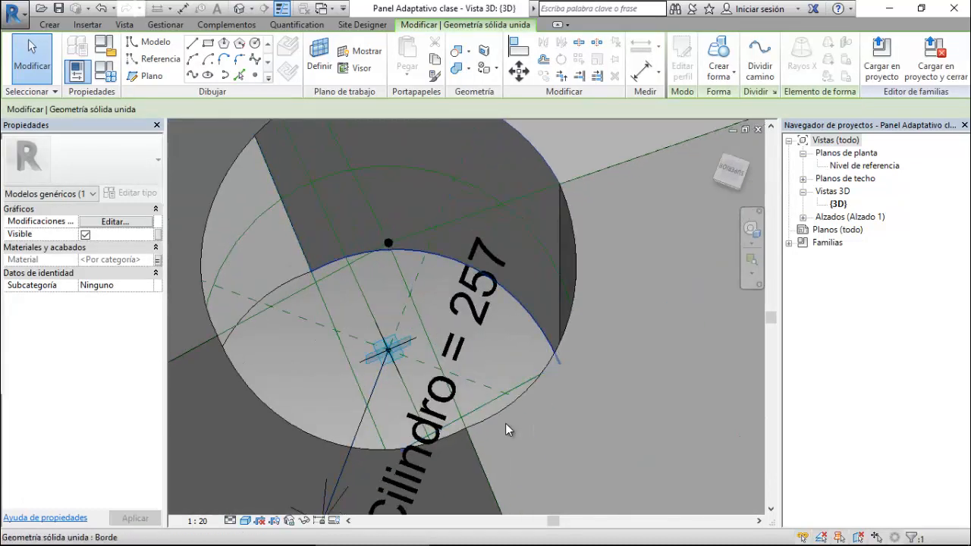
left_click(508, 429, "ctrl")
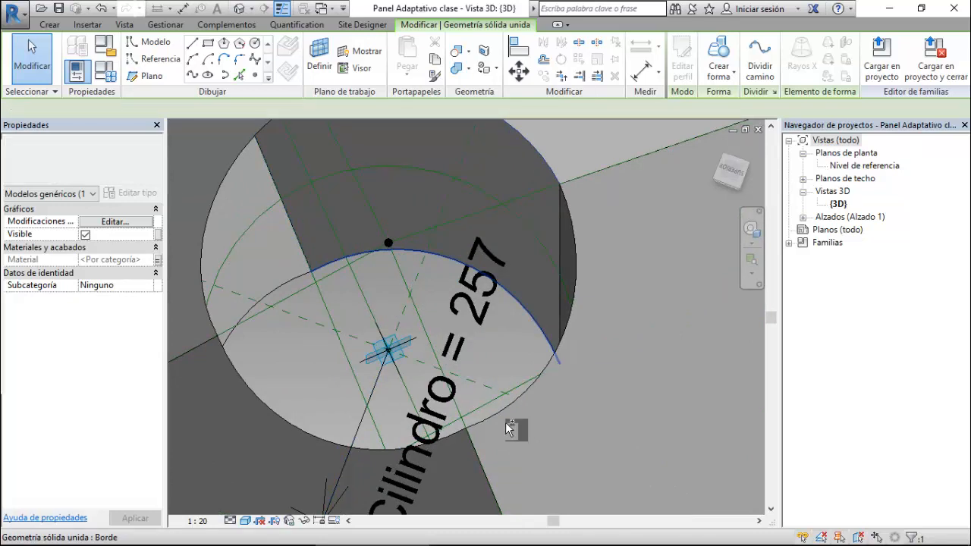
left_click(661, 72)
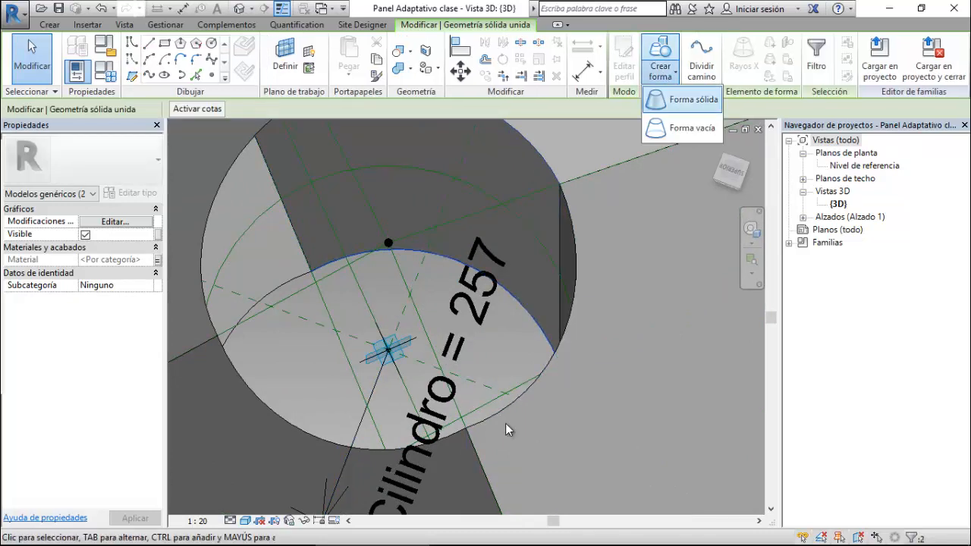
left_click(693, 100)
- Build the last quarter of the opening's cylindrical wall as a solid form between its two arc edges
middle_click_drag(507, 429, 509, 430, "shift")
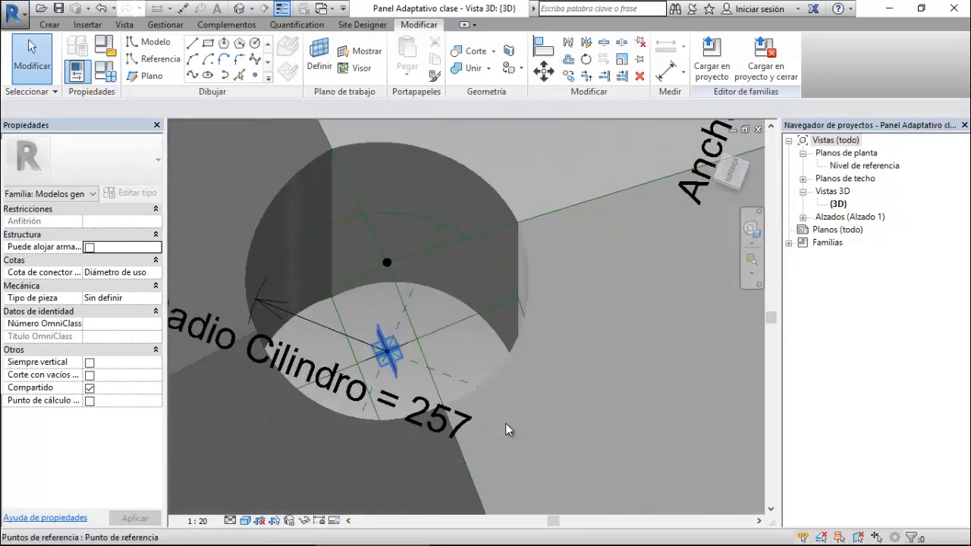
key("Tab")
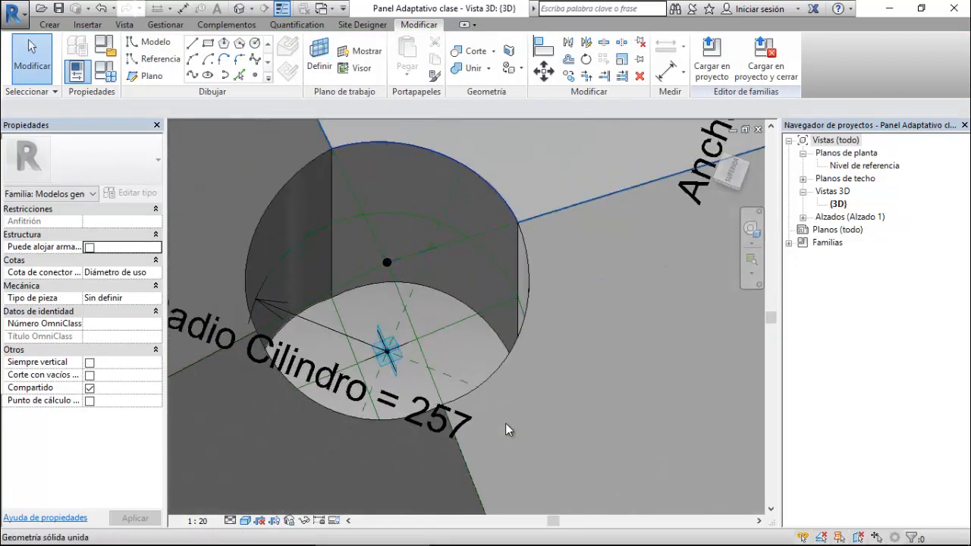
left_click(509, 430)
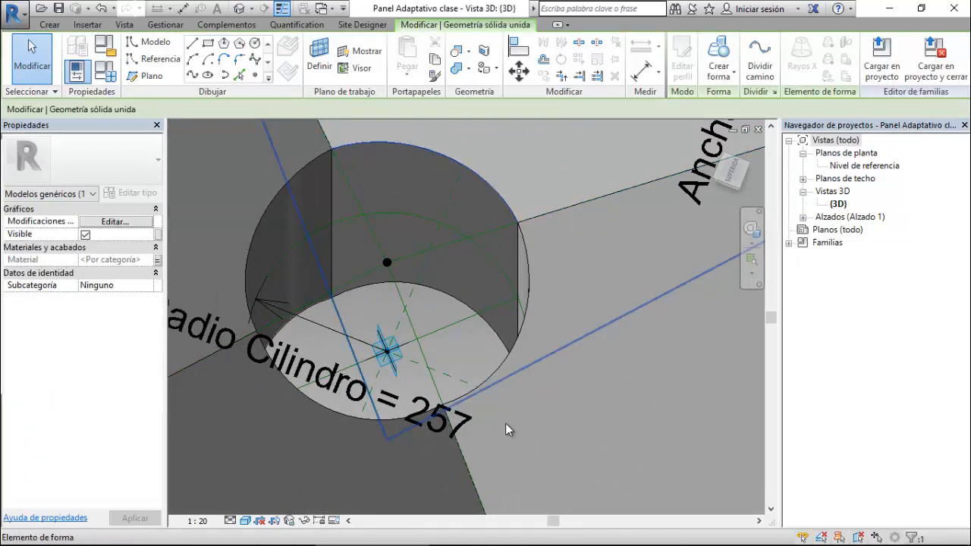
key("Tab")
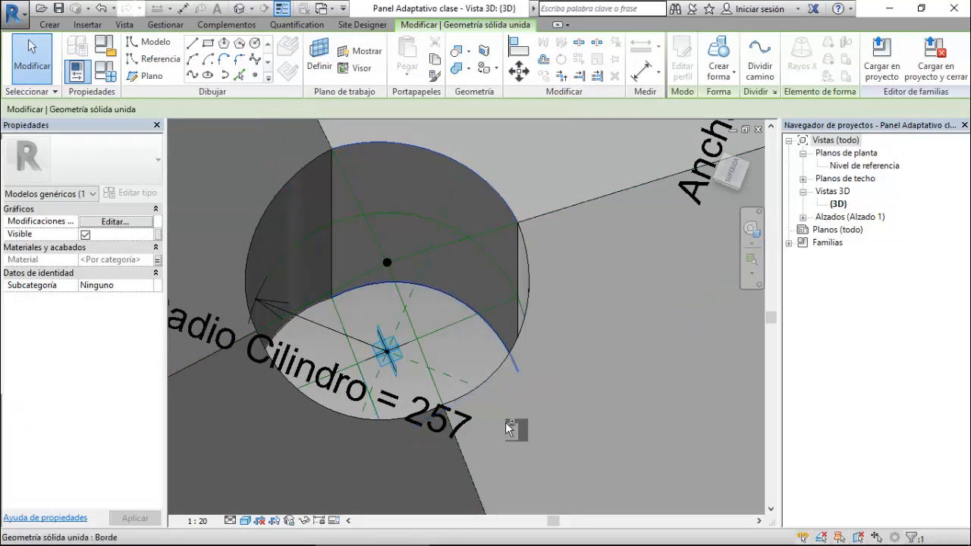
left_click(508, 429)
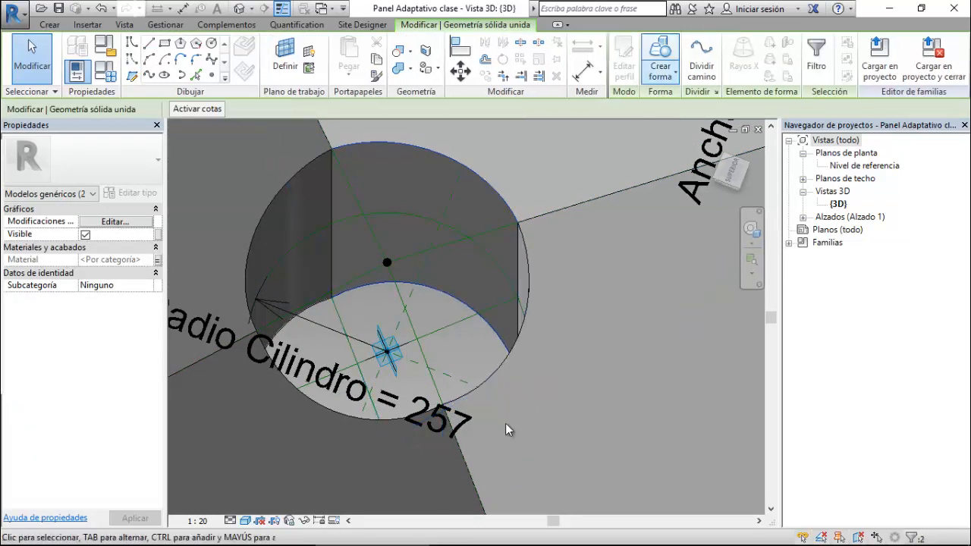
key("Escape")
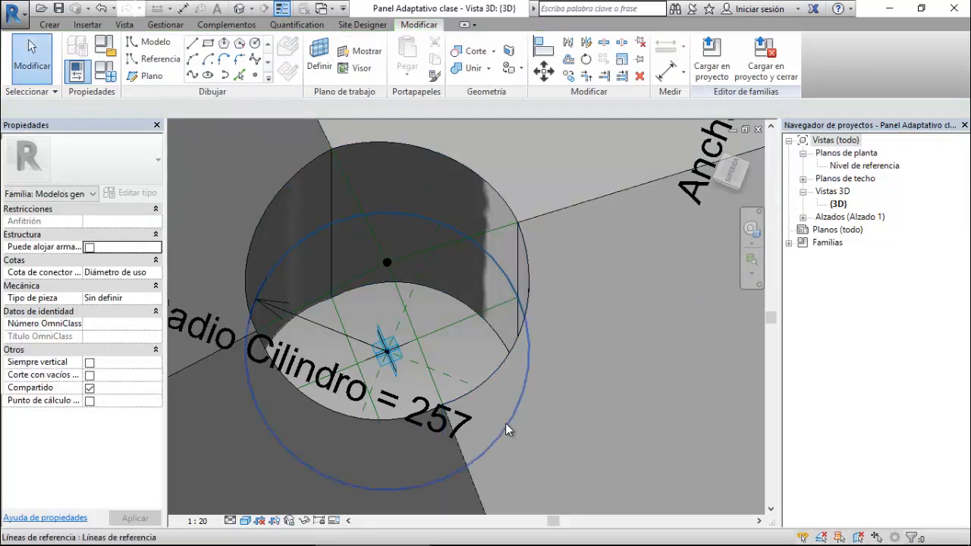
- Load the panel into Muros Complejos.rfa, overwriting the existing version and its parameter values, and resolve the type creation error with Suprimir tipo
scroll(508, 429, "down", 5)
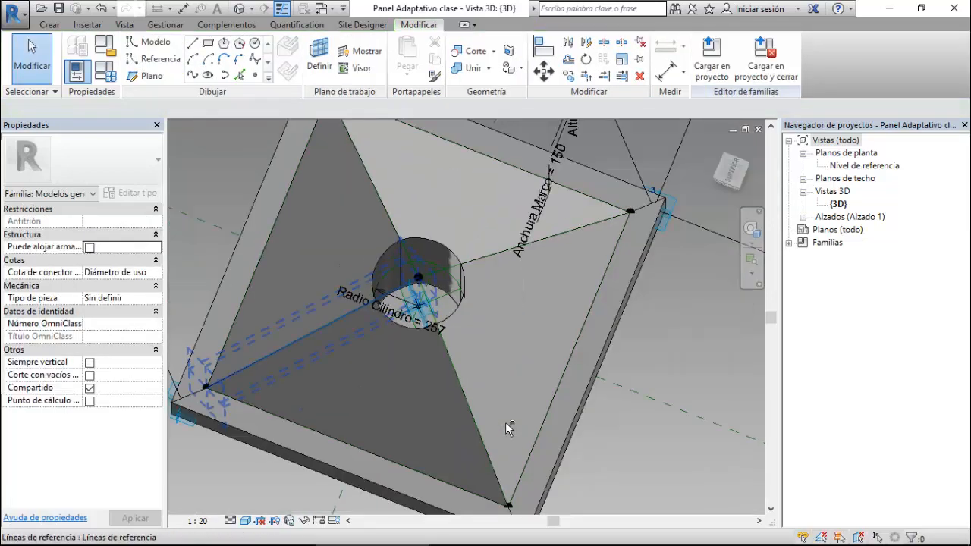
mouse_move(509, 430)
middle_mouse_down("shift")
mouse_move(516, 434)
mouse_move(508, 430)
middle_mouse_up("shift")
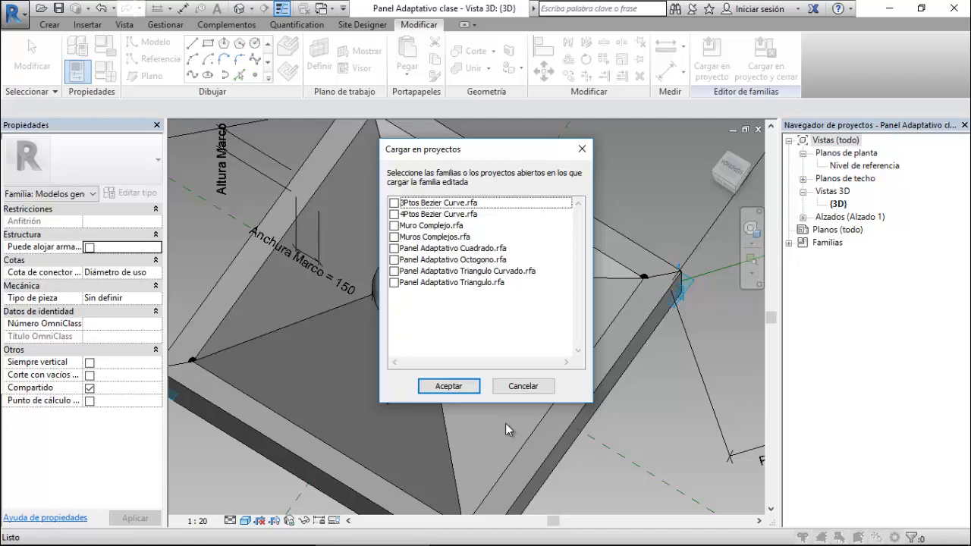
left_click(394, 236)
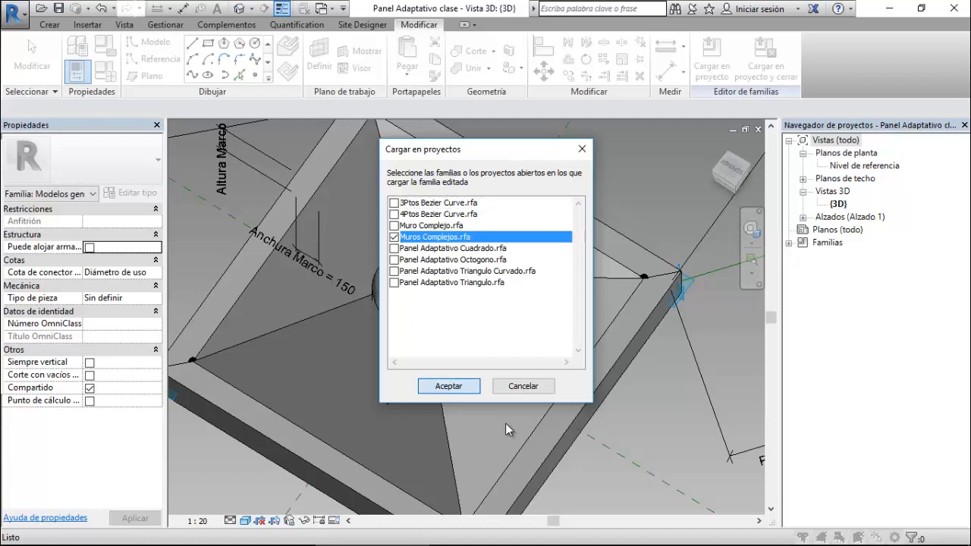
key("Return")
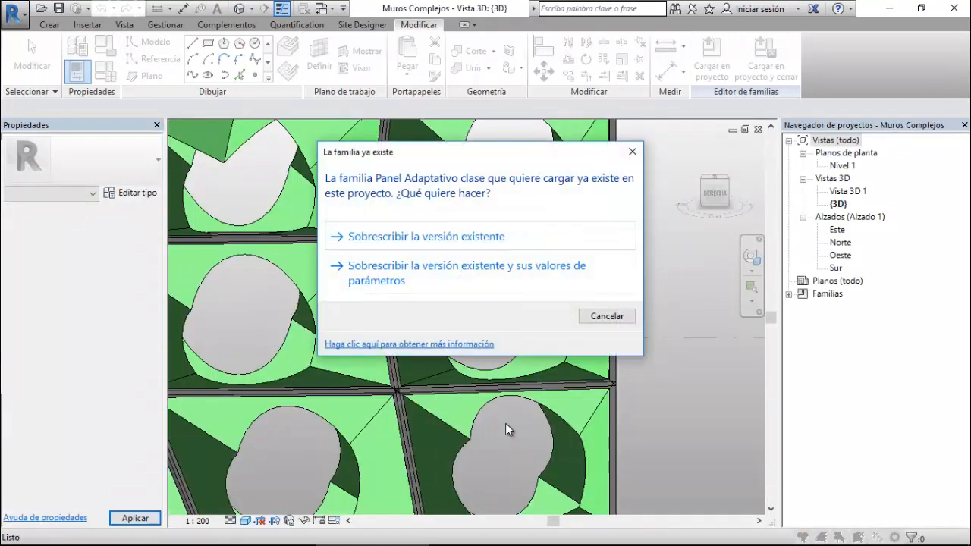
key("Down")
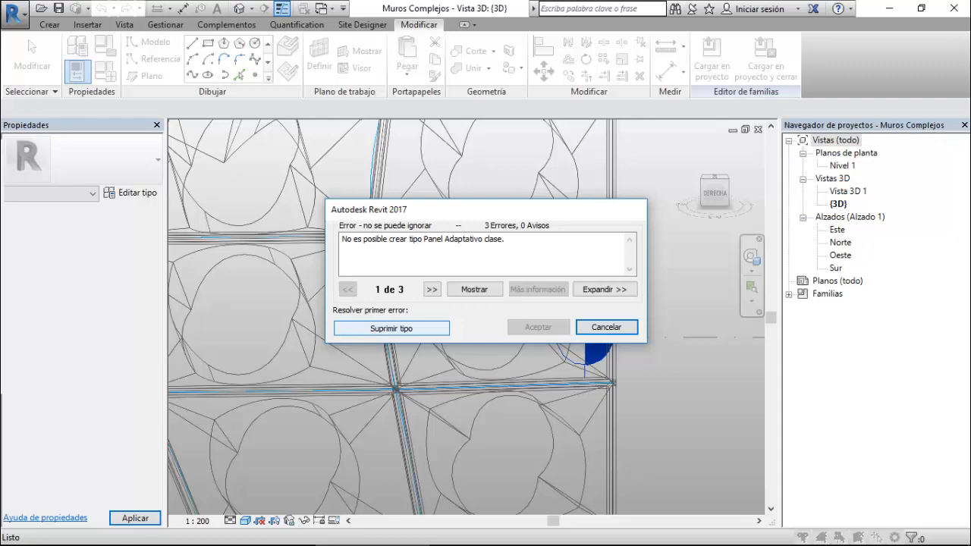
left_click(391, 328)
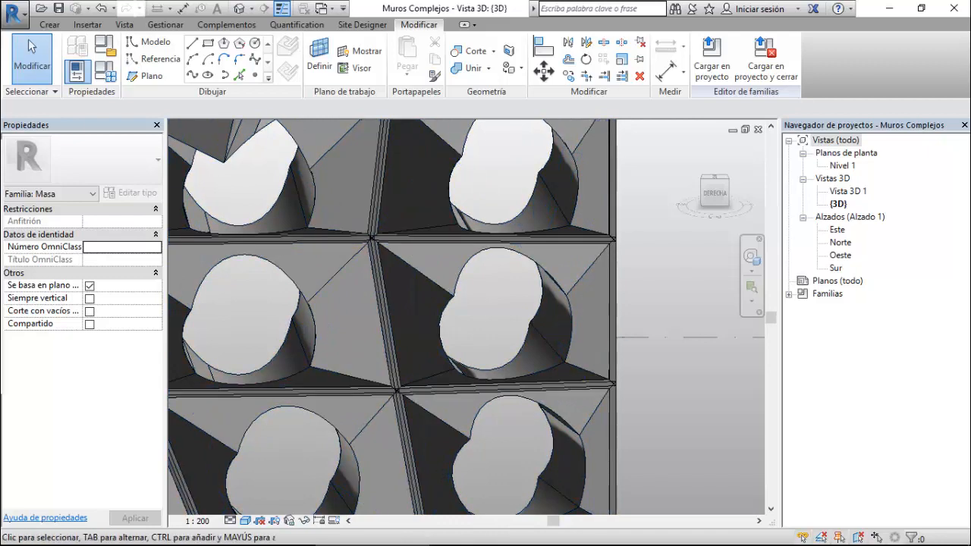
- Examine the reloaded panels on the flat wall and on the curved wall in Muros Complejos
scroll(391, 317, "down", 5)
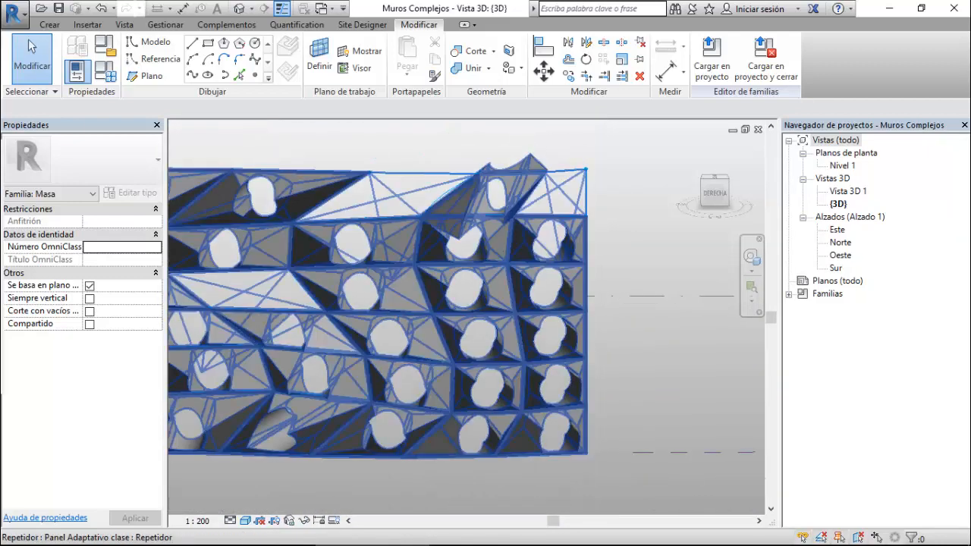
scroll(569, 279, "down", 3)
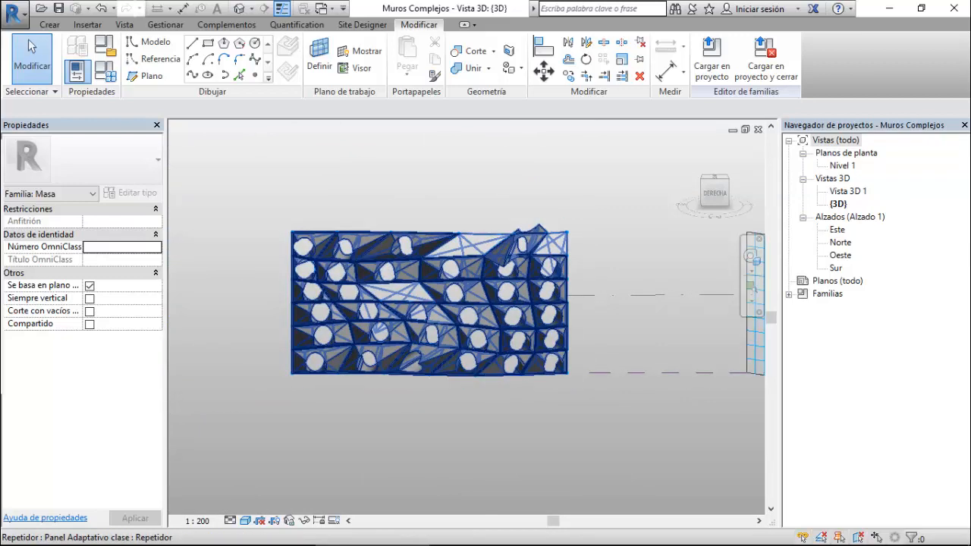
scroll(205, 372, "up", 2)
scroll(461, 302, "up", 1)
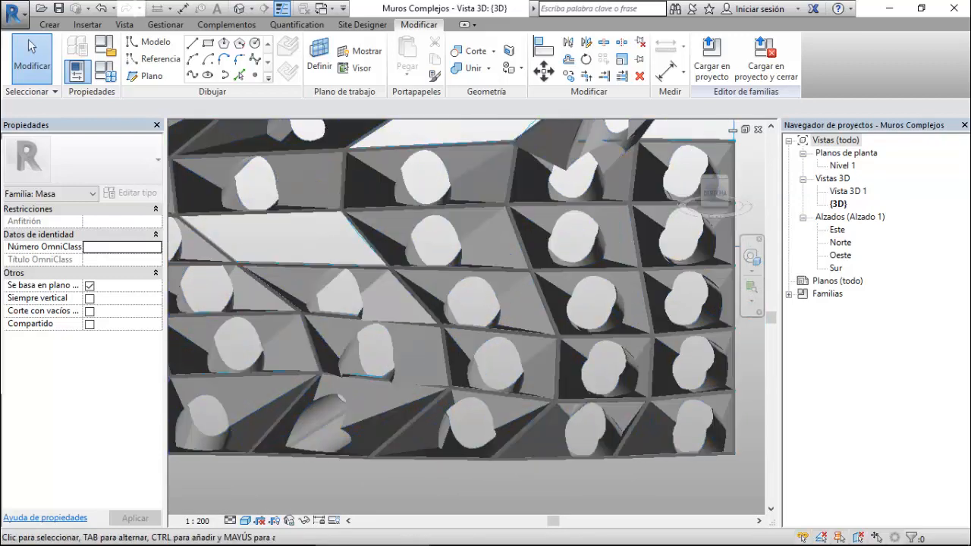
scroll(461, 302, "down", 4)
scroll(460, 302, "down", 2)
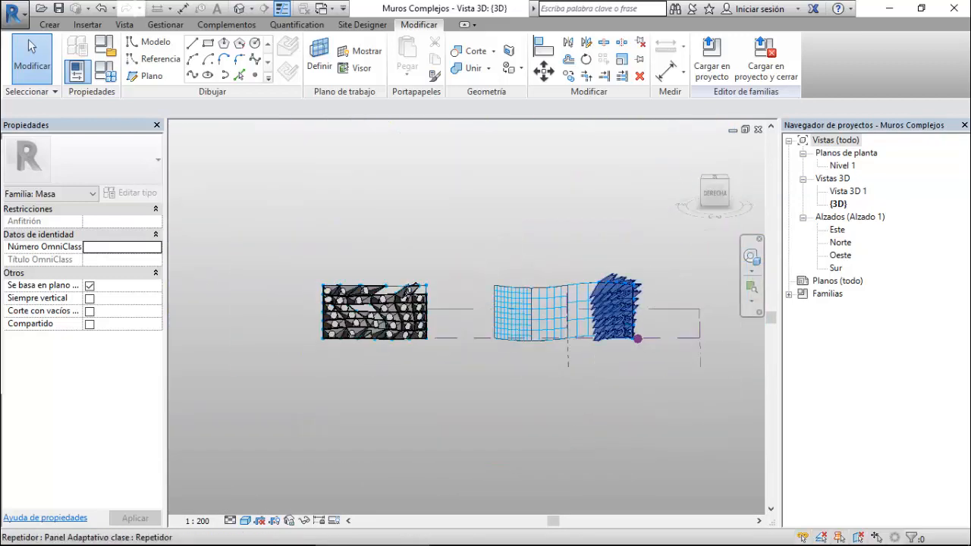
scroll(614, 309, "up", 5)
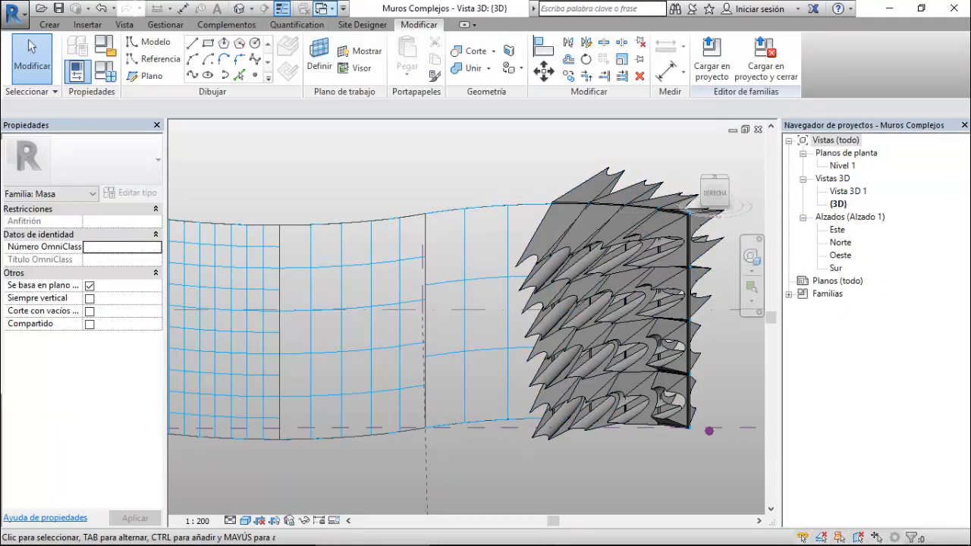
- In the Panel Adaptativo clase family types, clear the Desfase parameter's formula and set its value to 250
left_click(325, 8)
left_click(419, 163)
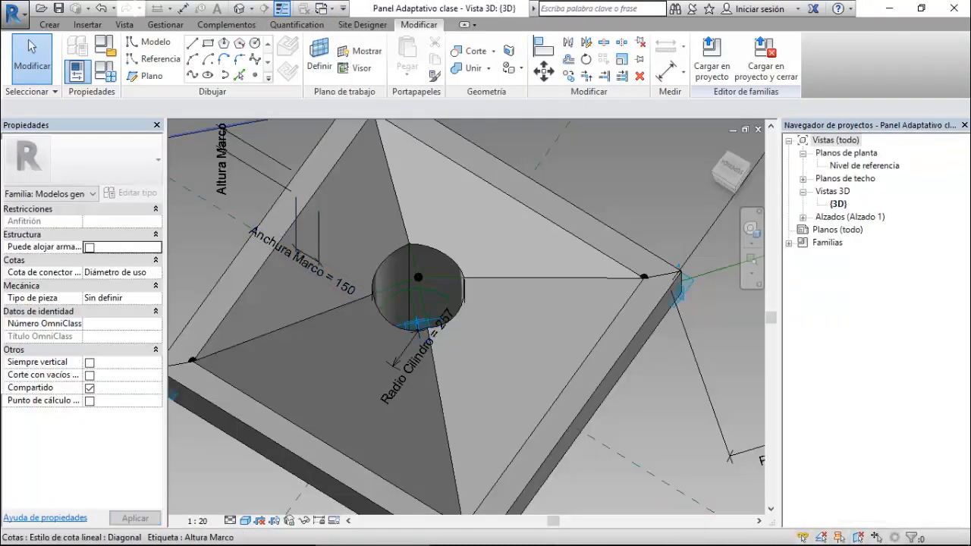
left_click(106, 72)
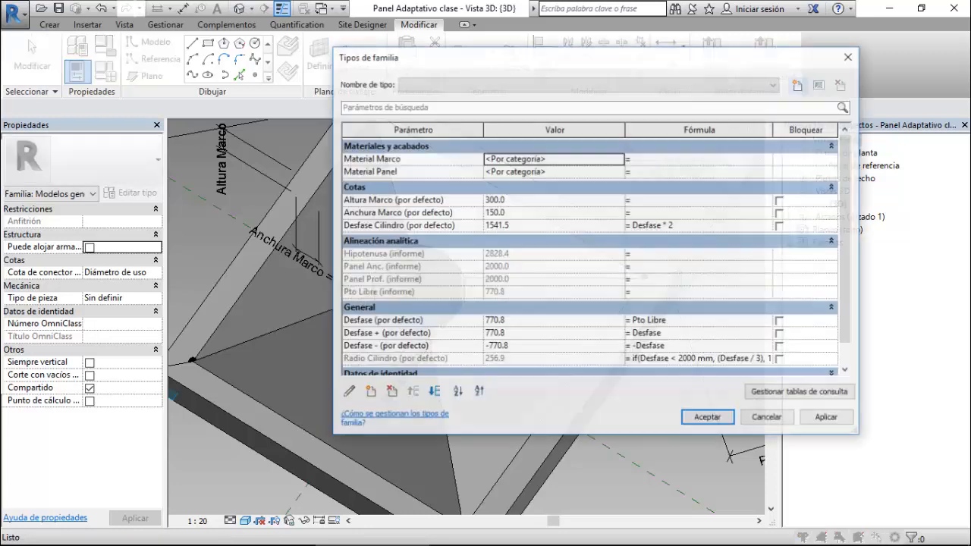
scroll(433, 262, "down", 1)
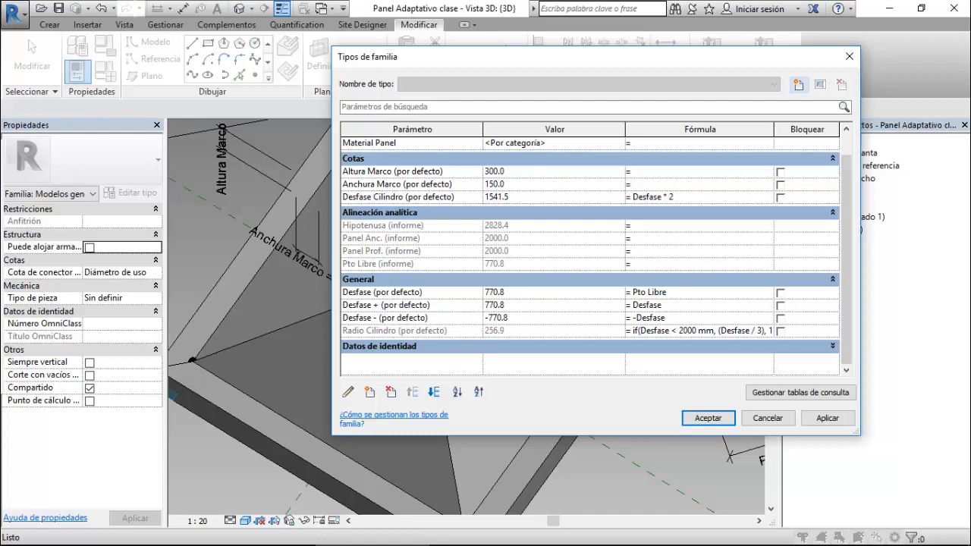
left_click(665, 293)
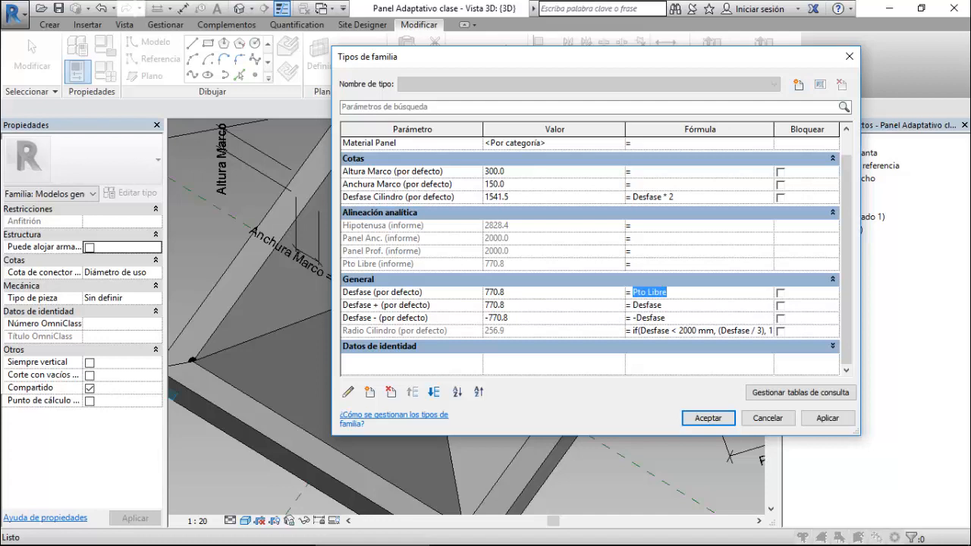
key("BackSpace")
left_click(531, 293)
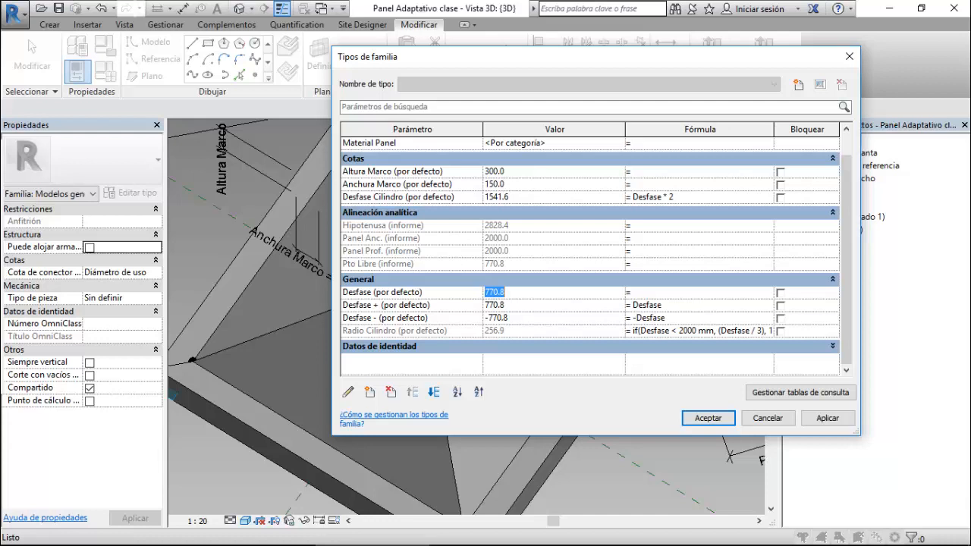
type("250")
key("Tab")
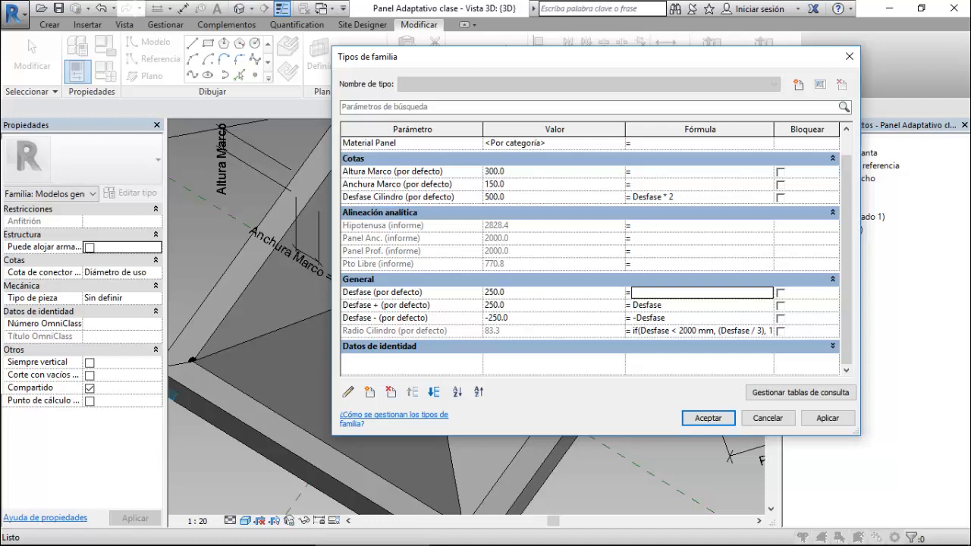
- Change the Radio Cilindro formula to if(Pto Libre < 2000 mm, (Pto Libre / 3), 1500 mm) and apply the family type changes
left_click(646, 330)
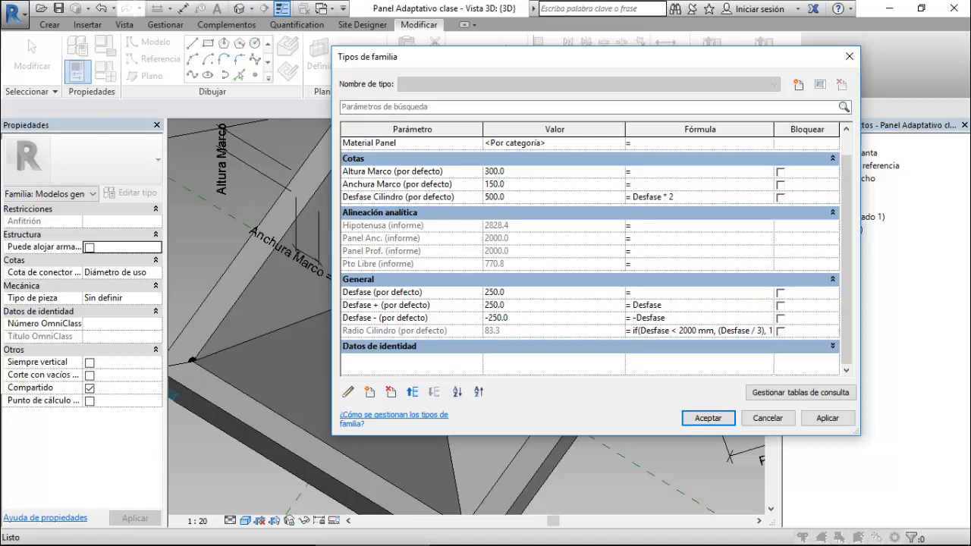
left_click_drag(641, 331, 670, 331)
type("Pto ")
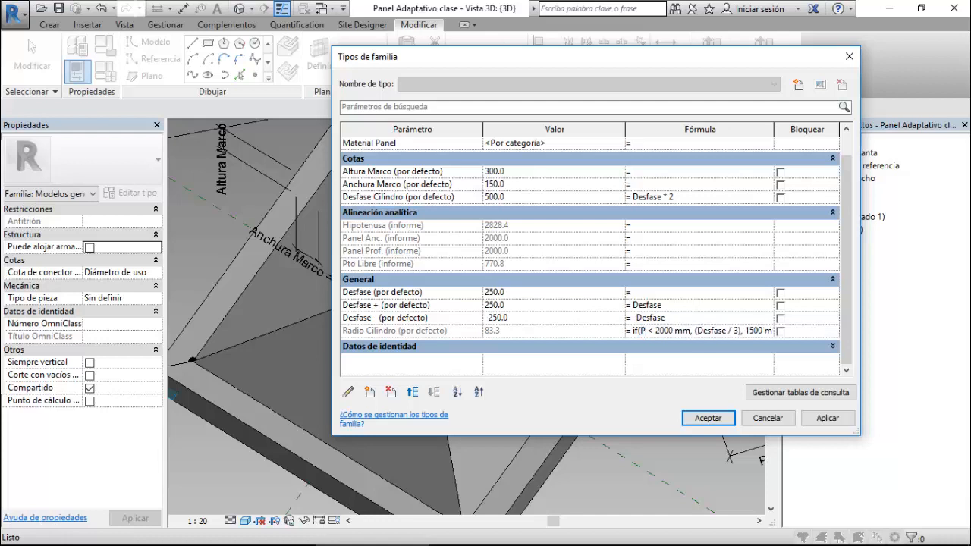
type("Libre")
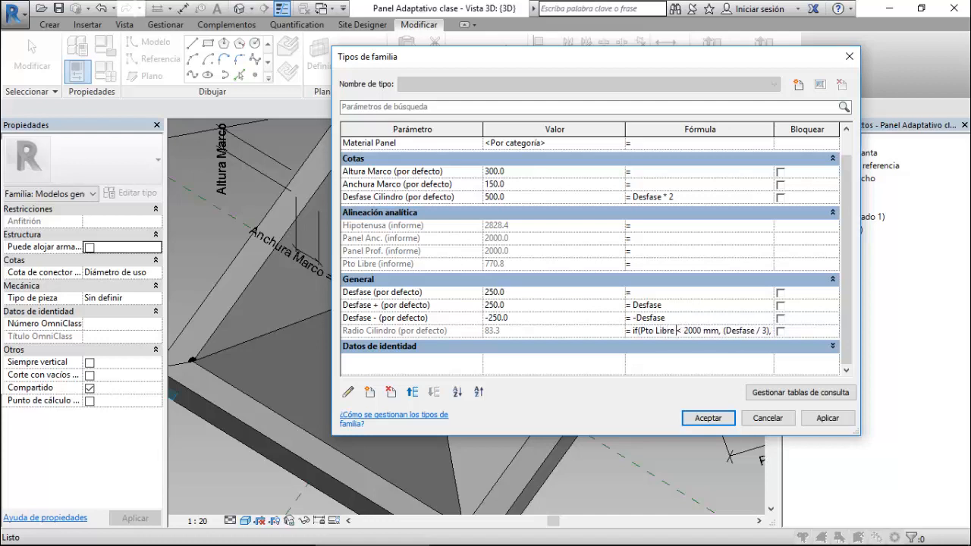
key("Right")
key("BackSpace")
key("BackSpace")
key("BackSpace")
key("BackSpace")
key("BackSpace")
key("BackSpace")
key("BackSpace")
type("Pto Libre")
key("Right")
key("Right")
key("Right")
key("Right")
key("Right")
key("Right")
key("Right")
key("Right")
key("Right")
key("Right")
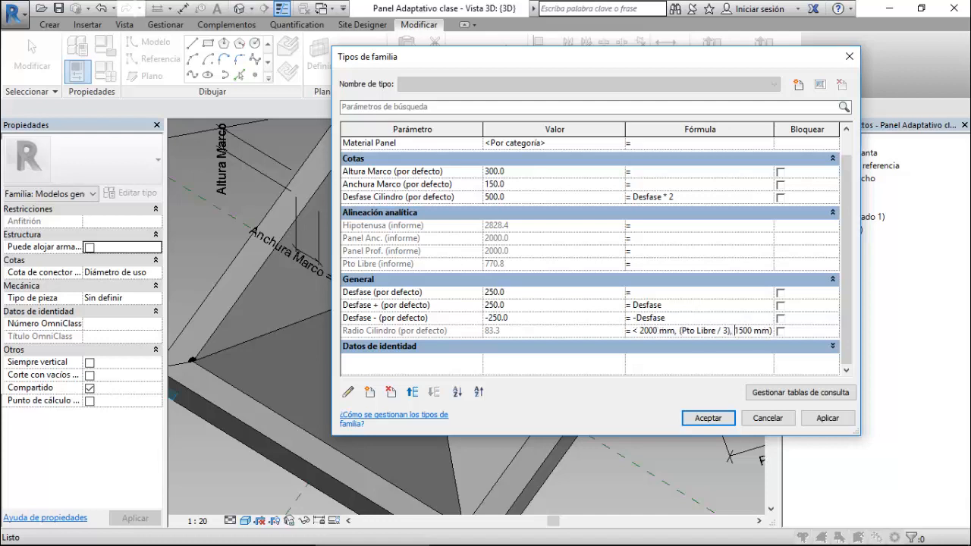
key("Tab")
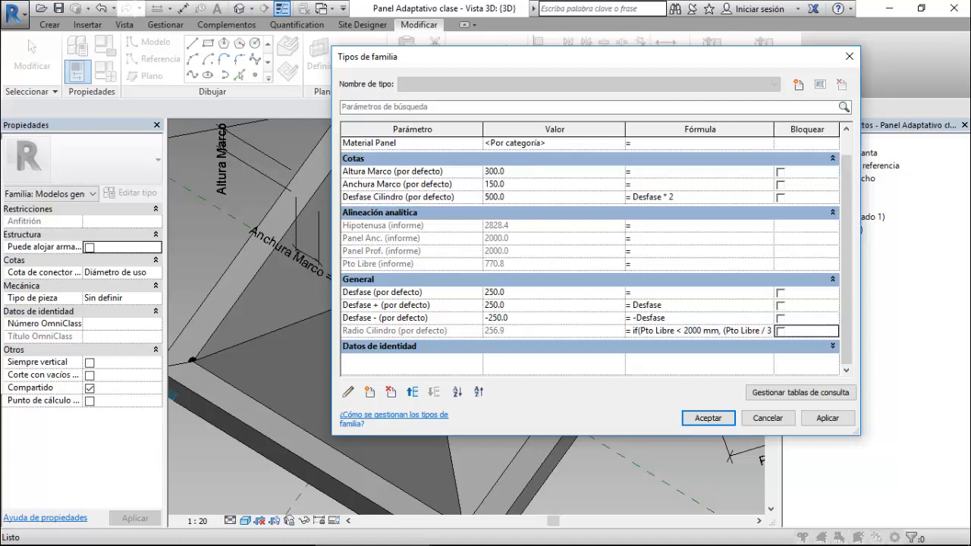
left_click(828, 418)
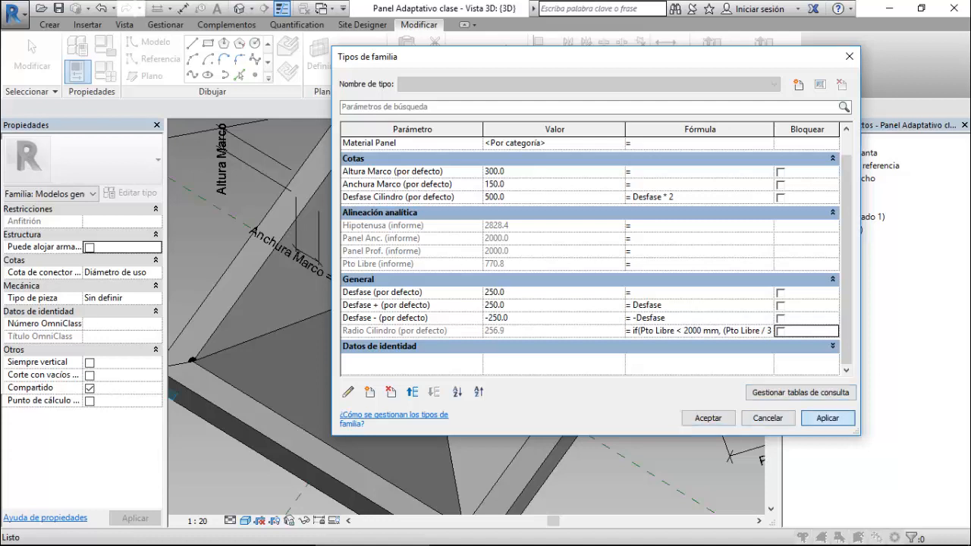
left_click(708, 418)
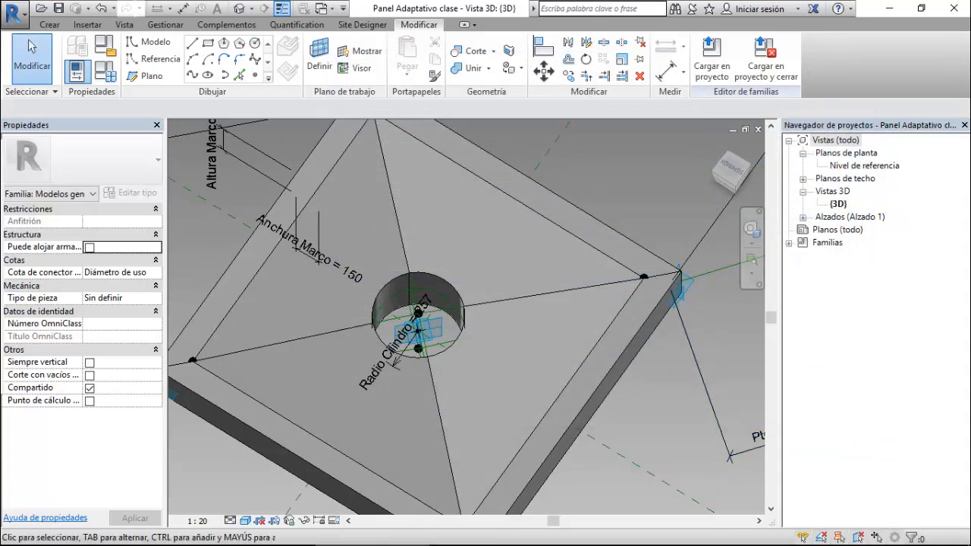
- Move adaptive point 5 out to about 3861 mm Pto Libre and back to about 1168 mm to flex the cylinder opening
scroll(445, 158, "down", 4)
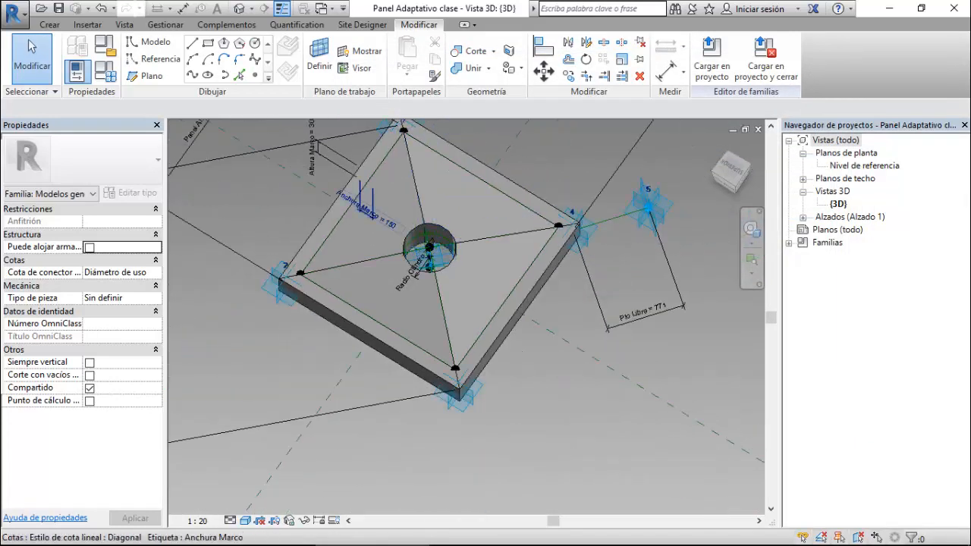
scroll(423, 218, "down", 1)
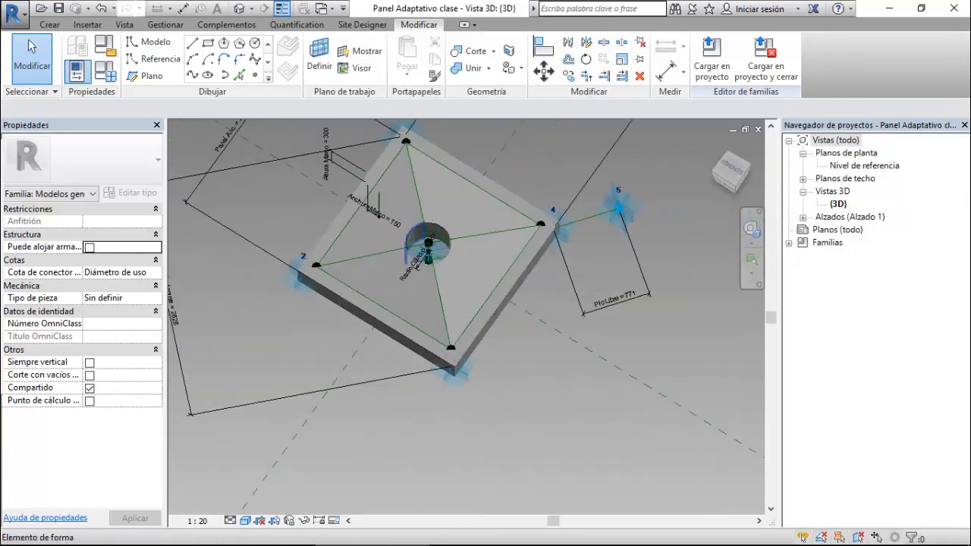
scroll(427, 243, "down", 2)
left_click(545, 218)
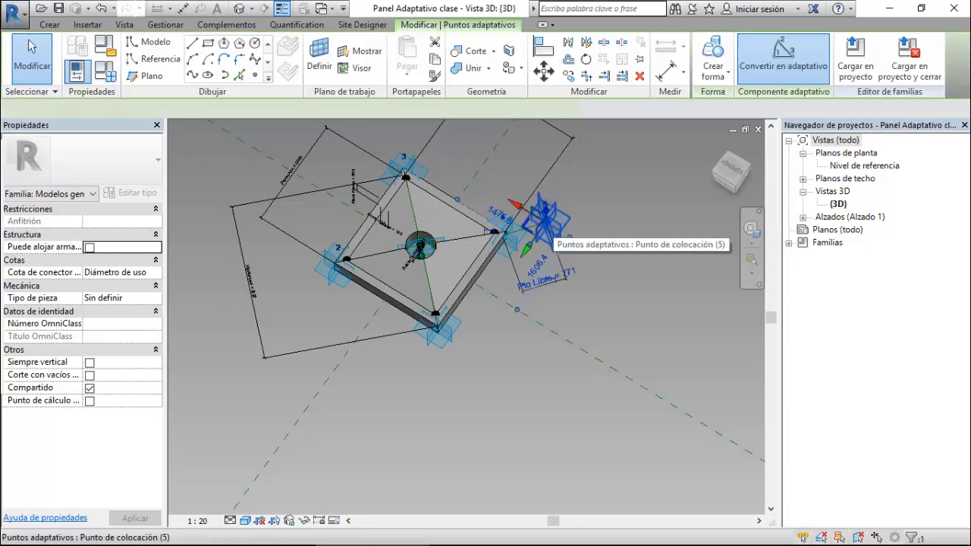
left_click_drag(544, 216, 668, 287)
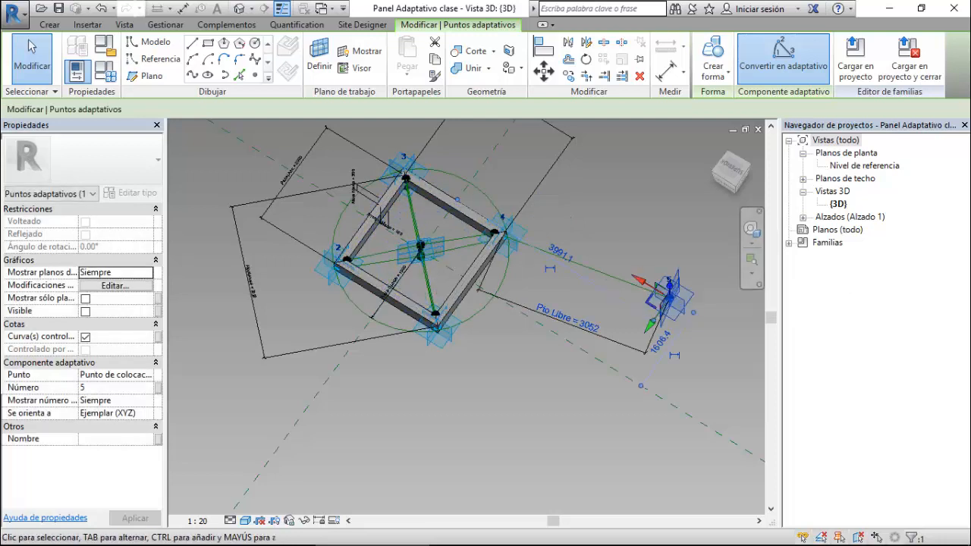
left_click_drag(669, 297, 710, 317)
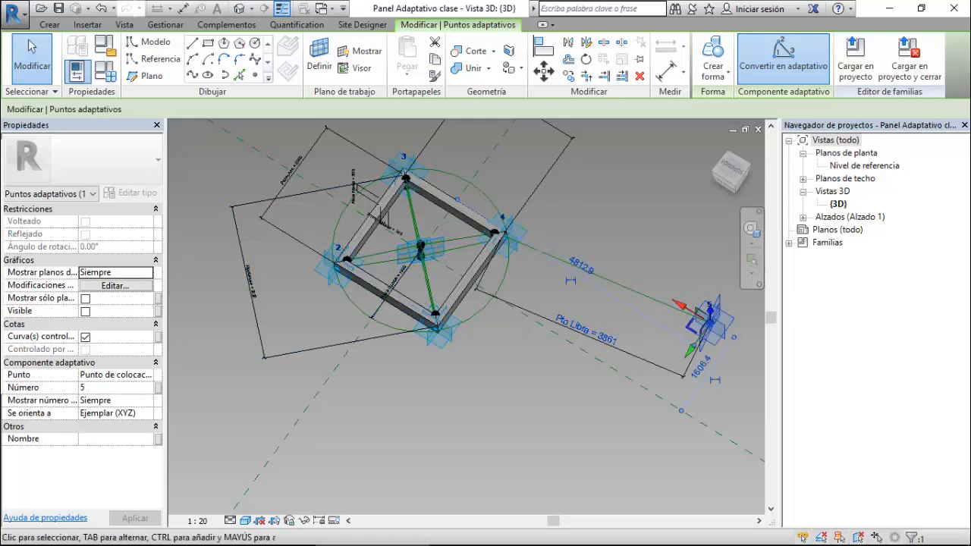
left_click_drag(709, 320, 570, 237)
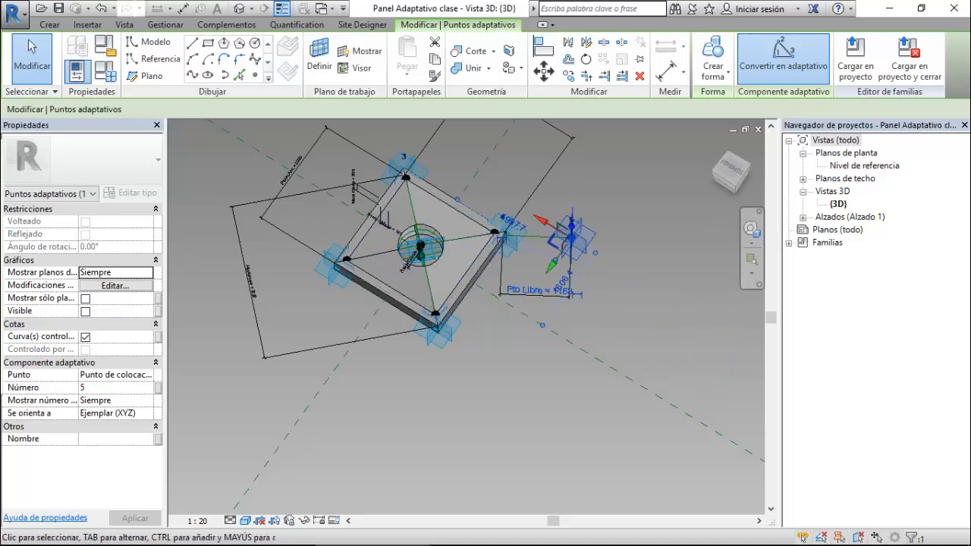
left_click(106, 72)
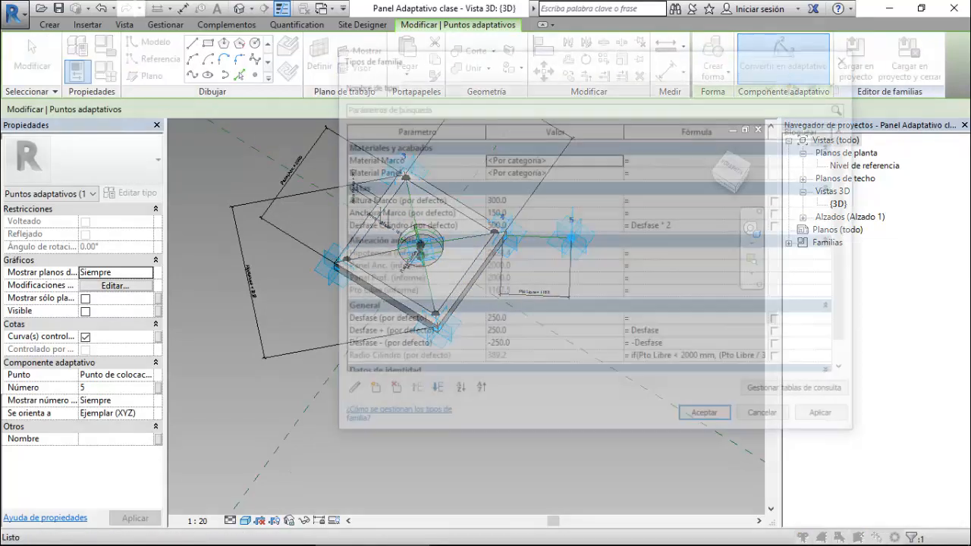
scroll(591, 250, "down", 1)
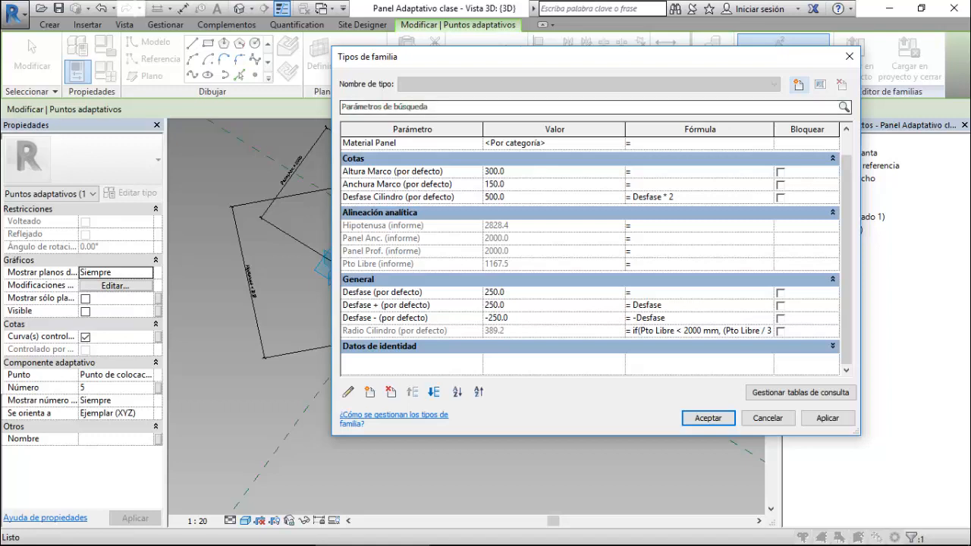
left_click_drag(626, 130, 525, 130)
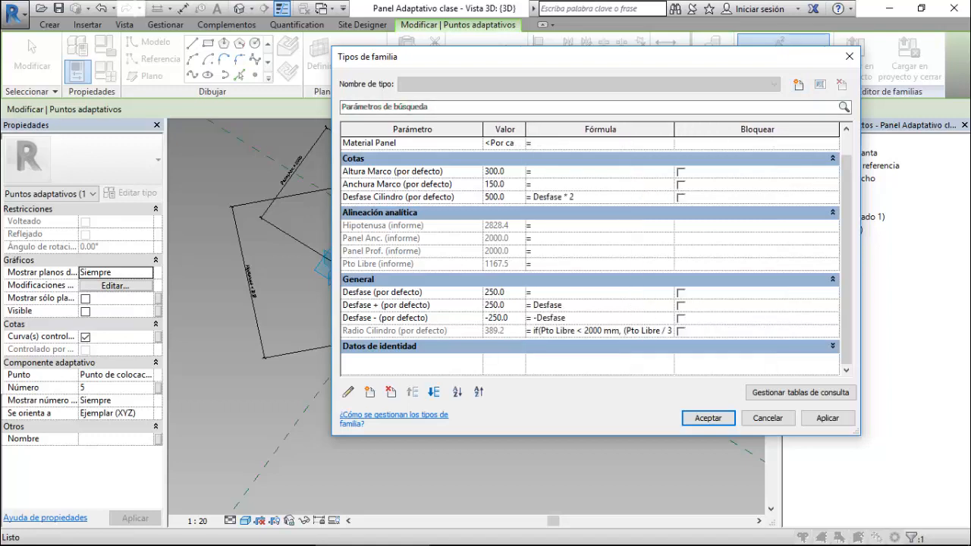
left_click_drag(673, 129, 811, 130)
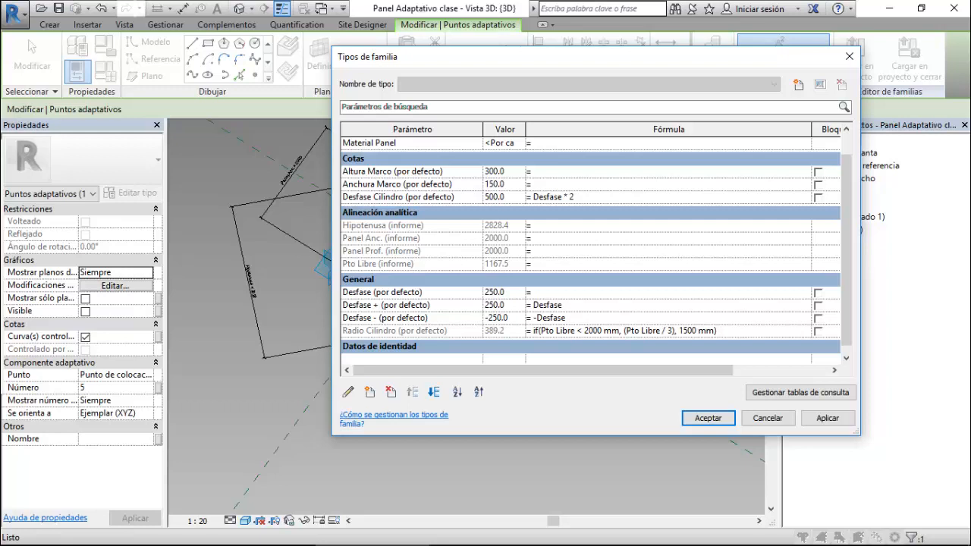
left_click(668, 330)
key("BackSpace")
key("BackSpace")
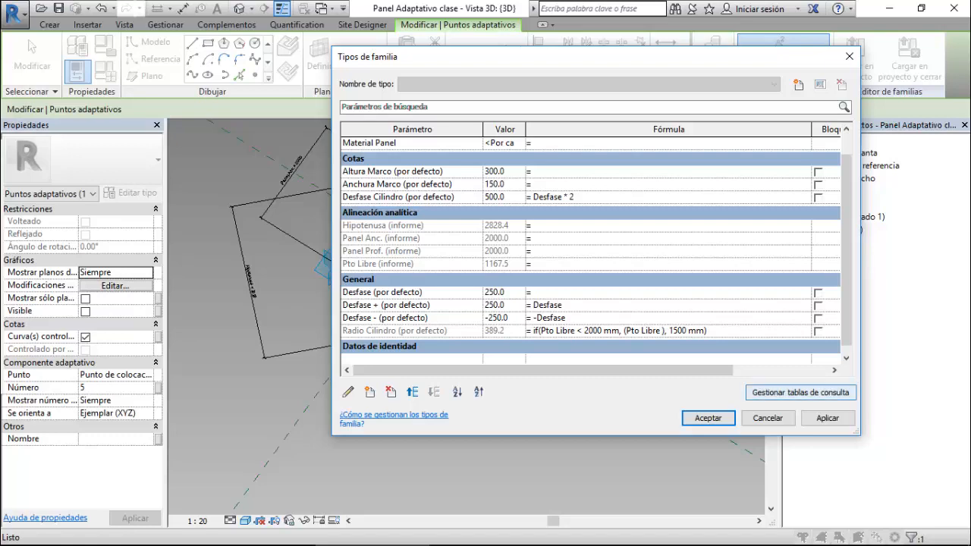
left_click(768, 418)
key("Escape")
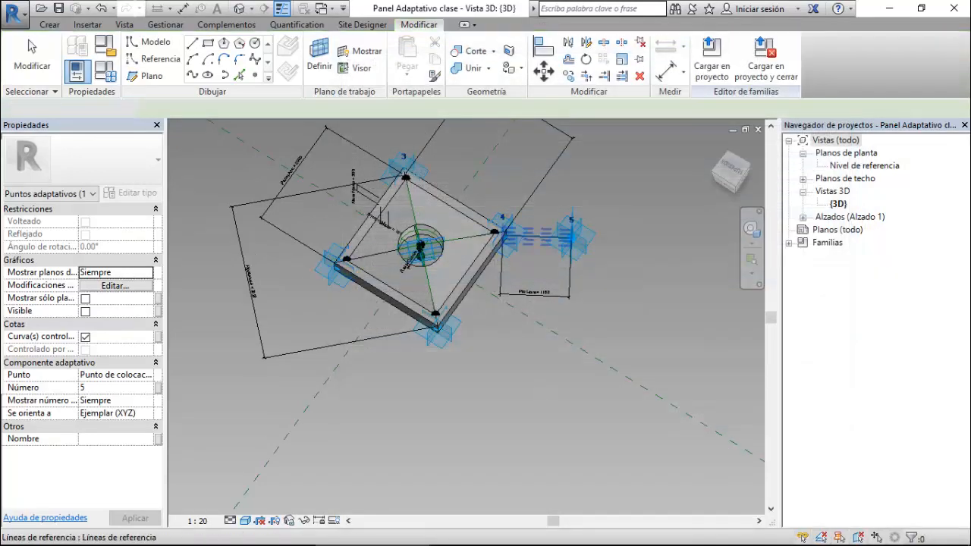
- Change the Radio Cilindro formula to if(Pto Libre < 2000 mm, (Pto Libre), 1500 mm) and apply the family type changes
left_click(571, 236)
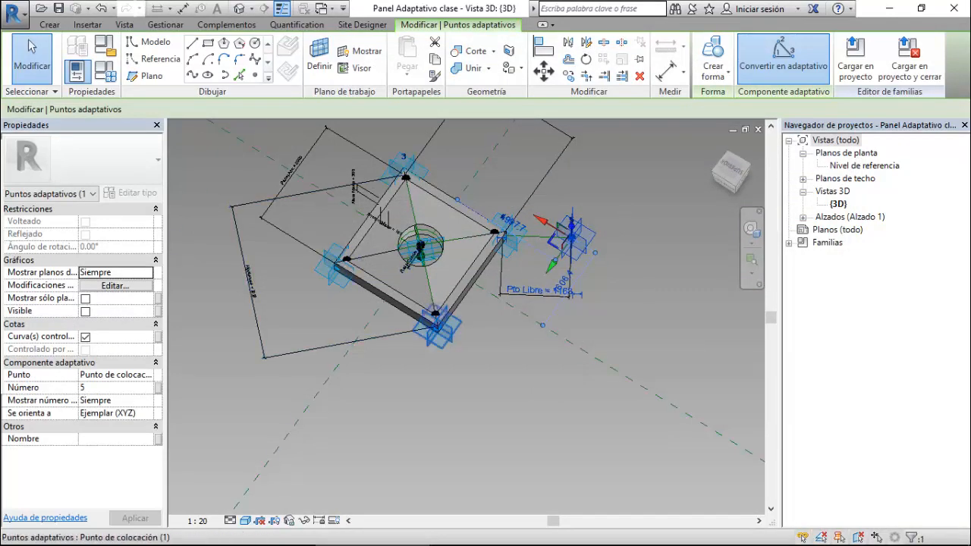
scroll(555, 290, "up", 3)
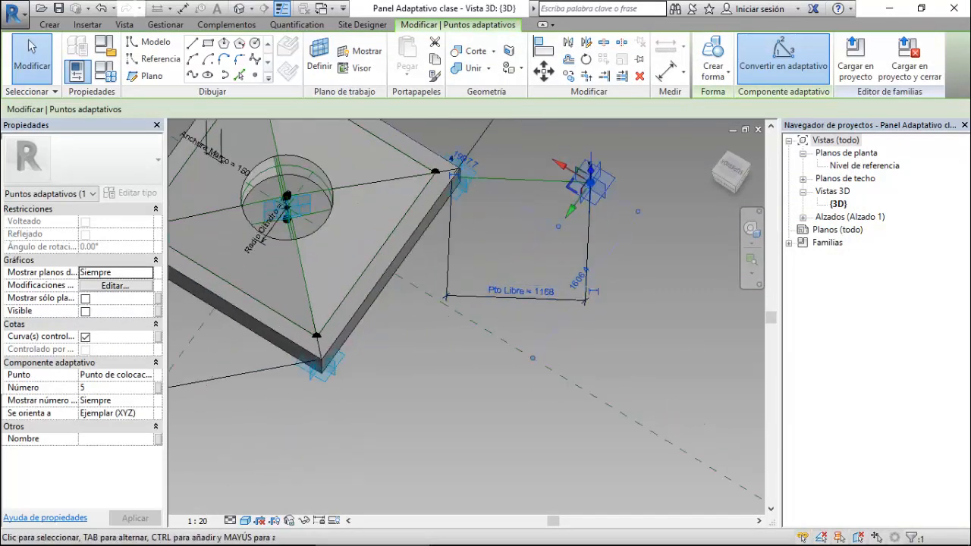
scroll(600, 363, "down", 3)
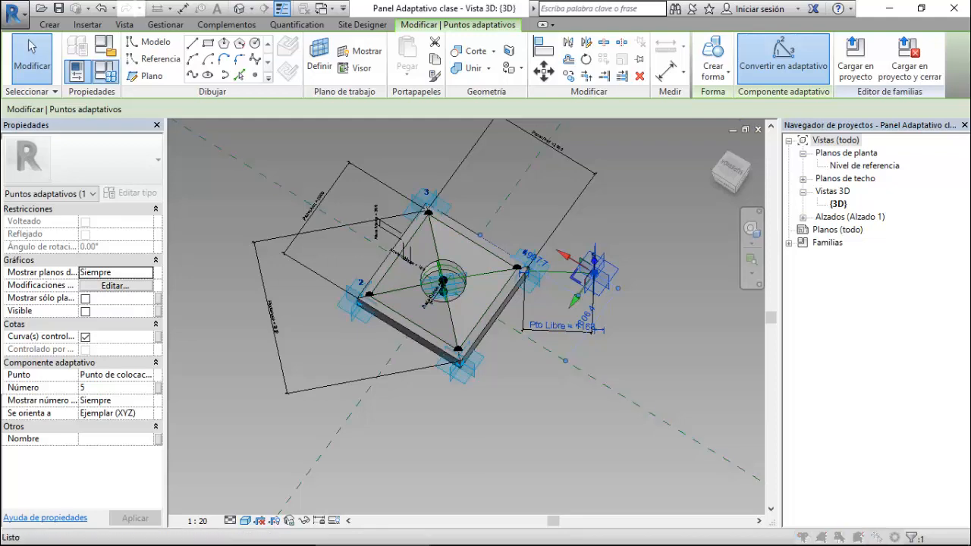
left_click(106, 72)
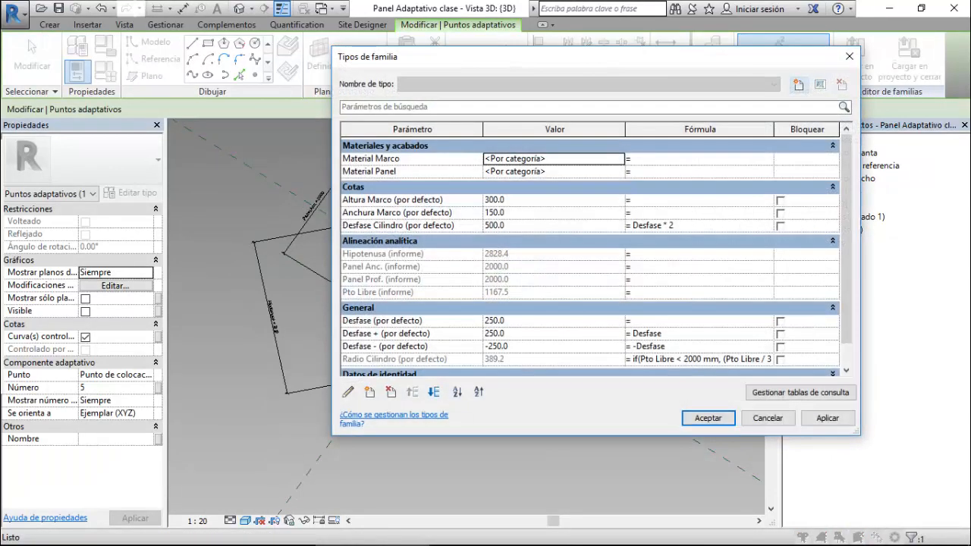
left_click(744, 359)
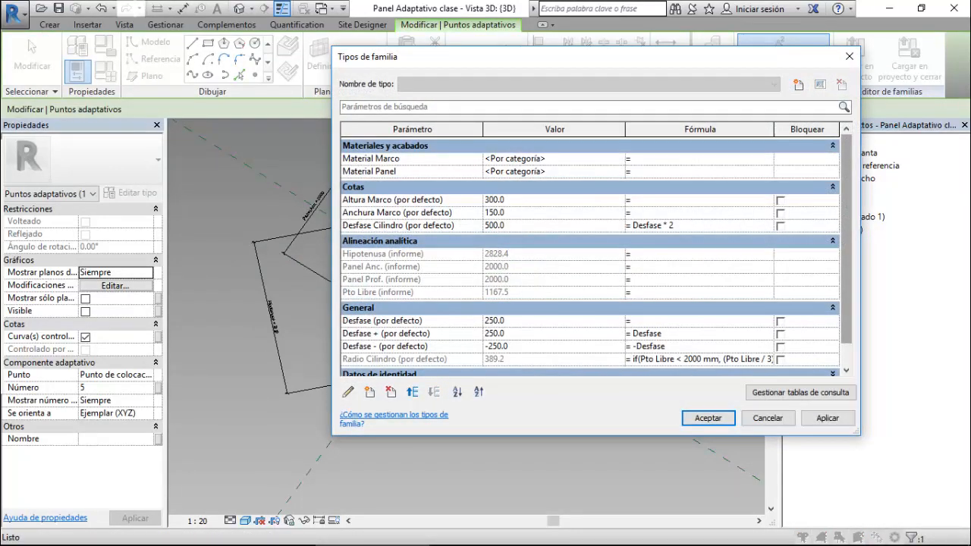
key("Delete")
key("Delete")
key("Delete")
key("Delete")
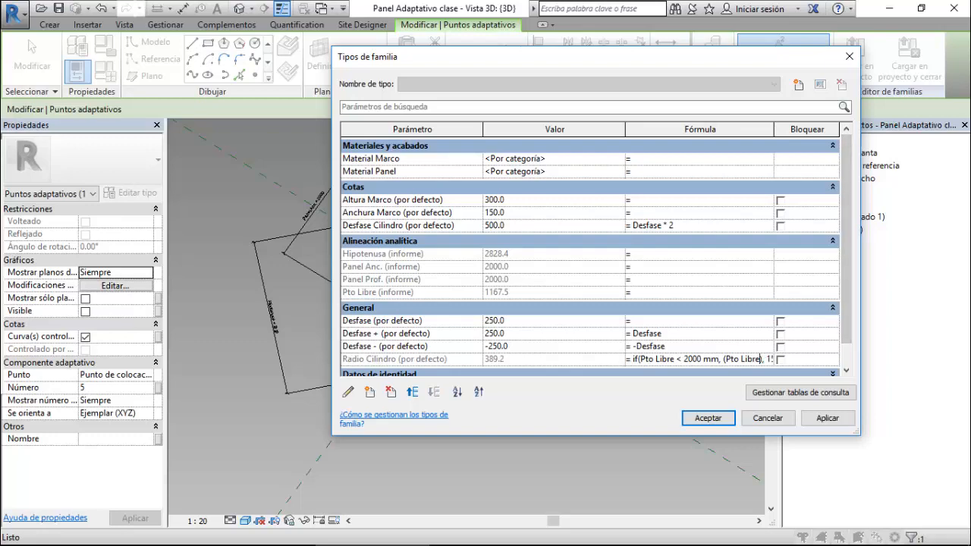
left_click(828, 418)
left_click(708, 418)
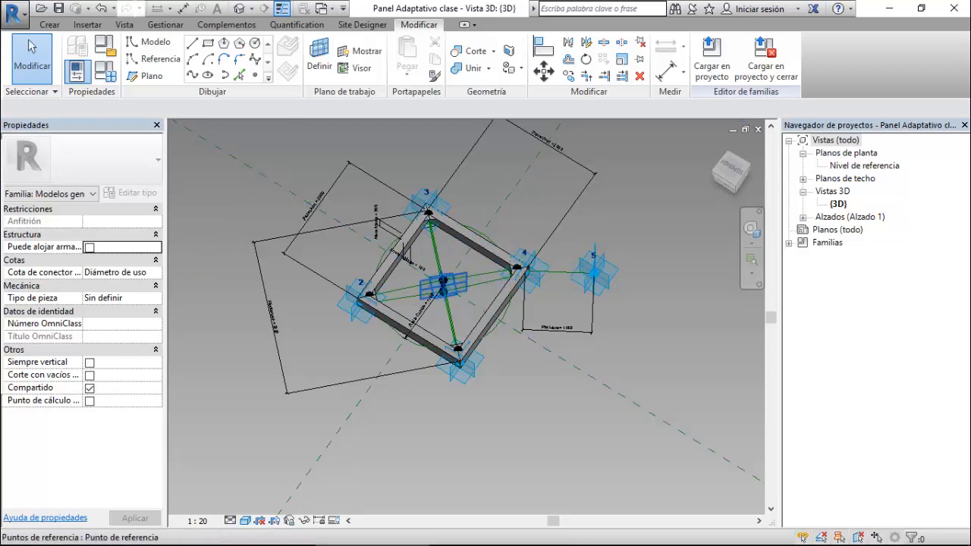
- Widen the Fórmula column of the family types and change the Radio Cilindro formula's true result to (Pto Libre/5)
left_click(105, 70)
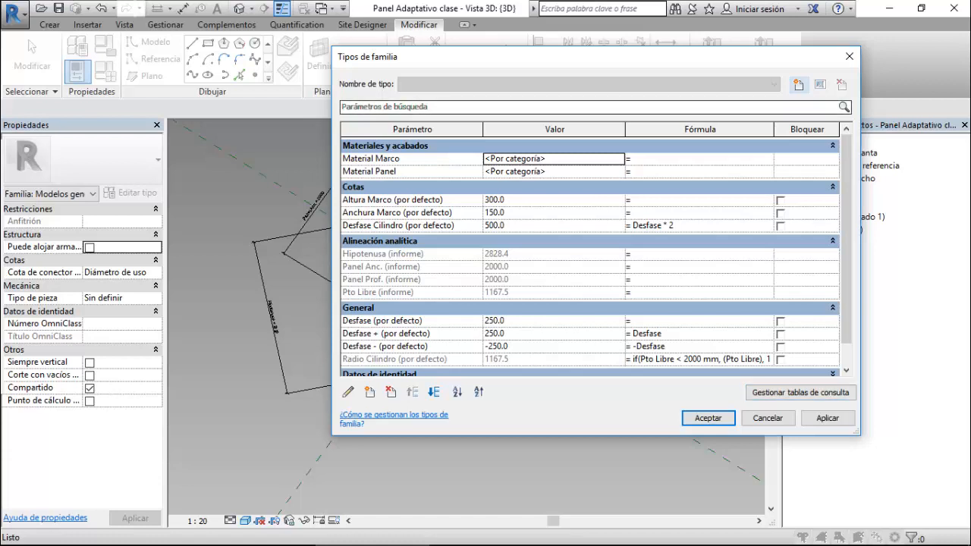
left_click_drag(626, 129, 516, 129)
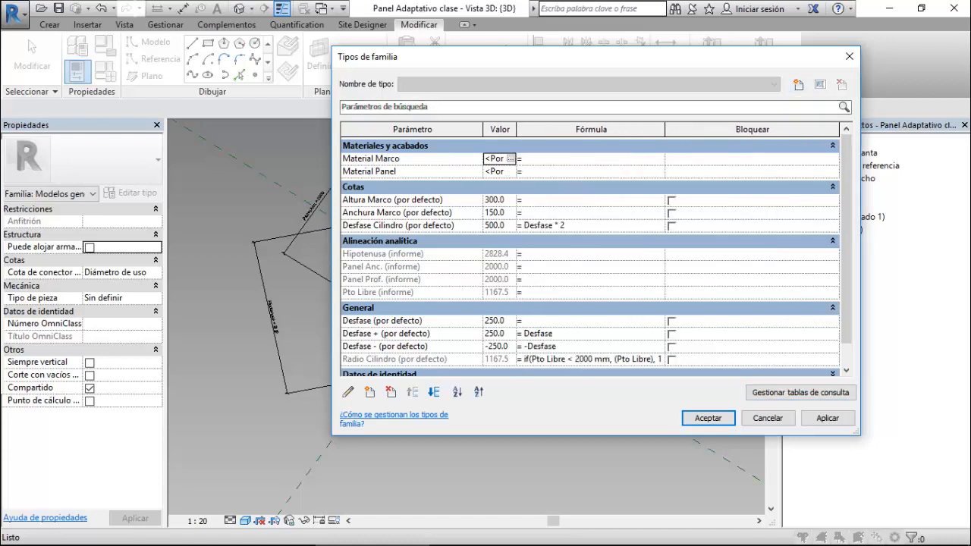
left_click_drag(665, 129, 800, 129)
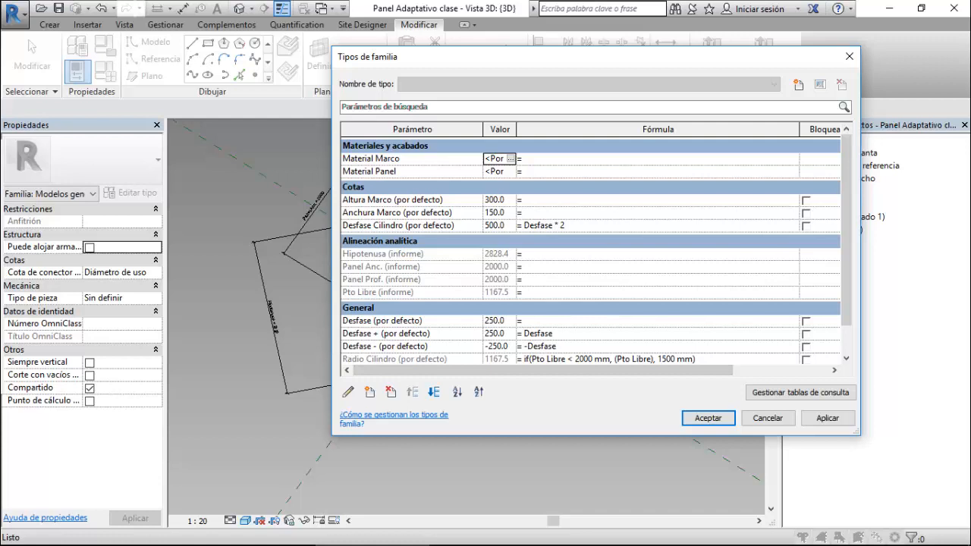
scroll(652, 343, "down", 1)
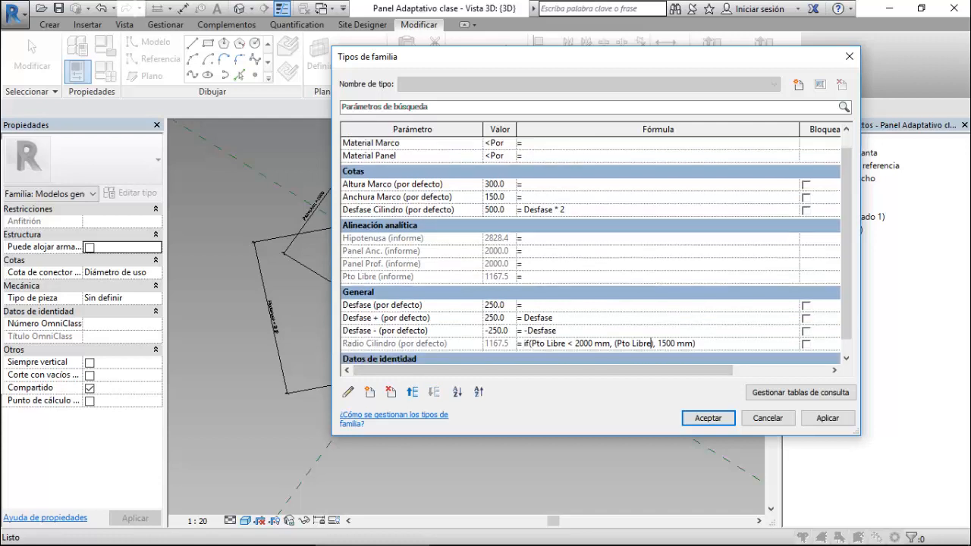
type("/5")
- Replace the Radio Cilindro formula's false result with if(Pto Libre > 2000, Pto Libre, 1500) and apply the family type changes
type("if(Pto Libre")
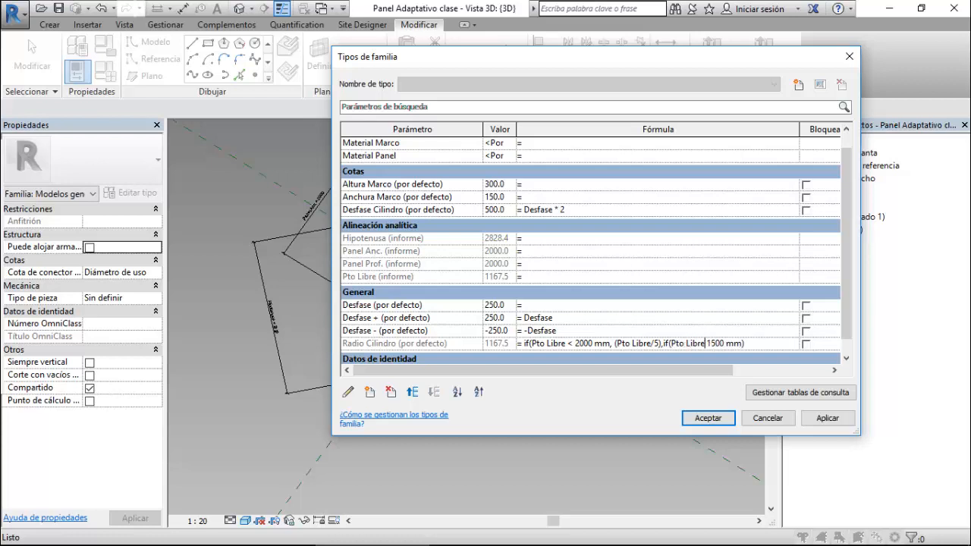
type(">")
key("Right")
key("Right")
key("Delete")
key("Delete")
key("Delete")
type(",1500")
key("Left")
key("Left")
key("Left")
key("Left")
key("Left")
key("Left")
key("Left")
key("Left")
key("Left")
key("BackSpace")
type(">")
key("BackSpace")
key("BackSpace")
type("20")
key("BackSpace")
key("BackSpace")
key("BackSpace")
key("BackSpace")
type("Pto Libre,1500")
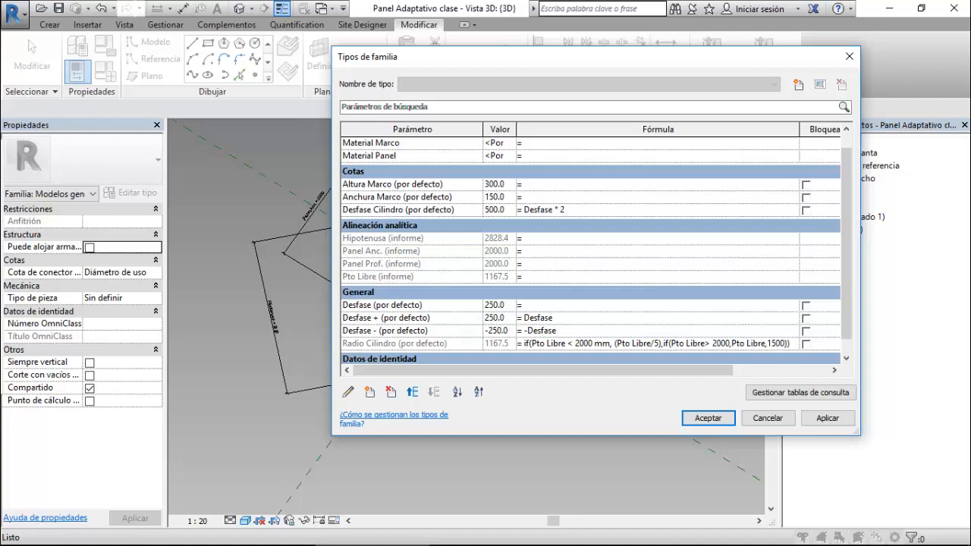
key("Tab")
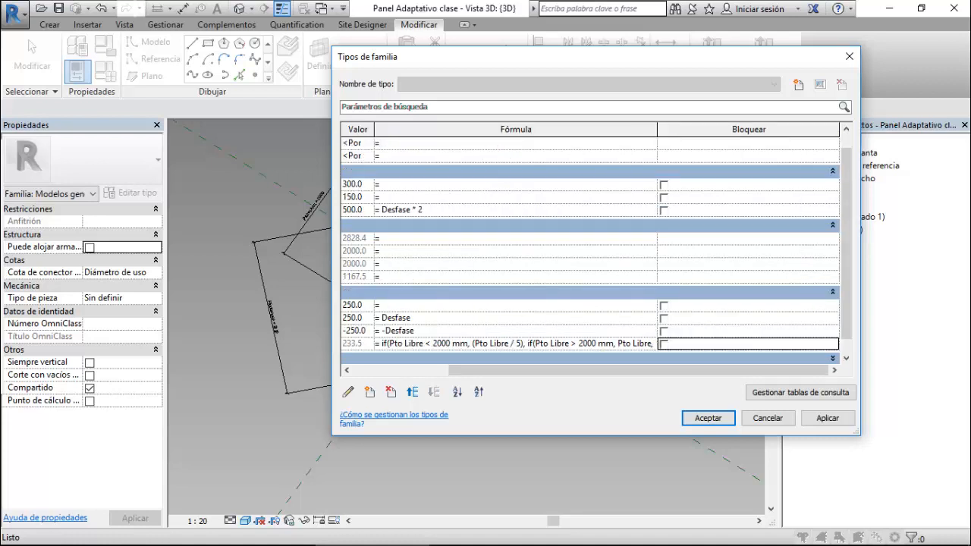
left_click(828, 419)
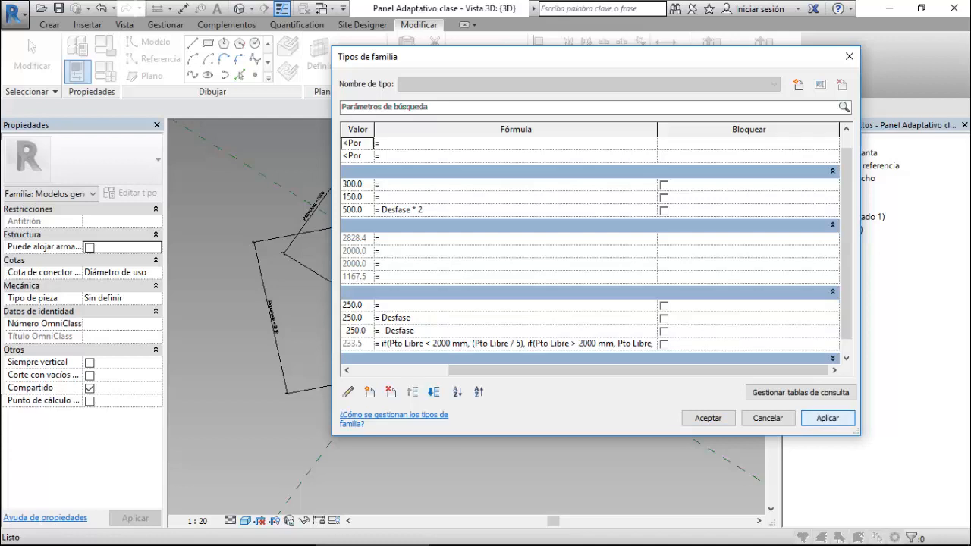
left_click(709, 419)
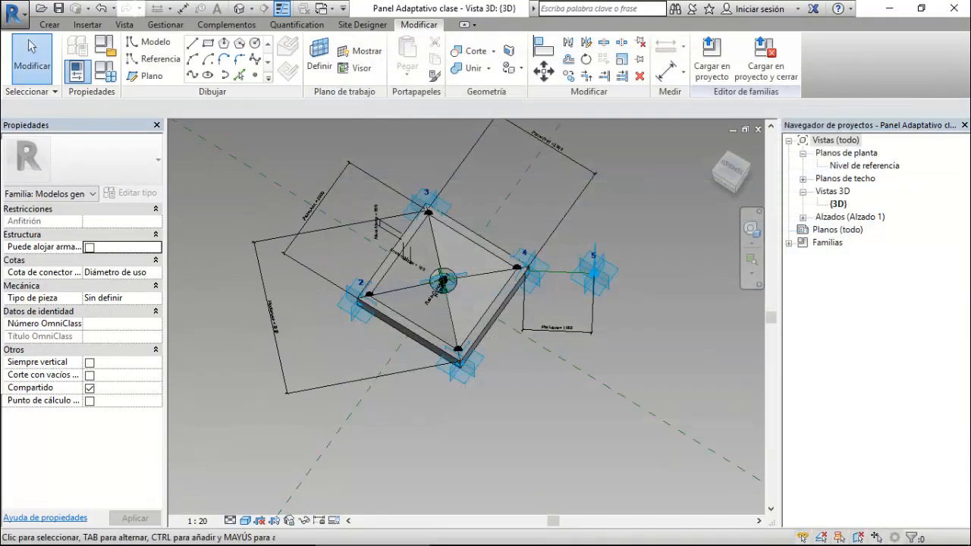
- Move adaptive point 5 to about 1045 mm Pto Libre and load the family into Muros Complejos, overwriting the existing version and its parameter values
left_click(593, 271)
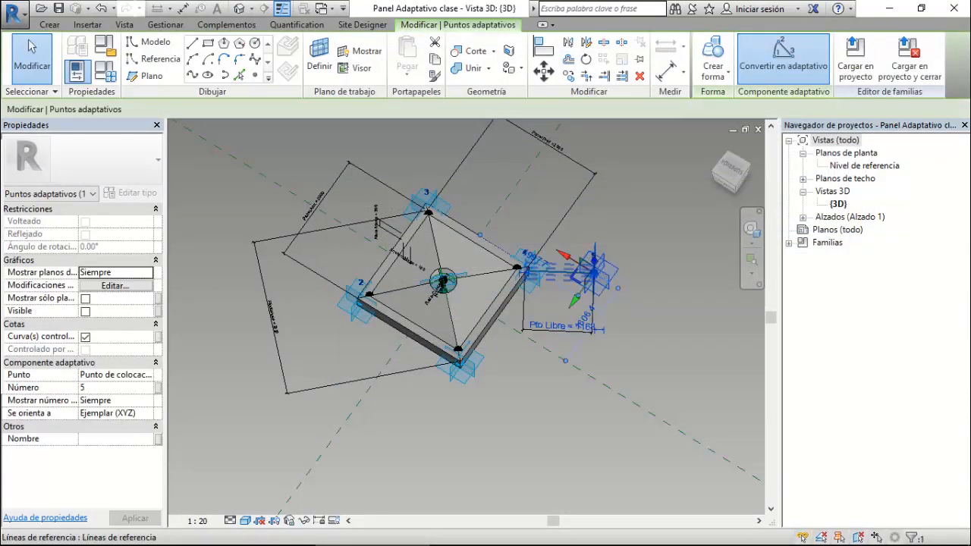
left_click_drag(593, 271, 560, 312)
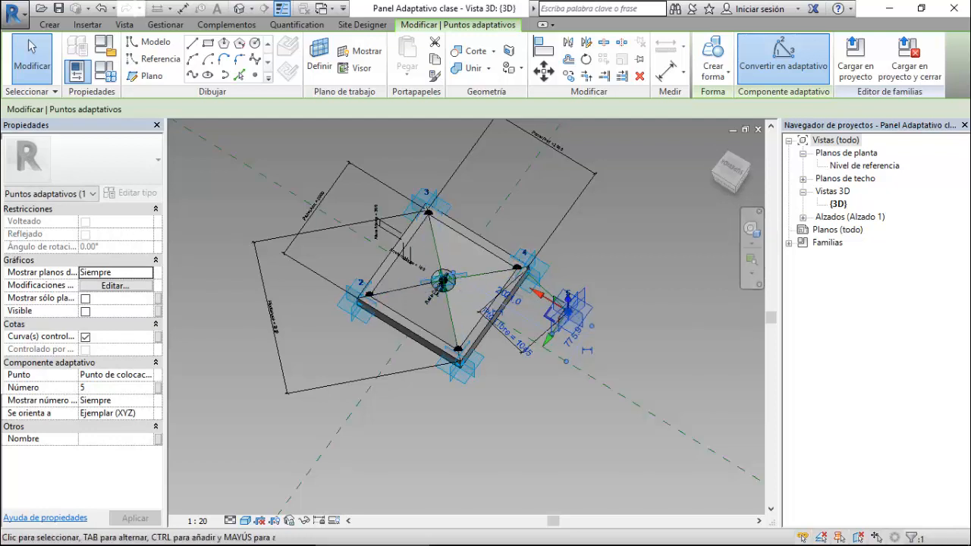
left_click(856, 61)
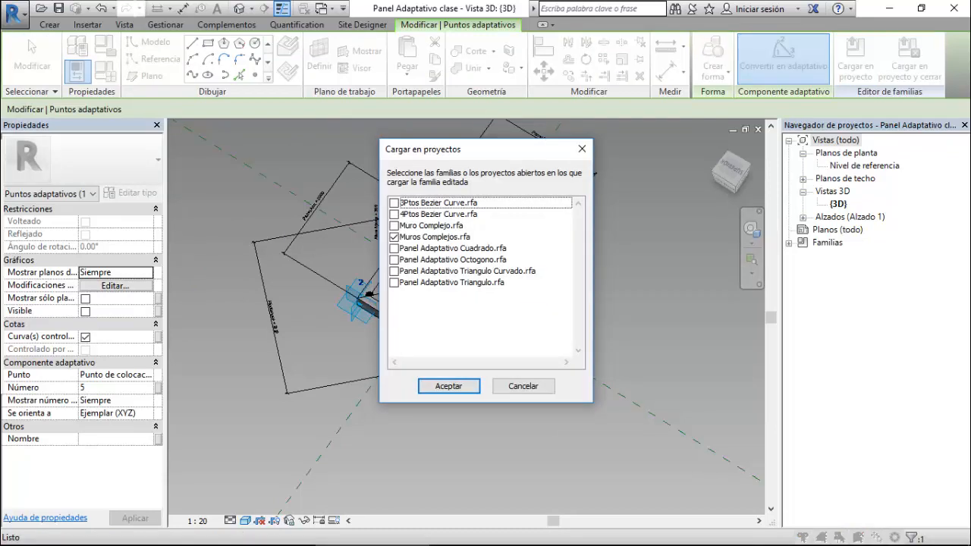
left_click(448, 387)
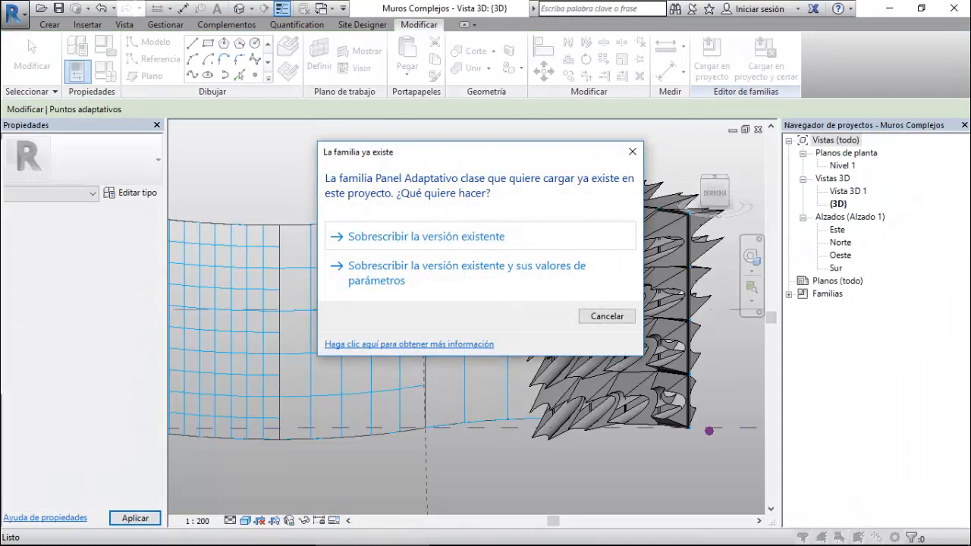
left_click(466, 273)
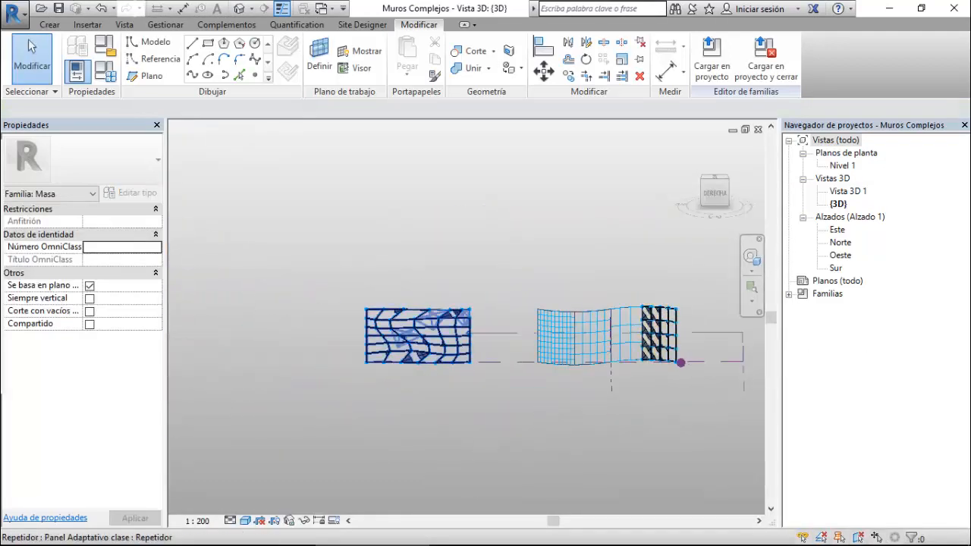
- Inspect the reloaded panels on the flat wall and undo the family load in Muros Complejos
scroll(681, 362, "up", 5)
scroll(614, 304, "down", 5)
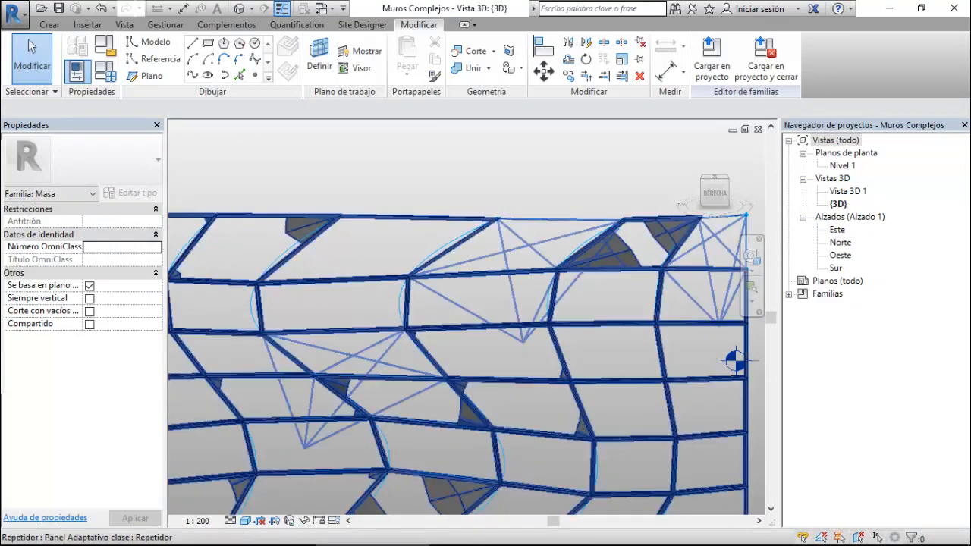
key("ctrl+z")
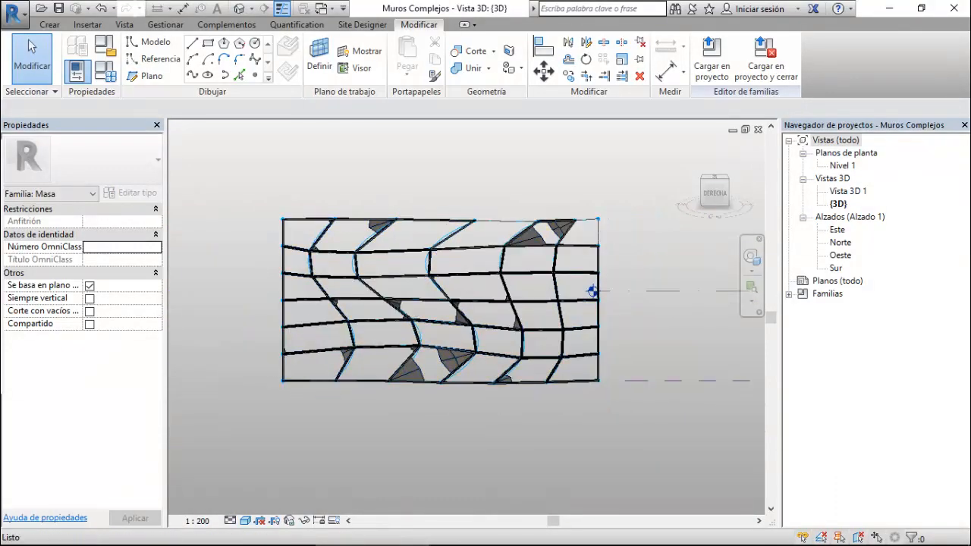
scroll(400, 228, "down", 3)
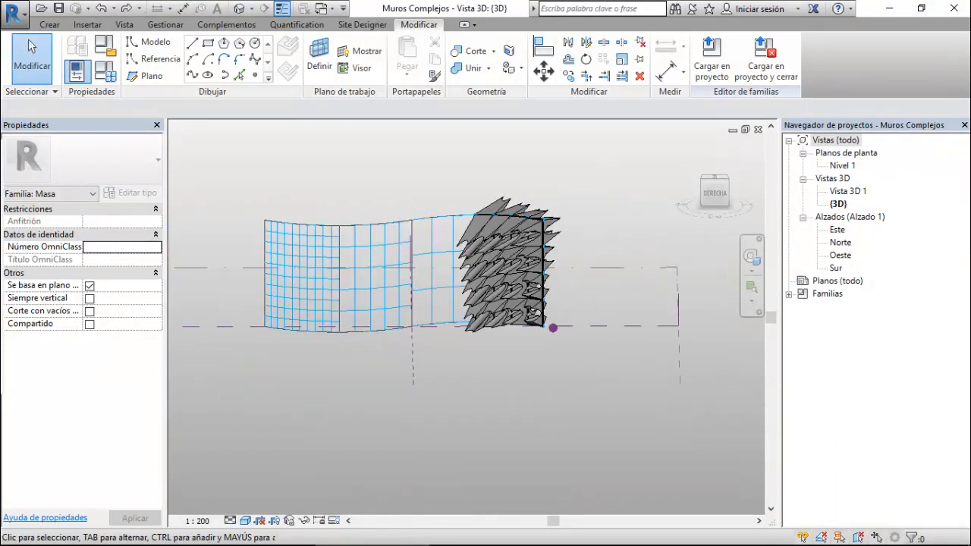
- Return to the Panel Adaptativo clase 3D view and open the Radio Cilindro formula for editing in the family types
left_click(325, 9)
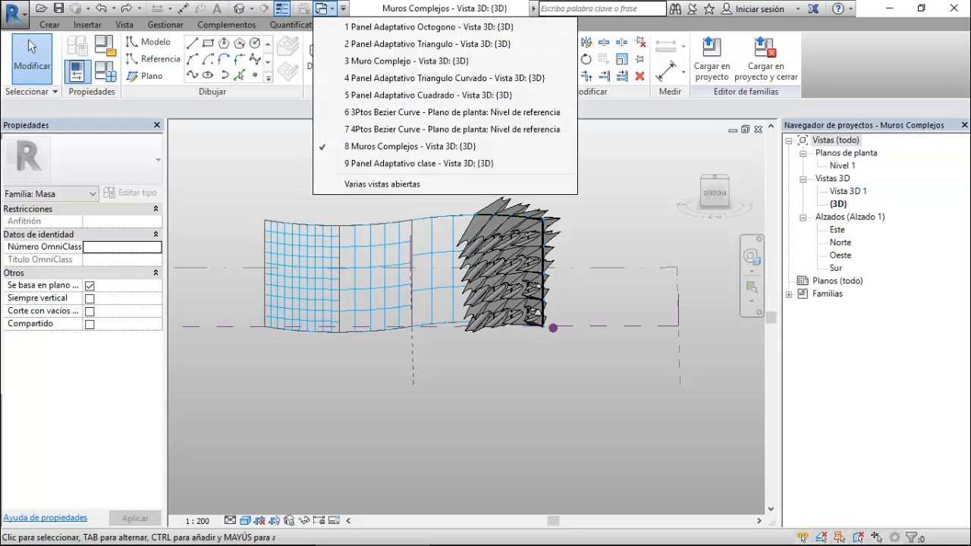
left_click(419, 163)
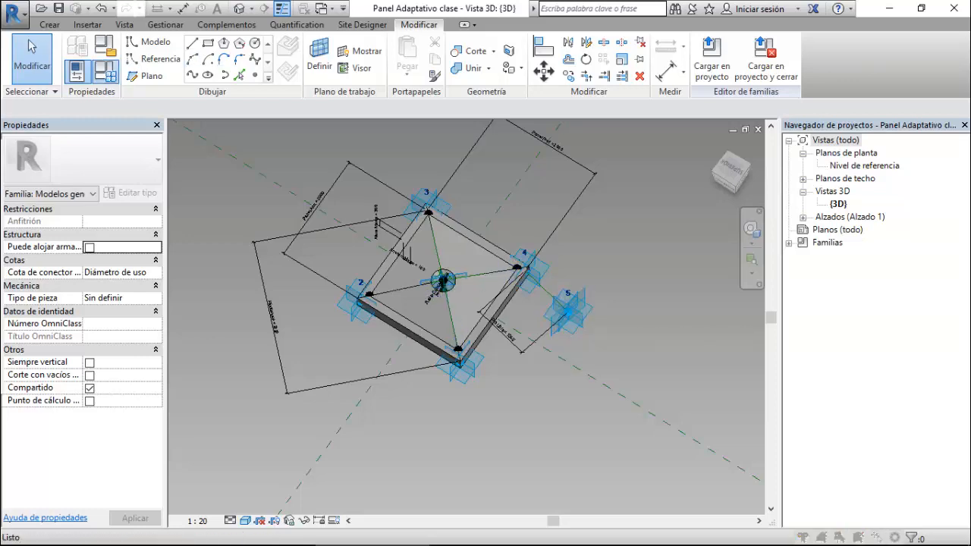
left_click(106, 71)
left_click(649, 359)
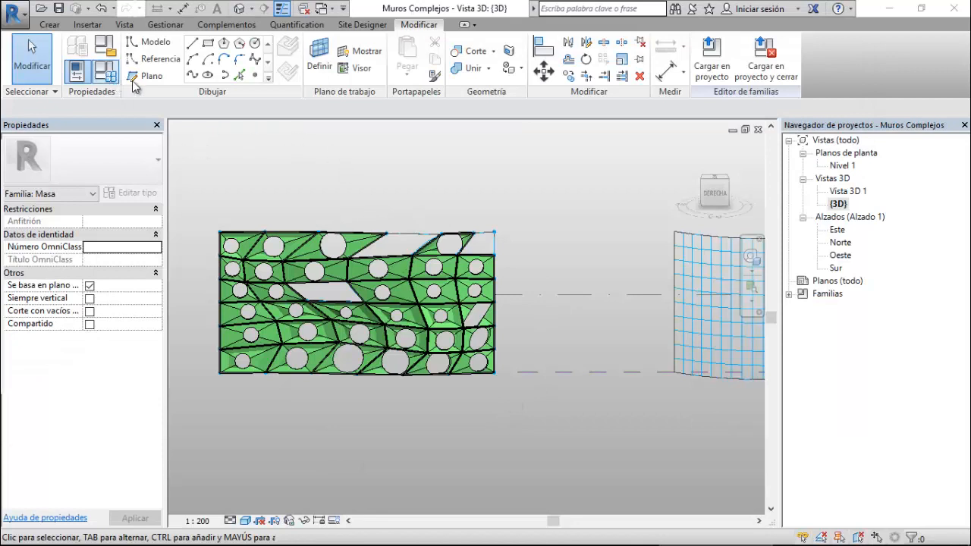
- Switch back to the Panel Adaptativo clase 3D view and undo the last 15 commands, through an earlier Tipos de familia change
left_click(306, 12)
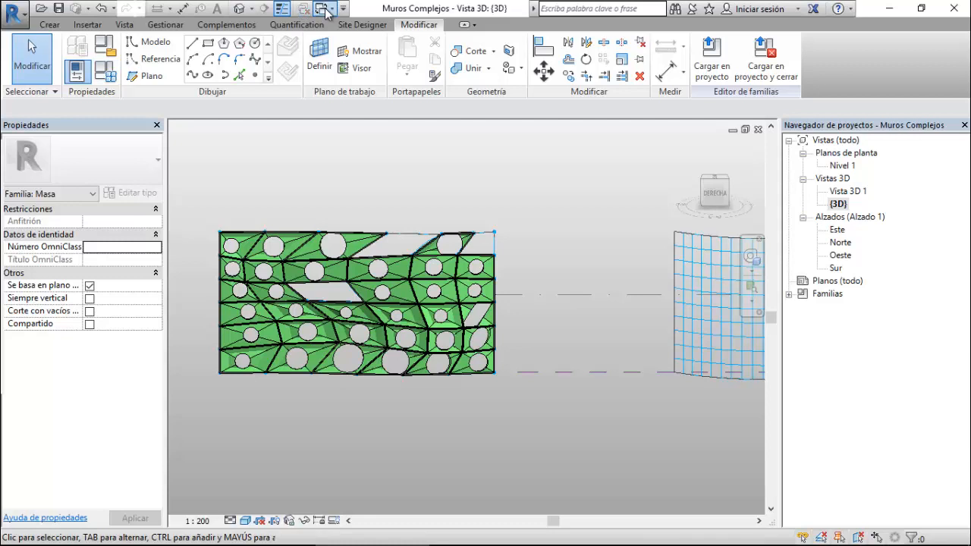
left_click(323, 8)
left_click(388, 167)
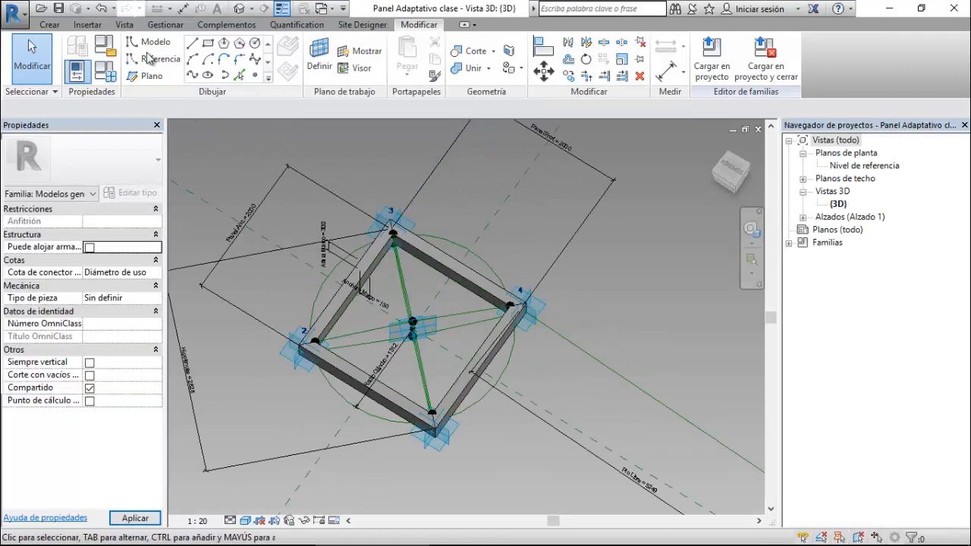
left_click(113, 9)
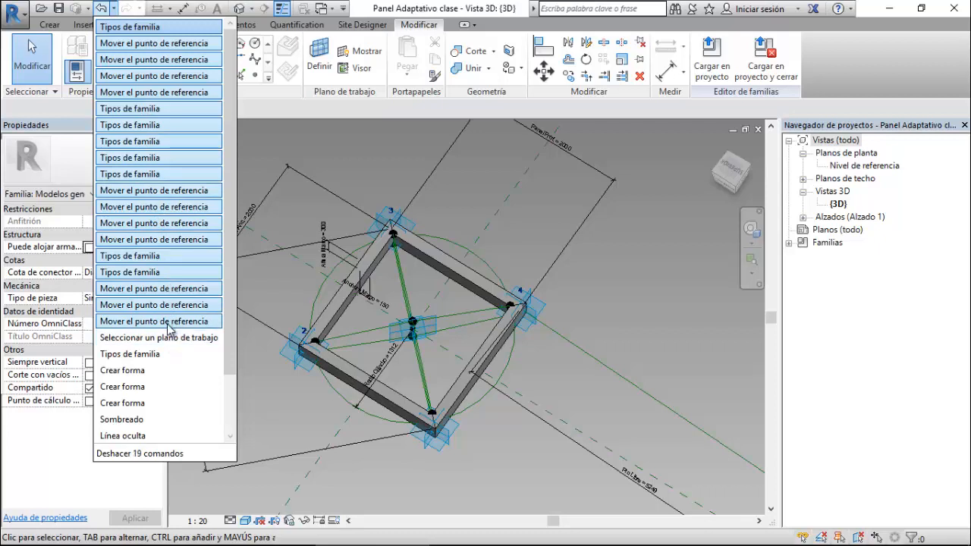
left_click(171, 255)
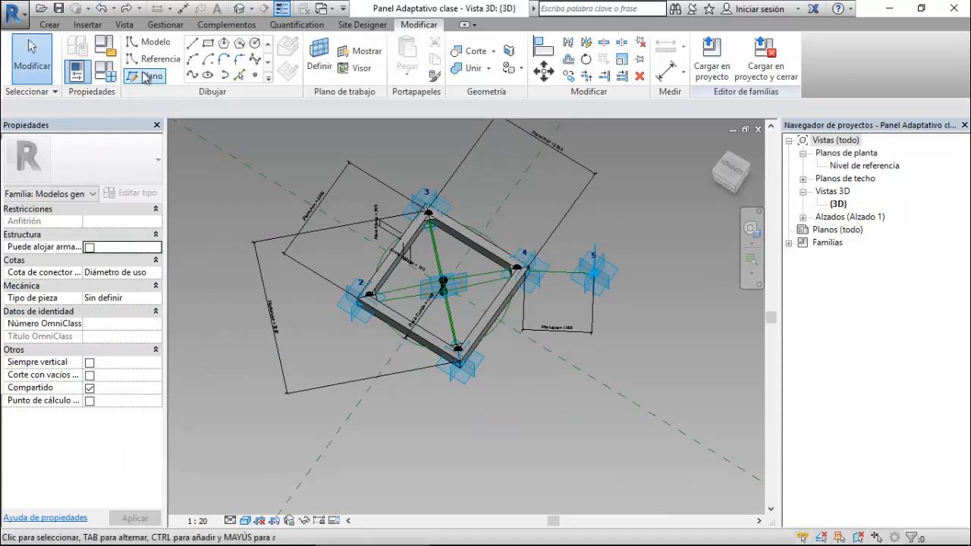
- Review the full Radio Cilindro formula in the family types with the formula column widened, leaving the parameters unmodified
left_click(107, 71)
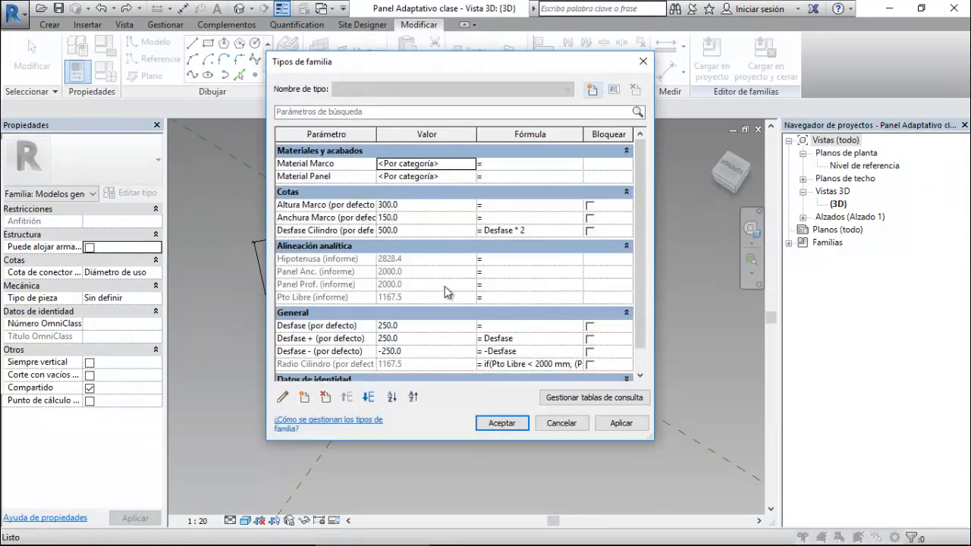
scroll(455, 287, "down", 1)
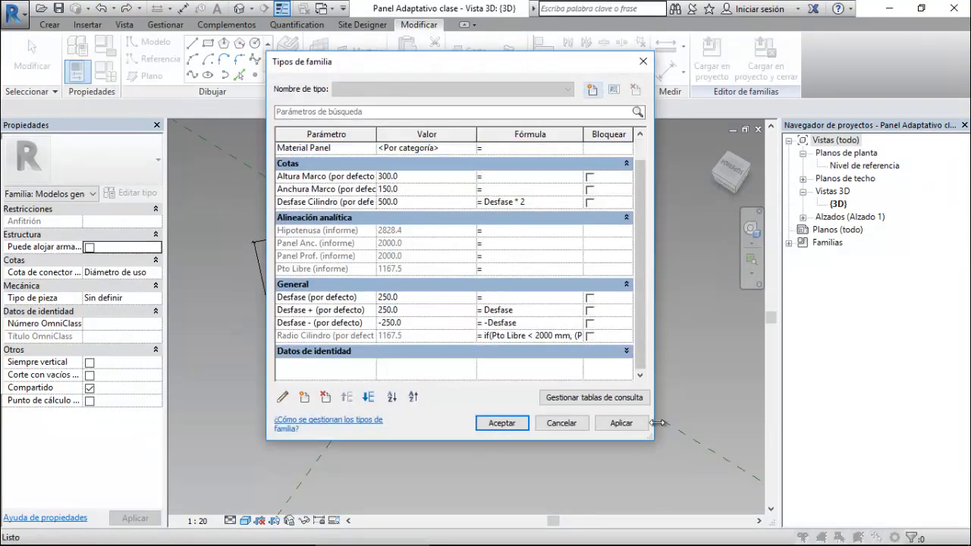
left_click_drag(656, 437, 750, 437)
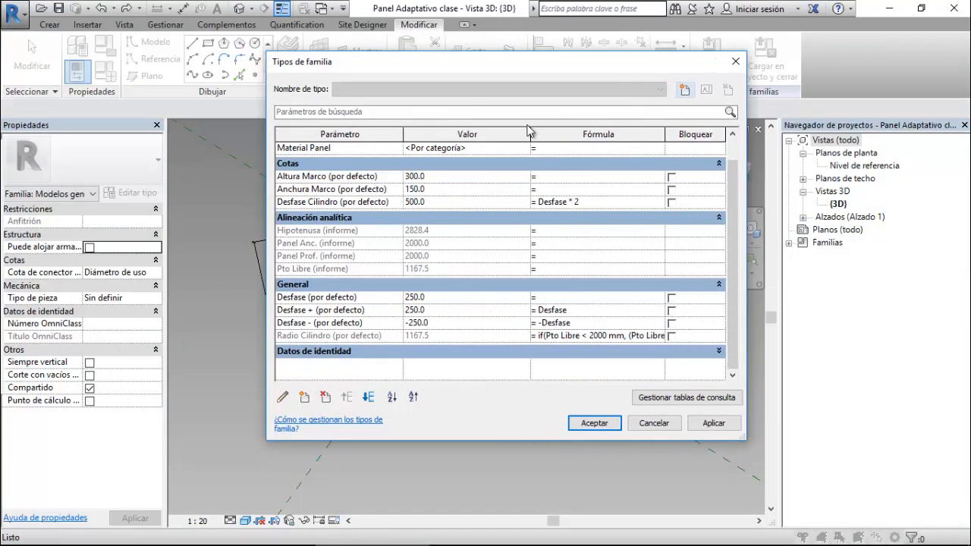
left_click_drag(529, 132, 462, 132)
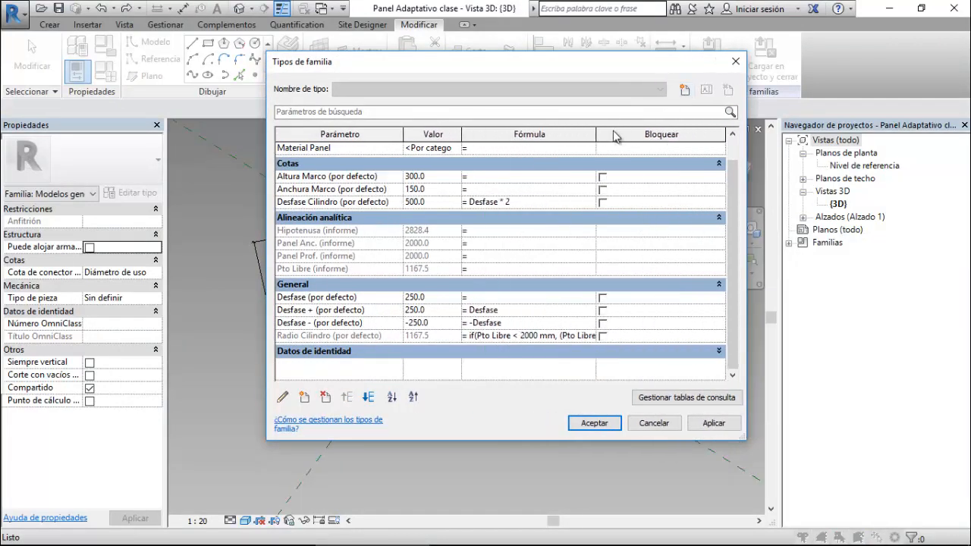
left_click_drag(617, 129, 676, 130)
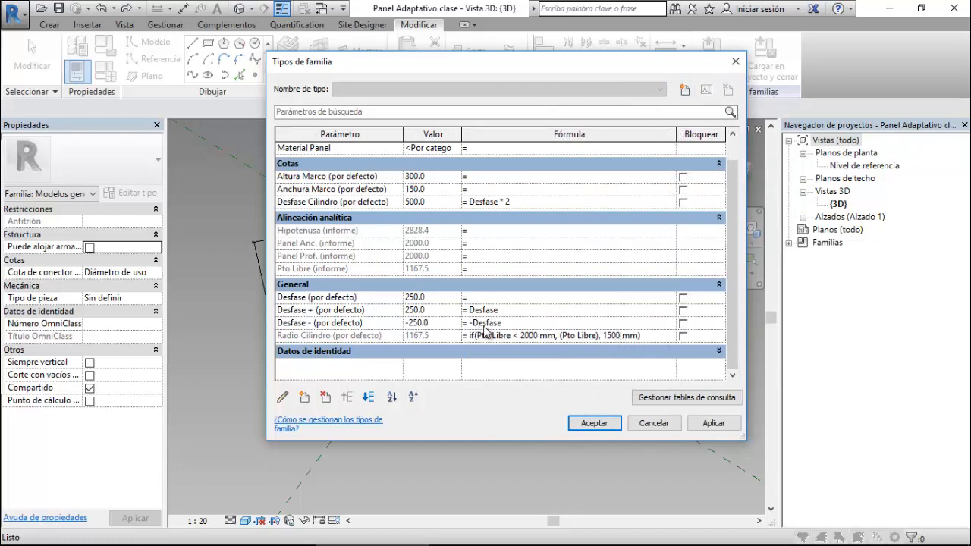
left_click(654, 423)
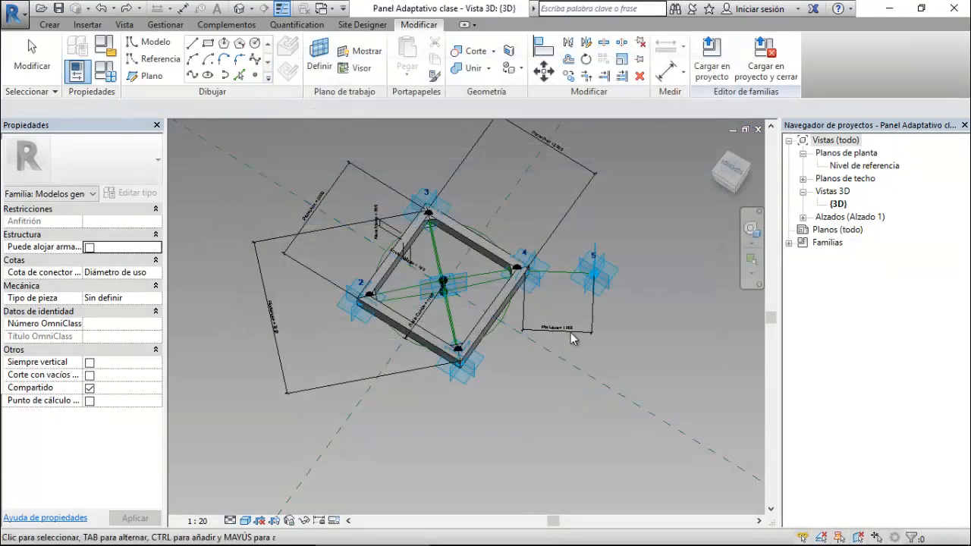
- Move adaptive point 5 closer to the panel, to about 705 mm Pto Libre
left_click(596, 281)
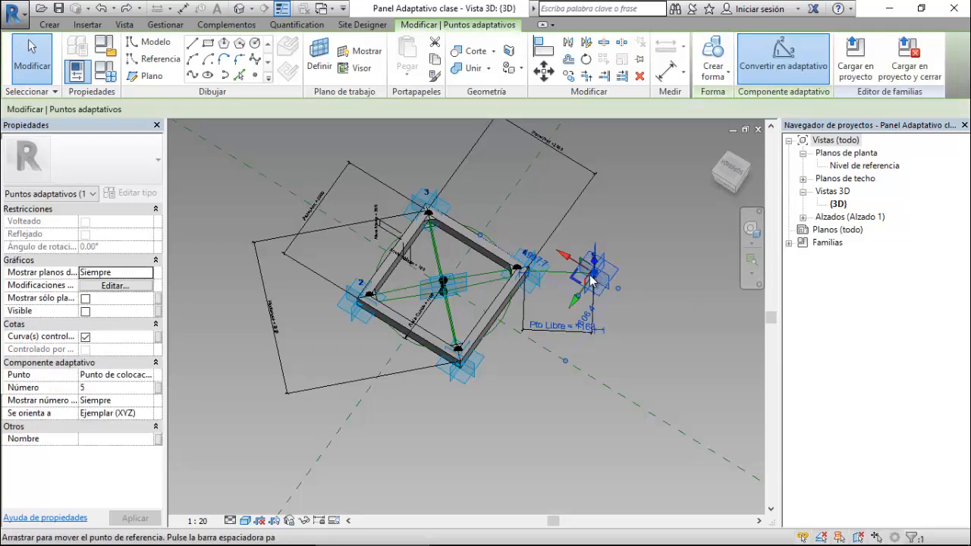
left_click_drag(576, 305, 532, 289)
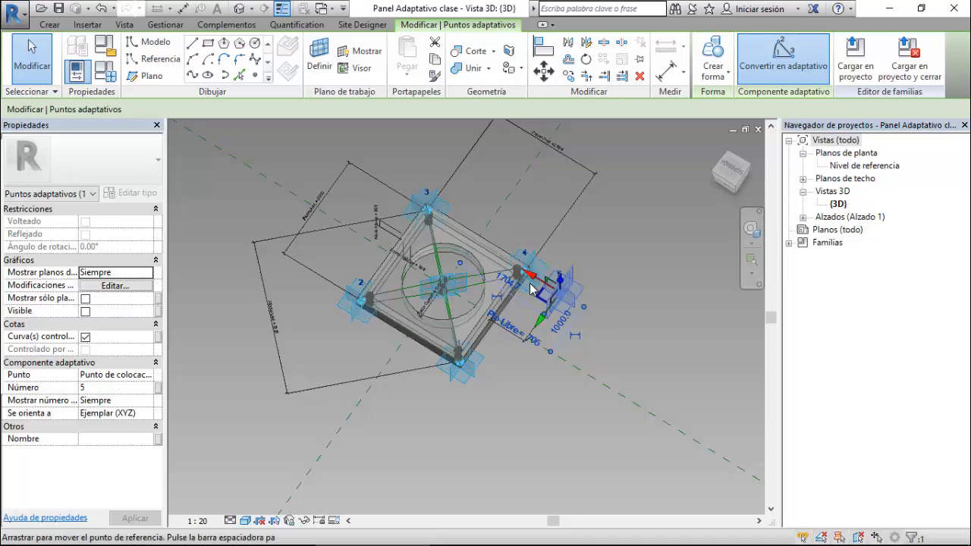
scroll(450, 261, "up", 5)
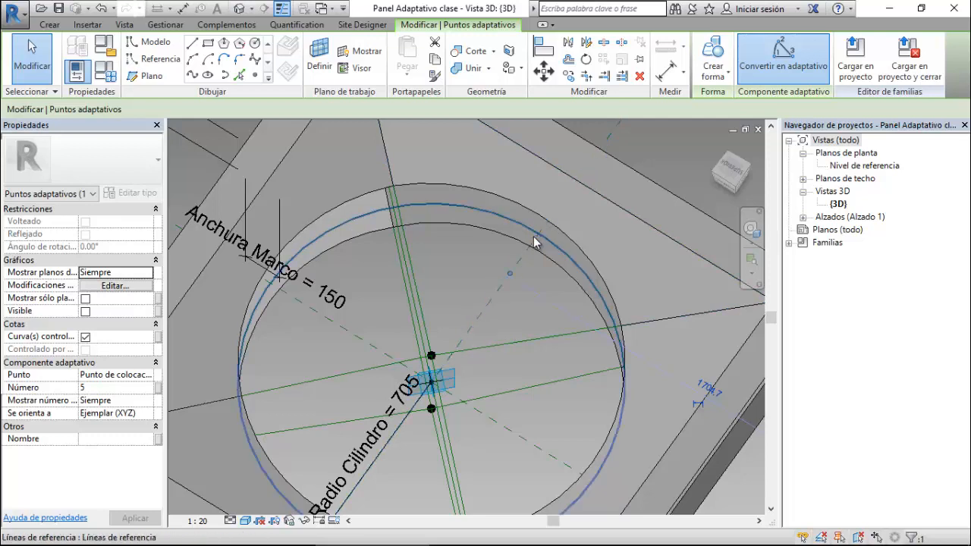
left_click(113, 8)
left_click(112, 9)
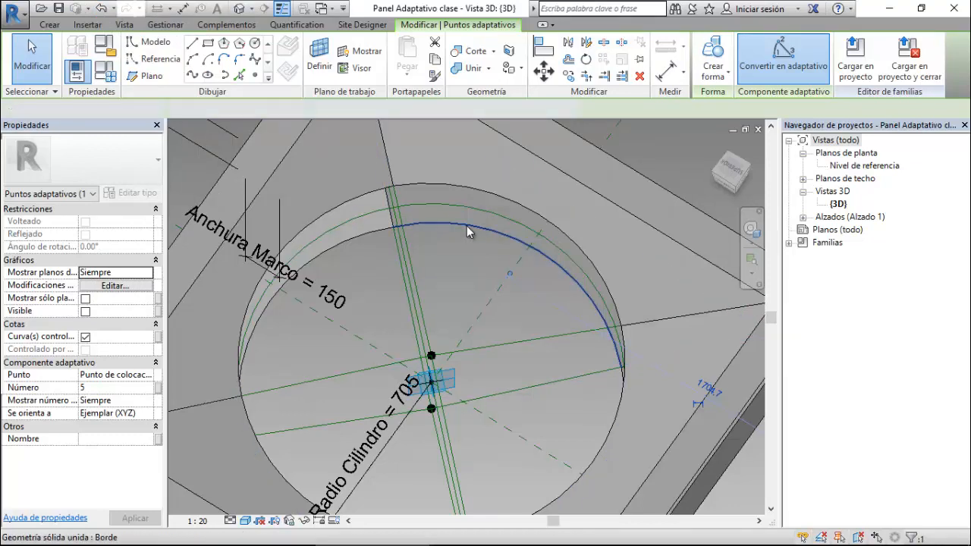
- Create a form between the upper and lower arc edges of the circular opening in the quarter between adaptive points 3 and 4
left_click(469, 189)
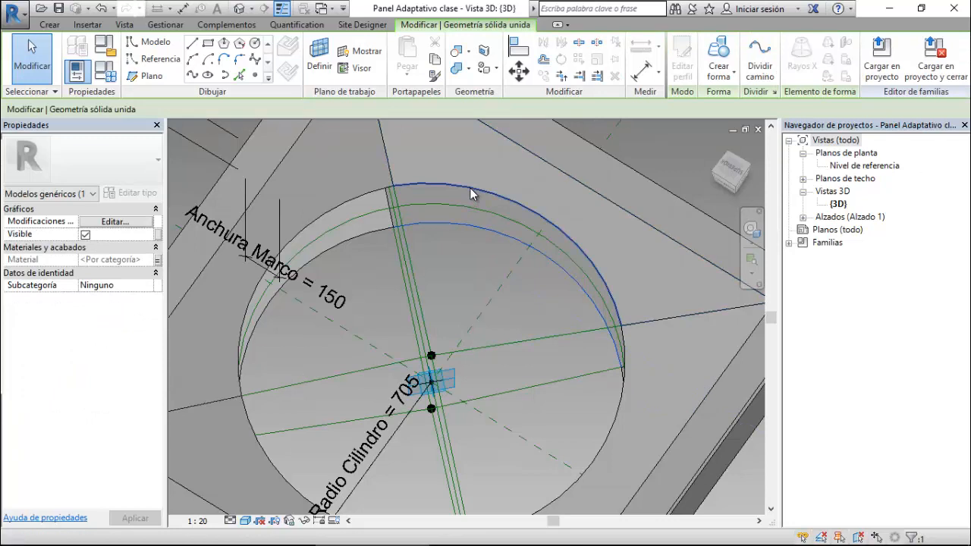
left_click(484, 228, "ctrl")
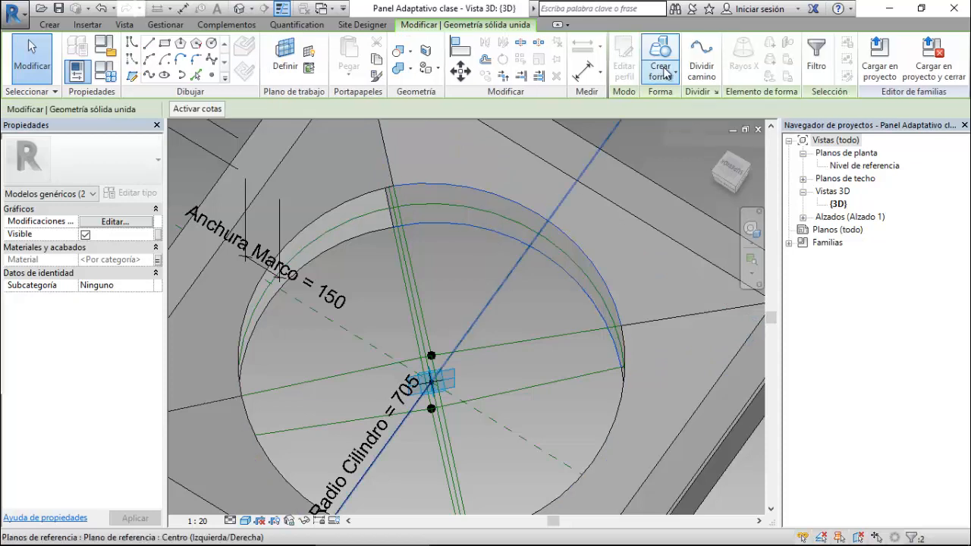
left_click(665, 73)
left_click(679, 106)
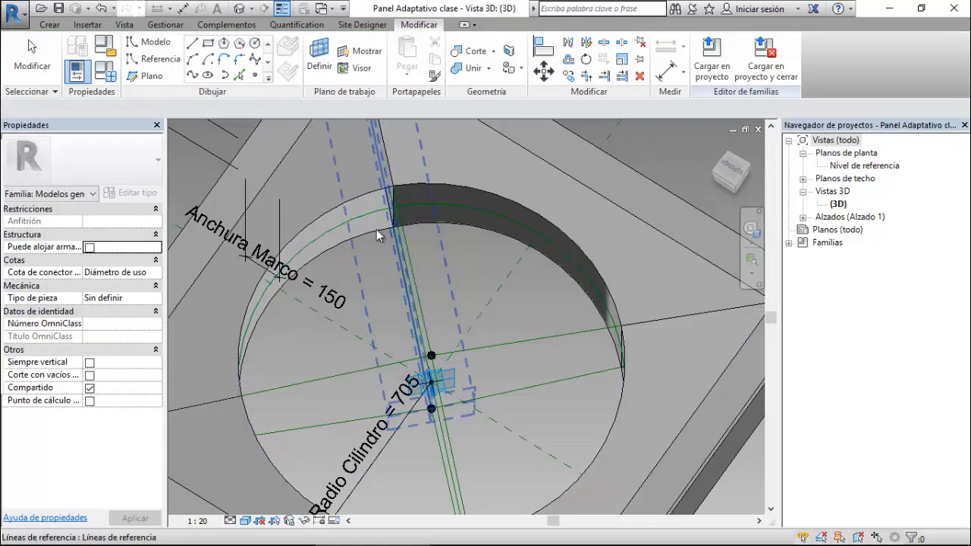
key("Escape")
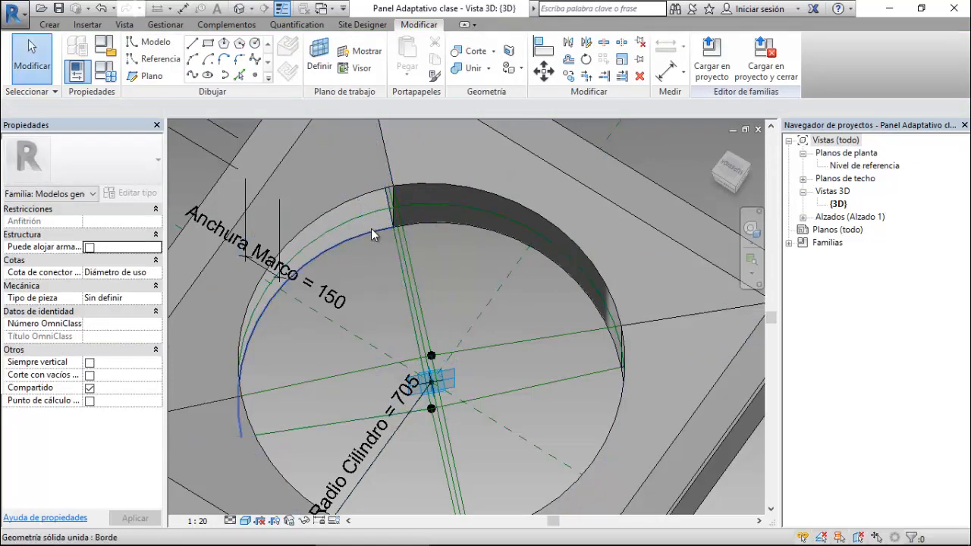
- Create a form between the upper and lower opening arcs in the adjacent quarter between adaptive points 2 and 3
left_click(372, 201)
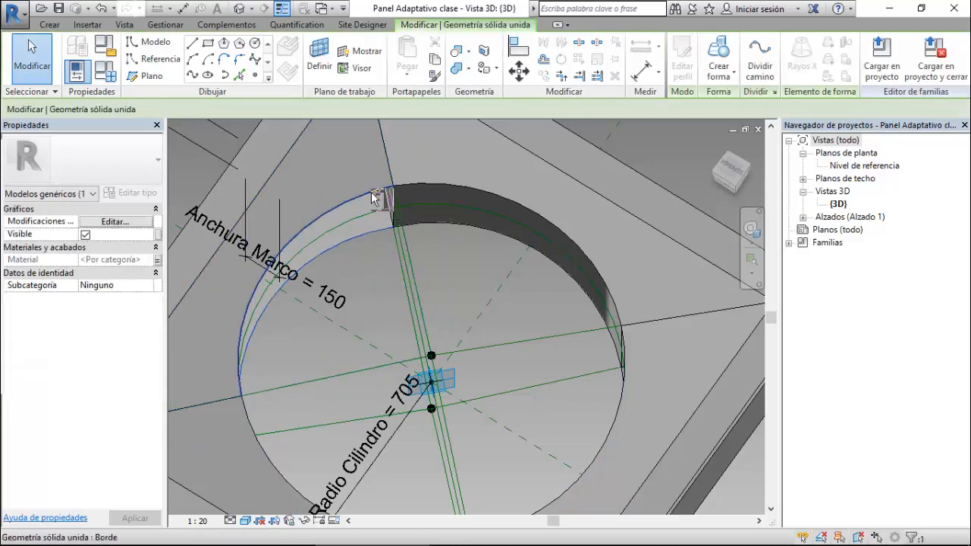
left_click(372, 194, "ctrl")
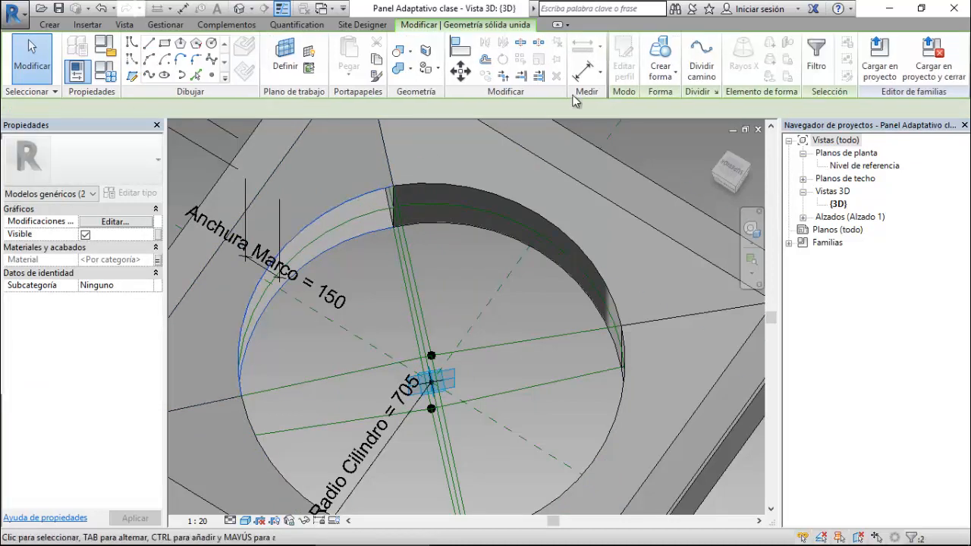
left_click(660, 71)
left_click(672, 96)
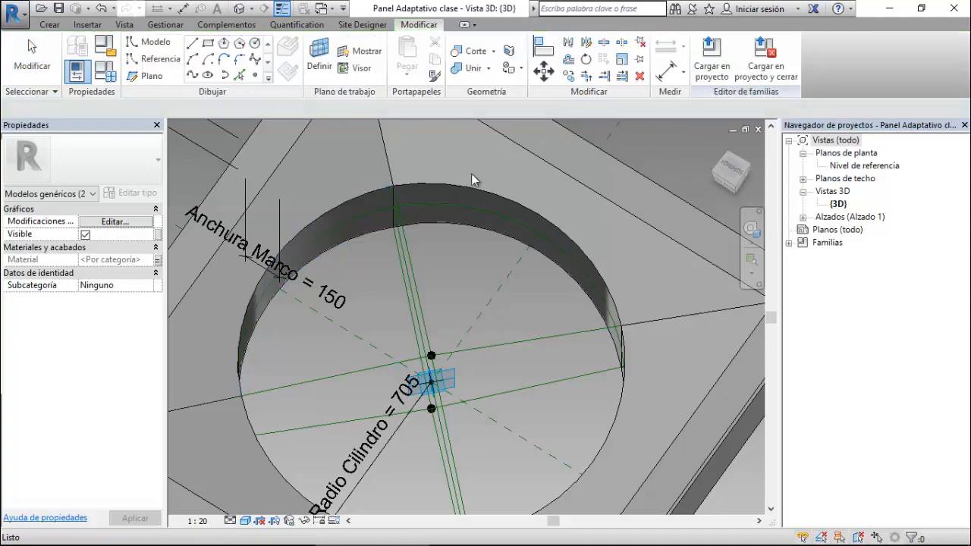
- Create a form between the upper and lower opening arcs in the third quarter, between adaptive points 4 and 1
scroll(421, 146, "down", 2)
middle_click_drag(455, 357, 724, 327, "shift")
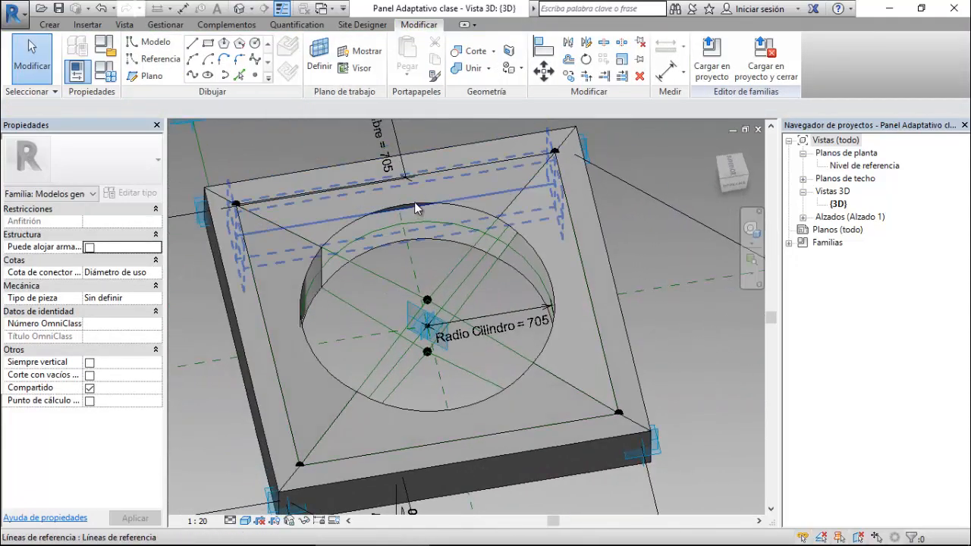
scroll(479, 241, "up", 3)
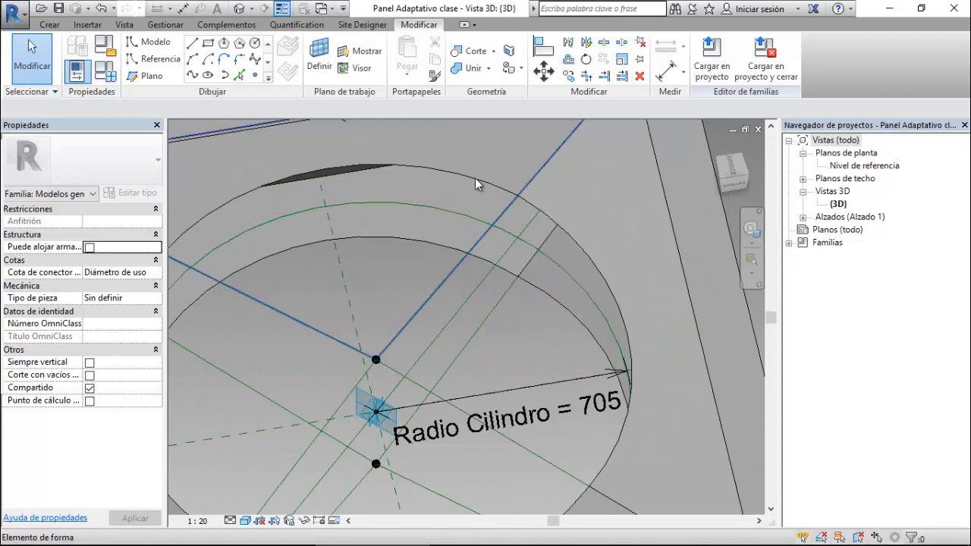
key("Tab")
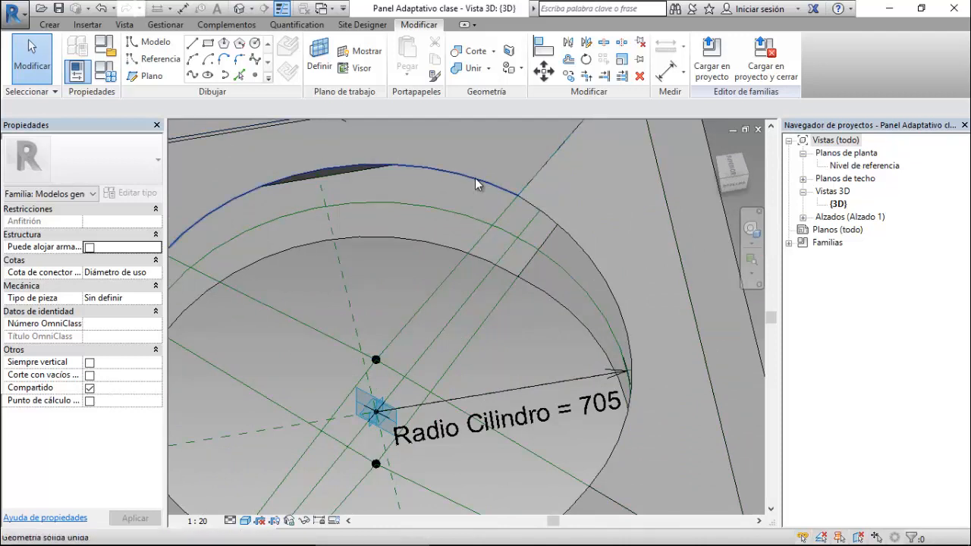
left_click(457, 241)
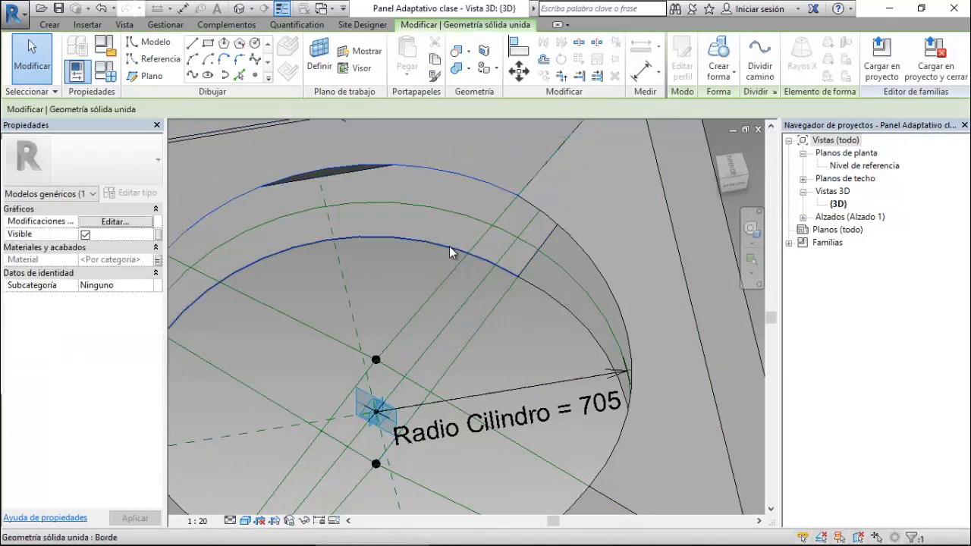
left_click(452, 252, "ctrl")
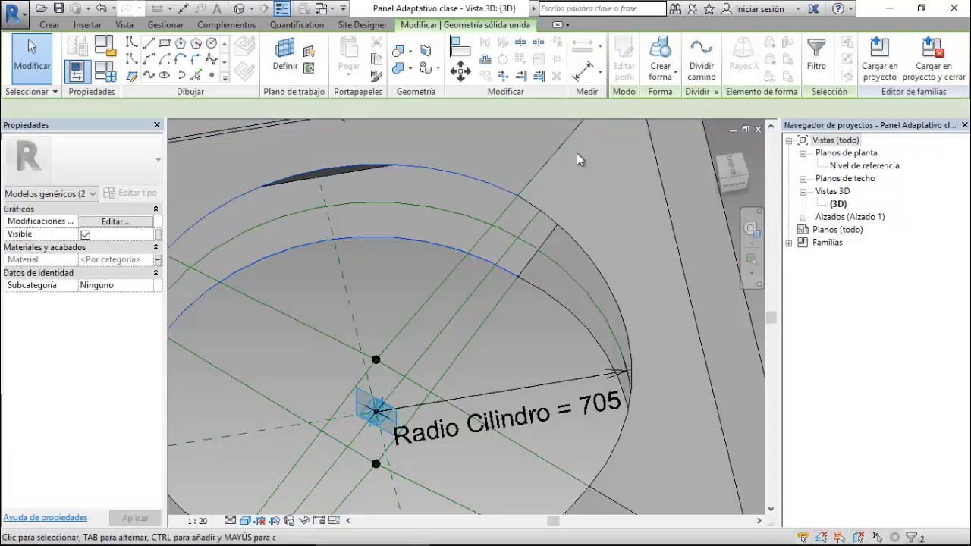
left_click(661, 72)
left_click(675, 123)
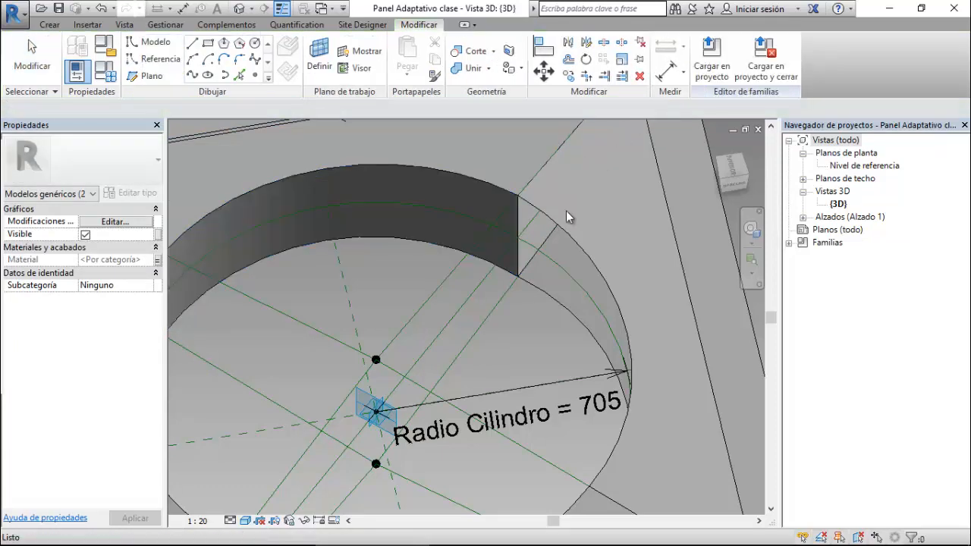
key("Escape")
- Close the last open quarter of the circular opening, between adaptive points 1 and 2, with a form between its upper and lower arcs
middle_click_drag(511, 350, 667, 341, "shift")
key("Tab")
key("Tab")
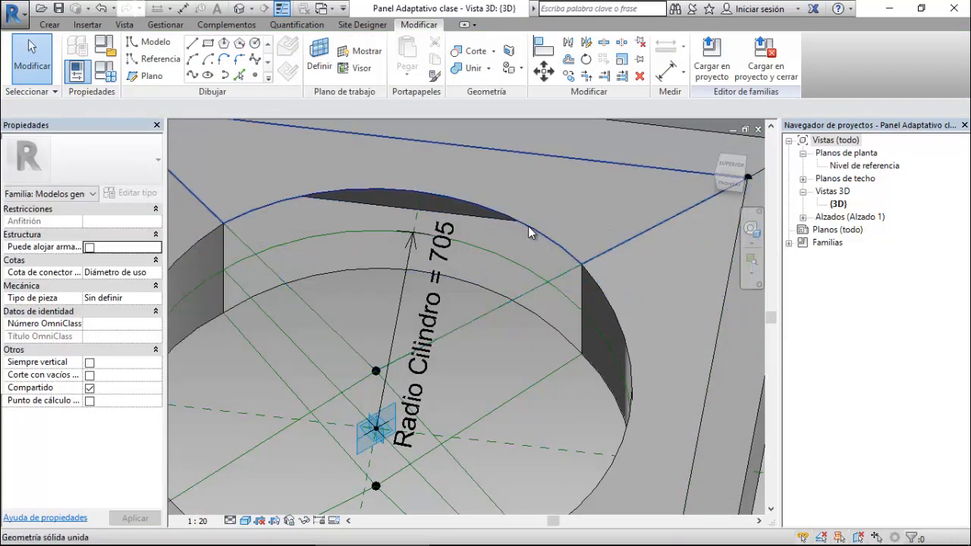
left_click(528, 226)
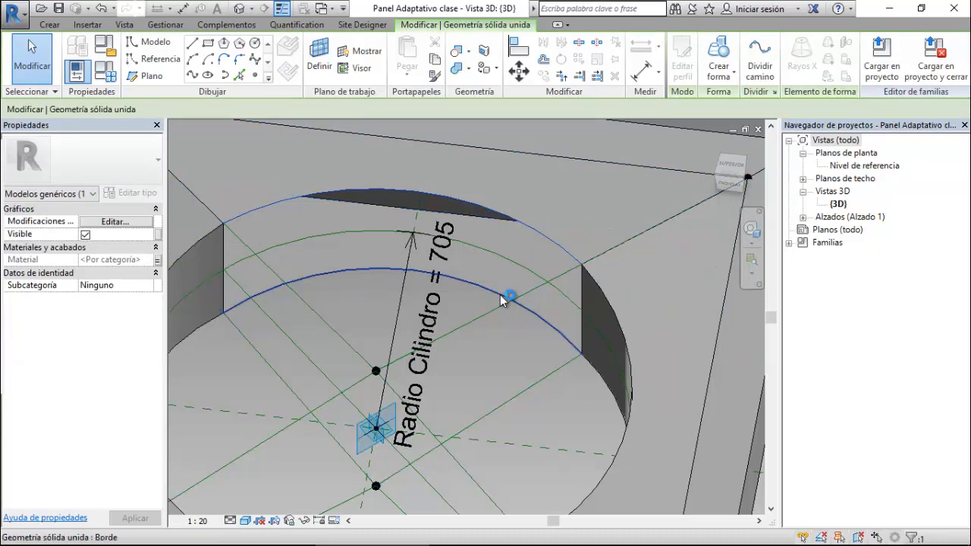
left_click(505, 300, "ctrl")
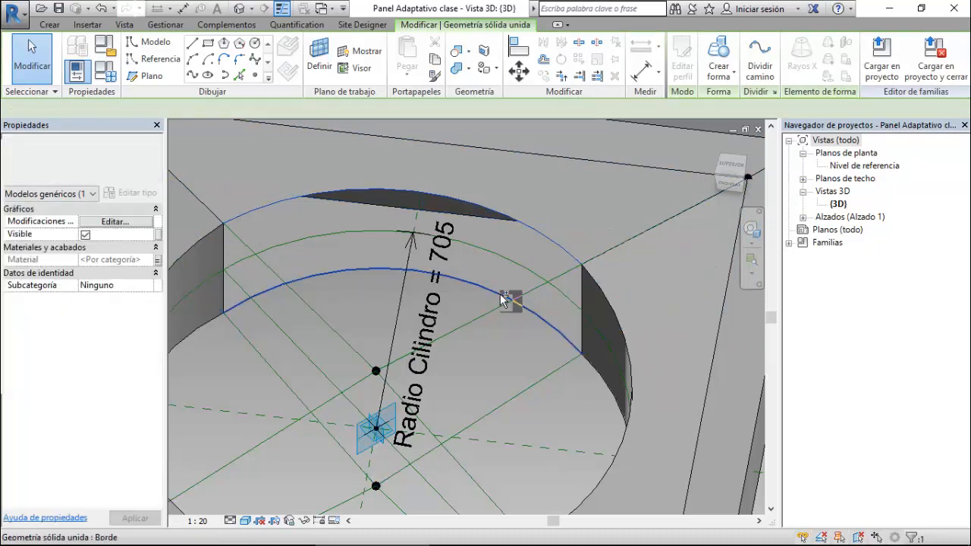
left_click(660, 72)
left_click(665, 114)
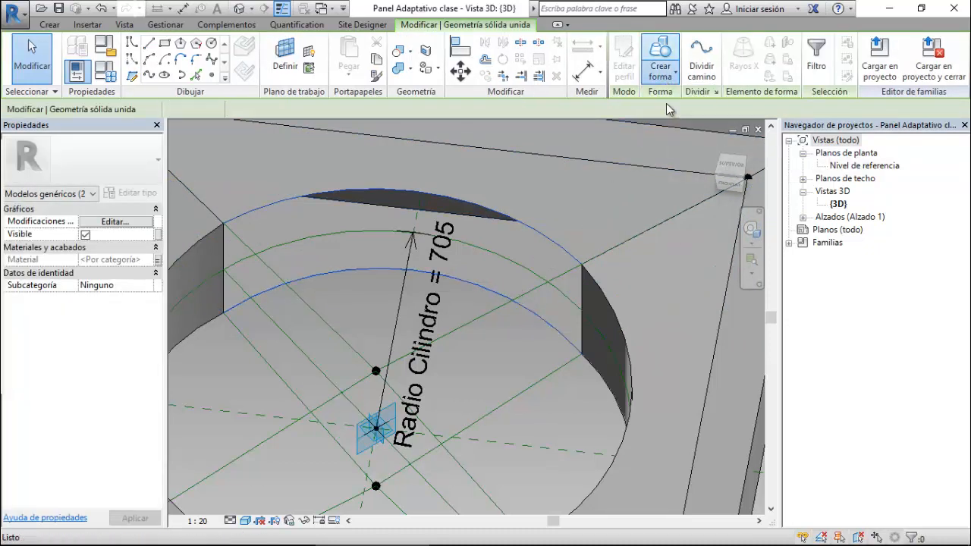
scroll(552, 230, "down", 3)
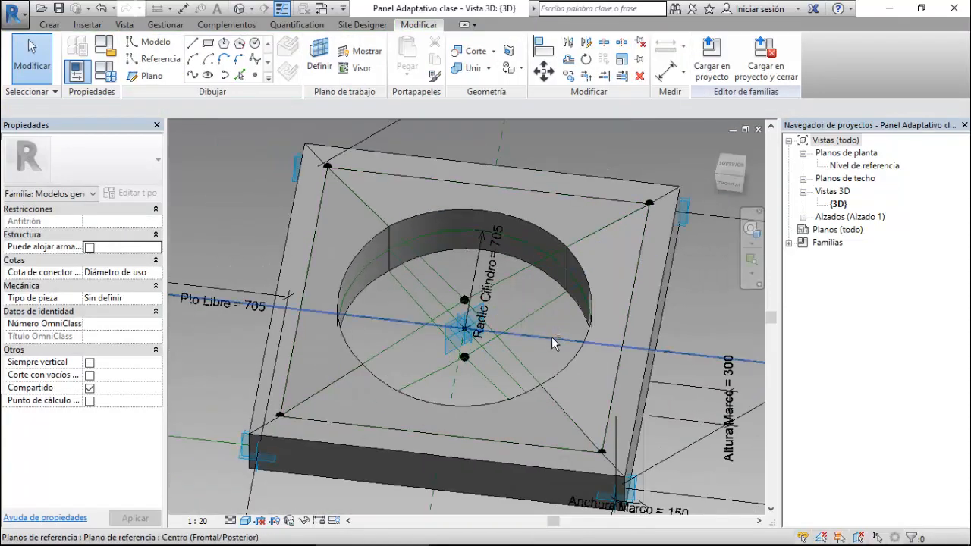
middle_click_drag(552, 337, 258, 109, "shift")
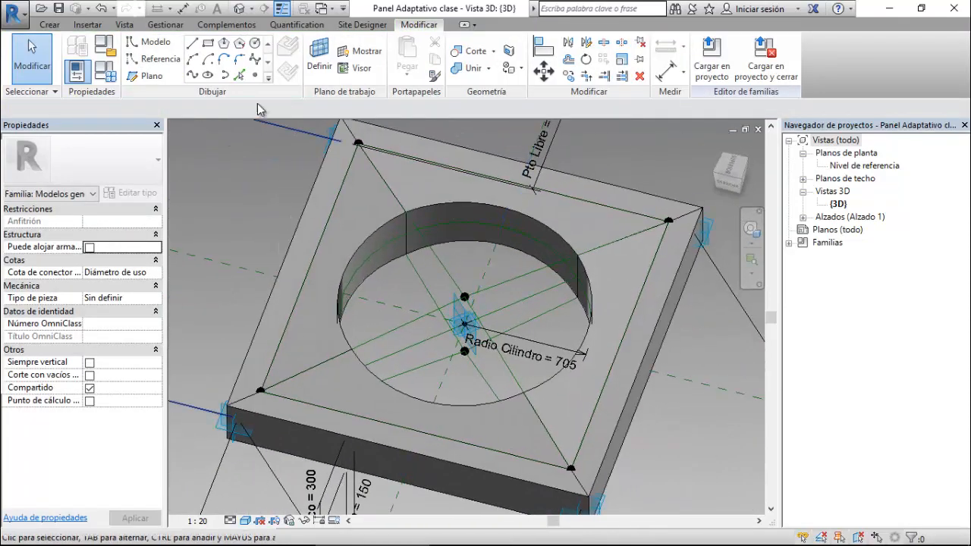
- Delete the entire Radio Cilindro formula in the family types and accept the change
left_click(104, 70)
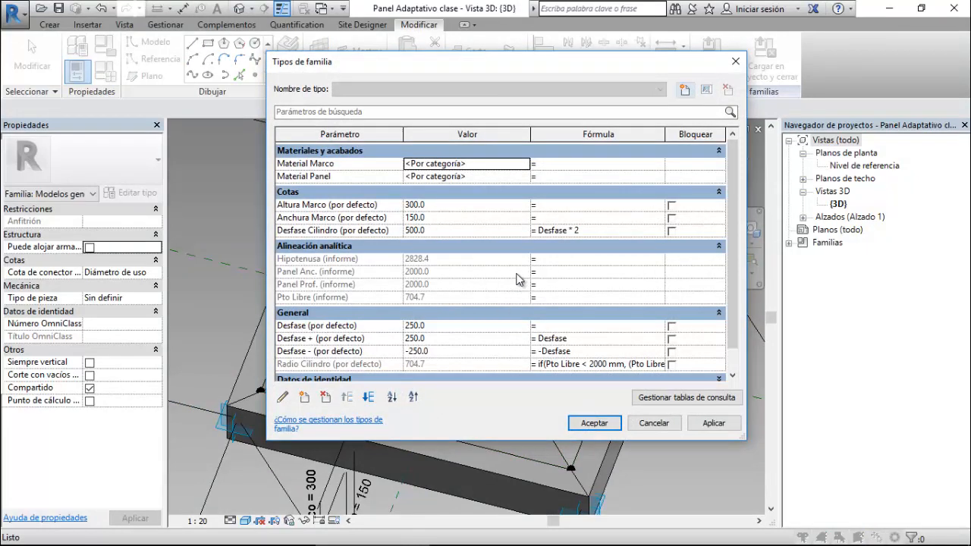
scroll(516, 278, "down", 2)
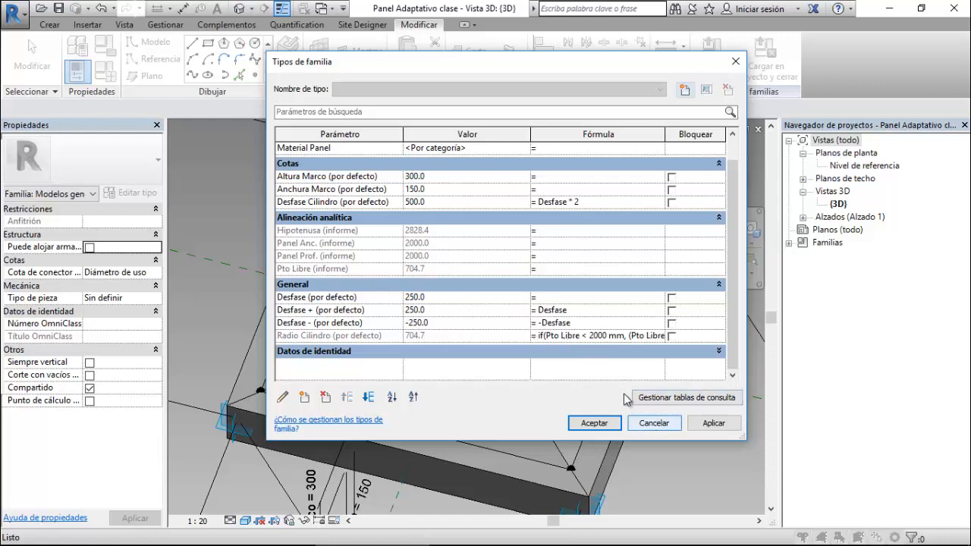
left_click(562, 337)
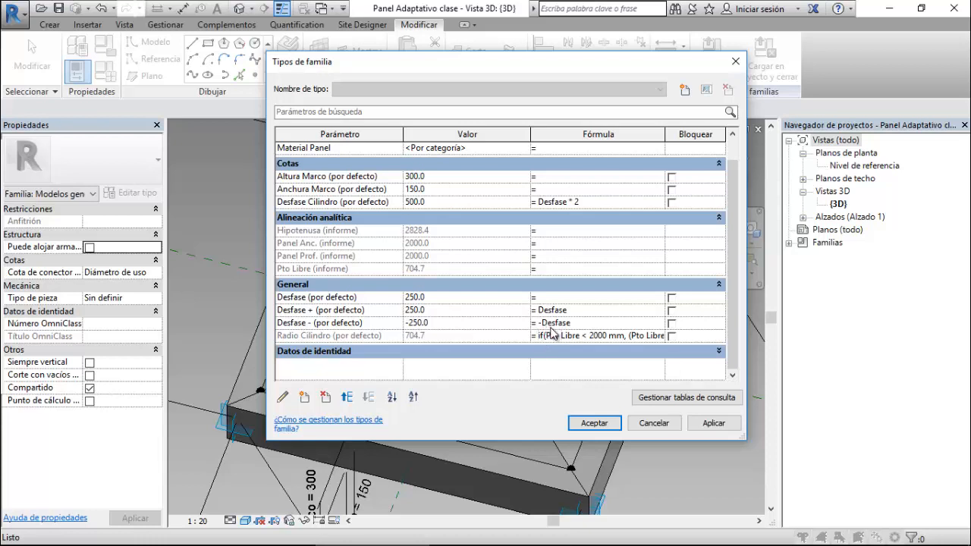
key("Delete")
key("Delete")
key("Delete")
key("Delete")
key("Delete")
key("Delete")
key("Delete")
key("Delete")
key("Delete")
key("Delete")
key("Delete")
key("Delete")
key("Delete")
key("Delete")
key("Delete")
key("Delete")
key("Delete")
key("Delete")
key("Delete")
key("Delete")
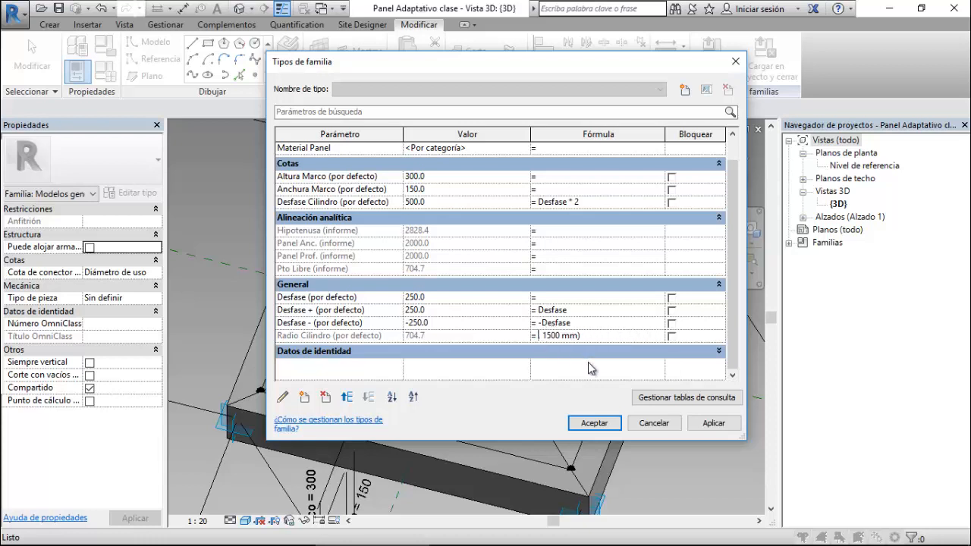
key("Delete")
key("Delete")
key("Delete")
key("Delete")
key("Delete")
key("Delete")
key("Delete")
key("Delete")
key("Delete")
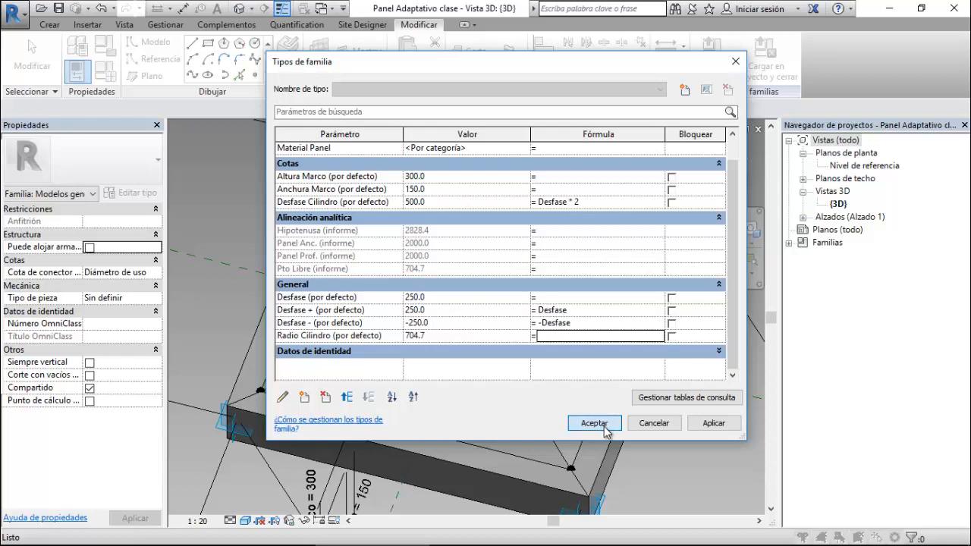
left_click(594, 423)
scroll(350, 328, "down", 4)
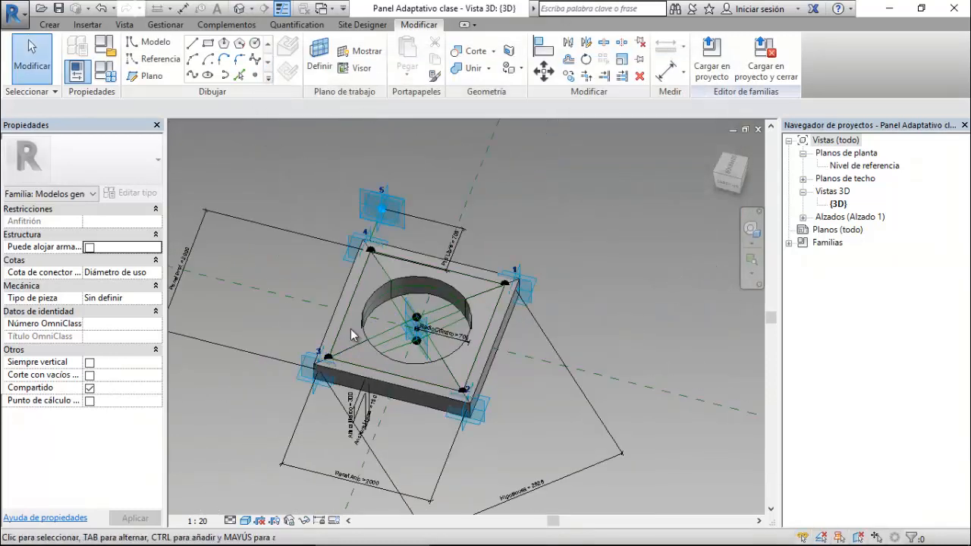
- Set the Radio Cilindro parameter to 100 mm in the family types and apply it to test the opening
scroll(351, 329, "down", 1)
left_click(106, 72)
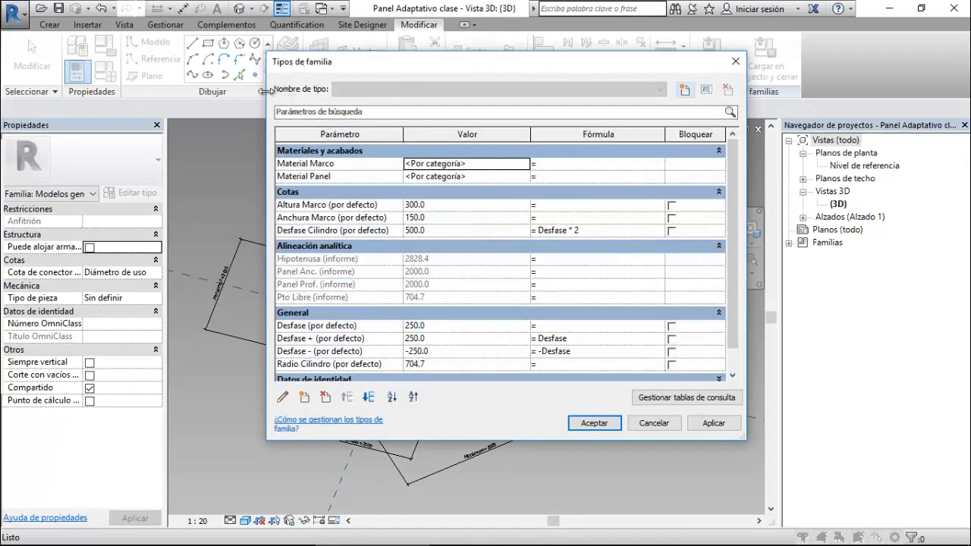
left_click_drag(496, 60, 769, 67)
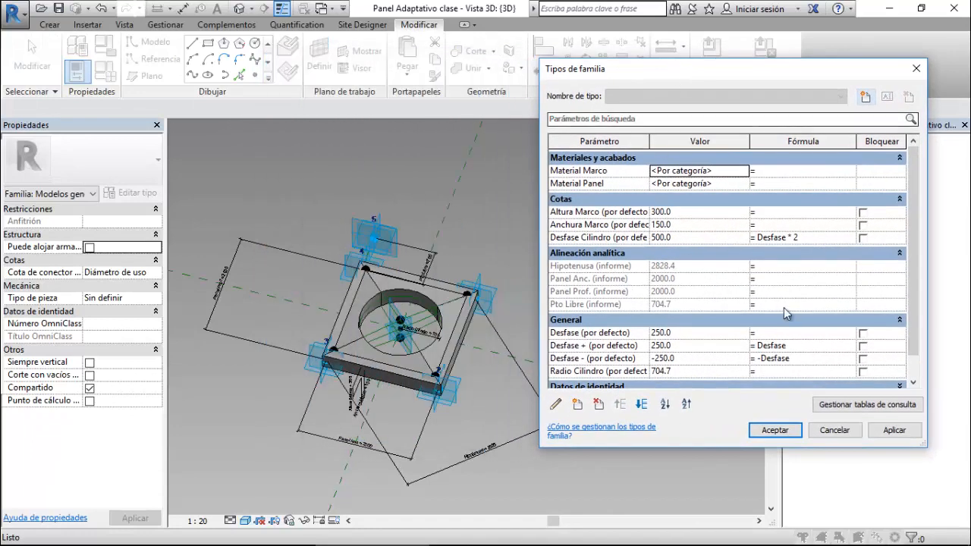
left_click(695, 372)
type("100")
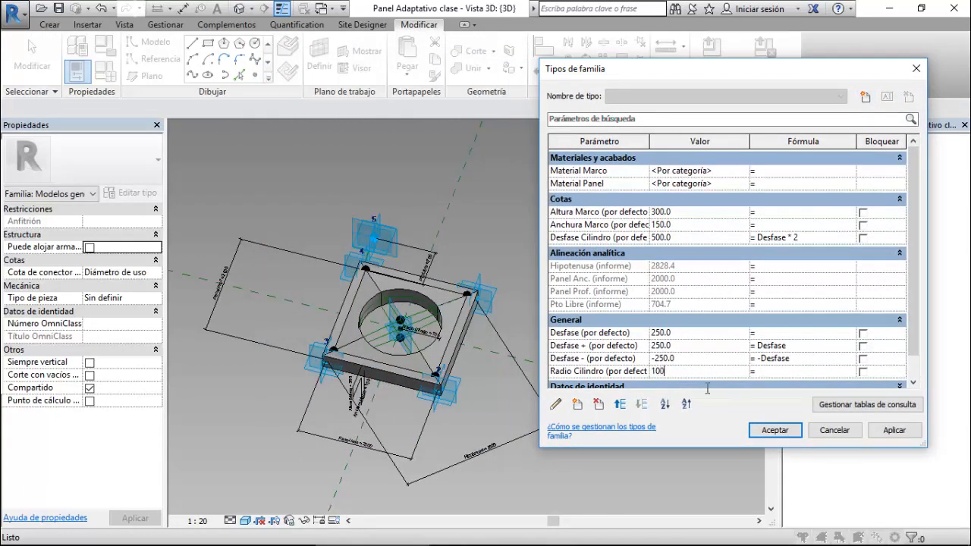
left_click(892, 431)
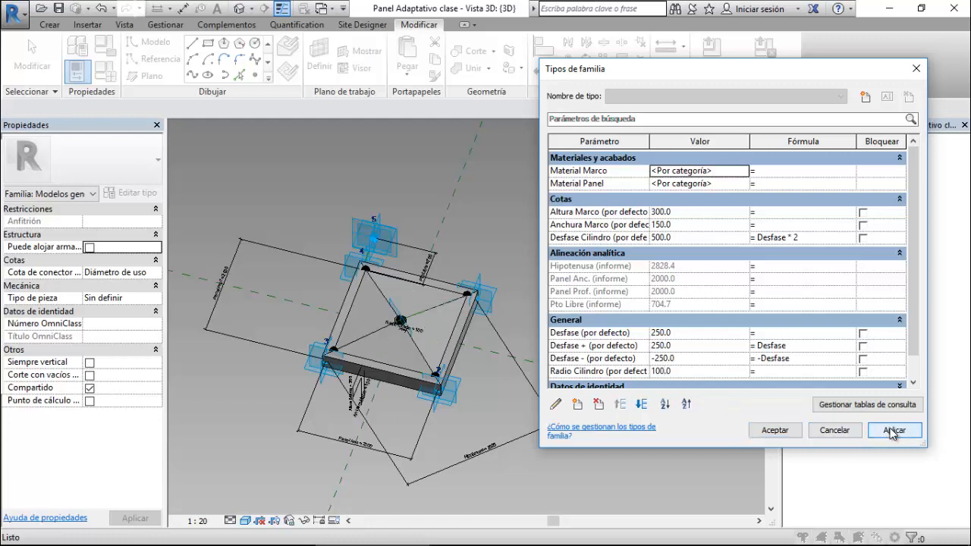
- Set Radio Cilindro to 1000 mm and apply it to test a larger opening
left_click(681, 372)
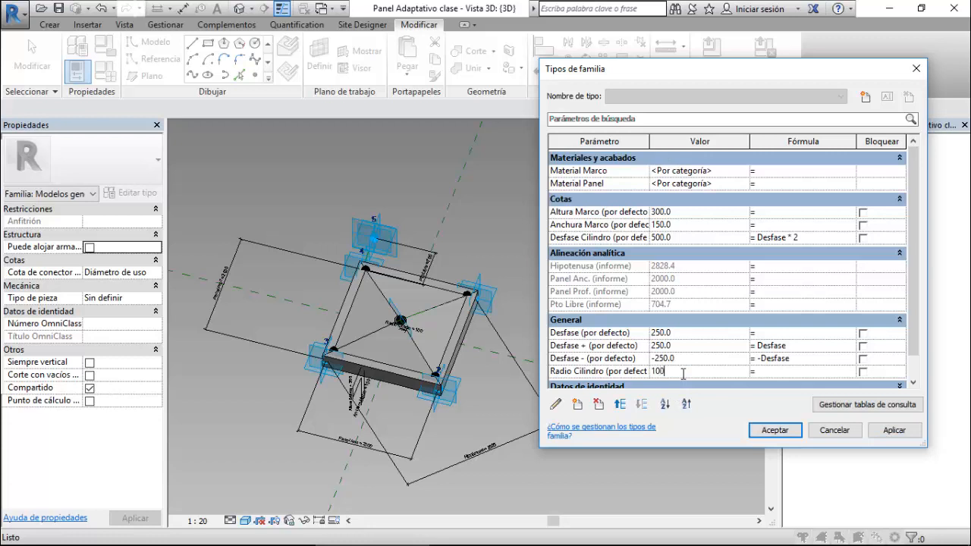
type("1000")
left_click(894, 431)
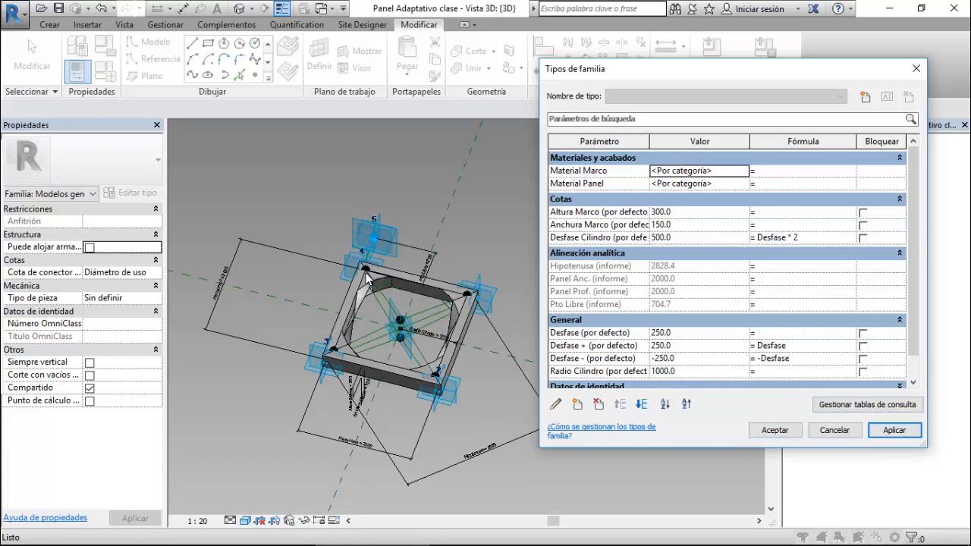
- Set Radio Cilindro to 1500 mm and apply it to test an opening beyond the frame
left_click(660, 372)
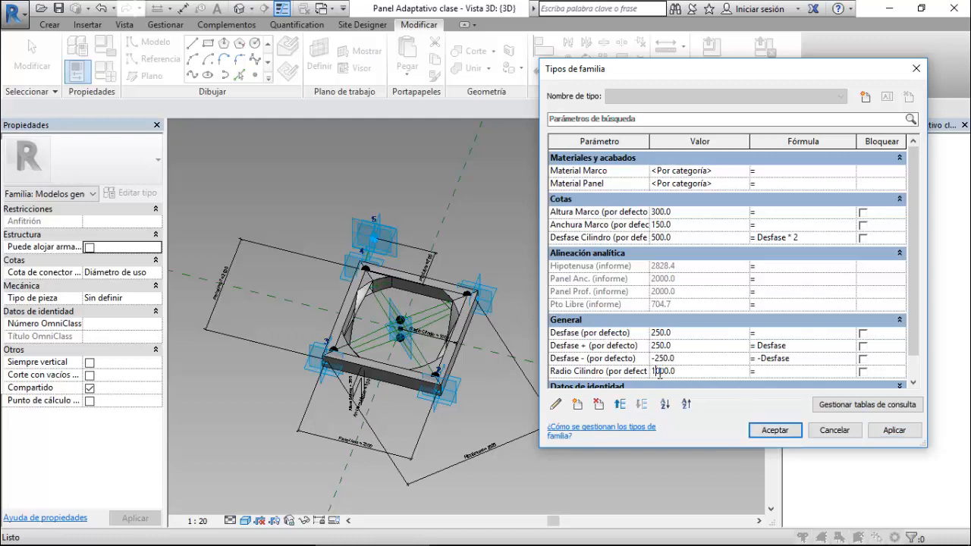
type("150")
key("BackSpace")
key("BackSpace")
key("BackSpace")
type("5")
left_click(889, 431)
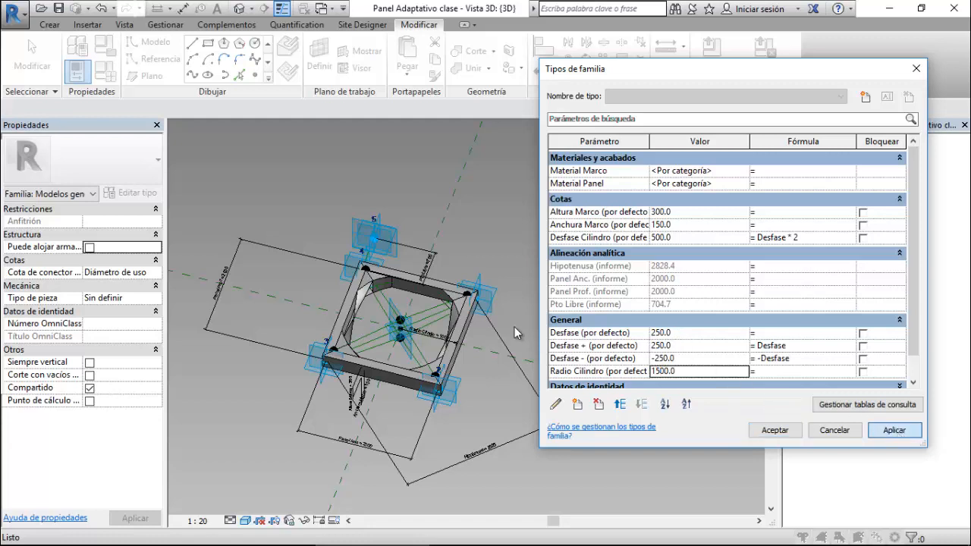
- Reduce Radio Cilindro to 1000 mm and apply the value
left_click(660, 372)
type("0")
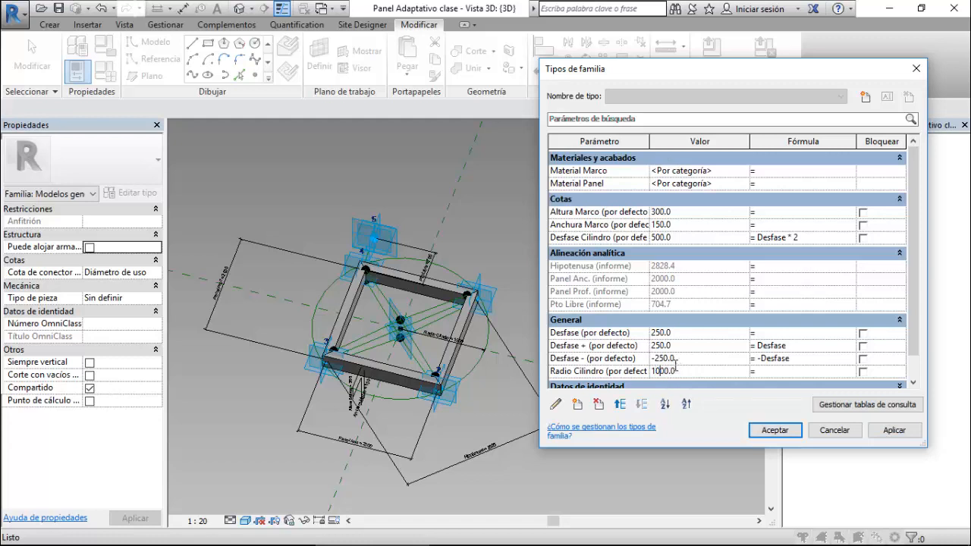
left_click(889, 431)
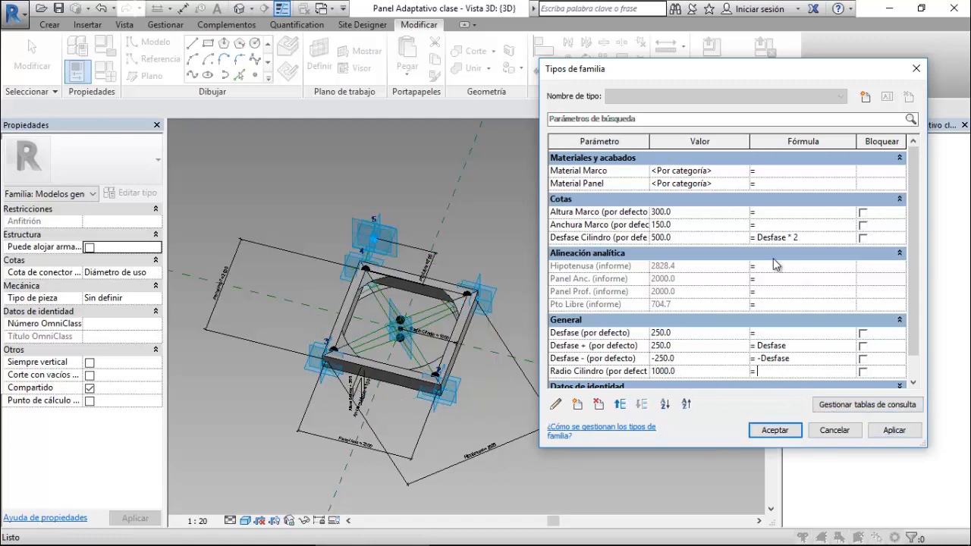
- Give Radio Cilindro the formula if(Pto Libre > 1500, (Pto Libre/5), Pto Libre) and accept the family types
left_click_drag(759, 67, 695, 51)
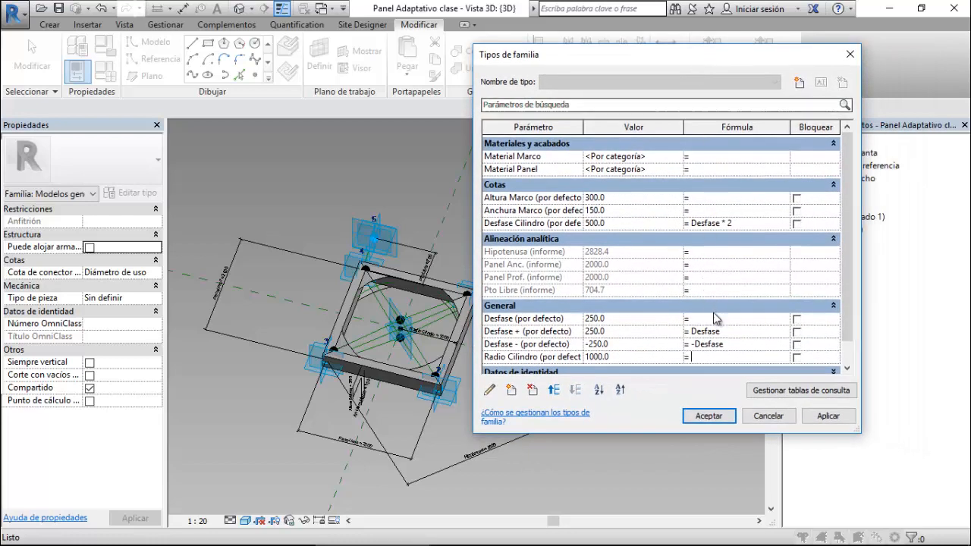
left_click(763, 354)
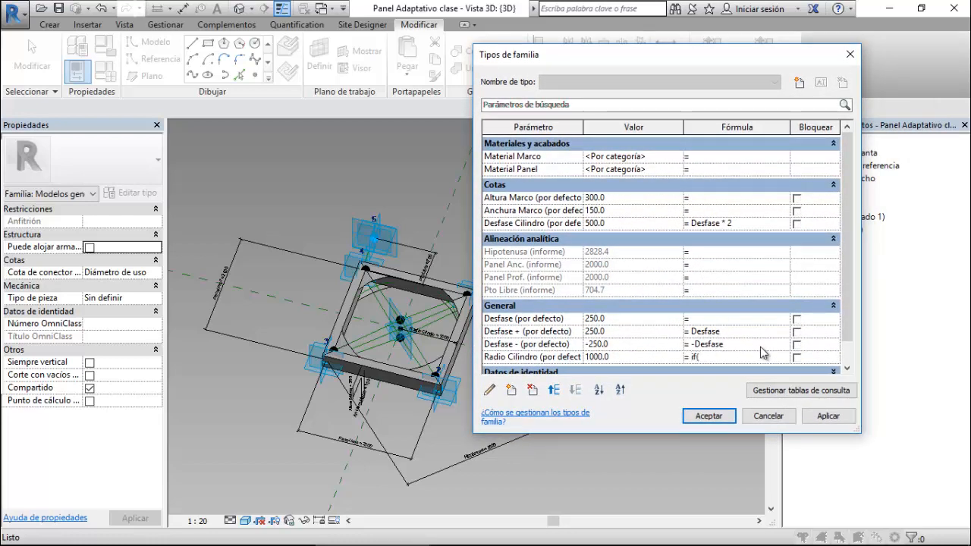
type("Pto Libre> 1500,(Pto L")
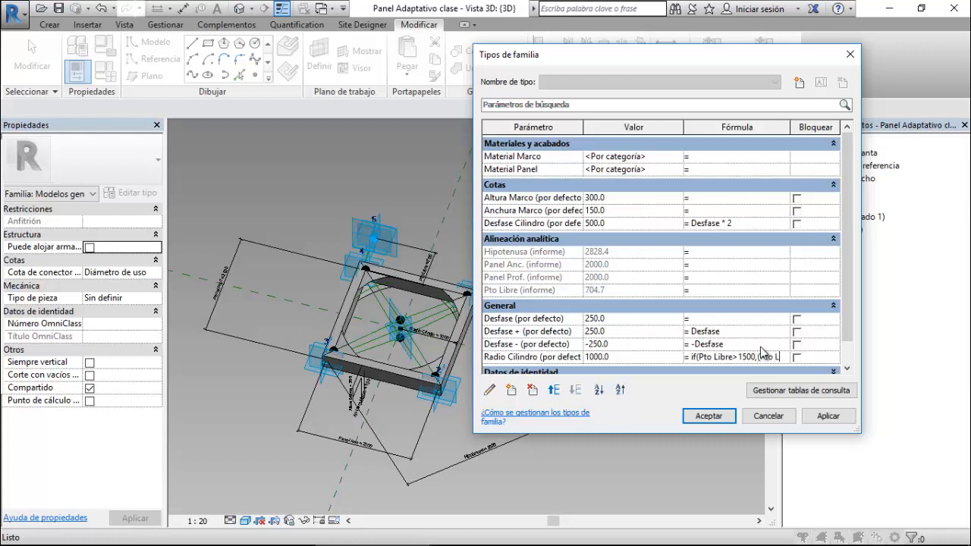
type("bre/")
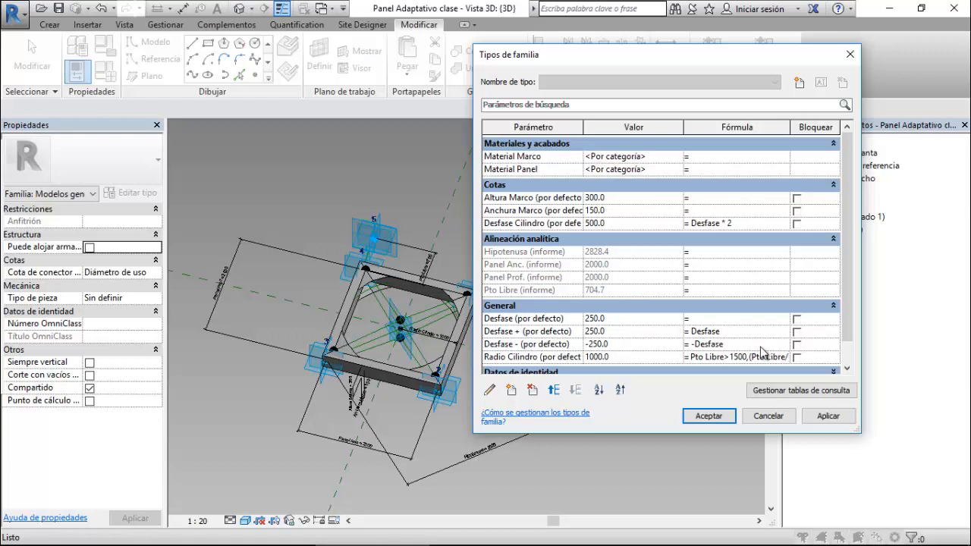
type("5")
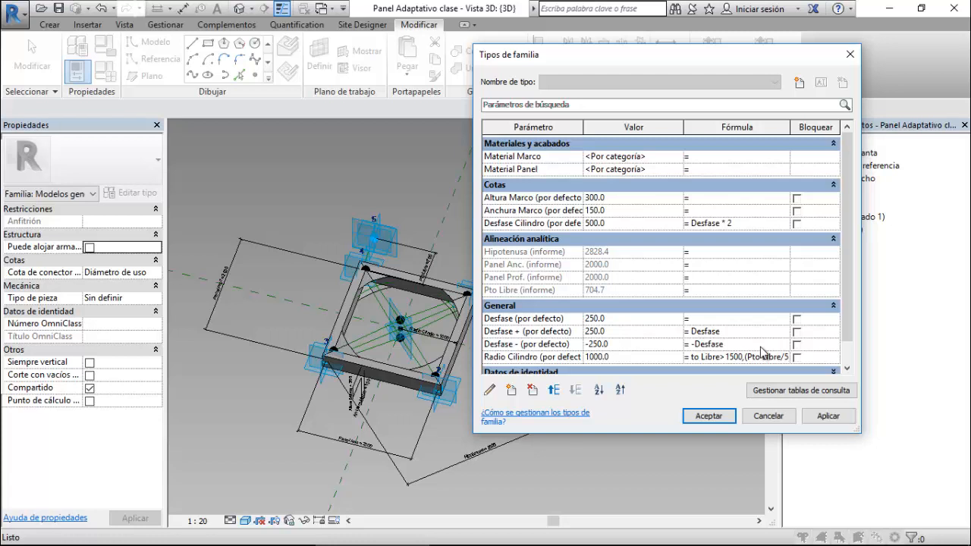
type(")")
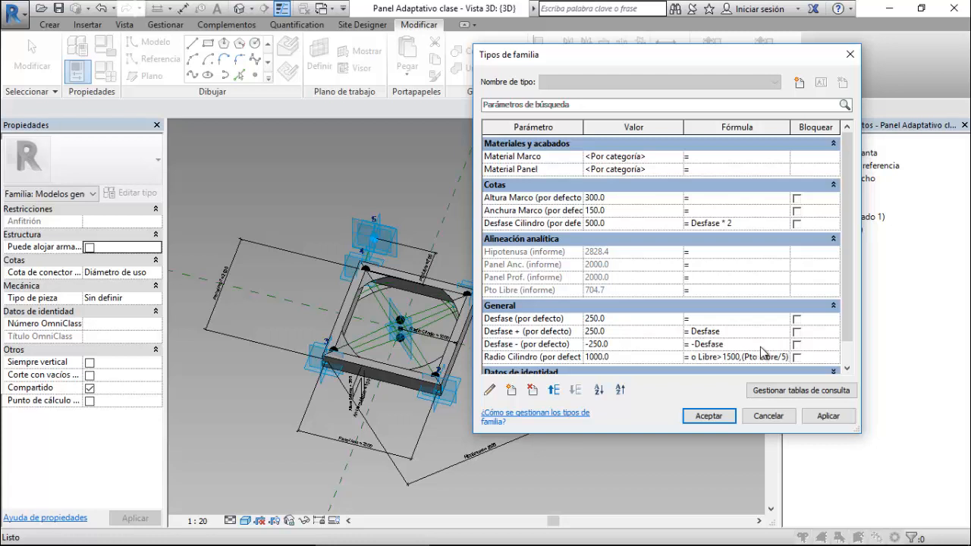
type(",")
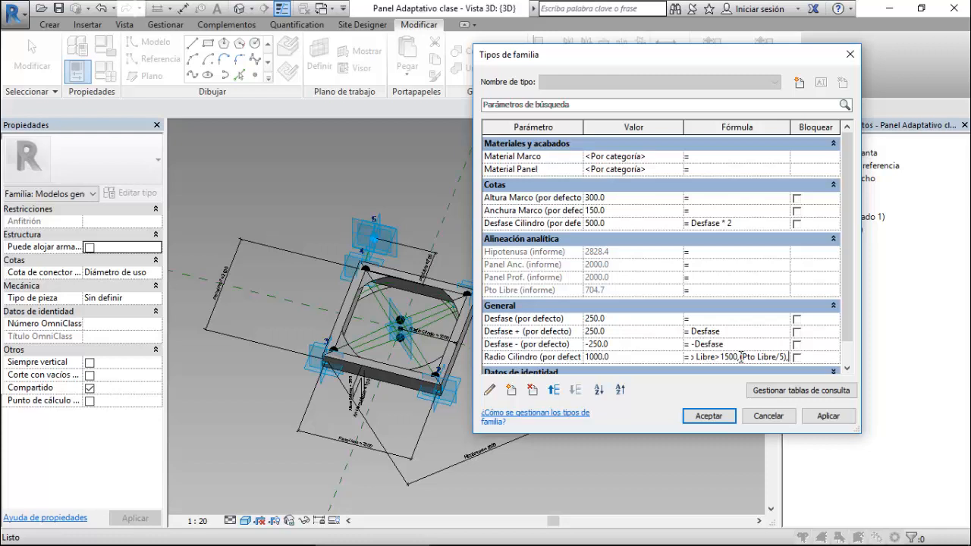
type("Pto Lib")
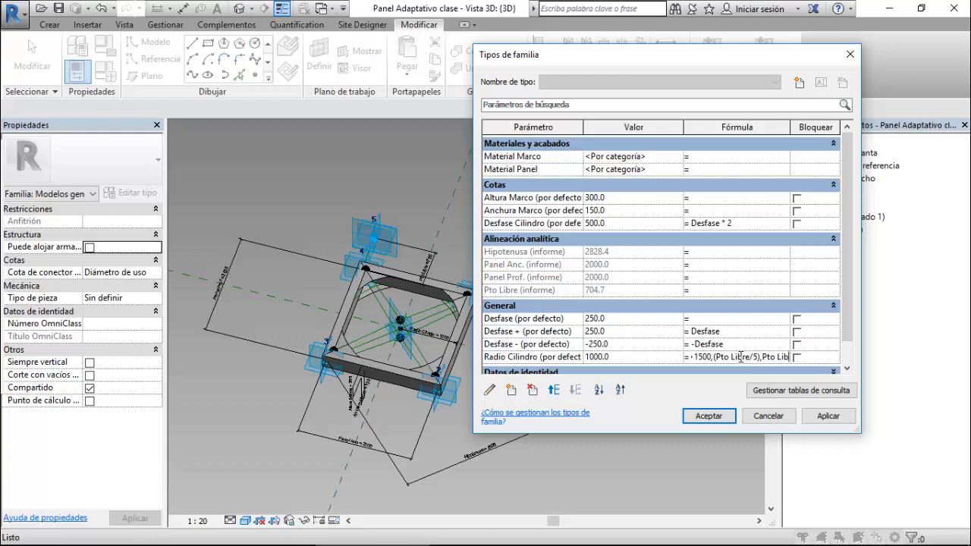
type("re)")
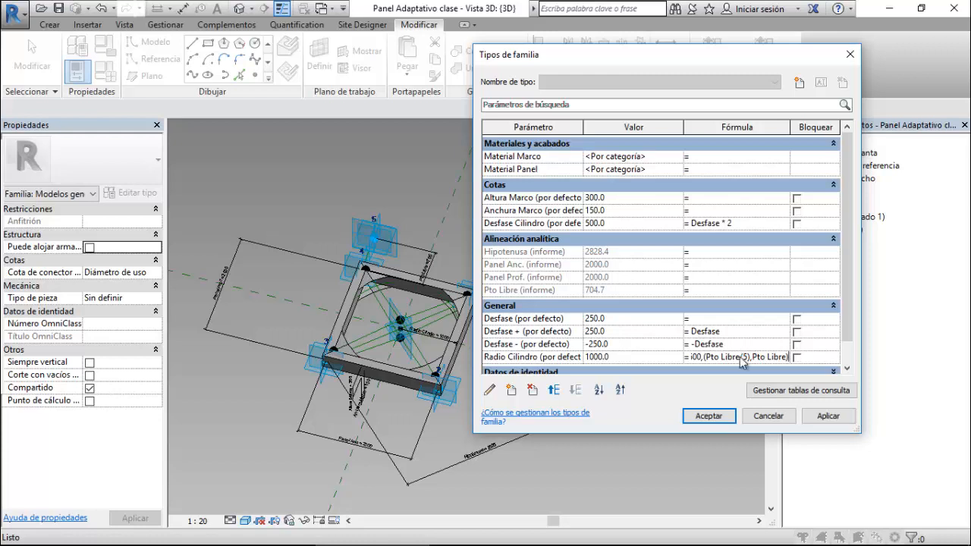
key("Tab")
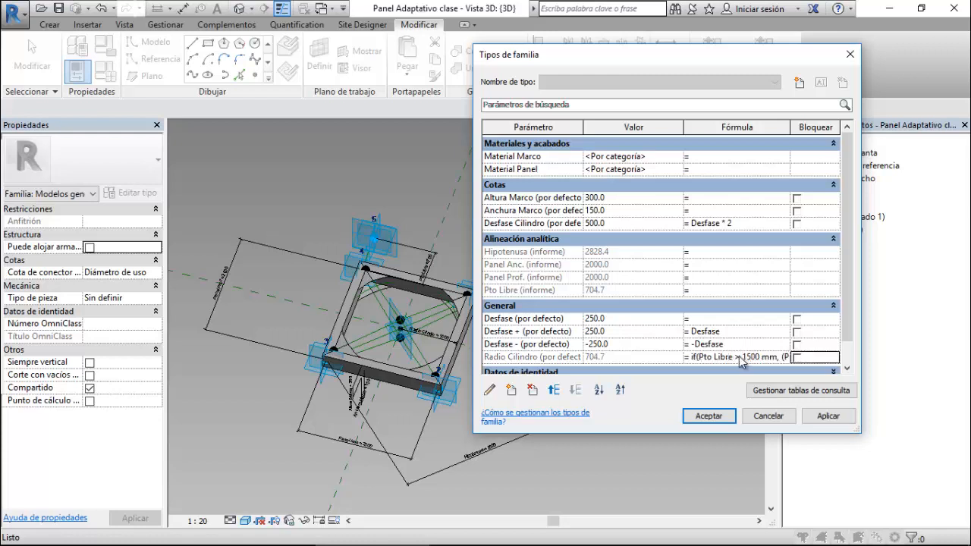
left_click(710, 417)
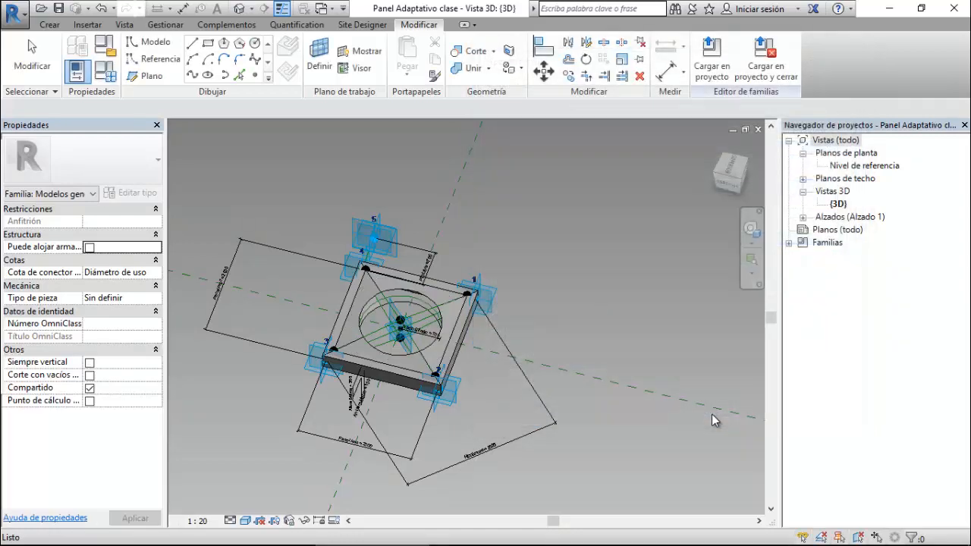
- Move adaptive point 5 away from the panel to a Pto Libre distance of about 4437 mm and check the circular opening
left_click(391, 240)
scroll(485, 372, "down", 1)
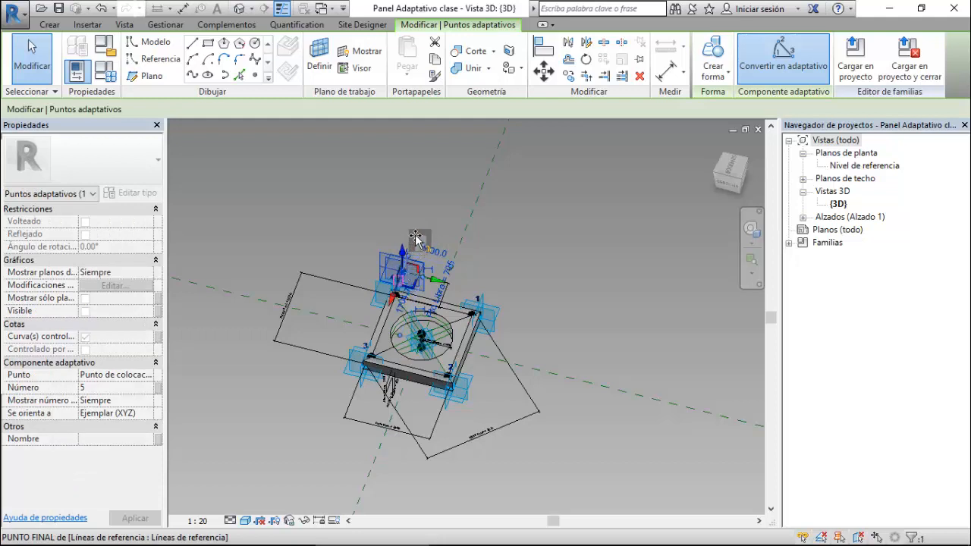
left_click_drag(418, 211, 431, 196)
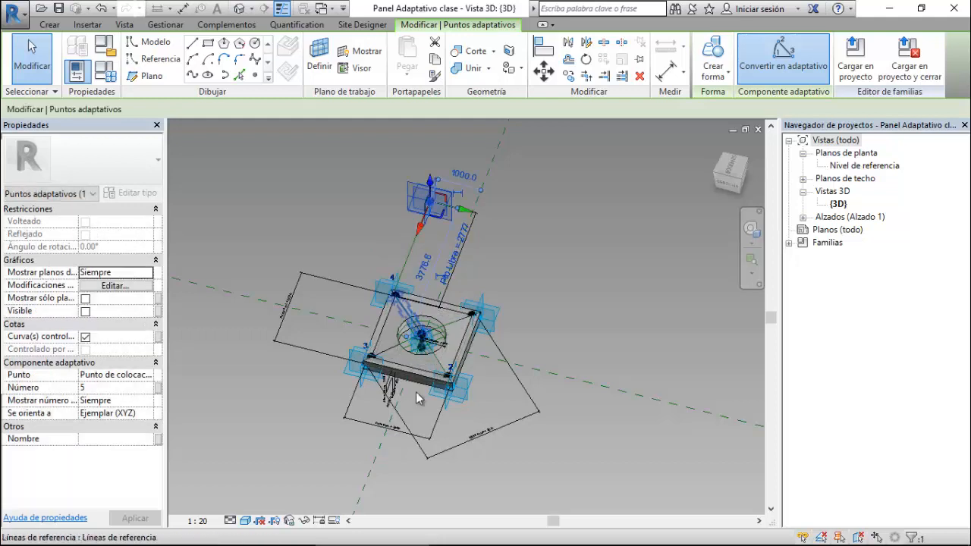
left_click_drag(422, 228, 448, 173)
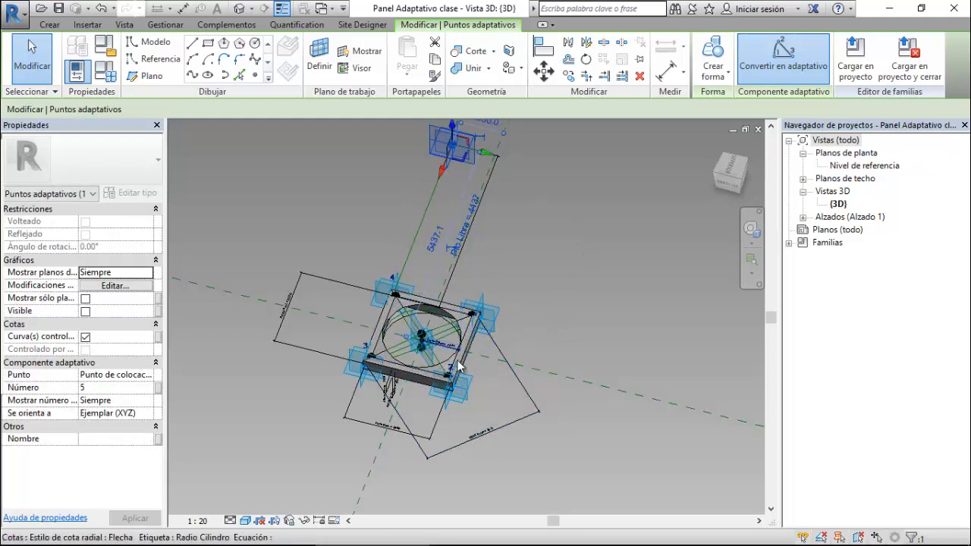
scroll(459, 366, "up", 5)
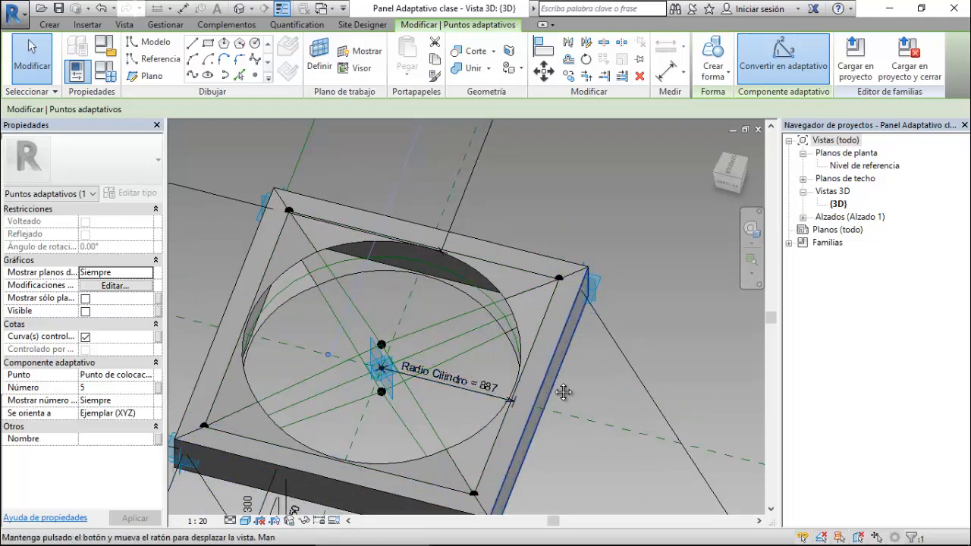
mouse_move(564, 392)
middle_mouse_down("shift")
mouse_move(495, 372)
mouse_move(575, 392)
middle_mouse_up("shift")
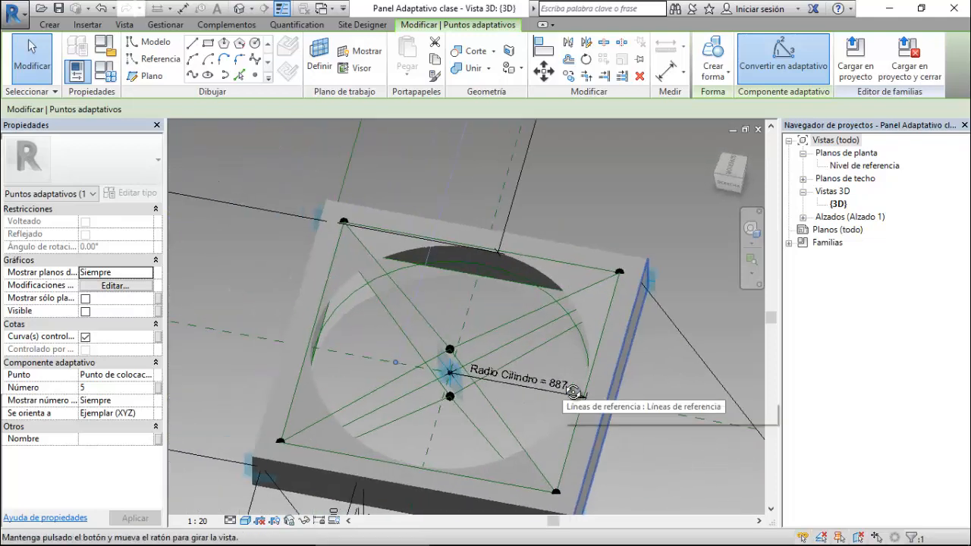
left_click(456, 351)
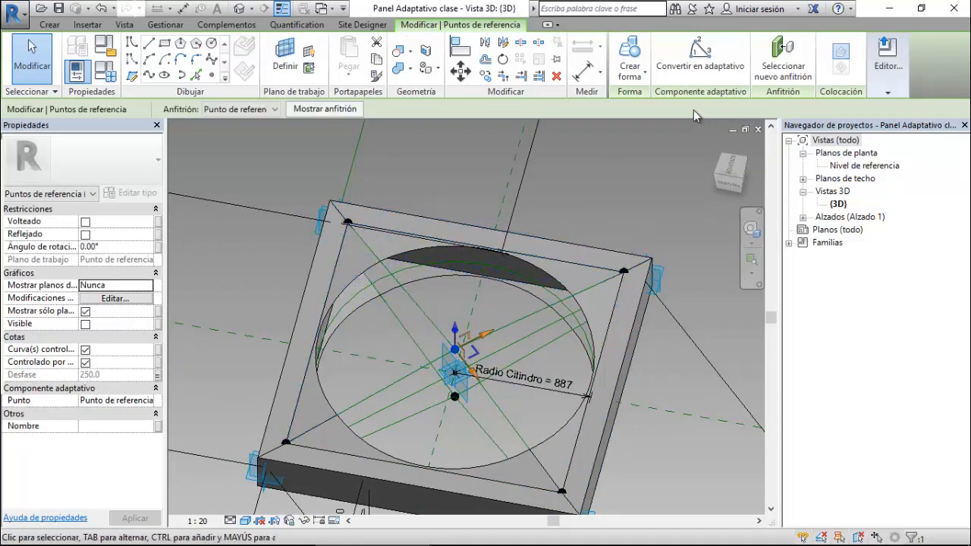
left_click(638, 244)
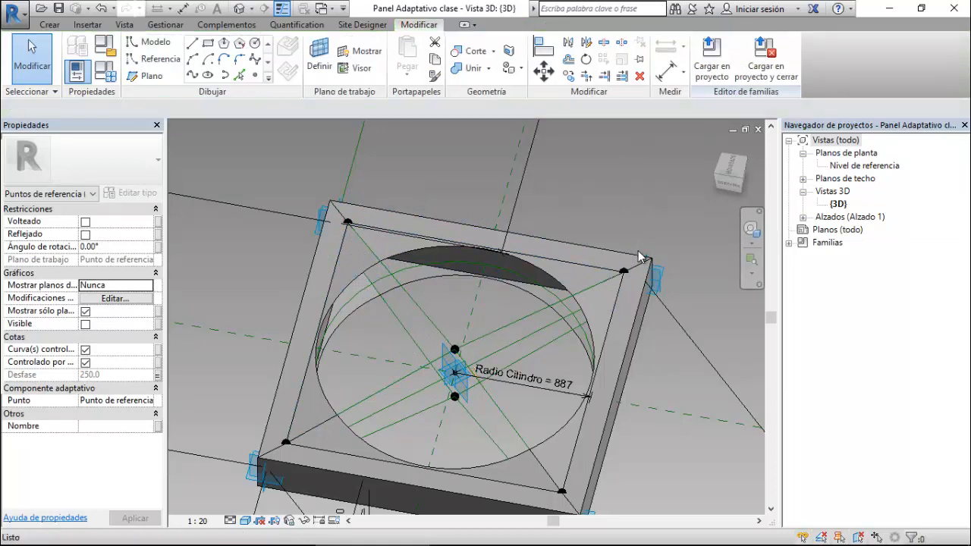
- Load the panel family into Muros Complejos.rfa, overwriting the existing version and its parameter values
left_click(713, 76)
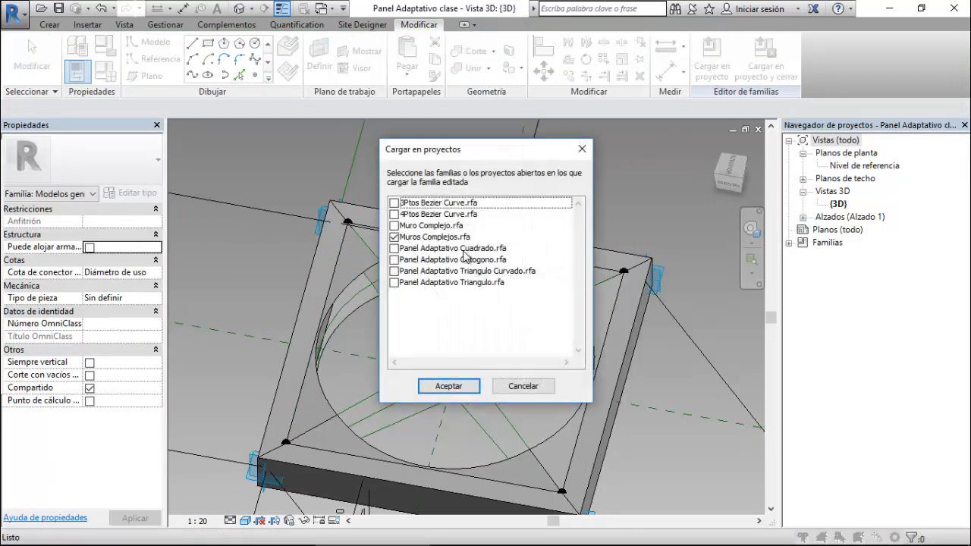
left_click(465, 387)
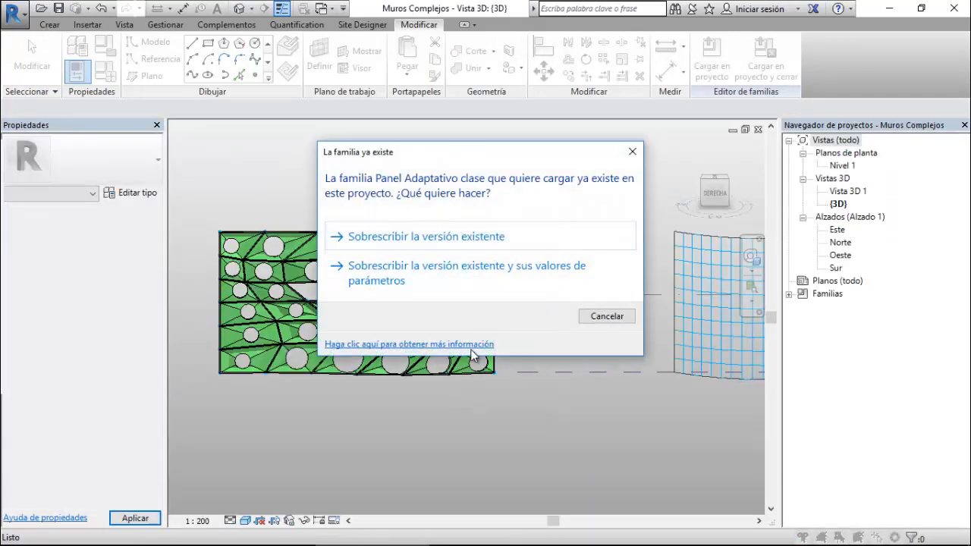
left_click(485, 282)
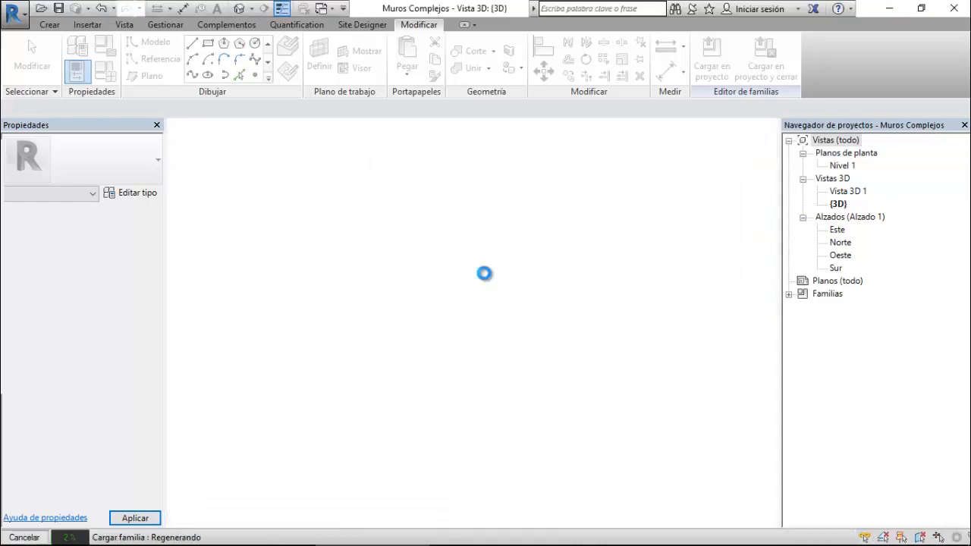
- Examine the openings in the wall's lower rows and review the parameters and formulas in the Panel Adaptativo clase family types
scroll(359, 394, "up", 5)
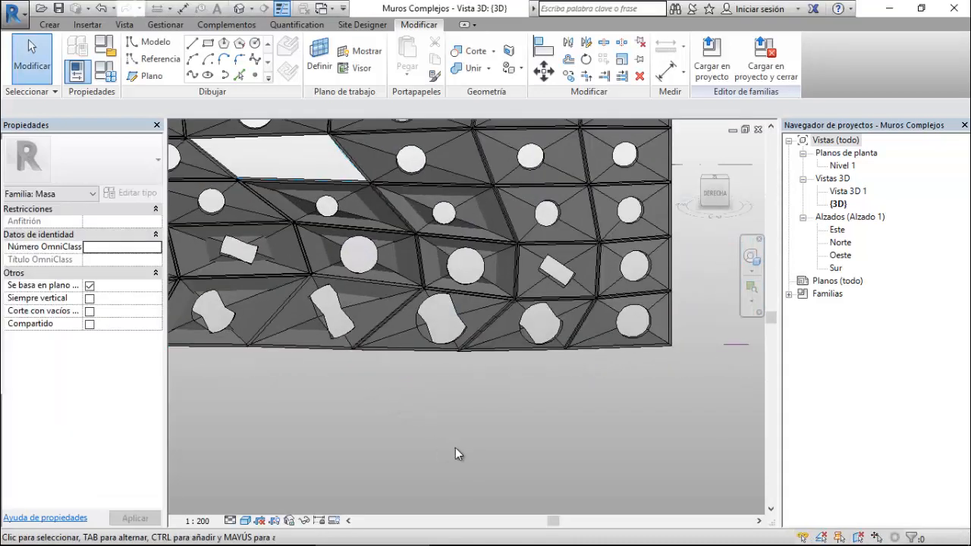
scroll(455, 448, "down", 1)
scroll(432, 373, "up", 4)
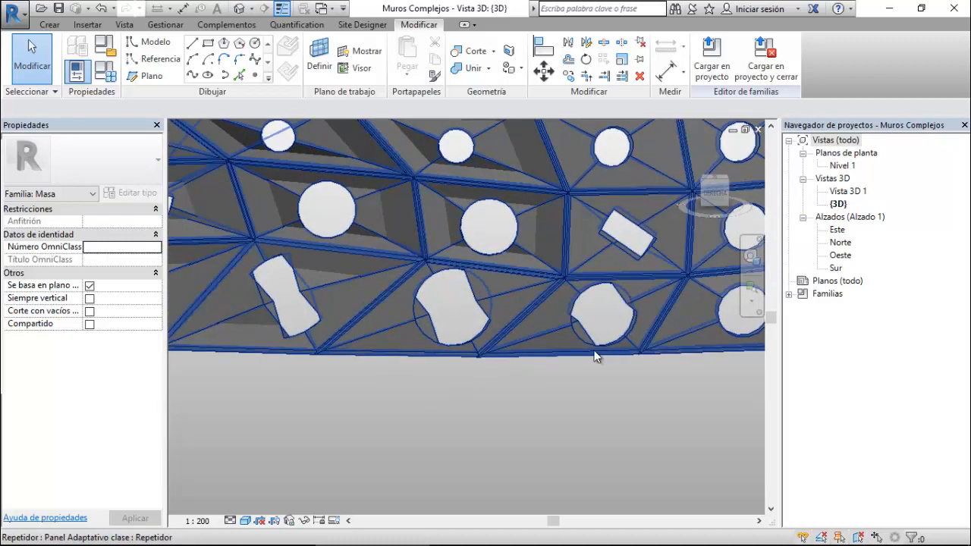
scroll(565, 345, "down", 3)
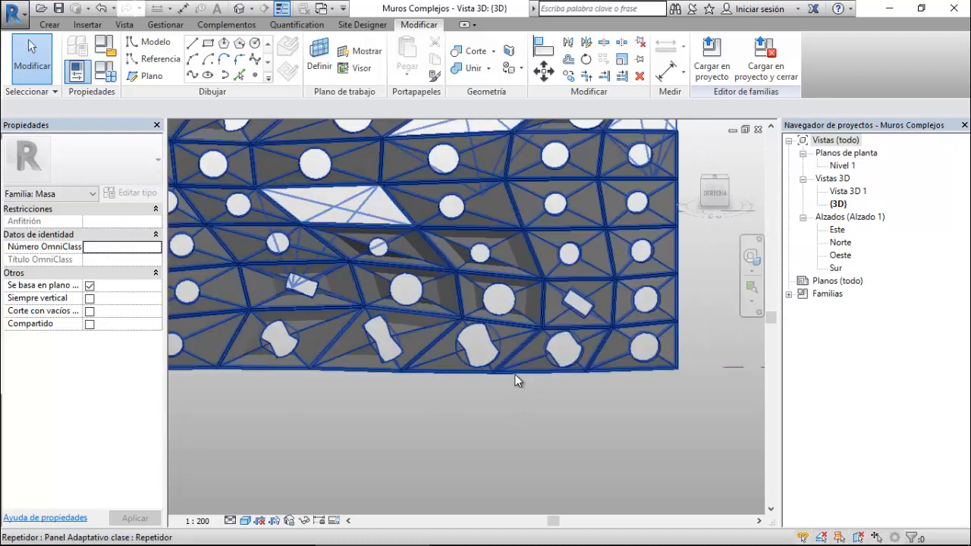
left_click(322, 9)
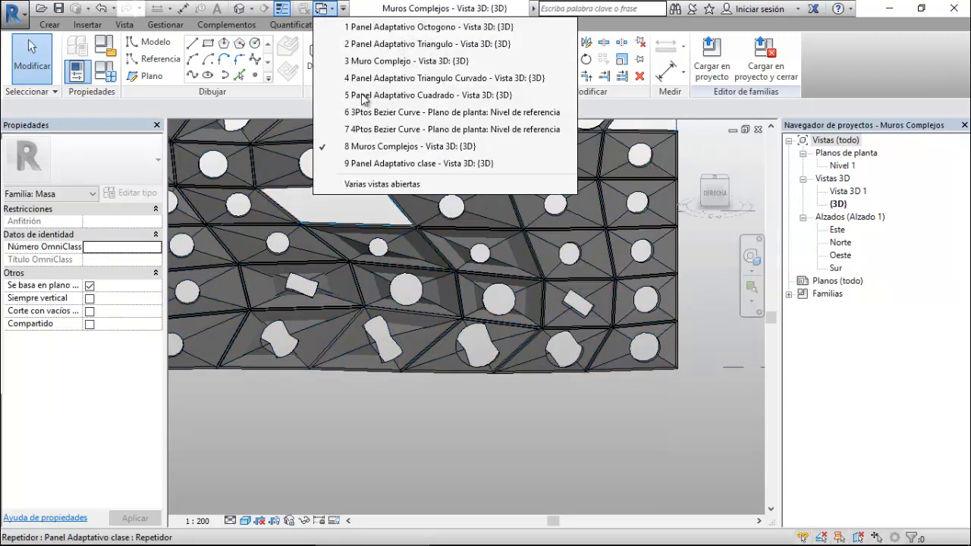
left_click(401, 164)
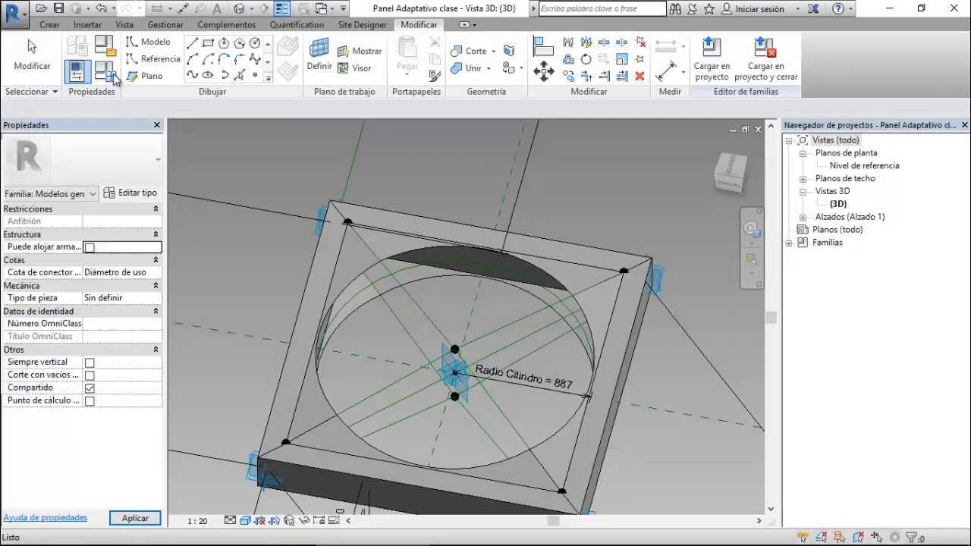
left_click(111, 79)
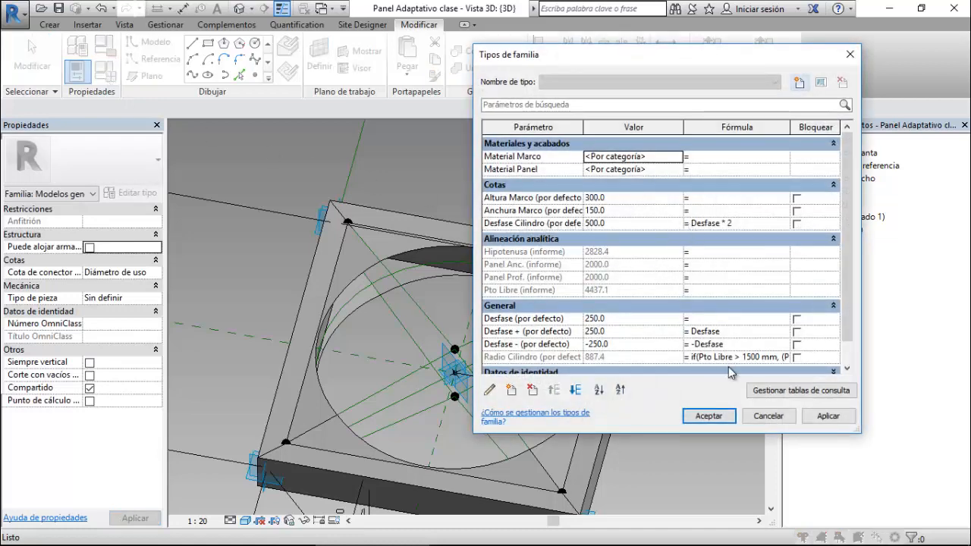
left_click_drag(540, 65, 629, 68)
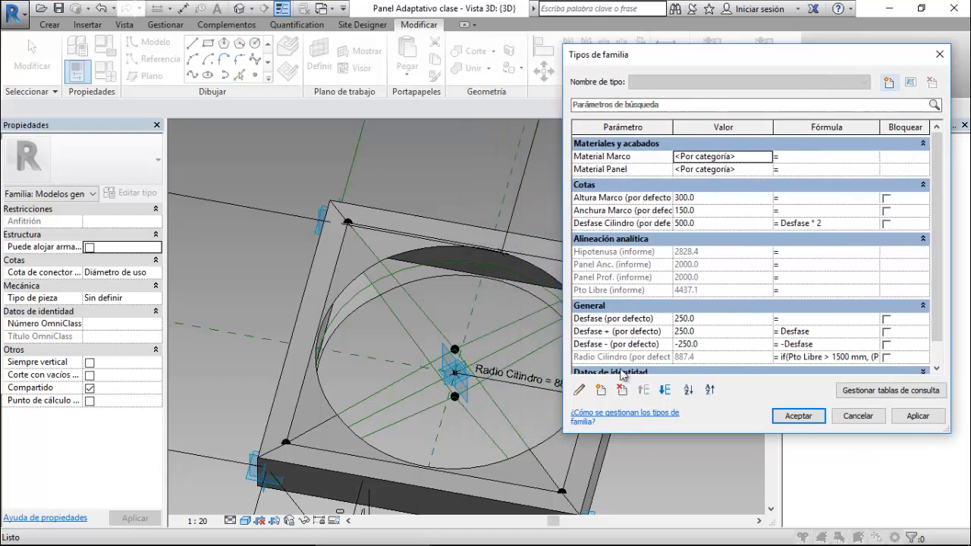
left_click(796, 416)
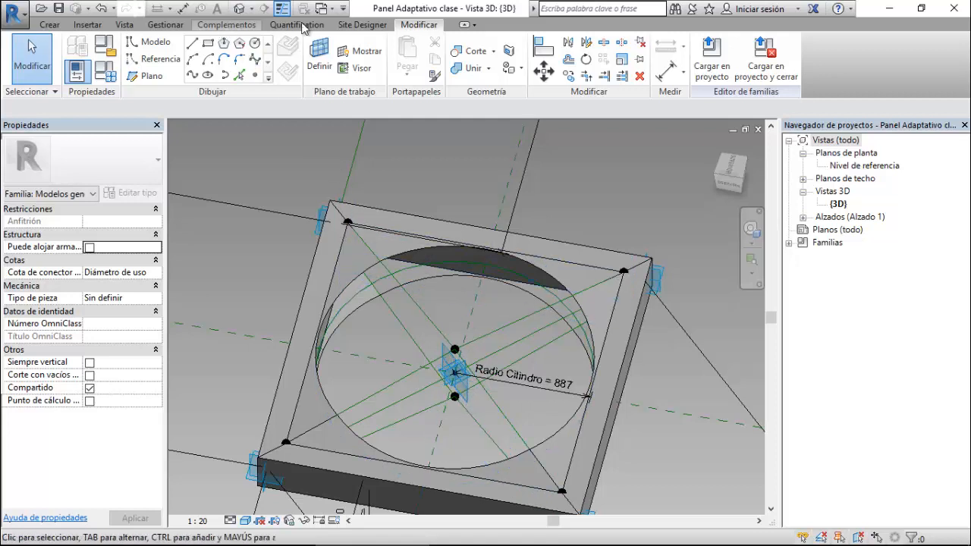
- Compare the irregular openings on the Muros Complejos wall with the edge of the cylindrical void in the Panel Adaptativo clase family
left_click(326, 11)
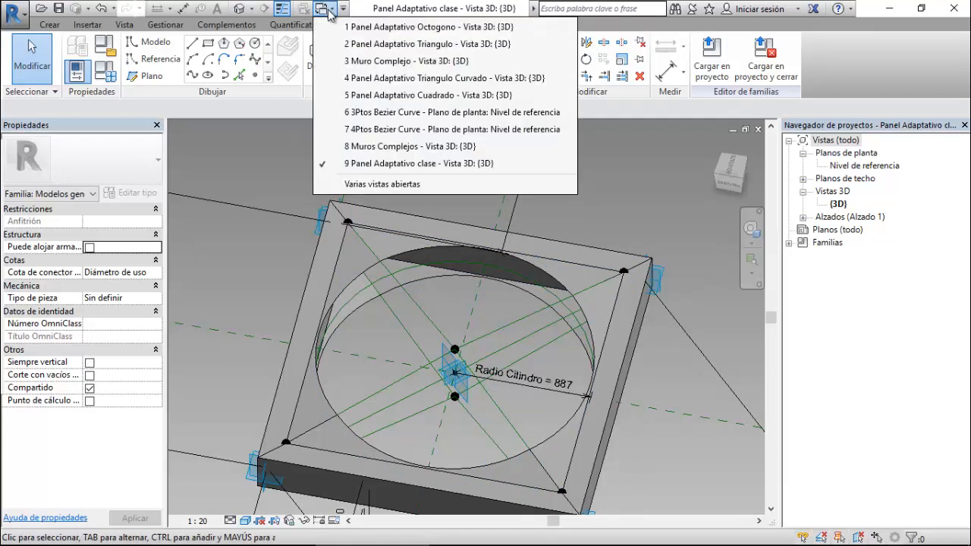
left_click(387, 149)
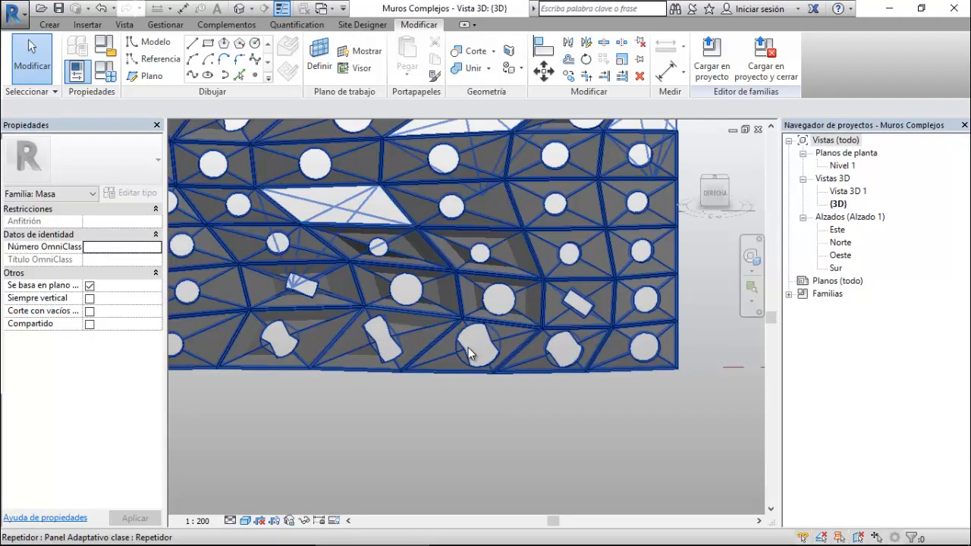
left_click(321, 8)
left_click(387, 164)
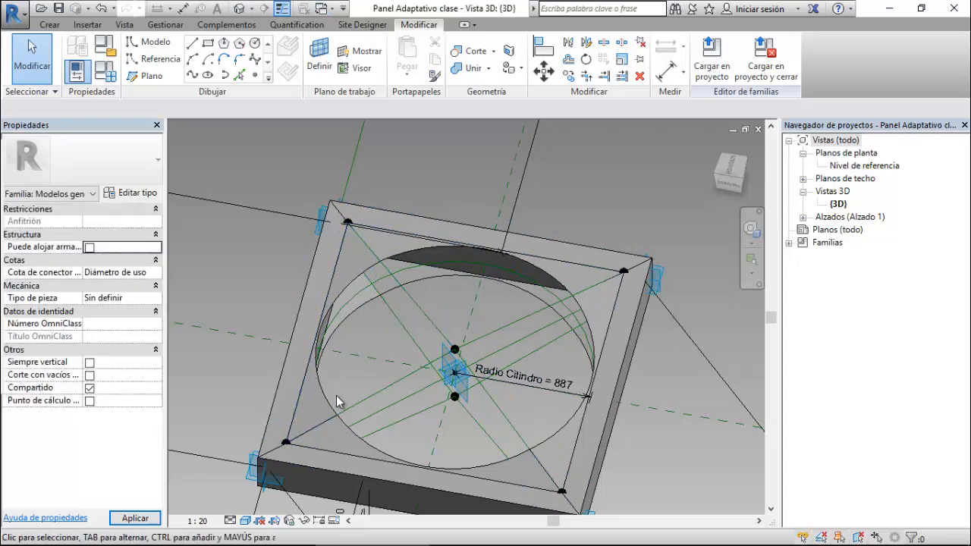
scroll(322, 353, "up", 5)
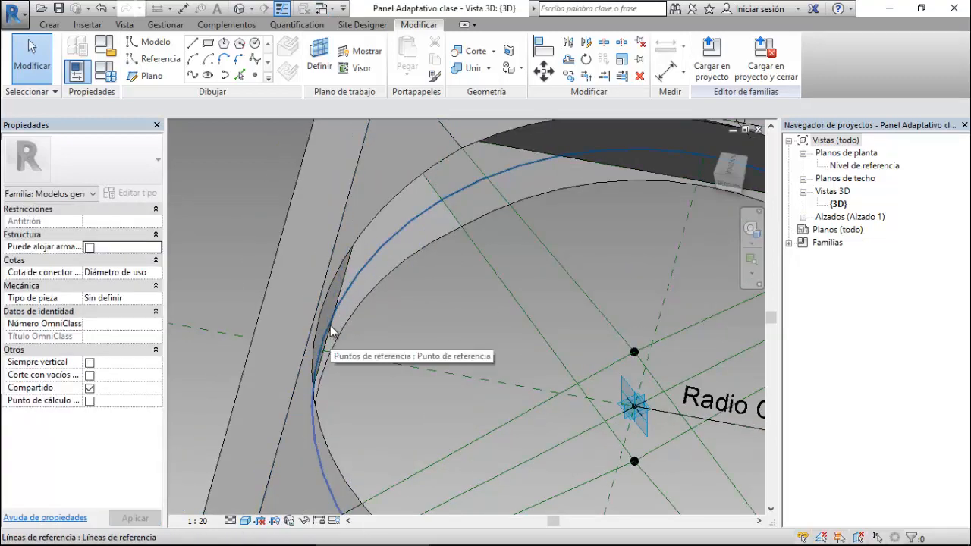
scroll(315, 376, "down", 5)
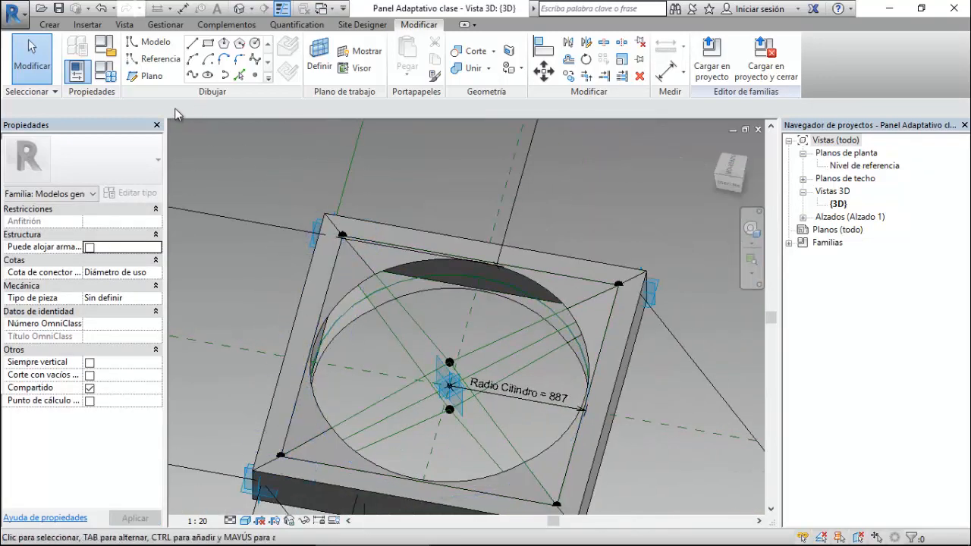
- Set the Desfase Cilindro formula to Desfase * 200 in the panel's family types and accept the change
left_click(109, 75)
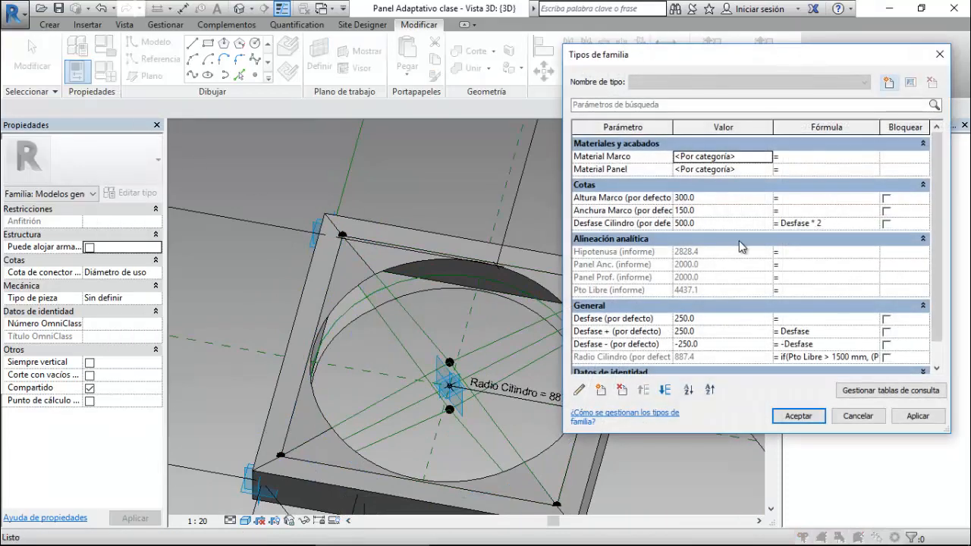
left_click(827, 224)
type("0")
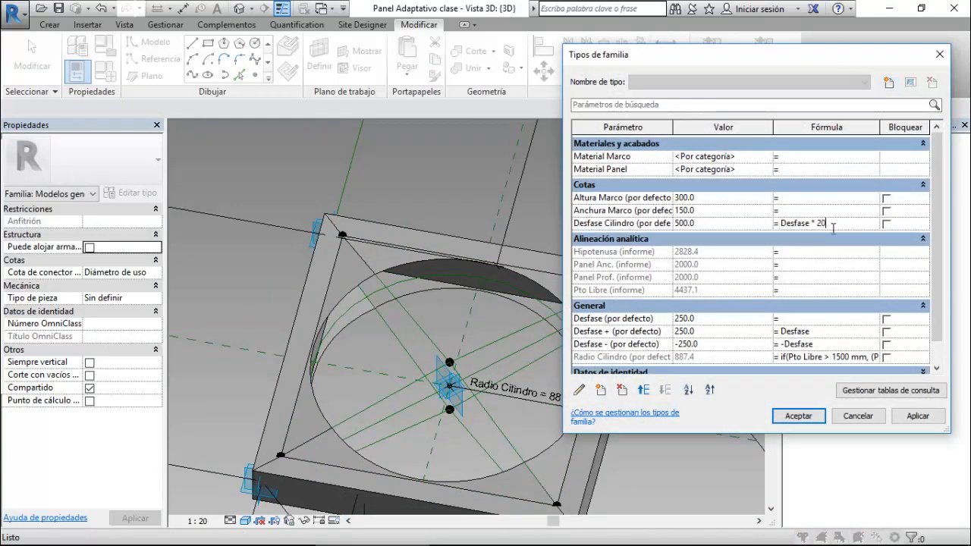
type("0")
left_click(918, 416)
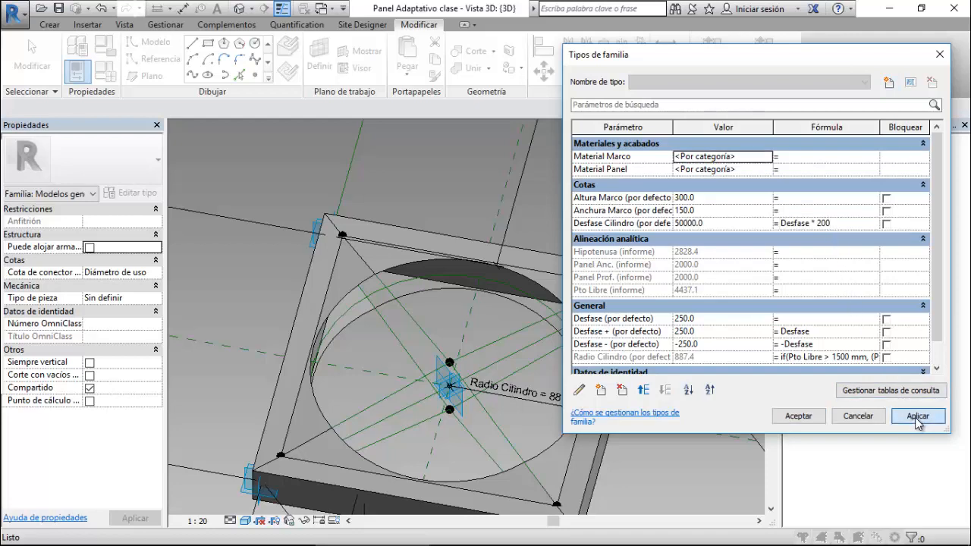
left_click(806, 417)
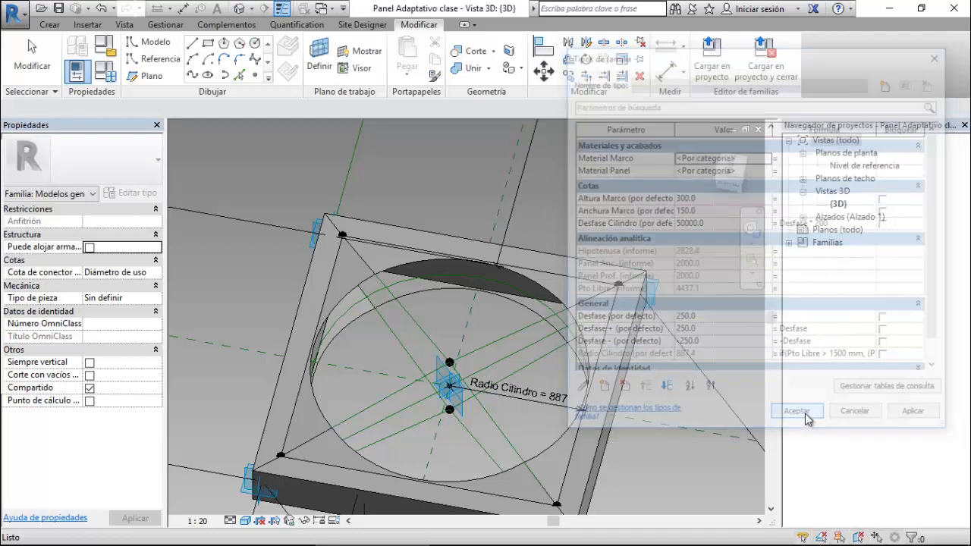
- Reload the panel family with the deeper cylinder offset into Muros Complejos.rfa, overwriting the existing version and its parameter values
left_click(717, 68)
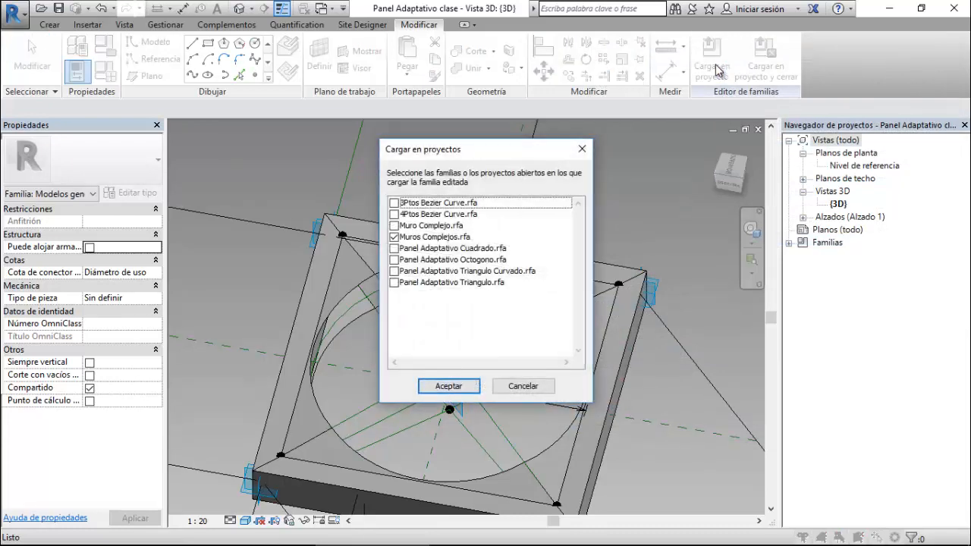
left_click(449, 387)
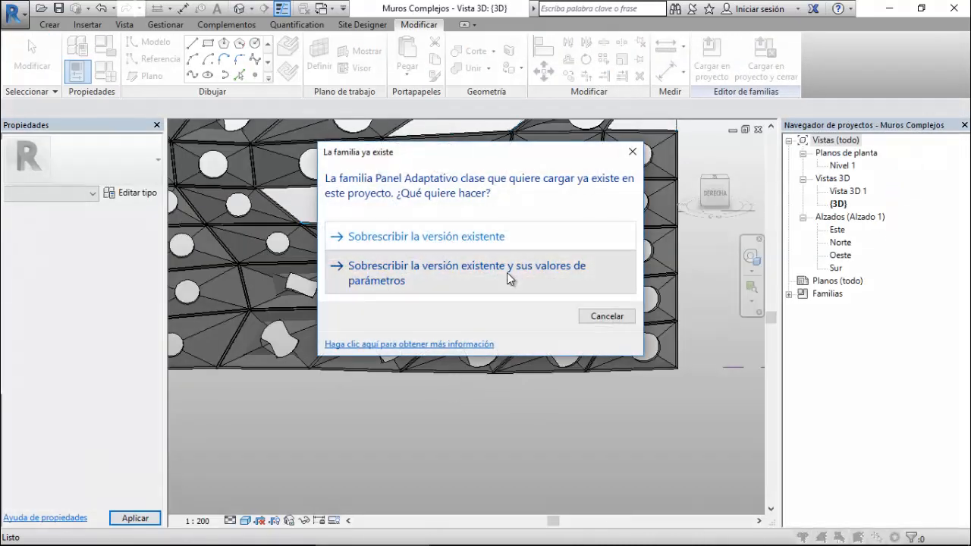
left_click(507, 273)
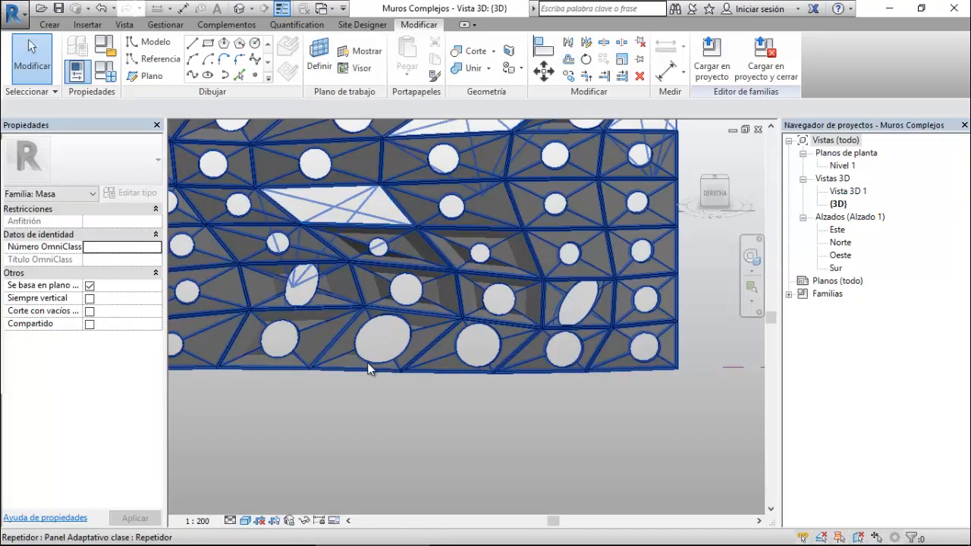
- Examine the updated openings on both panelled walls and locate the reference point beside the curved wall in the Nivel 1 plan
scroll(508, 396, "down", 3)
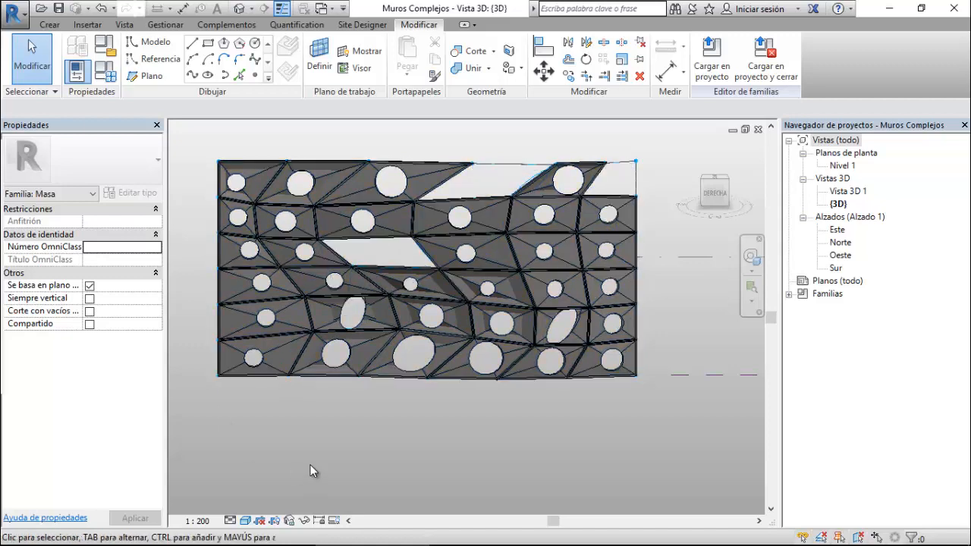
scroll(284, 342, "down", 4)
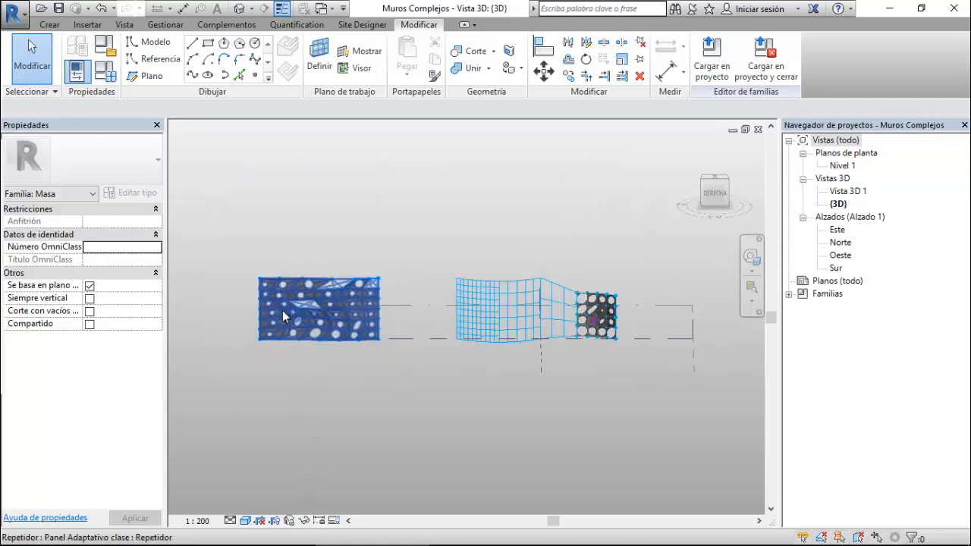
scroll(683, 334, "up", 3)
scroll(683, 338, "up", 4)
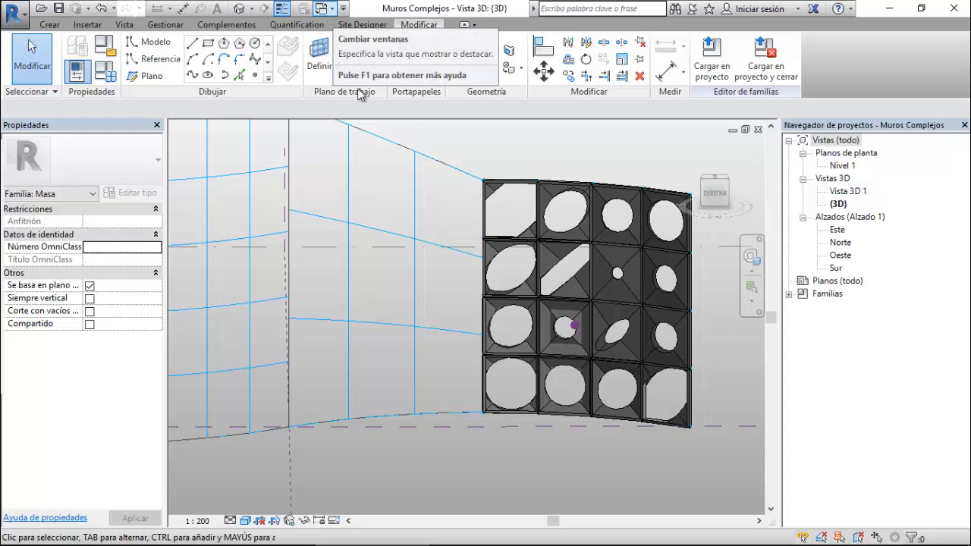
scroll(612, 238, "down", 1)
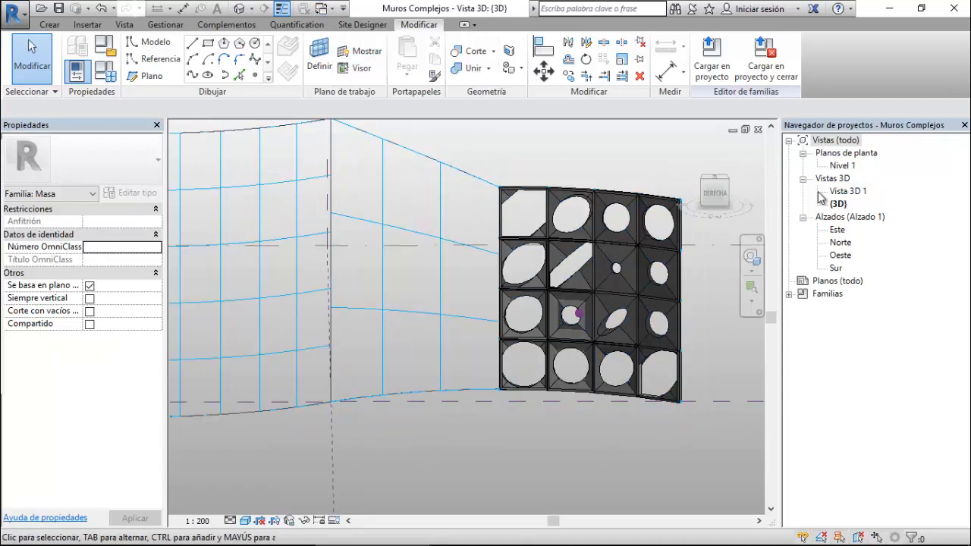
double_click(843, 167)
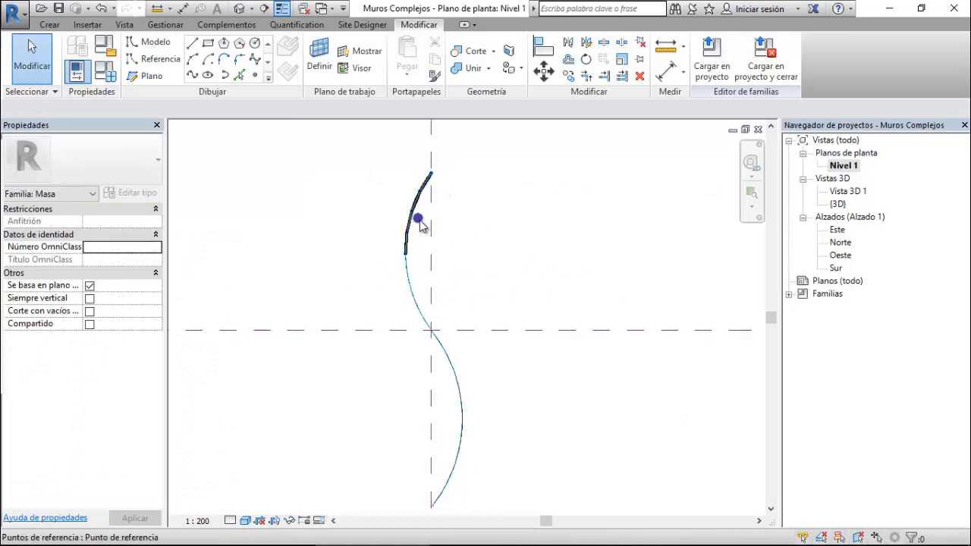
- Return to the {3D} view and raise the top edge of the smaller panelled wall segment
double_click(839, 205)
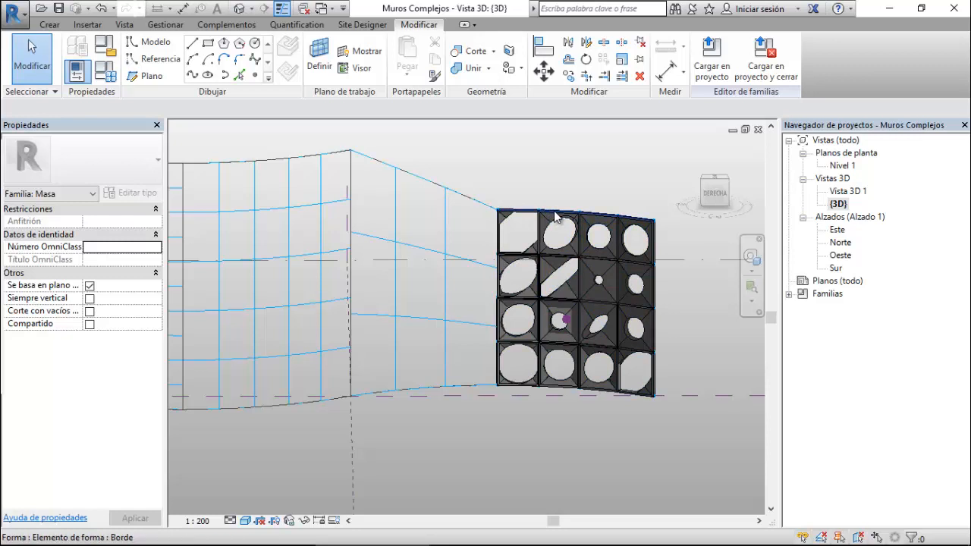
left_click(556, 217)
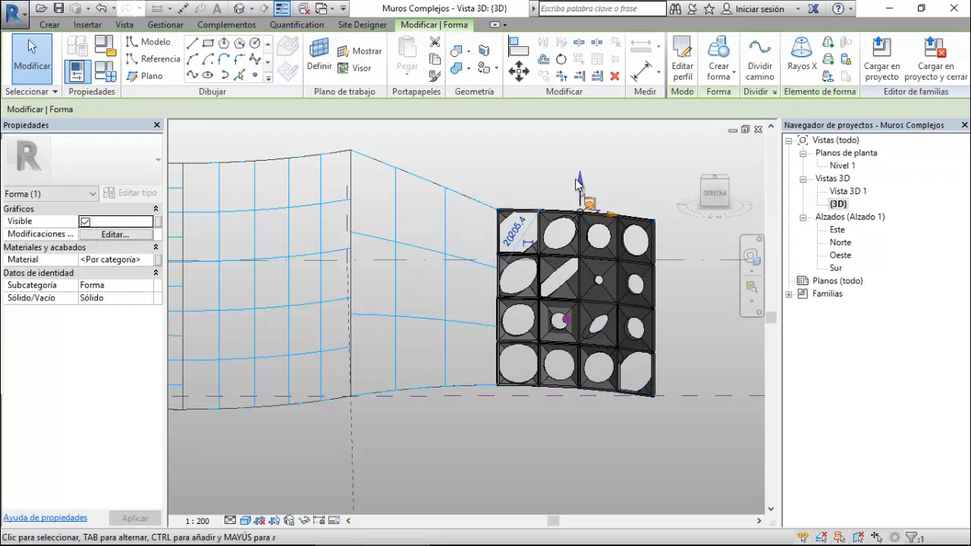
left_click_drag(580, 182, 581, 155)
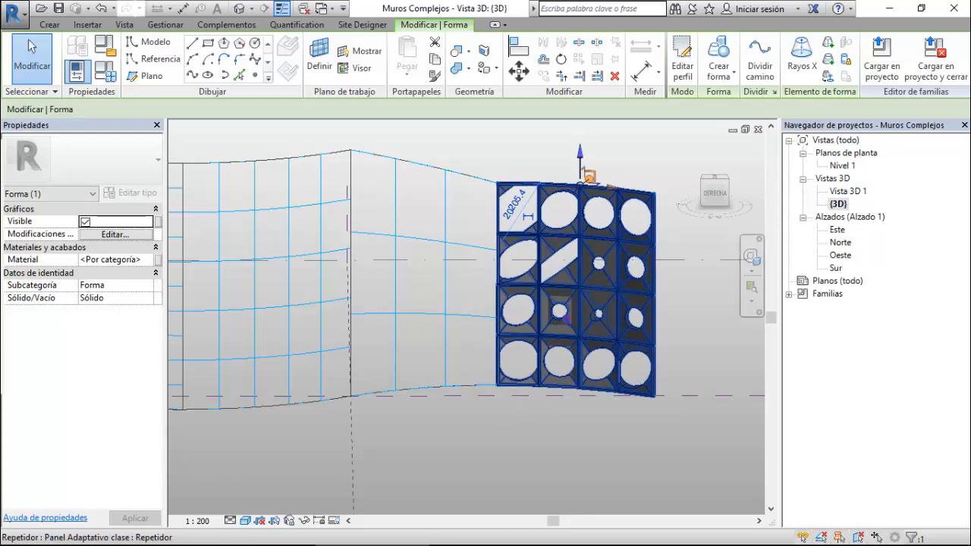
- Select one repeated panel on the smaller wall and assign the Panel Adaptativo material to its Material Panel type parameter
scroll(538, 427, "down", 1)
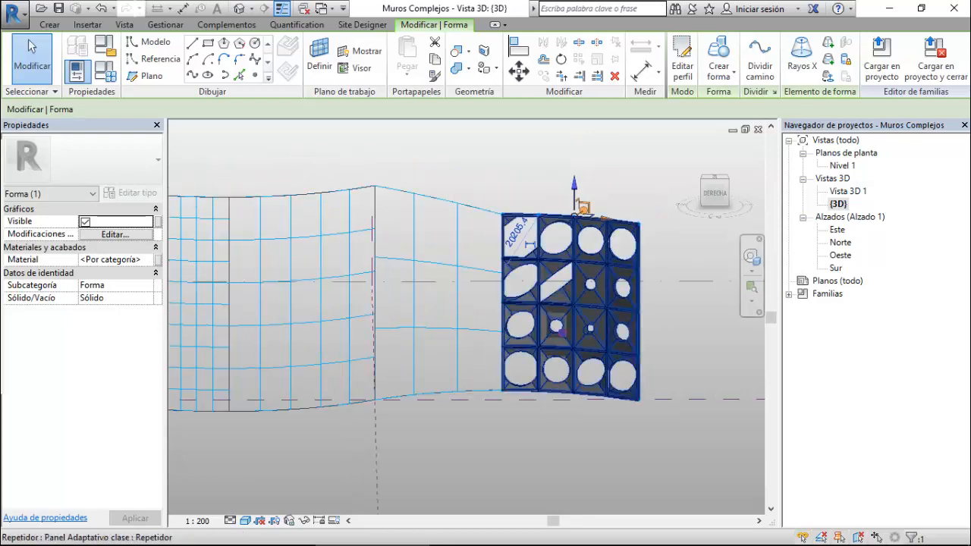
key("Tab")
key("Tab")
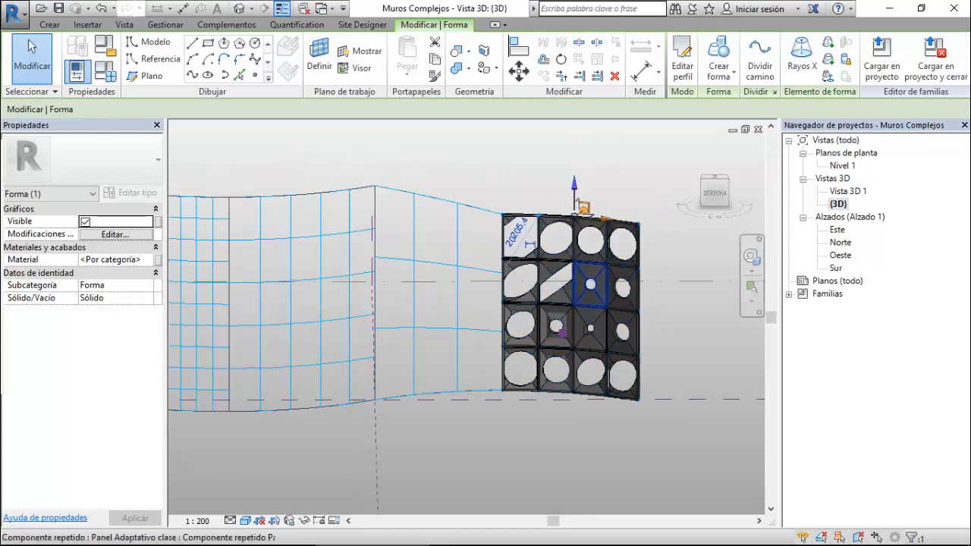
left_click(595, 286)
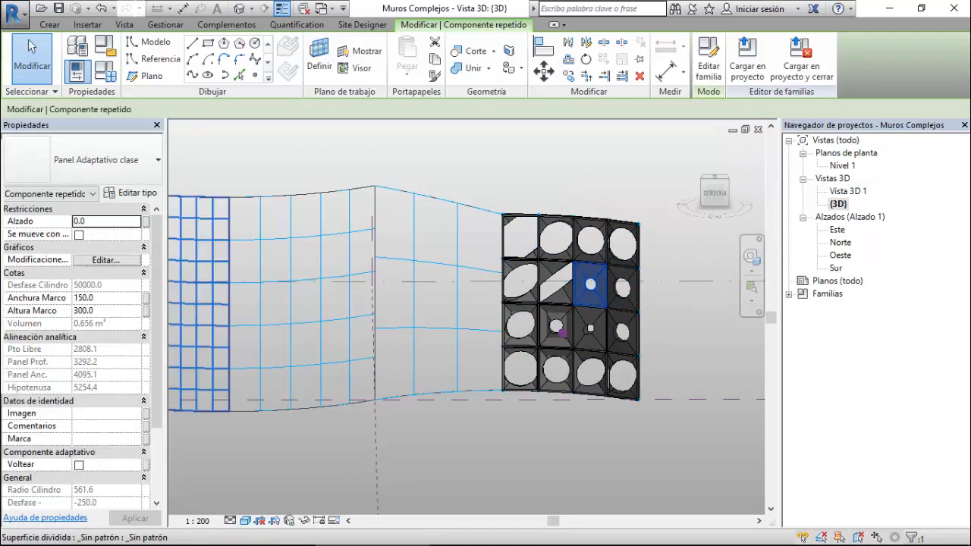
left_click(131, 193)
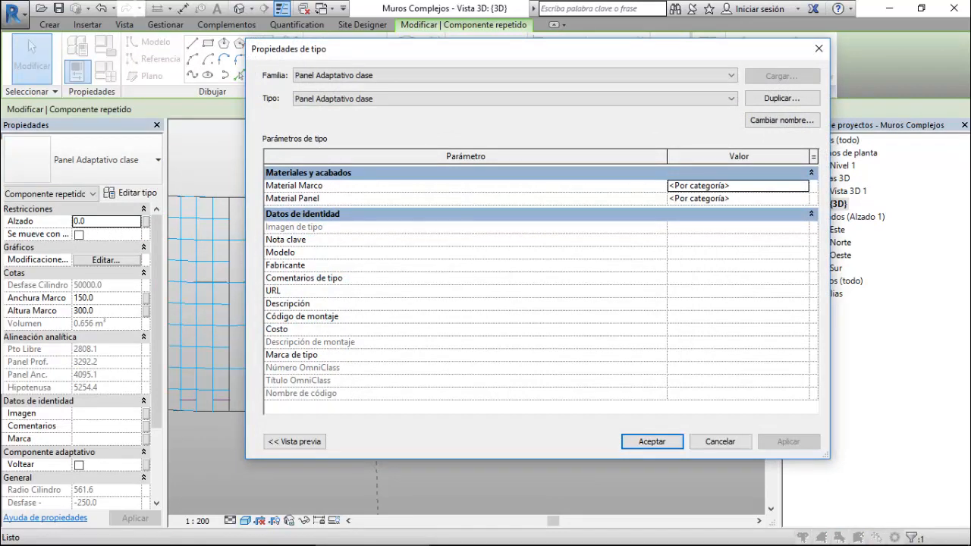
left_click(738, 198)
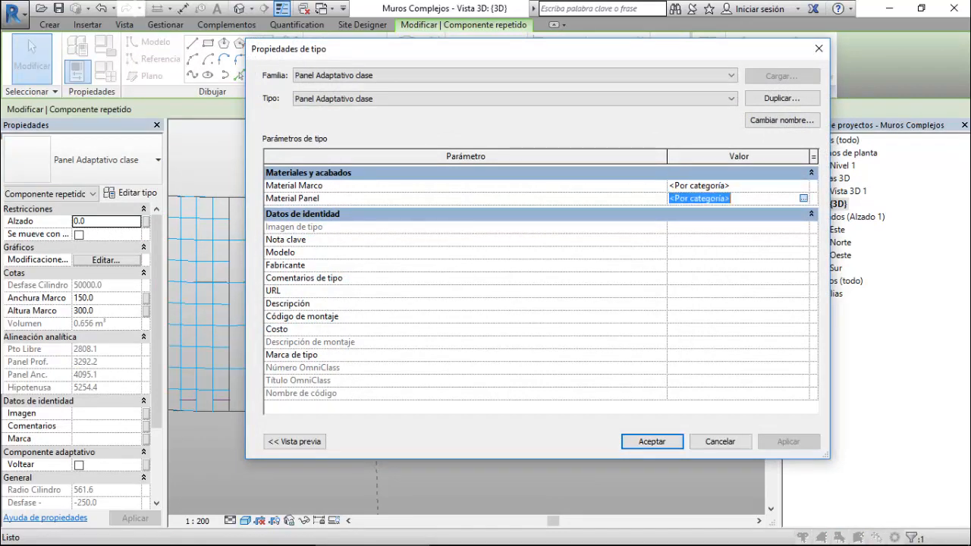
left_click(803, 198)
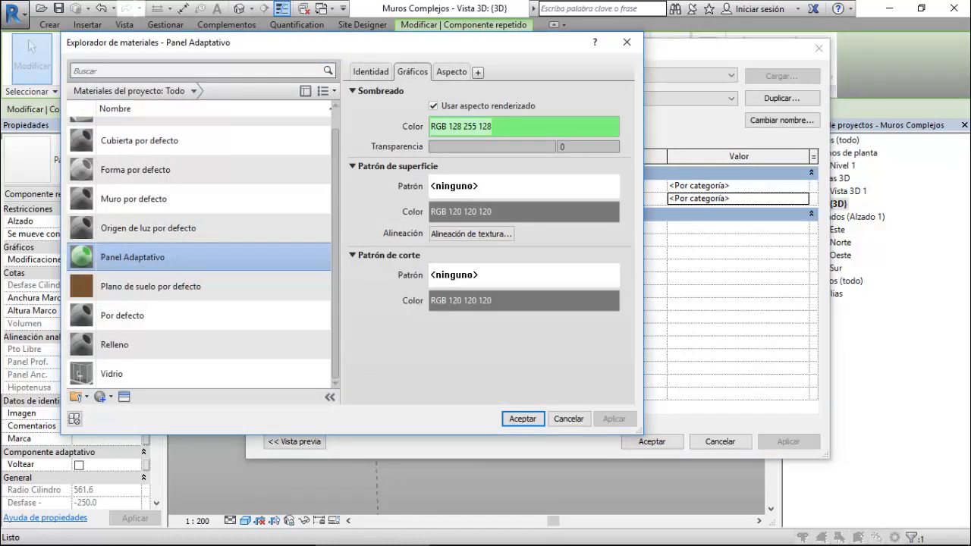
key("Return")
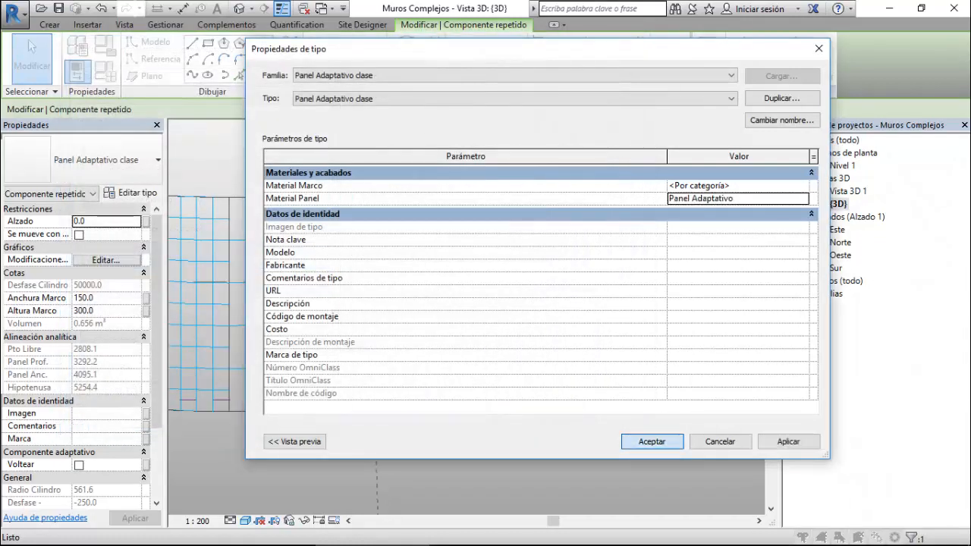
- Confirm the panel's type properties, deselect it, and examine the panel openings on the larger panelled wall
left_click(652, 441)
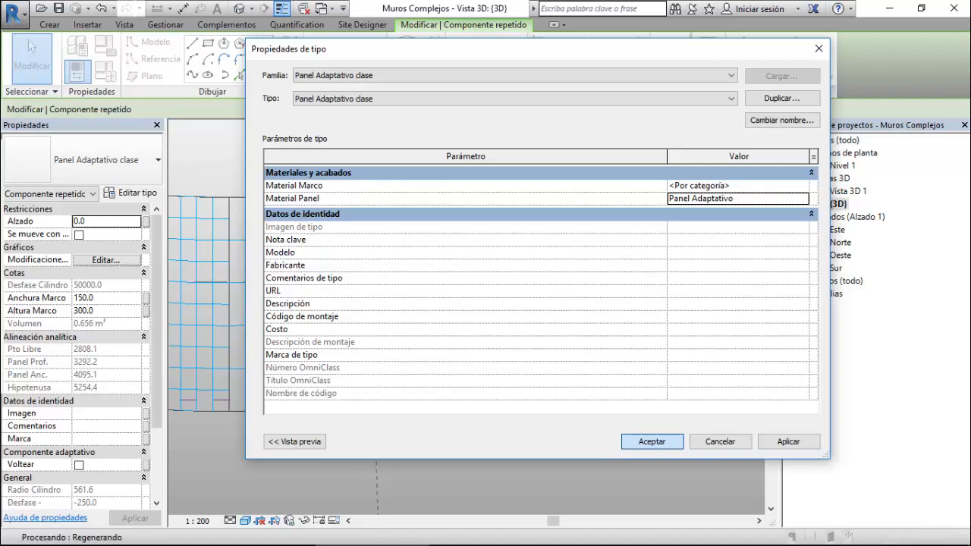
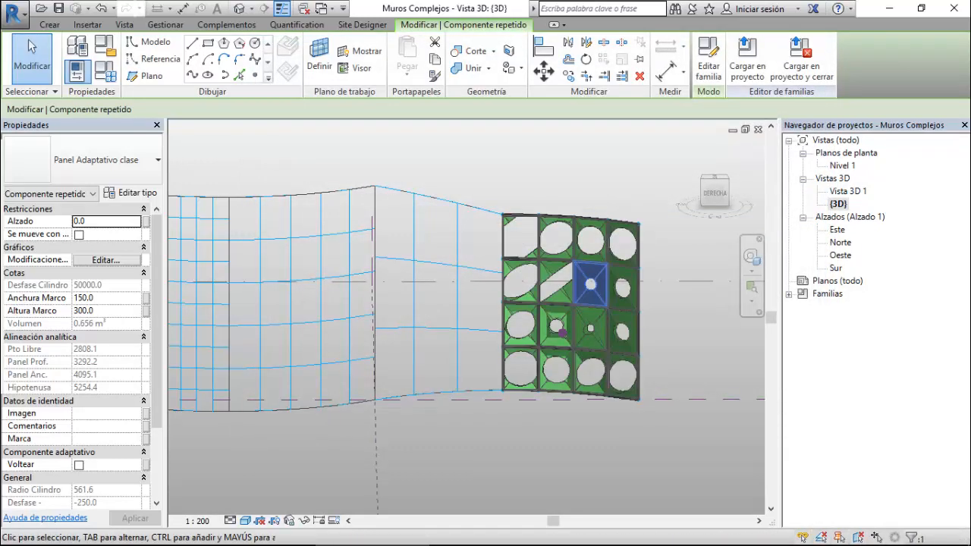
key("Escape")
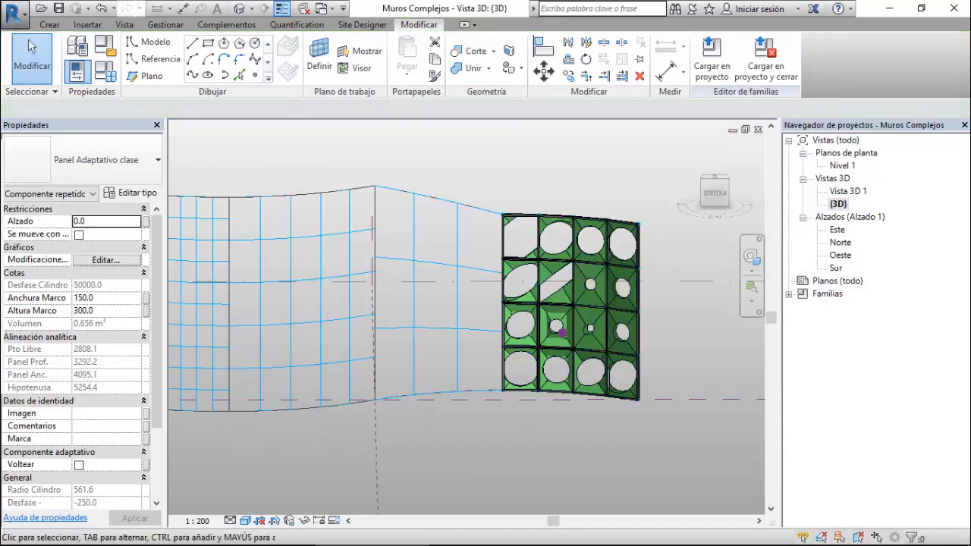
scroll(640, 266, "down", 2)
scroll(639, 266, "down", 3)
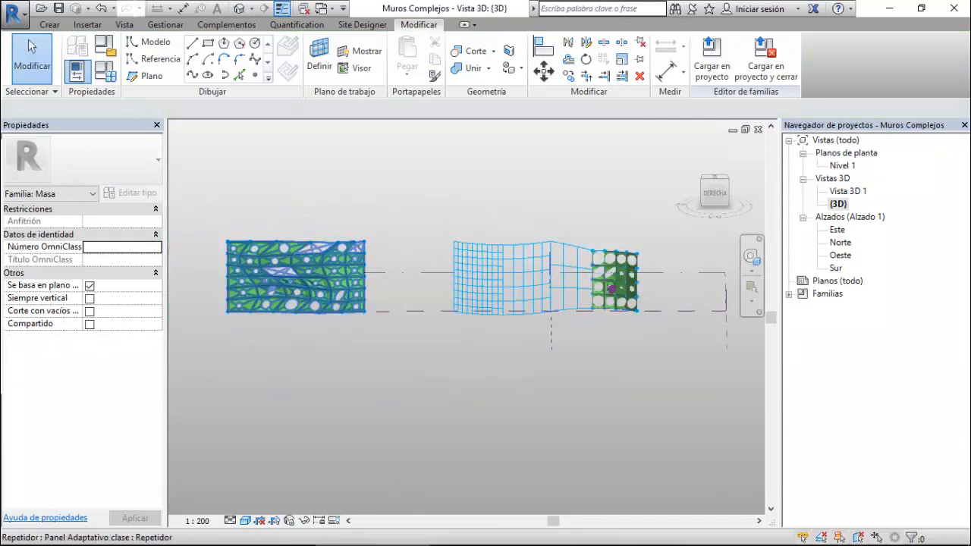
scroll(236, 252, "up", 4)
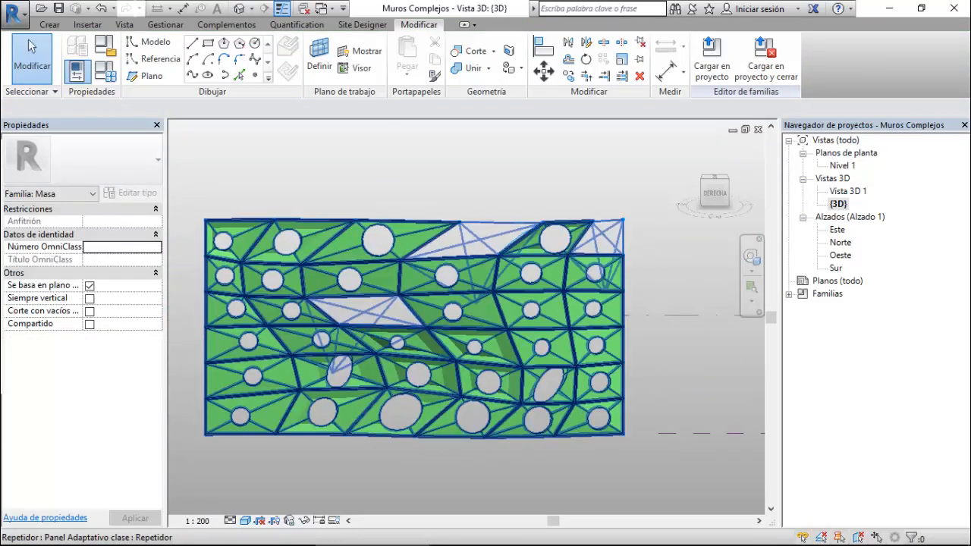
scroll(530, 336, "down", 1)
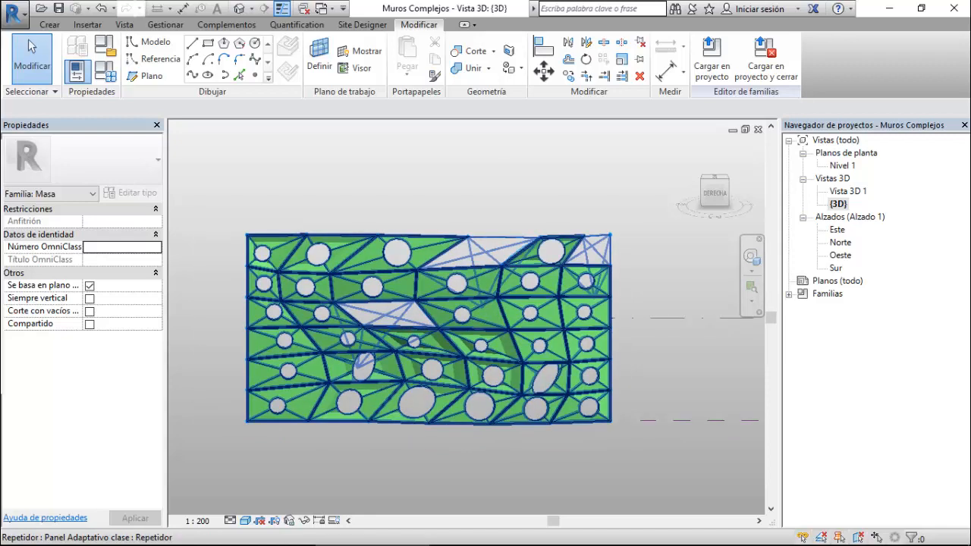
scroll(306, 307, "down", 2)
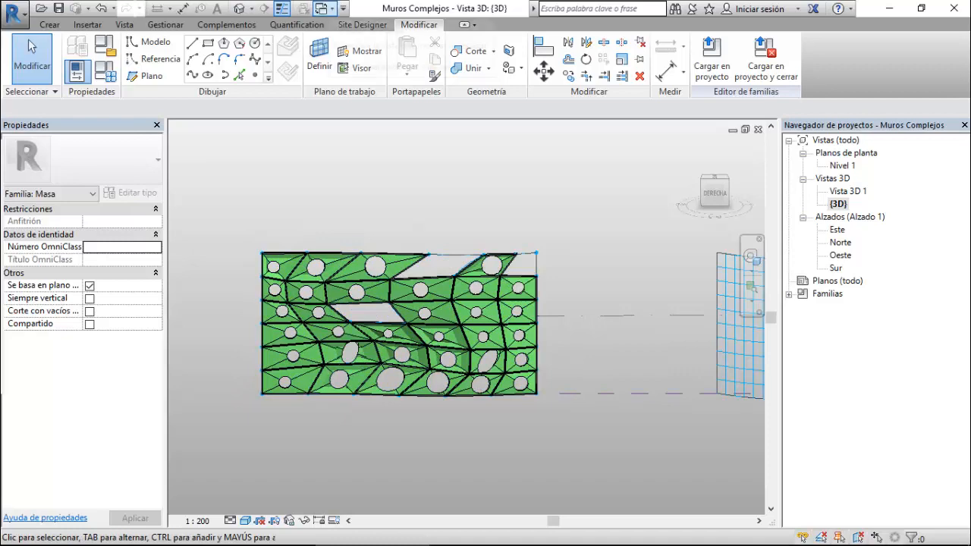
- Switch to the Panel Adaptativo clase family and review the full Radio Cilindro formula in its family types
left_click(322, 8)
left_click(419, 163)
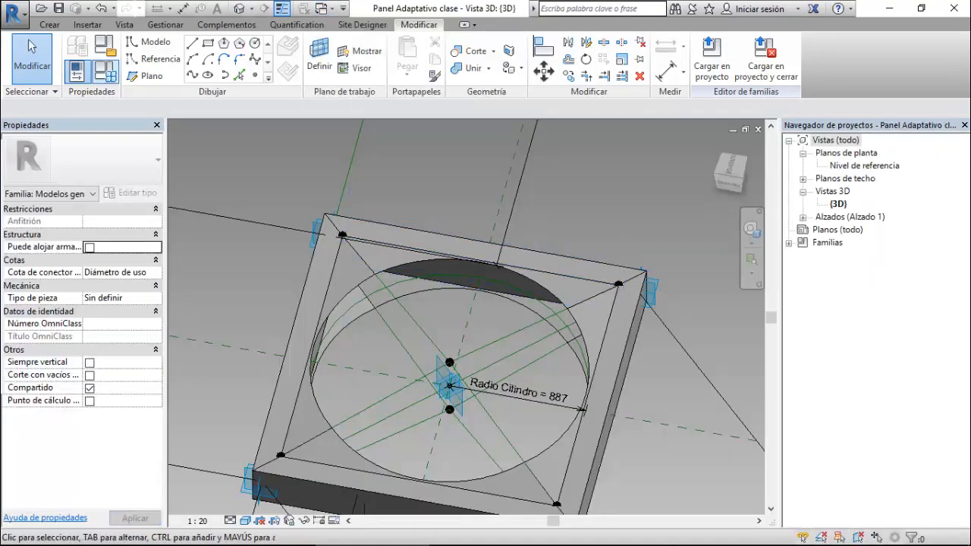
left_click(105, 72)
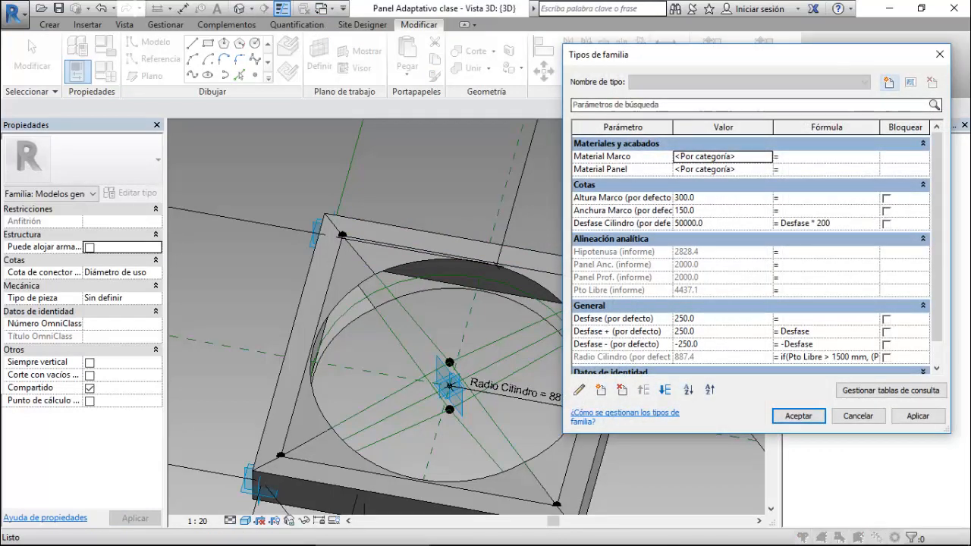
left_click_drag(706, 54, 569, 39)
left_click(651, 342)
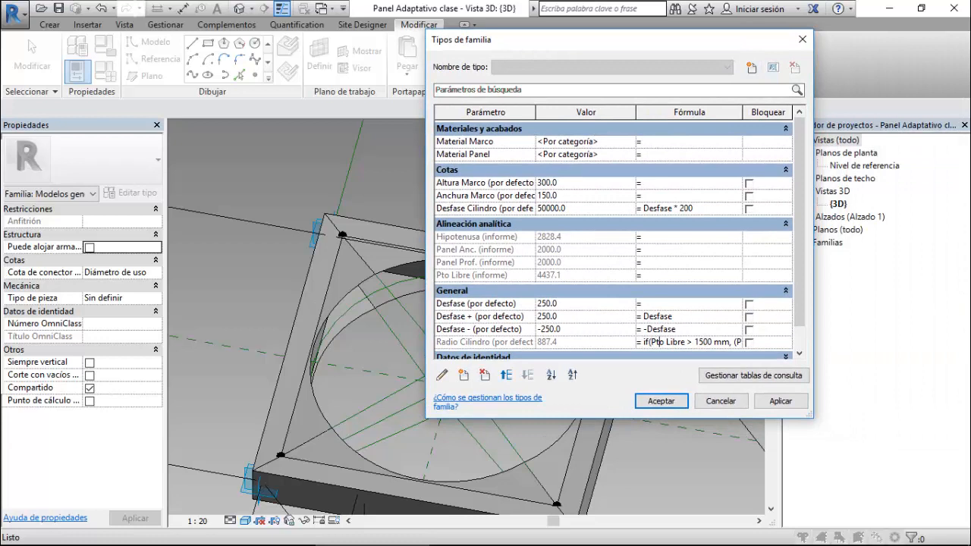
key("Right")
key("Right")
key("Right")
key("Right")
key("Right")
key("Right")
key("Right")
key("Right")
key("Right")
key("Right")
key("Right")
key("Right")
key("Right")
key("Right")
key("Right")
key("Right")
key("Right")
key("Right")
key("Right")
key("Right")
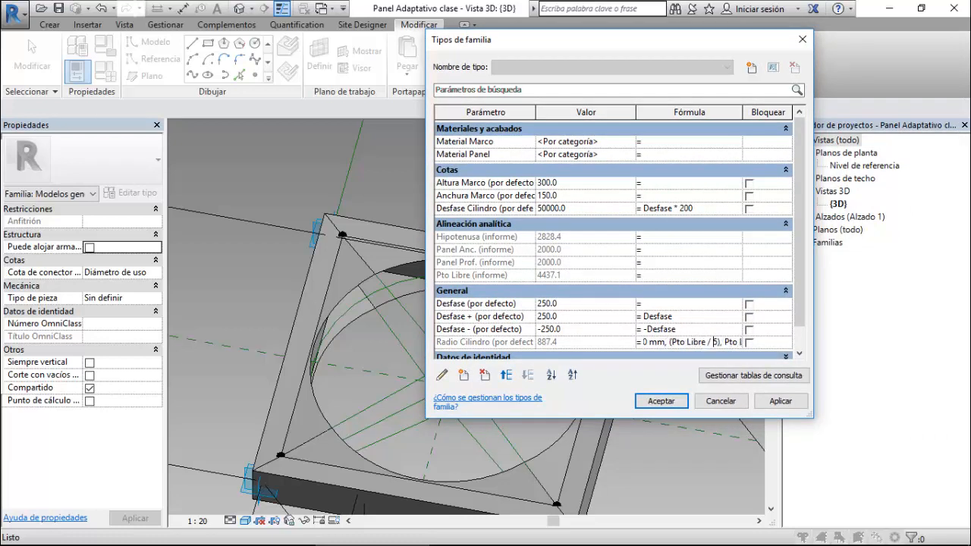
key("Right")
key("Right")
key("Right")
key("Right")
key("Right")
key("Right")
key("Right")
key("Right")
key("Left")
key("Left")
key("Left")
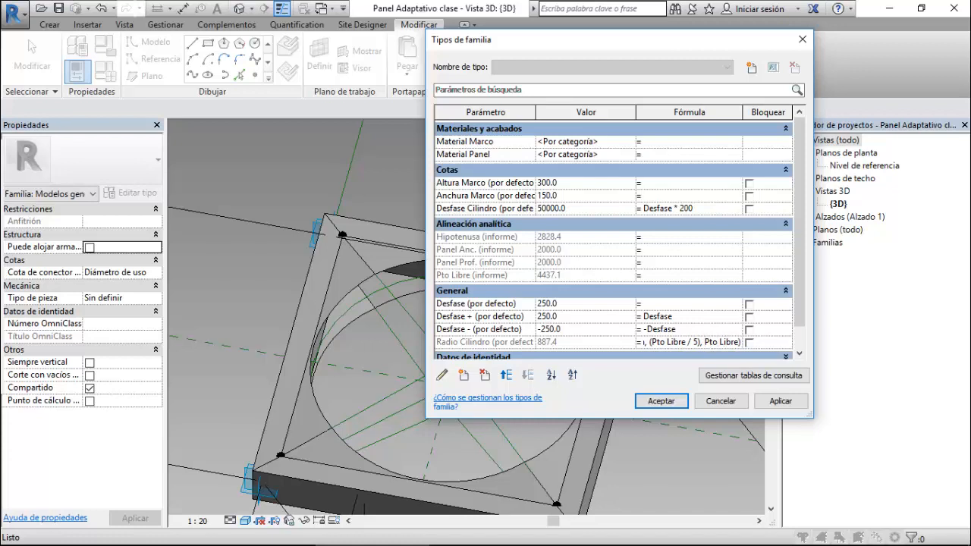
type("if(")
key("BackSpace")
key("BackSpace")
left_click(689, 305)
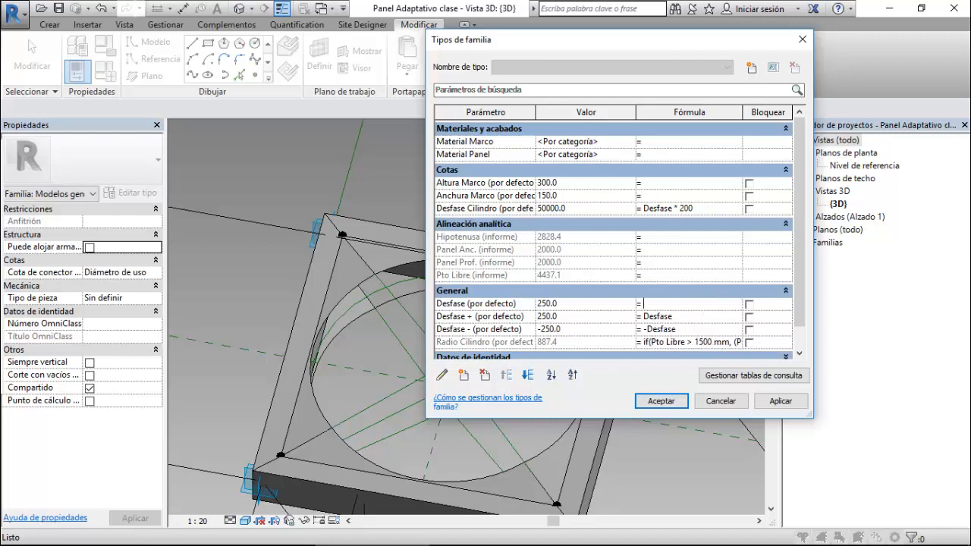
left_click(661, 401)
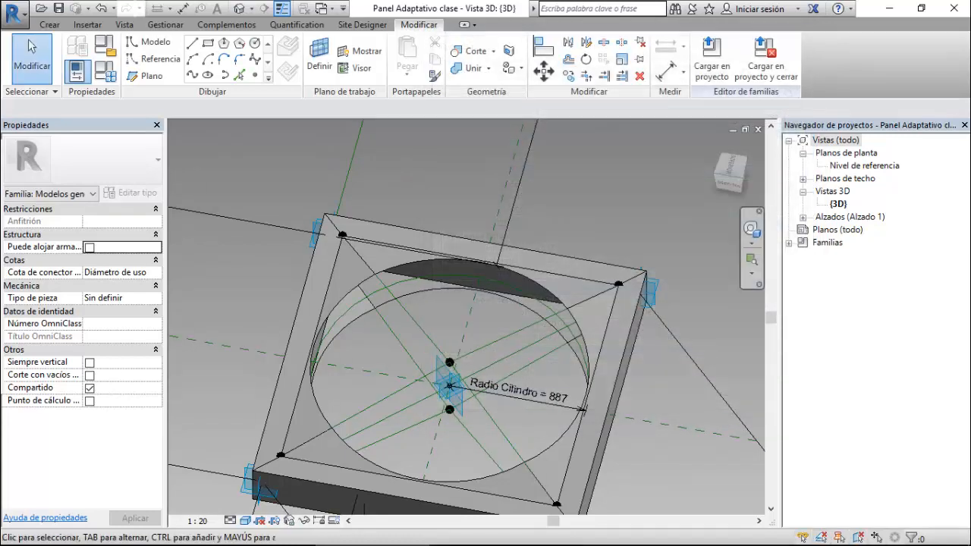
- Close the Panel Adaptativo clase and Muros Complejos families without saving, and examine the triangular panels in Muro Complejo
scroll(425, 234, "down", 4)
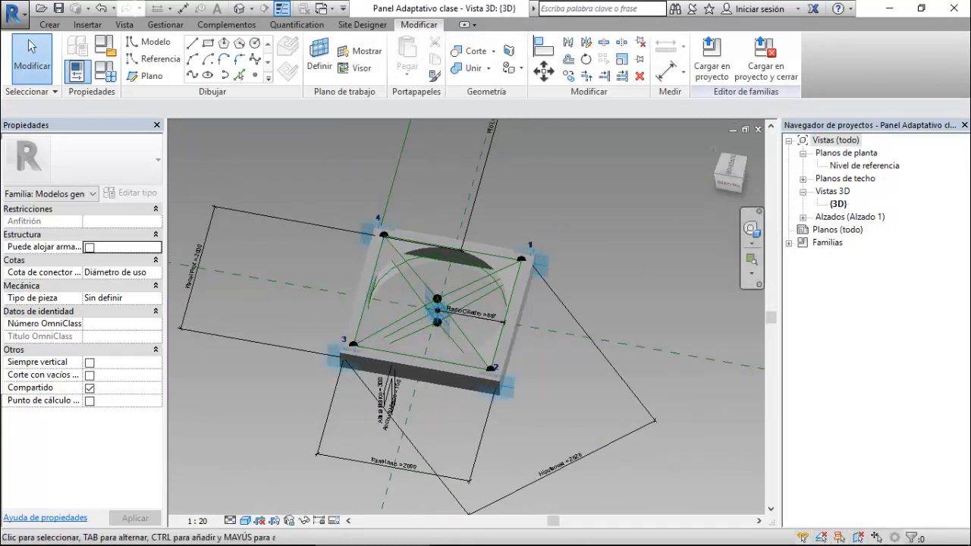
left_click(758, 129)
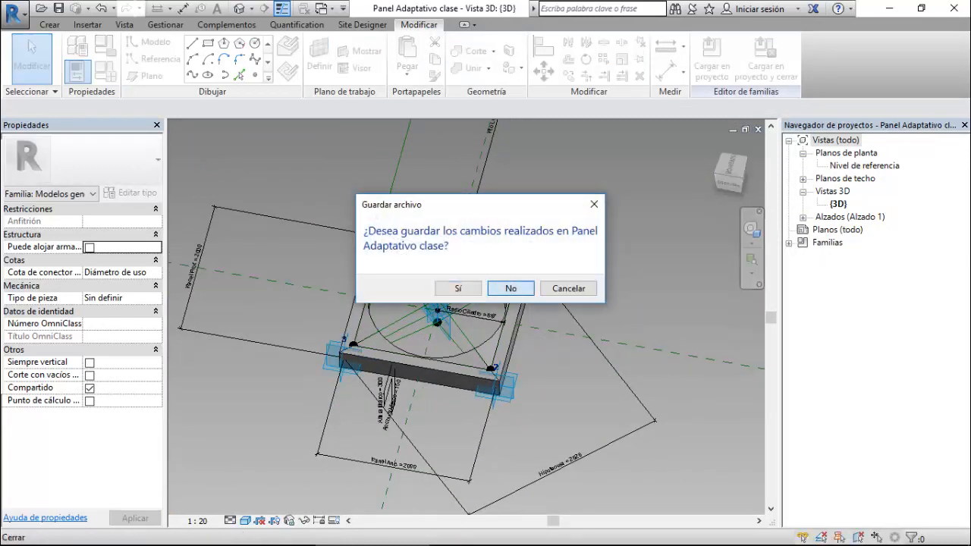
left_click(511, 289)
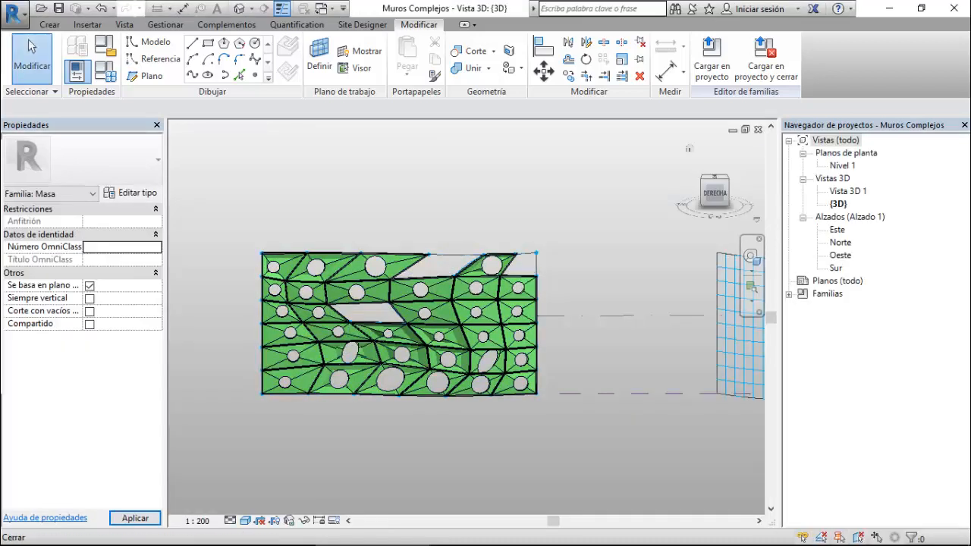
left_click(758, 129)
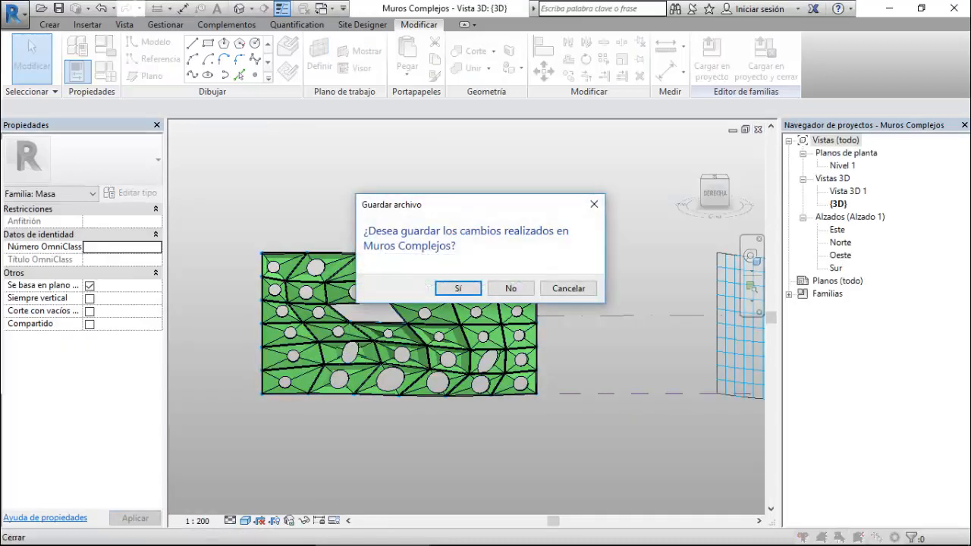
left_click(510, 287)
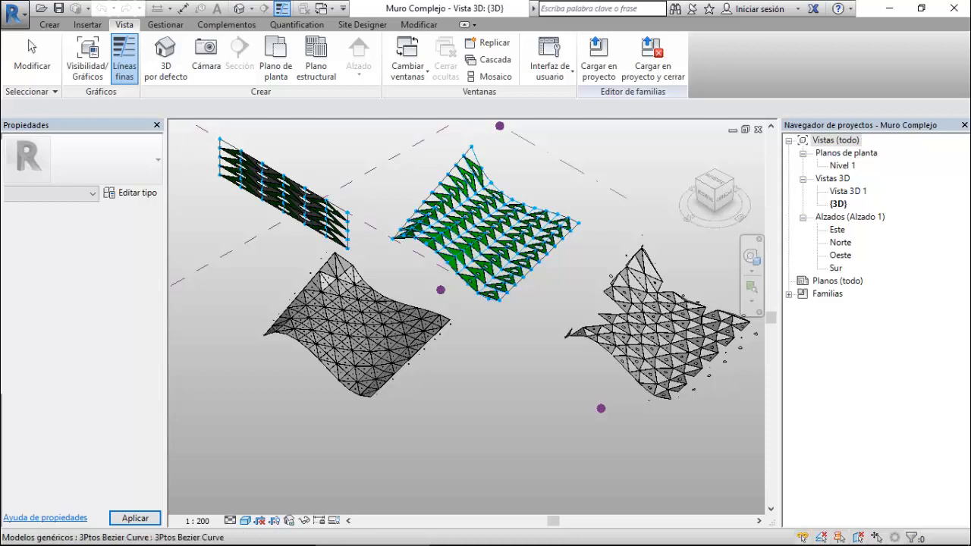
scroll(525, 263, "up", 4)
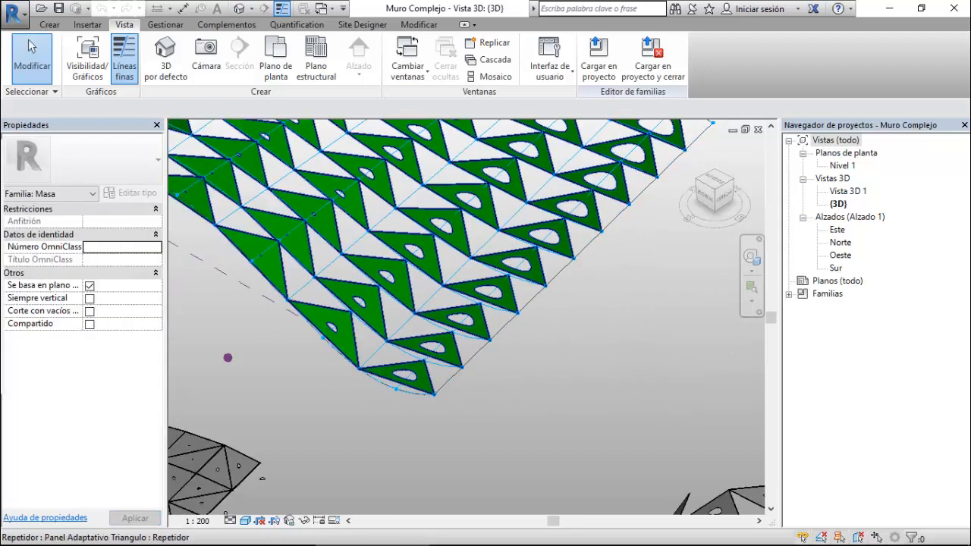
scroll(448, 289, "down", 5)
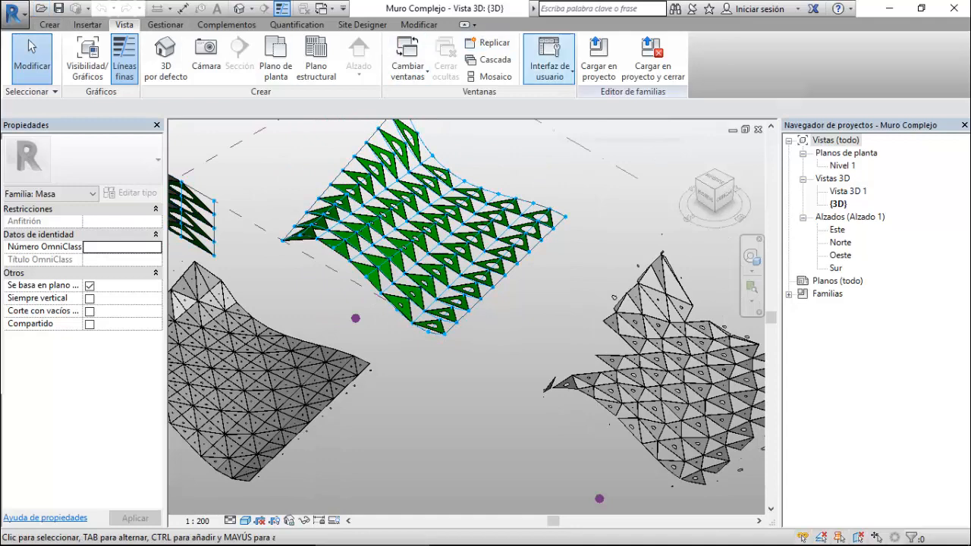
- Create a new family from the Modelo genérico métrico template, starting from the recent files page
left_click(549, 67)
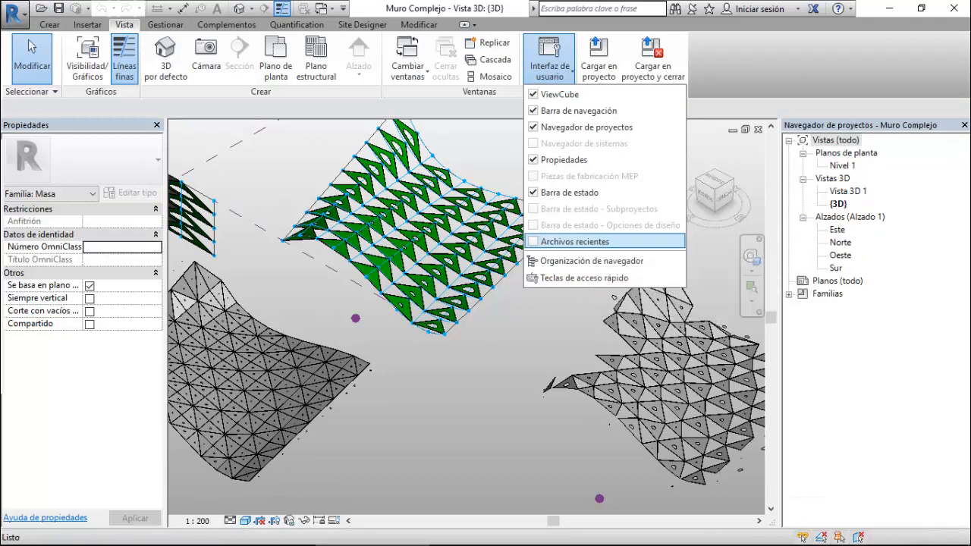
left_click(575, 241)
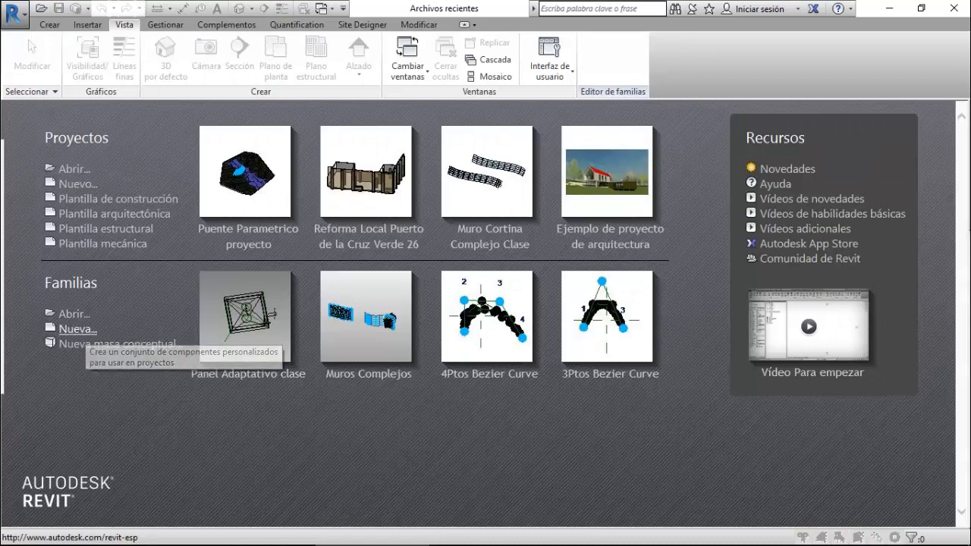
left_click(75, 330)
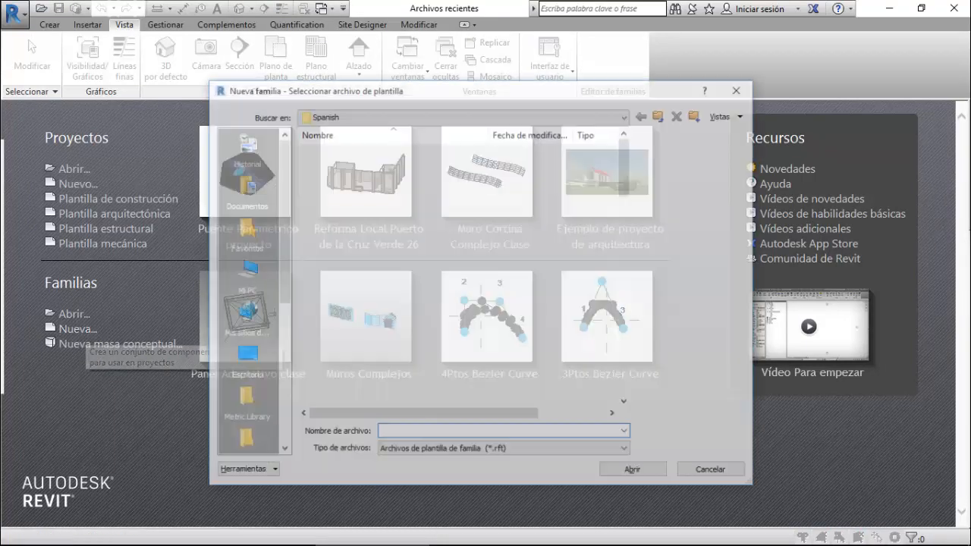
scroll(395, 298, "down", 10)
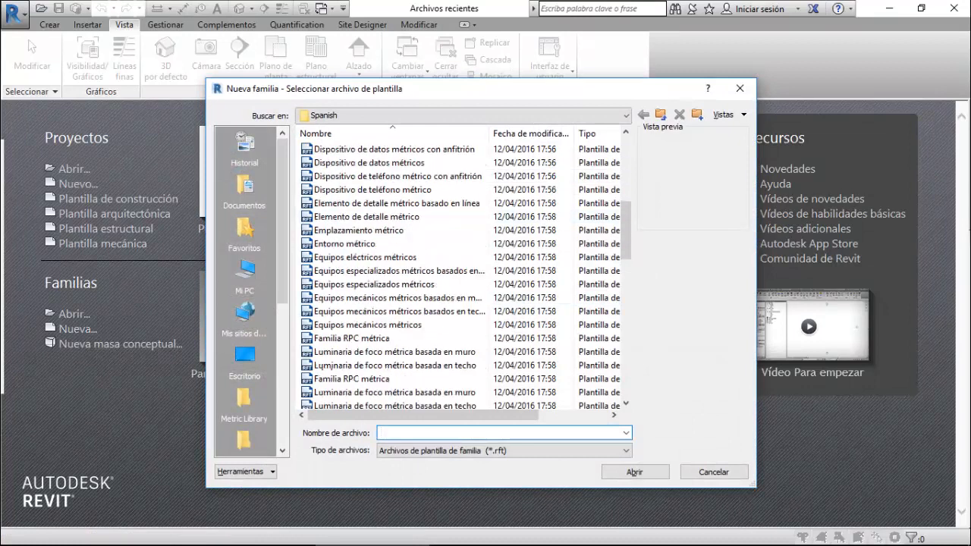
scroll(395, 297, "down", 3)
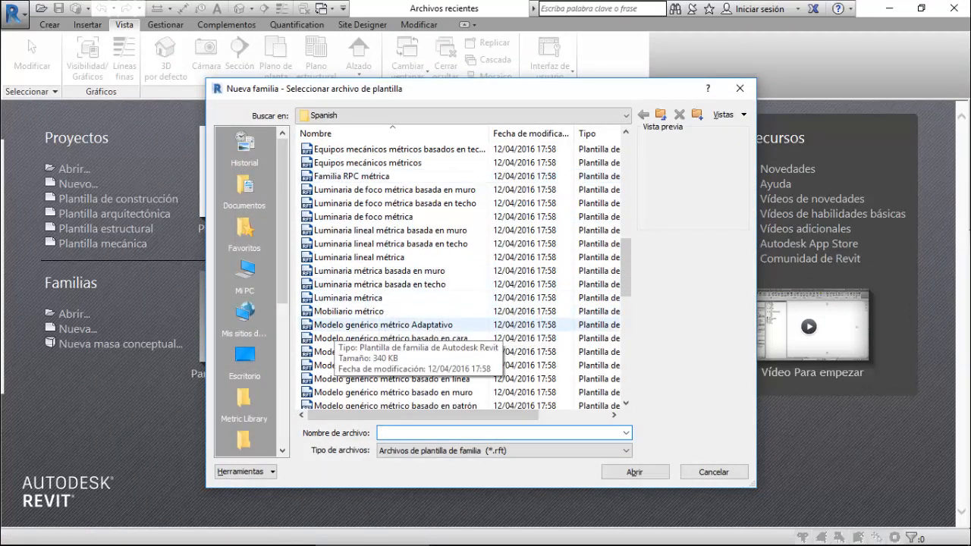
scroll(394, 326, "down", 1)
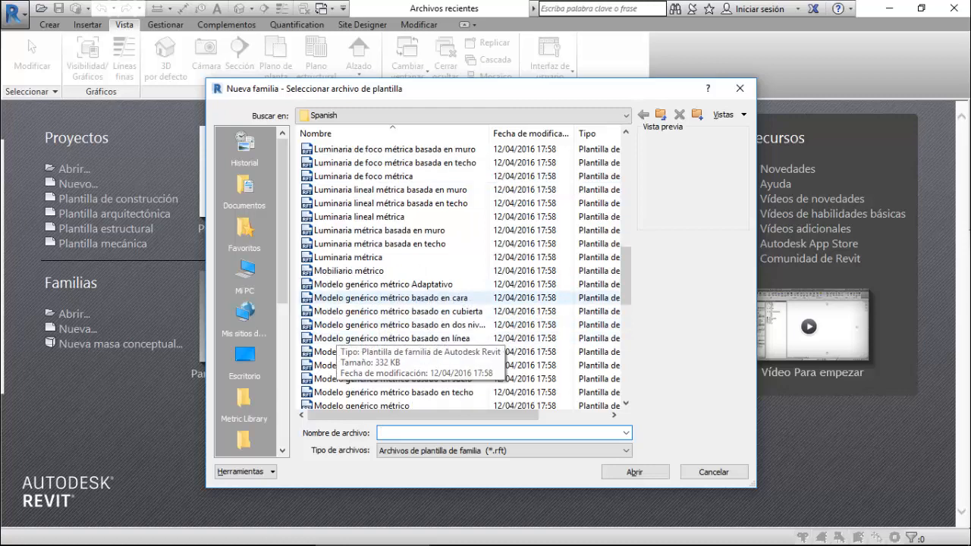
scroll(395, 334, "down", 1)
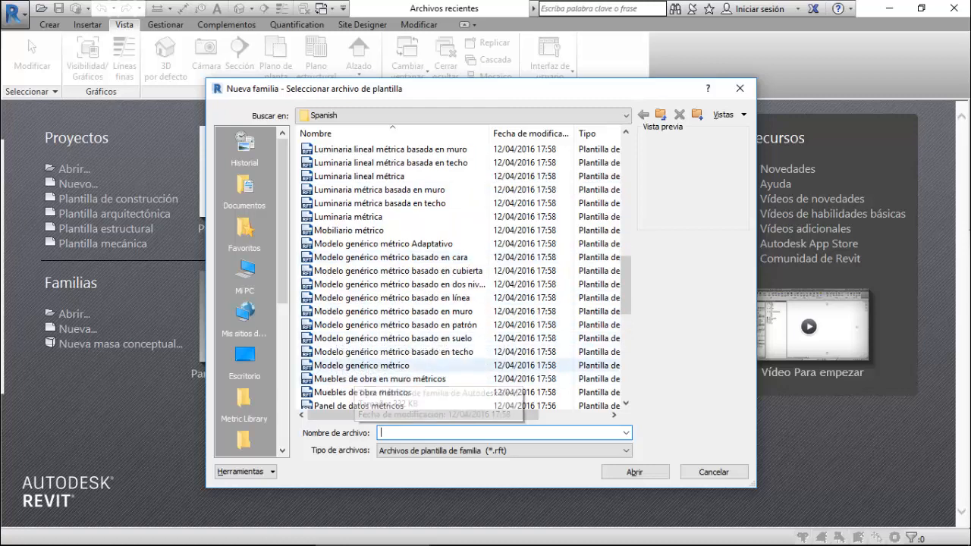
left_click(362, 365)
key("Return")
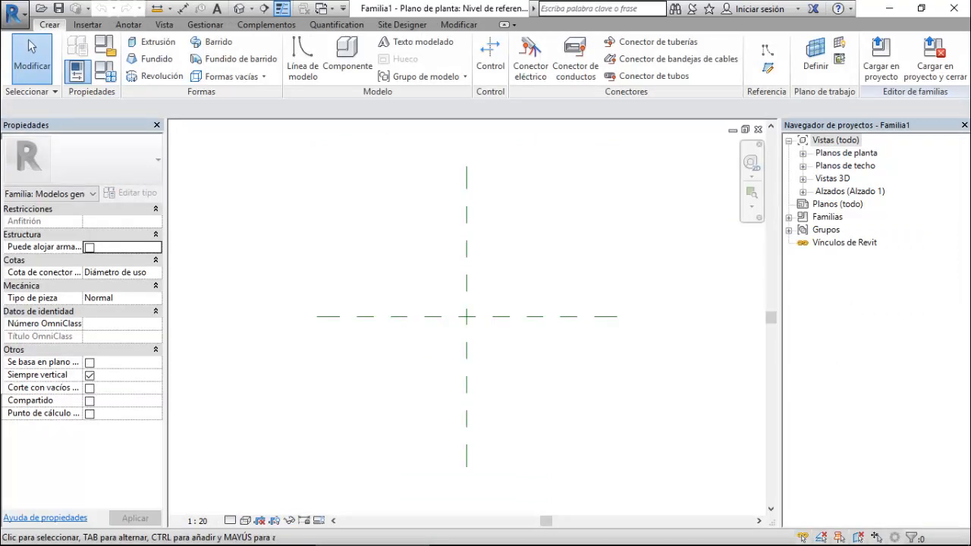
- Close the new generic model family and return to the Muro Complejo 3D view
right_click(763, 128)
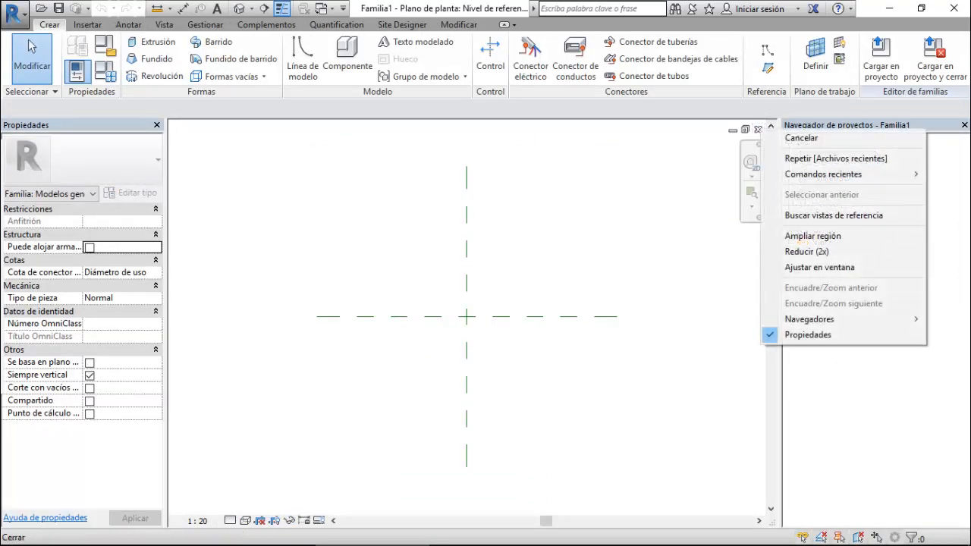
left_click(759, 129)
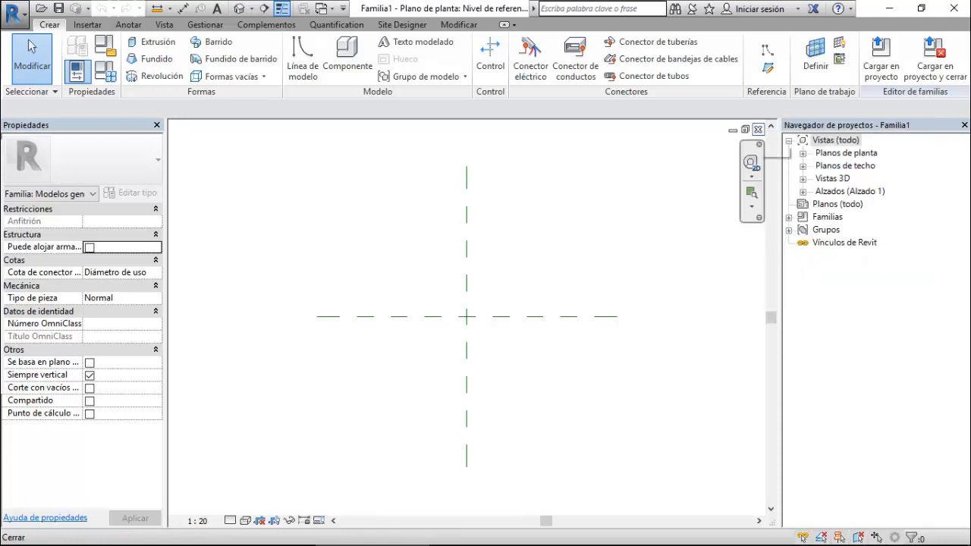
left_click(759, 129)
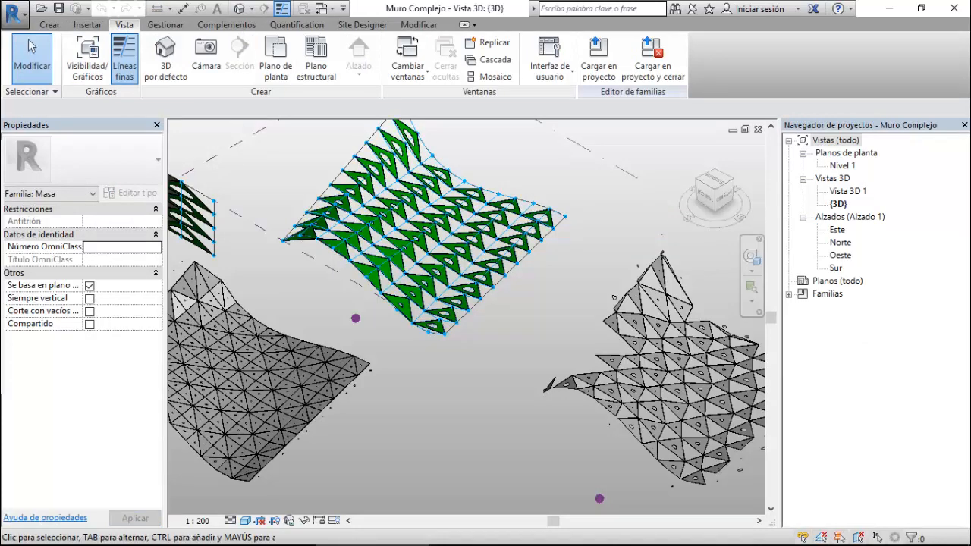
- Create a new family from the Modelo genérico métrico Adaptativo template, starting from the recent files page
left_click(549, 67)
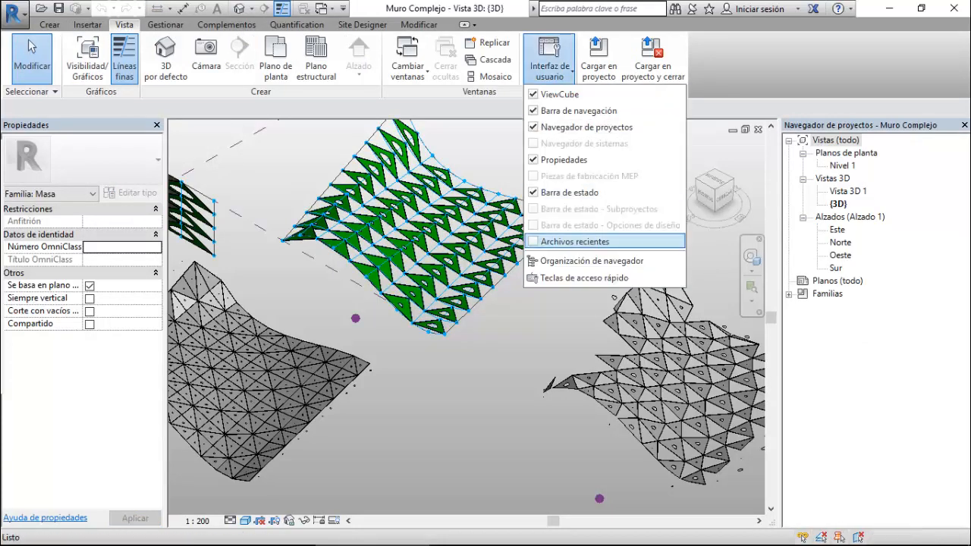
left_click(575, 241)
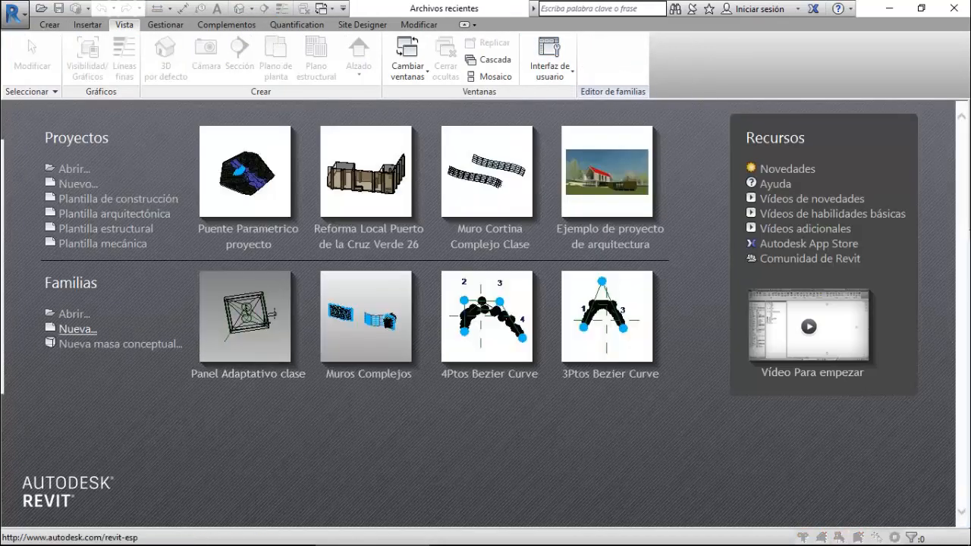
left_click(77, 328)
scroll(425, 303, "down", 10)
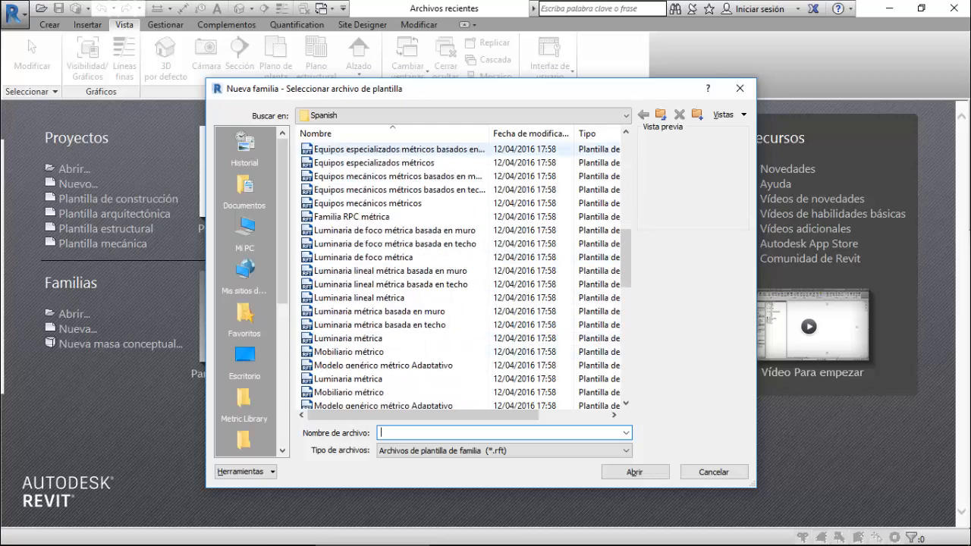
left_click(383, 365)
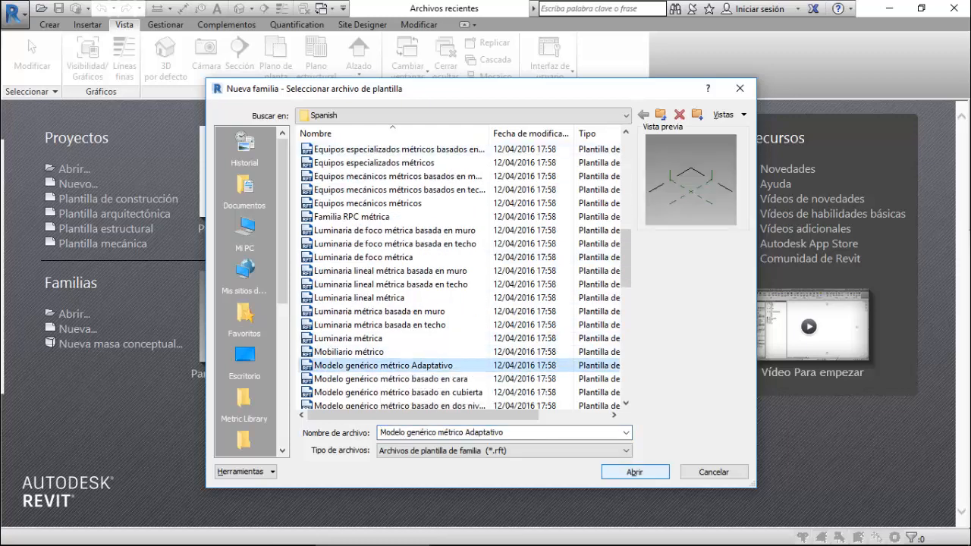
key("Return")
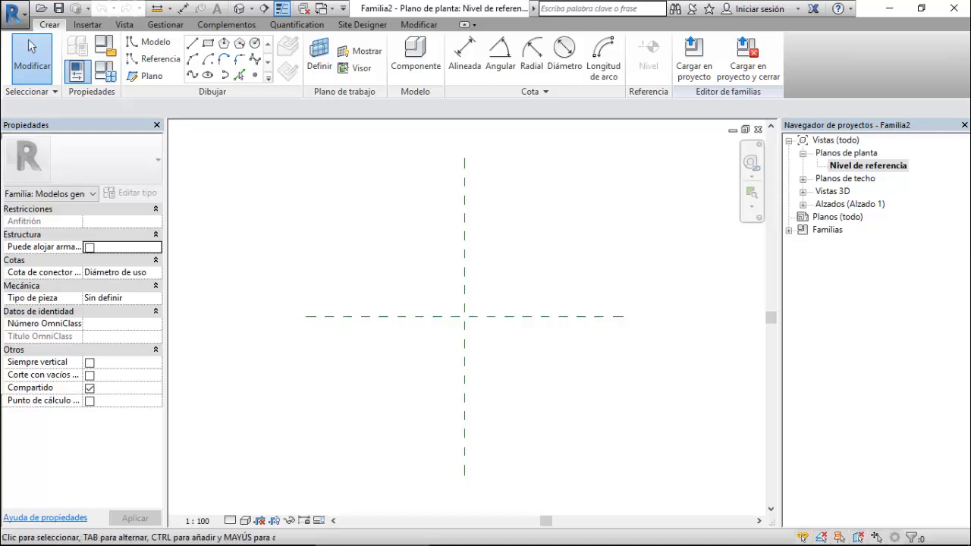
- Place four reference points in an arch around the centre planes in the Nivel de referencia plan, two above and two below the horizontal plane
left_click(255, 74)
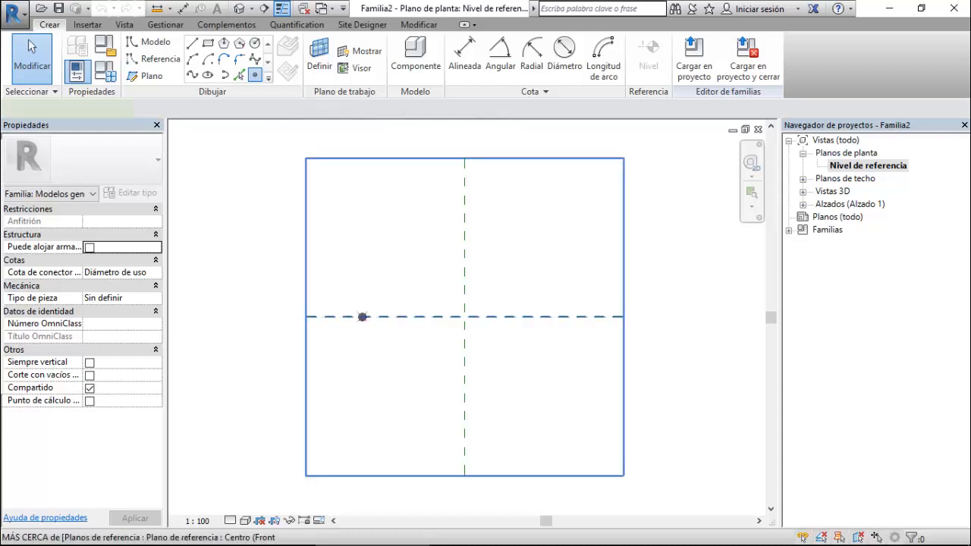
left_click(359, 346)
left_click(429, 282)
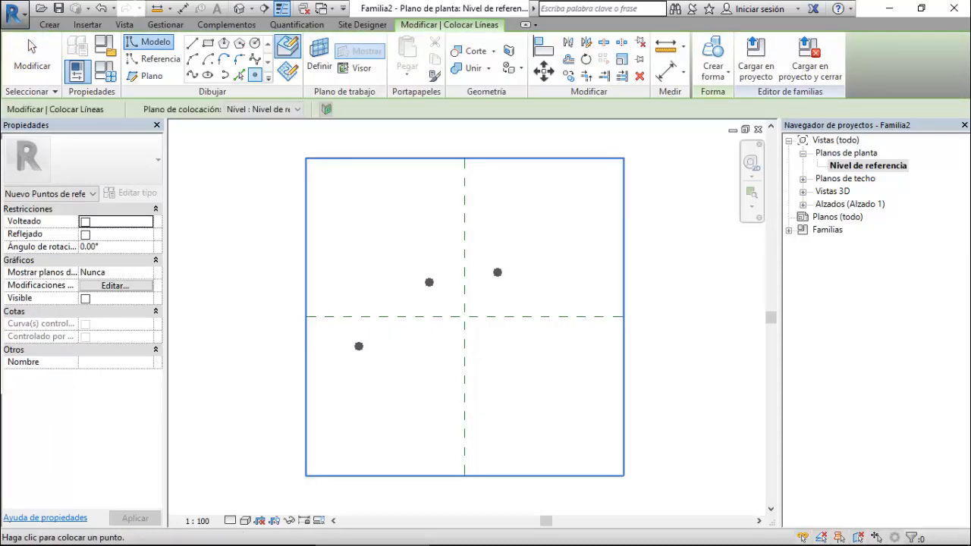
left_click(497, 273)
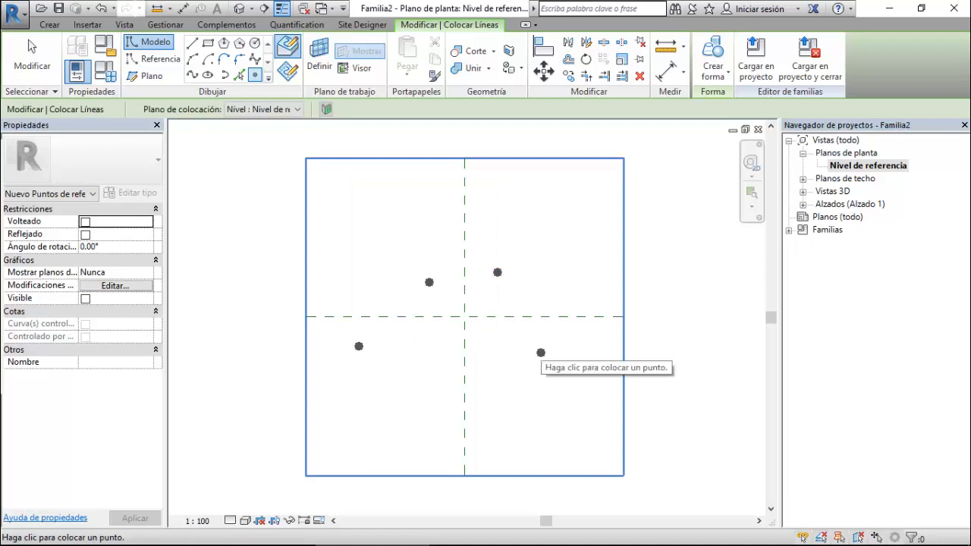
left_click(552, 352)
key("Escape")
key("Escape")
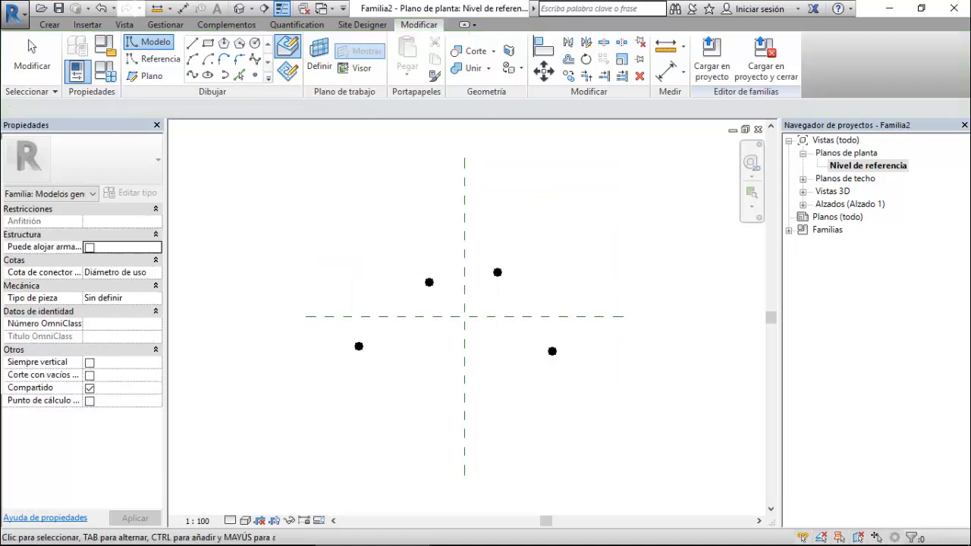
- Draw a spline through the four reference points
left_click_drag(330, 210, 585, 393)
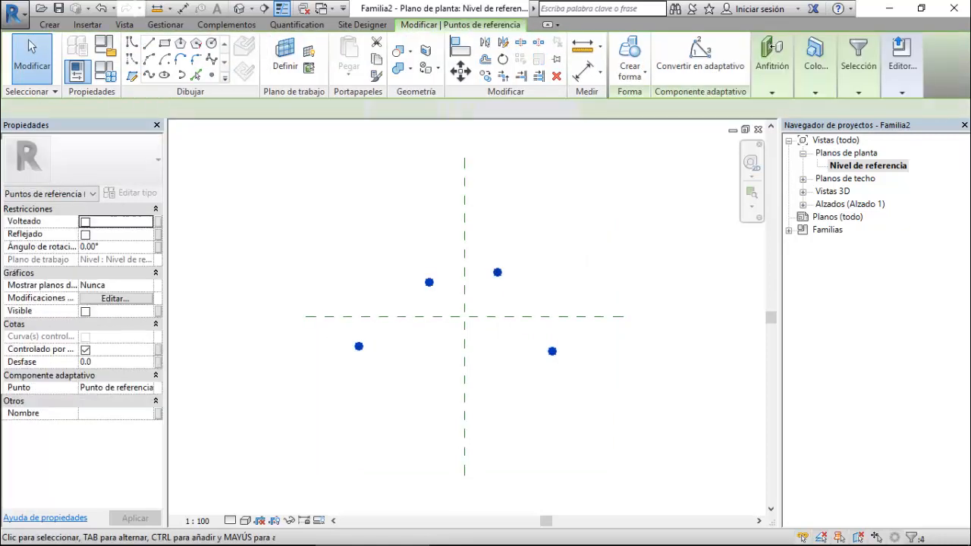
left_click(149, 75)
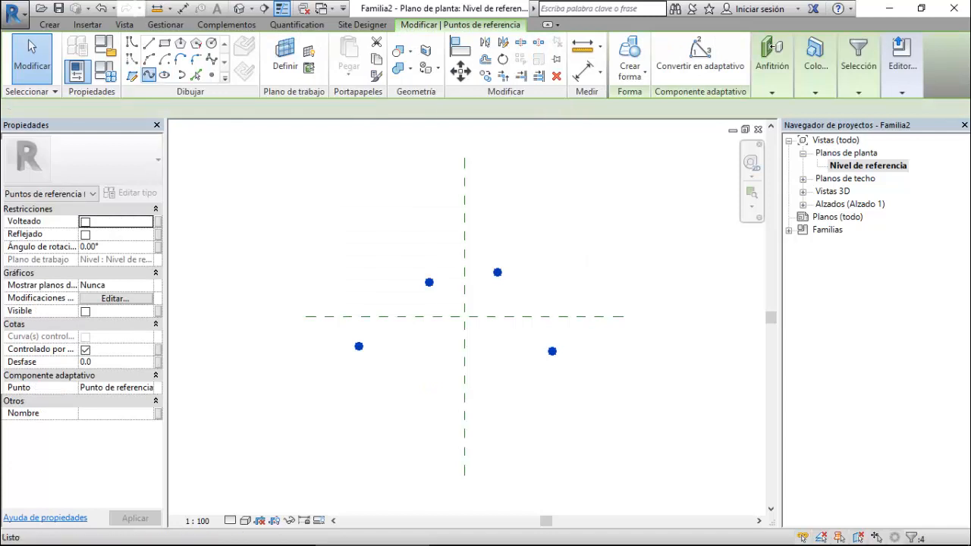
scroll(421, 316, "up", 3)
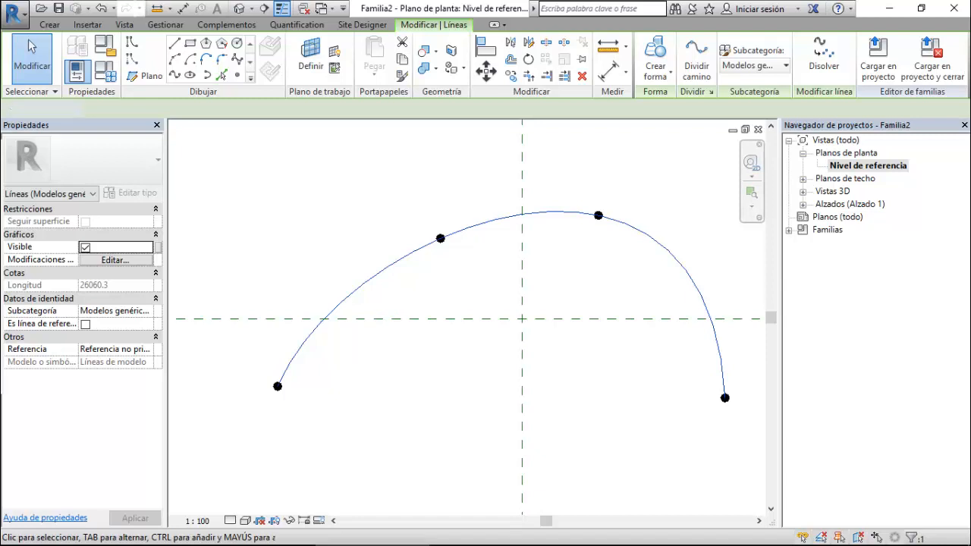
left_click_drag(250, 169, 768, 414)
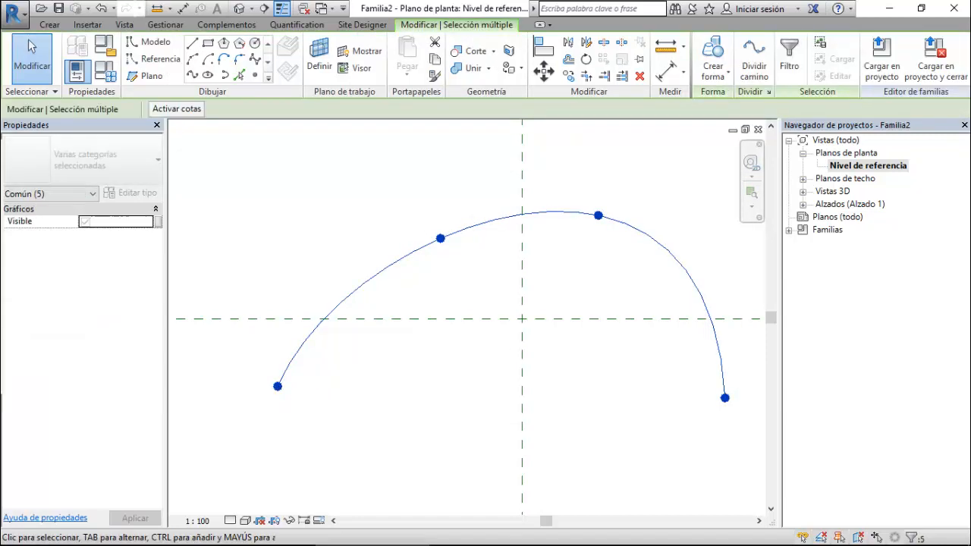
key("Escape")
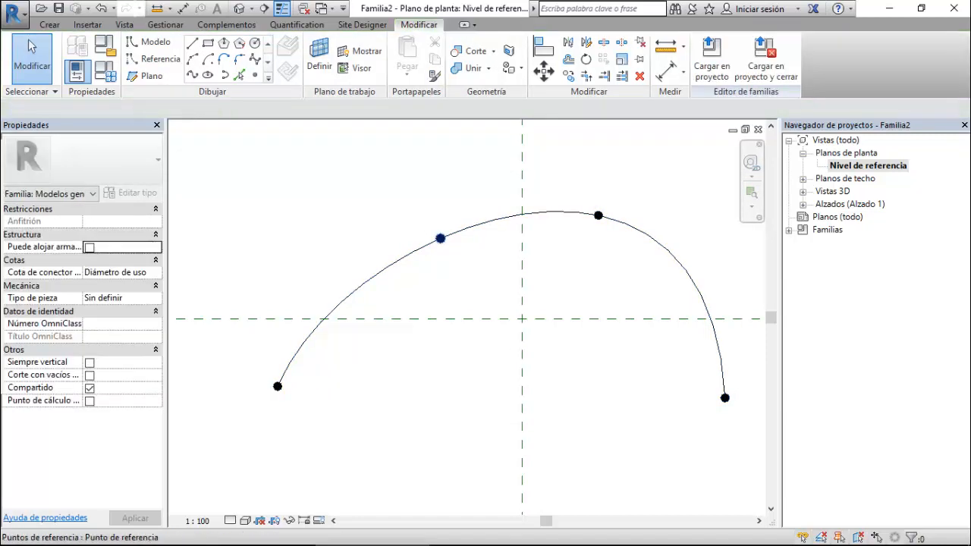
- Set the second reference point's planes to show Siempre and move it horizontally to about 2523 mm right of the vertical centre plane
left_click(440, 238)
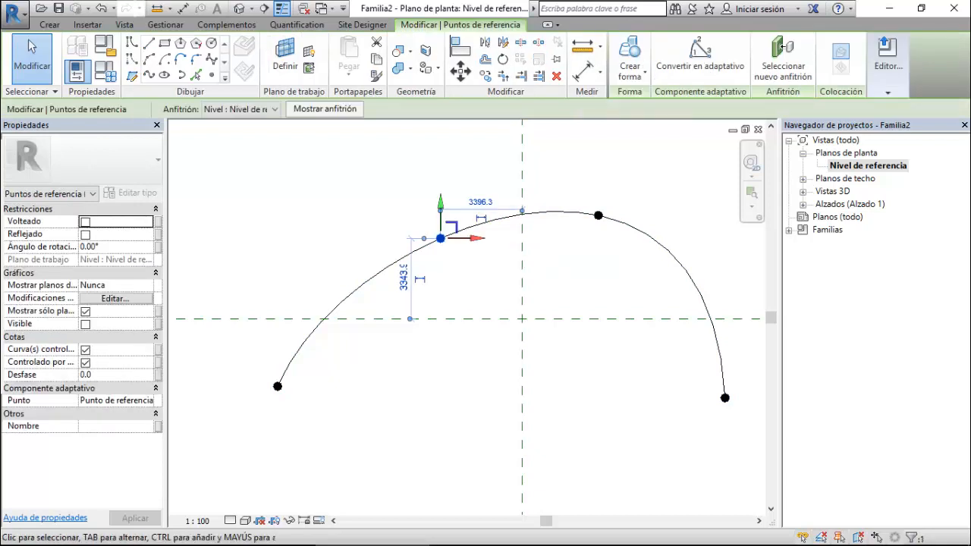
left_click(114, 285)
left_click(146, 285)
left_click(95, 319)
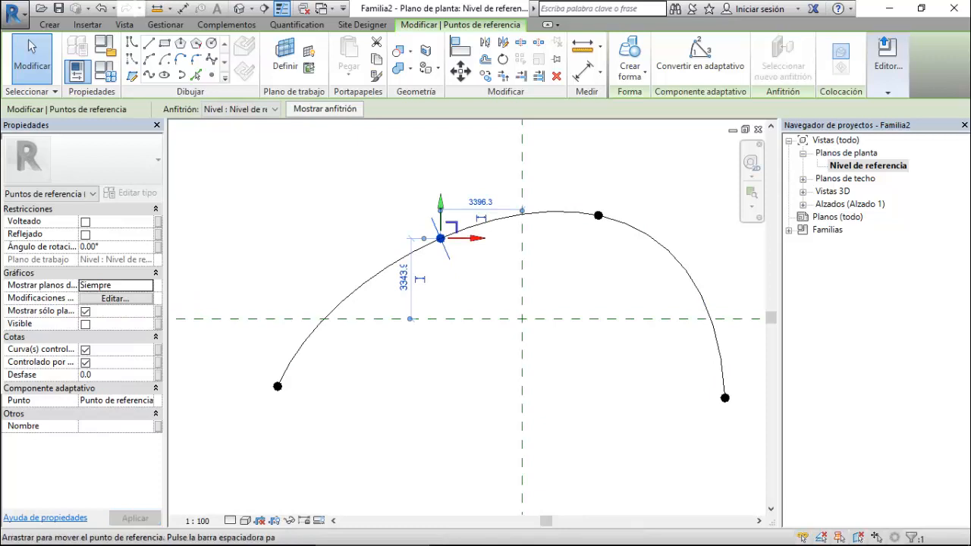
left_click_drag(440, 239, 582, 238)
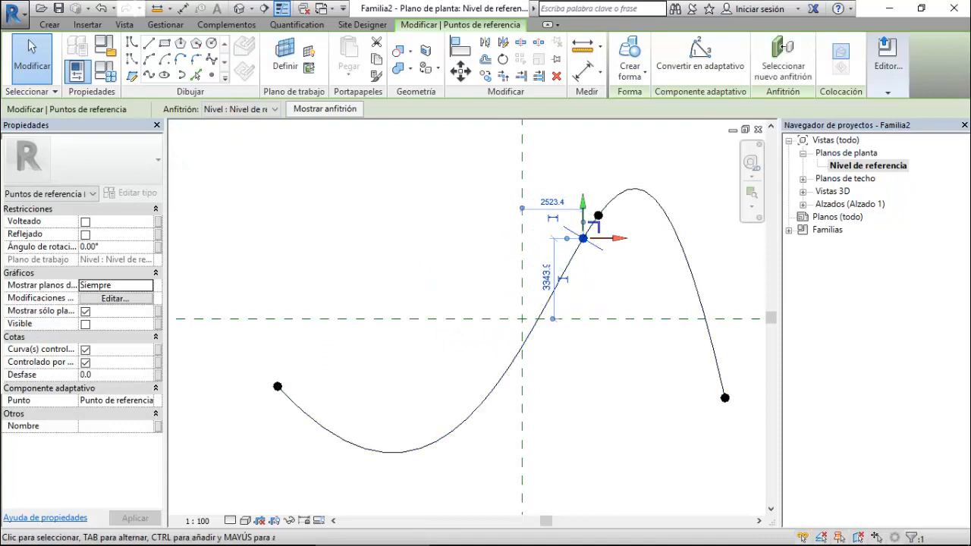
- Move the spline's right end point to about 2802 mm left of the vertical centre plane and 1151 mm below the horizontal one
left_click(725, 396)
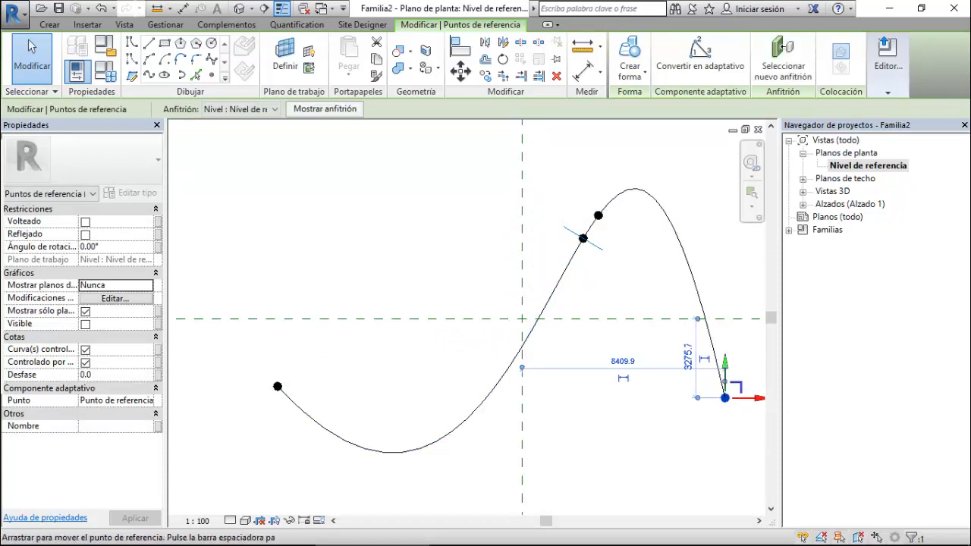
left_click_drag(725, 398, 455, 346)
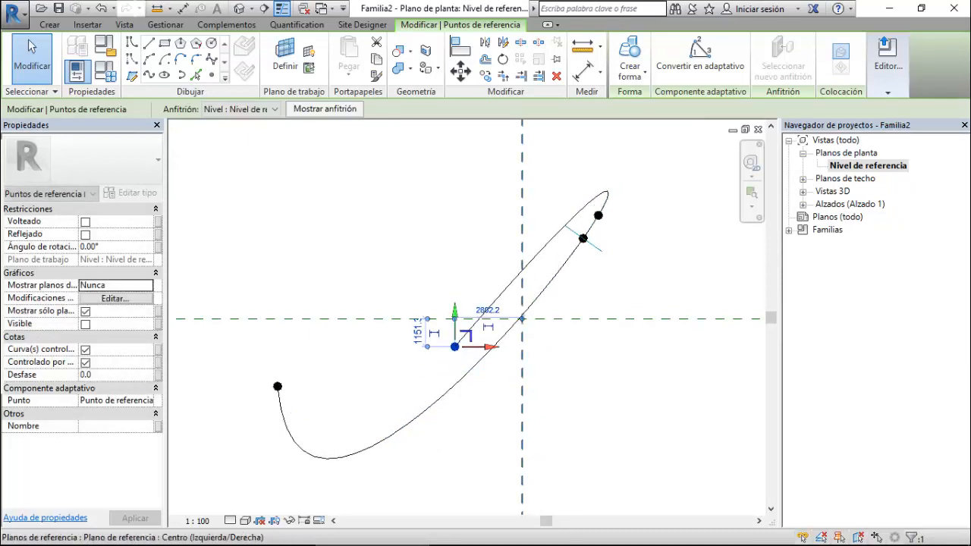
scroll(599, 206, "up", 3)
scroll(635, 162, "up", 1)
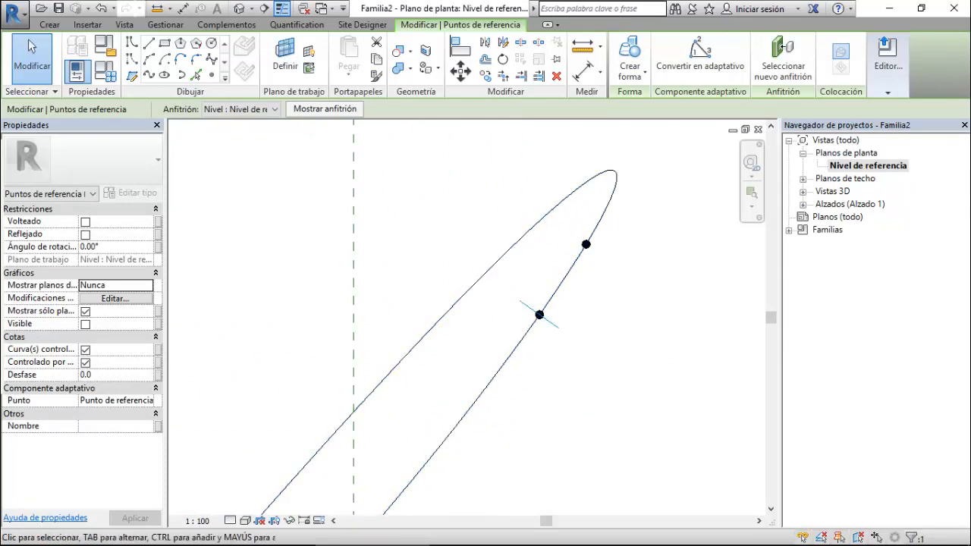
scroll(570, 210, "down", 2)
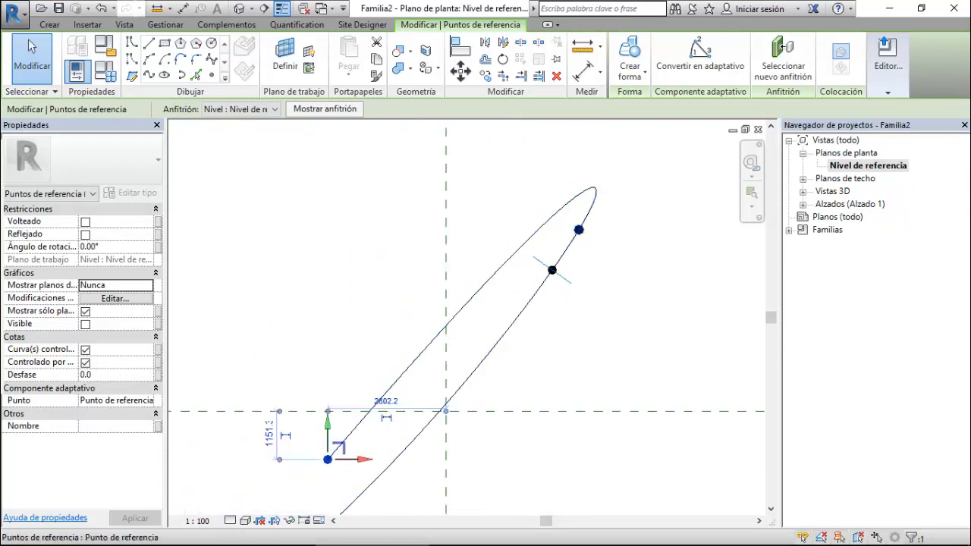
- Move the spline's uppermost reference point to about 3578 mm right of the vertical centre plane and examine the curve's tight turn
left_click(579, 230)
mouse_move(614, 229)
left_mouse_down()
mouse_move(581, 230)
mouse_move(597, 230)
left_mouse_up()
scroll(640, 188, "up", 3)
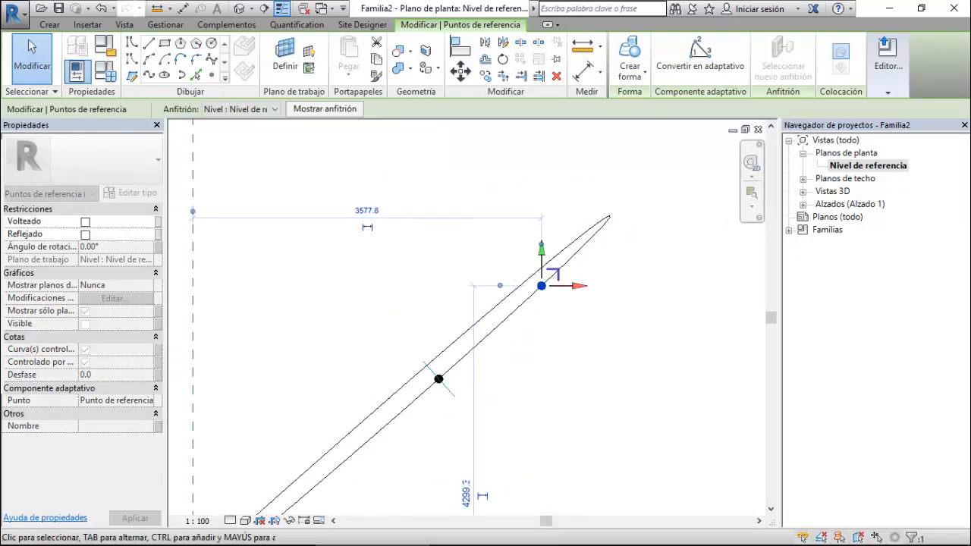
scroll(649, 180, "up", 3)
scroll(544, 288, "up", 2)
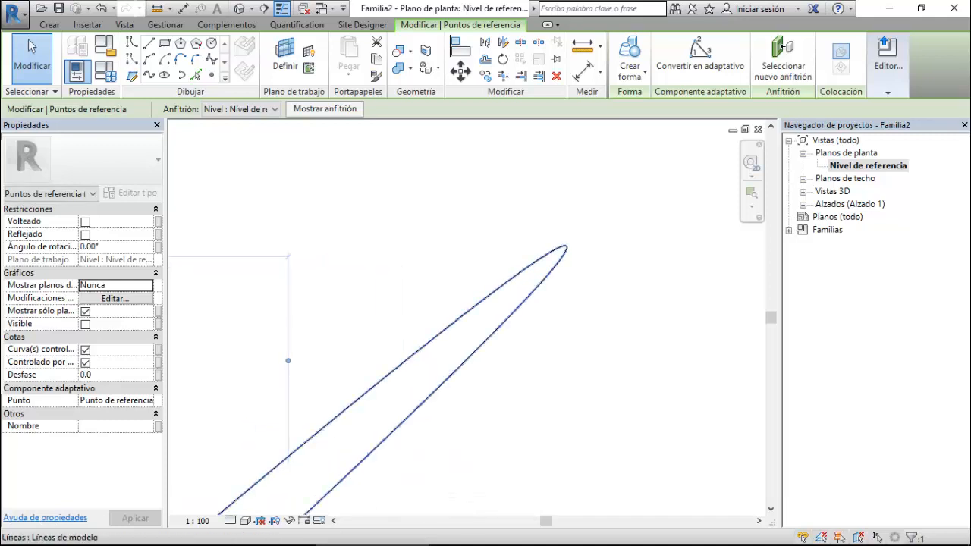
left_click(533, 293)
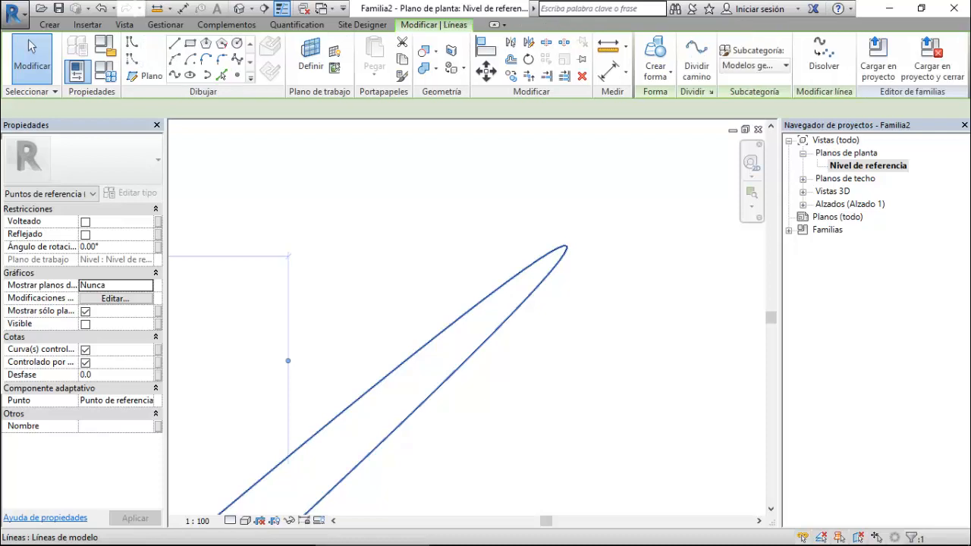
right_click(514, 252)
key("Escape")
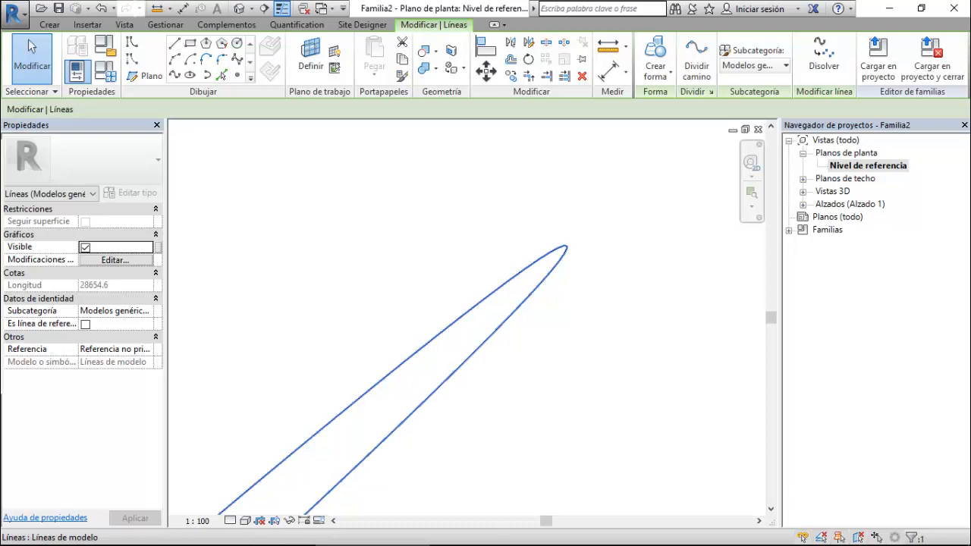
scroll(497, 226, "down", 1)
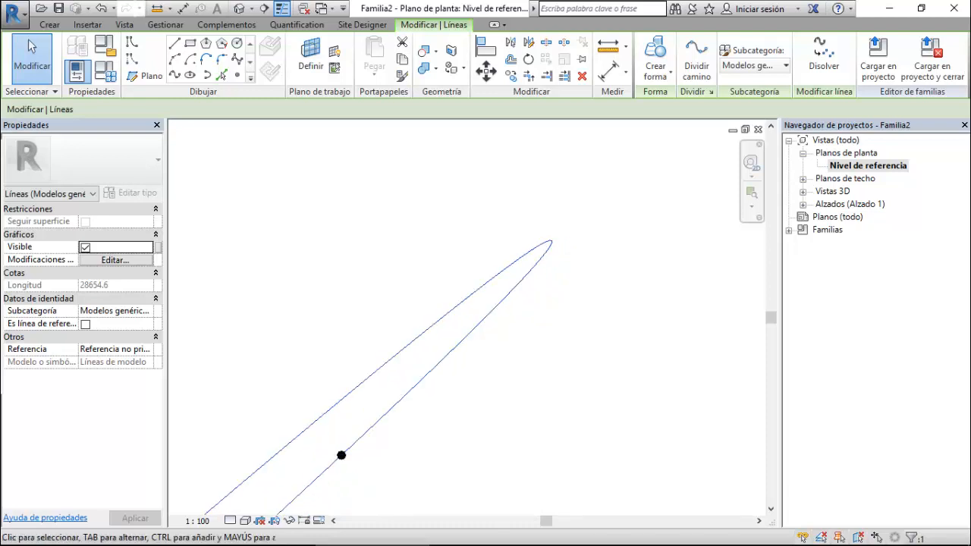
scroll(429, 224, "down", 2)
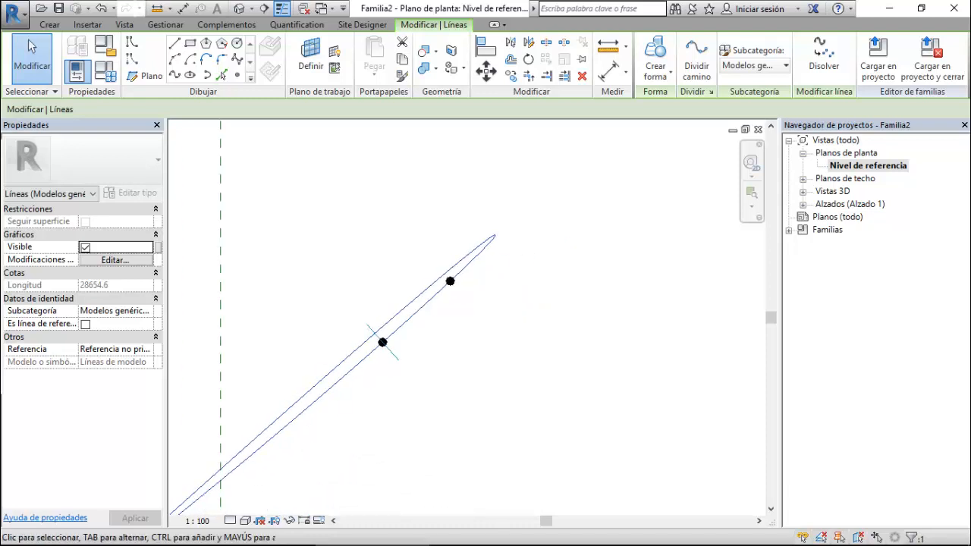
scroll(527, 187, "down", 3)
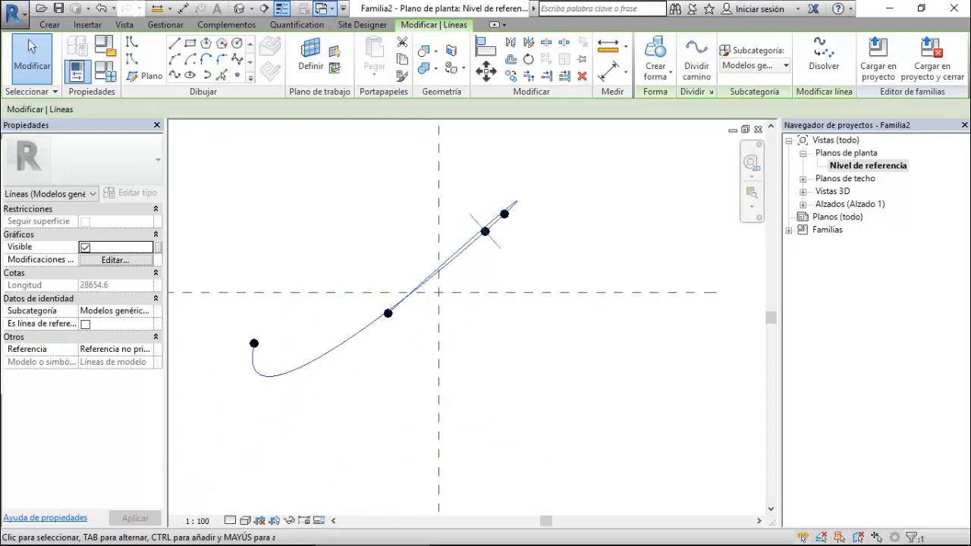
- Switch to the Nivel de referencia floor plan of the 3Ptos Bezier Curve family and show the whole curve
left_click(331, 9)
key("Down")
key("Down")
key("Down")
key("Down")
key("Down")
key("Down")
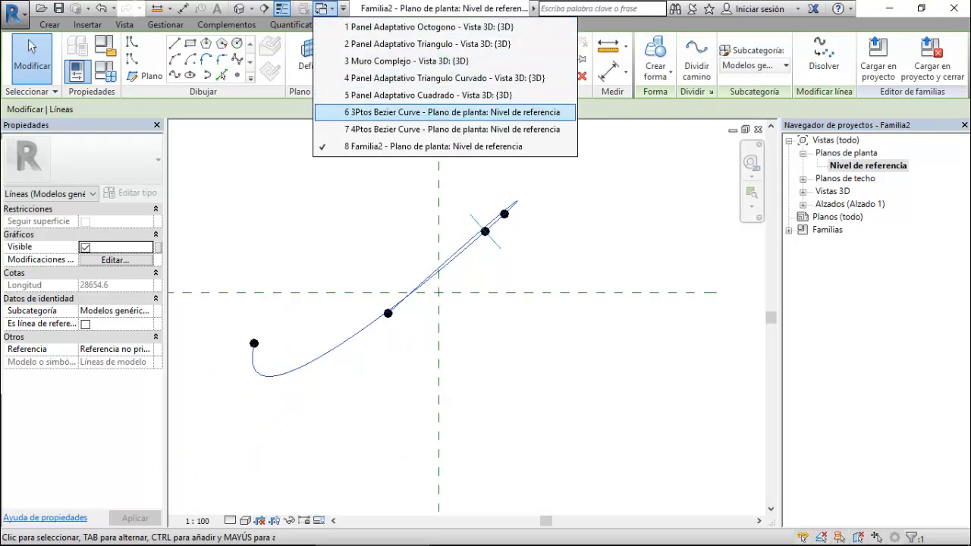
key("Return")
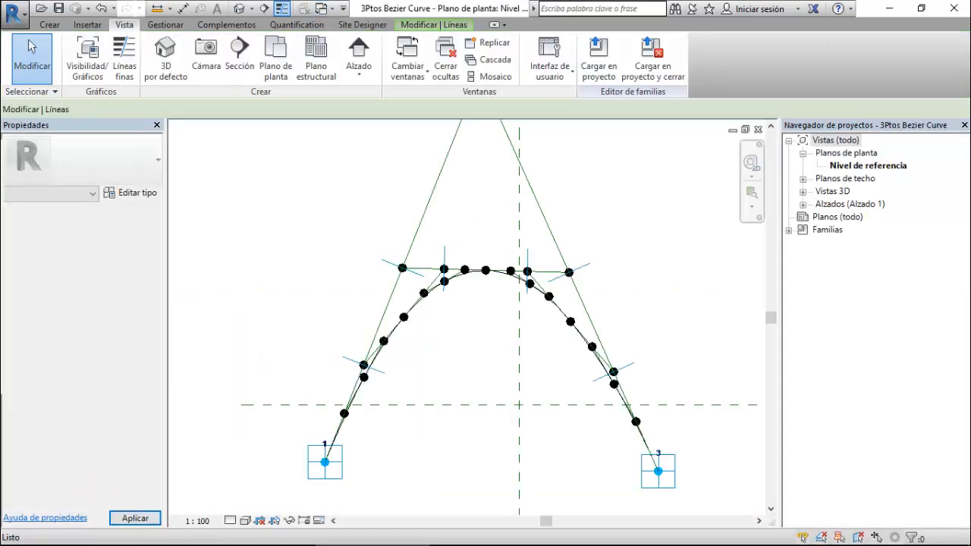
scroll(396, 331, "down", 3)
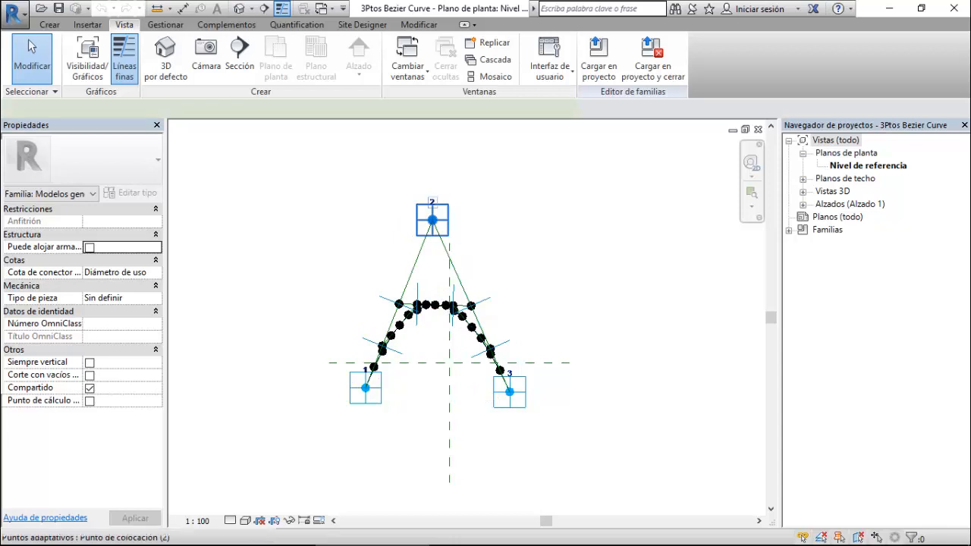
- Move adaptive point 2 down close to the other two, and point 3 to about 9411 mm left of the vertical centre plane
left_click(432, 221)
left_click_drag(434, 188, 437, 363)
left_click(510, 392)
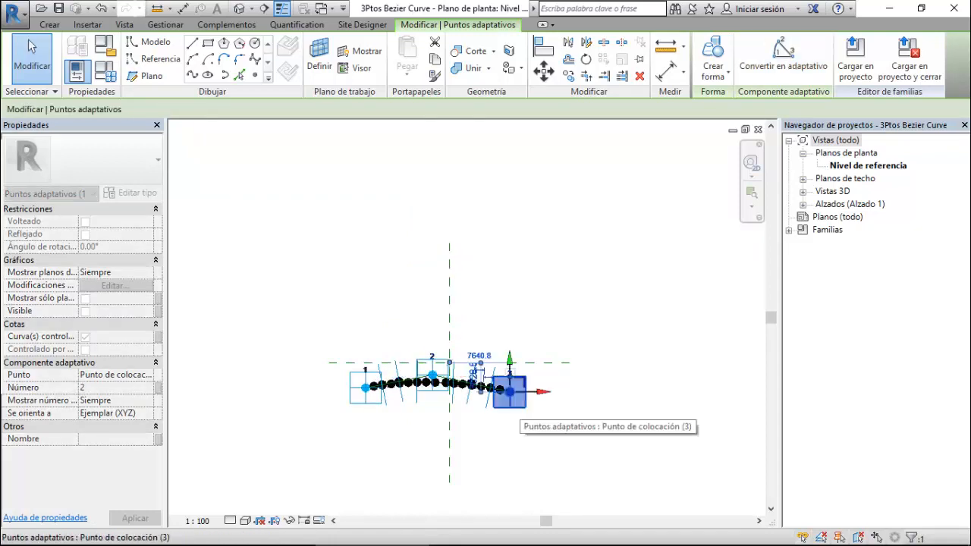
left_click_drag(542, 392, 423, 392)
scroll(390, 415, "up", 3)
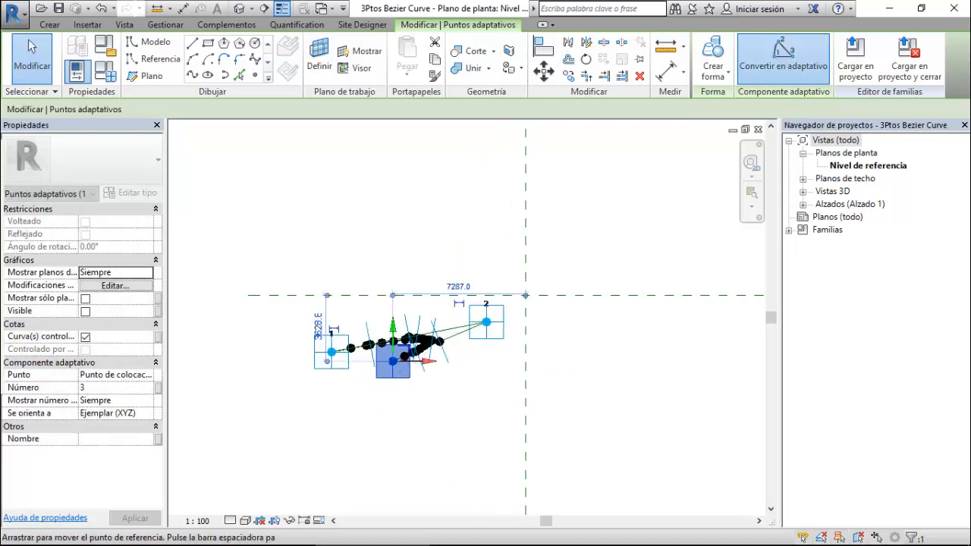
left_click_drag(393, 326, 390, 368)
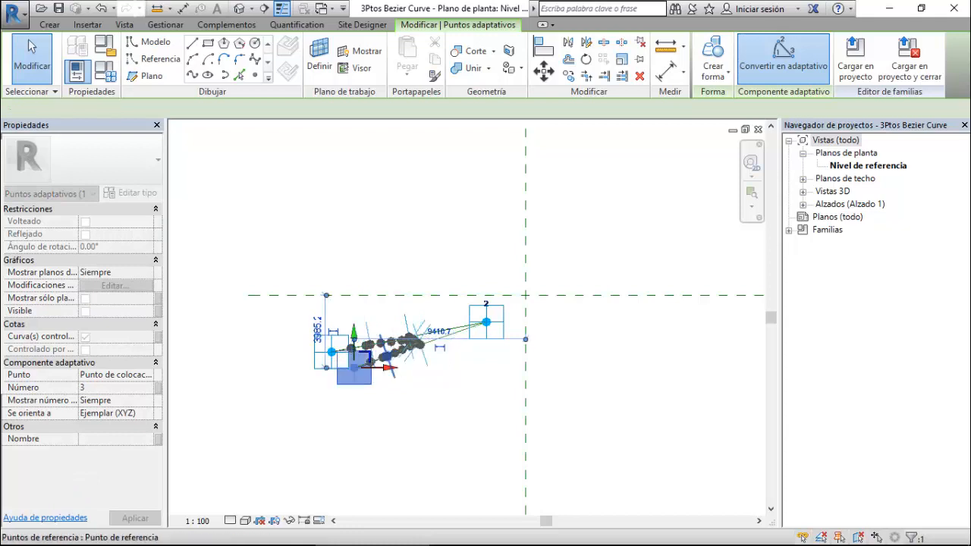
scroll(409, 332, "up", 5)
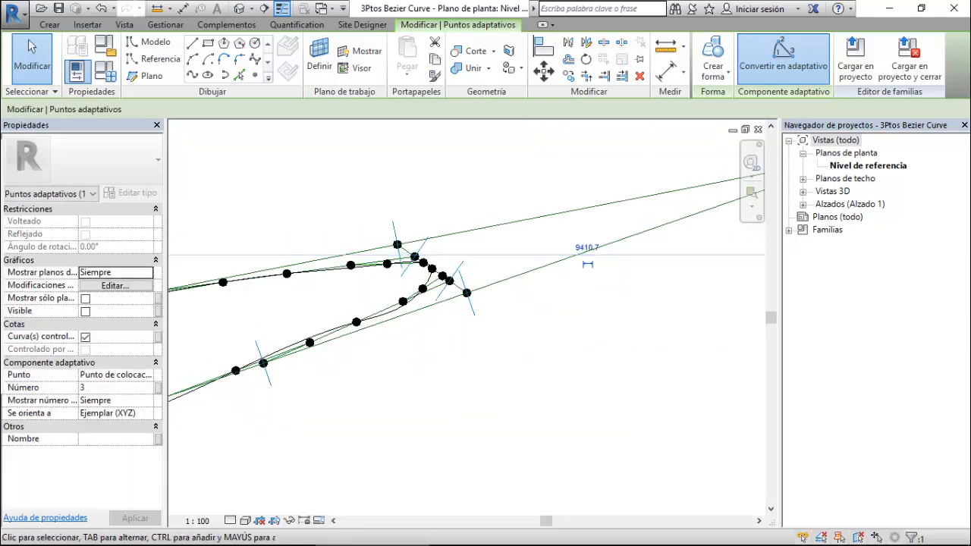
- Examine the tight turn of the Bezier curve, then move adaptive point 2 straight up above the horizontal centre plane
scroll(616, 335, "down", 2)
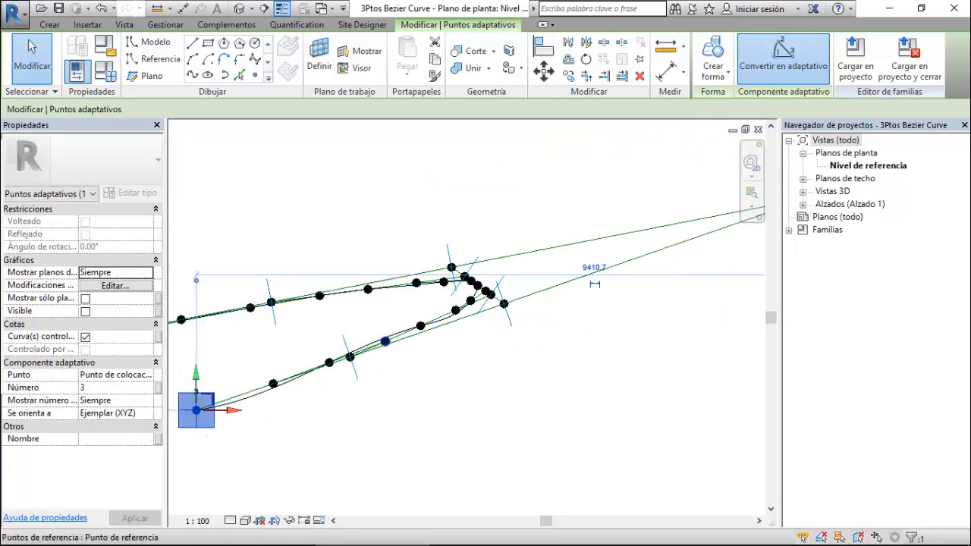
scroll(452, 319, "up", 6)
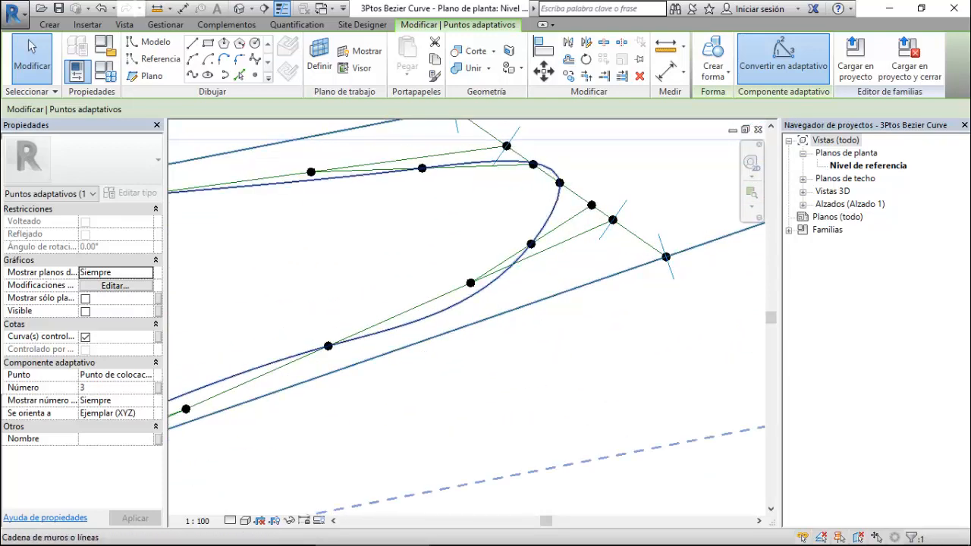
scroll(524, 243, "down", 4)
scroll(380, 308, "down", 3)
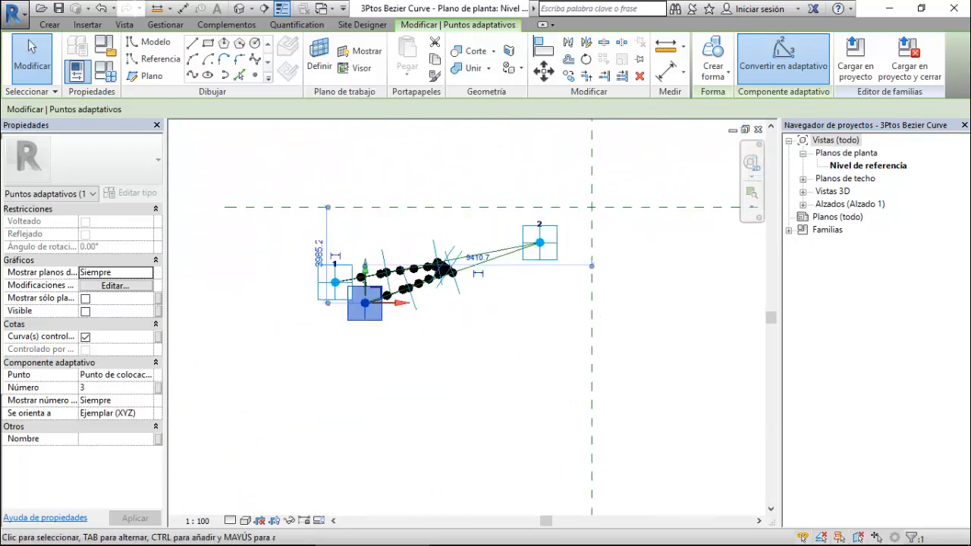
left_click(539, 243)
left_click_drag(541, 209, 540, 130)
- Move adaptive point 3 horizontally past the vertical centre plane, and raise point 2 to about midway above points 1 and 3
left_click(365, 303)
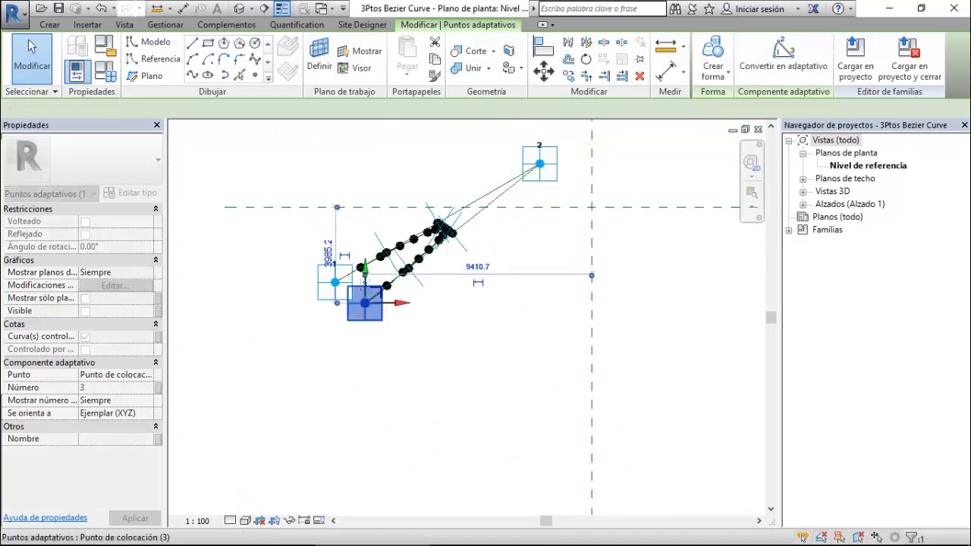
left_click_drag(365, 303, 651, 303)
scroll(513, 346, "down", 1)
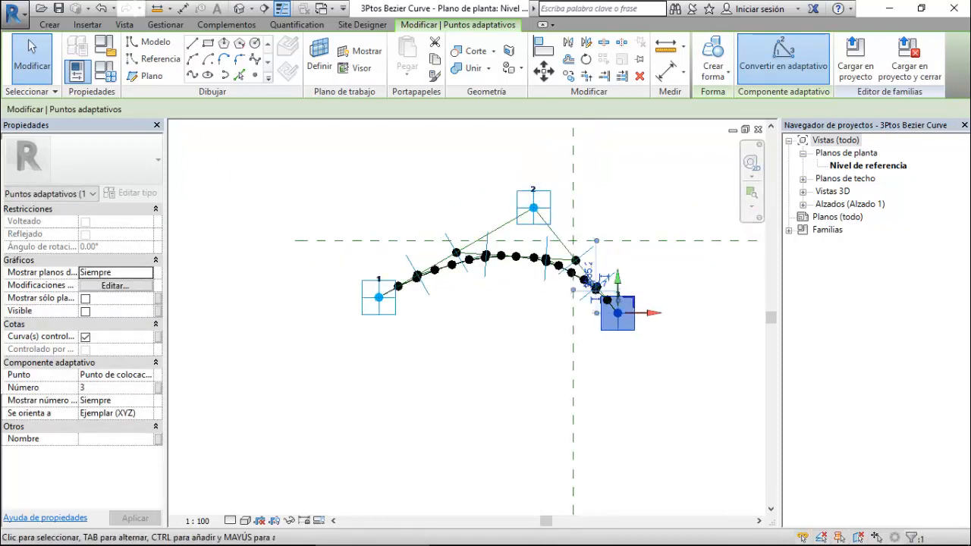
left_click(534, 208)
left_click_drag(533, 208, 472, 160)
left_click(465, 350)
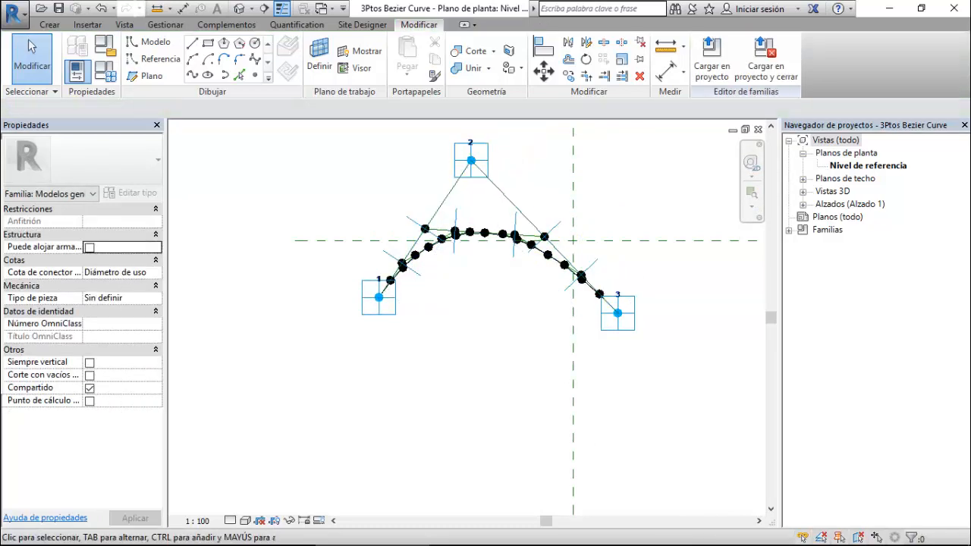
scroll(465, 350, "down", 2)
- Switch to the Wikipedia article "Curva de Bézier" in Chrome and read its introduction, curve formulas, terminology and notes
mouse_move(489, 545)
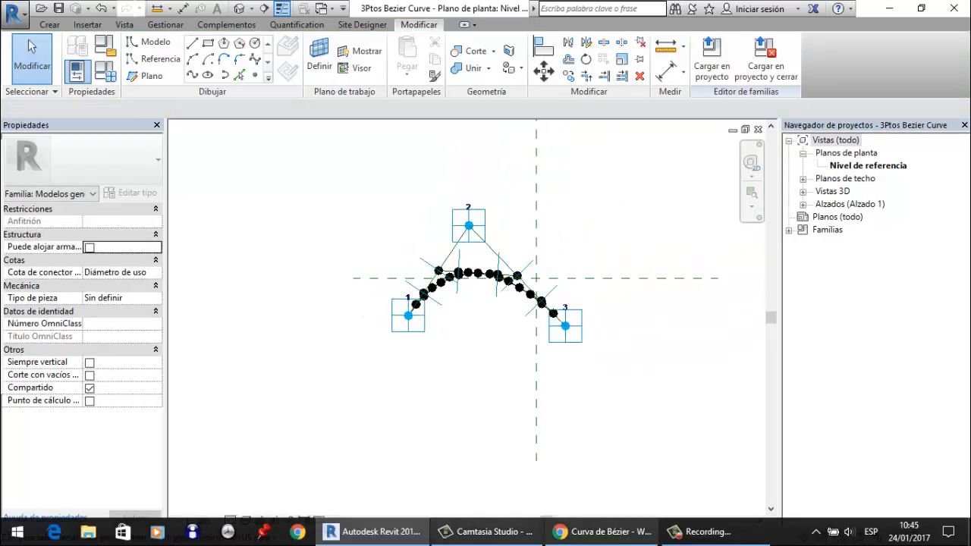
left_click(602, 533)
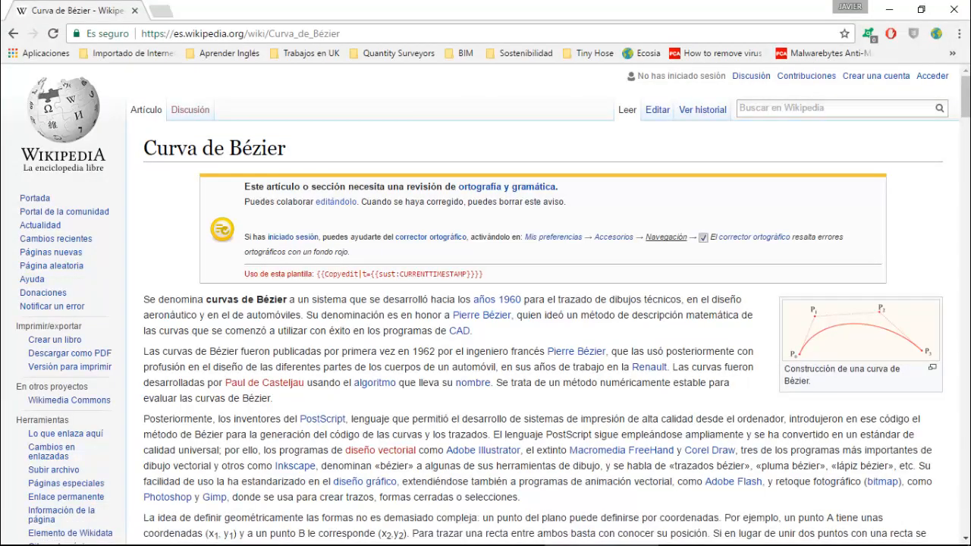
scroll(486, 303, "down", 6)
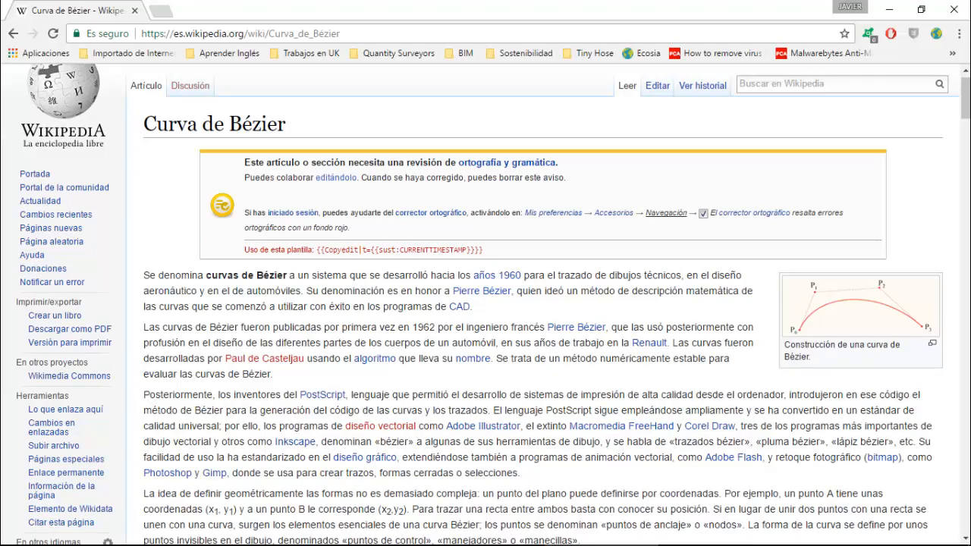
scroll(485, 303, "up", 5)
scroll(486, 304, "up", 2)
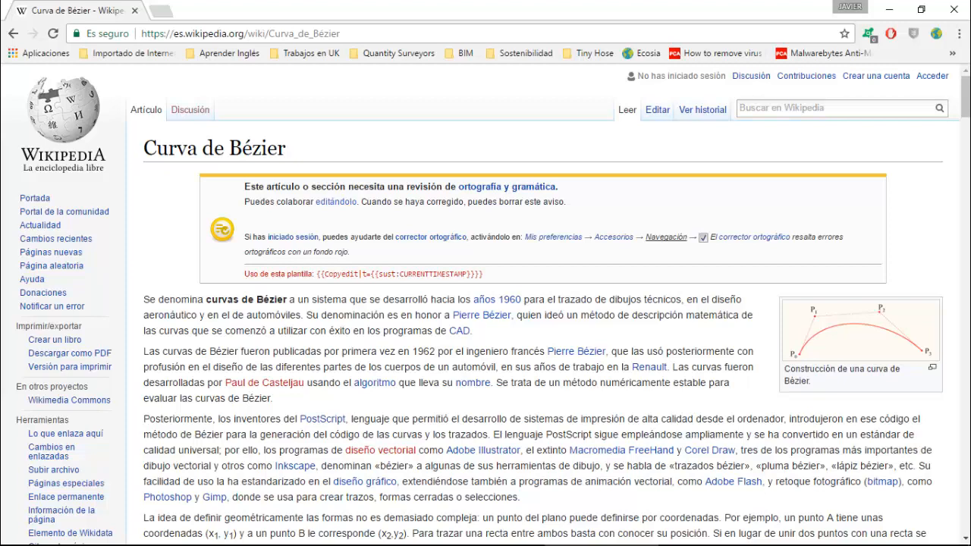
scroll(486, 304, "down", 9)
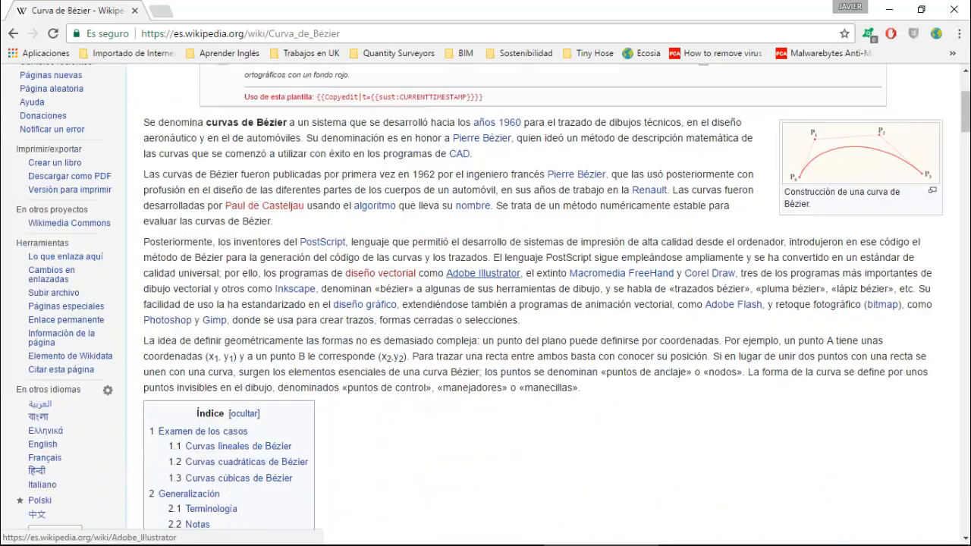
scroll(486, 303, "down", 2)
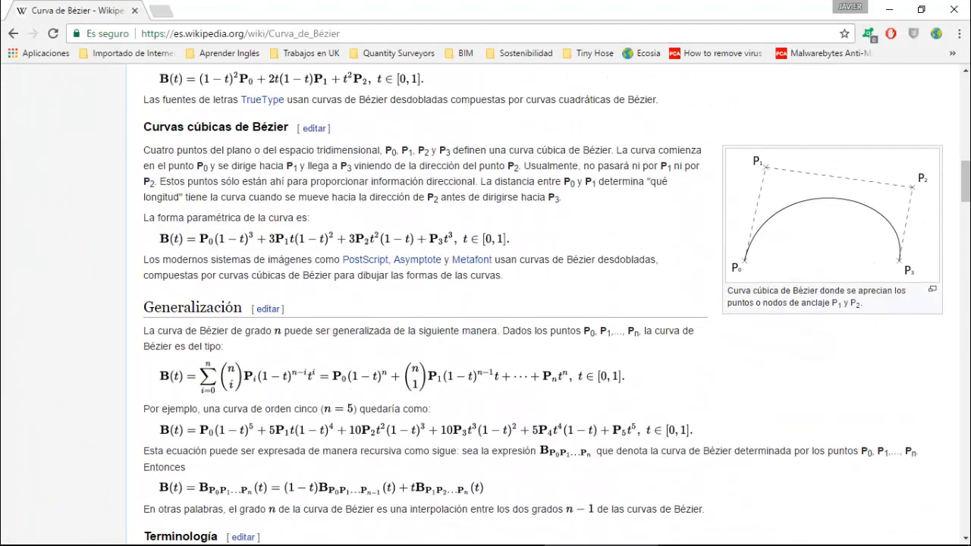
scroll(485, 304, "down", 4)
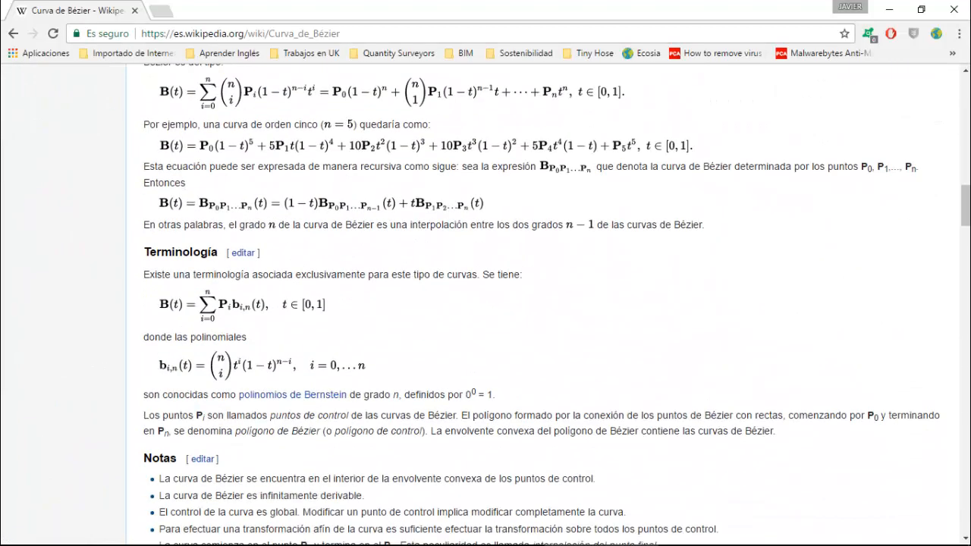
scroll(486, 304, "down", 2)
scroll(486, 304, "down", 5)
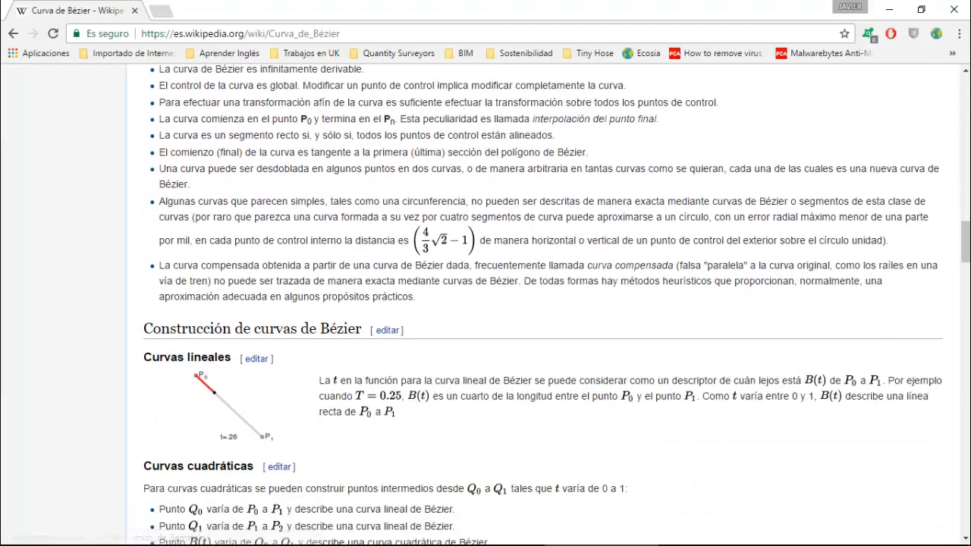
- Examine the article's construction diagrams and animations for linear, quadratic, cubic and fourth-order Bézier curves
scroll(486, 304, "down", 2)
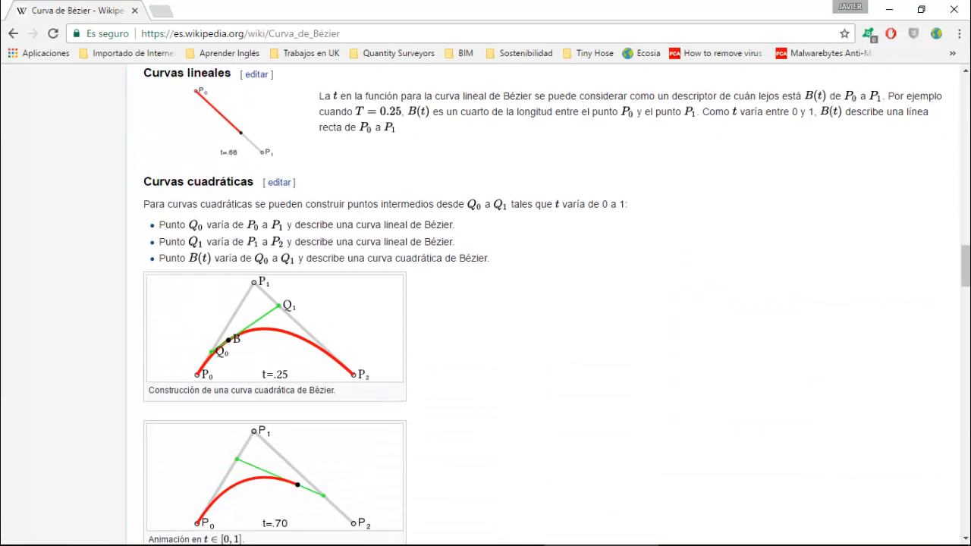
scroll(273, 341, "down", 2)
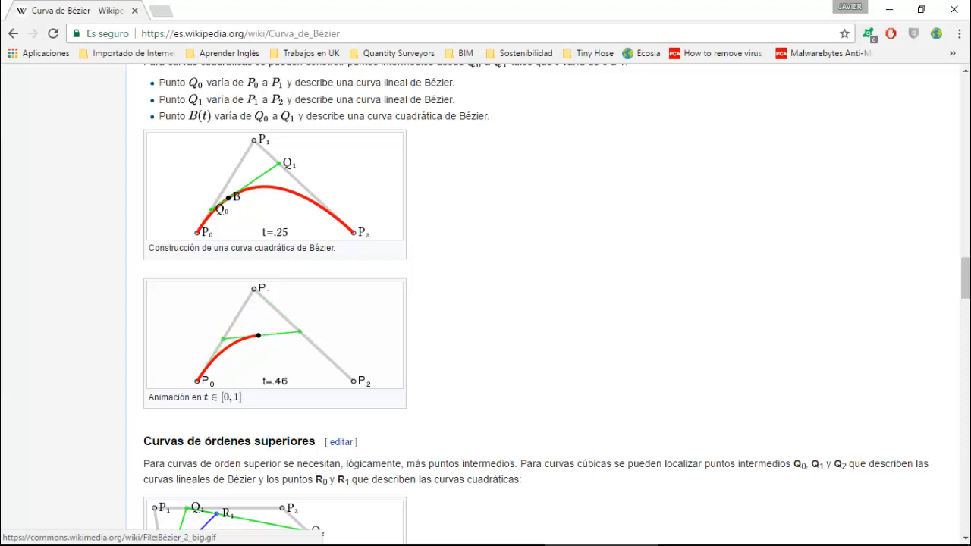
scroll(485, 304, "down", 1)
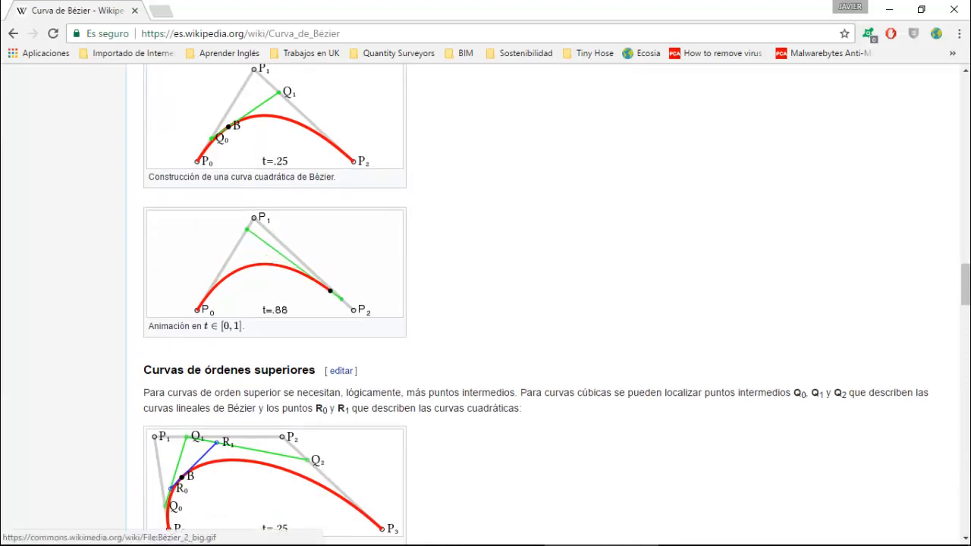
scroll(274, 455, "down", 3)
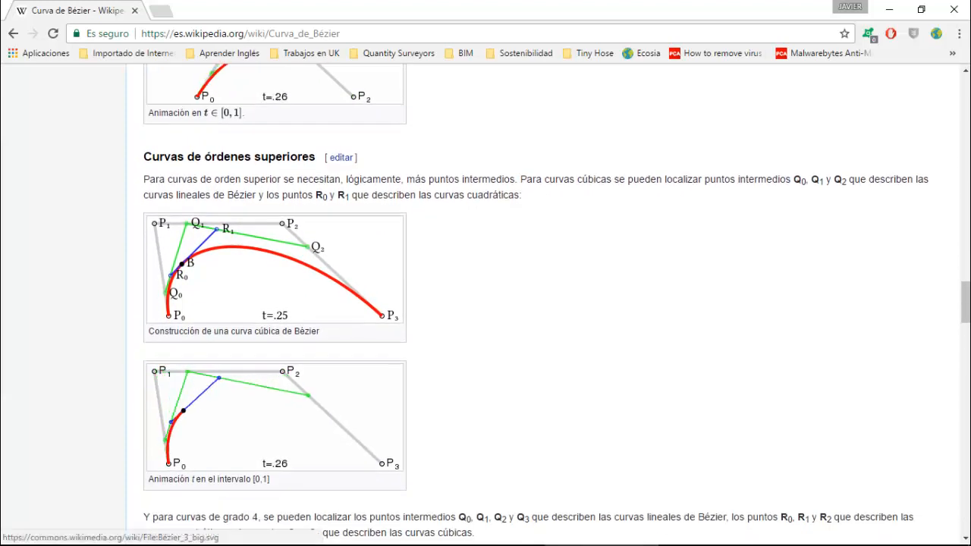
scroll(273, 417, "down", 2)
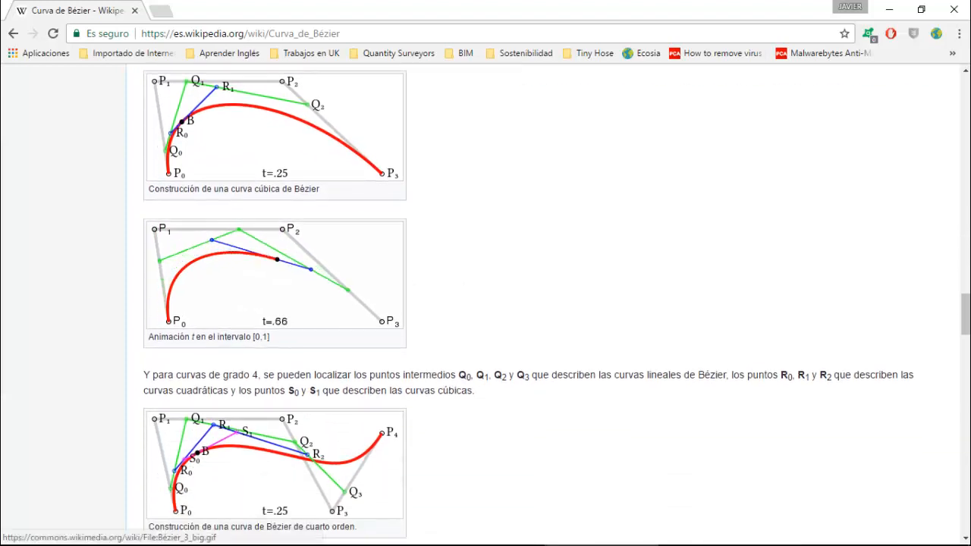
scroll(273, 418, "down", 3)
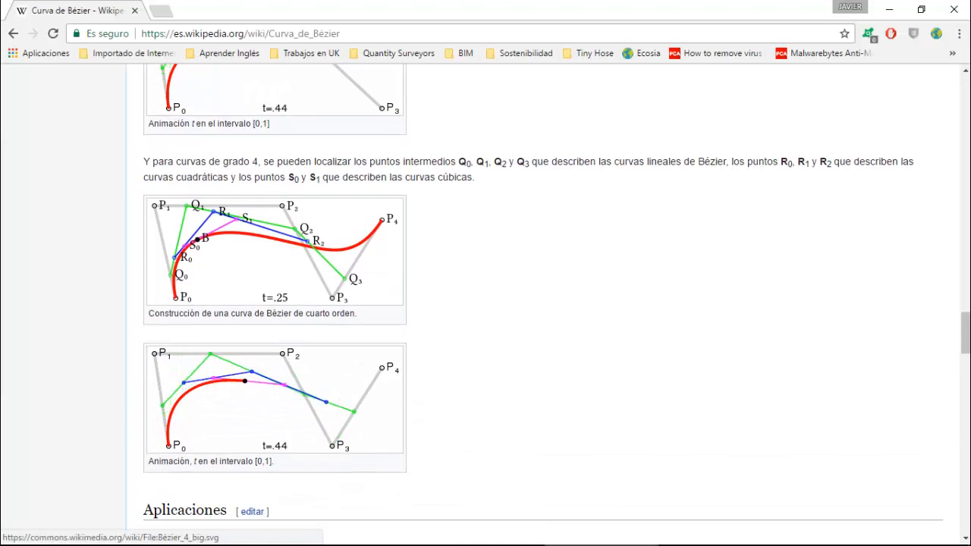
scroll(273, 220, "down", 3)
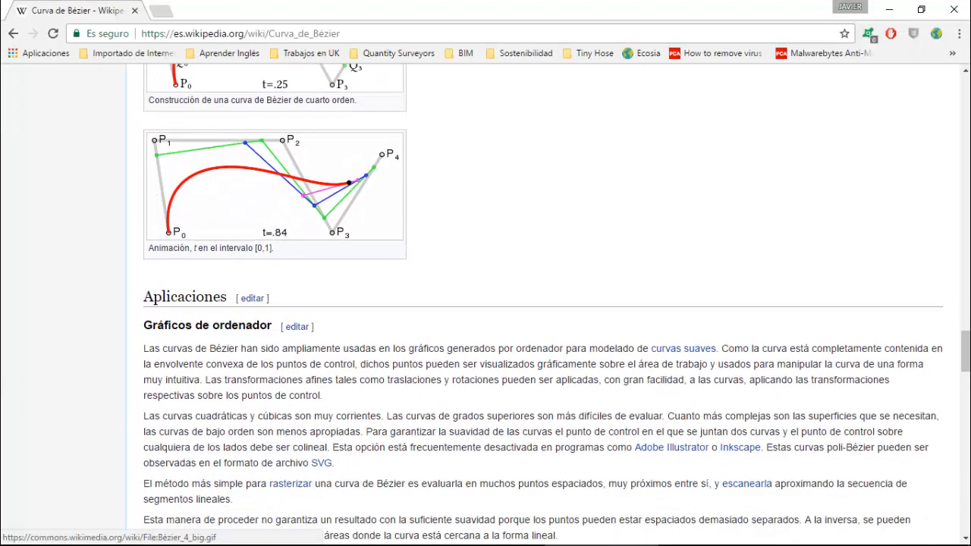
- Skim the article's applications, code example, rational curves and references, and go back up to its table of contents
scroll(273, 189, "down", 8)
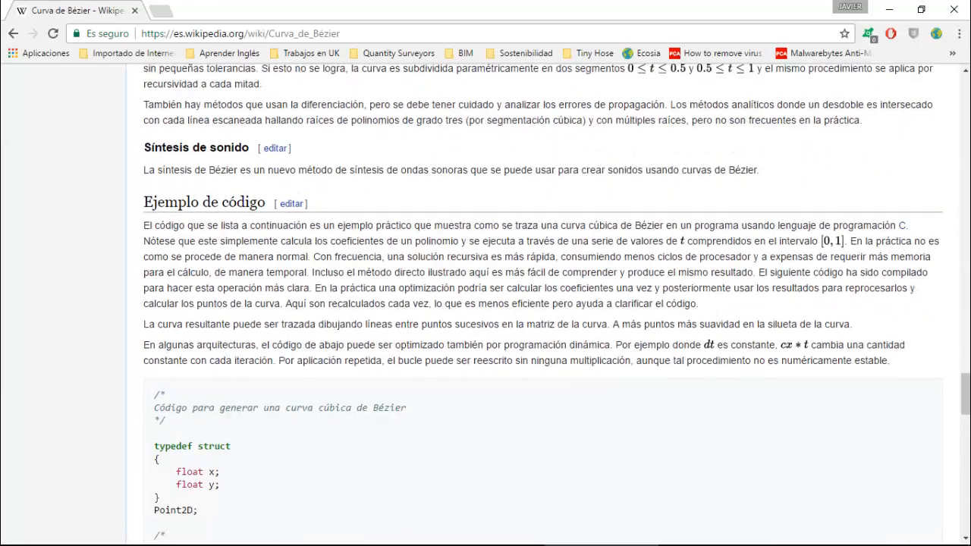
scroll(543, 303, "down", 8)
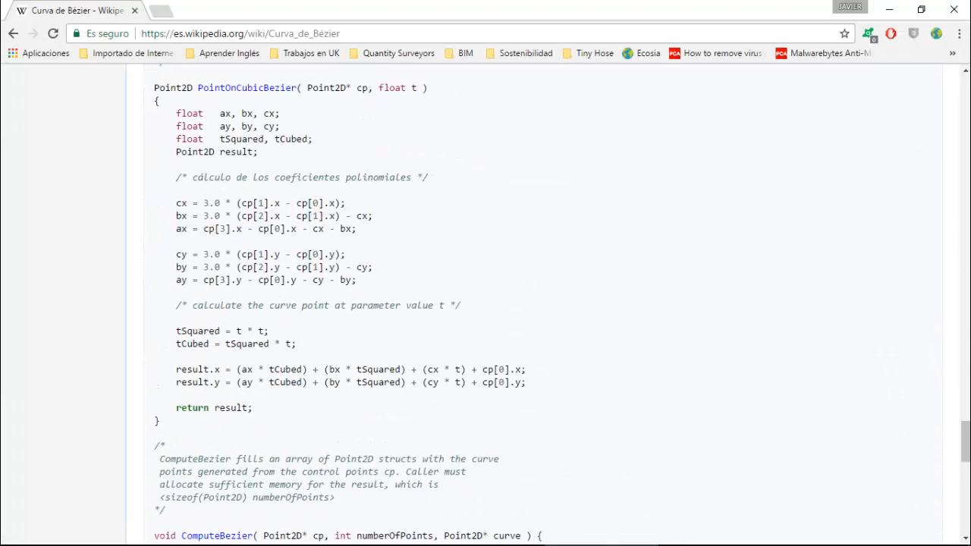
scroll(486, 303, "down", 5)
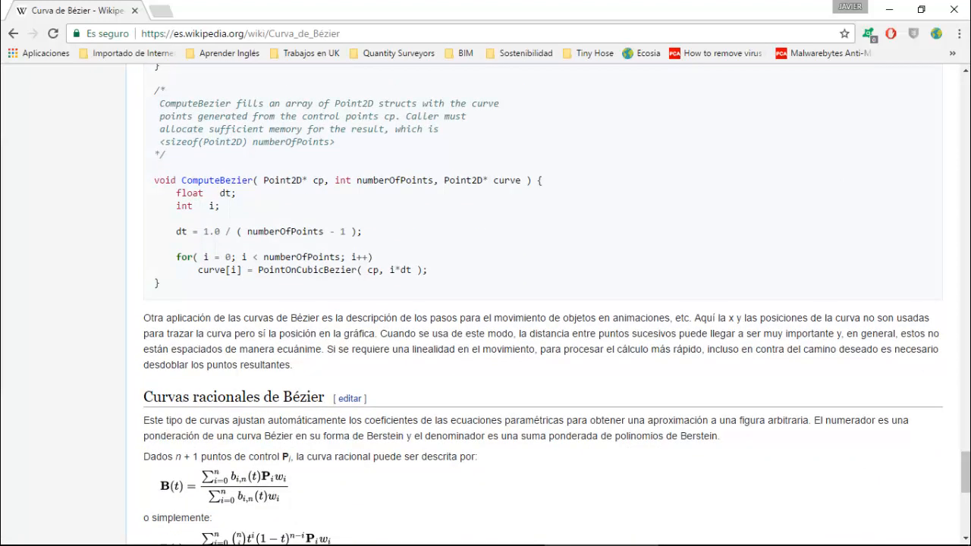
scroll(486, 304, "down", 4)
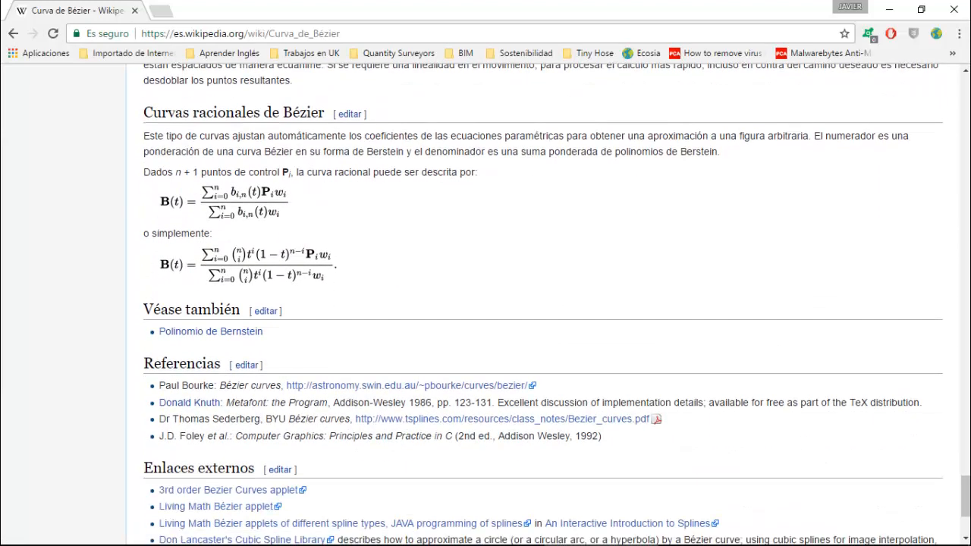
scroll(544, 304, "up", 20)
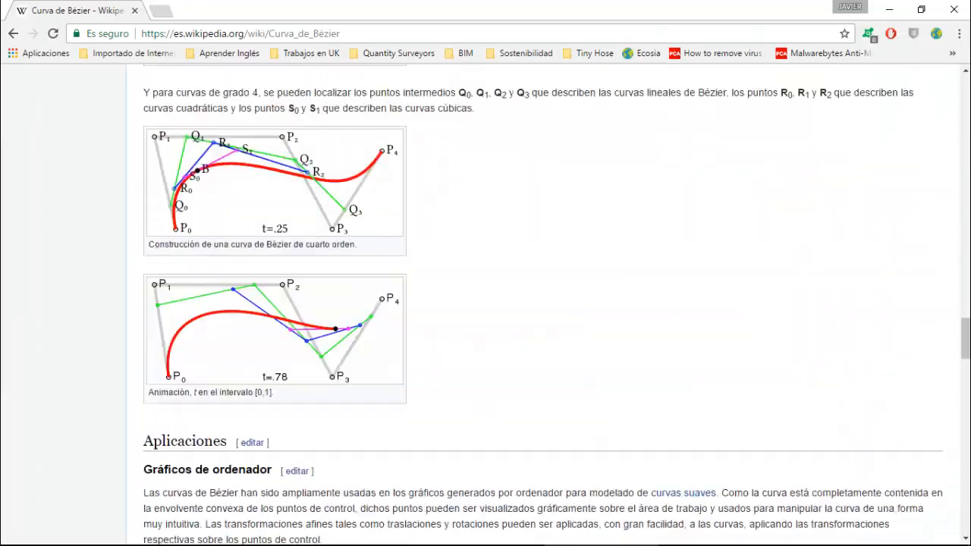
scroll(543, 303, "up", 20)
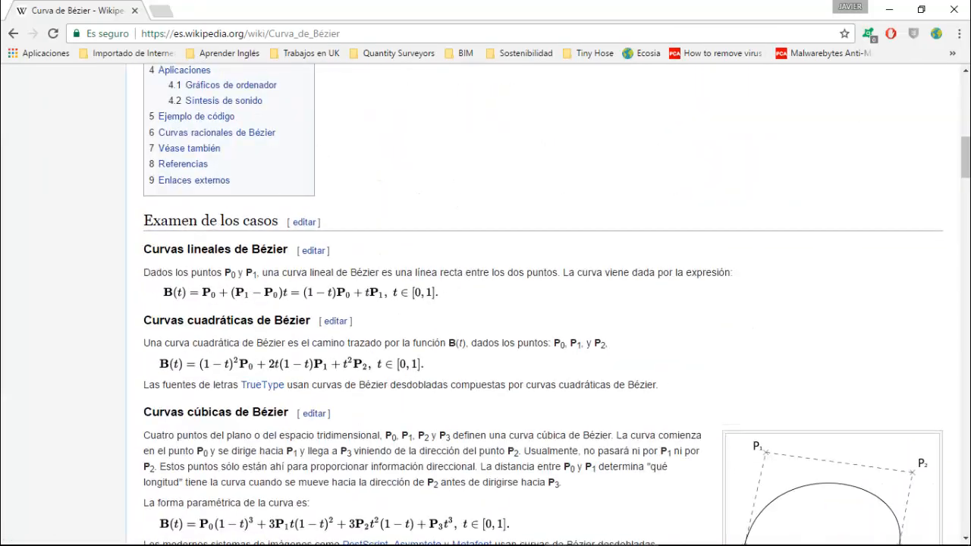
scroll(486, 304, "up", 3)
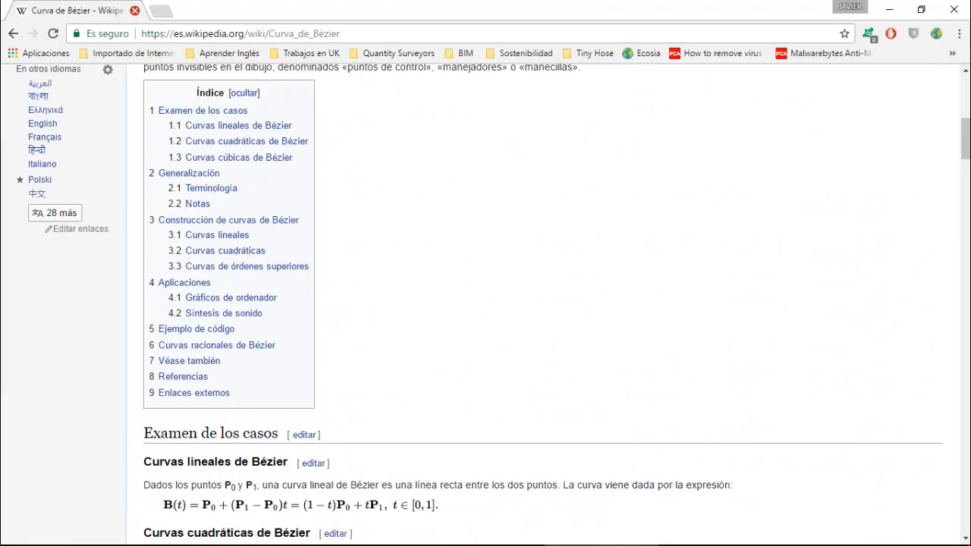
- Close the Wikipedia article and return to the curve in Revit's 3Ptos Bezier Curve floor plan
left_click(134, 10)
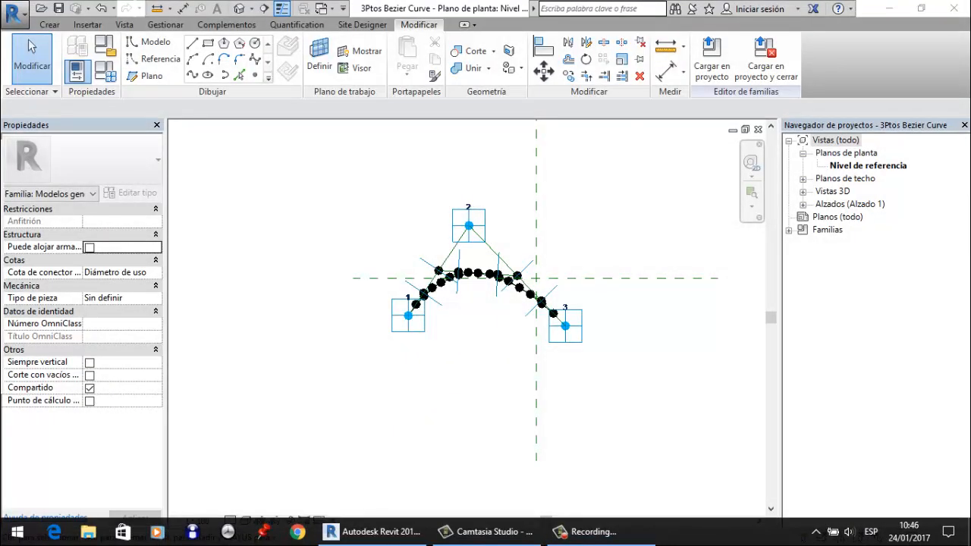
scroll(454, 386, "up", 5)
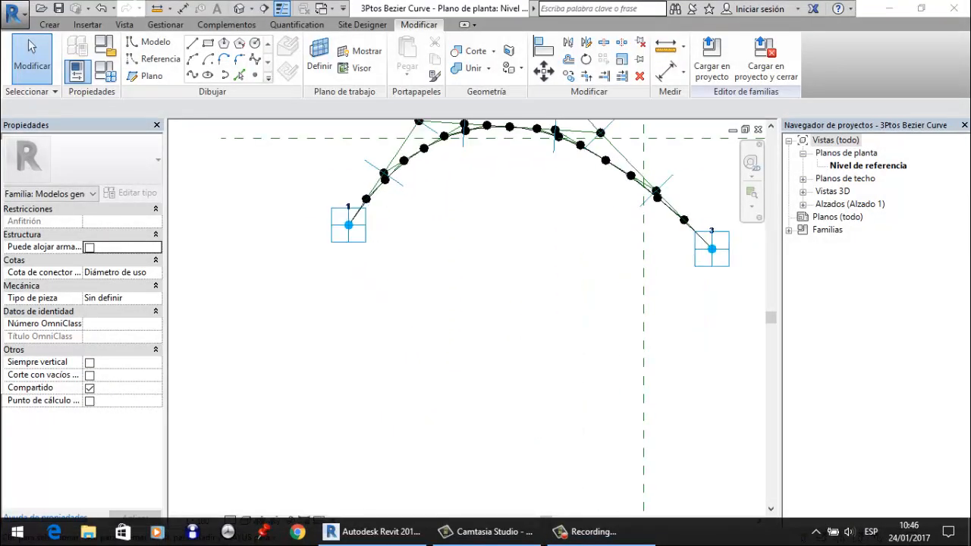
scroll(361, 392, "down", 2)
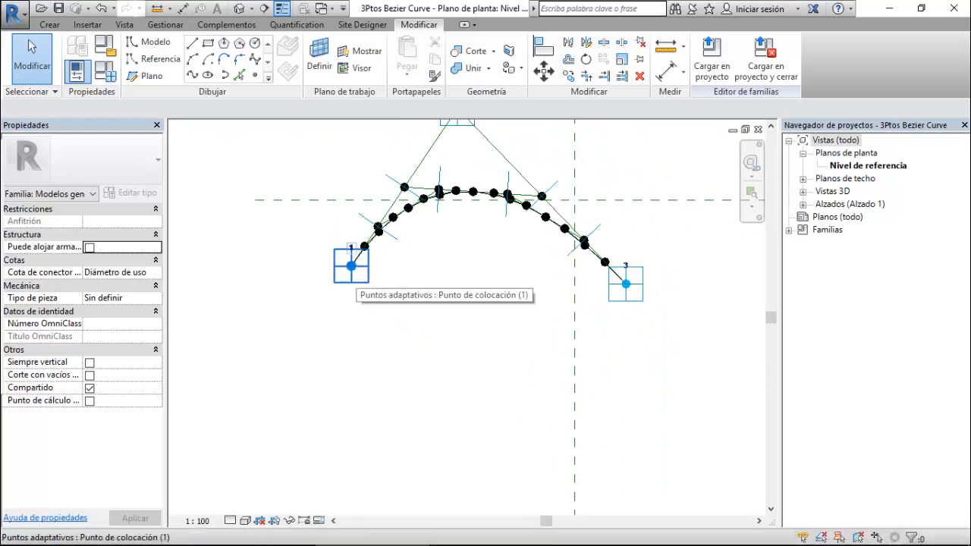
- Move adaptive points 1 and 3 of the three-point Bezier curve downward, keeping their horizontal positions
left_click(351, 266)
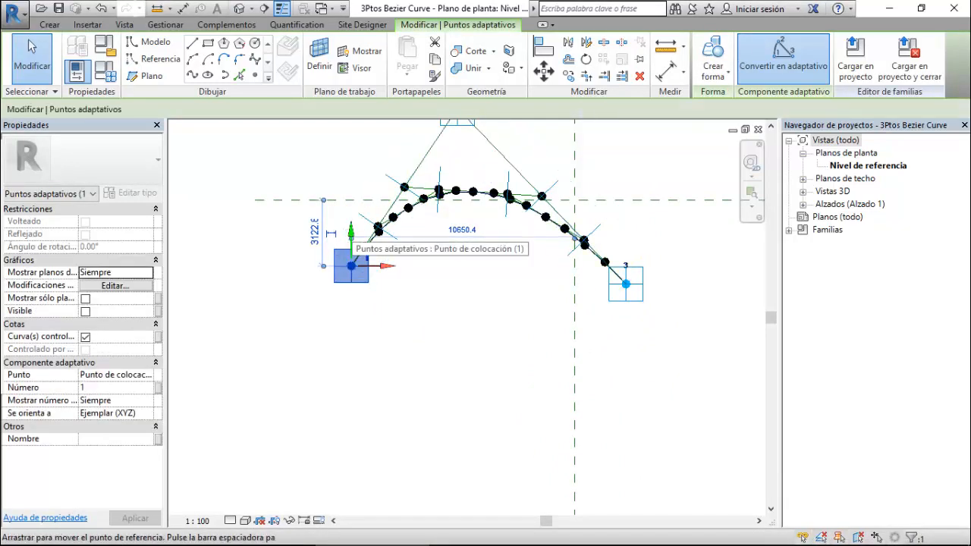
left_click_drag(351, 265, 351, 388)
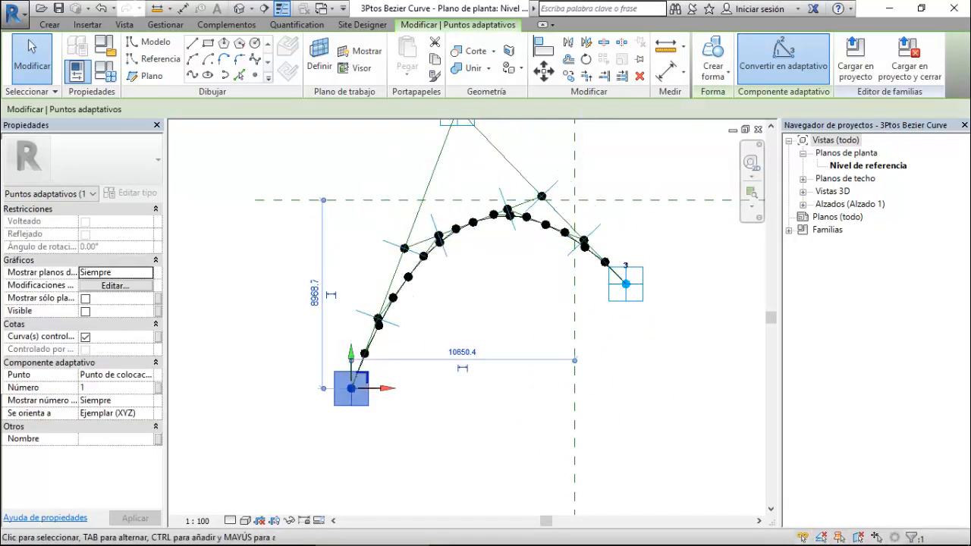
left_click(626, 284)
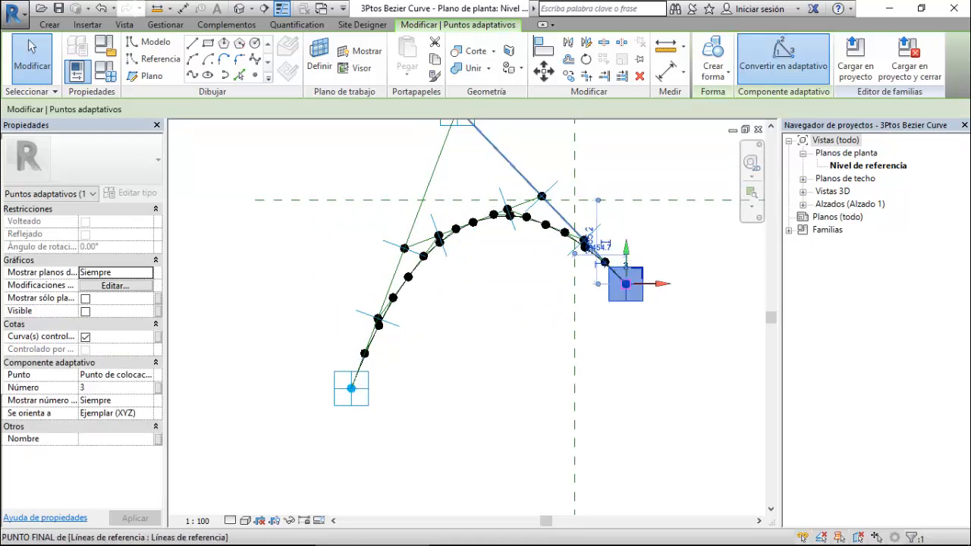
left_click_drag(626, 284, 626, 425)
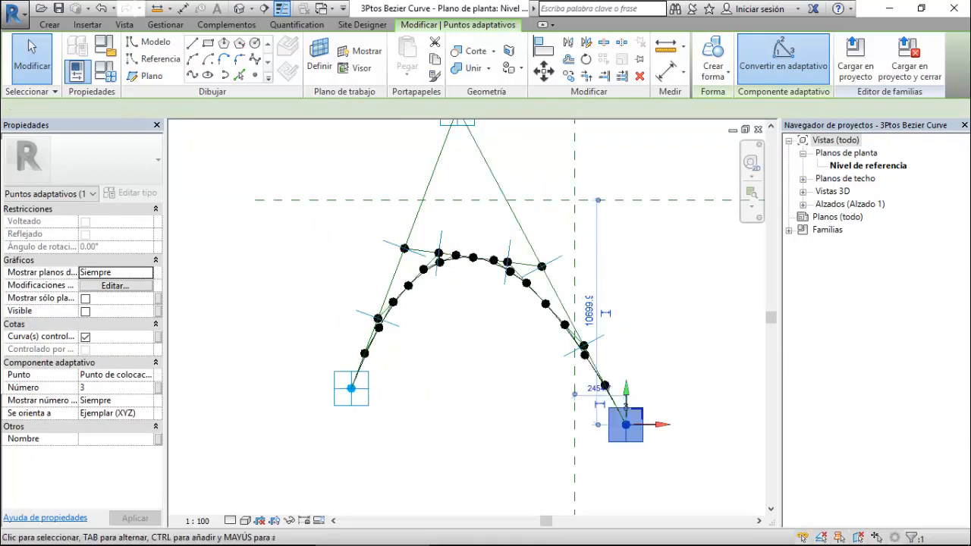
key("Escape")
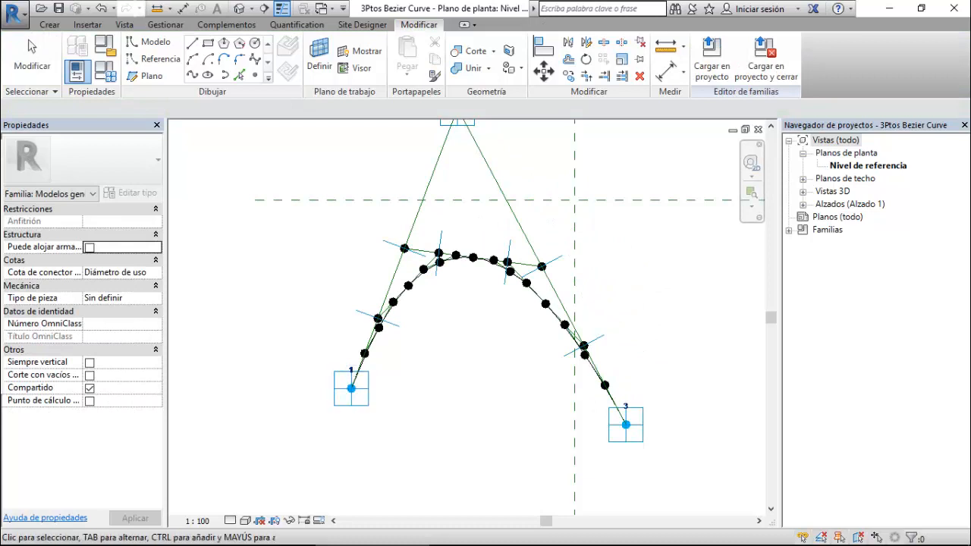
- Examine how the reference points are arranged along the construction lines between adaptive points 1, 2 and 3
scroll(465, 367, "down", 2)
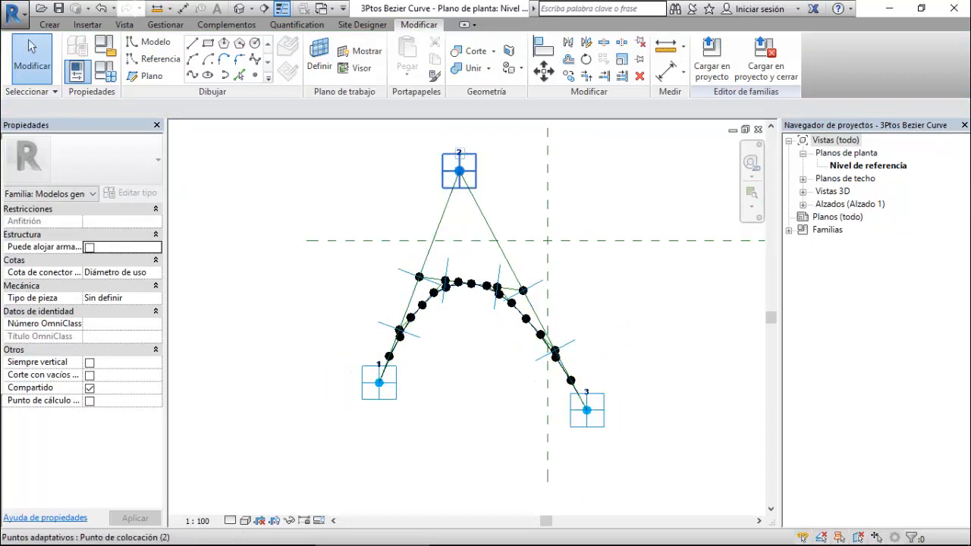
scroll(420, 278, "up", 1)
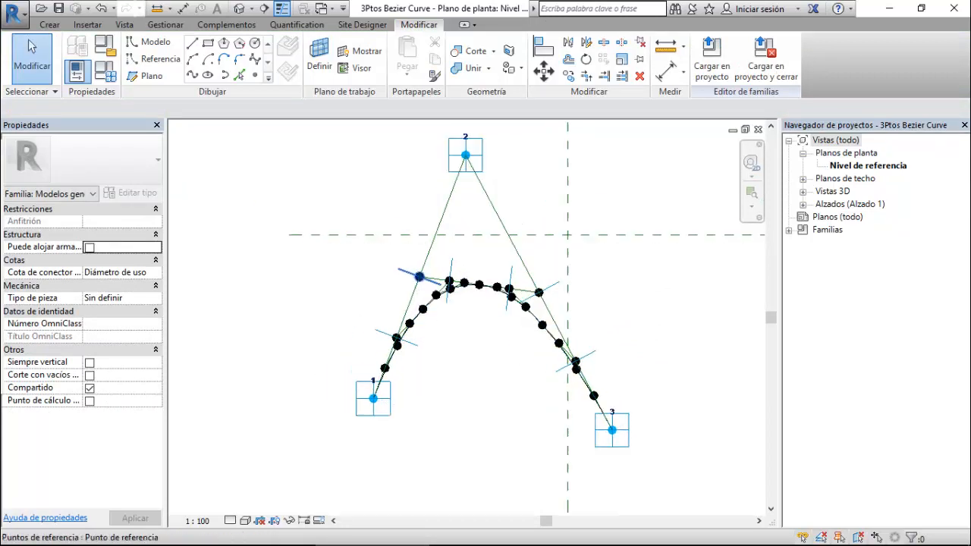
scroll(419, 278, "up", 1)
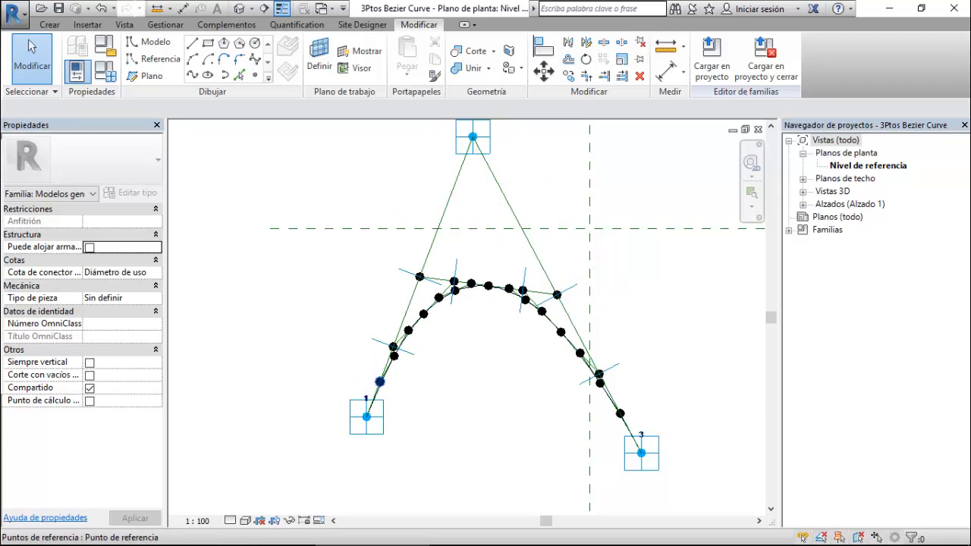
scroll(380, 382, "up", 3)
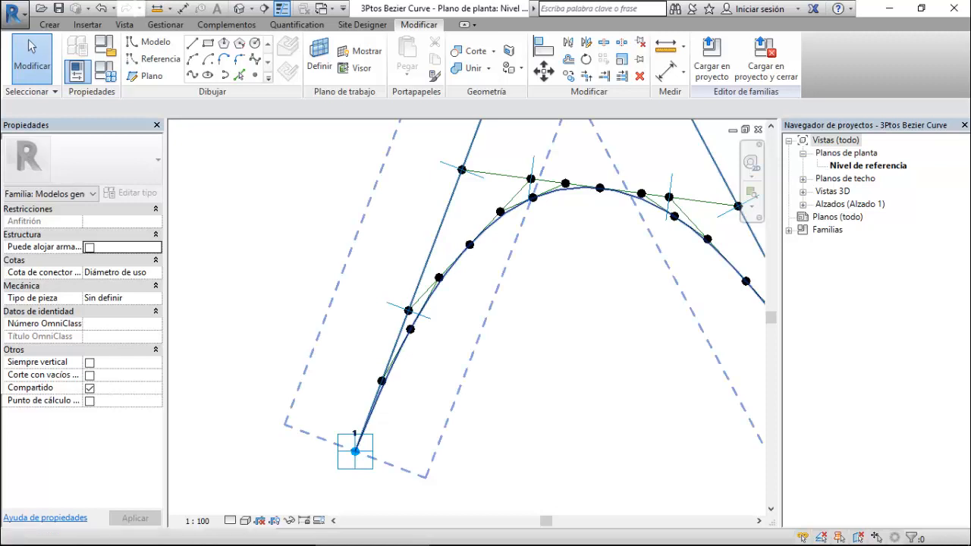
scroll(372, 273, "down", 5)
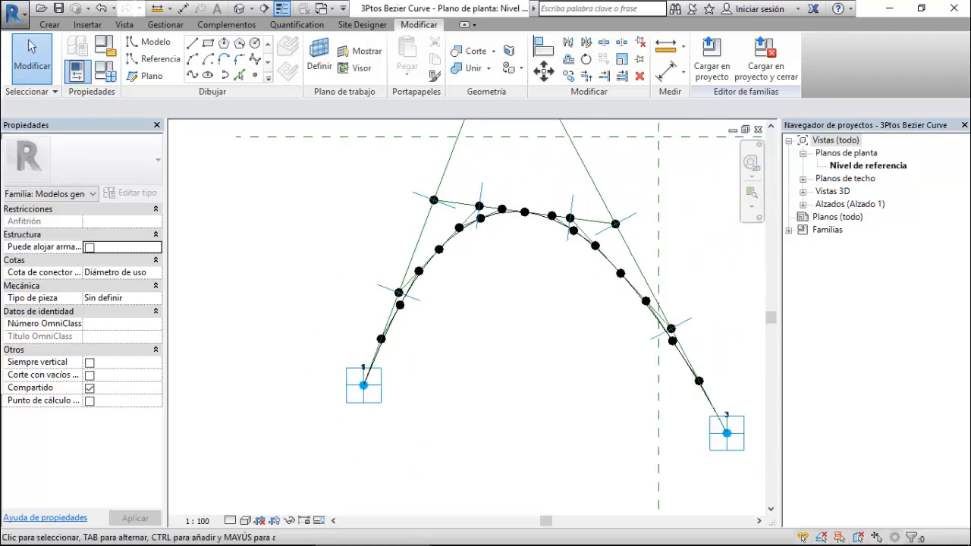
scroll(357, 279, "down", 2)
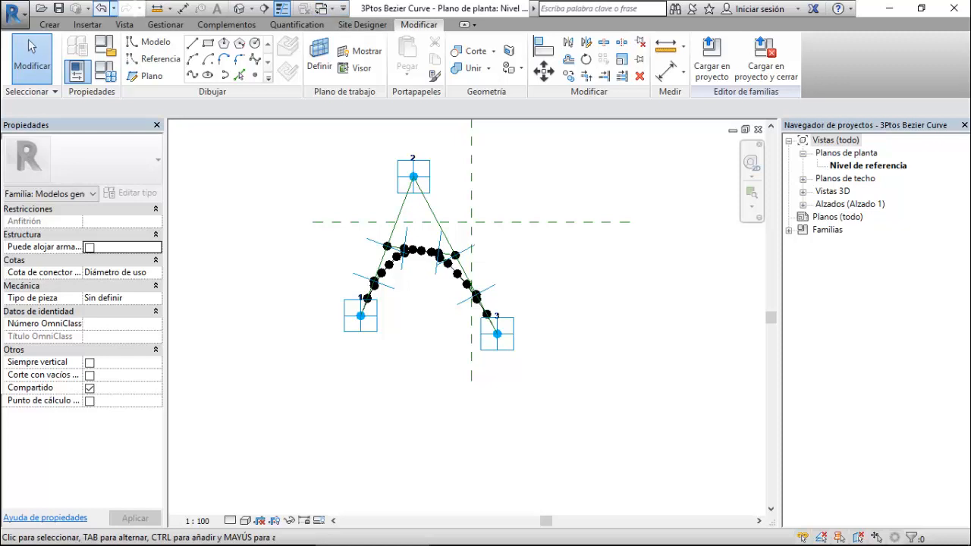
- Switch to the Familia2 reference level plan and delete the existing spline with its points
left_click(324, 8)
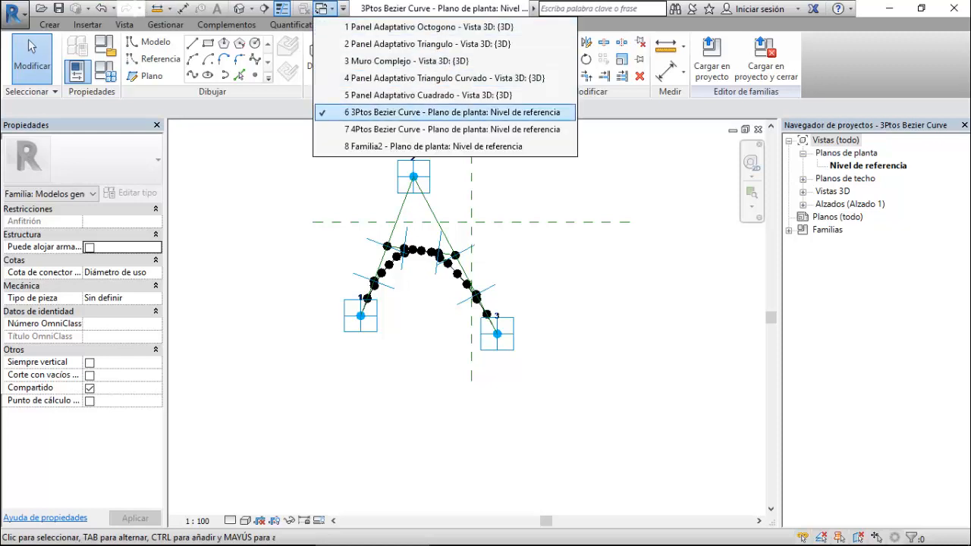
left_click(433, 146)
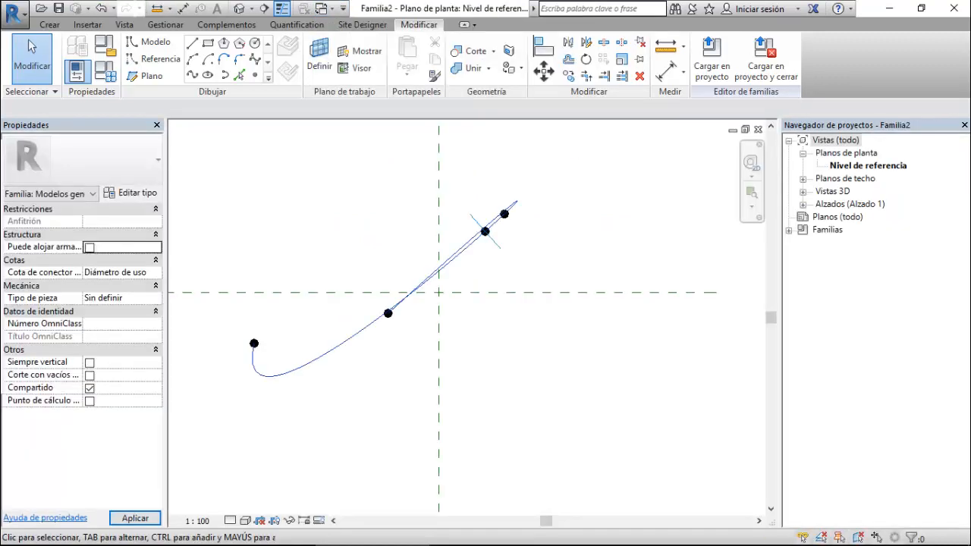
scroll(618, 324, "down", 2)
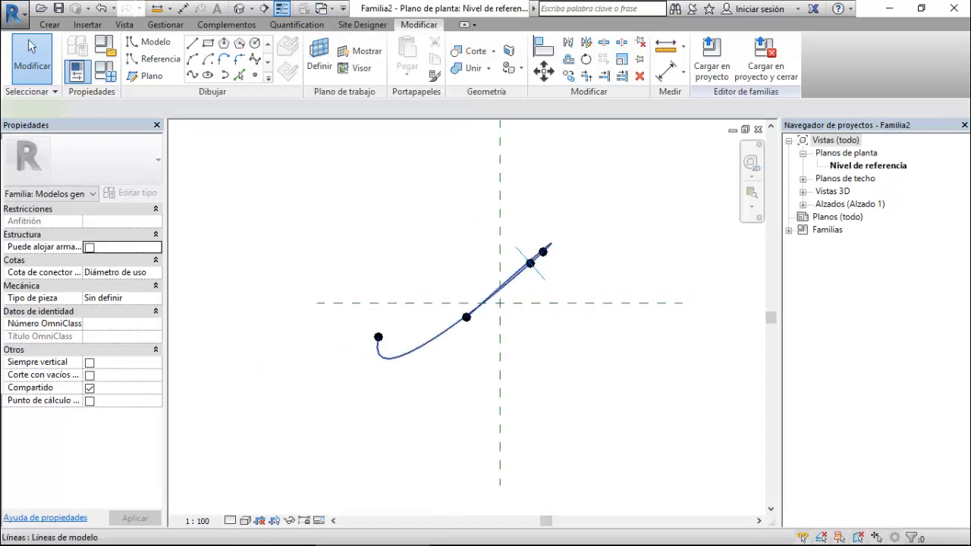
left_click(530, 263)
key("Delete")
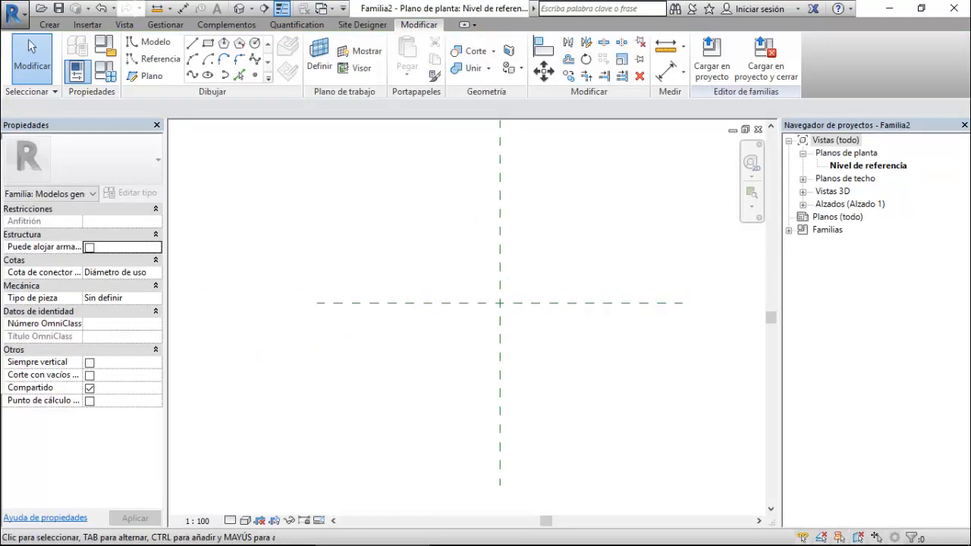
- Place three reference points in a triangle around the reference plane intersection: lower left, upper middle and lower right
scroll(383, 303, "down", 2)
key("l")
key("i")
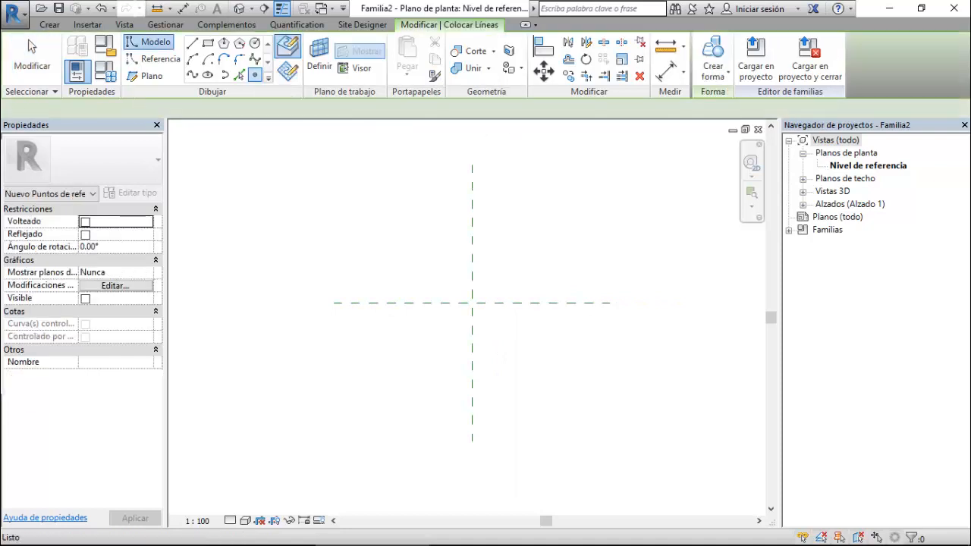
left_click(395, 350)
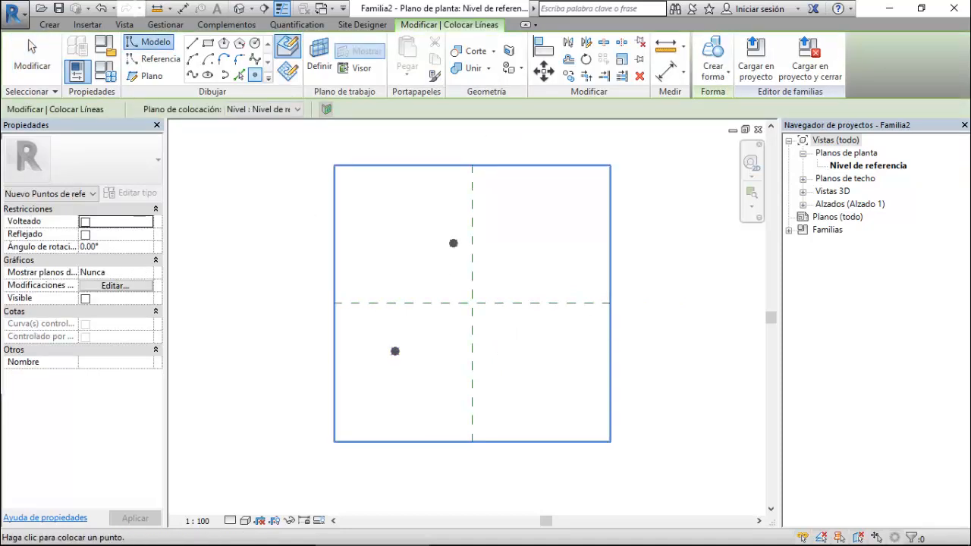
left_click(459, 215)
left_click(31, 46)
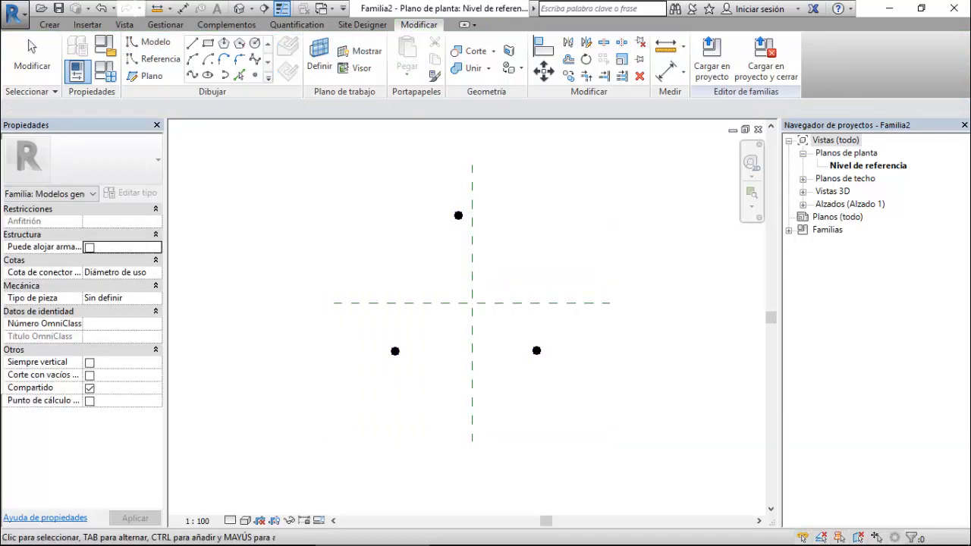
- Convert the three reference points into adaptive placement points
left_click_drag(358, 182, 571, 381)
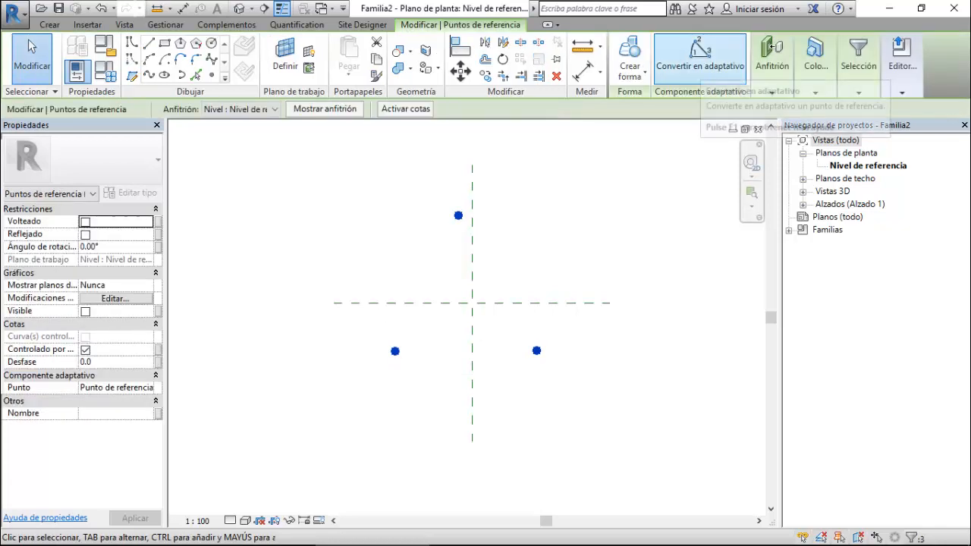
left_click(699, 56)
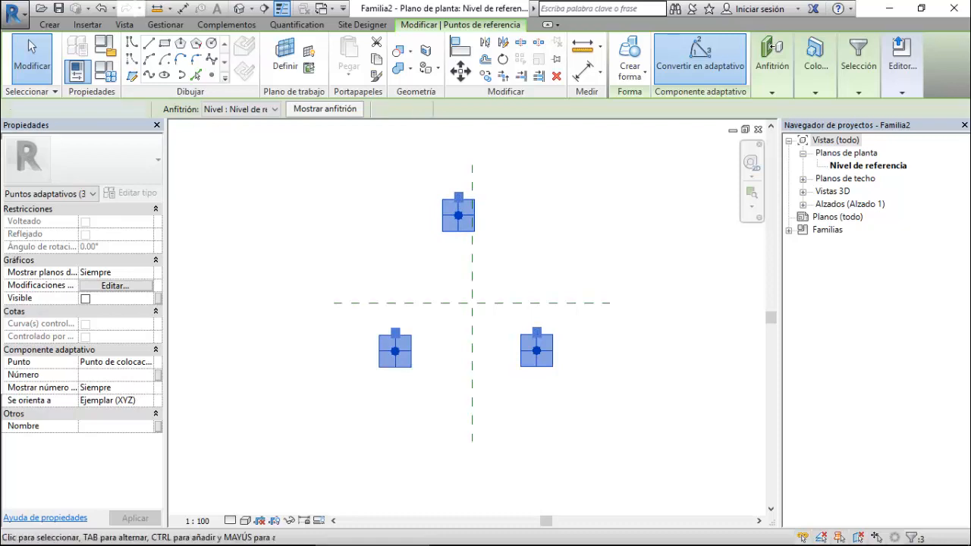
key("Escape")
- Connect adaptive points 1 and 2 with a spline through points and make it a reference line
left_click_drag(358, 159, 476, 390)
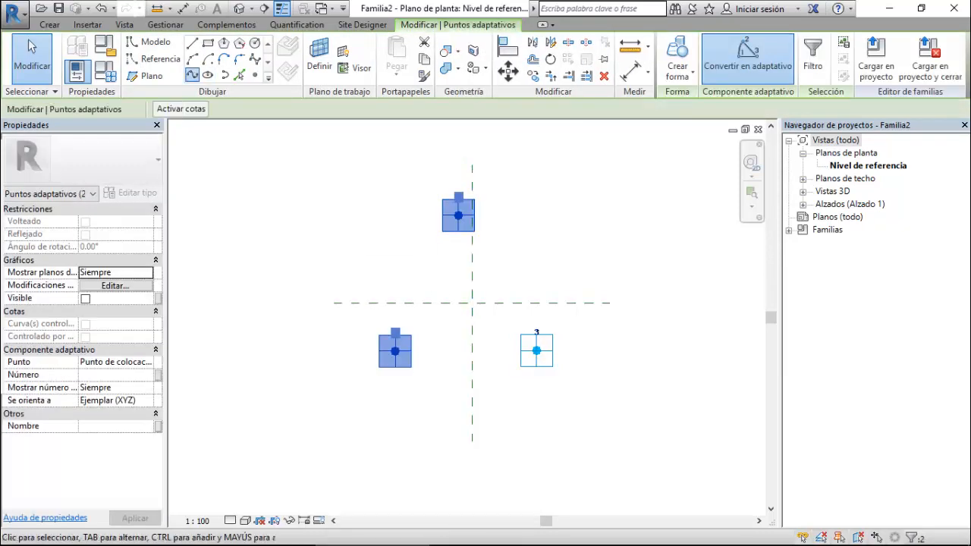
left_click(192, 75)
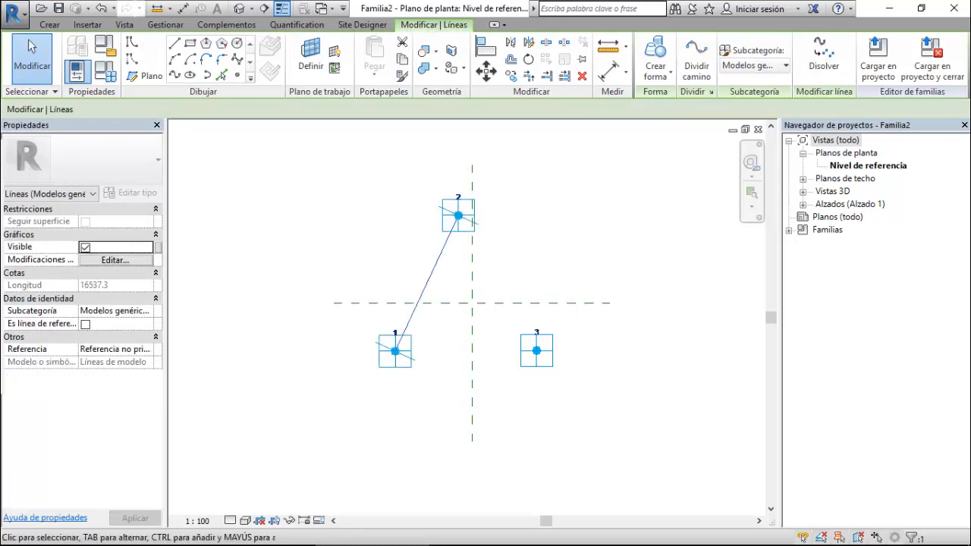
left_click(85, 325)
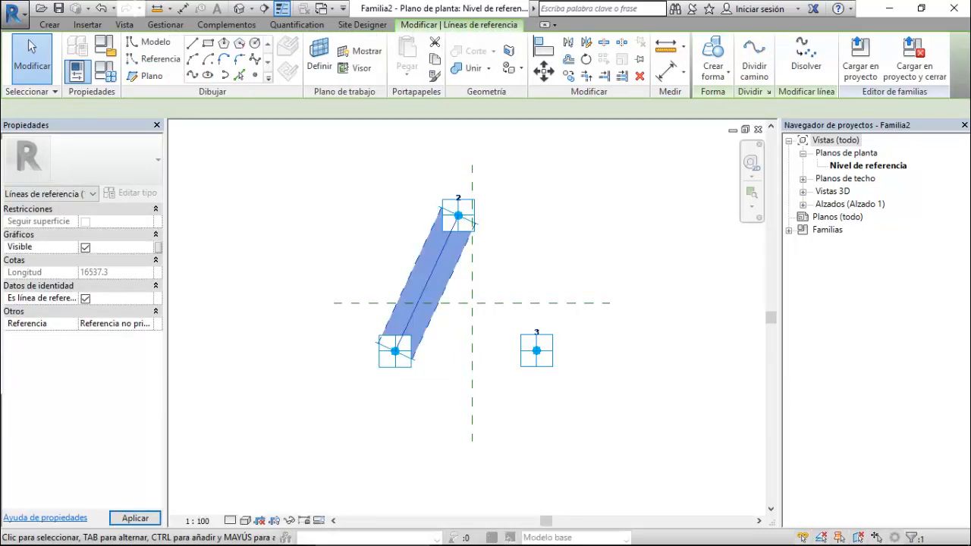
key("Escape")
left_click_drag(443, 162, 579, 383)
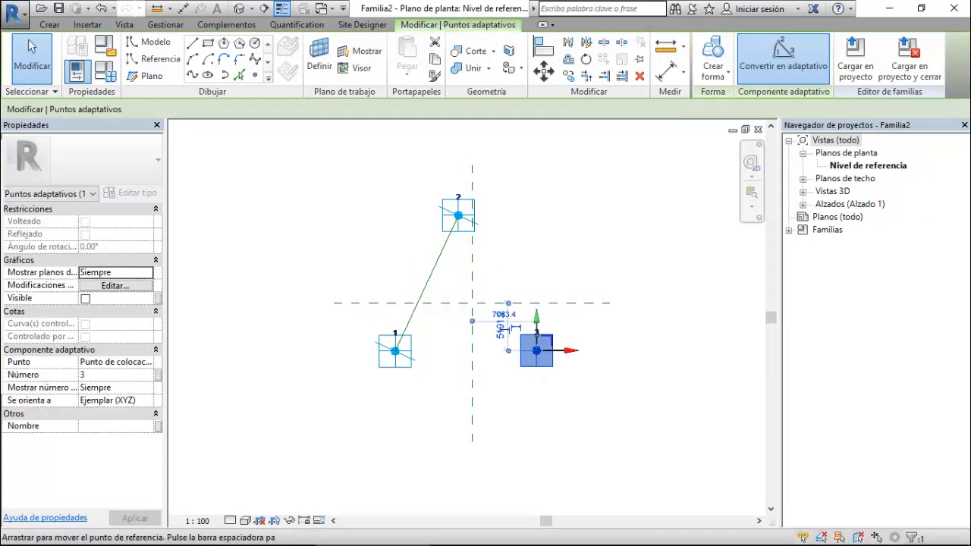
left_click(192, 74)
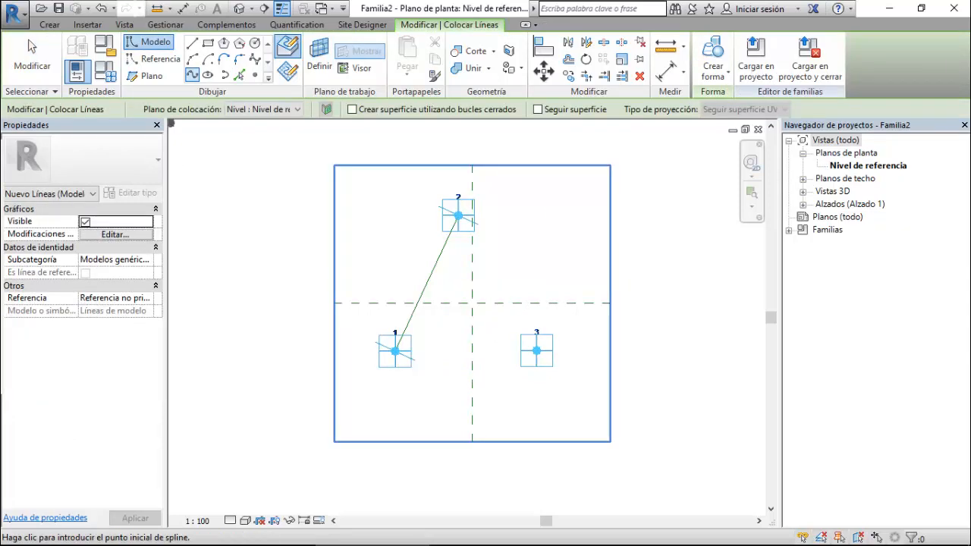
key("Escape")
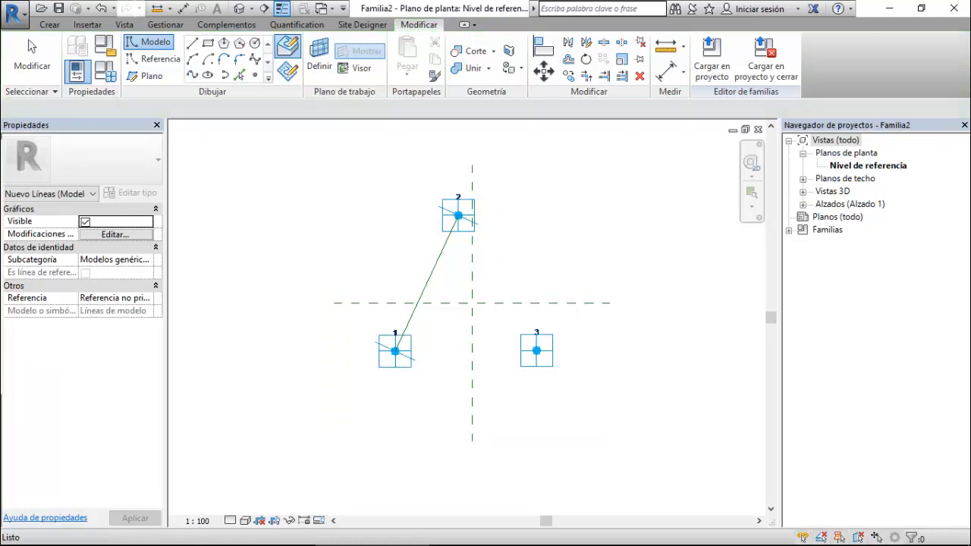
- Connect adaptive points 2 and 3 with a spline through points and make it a reference line
left_click_drag(430, 157, 585, 390)
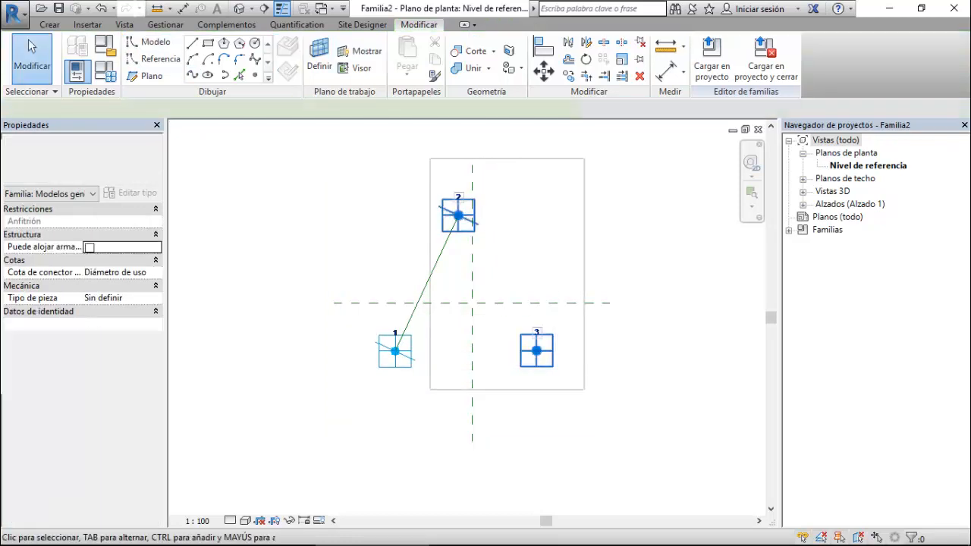
left_click(192, 75)
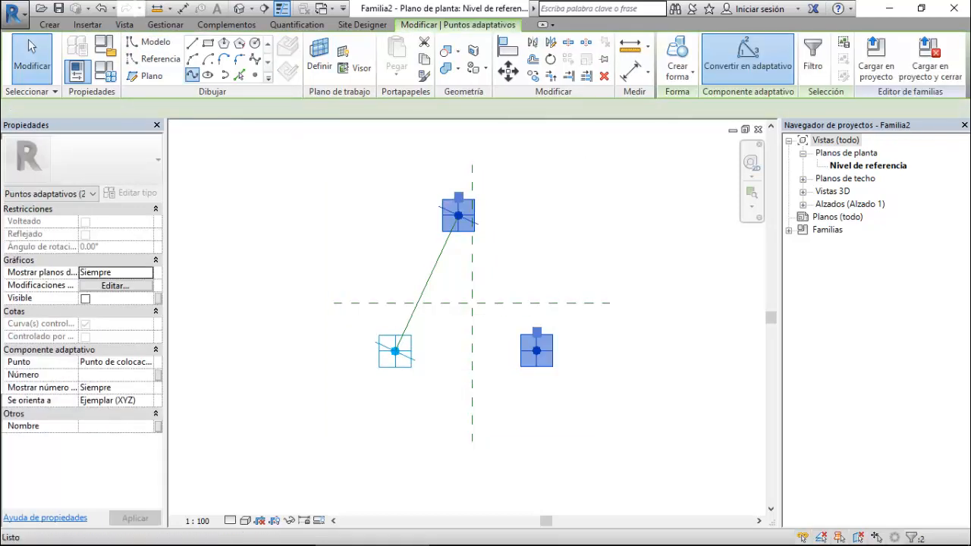
left_click(85, 324)
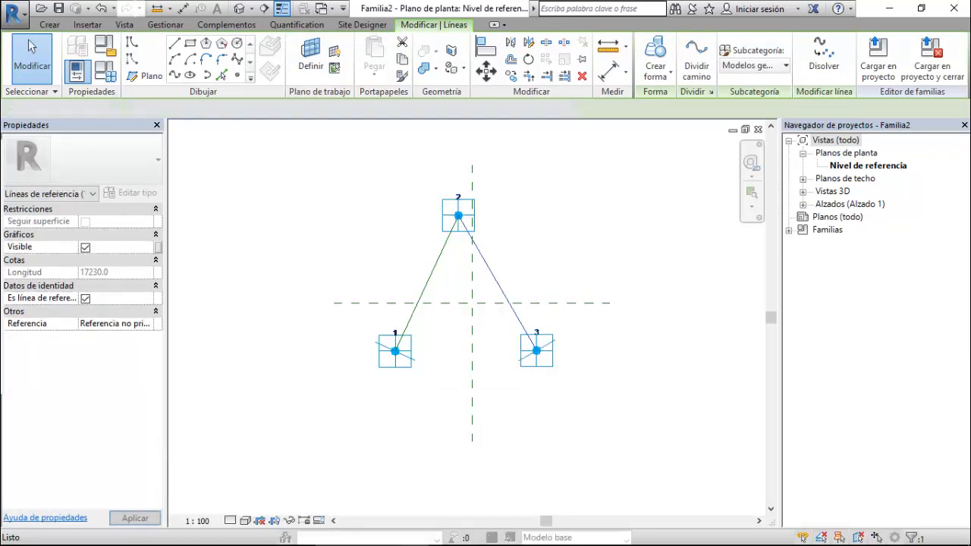
key("Escape")
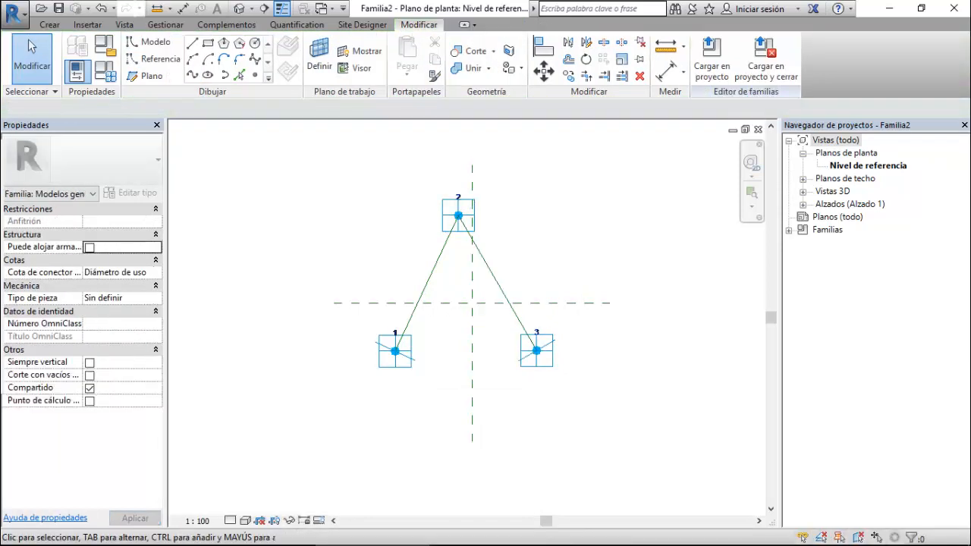
- Place a hosted reference point at the midpoint of each of the two reference lines
left_click(254, 75)
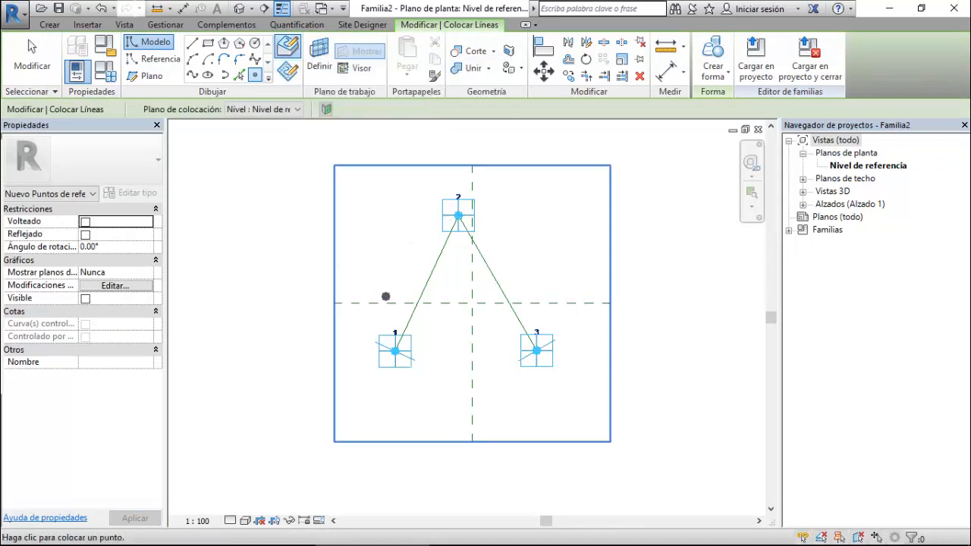
left_click(426, 284)
left_click(497, 283)
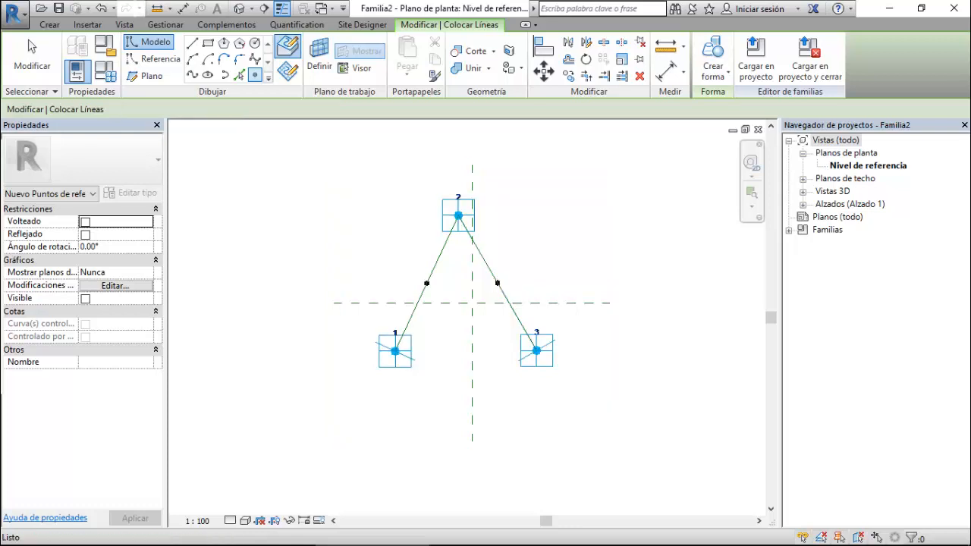
key("Escape")
key("Escape")
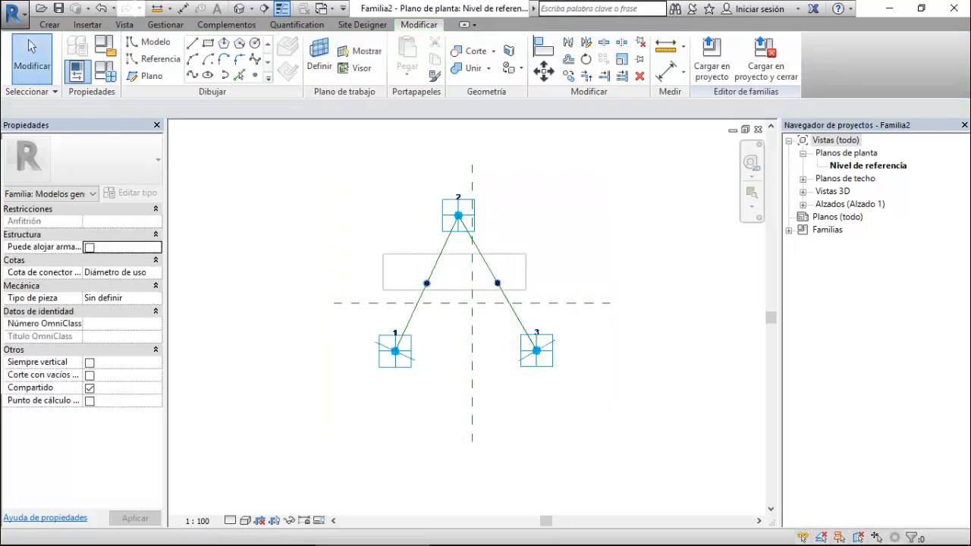
- Connect the midpoints of the two slanted reference lines with a spline through points and make it a reference line
left_click(497, 283)
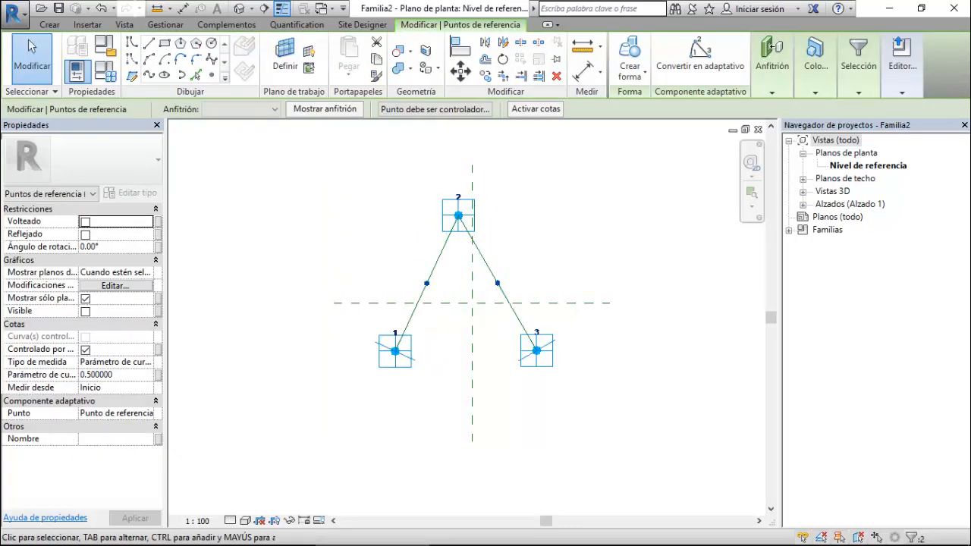
left_click(149, 75)
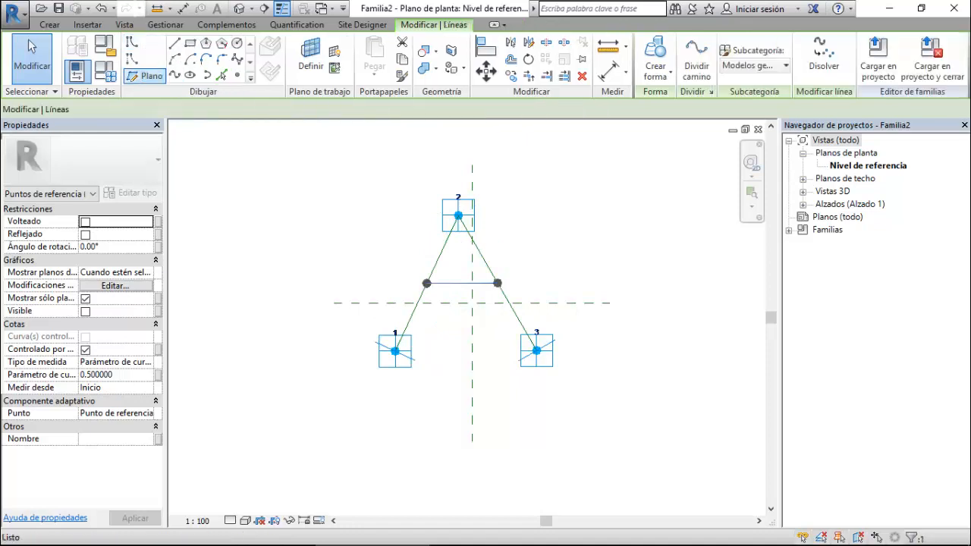
left_click(85, 324)
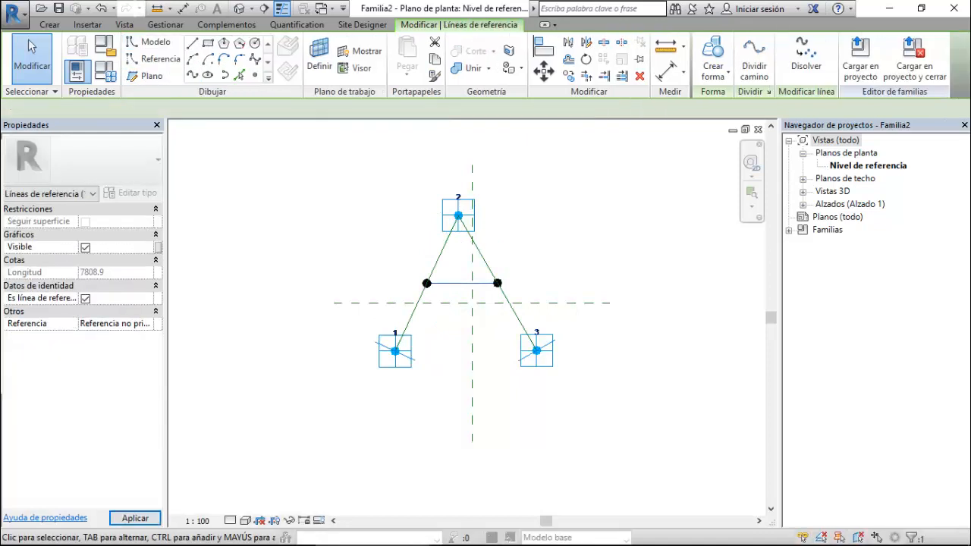
- Place hosted reference points at the horizontal reference line's midpoint and on the lower halves of both slanted reference lines
scroll(491, 324, "up", 4)
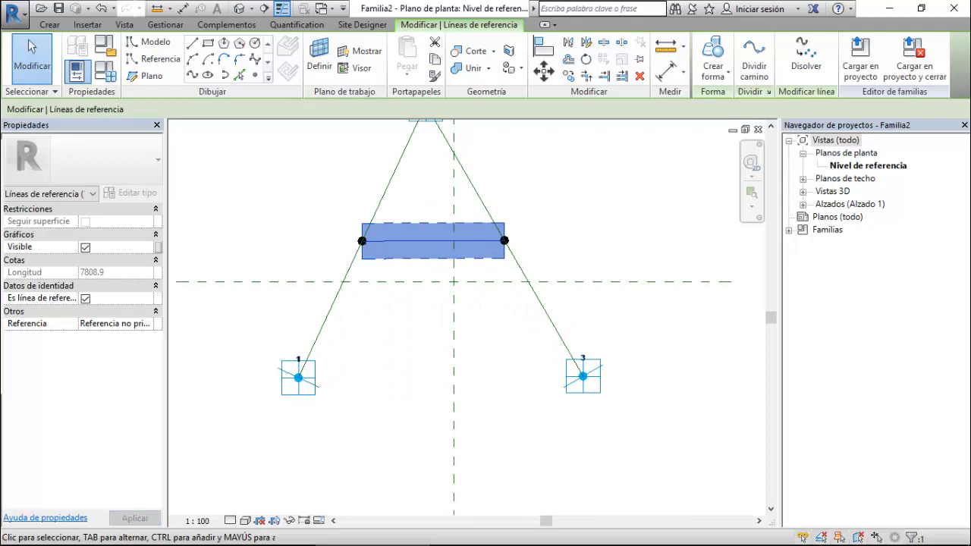
left_click(255, 75)
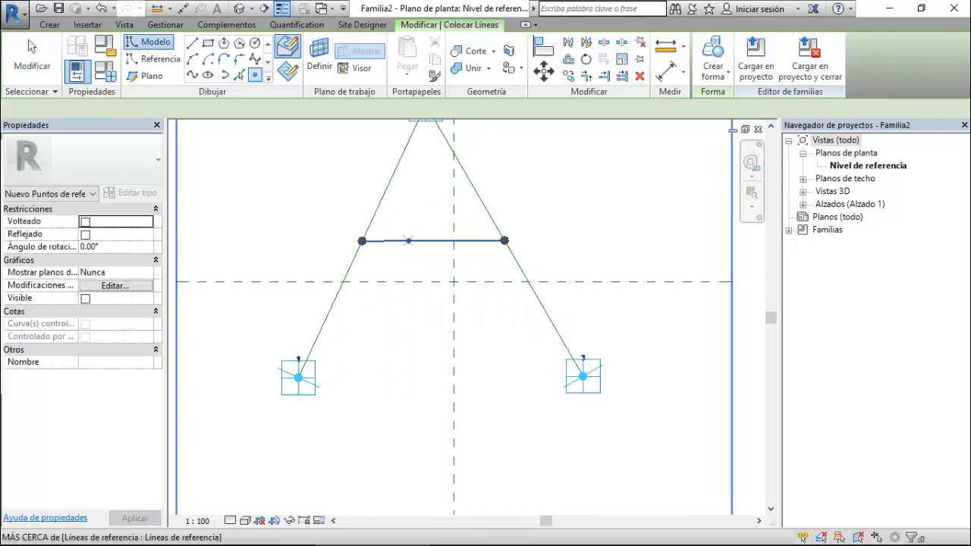
left_click(433, 240)
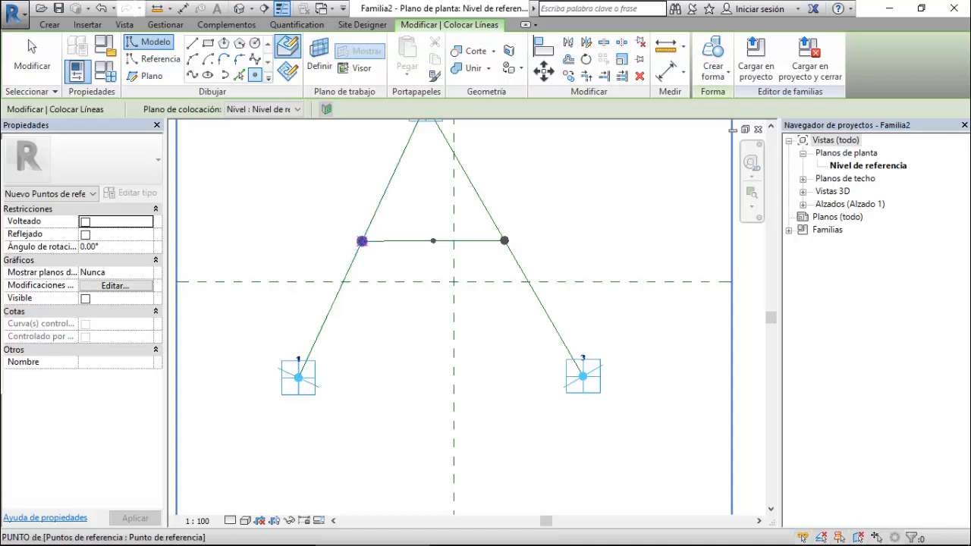
left_click(334, 302)
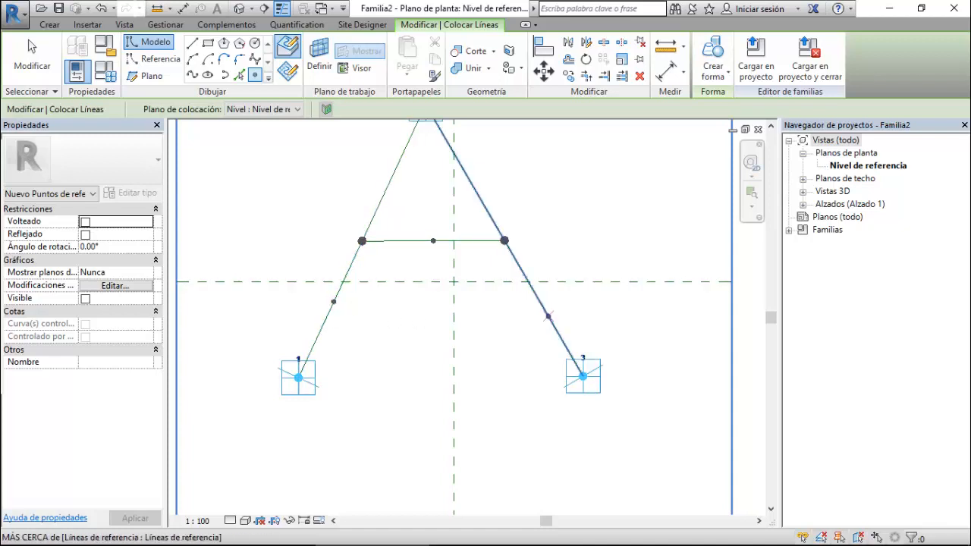
left_click(547, 312)
key("Escape")
key("Escape")
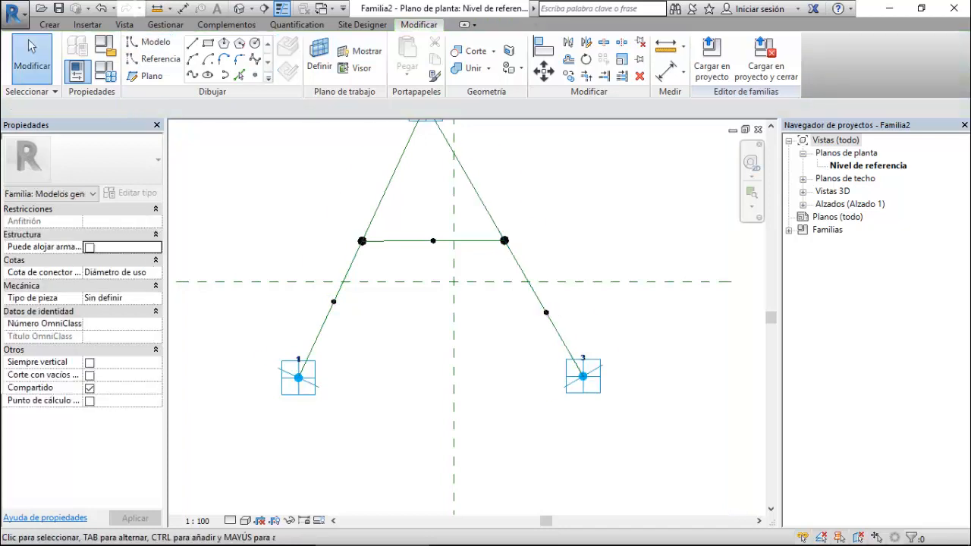
- Set the curve parameter of the lower hosted point on each slanted reference line to 0.25
left_click(320, 304)
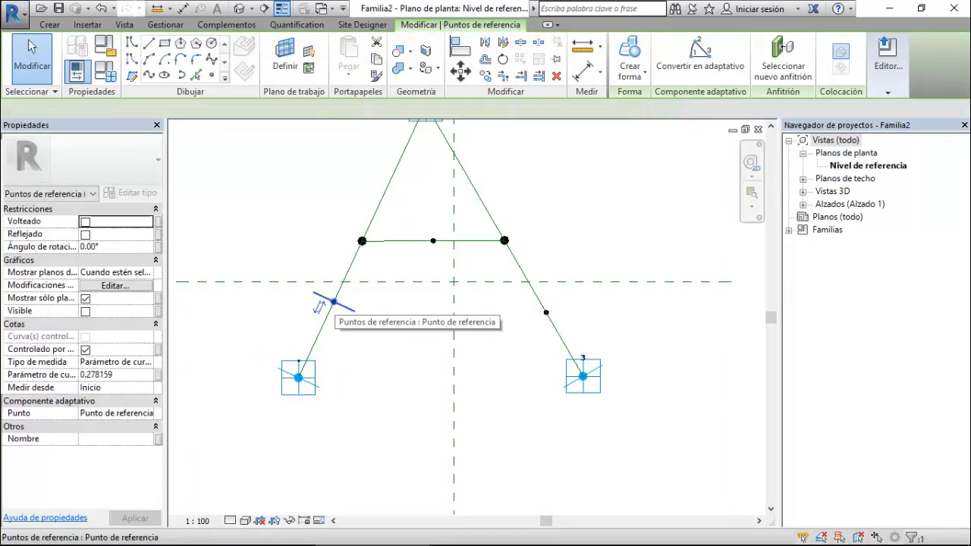
left_click(115, 375)
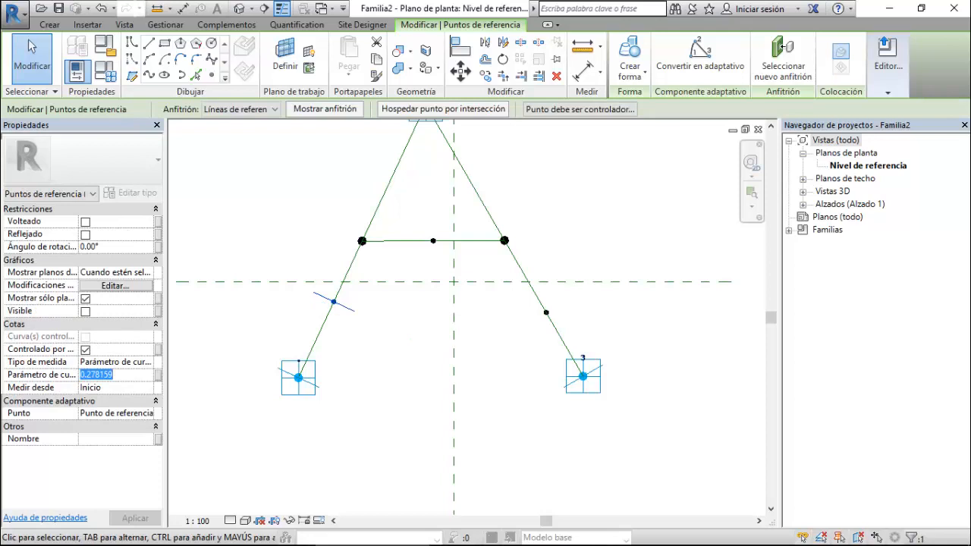
key("Return")
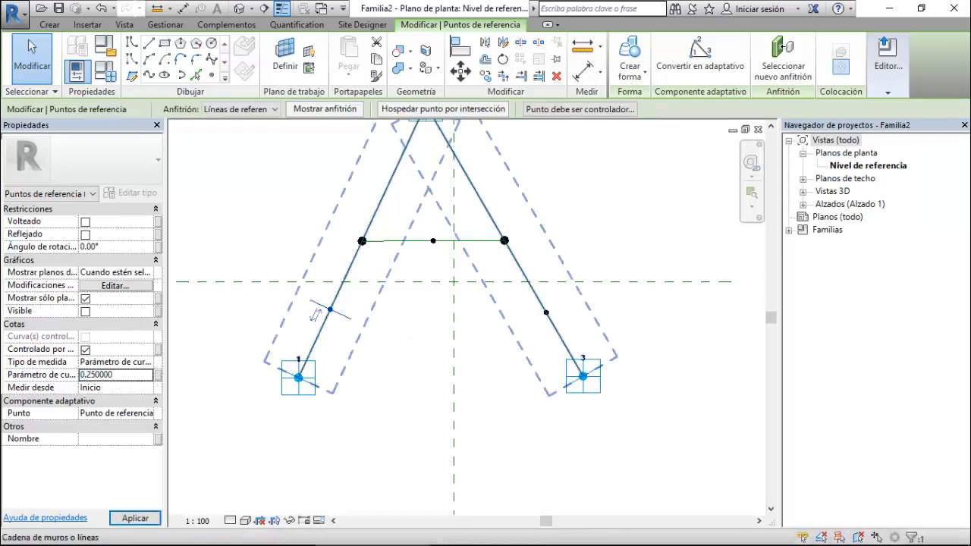
left_click(546, 312)
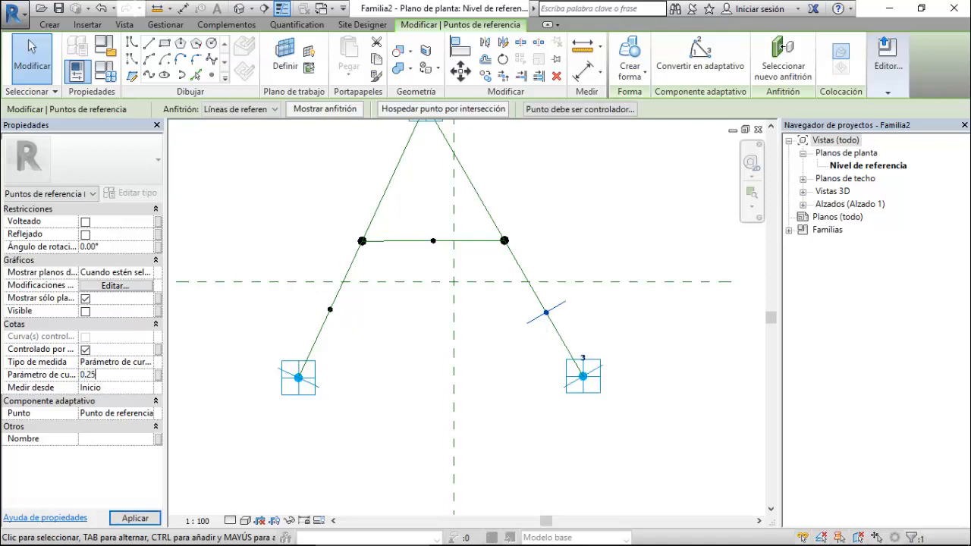
key("Return")
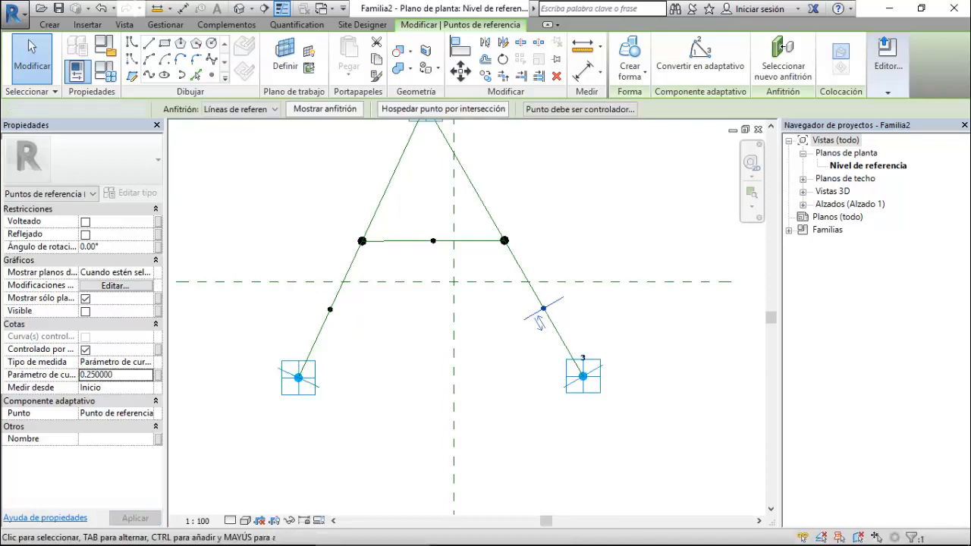
key("Escape")
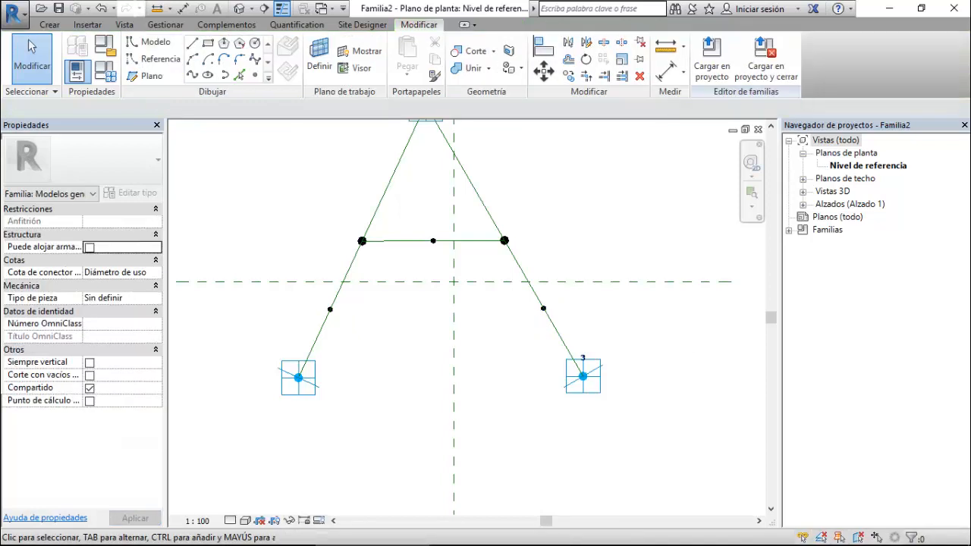
- Examine the point layout in the 3Ptos Bezier Curve family's reference level plan and return to the Familia2 plan
left_click(324, 8)
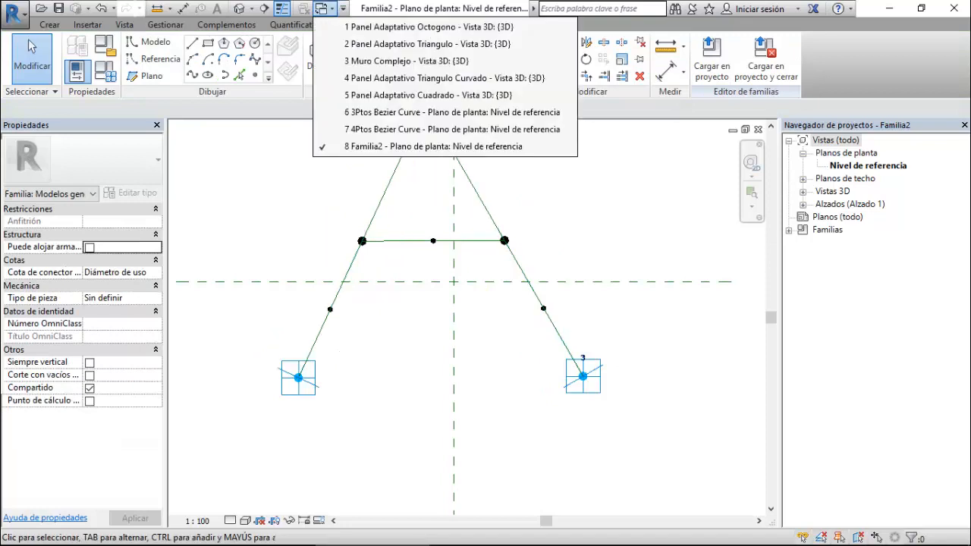
left_click(324, 9)
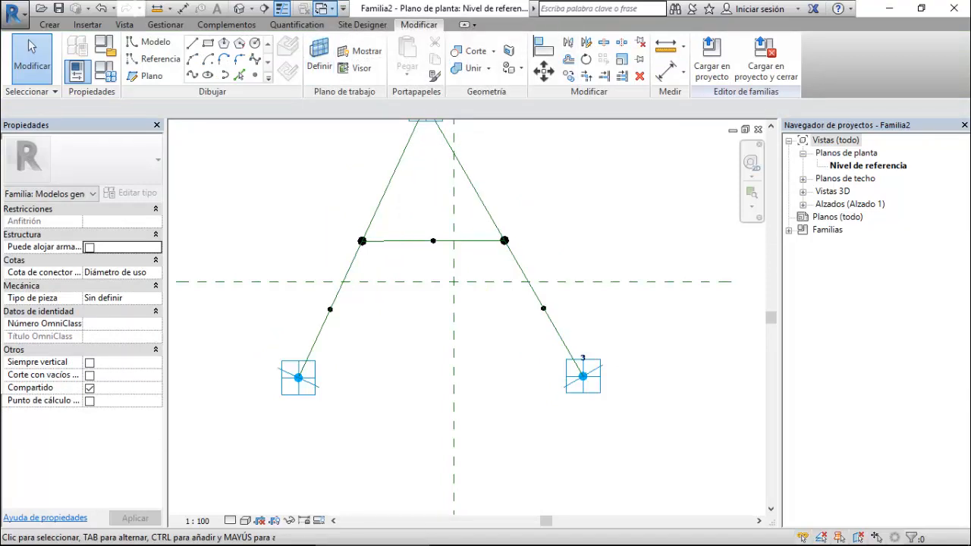
left_click(324, 8)
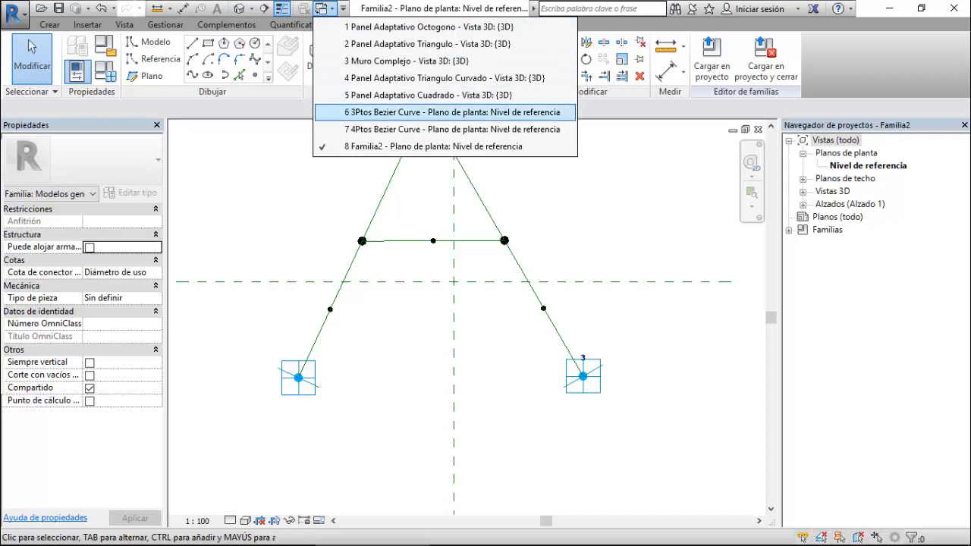
left_click(433, 112)
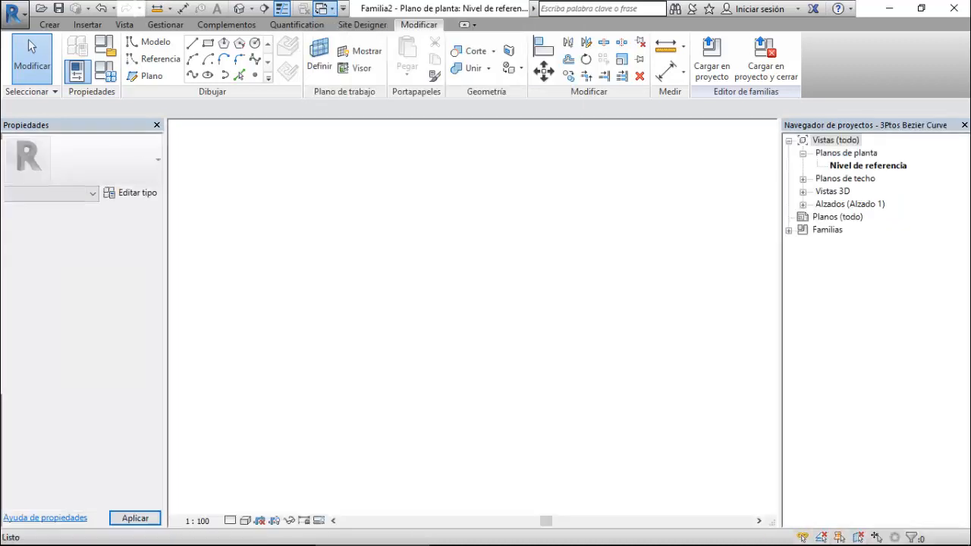
scroll(432, 267, "up", 3)
scroll(444, 258, "up", 1)
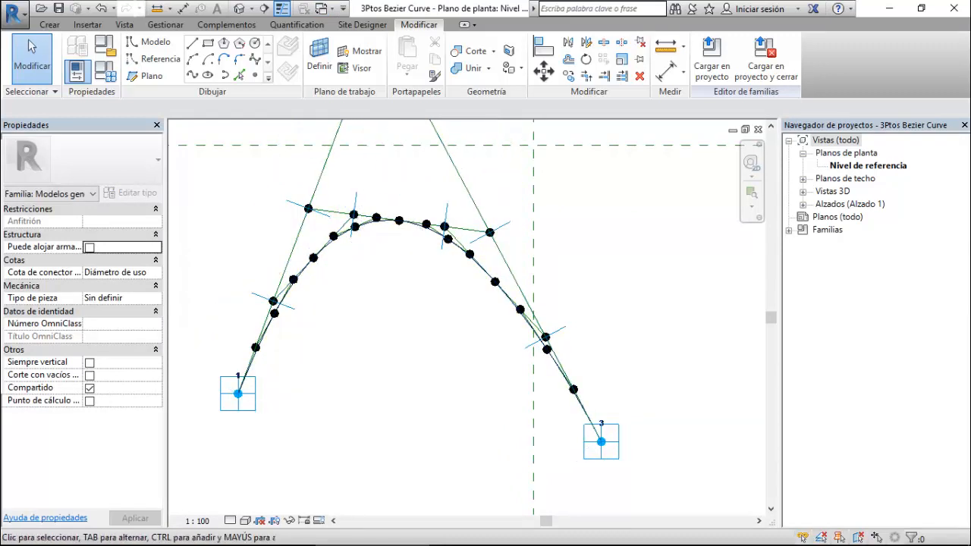
left_click(322, 8)
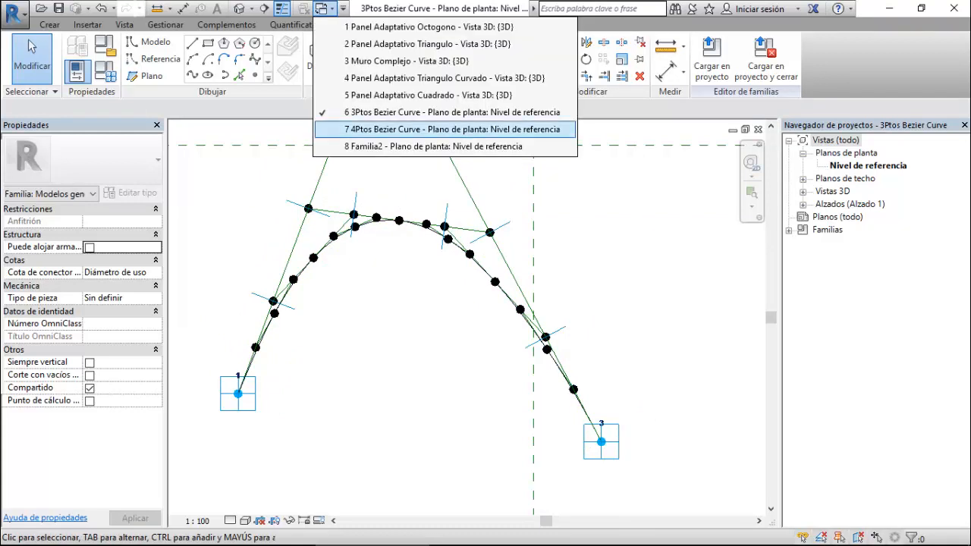
left_click(429, 145)
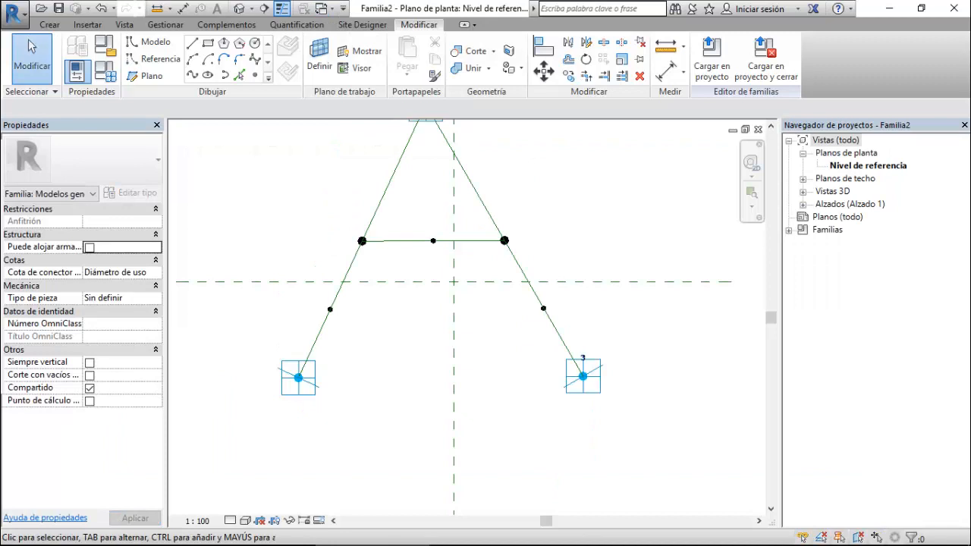
- Place a hosted reference point on the horizontal reference line on each side of its midpoint
key("l")
key("i")
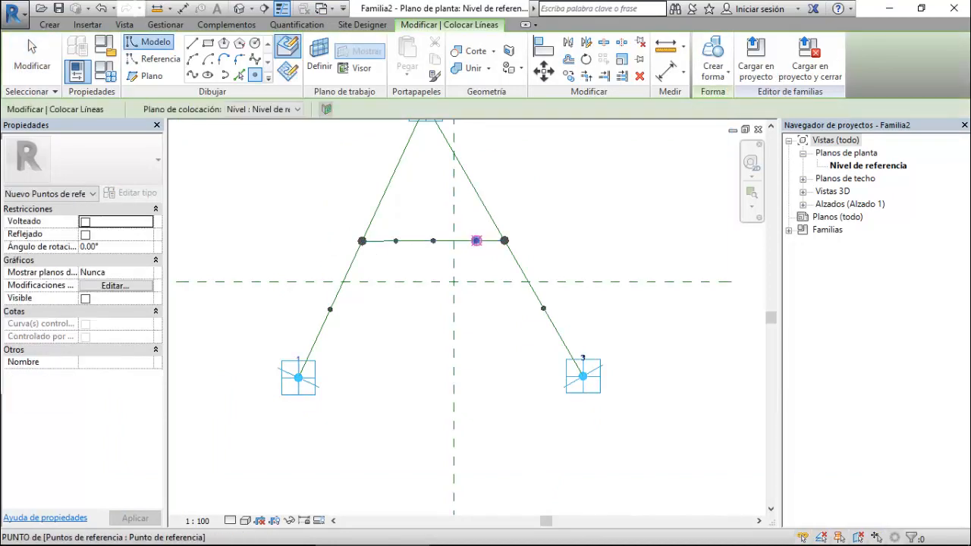
left_click(476, 240)
key("Escape")
key("Escape")
scroll(389, 261, "up", 2)
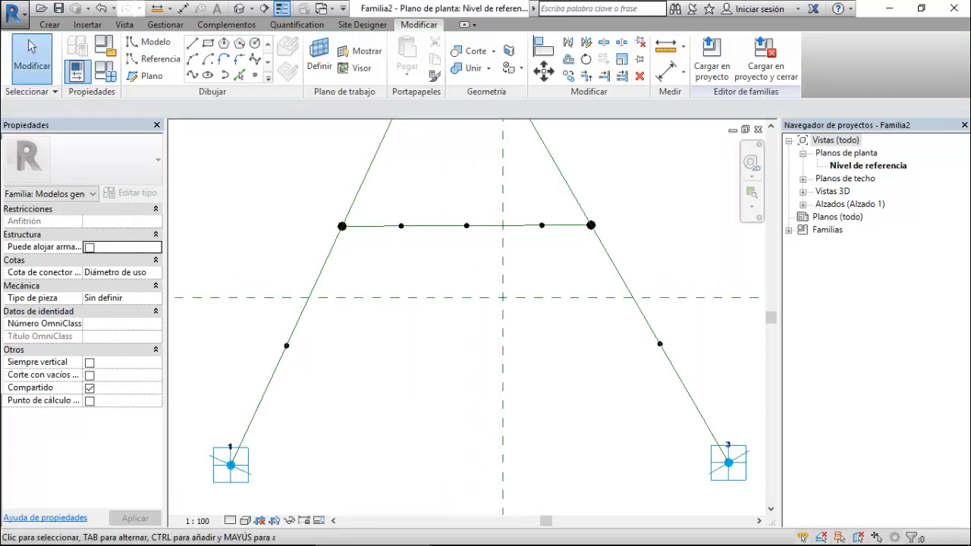
- Set the curve parameters of the horizontal line's two outer hosted points to 0.25 on the adaptive point 1 side and 0.75 on the other
left_click(402, 226)
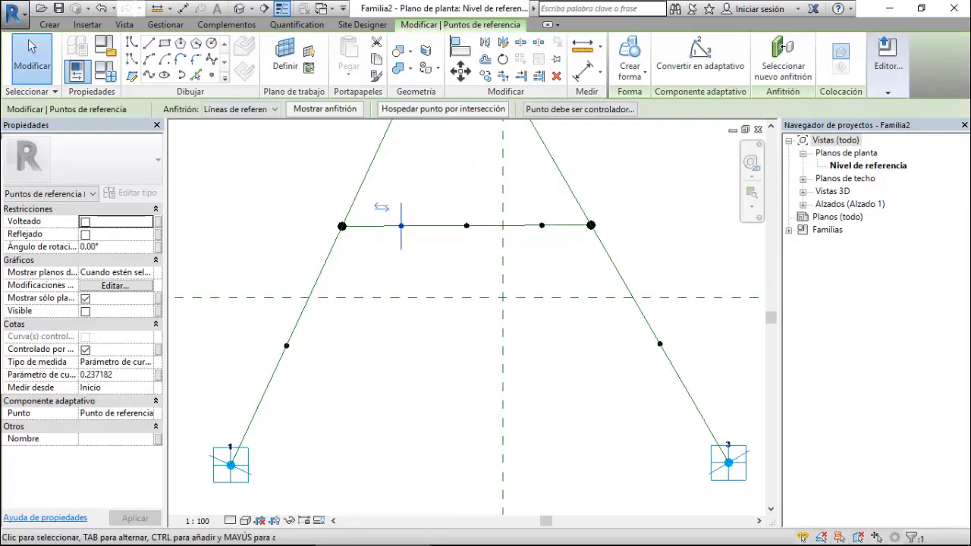
type("0.25")
key("Return")
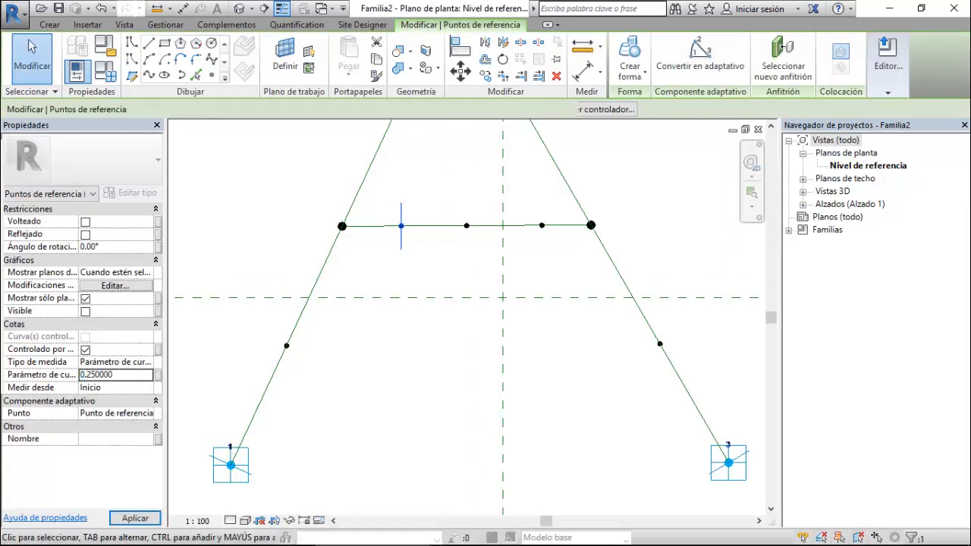
left_click_drag(403, 226, 542, 226)
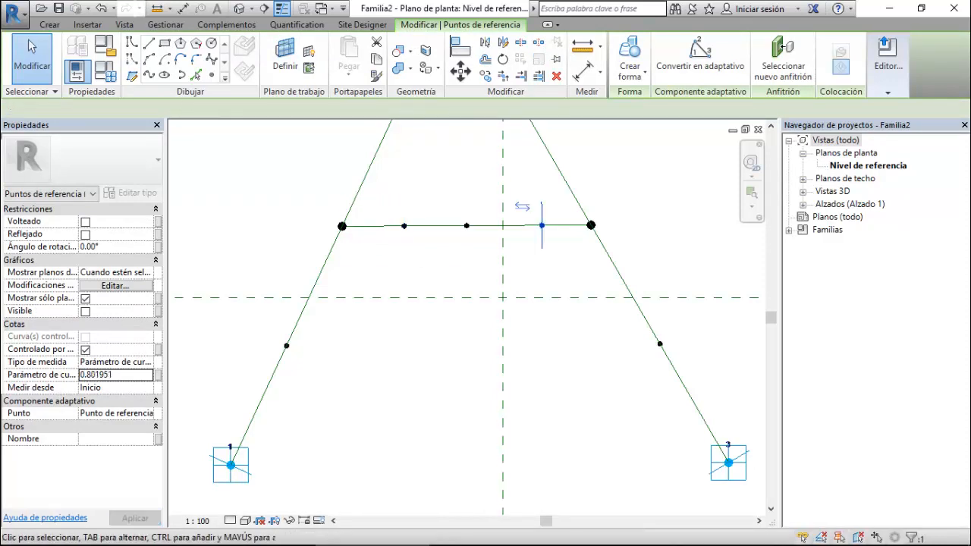
double_click(97, 374)
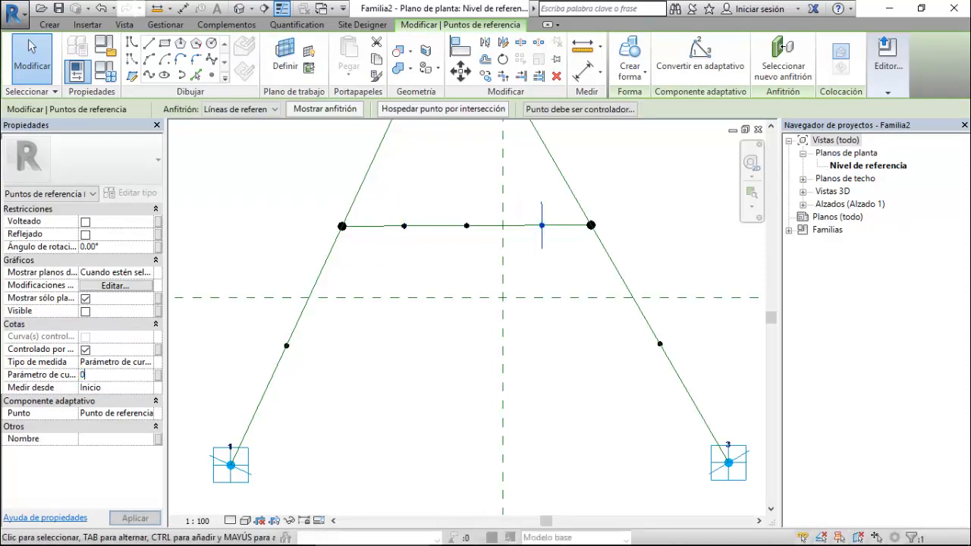
key("Return")
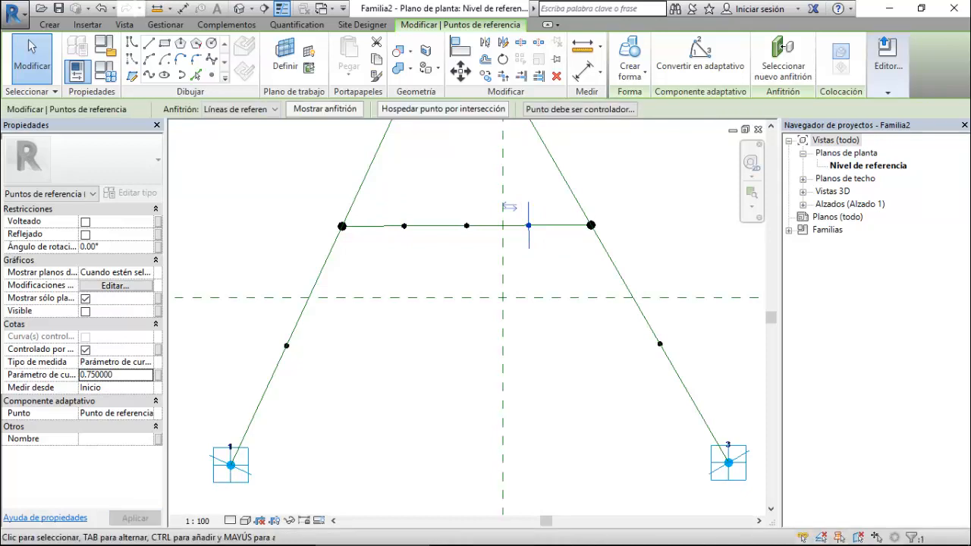
key("Escape")
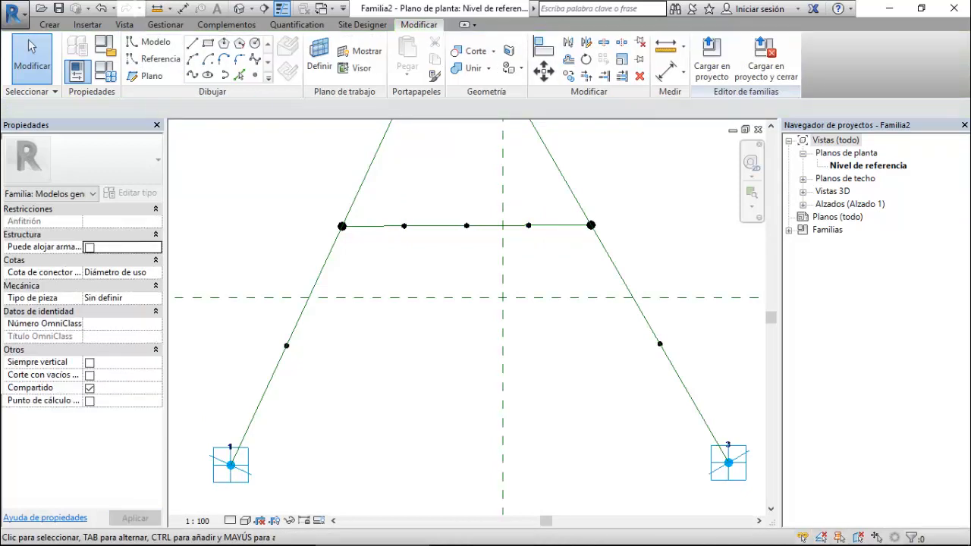
- Connect the horizontal line's 0.25 point to the hosted point above adaptive point 1 with a spline and make it a reference line
left_click(403, 226)
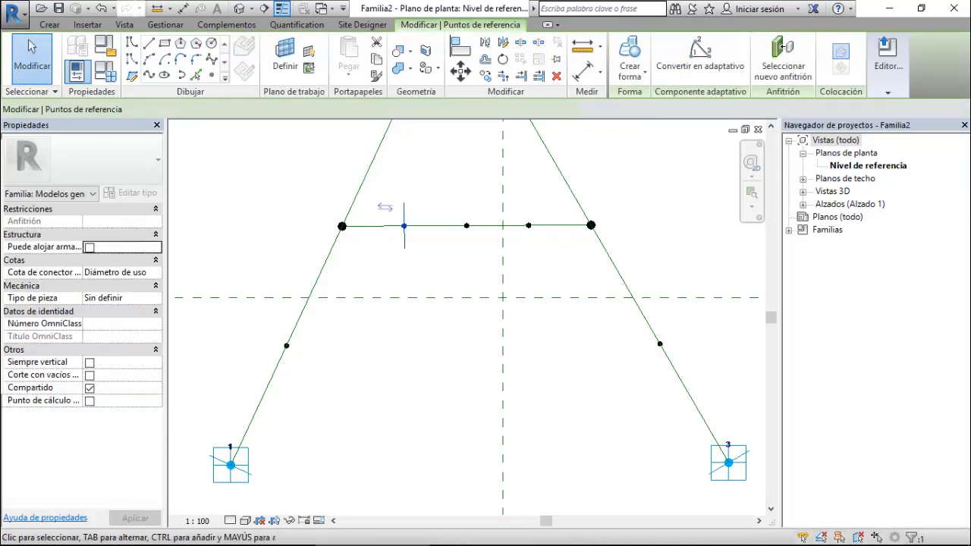
left_click(286, 346, "ctrl")
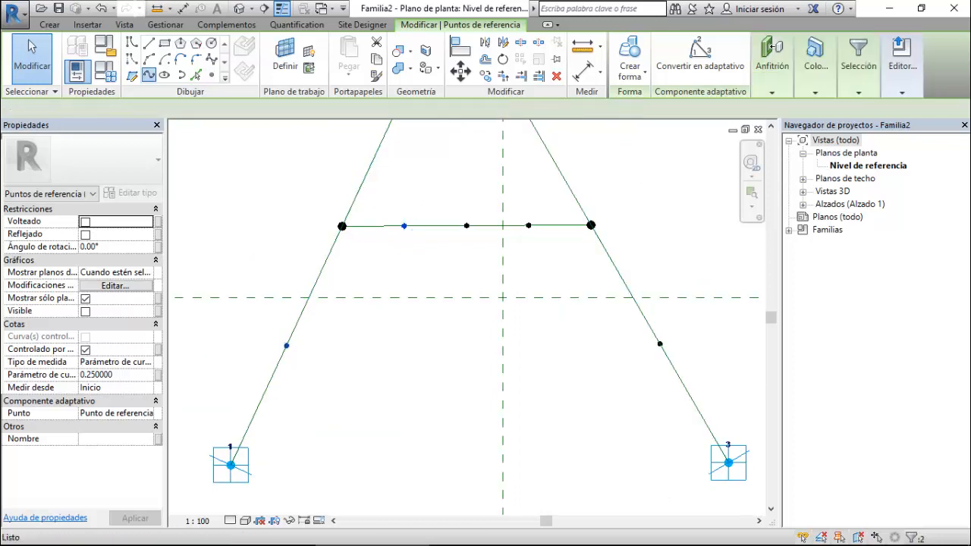
left_click(149, 74)
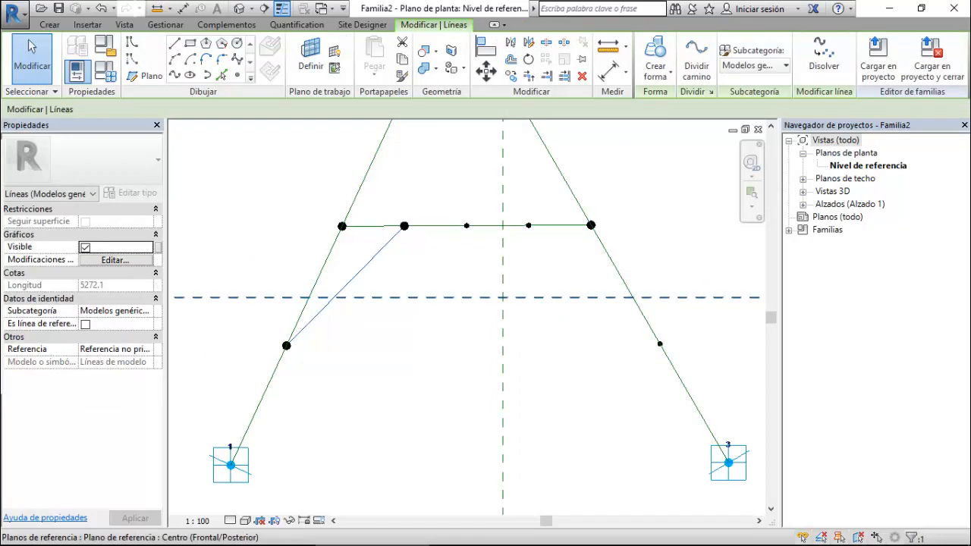
left_click(85, 324)
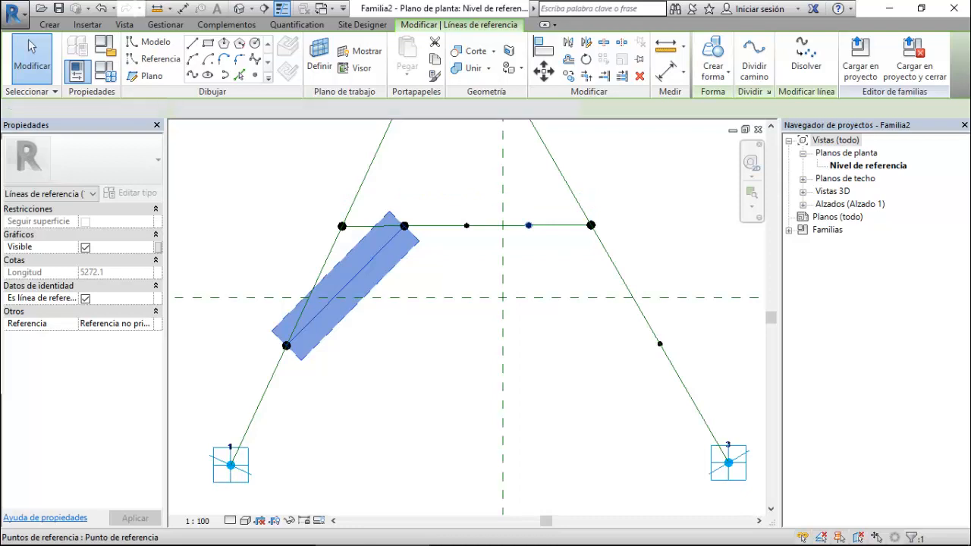
- Connect the horizontal line's 0.75 point to the hosted point above adaptive point 3 with a spline and make it a reference line
left_click(529, 226)
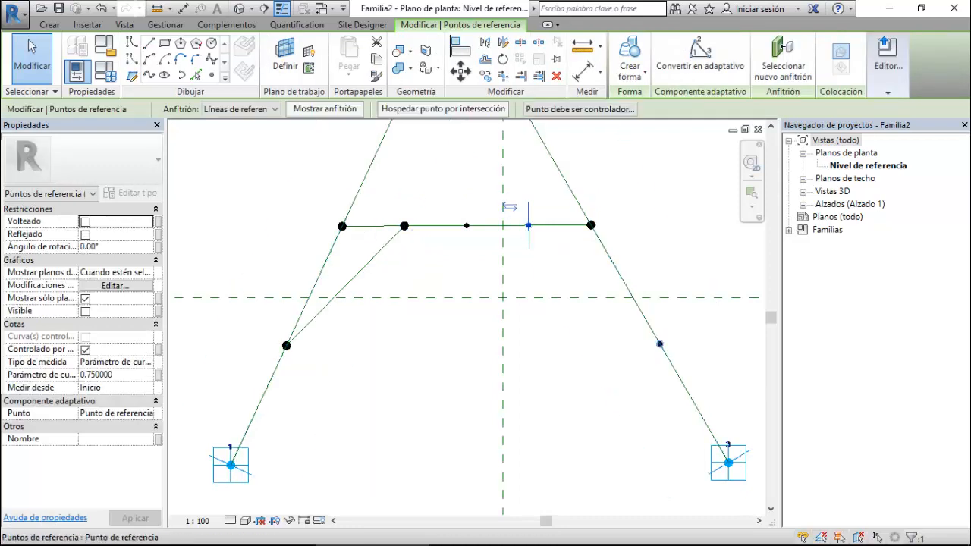
left_click(660, 344, "ctrl")
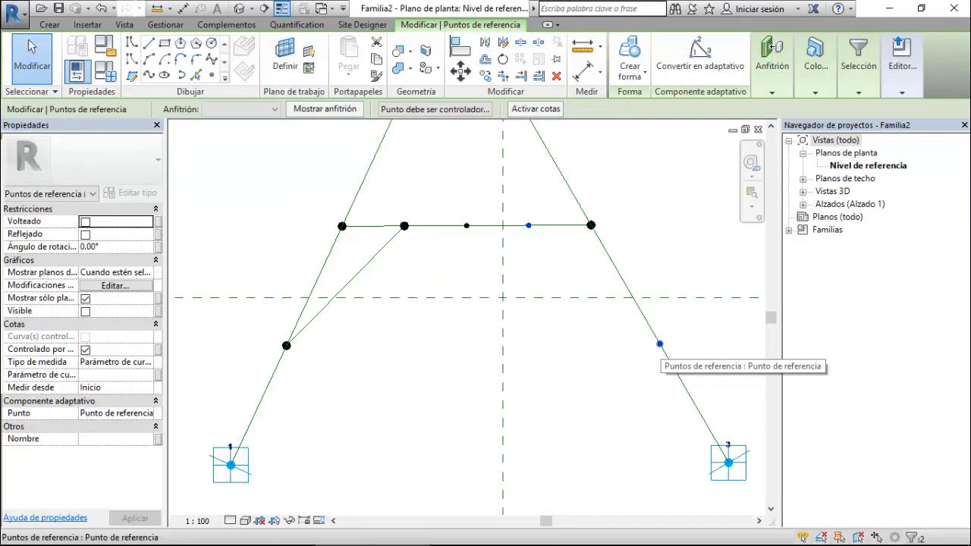
left_click(149, 76)
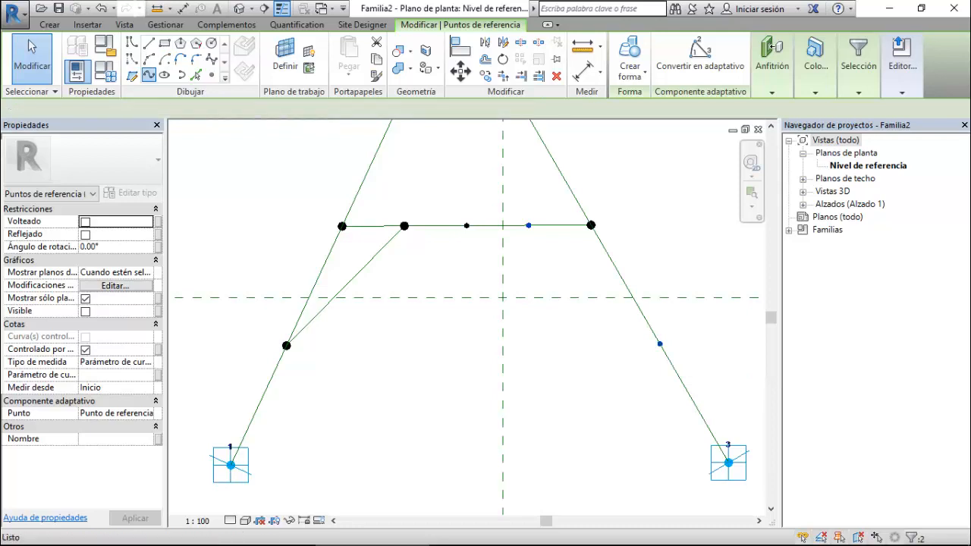
left_click(86, 325)
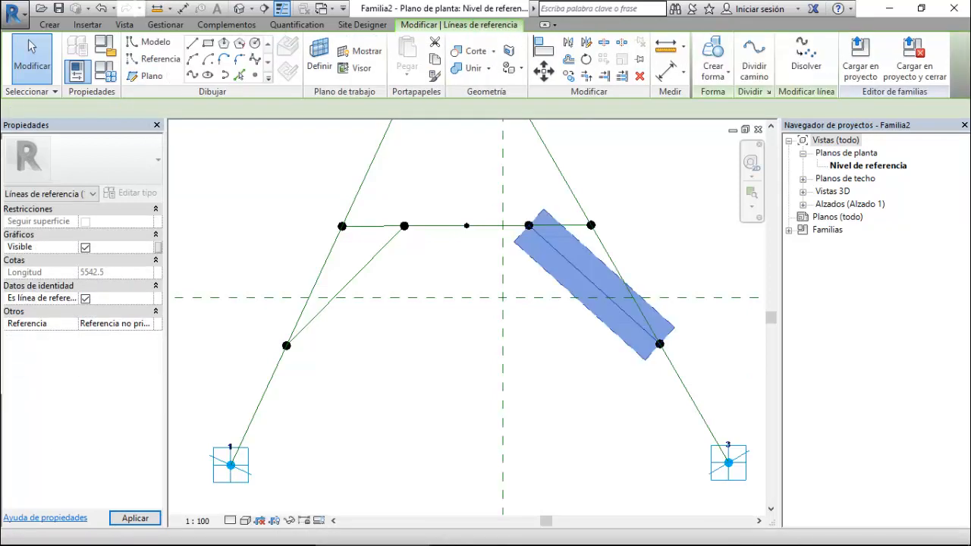
key("Escape")
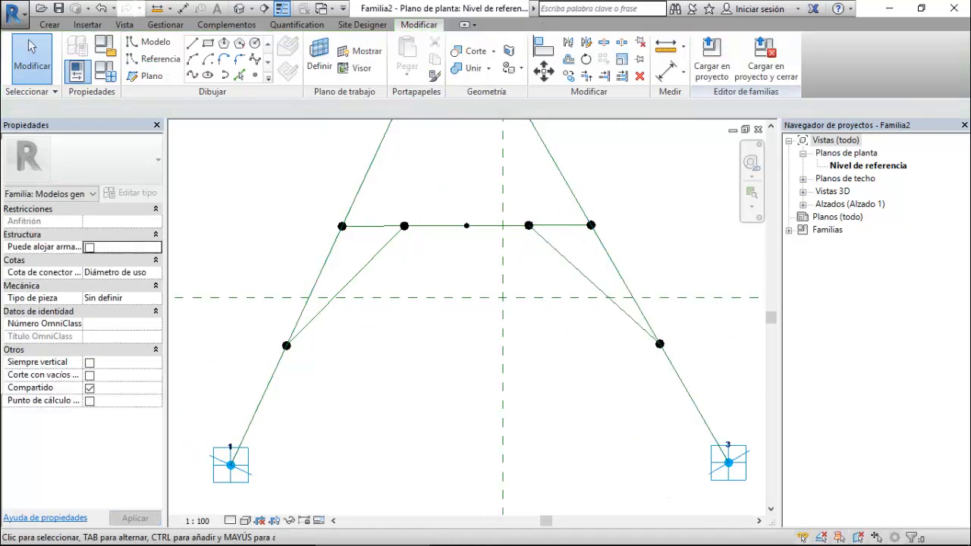
- Place a hosted reference point at the midpoint of each of the two diagonal reference lines below the horizontal line
left_click(254, 74)
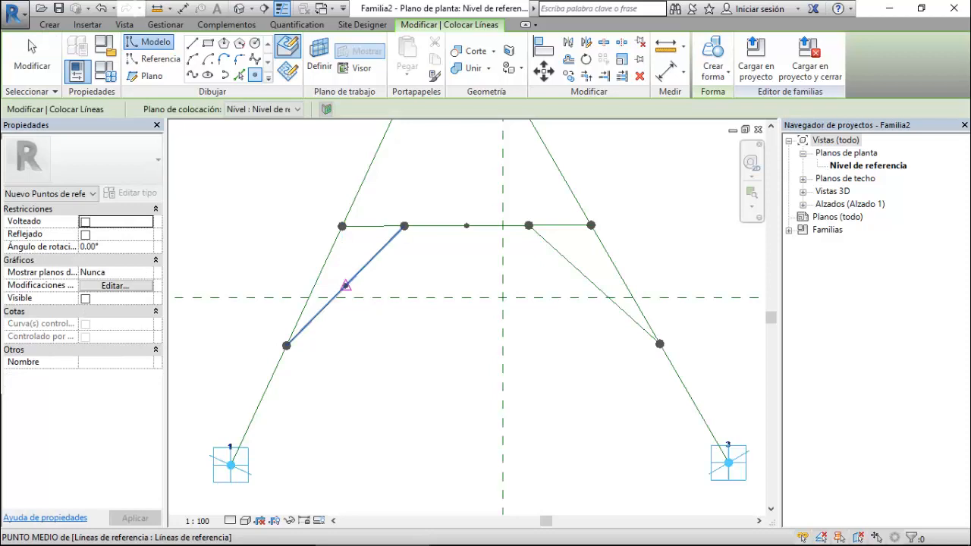
left_click(345, 286)
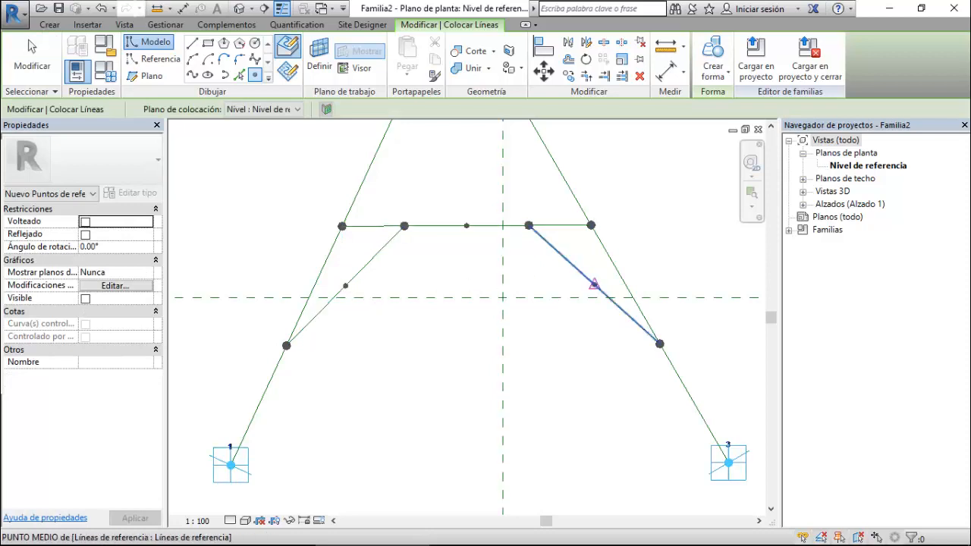
left_click(594, 284)
key("Escape")
key("Escape")
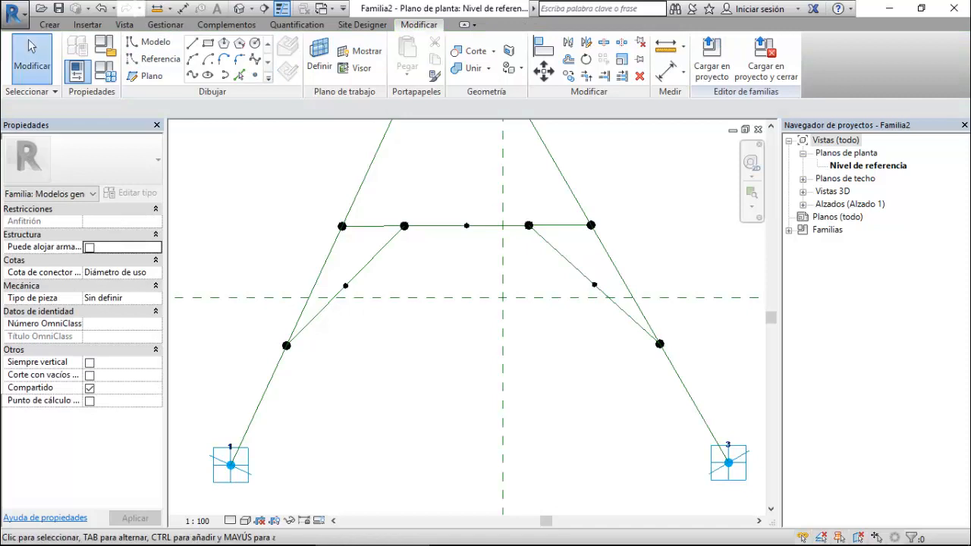
- Place a hosted reference point on the outer reference line between adaptive point 1 and the hosted point nearest to it
left_click(255, 74)
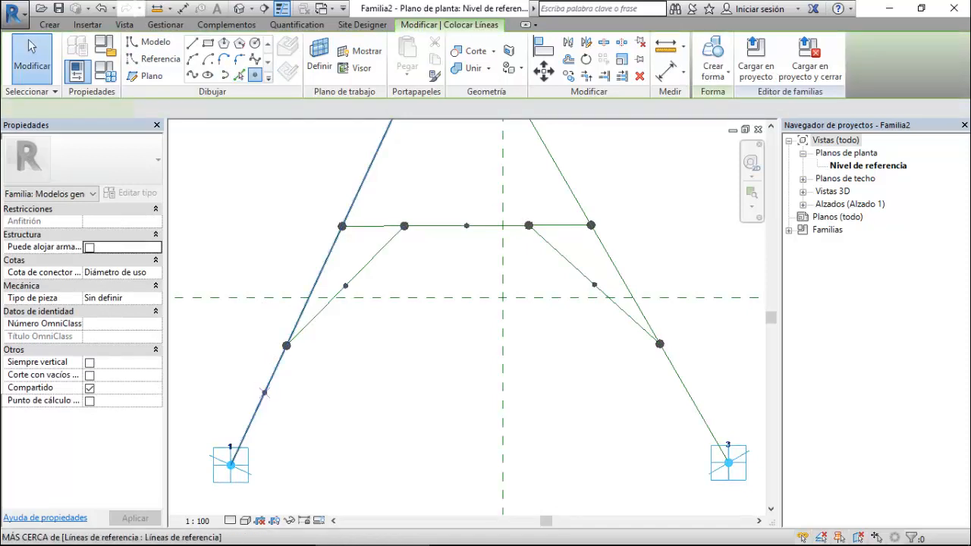
left_click(259, 403)
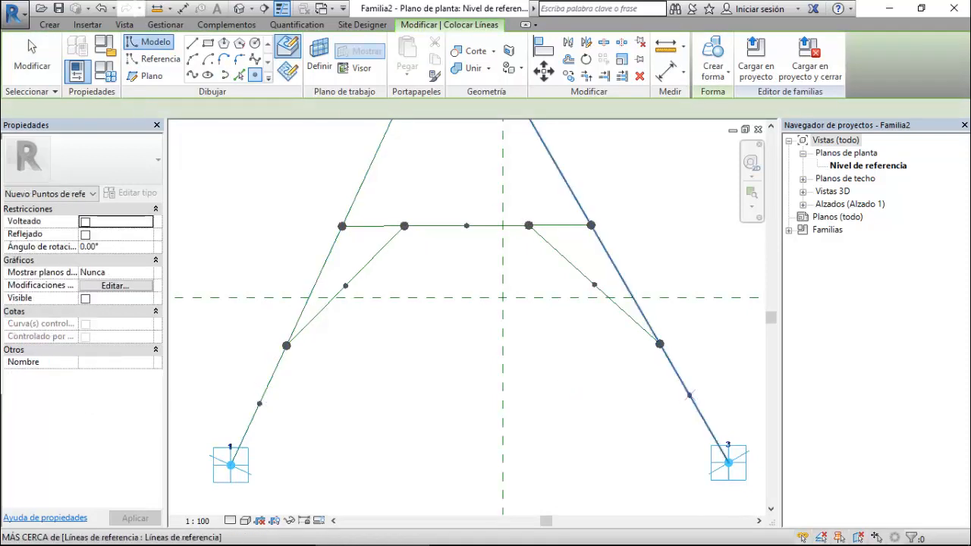
left_click(693, 398)
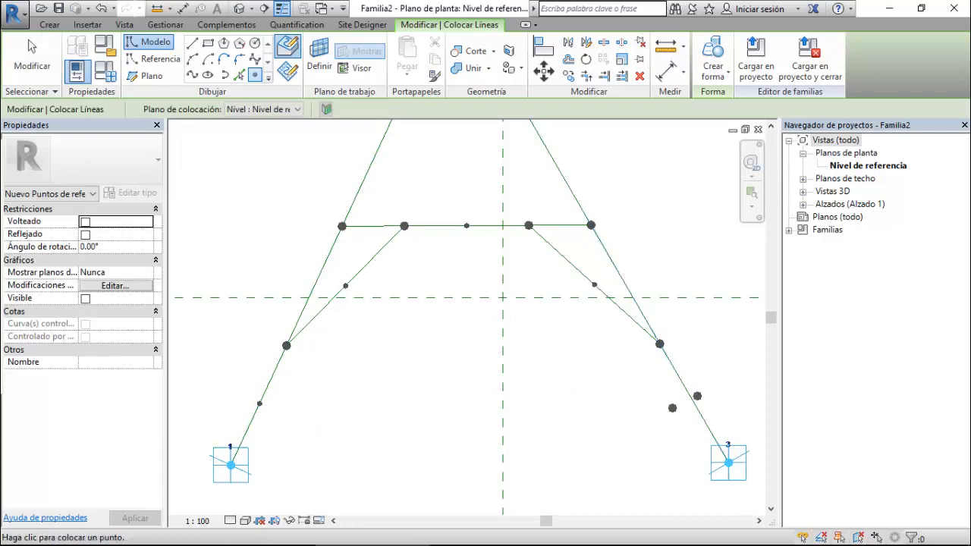
key("Escape")
left_click(698, 397)
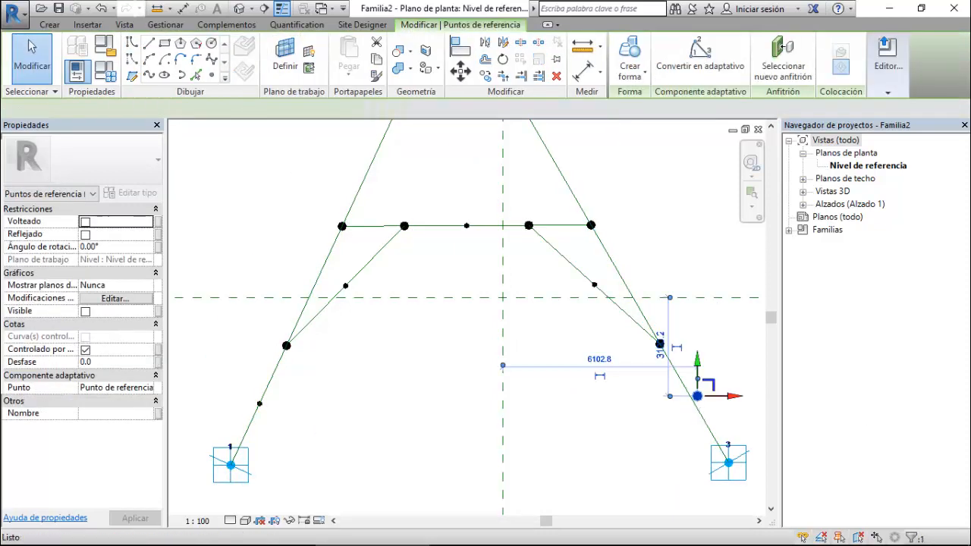
key("Delete")
- Place a hosted reference point on the outer reference line between adaptive point 3 and the hosted point nearest to it
left_click(255, 75)
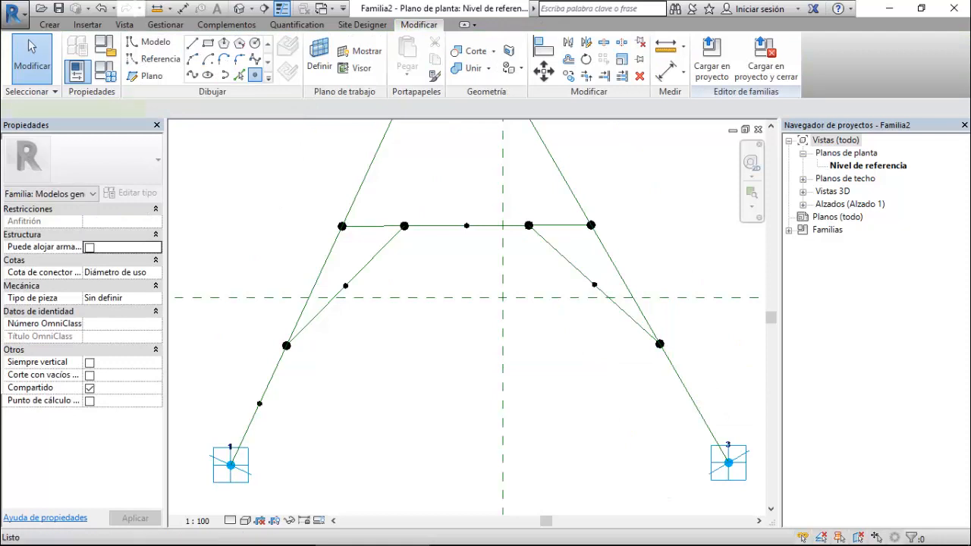
left_click(695, 403)
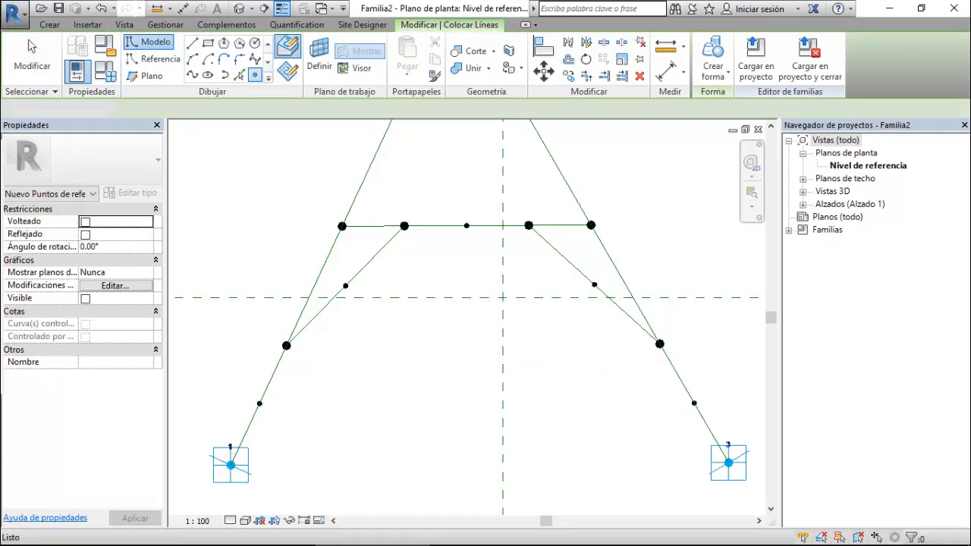
key("Escape")
- Connect the adaptive point 1 side's diagonal midpoint to the lowest hosted point on that side with a spline and make it a reference line
left_click(345, 285)
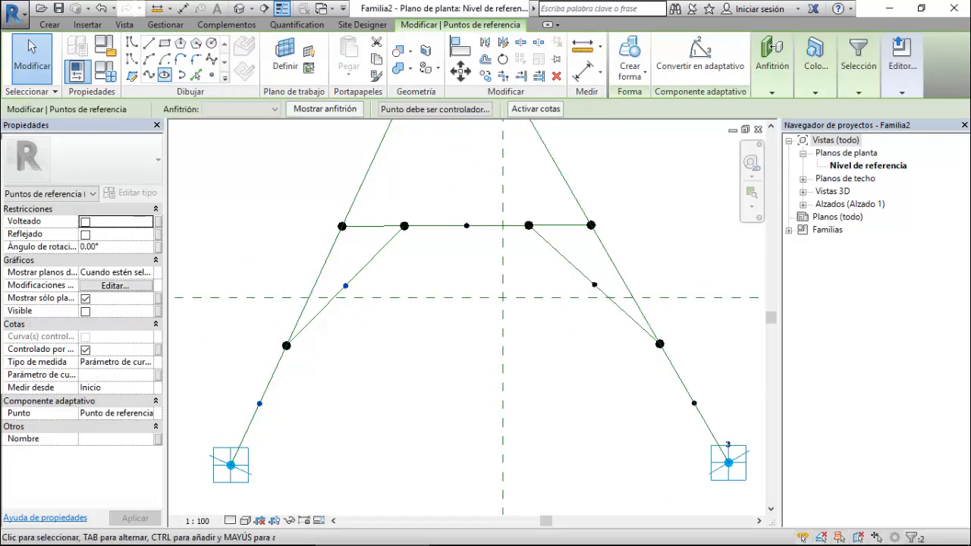
left_click(148, 75)
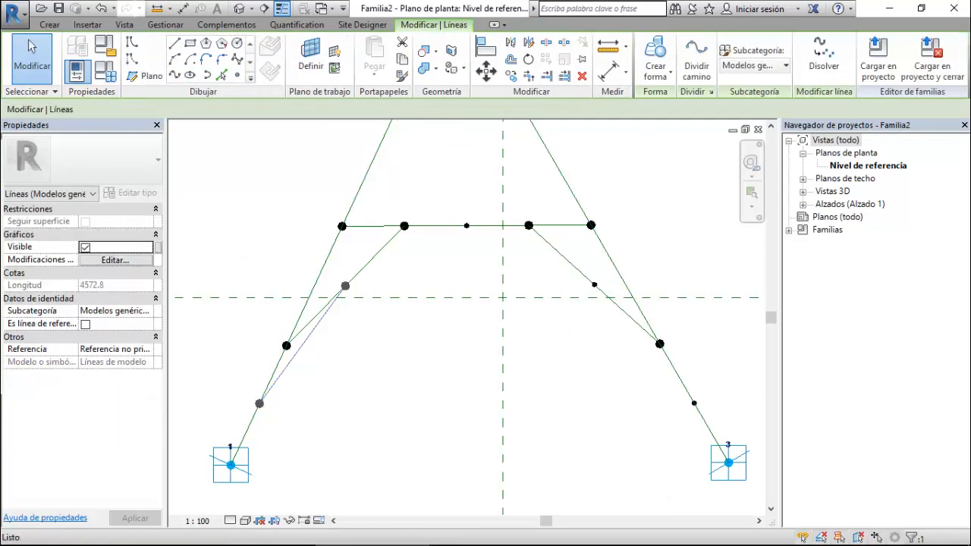
left_click(85, 324)
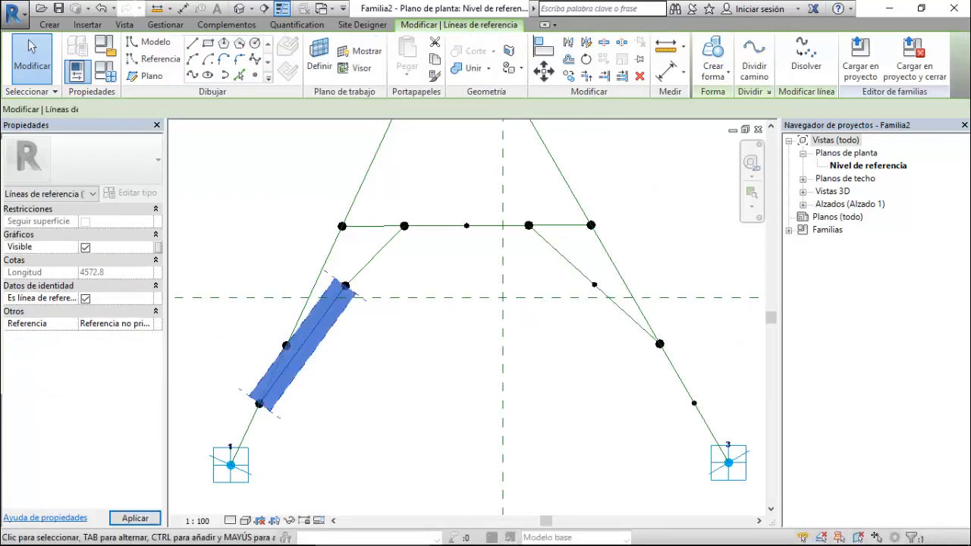
- Connect the adaptive point 3 side's diagonal midpoint to the lowest hosted point on that side with a spline and make it a reference line
left_click(594, 285)
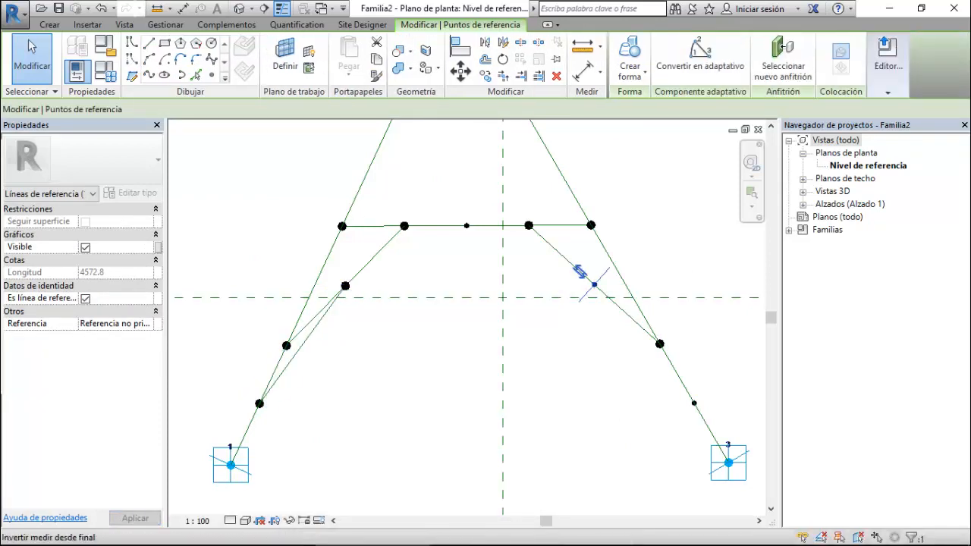
left_click(782, 47)
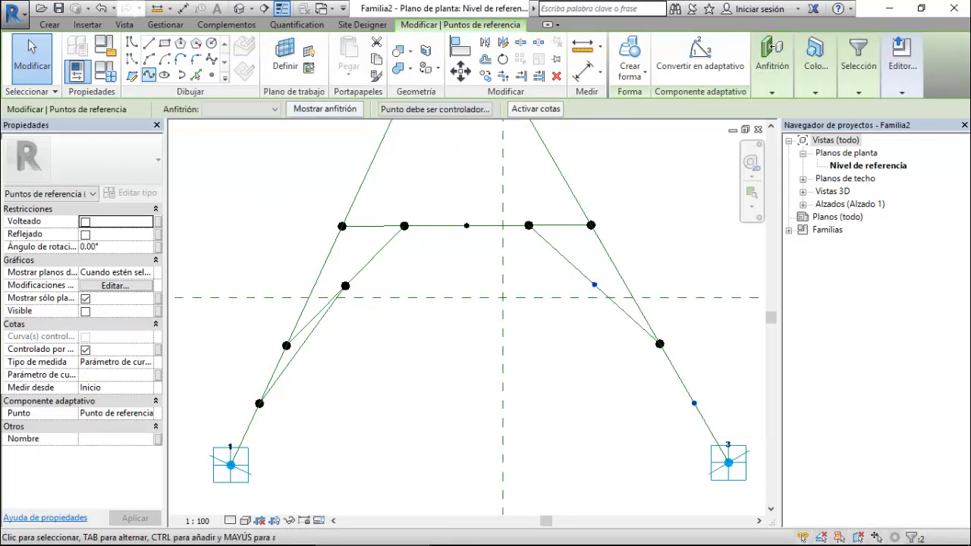
left_click(149, 75)
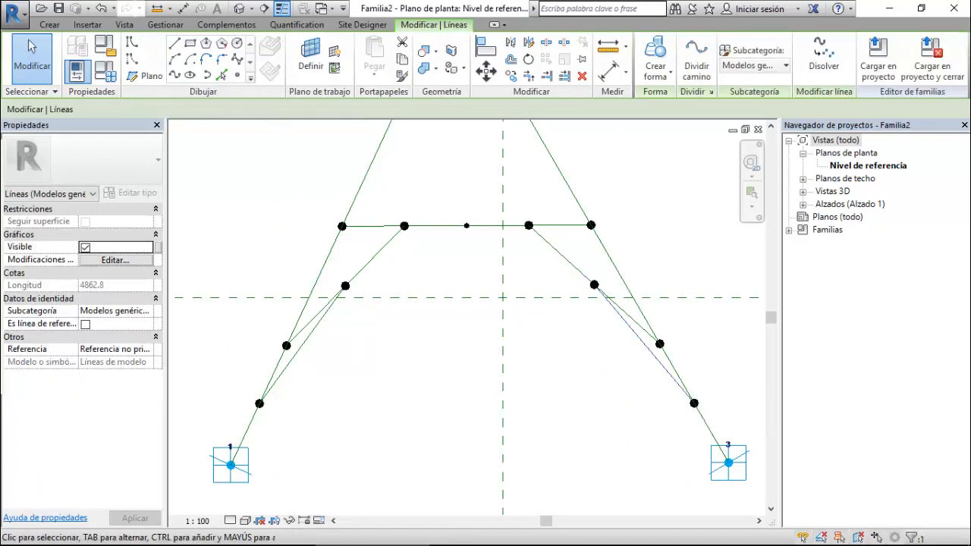
left_click(85, 324)
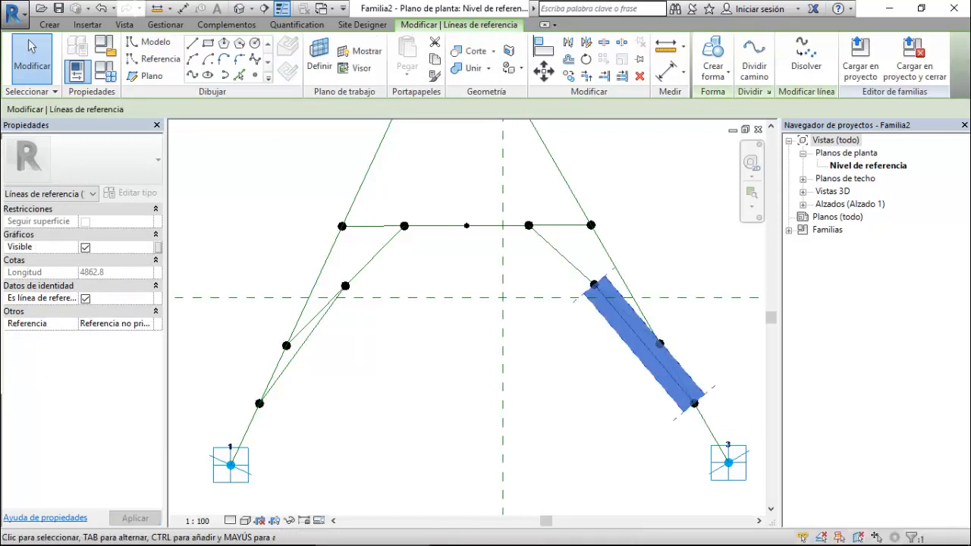
key("Escape")
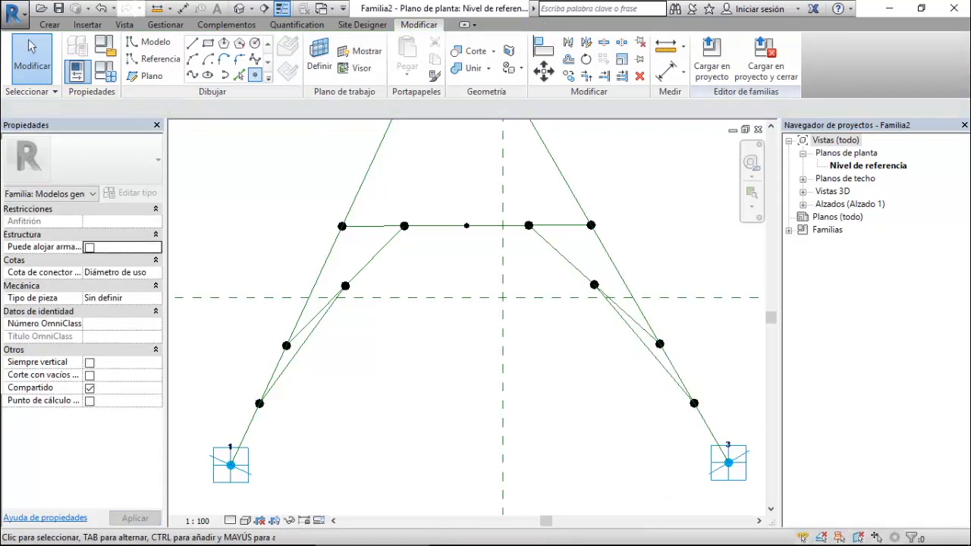
- Place a hosted reference point at the midpoint of each of the two new lower reference lines
left_click(255, 75)
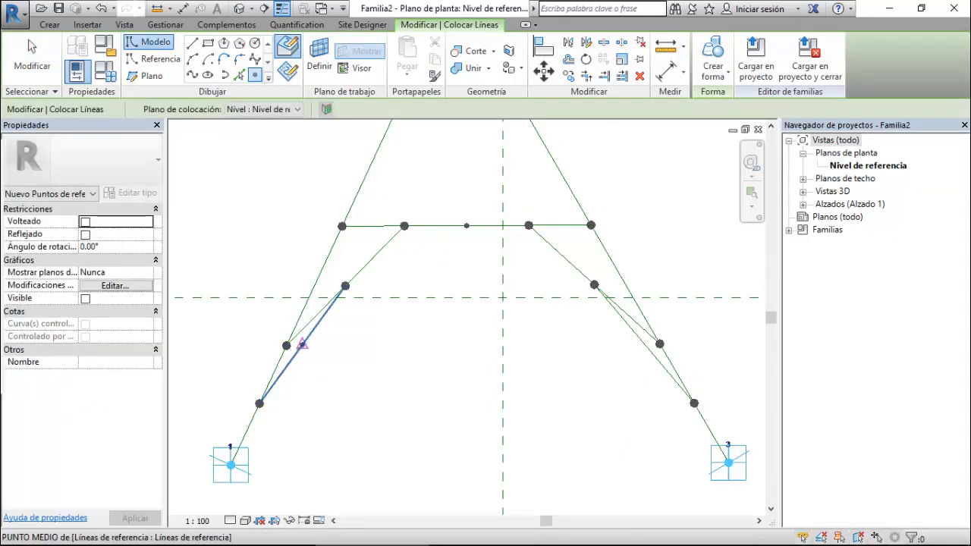
left_click(302, 344)
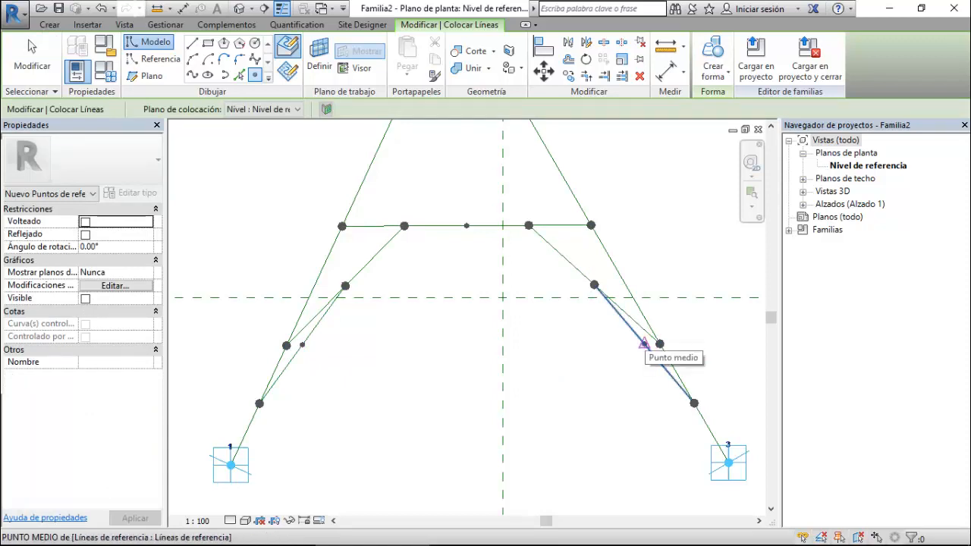
left_click(644, 344)
key("Escape")
key("Escape")
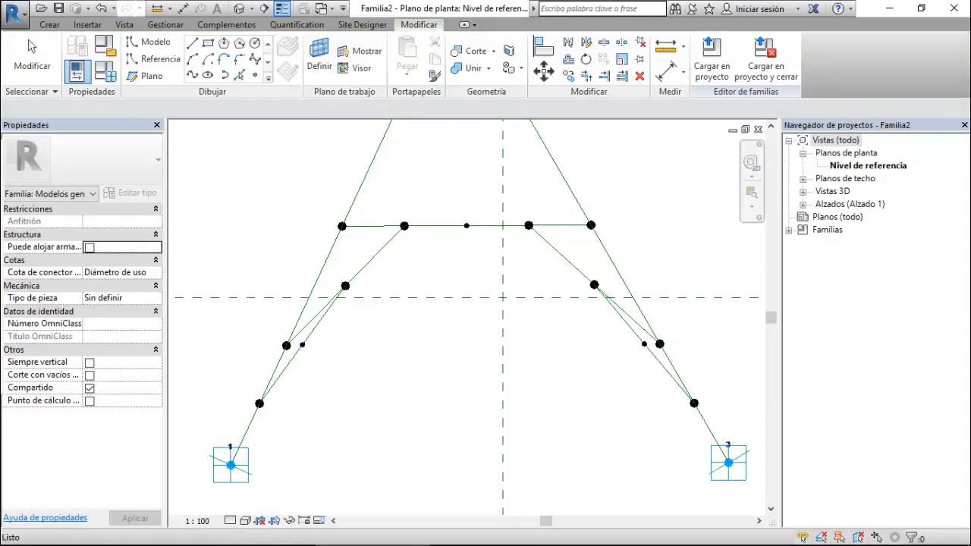
- Compare the subdivision points in the finished 3Ptos Bezier Curve family with the current Familia2 layout, and return to Familia2
mouse_move(487, 543)
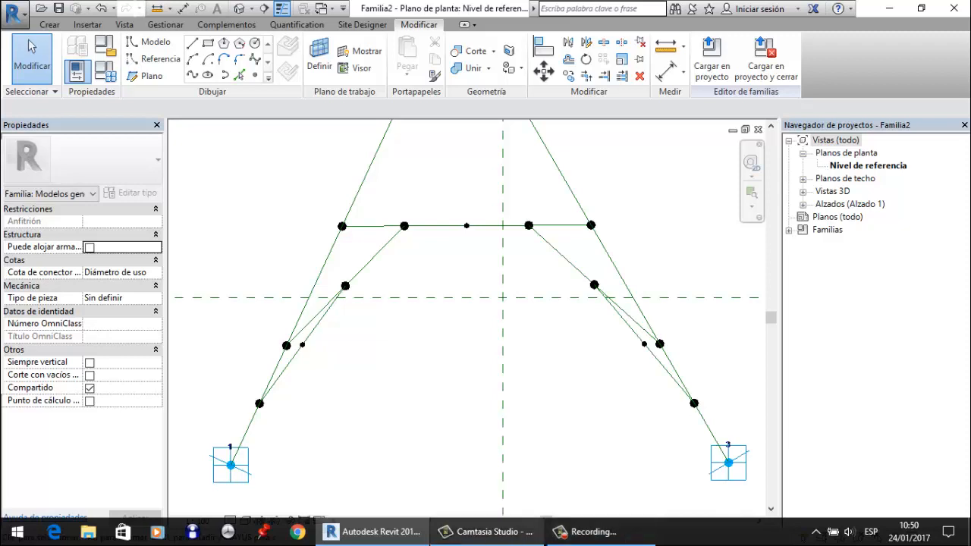
left_click(322, 8)
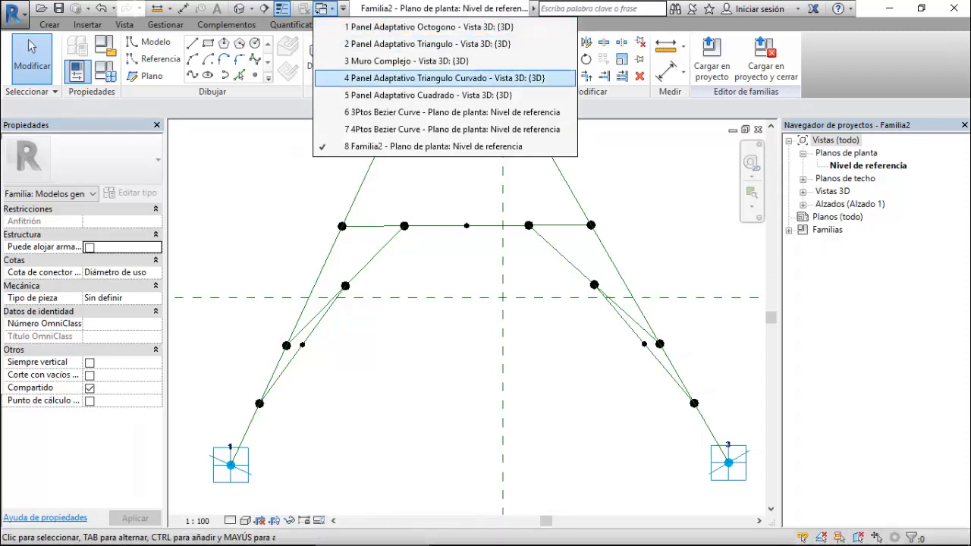
left_click(453, 112)
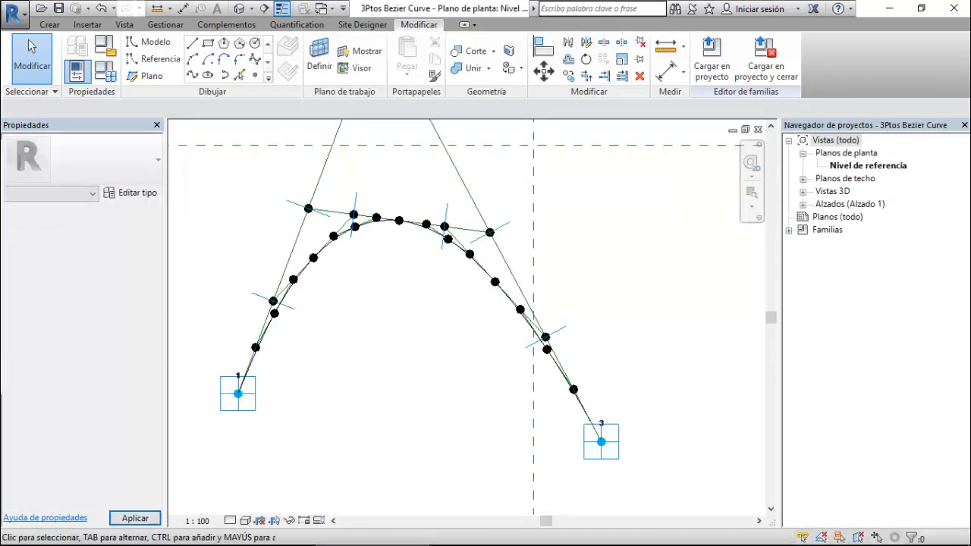
scroll(268, 356, "up", 3)
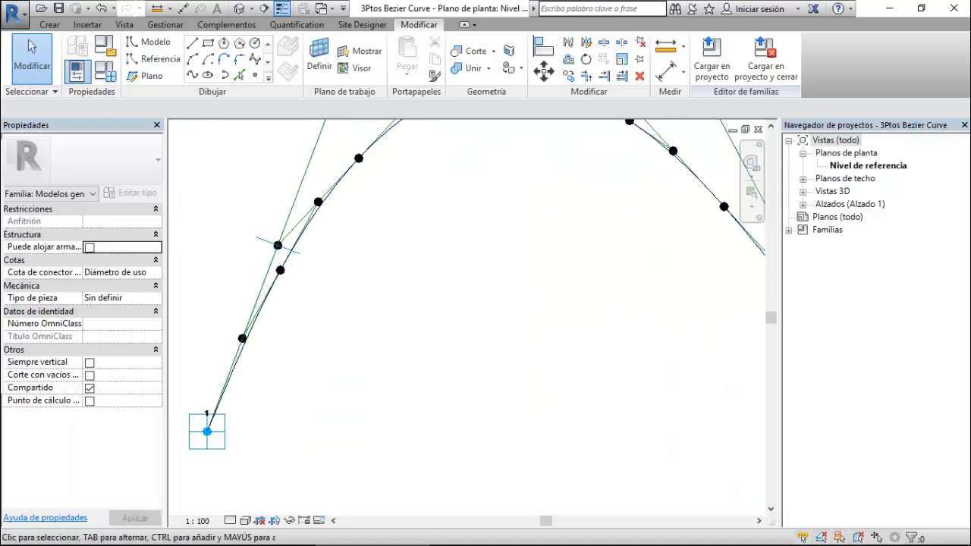
scroll(281, 384, "down", 3)
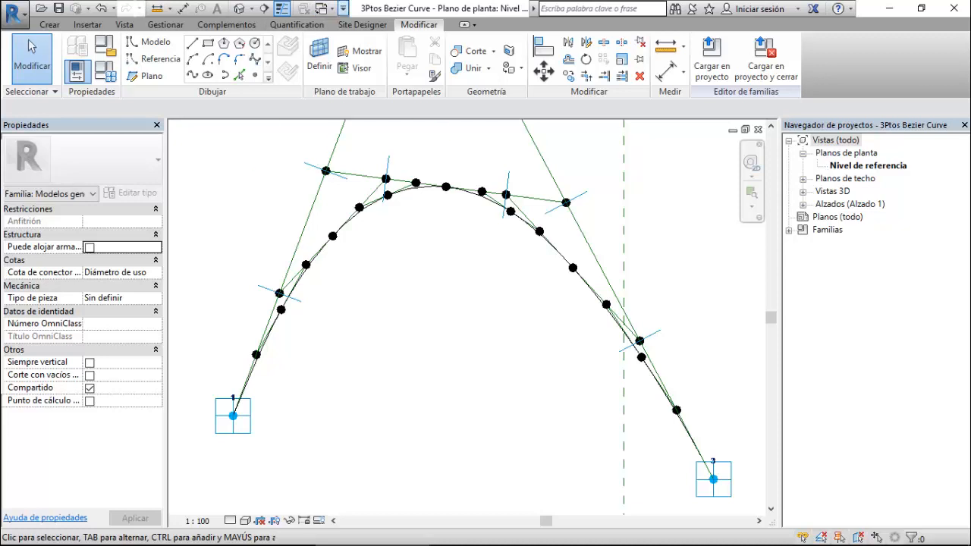
left_click(332, 9)
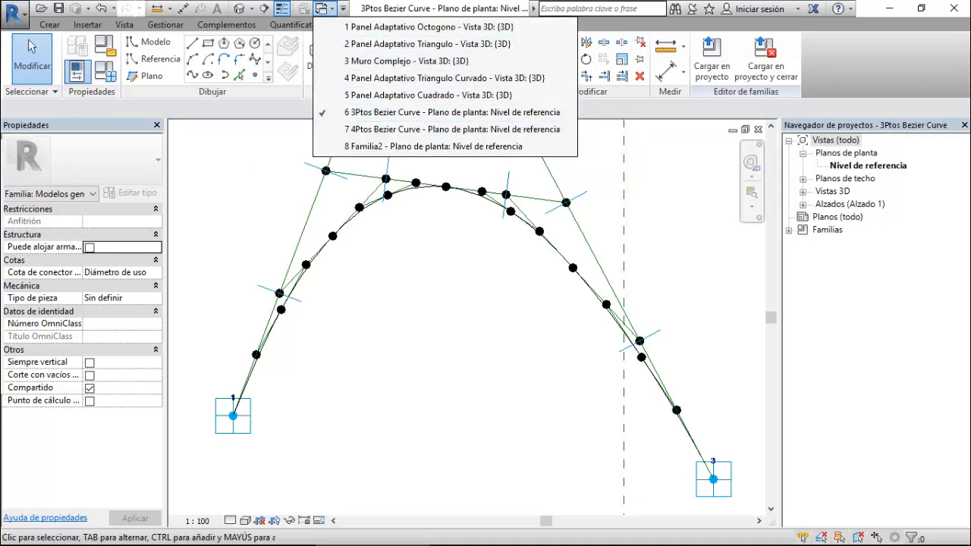
left_click(425, 148)
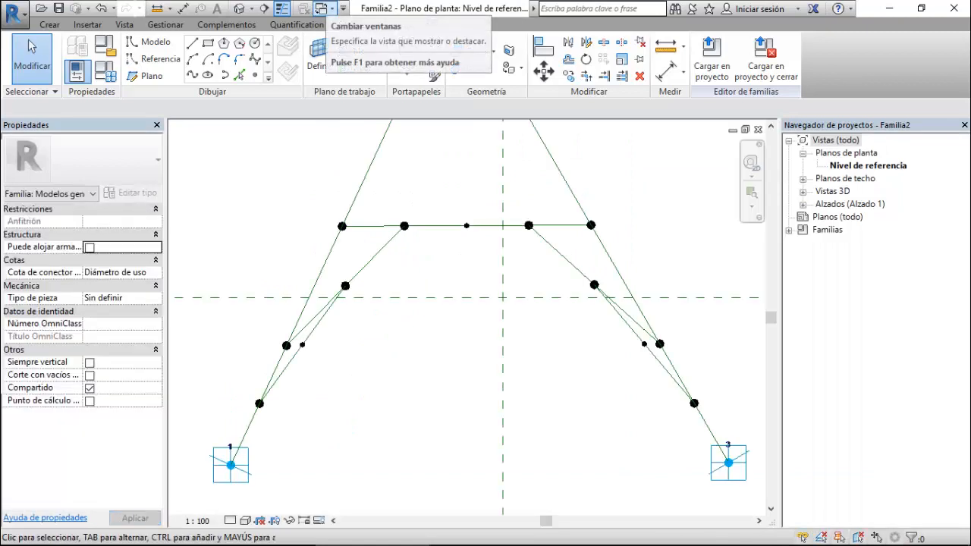
left_click(332, 9)
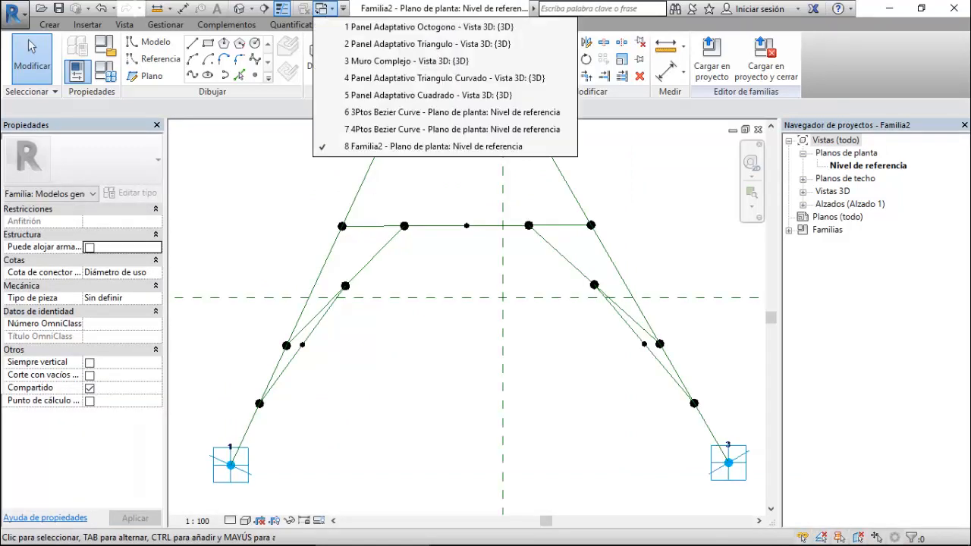
left_click(452, 113)
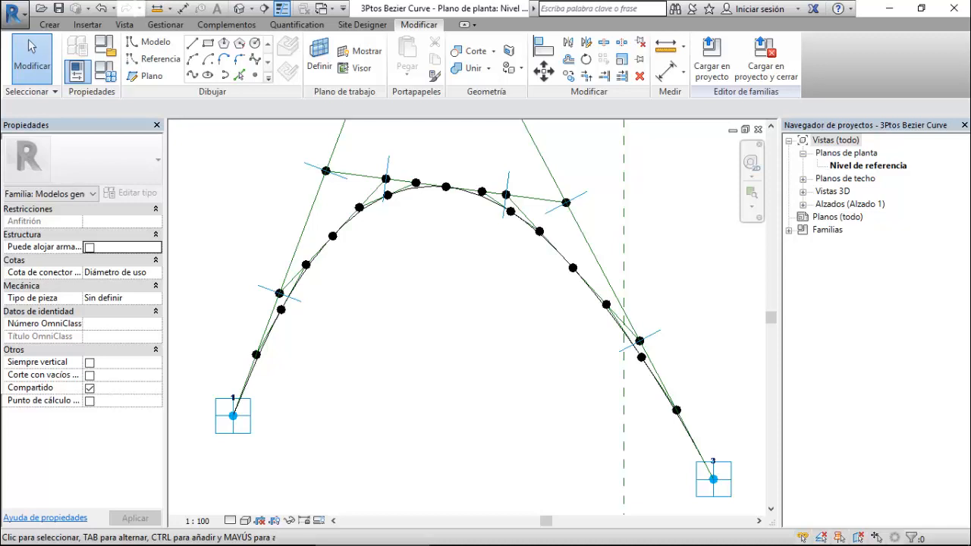
left_click(332, 8)
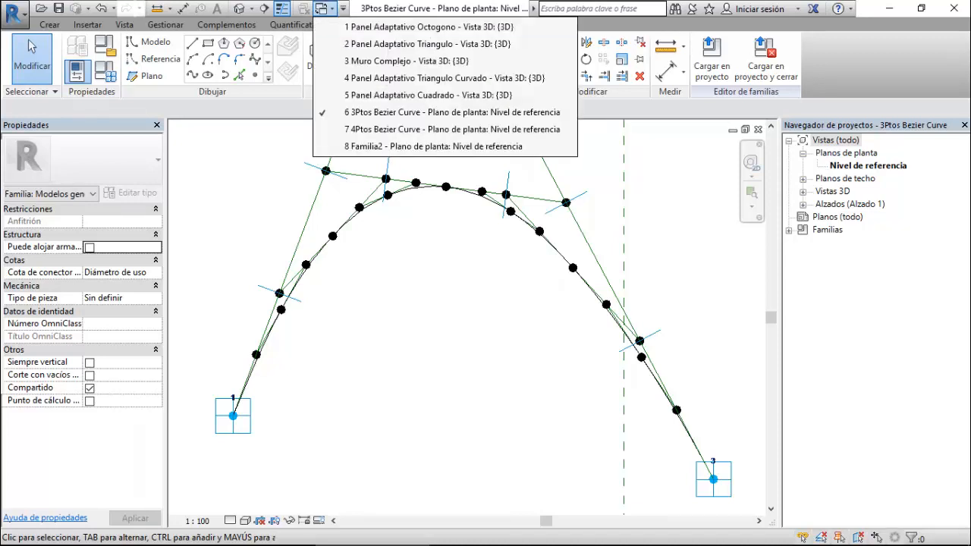
left_click(433, 147)
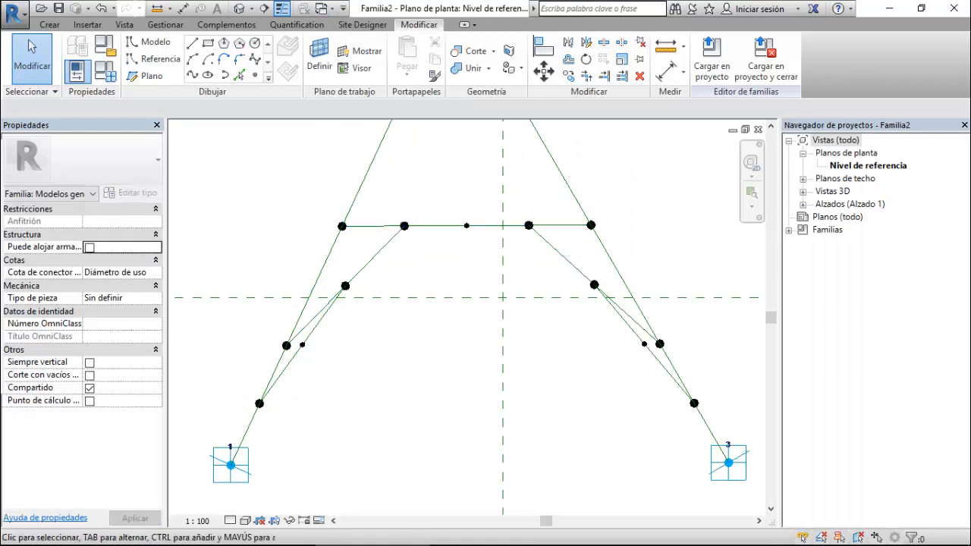
- Place hosted reference points on both diagonal reference lines, one on each side of each diagonal's midpoint
left_click(255, 75)
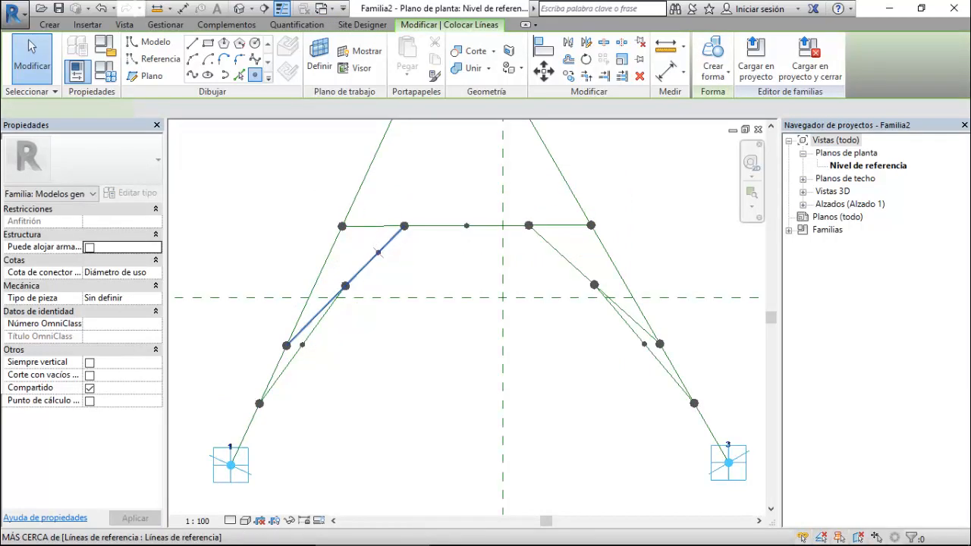
left_click(376, 255)
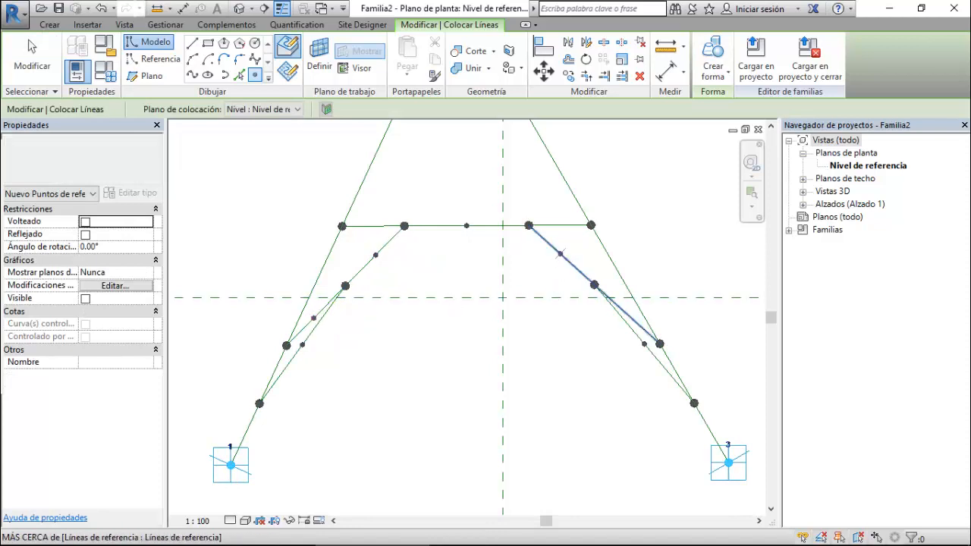
left_click(561, 253)
left_click(634, 321)
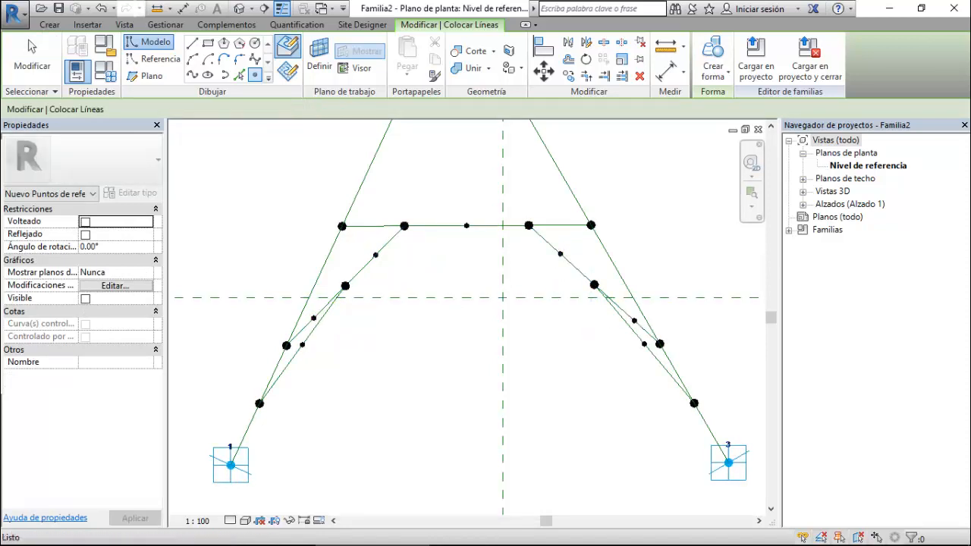
key("Escape")
key("Escape")
- On the adaptive point 1 side's diagonal, set the curve parameter to 0.75 for the upper new point and 0.25 for the lower one
left_click(375, 256)
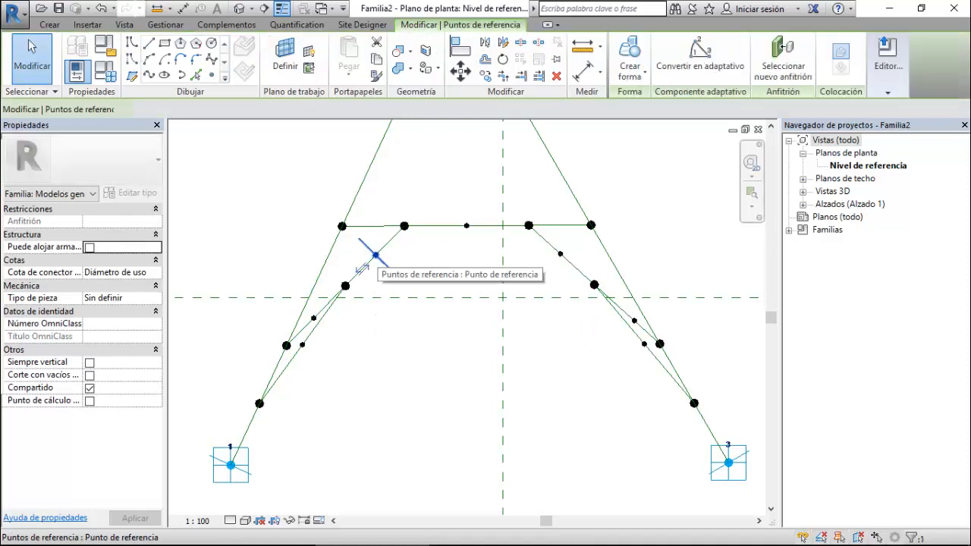
left_click(106, 375)
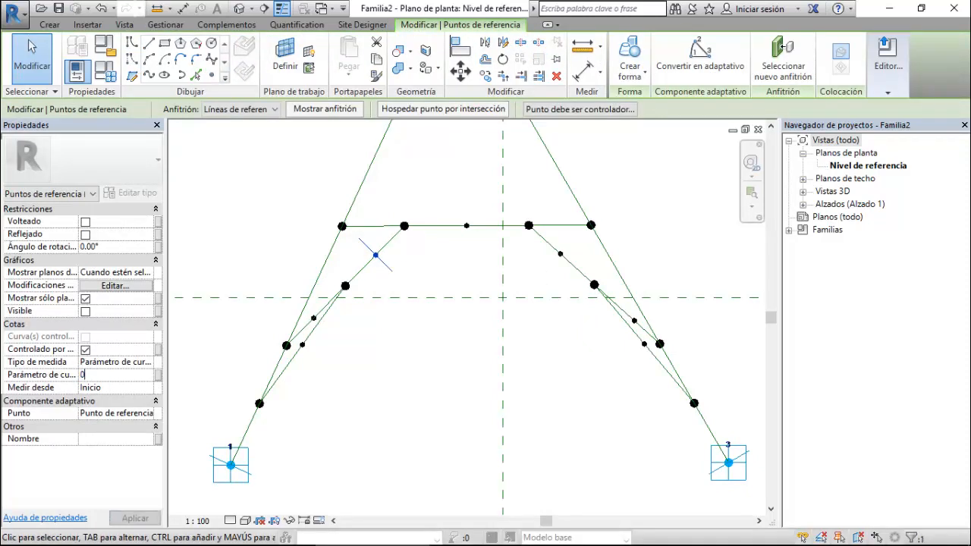
key("Return")
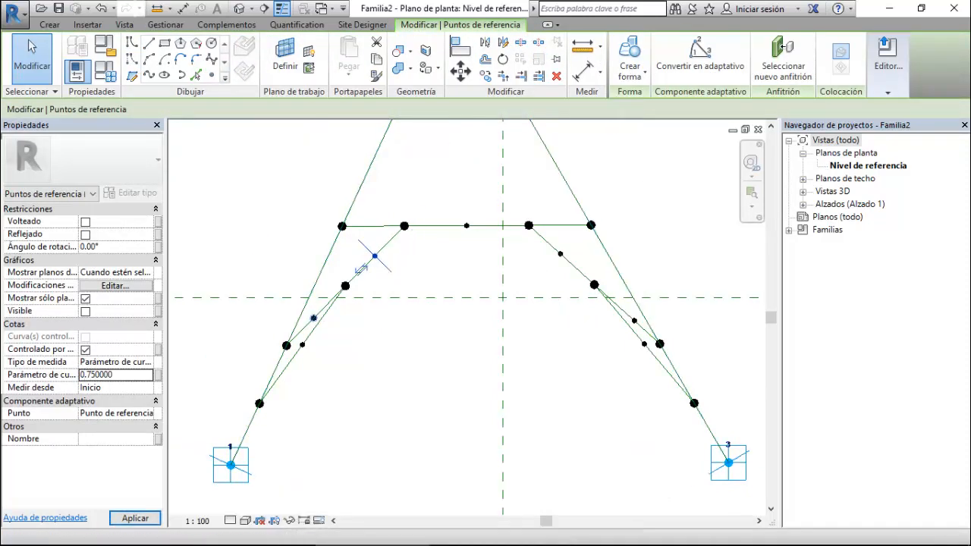
left_click(313, 318)
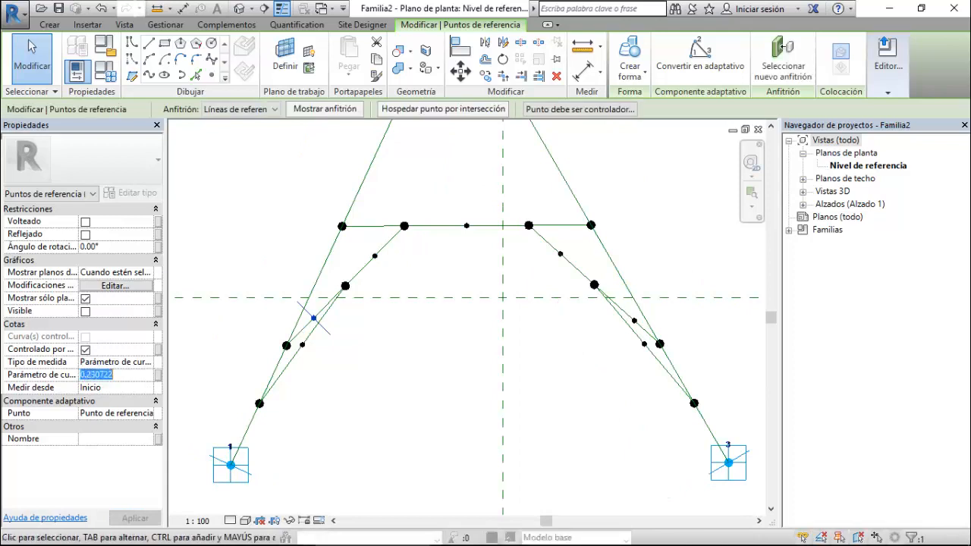
type("0.25")
key("Return")
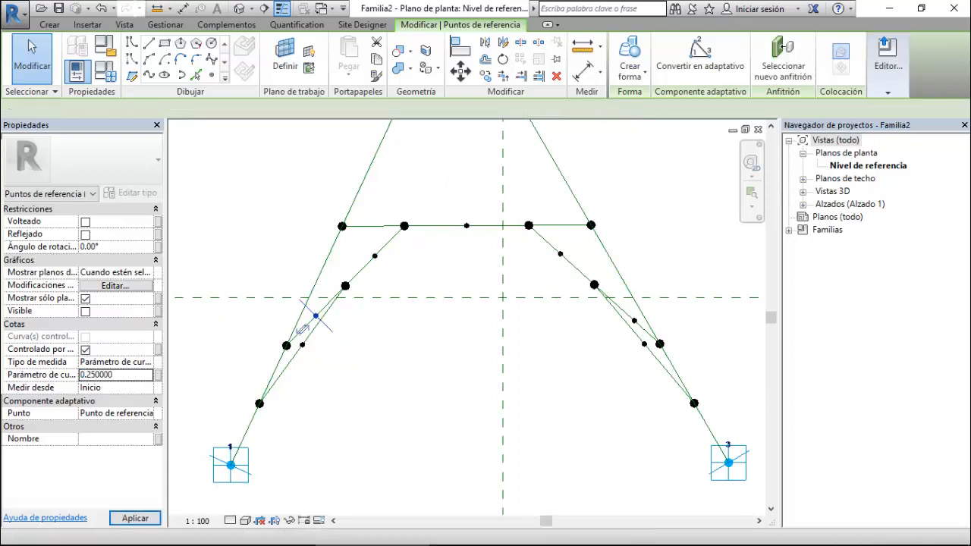
- On the adaptive point 3 side's diagonal, set the curve parameter to 0.25 for the upper new point and 0.75 for the lower one
left_click(560, 253)
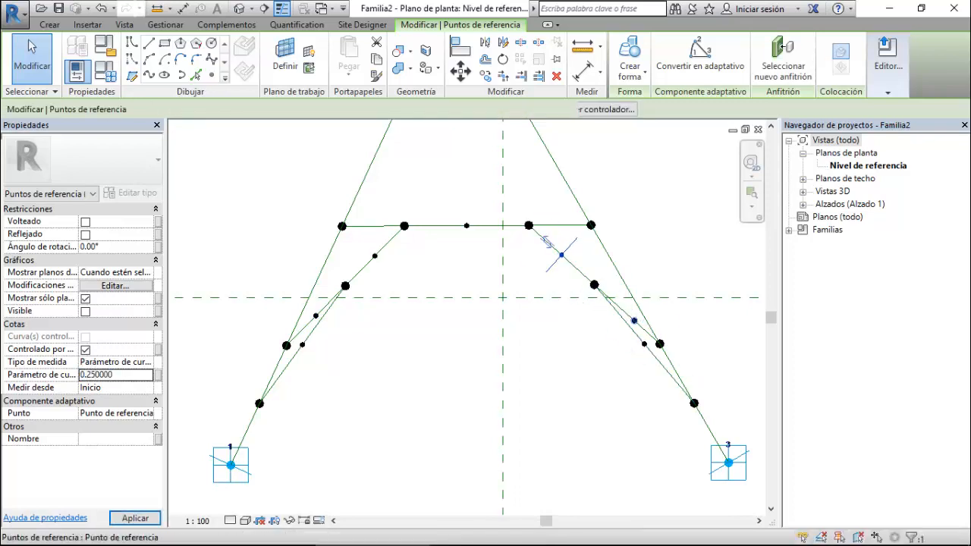
left_click(635, 320)
left_click(114, 375)
type("0.75")
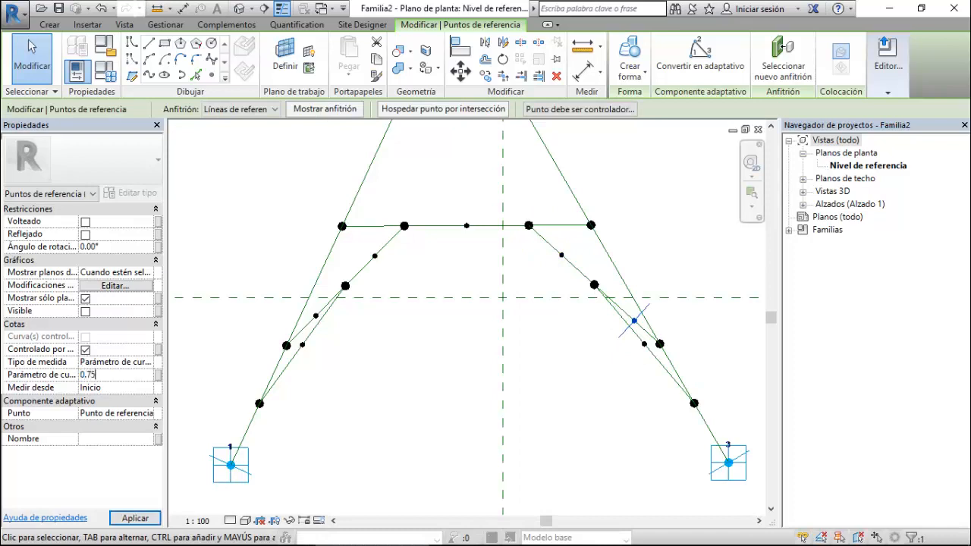
key("Return")
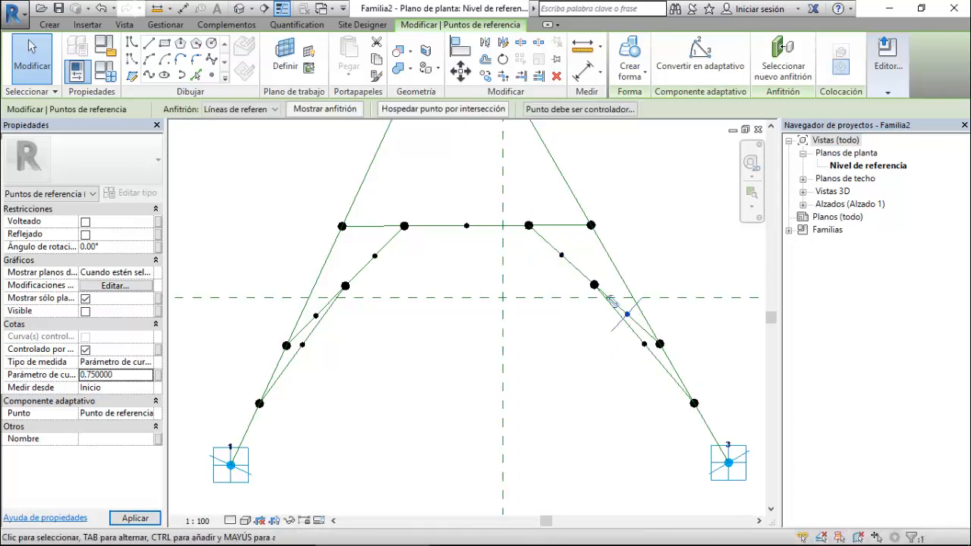
key("Escape")
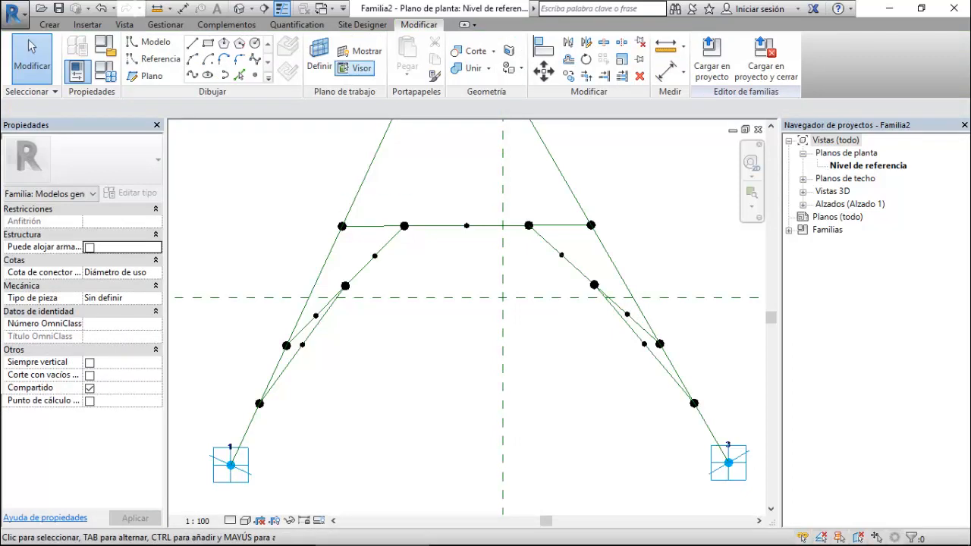
- Check how the diagonal and horizontal lines are subdivided in the 3Ptos Bezier Curve family, and return to Familia2
left_click(325, 8)
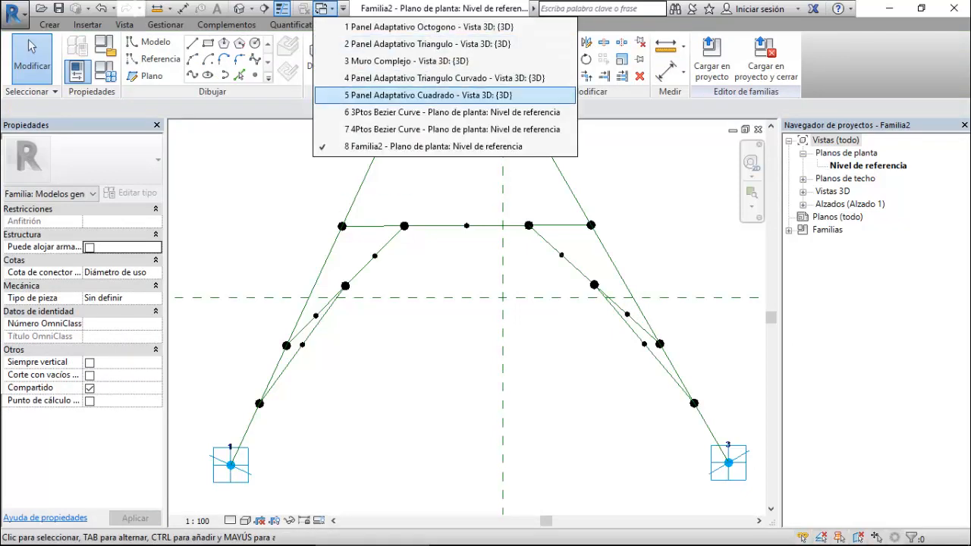
left_click(452, 112)
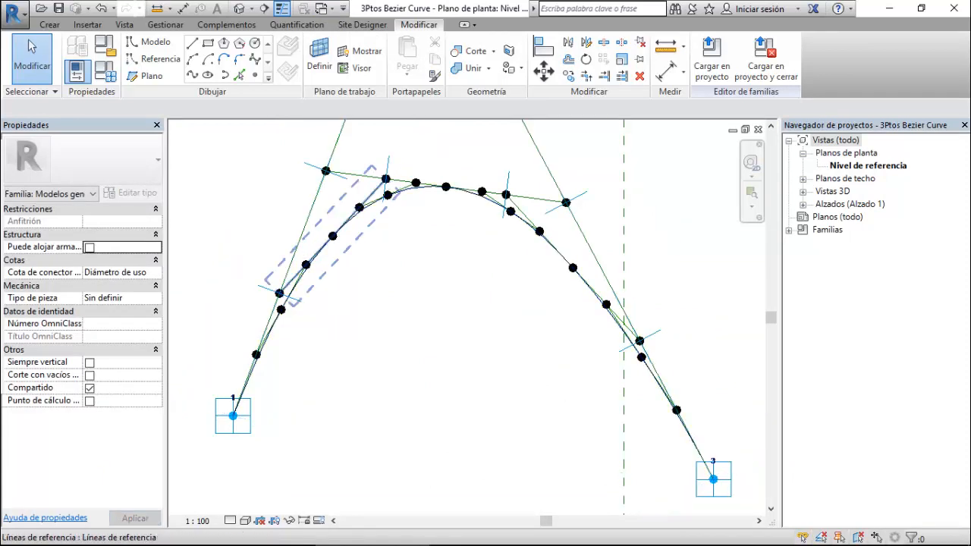
key("Tab")
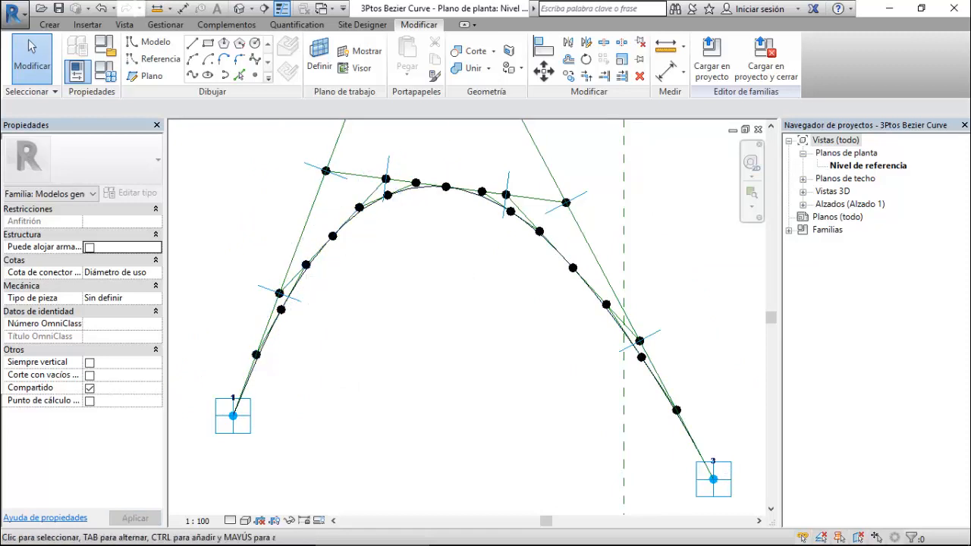
left_click(325, 9)
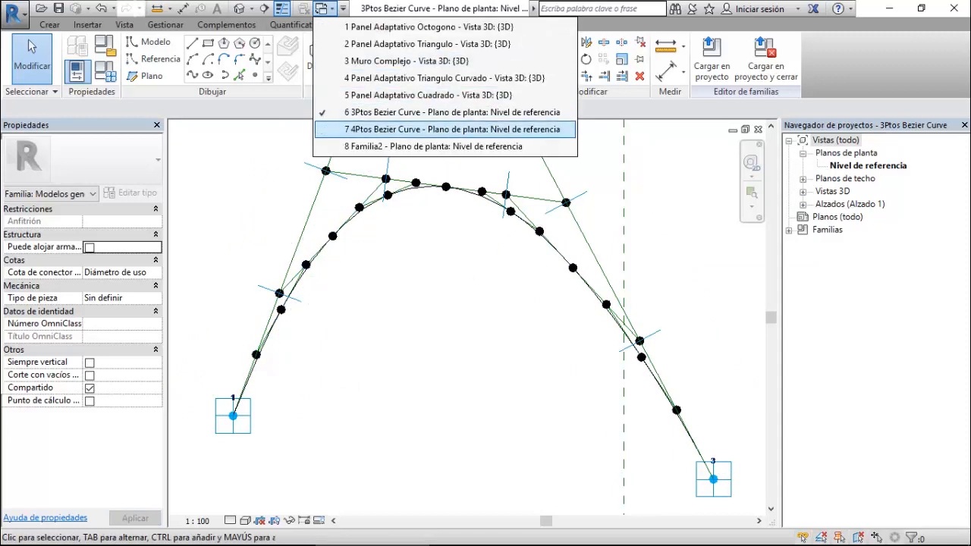
left_click(433, 148)
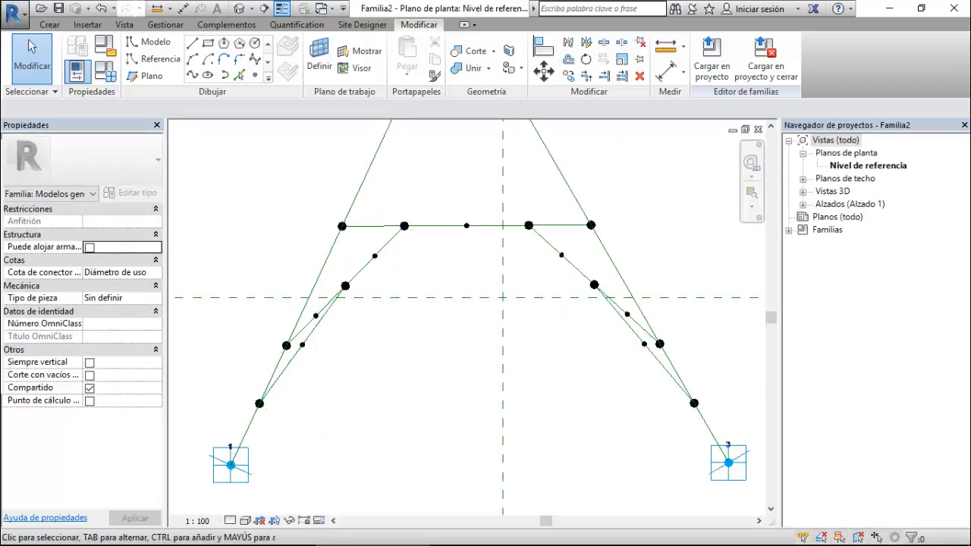
key("Tab")
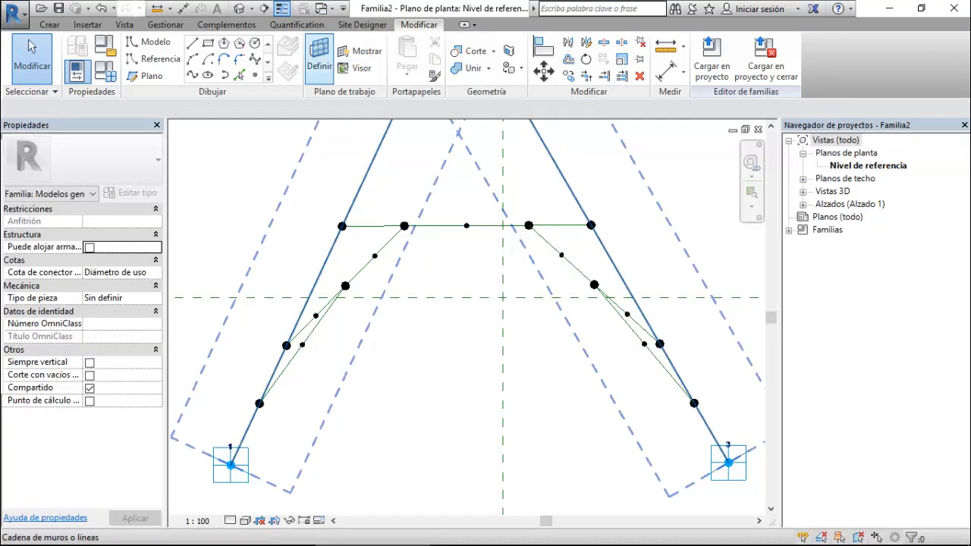
- Place two hosted reference points on the horizontal reference line, one on each side of its midpoint
left_click(255, 74)
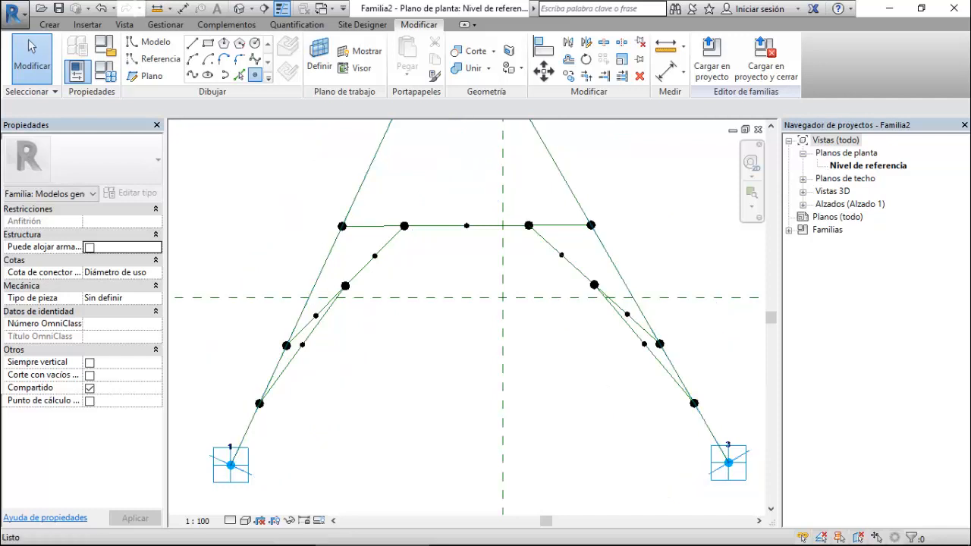
left_click(439, 226)
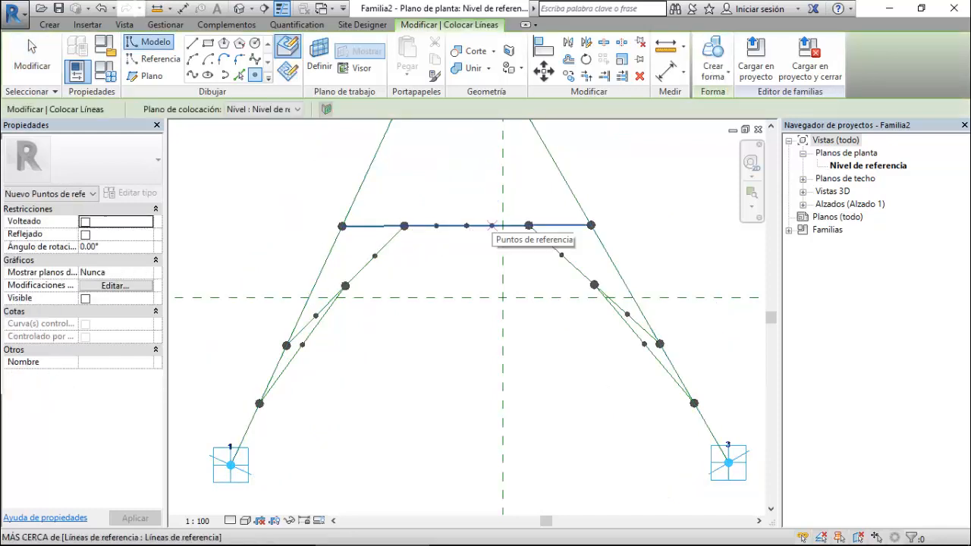
left_click(492, 226)
left_click(30, 47)
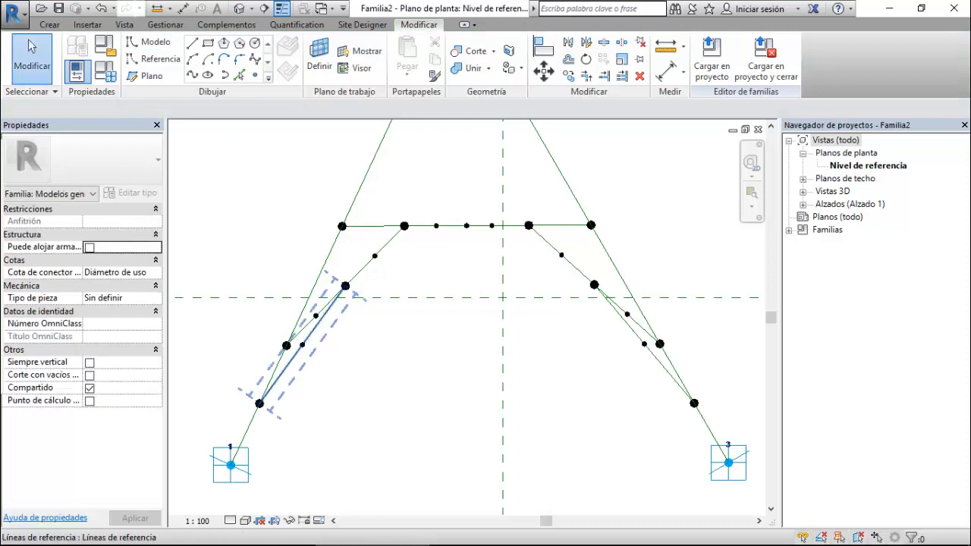
- Delete the lower reference line on the adaptive point 1 side and place a hosted point at the midpoint of that side's diagonal
left_click(293, 357)
key("Delete")
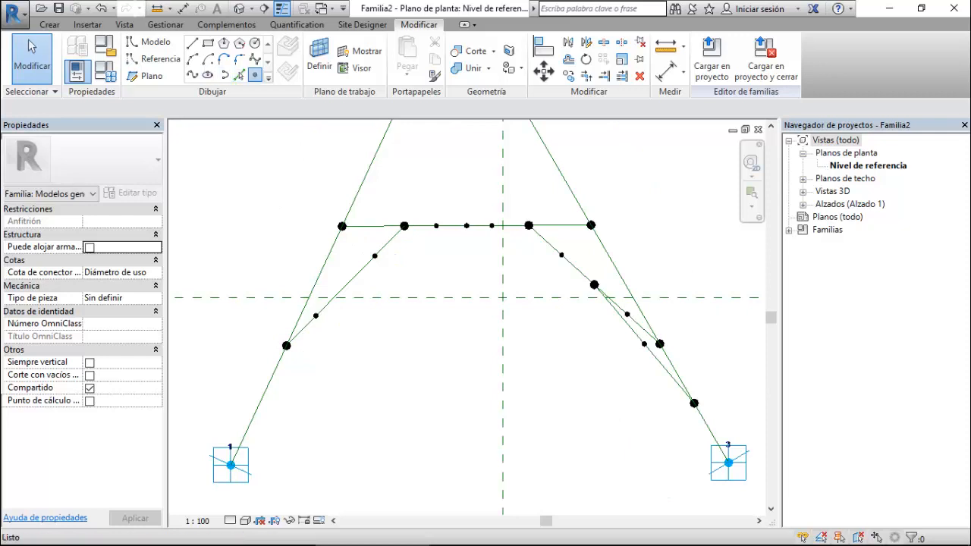
left_click(255, 74)
left_click(345, 286)
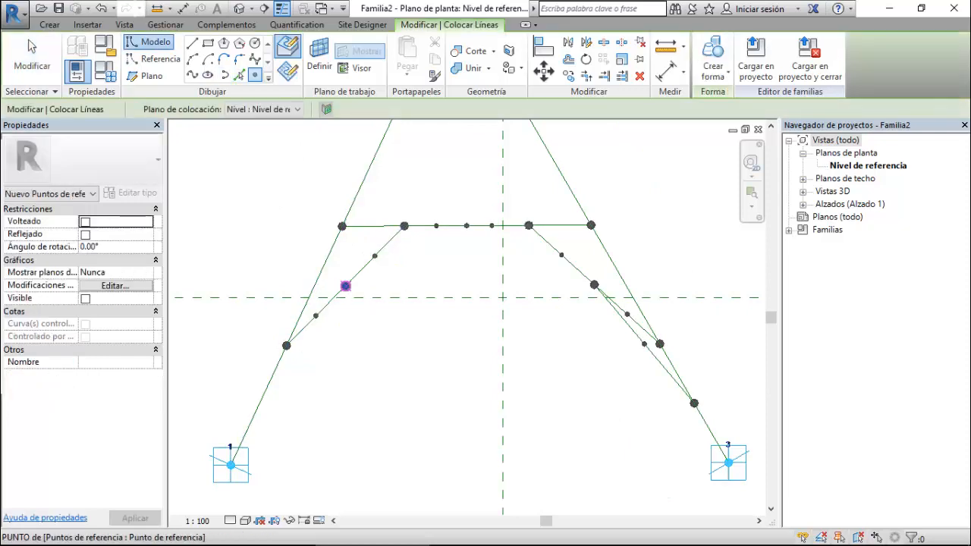
key("Escape")
key("Escape")
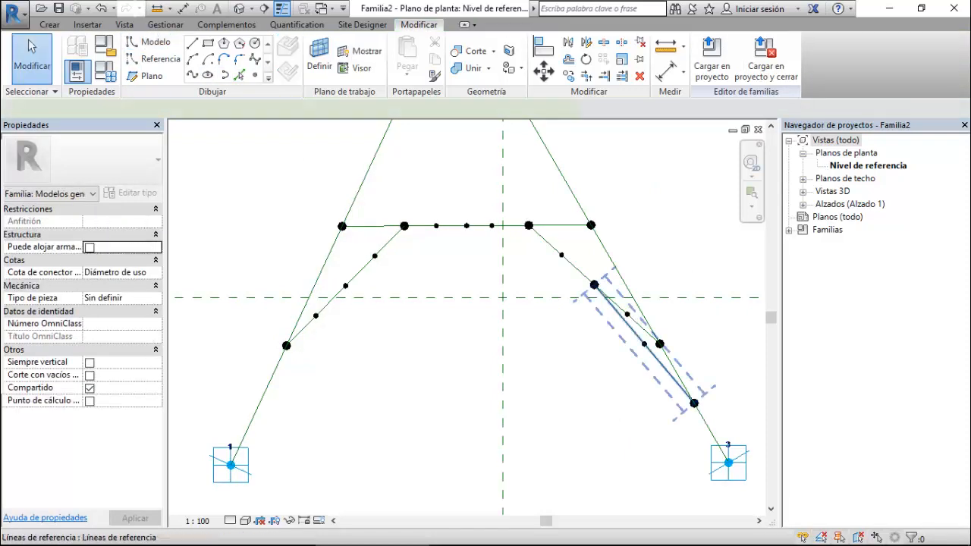
- Delete the lower reference line on the adaptive point 3 side and place a hosted point at the midpoint of that side's diagonal
left_click(645, 344)
key("Escape")
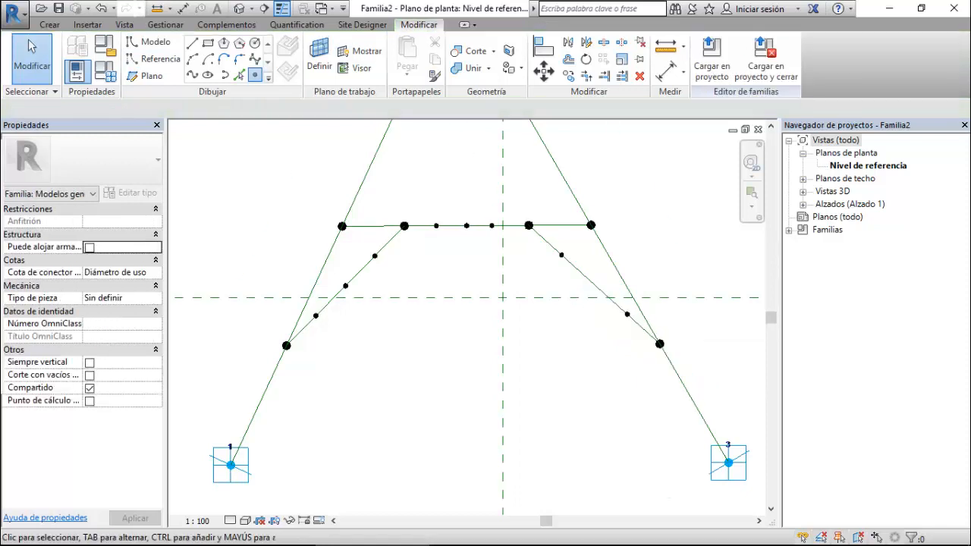
key("Return")
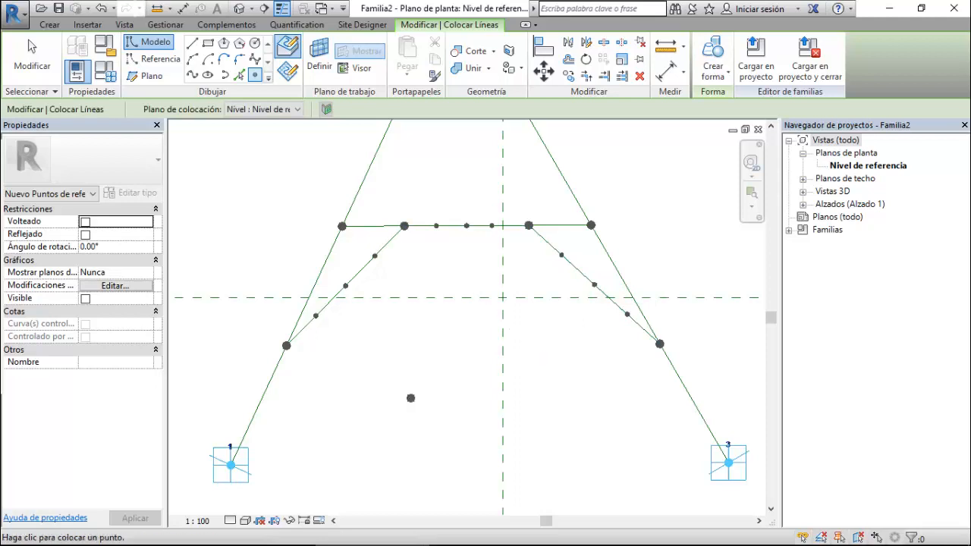
- Place one hosted reference point on each outer reference line, midway between its adaptive point (1 and 3) and the diagonal's lower end
left_click(258, 406)
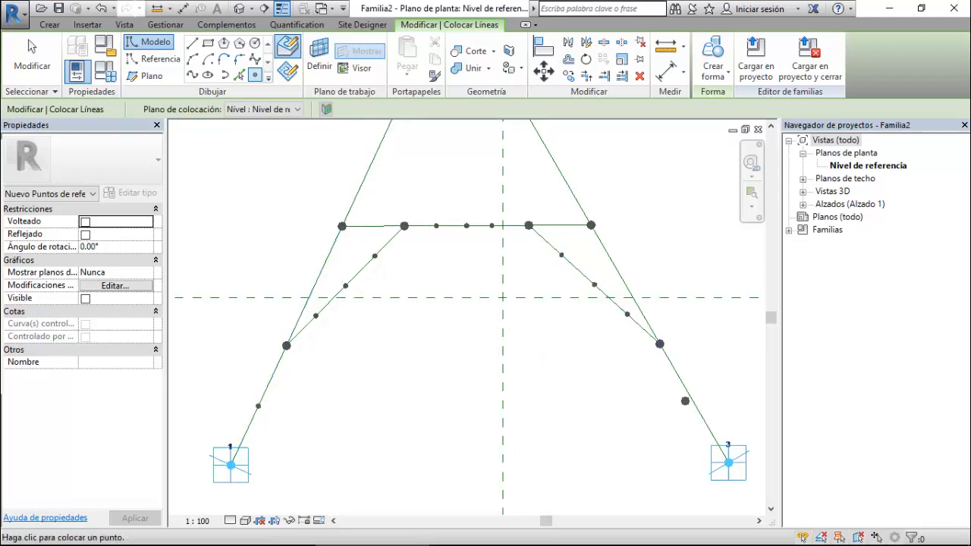
left_click(693, 401)
key("Escape")
left_click(30, 47)
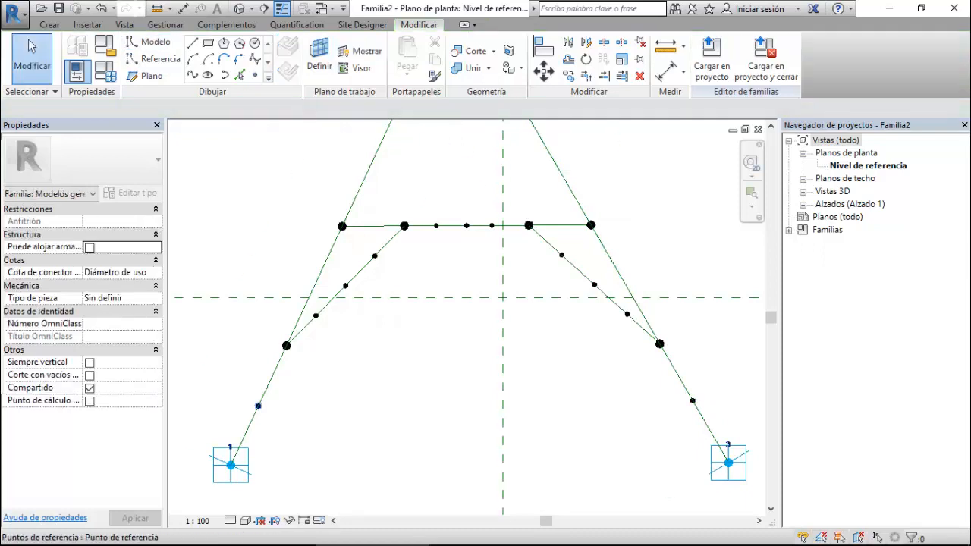
- Set the curve parameter to 0.125 for the lowest hosted points on the adaptive point 1 and adaptive point 3 sides
left_click(258, 406)
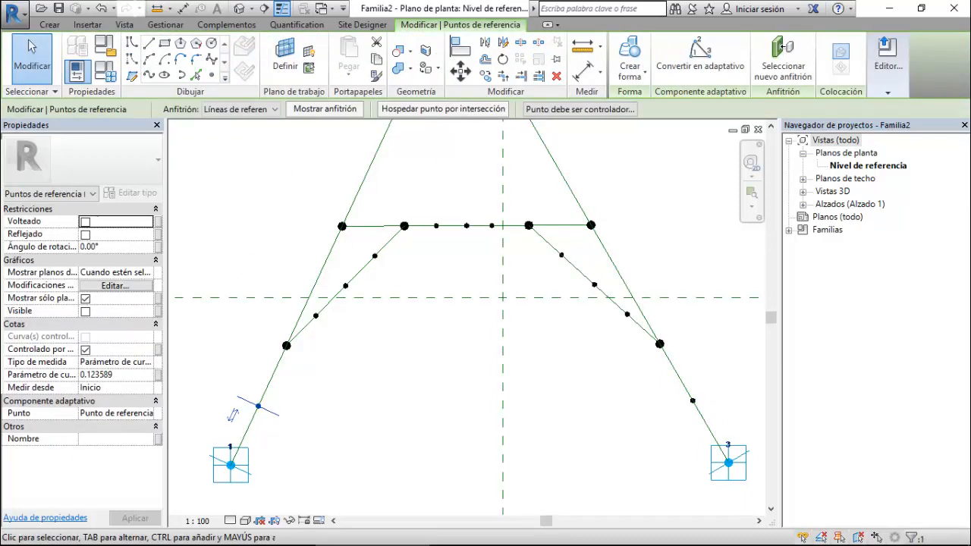
left_click(97, 375)
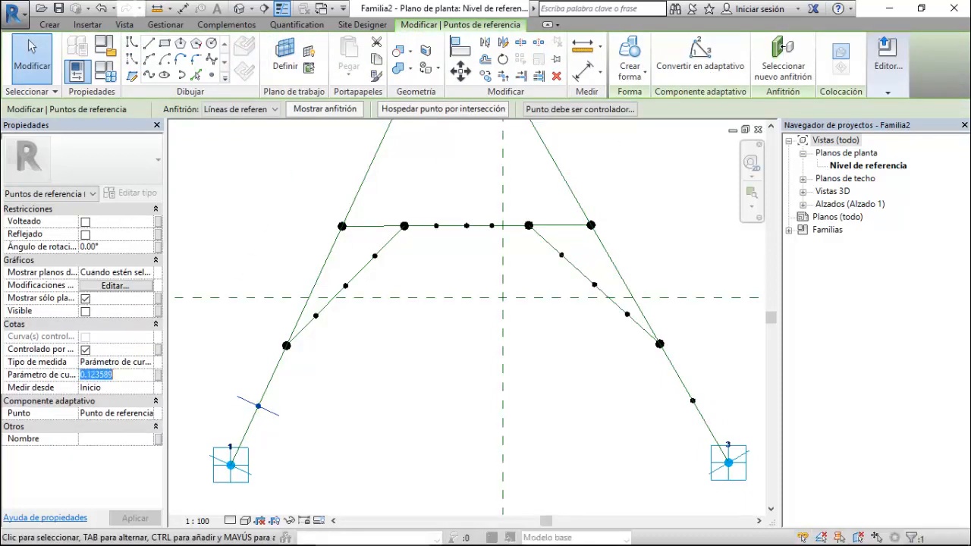
key("Return")
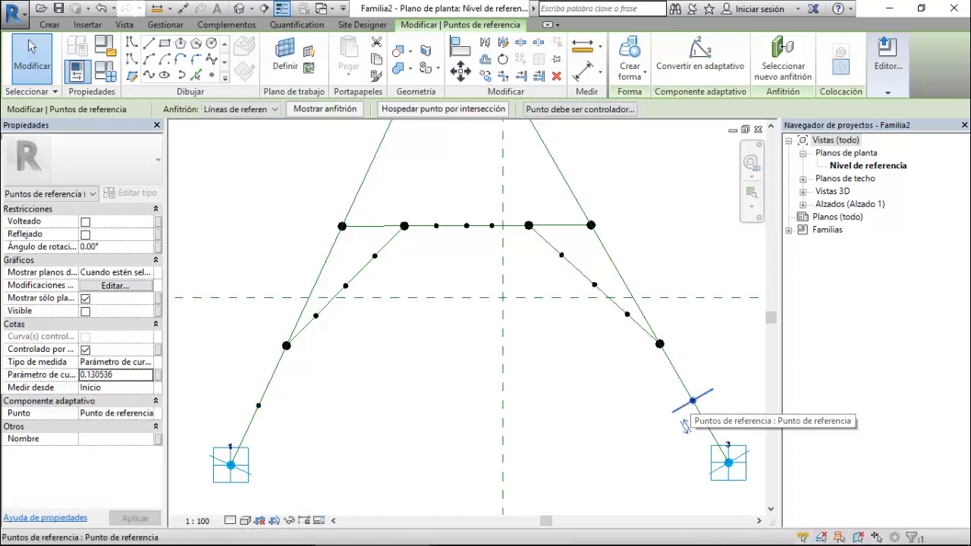
left_click(692, 400)
left_click(96, 375)
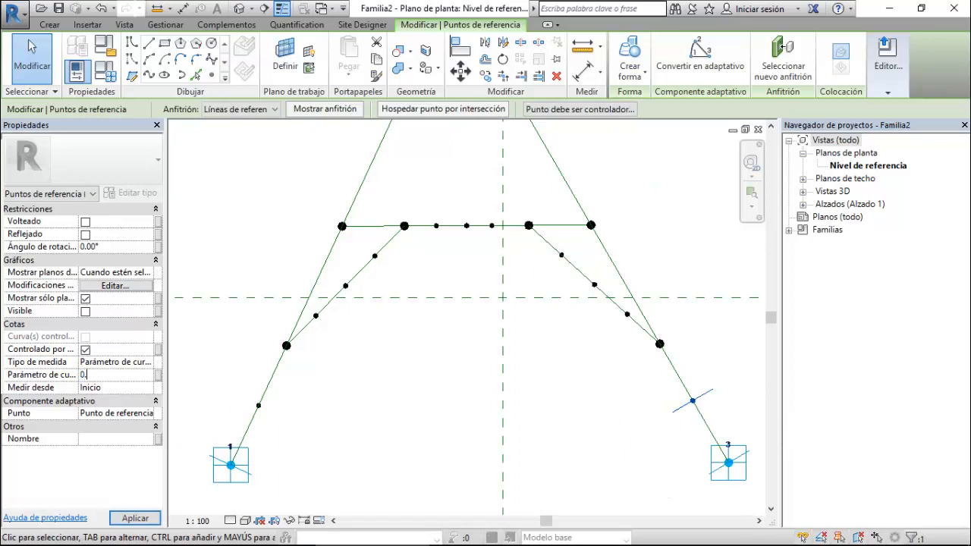
type("0.125")
key("Return")
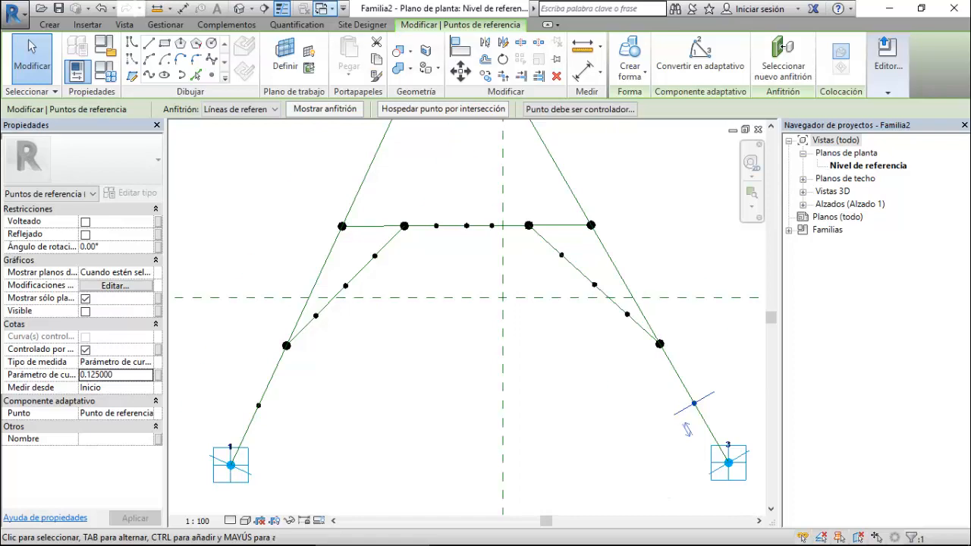
- Check in the 3Ptos Bezier Curve family how short reference lines join the hosted points near the curve's corners, and return to Familia2
left_click(326, 9)
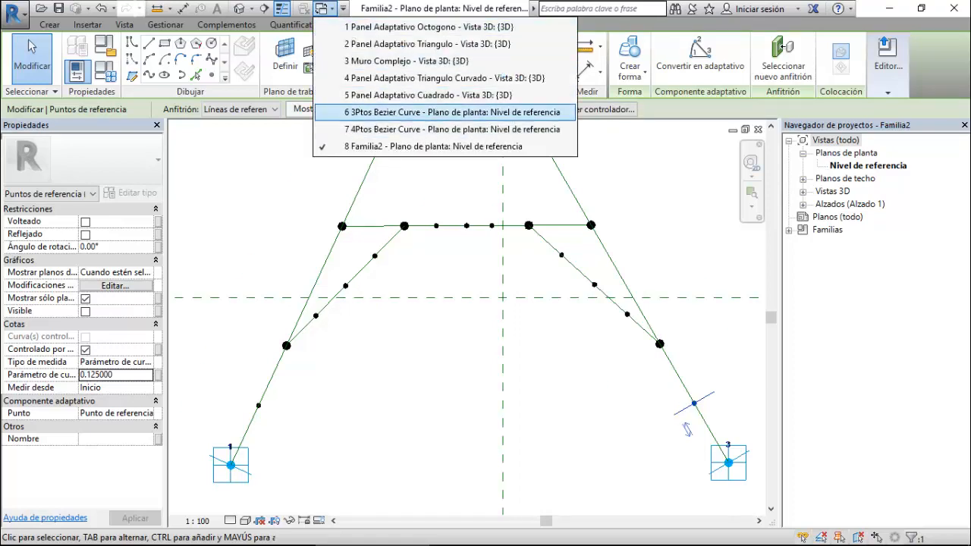
left_click(453, 113)
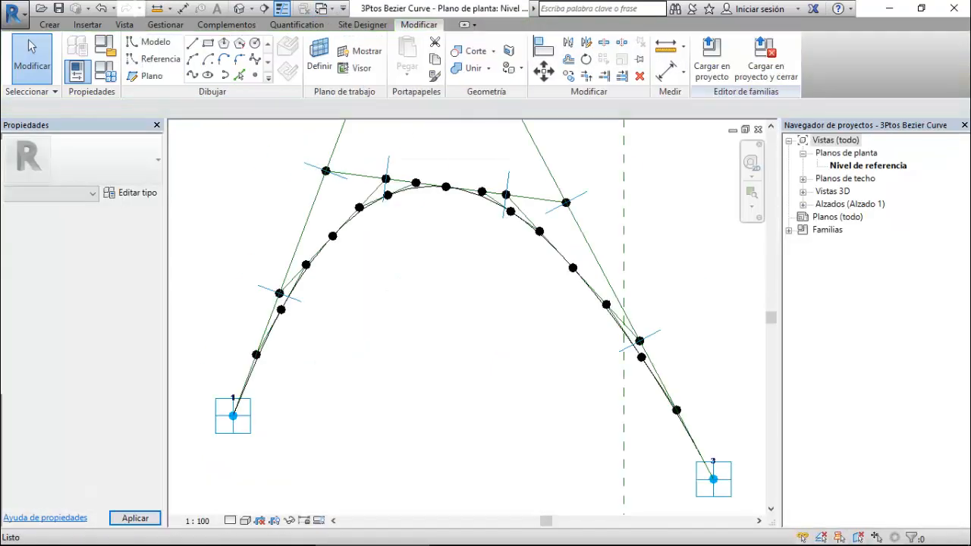
scroll(306, 267, "up", 3)
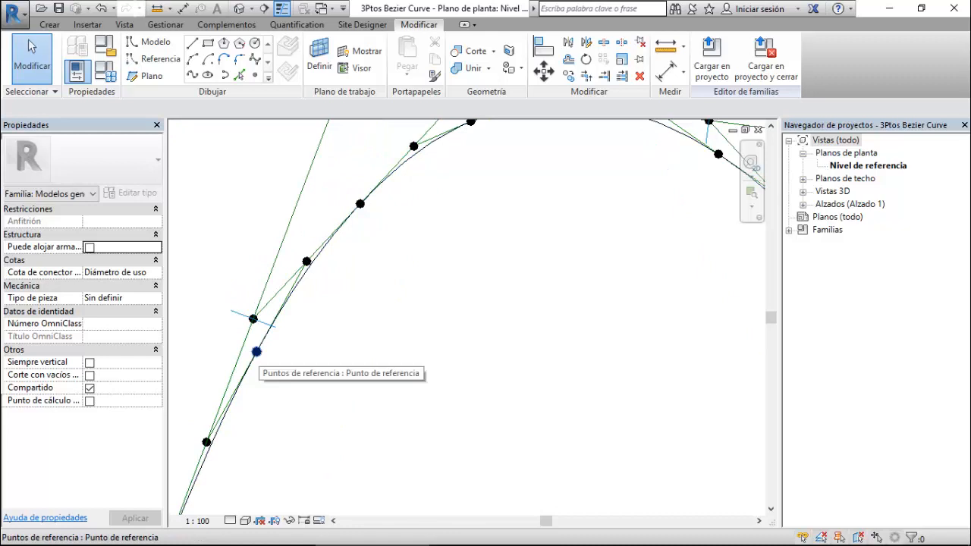
left_click(324, 9)
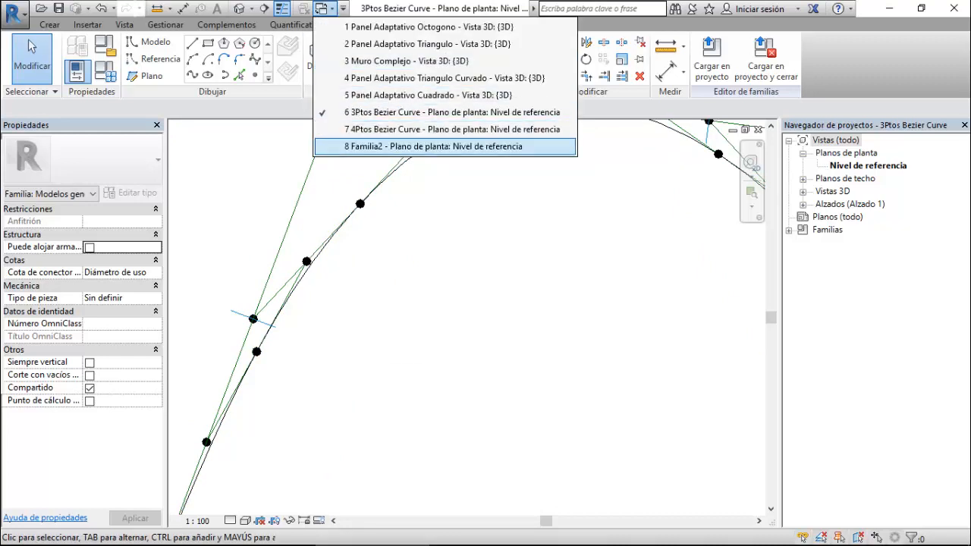
left_click(433, 147)
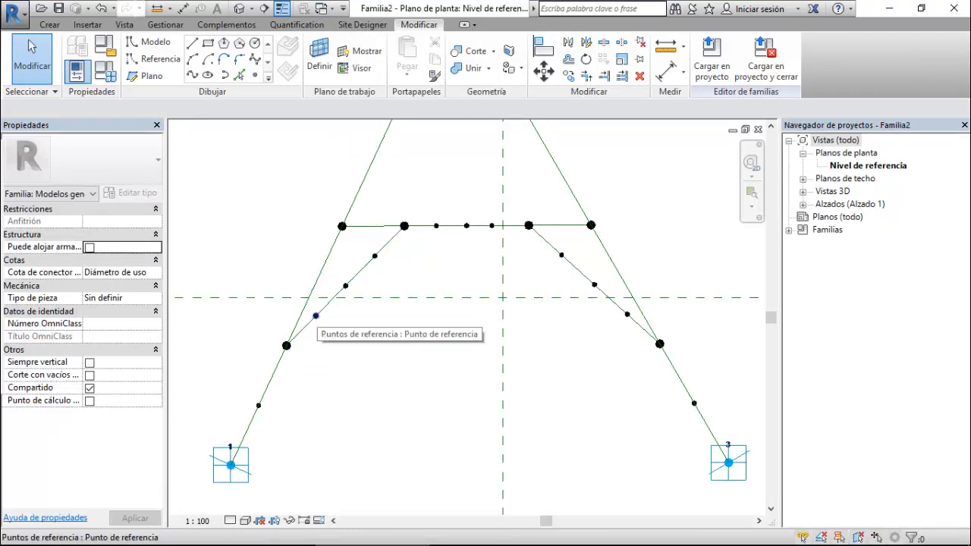
left_click(325, 8)
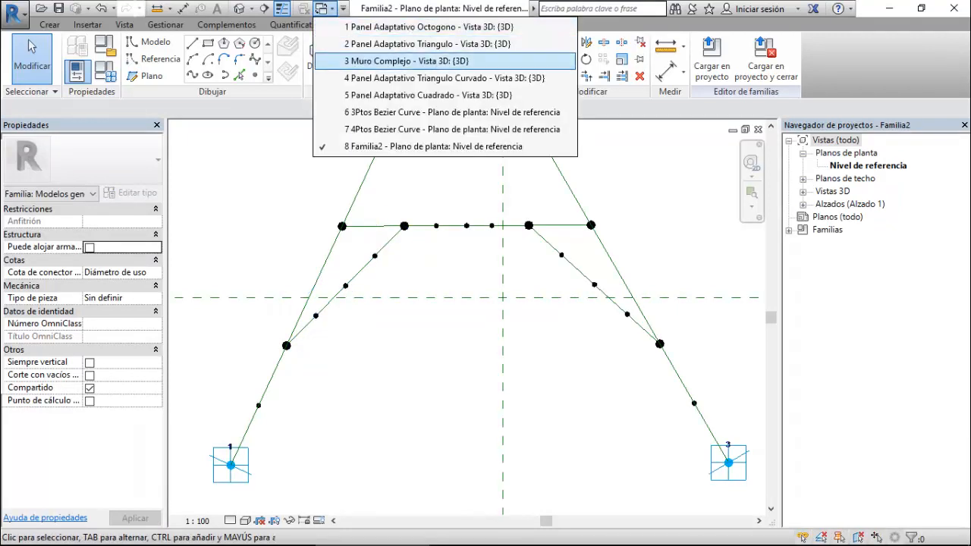
left_click(432, 129)
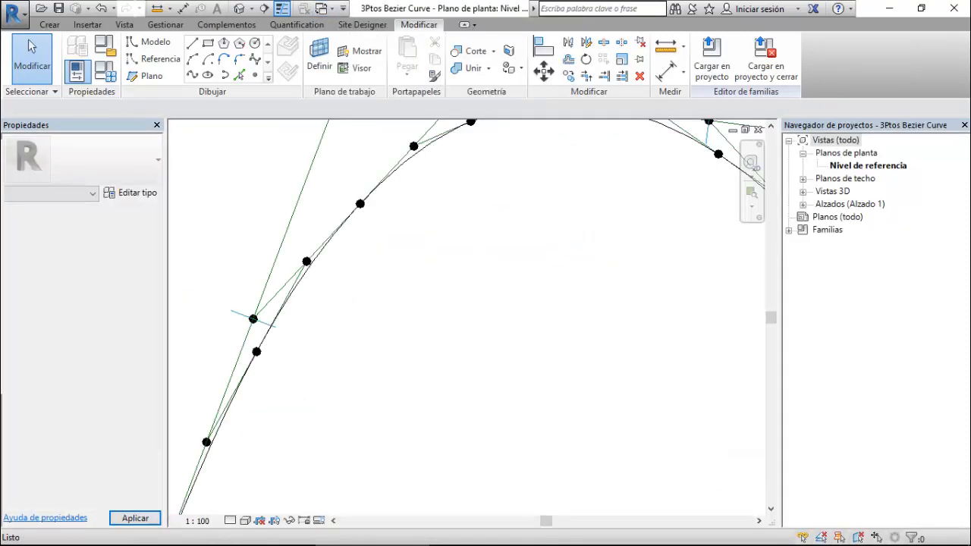
scroll(393, 166, "down", 1)
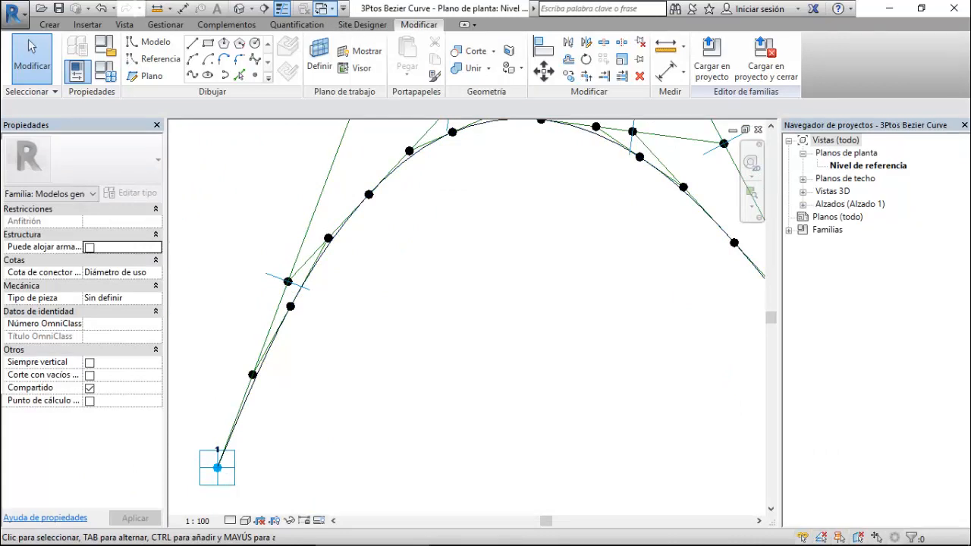
scroll(384, 264, "down", 1)
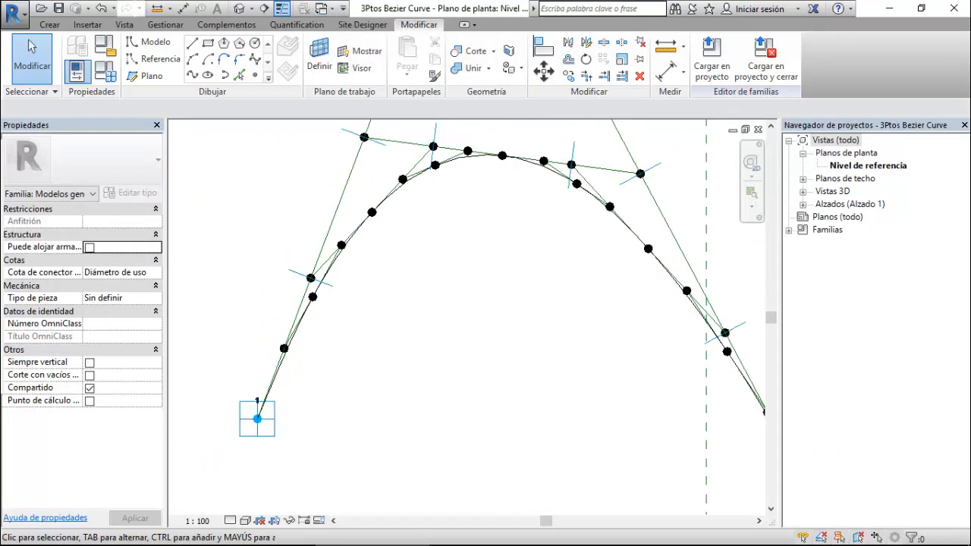
left_click(325, 8)
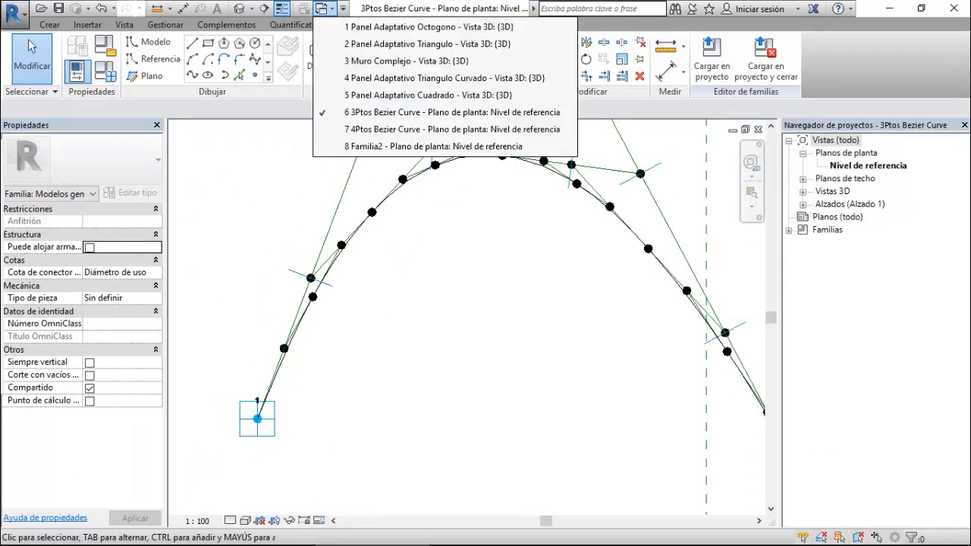
left_click(432, 146)
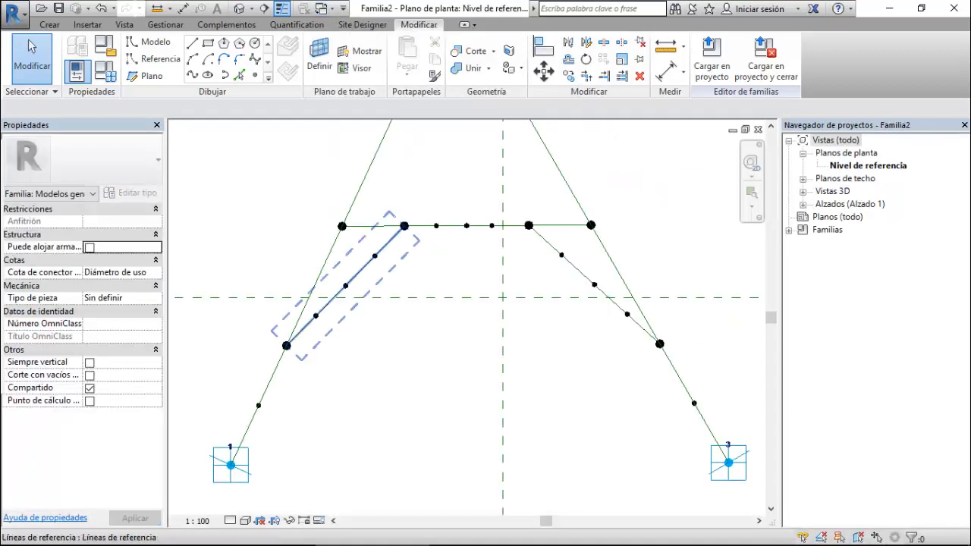
- On the adaptive point 1 side, connect the diagonal's upper hosted point to the nearest horizontal-line point with a spline through points, as a reference line
left_click(375, 256)
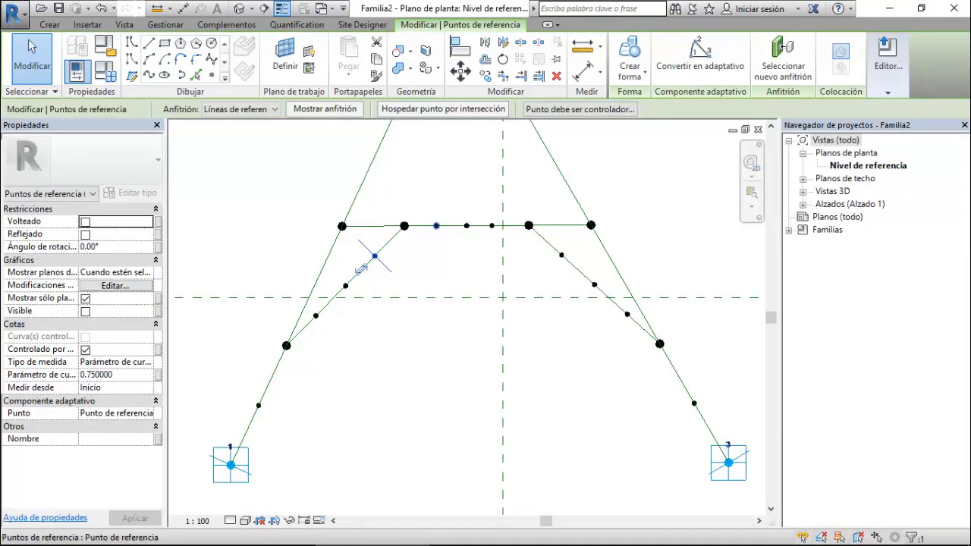
left_click(776, 48)
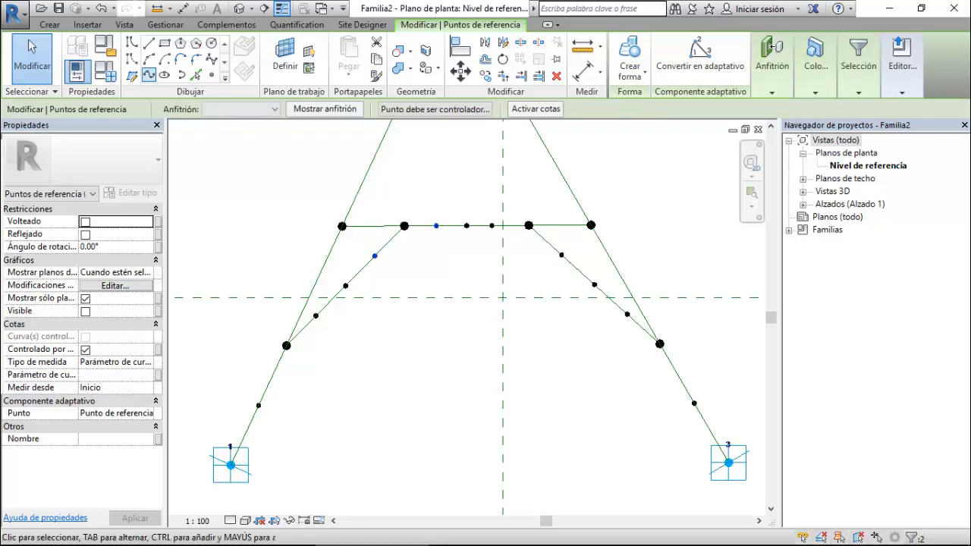
left_click(148, 75)
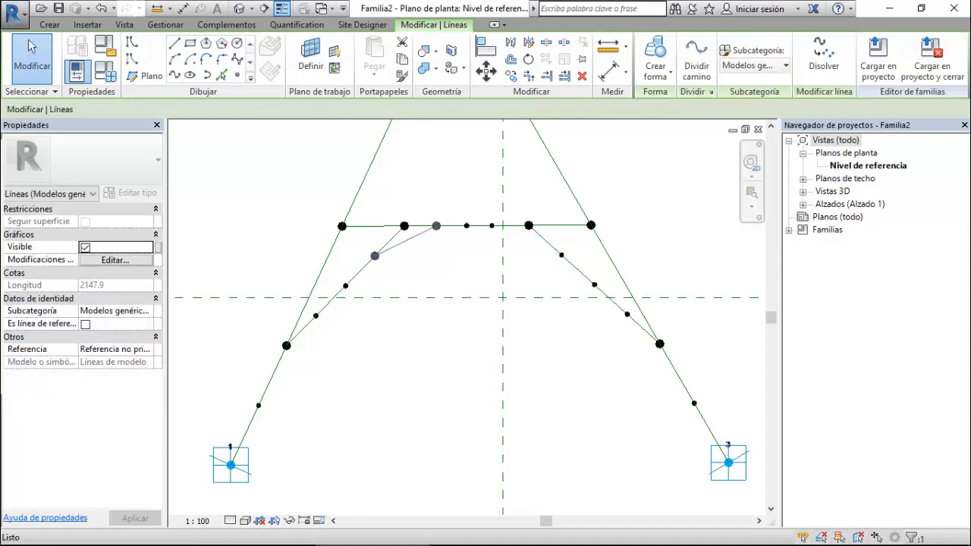
left_click(86, 324)
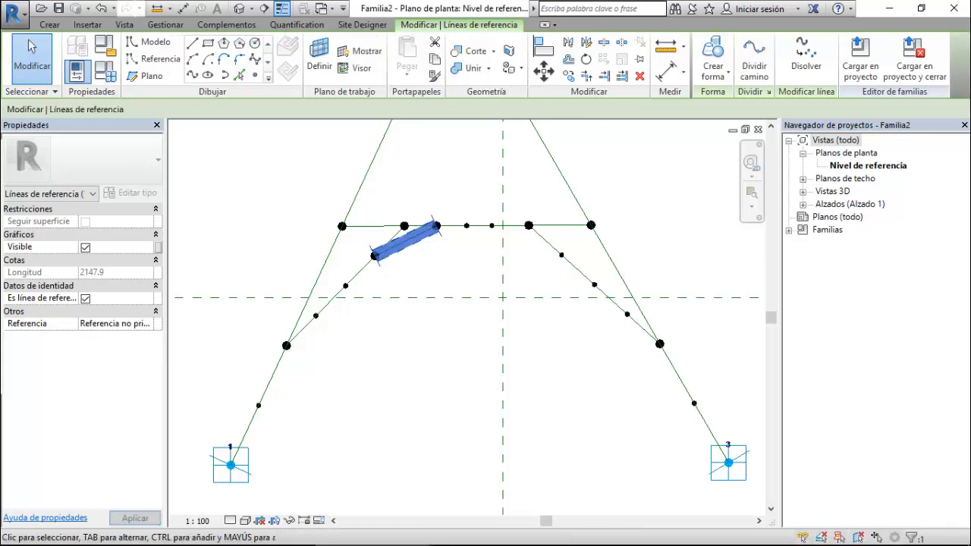
- Connect the lower hosted point of the adaptive point 1 side's diagonal to the lowest point on the outer line with a spline reference line
left_click(315, 316)
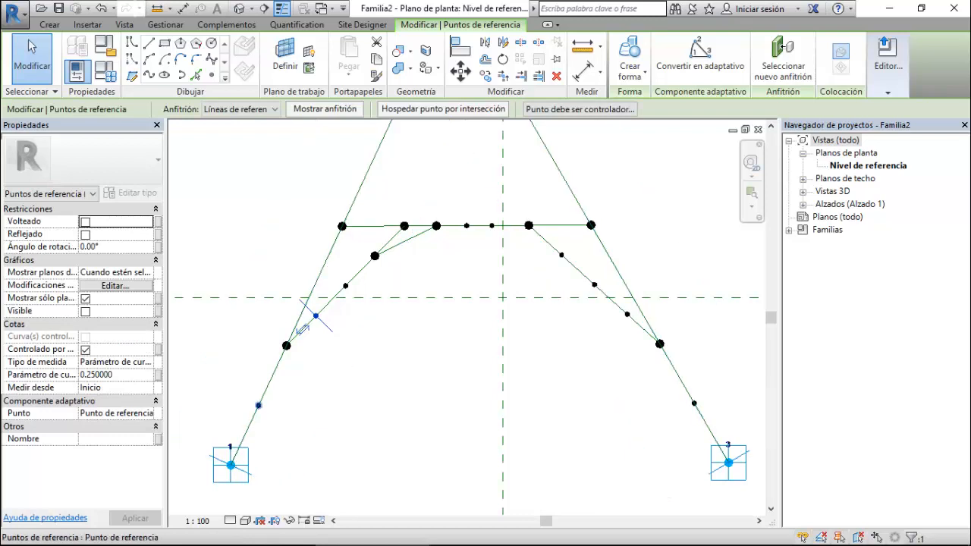
left_click(258, 405, "ctrl")
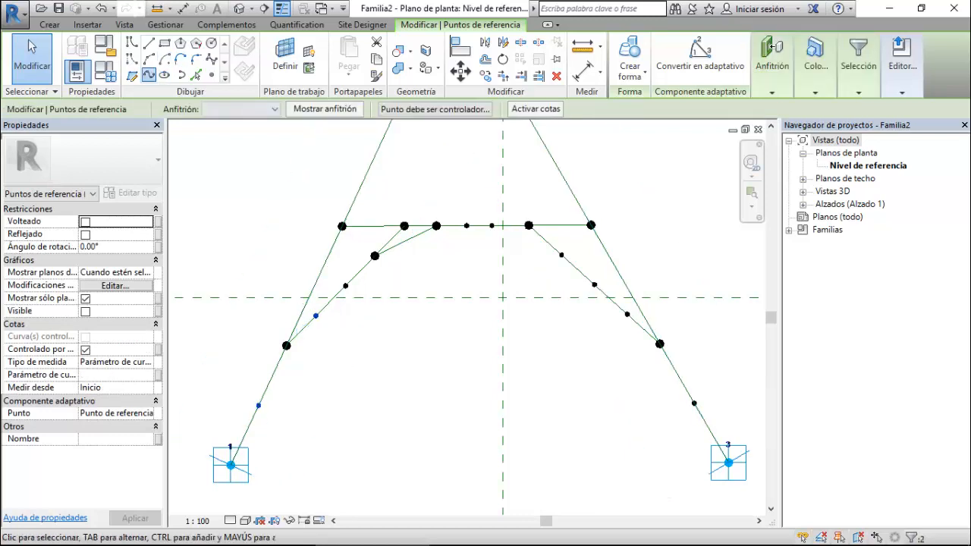
left_click(148, 74)
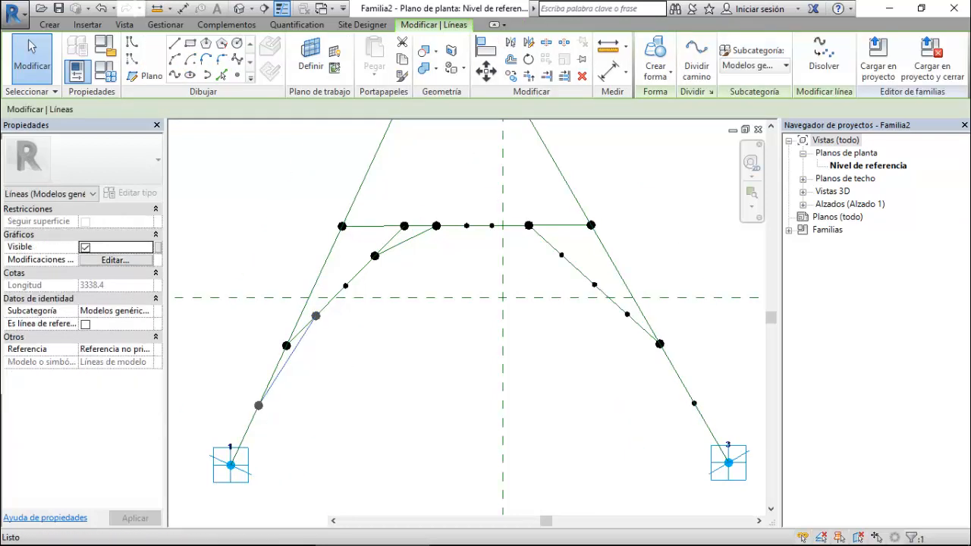
left_click(86, 324)
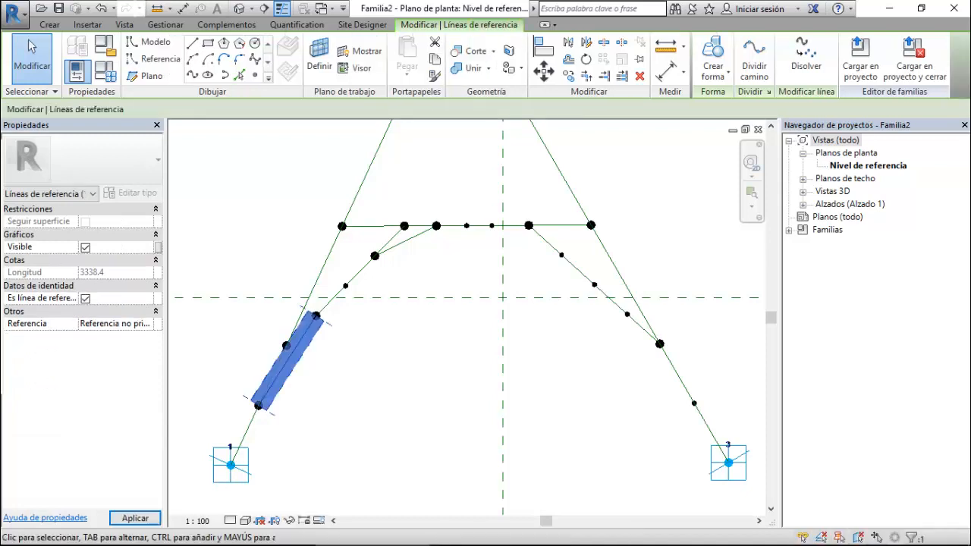
key("Escape")
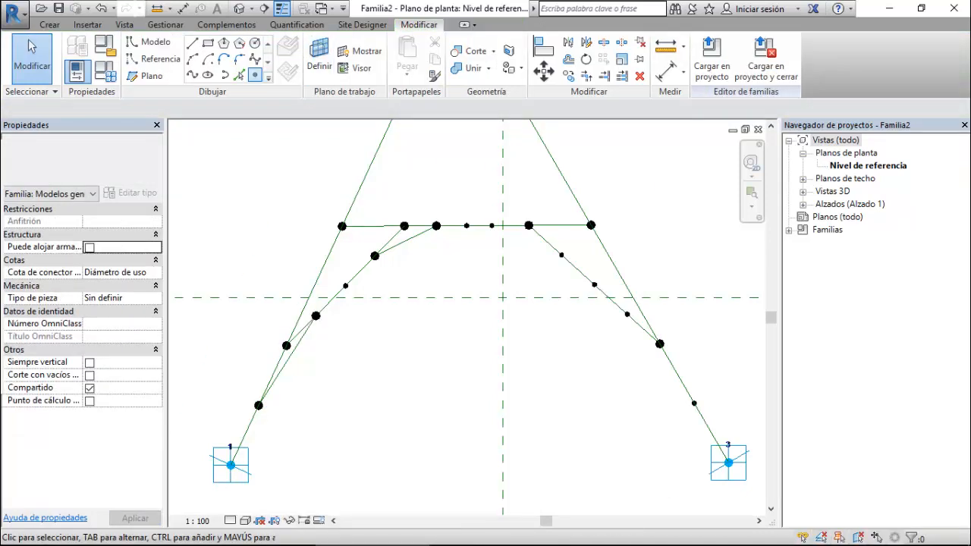
- Place a hosted reference point at the midpoint of each of the two new short reference lines on the adaptive point 1 side
left_click(255, 74)
left_click(405, 241)
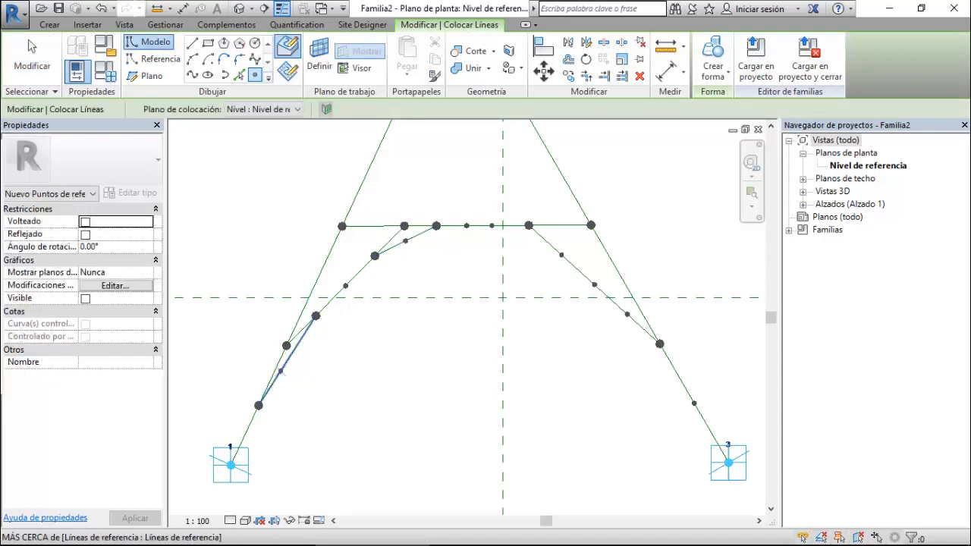
left_click(287, 360)
key("Escape")
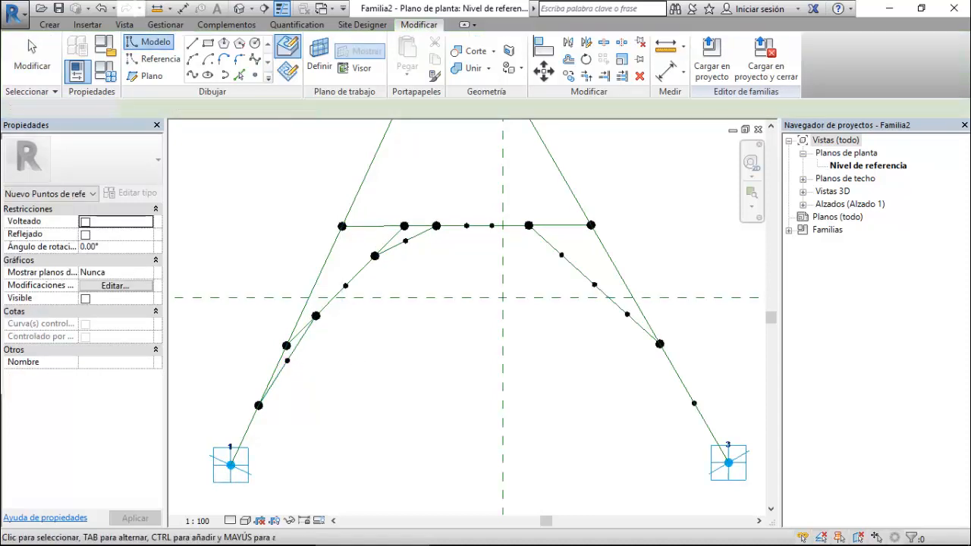
key("Escape")
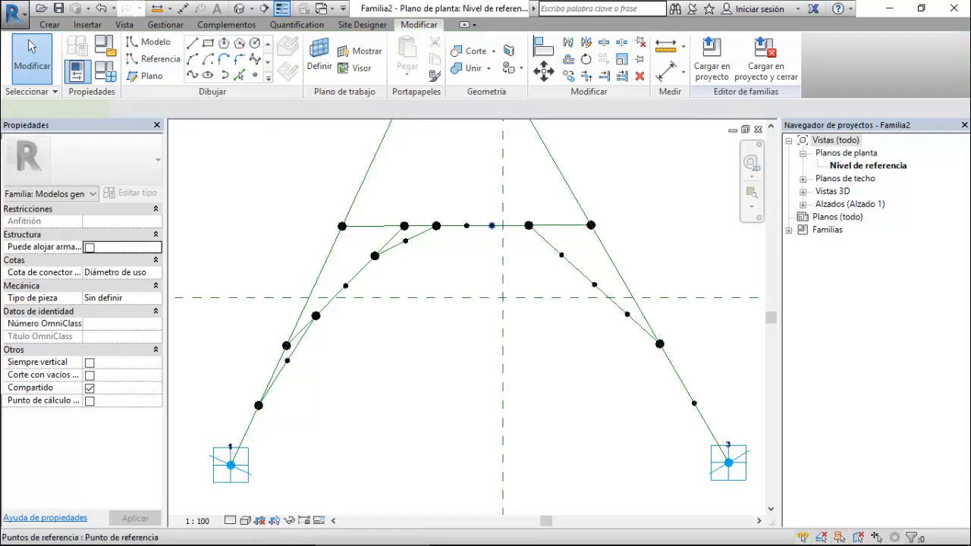
- On the adaptive point 3 side, connect the diagonal's upper hosted point to the nearest small horizontal-line point with a spline through points, as a reference line
left_click(492, 225)
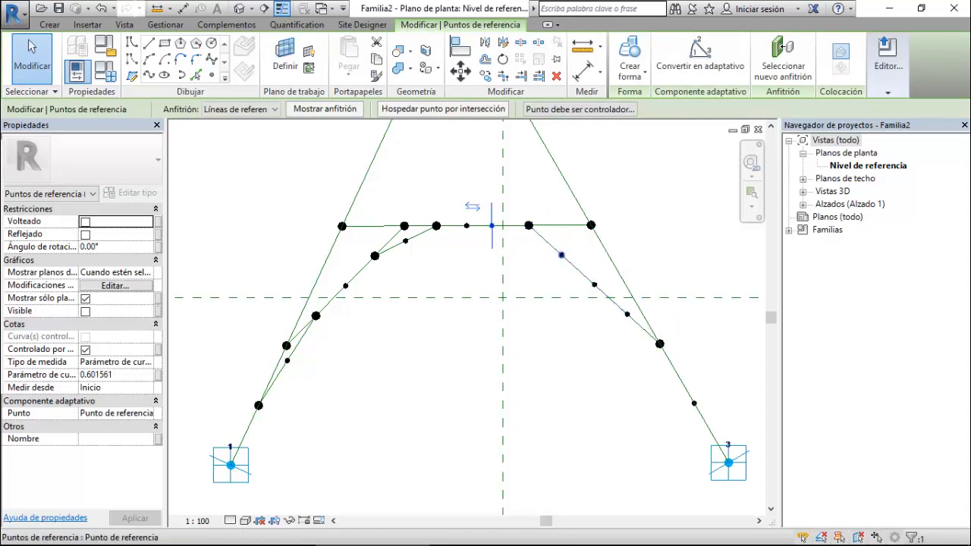
left_click(783, 47)
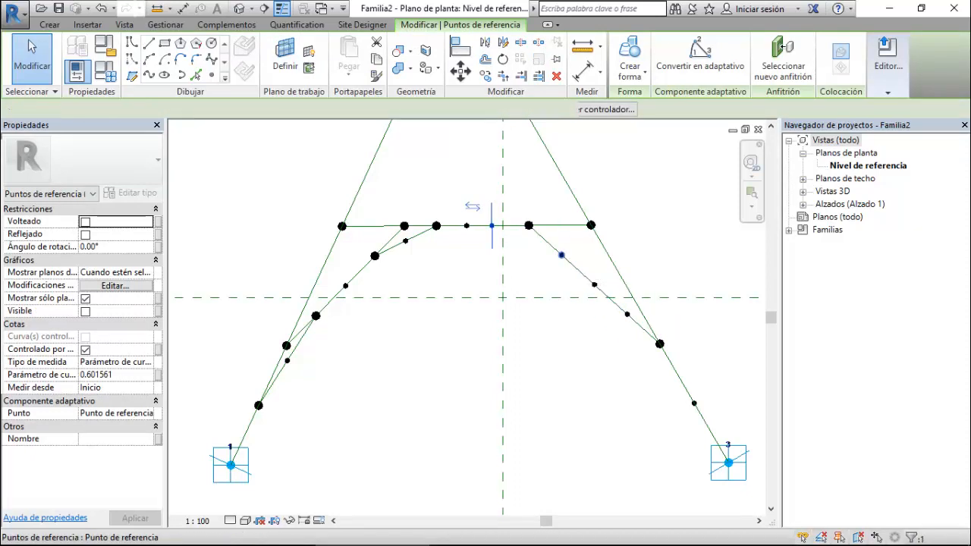
left_click(562, 255)
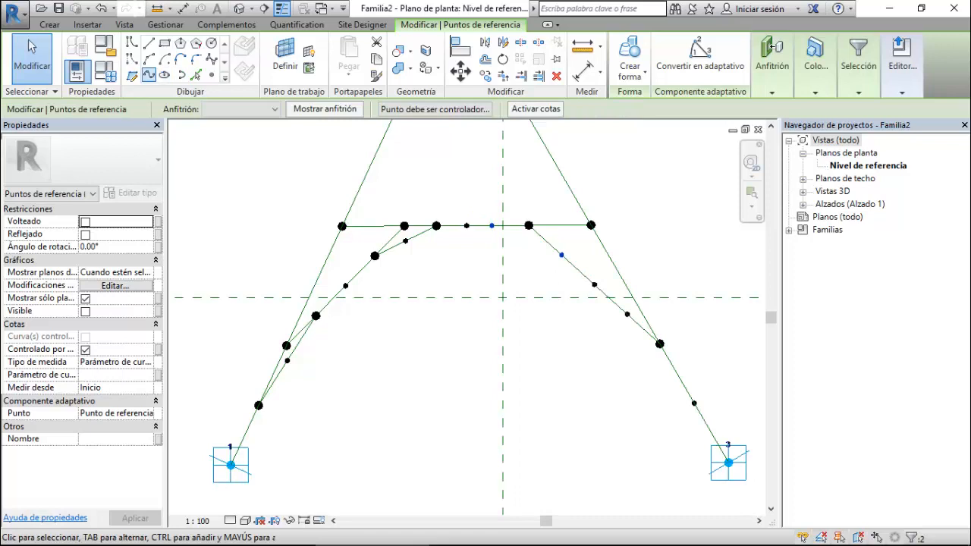
left_click(149, 75)
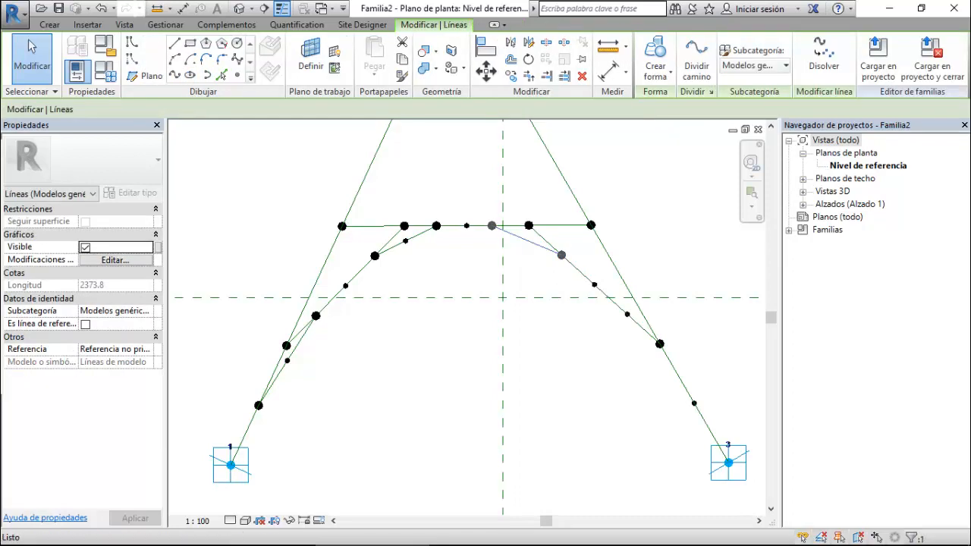
left_click(85, 324)
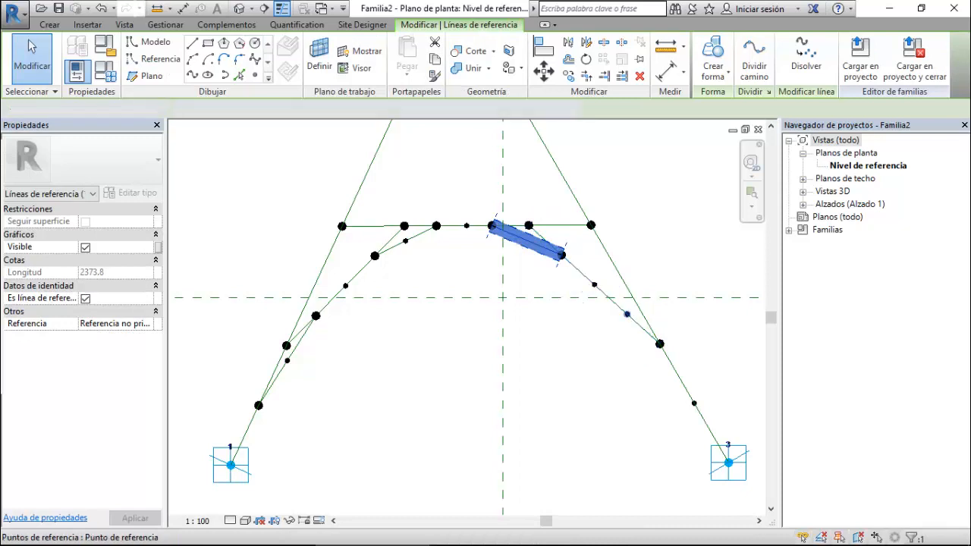
- Connect the lower hosted point of the adaptive point 3 side's diagonal to the lowest point on the outer line with a spline reference line
left_click(626, 314)
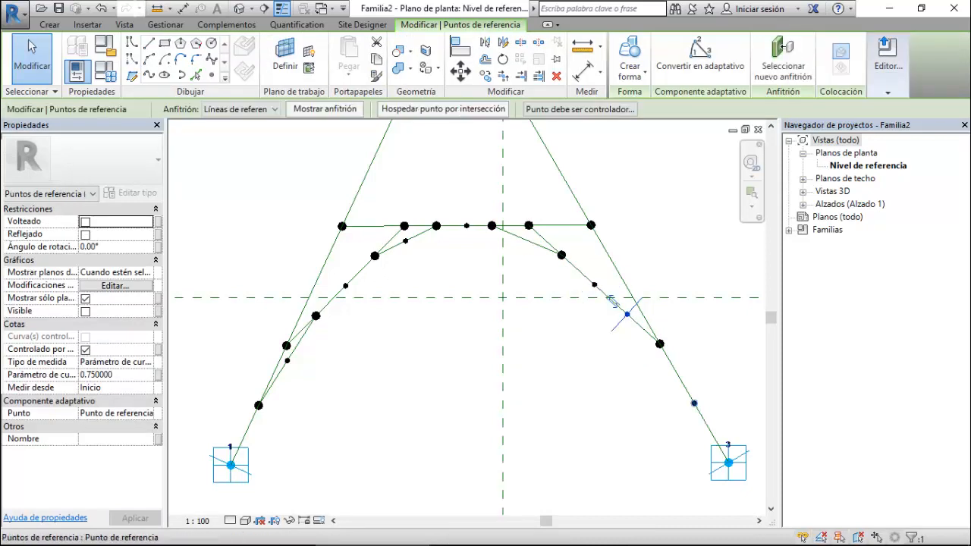
left_click(781, 50)
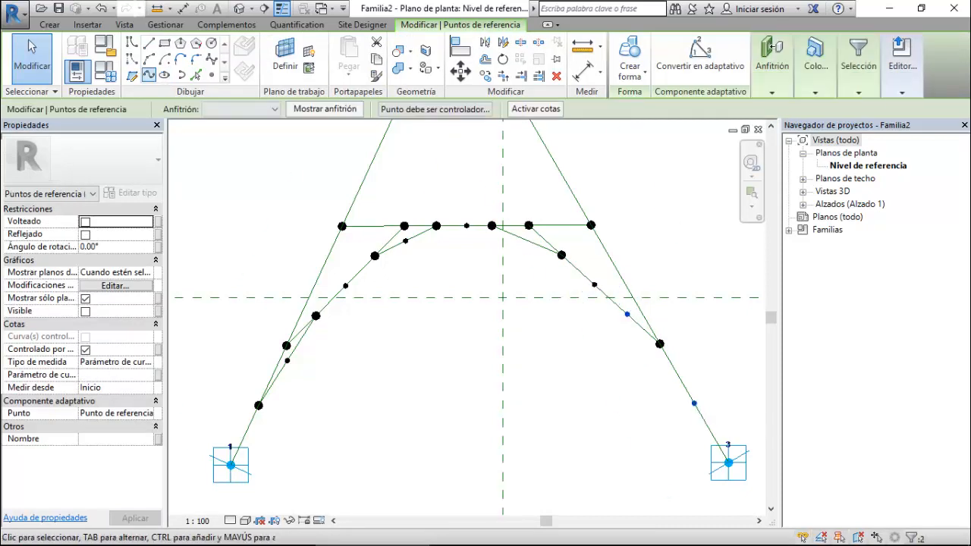
left_click(149, 75)
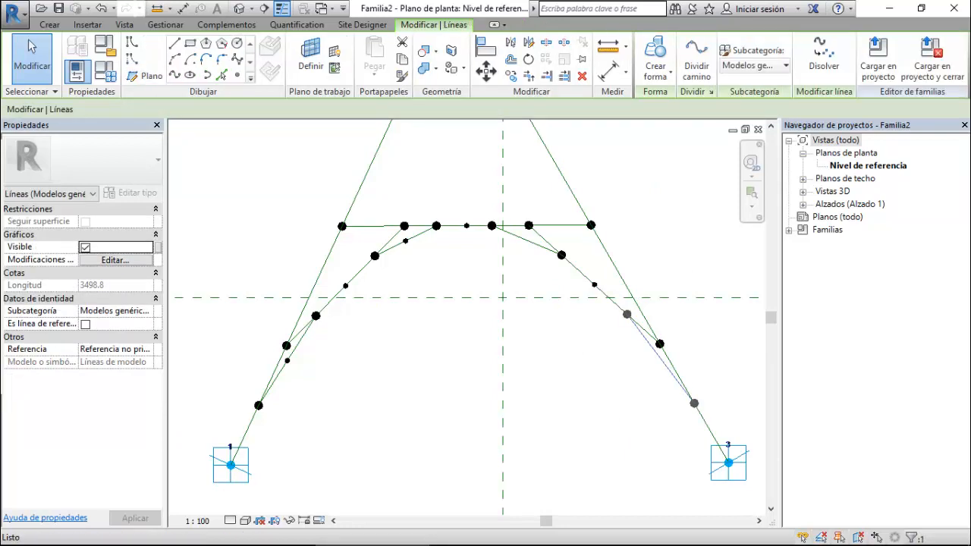
left_click(85, 324)
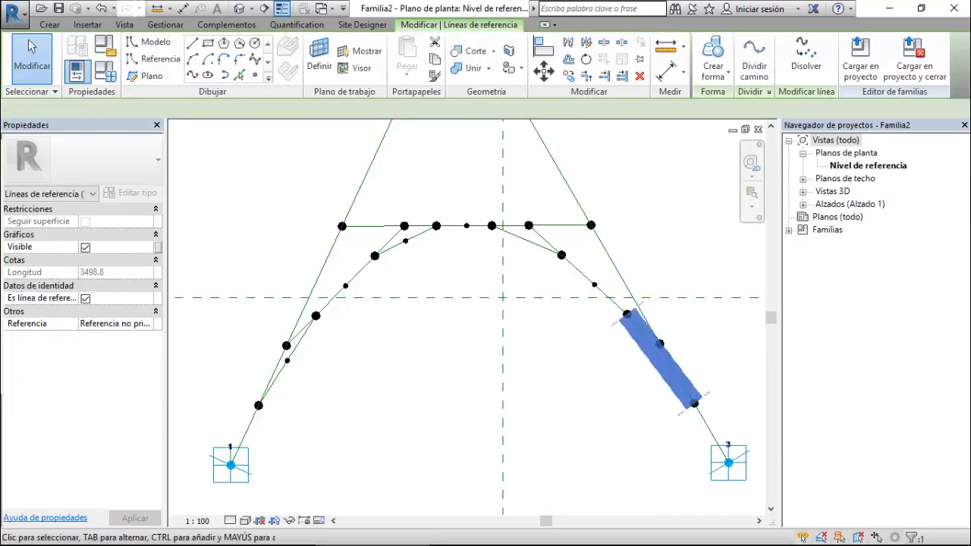
- Place a hosted reference point at the midpoint of each of the two new short reference lines on the adaptive point 3 side
left_click(255, 75)
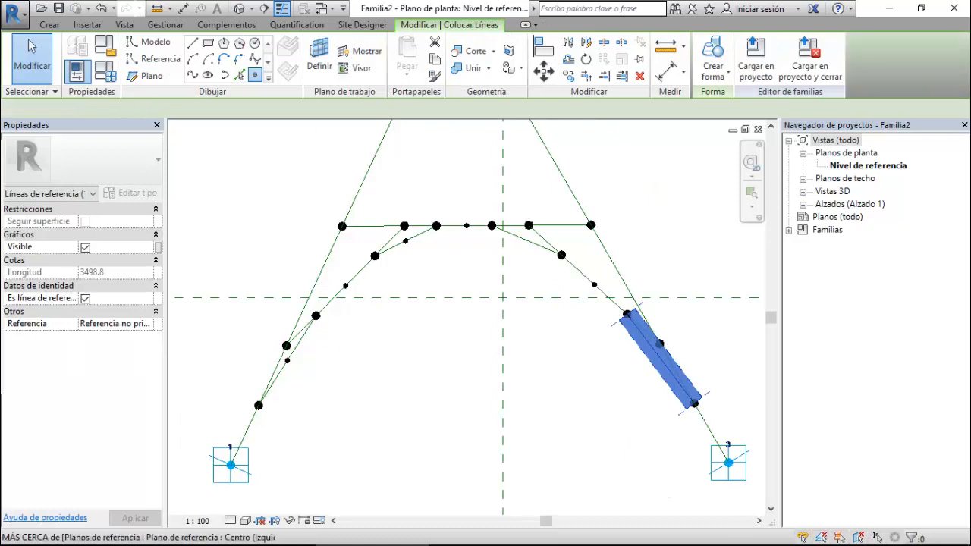
left_click(526, 240)
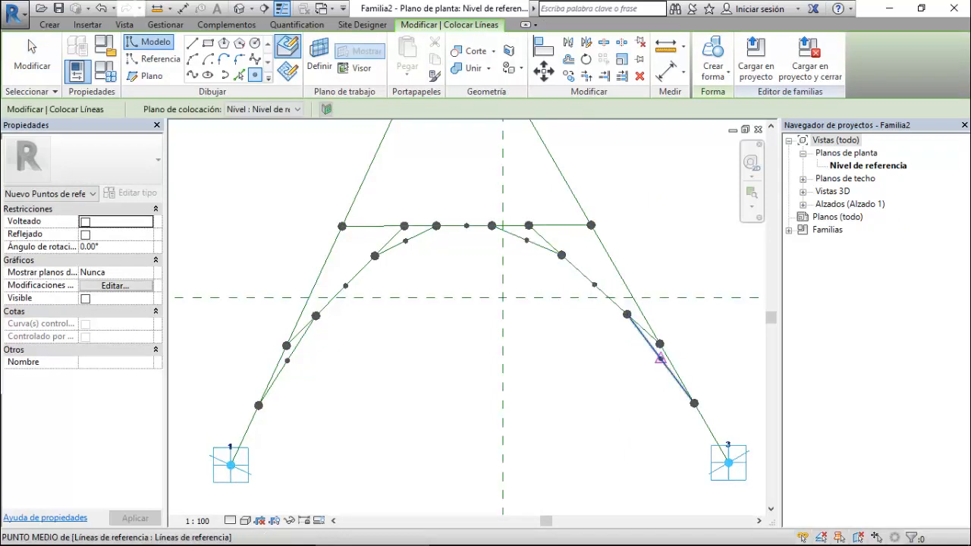
left_click(660, 358)
key("Escape")
key("Escape")
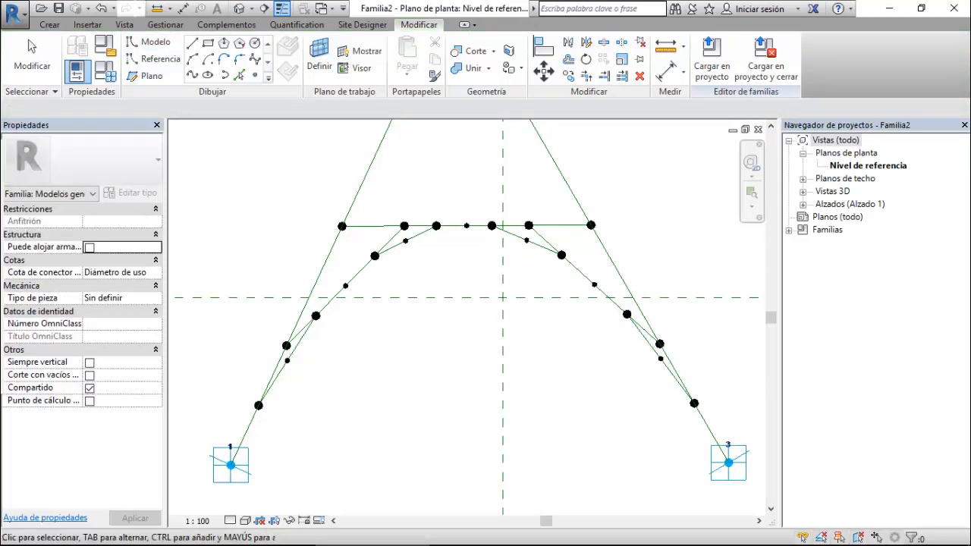
- Move adaptive point 2 onto the vertical reference plane, and shift it horizontally about 2269 toward adaptive point 3's side to test the construction
scroll(567, 318, "down", 4)
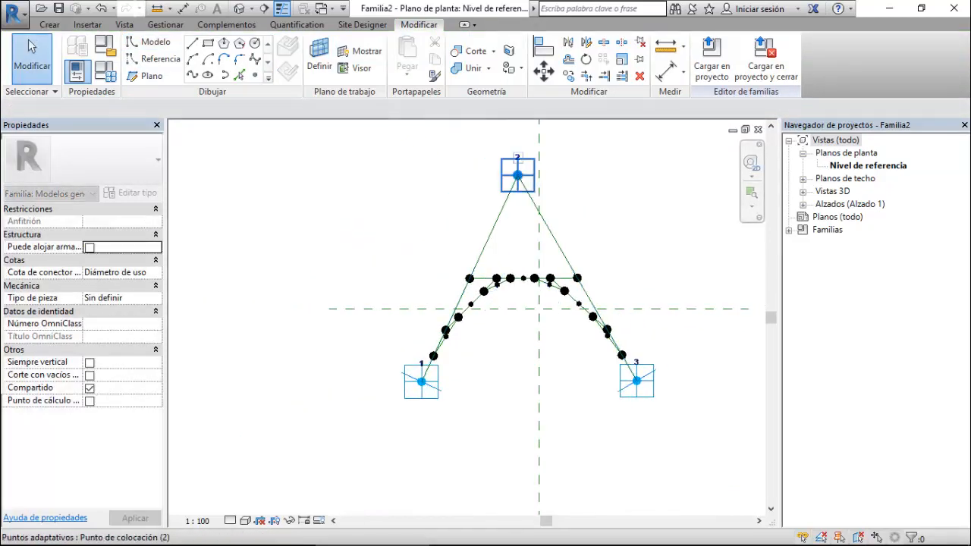
left_click(517, 176)
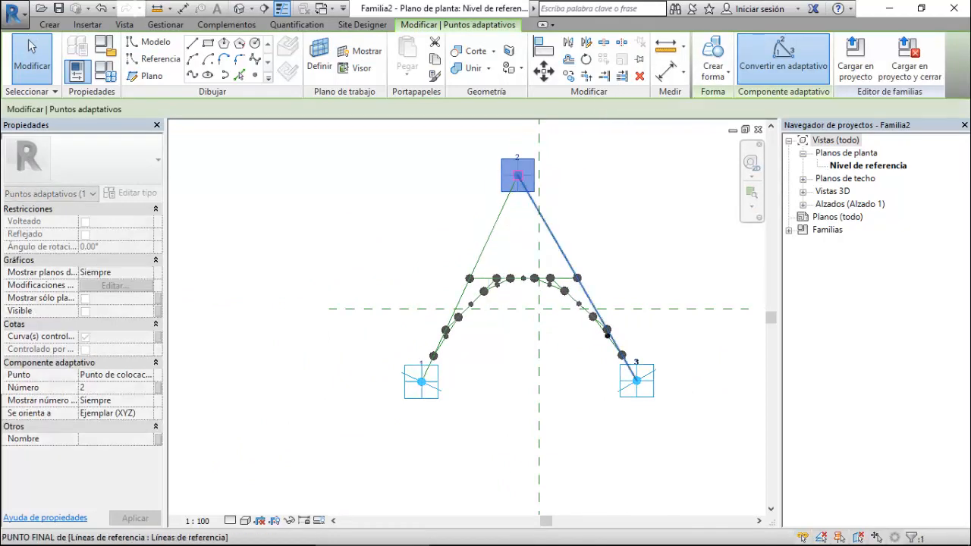
left_click_drag(518, 176, 538, 175)
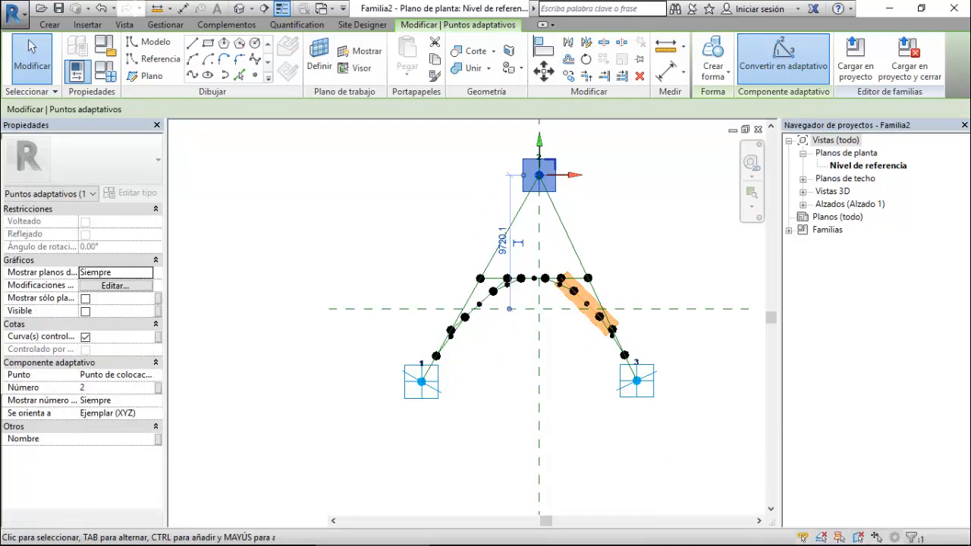
scroll(630, 348, "up", 4)
scroll(464, 375, "down", 3)
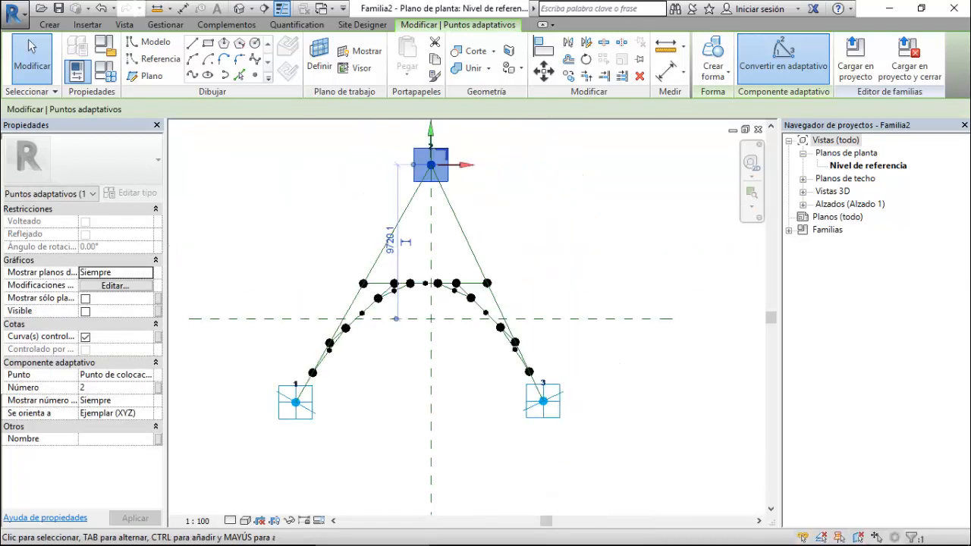
left_click_drag(466, 164, 501, 165)
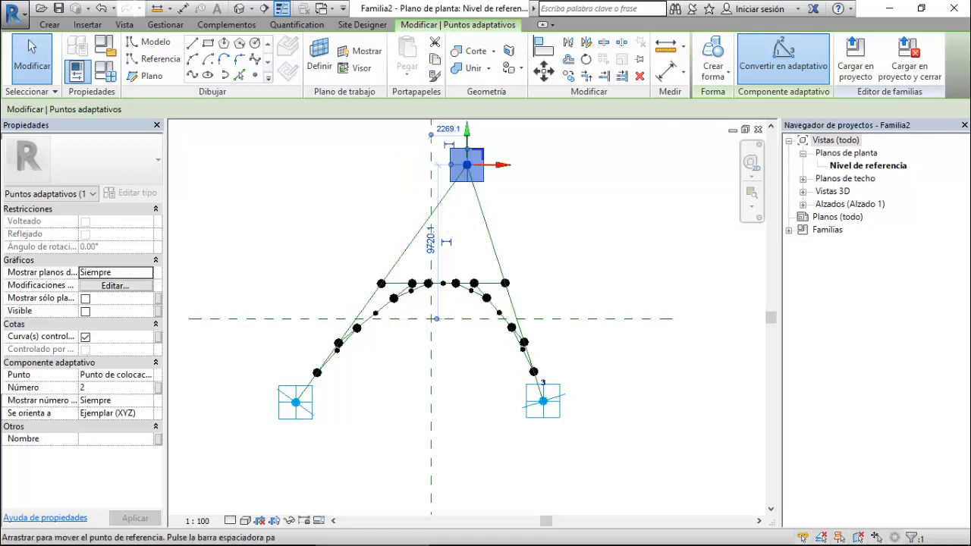
scroll(311, 394, "up", 1)
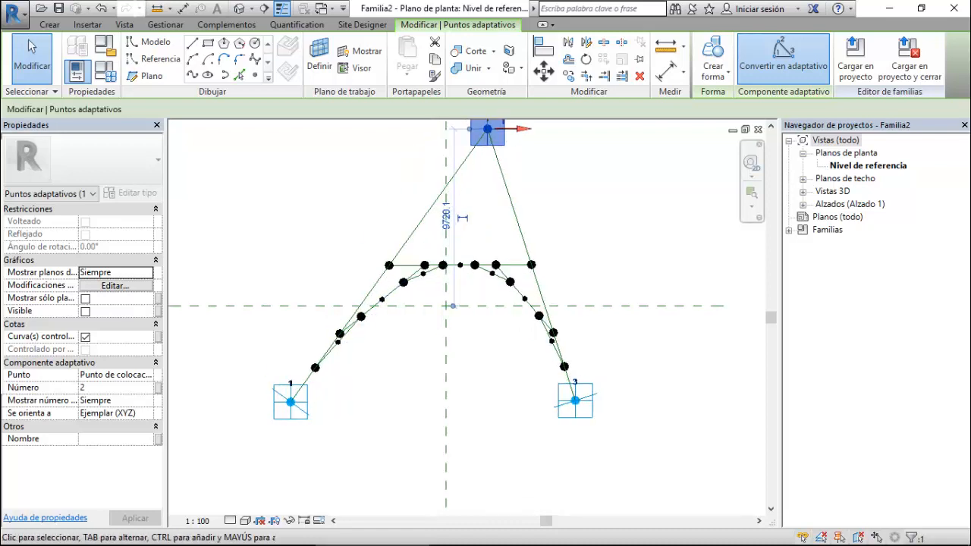
key("l")
key("i")
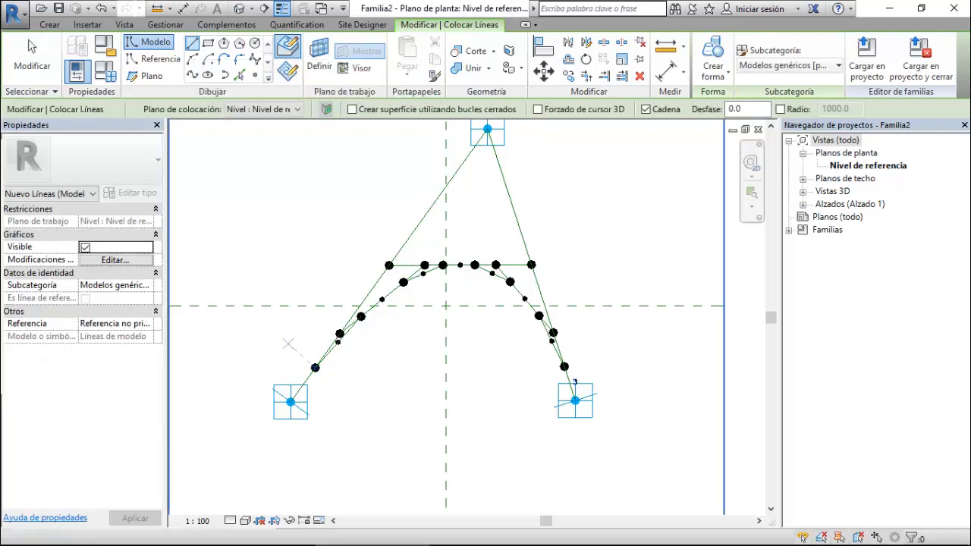
key("Escape")
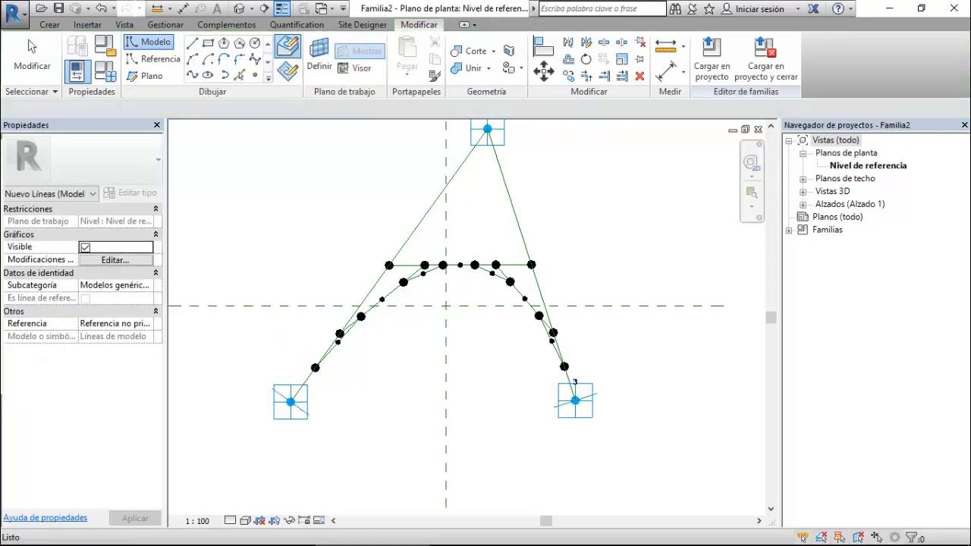
- Create a model spline through adaptive point 1, the seven small hosted midpoints along the arch, and adaptive point 3
left_click(292, 402)
left_click(291, 402)
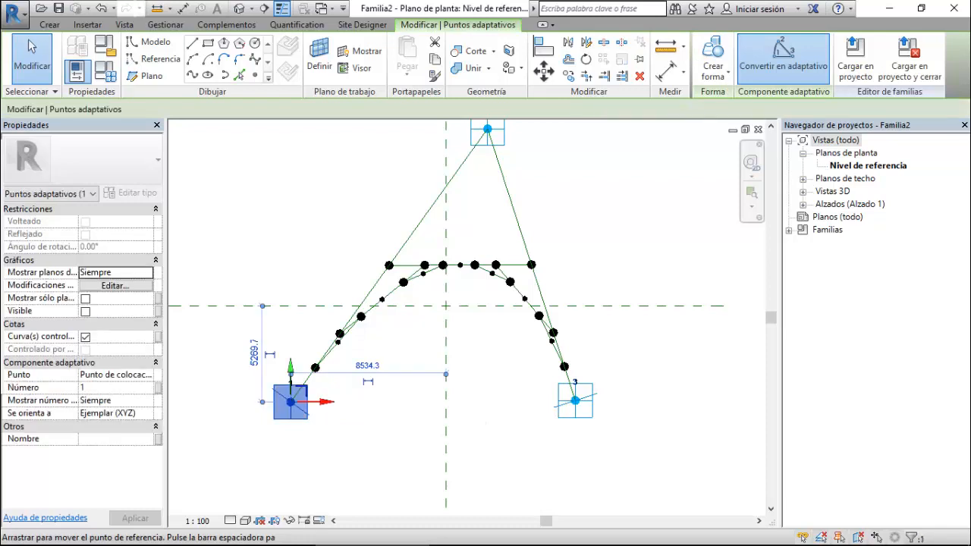
scroll(329, 393, "up", 3)
scroll(323, 400, "up", 1)
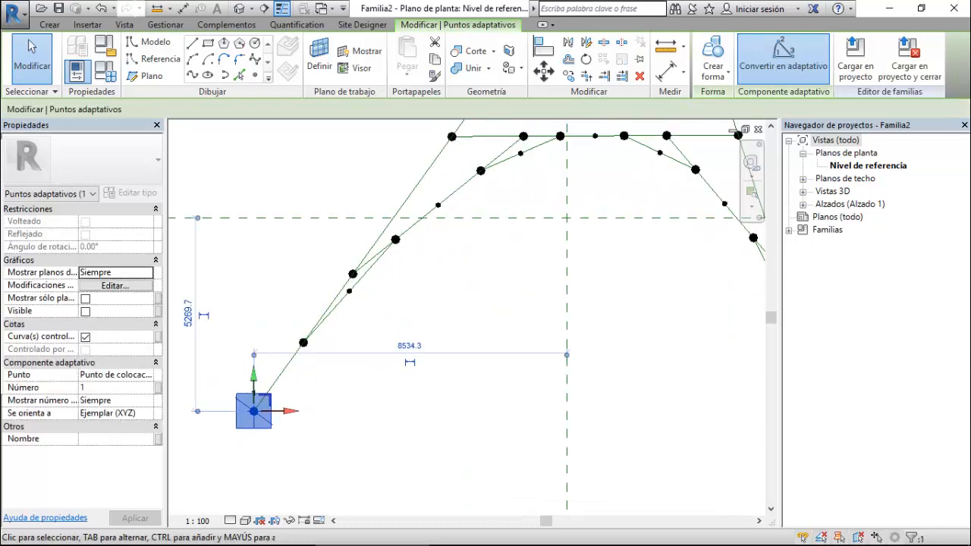
left_click(349, 291, "ctrl")
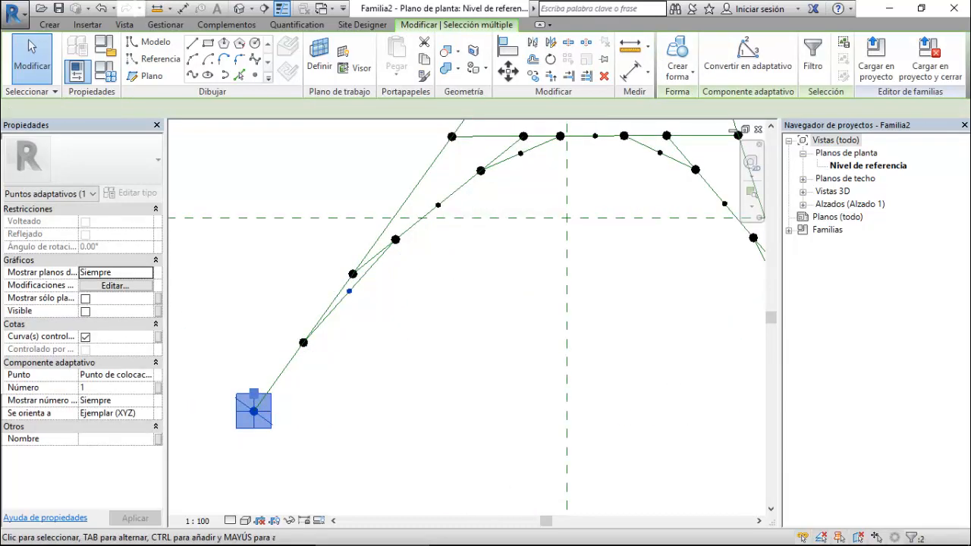
left_click(438, 205, "ctrl")
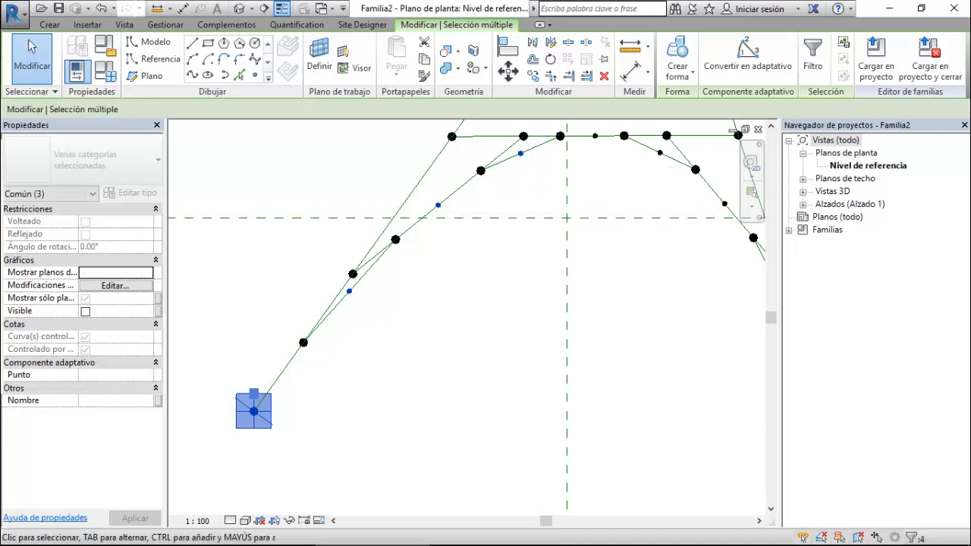
left_click(520, 153, "ctrl")
left_click(595, 136, "ctrl")
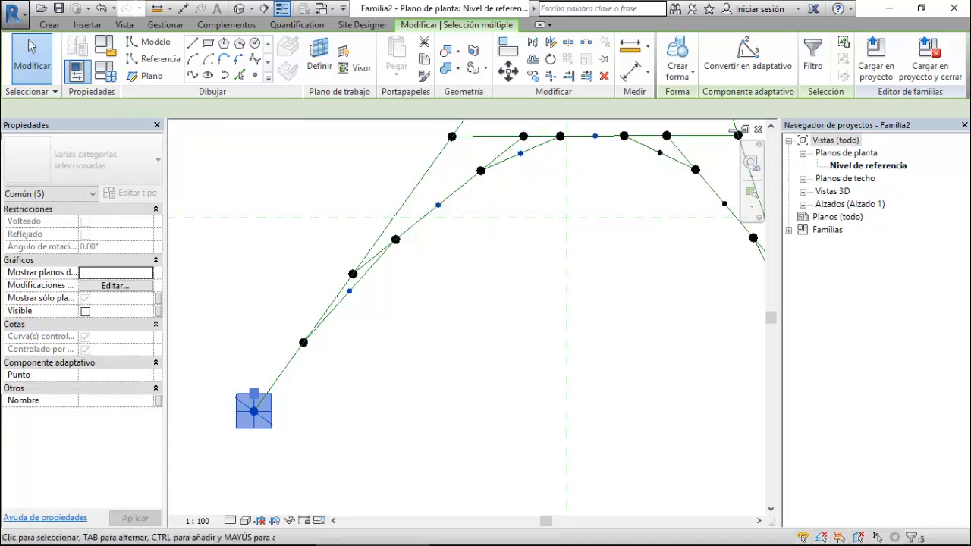
scroll(440, 249, "down", 3)
scroll(599, 163, "up", 2)
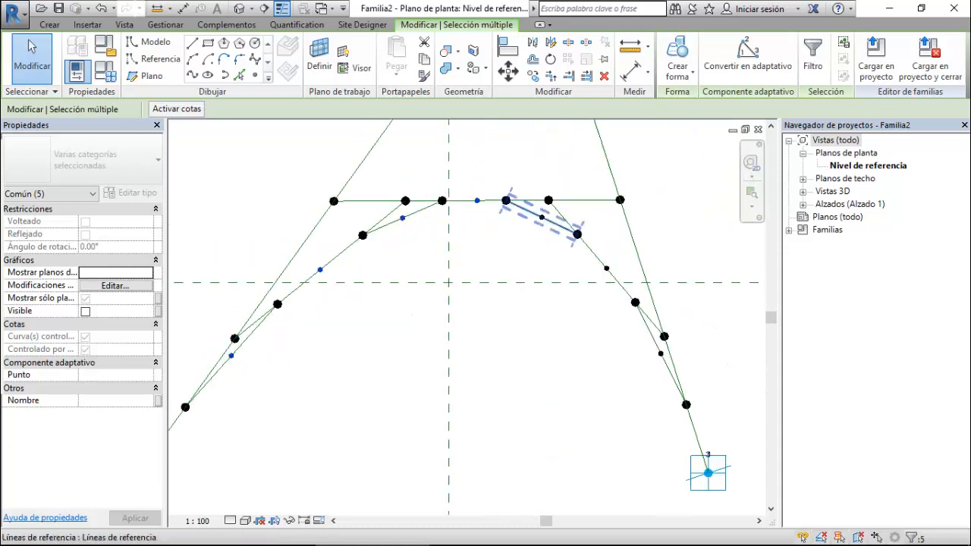
left_click(606, 267, "ctrl")
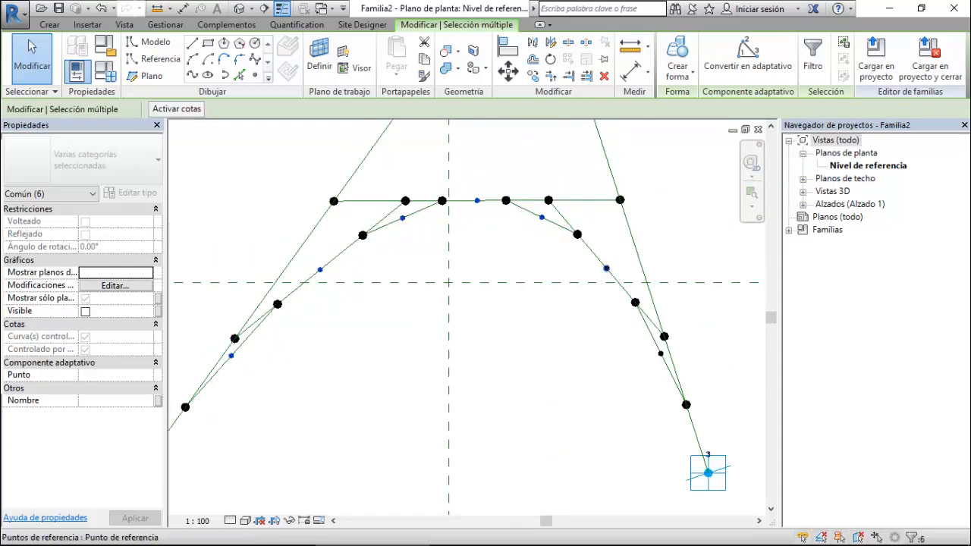
left_click(661, 354, "ctrl")
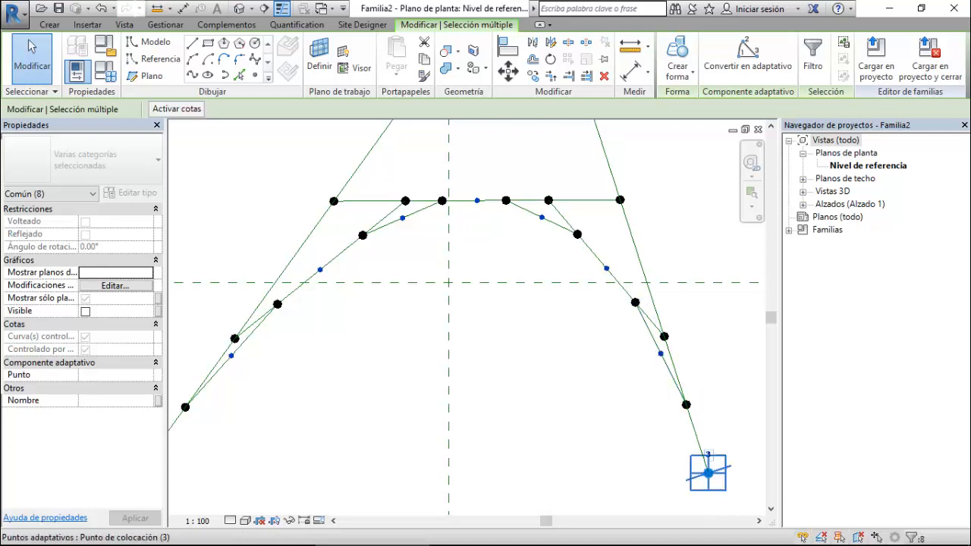
left_click(708, 472, "ctrl")
scroll(594, 324, "down", 3)
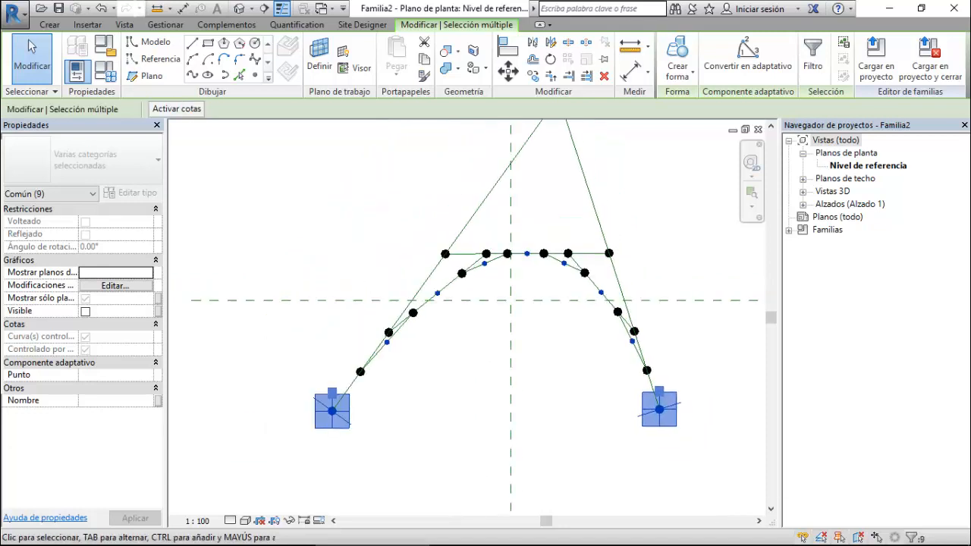
left_click(192, 75)
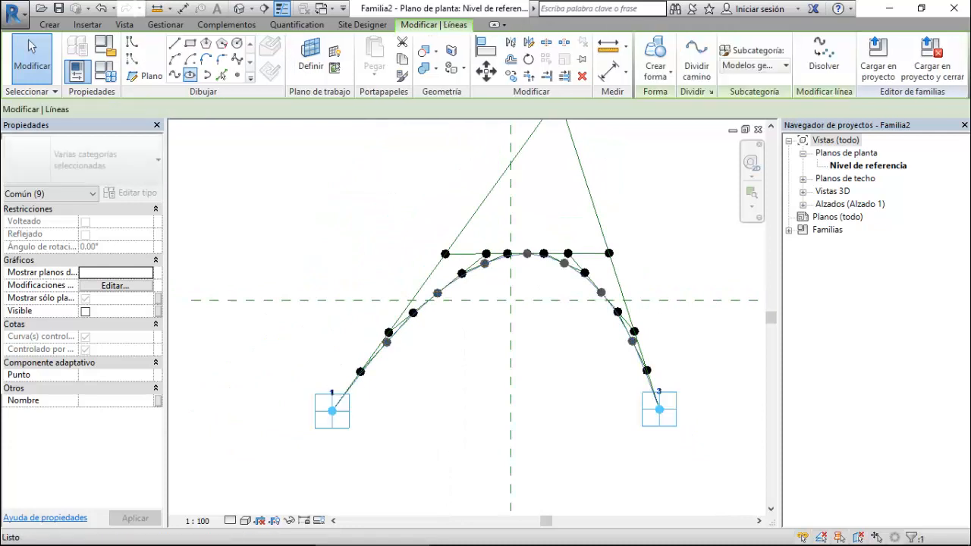
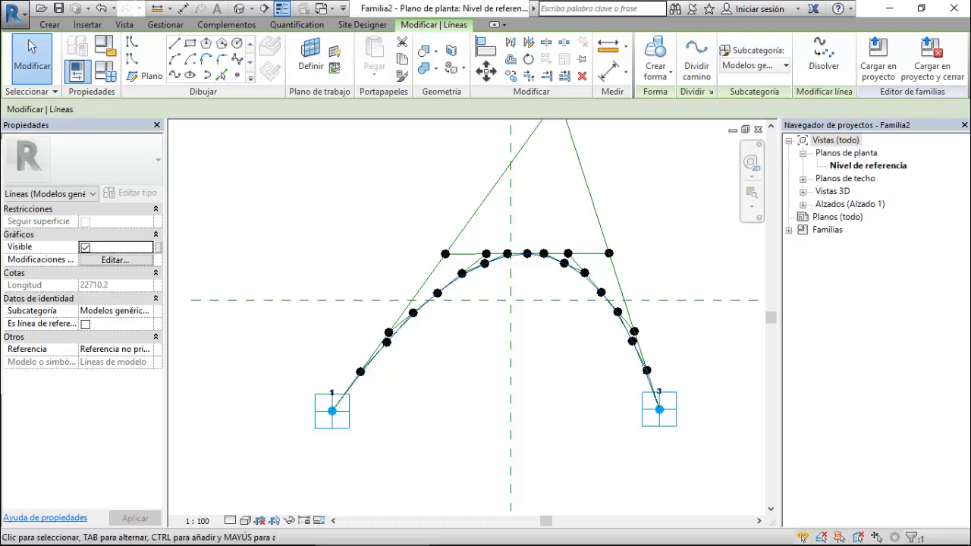
scroll(314, 291, "down", 2)
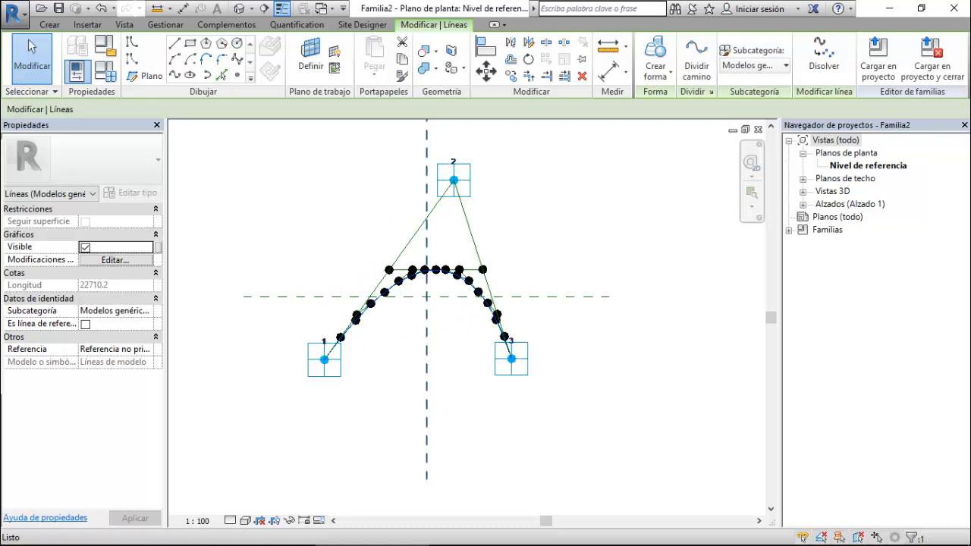
key("Escape")
scroll(377, 307, "up", 6)
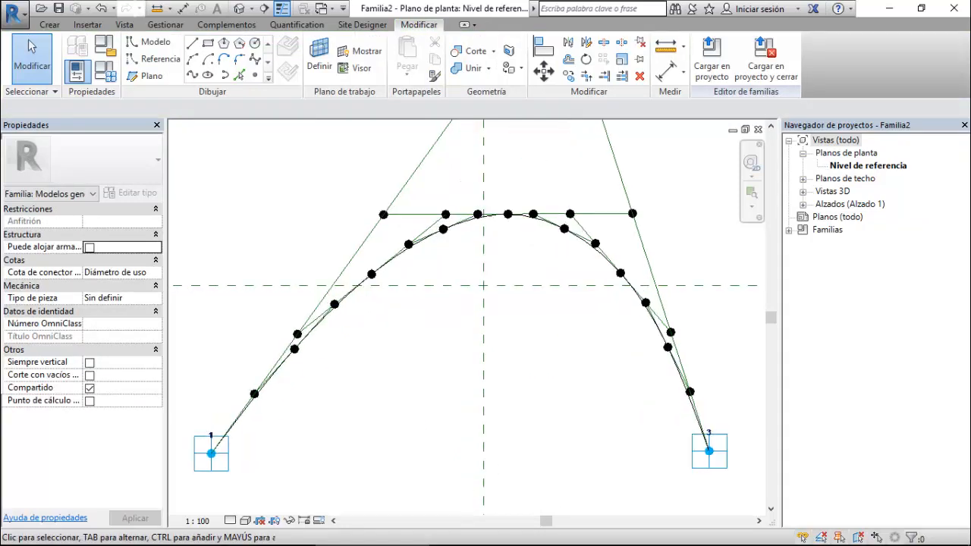
scroll(429, 204, "down", 4)
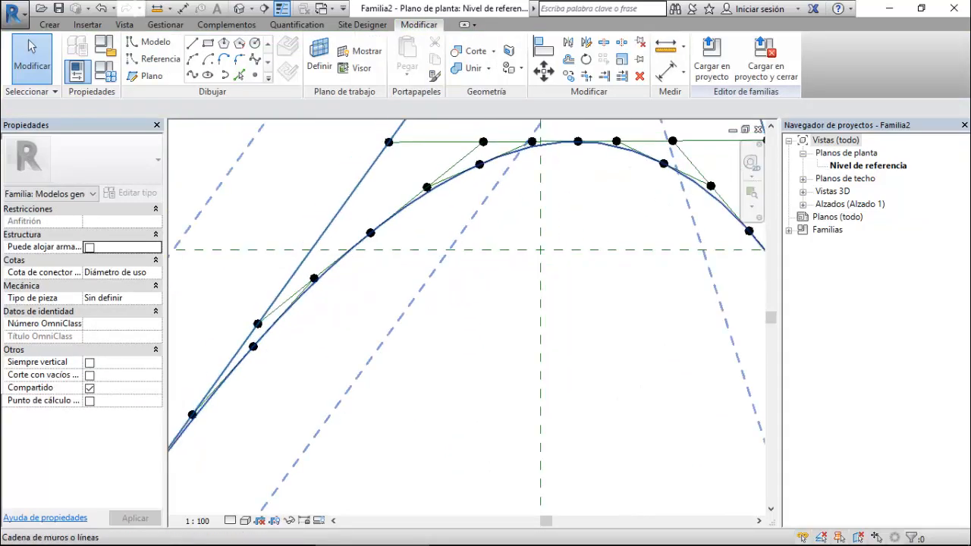
scroll(478, 311, "down", 4)
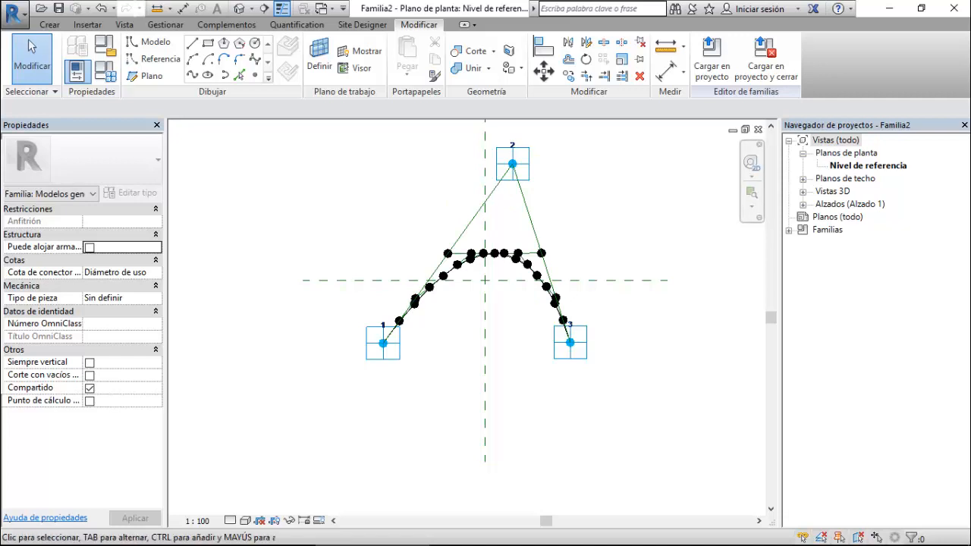
- Delete the entire three-point curve construction, keeping only the two reference planes
scroll(341, 257, "down", 2)
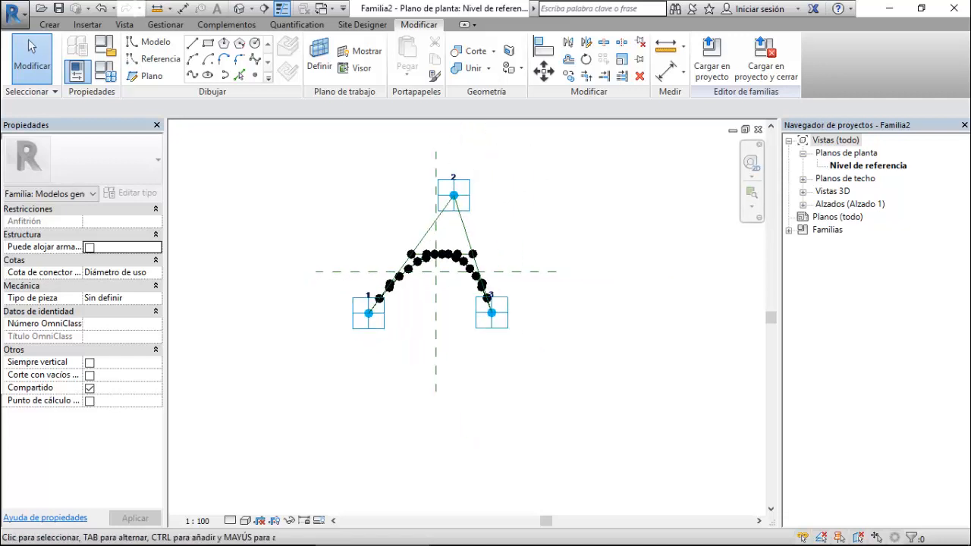
left_click_drag(299, 158, 557, 379)
key("Delete")
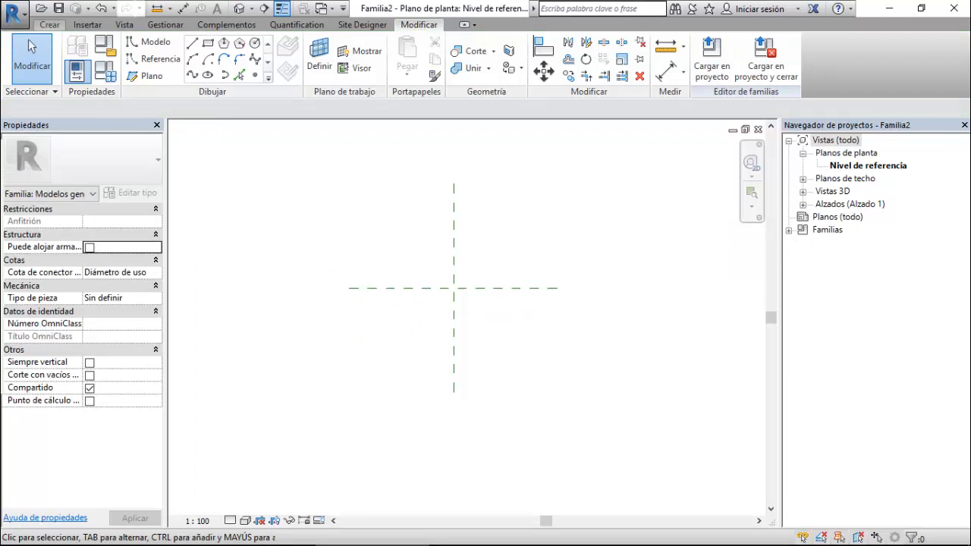
- Place four reference points in a roughly square layout, one in each quadrant around the reference plane intersection, starting at the lower-left quadrant and proceeding clockwise
left_click(256, 75)
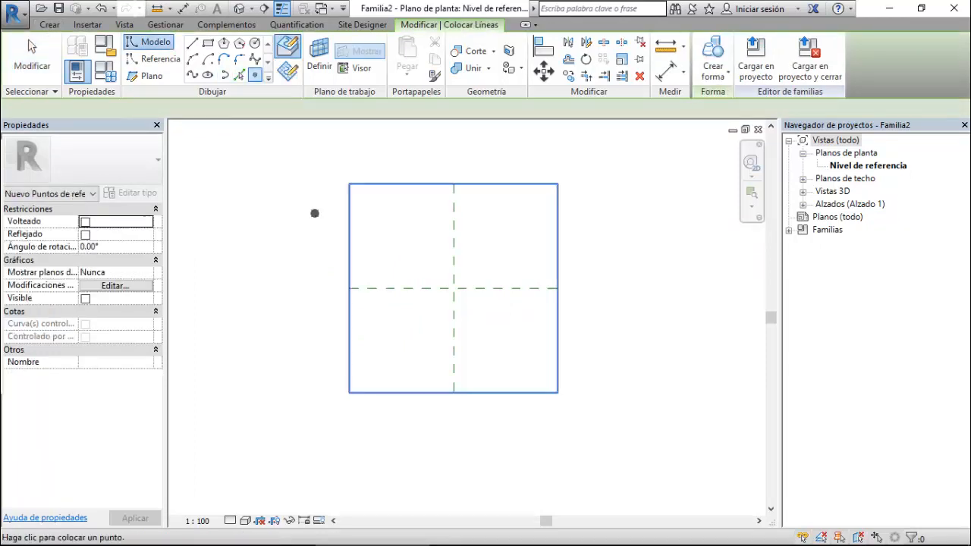
left_click(405, 343)
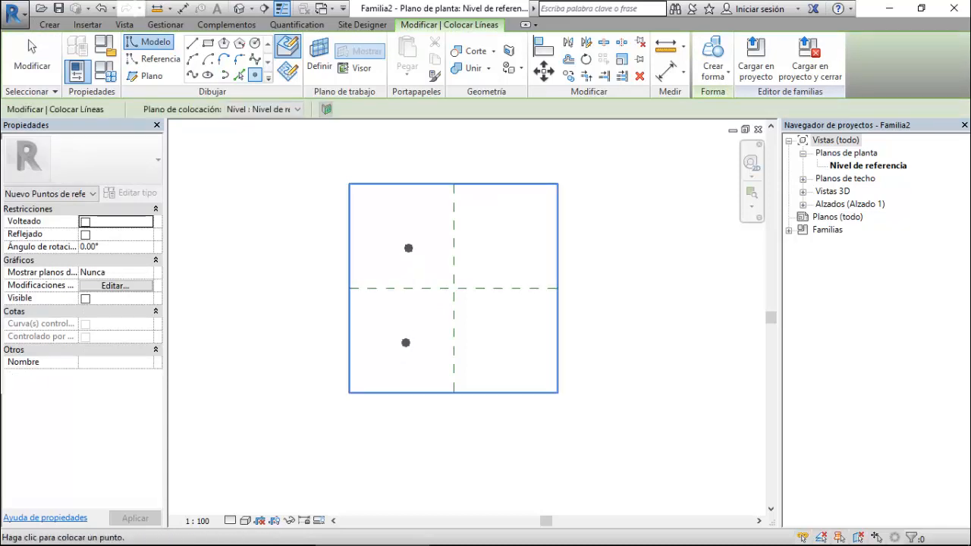
left_click(405, 237)
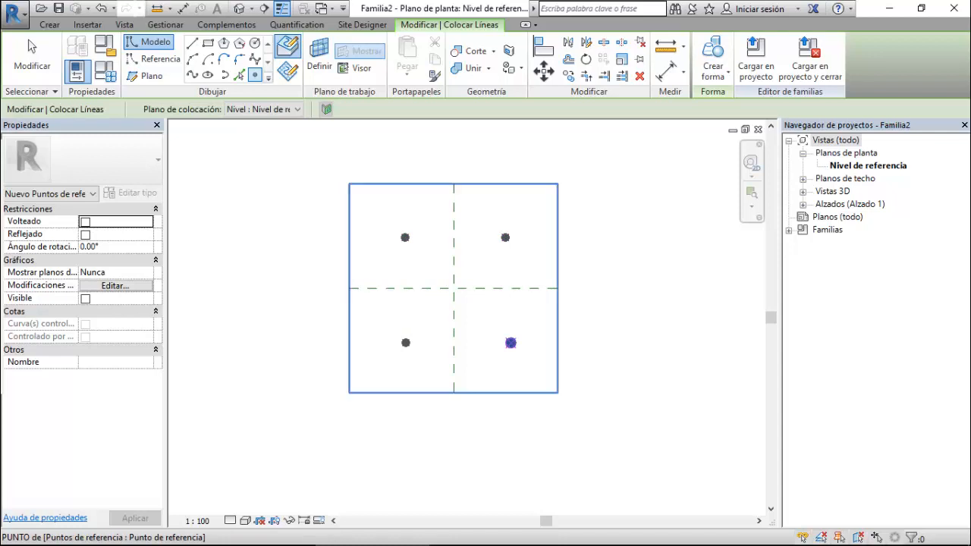
key("Escape")
key("Escape")
- Convert the four reference points into adaptive placement points
left_click_drag(367, 213, 540, 369)
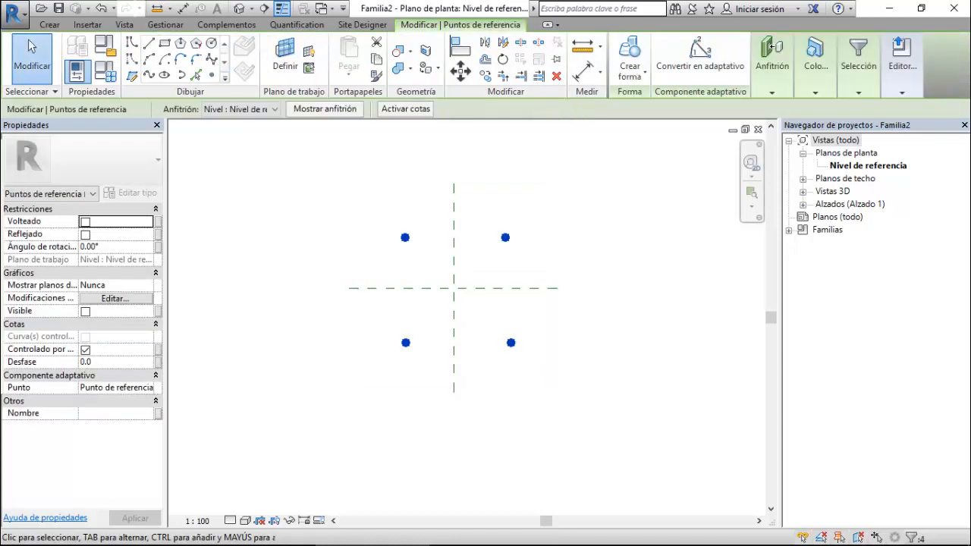
left_click(700, 57)
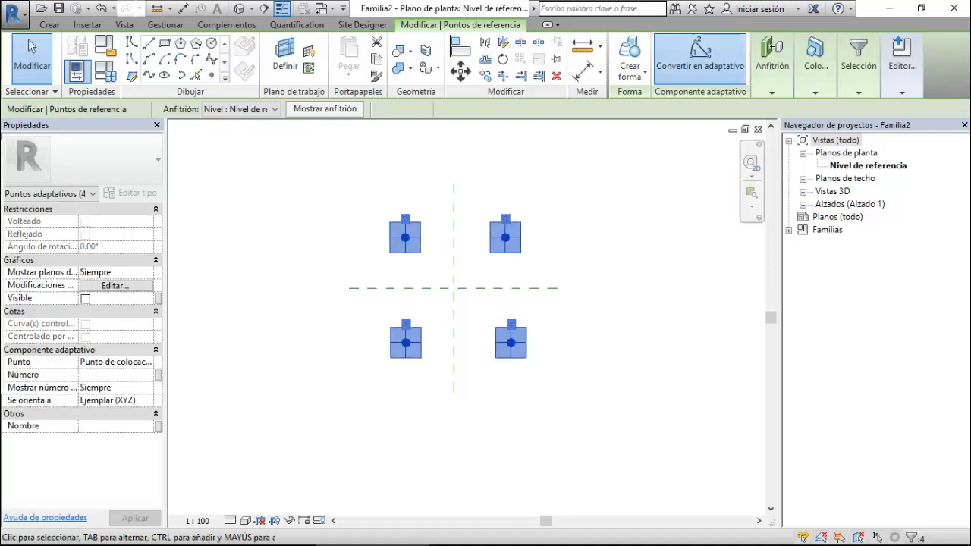
key("Escape")
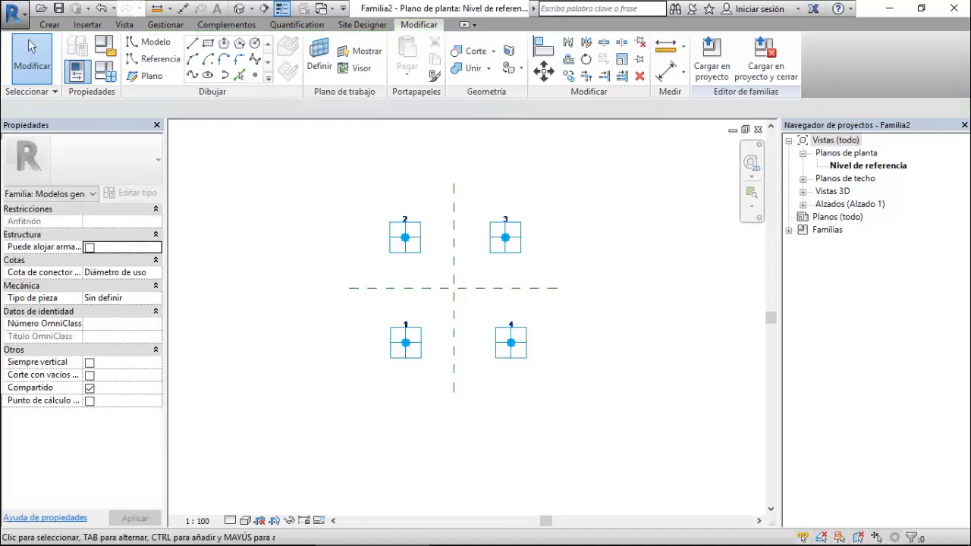
- Connect adaptive points 1 and 2, and adaptive points 2 and 3, with spline lines set as reference lines
left_click_drag(358, 188, 426, 382)
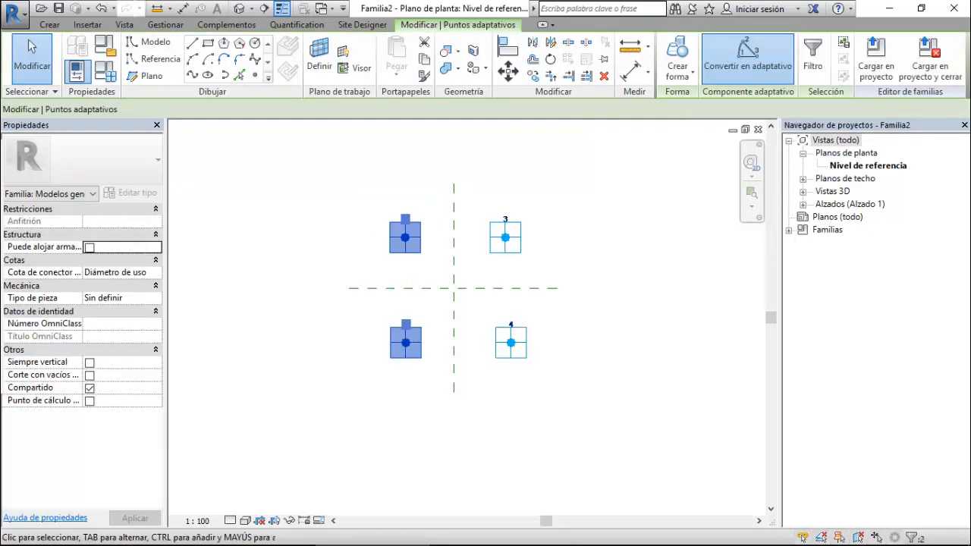
left_click(193, 75)
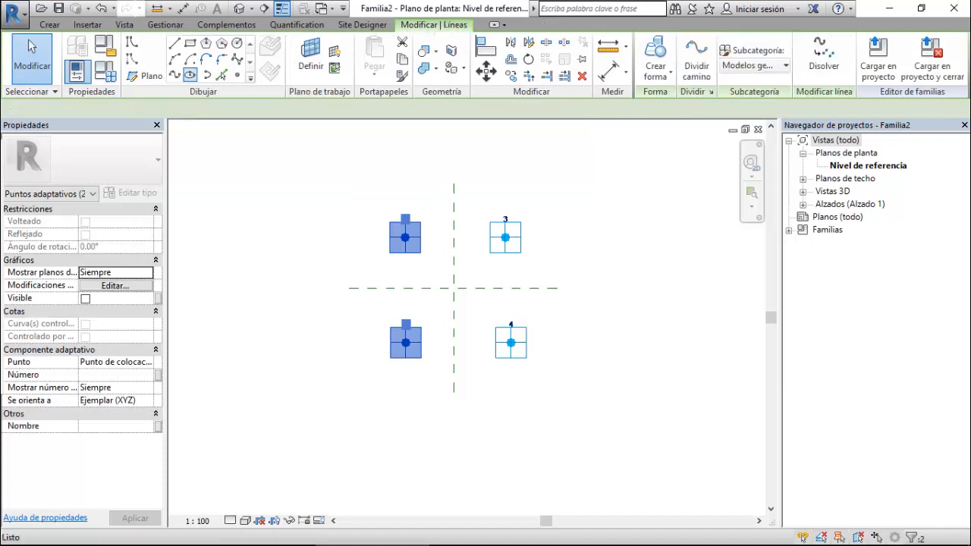
left_click(85, 324)
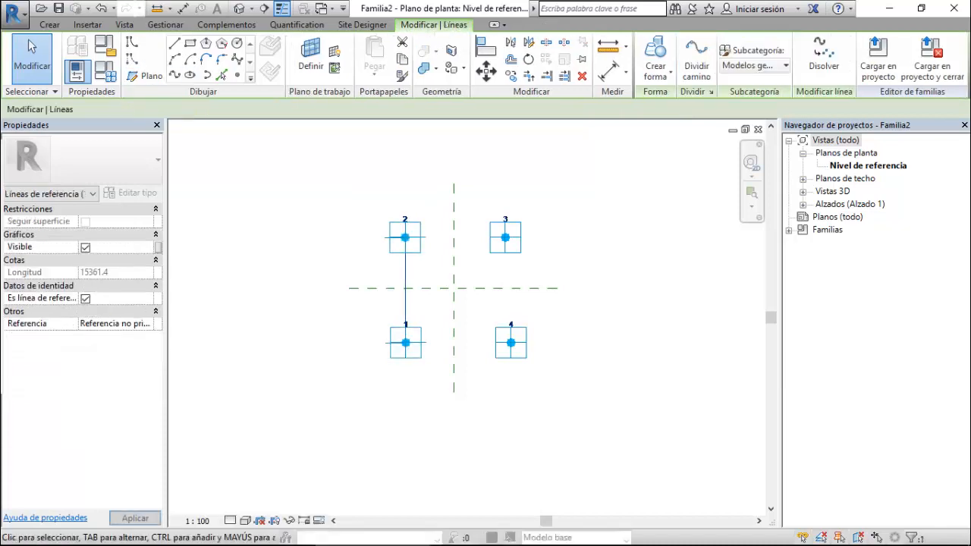
left_click_drag(347, 174, 572, 263)
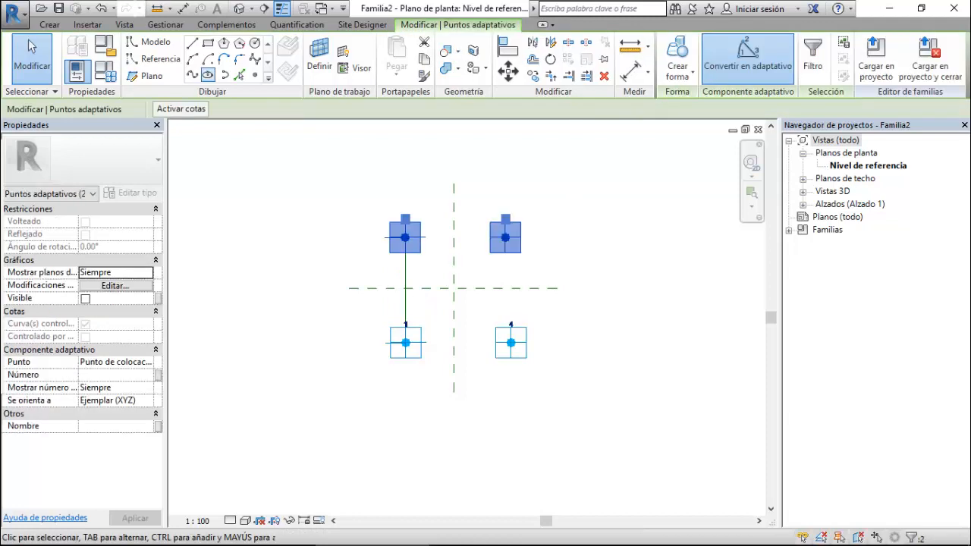
left_click(192, 75)
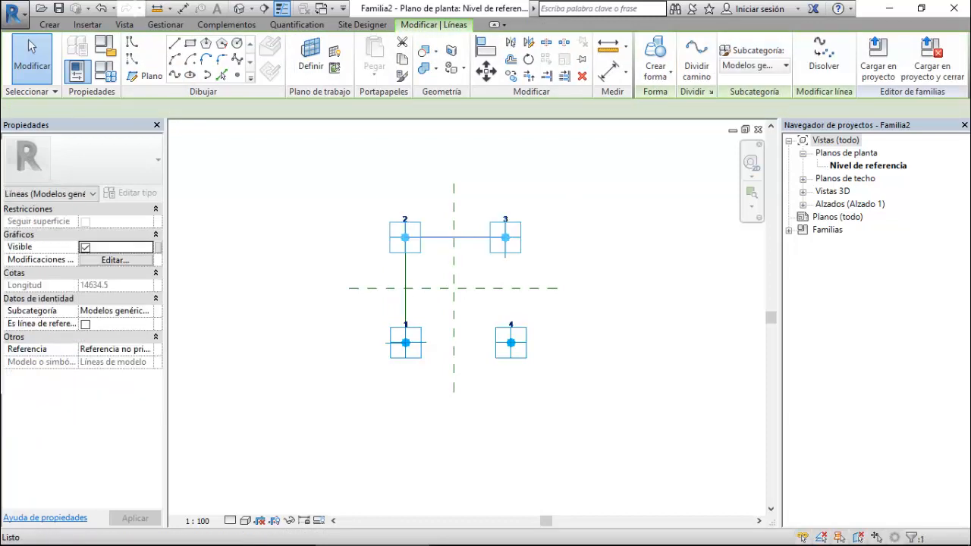
left_click(85, 324)
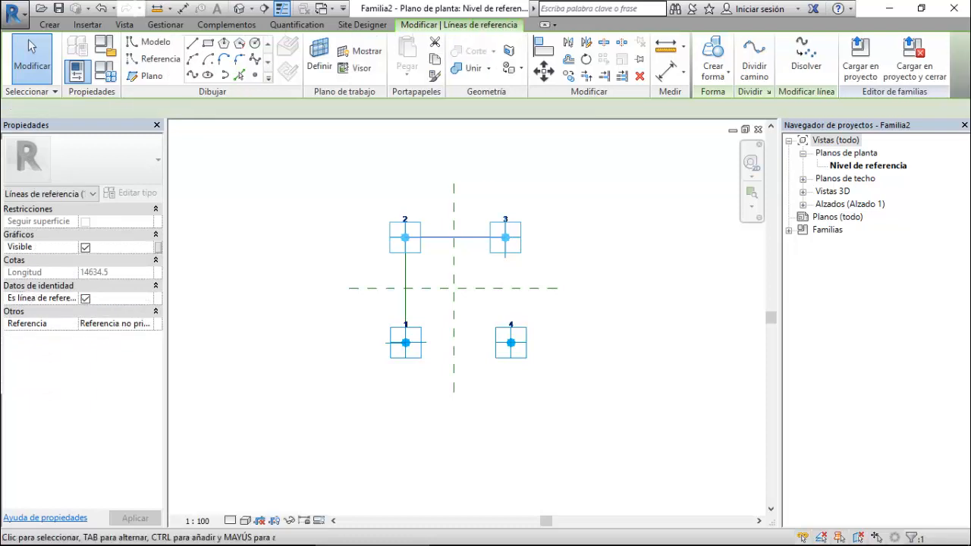
- Connect adaptive points 3 and 4 with a spline line set as a reference line
left_click(486, 180)
left_click_drag(487, 180, 547, 371)
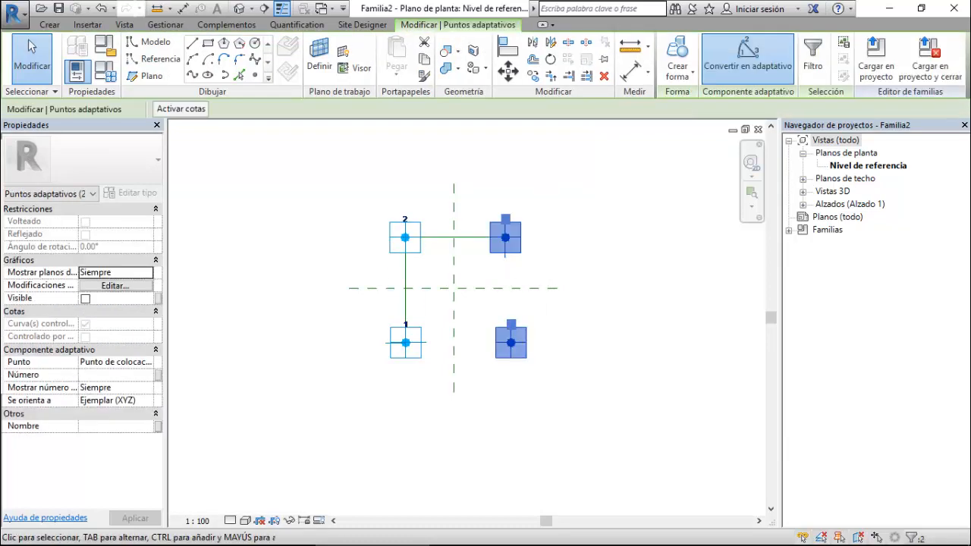
left_click(748, 57)
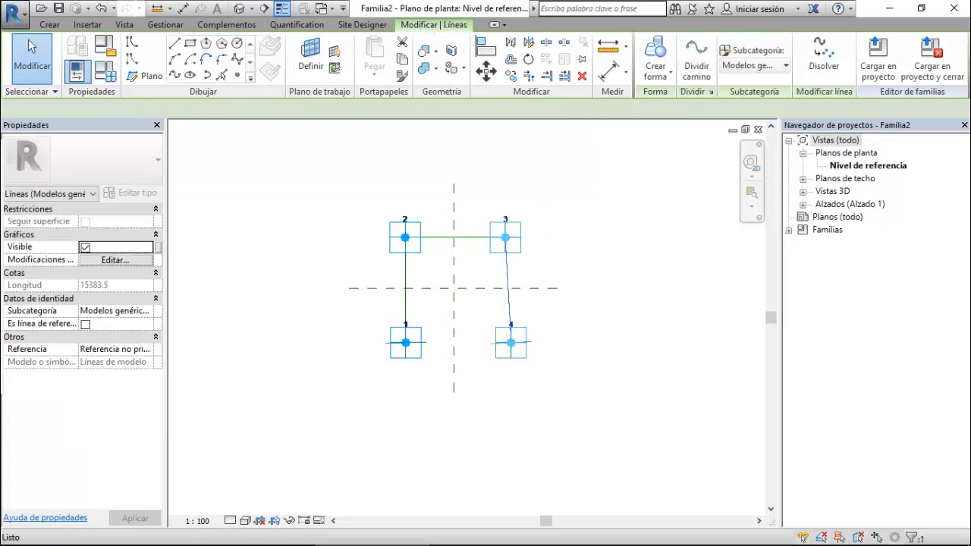
left_click(85, 324)
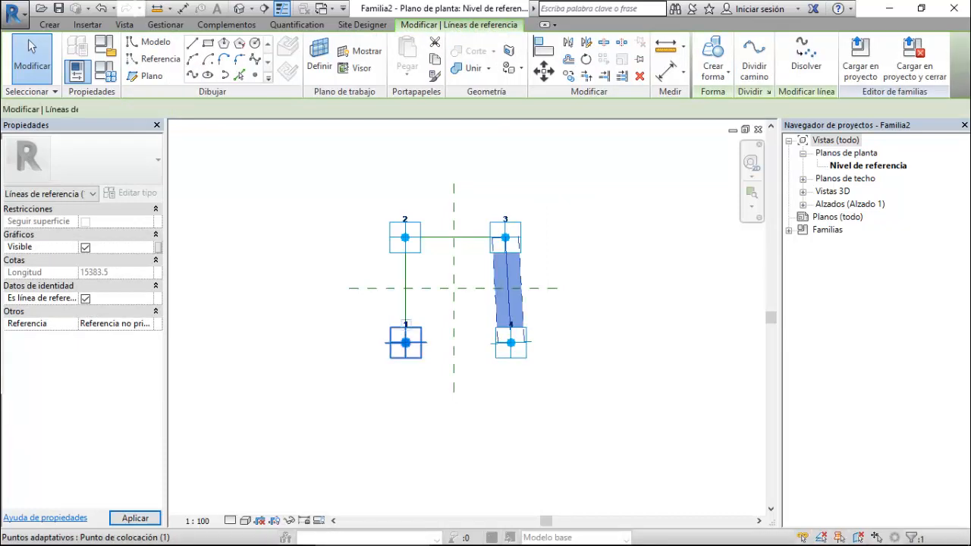
key("Escape")
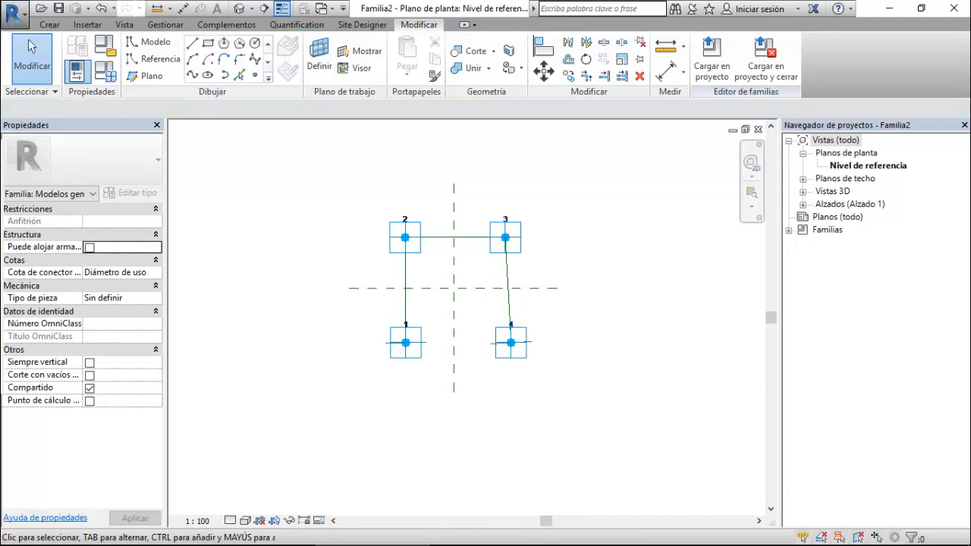
- Examine the finished point and line construction in the 4Ptos Bezier Curve family's floor plan, and return to the Familia2 floor plan
left_click(325, 9)
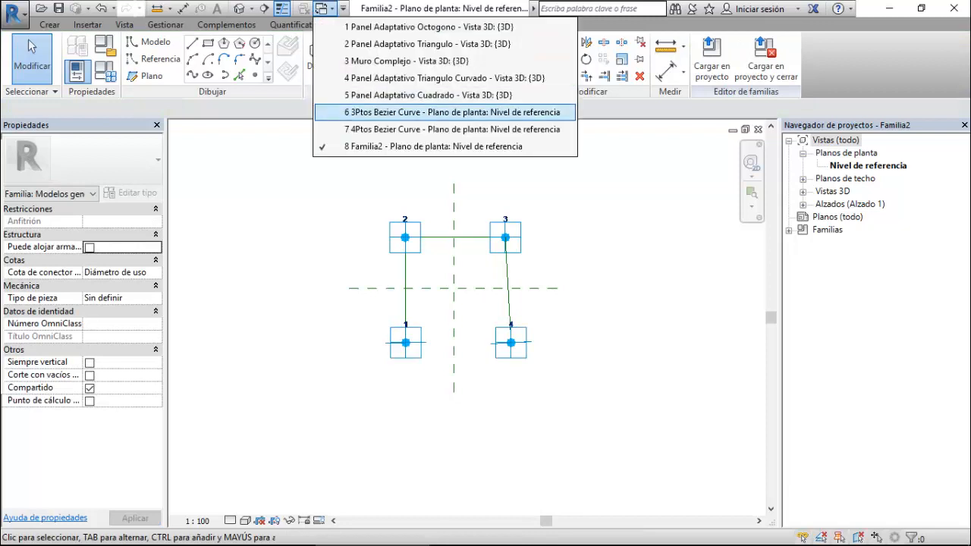
left_click(394, 130)
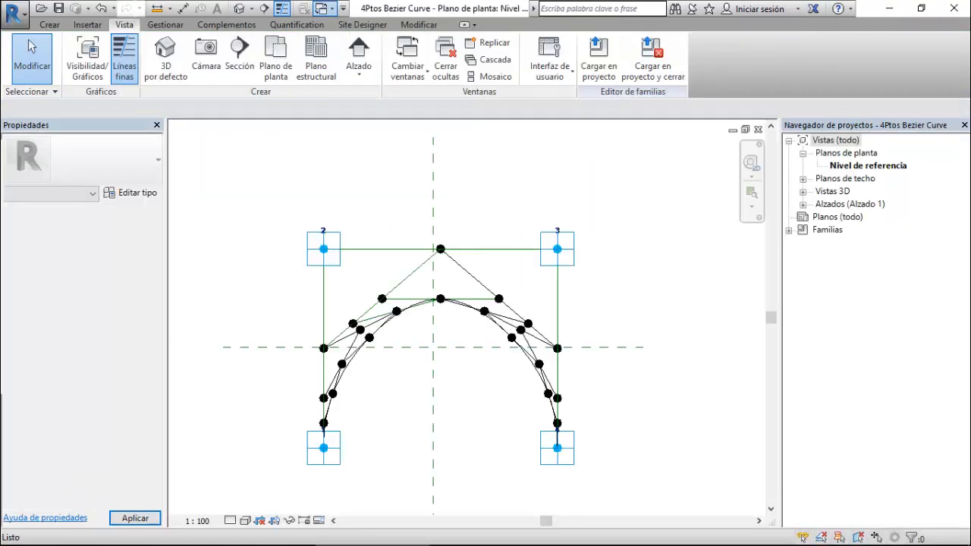
key("Tab")
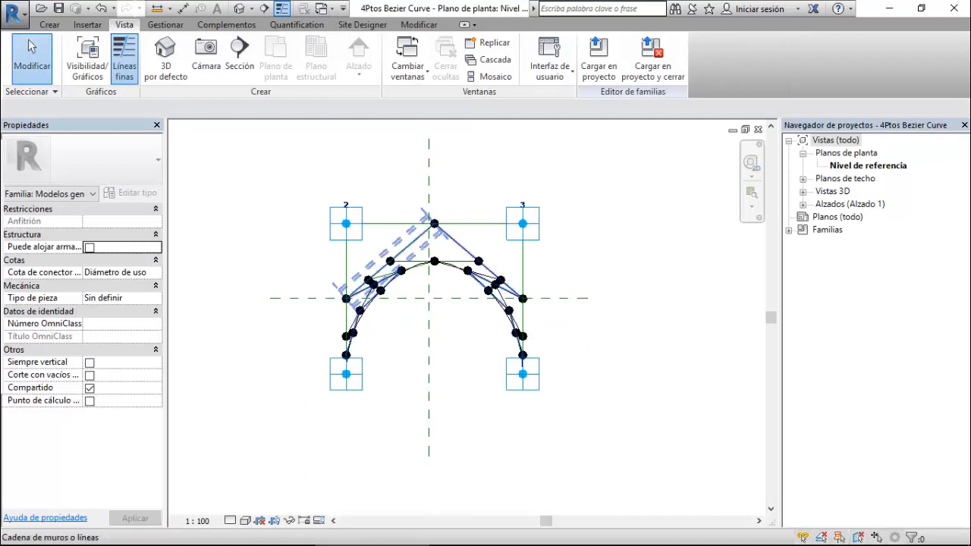
key("Tab")
key("Tab")
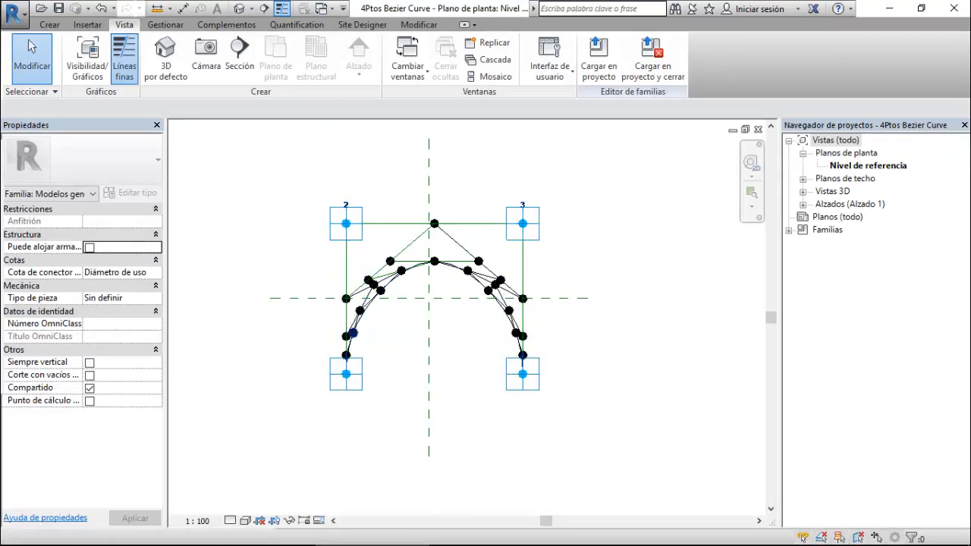
key("Tab")
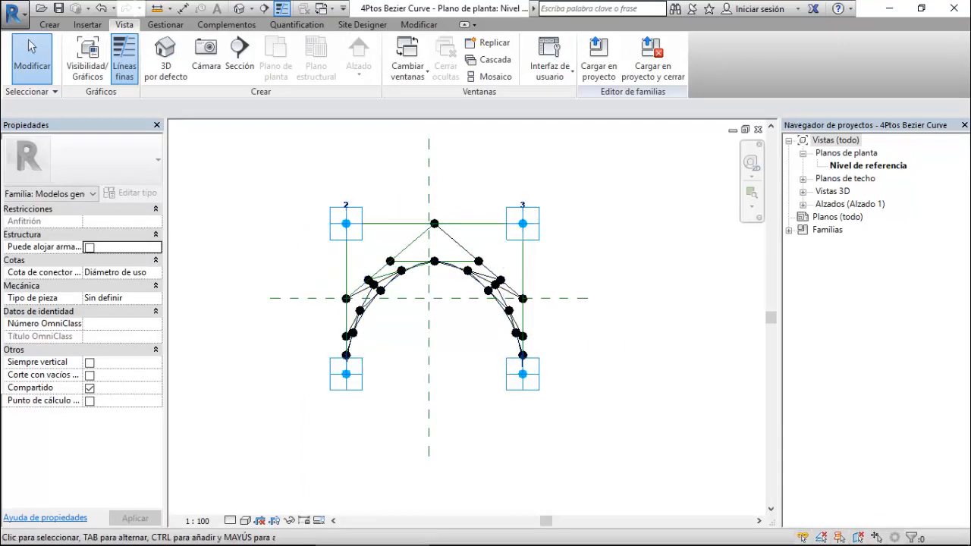
scroll(459, 365, "up", 3)
key("Tab")
key("Tab")
key("Tab")
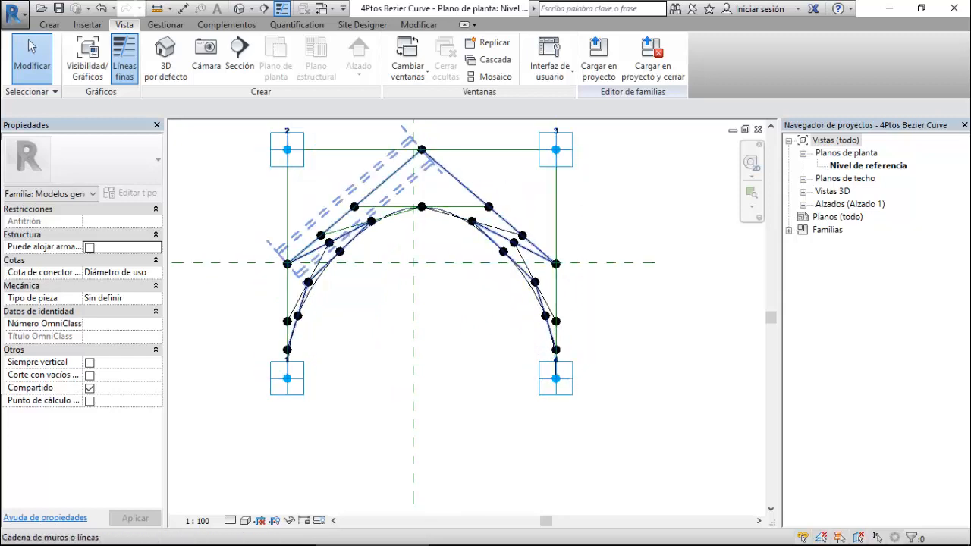
key("Tab")
key("Tab")
key("Tab")
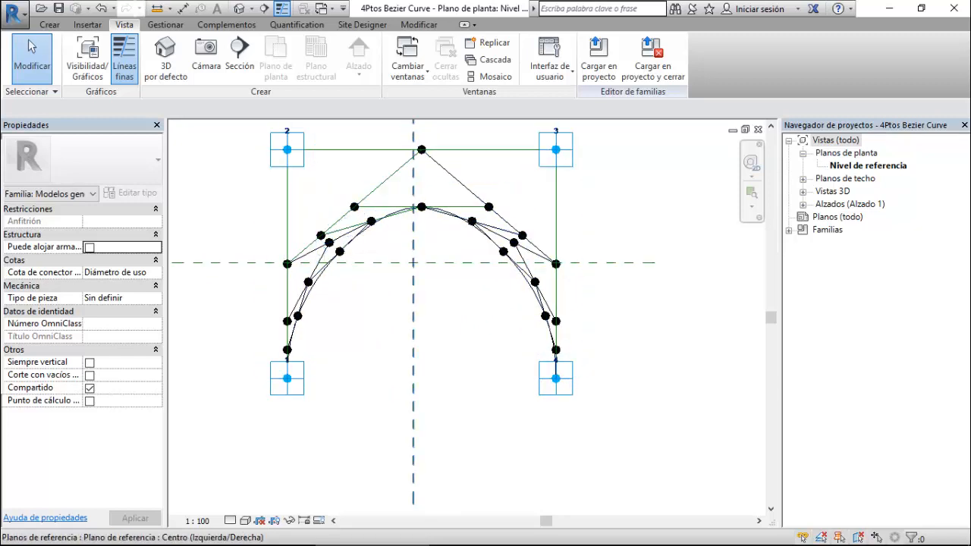
key("Tab")
key("Tab")
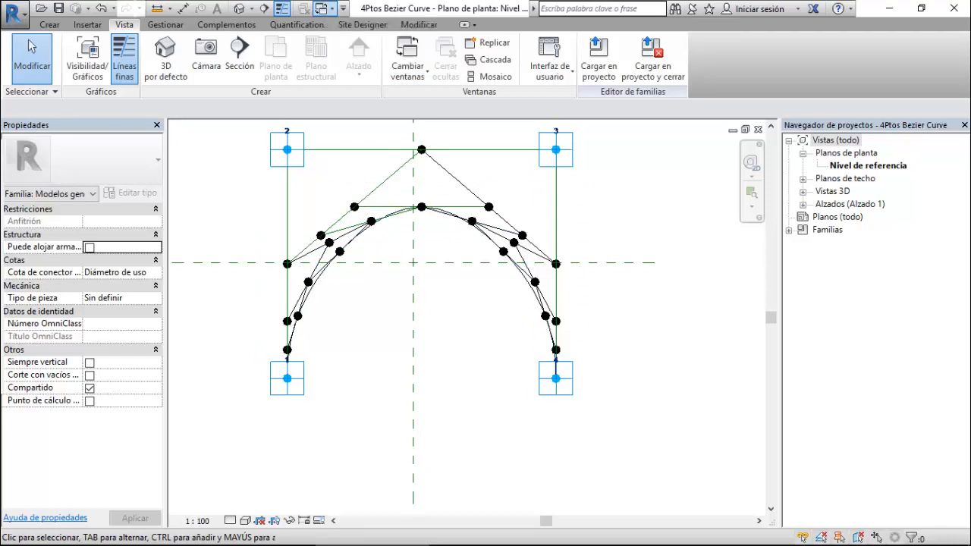
left_click(322, 8)
left_click(433, 145)
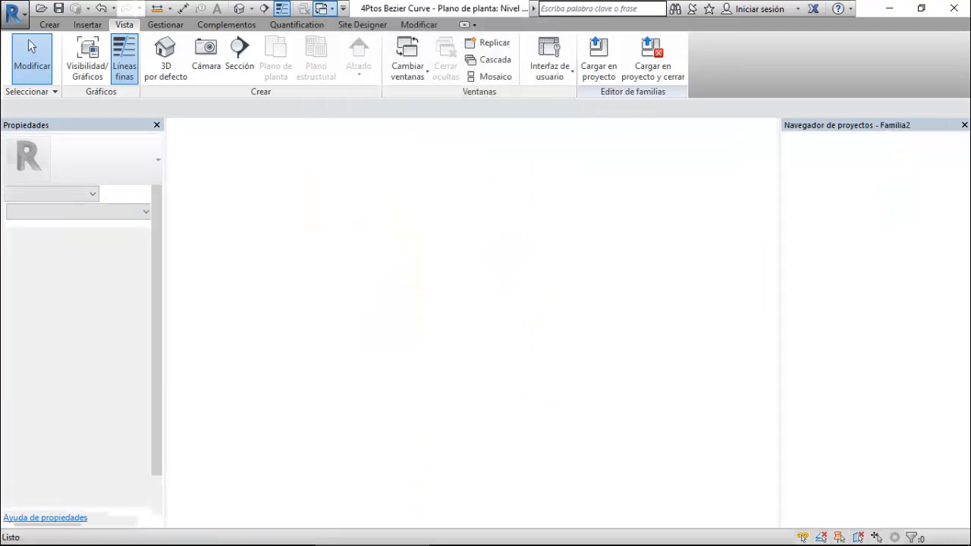
key("Escape")
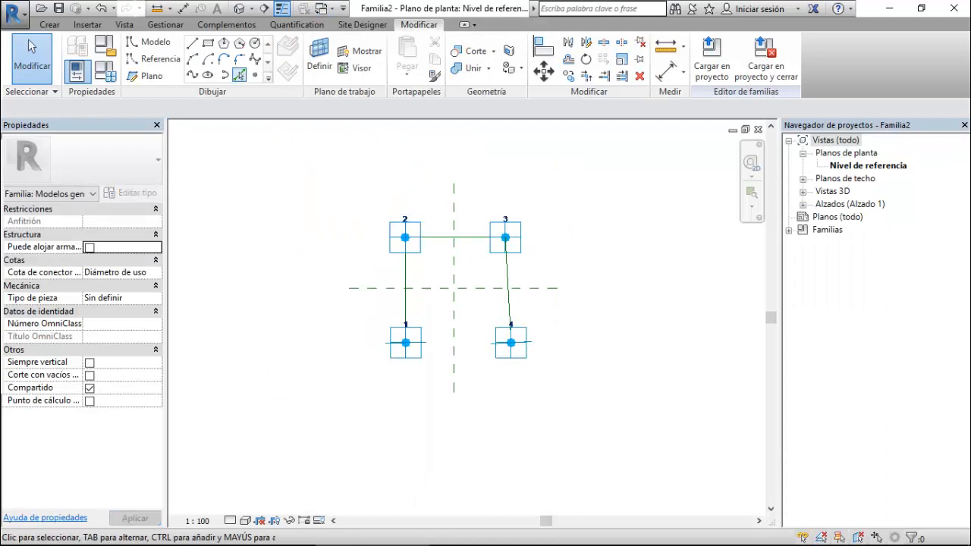
- Place a hosted reference point at the midpoint of each of the three reference lines joining the adaptive points
left_click(255, 74)
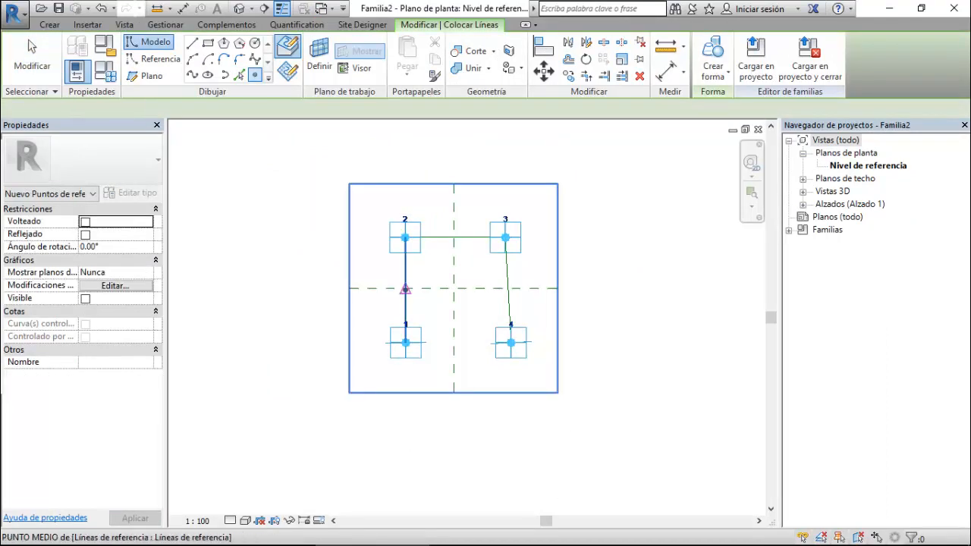
left_click(405, 290)
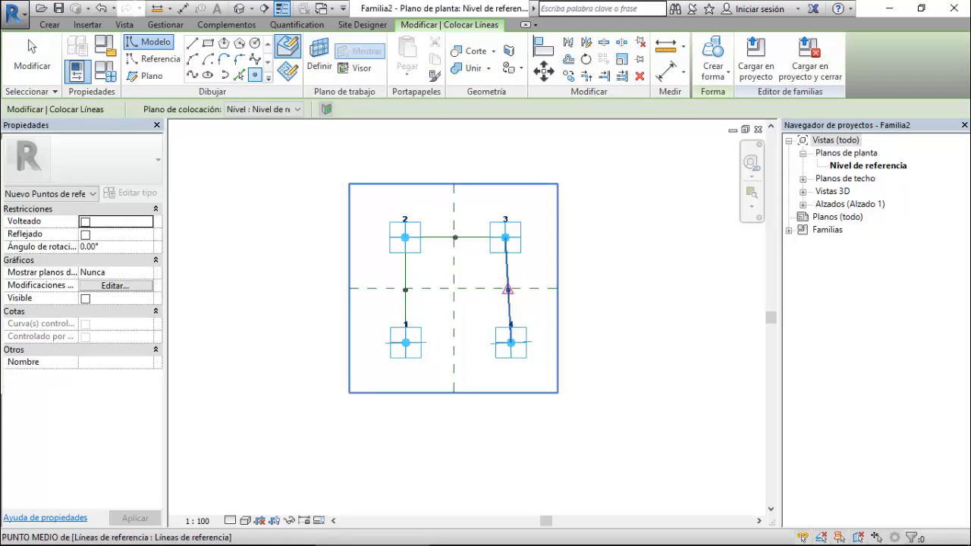
left_click(507, 289)
left_click(31, 47)
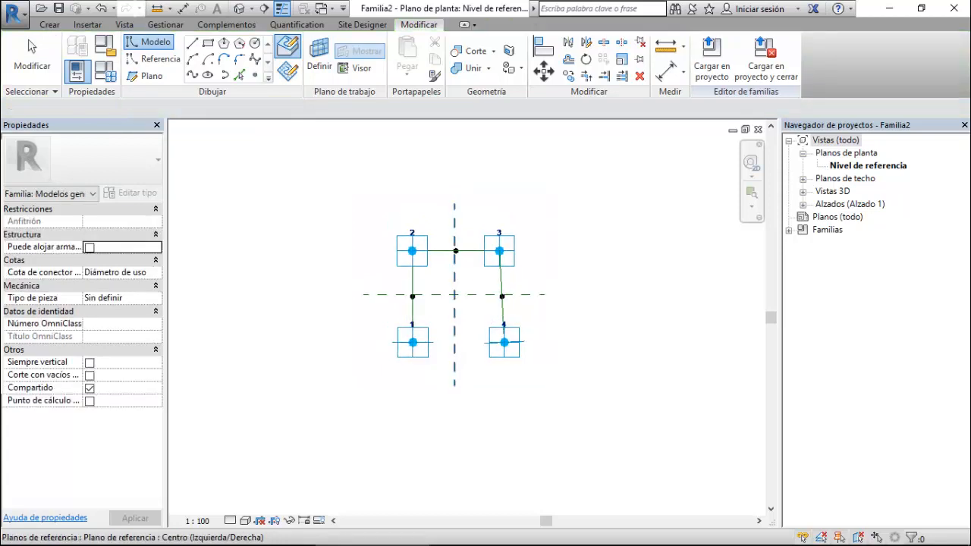
- Connect the midpoints of the 1–2 and 2–3 reference lines with a spline line set as a reference line
scroll(417, 300, "up", 3)
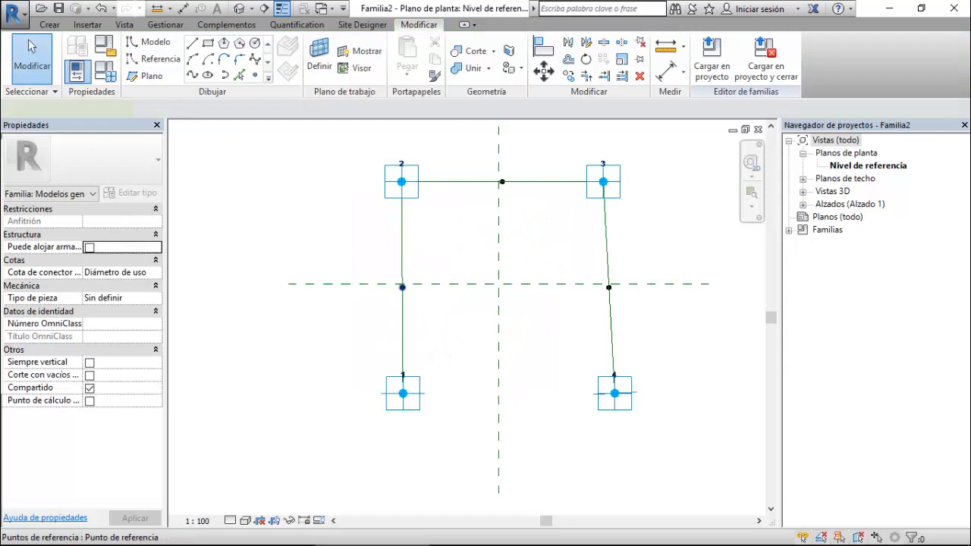
left_click(402, 288)
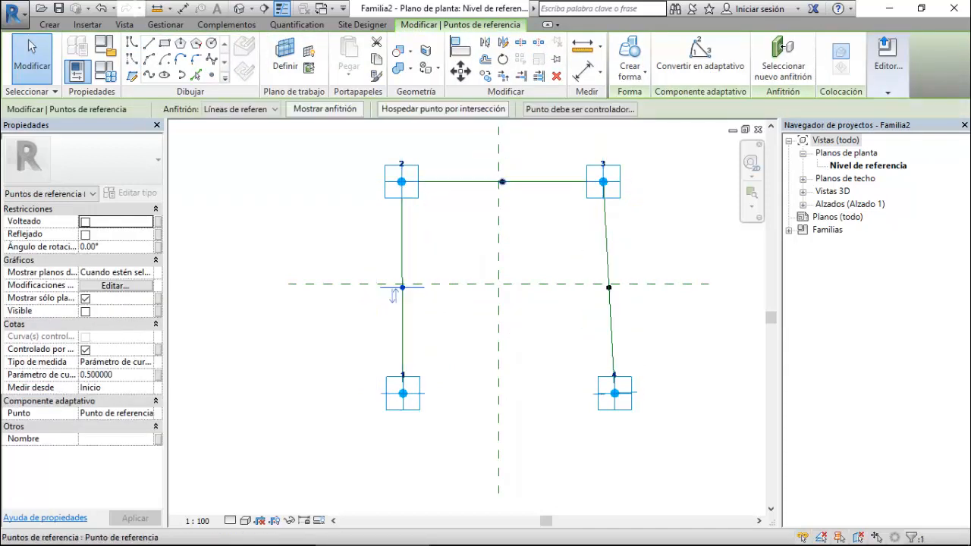
left_click(503, 182, "ctrl")
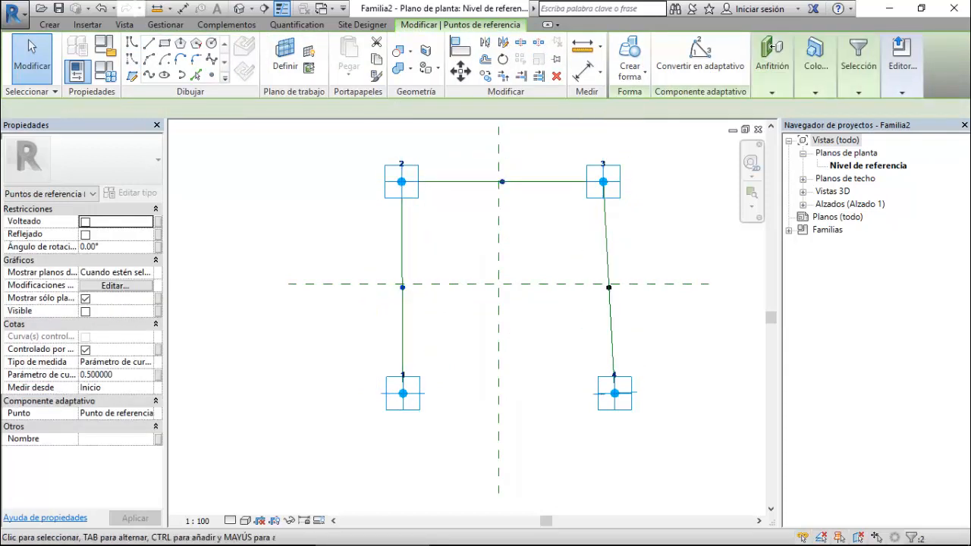
left_click(149, 75)
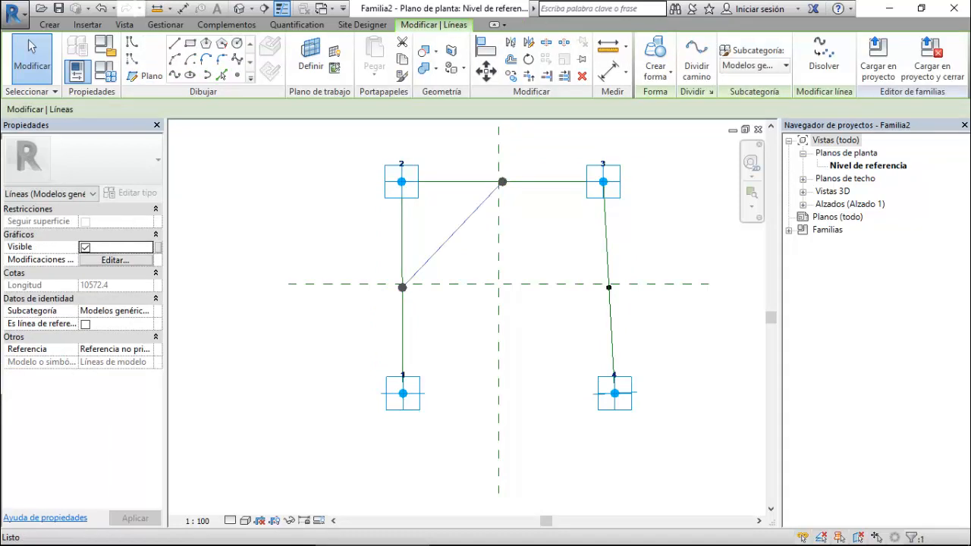
left_click(85, 325)
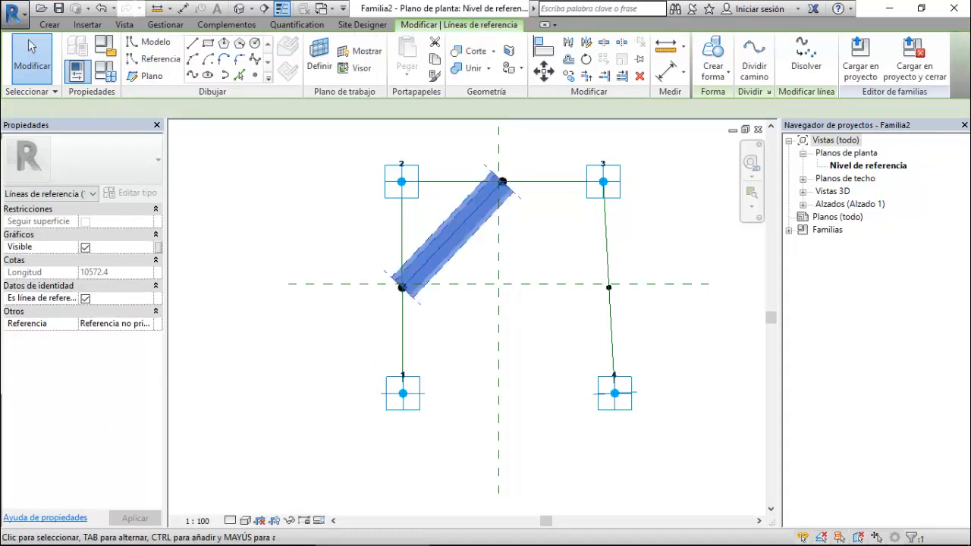
key("Escape")
- Connect the midpoints of the 2–3 and 3–4 reference lines with a spline line set as a reference line
key("Tab")
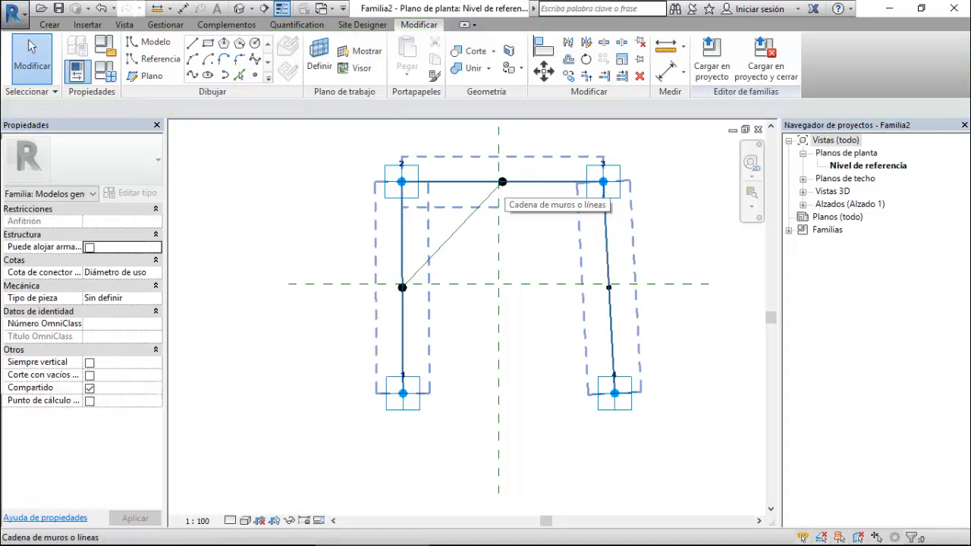
left_click(502, 182)
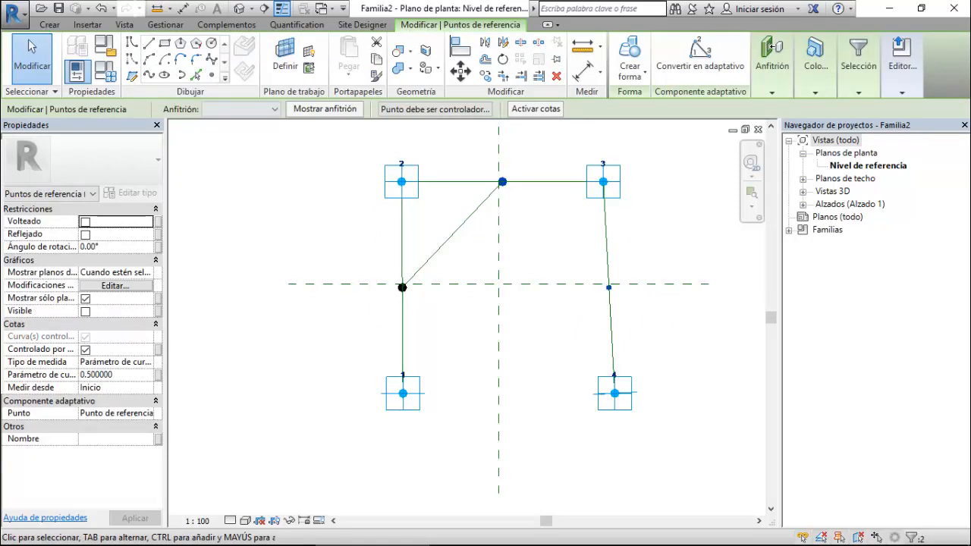
left_click(149, 75)
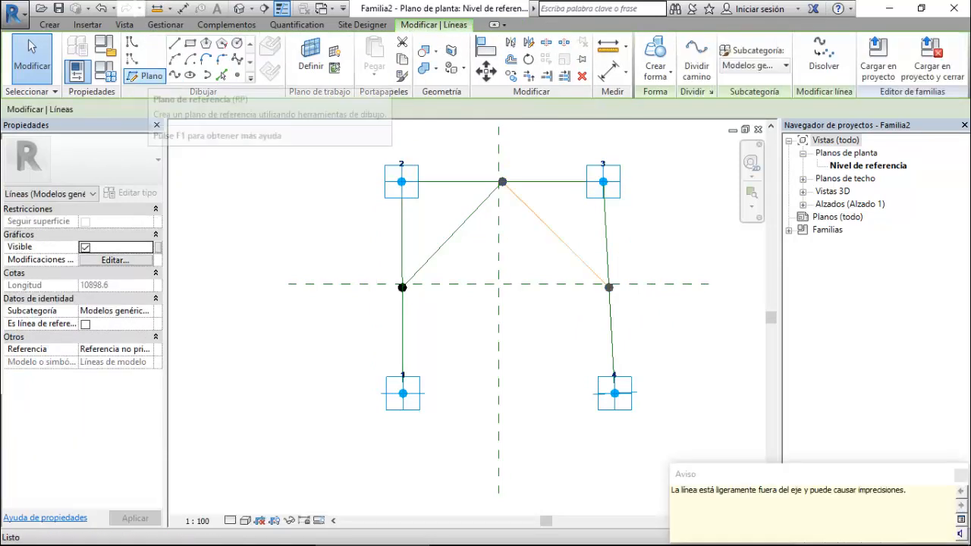
left_click(961, 475)
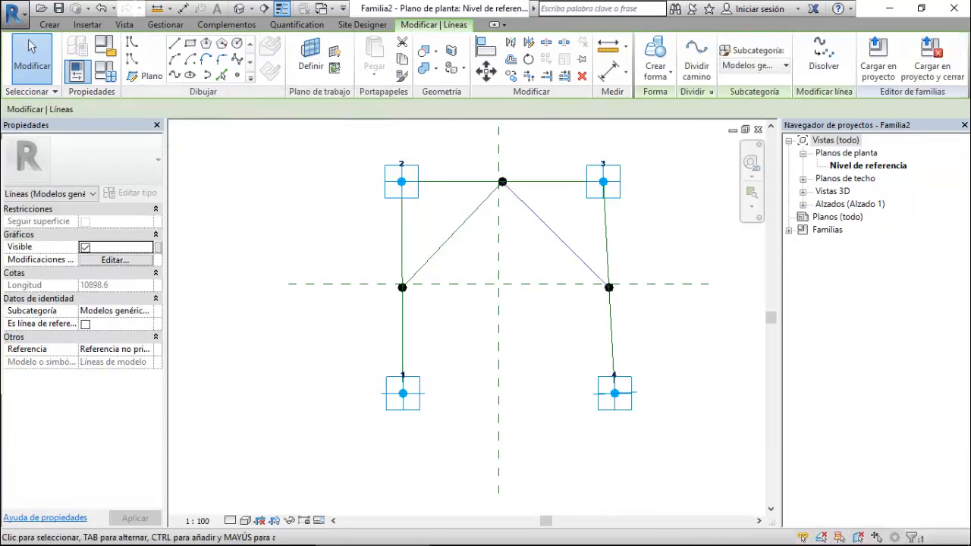
left_click(86, 324)
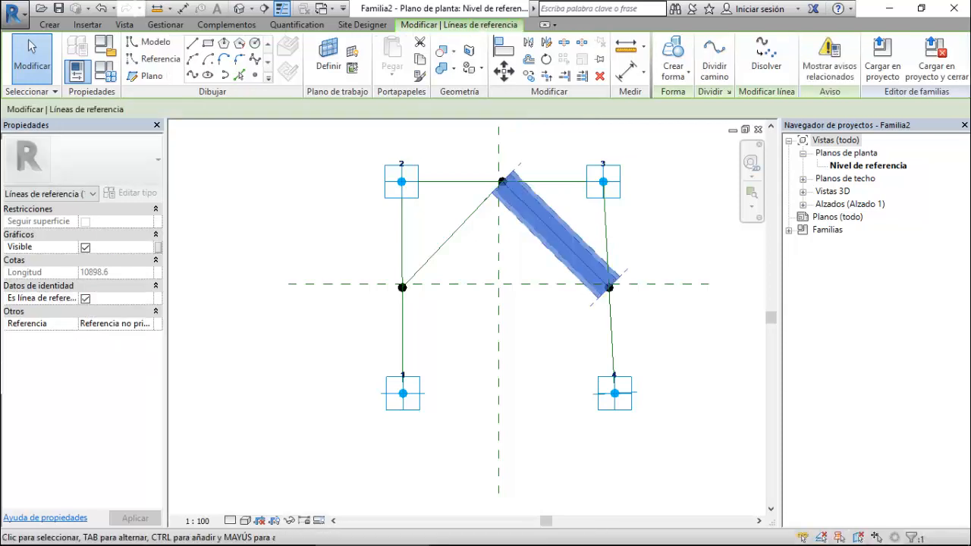
- Place hosted reference points at the midpoints of both diagonal reference lines and on the side lines near adaptive points 1 and 4
left_click(256, 74)
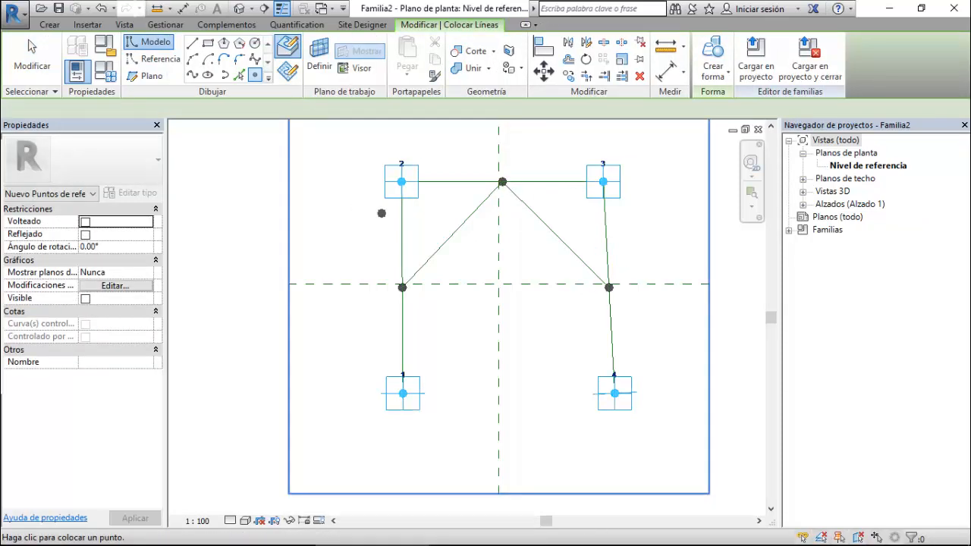
left_click(452, 234)
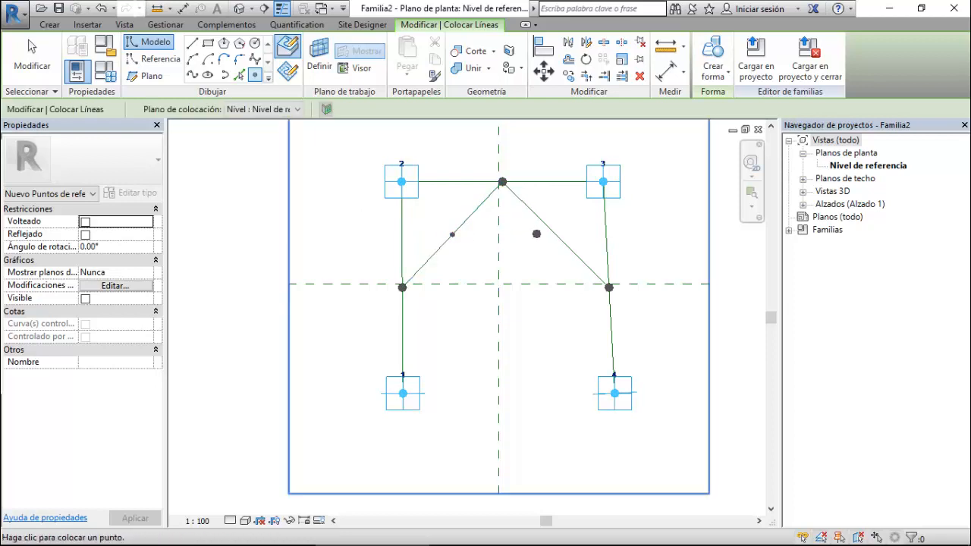
left_click(555, 234)
left_click(402, 335)
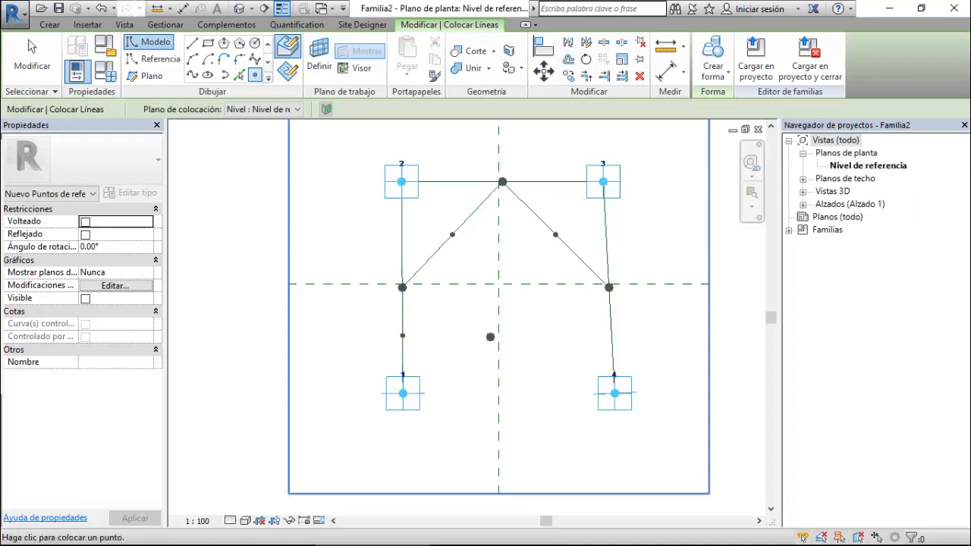
left_click(611, 336)
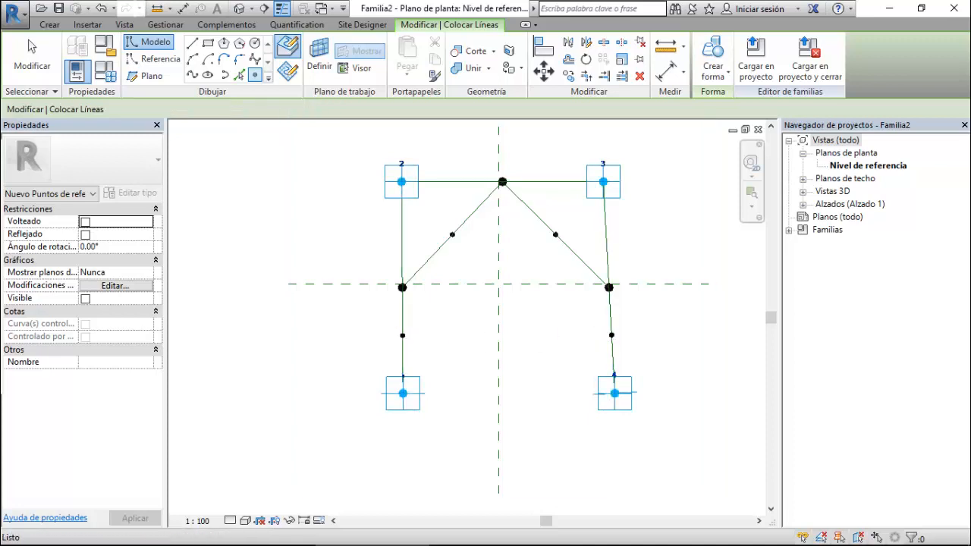
left_click(31, 46)
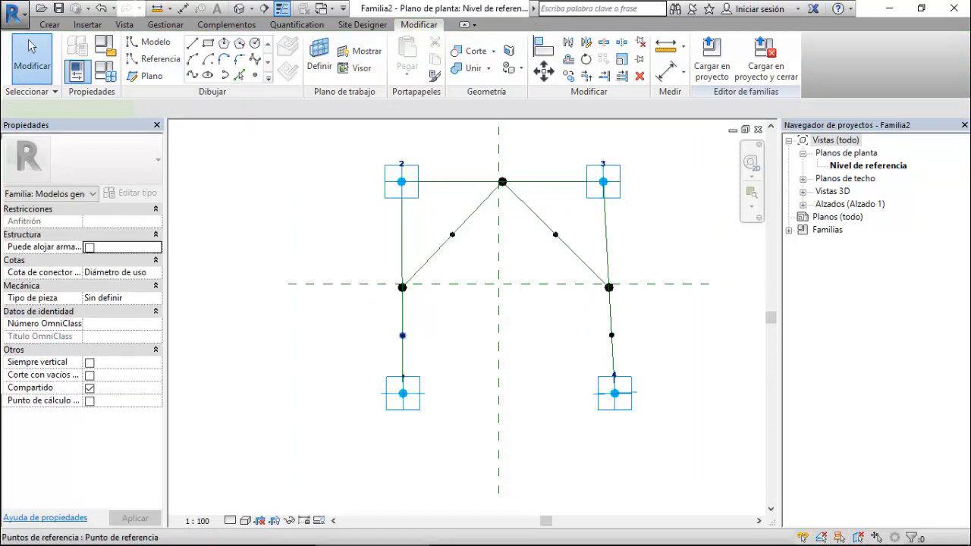
- Set the curve parameter of the hosted points nearest adaptive points 1 and 4 to 0.25 each
left_click(402, 335)
left_click(106, 375)
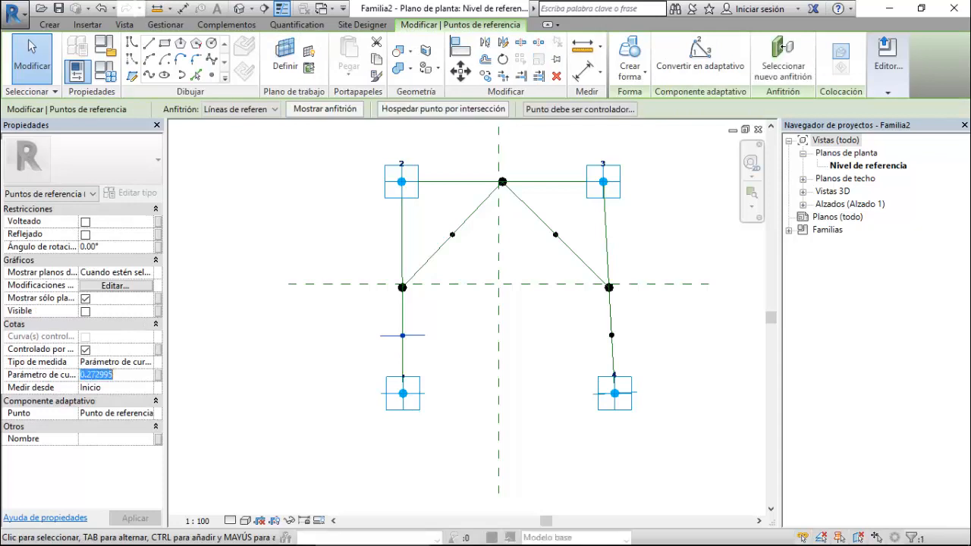
type("0.25")
key("Return")
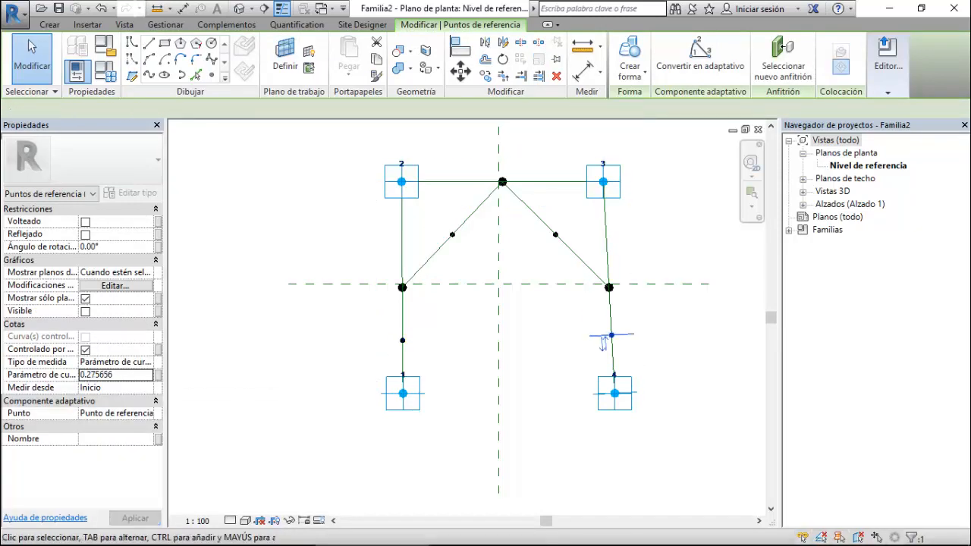
left_click(611, 335)
type("0.2")
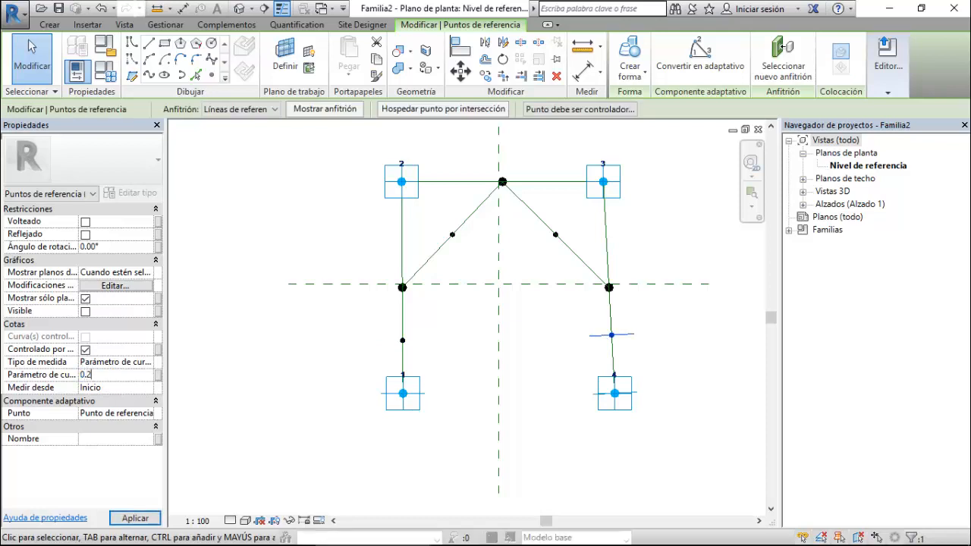
type("5")
key("Return")
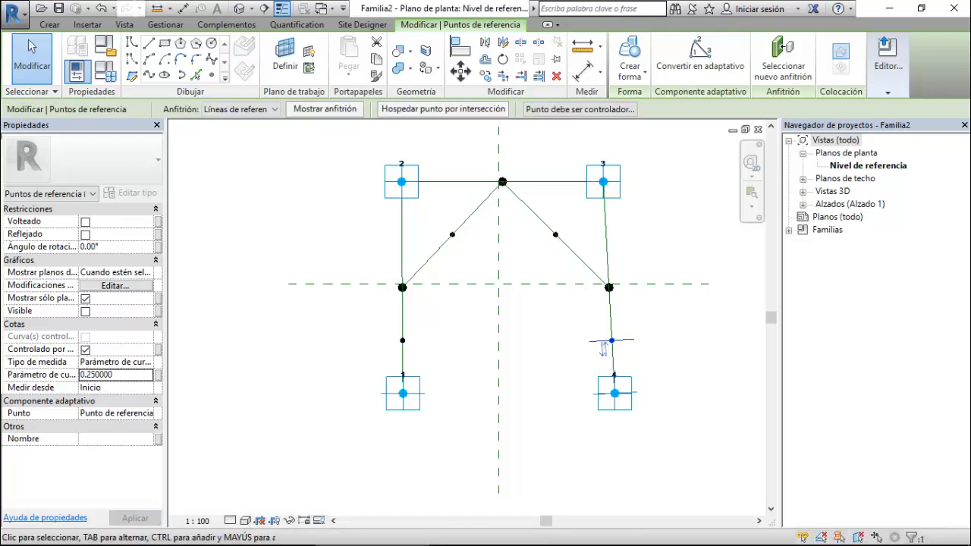
key("Escape")
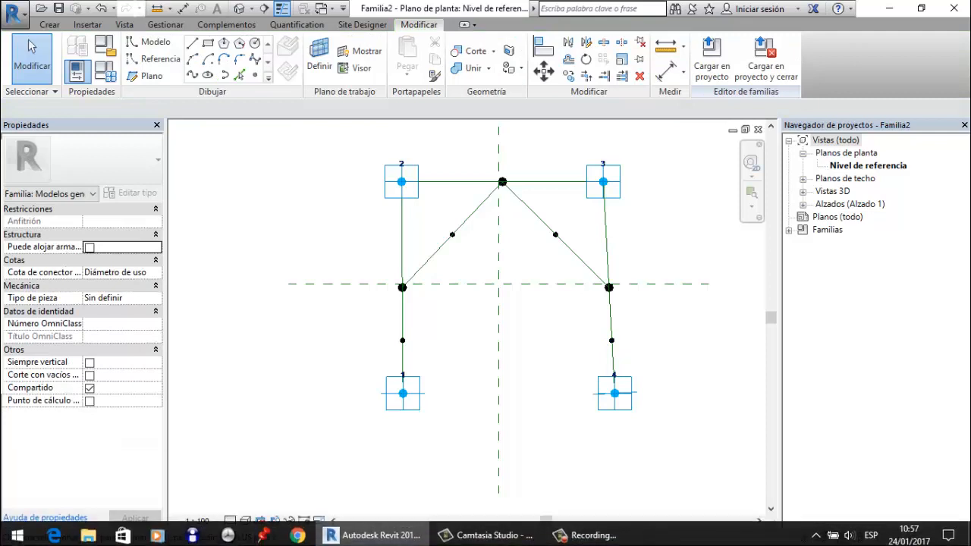
- Check the line connecting the diagonals' midpoints in the 4Ptos Bezier Curve family's floor plan, and return to the Familia2 floor plan
left_click(332, 8)
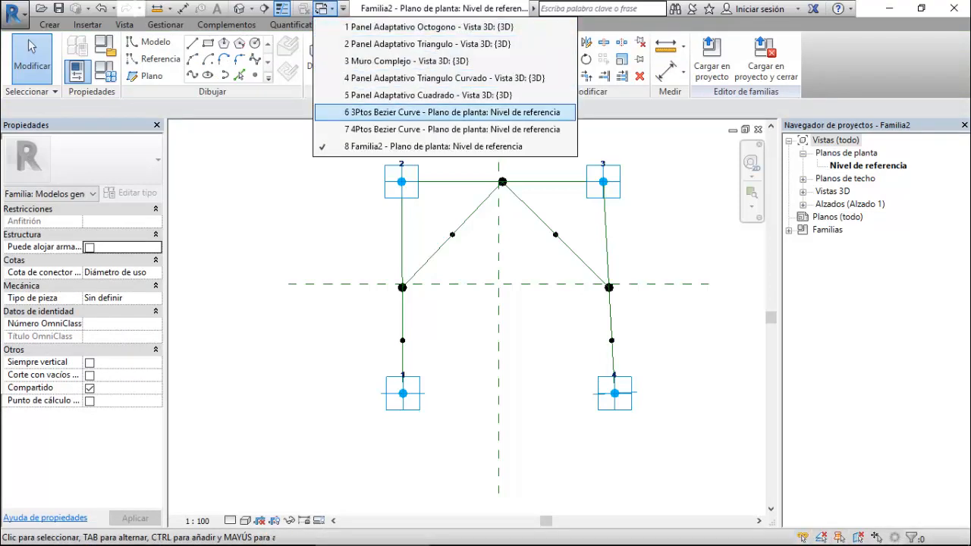
left_click(452, 129)
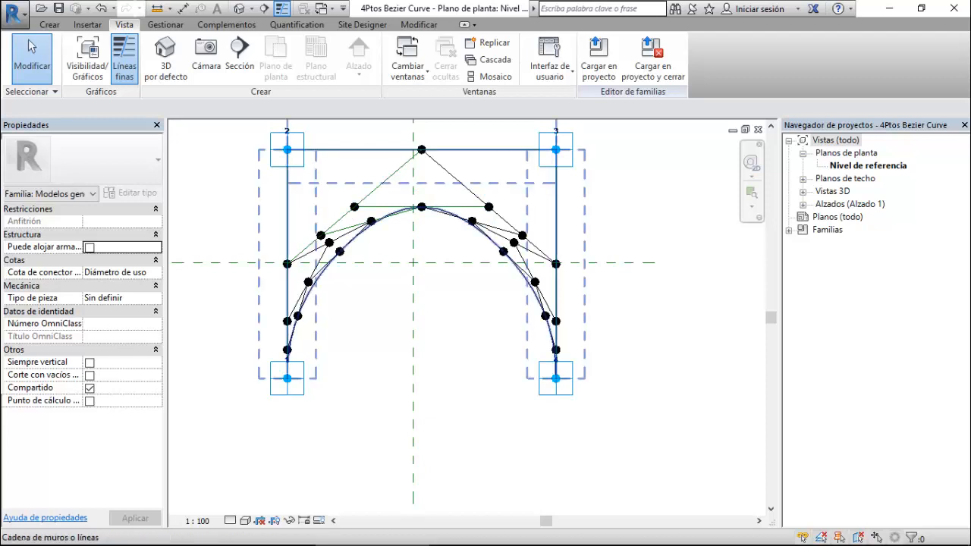
scroll(379, 217, "up", 2)
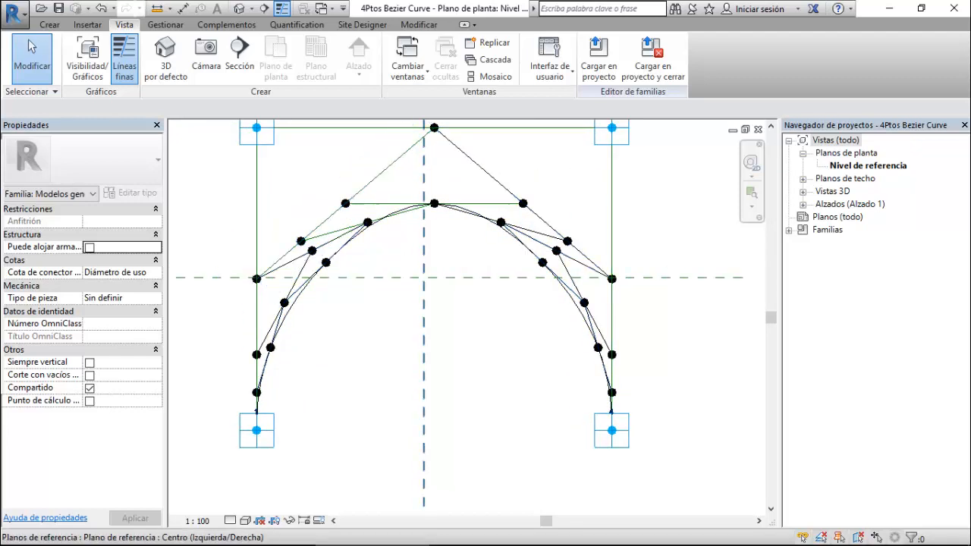
left_click(331, 8)
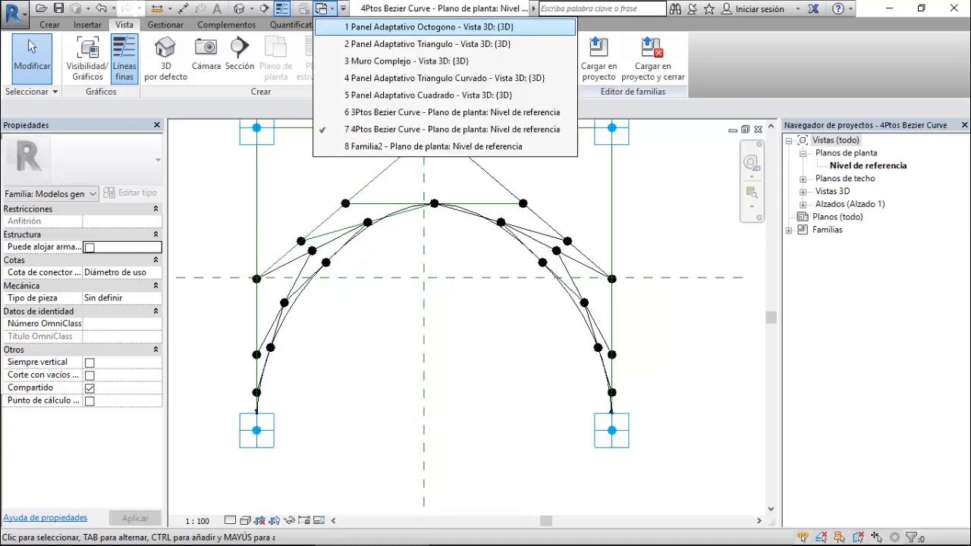
left_click(432, 146)
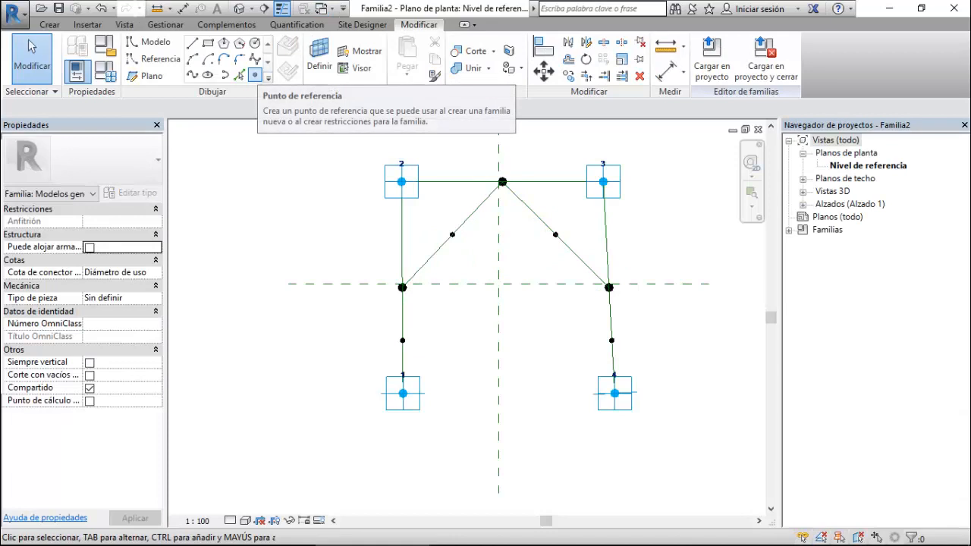
- Connect the midpoints of the two diagonal reference lines with a spline line set as a reference line
left_click_drag(441, 205, 573, 248)
key("Escape")
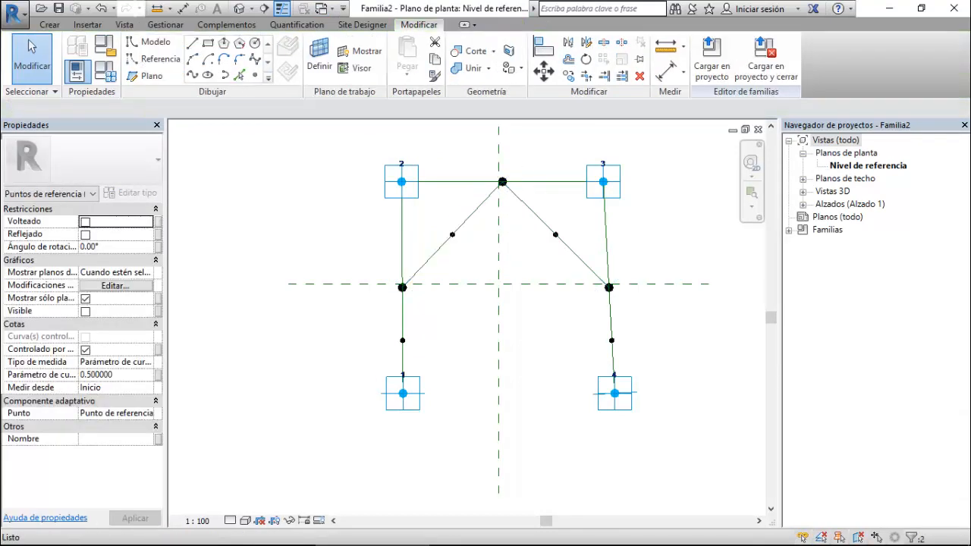
left_click(452, 235)
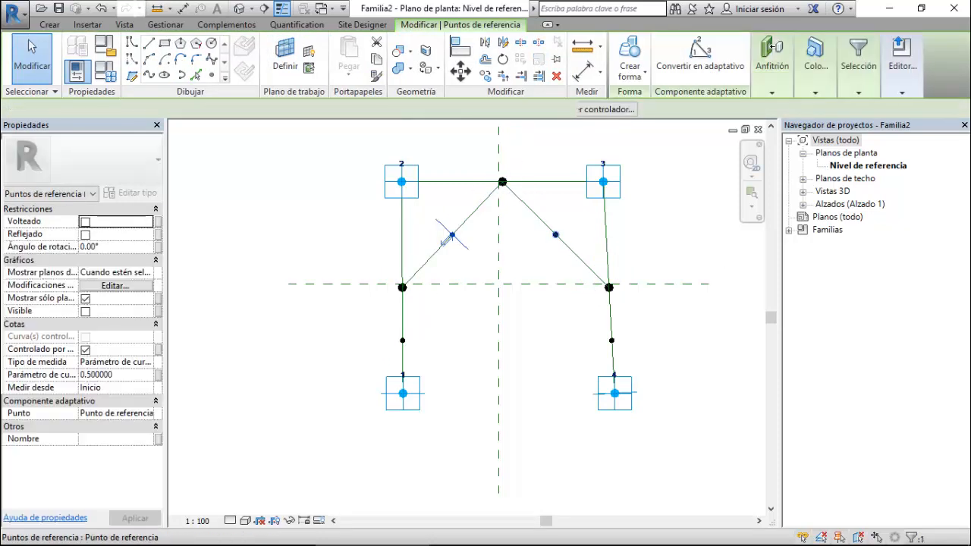
left_click(149, 75)
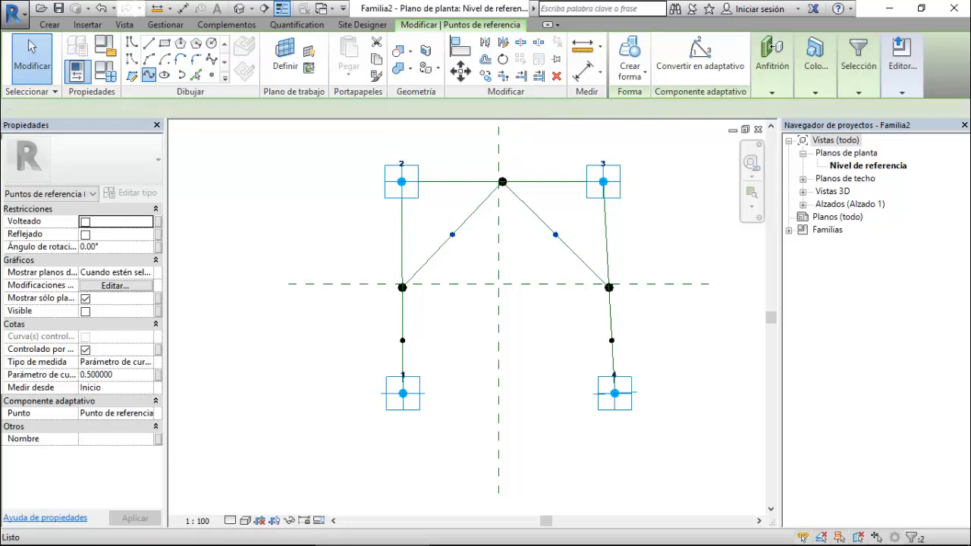
left_click(85, 324)
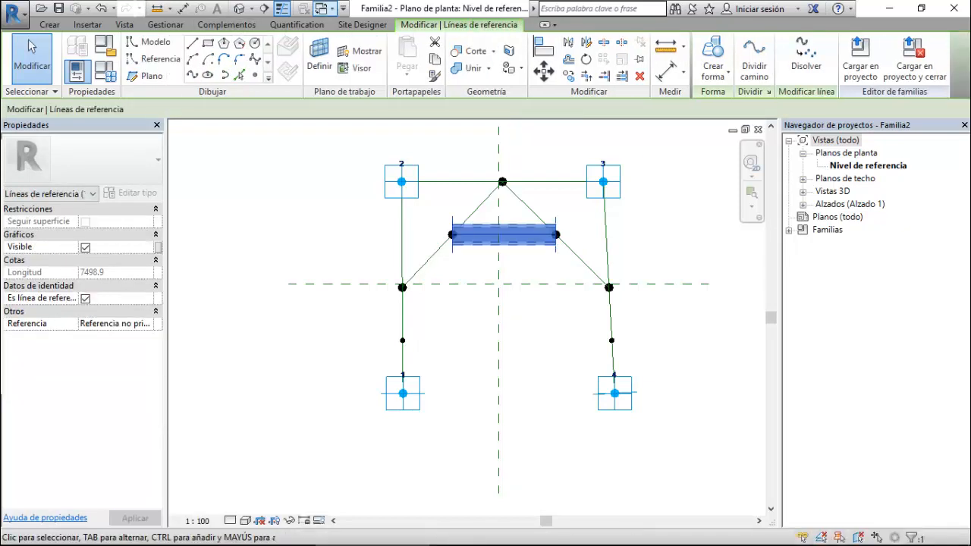
- Examine the point at the curve's apex and its connecting lines in the 4Ptos Bezier Curve family, and return to the Familia2 floor plan
left_click(323, 7)
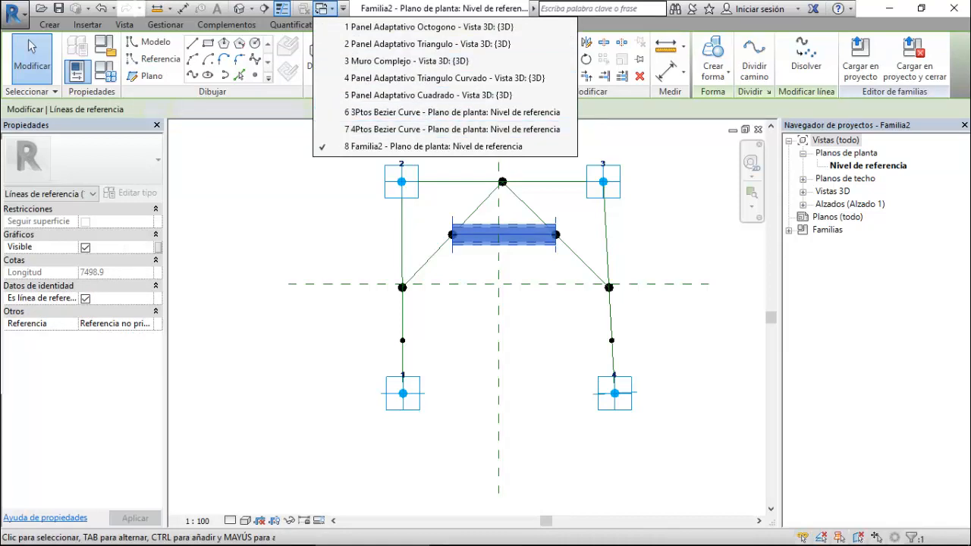
left_click(453, 129)
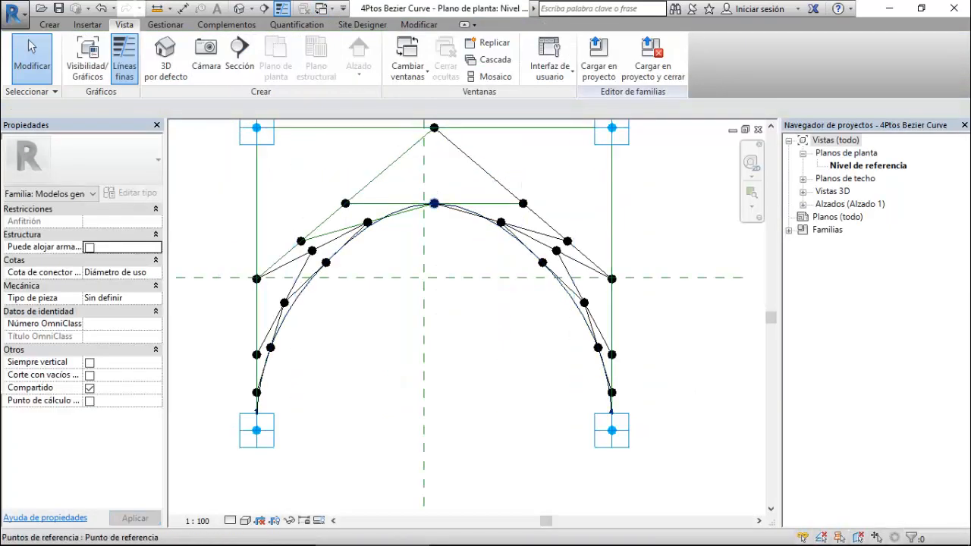
key("Tab")
key("Tab")
key("Tab")
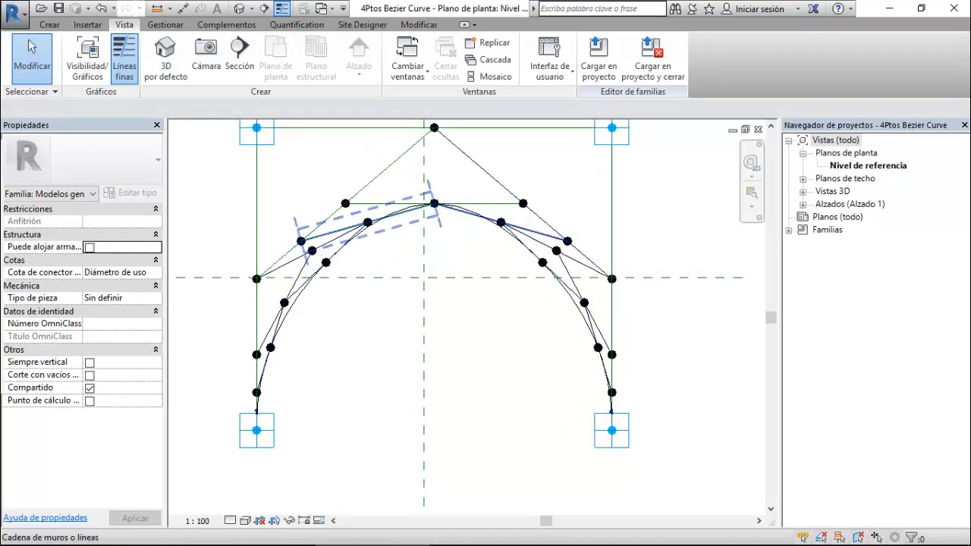
left_click(325, 9)
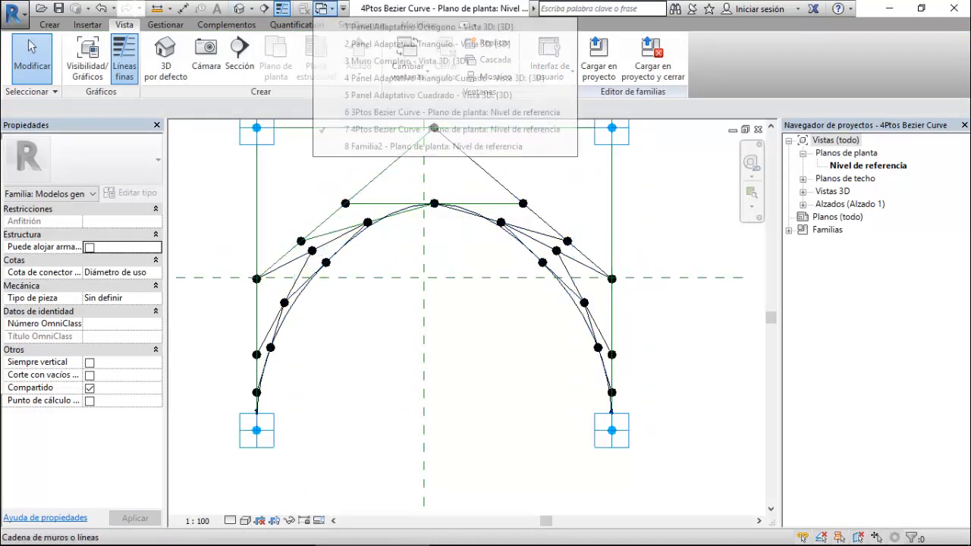
left_click(422, 147)
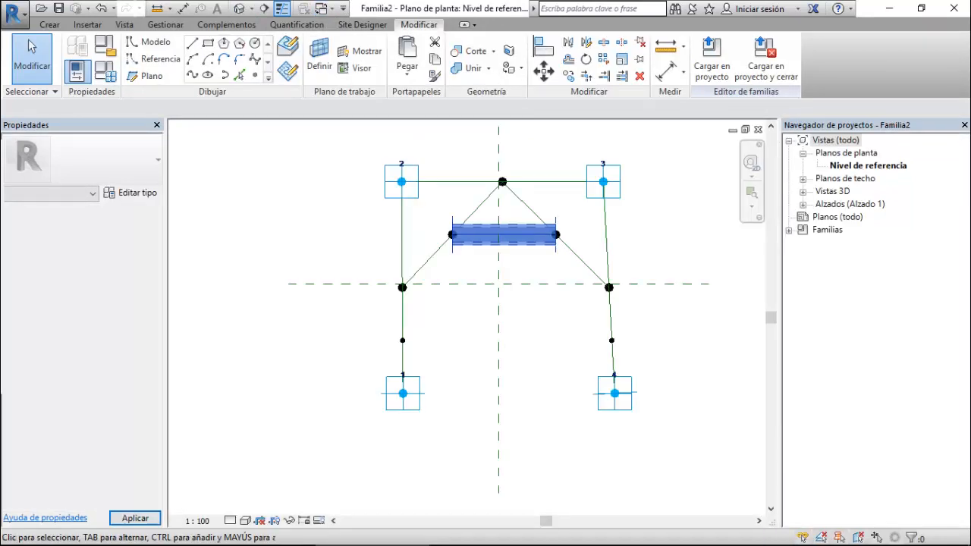
scroll(510, 261, "up", 2)
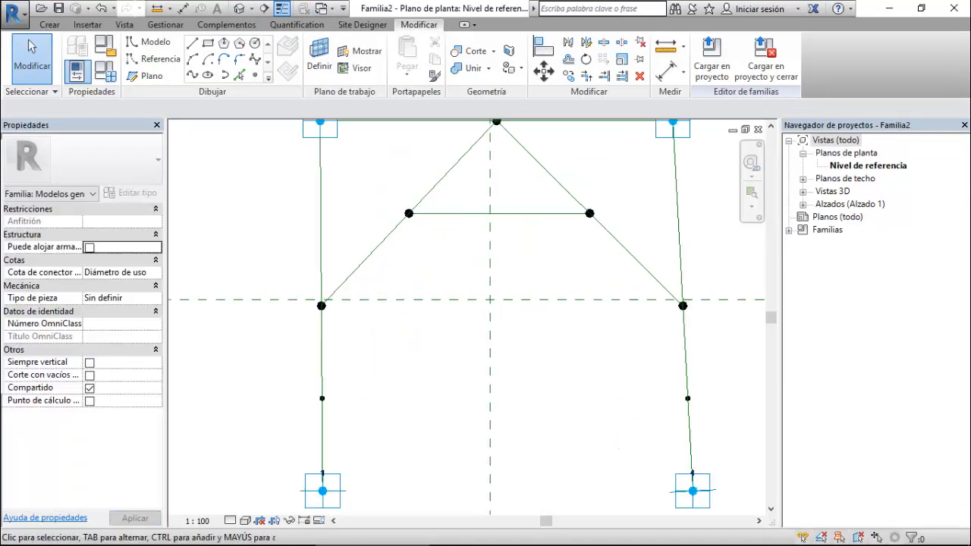
- Place hosted points at the midpoint of the horizontal line between the diagonals and on the lower half of each diagonal
key("l")
key("i")
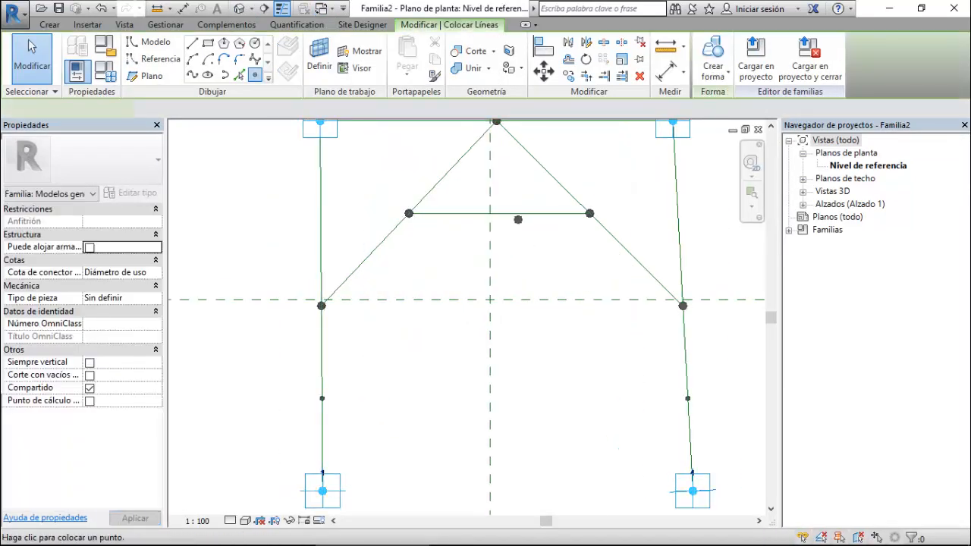
left_click(499, 213)
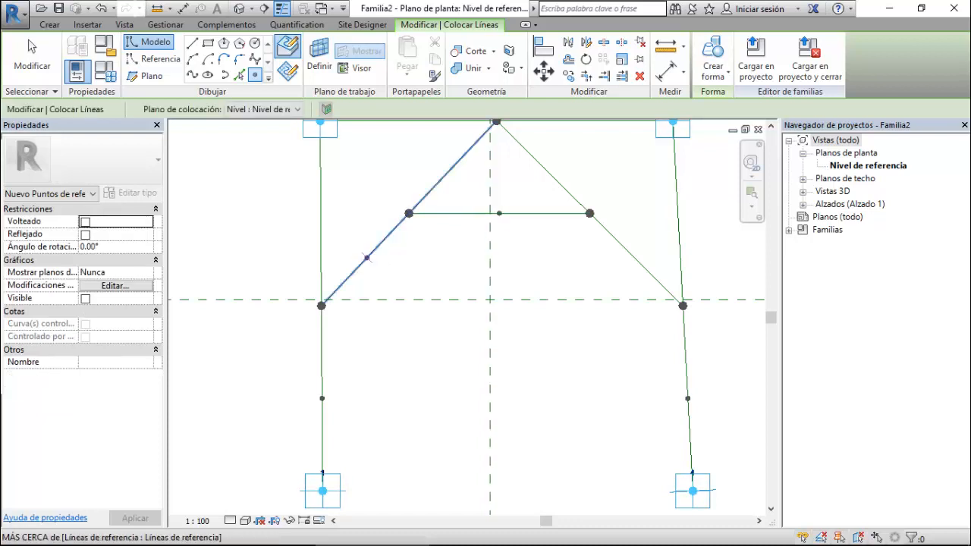
left_click(364, 260)
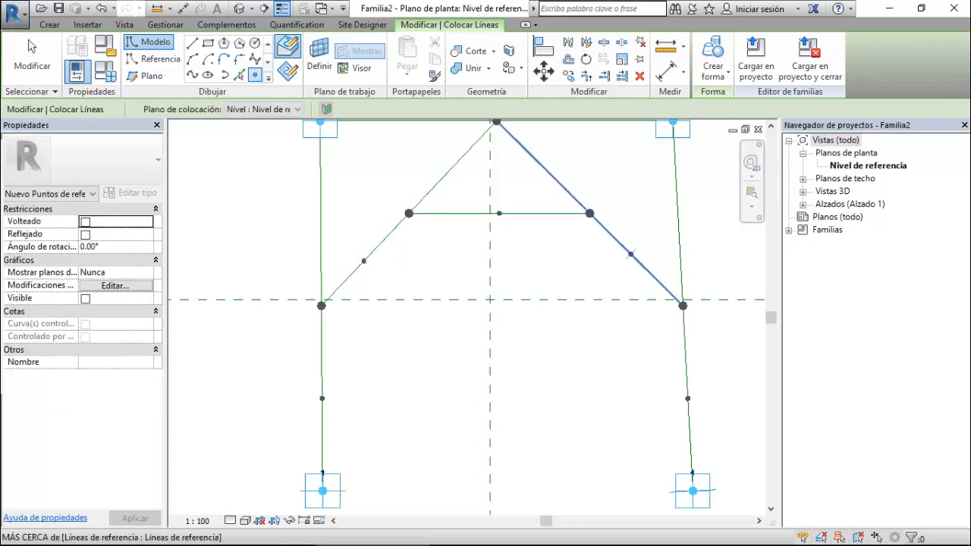
left_click(636, 259)
key("Escape")
key("Escape")
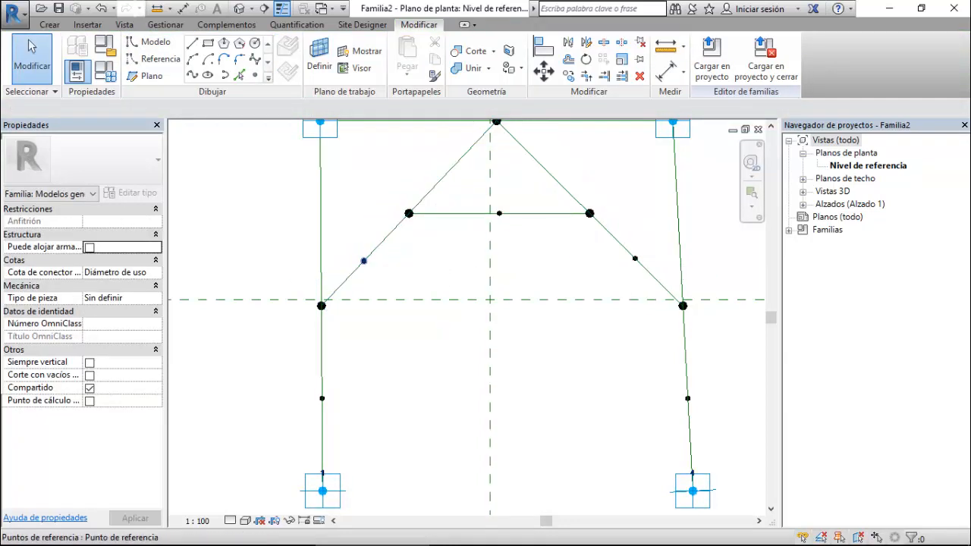
- Set the curve parameter of the left diagonal's lower hosted point to 0.25 and the right diagonal's to 0.75
left_click(363, 260)
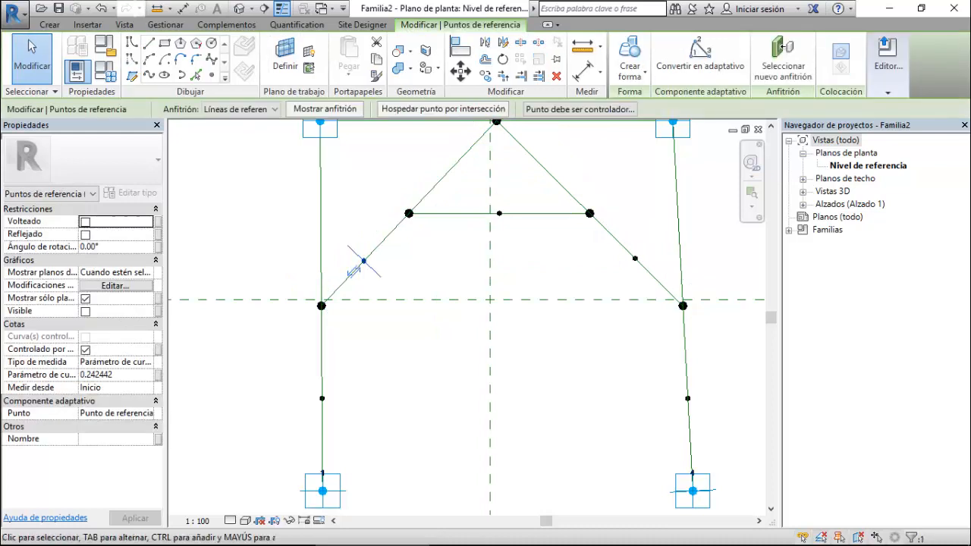
key("Return")
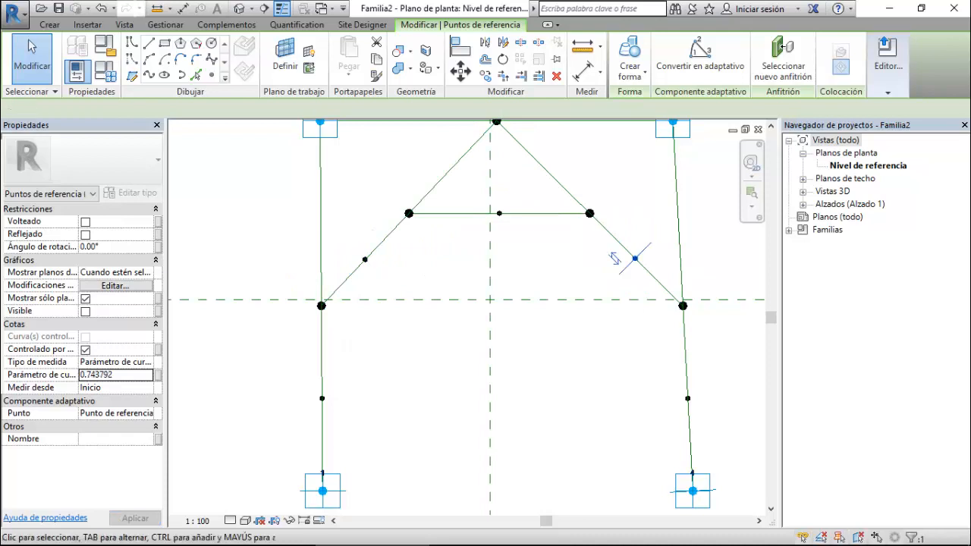
left_click(633, 260)
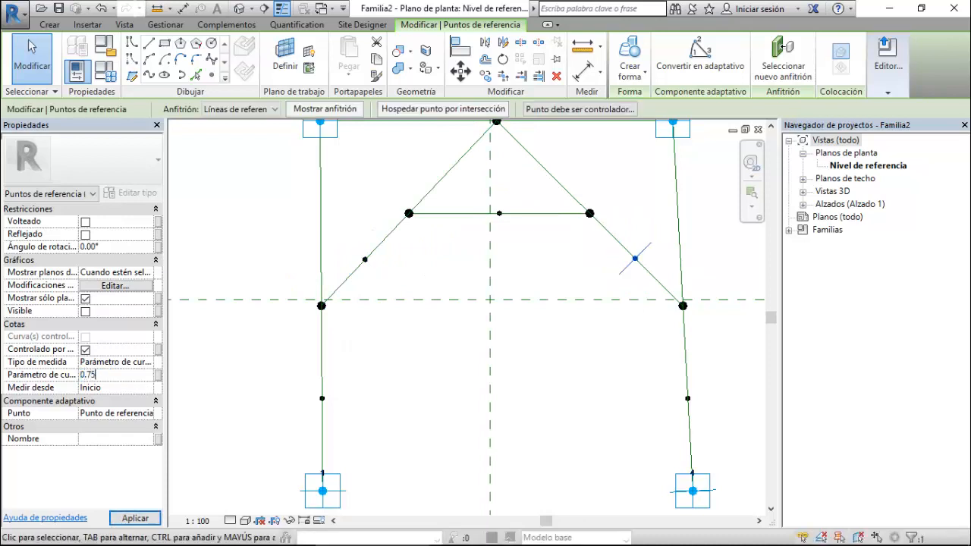
key("Return")
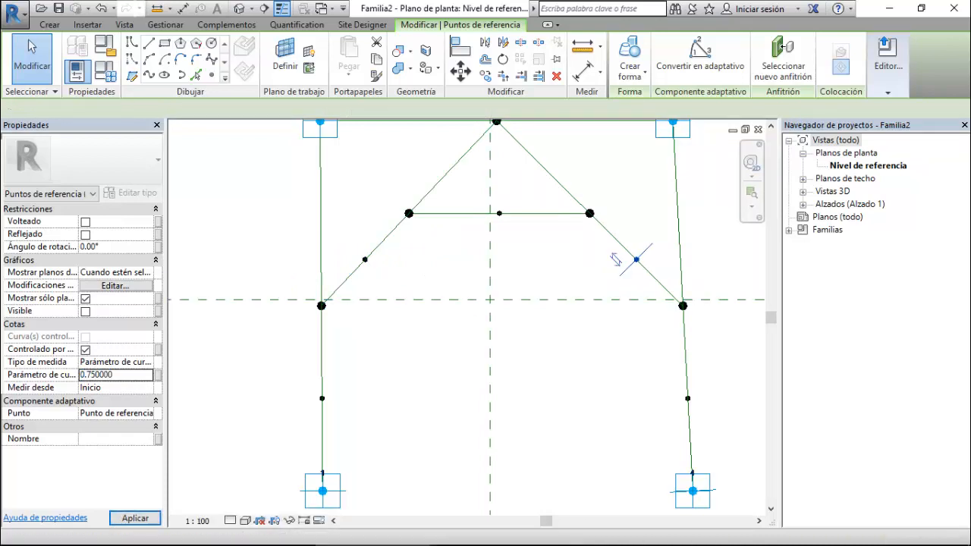
key("Escape")
- Connect the horizontal line's midpoint to the lower hosted point on each diagonal with spline lines set as reference lines
left_click(359, 265)
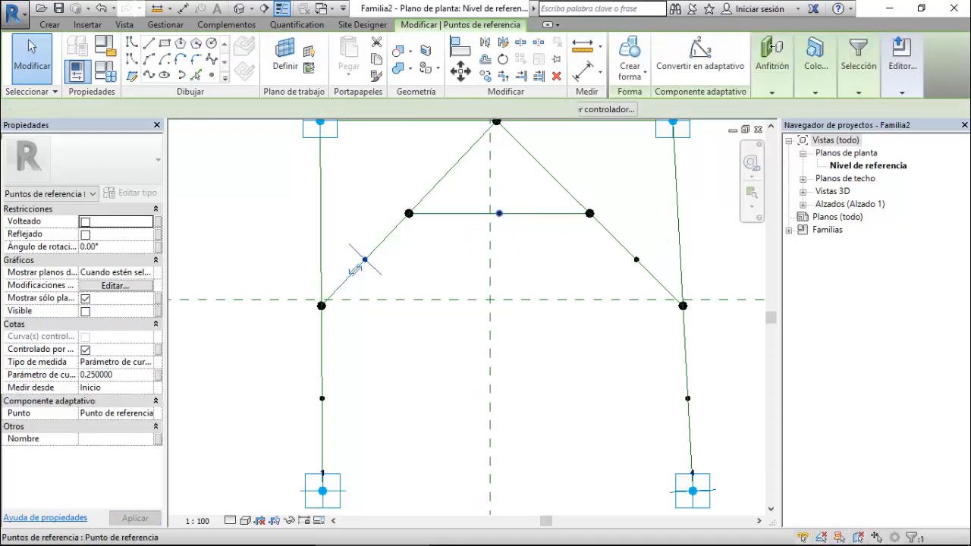
left_click(148, 75)
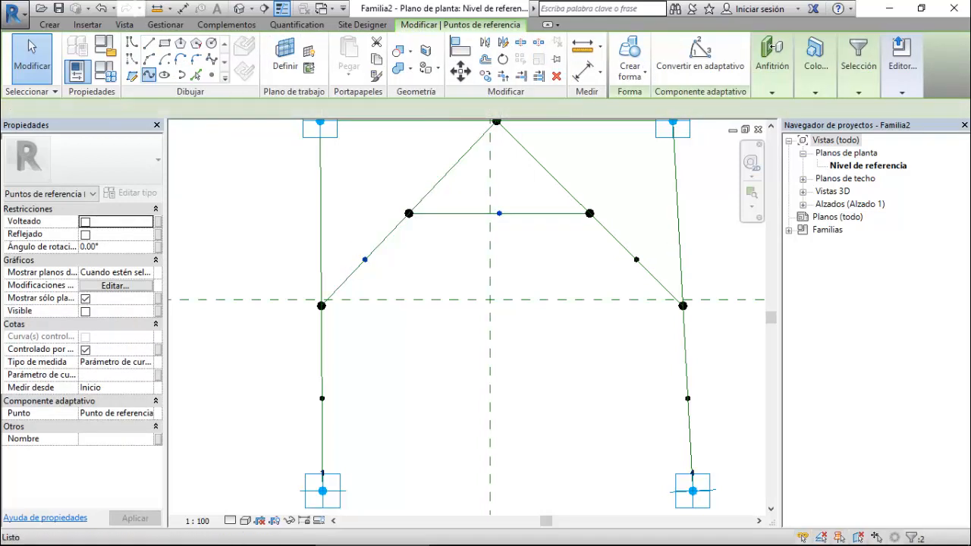
left_click(85, 324)
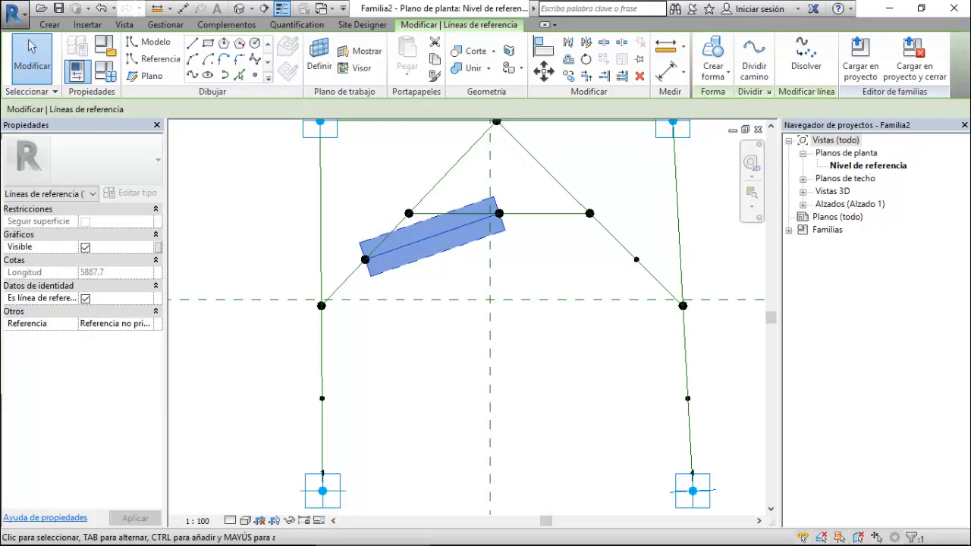
key("Escape")
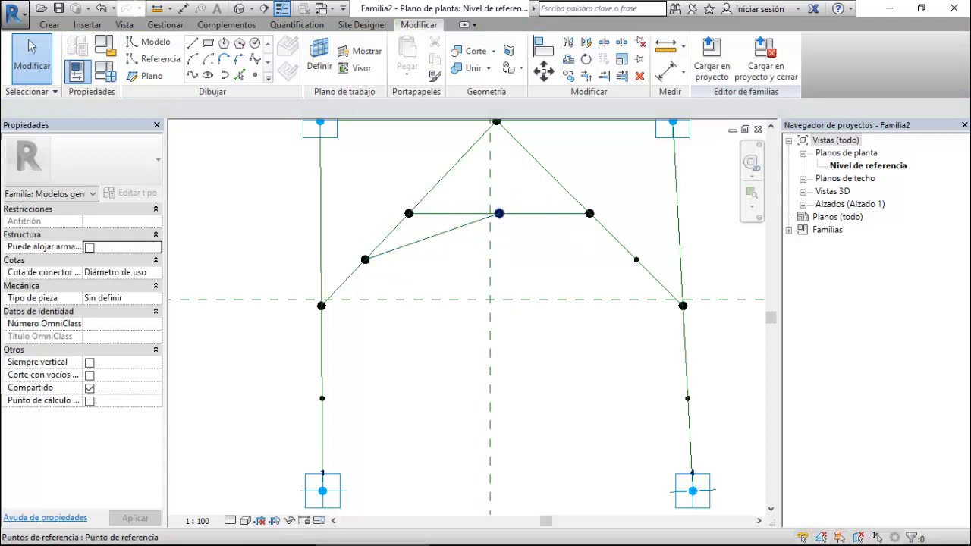
left_click(498, 213)
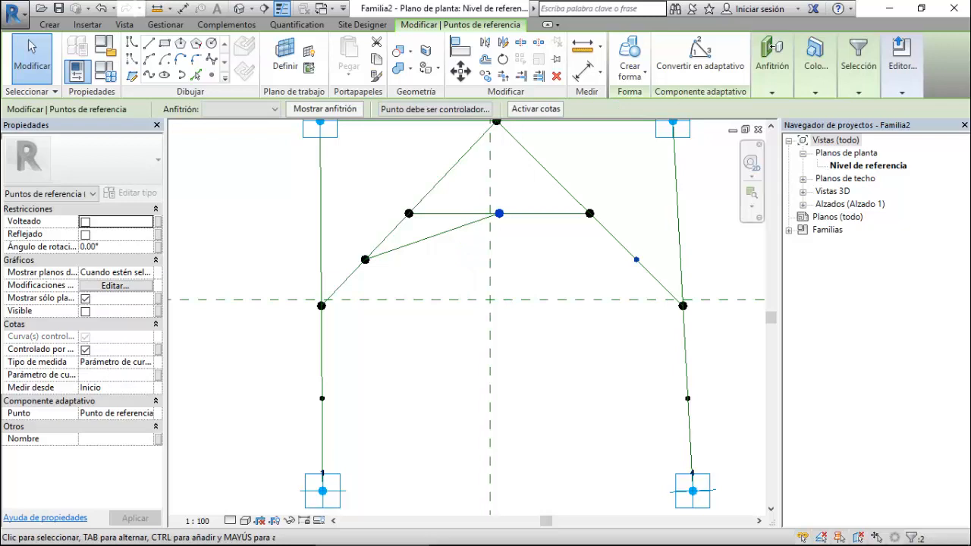
left_click(149, 75)
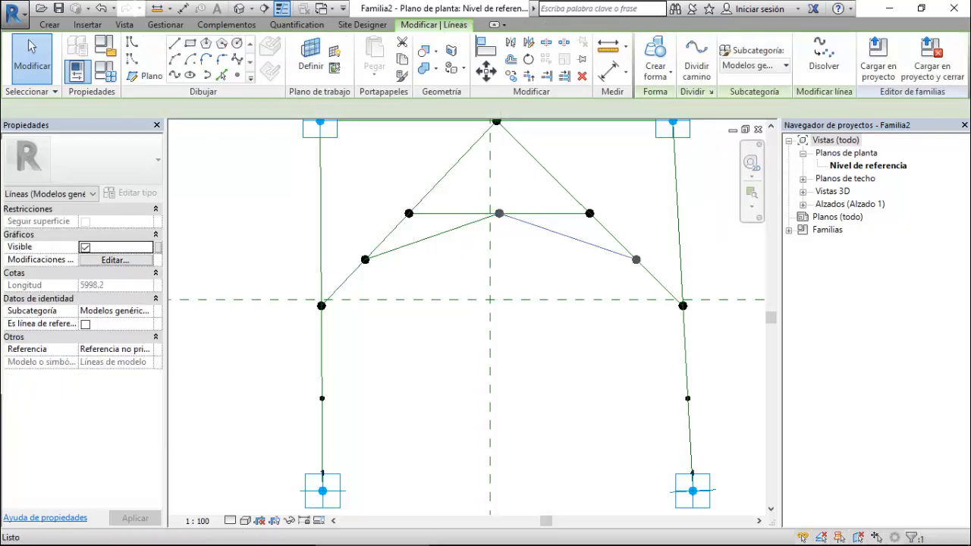
left_click(85, 324)
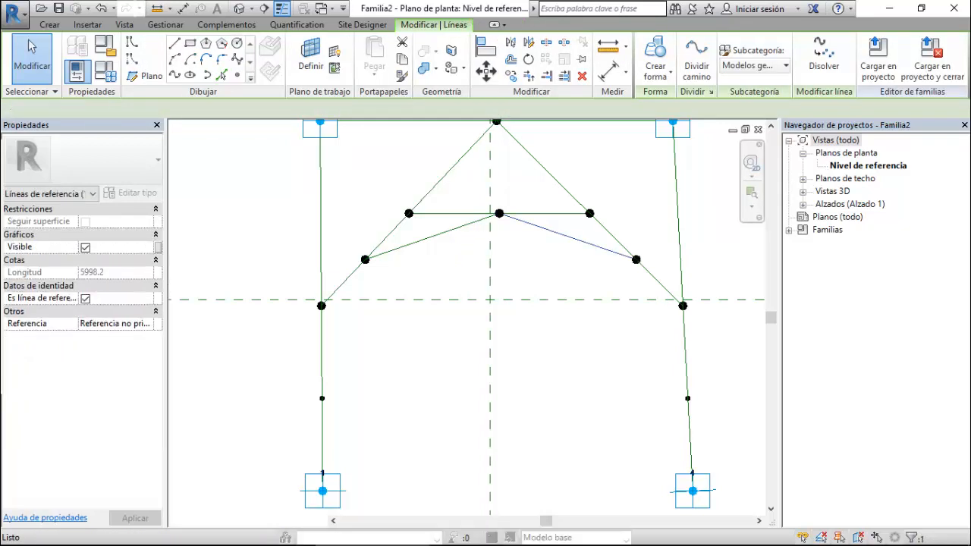
key("Escape")
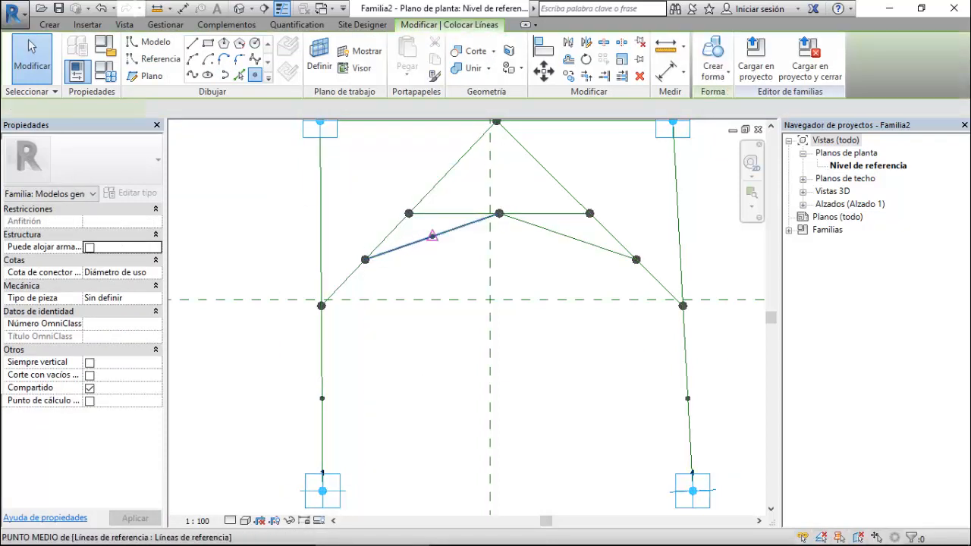
- Place a hosted point at the midpoint of each of the two sloping reference lines that meet at the apex point
left_click(432, 237)
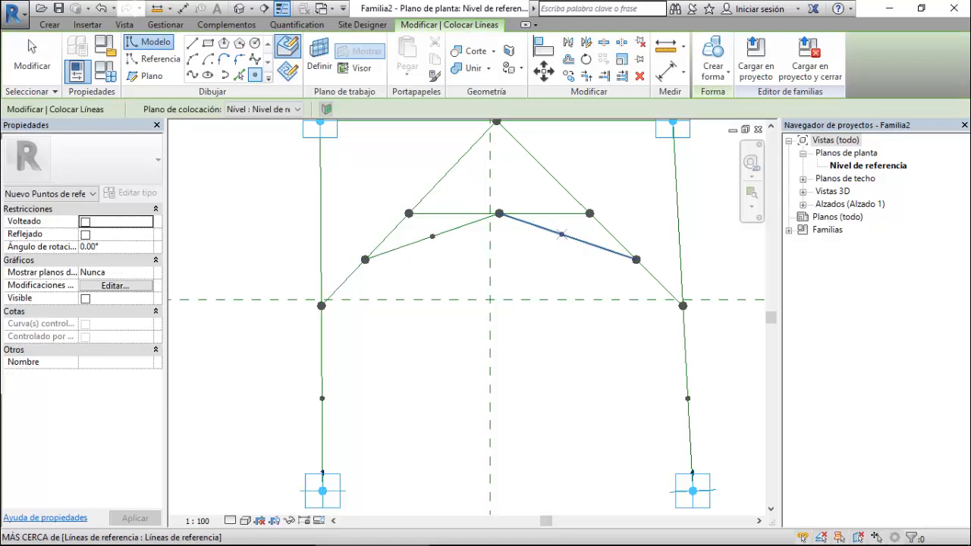
left_click(568, 236)
key("Escape")
key("Escape")
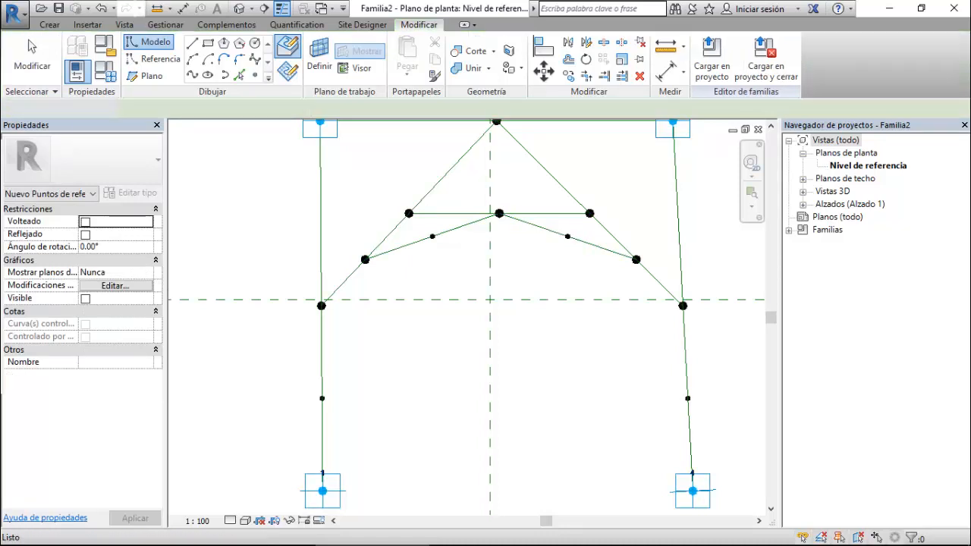
- Check how the sloping lines' midpoints connect in the 4Ptos Bezier Curve floor plan, and return to the Familia2 floor plan
left_click(322, 9)
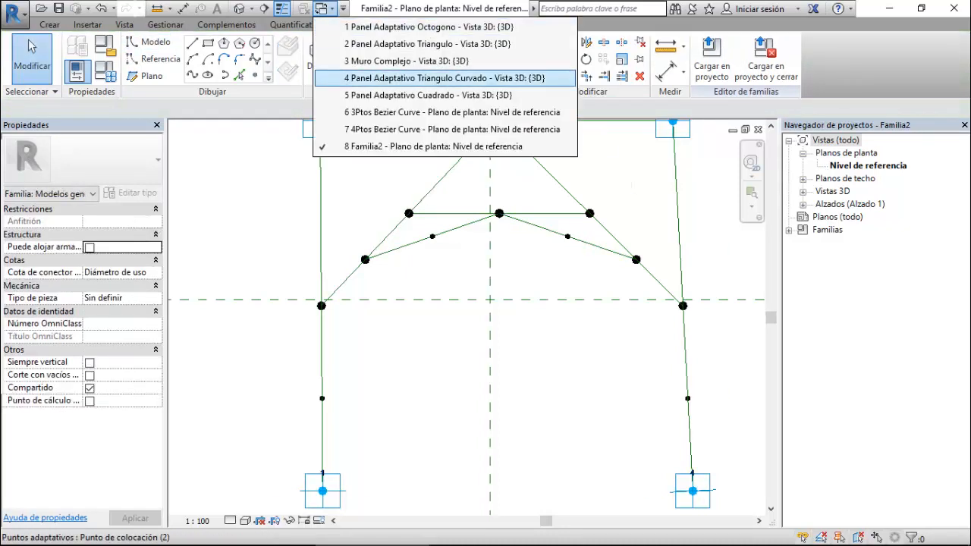
left_click(452, 129)
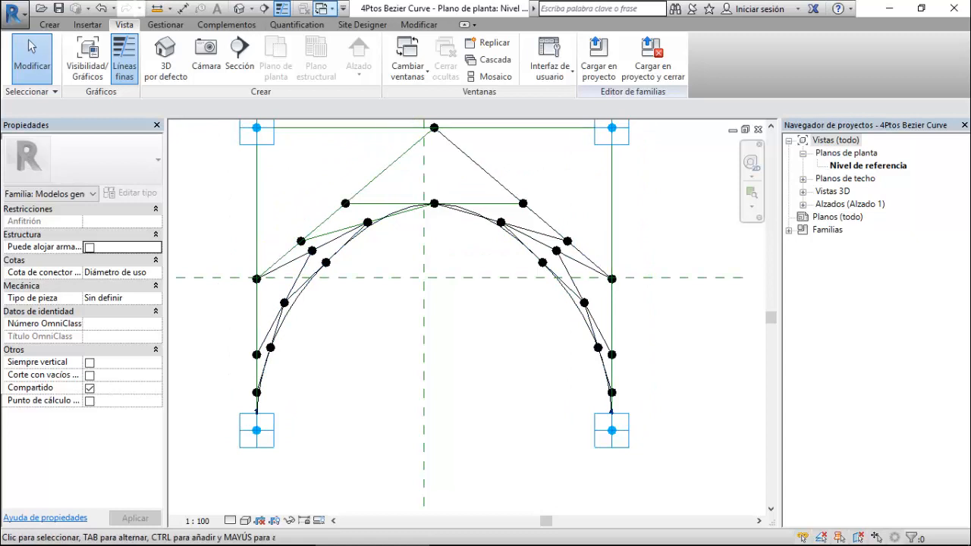
left_click(323, 9)
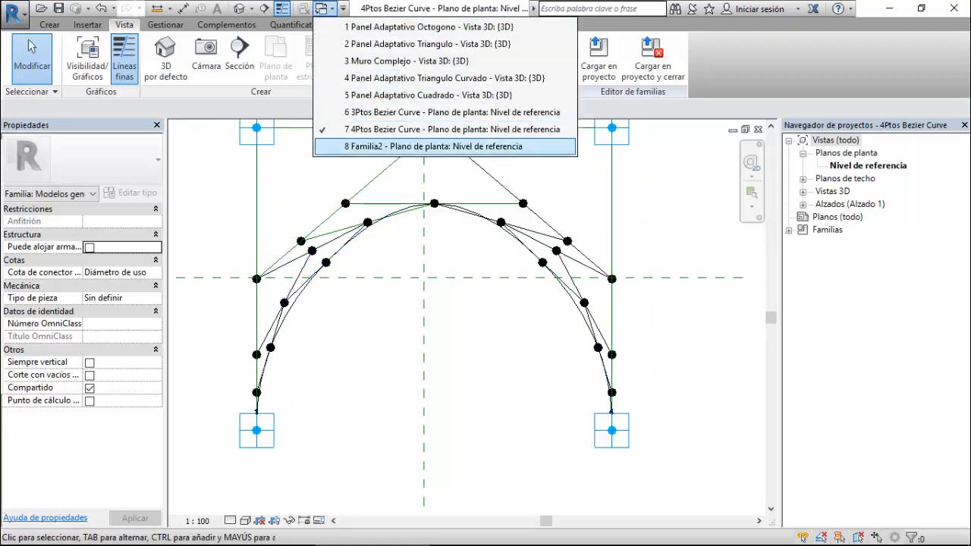
left_click(434, 147)
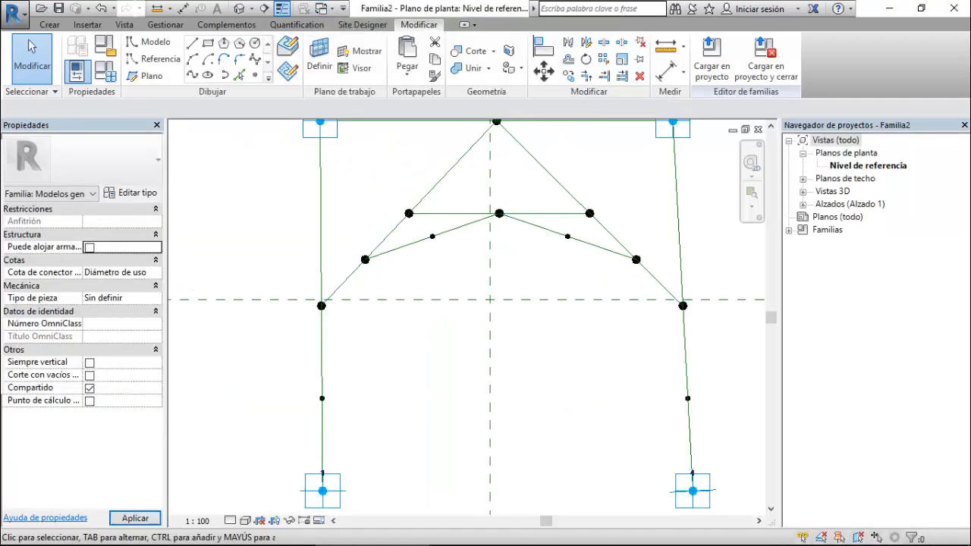
- Connect each sloping line's midpoint to the diagonal's lower end point on the same side with spline lines set as reference lines
left_click(432, 237)
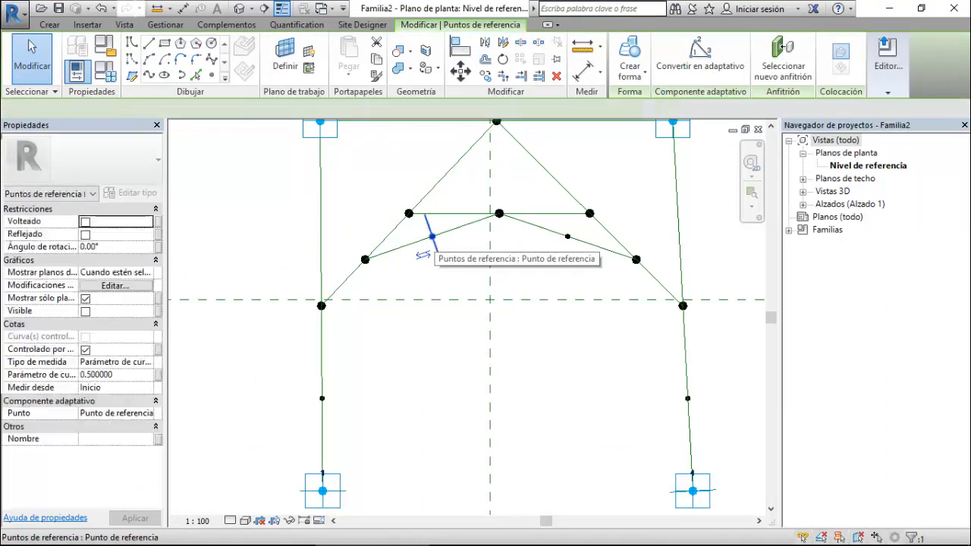
left_click(322, 306, "ctrl")
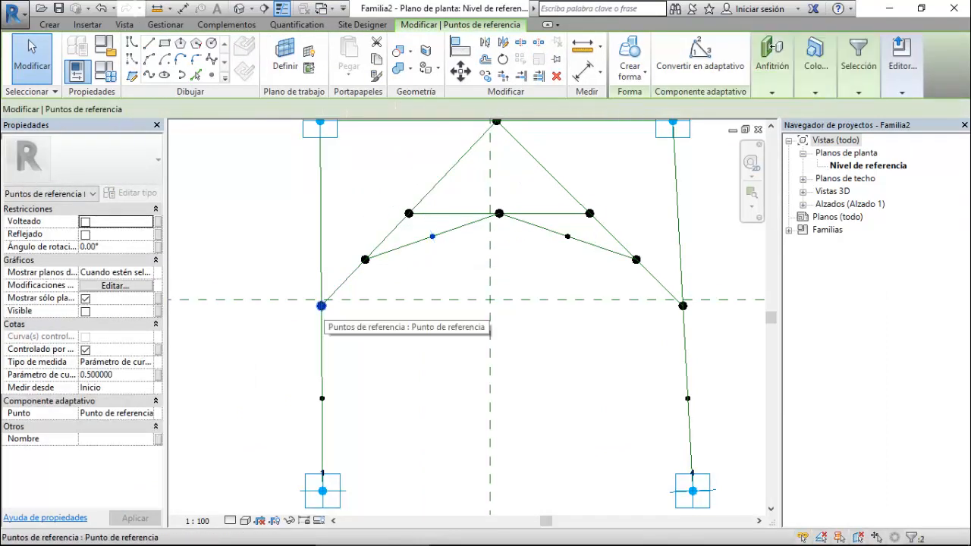
left_click(149, 75)
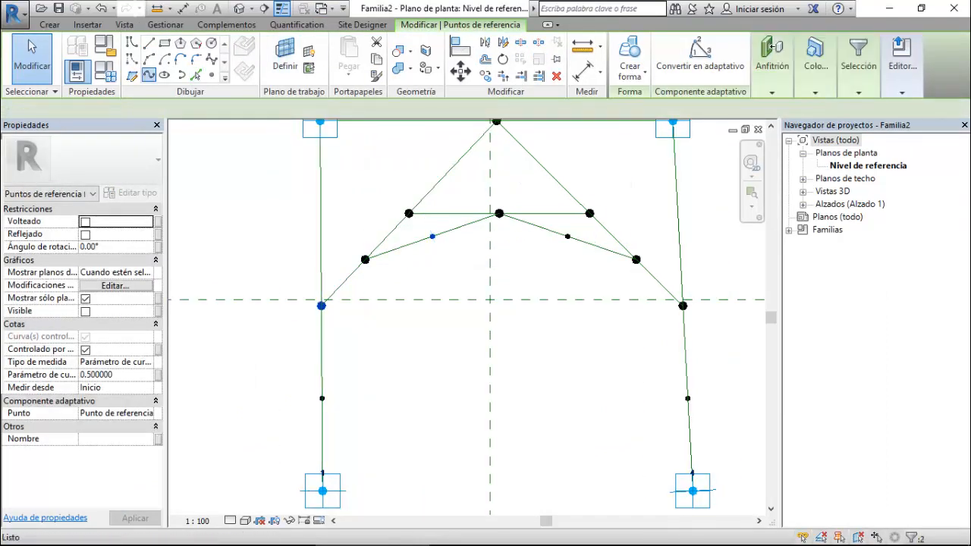
left_click(85, 324)
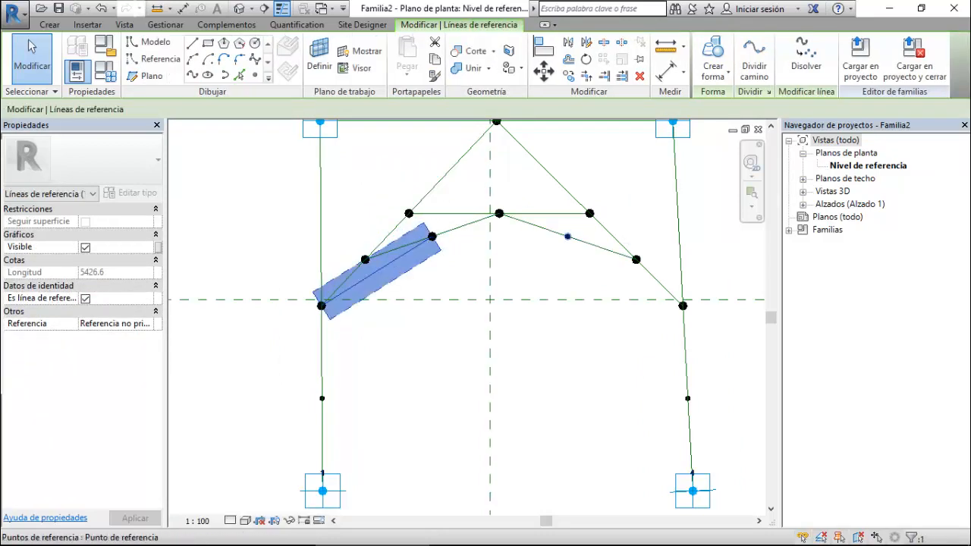
left_click(568, 238)
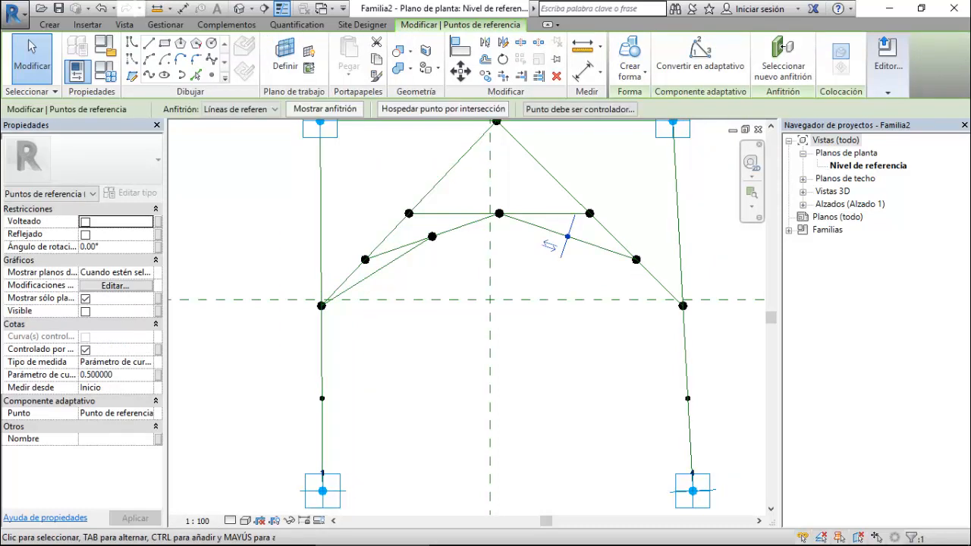
left_click(683, 306, "ctrl")
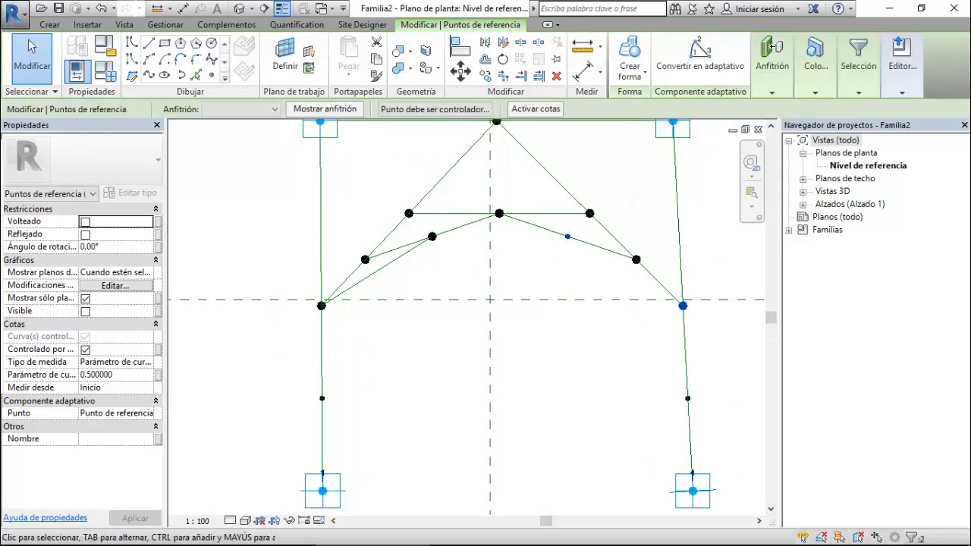
left_click(149, 75)
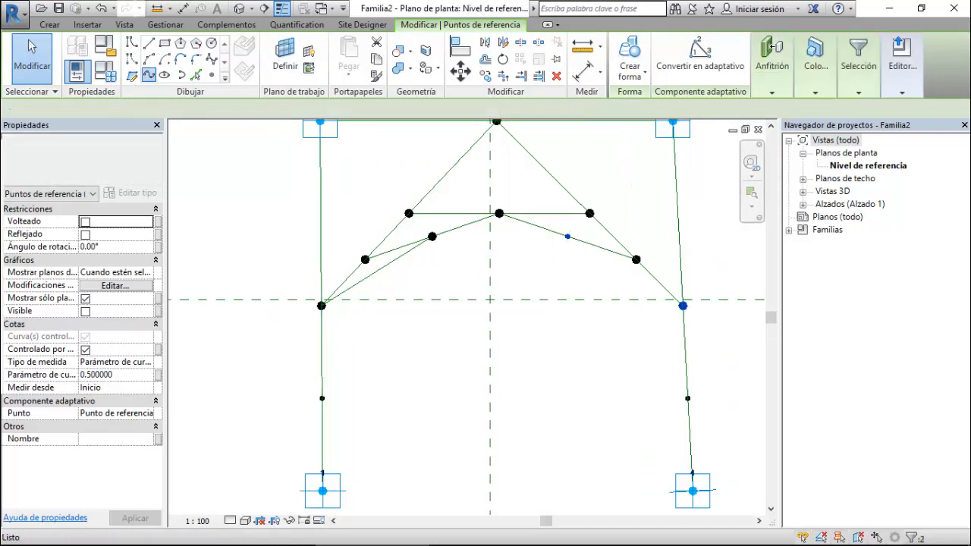
left_click(85, 324)
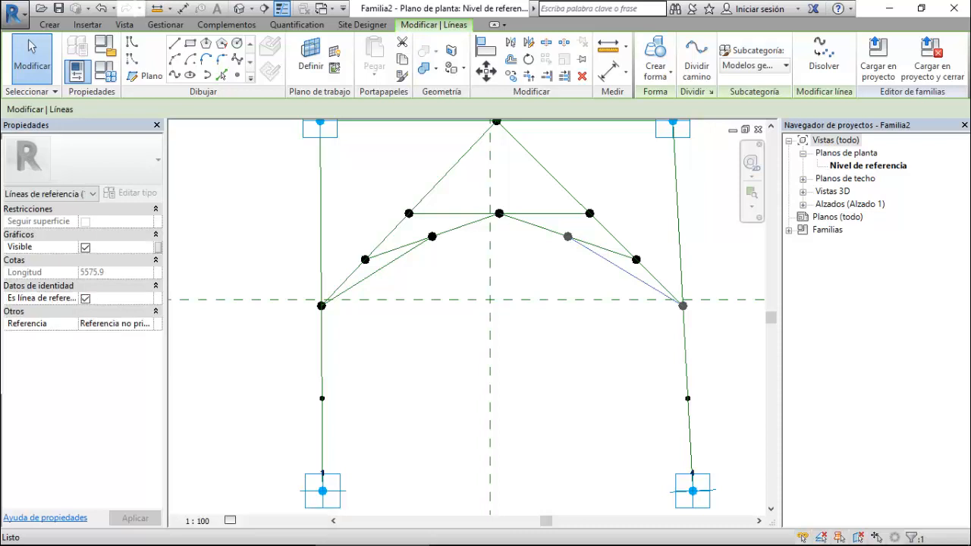
- Place a hosted point at the midpoint of each reference line running from the diagonals' lower end points
left_click(255, 74)
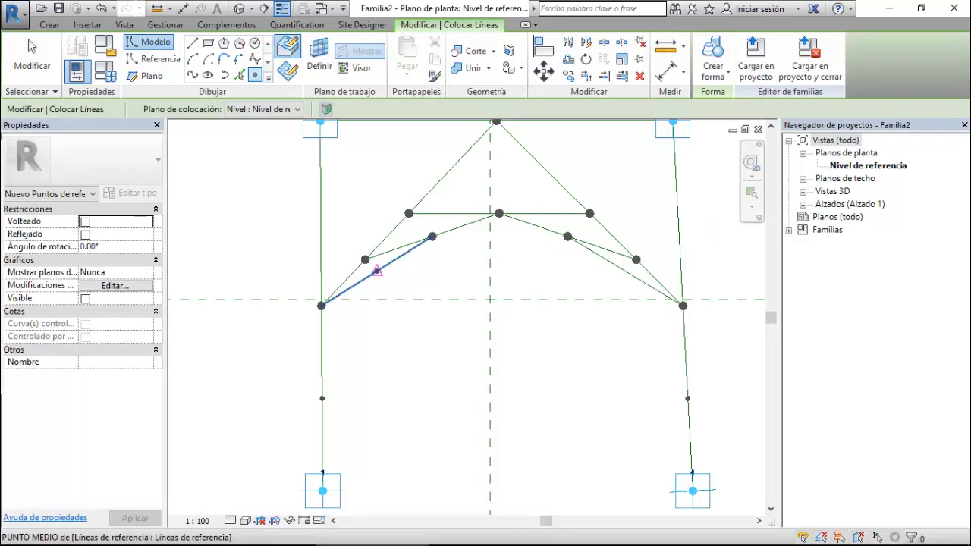
left_click(377, 271)
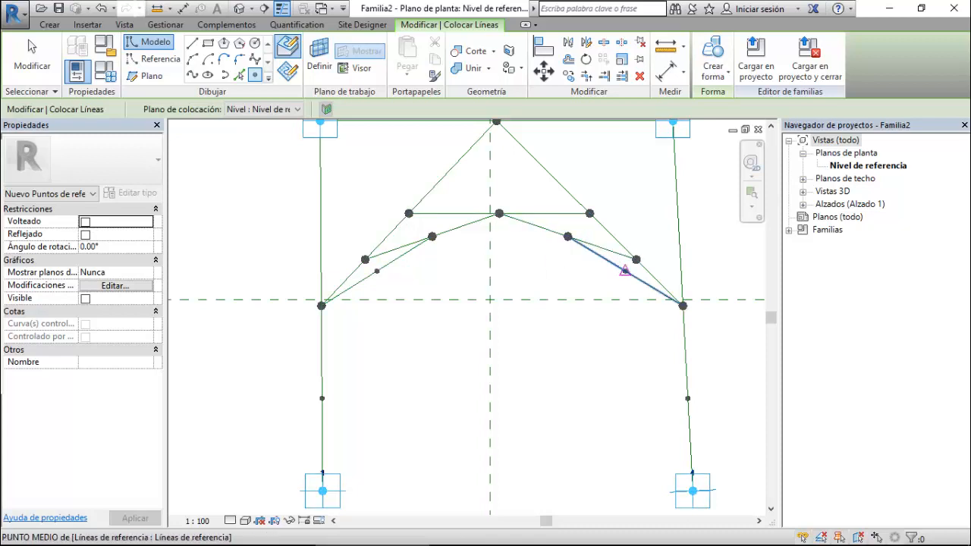
left_click(625, 270)
key("Escape")
key("Escape")
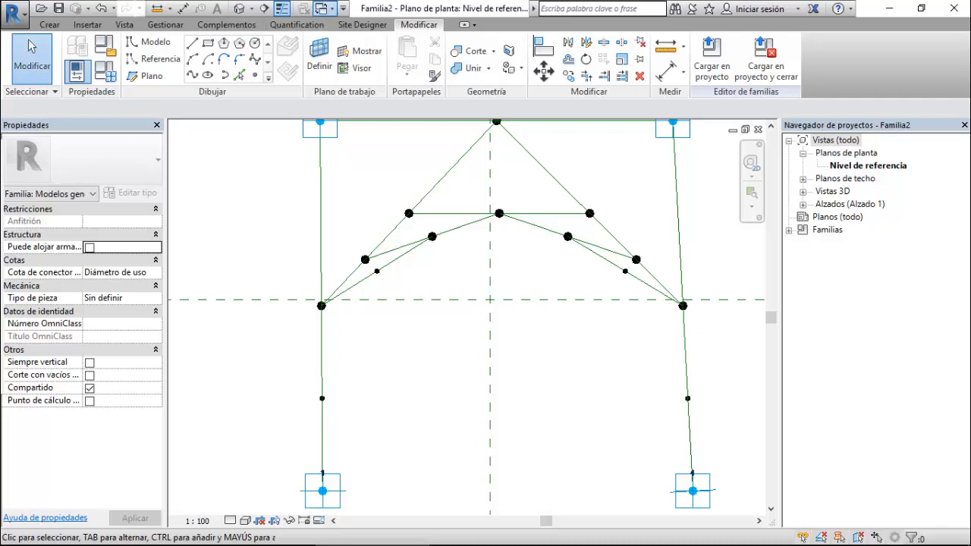
- Check the next point connections in the 4Ptos Bezier Curve floor plan, and return to the Familia2 floor plan
left_click(323, 8)
left_click(453, 129)
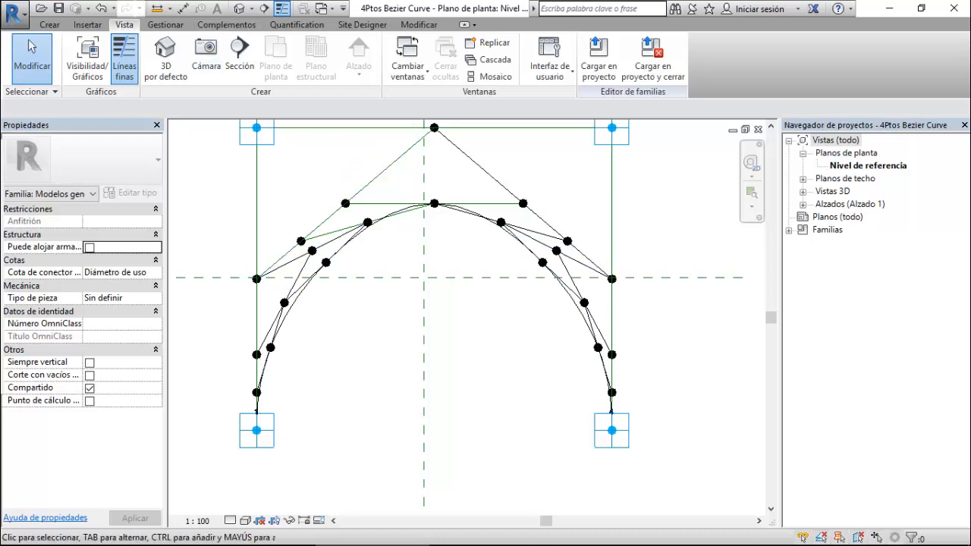
left_click(323, 9)
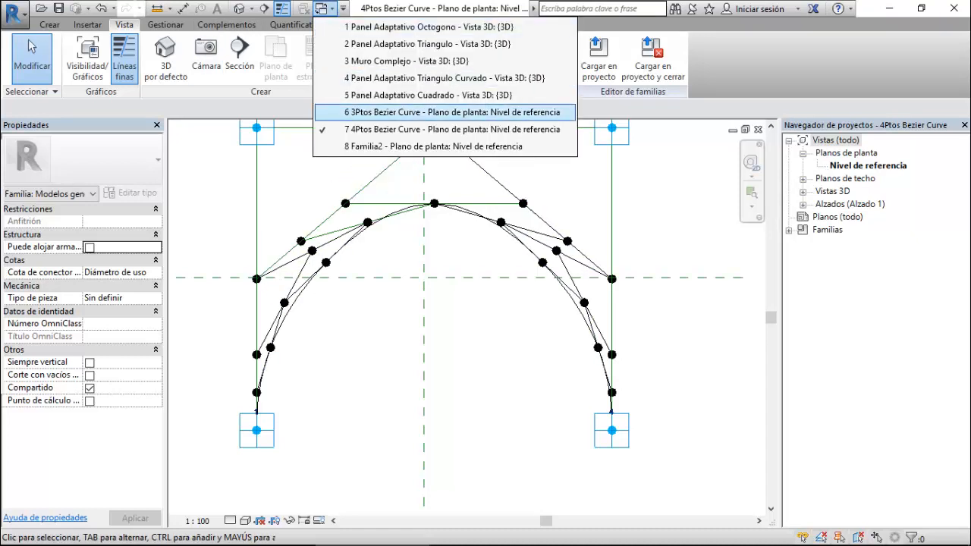
left_click(433, 146)
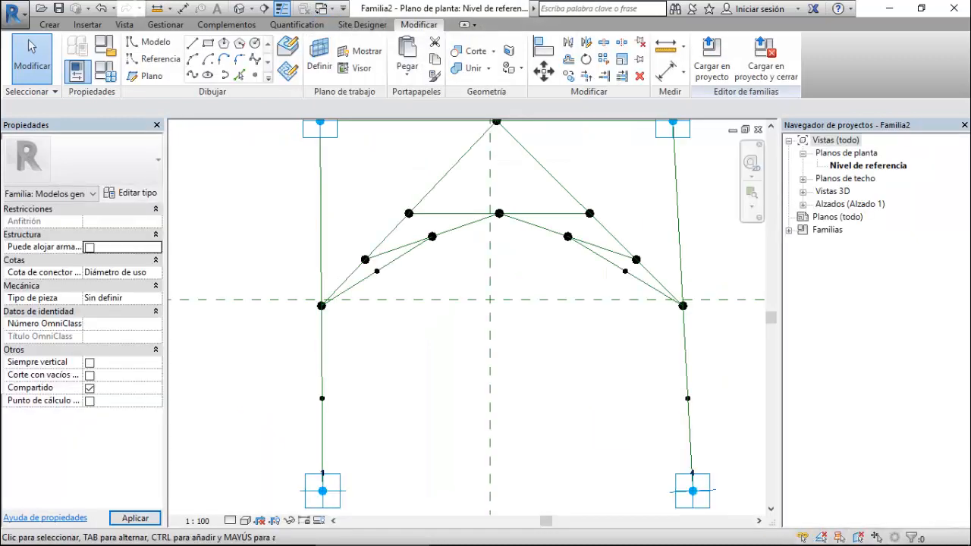
- Connect each newest hosted midpoint to the small hosted point on the side line of the same side with spline lines set as reference lines
left_click(377, 271)
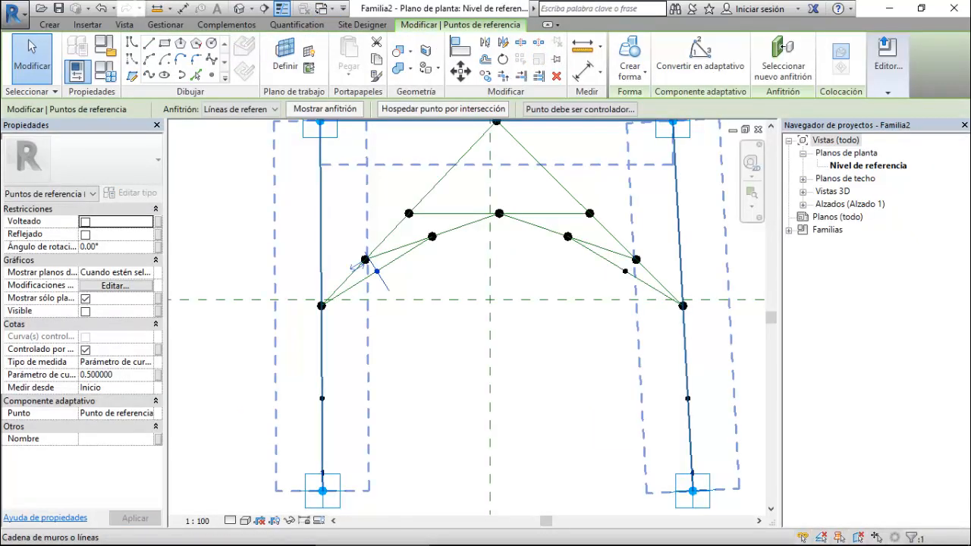
left_click(782, 50)
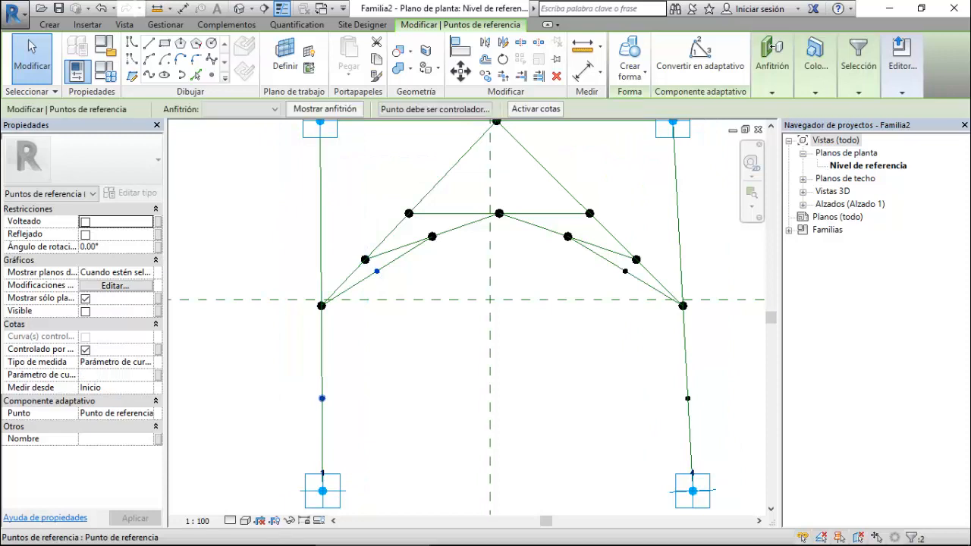
left_click(149, 75)
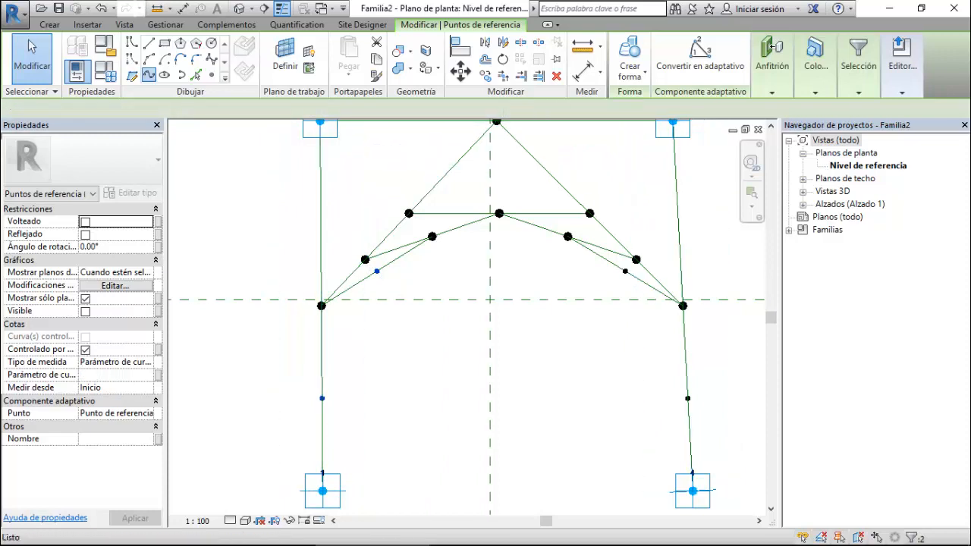
left_click(85, 324)
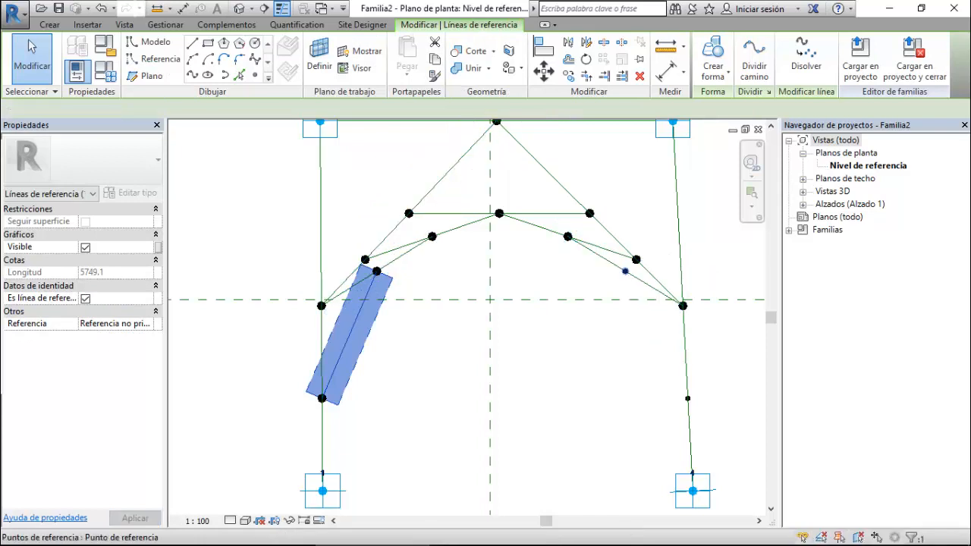
left_click(625, 271)
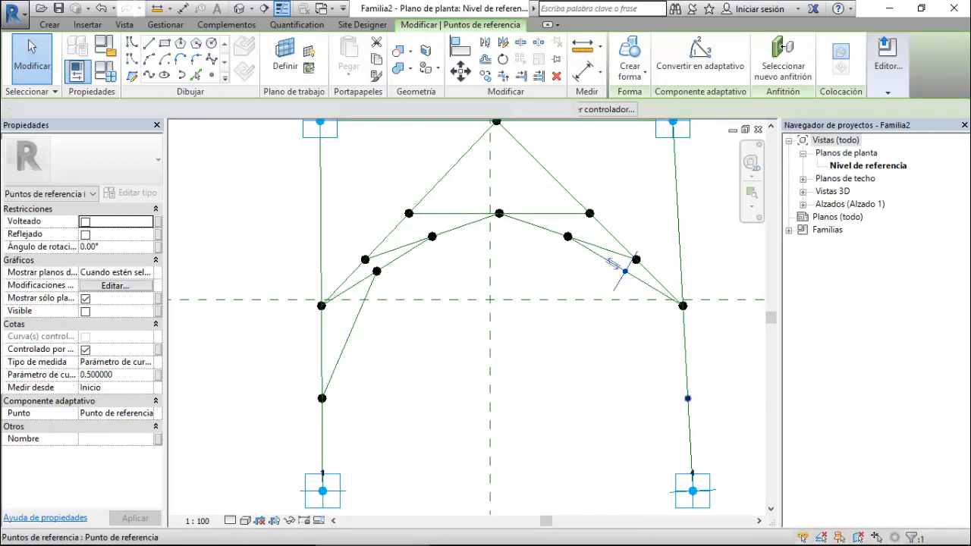
left_click(688, 398, "ctrl")
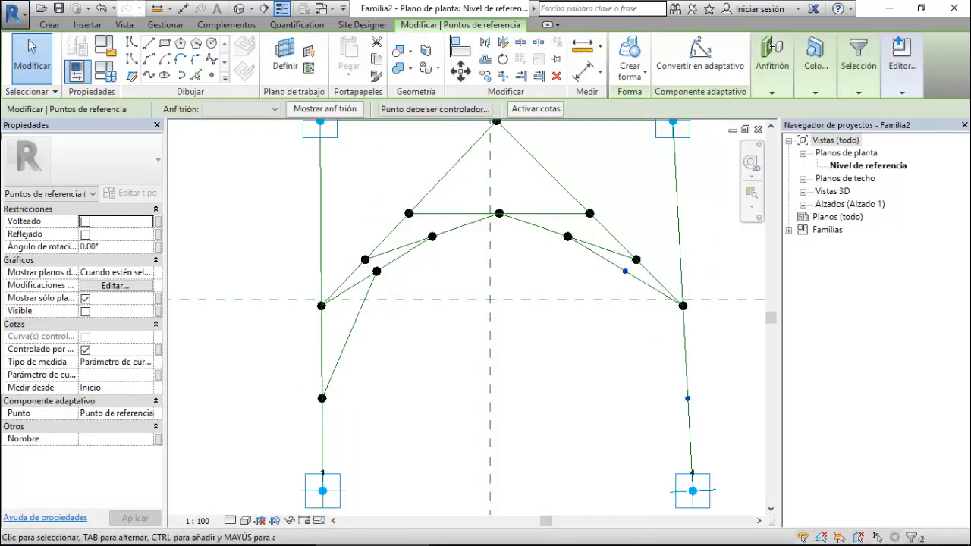
left_click(148, 75)
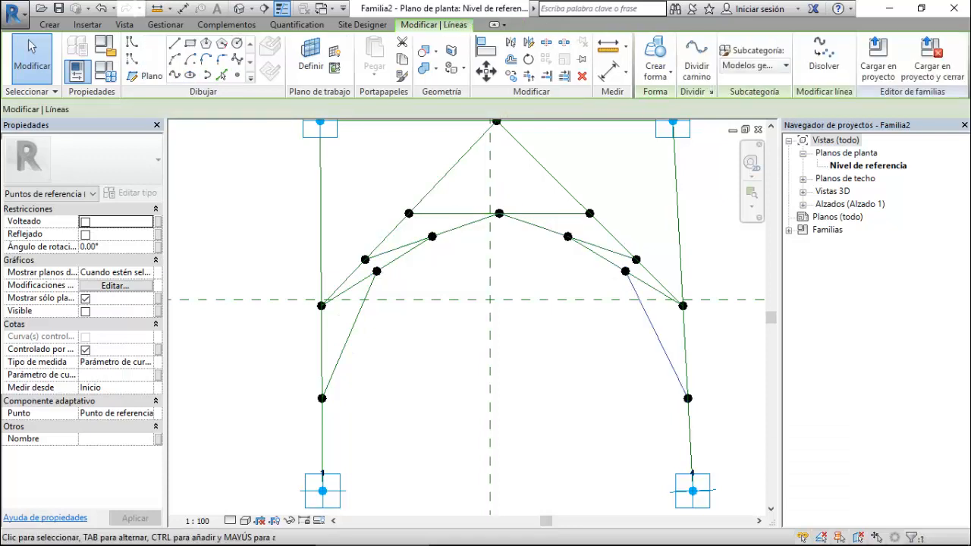
left_click(85, 324)
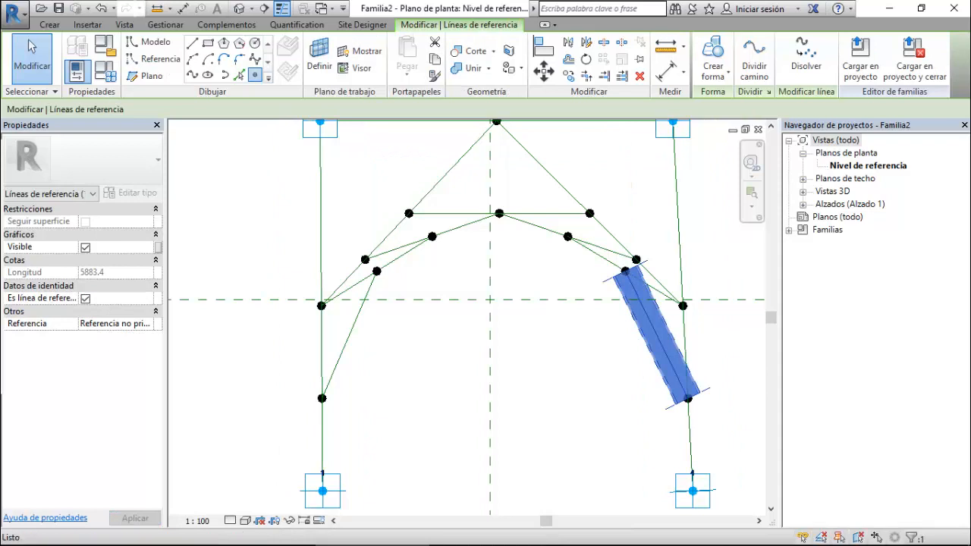
- Place hosted points at the midpoints of the two new reference lines and on each side line between its lowest hosted point and the adaptive point
left_click(255, 75)
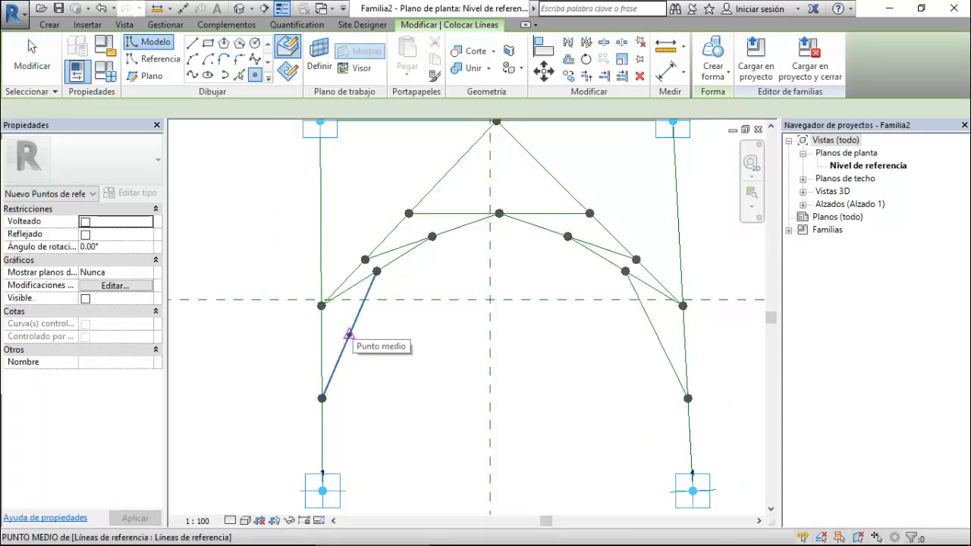
left_click(349, 334)
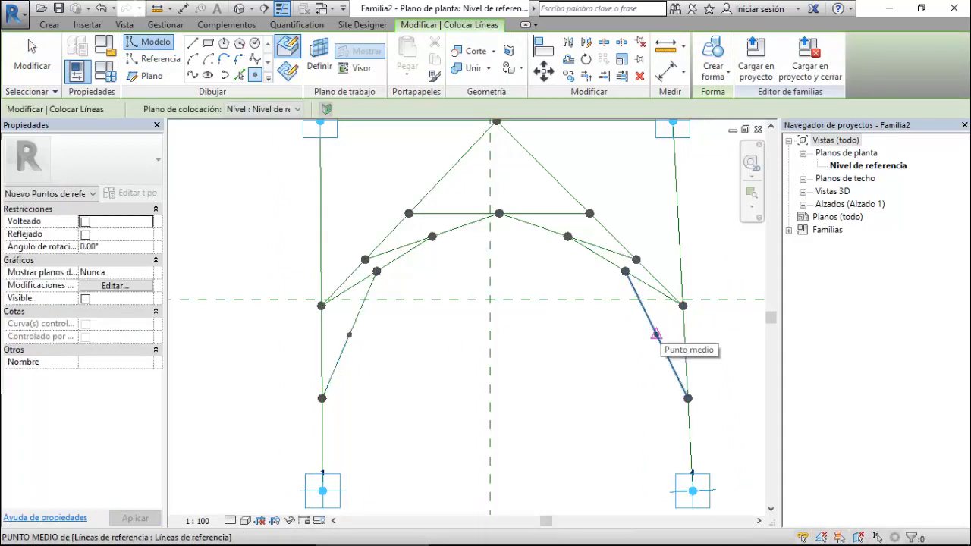
left_click(657, 334)
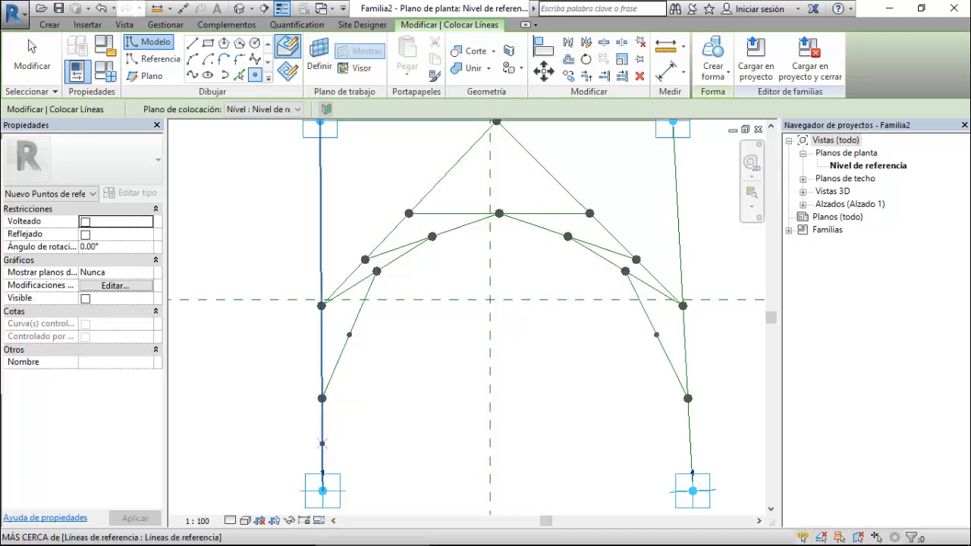
left_click(321, 443)
left_click(684, 441)
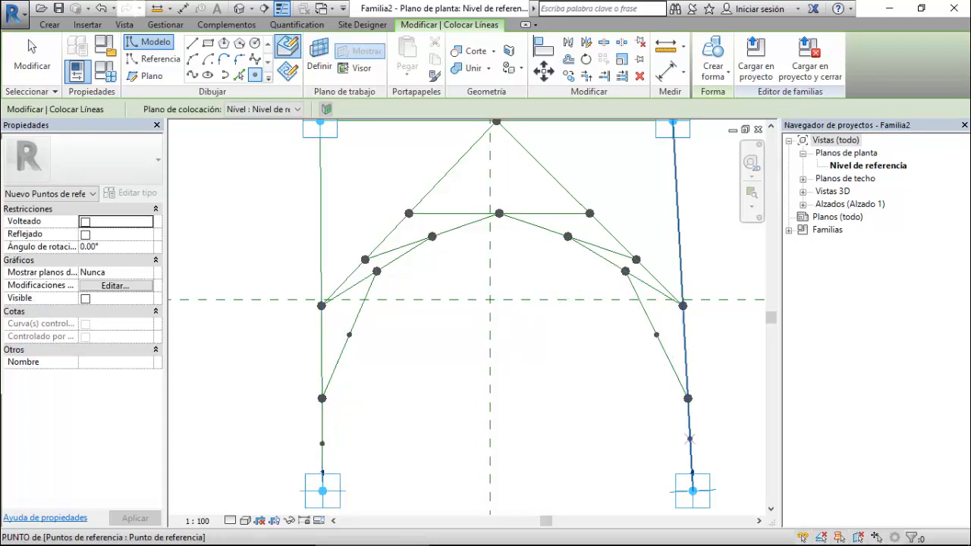
key("Escape")
key("Escape")
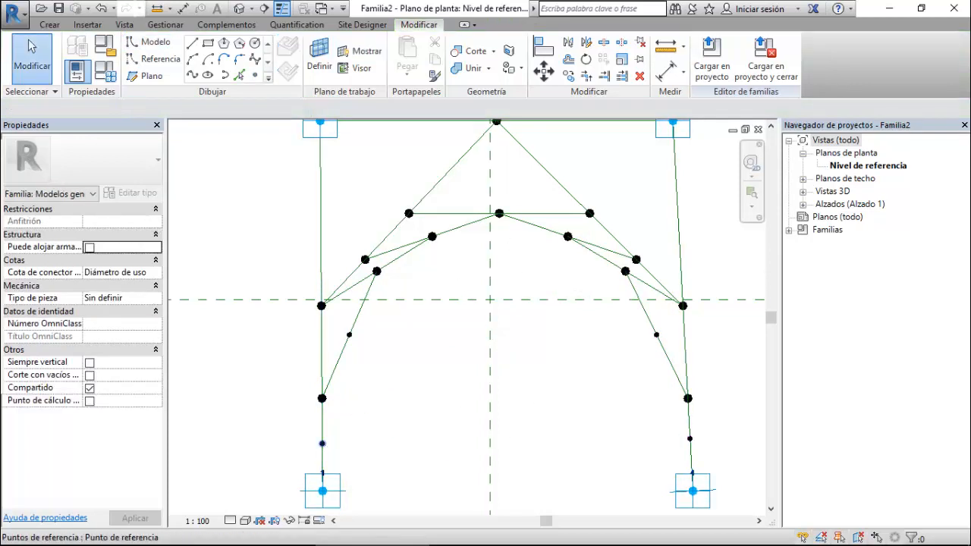
- Set the normalized curve parameter of the lowest hosted point on each side line to 0.125
left_click(322, 444)
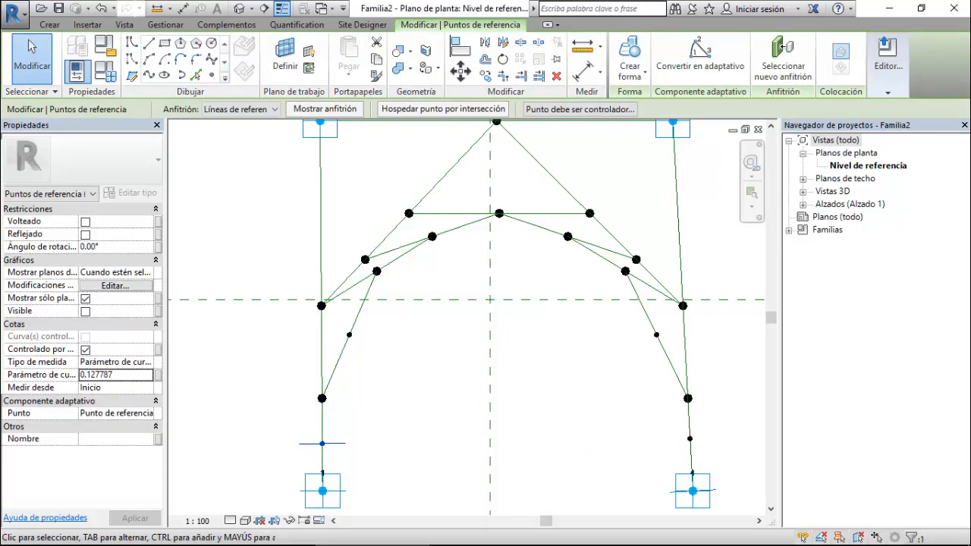
double_click(97, 375)
type("0.125")
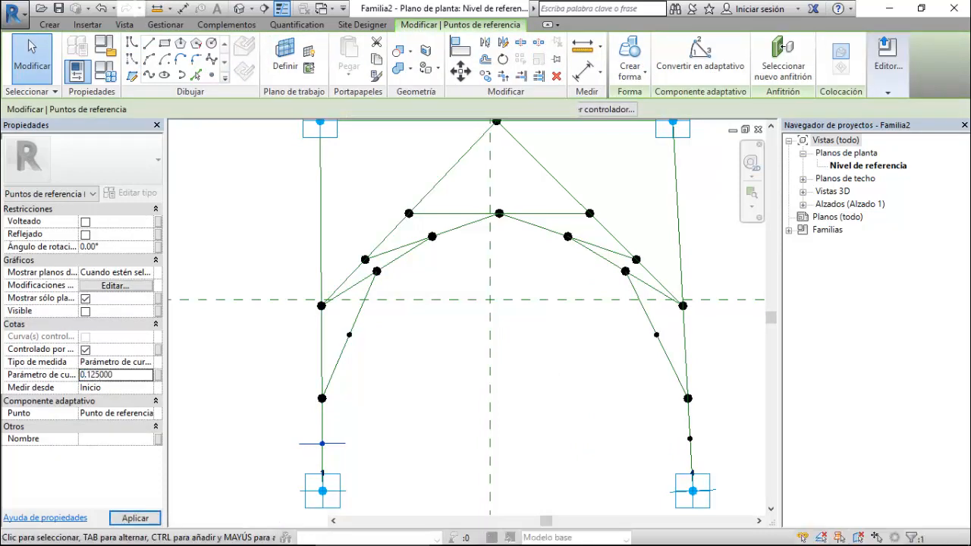
key("Return")
left_click(690, 439)
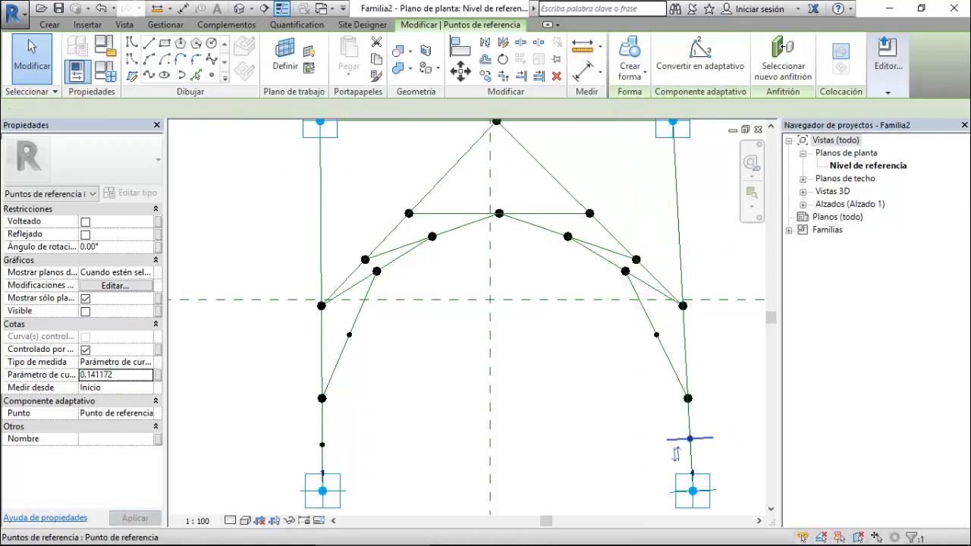
double_click(98, 375)
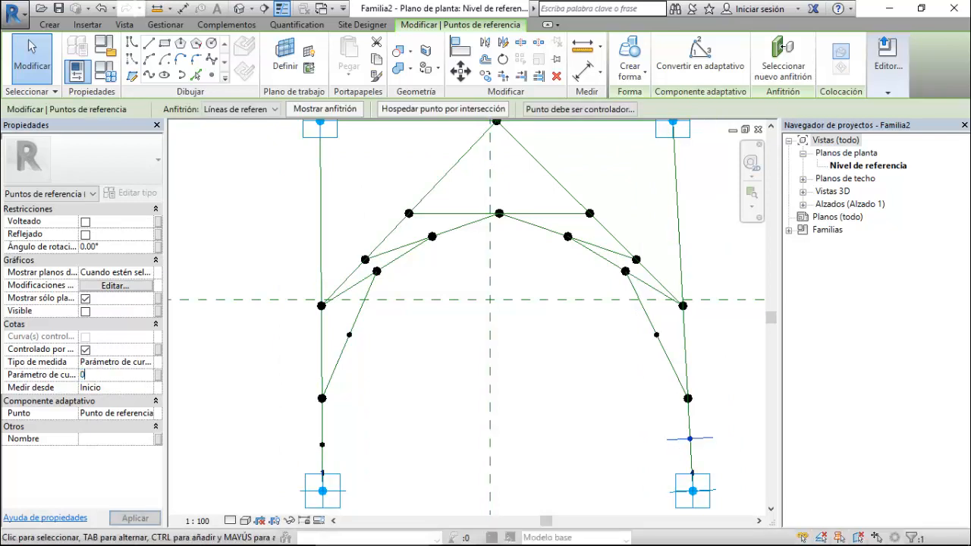
type("0.125")
key("Return")
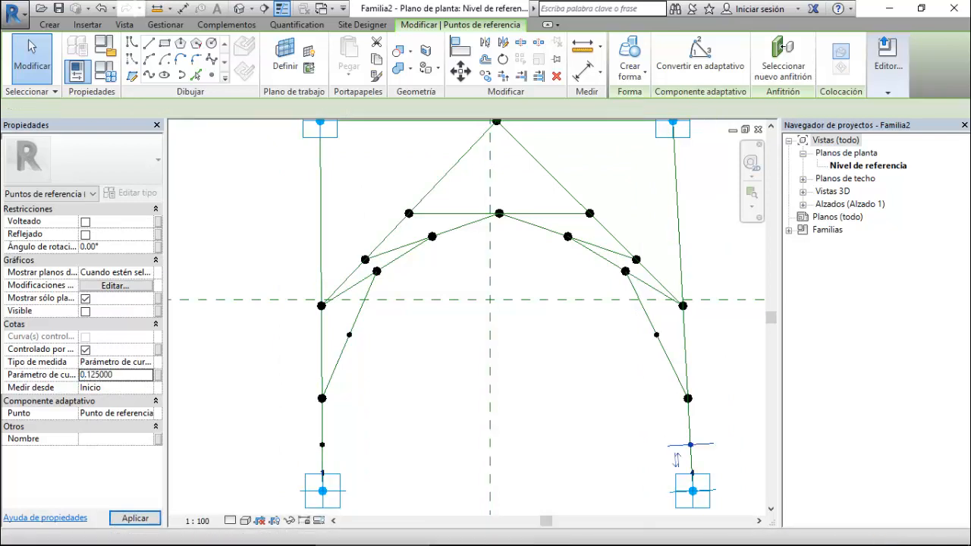
key("Escape")
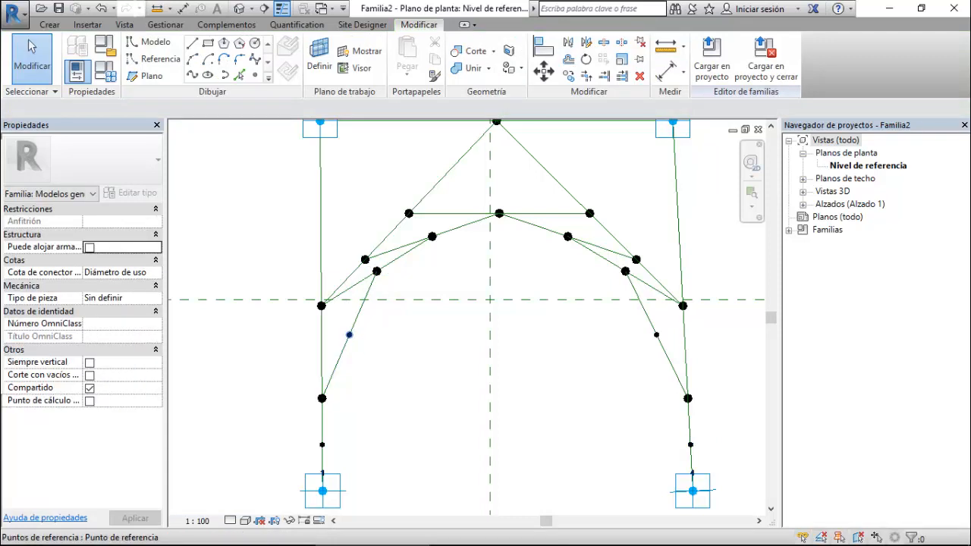
- Connect each newest reference line's midpoint to the lowest hosted point on the same side with spline lines set as reference lines
left_click(349, 335)
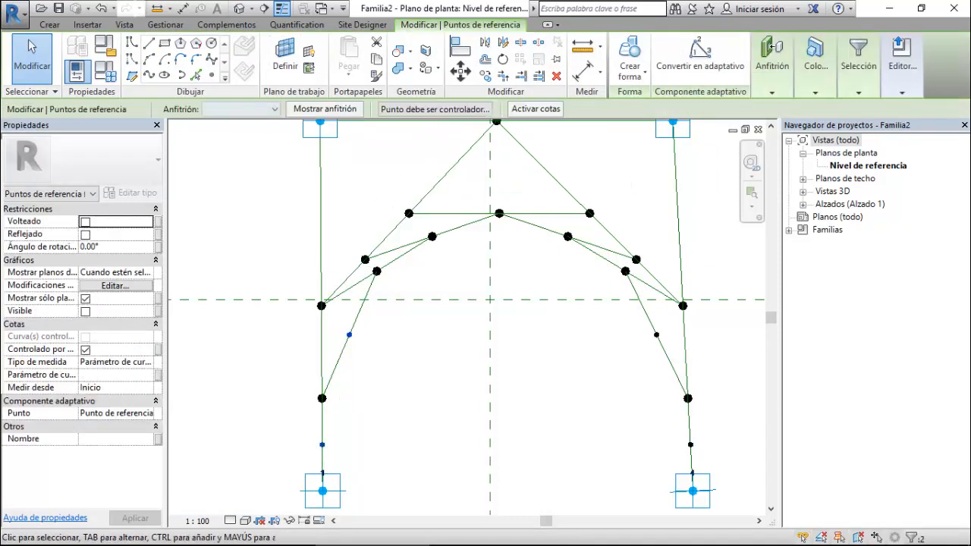
left_click(149, 75)
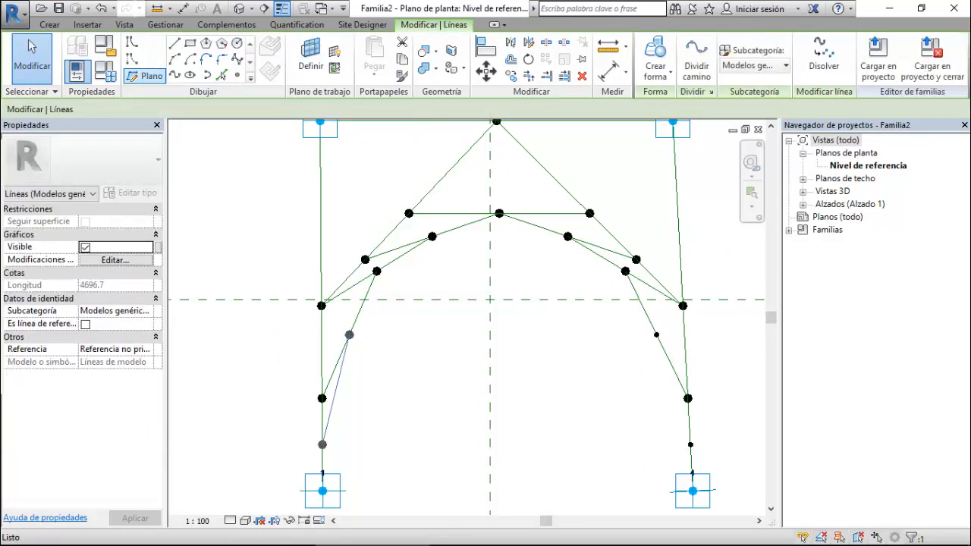
left_click(85, 324)
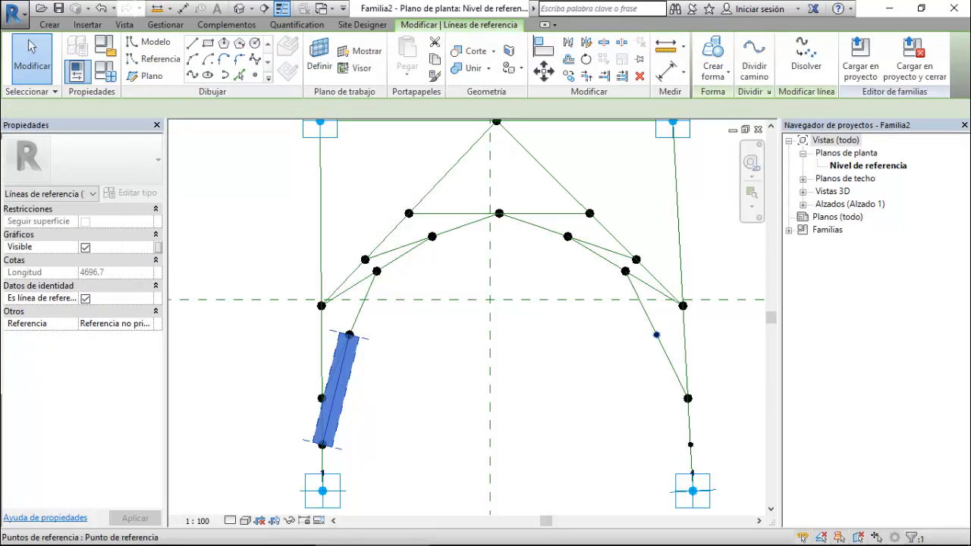
left_click(658, 336)
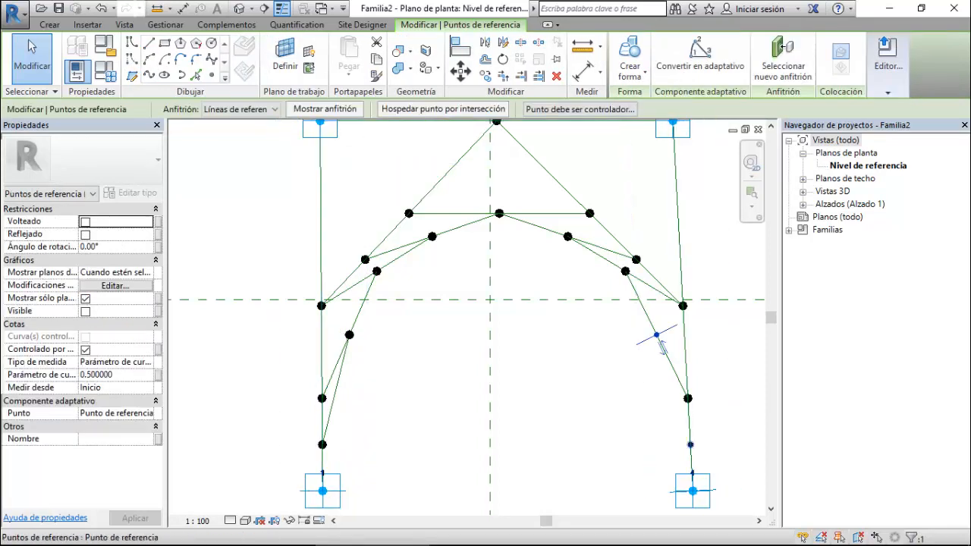
left_click(691, 445, "ctrl")
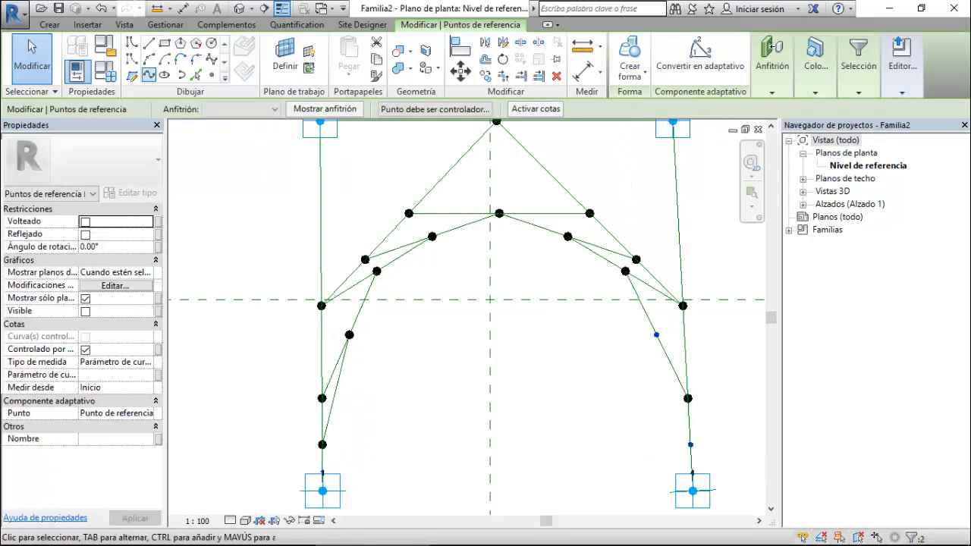
left_click(149, 73)
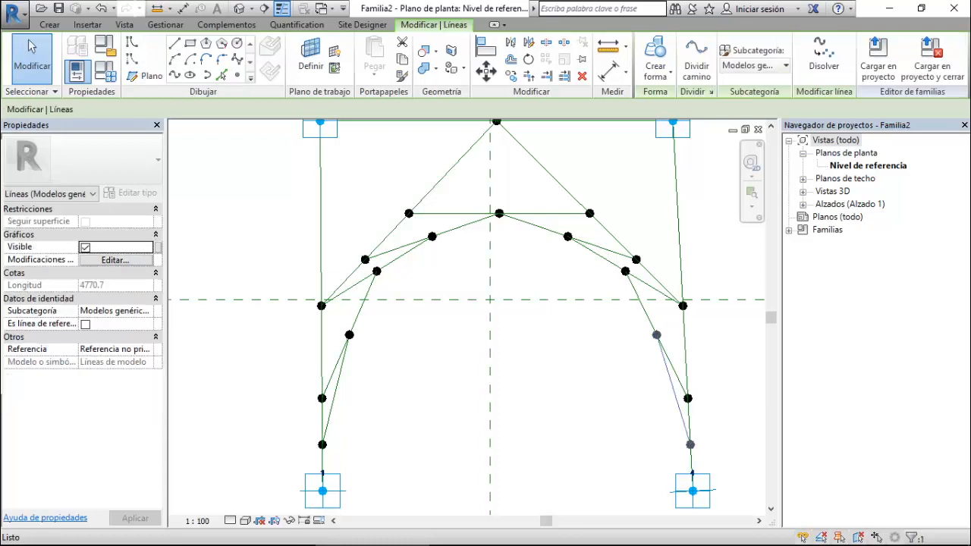
left_click(85, 324)
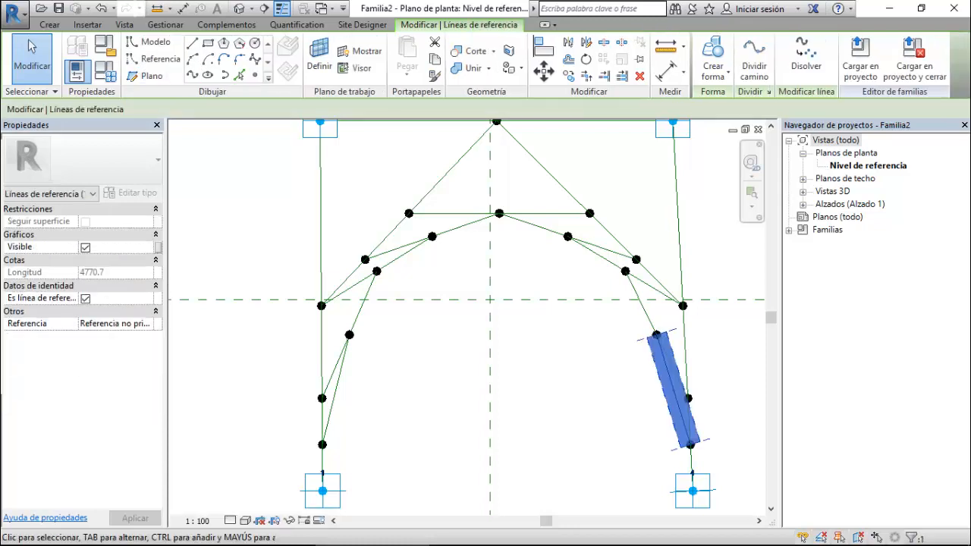
key("Escape")
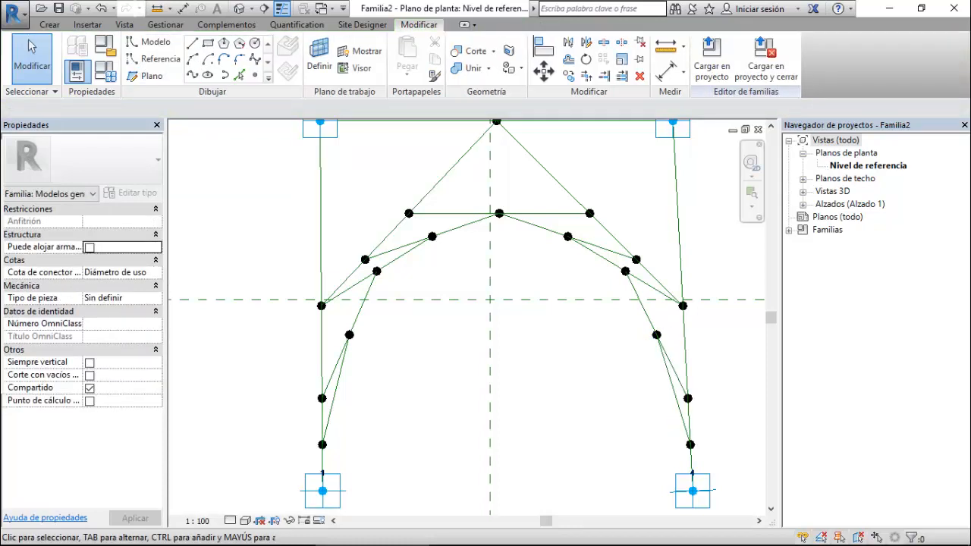
- Place a hosted point at the middle of each reference line ending at the side lines' lowest hosted points
left_click(255, 74)
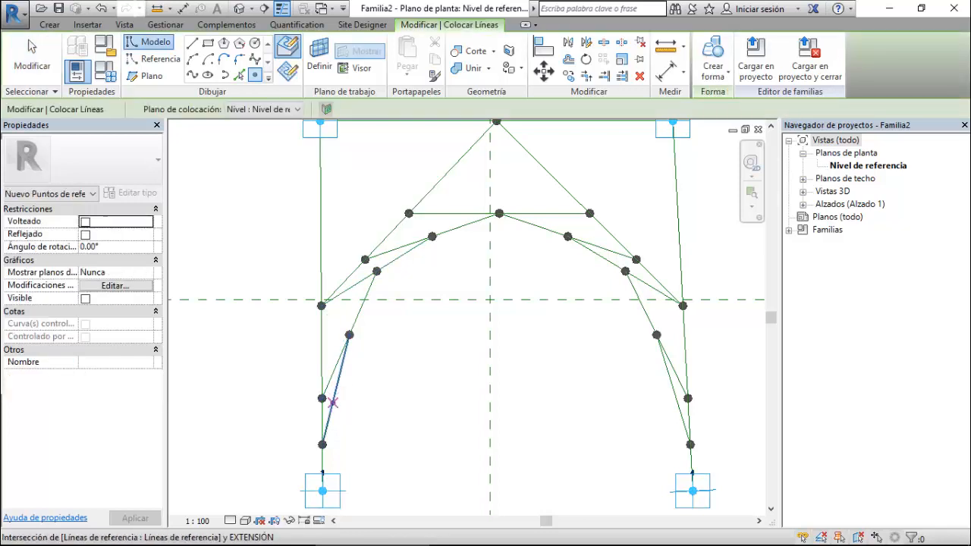
left_click(335, 389)
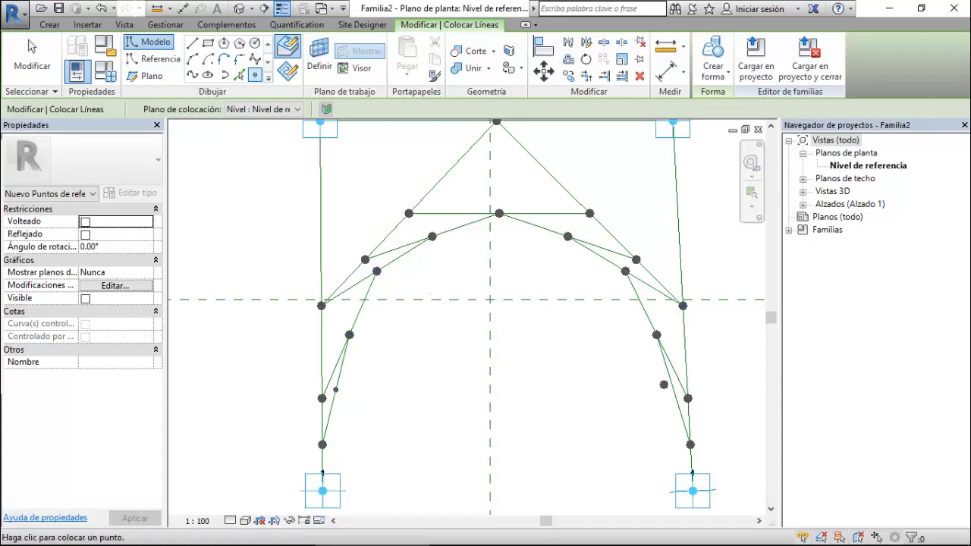
left_click(673, 389)
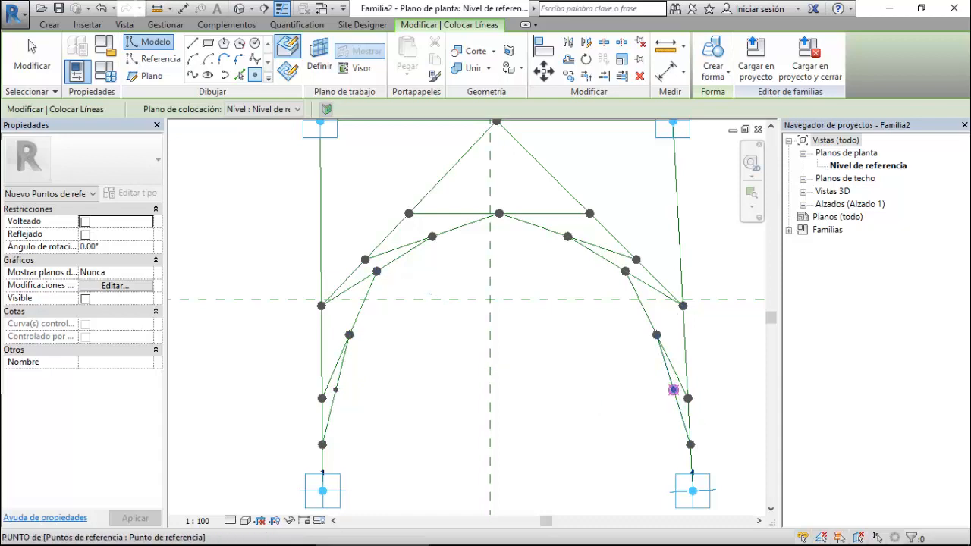
key("Escape")
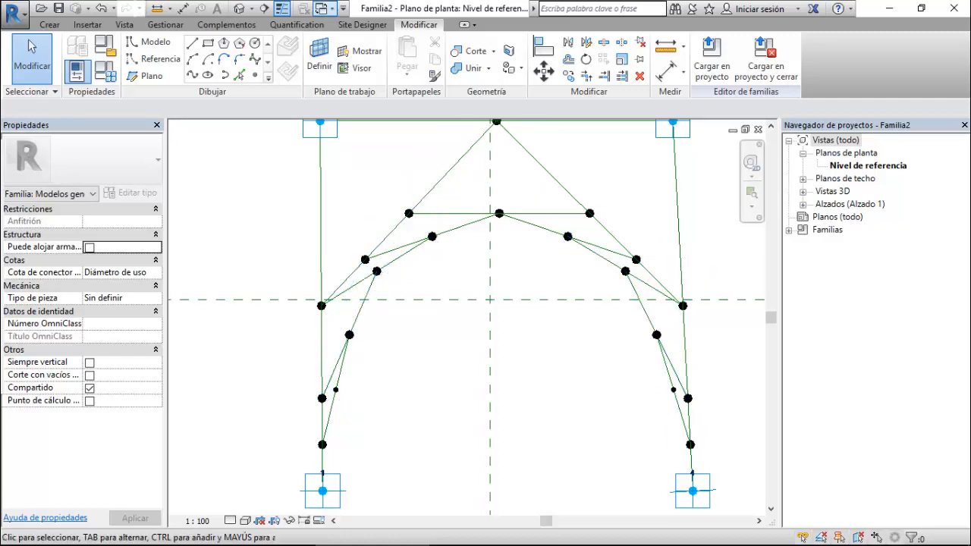
- After checking the 4Ptos Bezier Curve family, connect the two newest interior midpoints on each side with spline lines set as reference lines
left_click(326, 9)
left_click(453, 129)
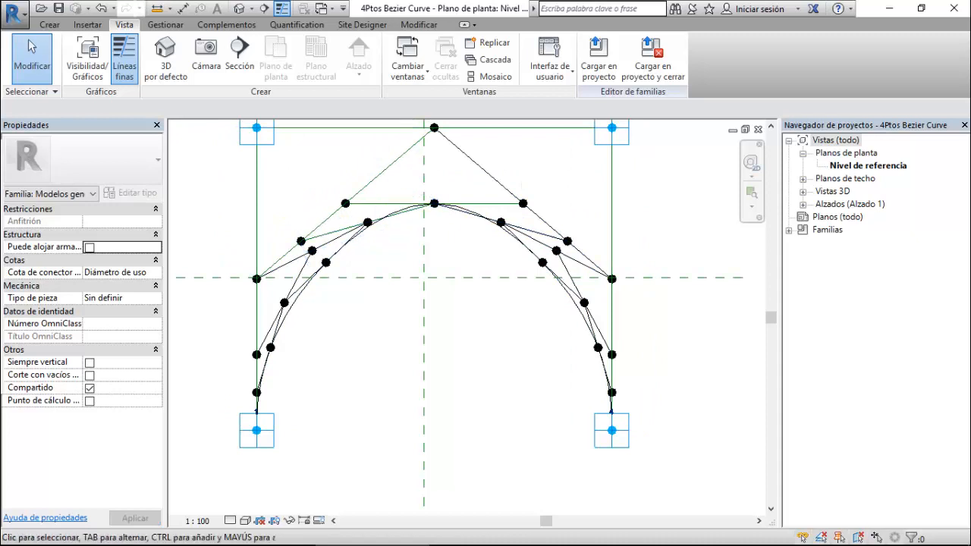
left_click(322, 8)
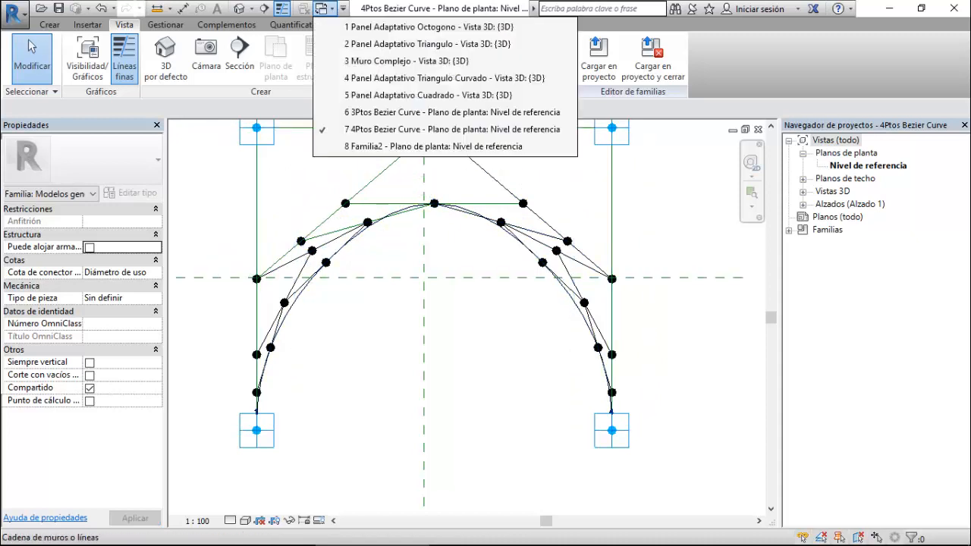
left_click(433, 146)
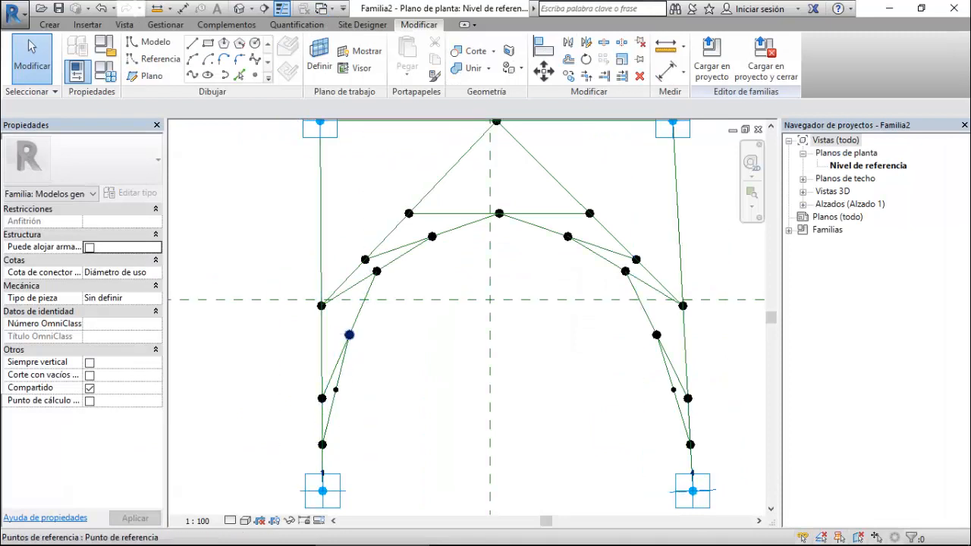
left_click(349, 334)
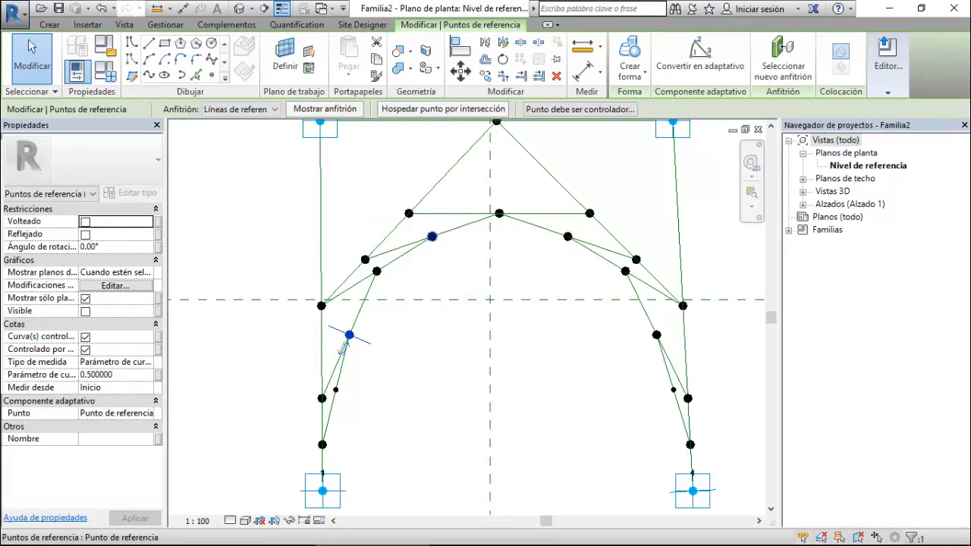
left_click(431, 237, "ctrl")
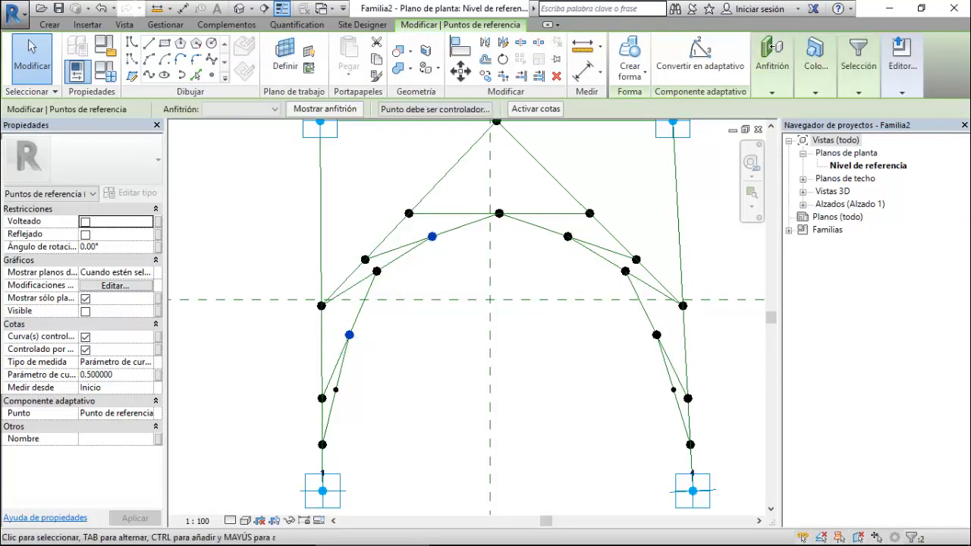
left_click(148, 74)
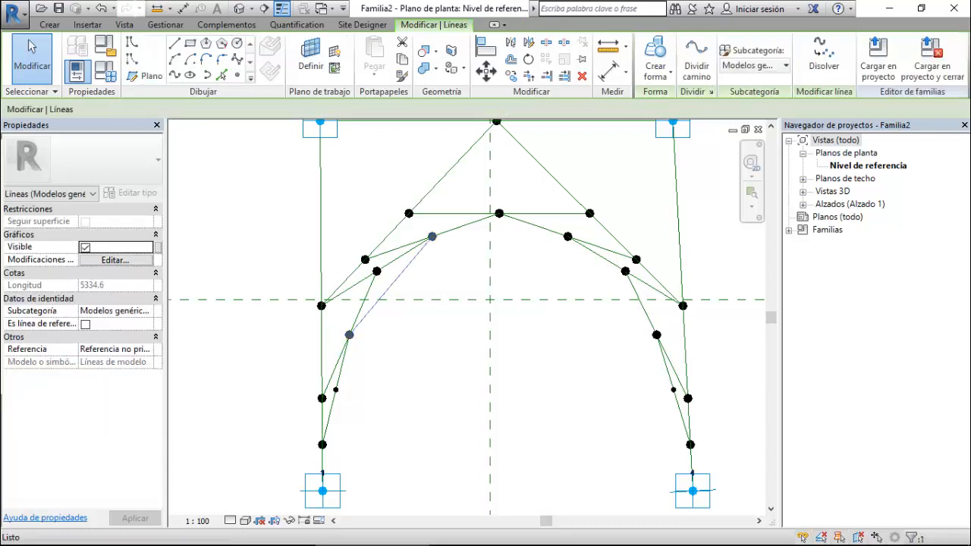
left_click(85, 324)
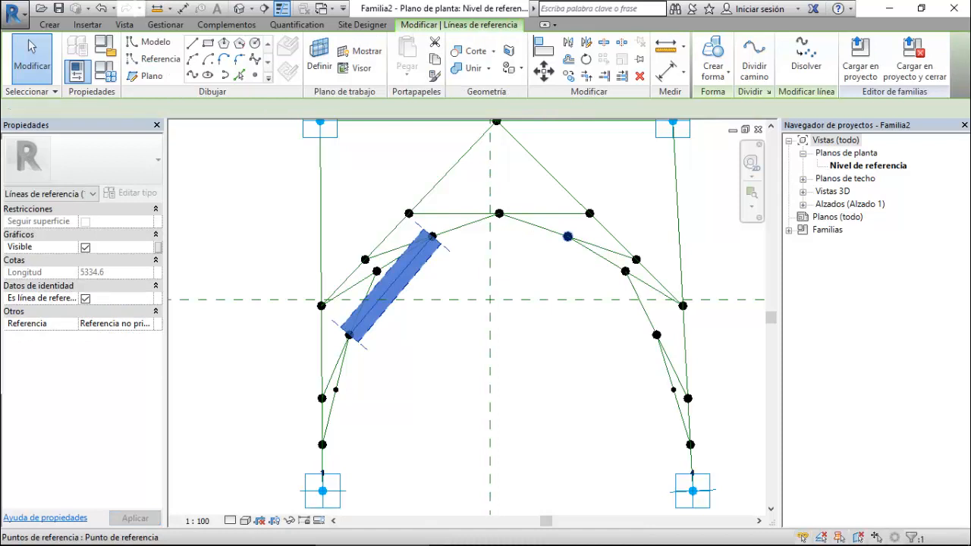
left_click(568, 237)
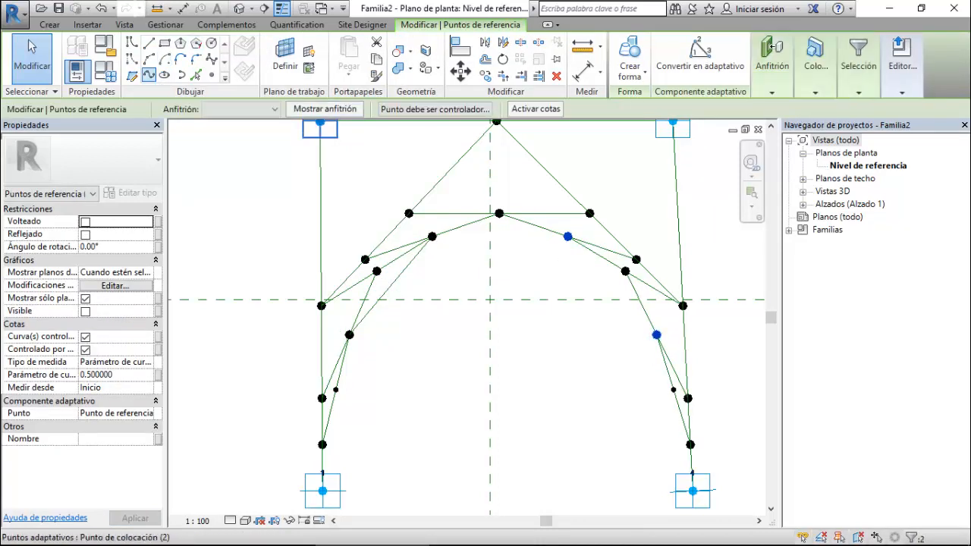
left_click(148, 75)
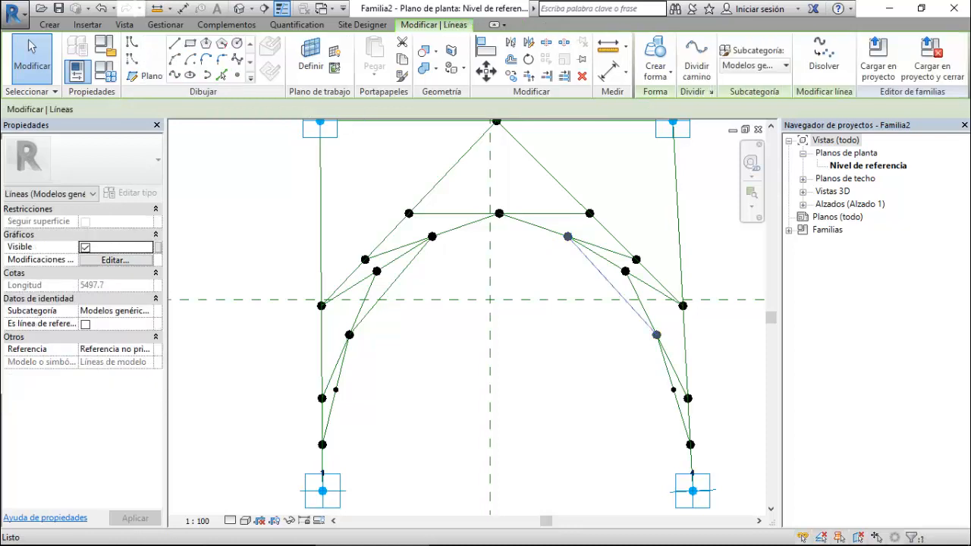
left_click(85, 324)
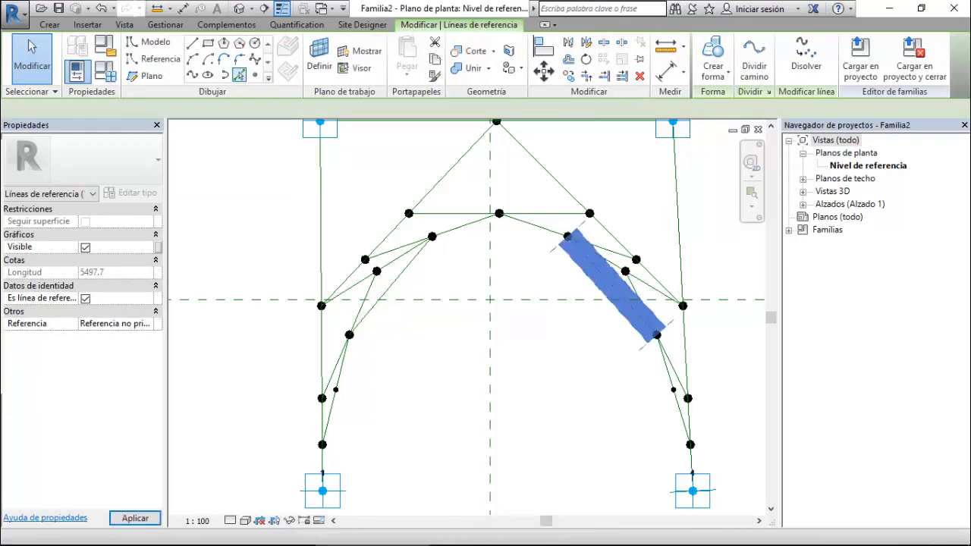
- Place a hosted point at the midpoint of each of the two new diagonal reference lines
key("l")
key("i")
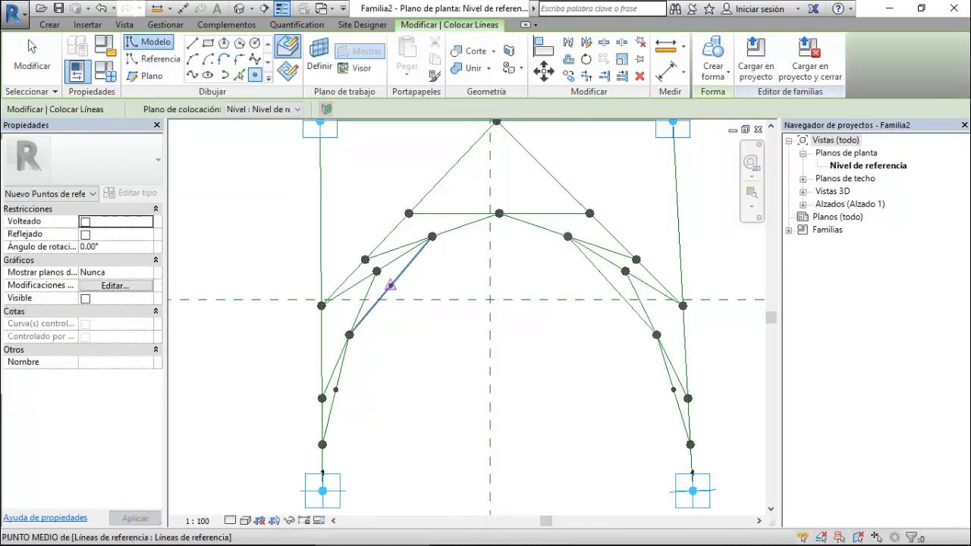
left_click(390, 285)
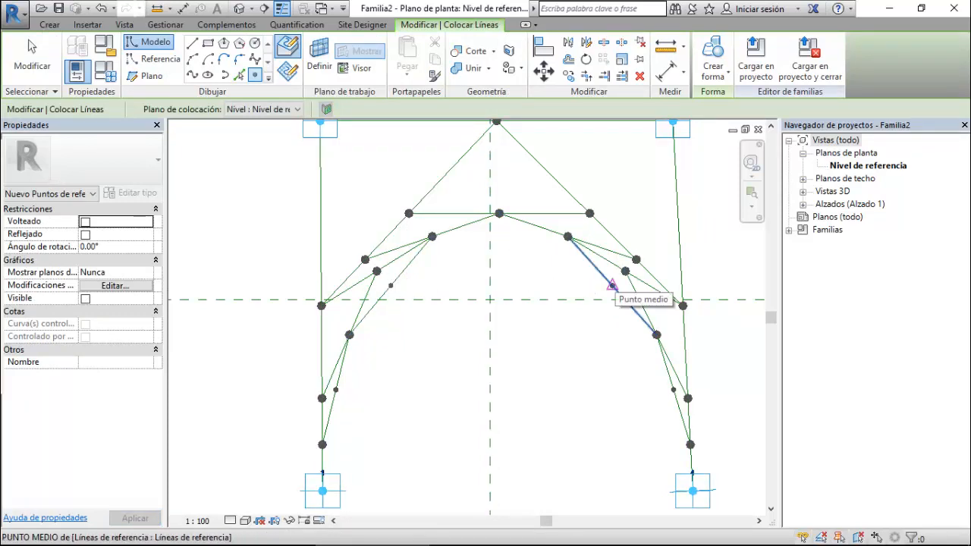
left_click(611, 286)
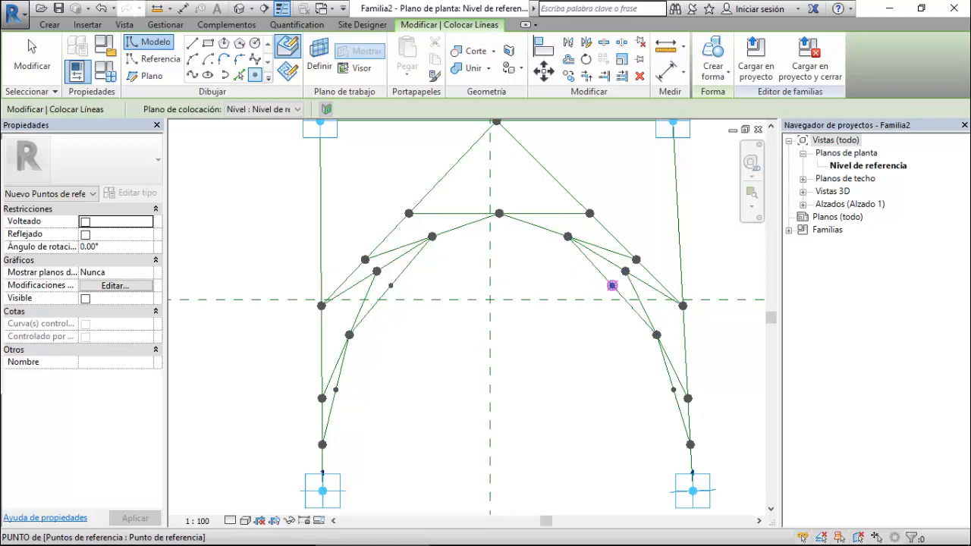
key("Escape")
key("Escape")
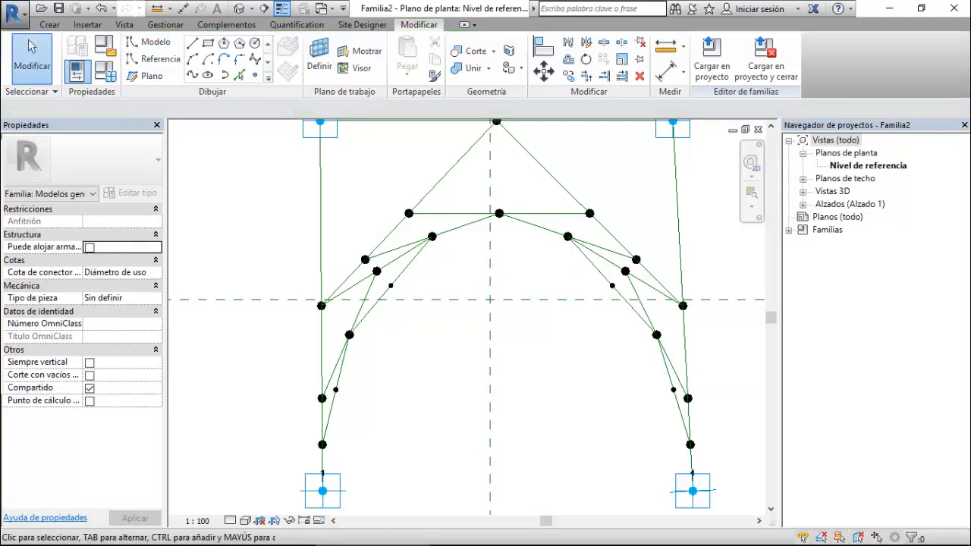
- Following the 4Ptos Bezier Curve family, create a spline from adaptive point 1 through the five innermost hosted points to adaptive point 4
key("Tab")
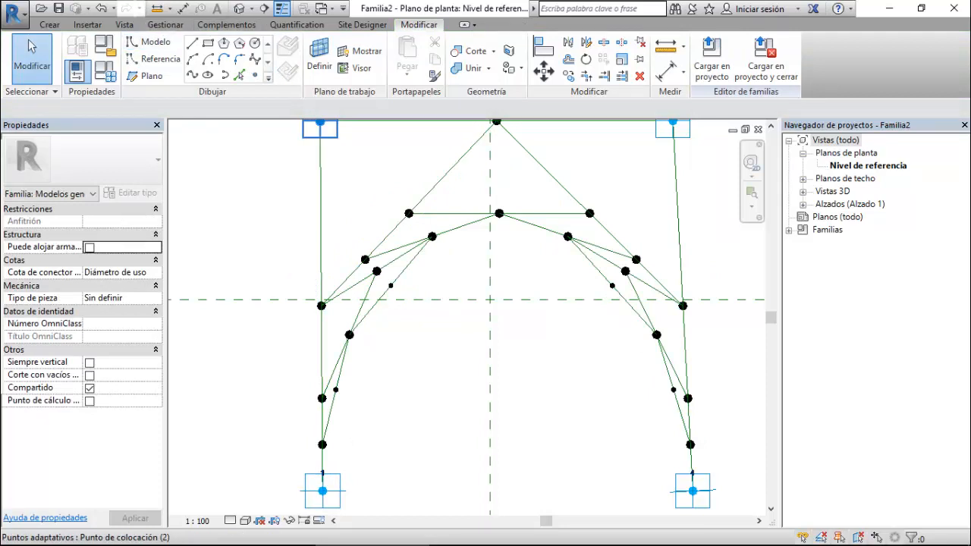
left_click(323, 10)
left_click(387, 130)
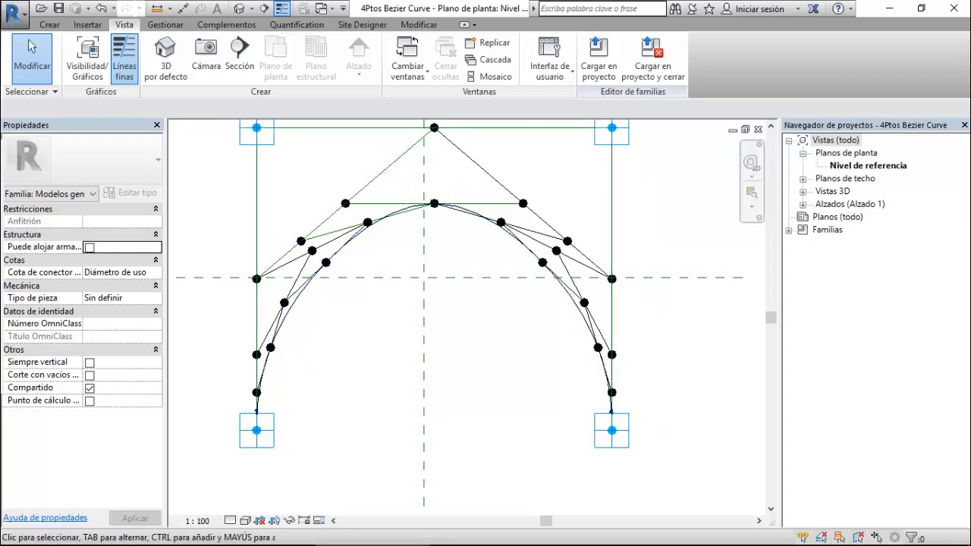
left_click(323, 8)
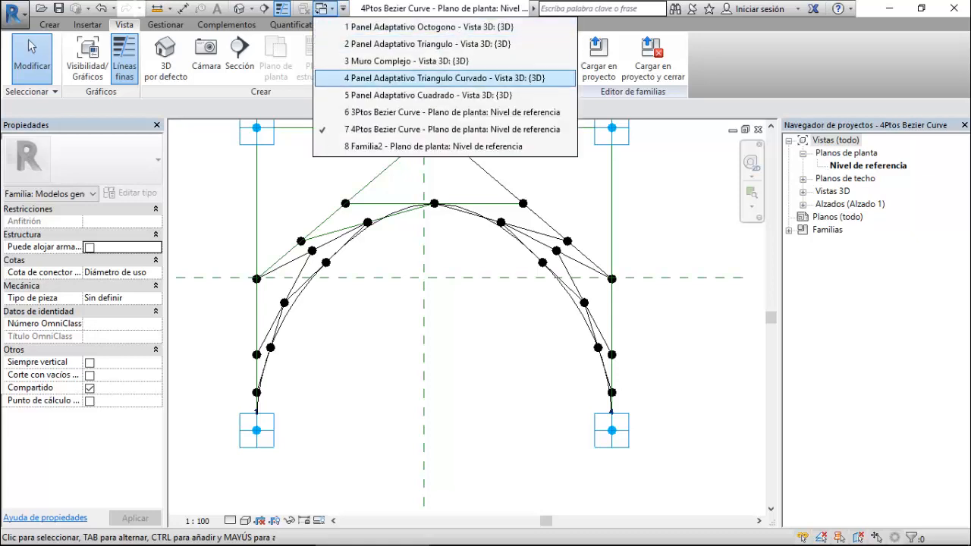
left_click(380, 149)
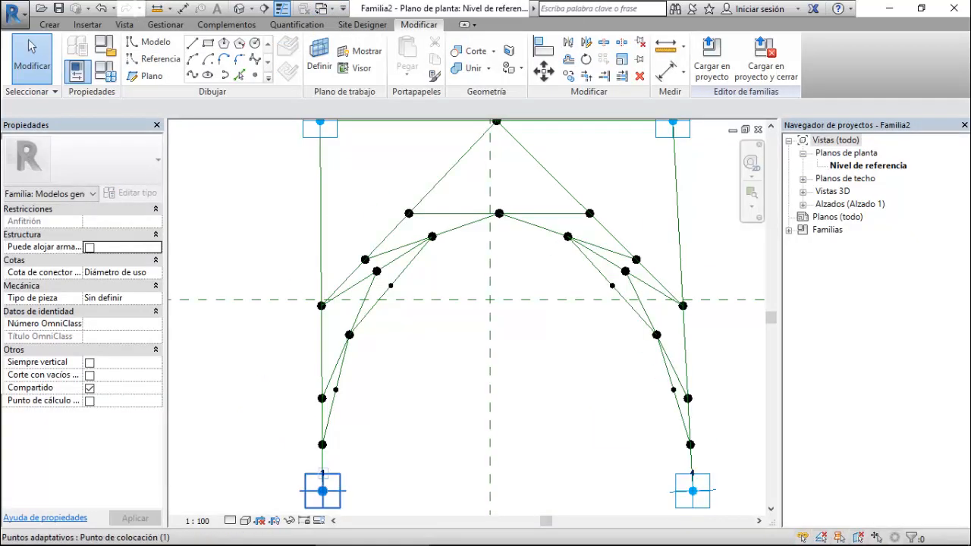
left_click(323, 489)
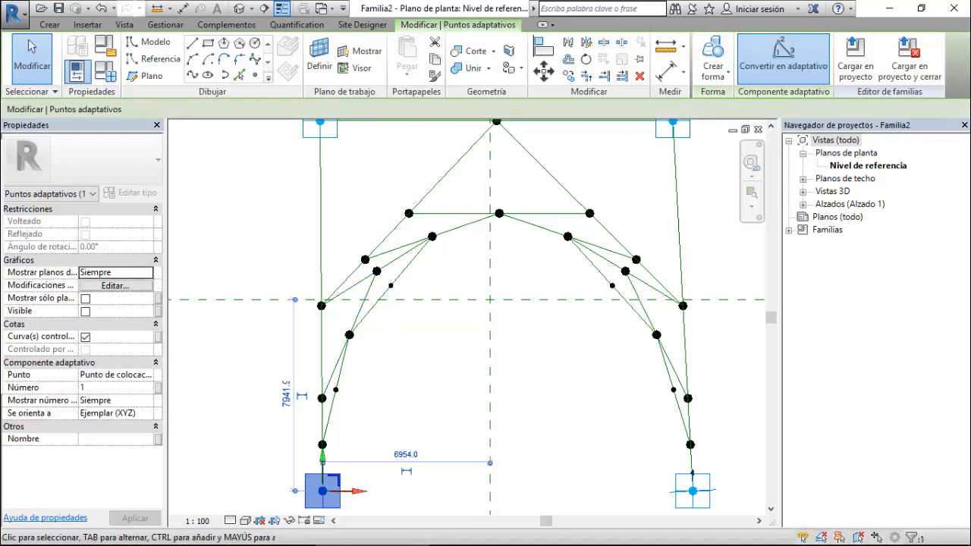
left_click(337, 389, "ctrl")
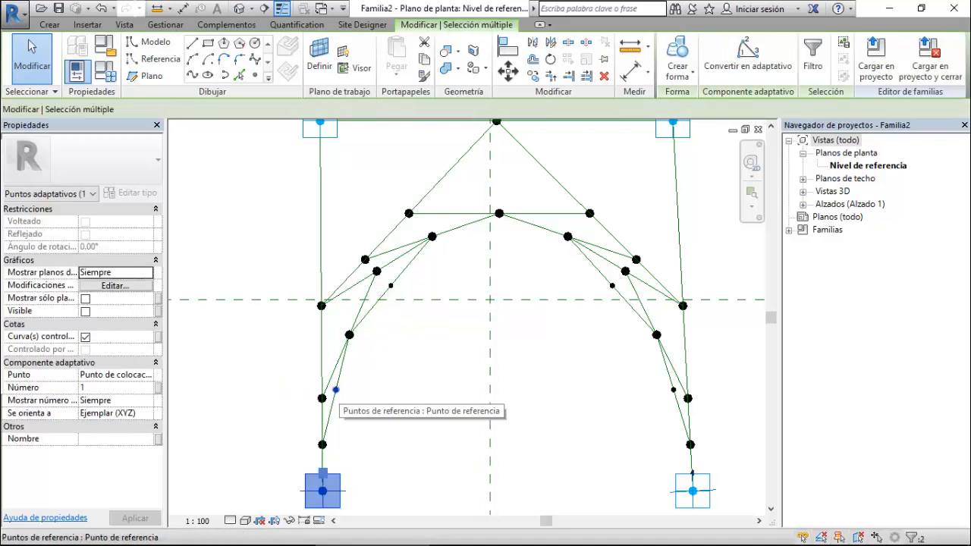
left_click(391, 285, "ctrl")
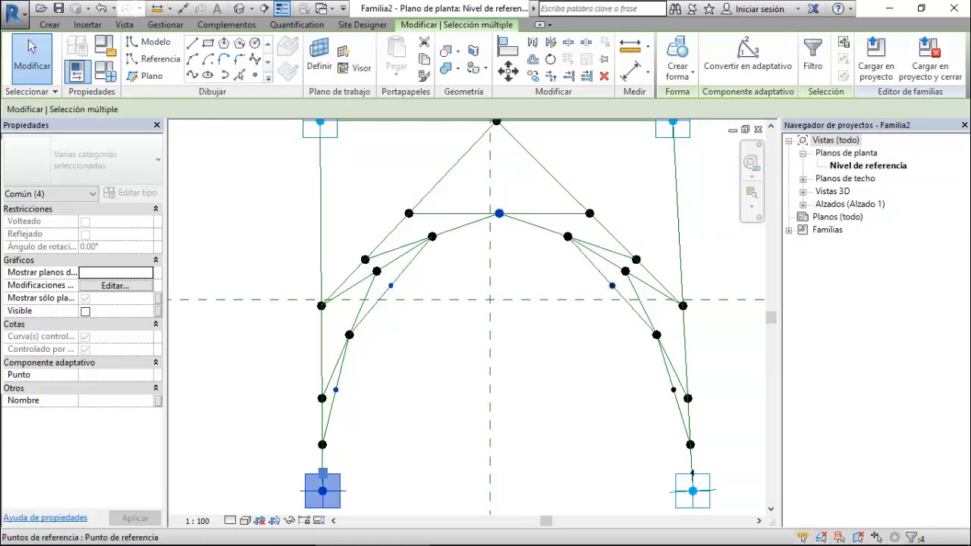
left_click(674, 390, "ctrl")
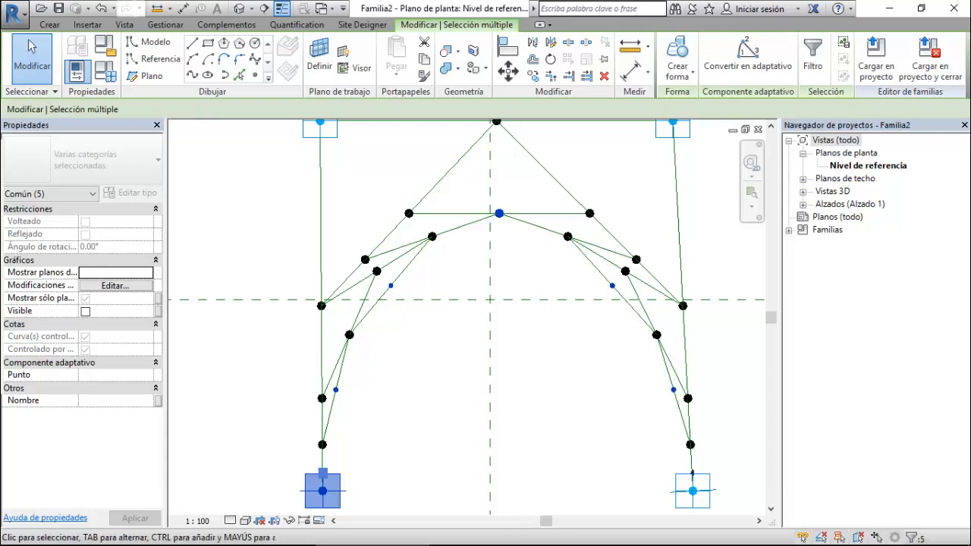
left_click(692, 474, "ctrl")
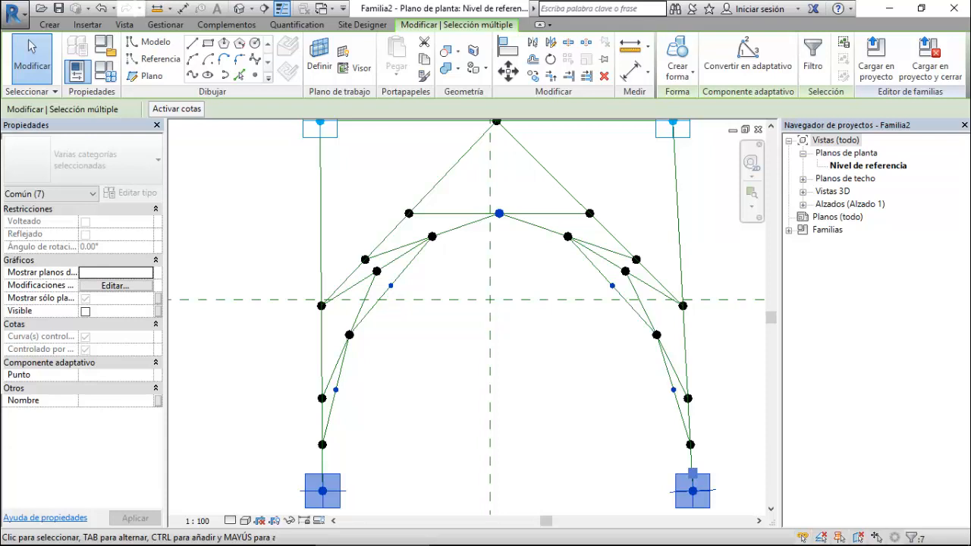
key("Tab")
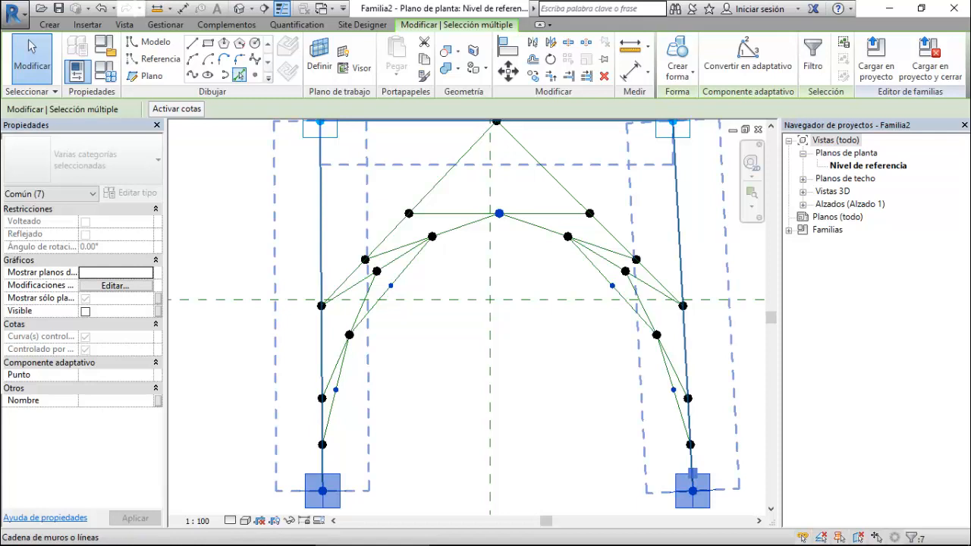
left_click(192, 75)
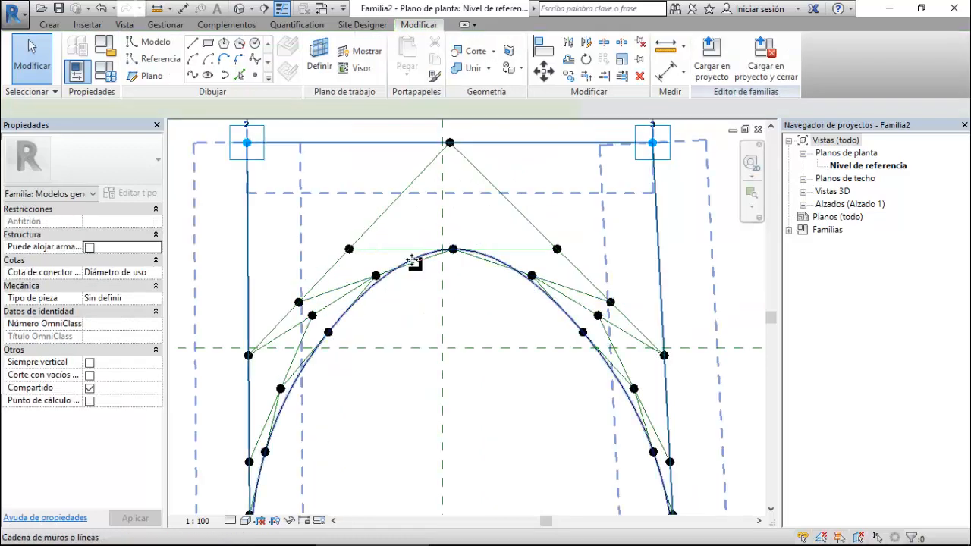
left_click(412, 261)
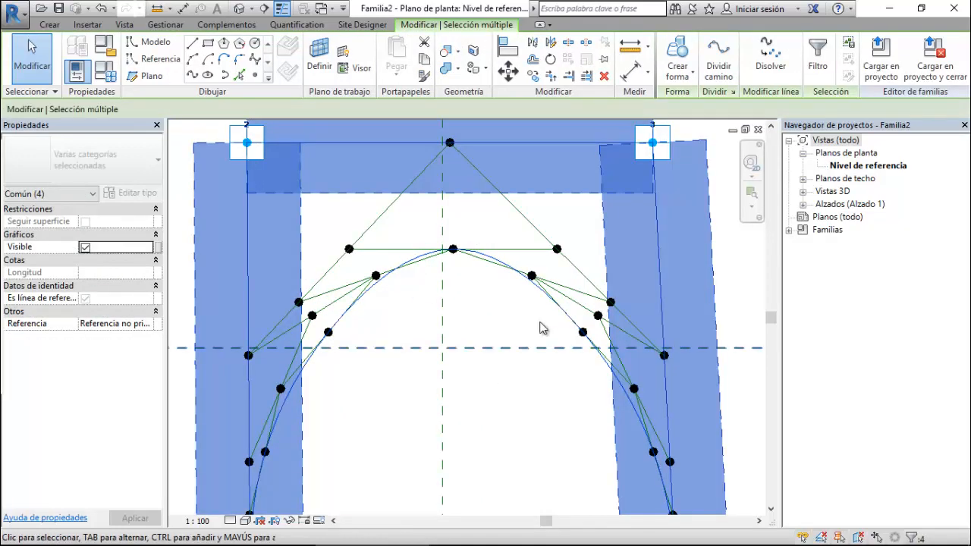
scroll(533, 267, "down", 2)
left_click(551, 440)
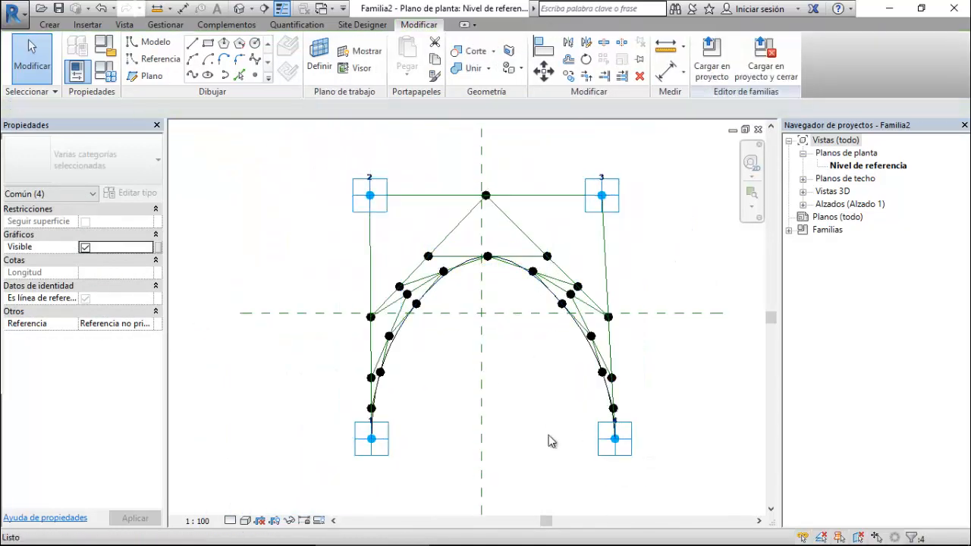
- Flex the curve by moving adaptive point 3 about 14055 right of the vertical reference plane and about 10488 below the horizontal one
left_click(601, 195)
scroll(478, 218, "down", 2)
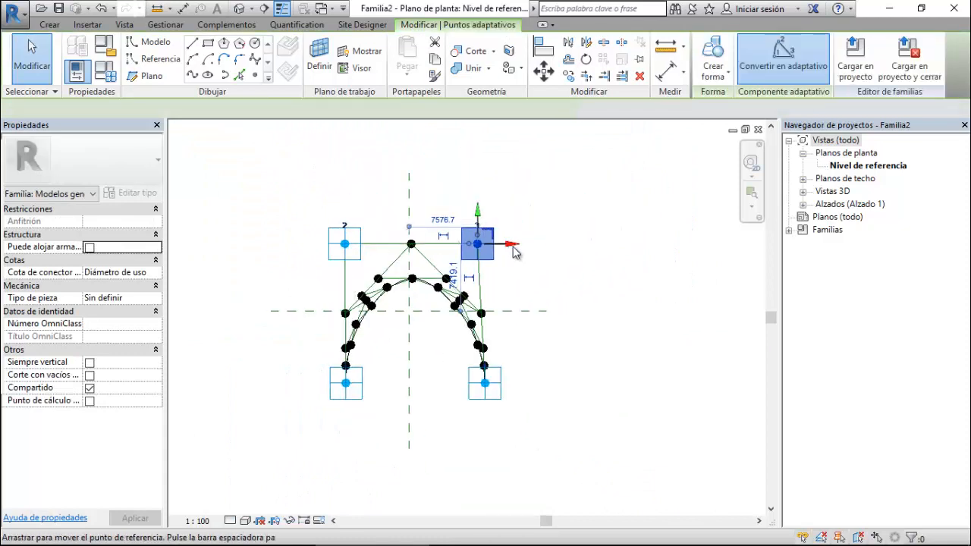
left_click_drag(510, 244, 631, 255)
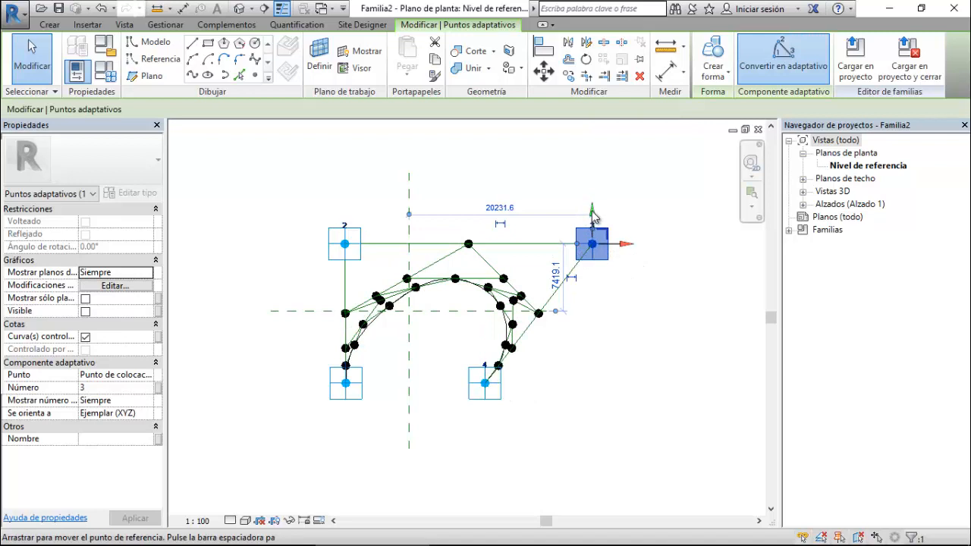
left_click_drag(594, 217, 602, 375)
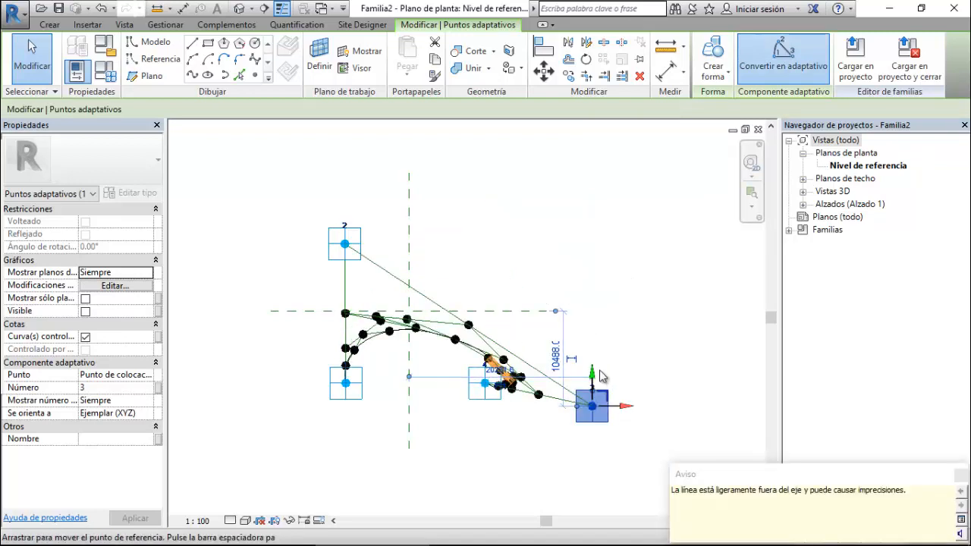
left_click_drag(628, 412, 465, 412)
- Examine how the spline follows its guide lines and hosted points near adaptive point 4
scroll(466, 402, "up", 6)
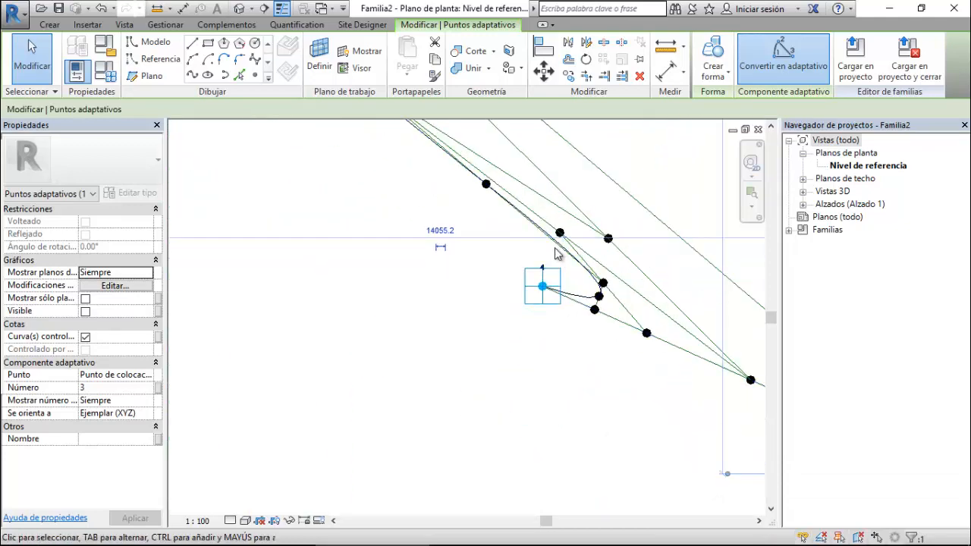
scroll(558, 253, "up", 3)
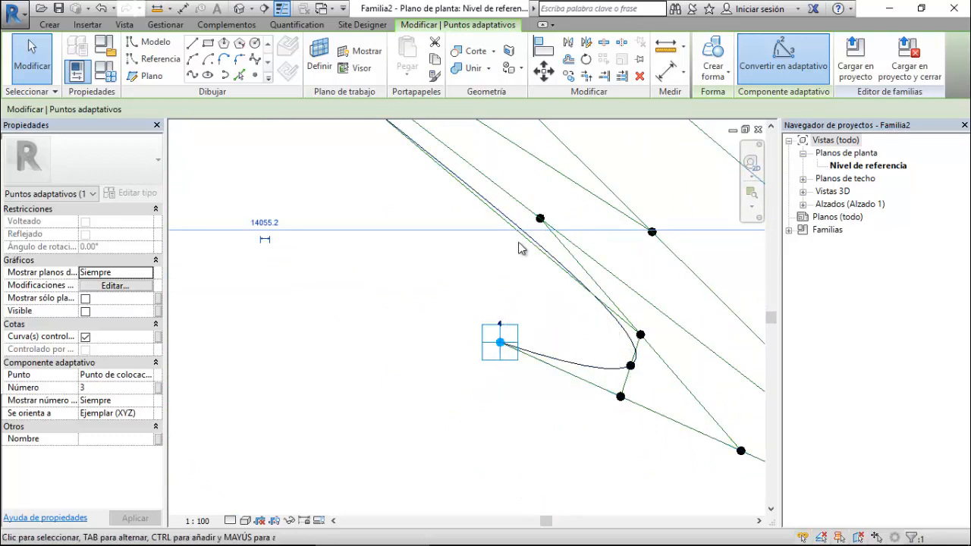
scroll(512, 327, "down", 2)
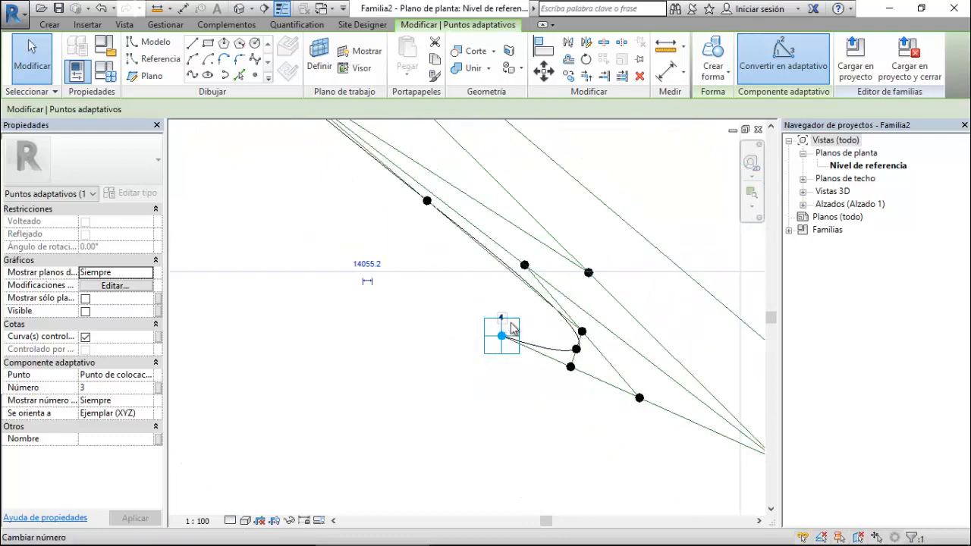
scroll(512, 327, "down", 5)
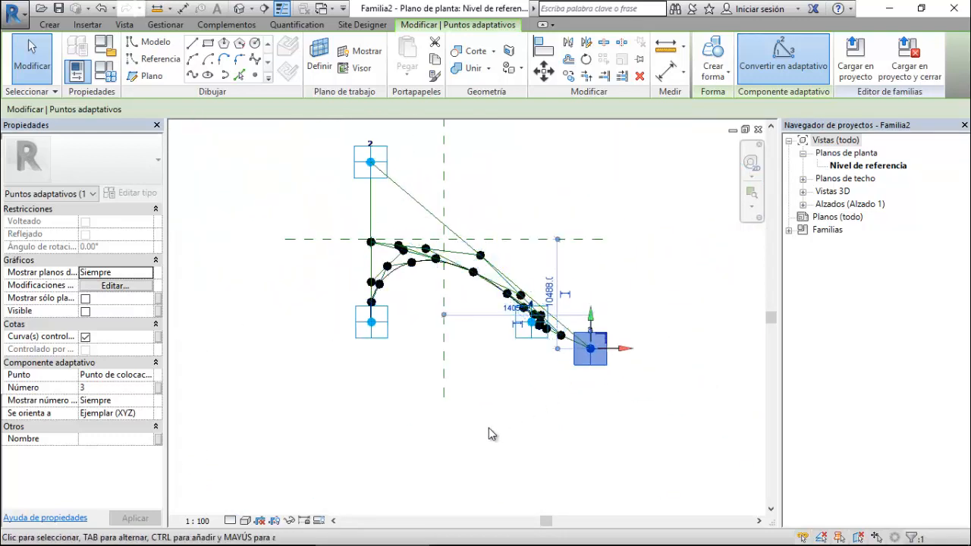
scroll(491, 391, "down", 1)
scroll(416, 417, "down", 2)
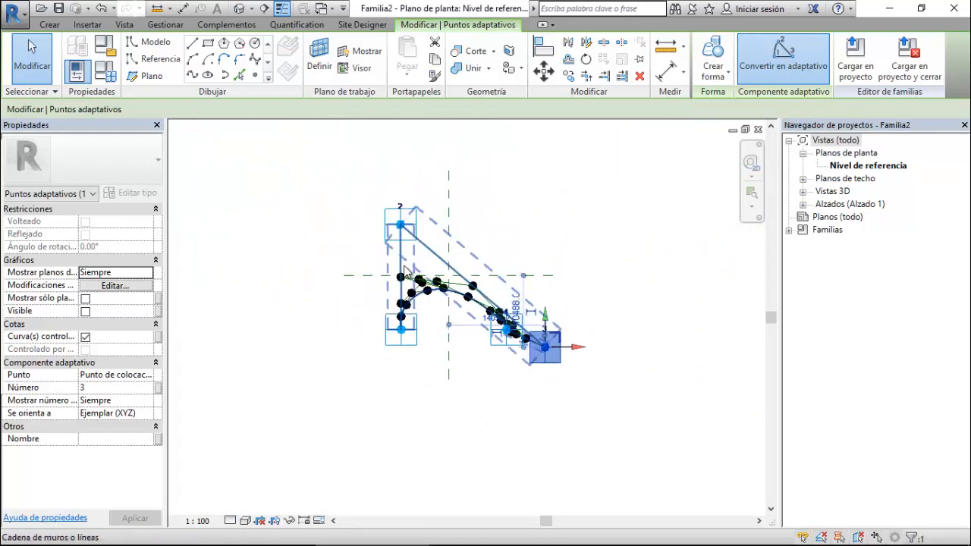
- Select adaptive points 1 and 2 together
left_click(403, 381)
left_click(403, 322)
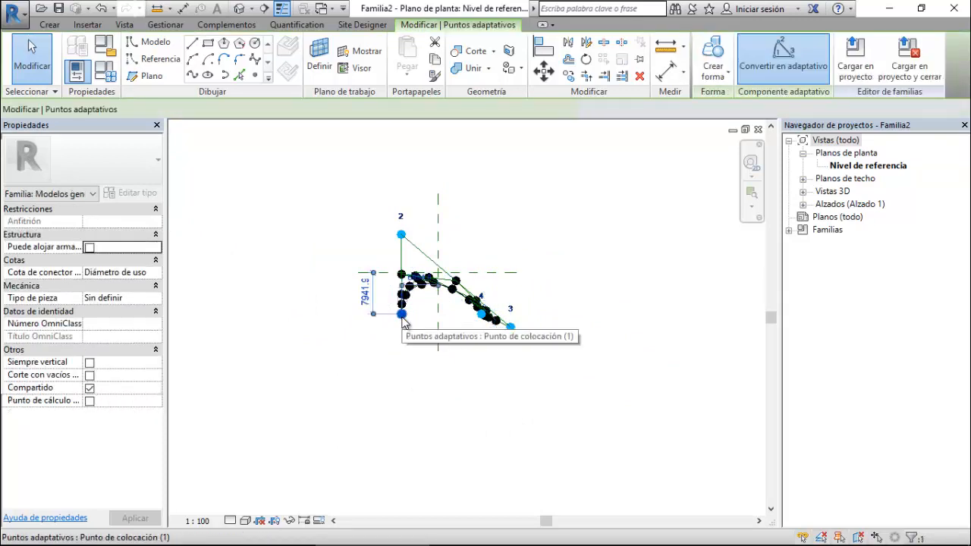
left_click(400, 338)
scroll(400, 341, "up", 2)
scroll(407, 323, "up", 1)
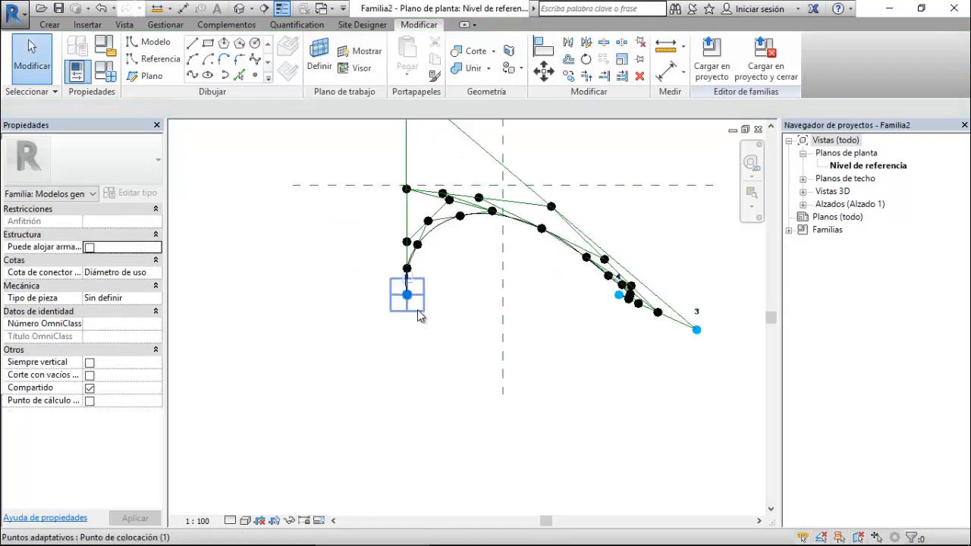
left_click(418, 311)
scroll(402, 383, "down", 3)
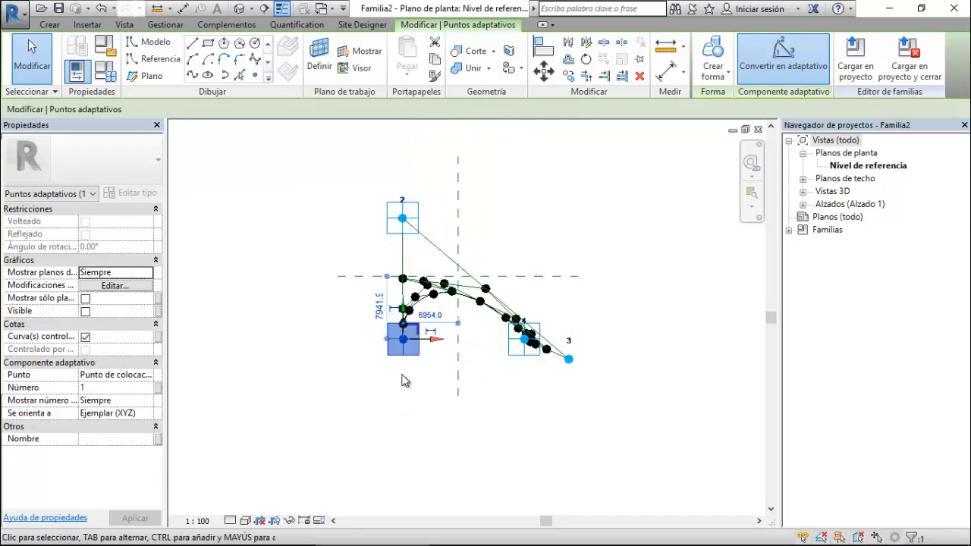
left_click(420, 218, "ctrl")
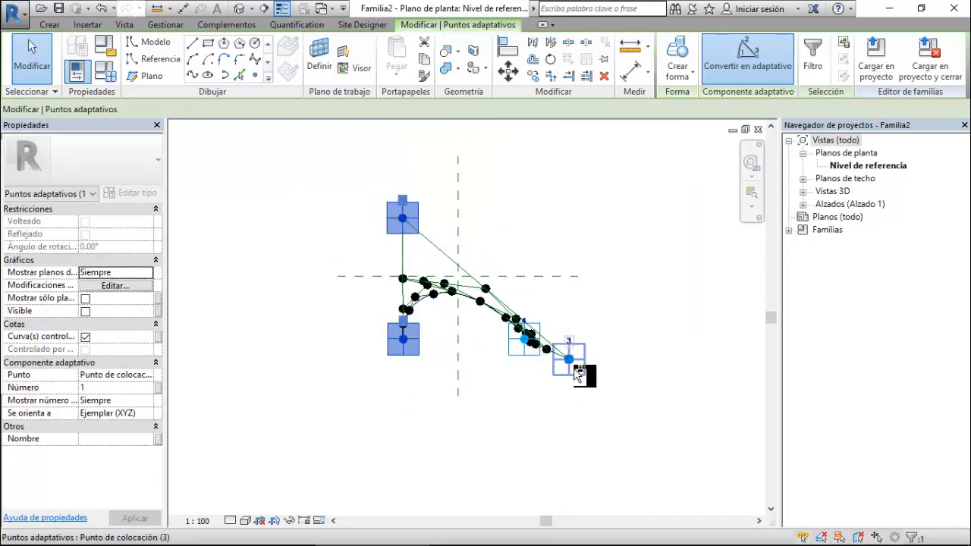
- Try to create a spline through the four numbered adaptive points of the curve construction
left_click(585, 377, "ctrl")
left_click(585, 376, "ctrl")
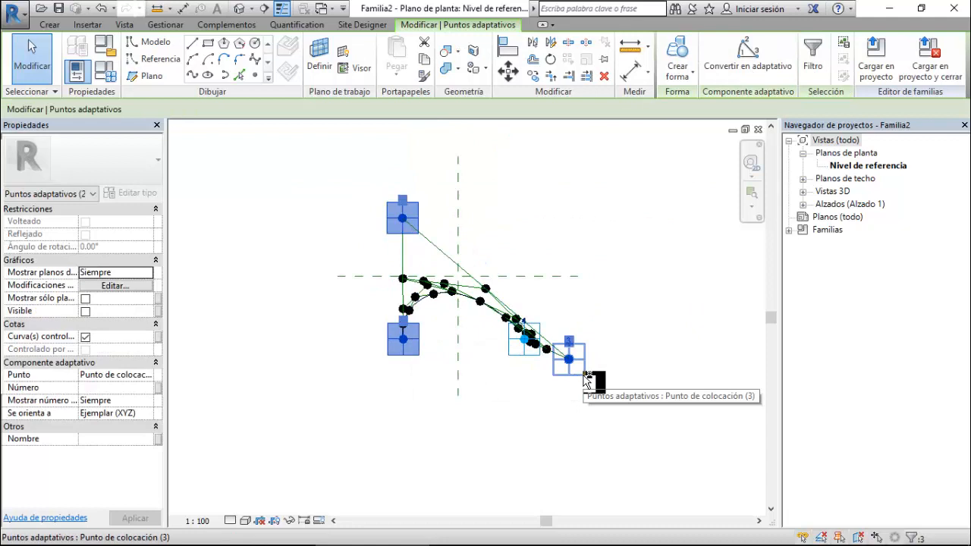
left_click(519, 351, "ctrl")
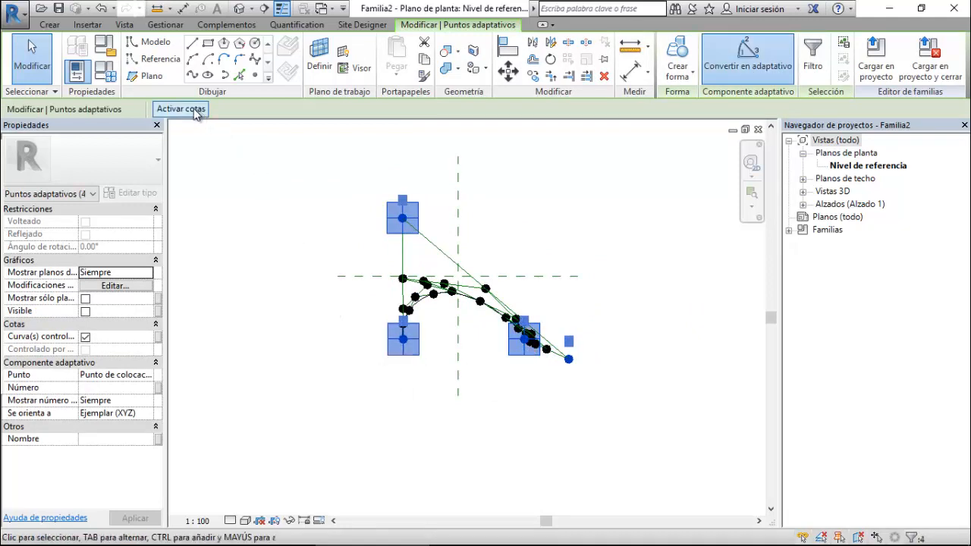
left_click(191, 76)
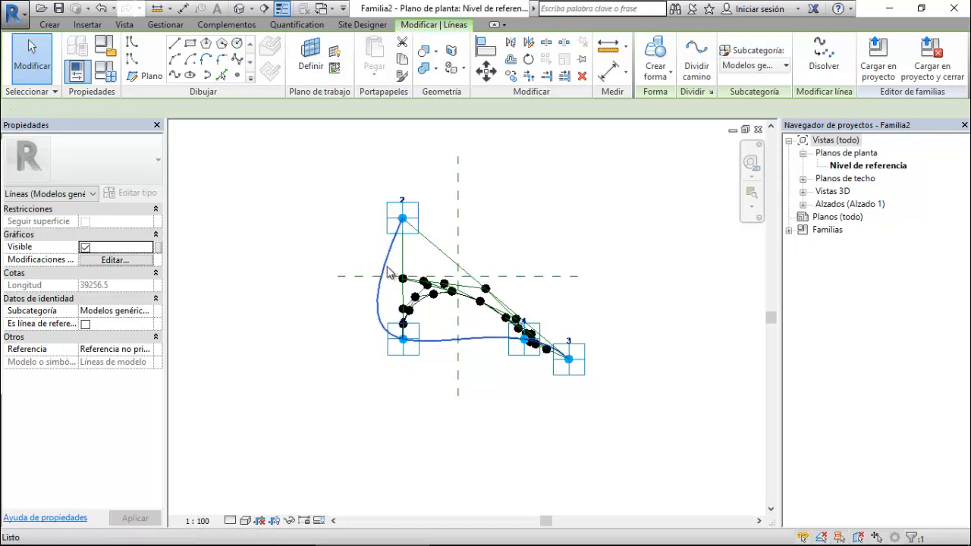
key("Delete")
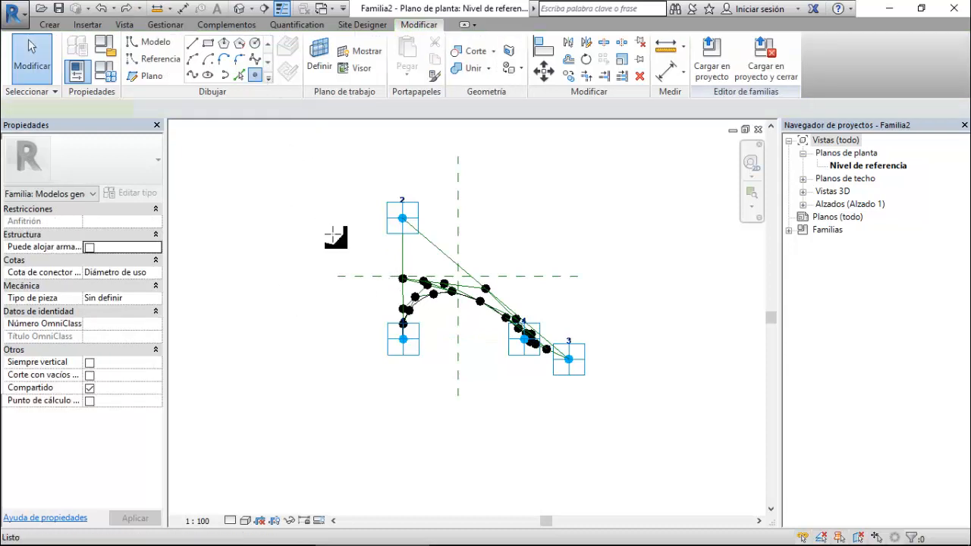
- Place four reference points in a rough quadrilateral on empty ground to the right of the adaptive curve construction
scroll(351, 238, "down", 2)
left_click(562, 299)
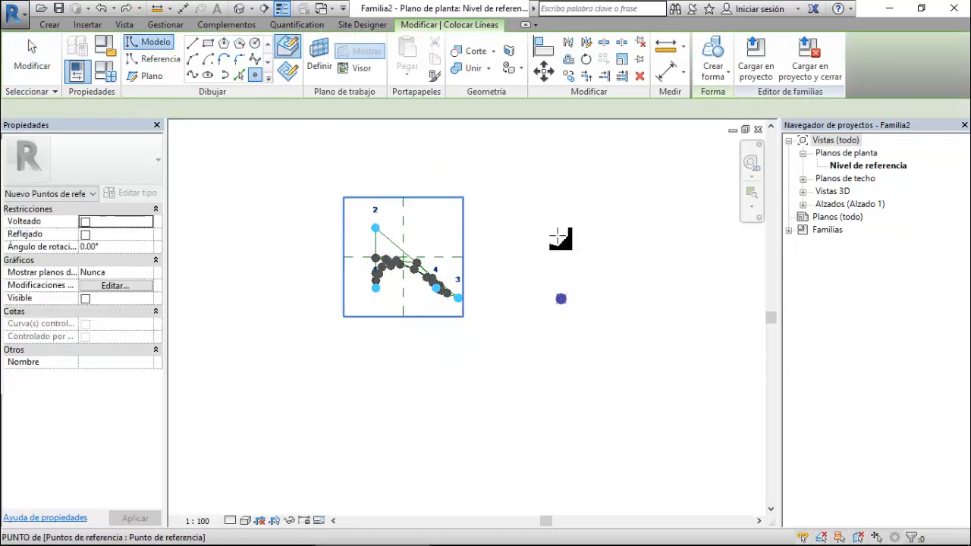
left_click(557, 227)
left_click(667, 236)
left_click(667, 327)
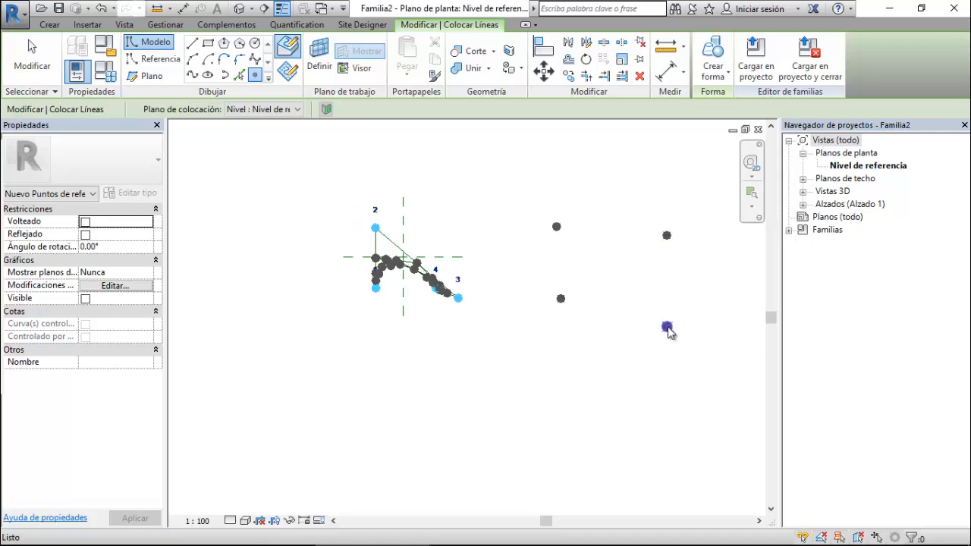
- Create a spline through the four new reference points
key("Escape")
key("Escape")
left_click_drag(525, 188, 714, 361)
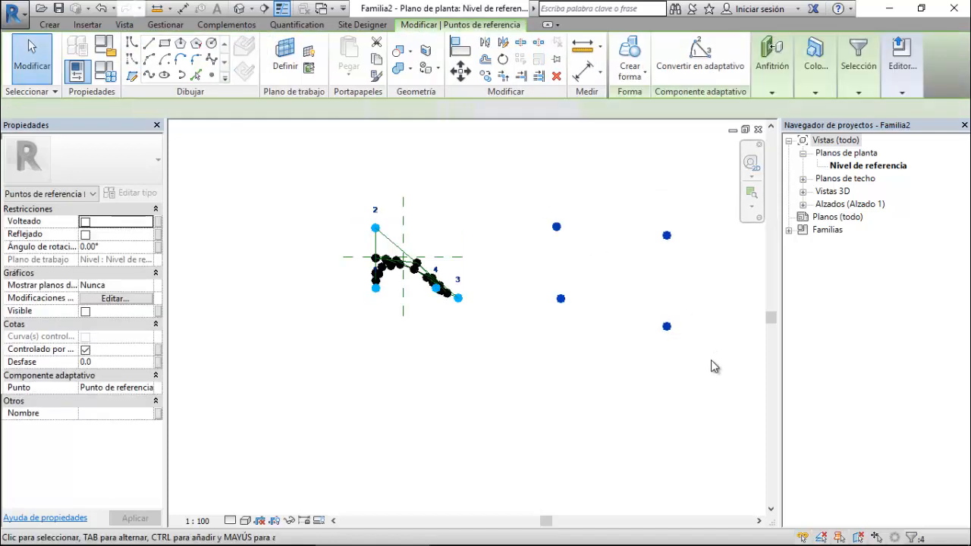
left_click(150, 73)
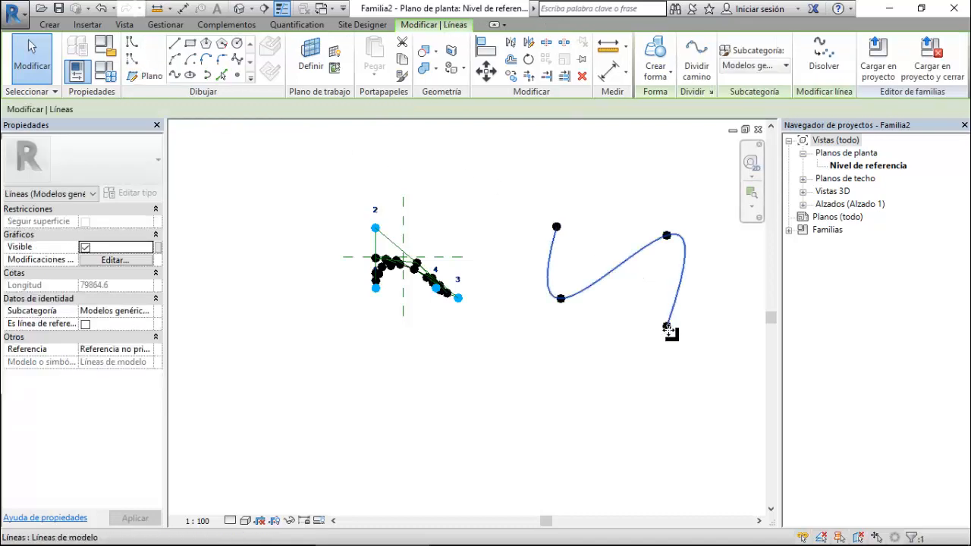
- Set the reference planes of the spline's four reference points to show Siempre
left_click_drag(535, 199, 676, 353)
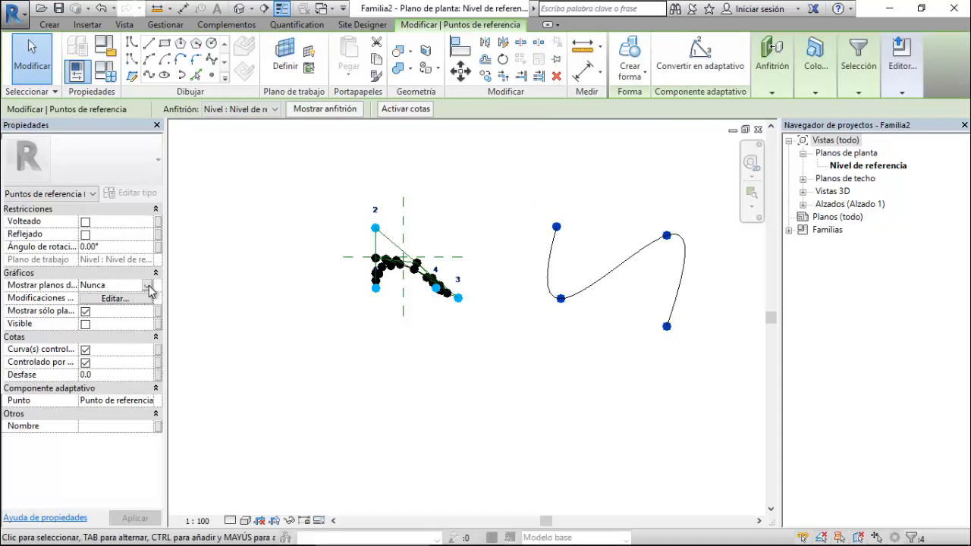
left_click(148, 286)
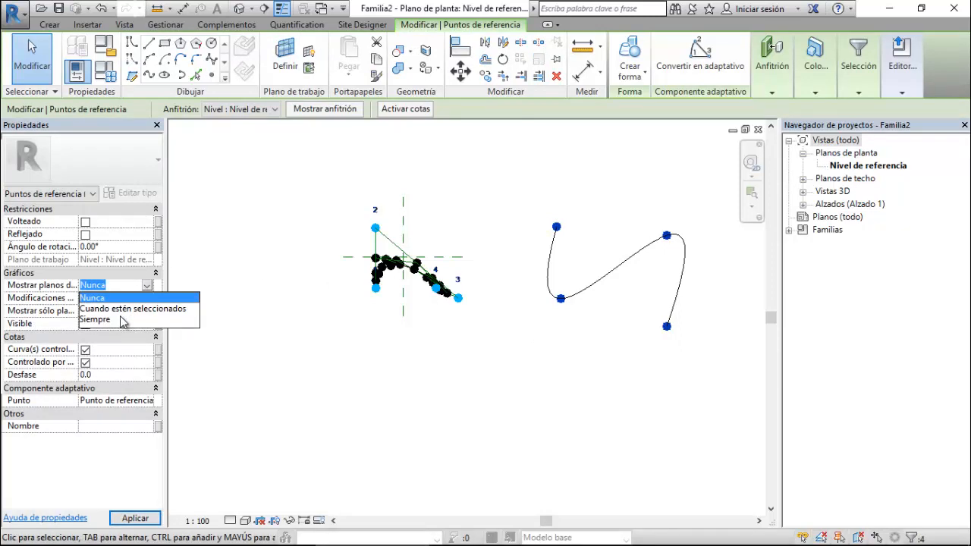
left_click(96, 319)
- Move the spline's lower right end point far to the left, beneath its lower left point, to bend the curve sharply
scroll(679, 327, "up", 3)
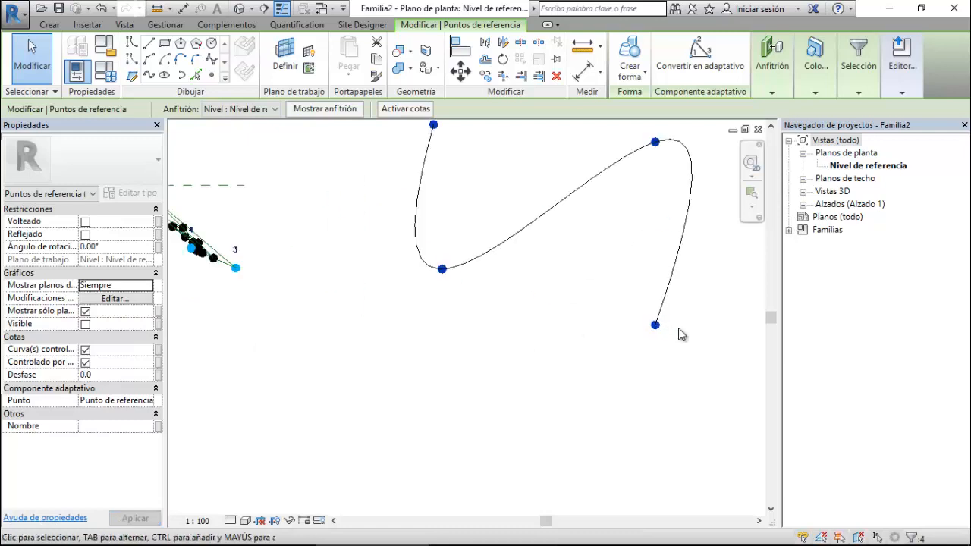
scroll(678, 327, "up", 2)
left_click(647, 324)
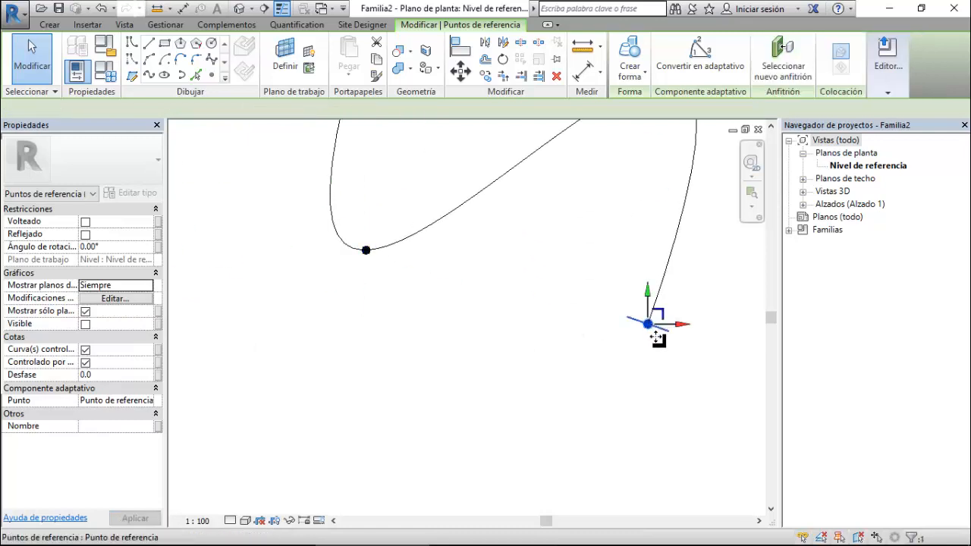
left_click_drag(659, 328, 404, 324)
- Examine the shape of the spline at its sharp bend beyond the upper right reference point
scroll(509, 359, "down", 2)
scroll(508, 359, "down", 1)
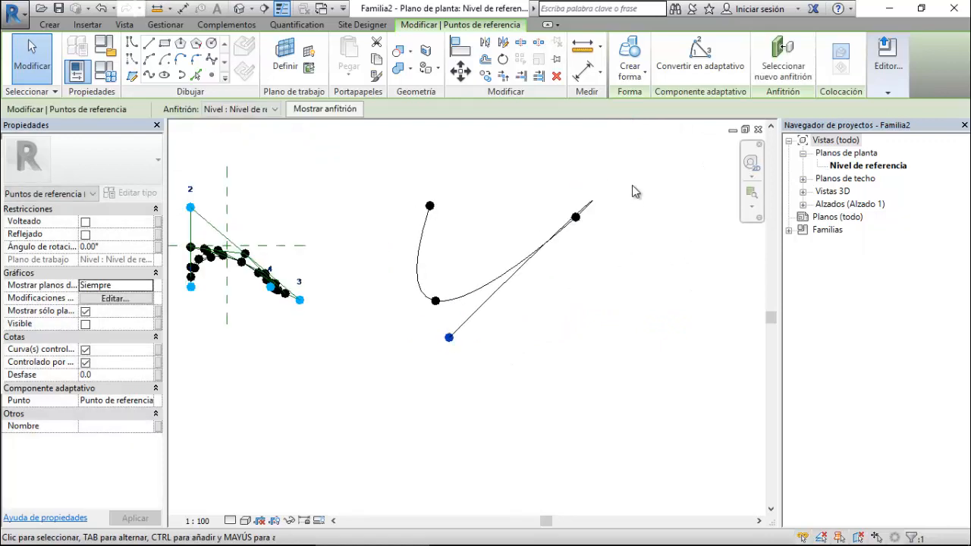
scroll(633, 187, "up", 8)
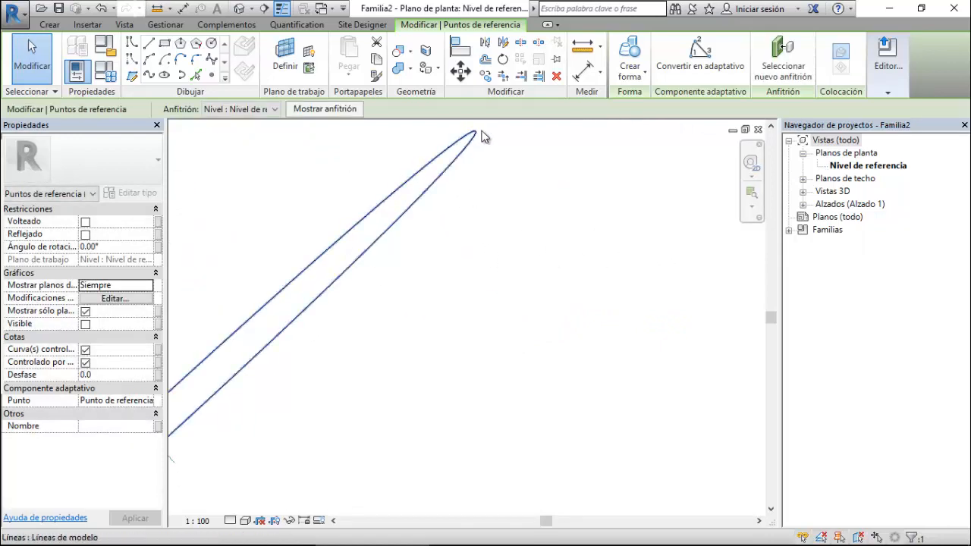
scroll(725, 346, "down", 2)
scroll(609, 209, "down", 2)
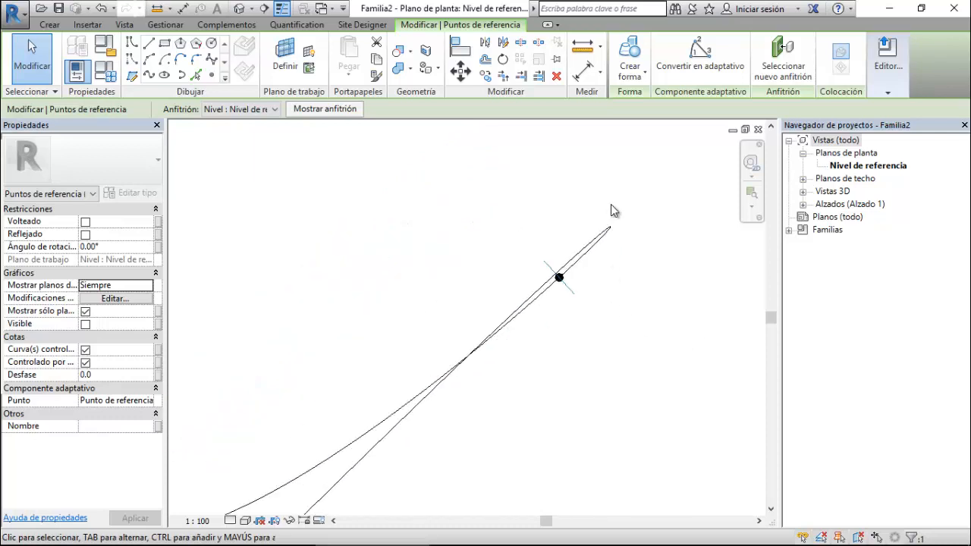
scroll(610, 205, "down", 2)
scroll(628, 234, "down", 3)
scroll(344, 247, "up", 1)
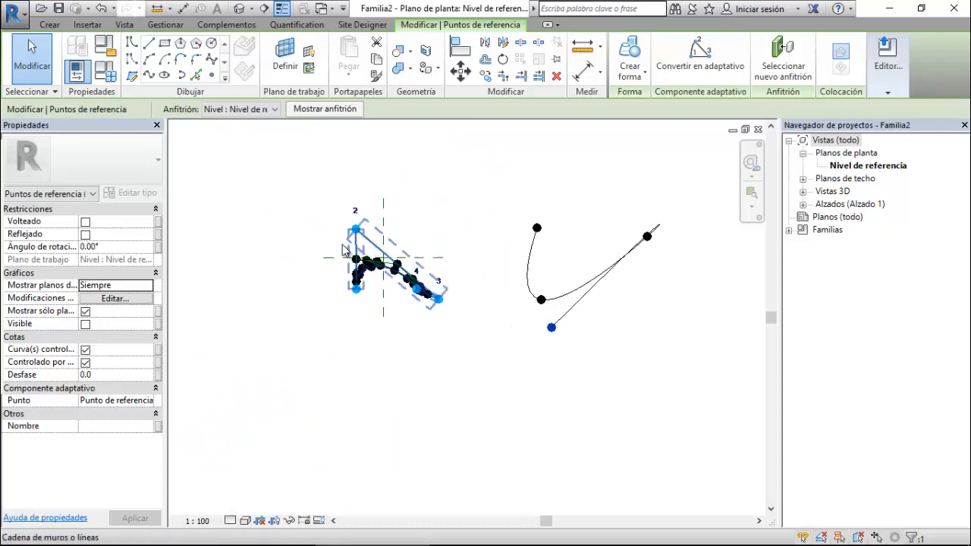
- Move adaptive point 4 of the curve construction slightly upward
scroll(345, 247, "up", 4)
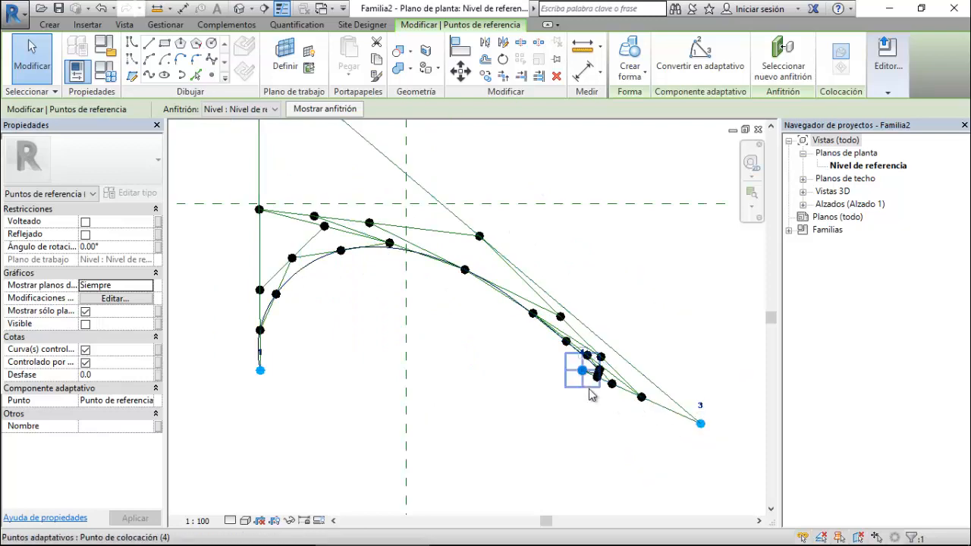
scroll(686, 415, "up", 4)
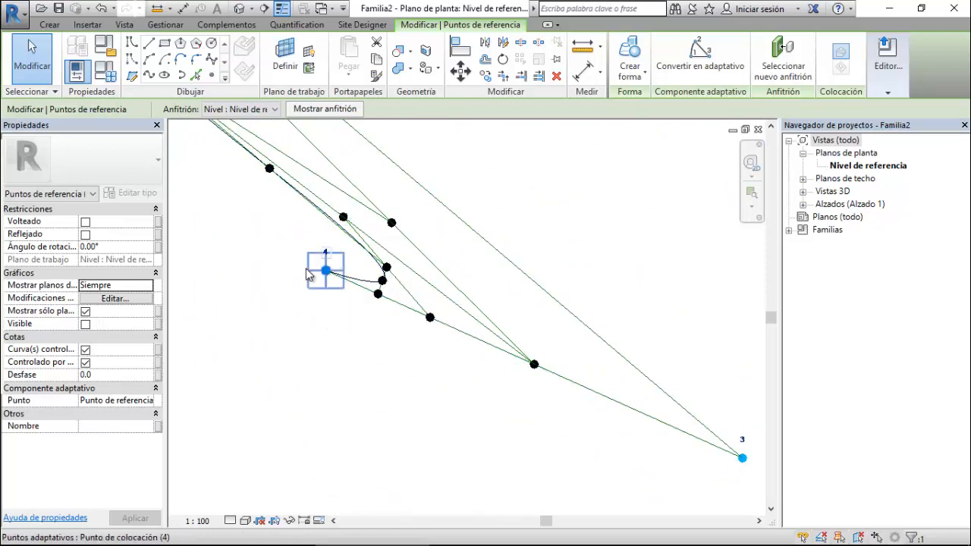
left_click(320, 272)
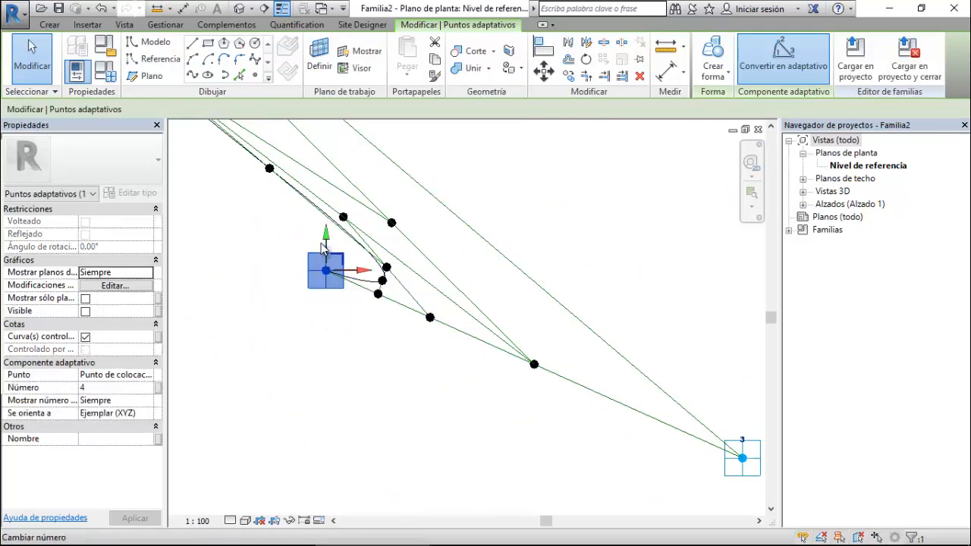
left_click_drag(331, 223, 328, 212)
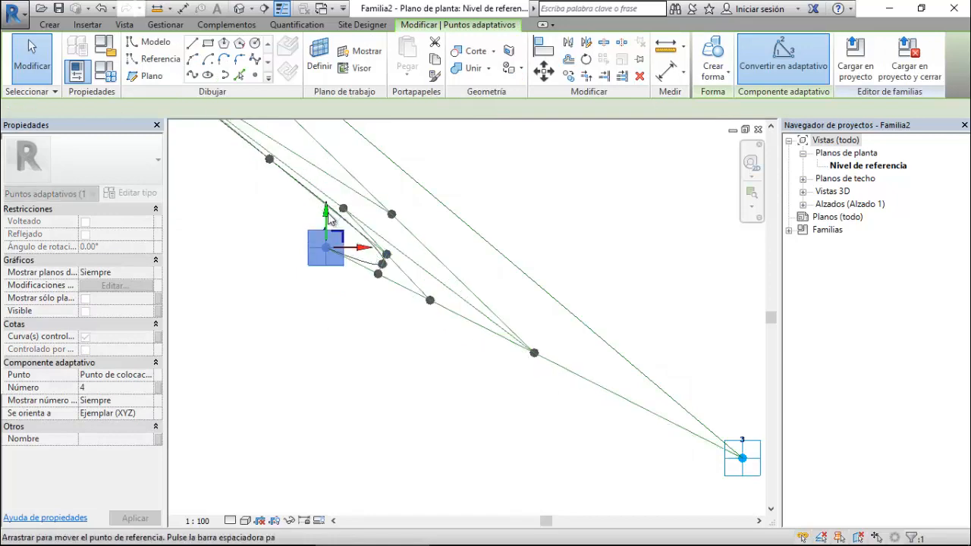
- Compare the constructed curve's tight bend near adaptive point 4 with the sharp bend of the separate spline
scroll(378, 274, "up", 3)
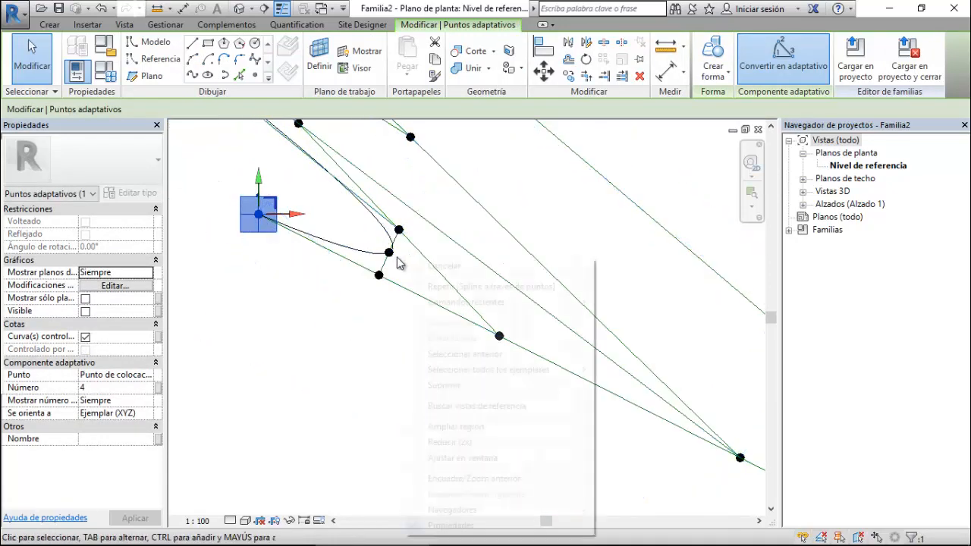
scroll(269, 343, "down", 3)
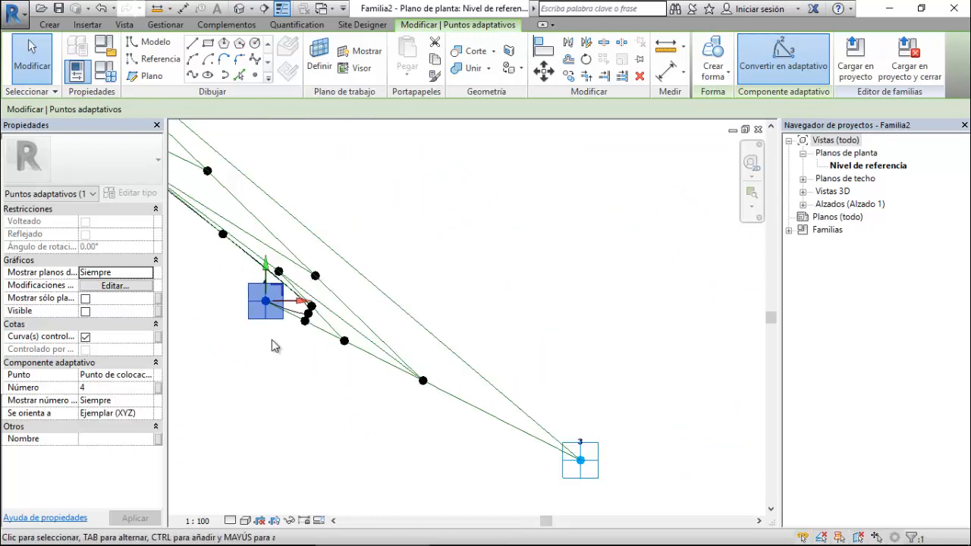
scroll(273, 336, "down", 5)
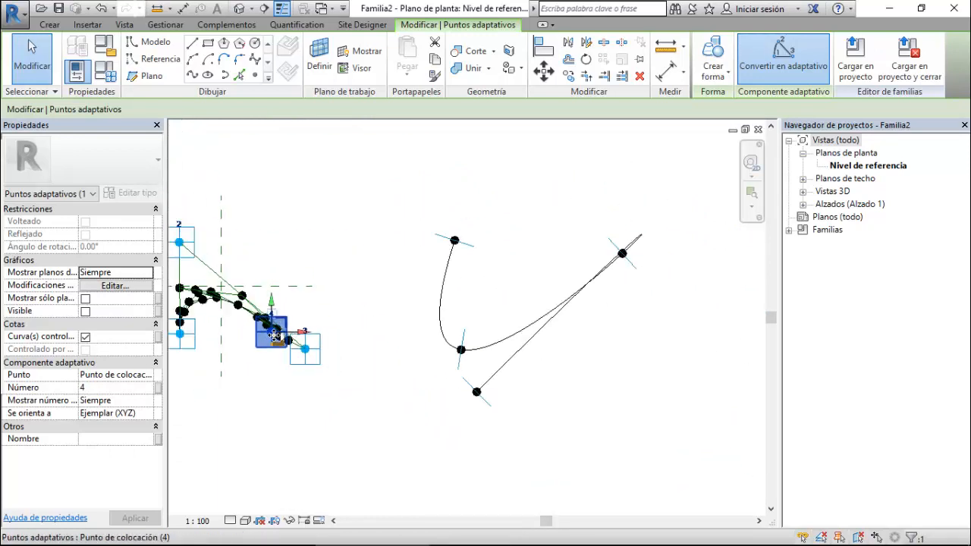
scroll(645, 232, "up", 5)
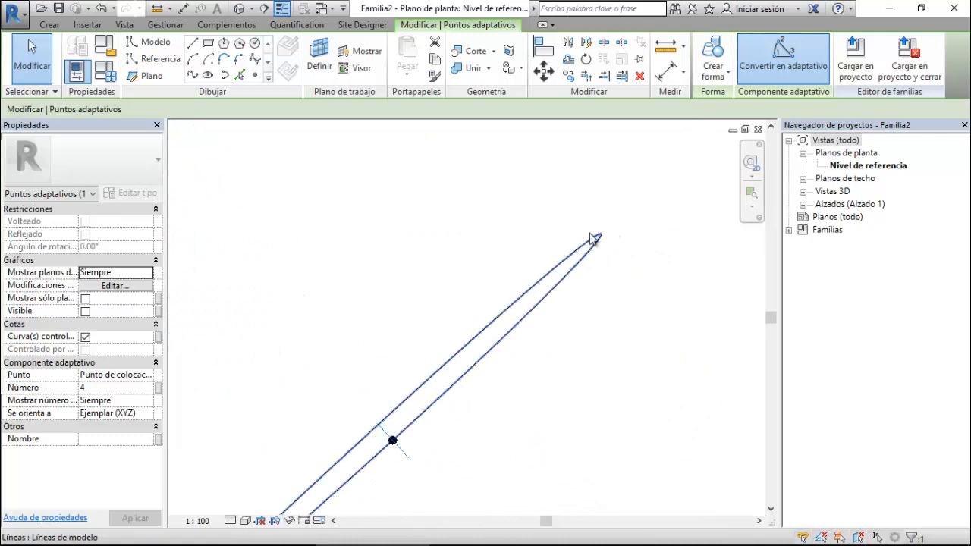
scroll(611, 198, "down", 8)
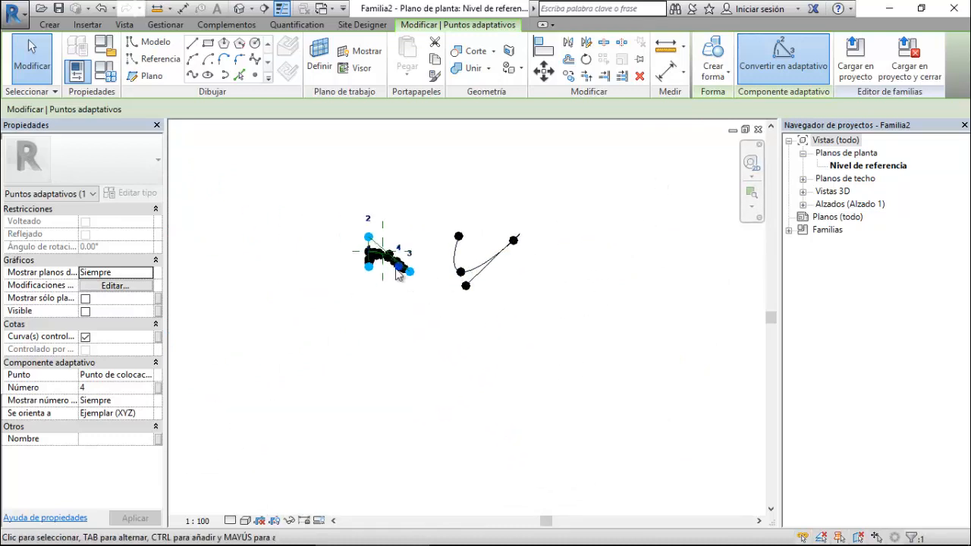
- Move adaptive point 4 down level with point 3, and move point 3 up and left opposite point 2 to form an arch
scroll(397, 275, "up", 6)
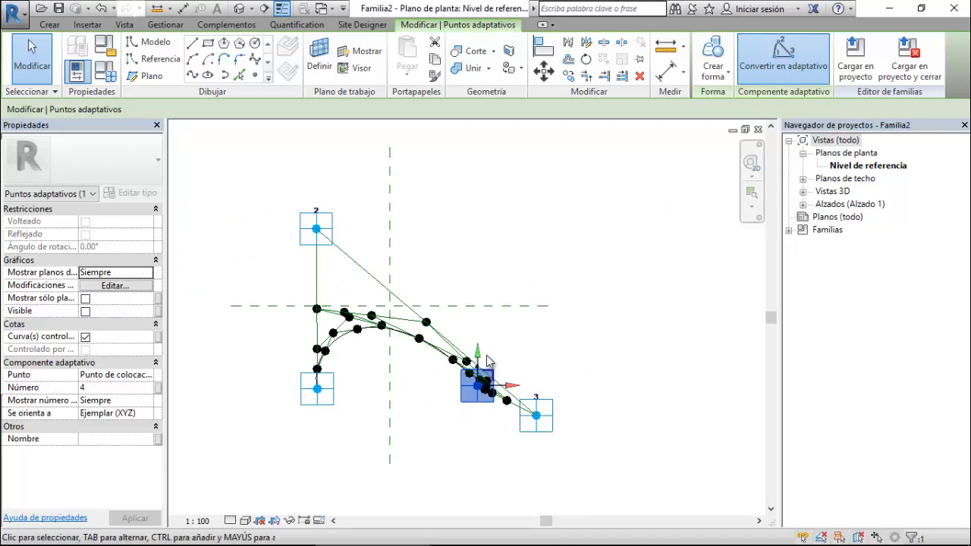
left_click_drag(478, 355, 477, 435)
left_click(544, 430)
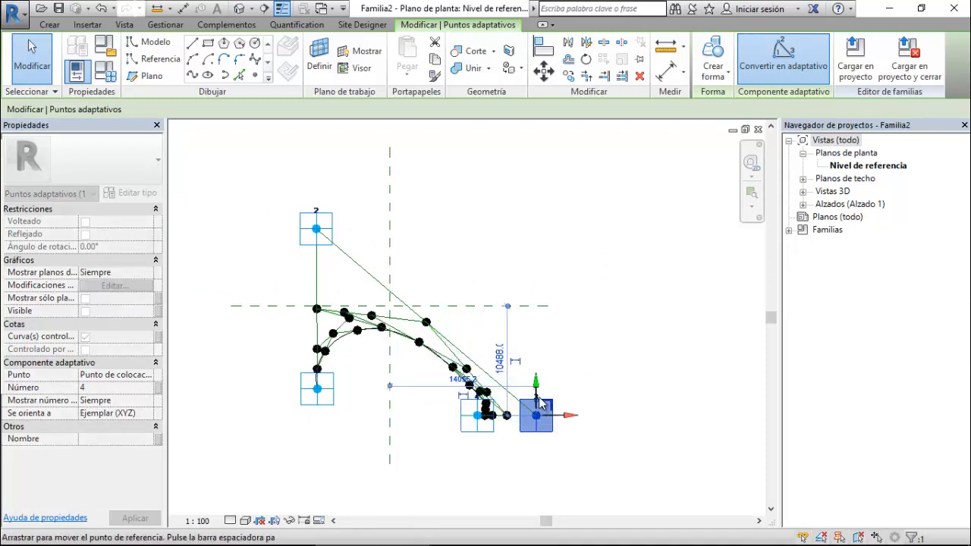
left_click_drag(538, 372, 543, 252)
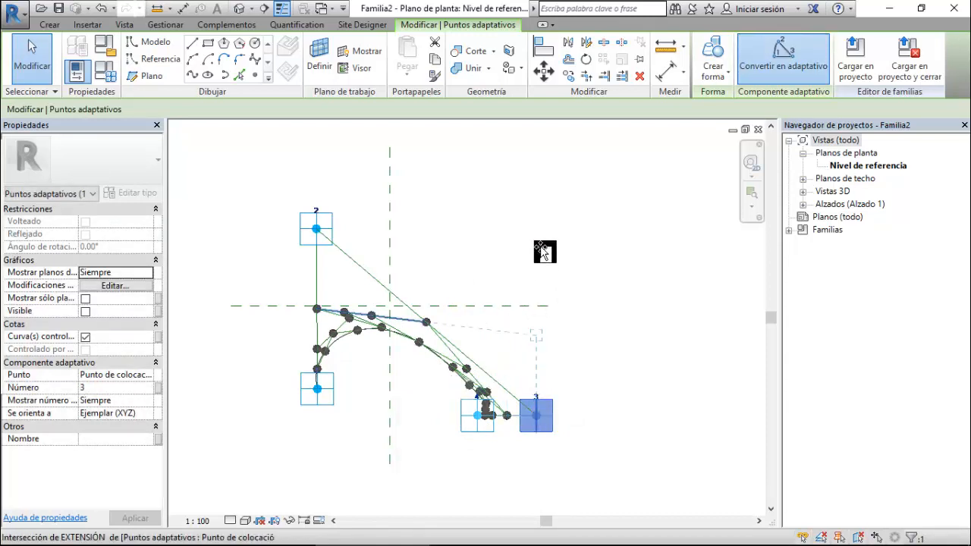
left_click_drag(540, 186, 489, 218)
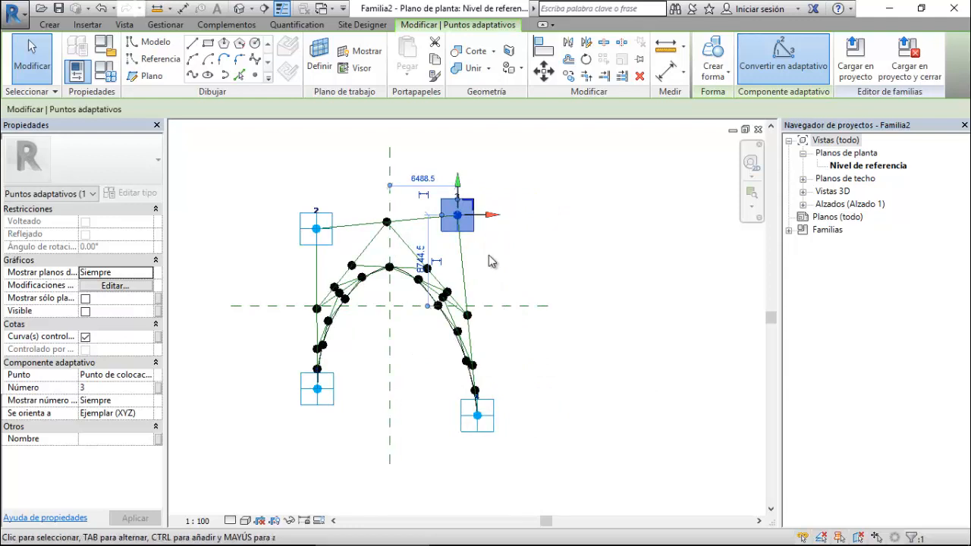
- Delete the comparison spline together with its four reference points
left_click(556, 343)
scroll(560, 347, "down", 3)
middle_click_drag(584, 368, 425, 343)
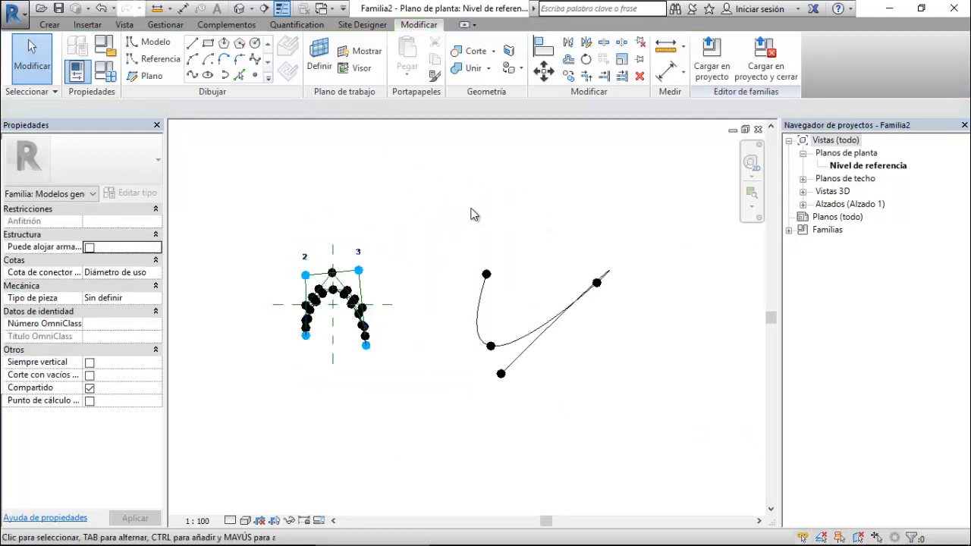
left_click_drag(455, 208, 636, 426)
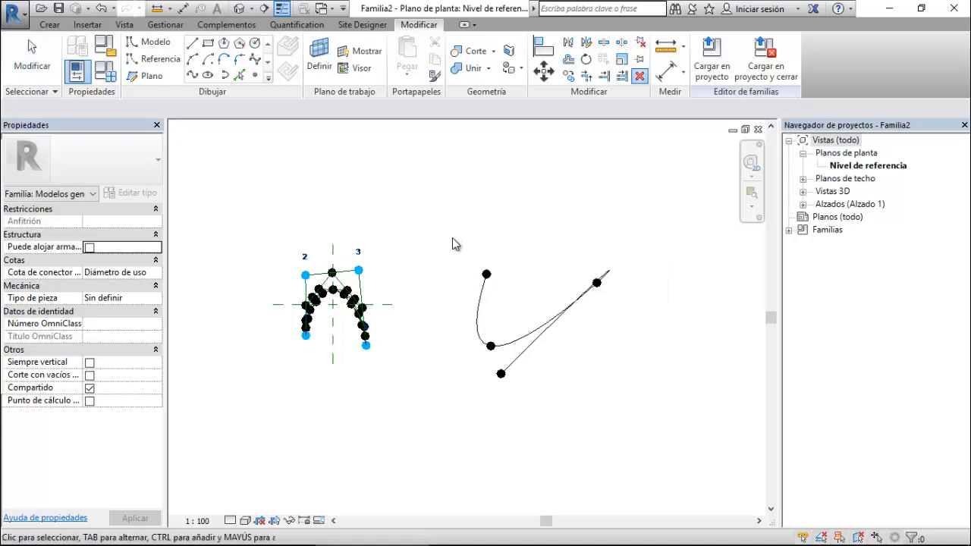
left_click_drag(456, 244, 654, 414)
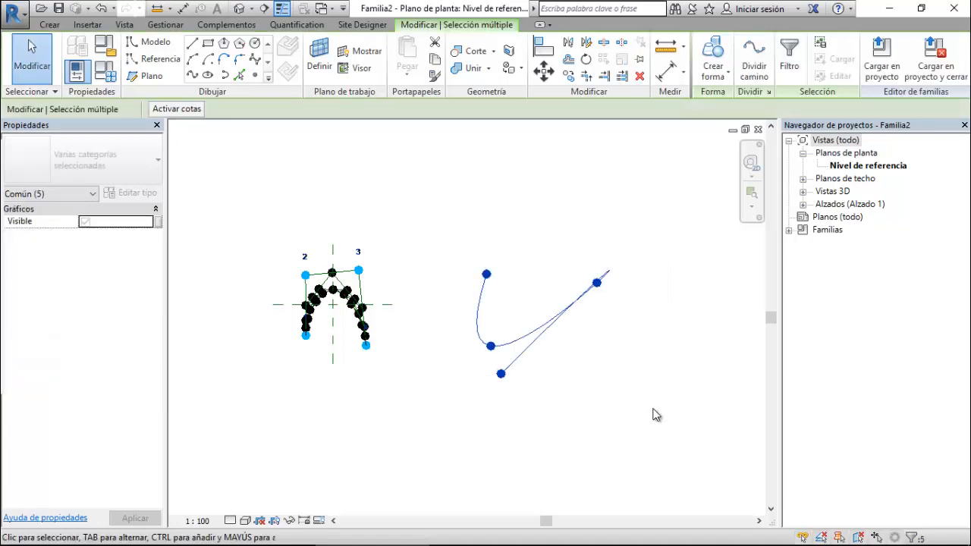
key("Delete")
scroll(226, 245, "up", 4)
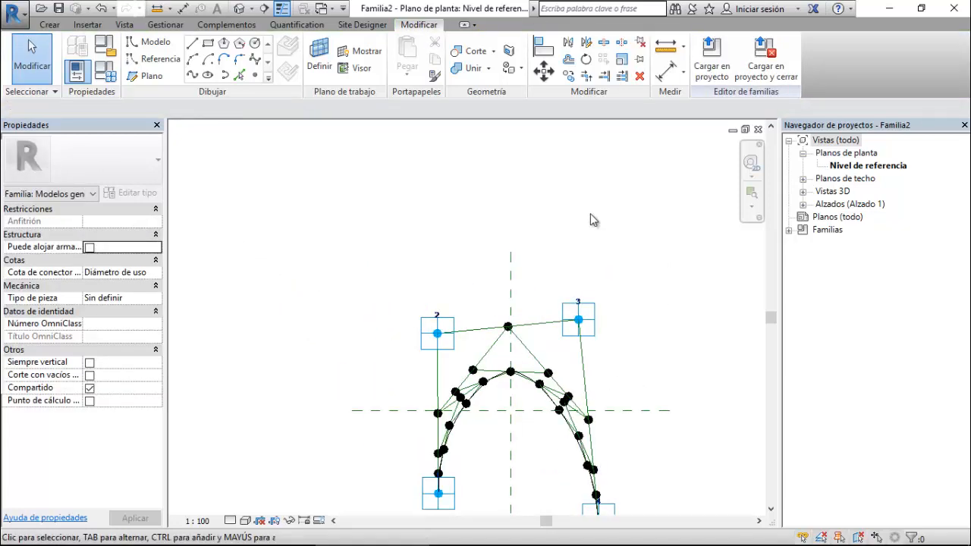
scroll(594, 220, "down", 4)
scroll(630, 417, "up", 5)
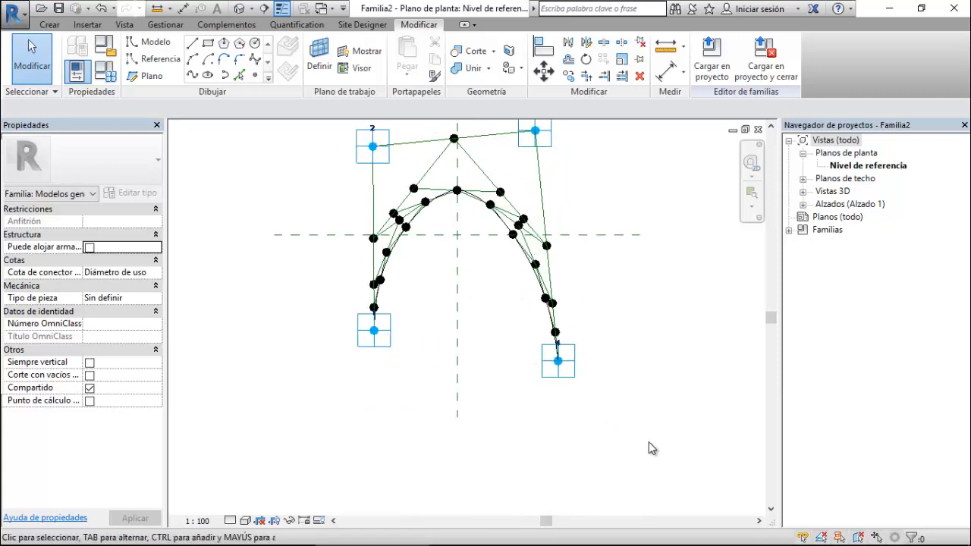
scroll(648, 442, "down", 2)
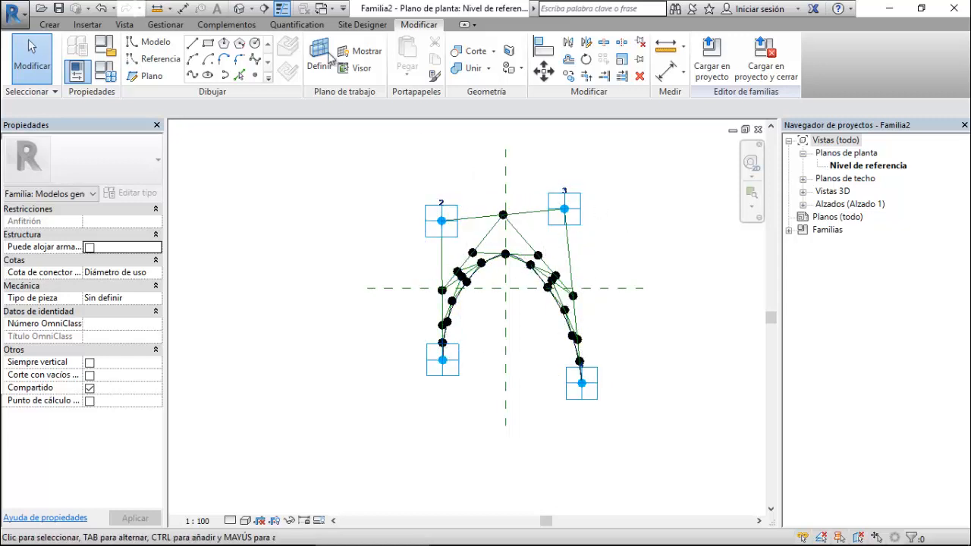
- Switch to the 3Ptos Bezier Curve floor plan and examine its three-point curve construction
left_click(324, 9)
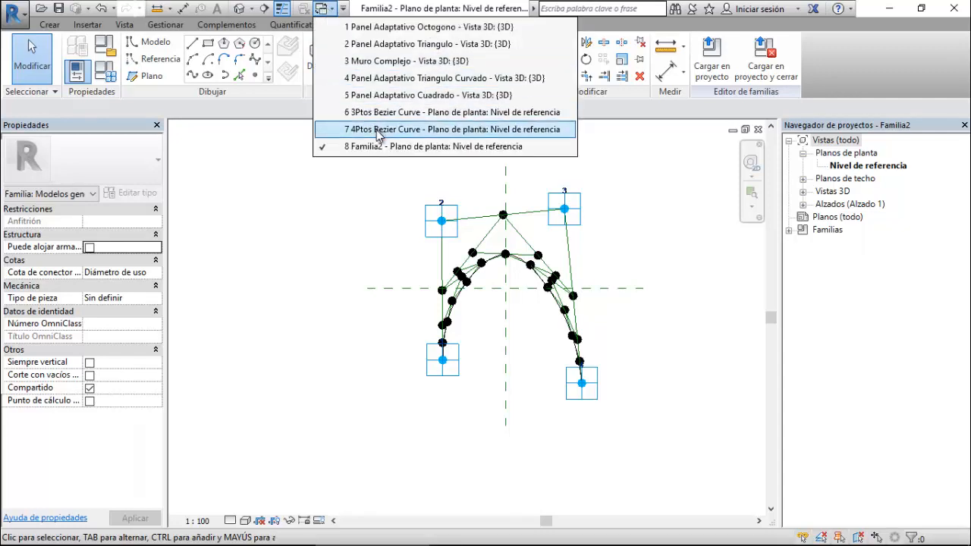
left_click(375, 114)
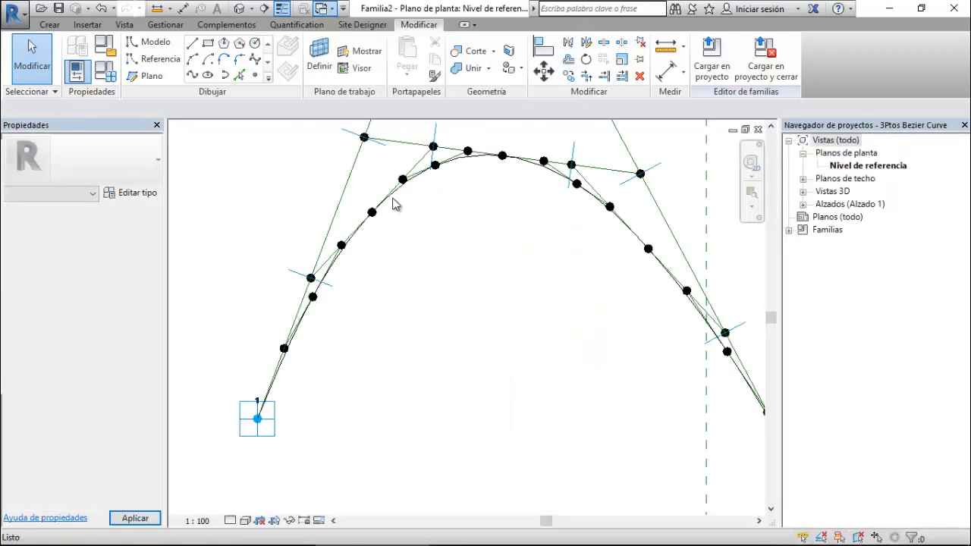
scroll(511, 320, "down", 4)
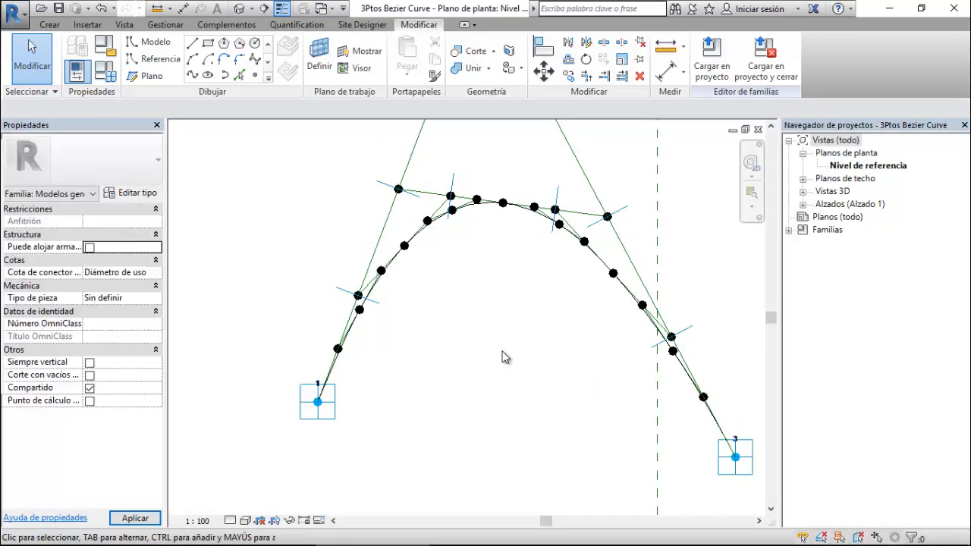
- Switch to the 4Ptos Bezier Curve family and close it without saving the changes
left_click(323, 9)
left_click(370, 130)
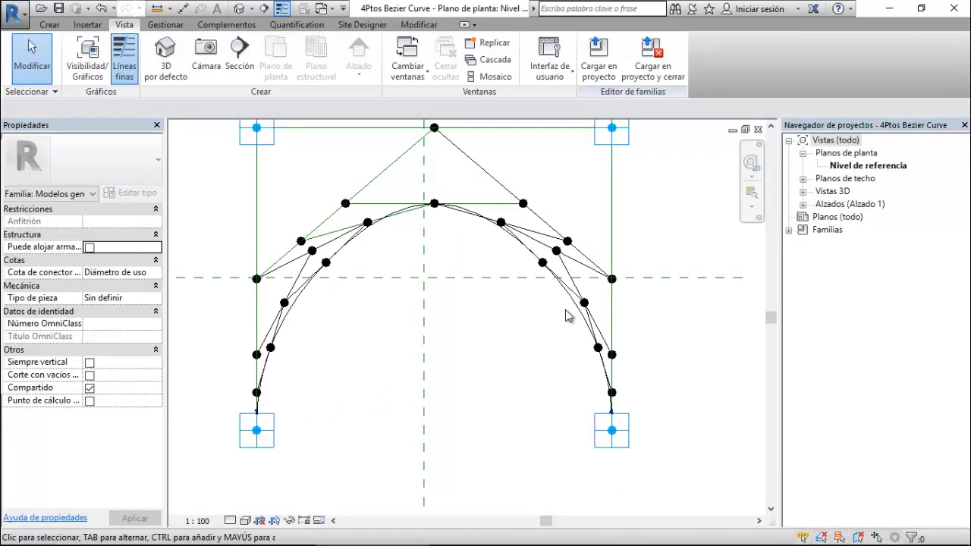
left_click(758, 129)
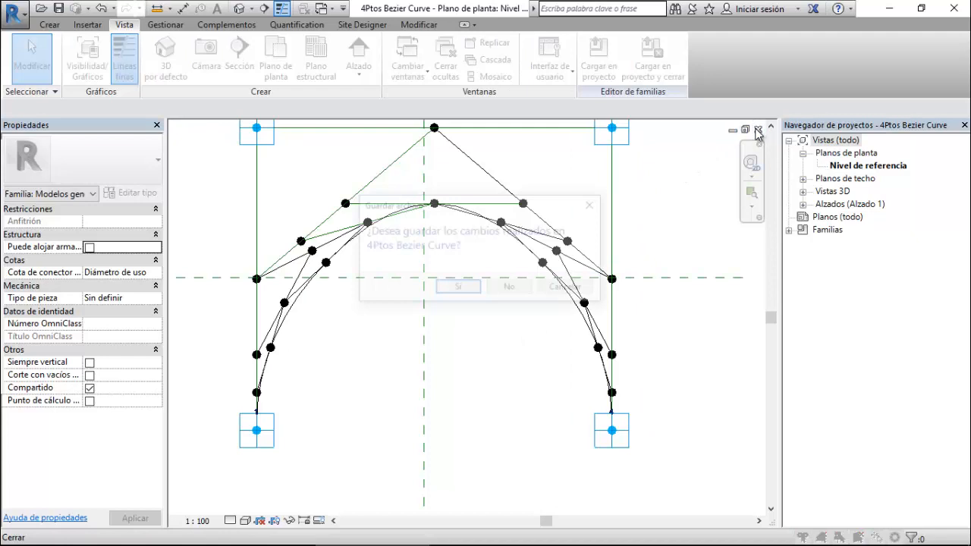
left_click(511, 290)
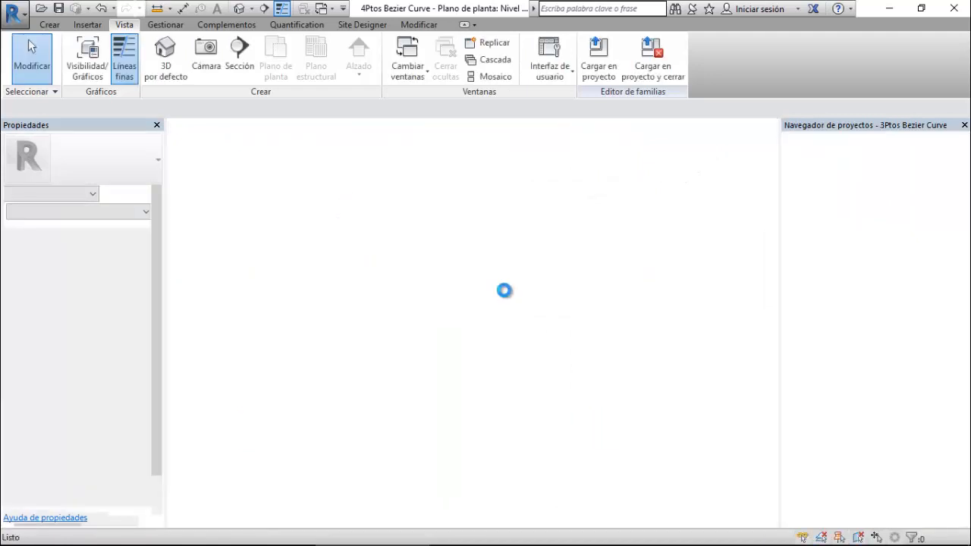
- Close the 3Ptos Bezier Curve family and the Familia2 family without saving either of them
left_click(323, 8)
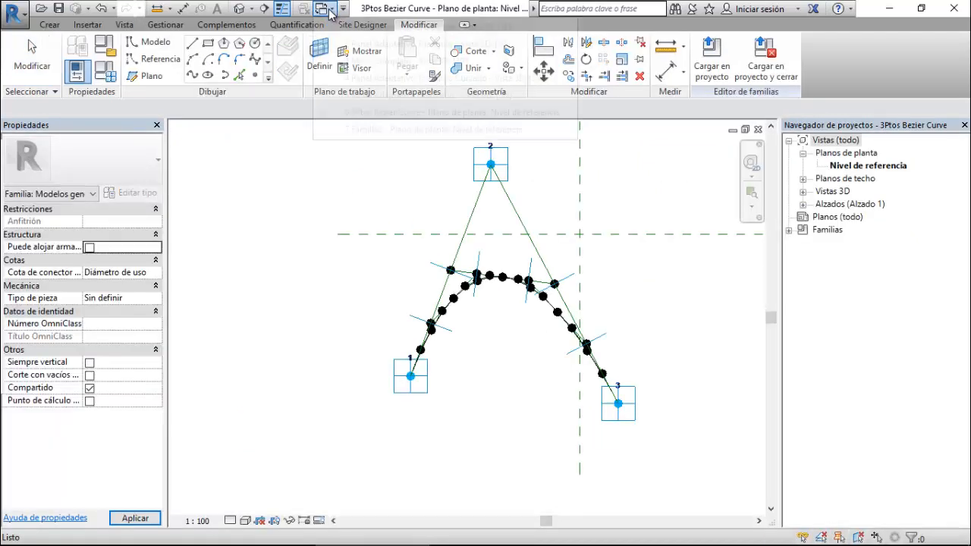
left_click(356, 113)
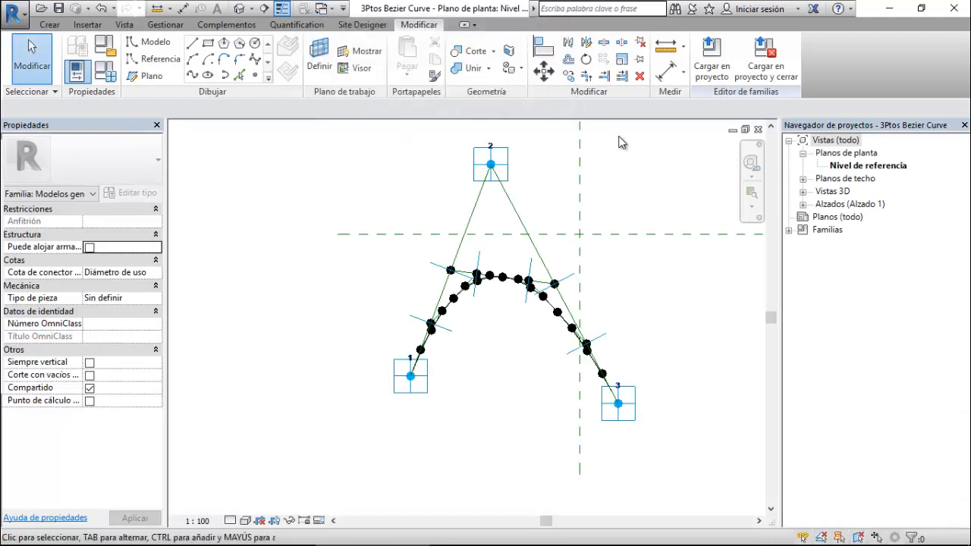
left_click(758, 130)
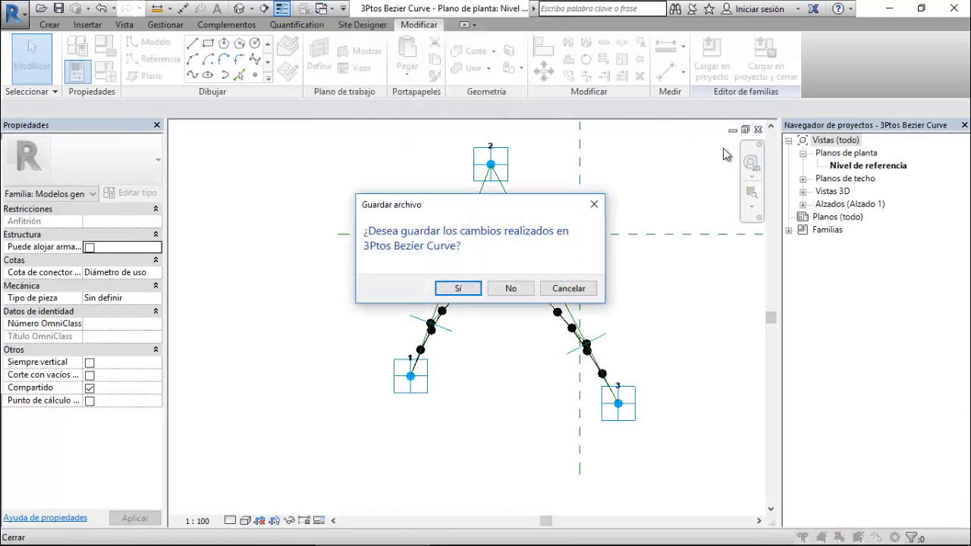
left_click(525, 290)
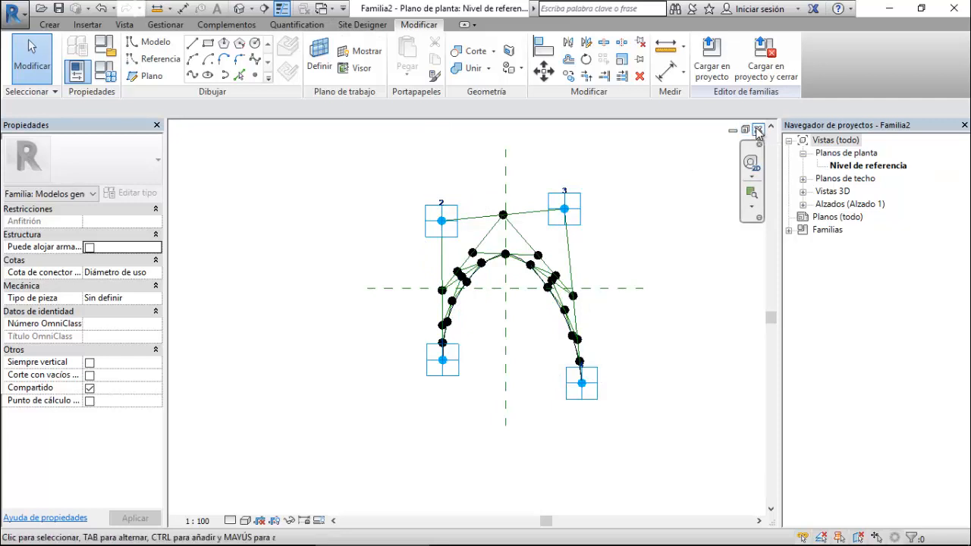
left_click(758, 131)
left_click(520, 291)
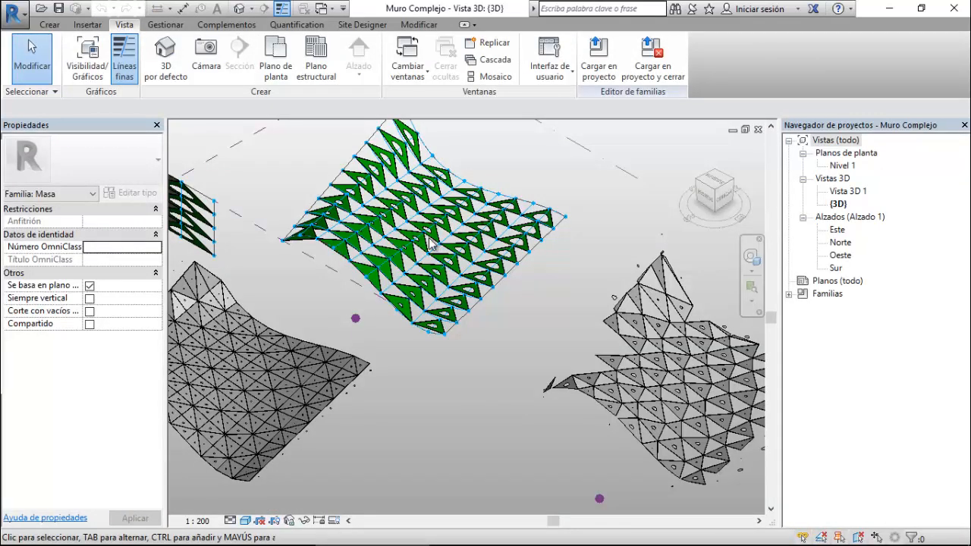
- Switch to the Panel Adaptativo Cuadrado 3D view and set its visual style to wireframe
scroll(405, 259, "down", 3)
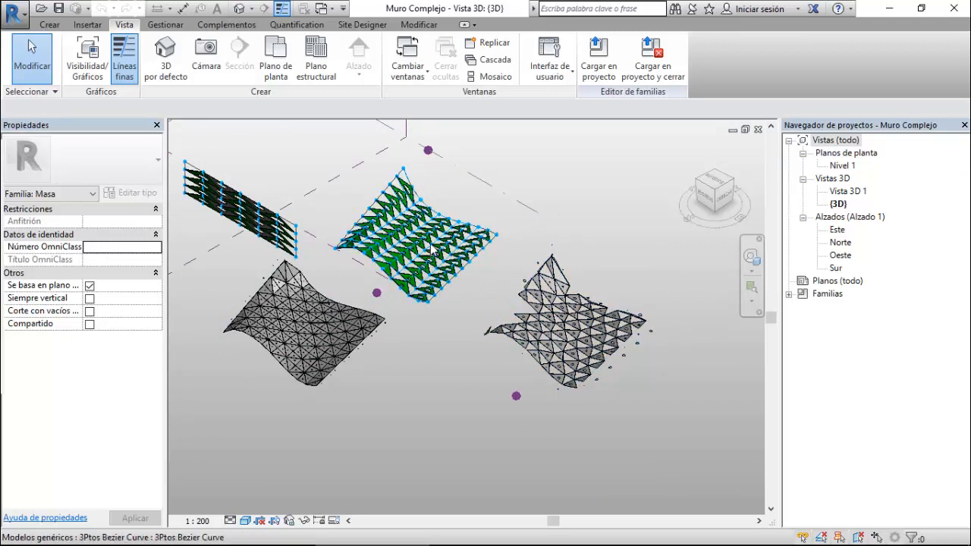
left_click(322, 8)
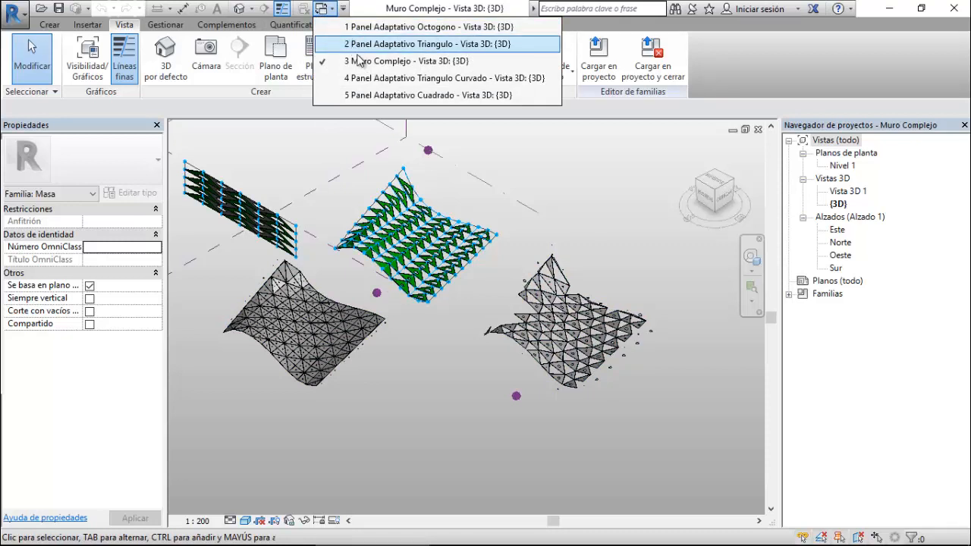
left_click(374, 96)
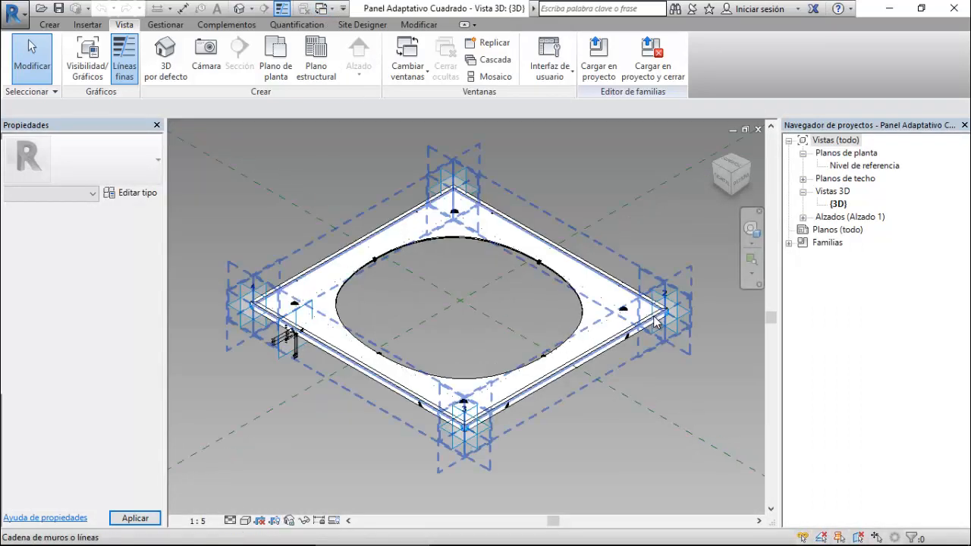
scroll(630, 319, "up", 5)
scroll(630, 319, "down", 4)
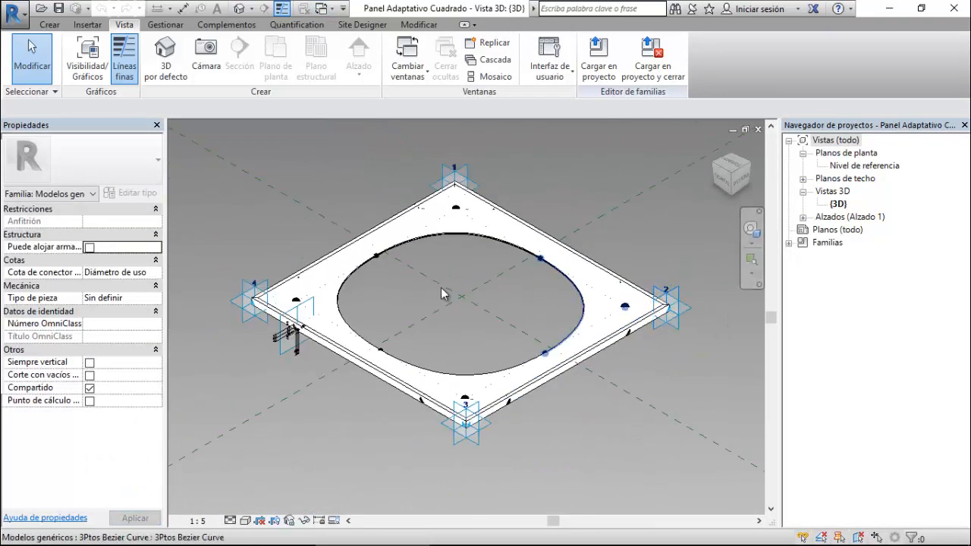
left_click(259, 521)
left_click(274, 435)
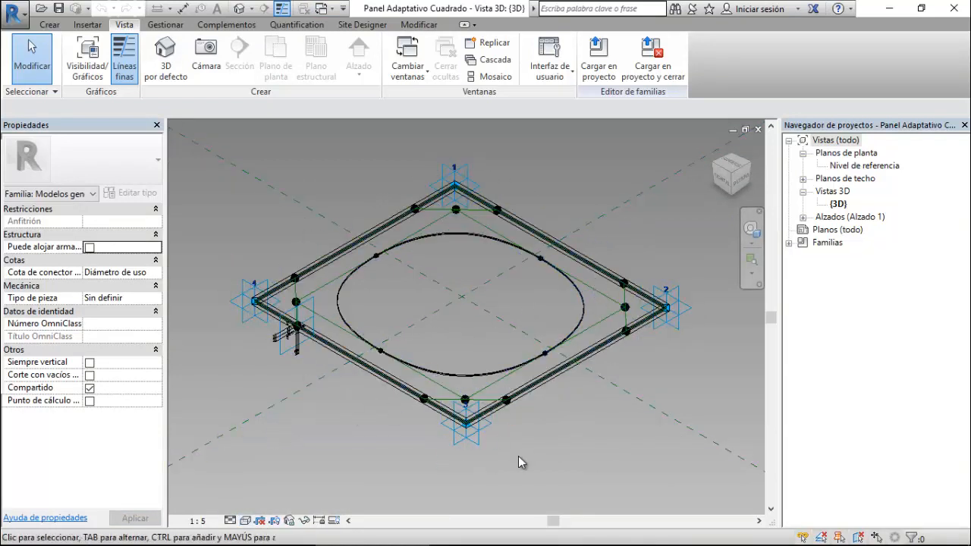
- Examine how the reference lines and points across the square panel's four corners guide the curved opening
scroll(494, 163, "down", 1)
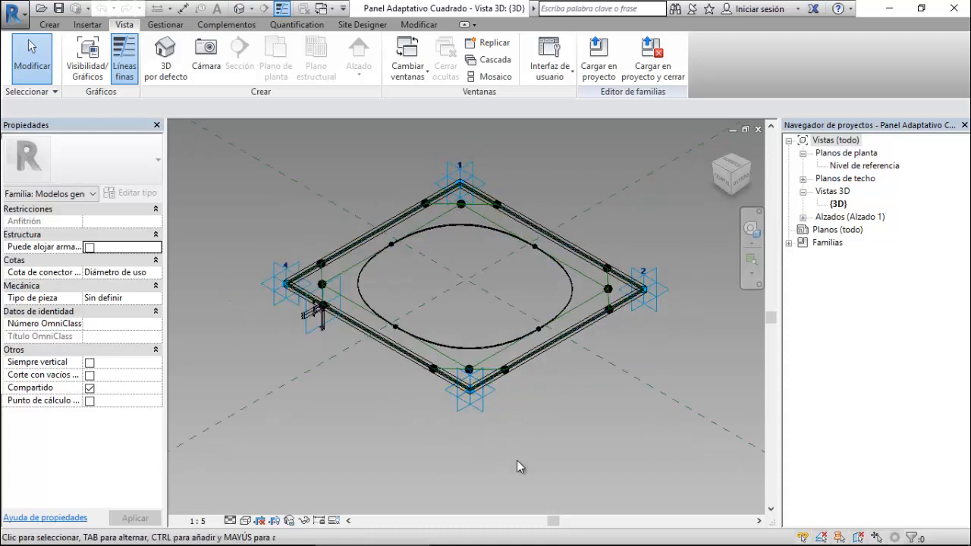
scroll(497, 175, "up", 4)
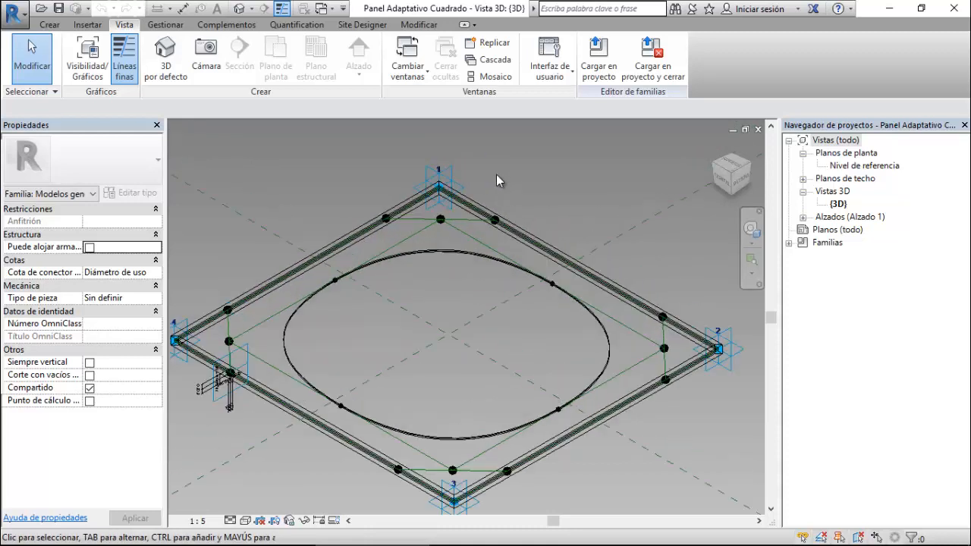
scroll(515, 254, "up", 2)
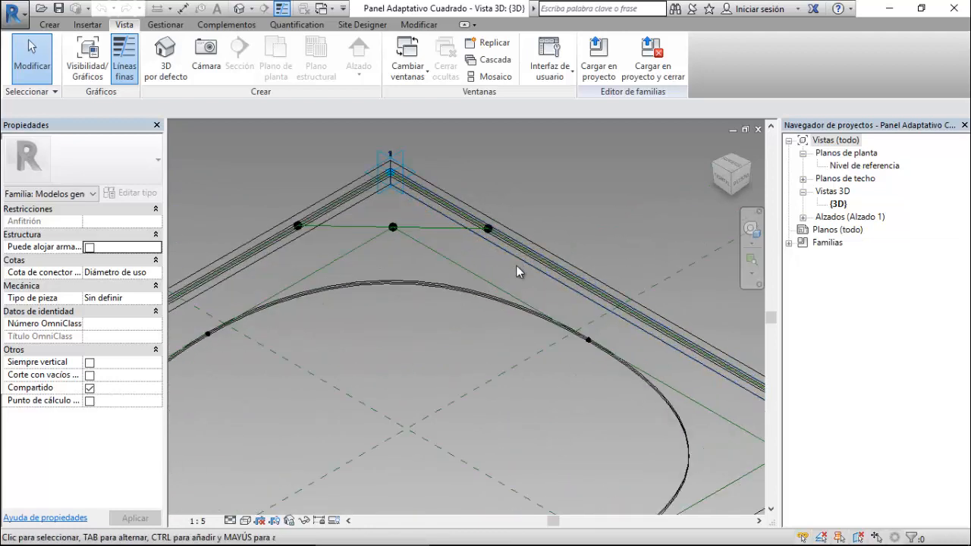
scroll(578, 173, "down", 1)
scroll(578, 172, "down", 2)
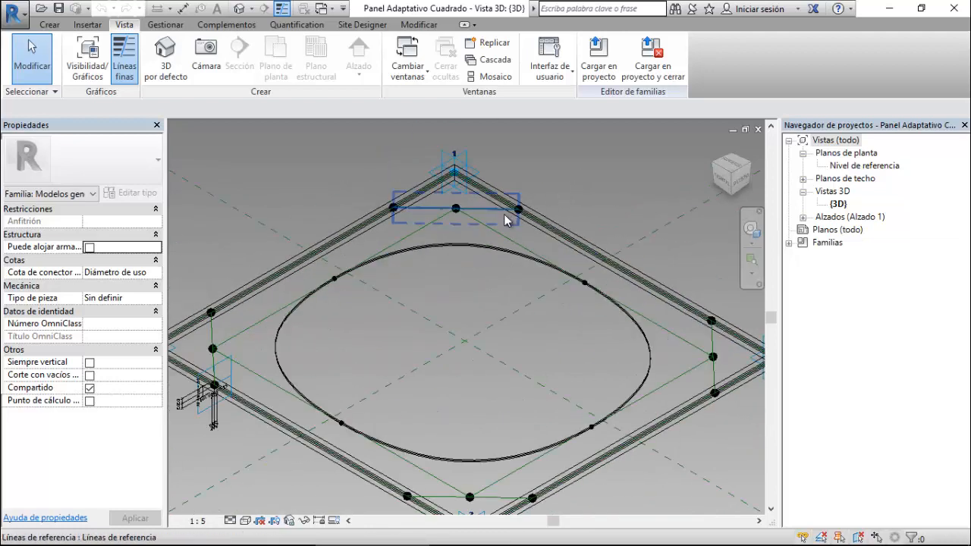
scroll(461, 169, "down", 3)
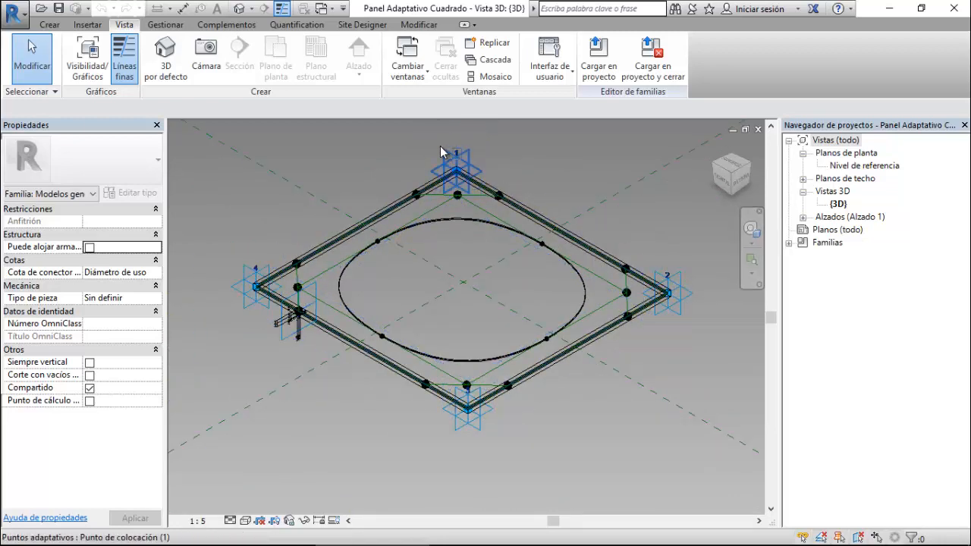
scroll(418, 183, "up", 2)
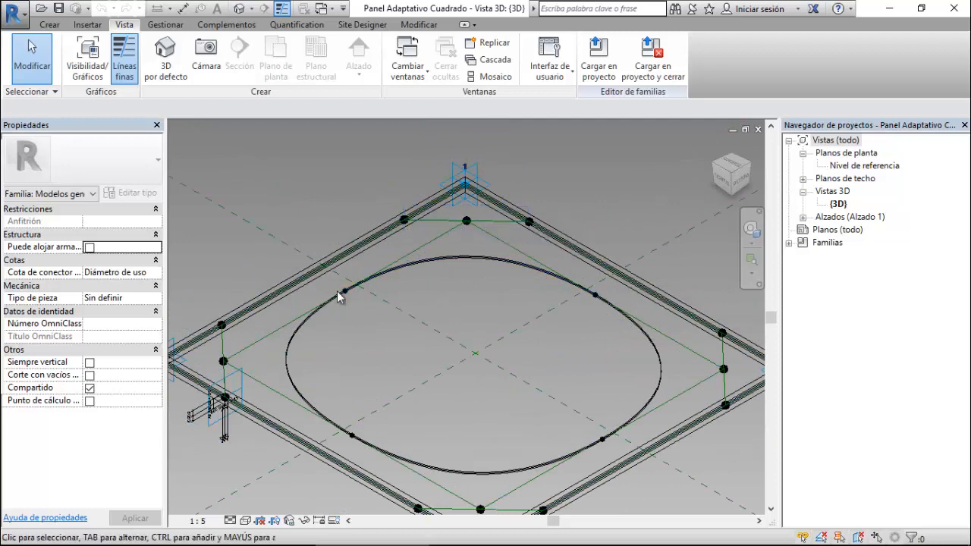
scroll(409, 344, "down", 1)
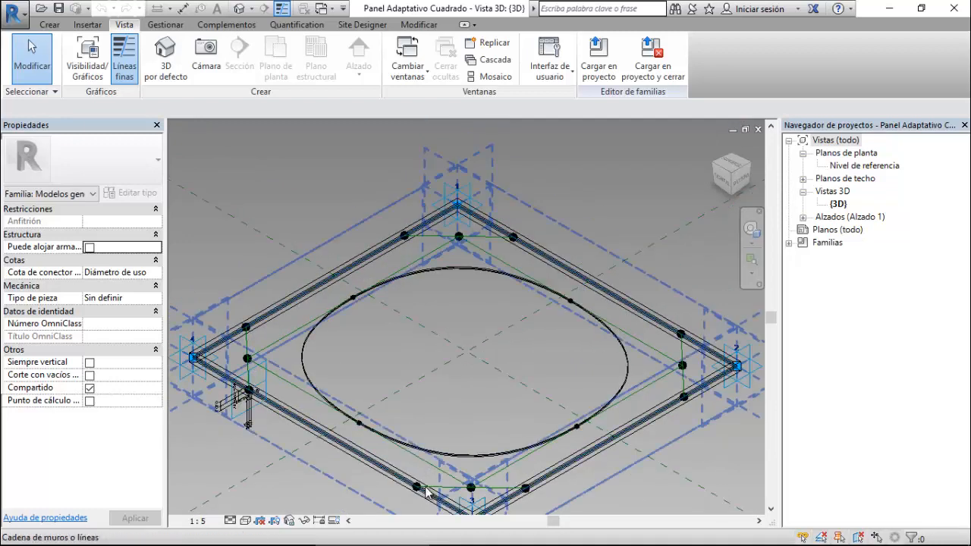
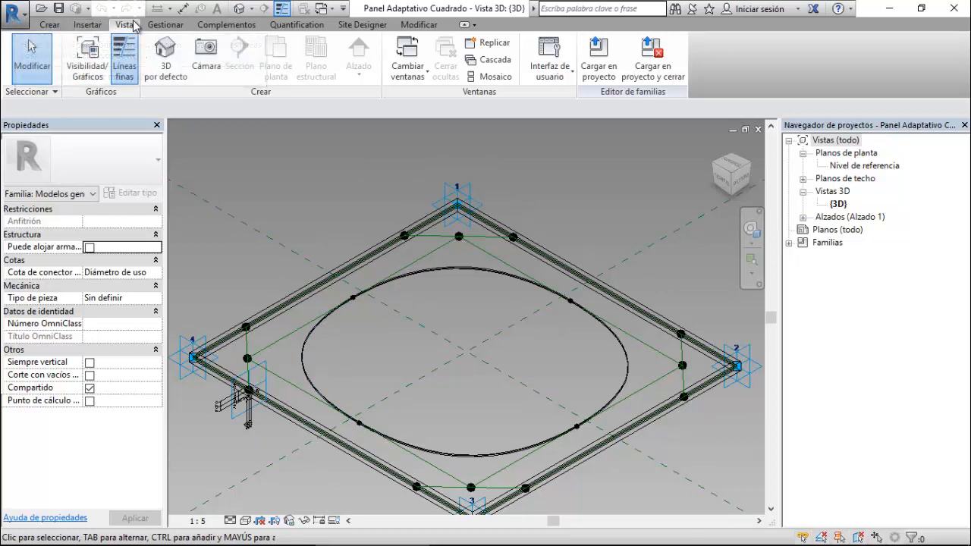
- Show the recent files page and create a new family from the Modelo genérico métrico Adaptativo template
left_click(544, 71)
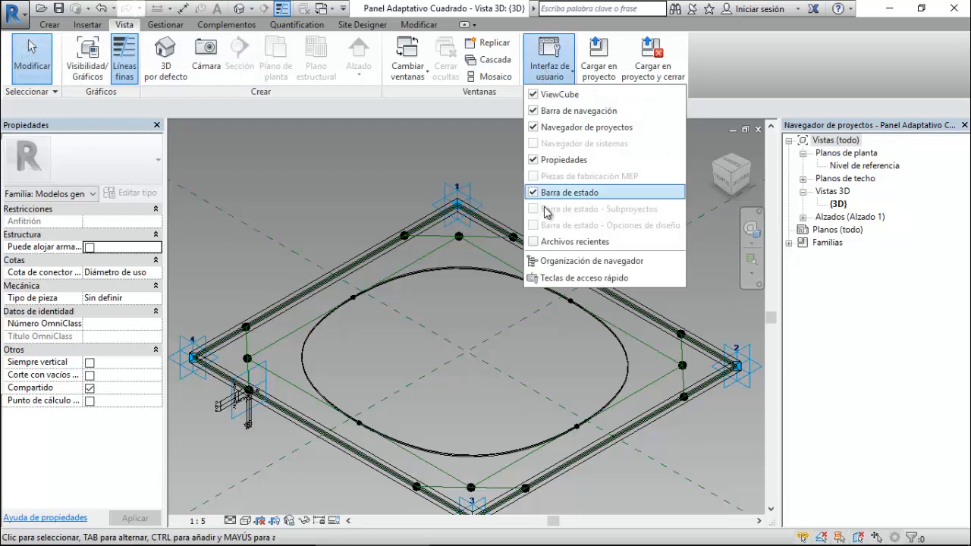
left_click(566, 241)
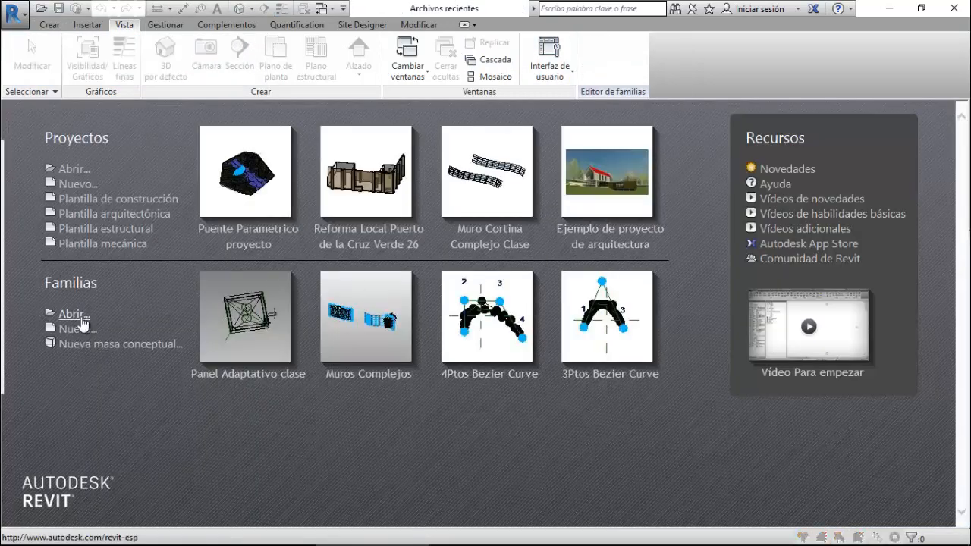
left_click(76, 330)
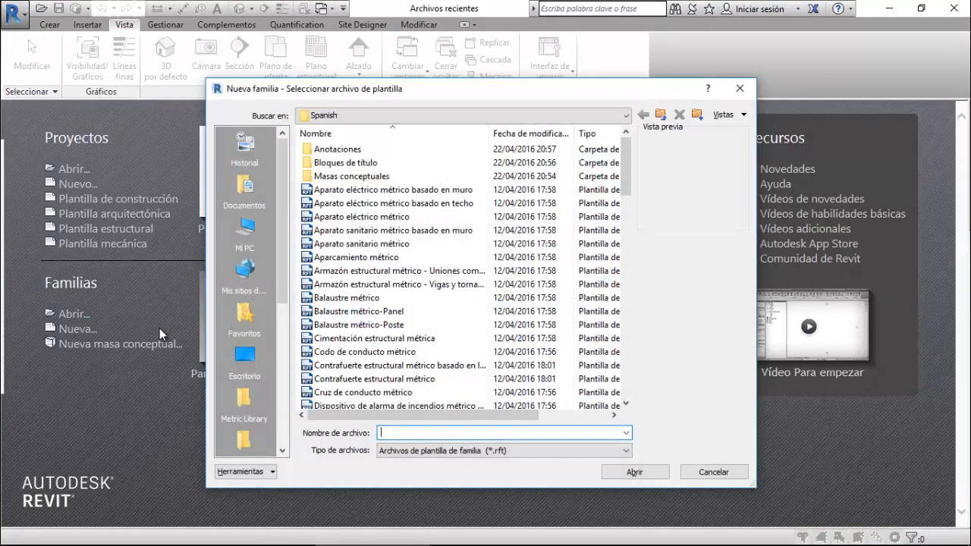
scroll(376, 325, "down", 4)
scroll(372, 311, "down", 5)
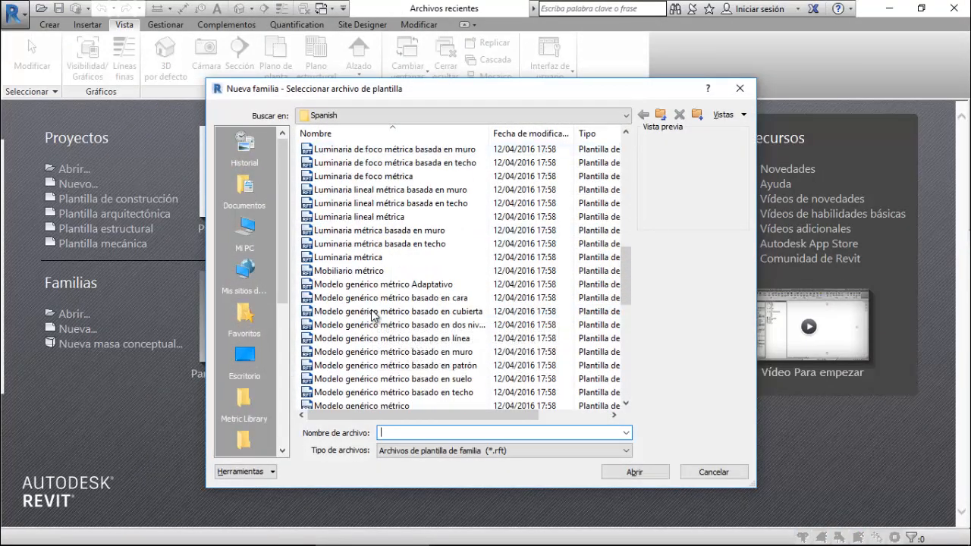
left_click(376, 285)
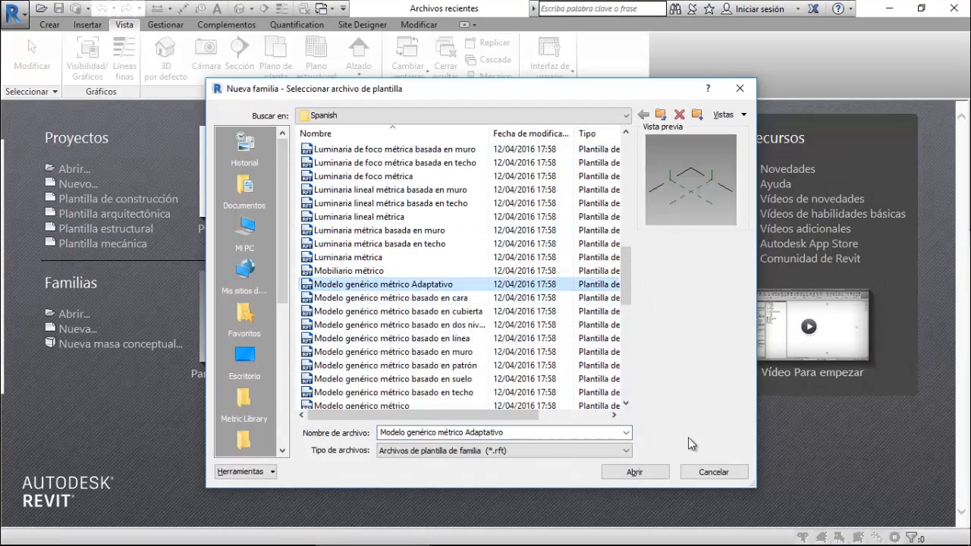
left_click(651, 472)
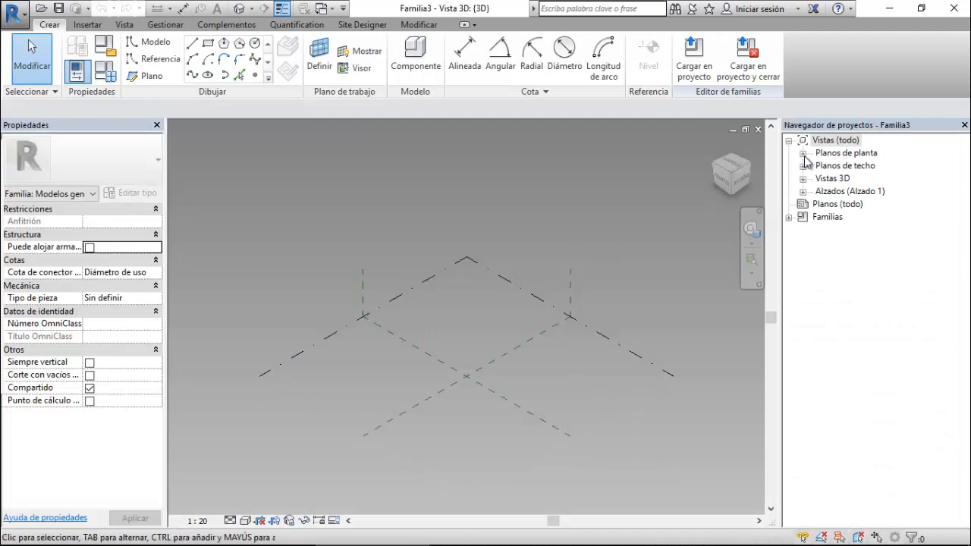
- In the Nivel de referencia floor plan, place four reference points in a rough square around the reference planes' intersection
double_click(832, 154)
double_click(842, 165)
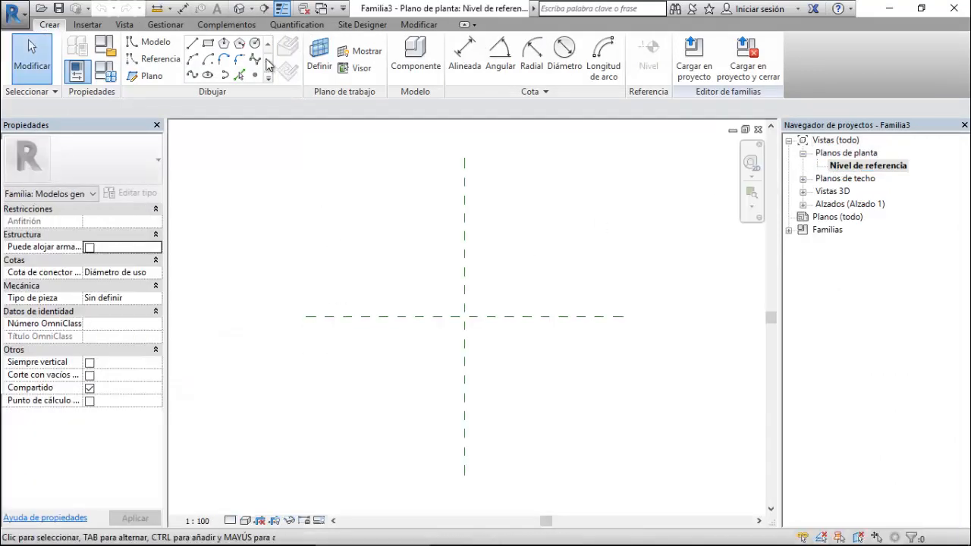
left_click(256, 76)
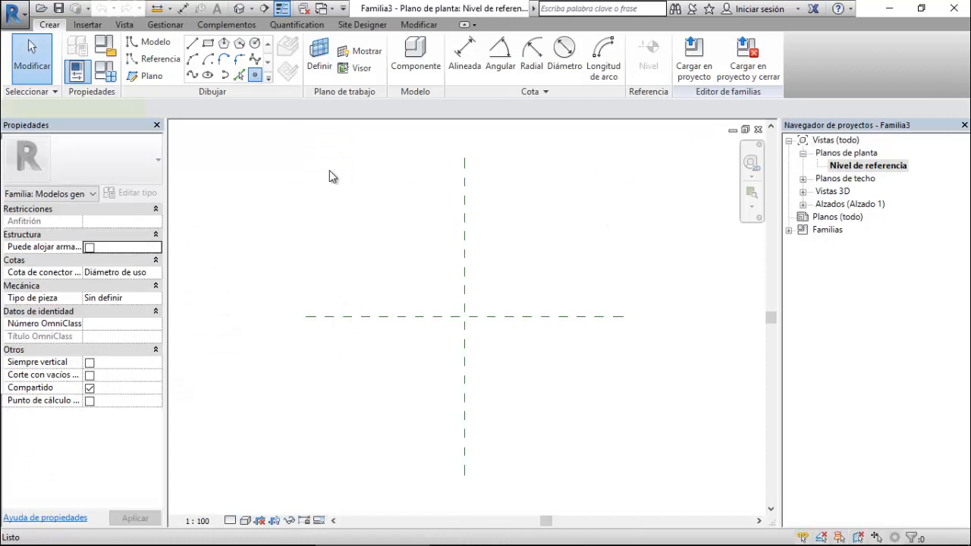
left_click(425, 276)
left_click(510, 272)
left_click(422, 360)
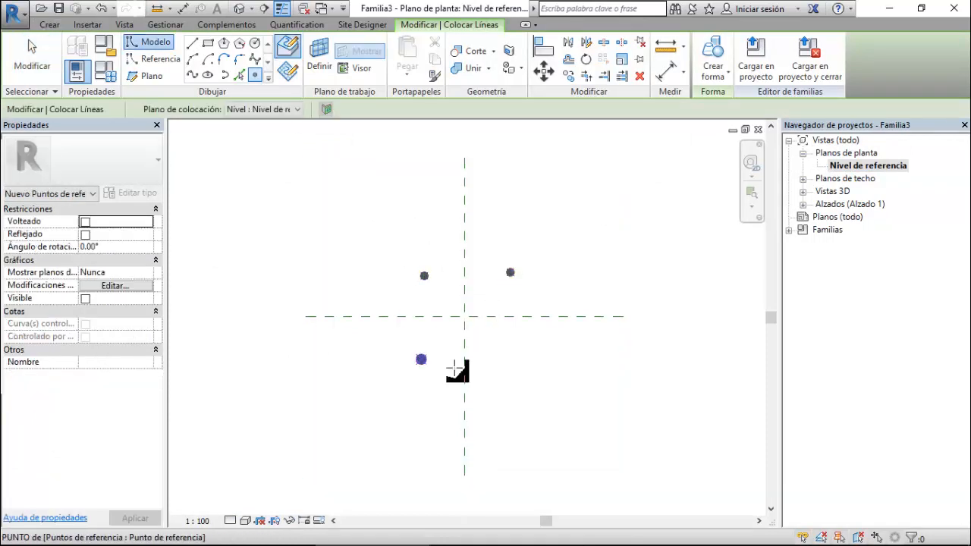
left_click(514, 361)
key("Escape")
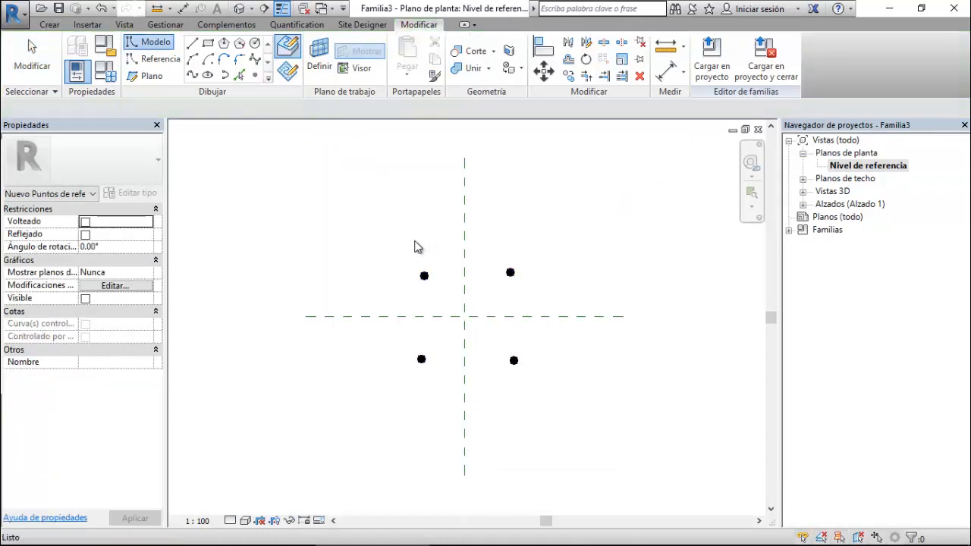
- Convert the four reference points to adaptive points and connect points 1 and 2 with a spline set as a reference line
left_click_drag(399, 237, 542, 389)
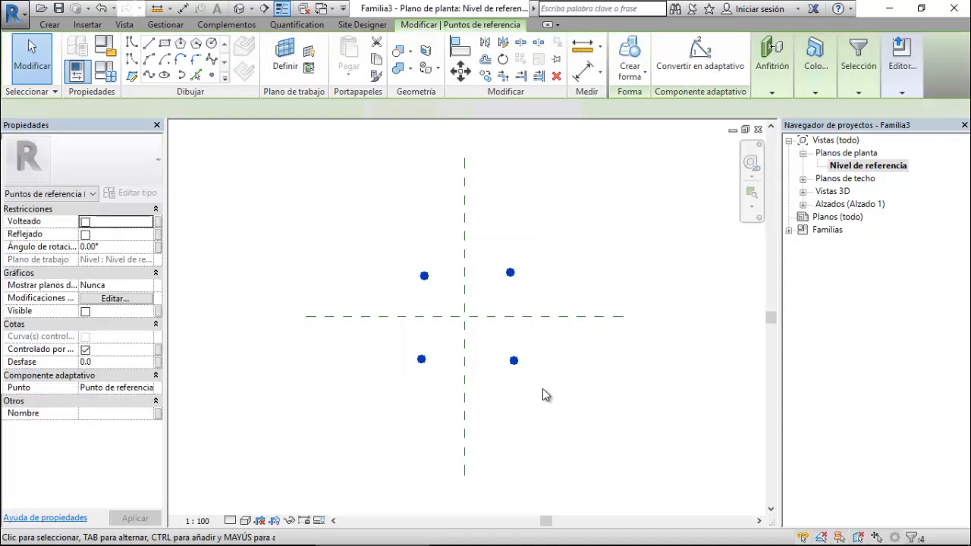
left_click(708, 78)
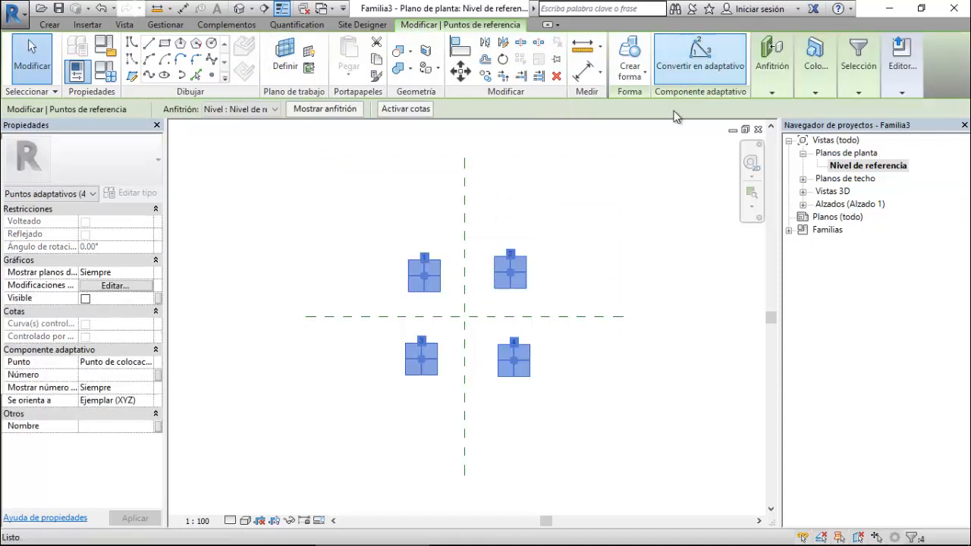
left_click_drag(384, 227, 551, 293)
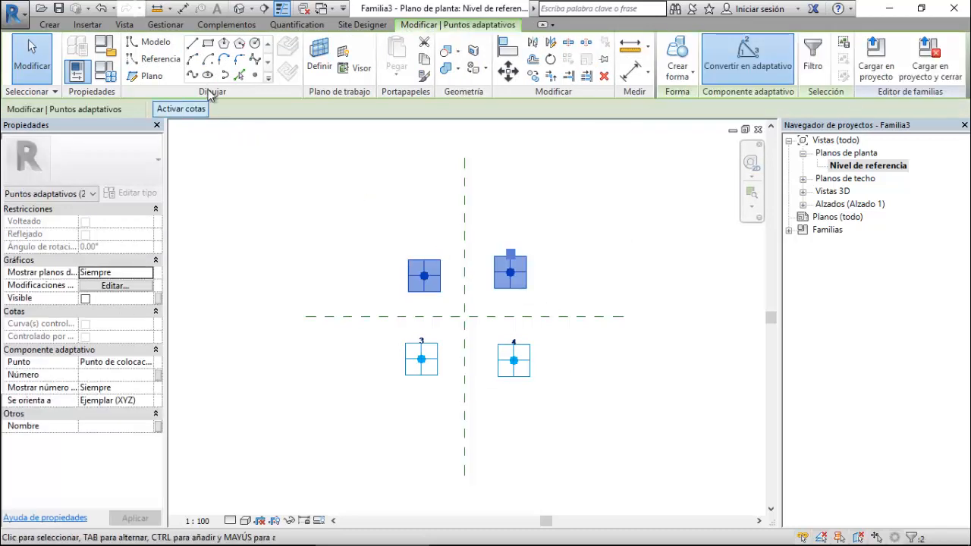
left_click(193, 76)
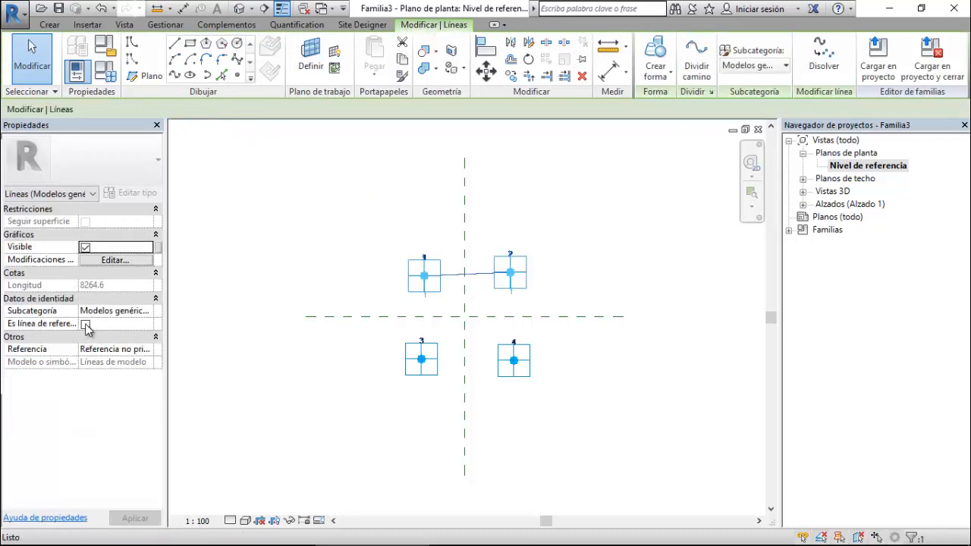
left_click(85, 324)
left_click(499, 203)
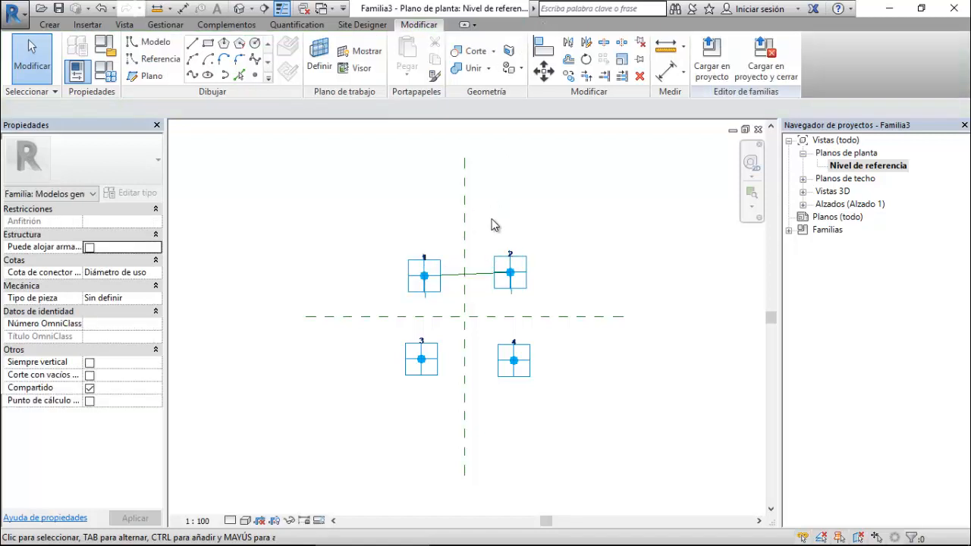
- Delete adaptive points 4 and 3 below the horizontal reference plane
left_click(523, 363)
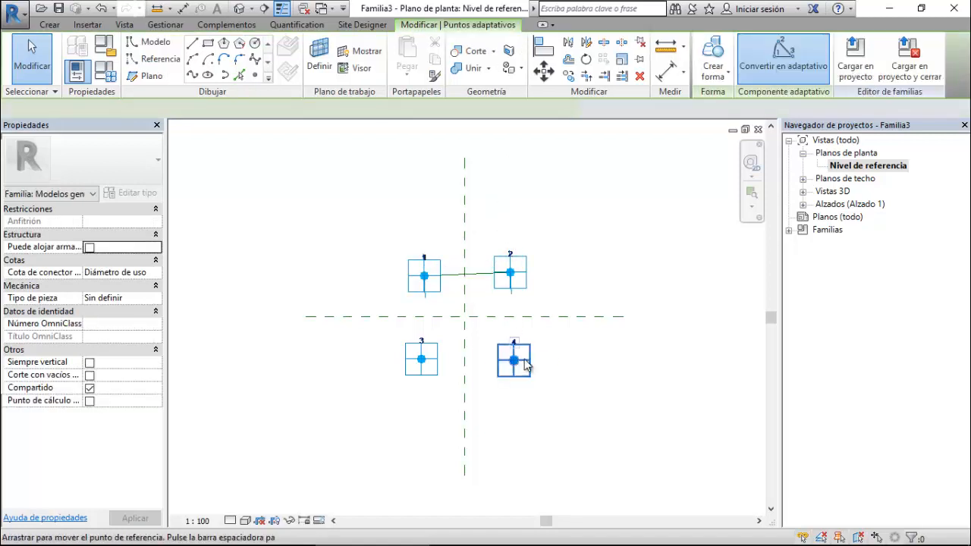
key("Delete")
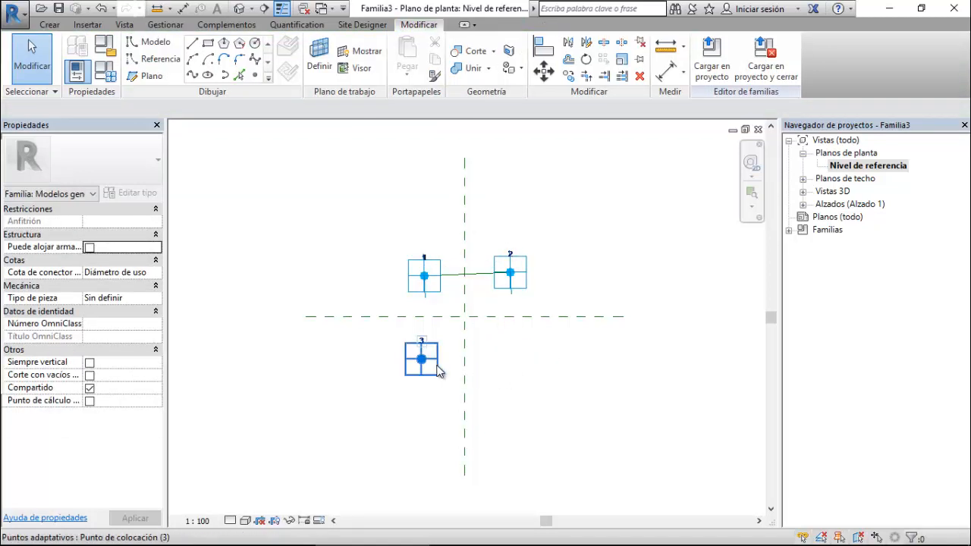
left_click(438, 372)
key("Delete")
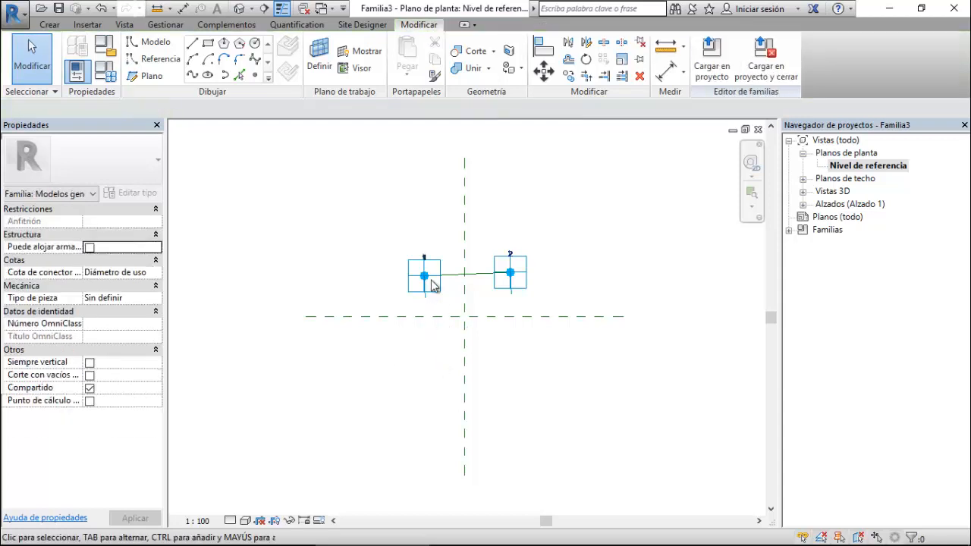
- Place two new reference points below the horizontal reference plane, first under point 2 and then under point 1
left_click(256, 78)
left_click(514, 354)
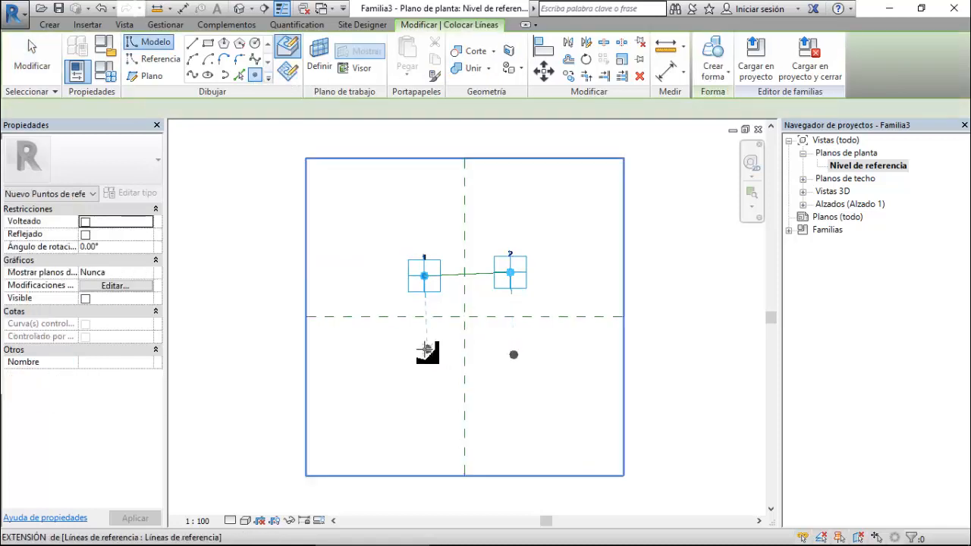
left_click(426, 350)
key("Escape")
key("Escape")
left_click_drag(396, 332, 544, 379)
key("Escape")
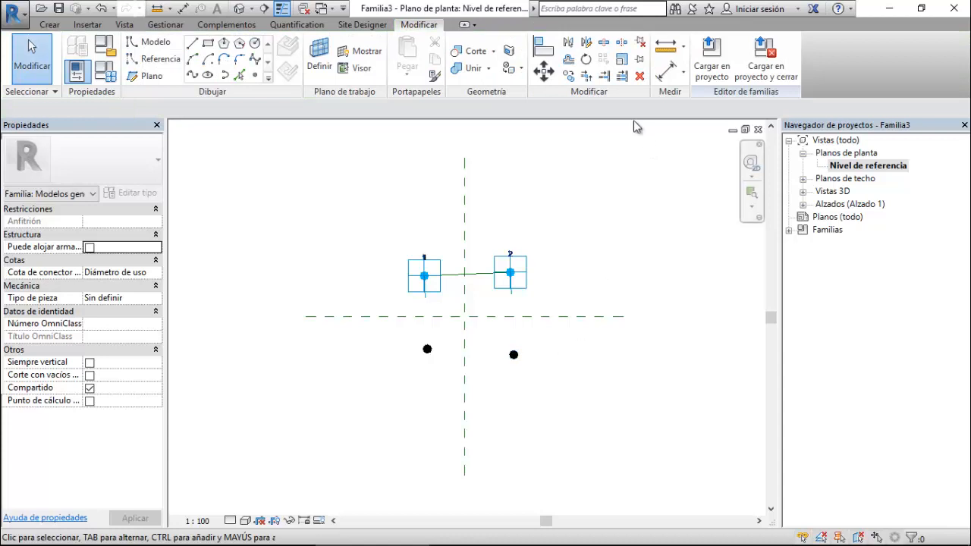
- Convert the two new reference points to adaptive points, selecting the one under point 2 first
left_click(513, 357)
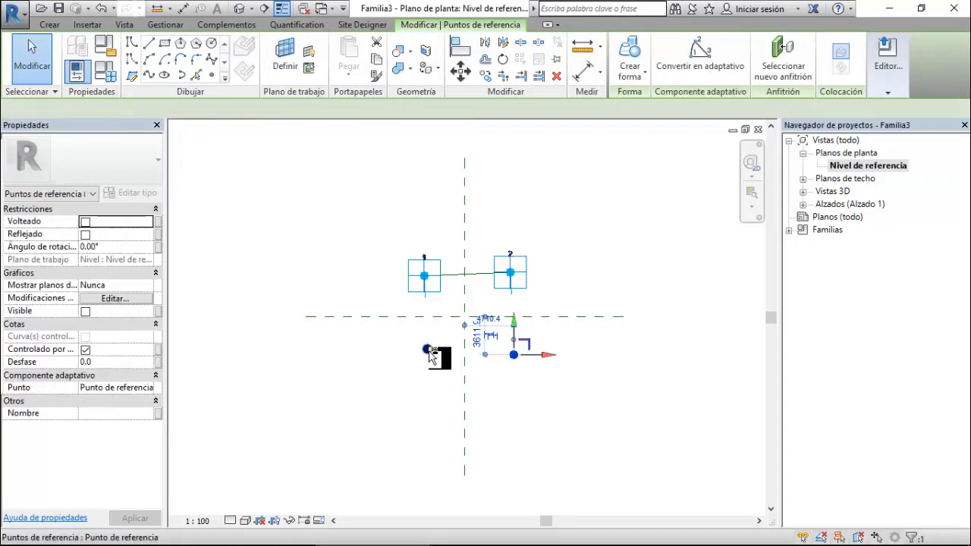
left_click(428, 351, "ctrl")
left_click(700, 59)
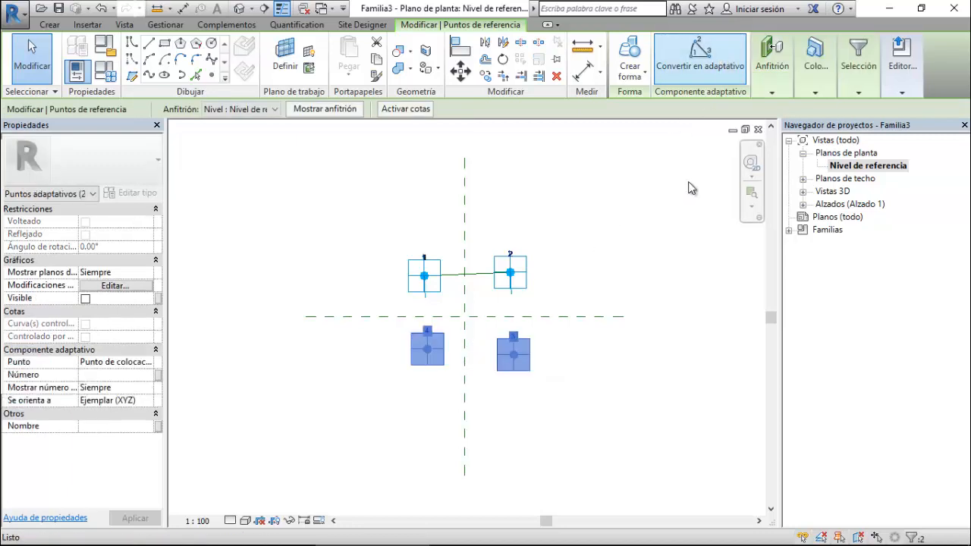
left_click(671, 356)
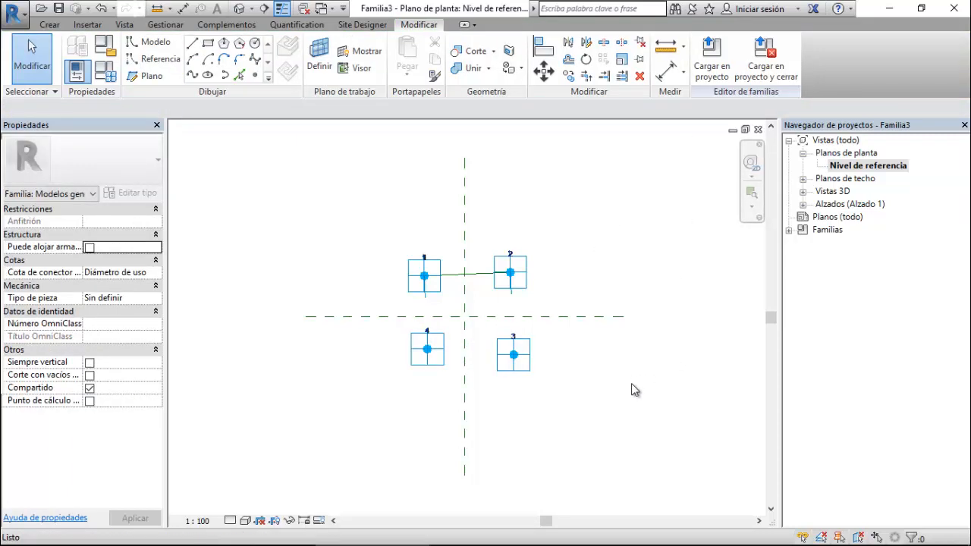
- Undo the replacement of the two lower points to restore the original adaptive points 3 and 4
key("ctrl+z")
key("ctrl+z")
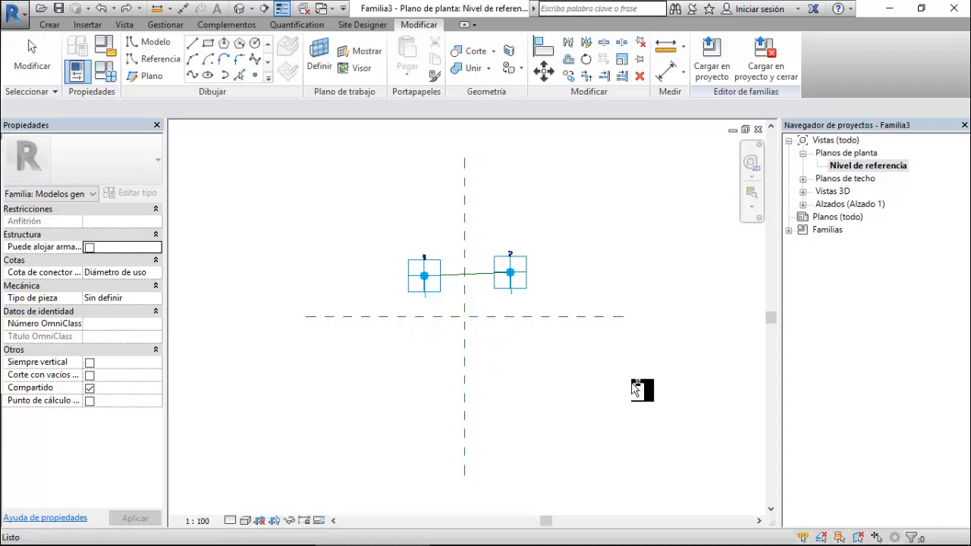
key("ctrl+y")
key("ctrl+y")
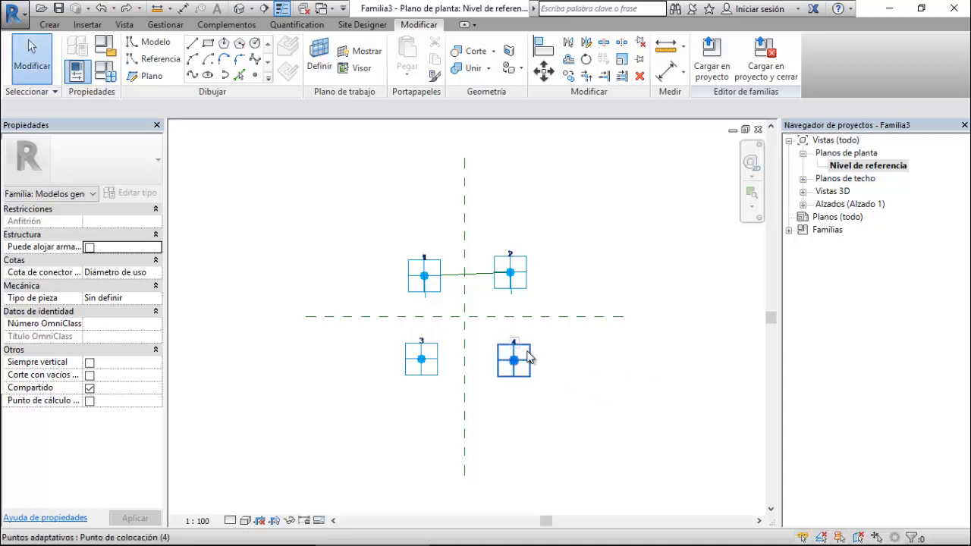
- Renumber the adaptive point below point 2 as 3
scroll(514, 350, "up", 3)
left_click(505, 354)
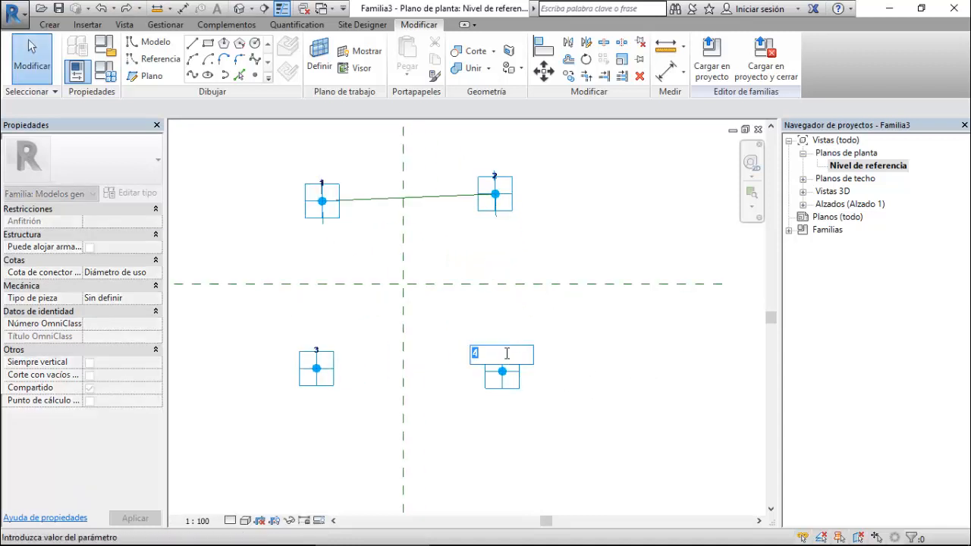
type("3")
key("Return")
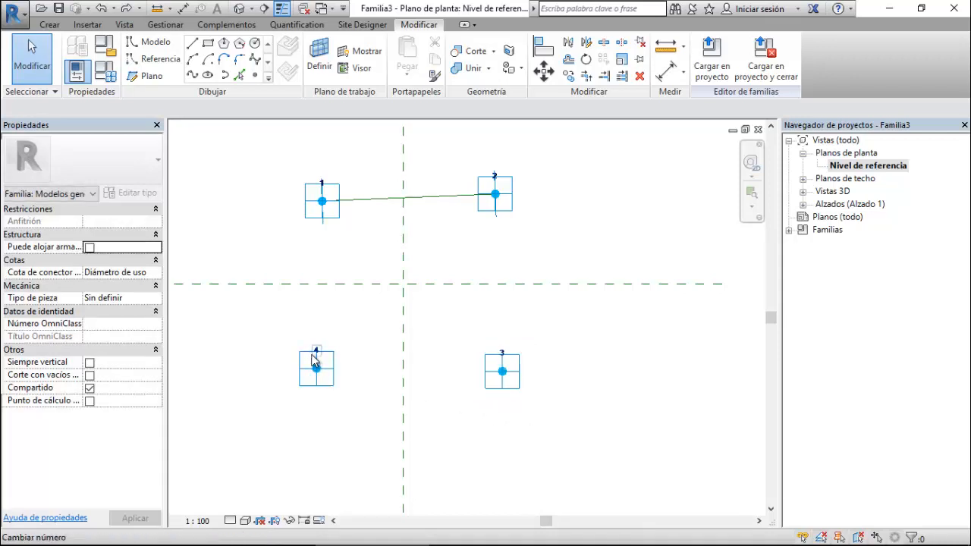
scroll(326, 358, "up", 3)
scroll(370, 322, "down", 3)
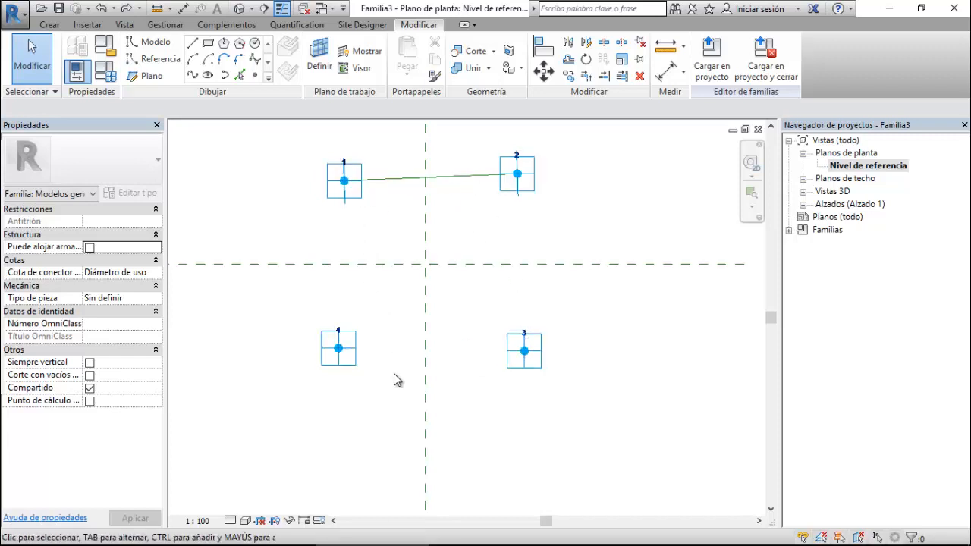
- Connect adaptive points 2 and 3 with a spline and make it a reference line
left_click_drag(483, 135, 565, 409)
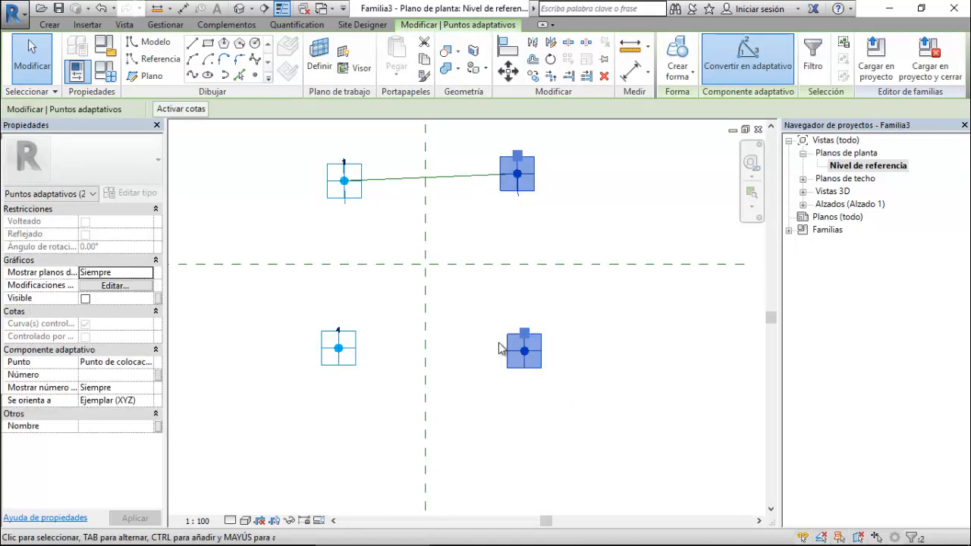
left_click(192, 75)
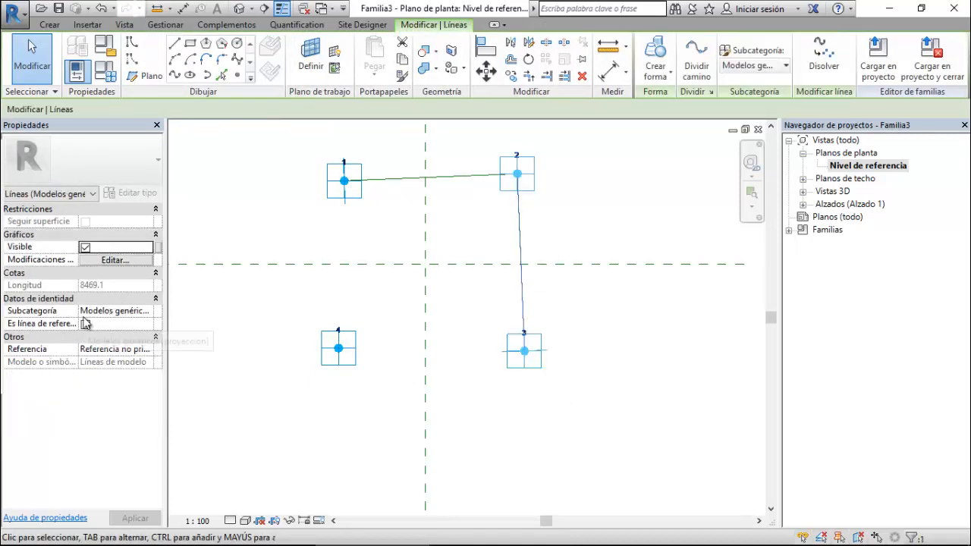
left_click(86, 324)
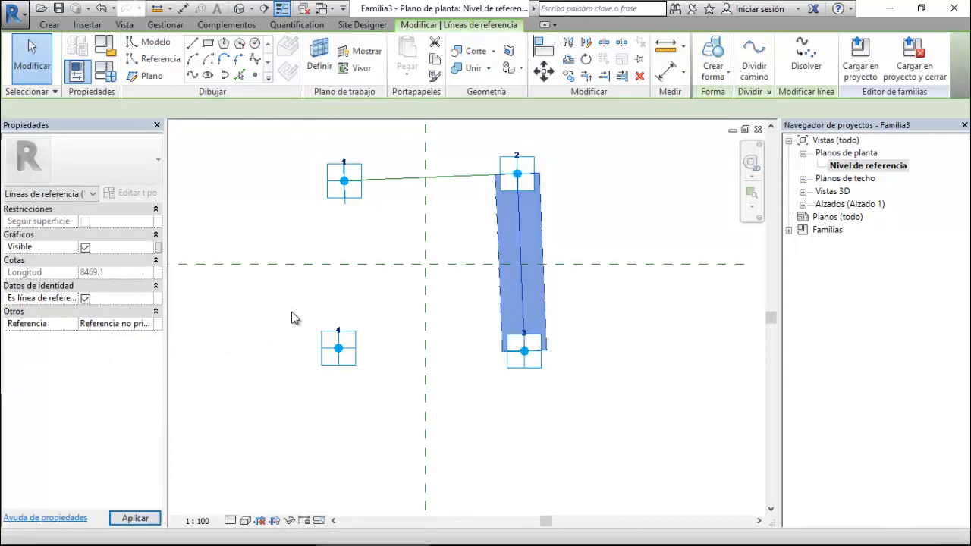
- Connect adaptive points 3 and 4 with a spline and make it a reference line
left_click_drag(275, 303, 591, 388)
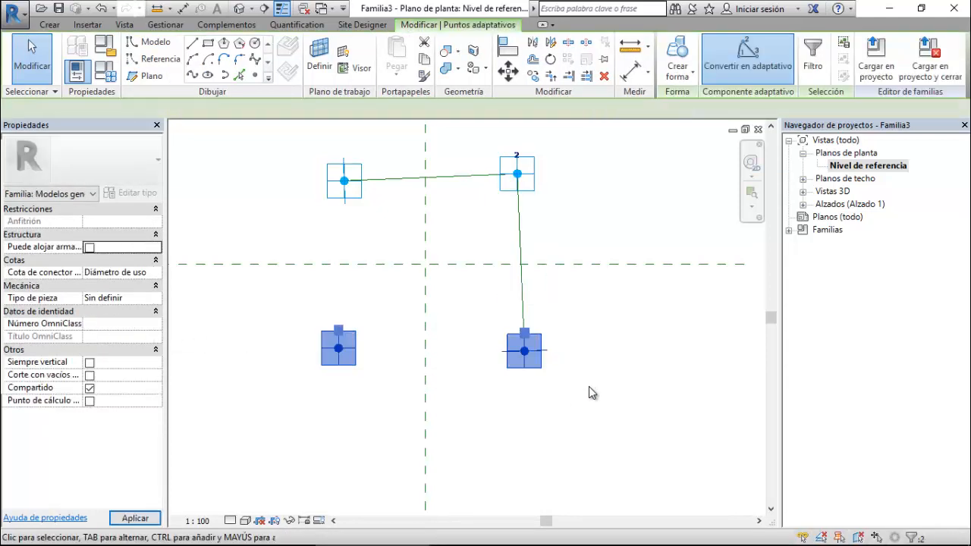
left_click(192, 75)
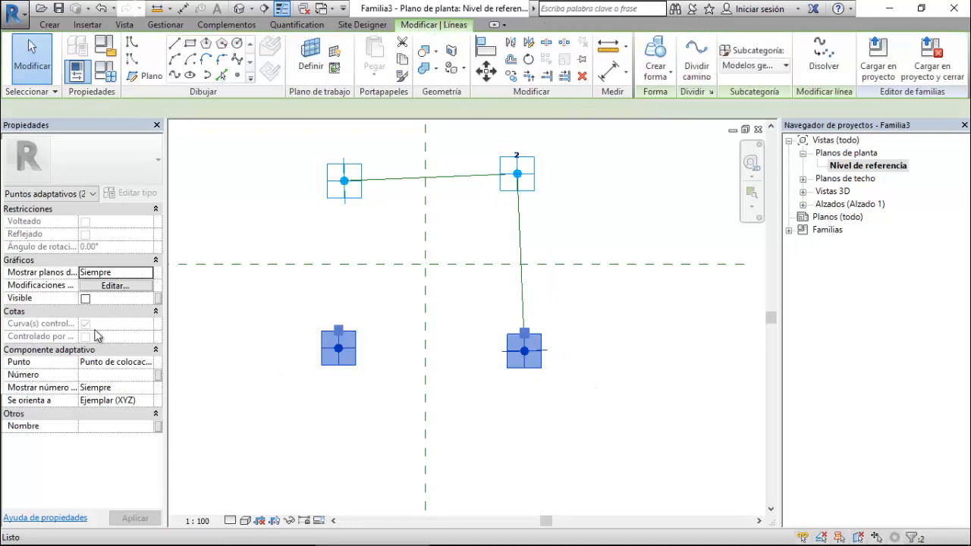
left_click(85, 325)
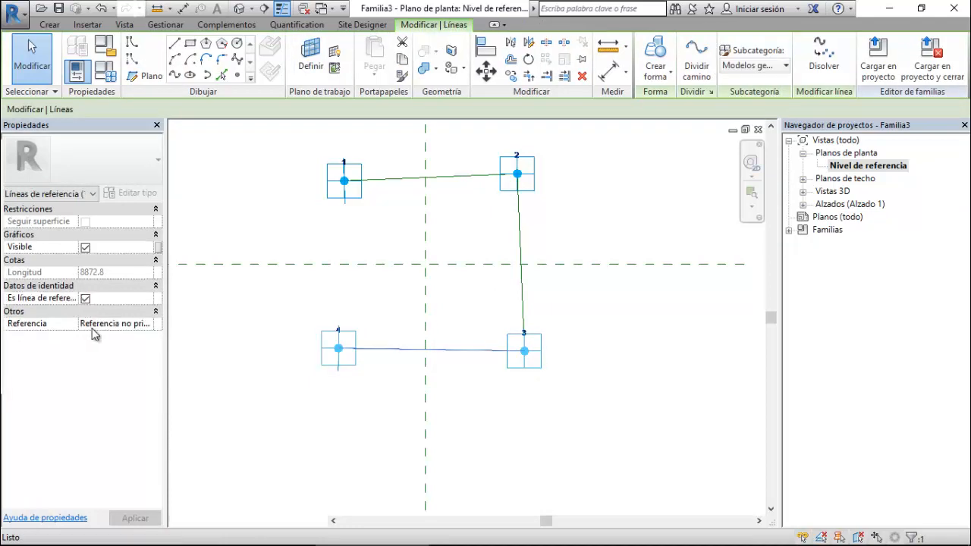
left_click(278, 165)
- Close the square by connecting adaptive points 4 and 1 with a spline set as a reference line
left_click_drag(332, 246, 373, 422)
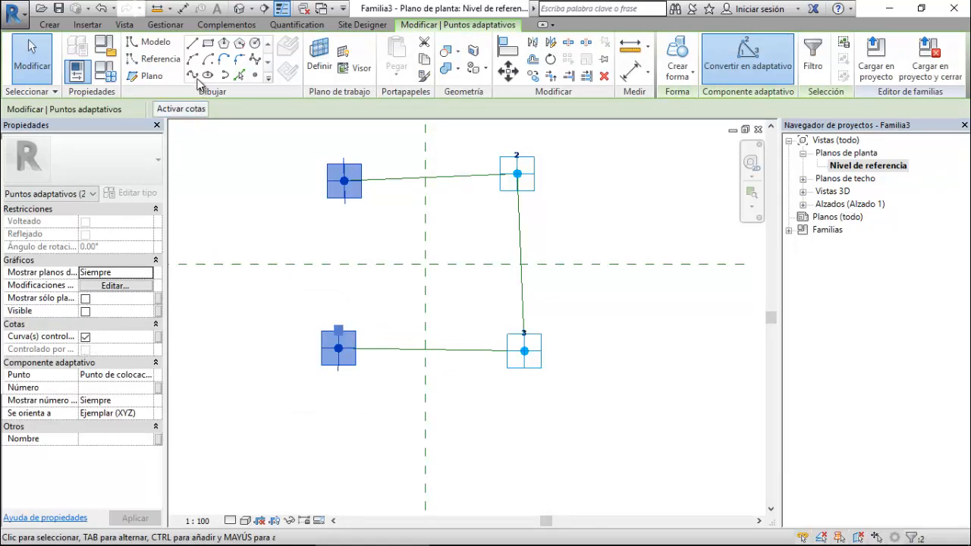
left_click(193, 75)
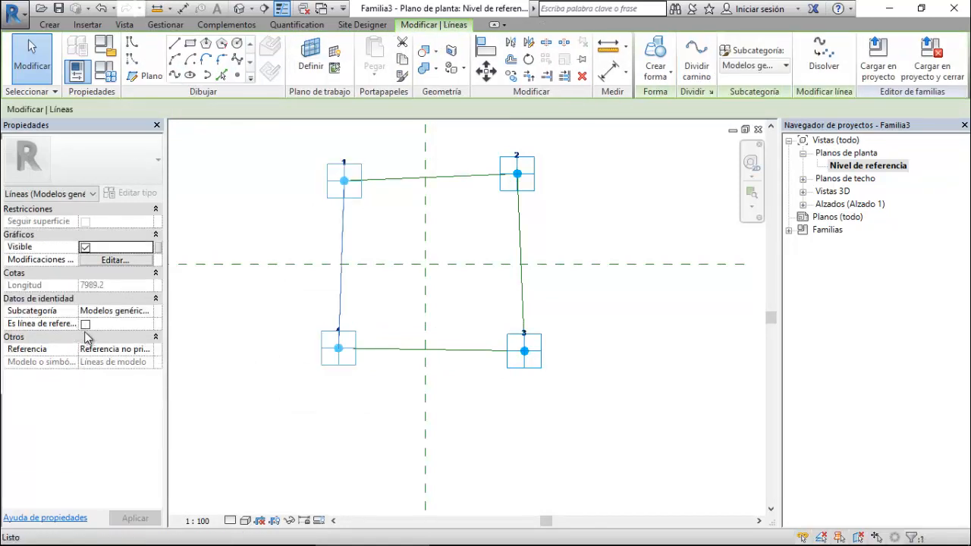
left_click(85, 324)
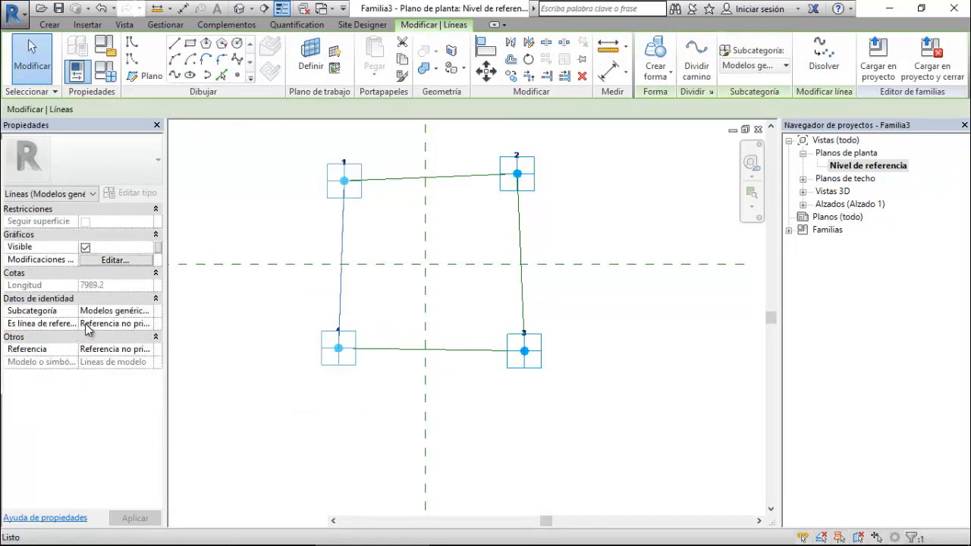
left_click(219, 379)
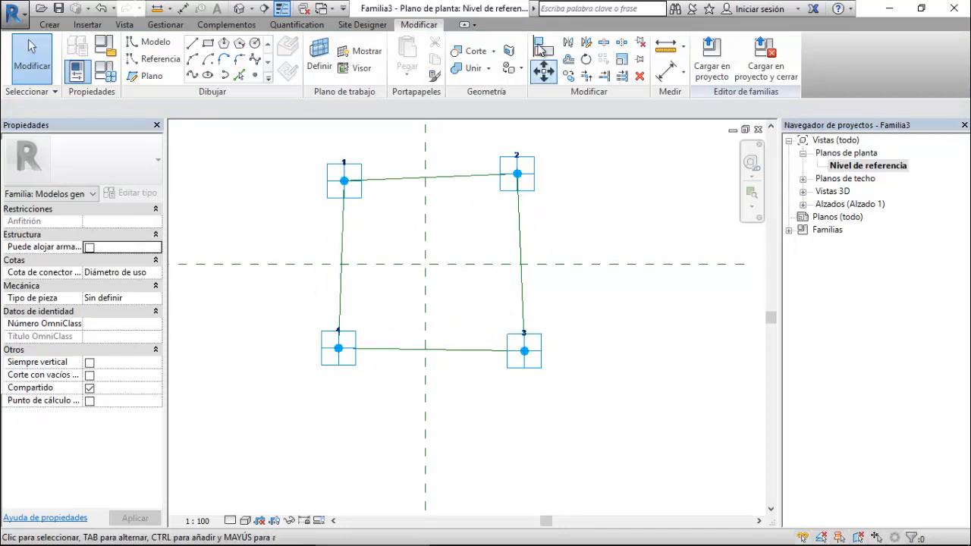
- Align adaptive point 4 vertically and adaptive point 2 horizontally with point 1
left_click(345, 175)
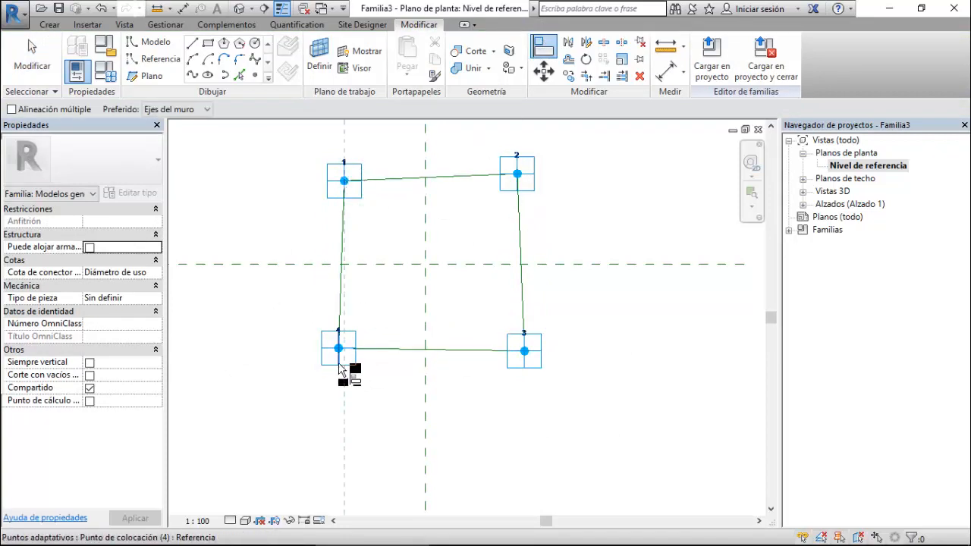
left_click(339, 352)
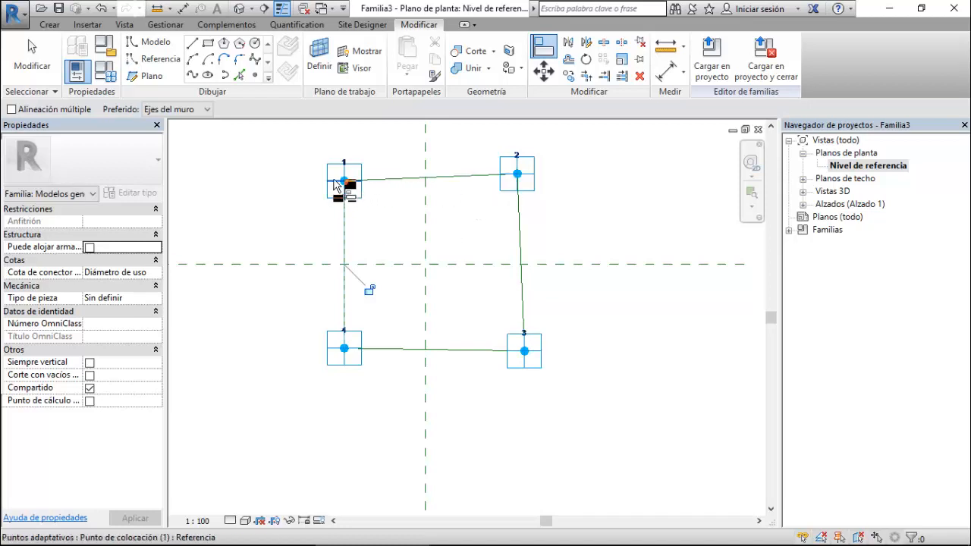
left_click(539, 55)
left_click(344, 180)
left_click(527, 176)
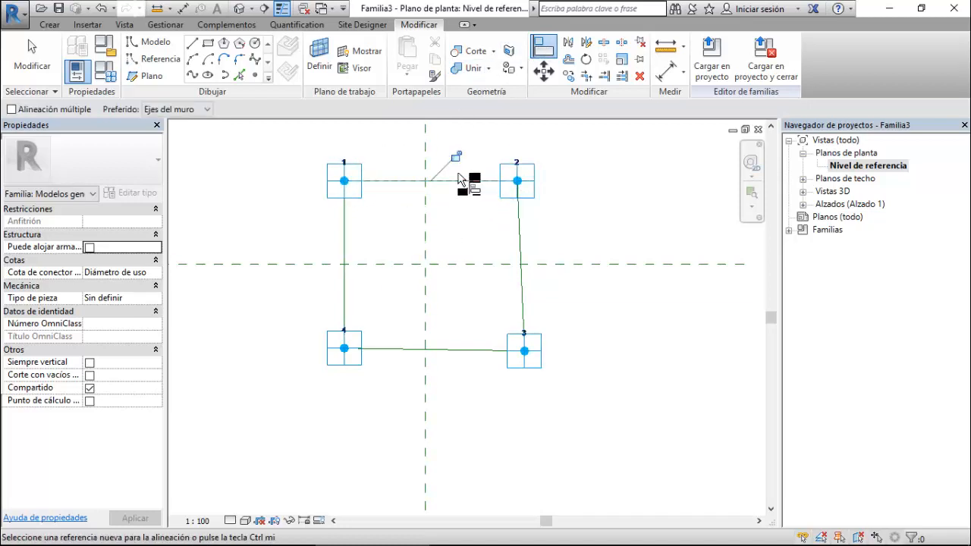
key("Escape")
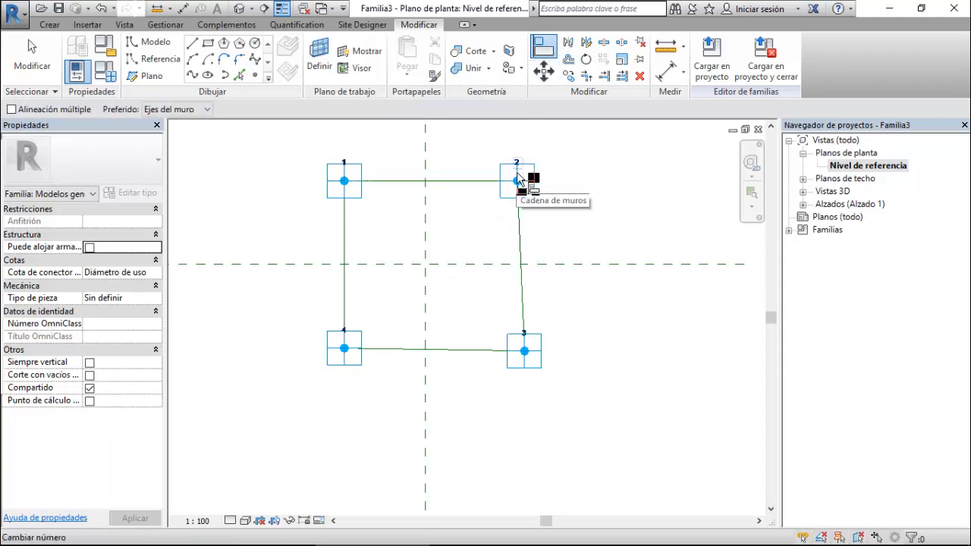
- Align adaptive point 3 vertically with point 2
scroll(518, 180, "up", 3)
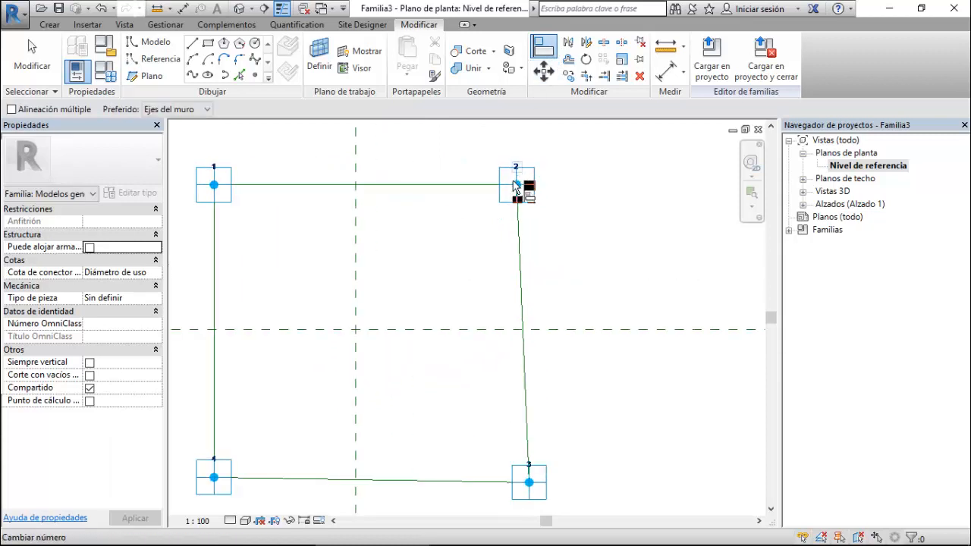
left_click(516, 201)
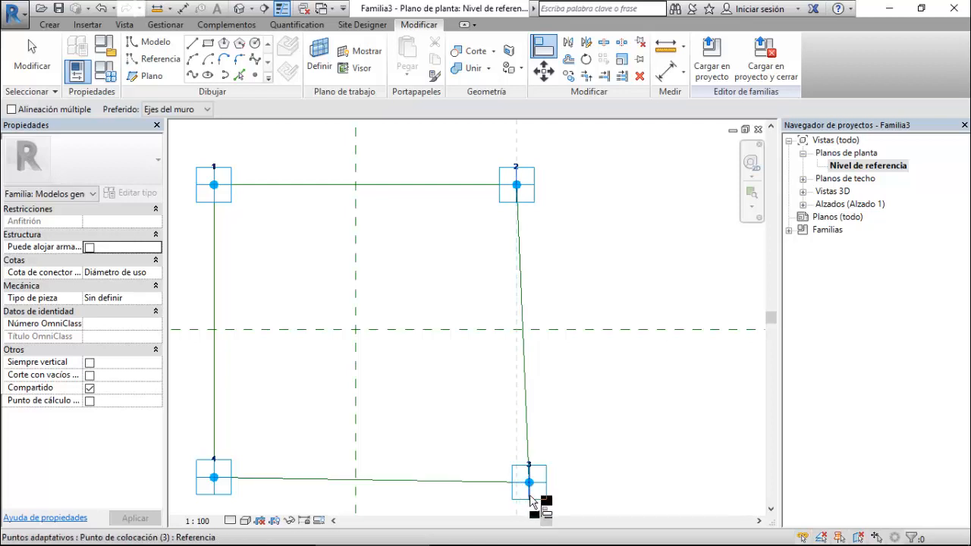
left_click(528, 482)
left_click(544, 47)
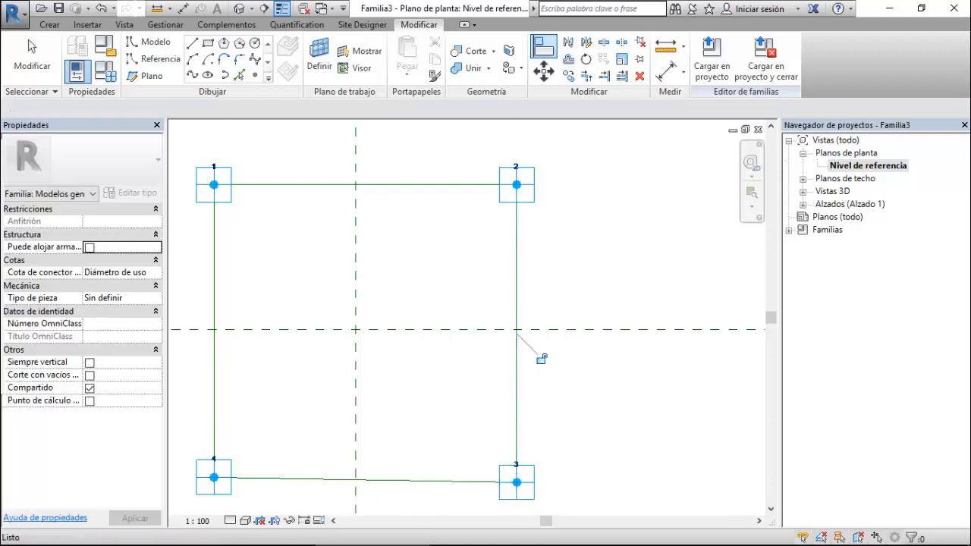
- Align adaptive point 3 horizontally with point 4 to square off the fourth corner
left_click(225, 477)
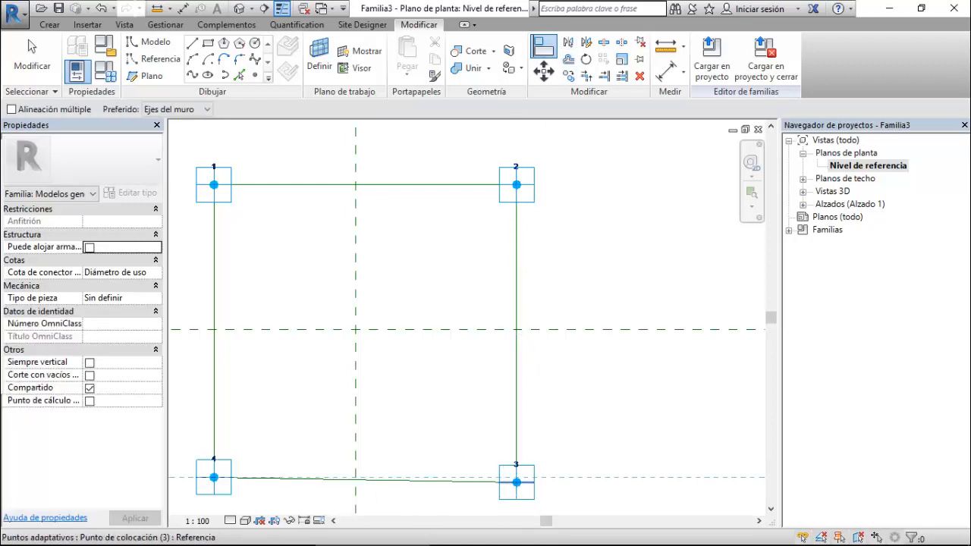
left_click(524, 482)
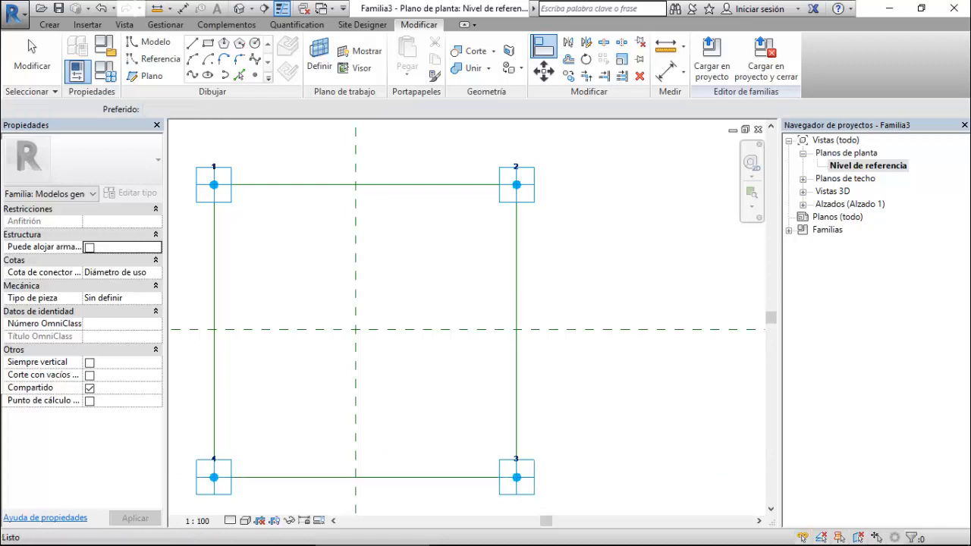
scroll(645, 327, "down", 4)
key("Escape")
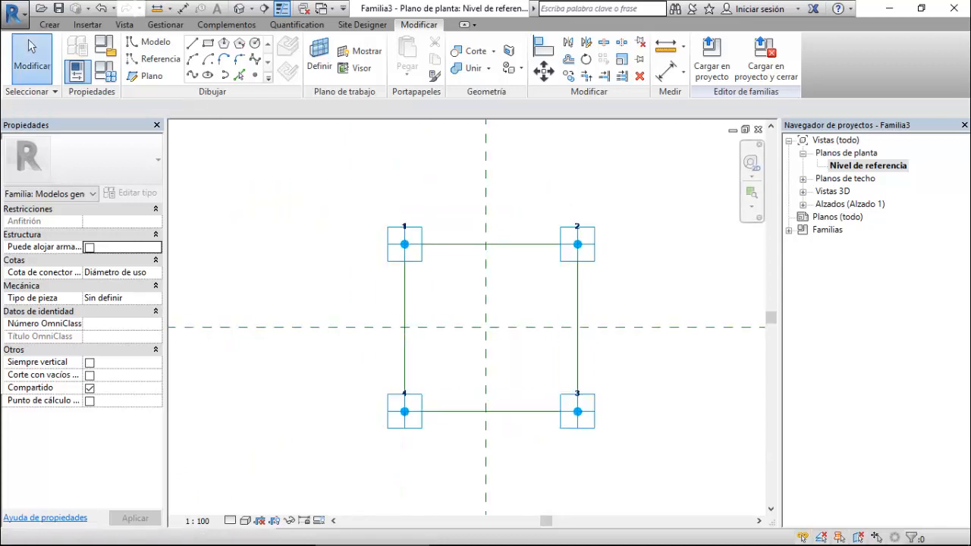
scroll(686, 431, "up", 1)
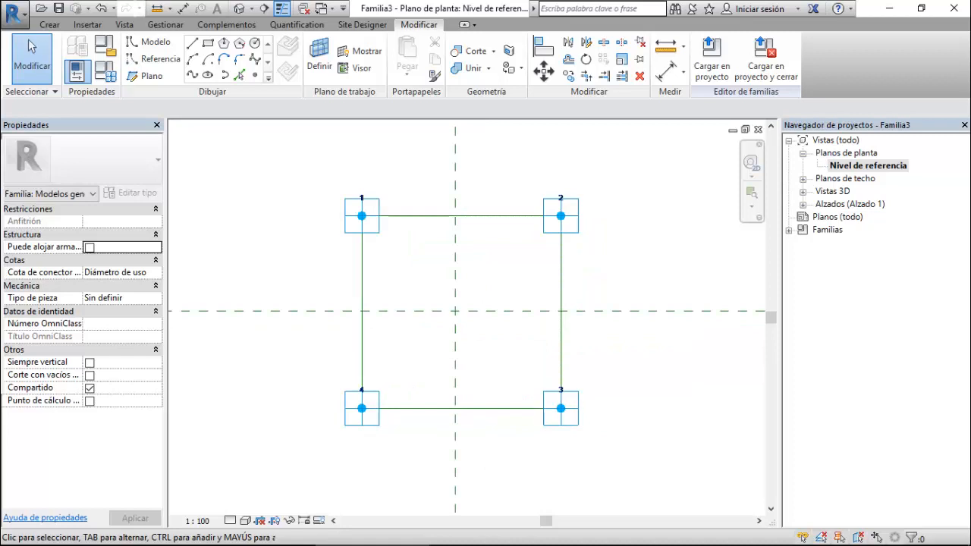
- Examine the curve parameter of a reference point and the family parameters in the Panel Adaptativo Cuadrado 3D view
left_click(322, 8)
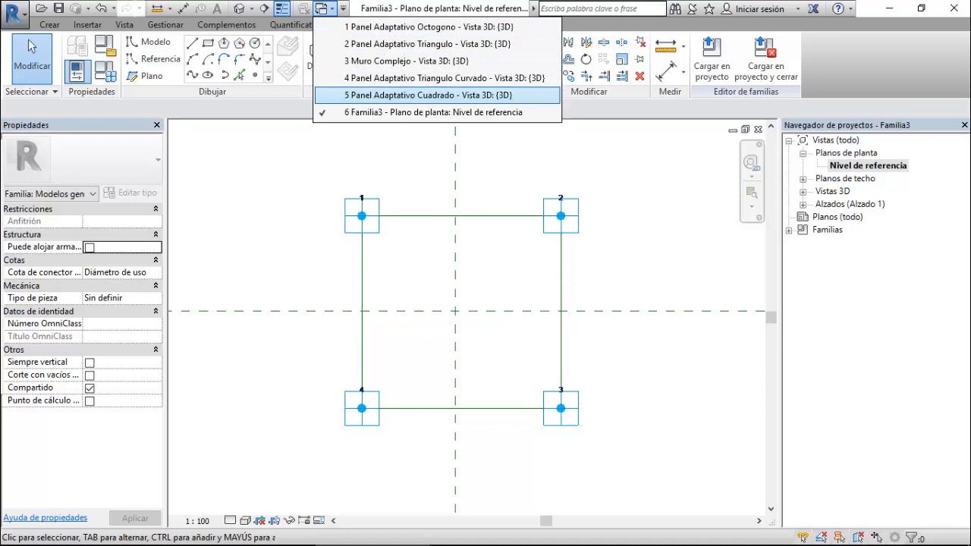
left_click(425, 95)
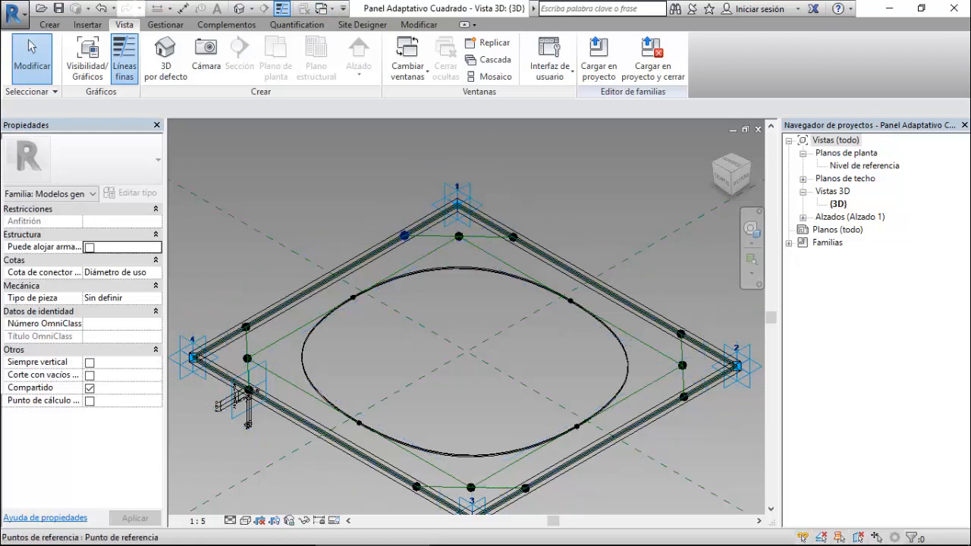
left_click(404, 236)
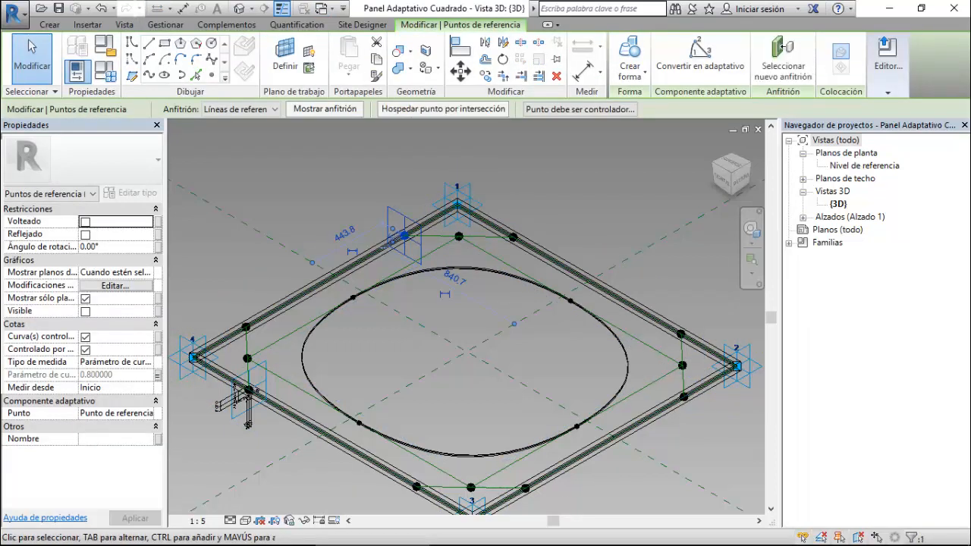
key("Tab")
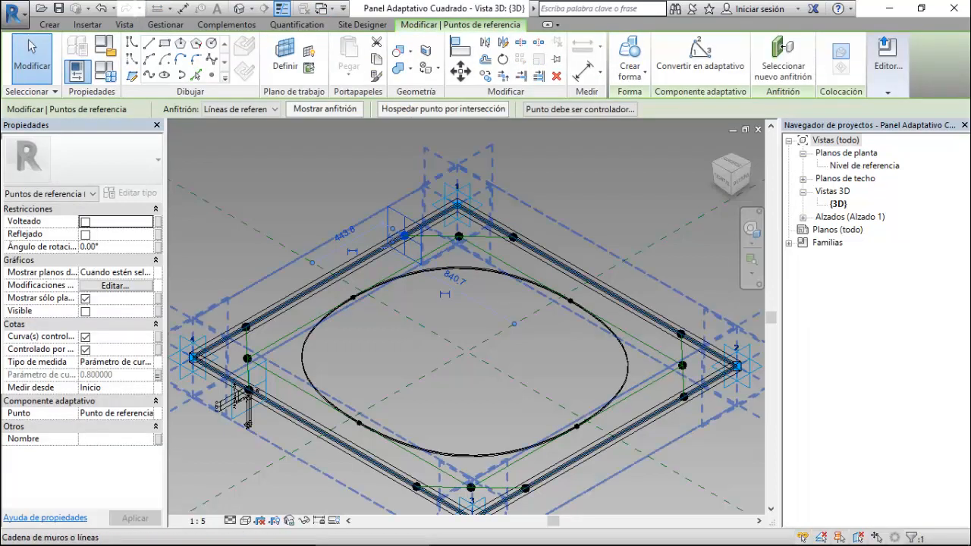
key("Tab")
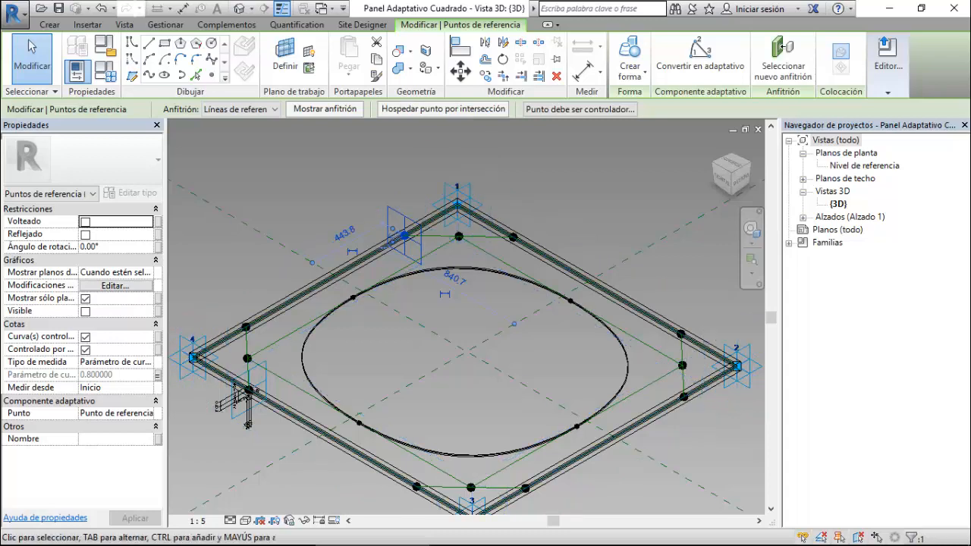
left_click(106, 71)
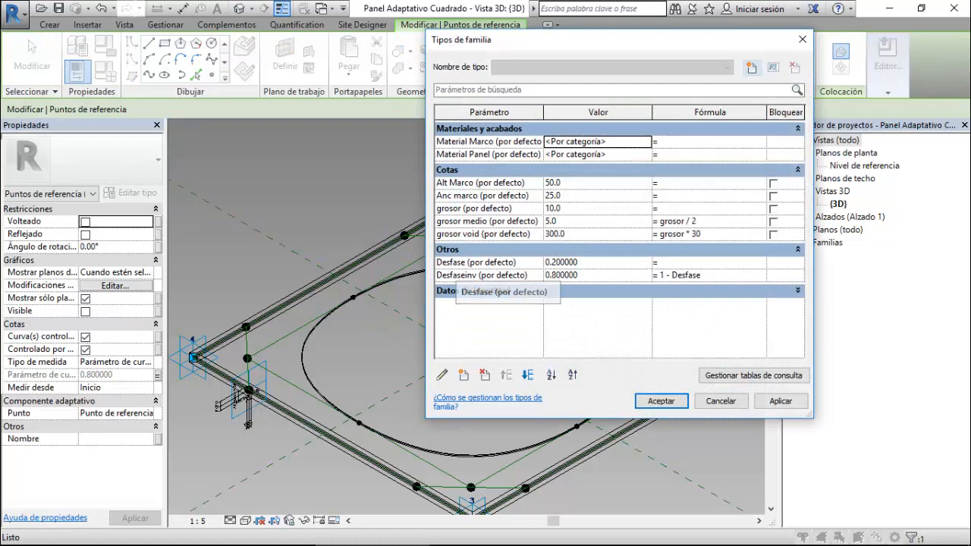
left_click(661, 401)
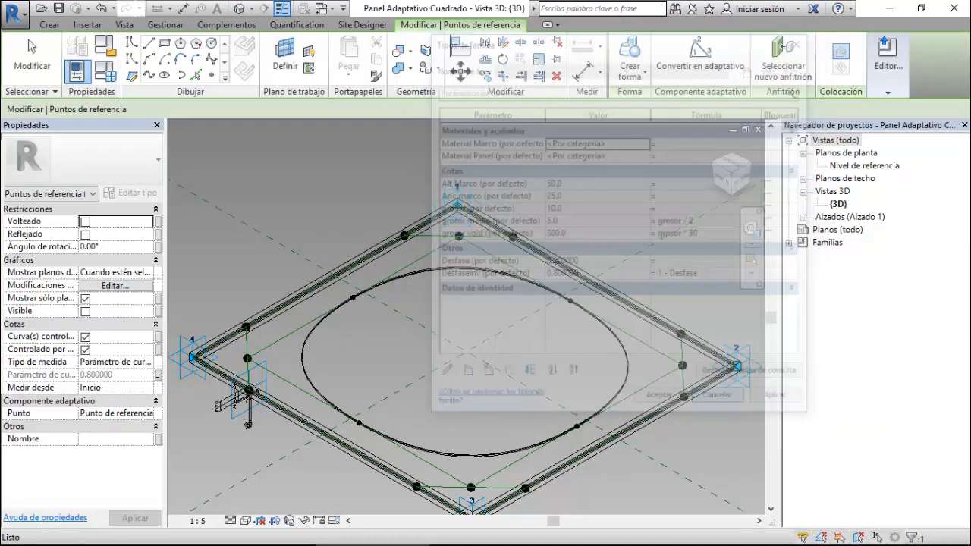
- Return to the Familia3 floor plan and place two reference points on each of the square's four reference lines, one near each end
left_click(327, 9)
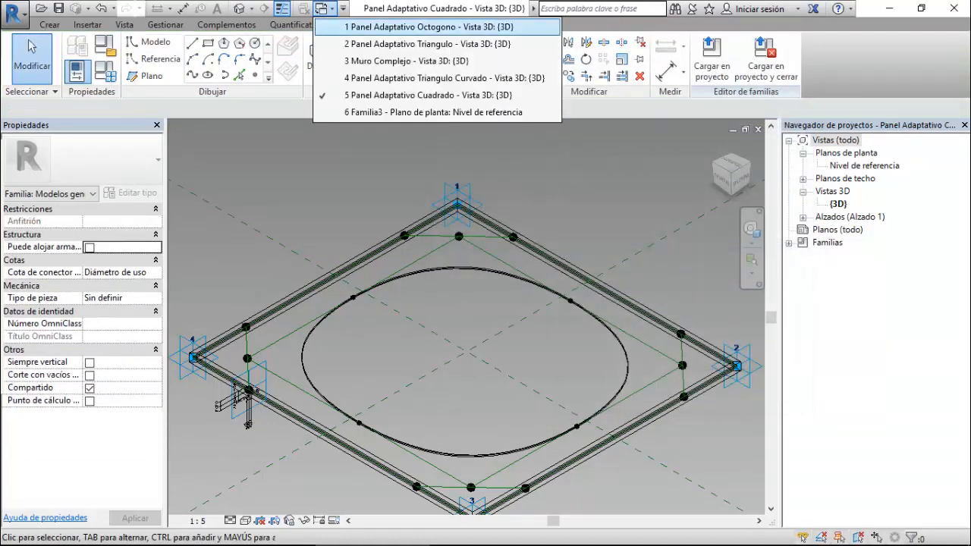
left_click(432, 112)
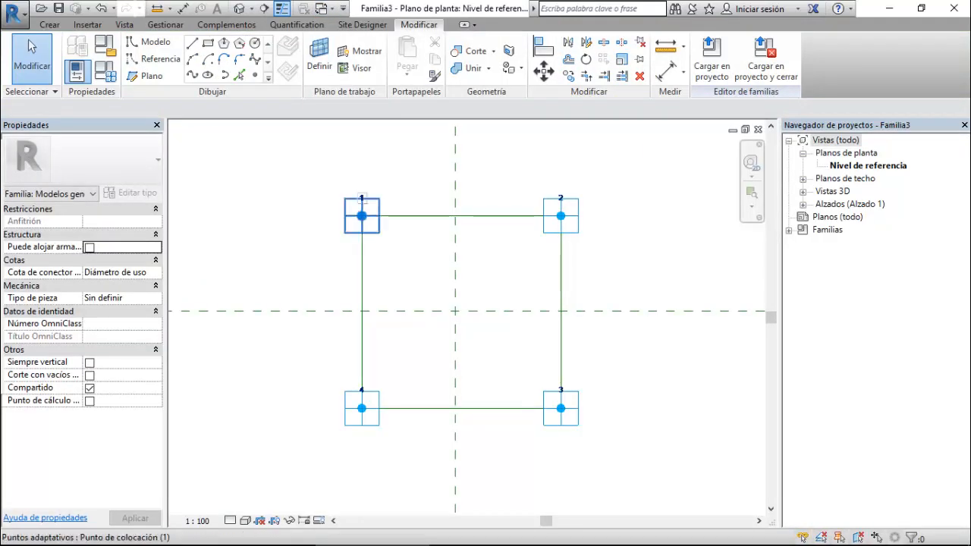
left_click(255, 75)
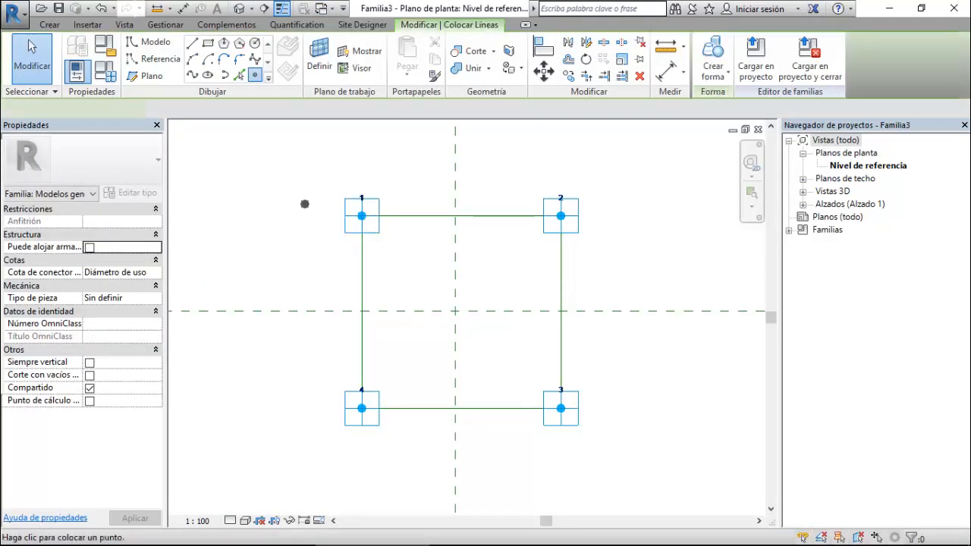
left_click(362, 255)
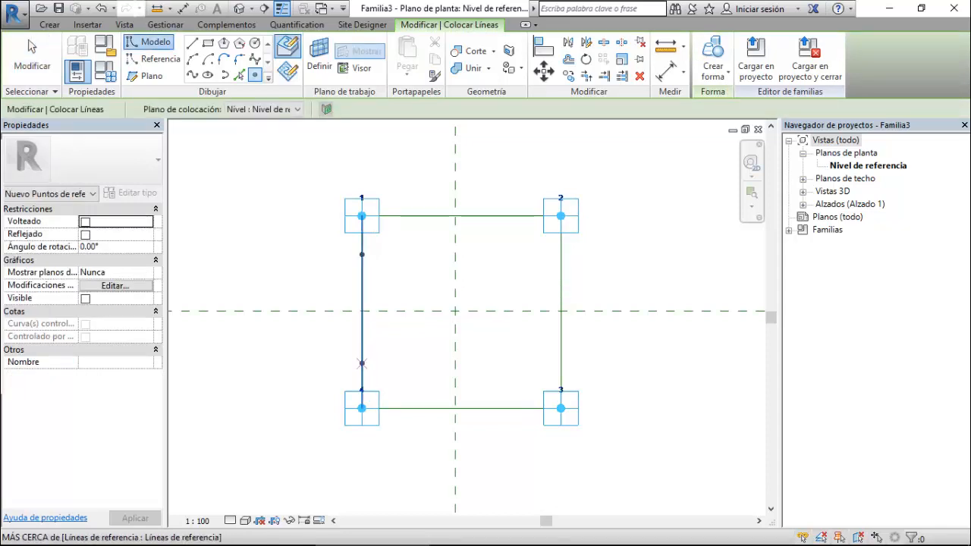
left_click(362, 365)
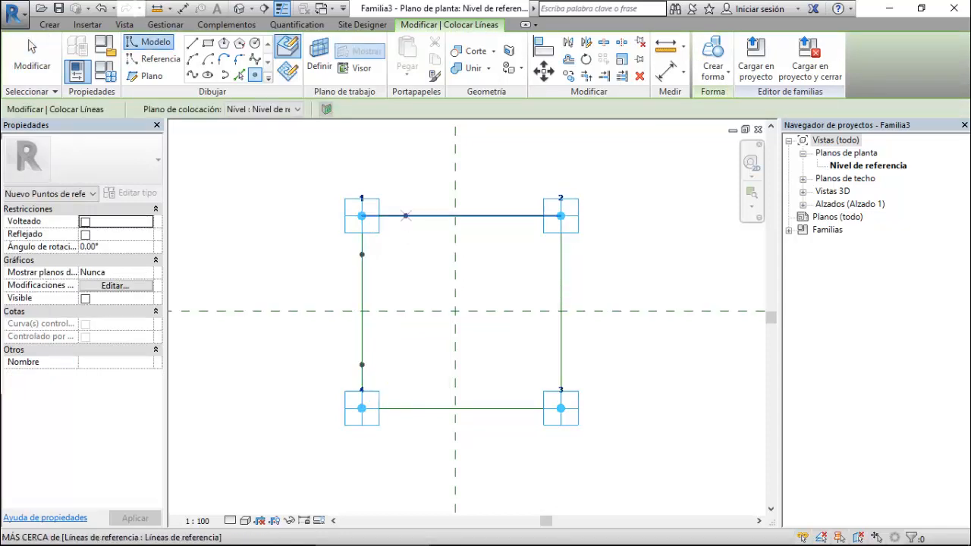
left_click(522, 216)
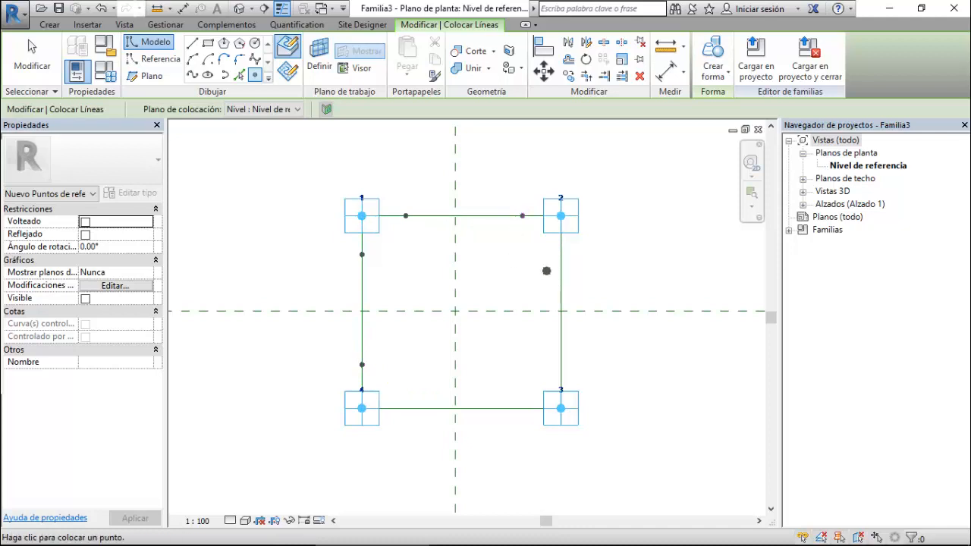
left_click(560, 252)
left_click(561, 354)
left_click(402, 409)
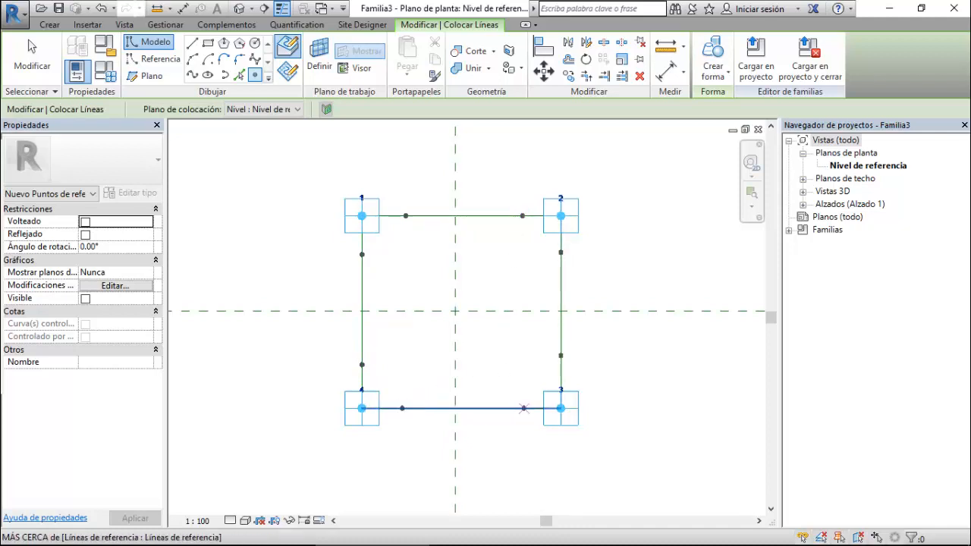
left_click(524, 408)
key("Escape")
key("Escape")
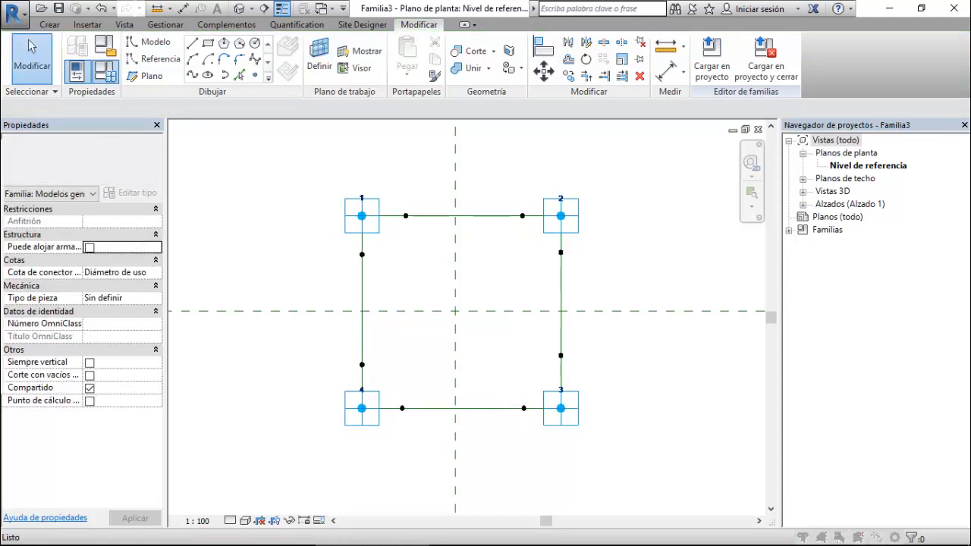
- Create an instance family parameter named Desfase, of type Número and grouped under Otros
key("f")
key("t")
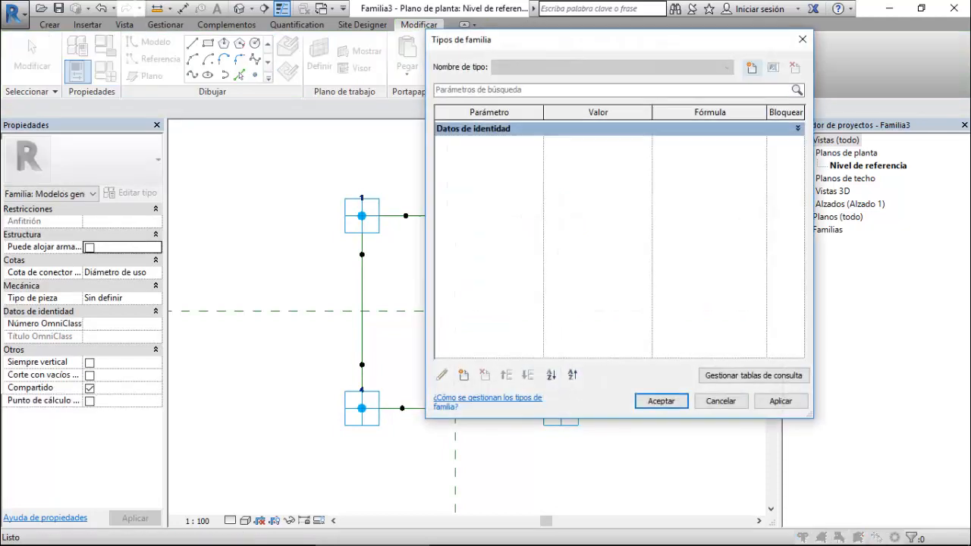
left_click(463, 375)
type("Desfase")
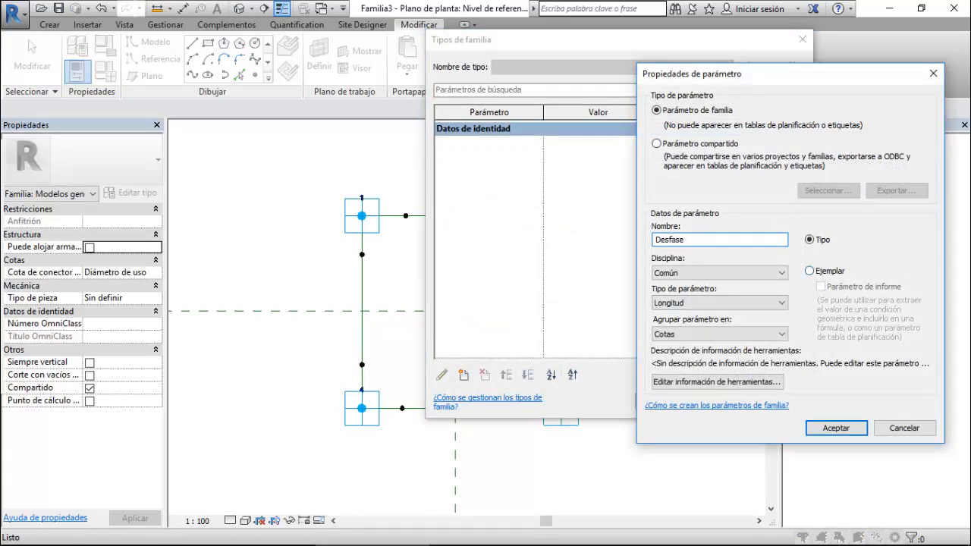
left_click(810, 271)
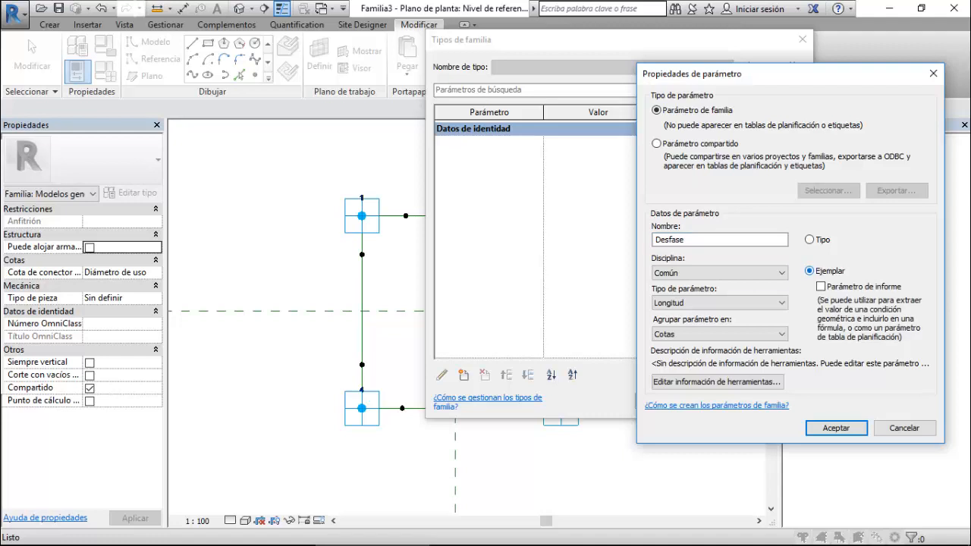
left_click(719, 304)
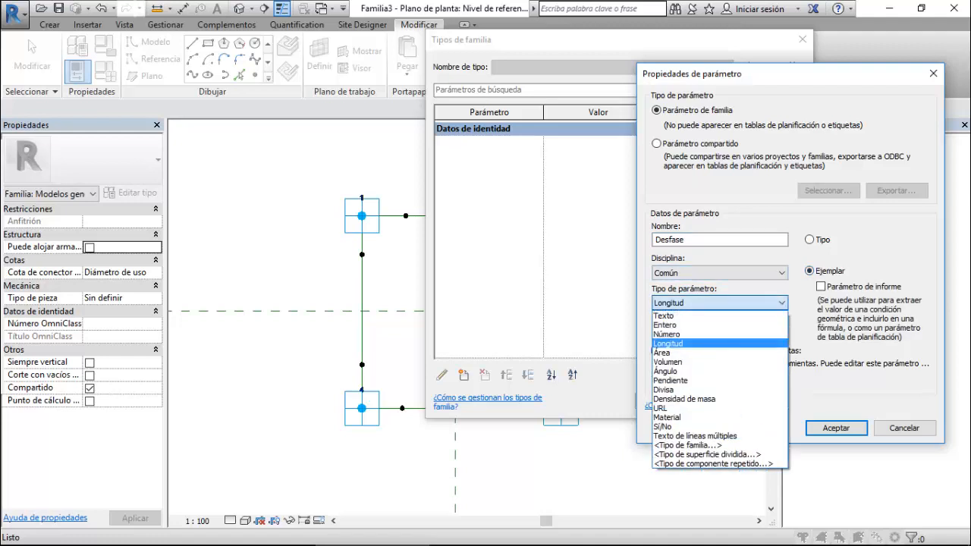
left_click(706, 334)
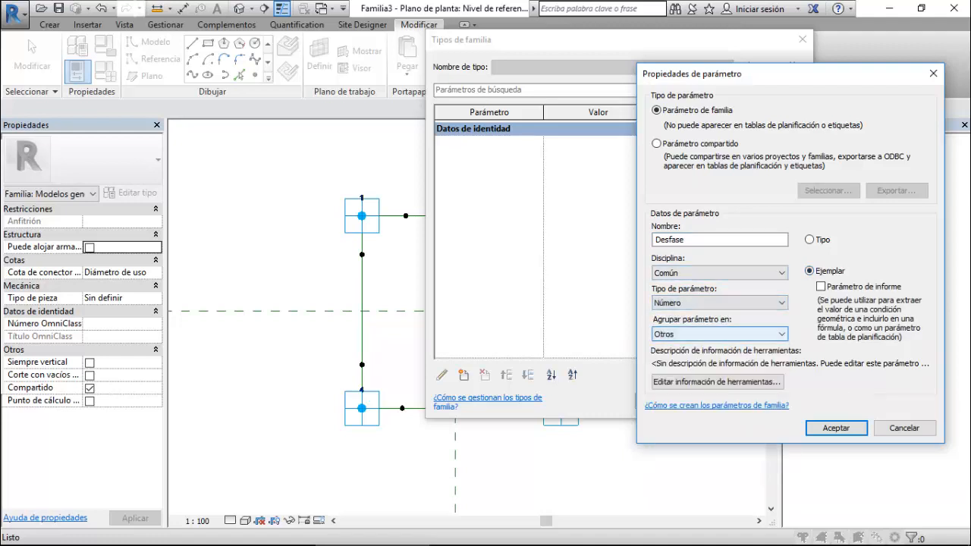
left_click(837, 428)
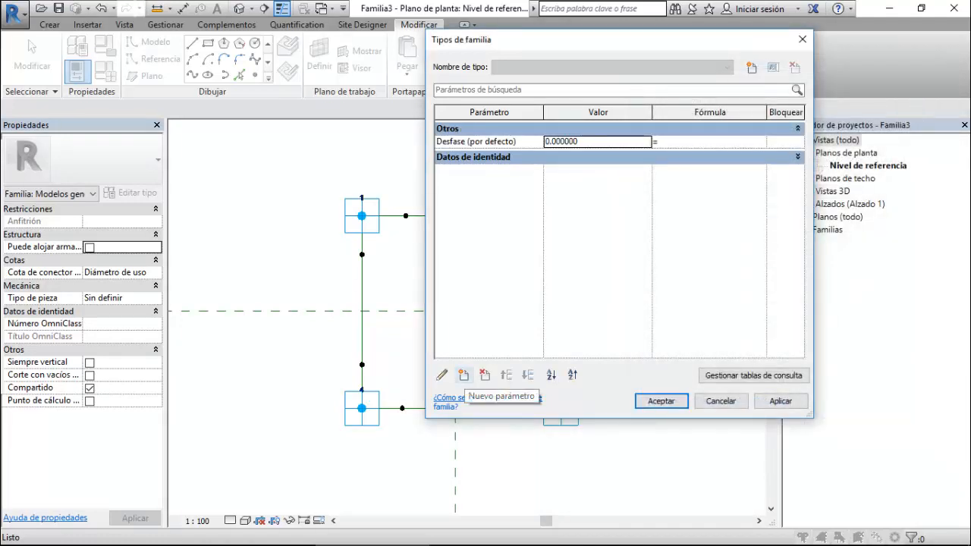
- Create a second instance family parameter named Desfase Inv., of type Número and grouped under Otros
left_click(463, 375)
type("D")
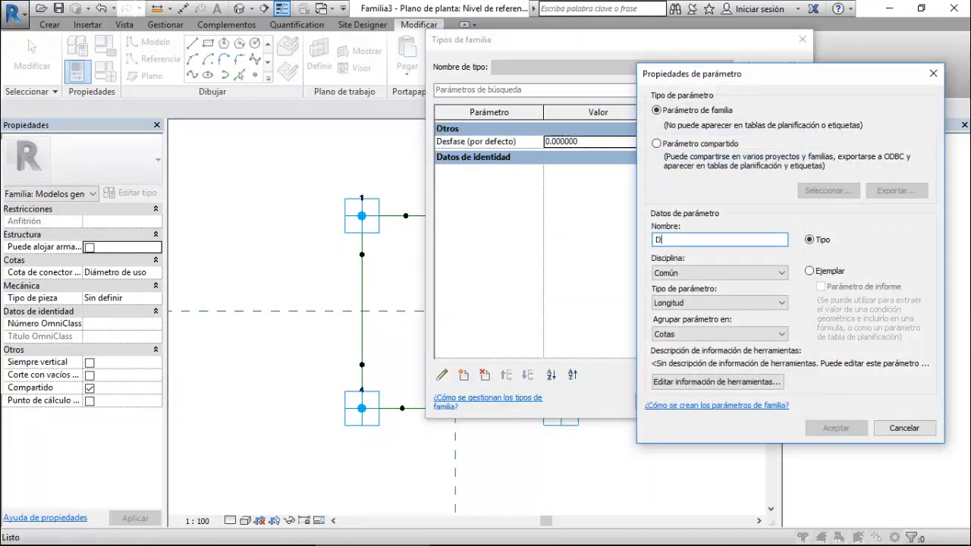
type("esfase Inv.")
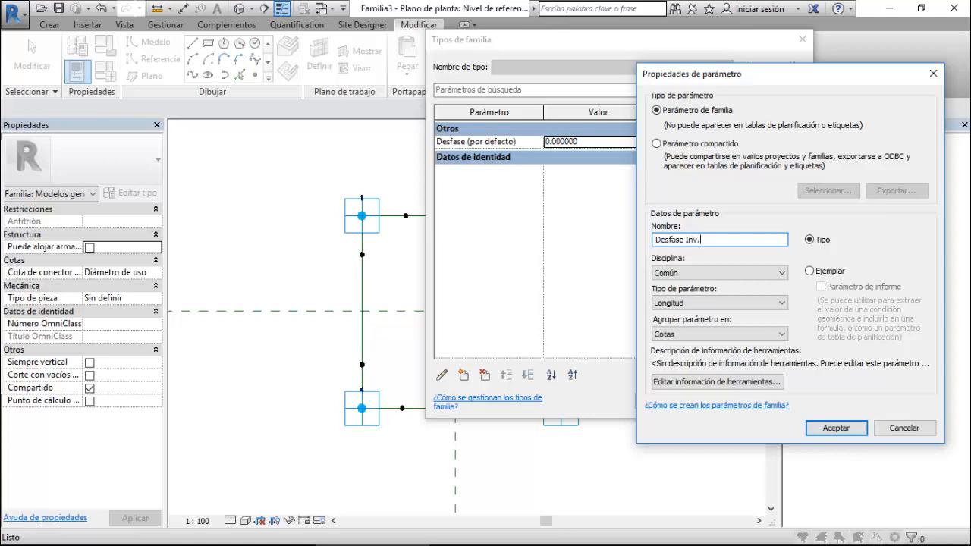
left_click(810, 271)
left_click(759, 303)
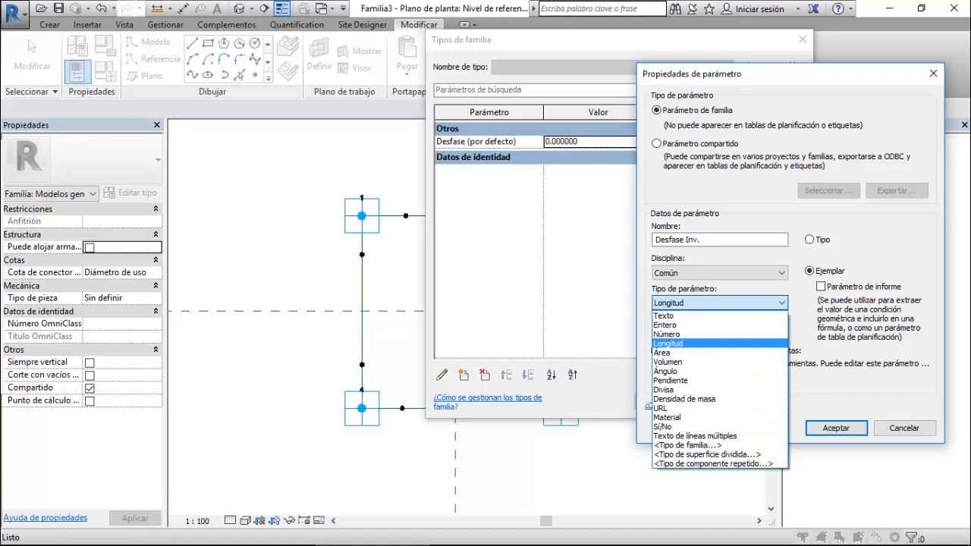
left_click(721, 344)
key("Return")
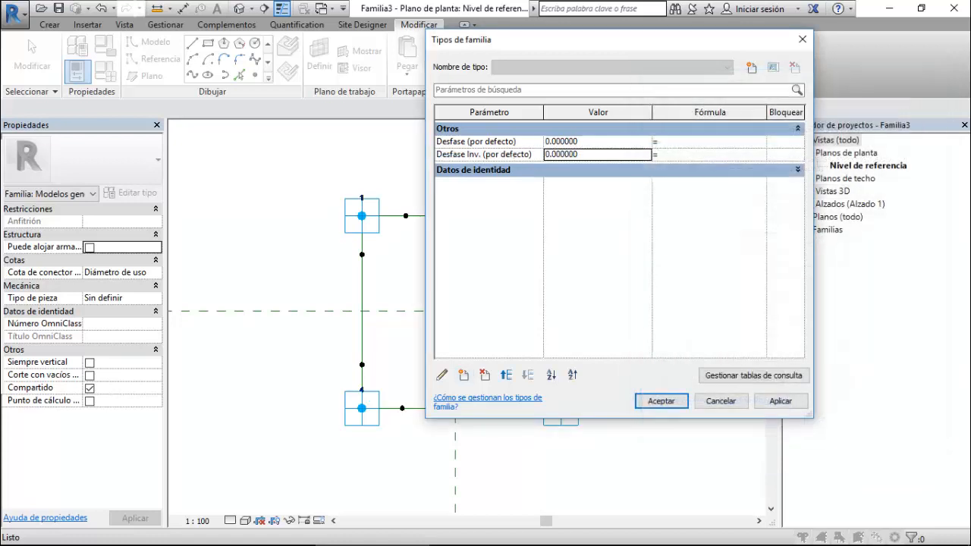
- Set the Desfase Inv. formula to 1 - Desfase and the Desfase value to 0.2, and accept the family types
key("Tab")
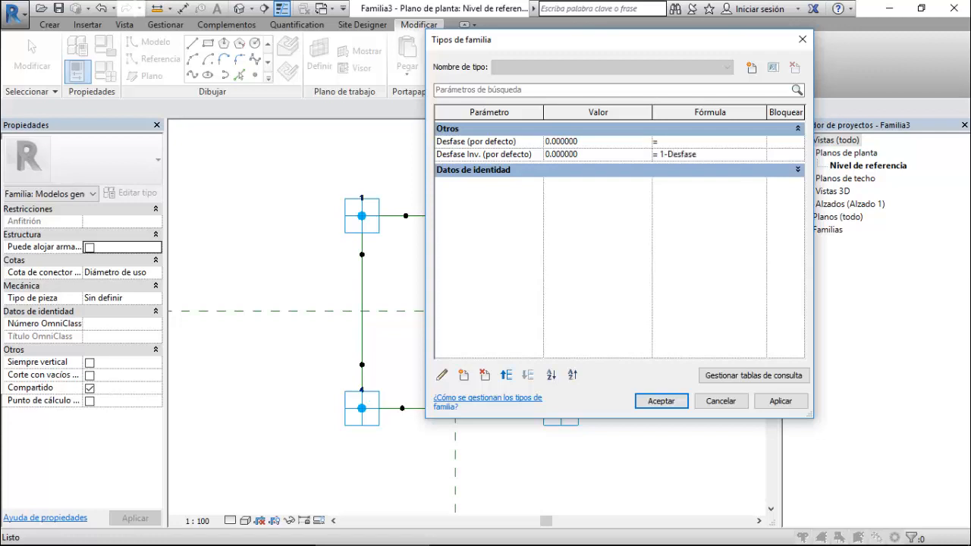
key("Return")
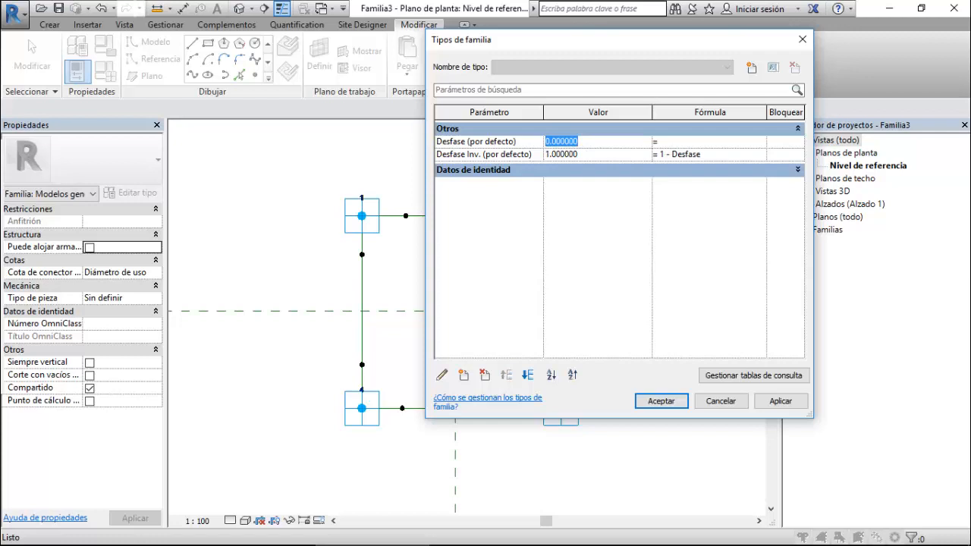
key("Return")
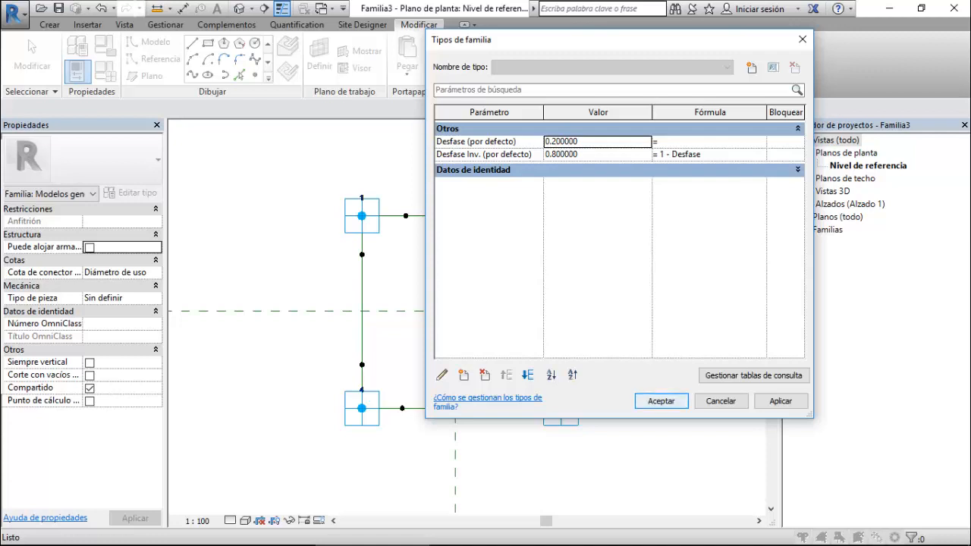
left_click(661, 401)
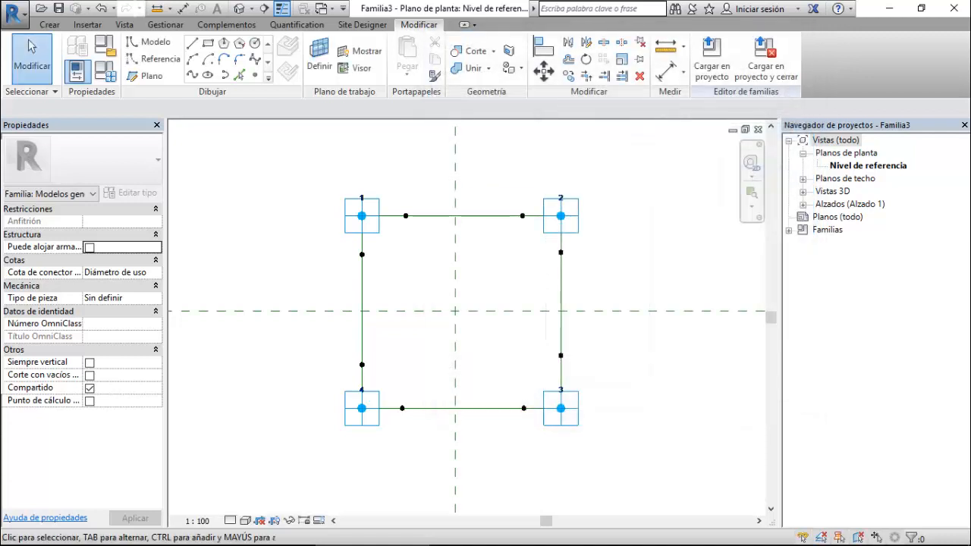
- On the reference line between adaptive points 1 and 4, link the curve parameter to Desfase Inv. near point 1 and Desfase near point 4
left_click(362, 254)
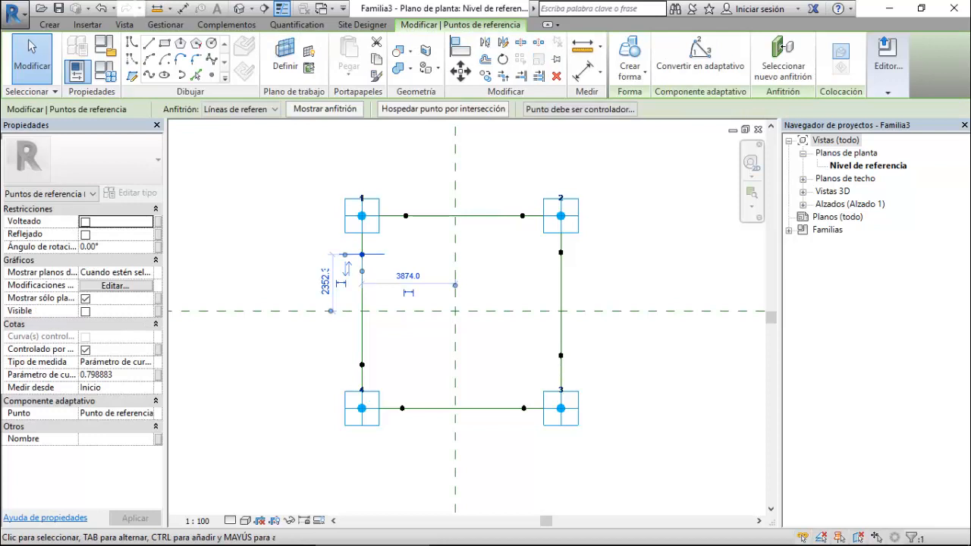
left_click(158, 375)
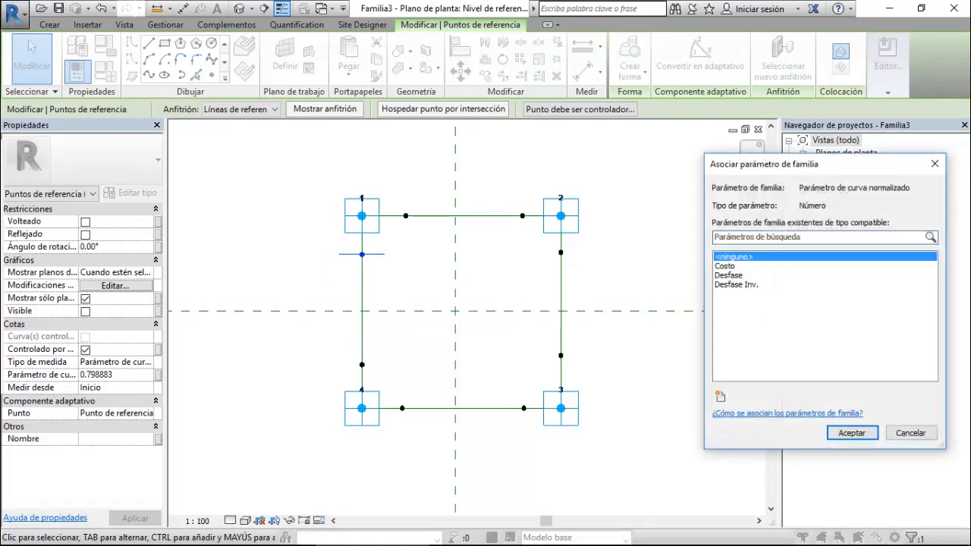
left_click(737, 286)
left_click(852, 433)
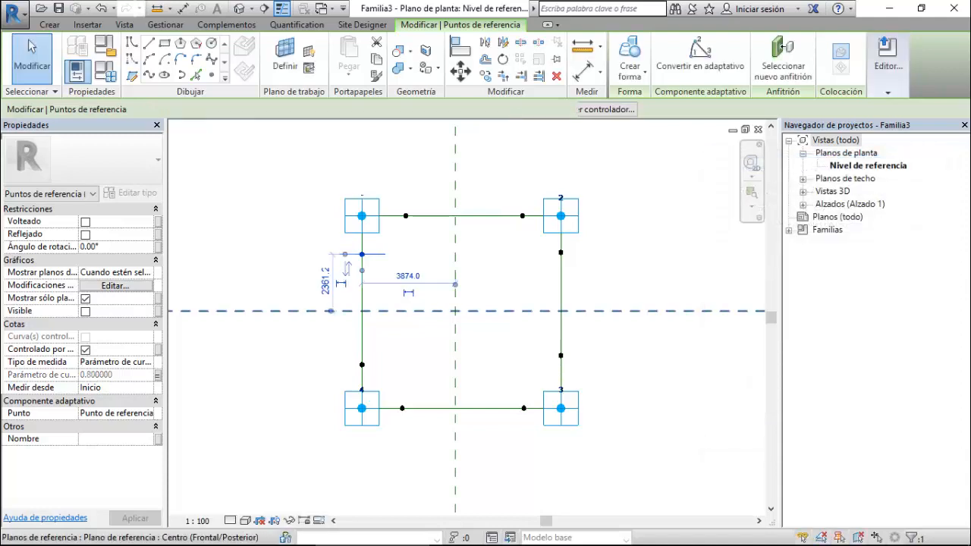
left_click(362, 365)
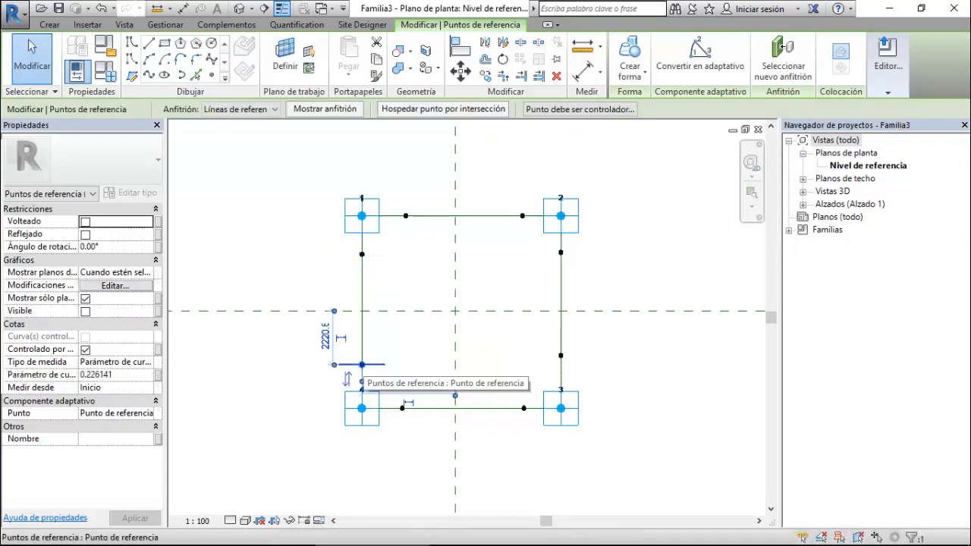
left_click(157, 375)
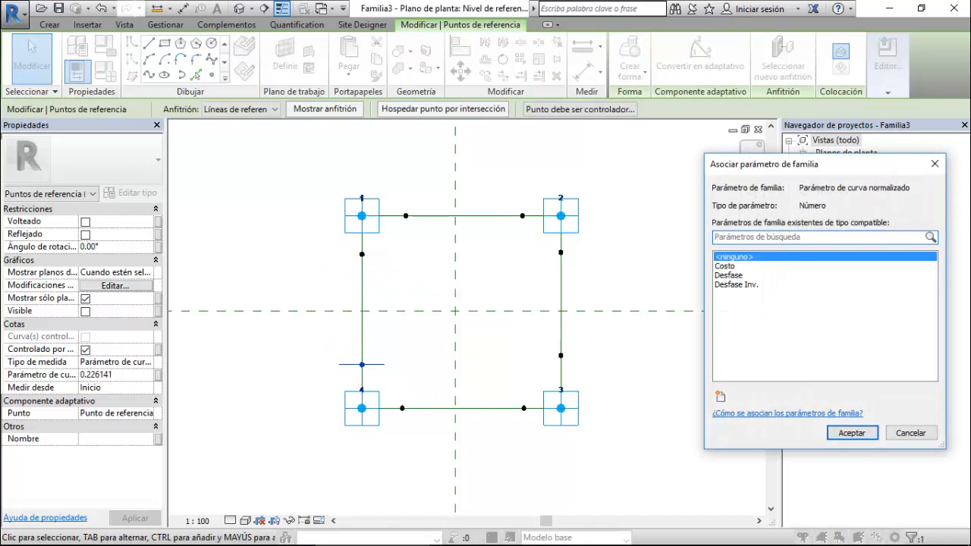
left_click(729, 276)
left_click(853, 433)
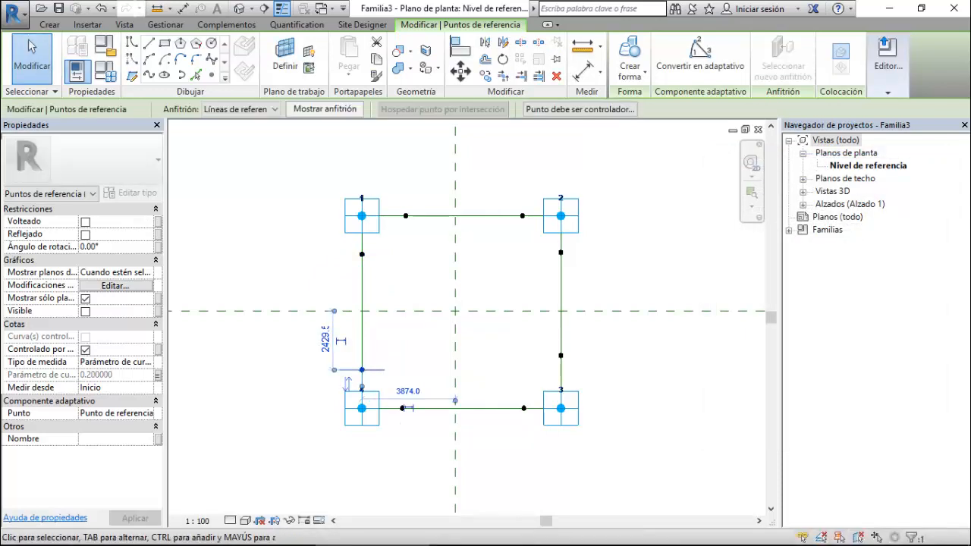
- On the line between adaptive points 1 and 2, associate the curve parameter with Desfase near point 1 and Desfase Inv. near point 2
left_click(406, 215)
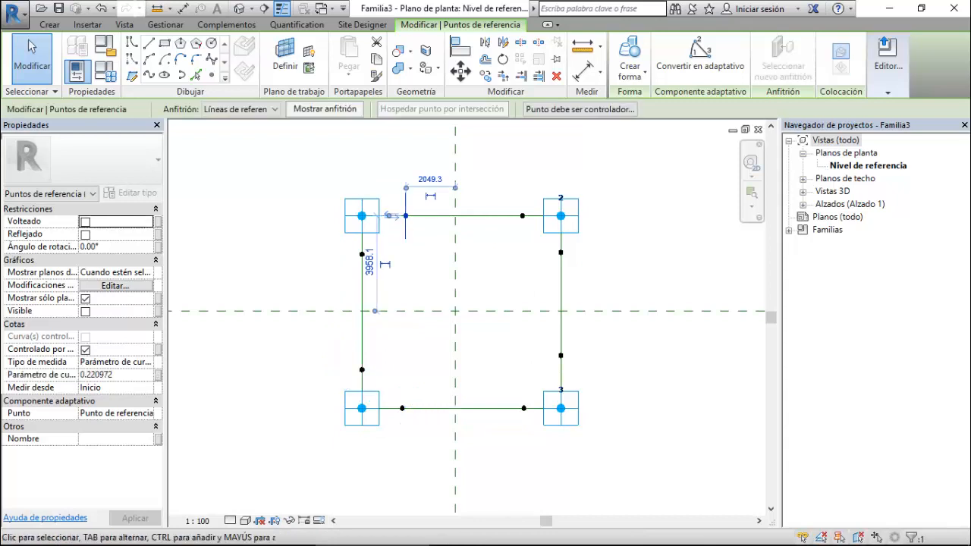
left_click(158, 375)
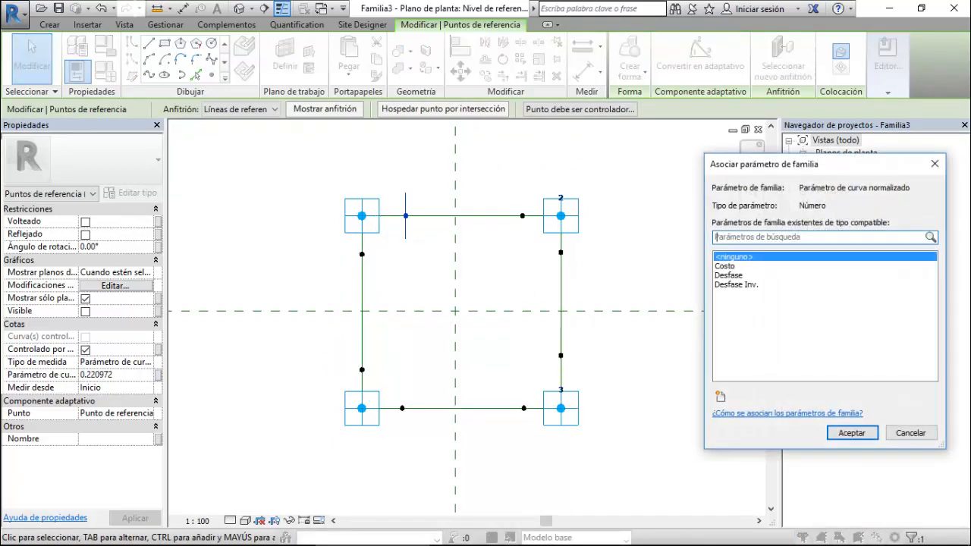
left_click(730, 275)
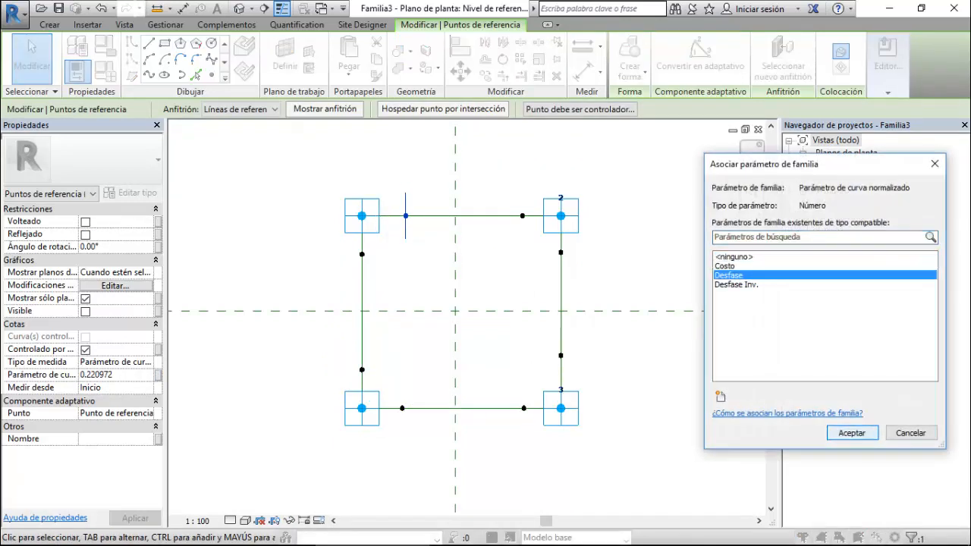
left_click(852, 433)
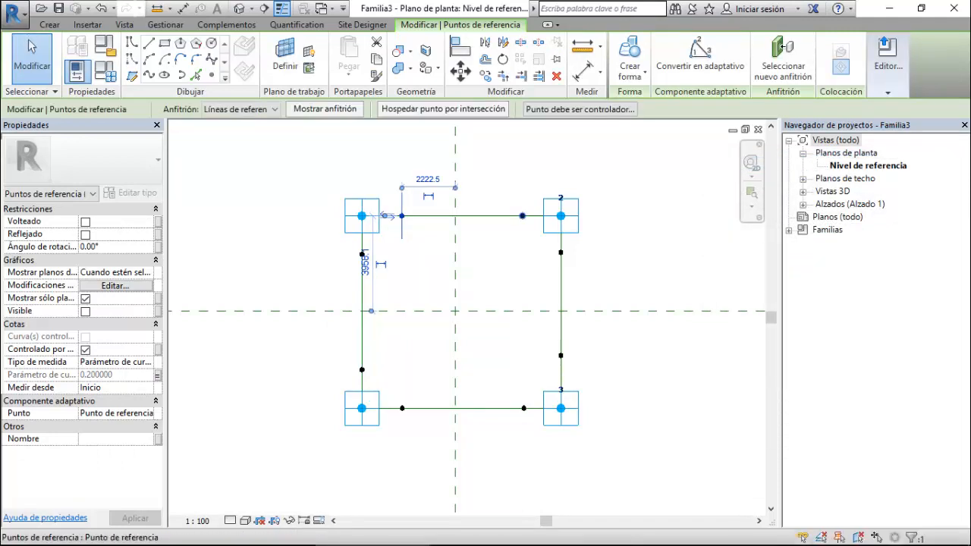
left_click(523, 217)
scroll(518, 190, "up", 3)
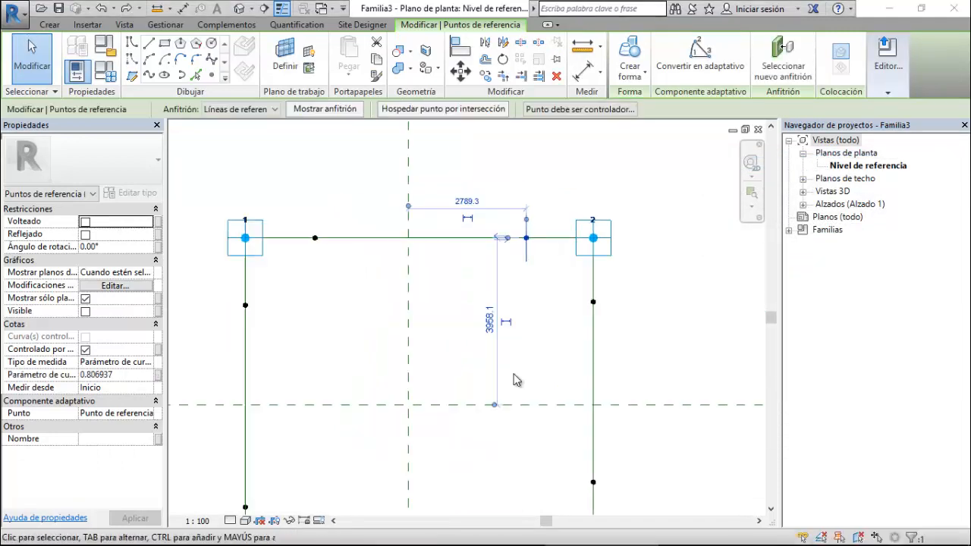
left_click(158, 377)
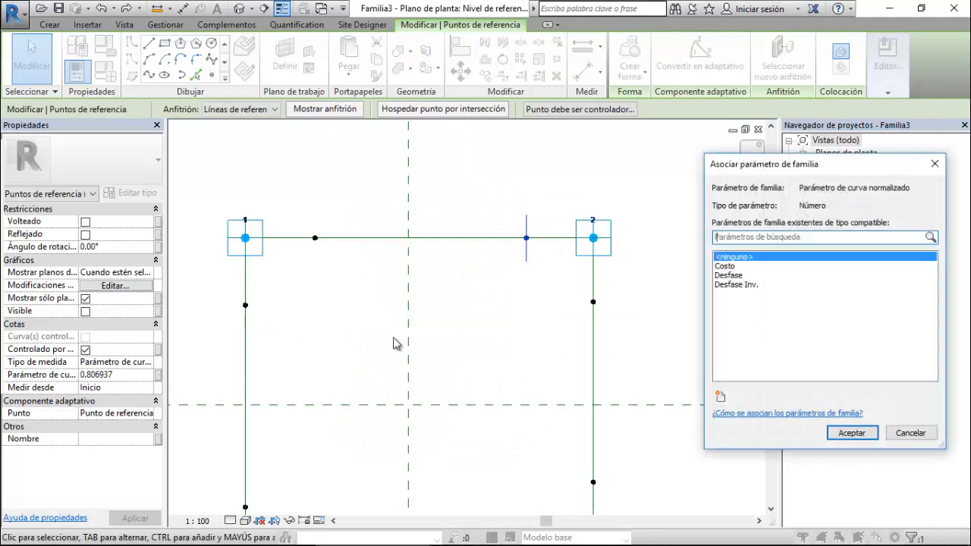
left_click(751, 286)
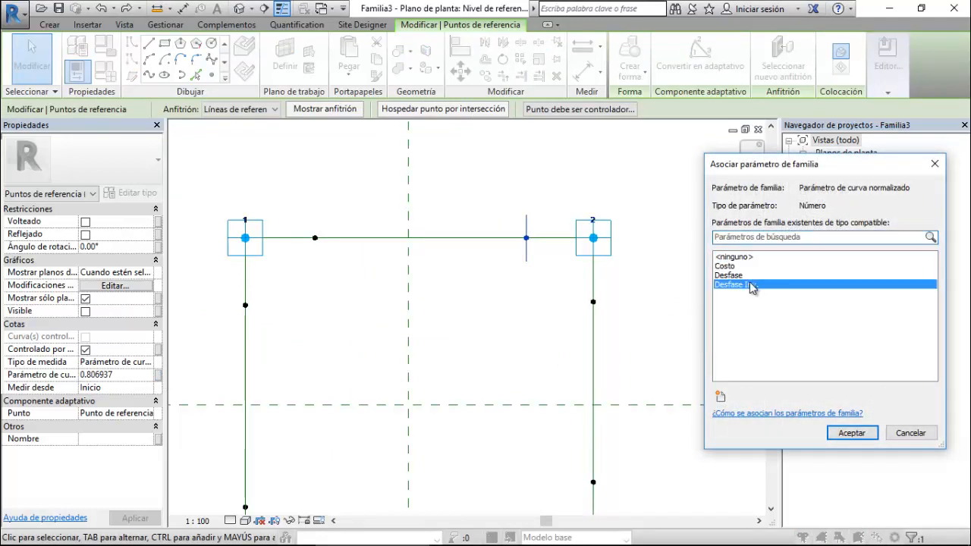
left_click(851, 433)
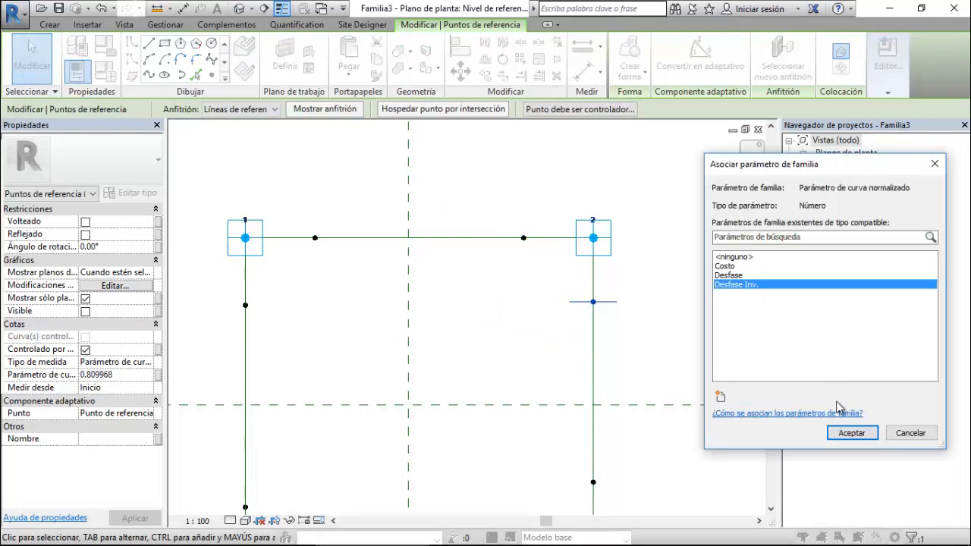
- On the line between adaptive points 2 and 3, associate the curve parameter with Desfase Inv. near point 2 and Desfase near point 3
left_click(851, 433)
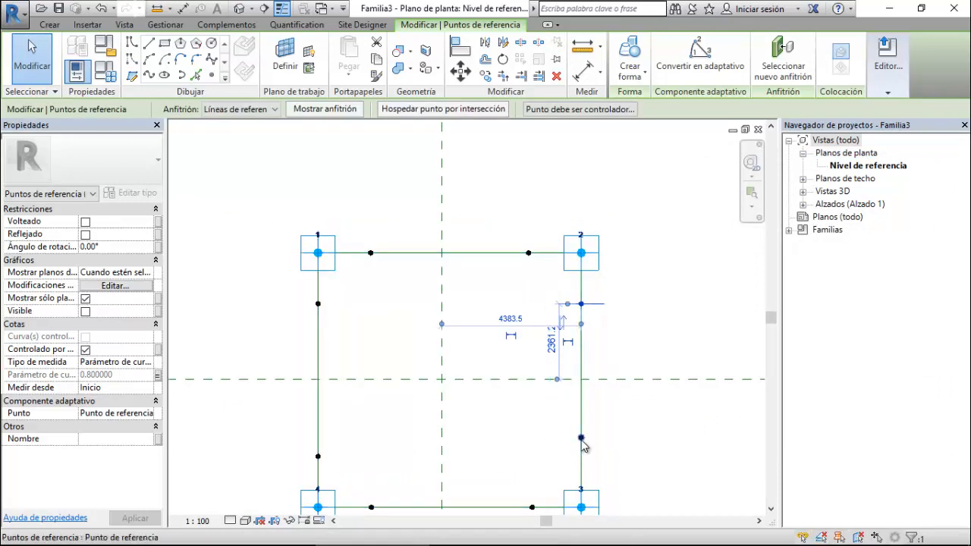
left_click(582, 440)
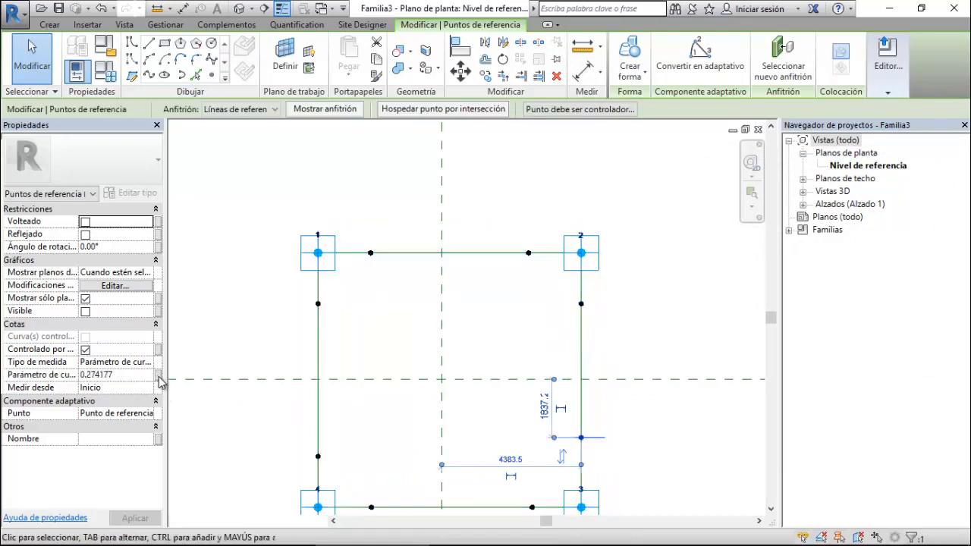
left_click(157, 375)
left_click(730, 275)
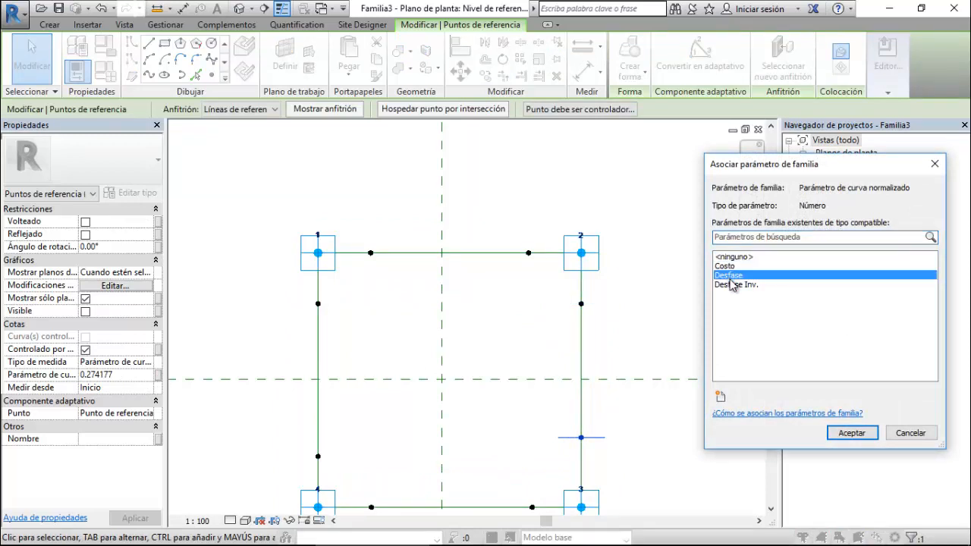
left_click(852, 435)
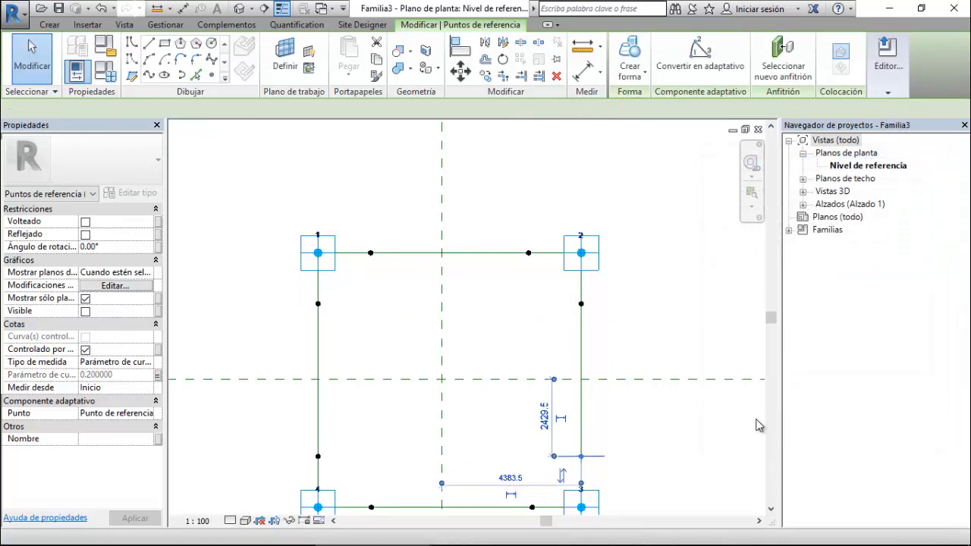
- On the line between adaptive points 3 and 4, associate the curve parameter with Desfase Inv. near point 3 and Desfase near point 4
scroll(520, 234, "down", 4)
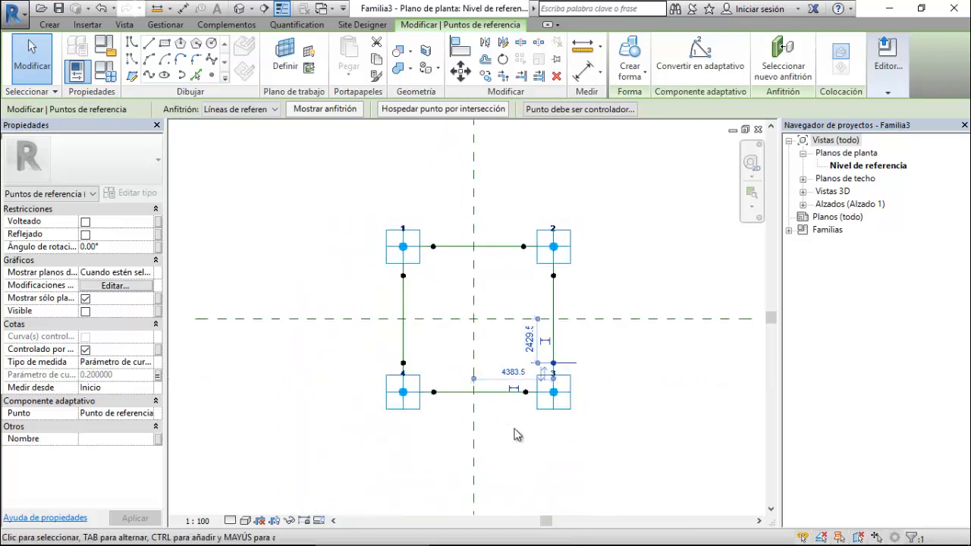
scroll(516, 431, "up", 6)
left_click(542, 346)
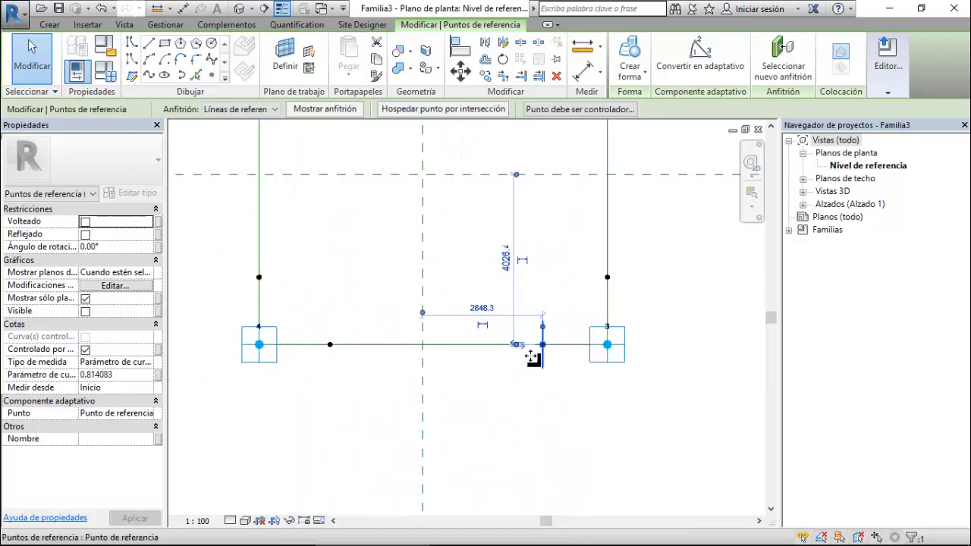
left_click(158, 375)
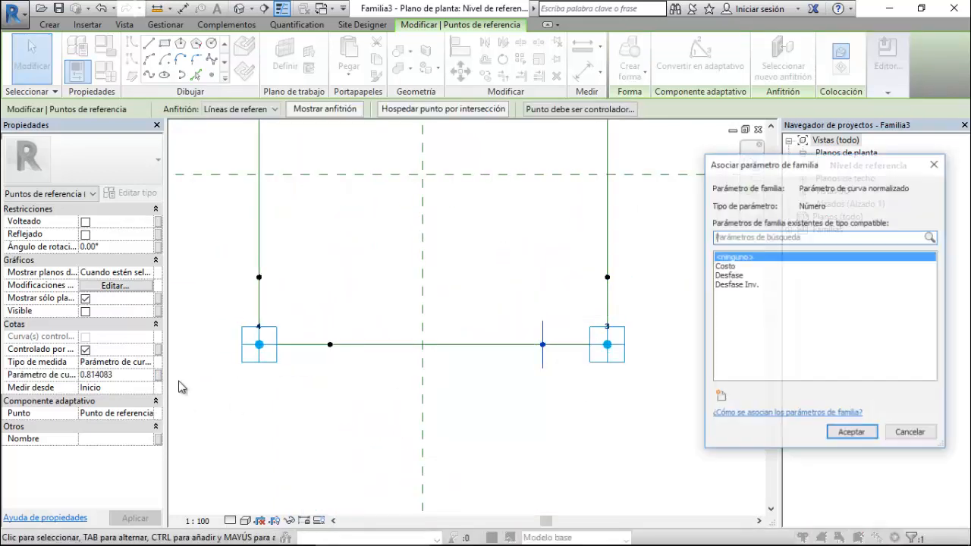
left_click(740, 285)
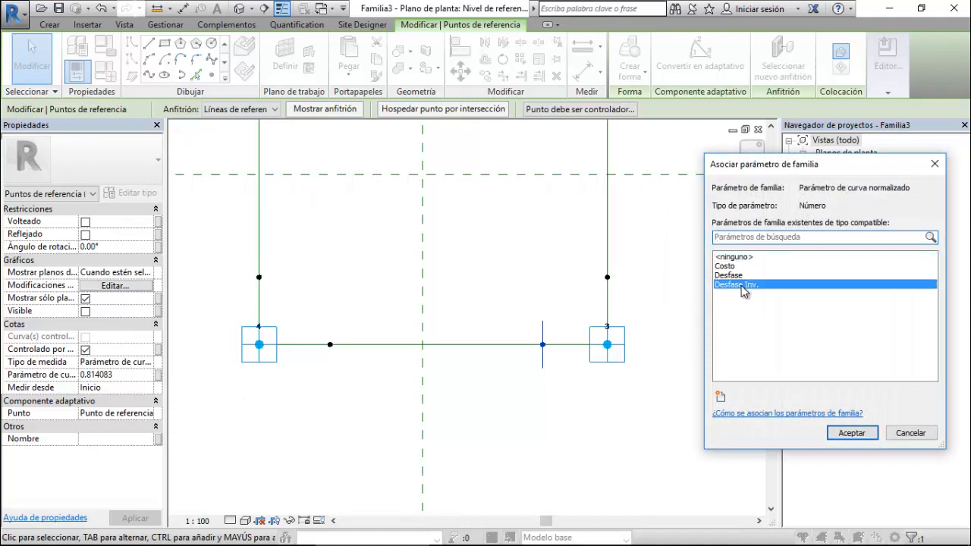
left_click(851, 433)
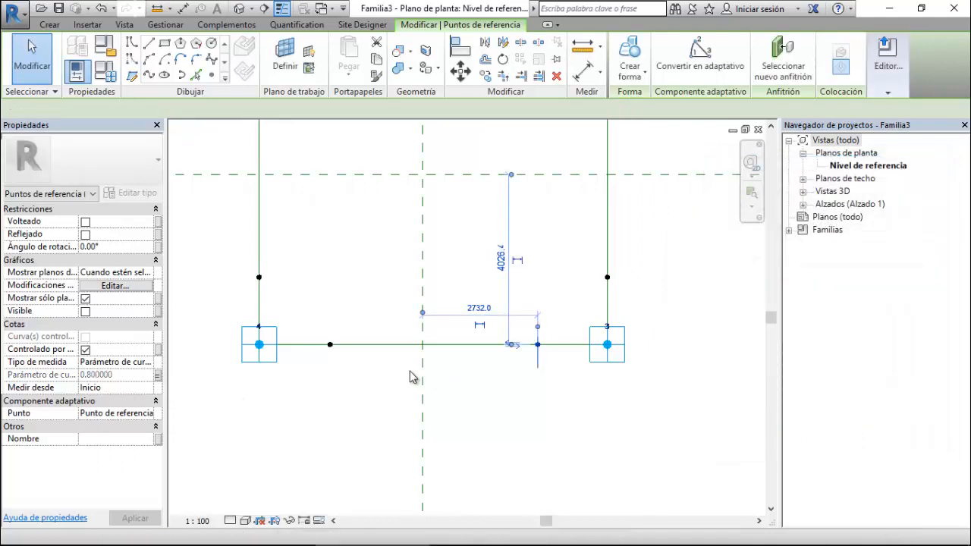
left_click(327, 350)
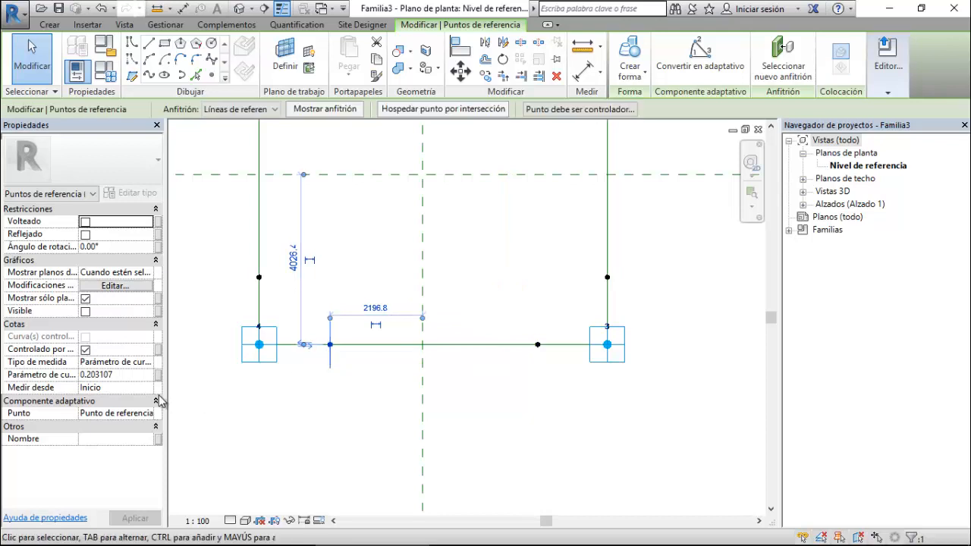
left_click(158, 375)
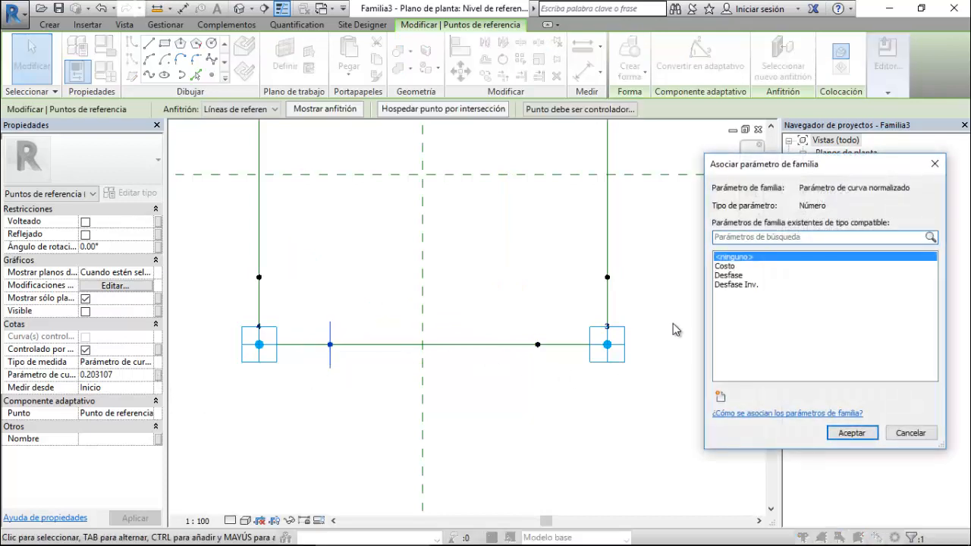
left_click(730, 275)
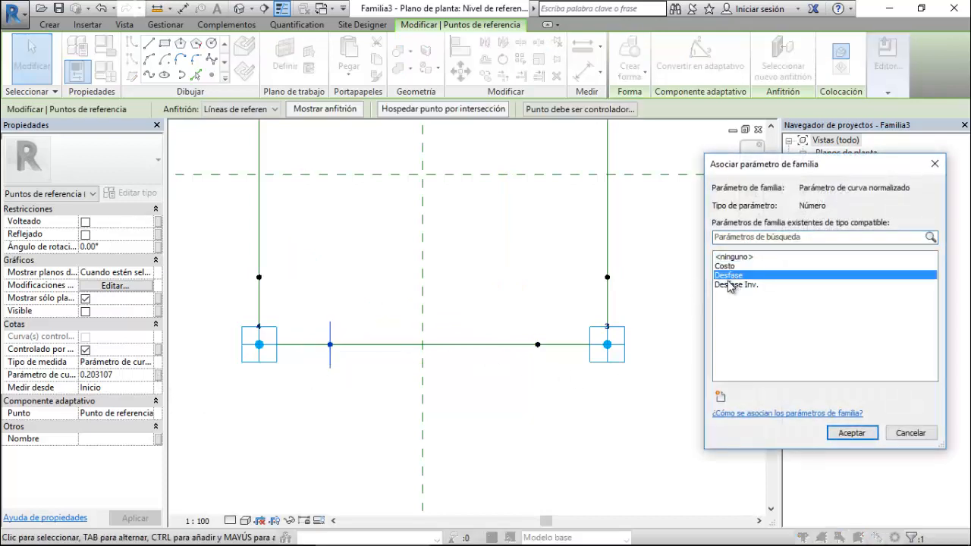
left_click(851, 434)
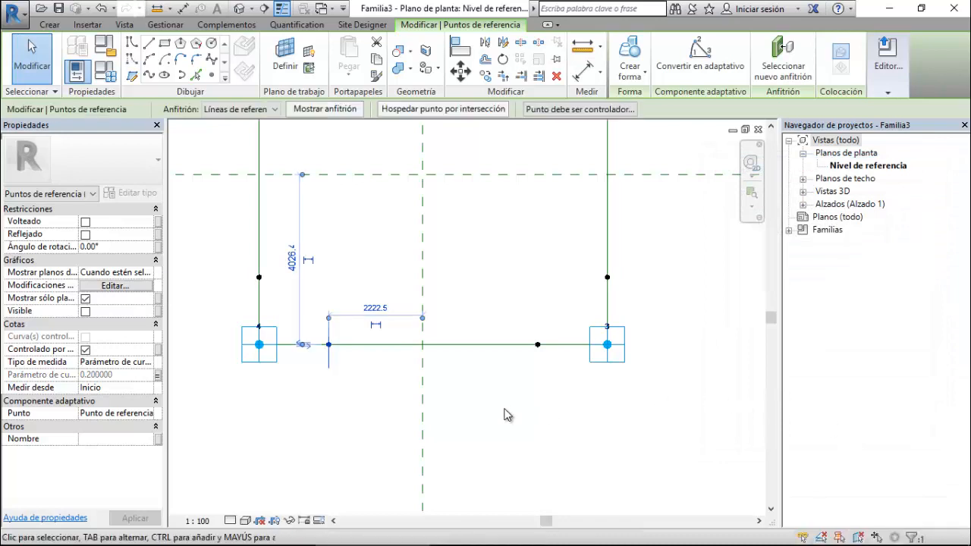
- Check the corner reference lines in the Panel Adaptativo Cuadrado 3D view and return to the Familia3 floor plan
left_click(334, 10)
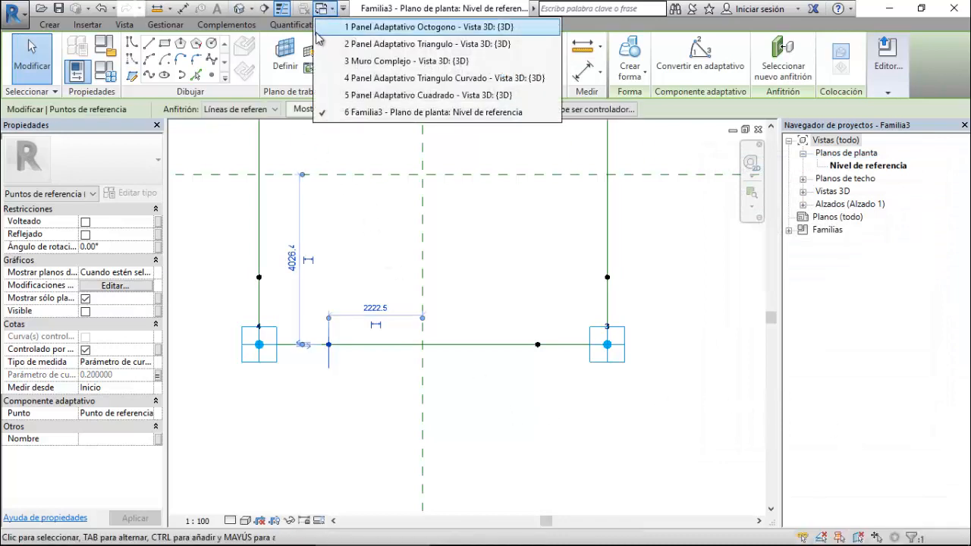
left_click(399, 96)
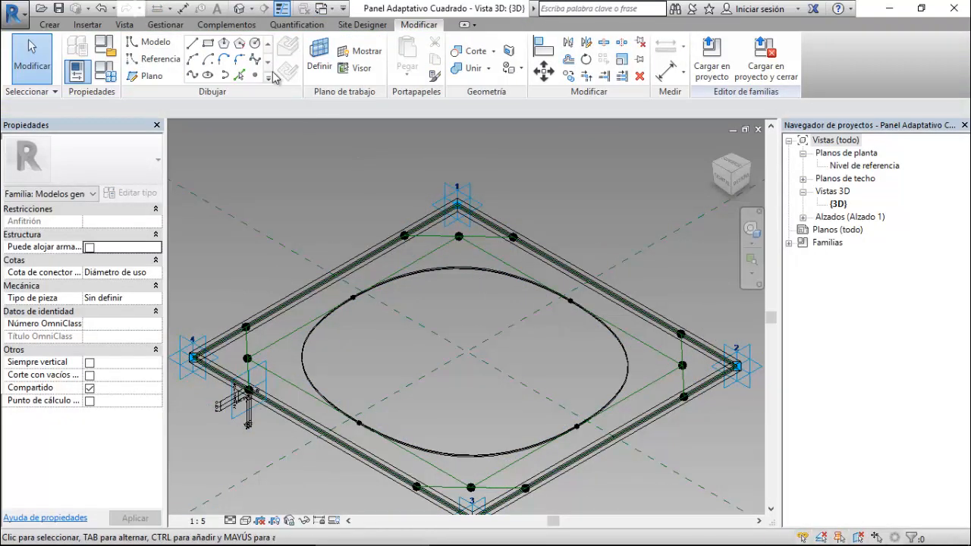
left_click(327, 10)
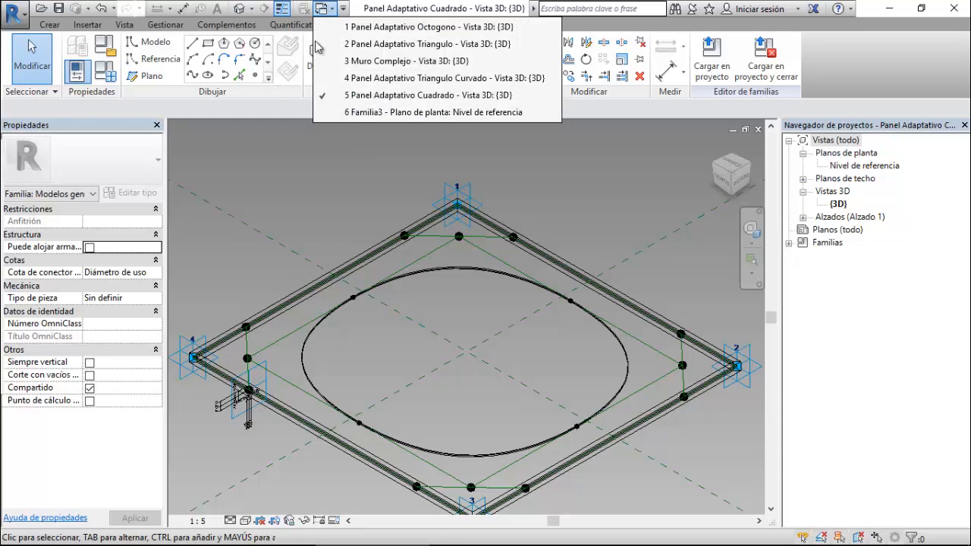
left_click(364, 113)
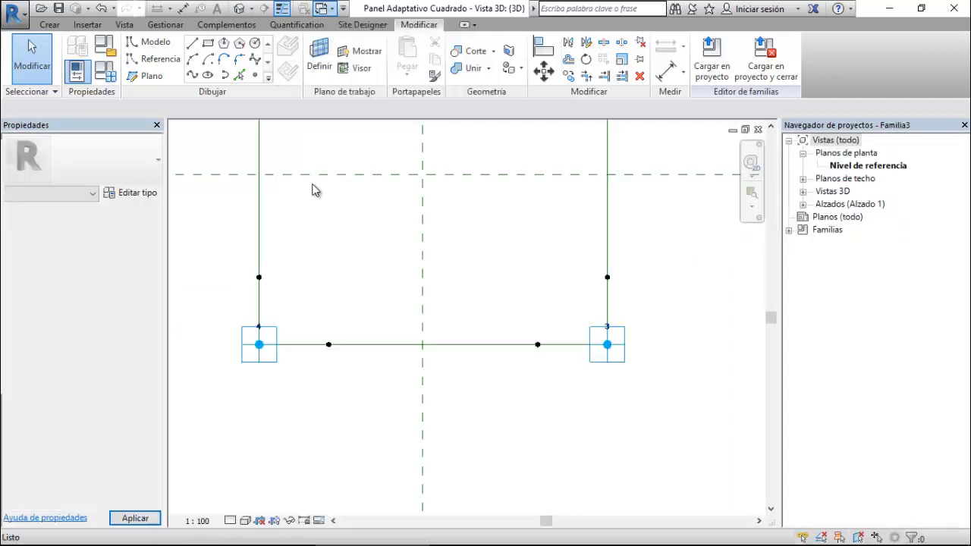
- Join the two reference points flanking adaptive point 4 with a spline through points and make it a reference line
left_click(260, 278)
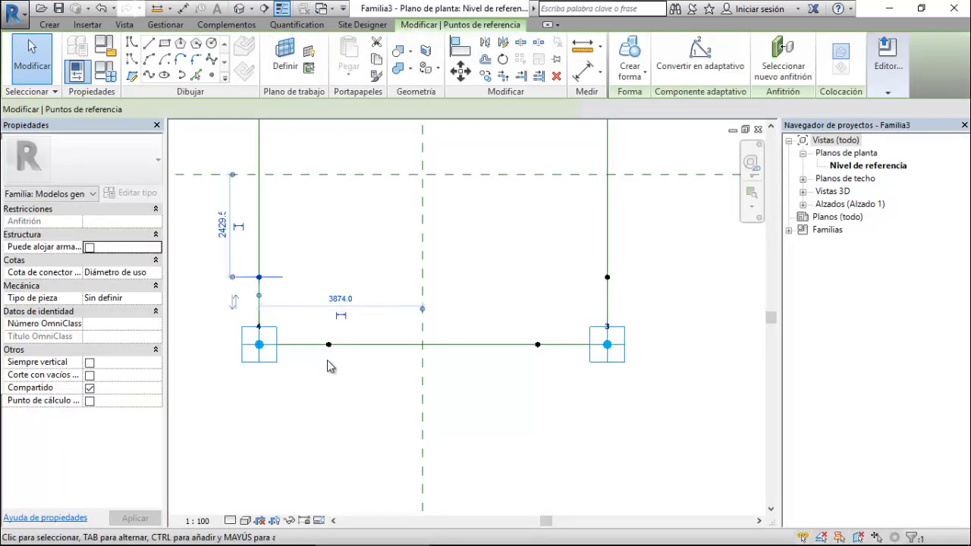
left_click(330, 346, "ctrl")
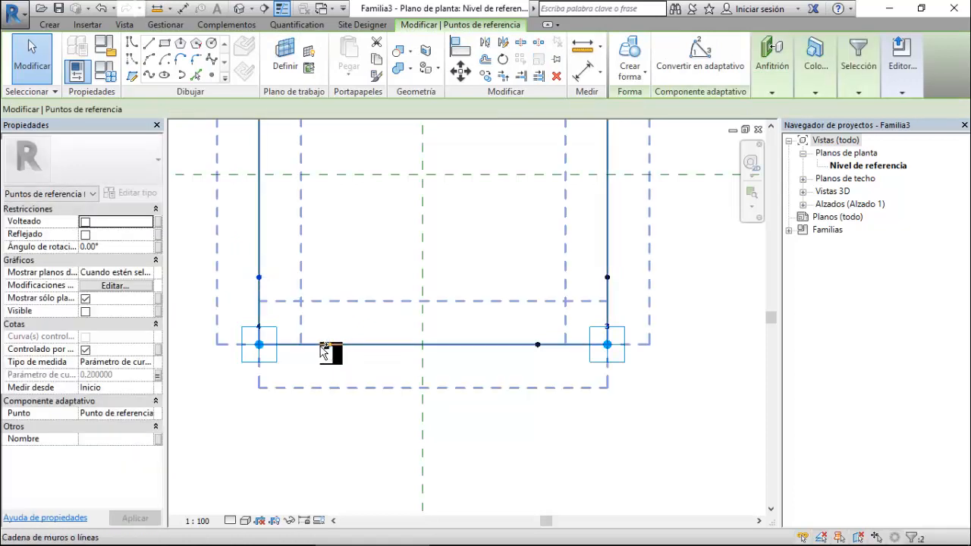
left_click(149, 76)
left_click(88, 325)
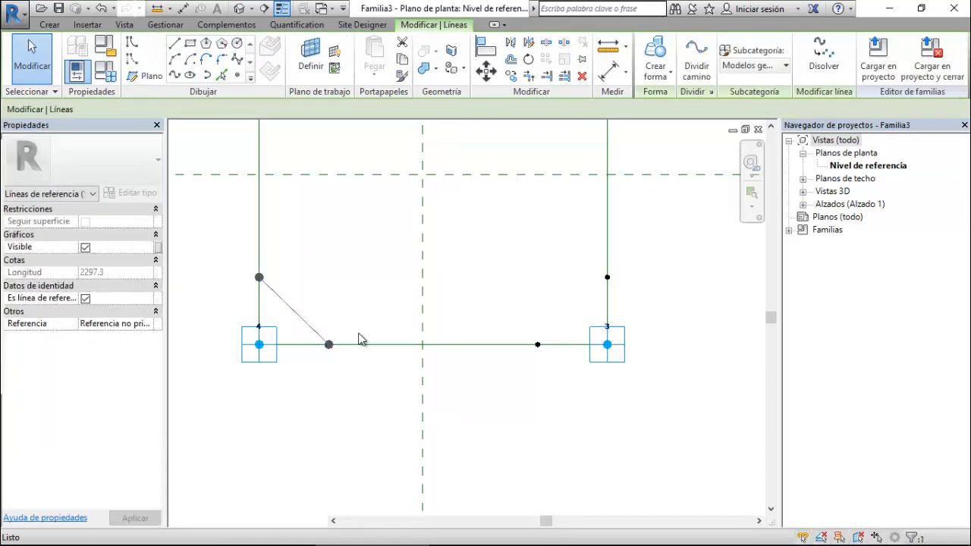
- Join the two reference points flanking adaptive point 3 with a spline through points and make it a reference line
left_click(538, 346)
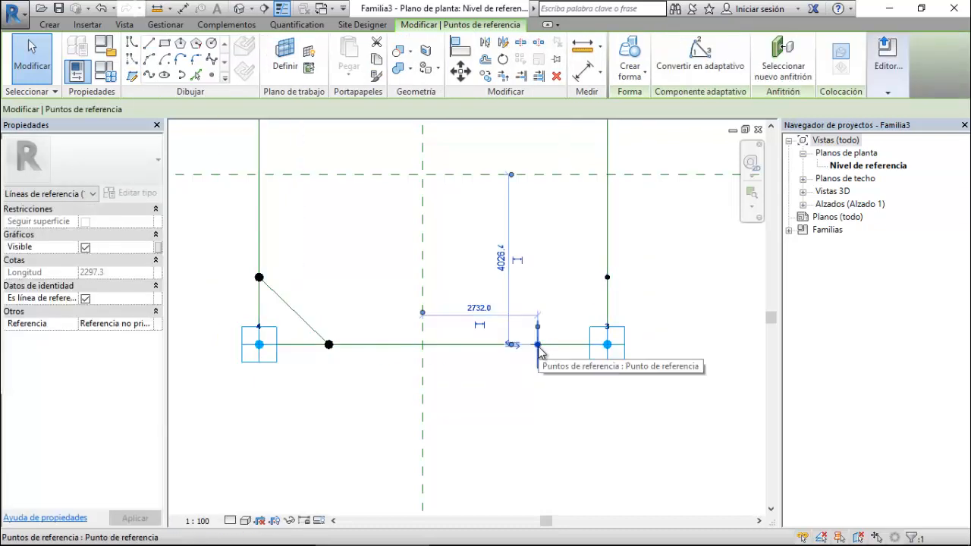
left_click(608, 278, "ctrl")
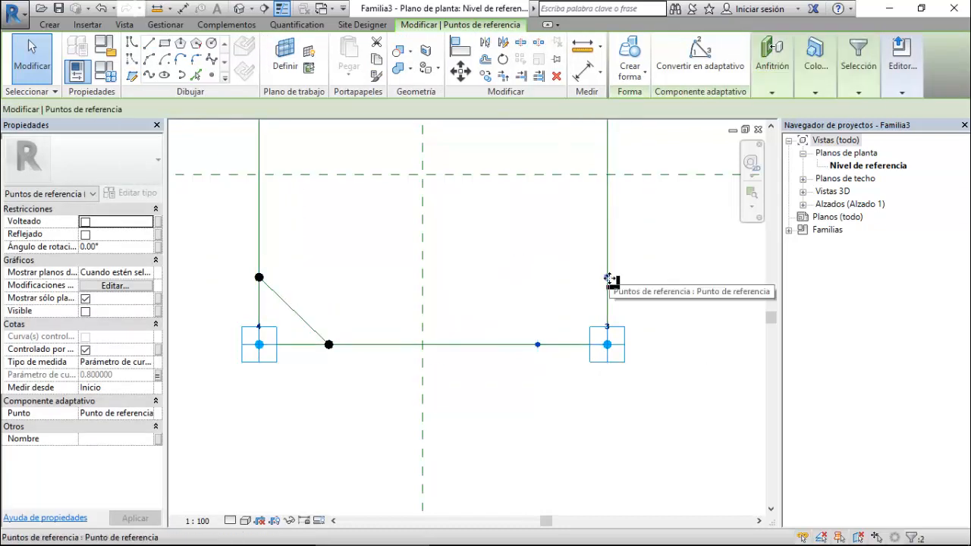
left_click(150, 76)
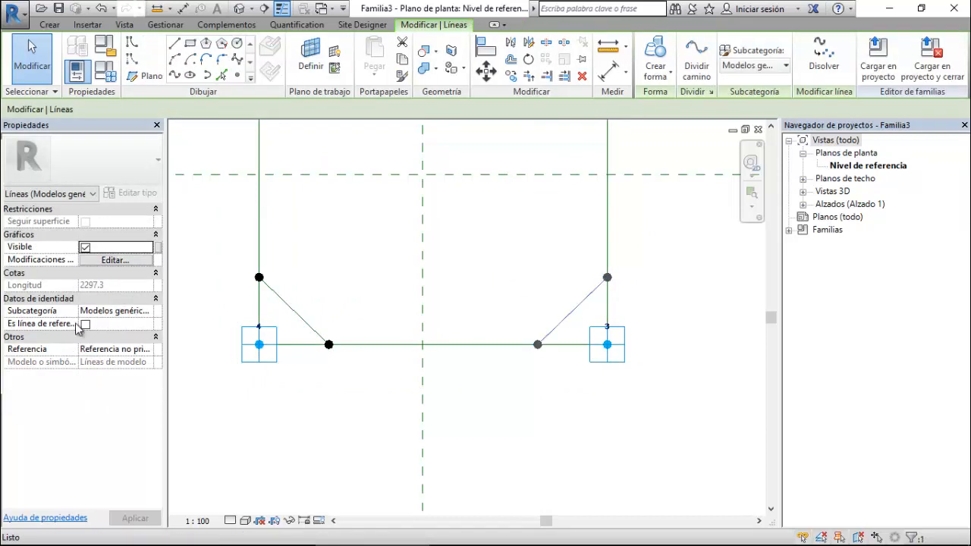
left_click(85, 324)
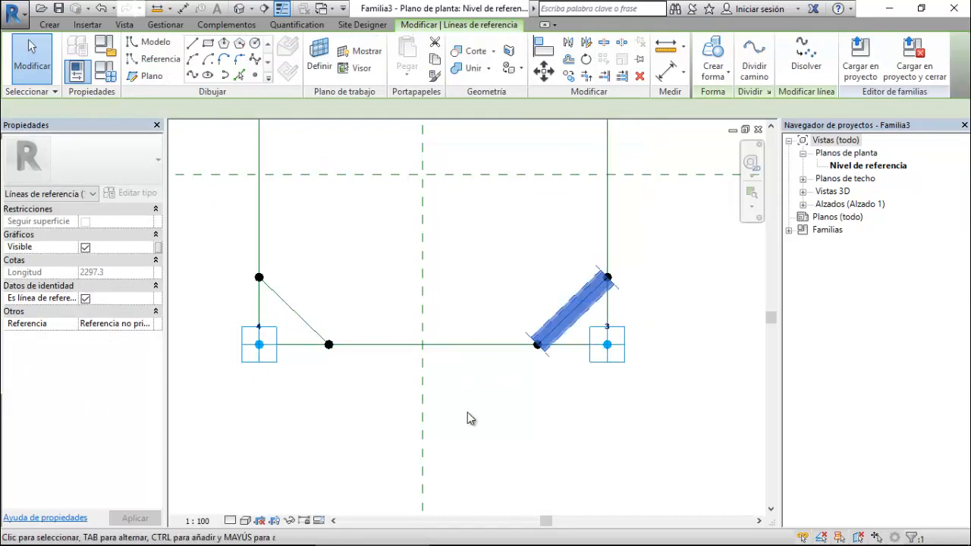
- Join the two reference points flanking adaptive point 1 with a spline through points and make it a reference line
scroll(469, 413, "down", 3)
scroll(373, 189, "up", 2)
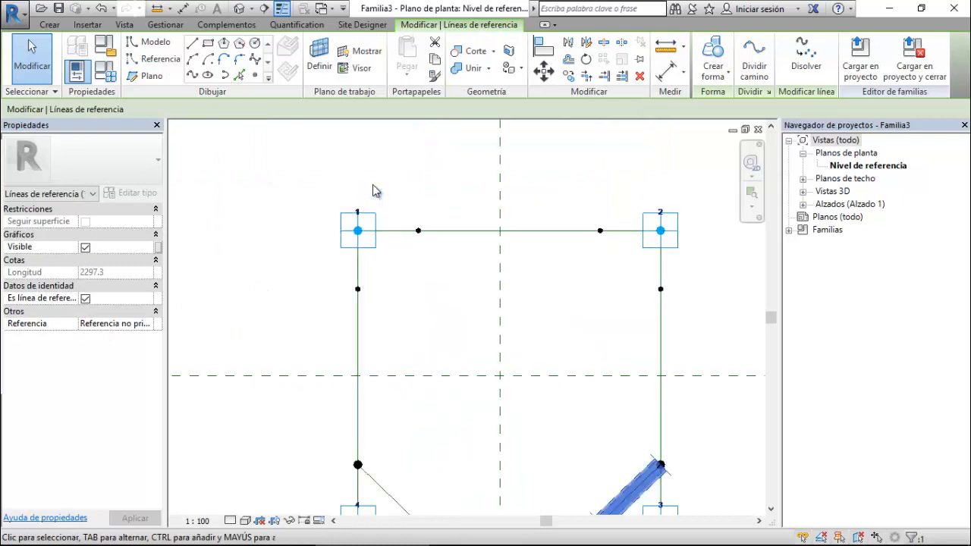
left_click(360, 288)
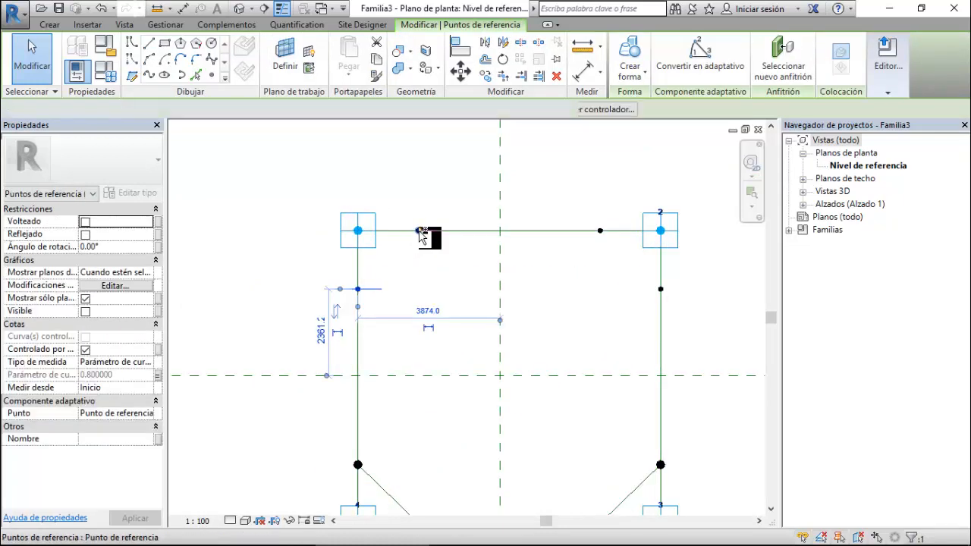
left_click(419, 231, "ctrl")
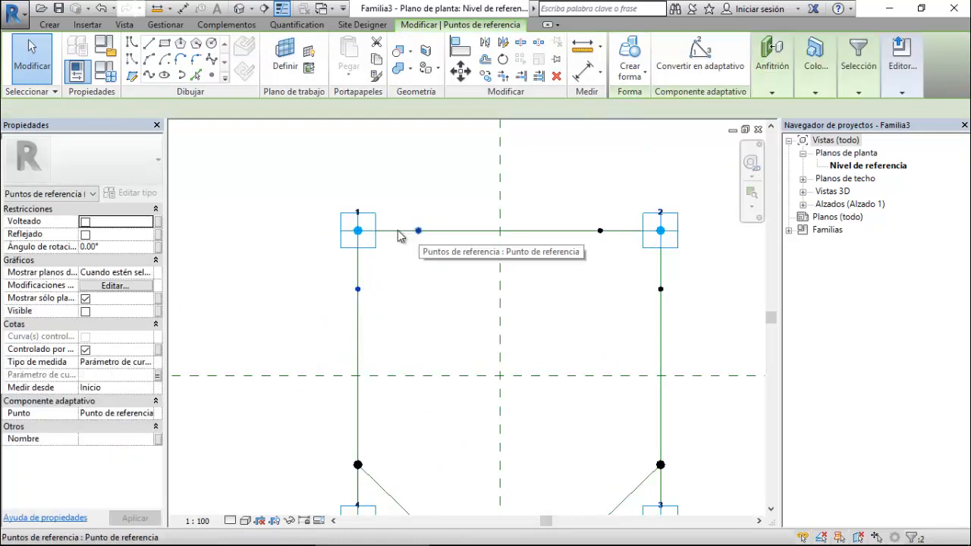
left_click(151, 77)
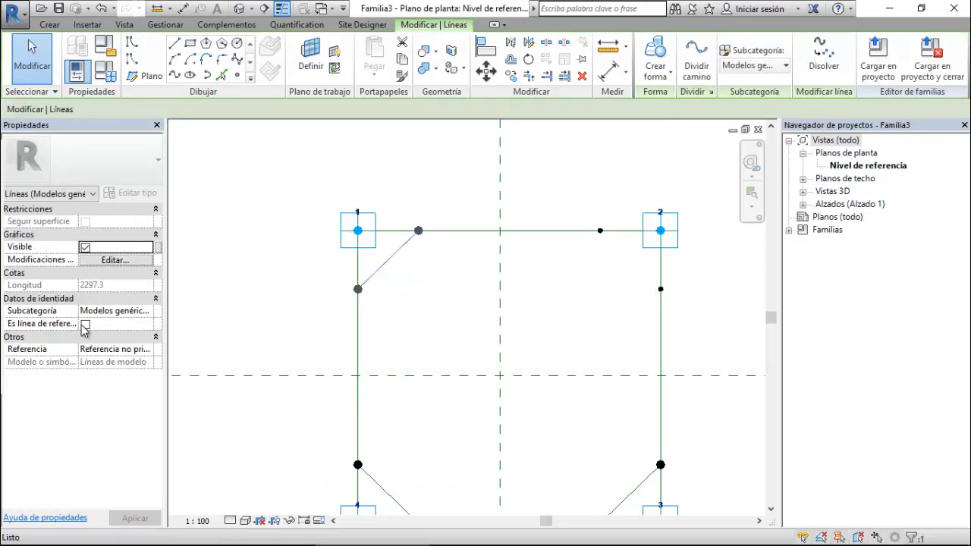
left_click(85, 325)
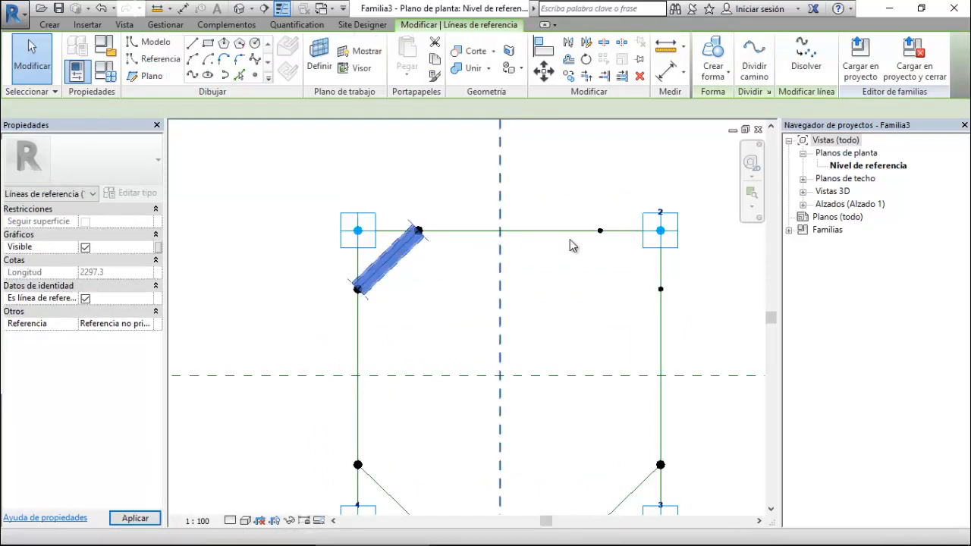
- Join the two reference points flanking adaptive point 2 with a spline through points and make it a reference line
left_click(600, 232)
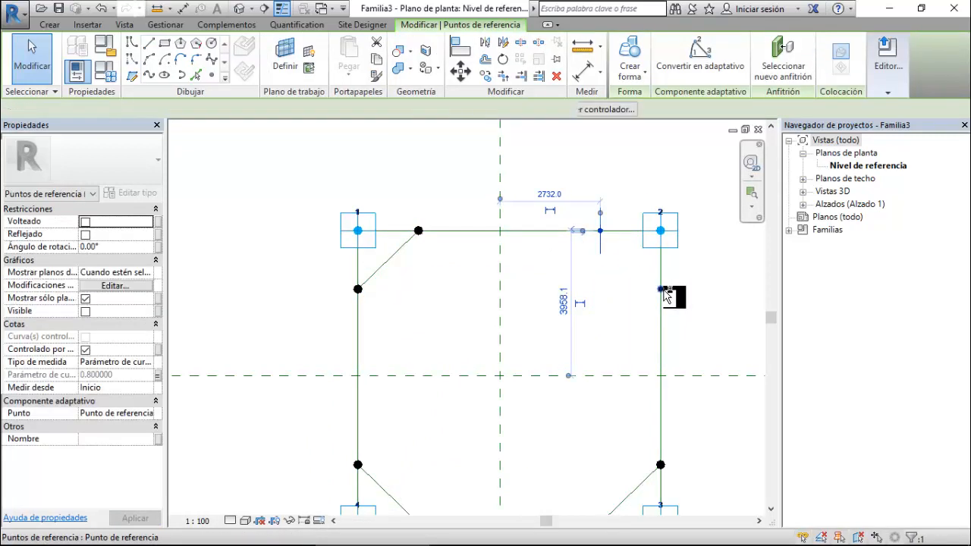
left_click(662, 290, "ctrl")
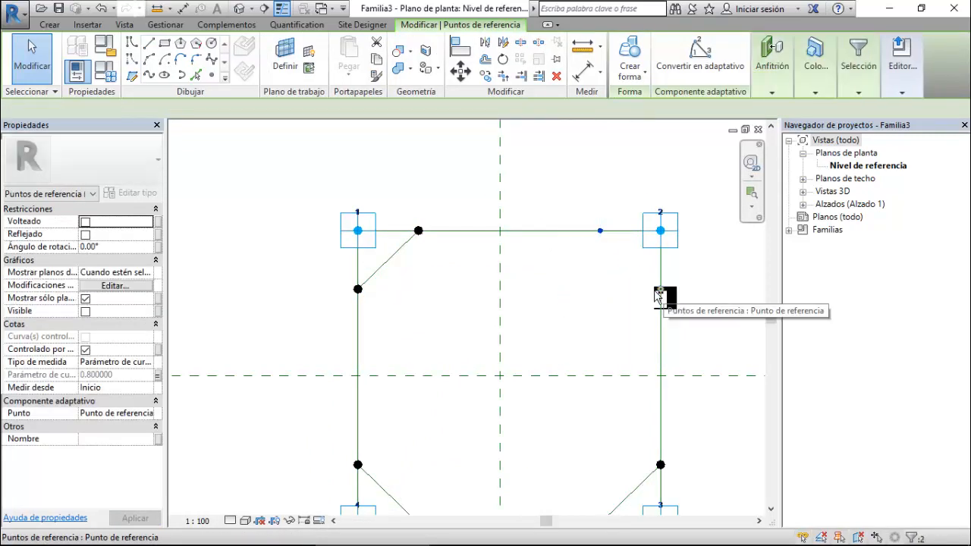
left_click(149, 75)
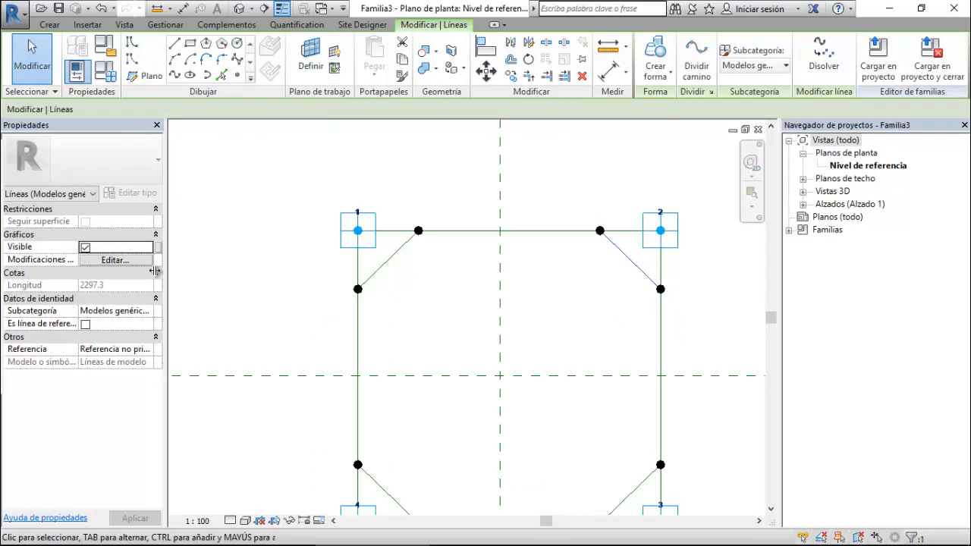
left_click(85, 325)
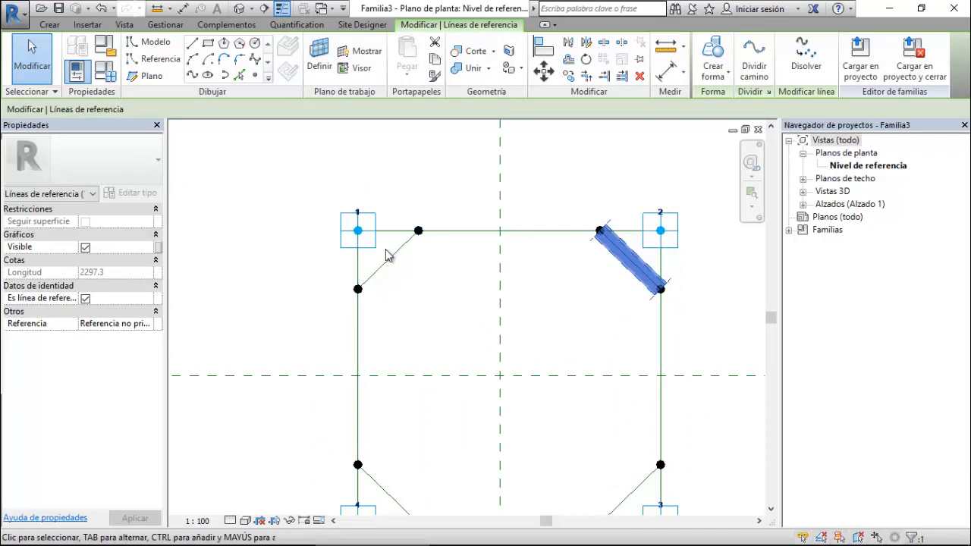
scroll(313, 177, "down", 2)
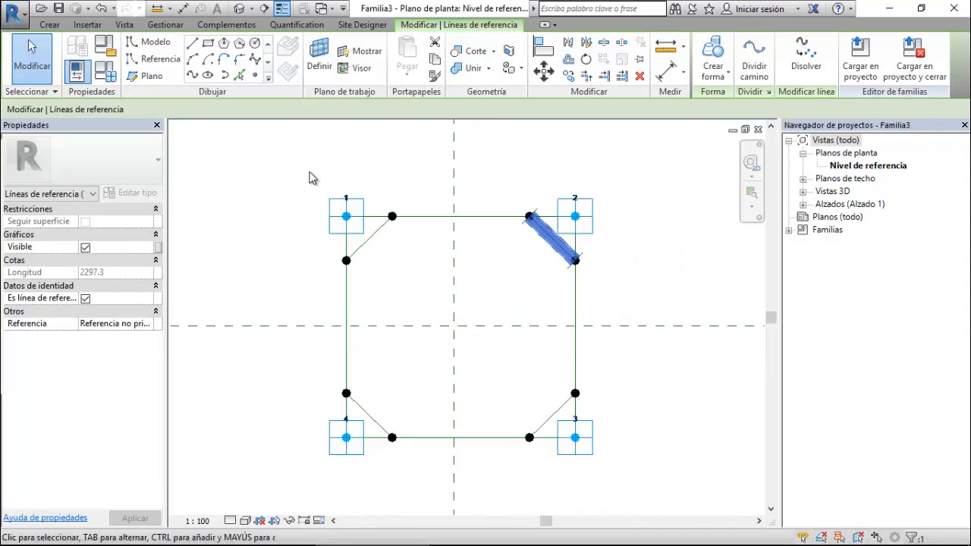
left_click(514, 296)
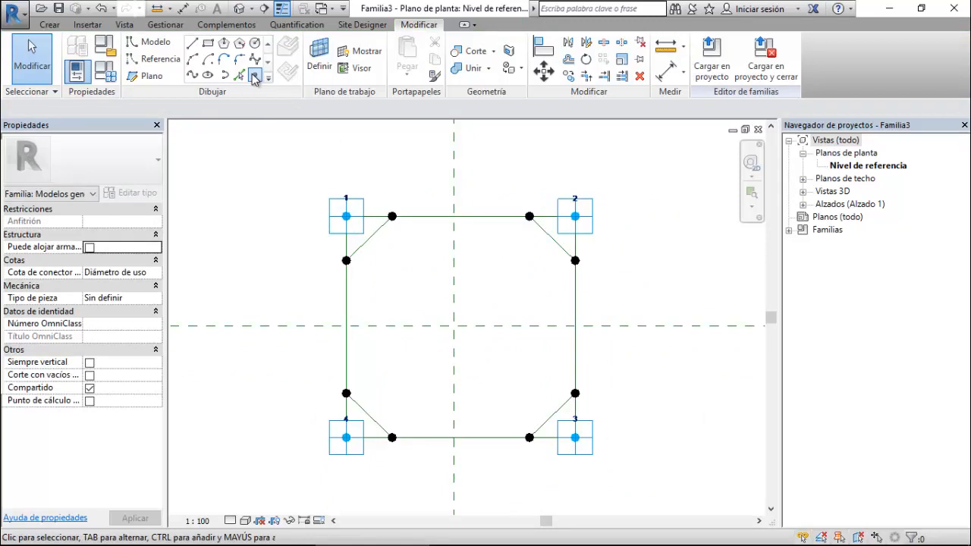
- Place a reference point at the midpoint of each of the four diagonal corner reference lines
left_click(254, 78)
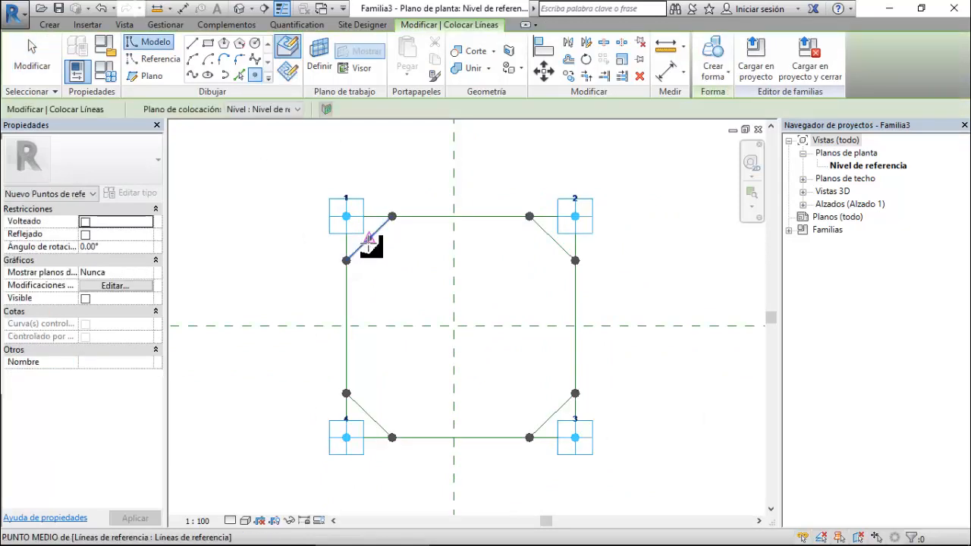
left_click(369, 240)
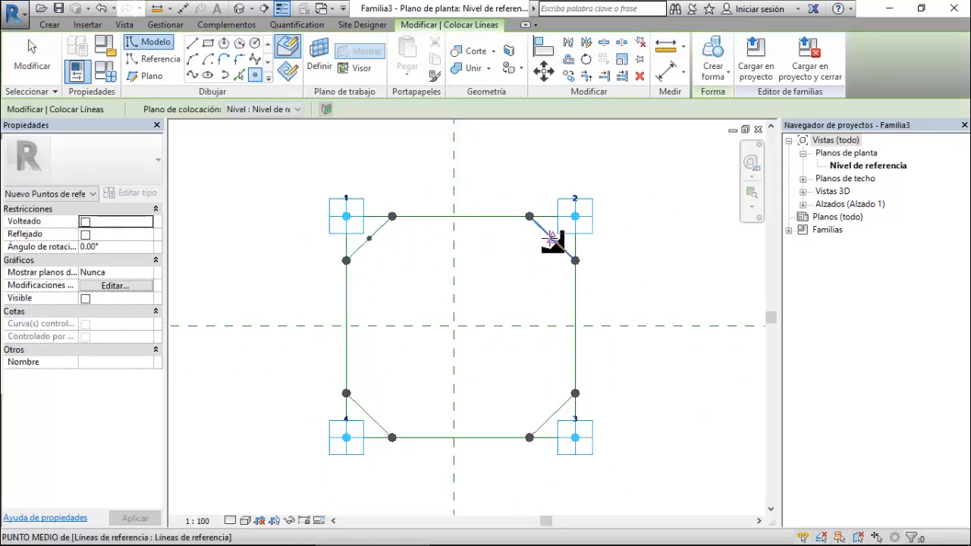
left_click(552, 239)
left_click(549, 418)
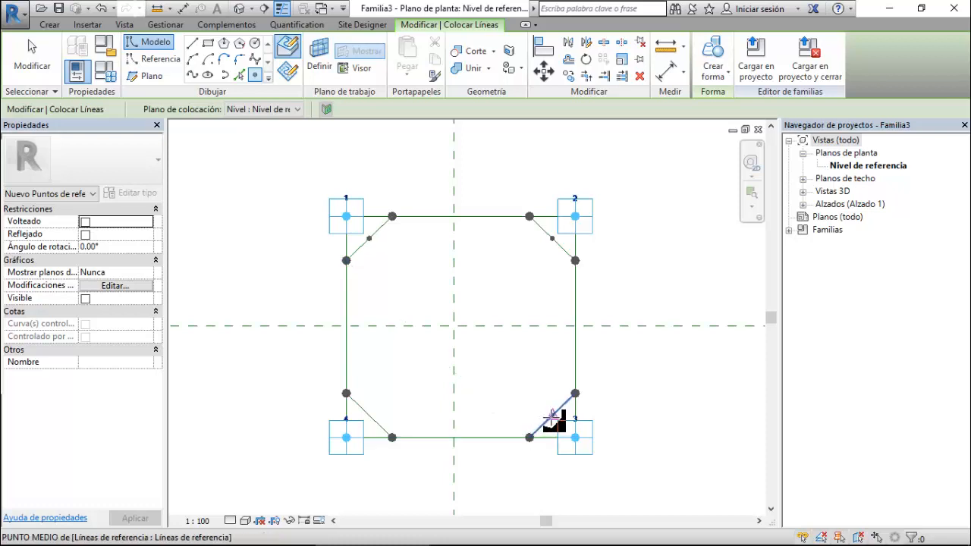
left_click(371, 417)
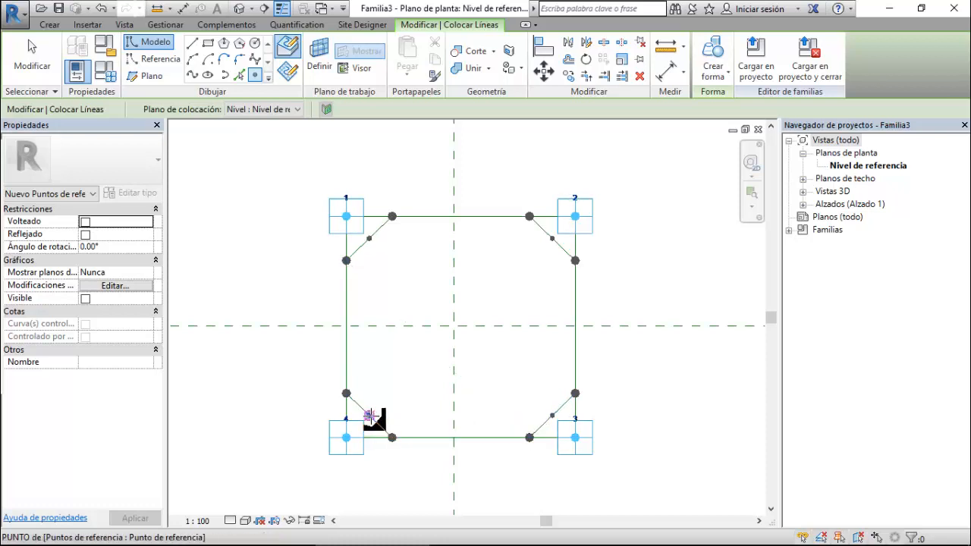
key("Escape")
key("Escape")
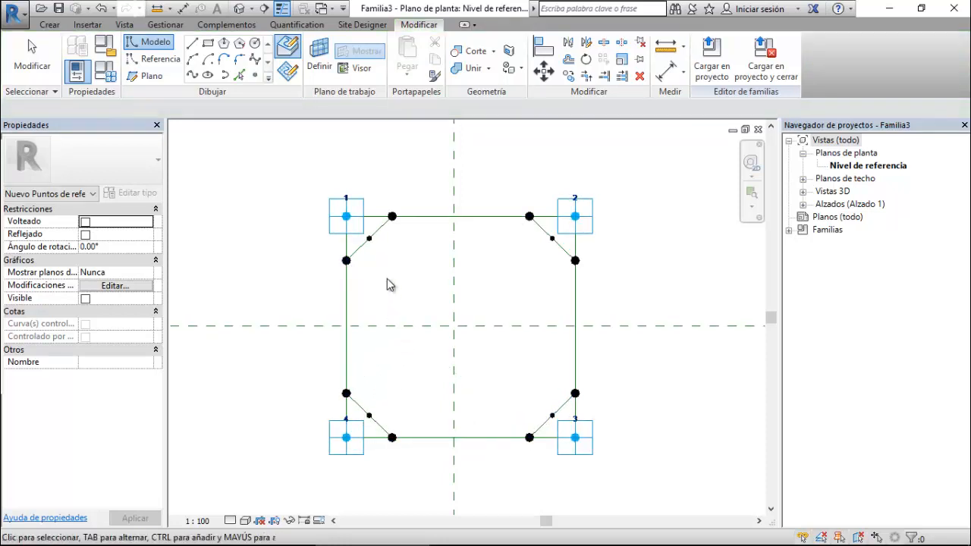
- Join the corner-line midpoints at adaptive points 1 and 4 with a spline through points and make it a reference line
left_click(369, 240)
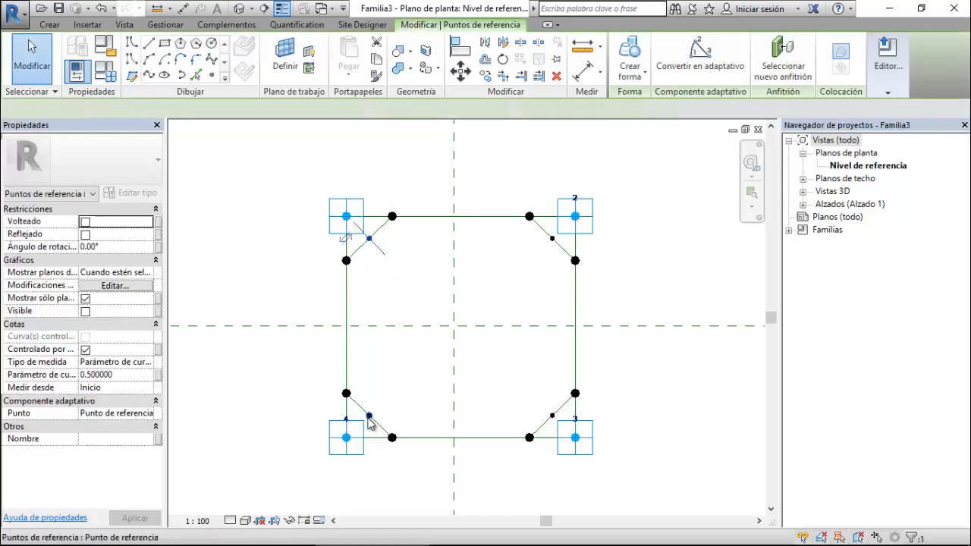
left_click(369, 416, "ctrl")
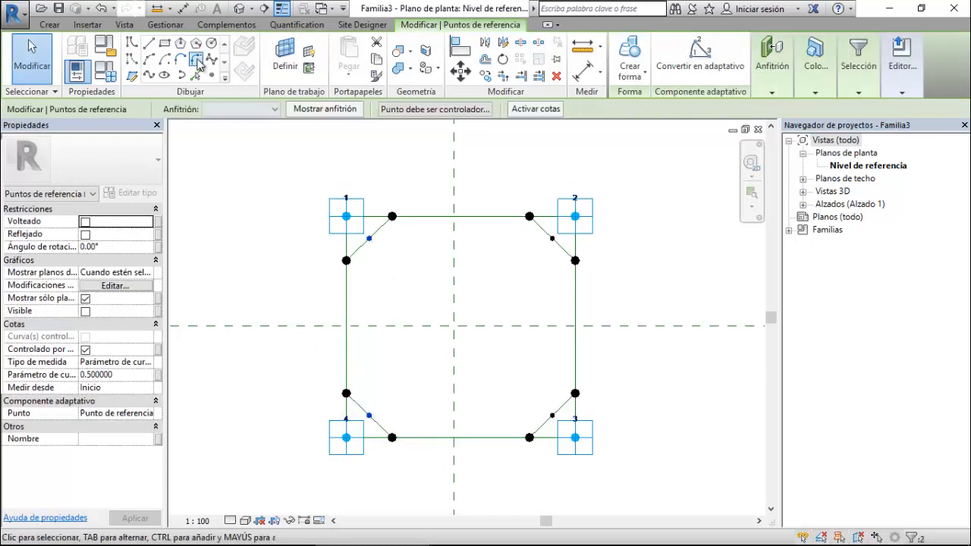
left_click(149, 74)
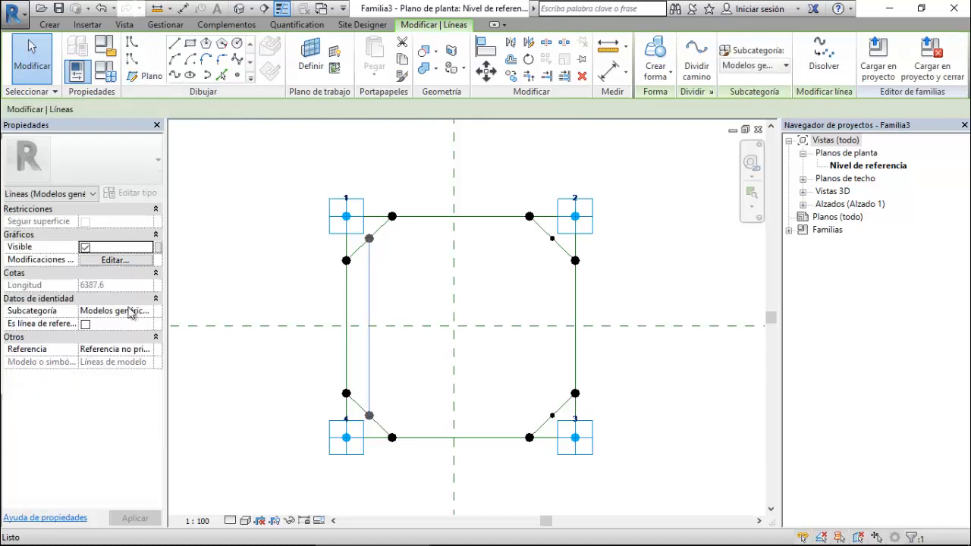
left_click(86, 325)
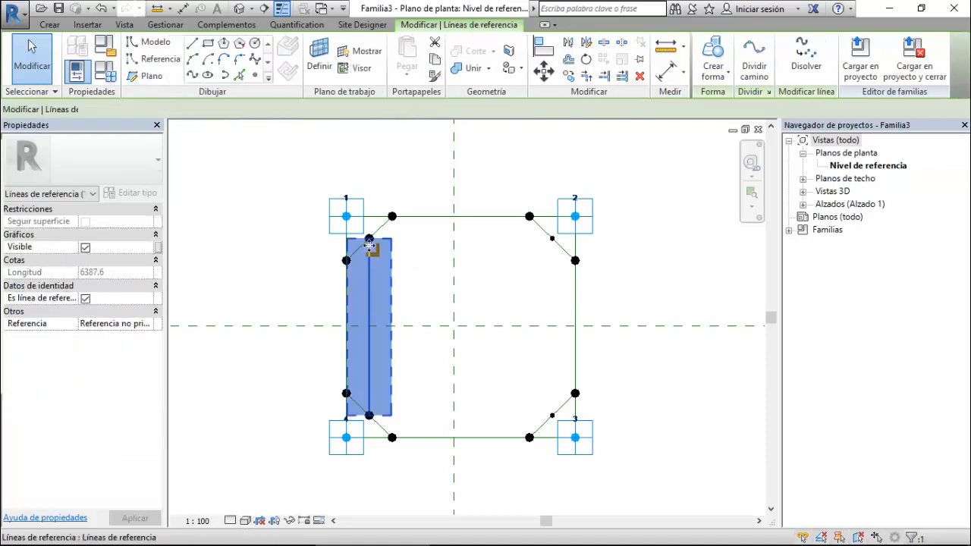
left_click(414, 249)
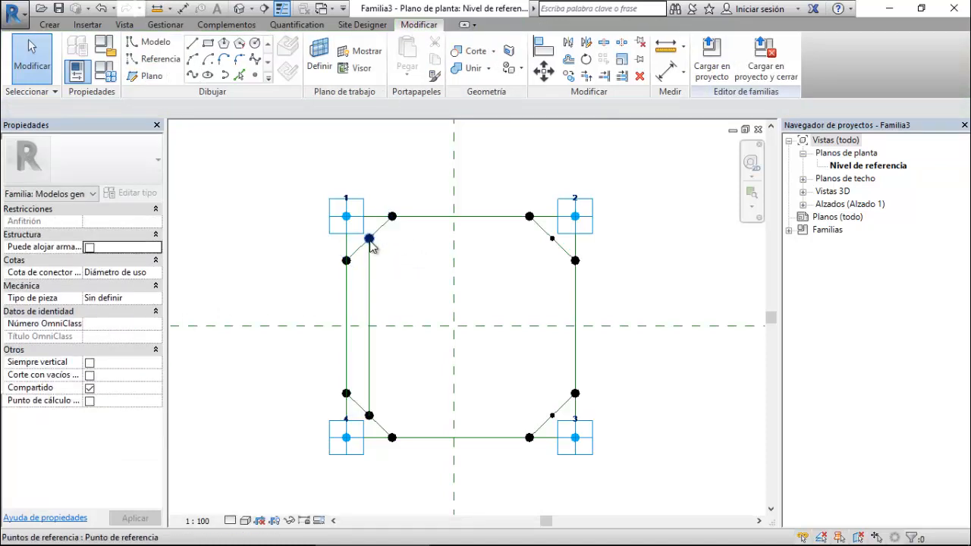
- Join the corner-line midpoints at adaptive points 1 and 2 with a spline through points and make it a reference line
left_click(370, 240)
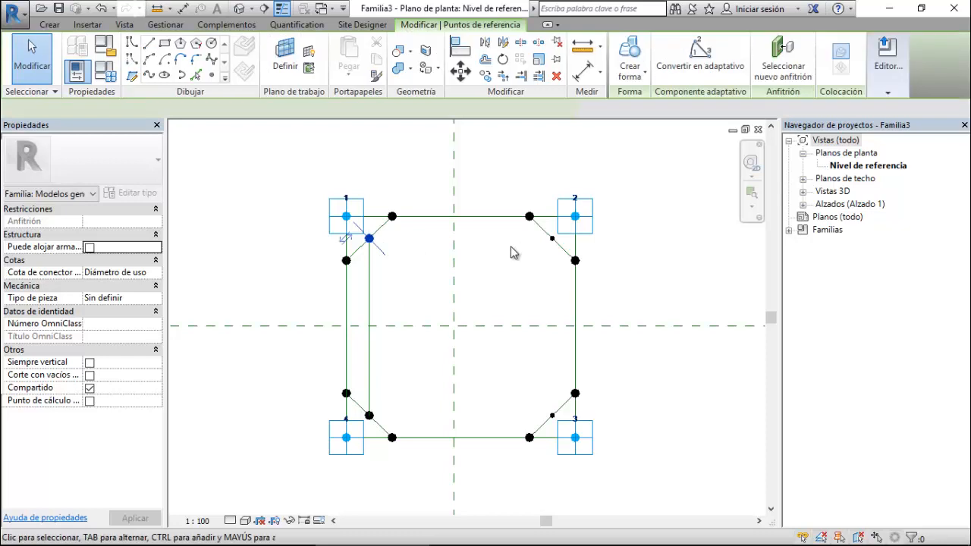
left_click(552, 239, "ctrl")
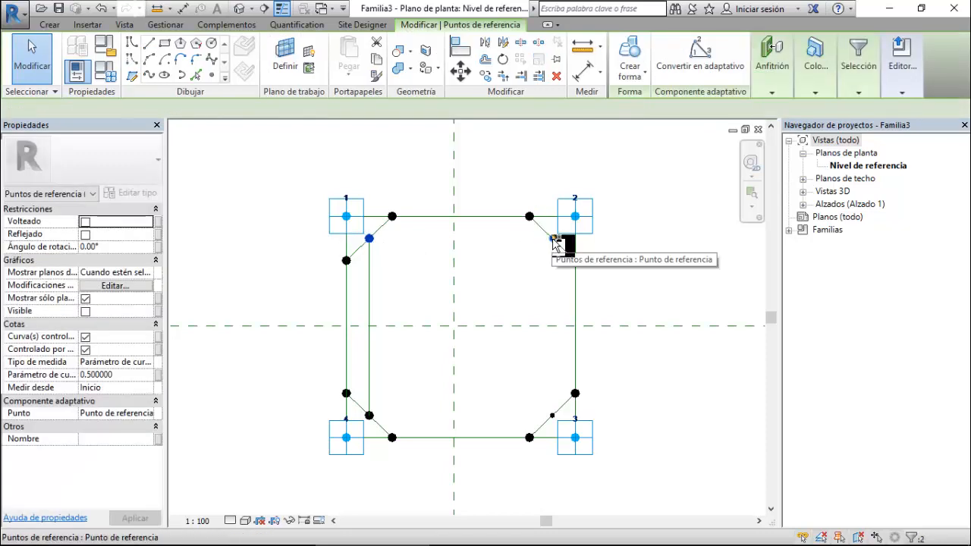
left_click(148, 77)
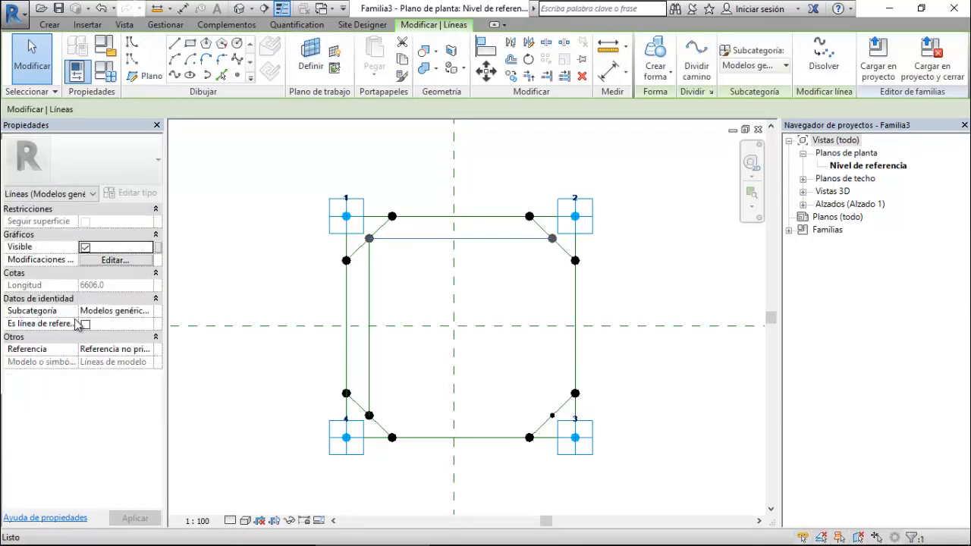
left_click(84, 324)
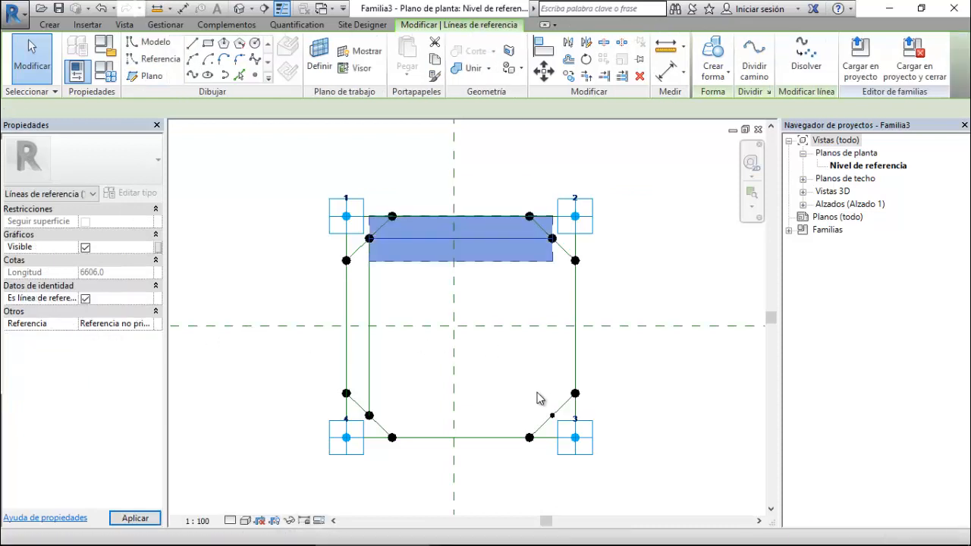
left_click(557, 260)
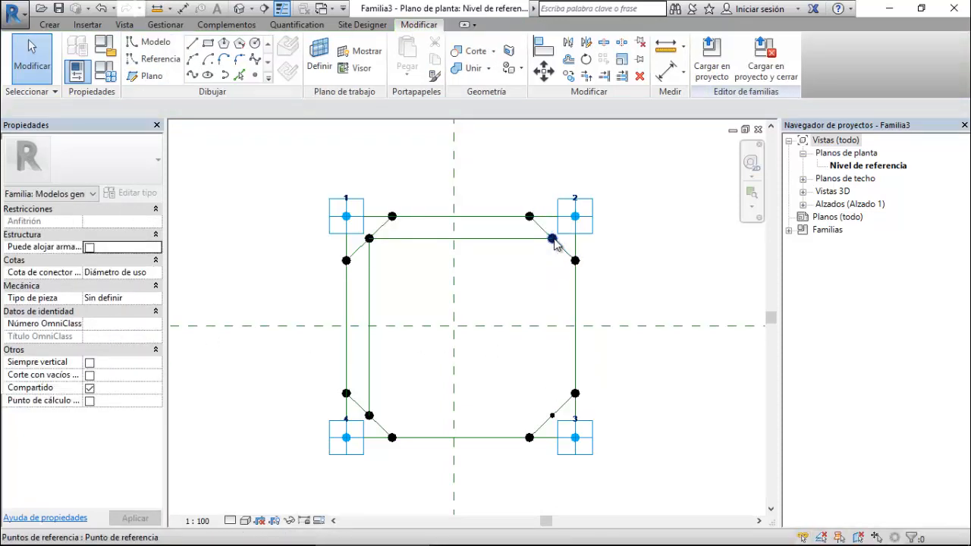
- Join the corner-line midpoints at adaptive points 2 and 3 with a spline through points and make it a reference line
left_click(553, 415)
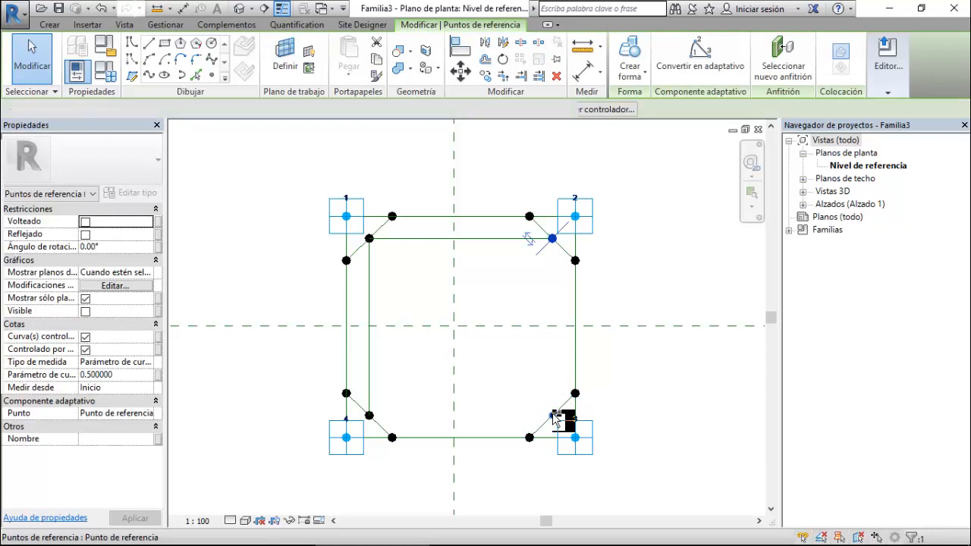
left_click(148, 75)
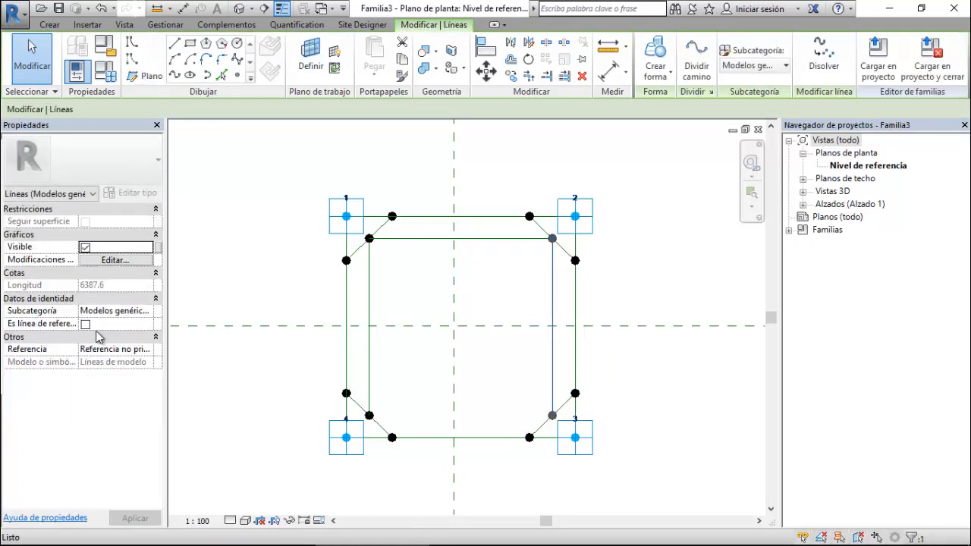
left_click(86, 325)
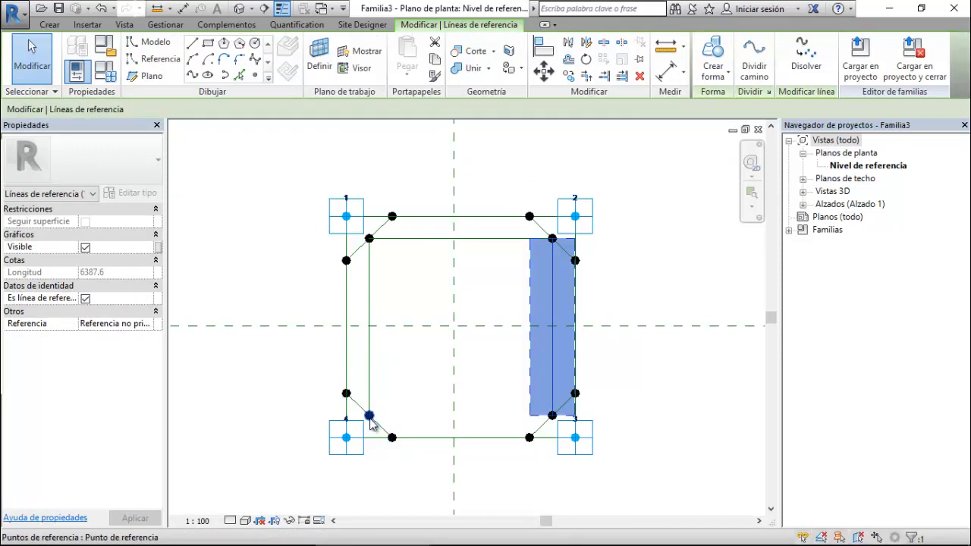
- Join the corner-line midpoints at adaptive points 3 and 4 with a spline through points and make it a reference line
left_click(370, 418)
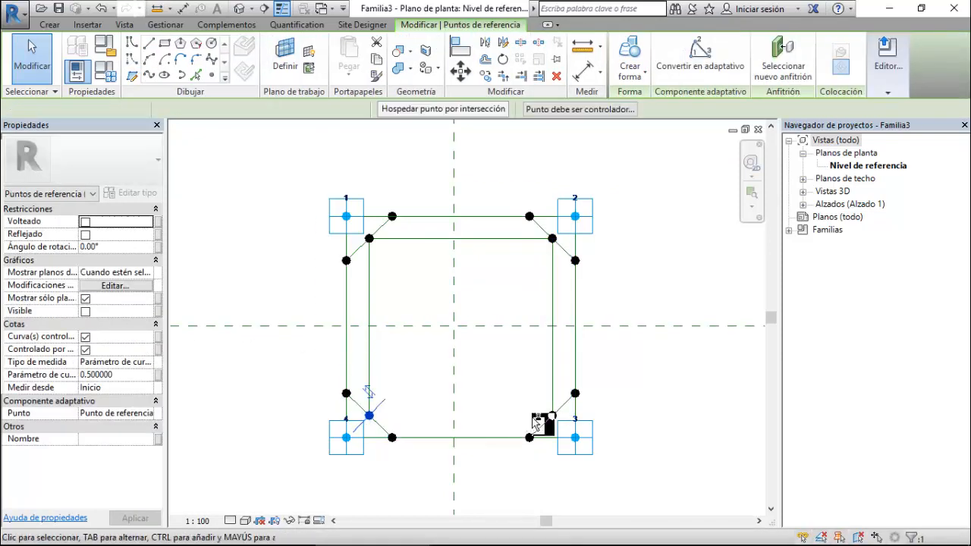
left_click(554, 416, "ctrl")
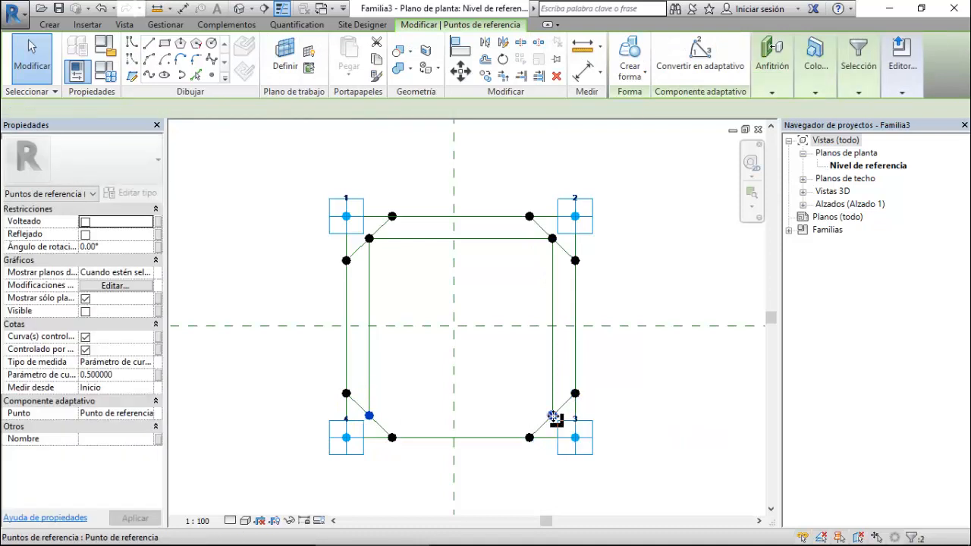
left_click(148, 76)
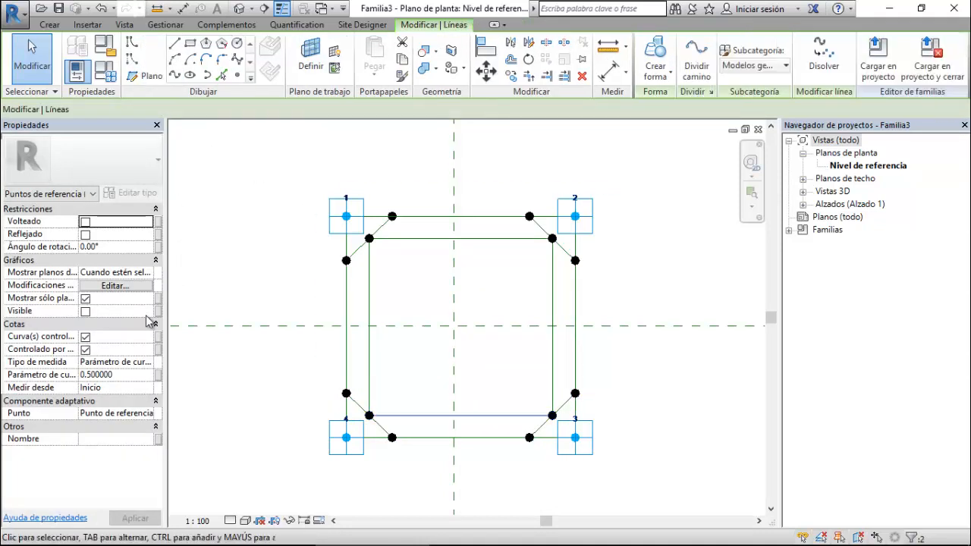
left_click(86, 325)
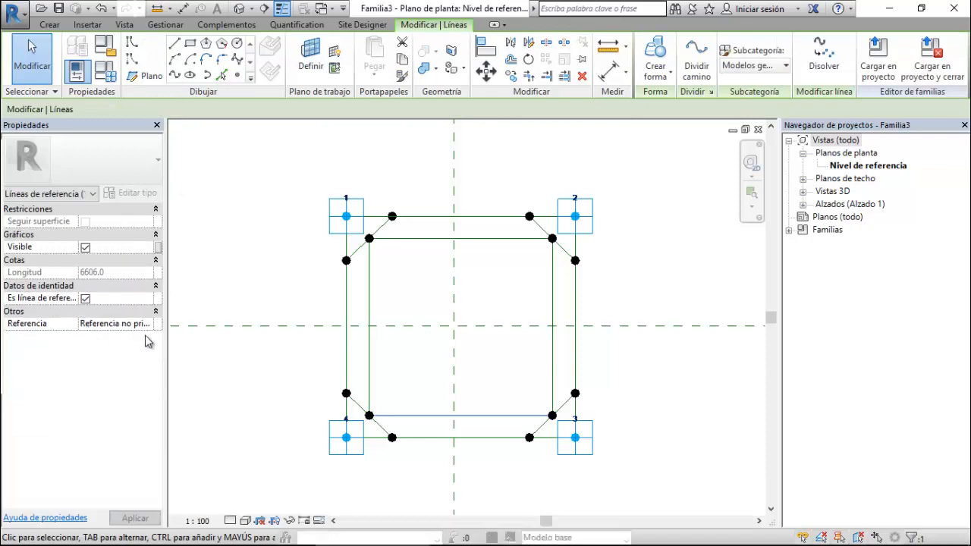
left_click(434, 291)
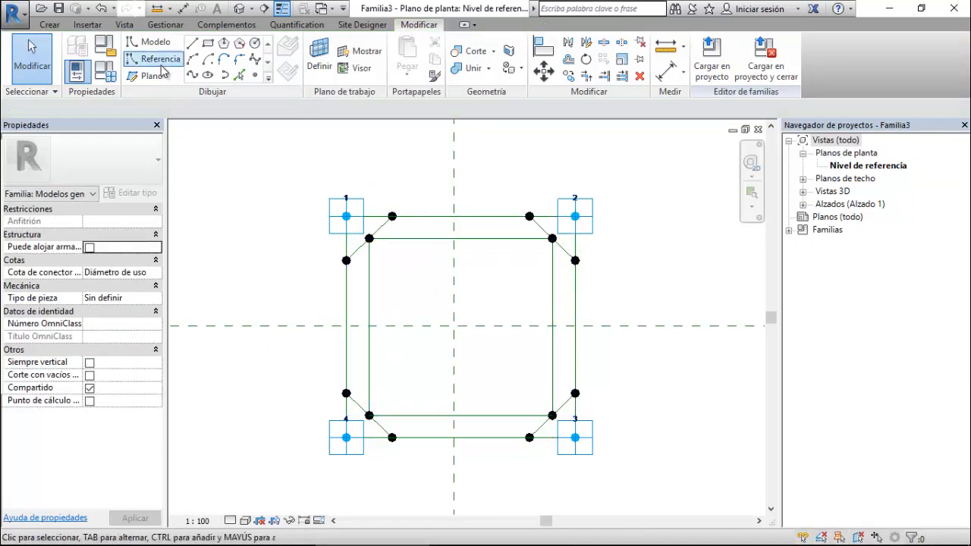
- Place a reference point at the midpoint of each of the four inner frame lines
left_click(256, 75)
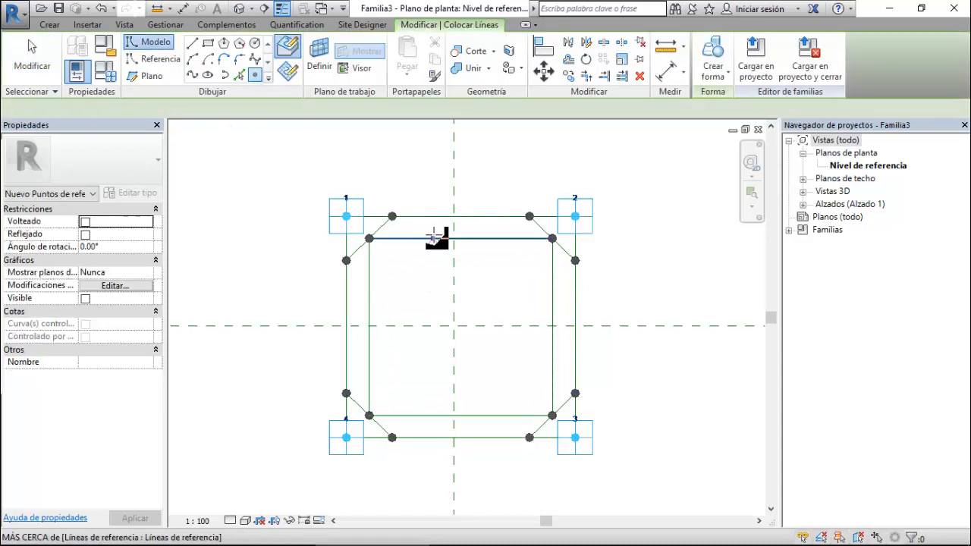
left_click(461, 238)
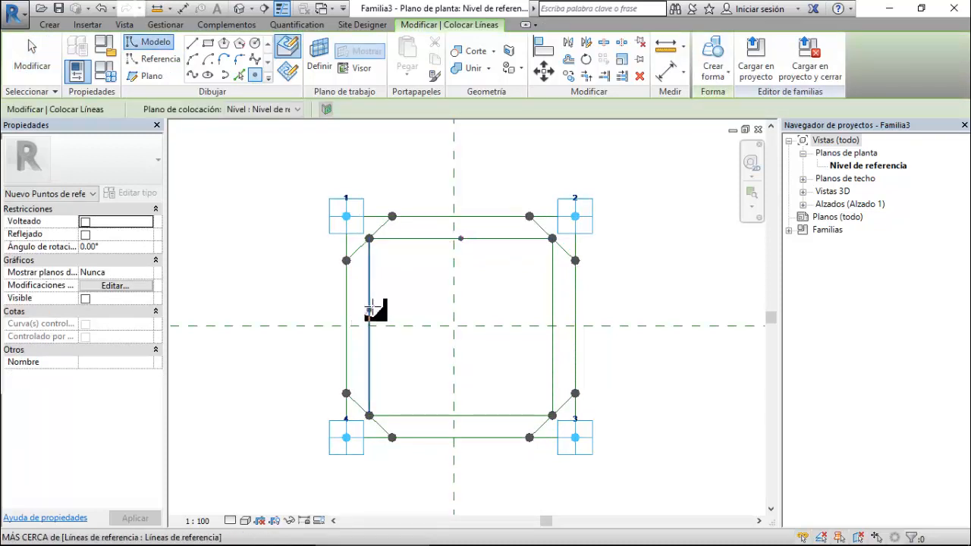
left_click(368, 327)
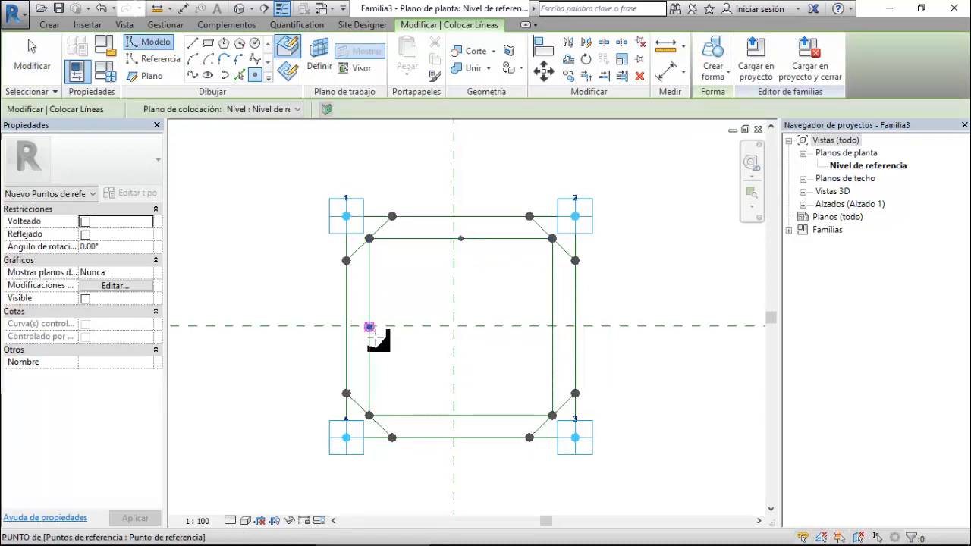
left_click(460, 416)
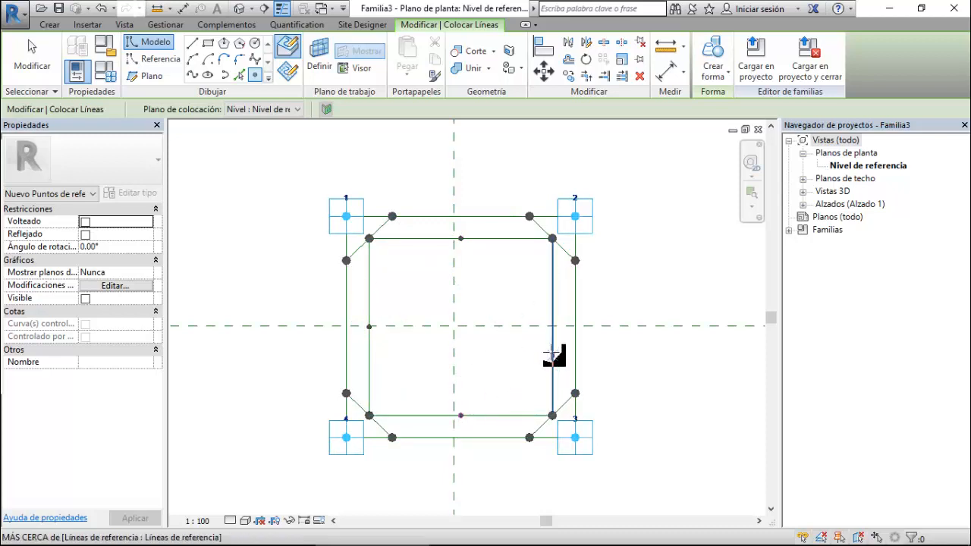
left_click(552, 326)
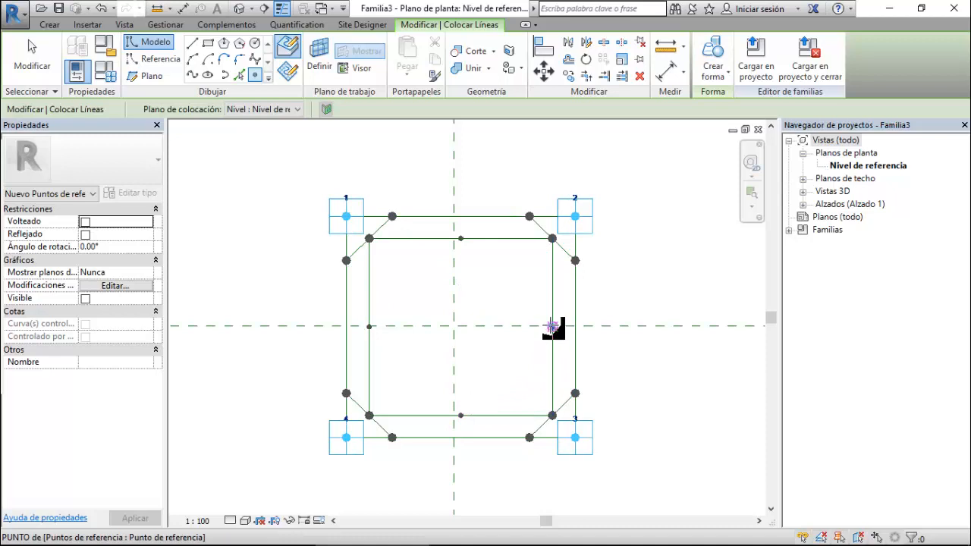
key("Escape")
key("Escape")
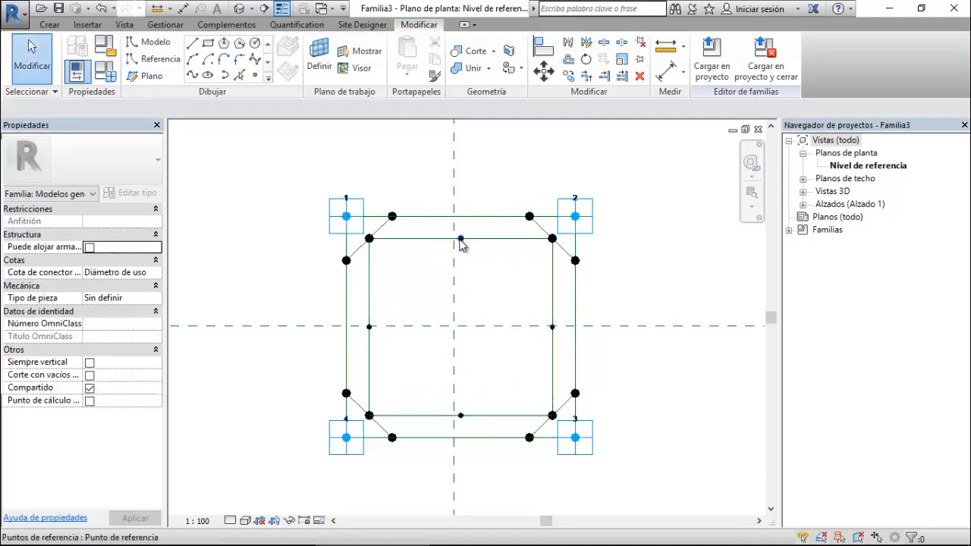
key("Tab")
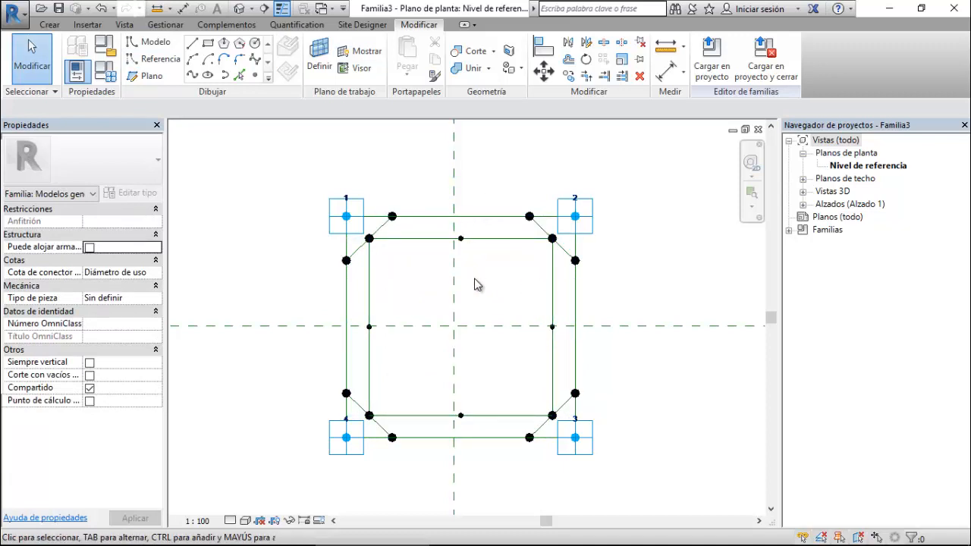
- In the {3D} view, create a solid extruded form from the chain of four outer reference lines joining the adaptive points
double_click(828, 192)
double_click(838, 204)
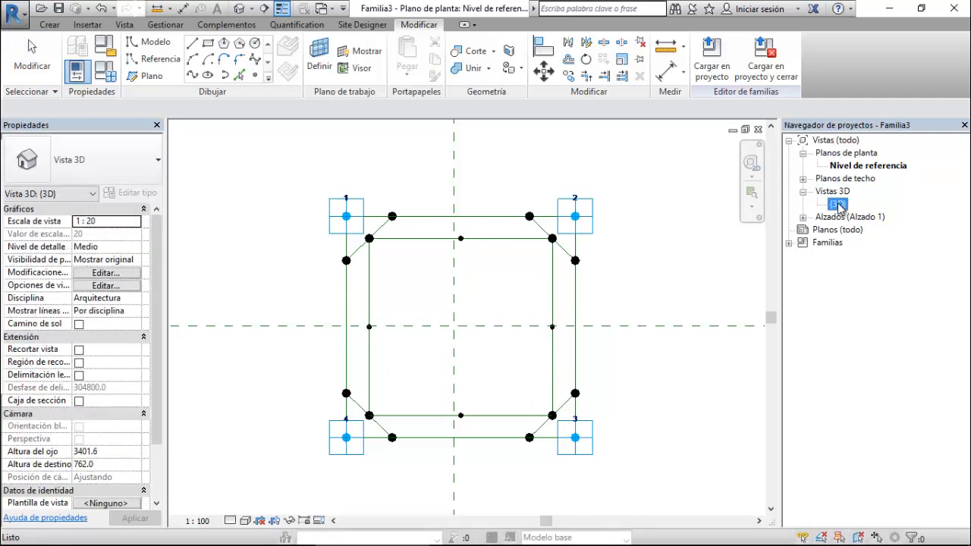
scroll(538, 412, "up", 6)
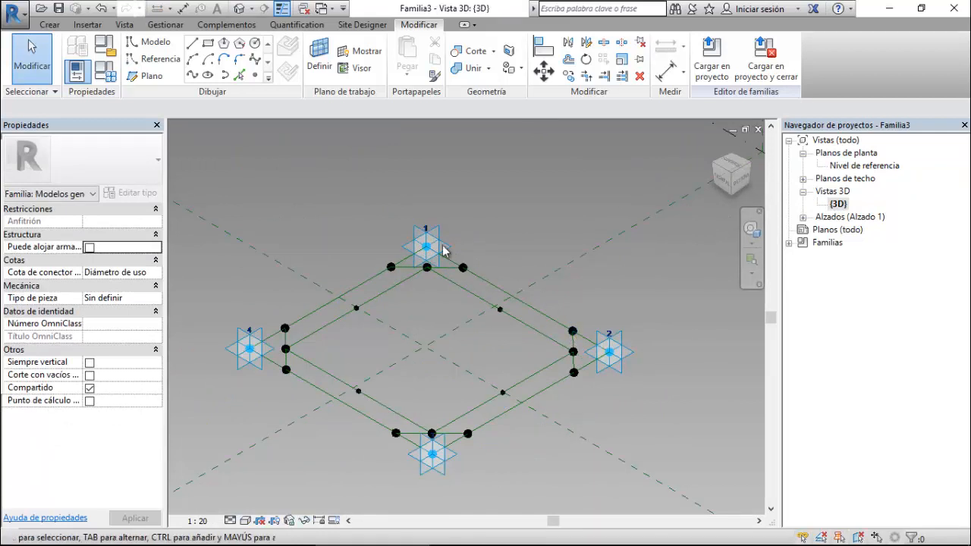
key("Tab")
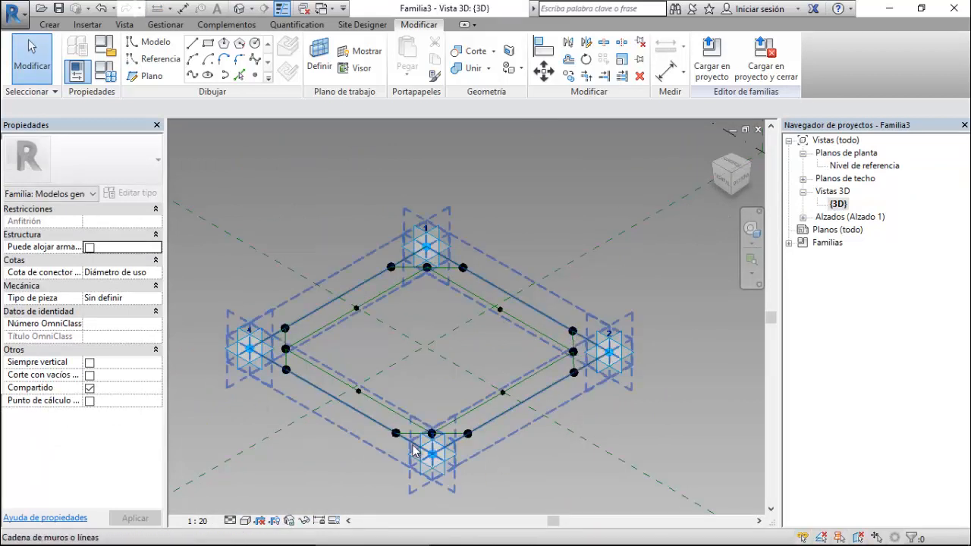
left_click(413, 449)
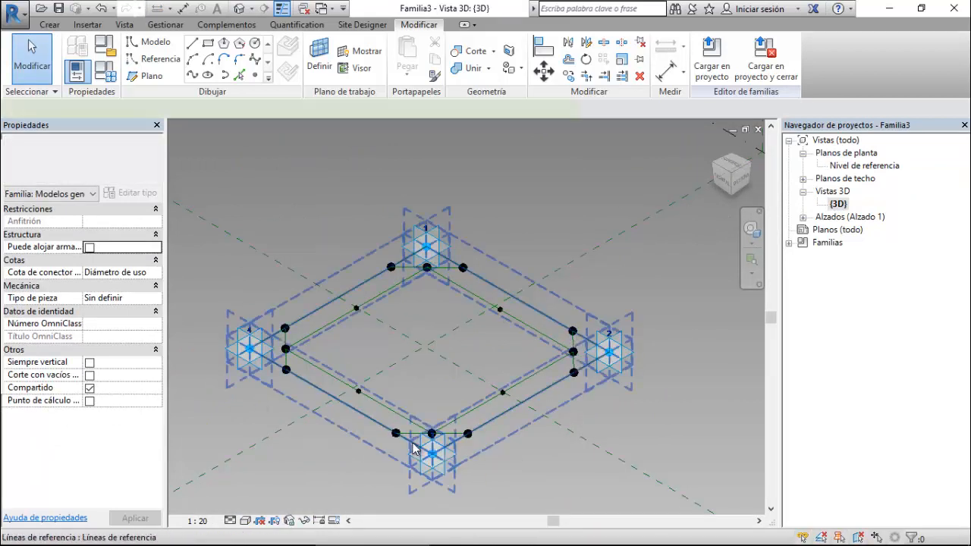
left_click(678, 74)
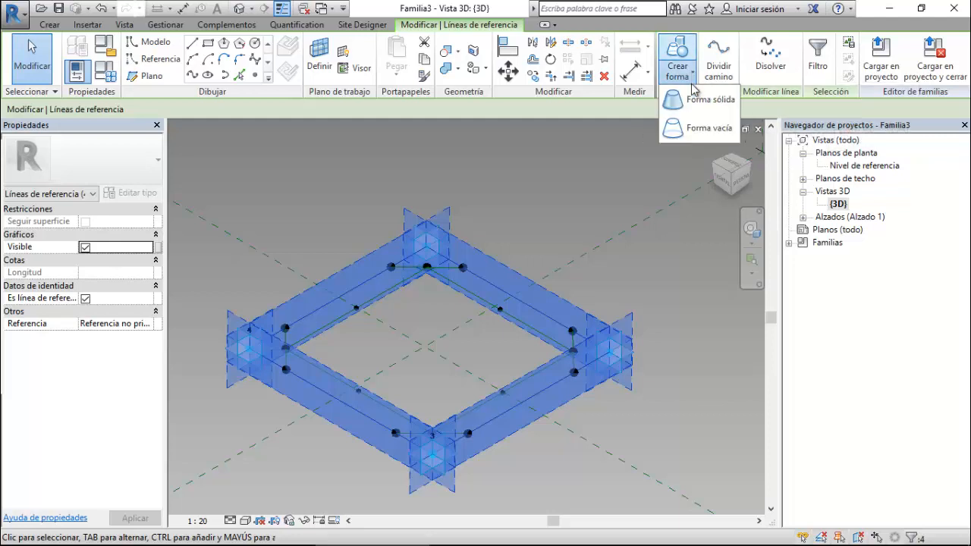
left_click(700, 100)
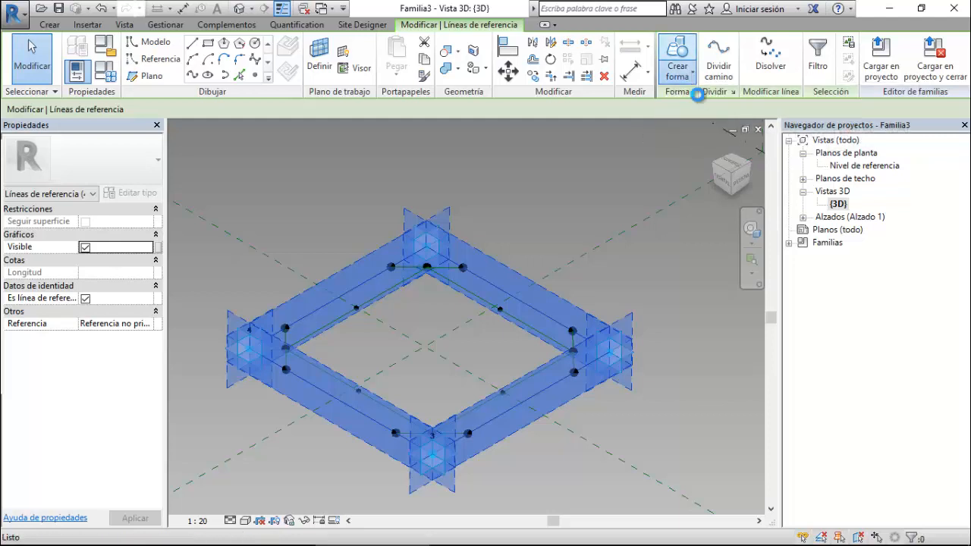
left_click(303, 480)
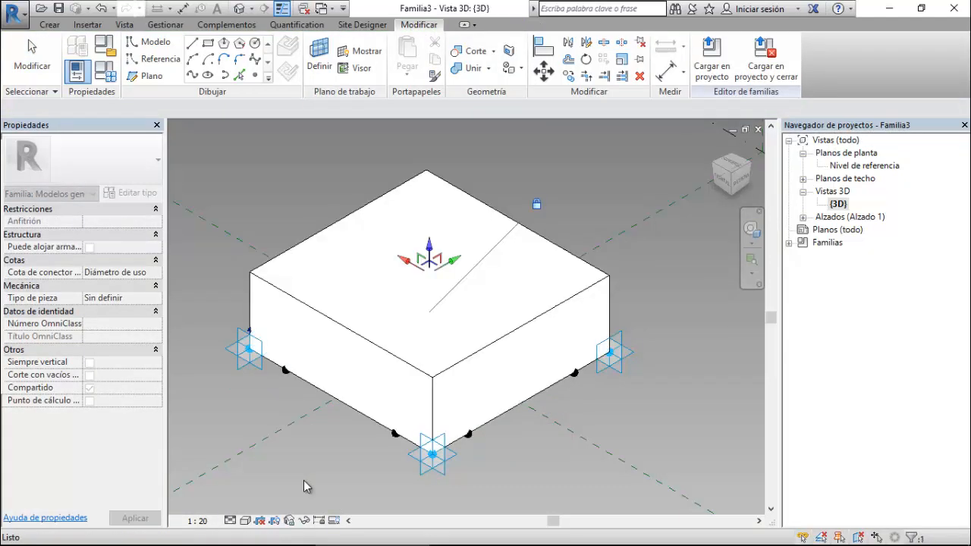
- Add an instance length parameter named grosor under Cotas and set its value to 200
left_click(107, 72)
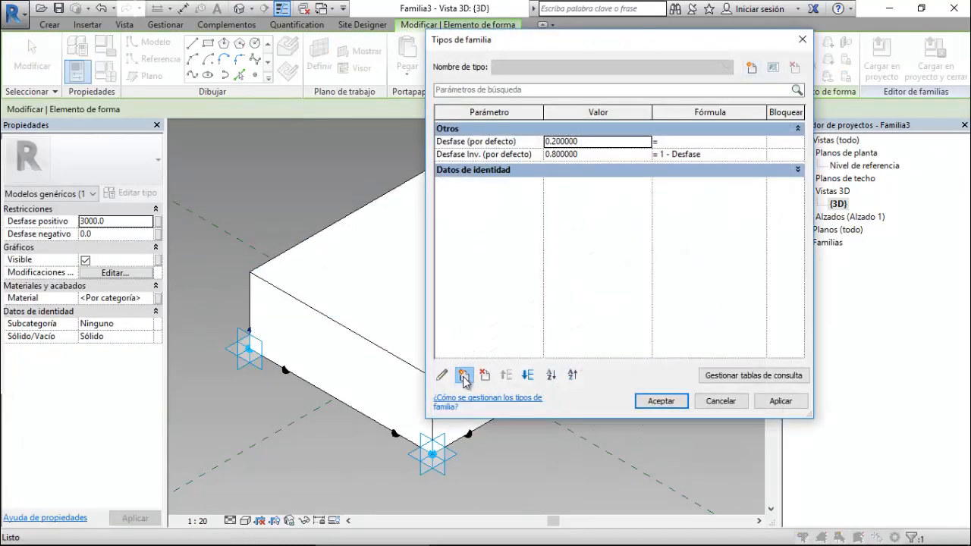
left_click(464, 376)
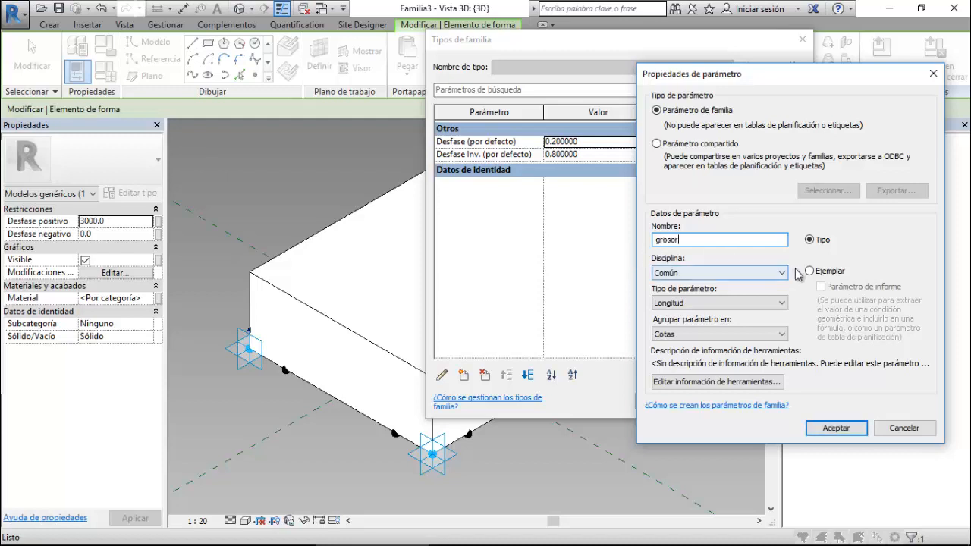
left_click(811, 272)
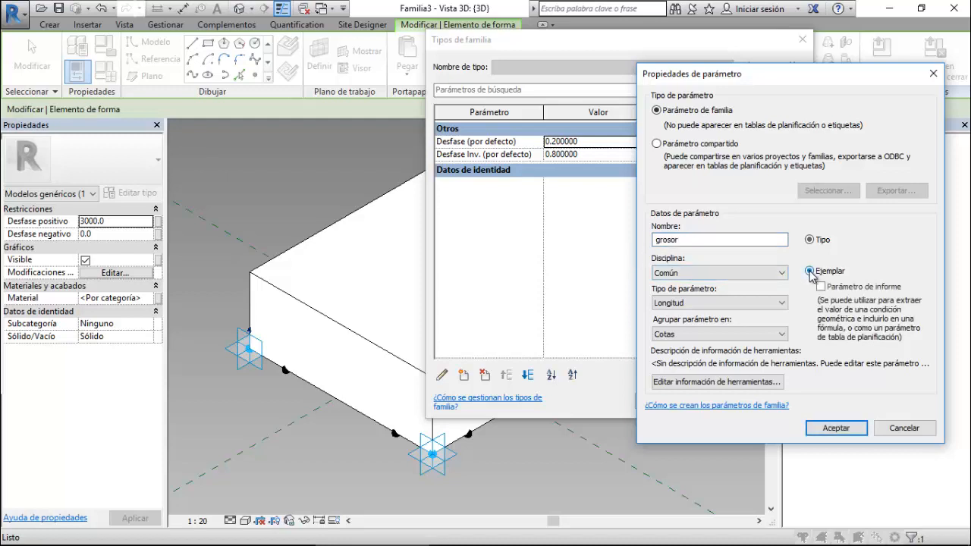
left_click(836, 429)
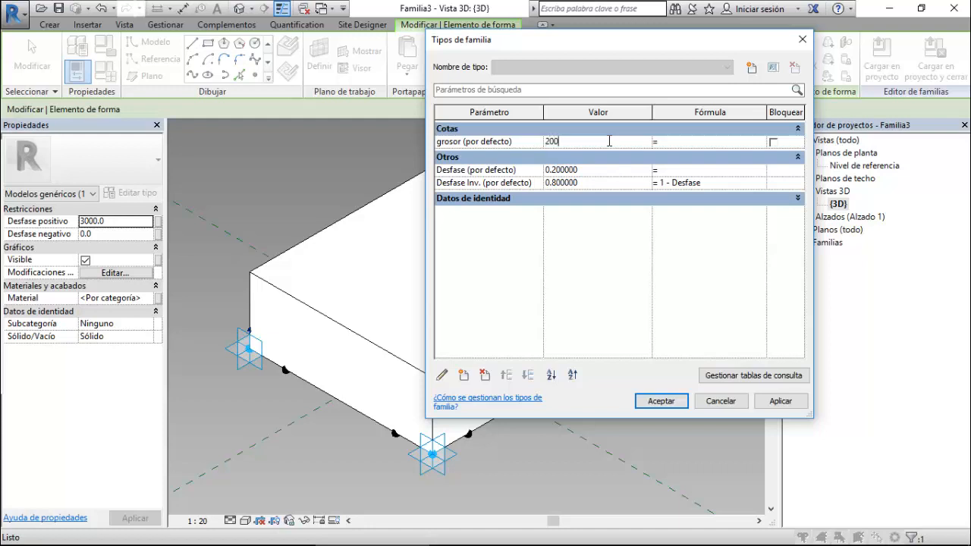
left_click(661, 400)
left_click(213, 329)
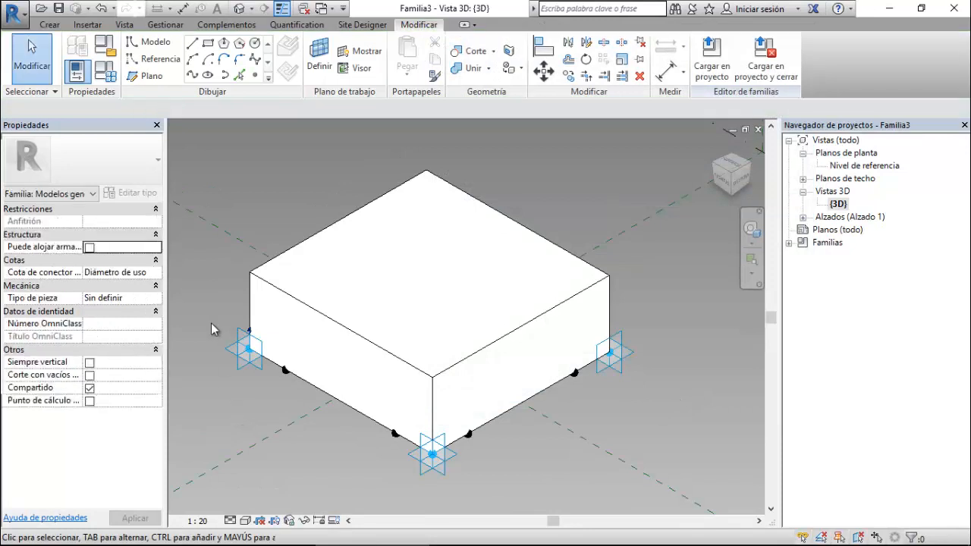
- Associate both the Desfase positivo and Desfase negativo of the solid form with the grosor parameter
left_click(307, 305)
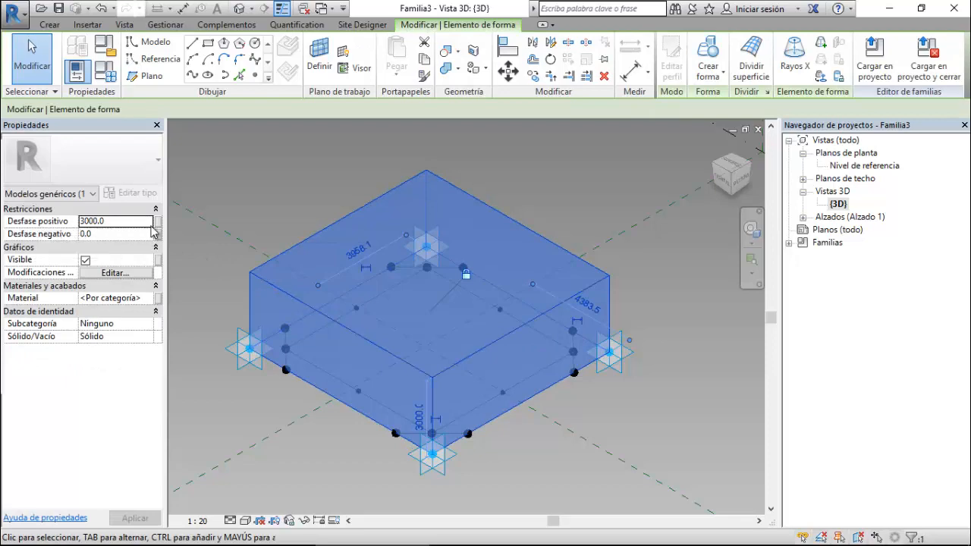
left_click(157, 222)
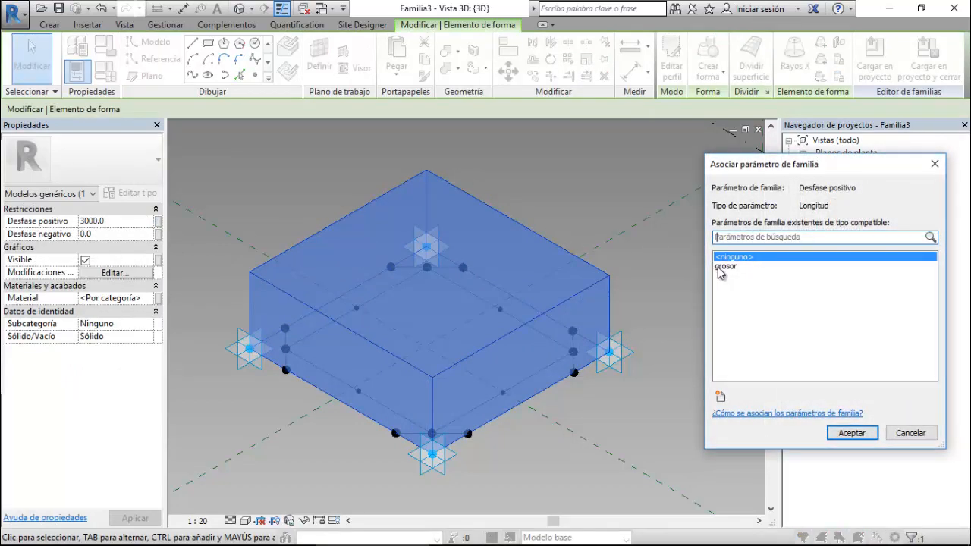
left_click(725, 267)
left_click(850, 433)
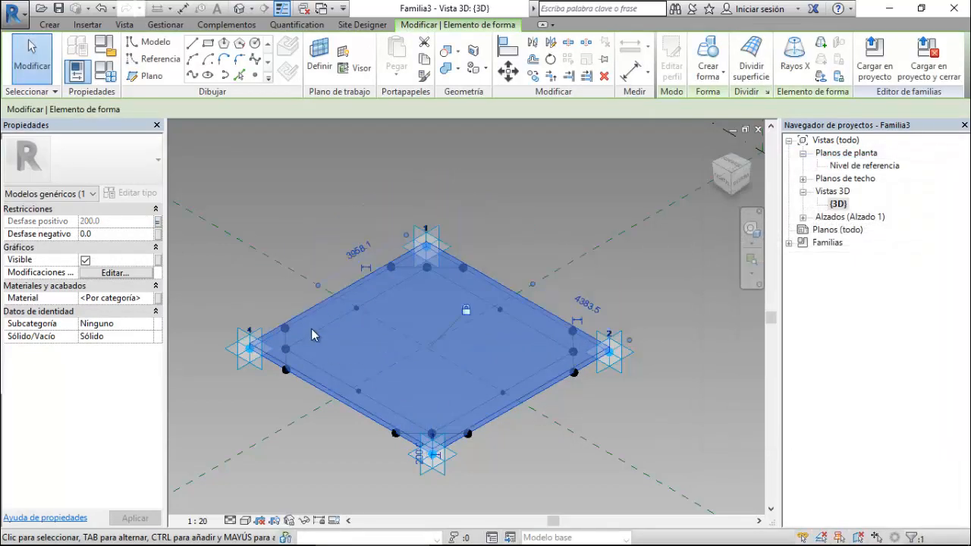
left_click(158, 235)
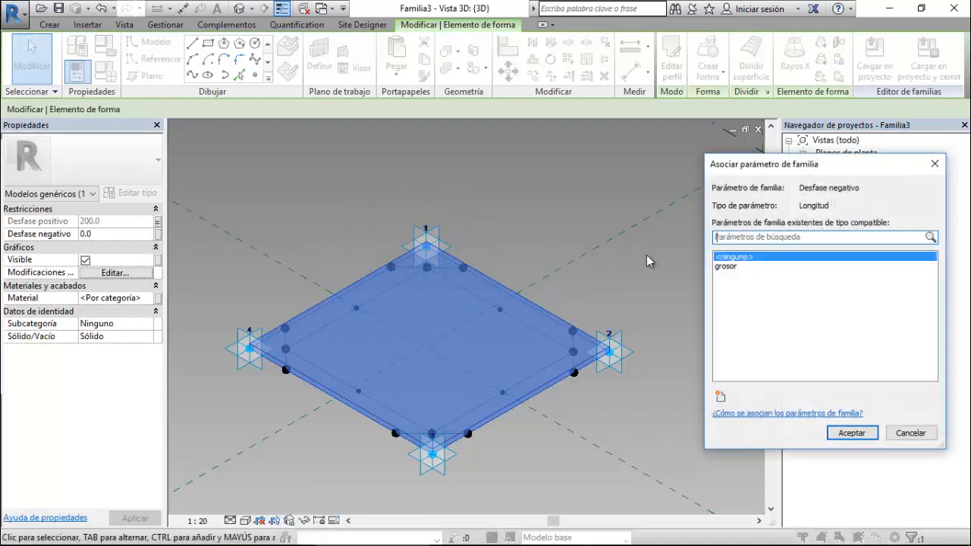
left_click(724, 266)
left_click(867, 435)
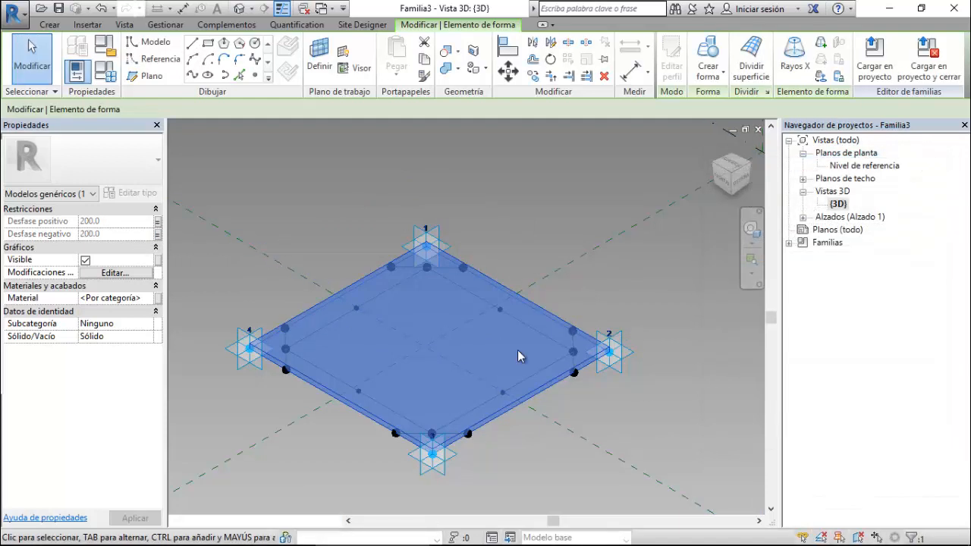
- Review the family type parameters and formulas in Panel Adaptativo Cuadrado, and return to the 3D view of Familia3
left_click(323, 9)
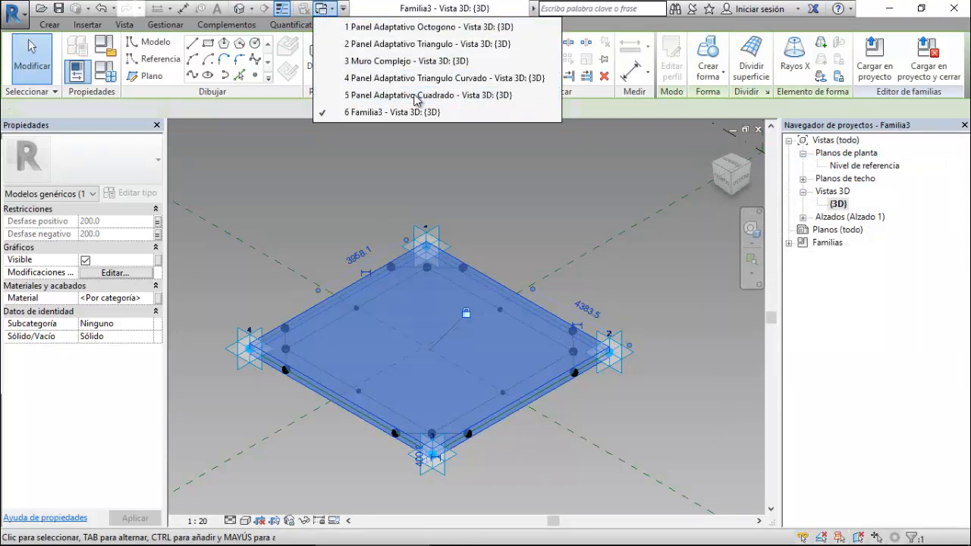
left_click(416, 96)
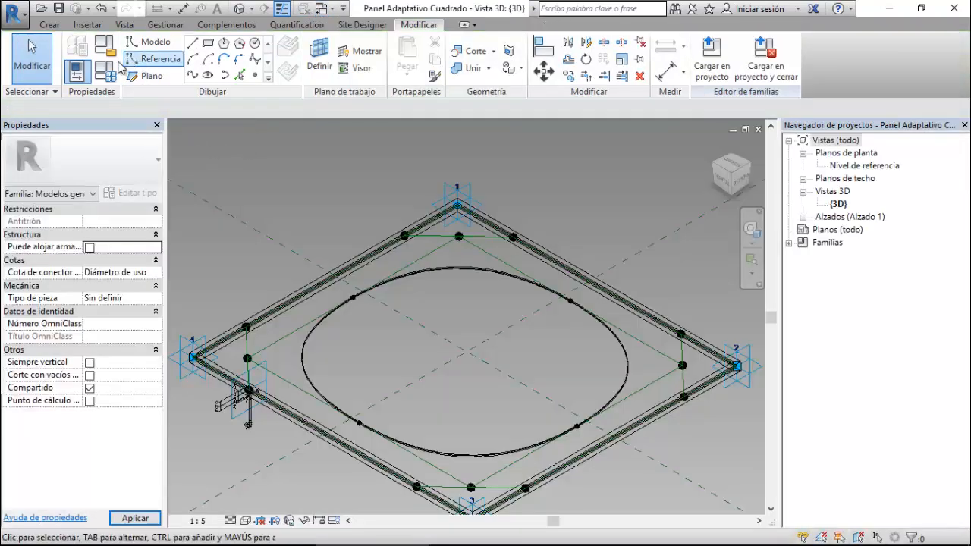
left_click(114, 74)
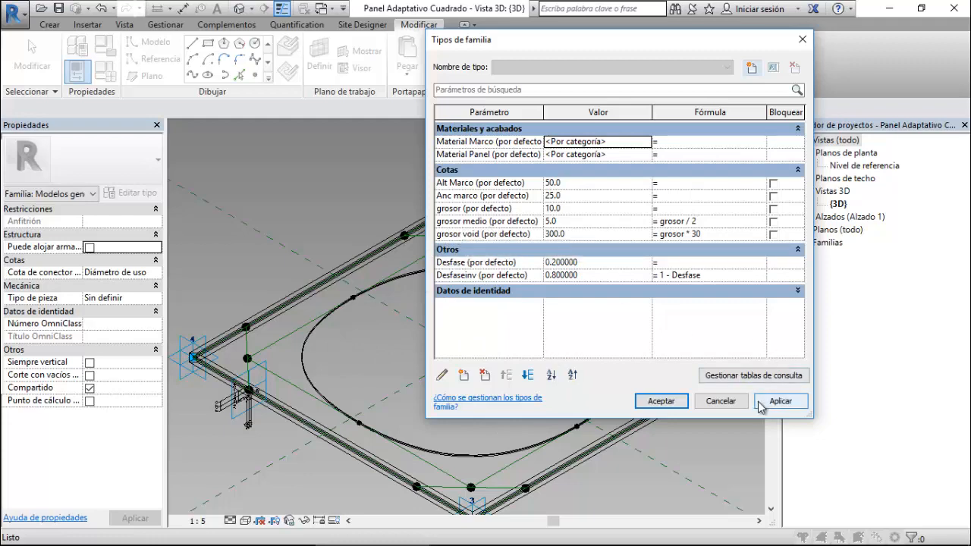
left_click(661, 401)
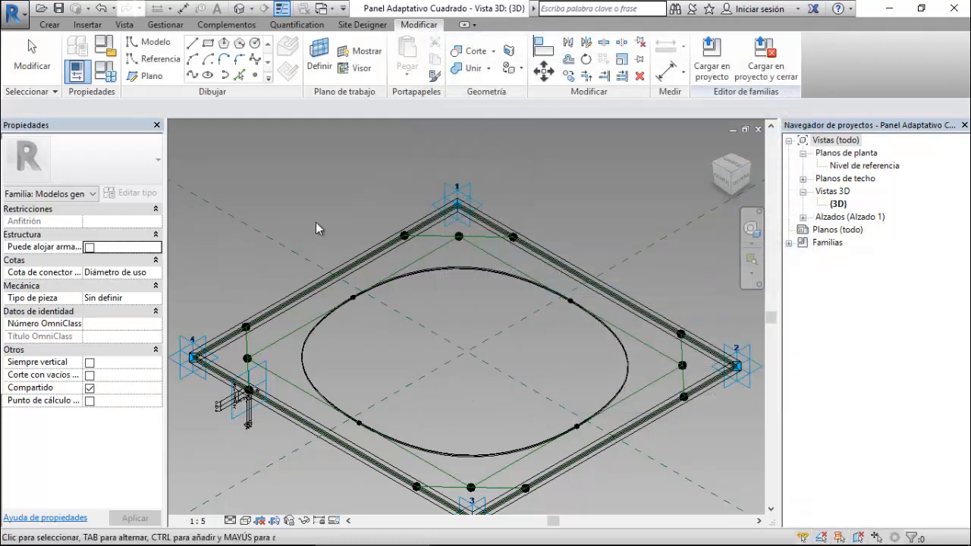
left_click(328, 14)
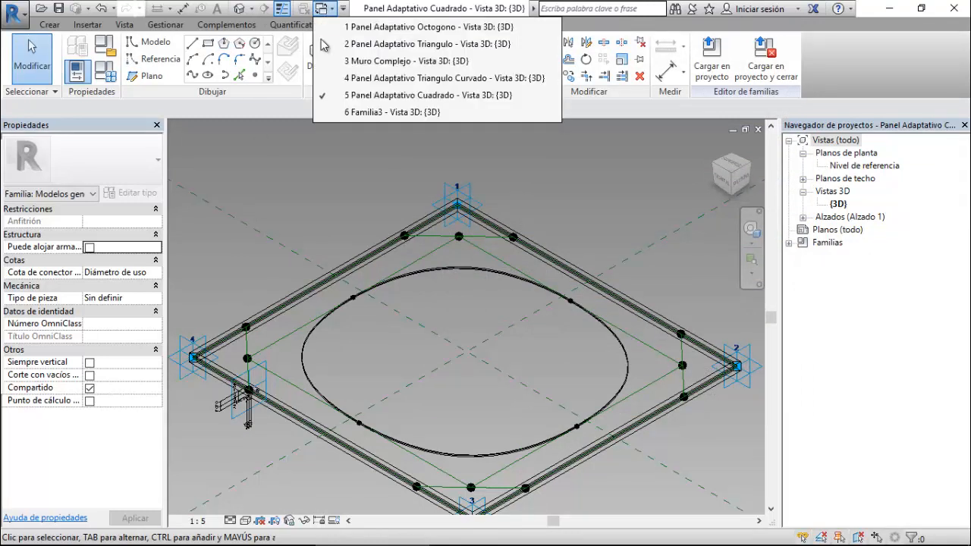
left_click(369, 112)
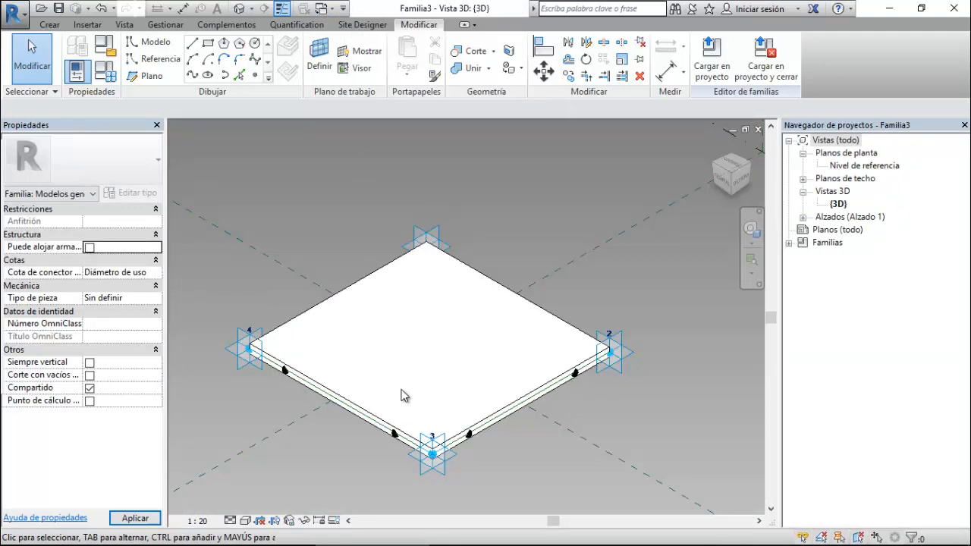
- Show the 3D view as Estructura alámbrica and open the 3Ptos Bezier Curve family from the Clase 20 Prueba folder
left_click(245, 522)
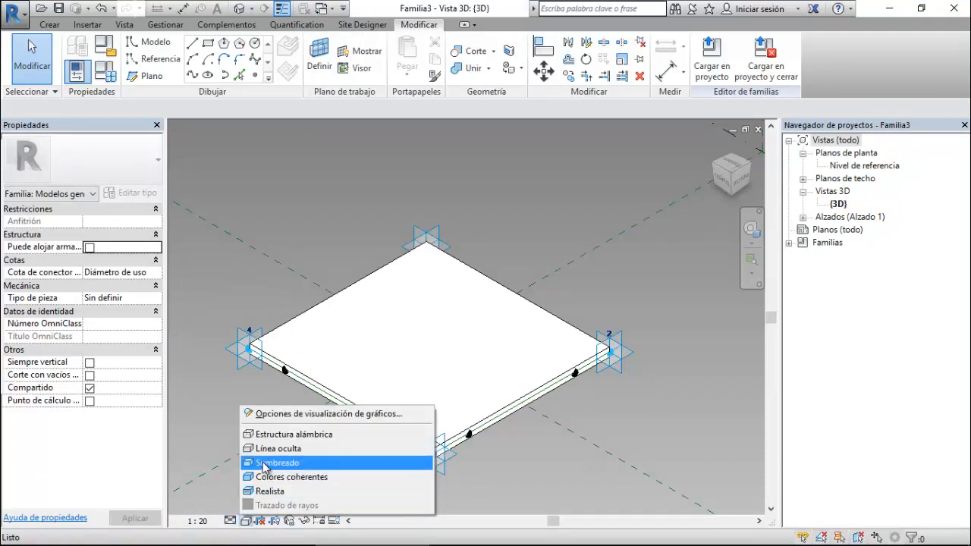
left_click(269, 435)
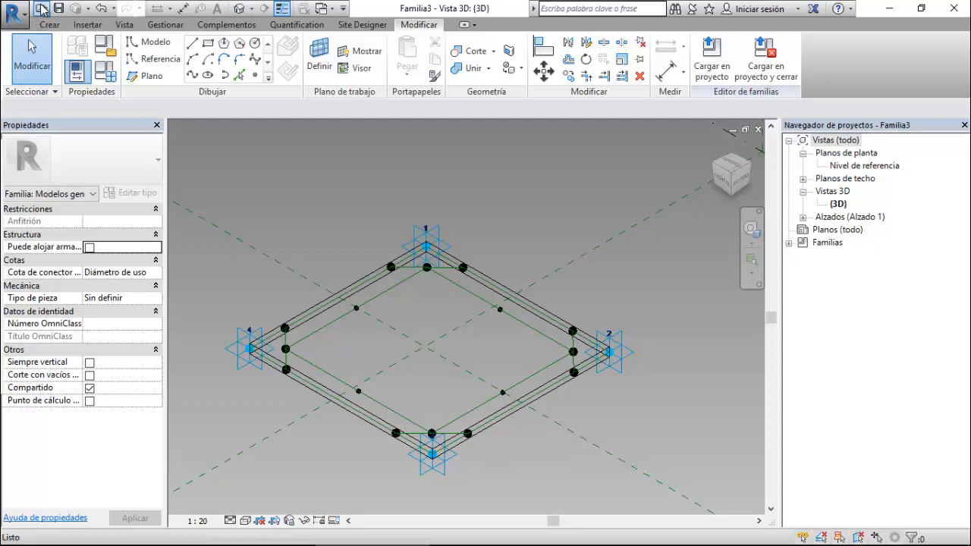
left_click(42, 7)
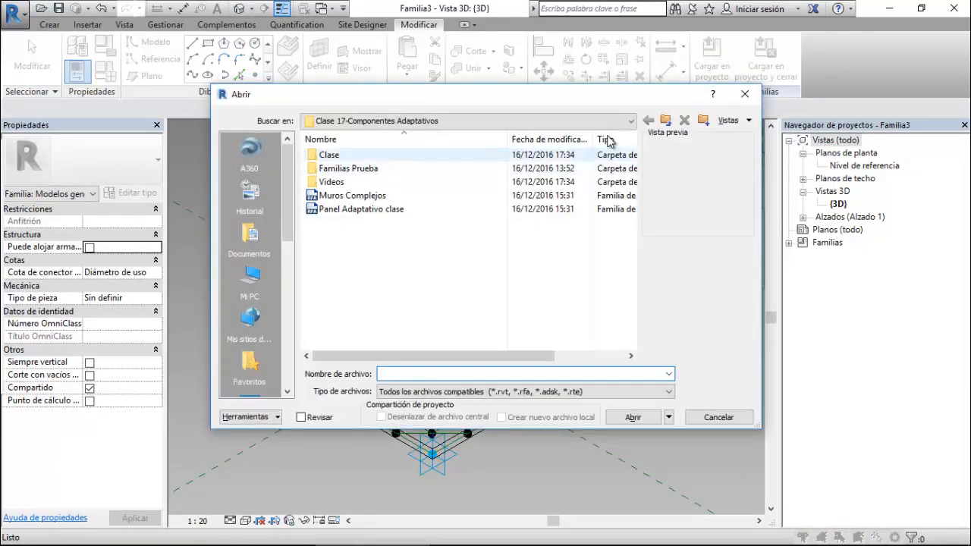
left_click(667, 121)
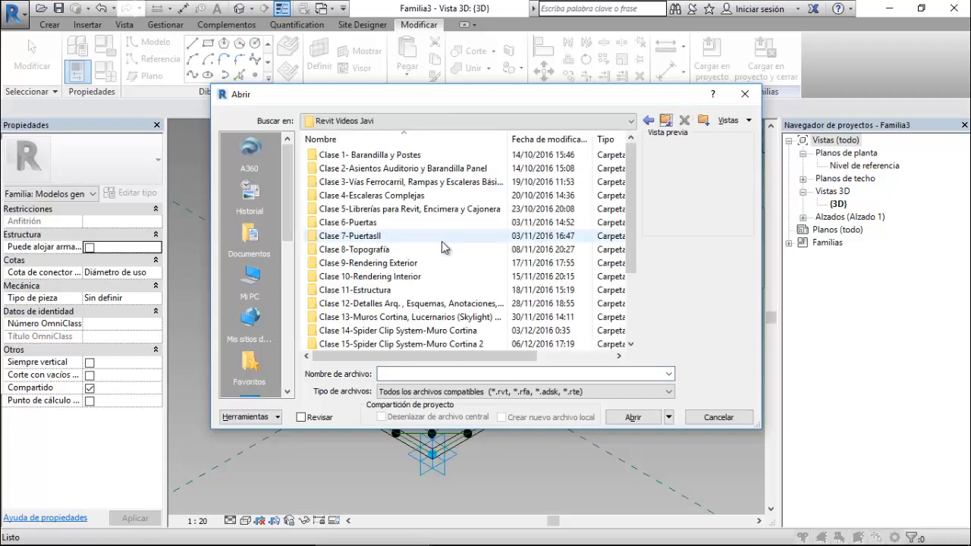
scroll(413, 281, "down", 3)
double_click(395, 317)
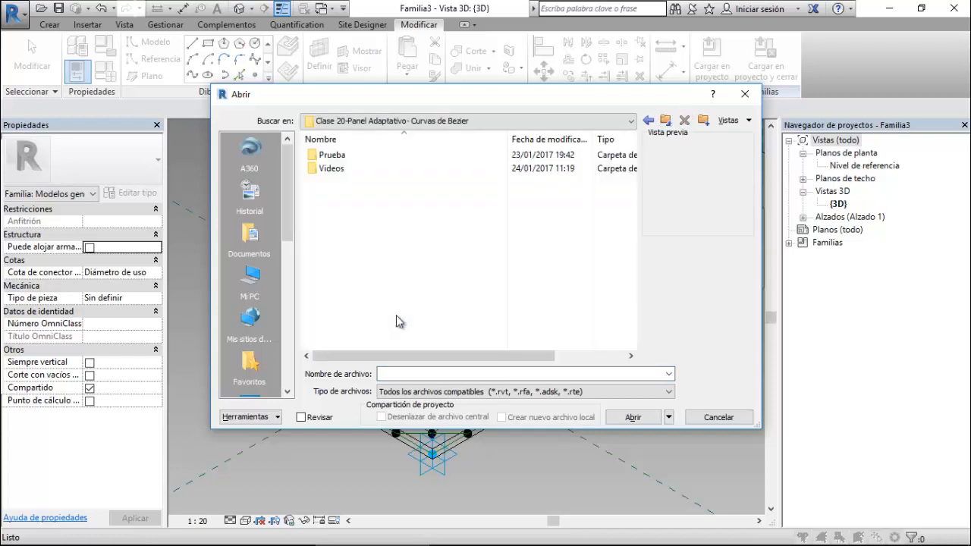
left_click(343, 155)
double_click(343, 155)
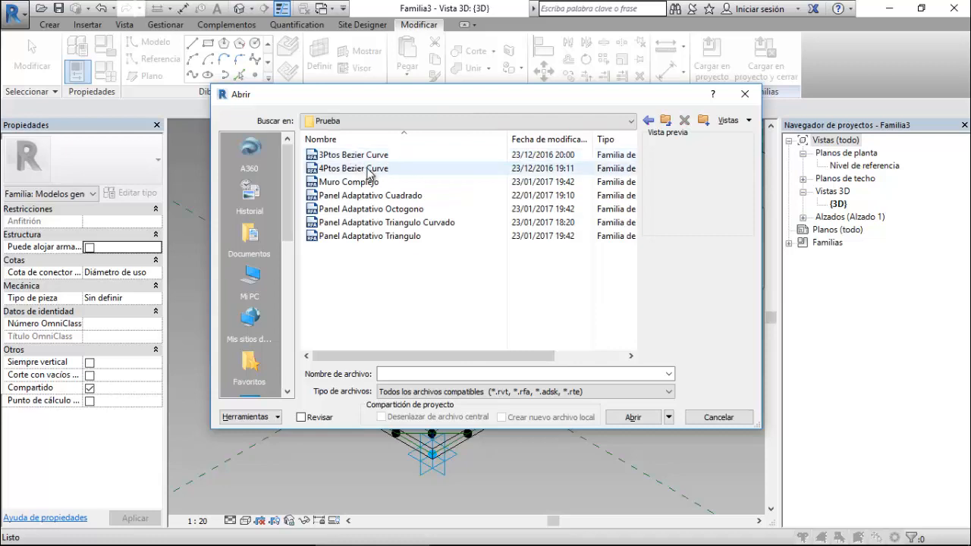
left_click(356, 155)
left_click(635, 417)
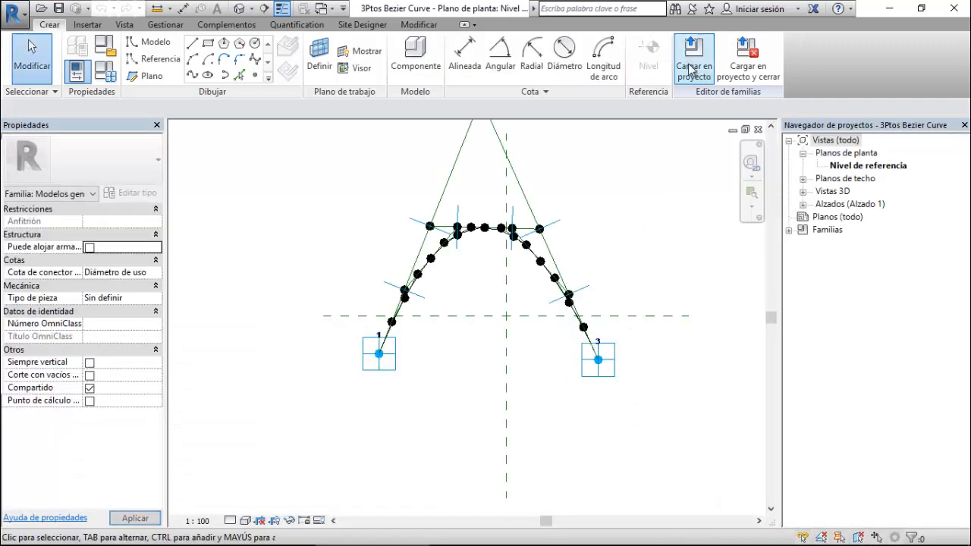
- Load the 3Ptos Bezier Curve family into Familia3 without placing an instance
left_click(694, 73)
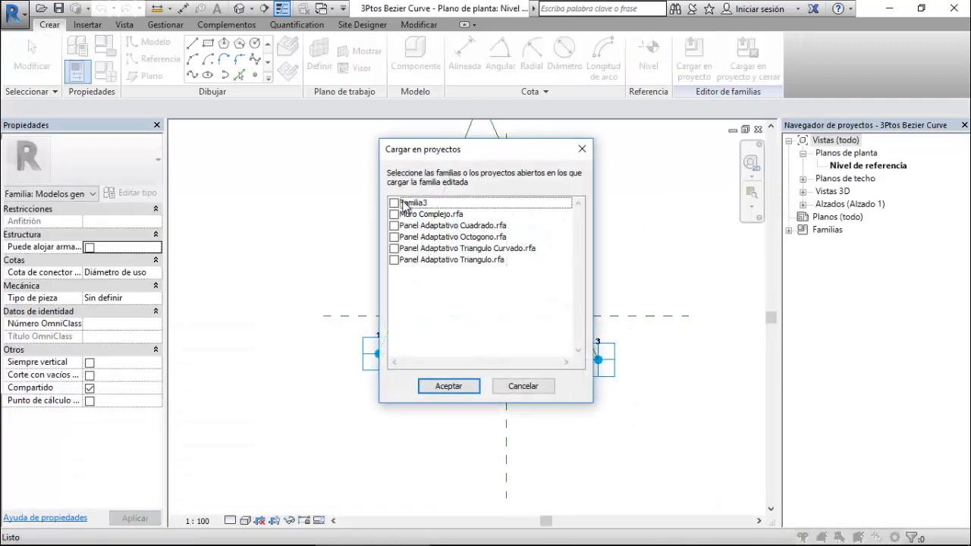
left_click(398, 205)
left_click(449, 387)
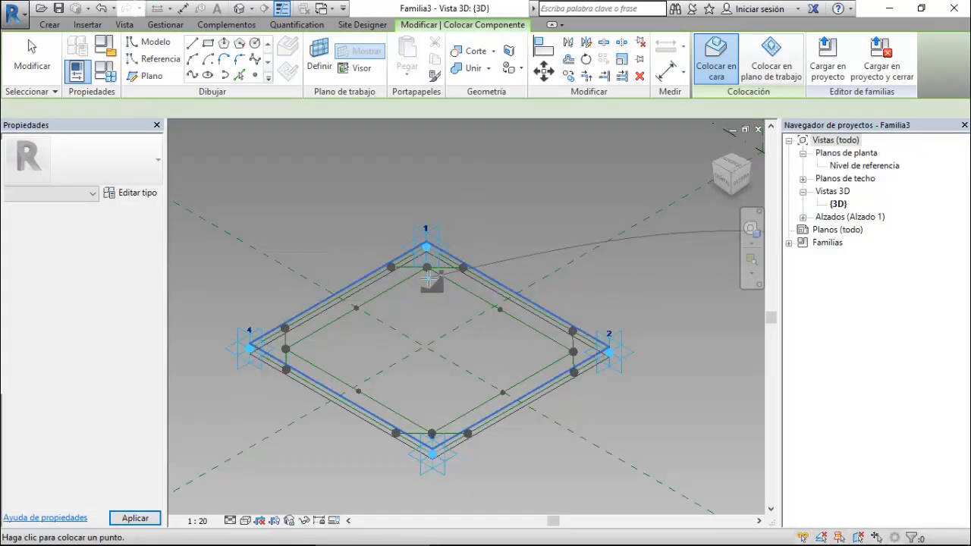
key("Escape")
key("Escape")
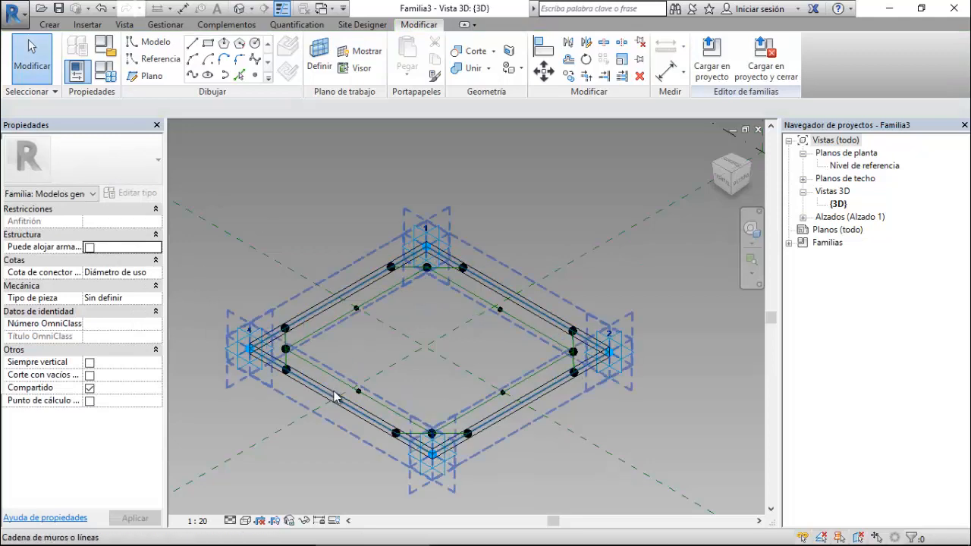
- Associate the solid form's Material with a new type parameter named Material Panel, grouped under Materiales y acabados
scroll(333, 396, "up", 5)
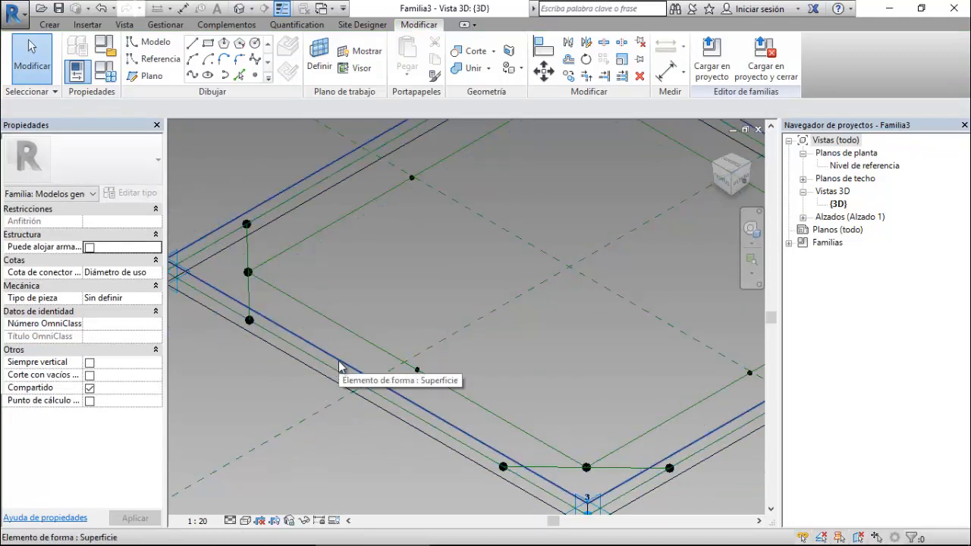
key("Tab")
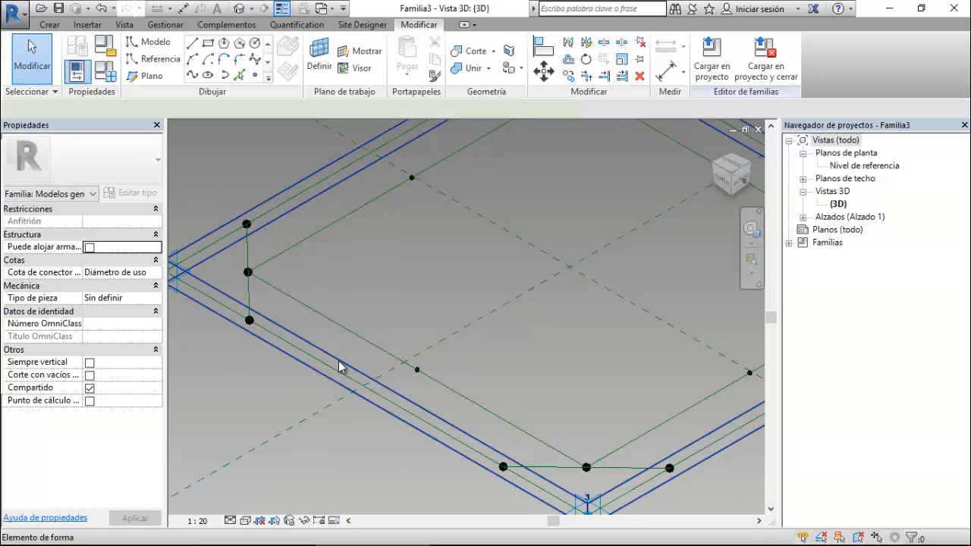
left_click(339, 363)
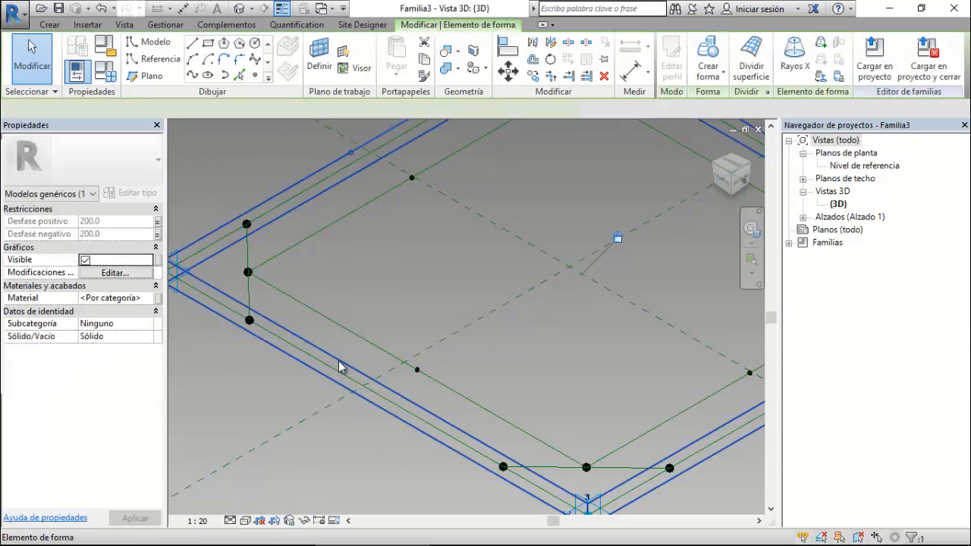
left_click(157, 298)
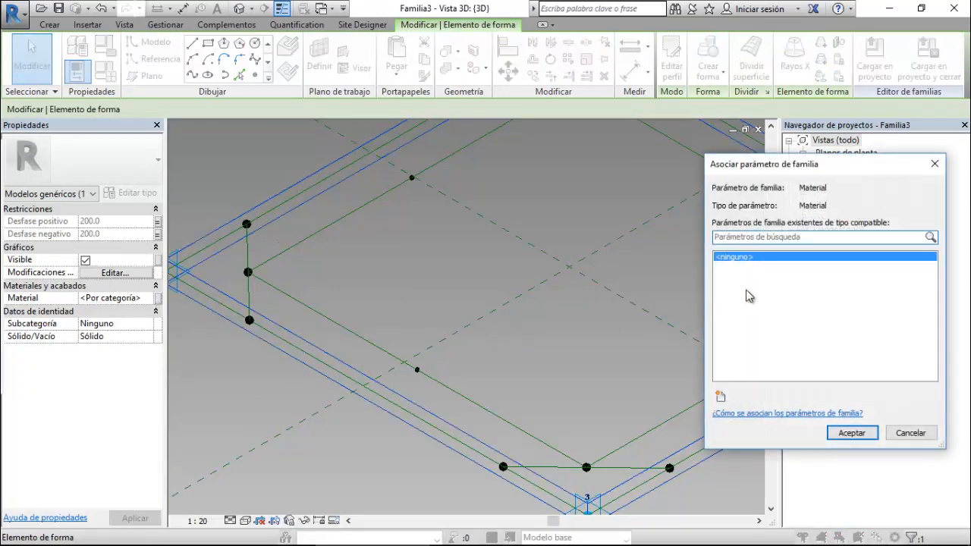
left_click(721, 398)
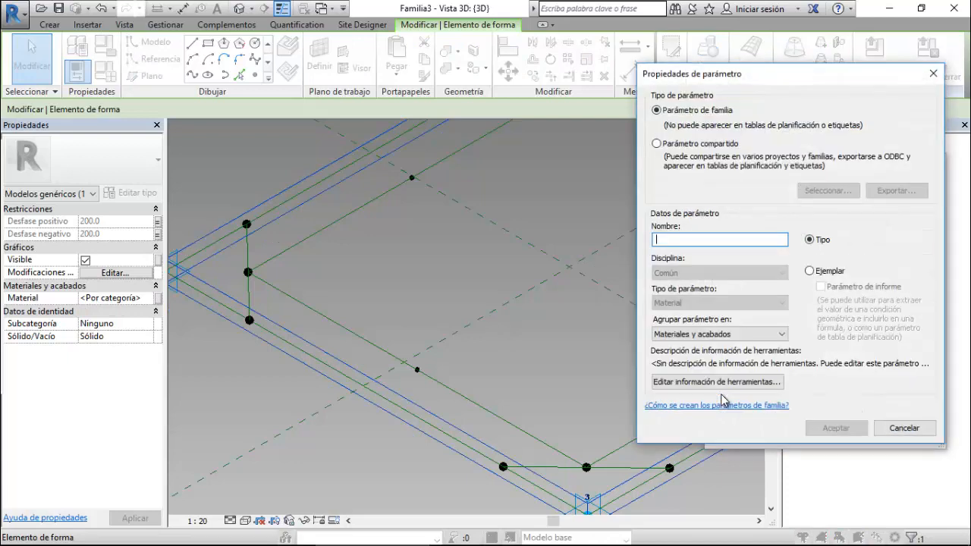
type("Material Panel")
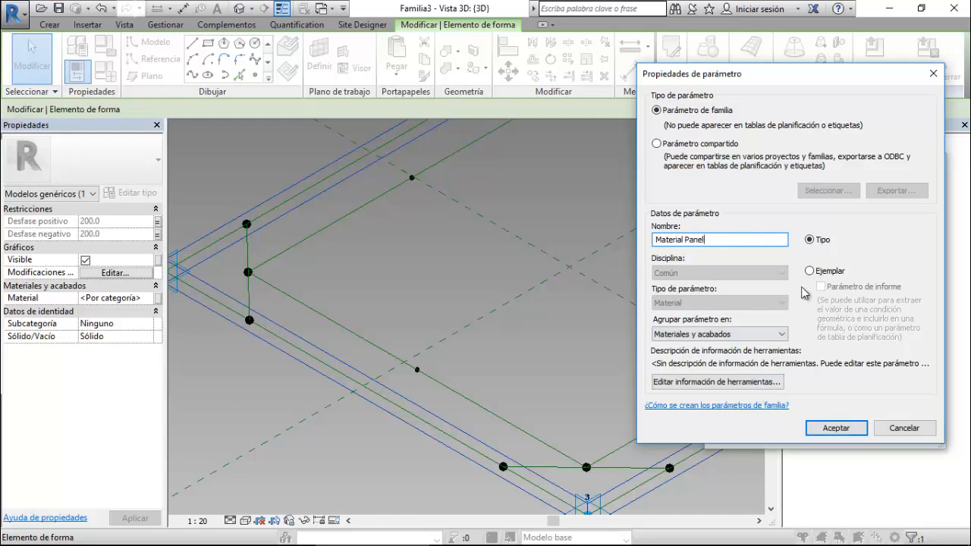
left_click(835, 428)
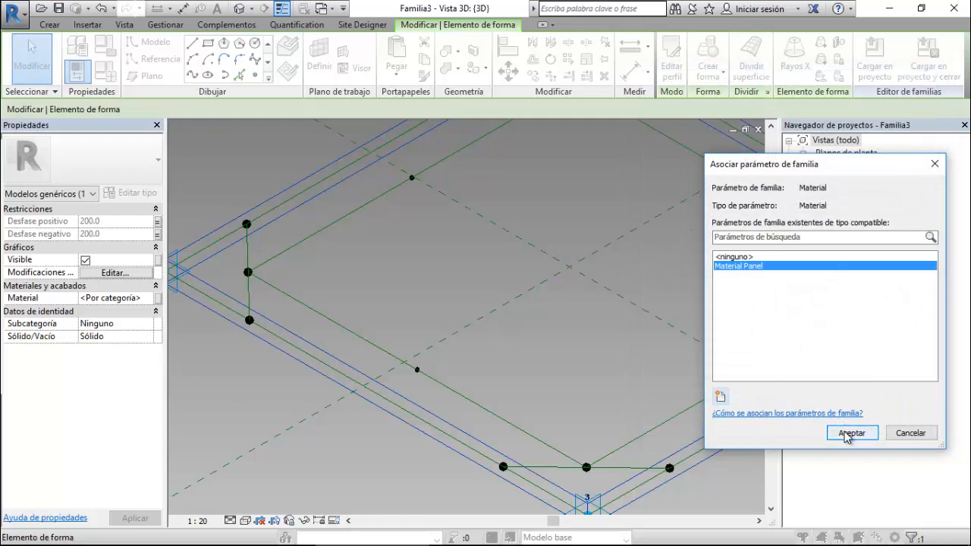
left_click(850, 433)
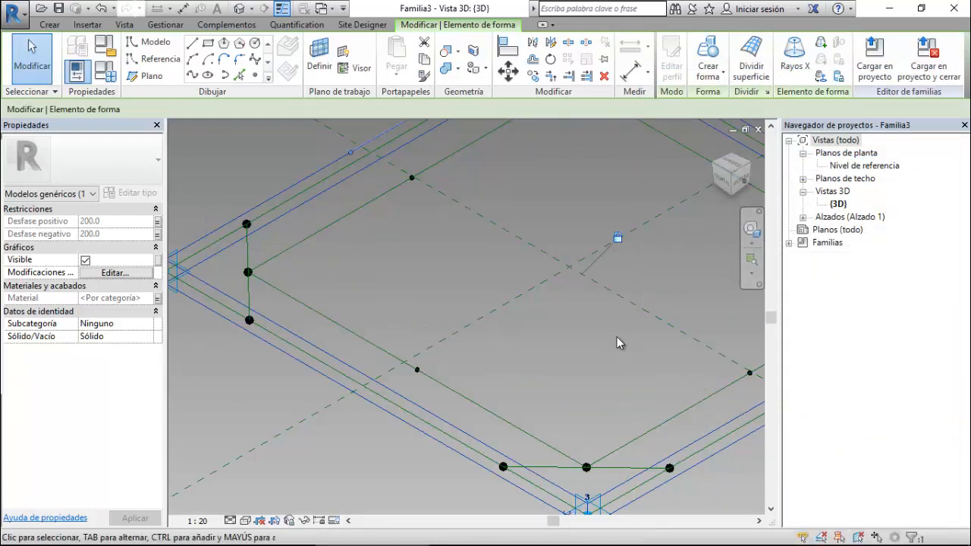
scroll(600, 315, "down", 2)
left_click(283, 353)
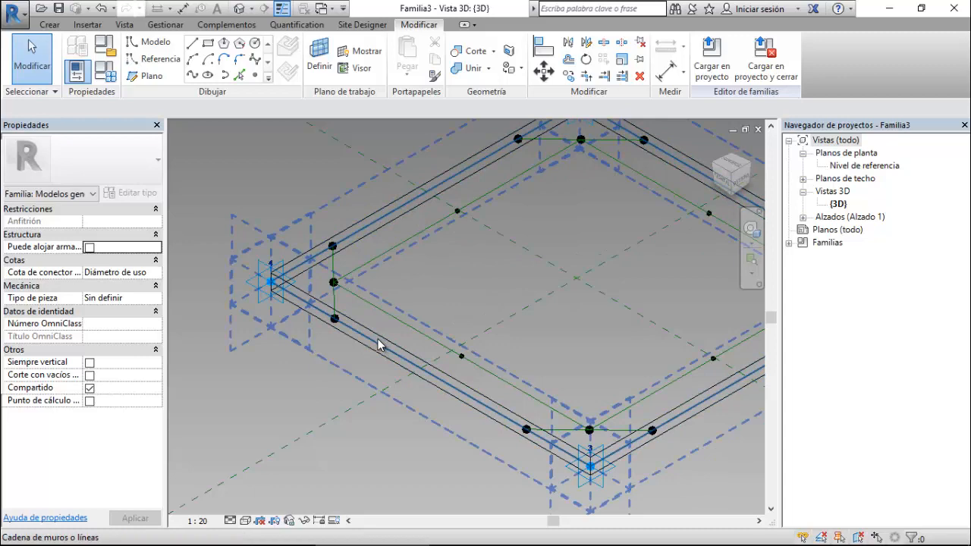
- Draw a model-line circle of radius 200 on the work plane of the reference point near adaptive point 4, centred on that point
scroll(338, 334, "up", 4)
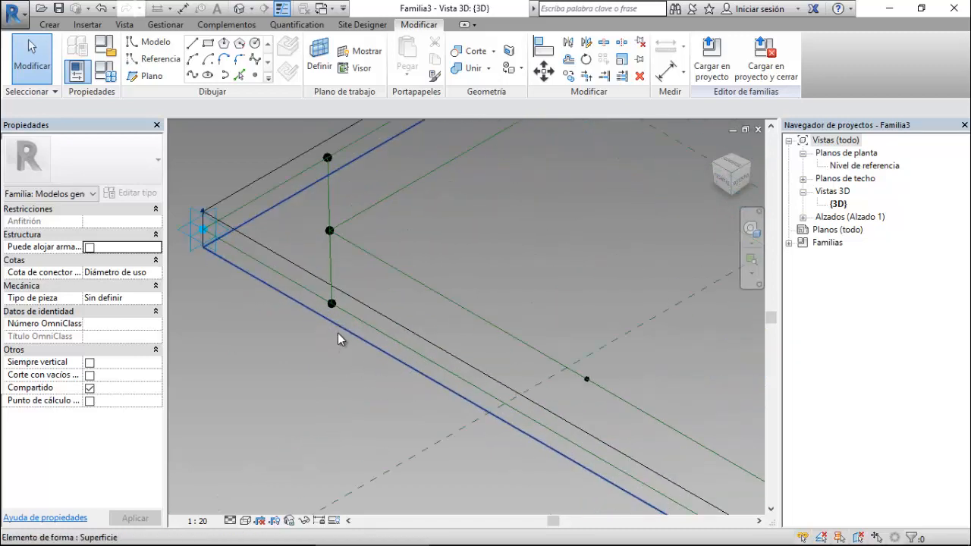
left_click(331, 305)
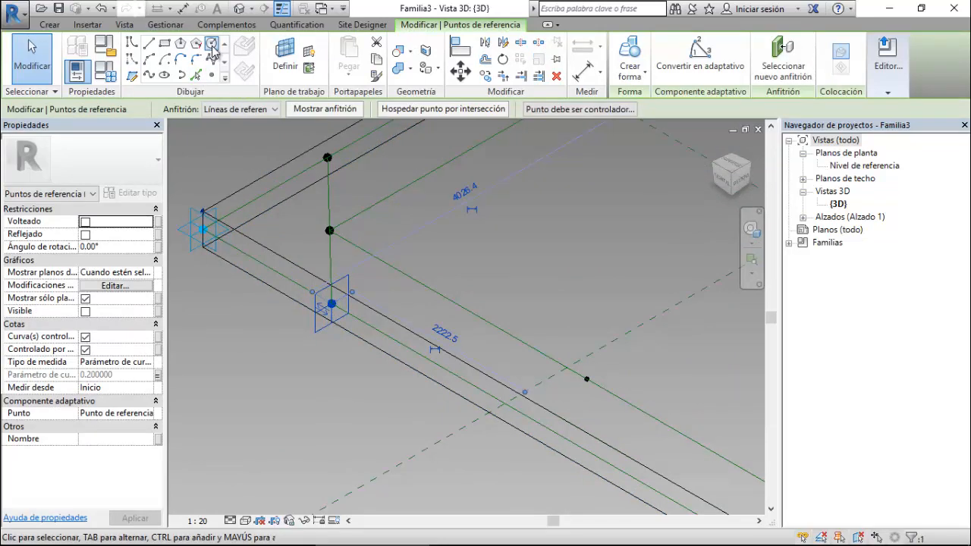
left_click(213, 46)
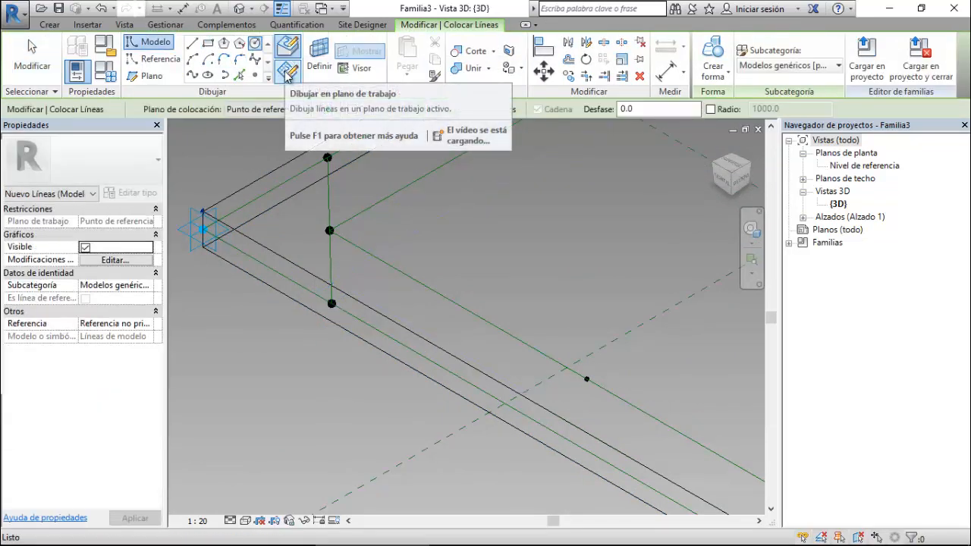
left_click(286, 73)
left_click(294, 112)
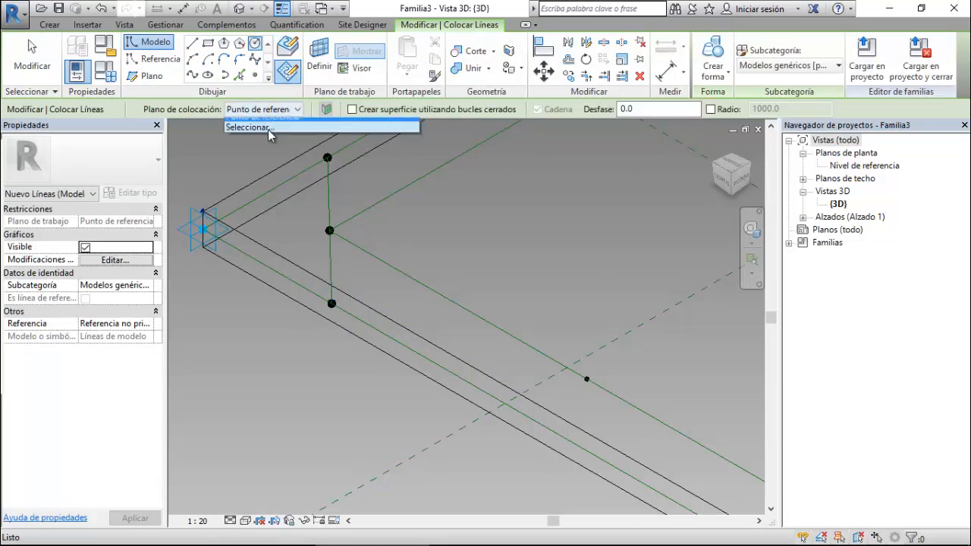
left_click(268, 164)
key("Escape")
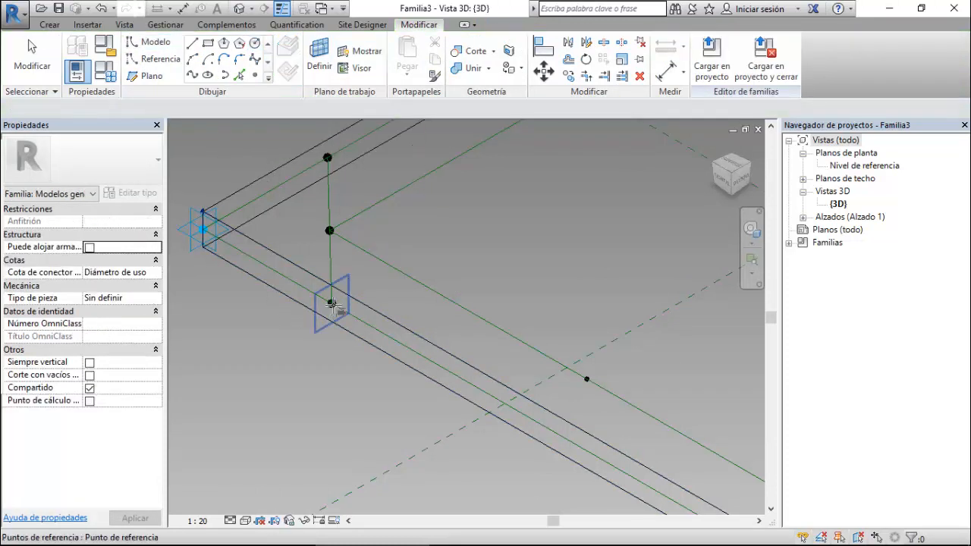
left_click(332, 304)
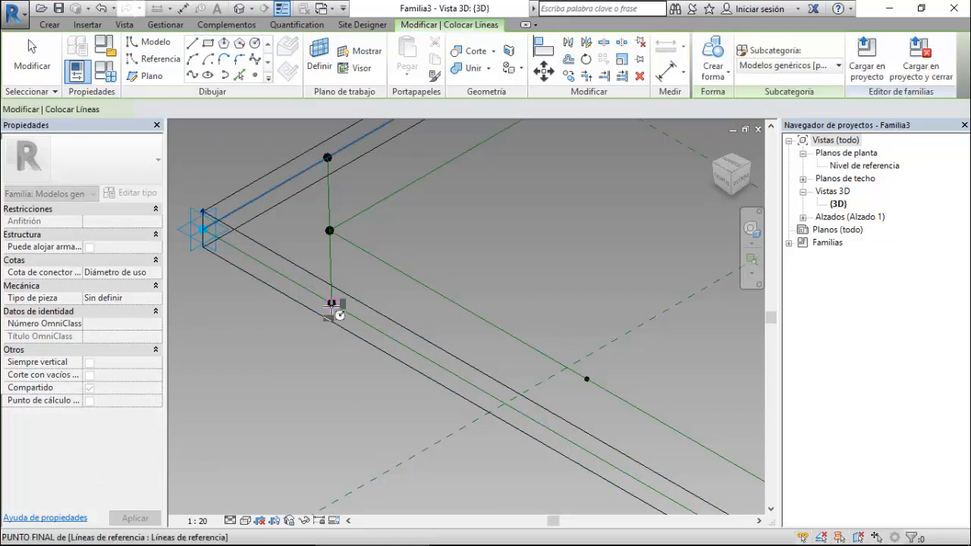
left_click(333, 300)
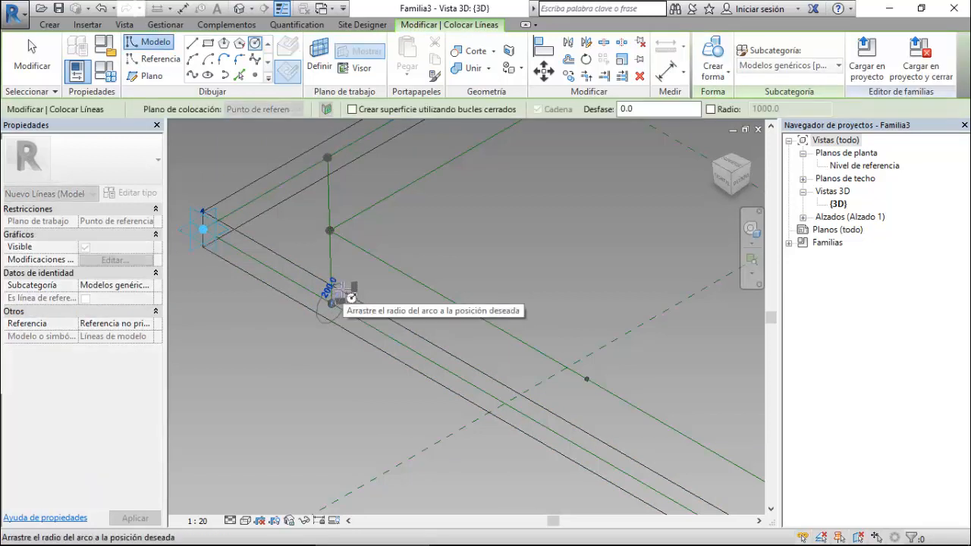
left_click(346, 298)
key("Escape")
key("Escape")
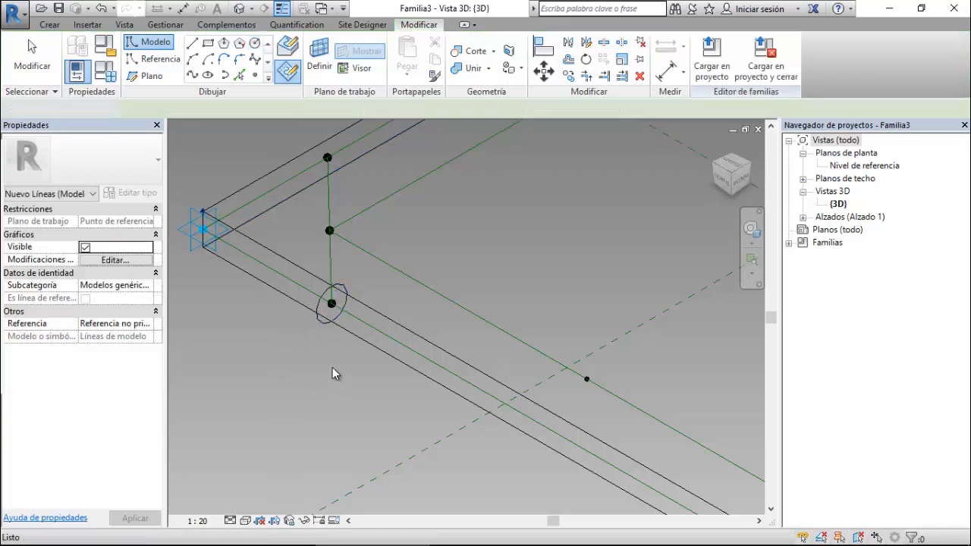
- Make the temporary radius dimension of the circle permanent
scroll(327, 333, "up", 3)
left_click(327, 313)
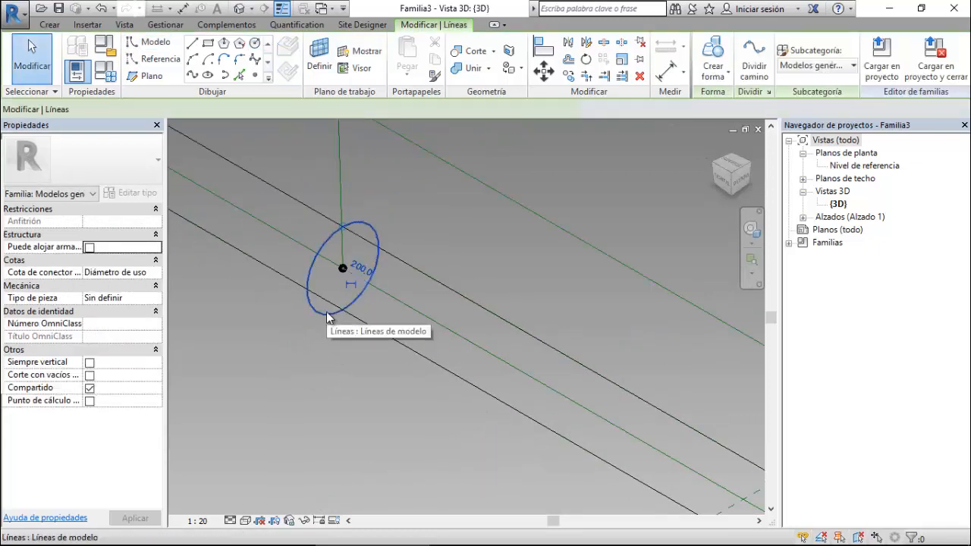
left_click(245, 521)
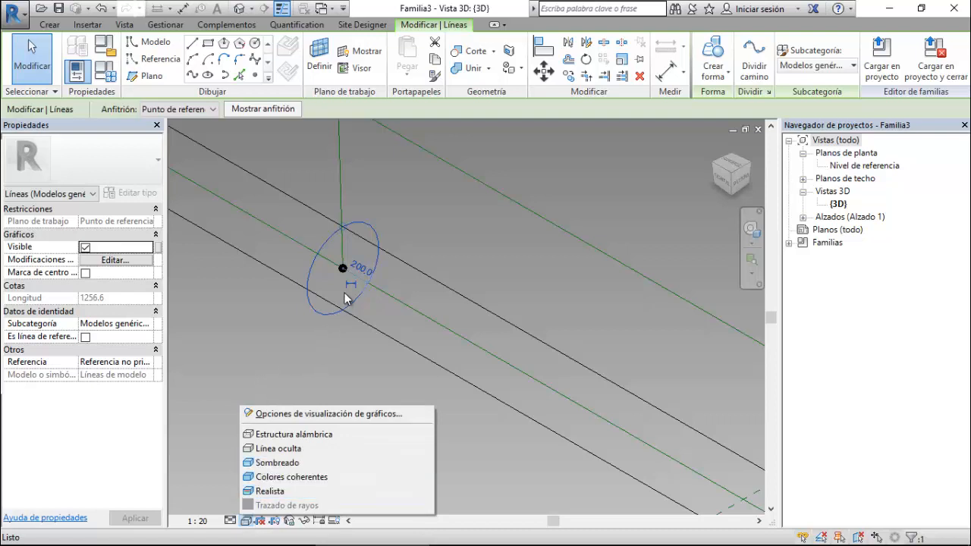
key("Escape")
key("Escape")
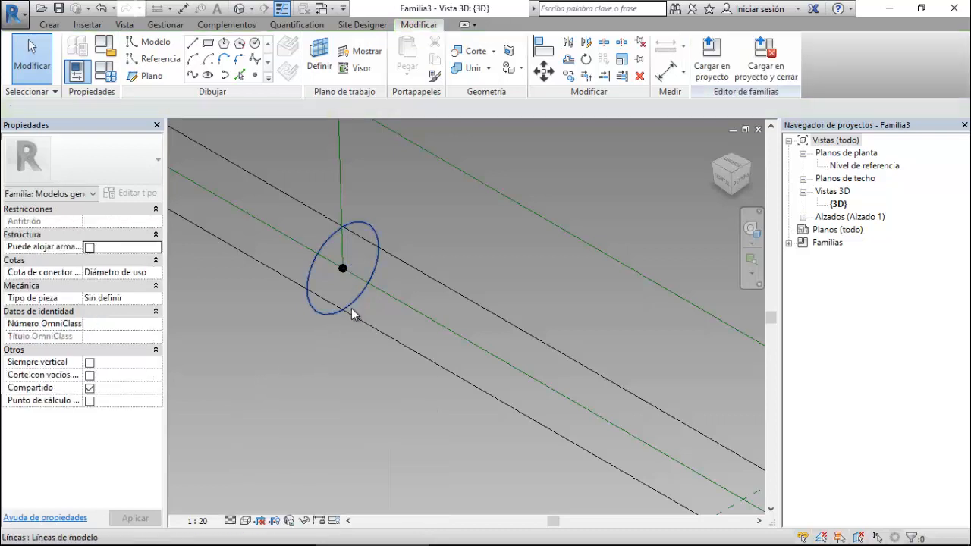
left_click(350, 306)
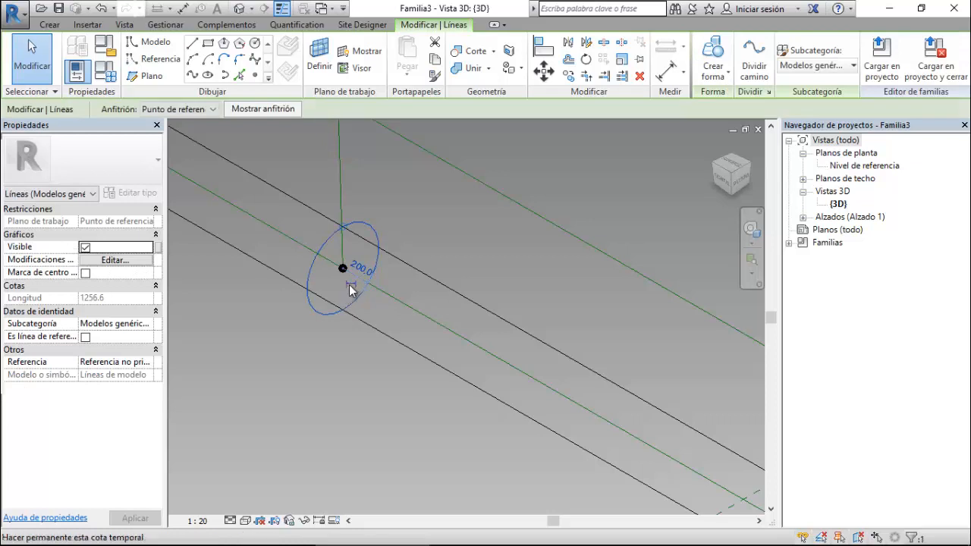
key("Escape")
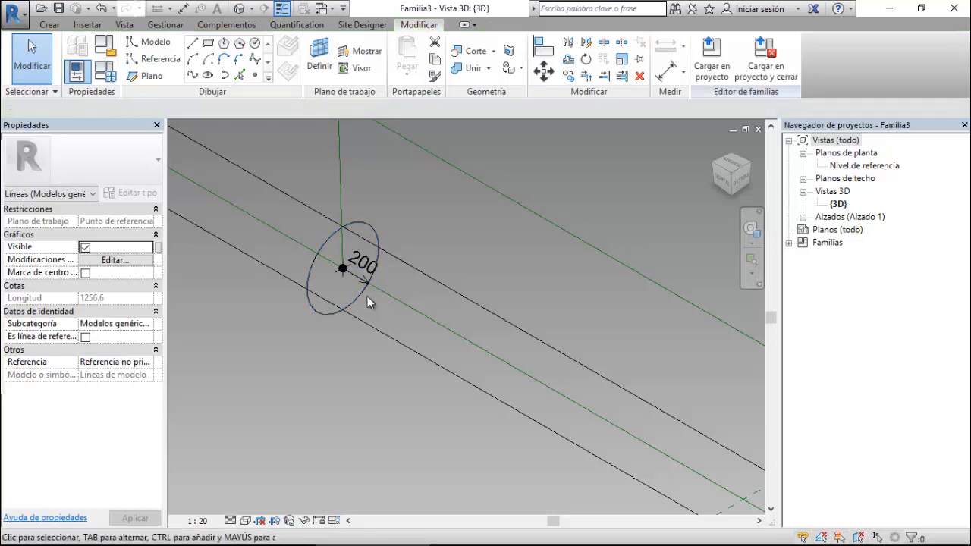
- Label the circle's radius dimension with a new instance family parameter named Radio Marco
scroll(361, 289, "up", 5)
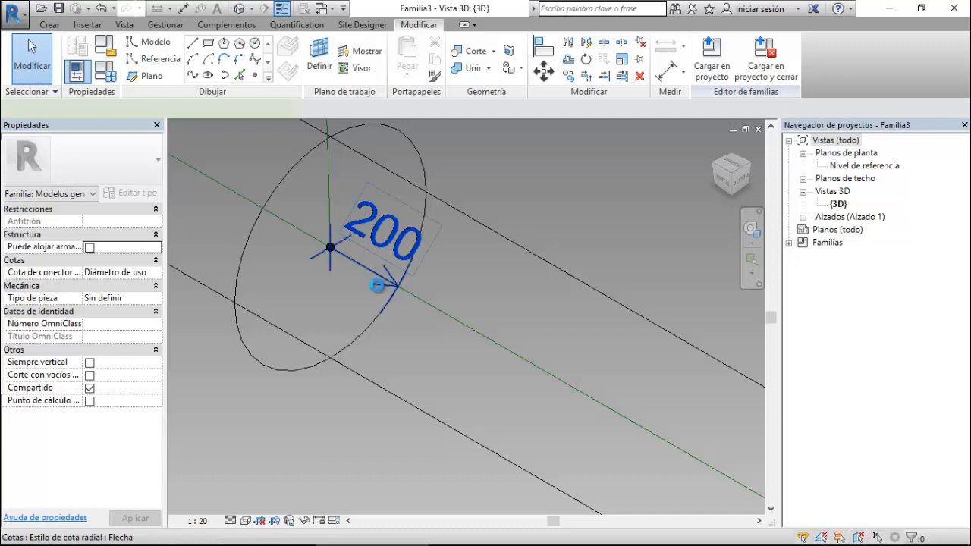
left_click(377, 285)
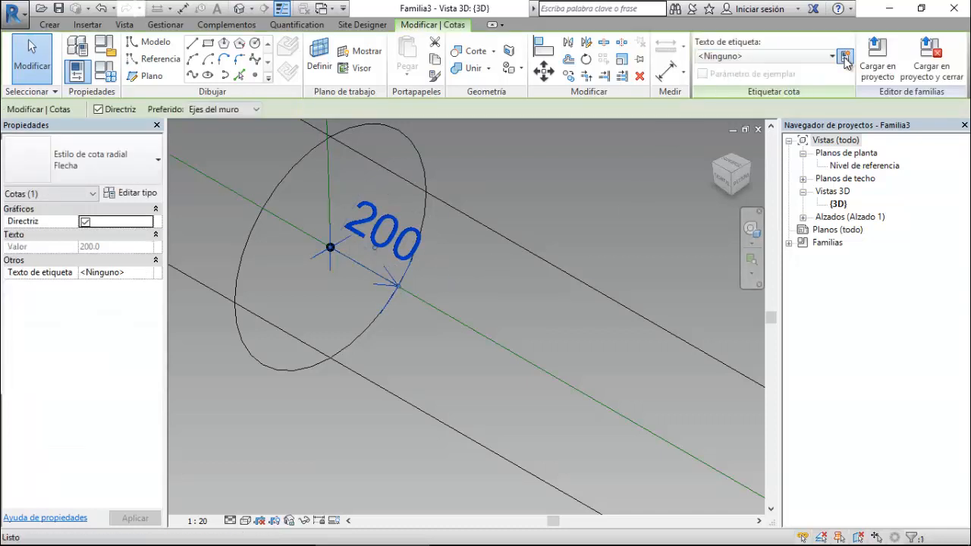
left_click(845, 57)
type("Radio Marco")
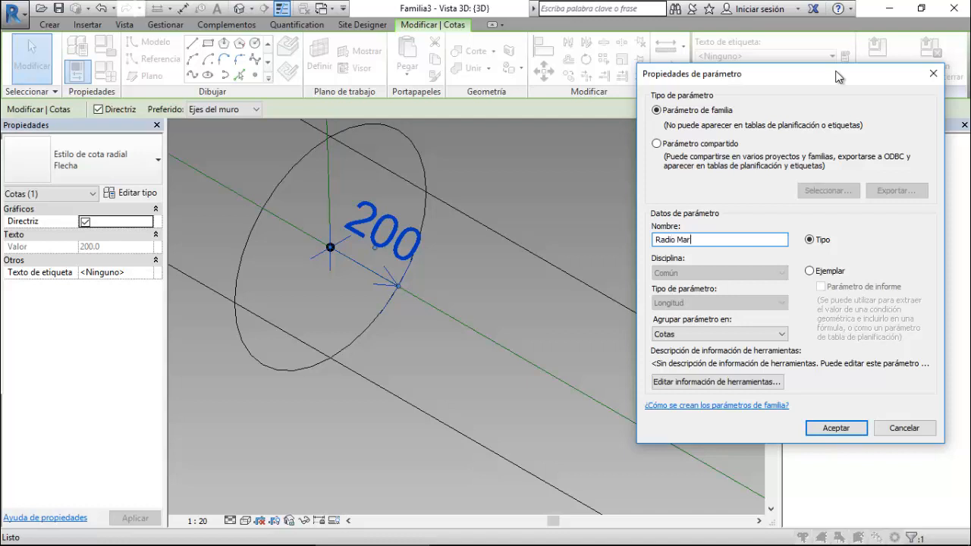
left_click(810, 271)
left_click(841, 426)
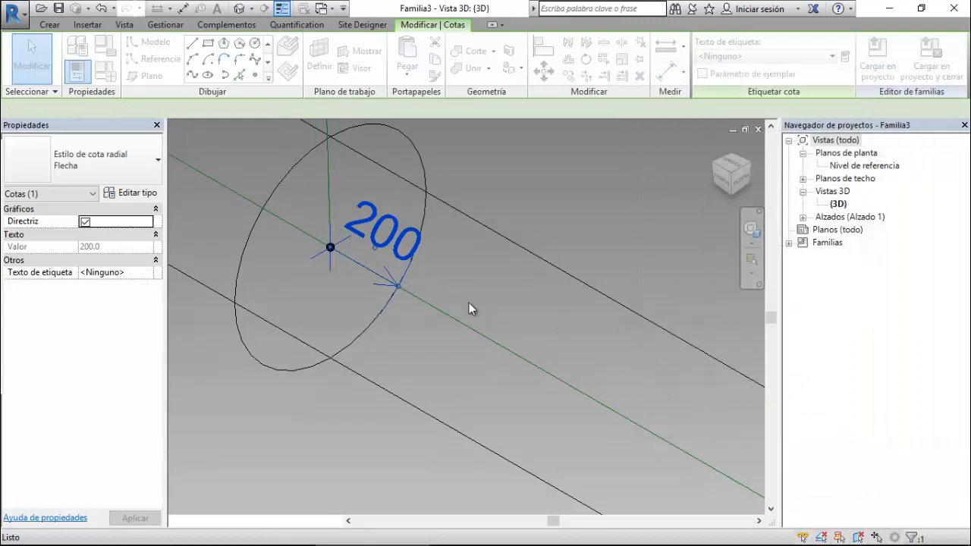
- Switch the 3D view's visual style to Línea oculta
left_click(247, 520)
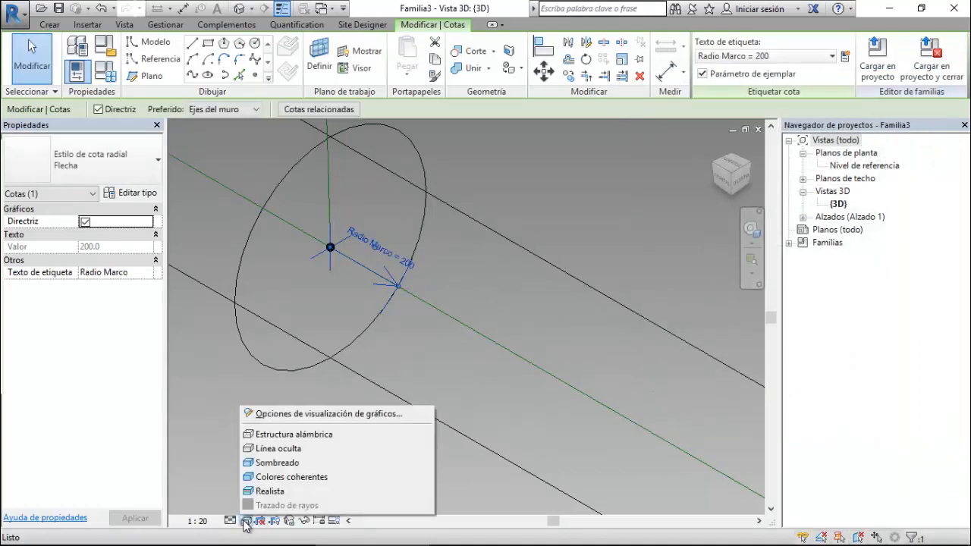
left_click(278, 463)
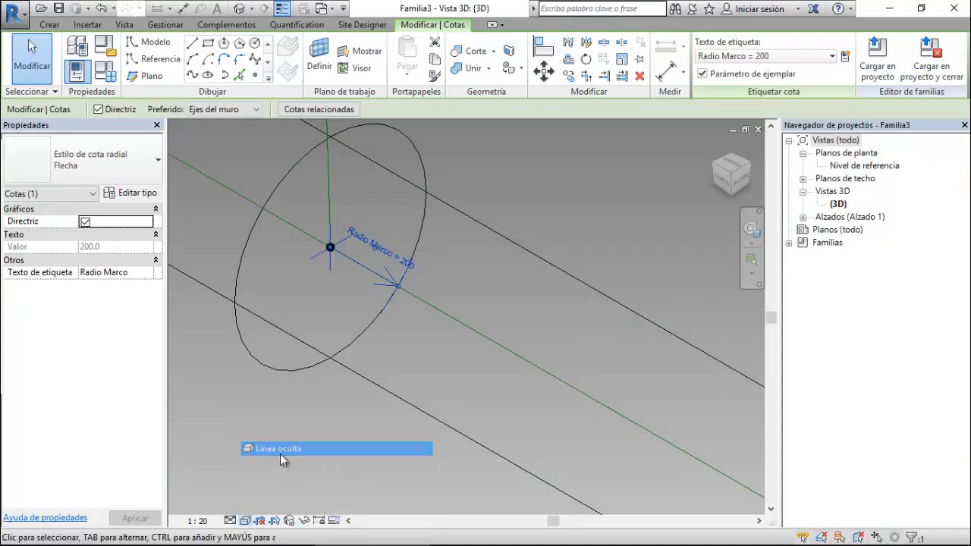
scroll(285, 450, "down", 3)
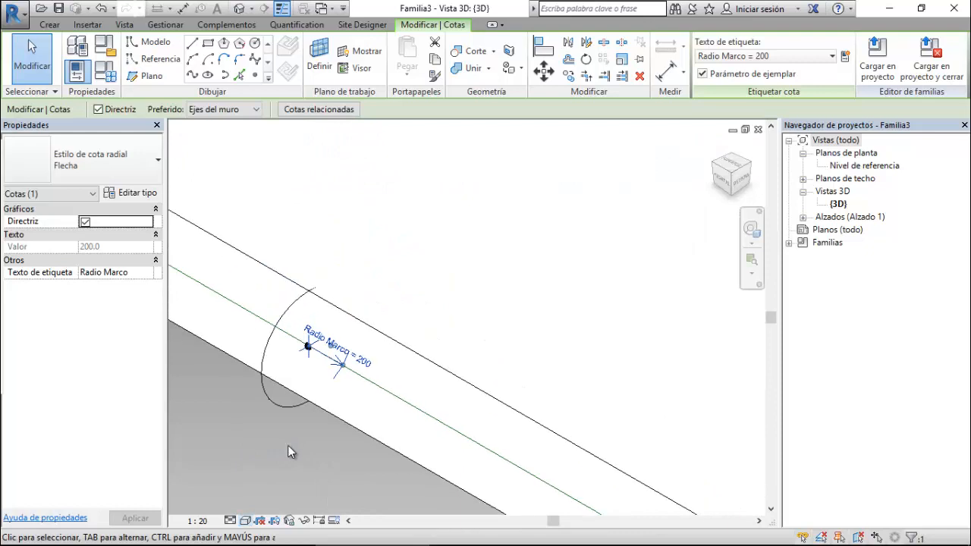
- Create a solid frame form by sweeping the circle along the chain of reference lines joining the four adaptive points
left_click(279, 409)
scroll(278, 410, "down", 3)
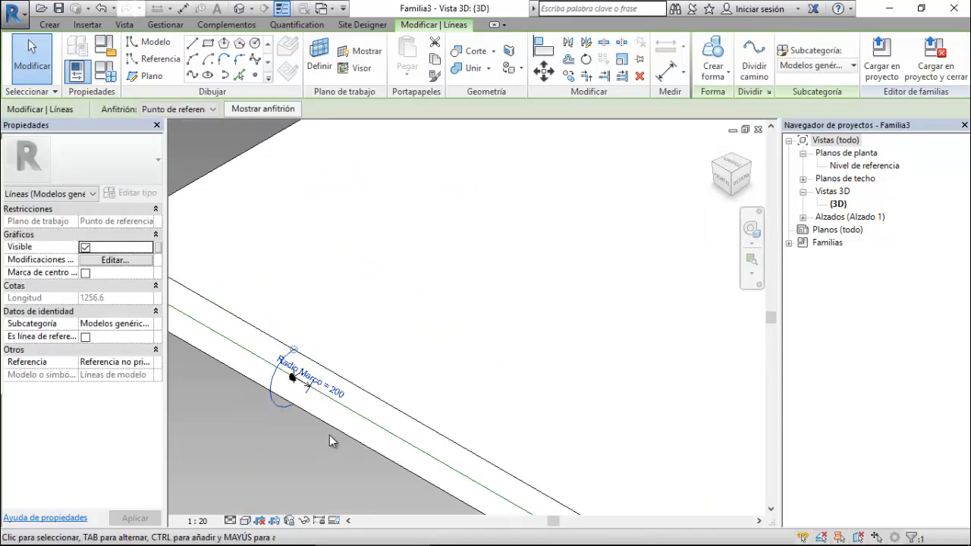
scroll(394, 296, "down", 3)
key("Tab")
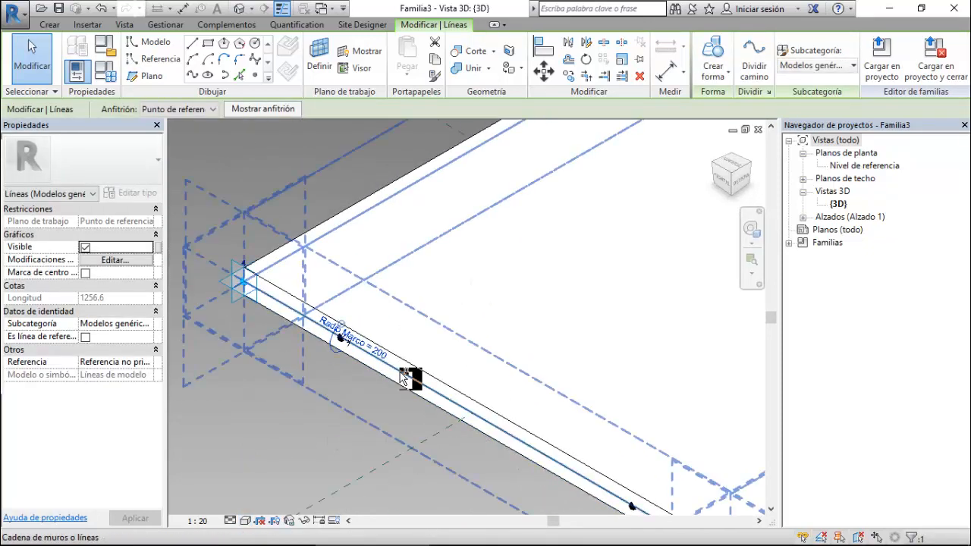
left_click(408, 378)
scroll(334, 375, "down", 4)
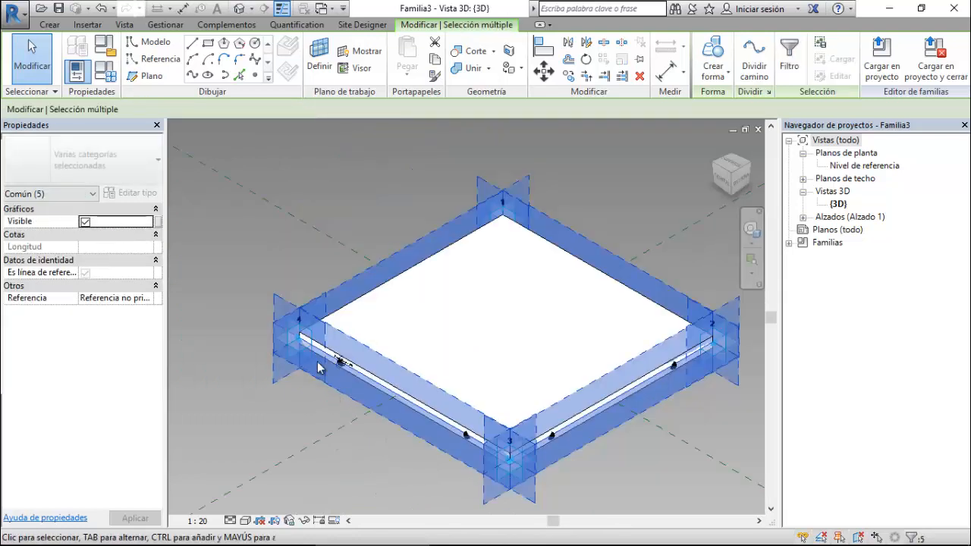
left_click(714, 71)
left_click(725, 97)
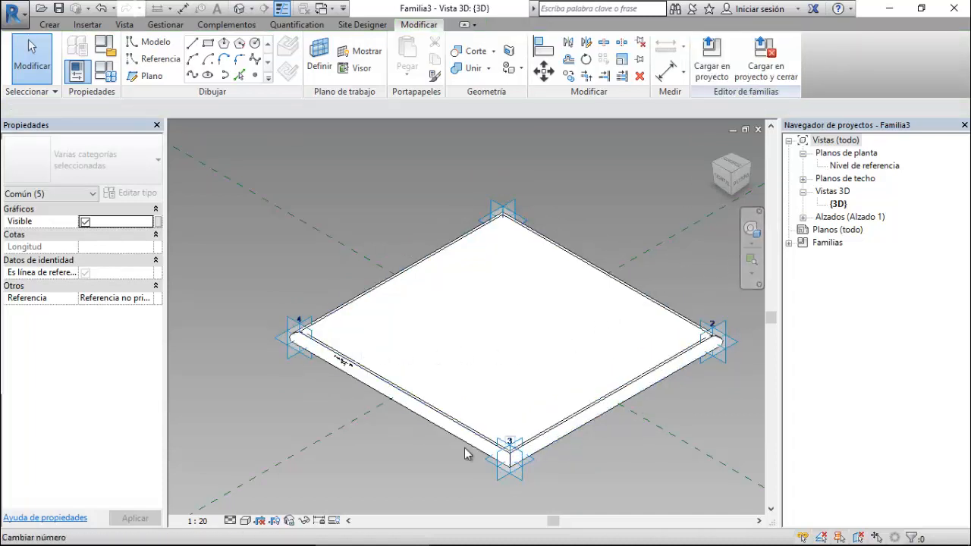
left_click(398, 450)
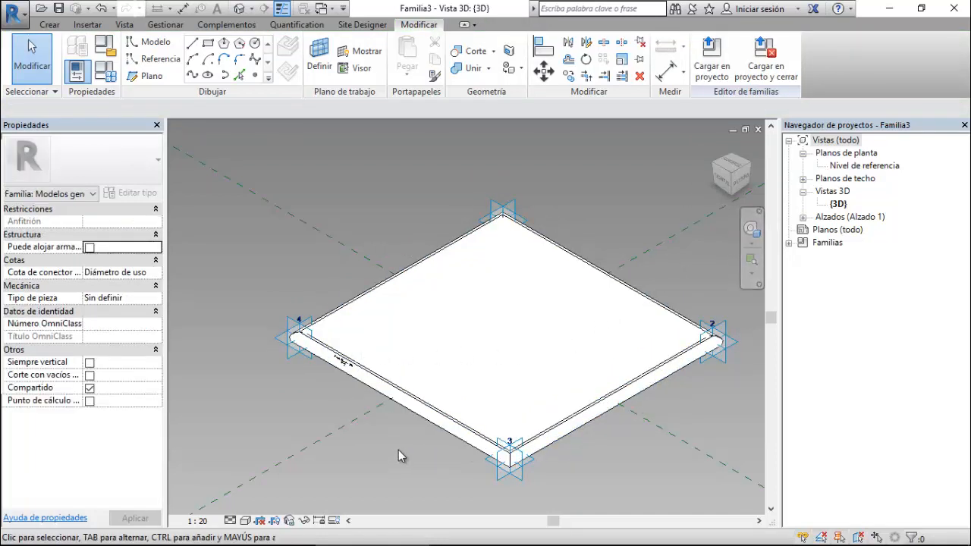
- Set the 3D view's visual style to Estructura alámbrica
left_click(247, 520)
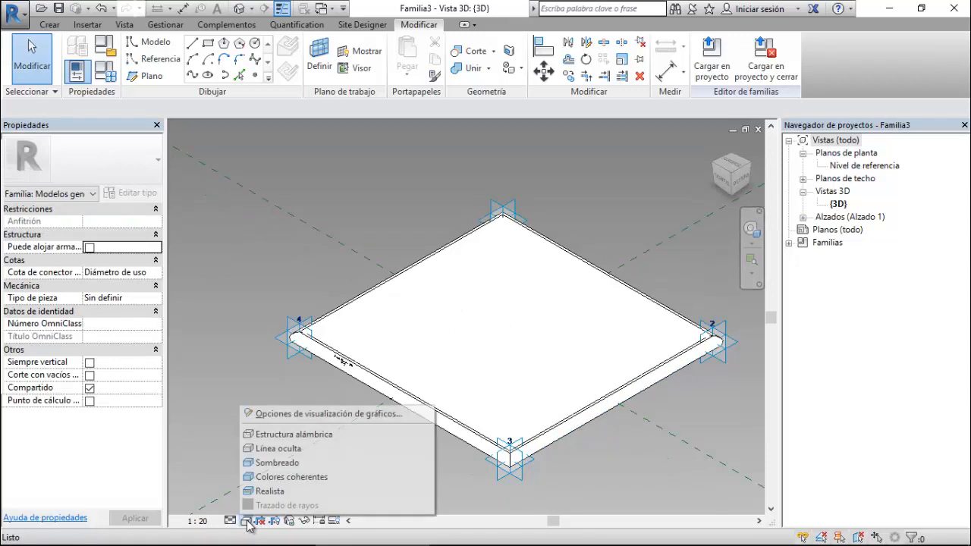
left_click(299, 435)
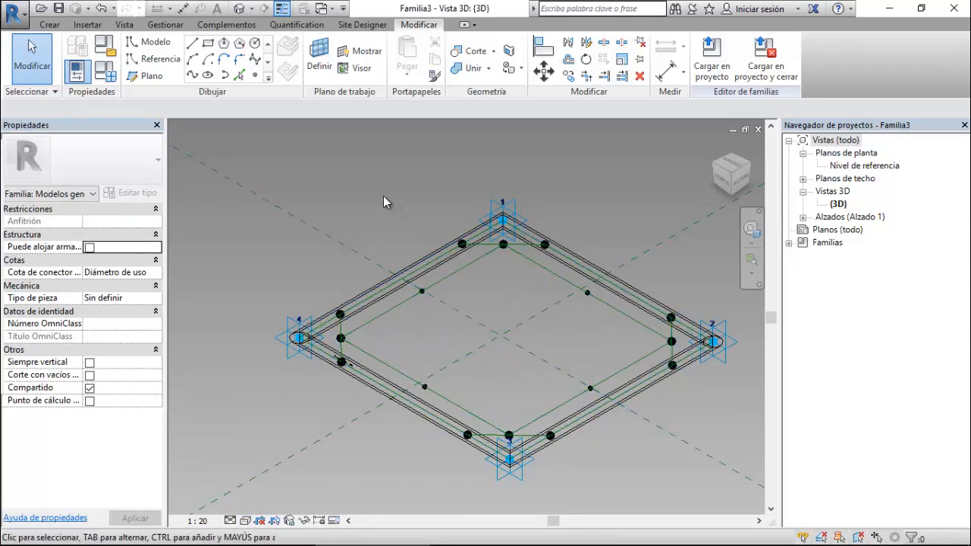
left_click(59, 27)
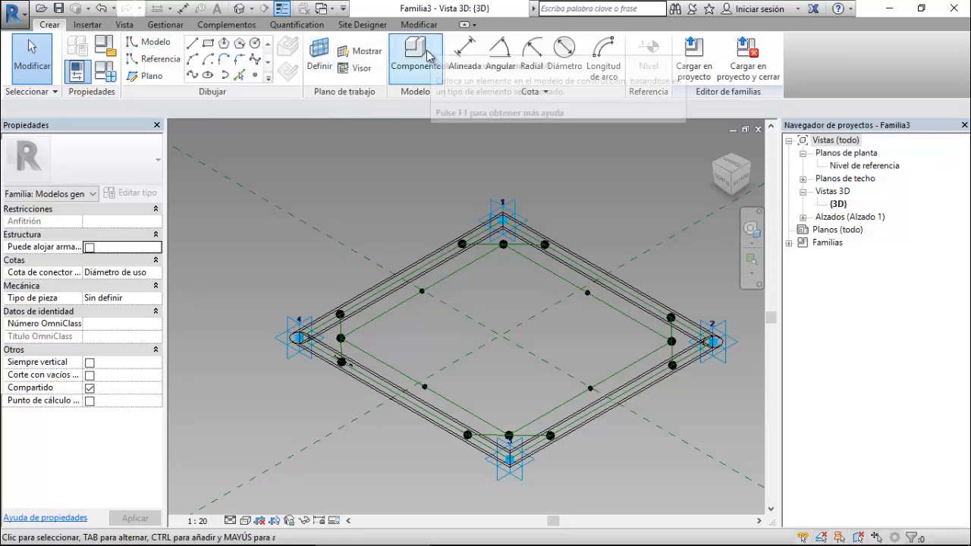
- Look at the point layout in the 3Ptos Bezier Curve family's reference level plan, then return to the Familia3 3D view
left_click(323, 9)
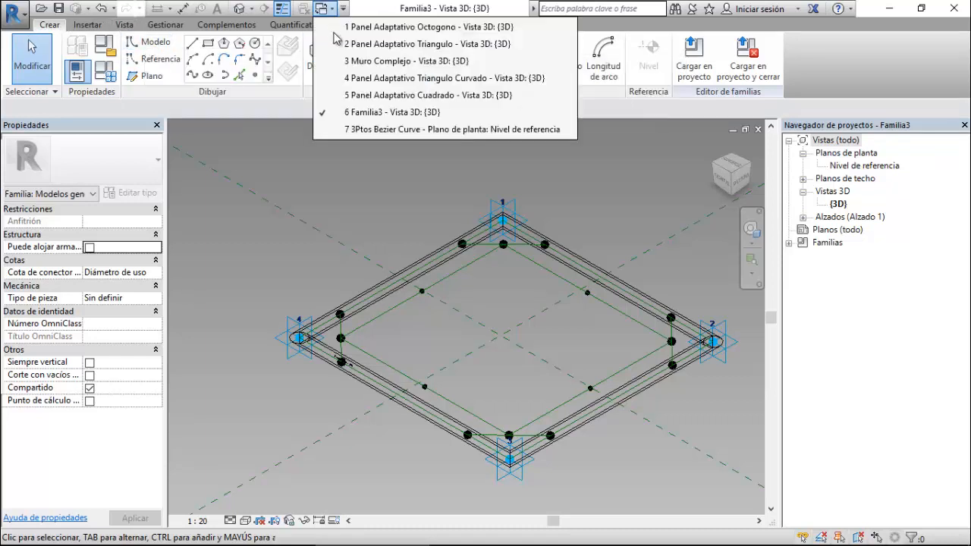
left_click(396, 130)
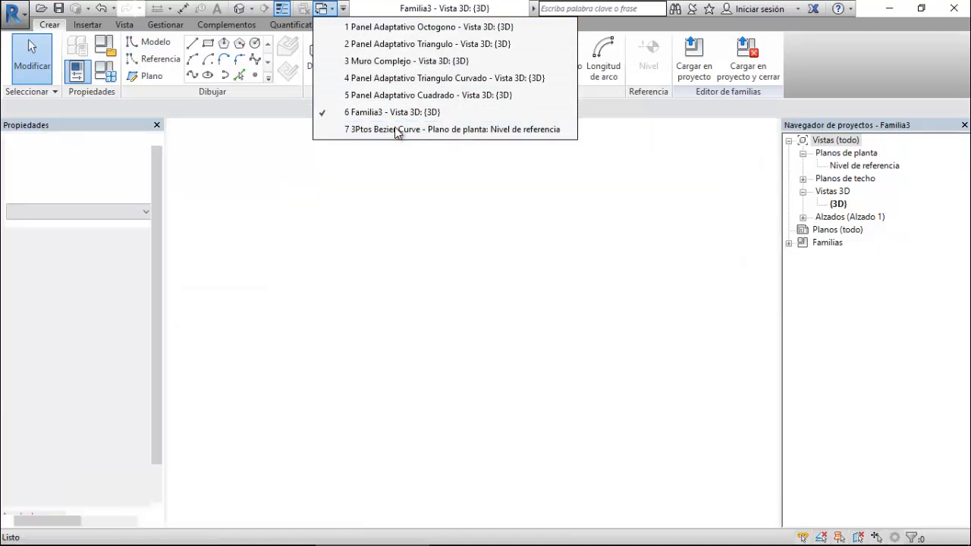
scroll(384, 435, "down", 2)
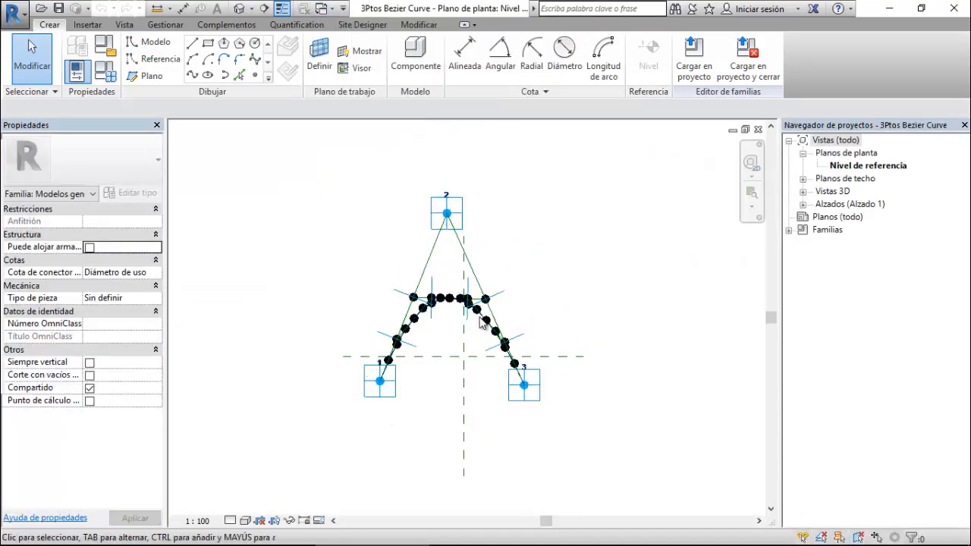
left_click(322, 9)
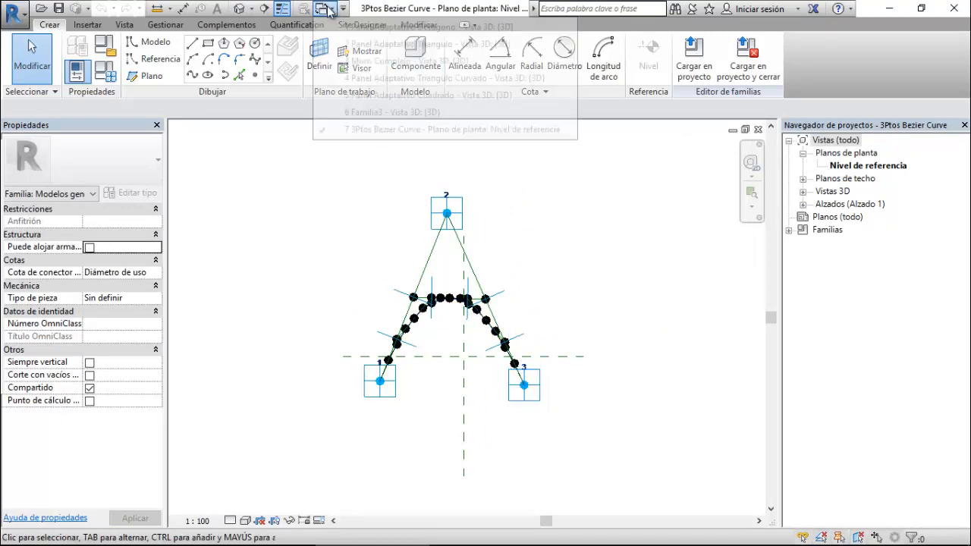
left_click(370, 118)
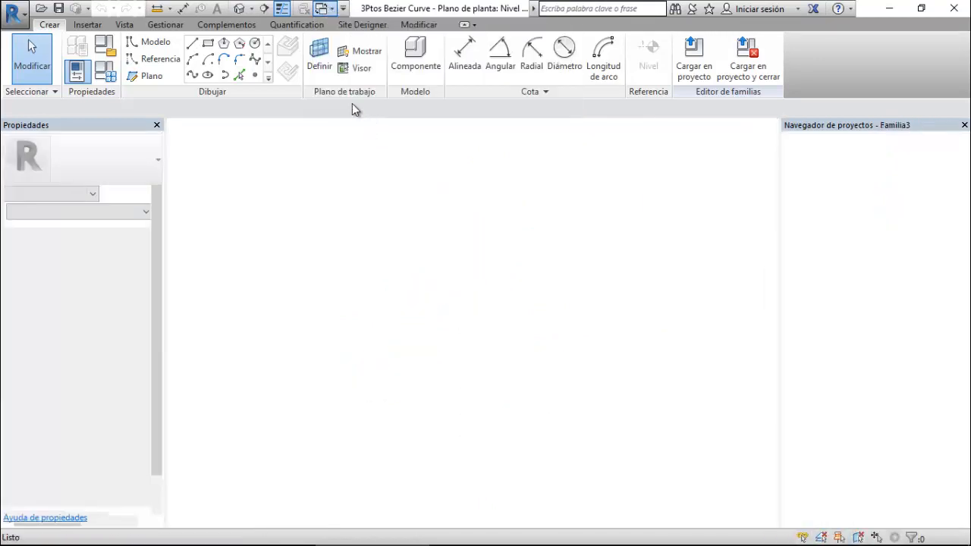
- Place a 3Ptos Bezier Curve component between the inner midpoints beside adaptive point 1, using the inner corner point there as its second point
scroll(538, 305, "up", 3)
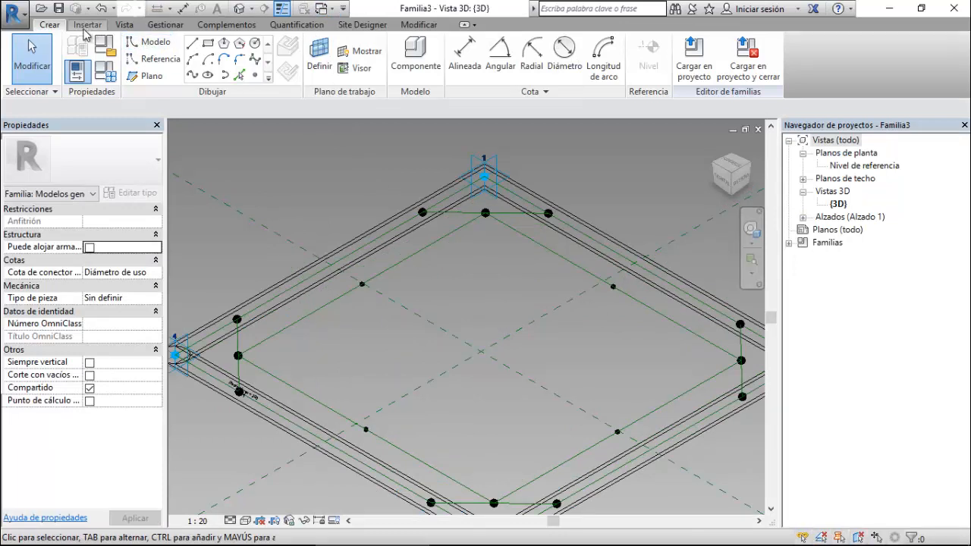
left_click(408, 67)
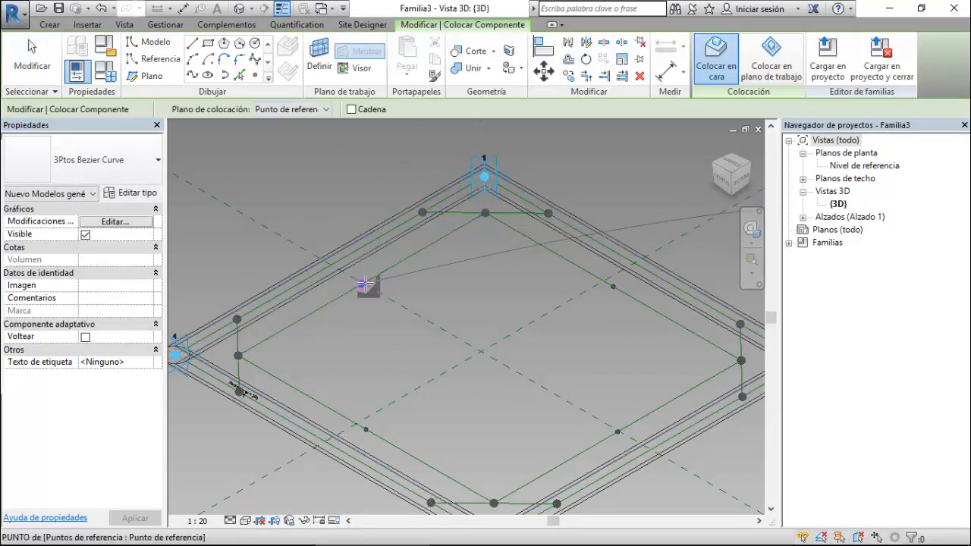
left_click(365, 283)
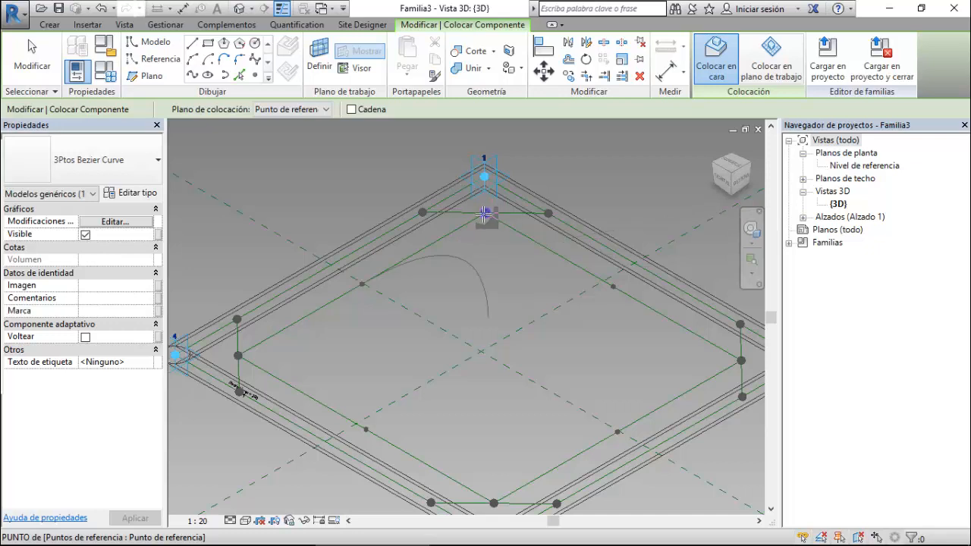
left_click(485, 213)
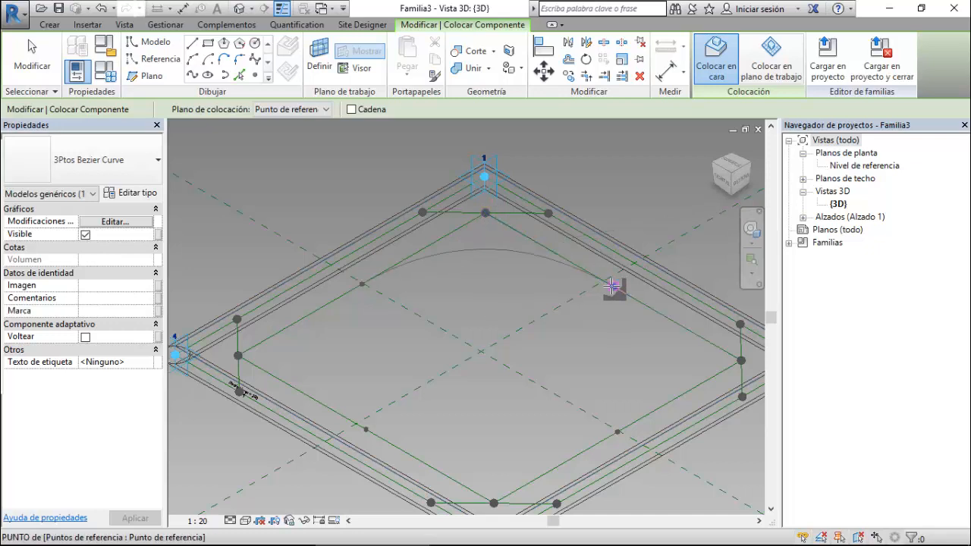
left_click(612, 285)
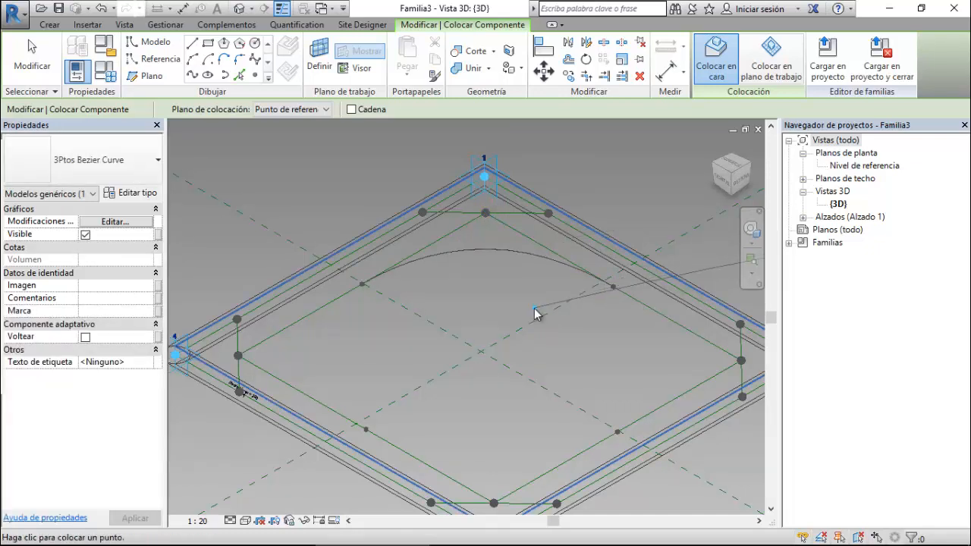
scroll(375, 229, "down", 1)
key("Escape")
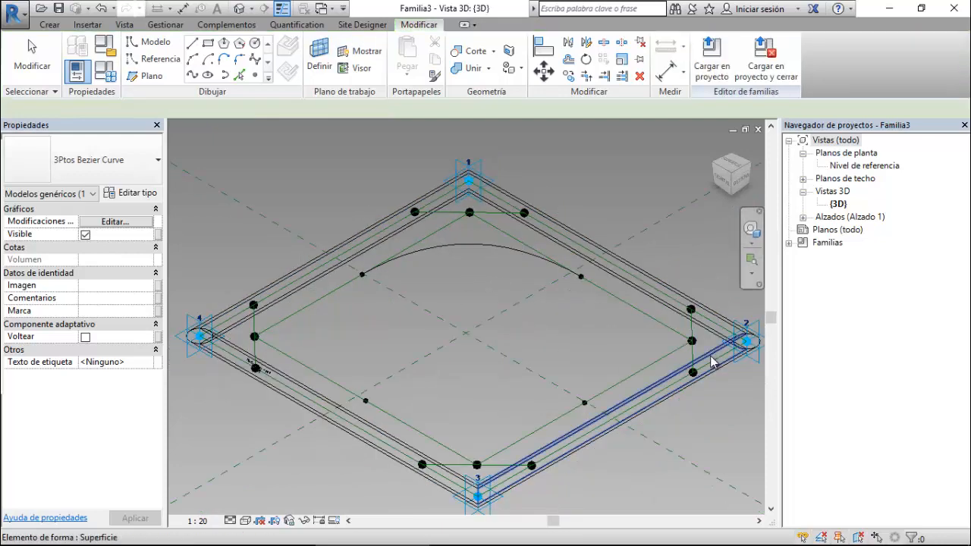
scroll(712, 358, "up", 3)
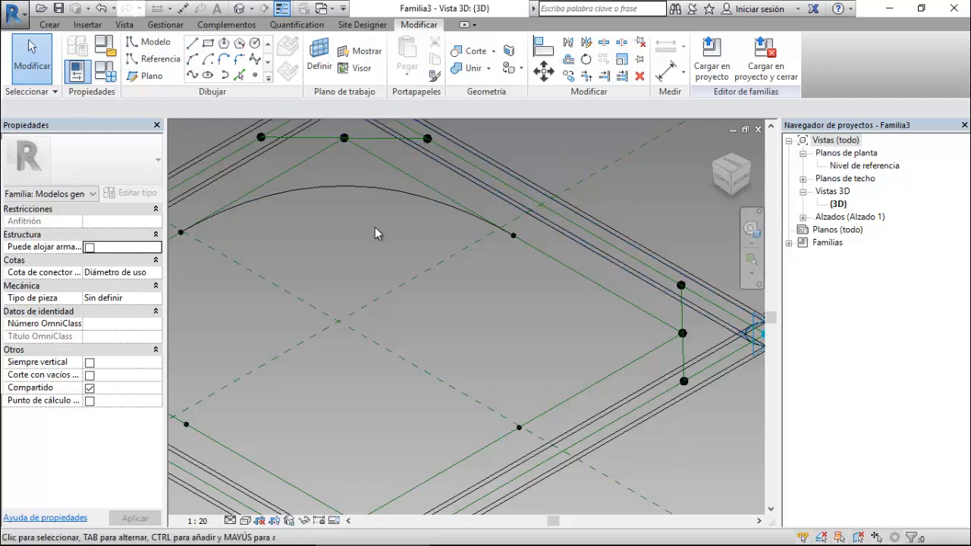
left_click(513, 237)
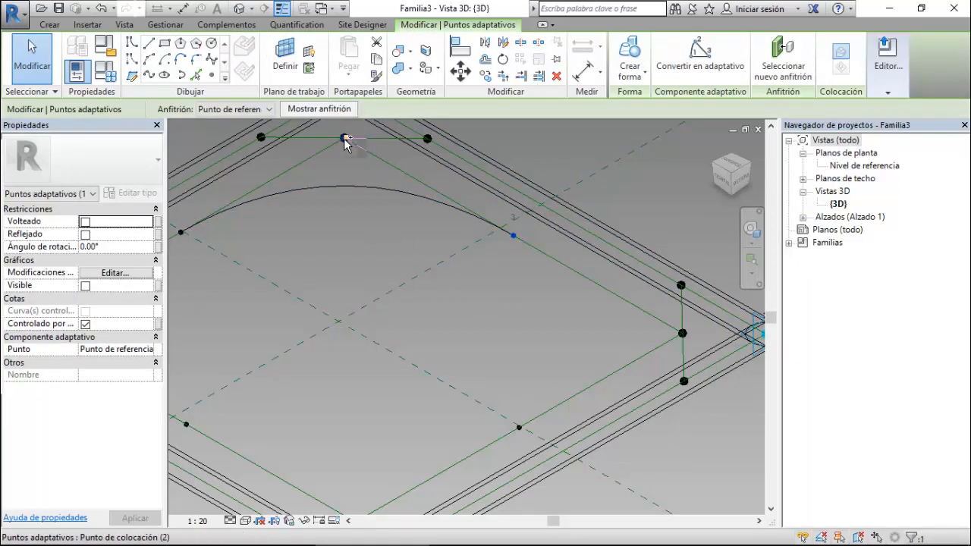
scroll(431, 296, "down", 2)
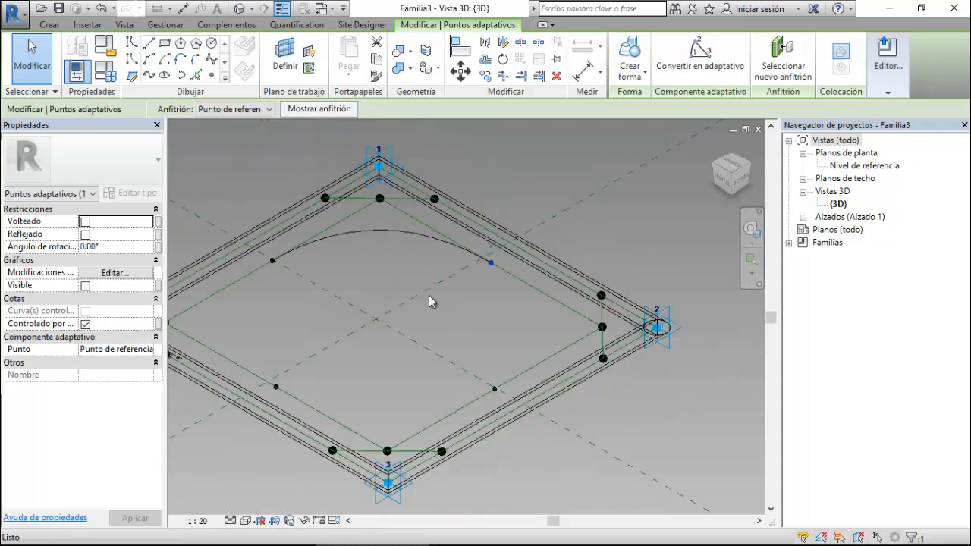
left_click(429, 296)
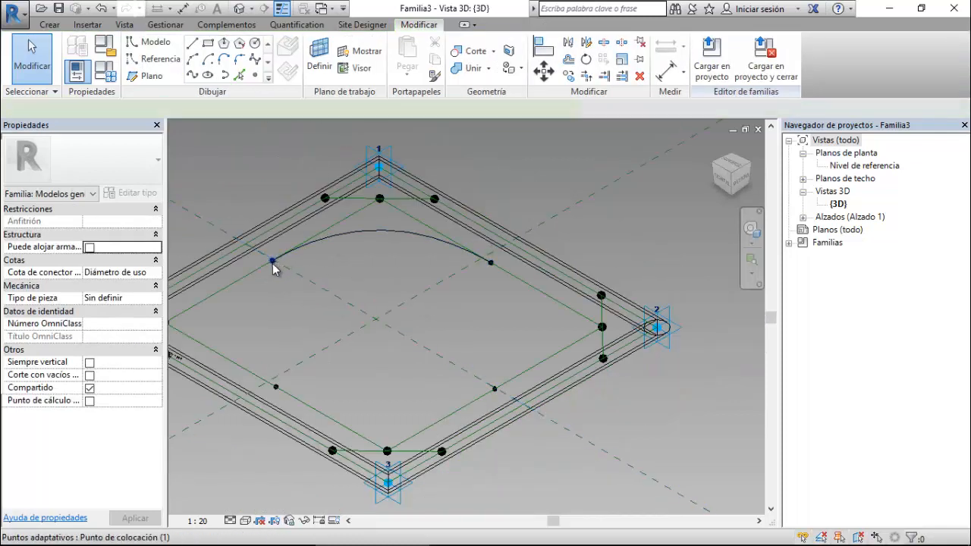
- Try a spline through the inner midpoint, inner corner point and opposite inner midpoint beside adaptive point 1
left_click(273, 262)
scroll(402, 201, "up", 2)
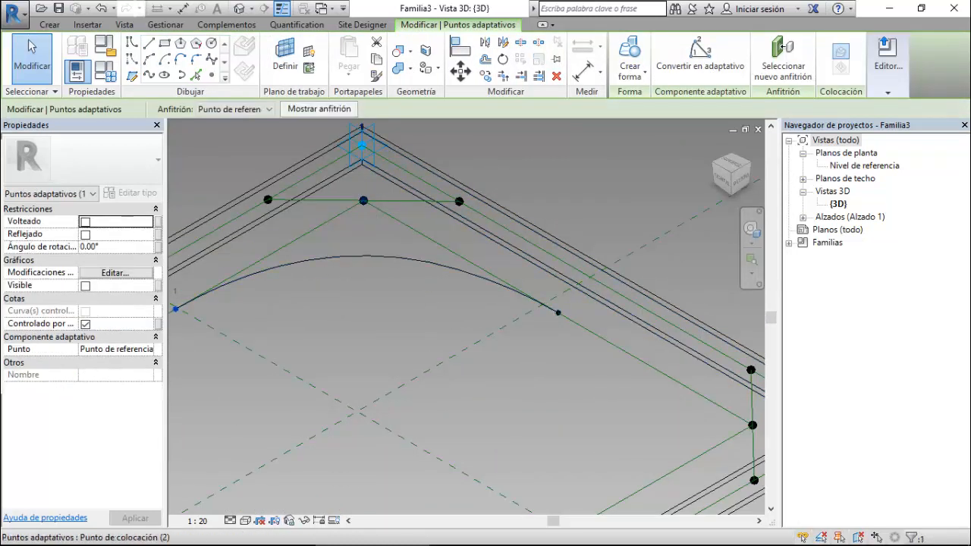
scroll(364, 202, "up", 2)
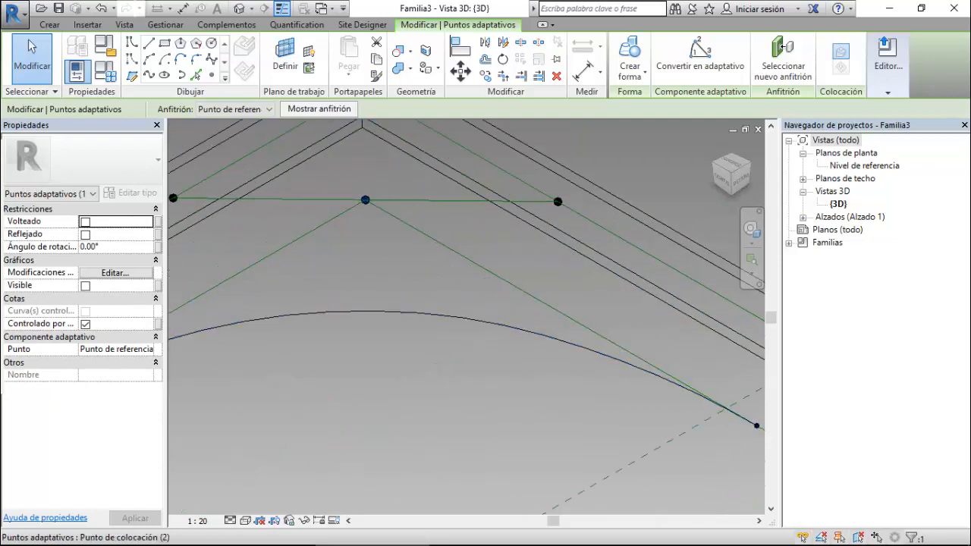
left_click(365, 200, "ctrl")
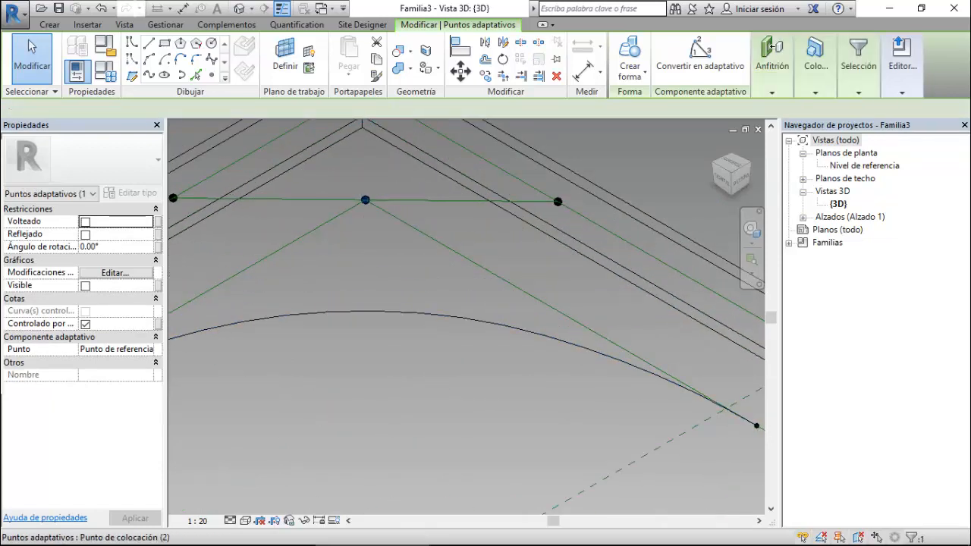
scroll(357, 156, "down", 2)
scroll(359, 129, "down", 1)
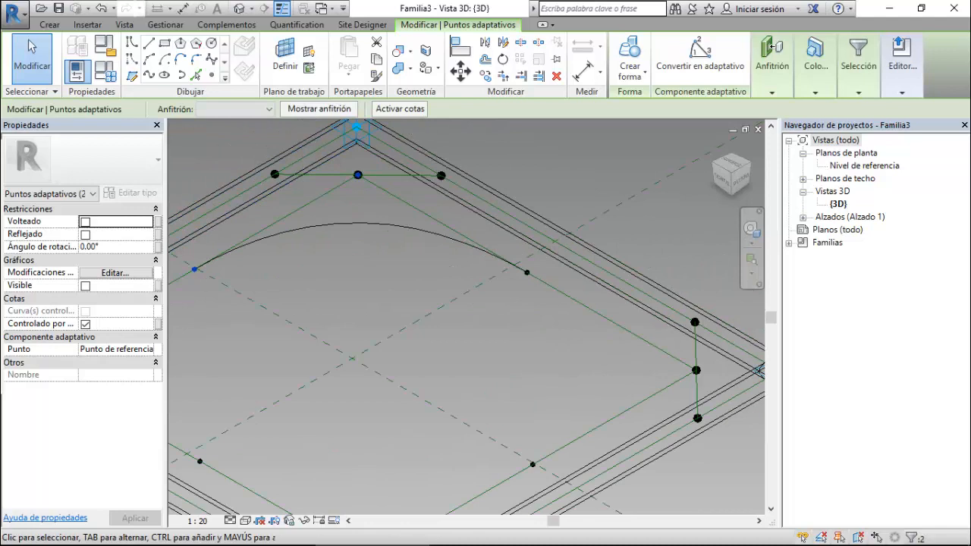
left_click(528, 272, "ctrl")
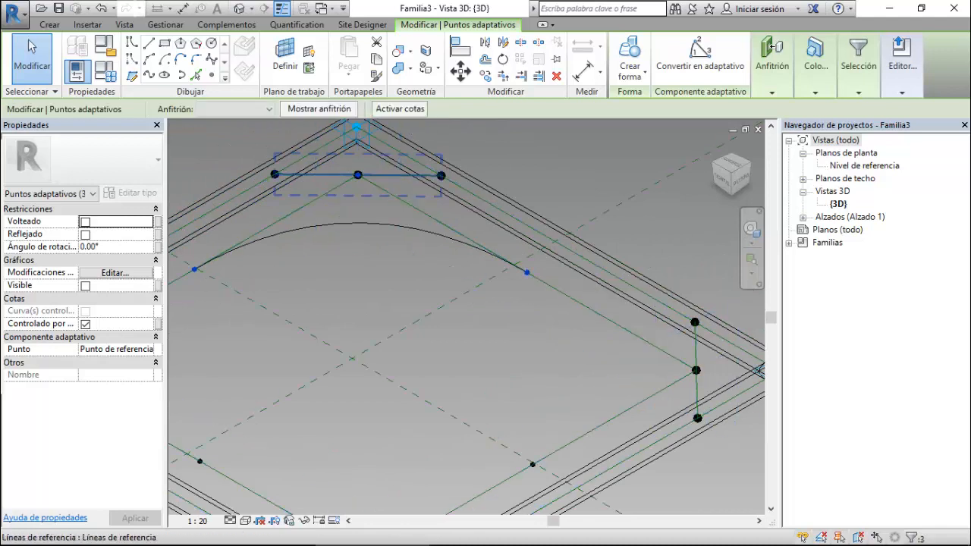
left_click(149, 74)
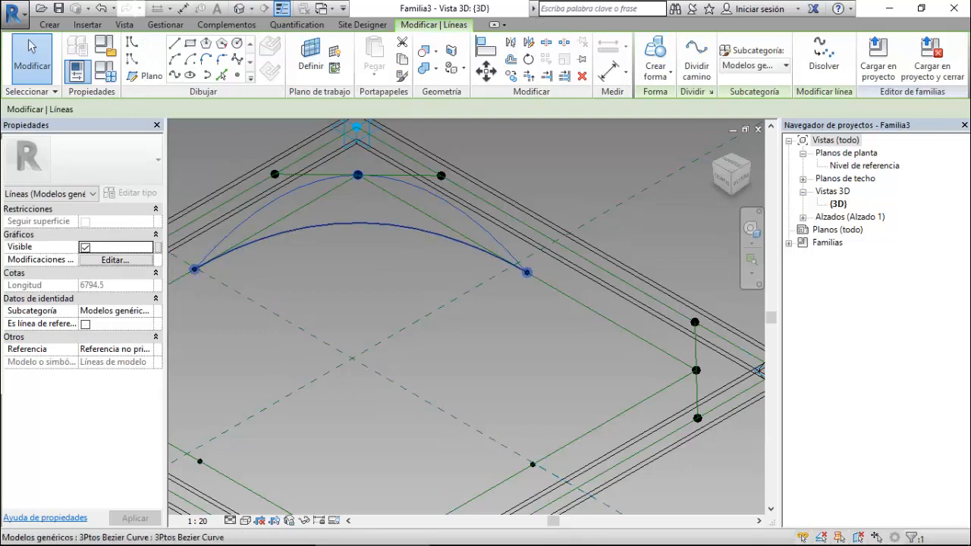
scroll(549, 221, "up", 1)
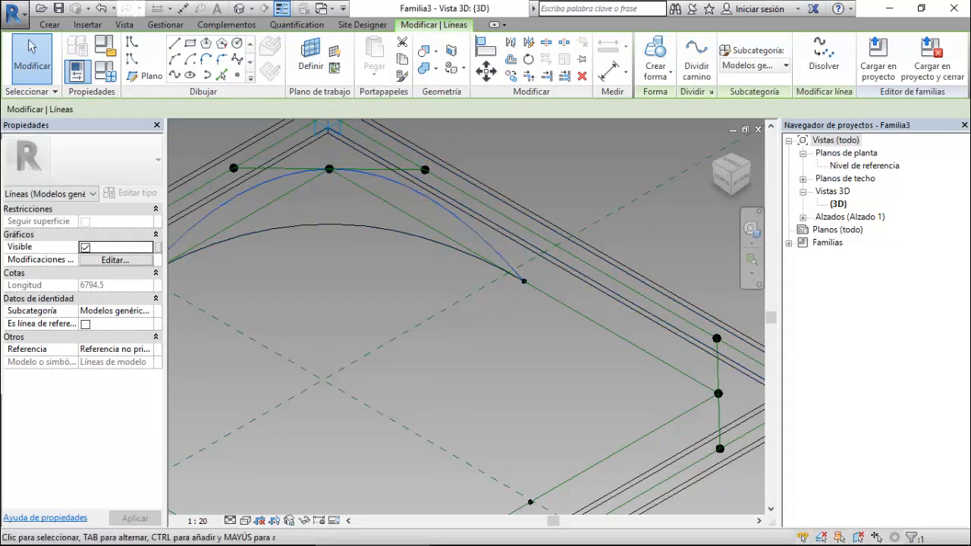
key("Escape")
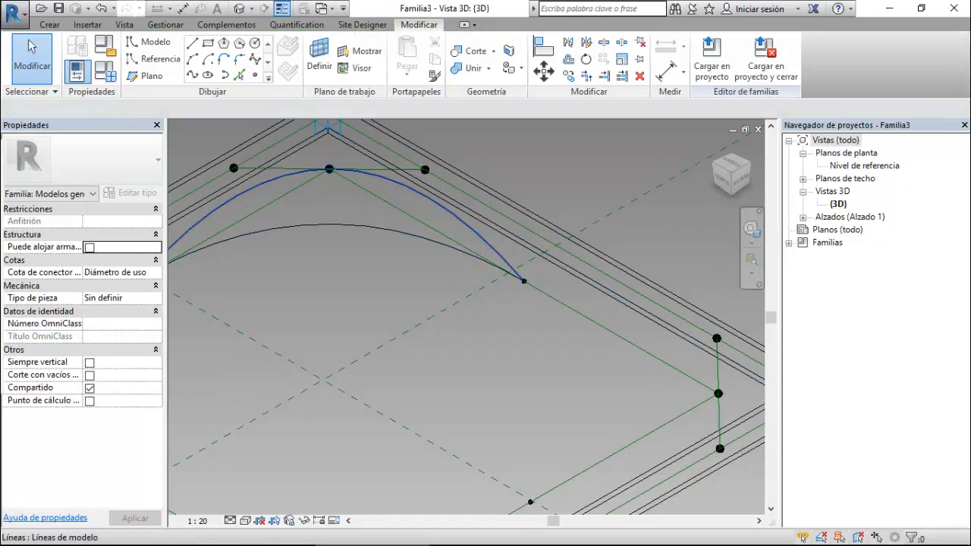
- Remove the trial spline beside adaptive point 1, leaving the Bezier curve component in place
left_click(394, 181)
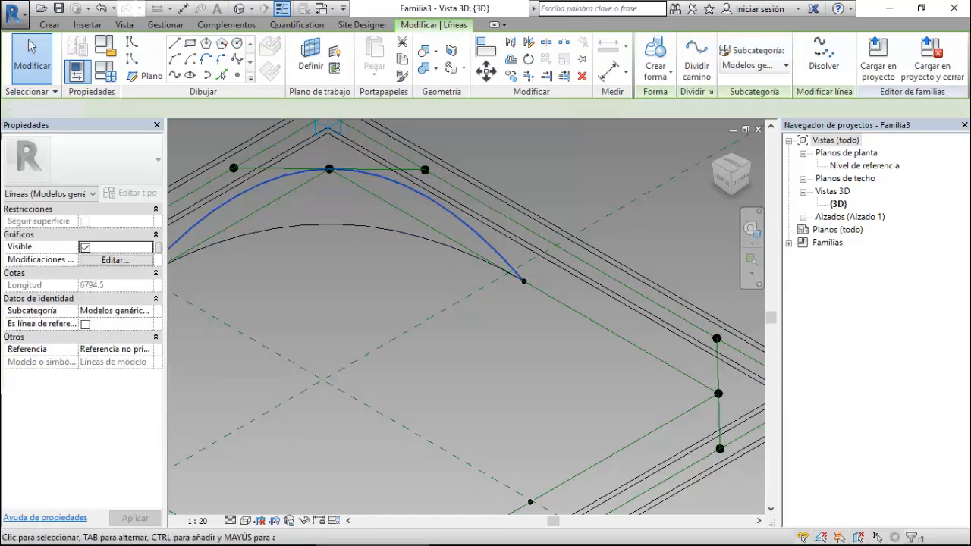
key("Delete")
key("ctrl+z")
key("ctrl+z")
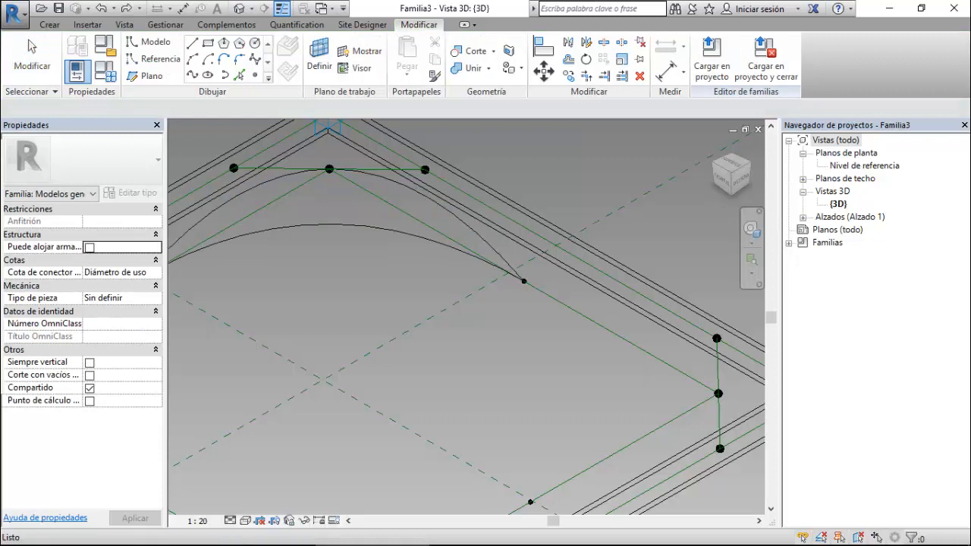
scroll(550, 215, "down", 1)
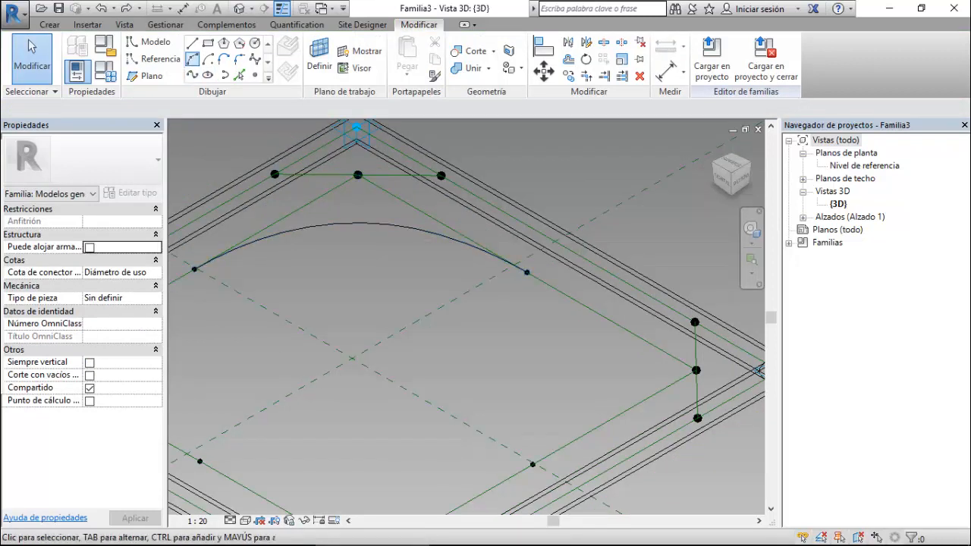
- Place a 3Ptos Bezier Curve component between the inner midpoints beside adaptive point 2, using its inner corner point as the second point
left_click(50, 25)
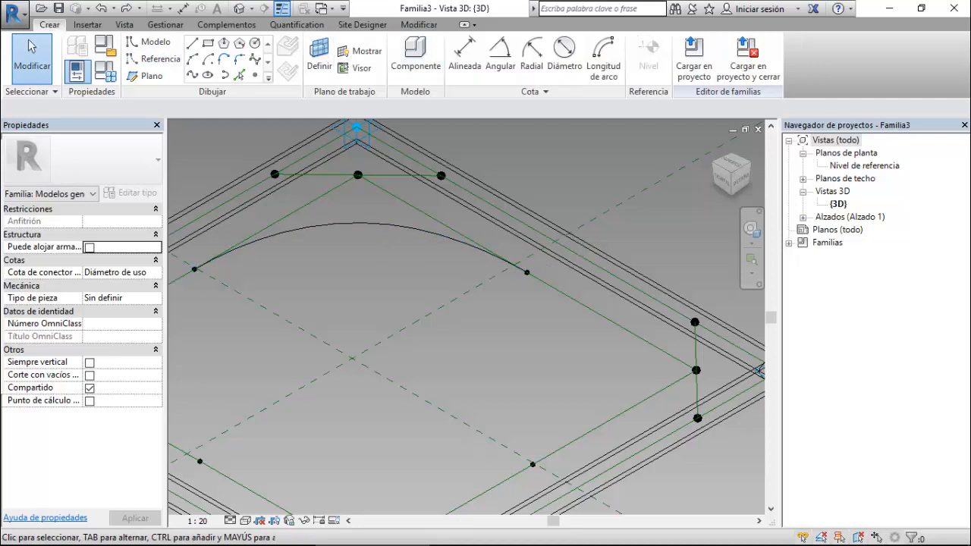
left_click(415, 56)
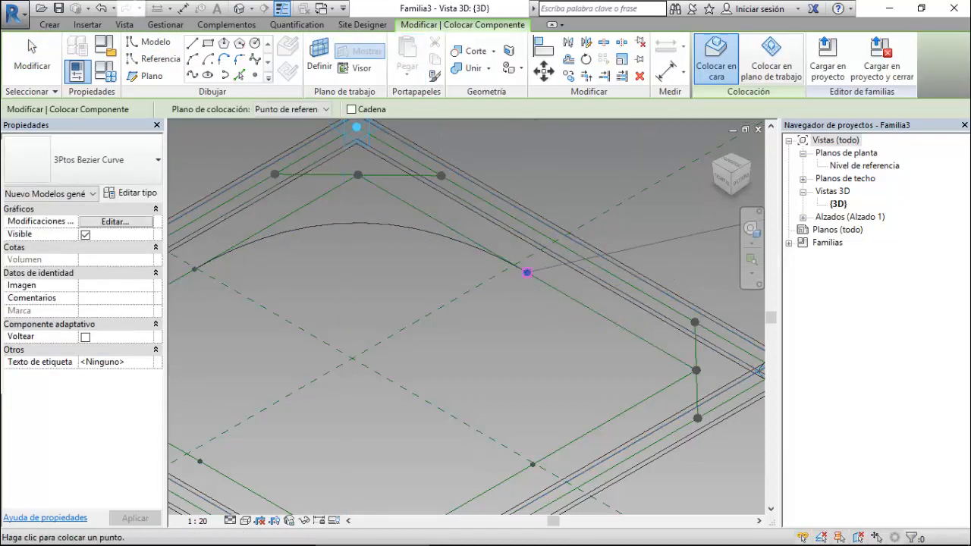
left_click(526, 272)
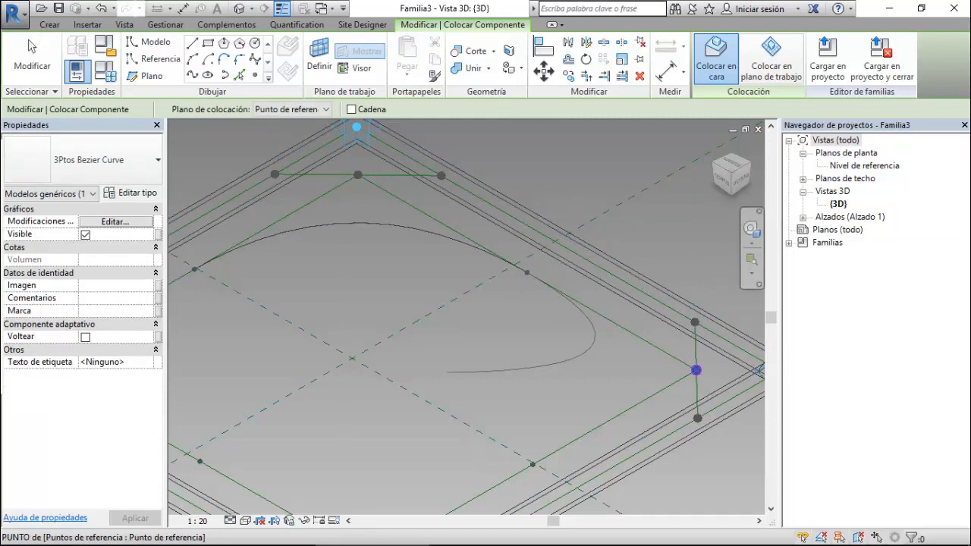
left_click(533, 465)
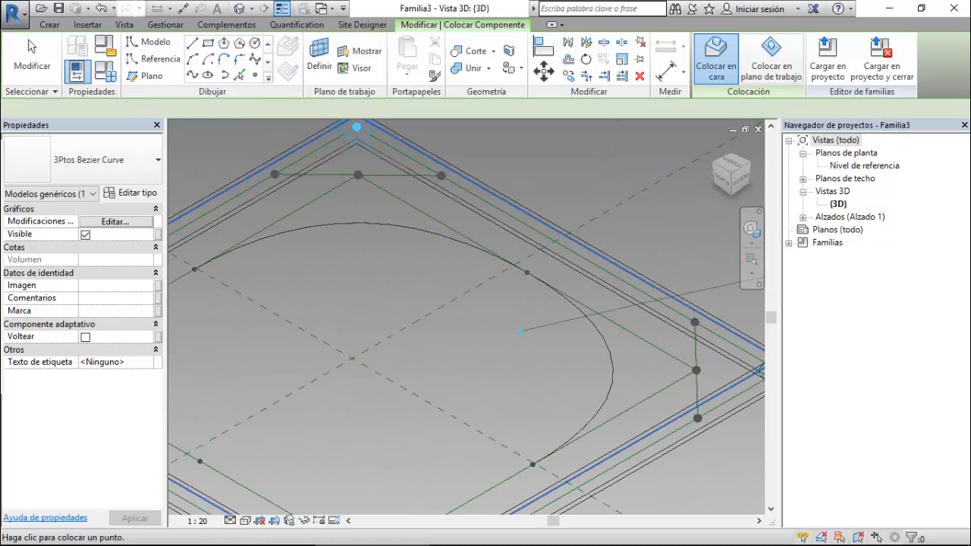
- Place two more 3Ptos Bezier Curve components around the inner corners at adaptive points 3 and 4 to close the inner oval
scroll(516, 316, "down", 2)
left_click(527, 414)
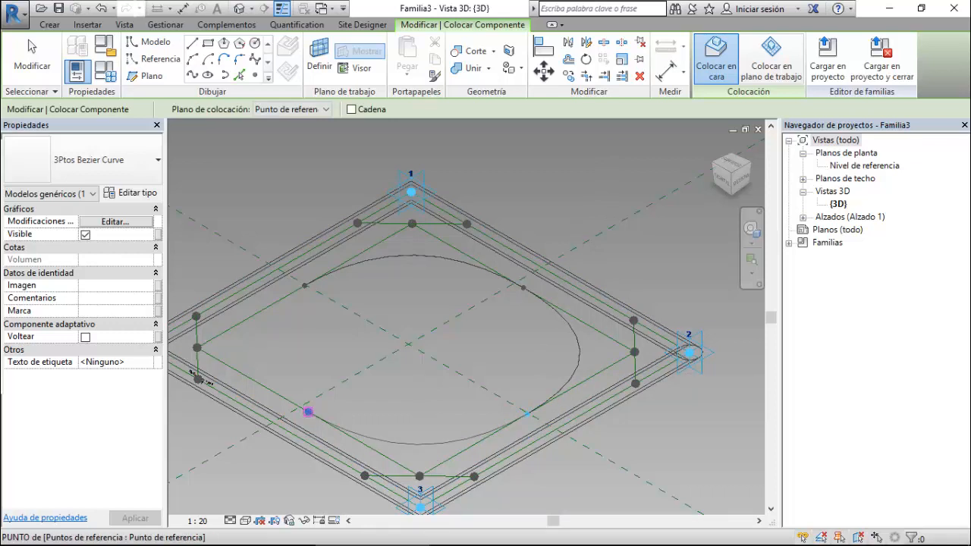
left_click(308, 412)
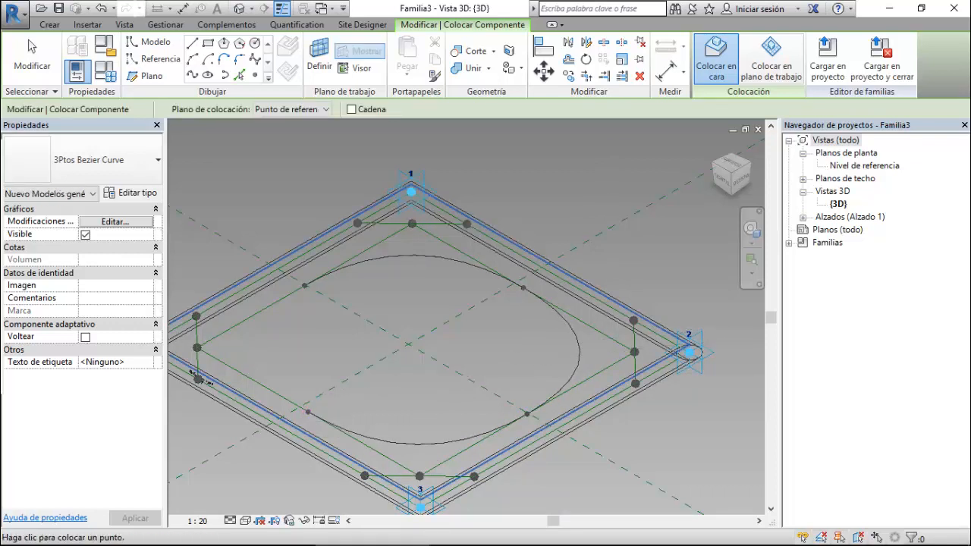
left_click(197, 348)
left_click(304, 286)
key("Escape")
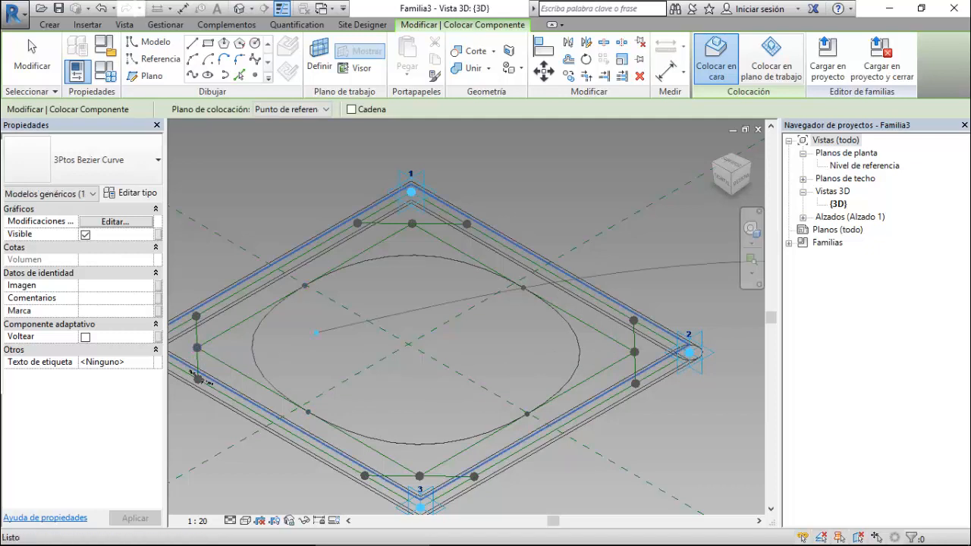
scroll(577, 222, "down", 1)
key("Escape")
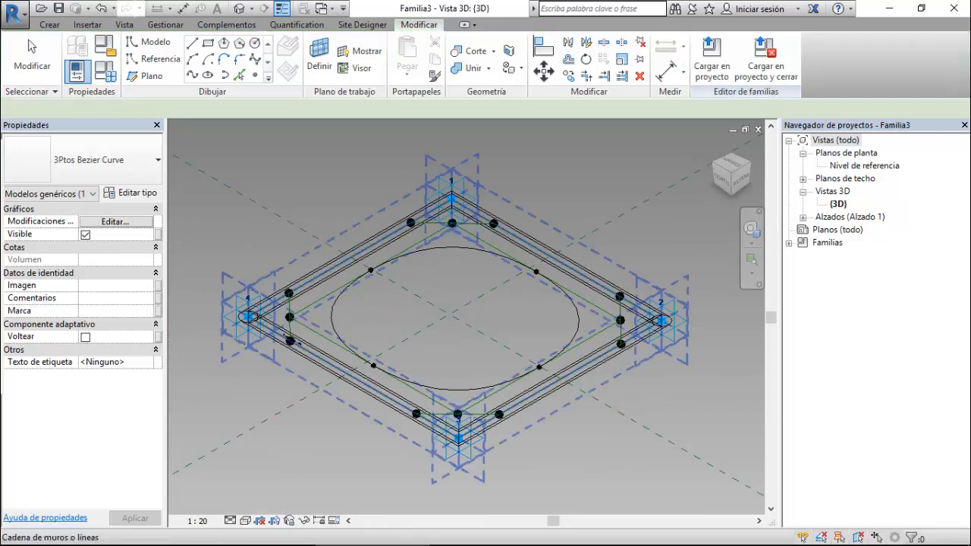
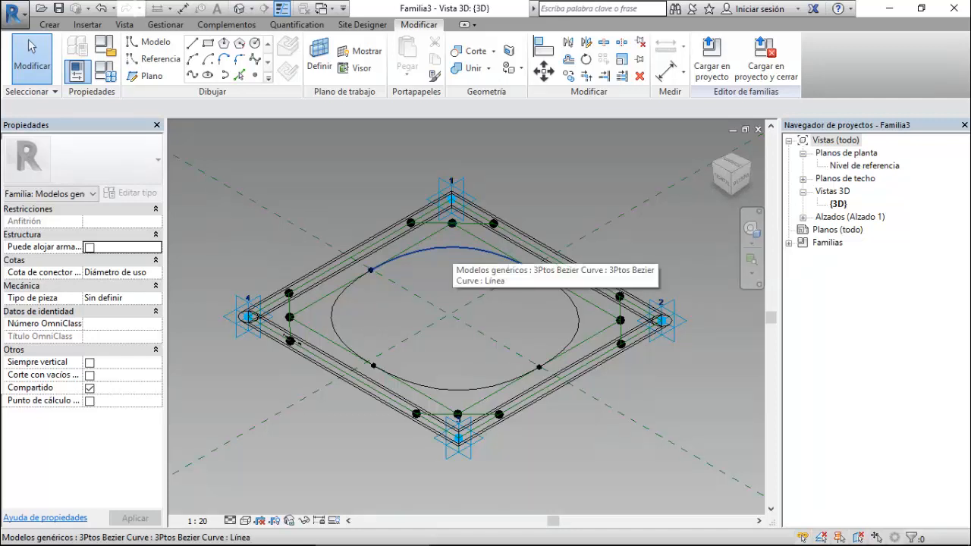
- Create an extruded void form (Forma vacía) from the four inner Bezier curves
left_click(449, 248)
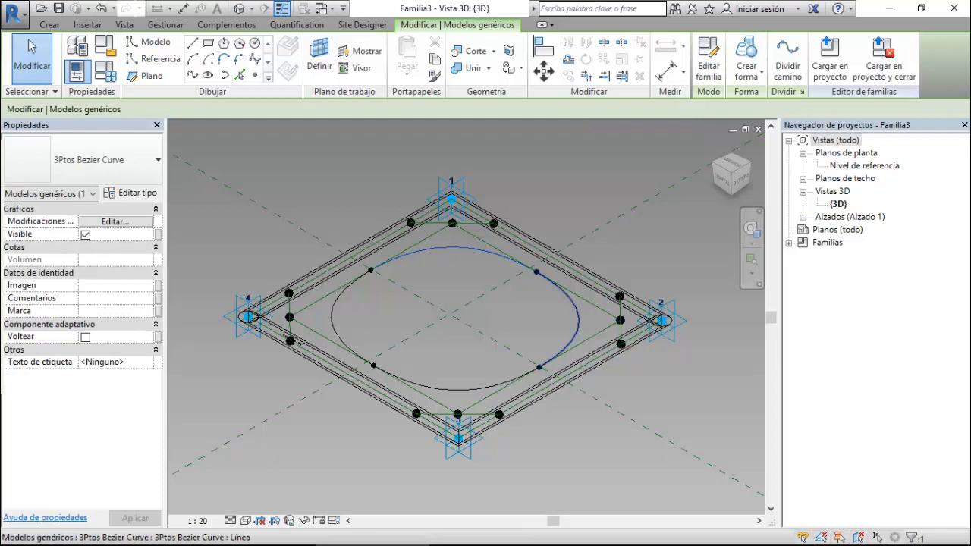
left_click(579, 322, "ctrl")
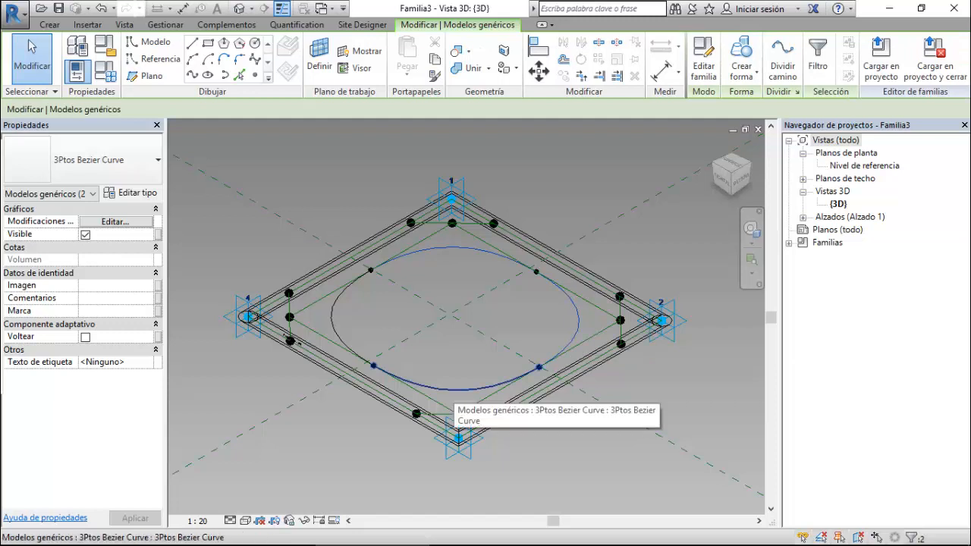
left_click(453, 390, "ctrl")
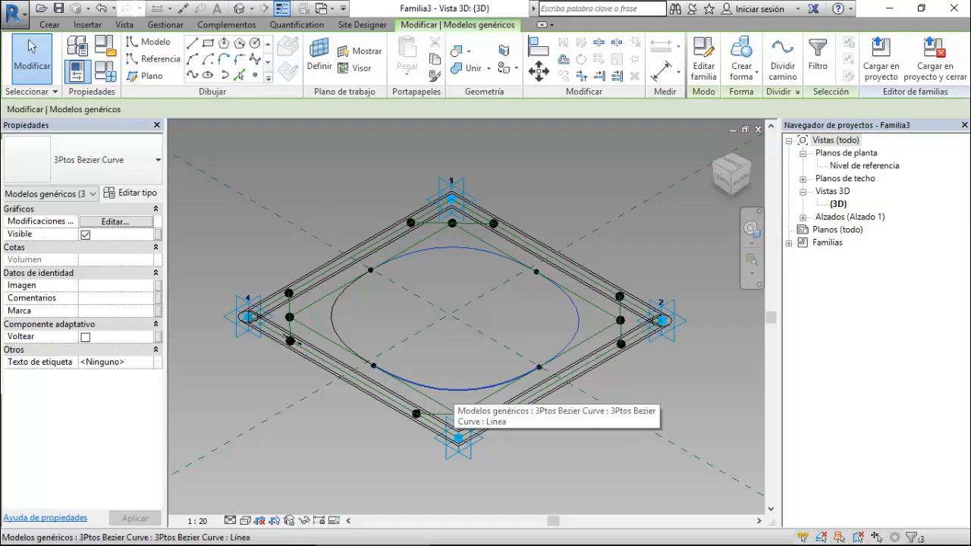
key("Tab")
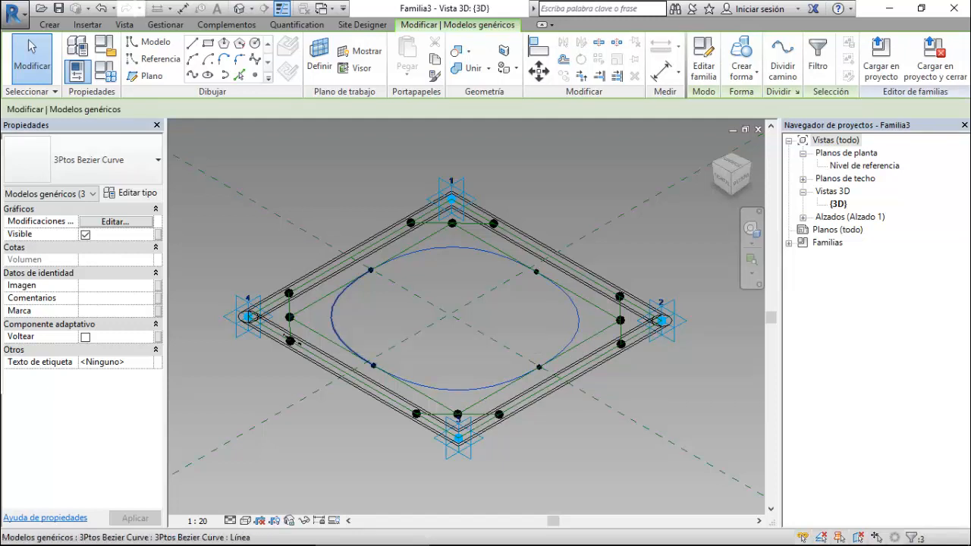
left_click(333, 314, "ctrl")
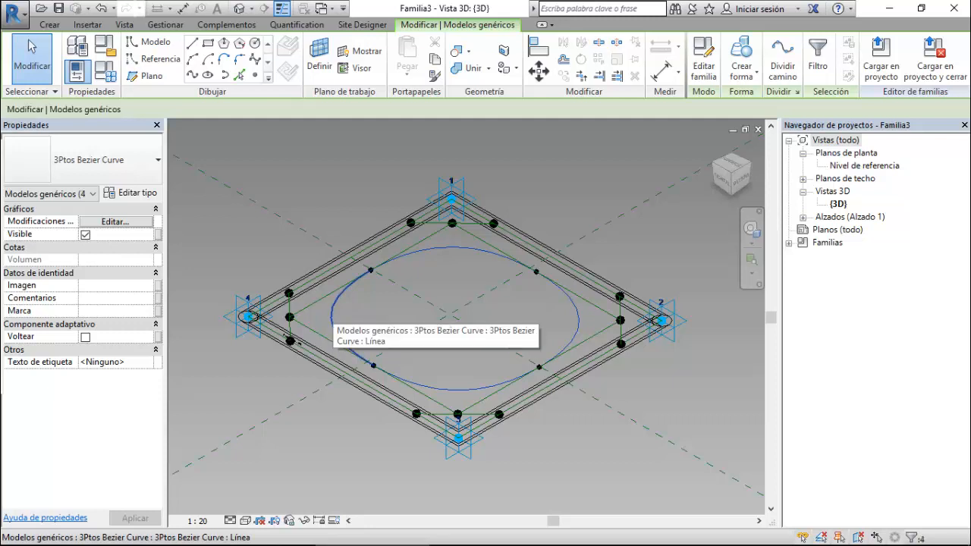
left_click(741, 55)
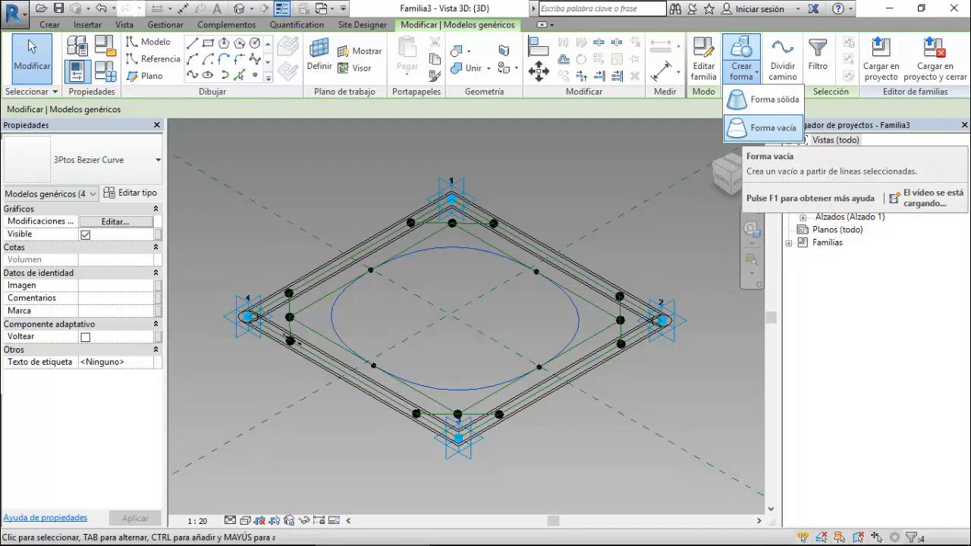
left_click(773, 127)
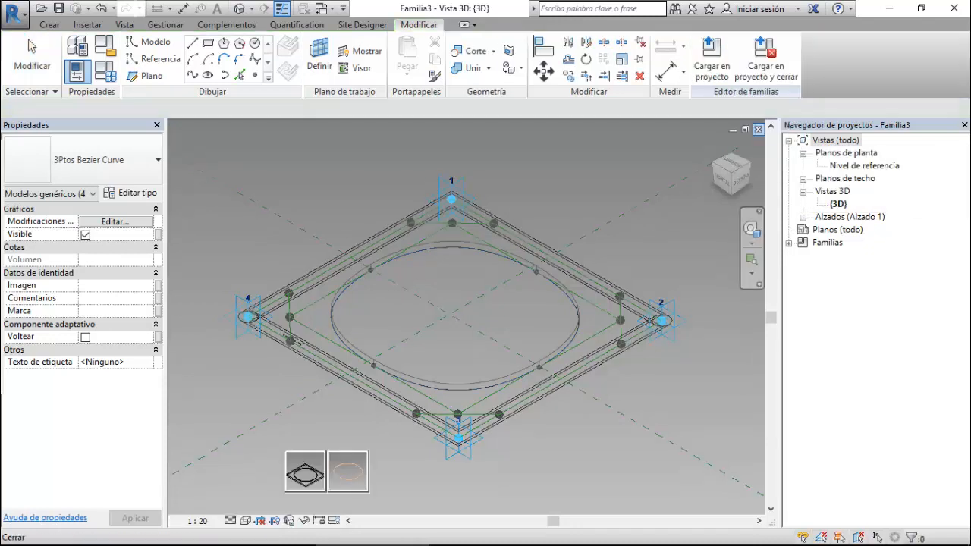
left_click(313, 472)
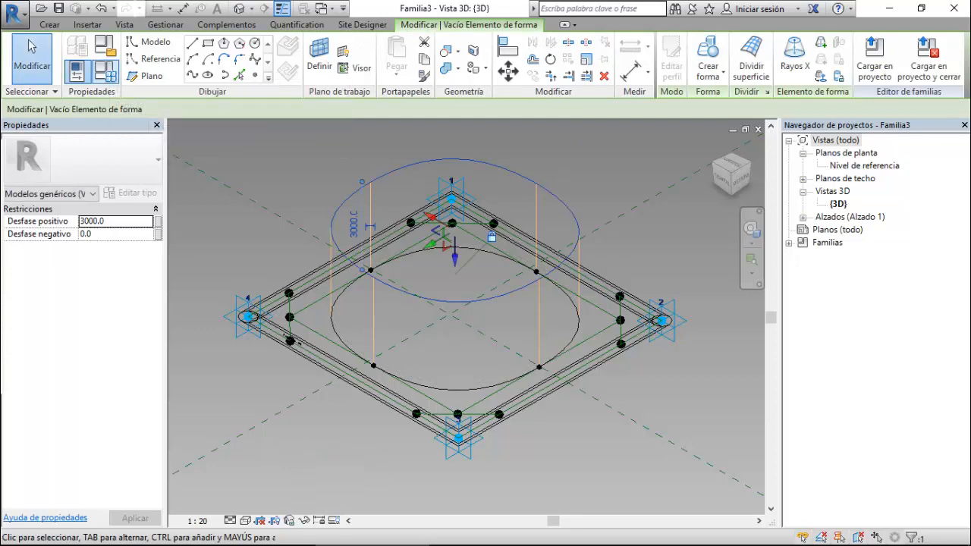
- Add a length instance parameter named Grosor vacio, grouped under Cotas, with the formula grosor * 2
left_click(105, 72)
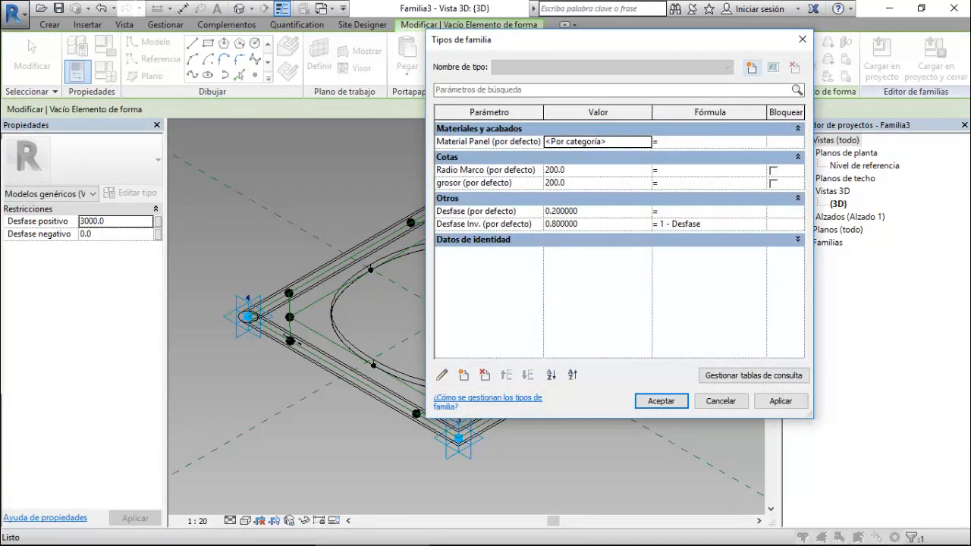
left_click(464, 375)
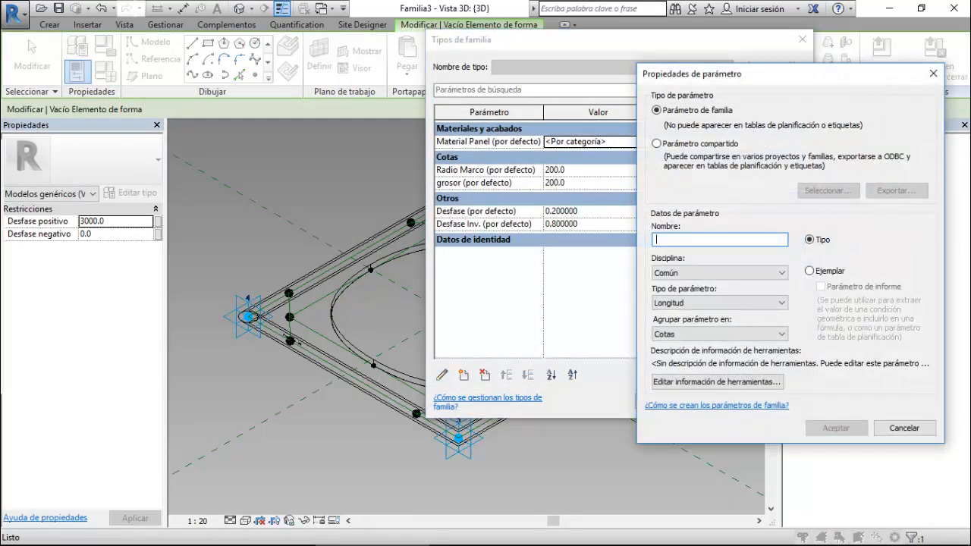
type("Grosor vacio")
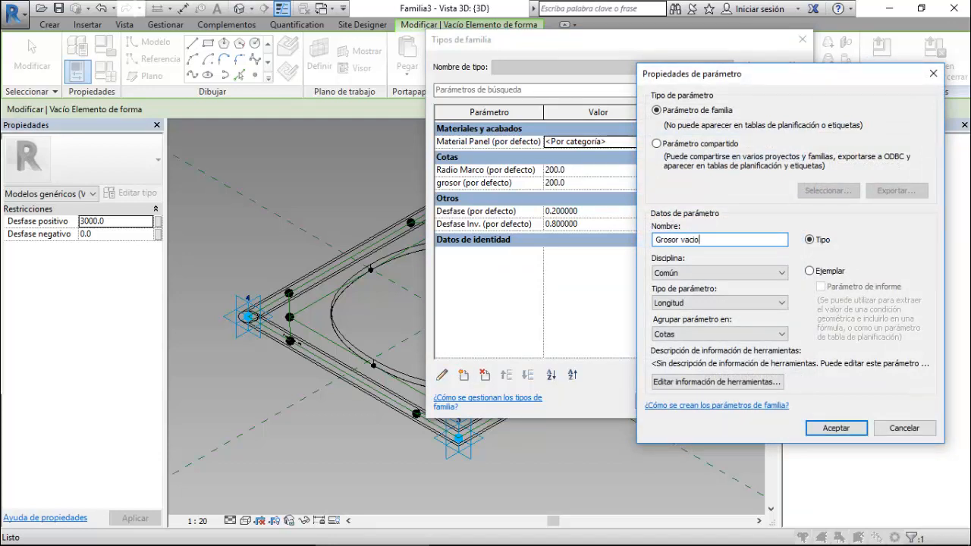
left_click(811, 271)
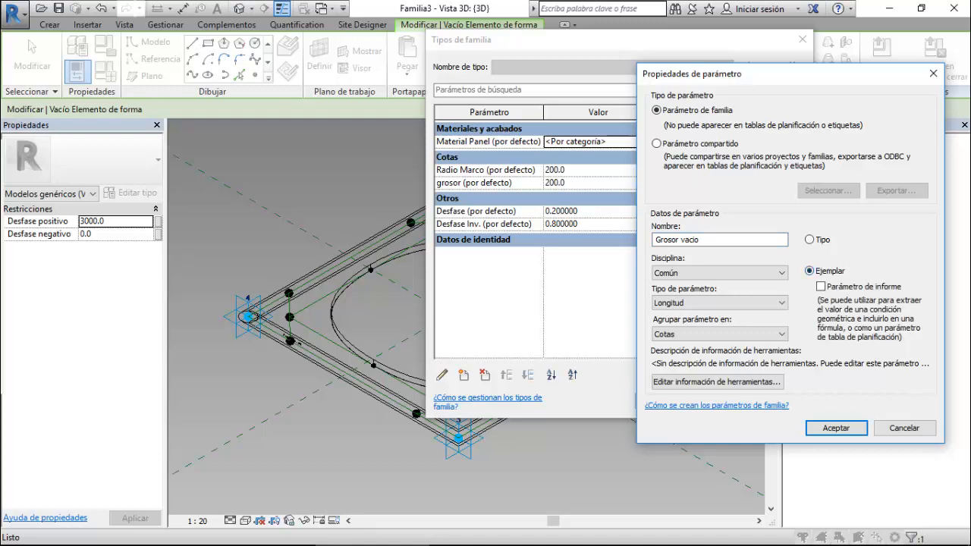
left_click(836, 428)
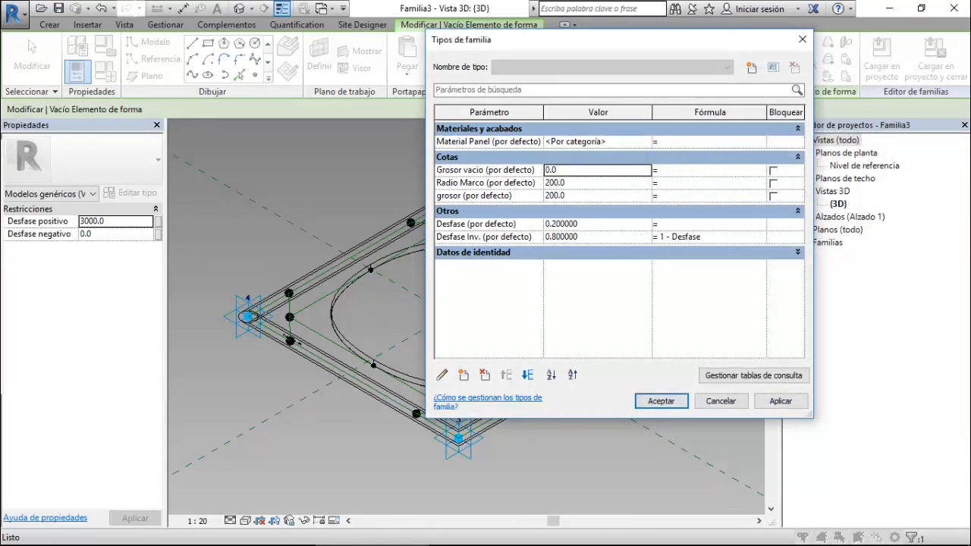
left_click(699, 170)
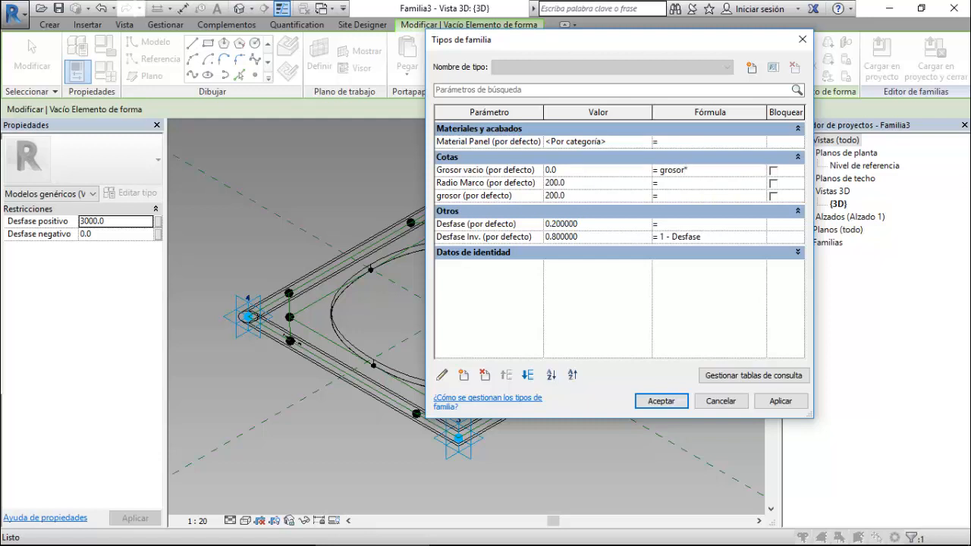
left_click(712, 183)
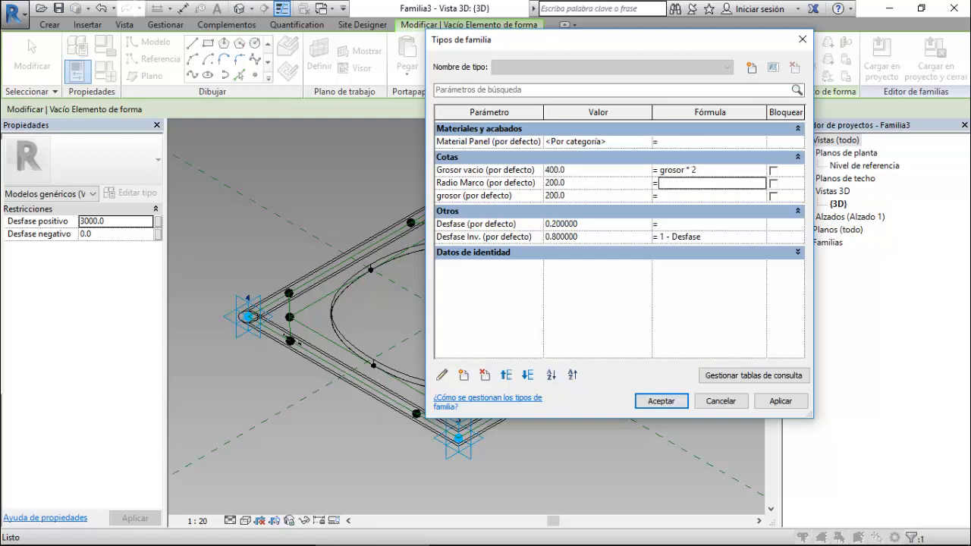
- Apply the family parameter changes and set the 3D view's visual style to Línea oculta
left_click(781, 402)
left_click(661, 402)
left_click(32, 57)
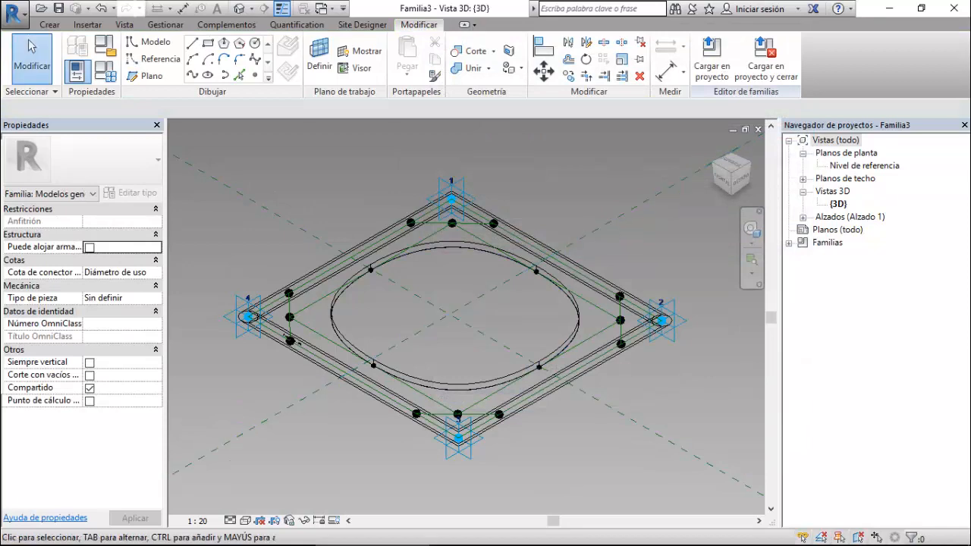
left_click(245, 520)
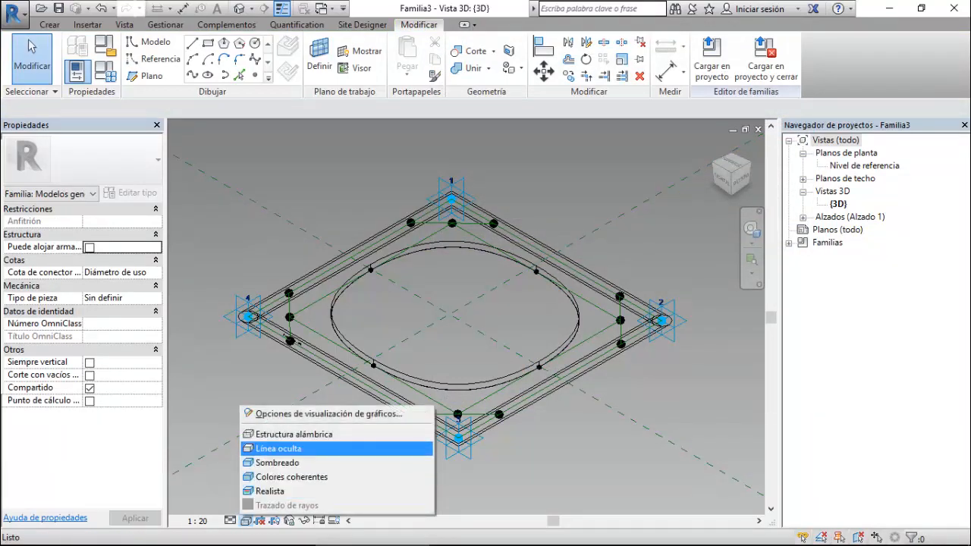
left_click(279, 449)
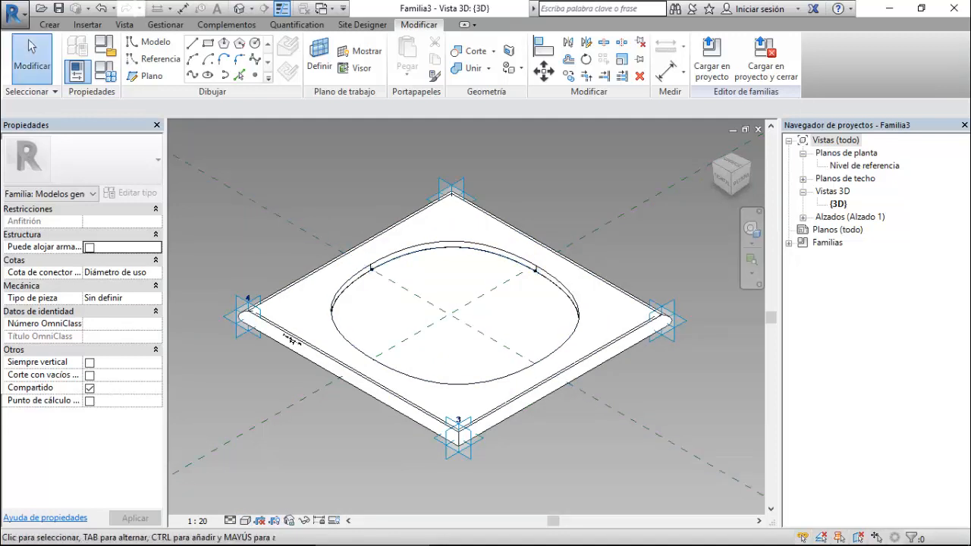
left_click_drag(238, 148, 661, 475)
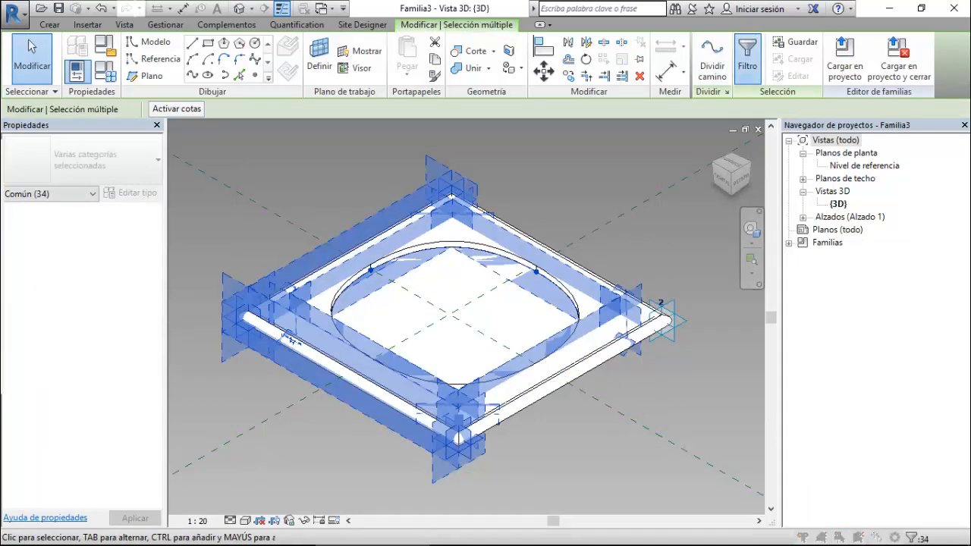
left_click(747, 57)
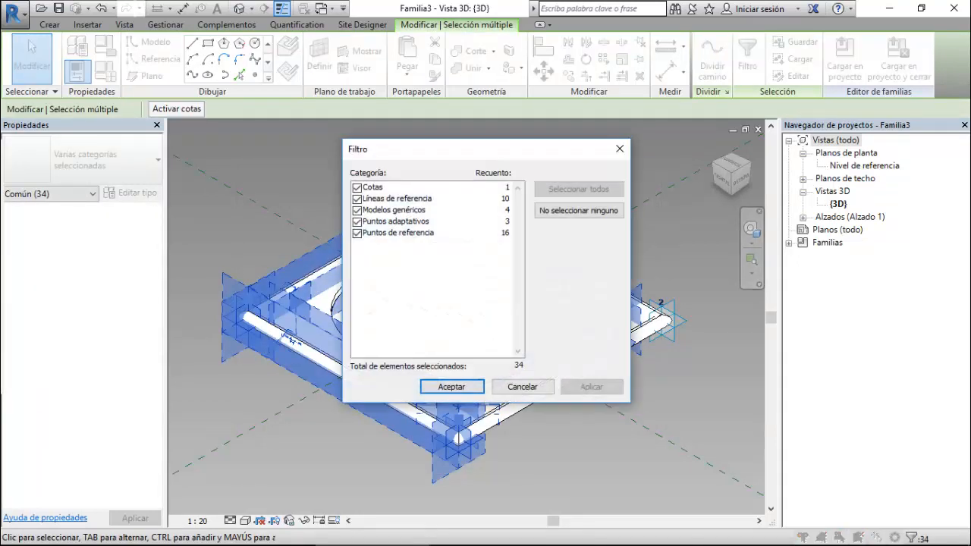
key("Escape")
key("Escape")
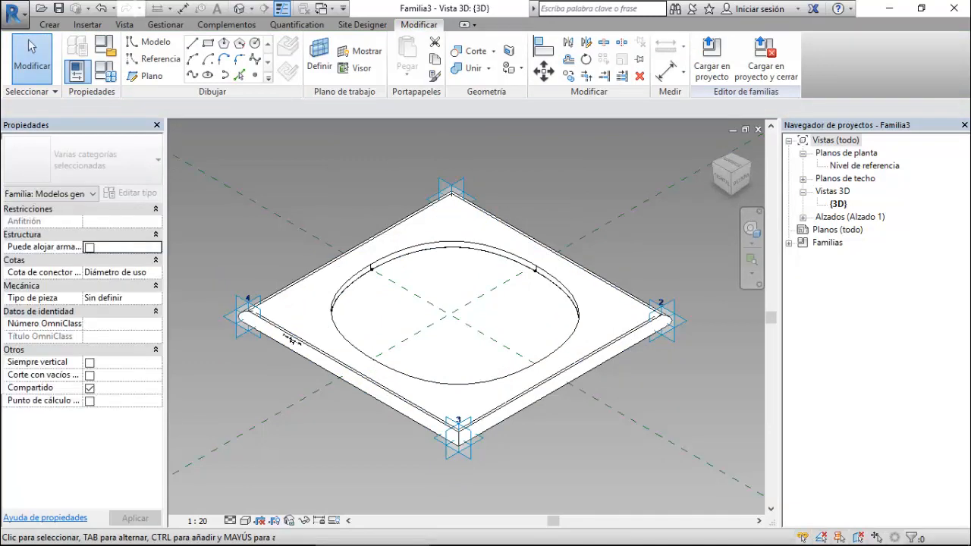
- Filter the selected panel geometry to Modelos genéricos (Vacío) and associate the void form's Desfase positivo with Grosor vacio
left_click_drag(686, 170, 232, 466)
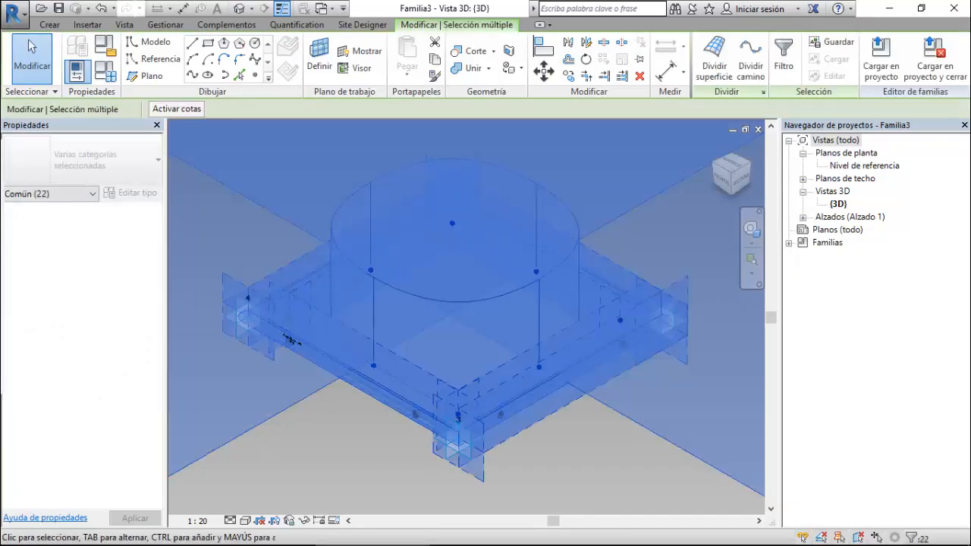
left_click(784, 57)
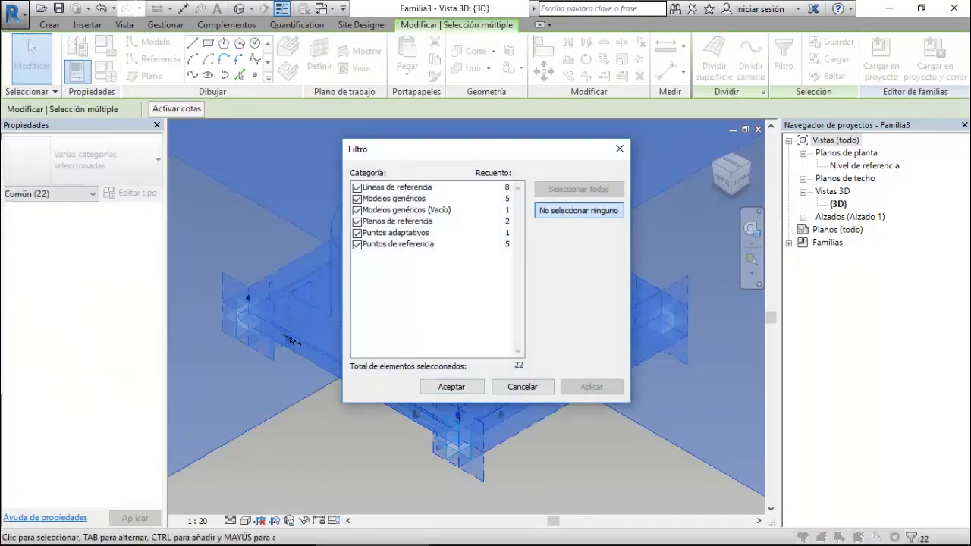
left_click(579, 210)
left_click(358, 211)
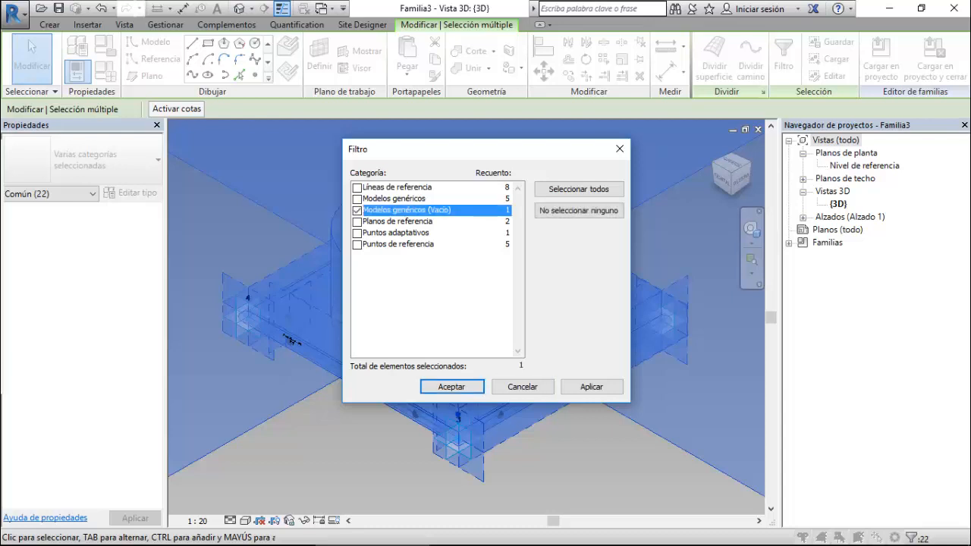
left_click(452, 387)
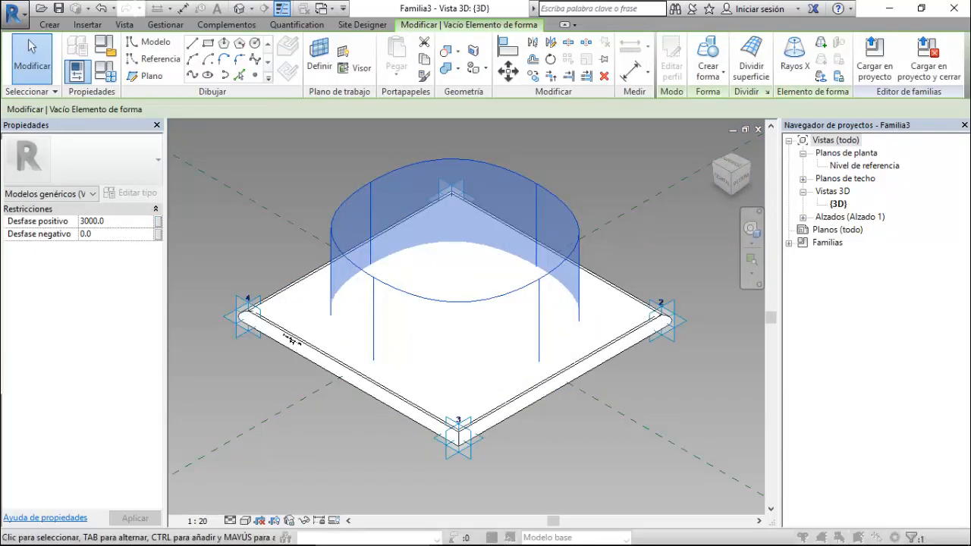
left_click(158, 222)
left_click(736, 275)
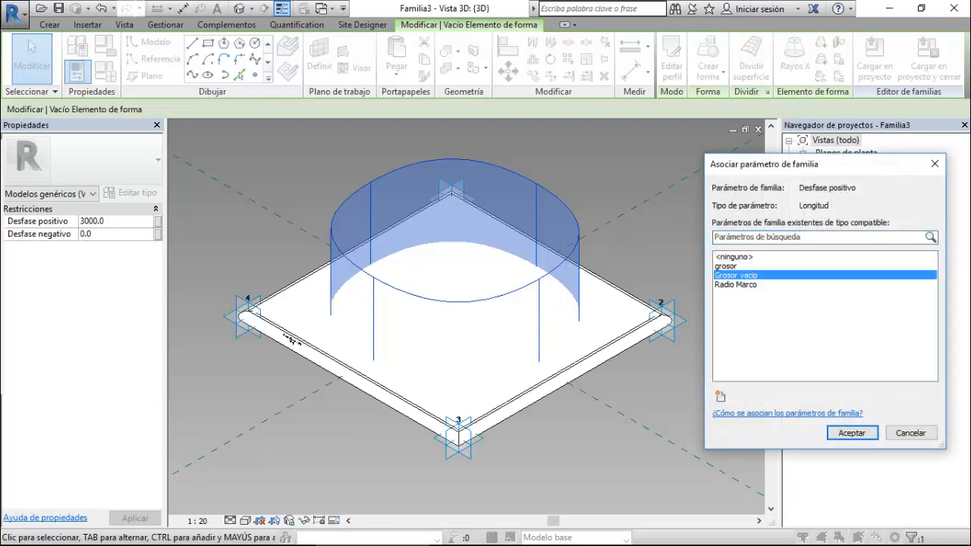
left_click(852, 432)
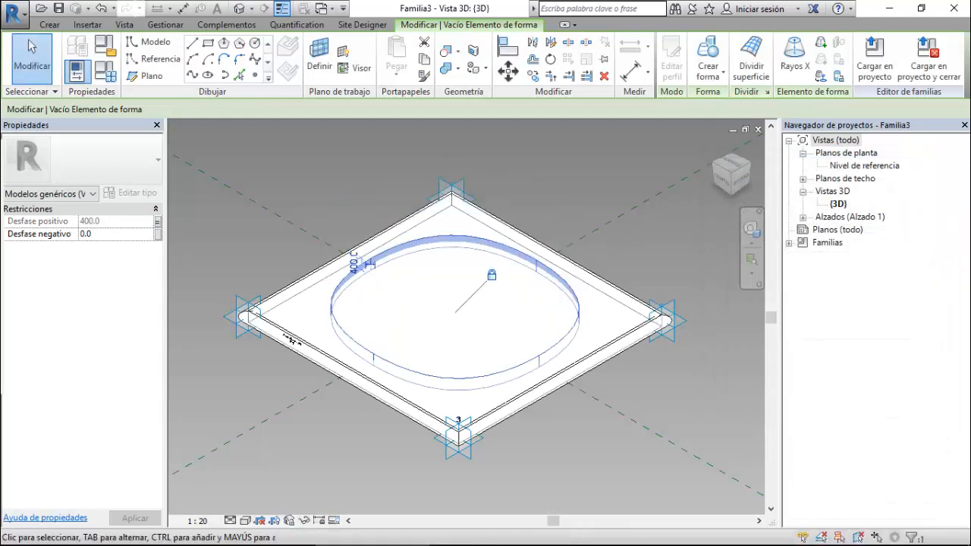
- Associate the void form's Desfase negativo with the Grosor vacio parameter
left_click(157, 234)
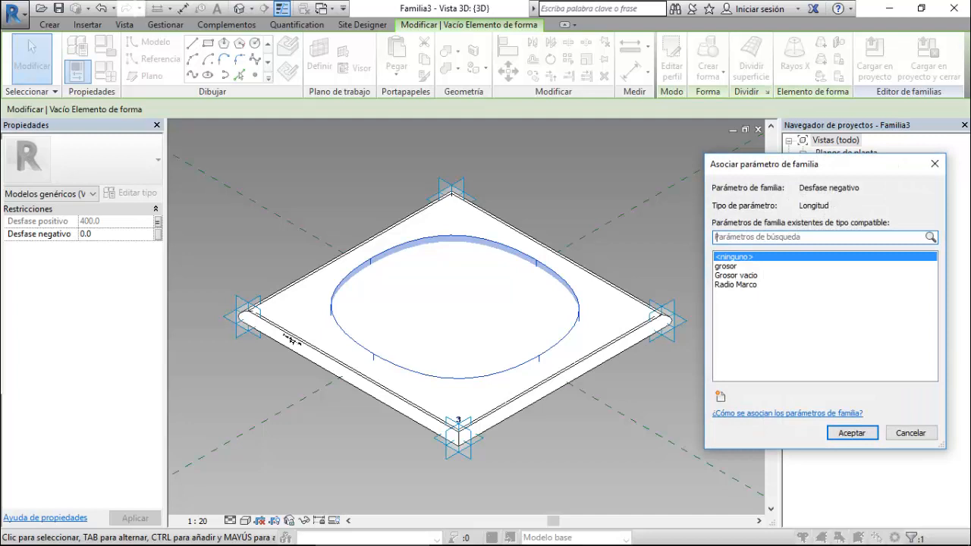
left_click(736, 275)
left_click(852, 433)
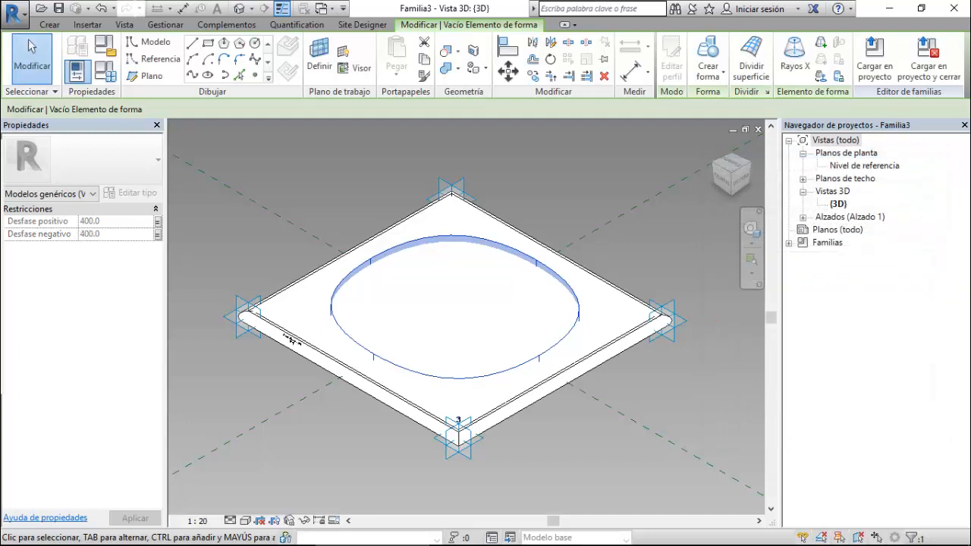
- Deselect the void form and set the 3D view's visual style to Sombreado
left_click(32, 53)
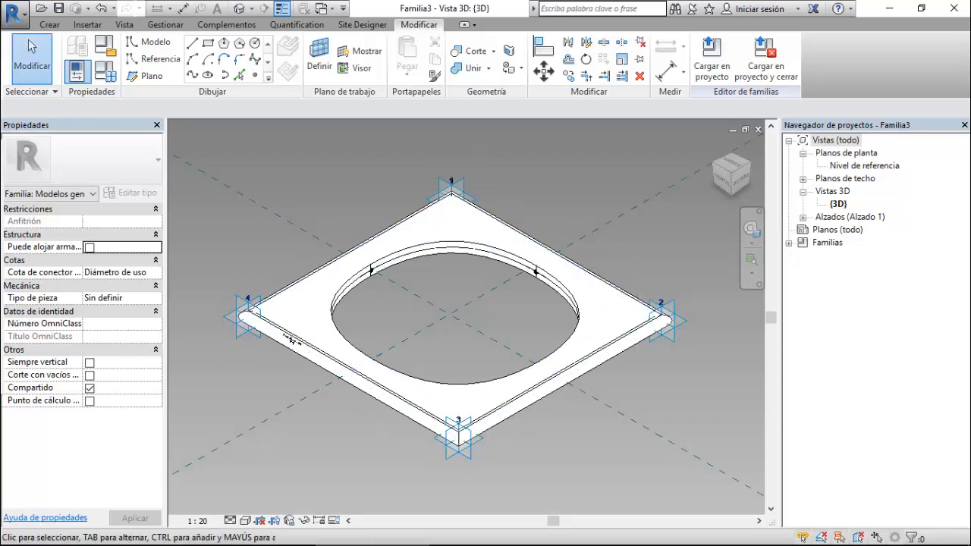
left_click(245, 521)
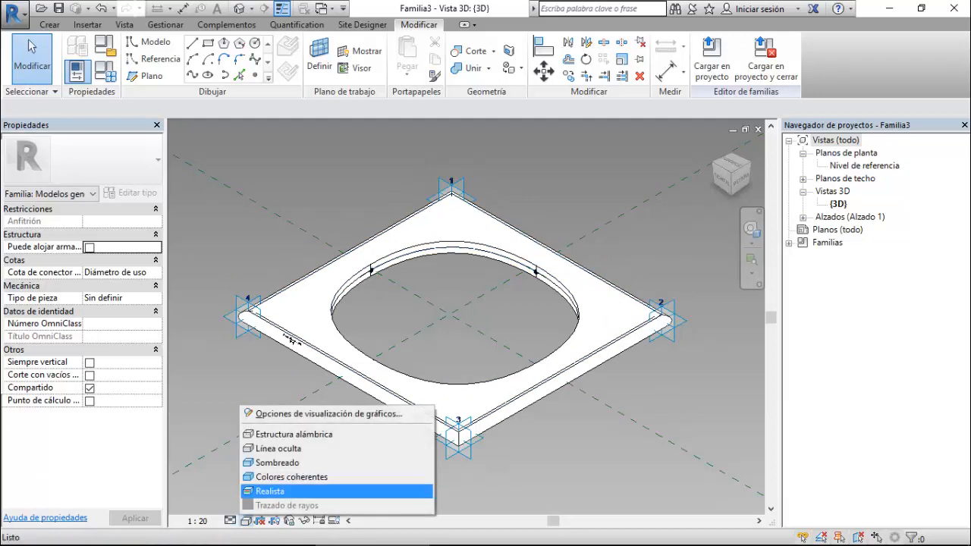
left_click(265, 464)
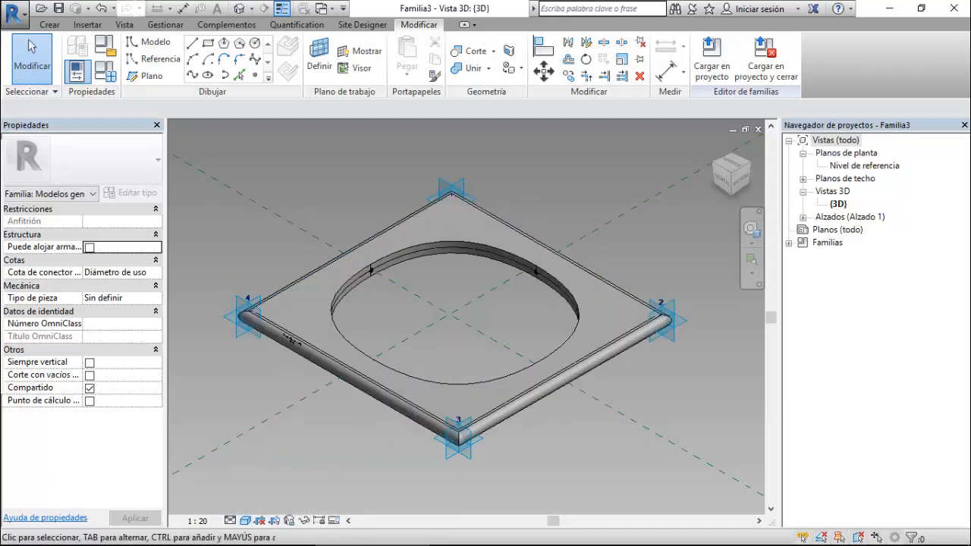
- Change the Grosor vacio formula to grosor * 200 in the family types and apply it
left_click(105, 72)
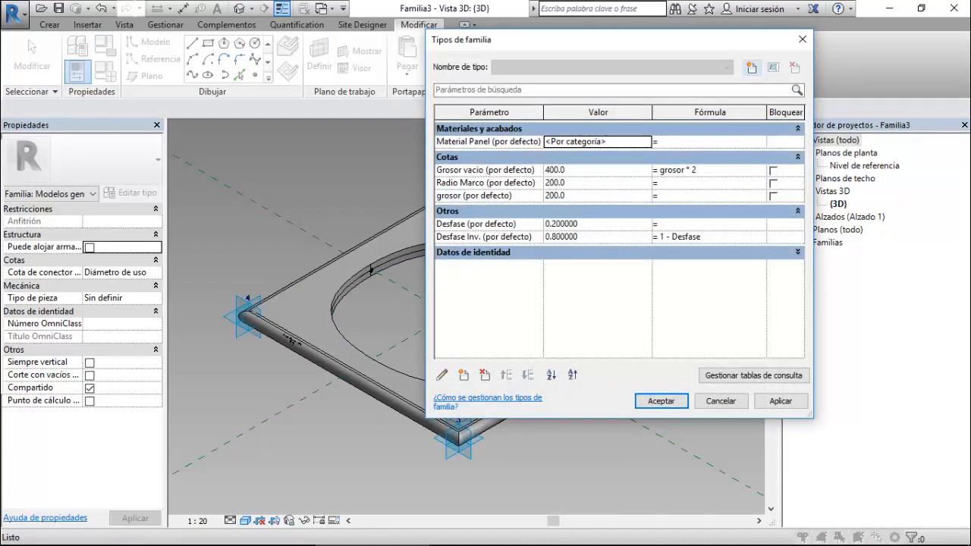
left_click(700, 170)
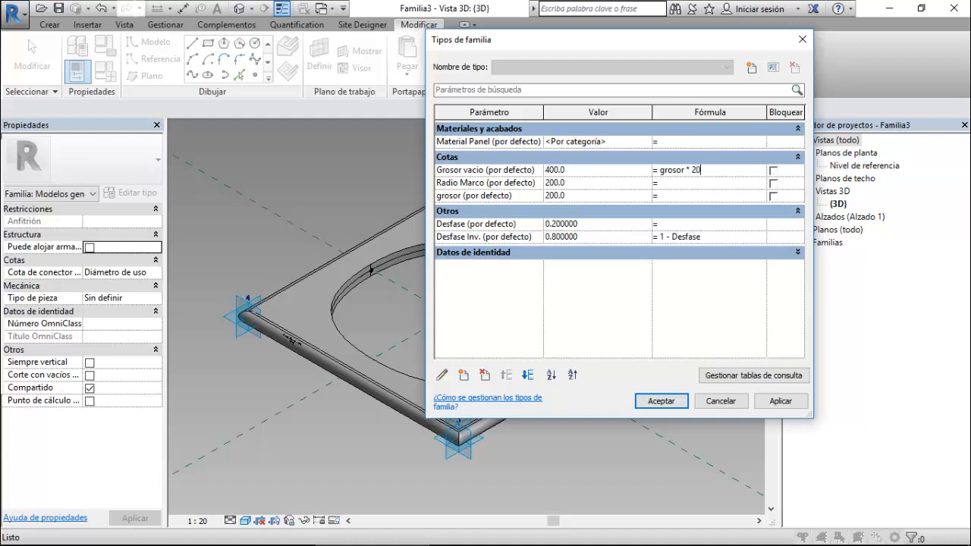
left_click(781, 402)
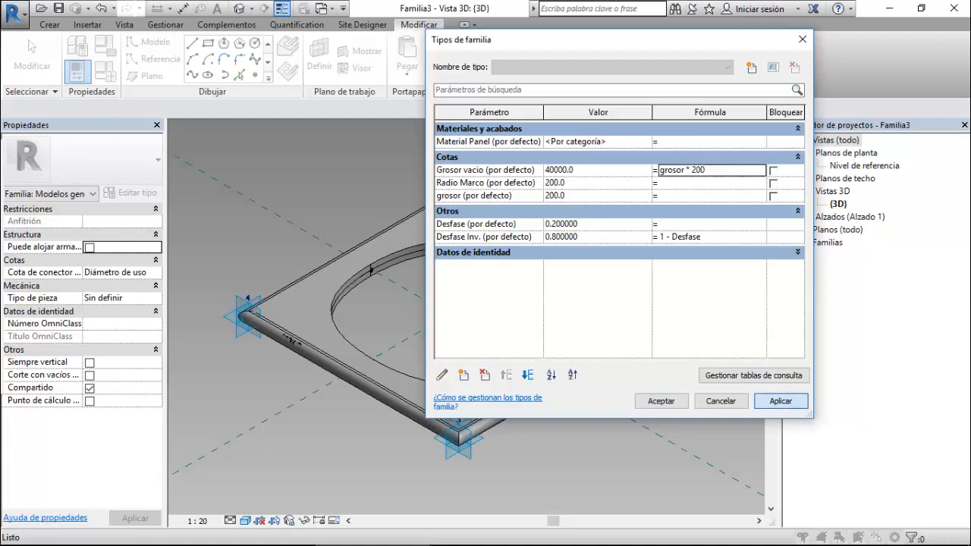
left_click(660, 401)
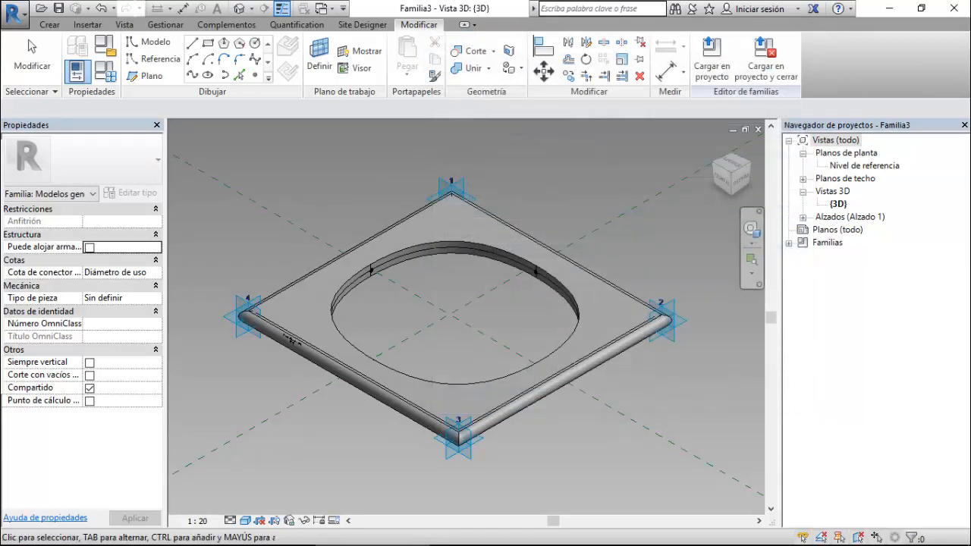
scroll(546, 234, "down", 1)
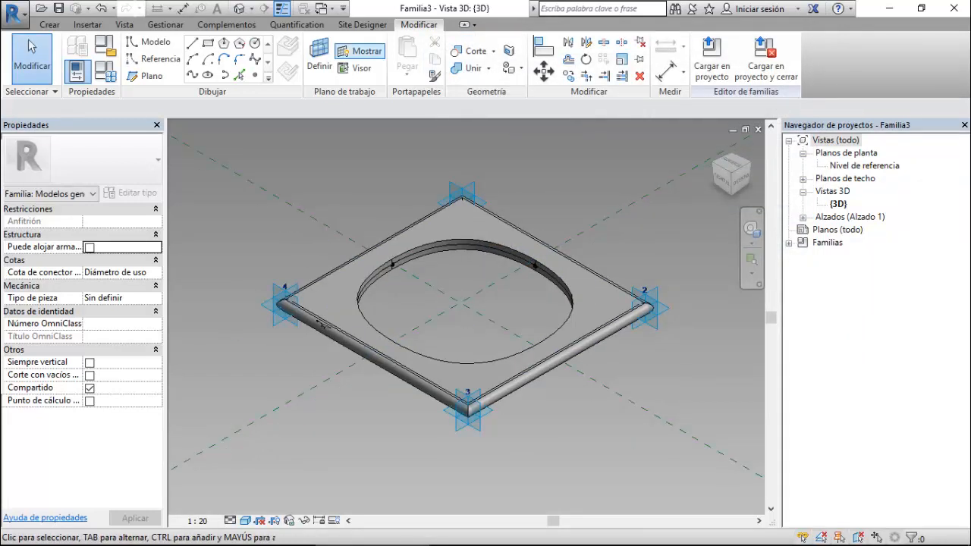
- Switch to the 3D view of Panel Adaptativo Cuadrado and examine the dimensions near adaptive point 4
left_click(322, 8)
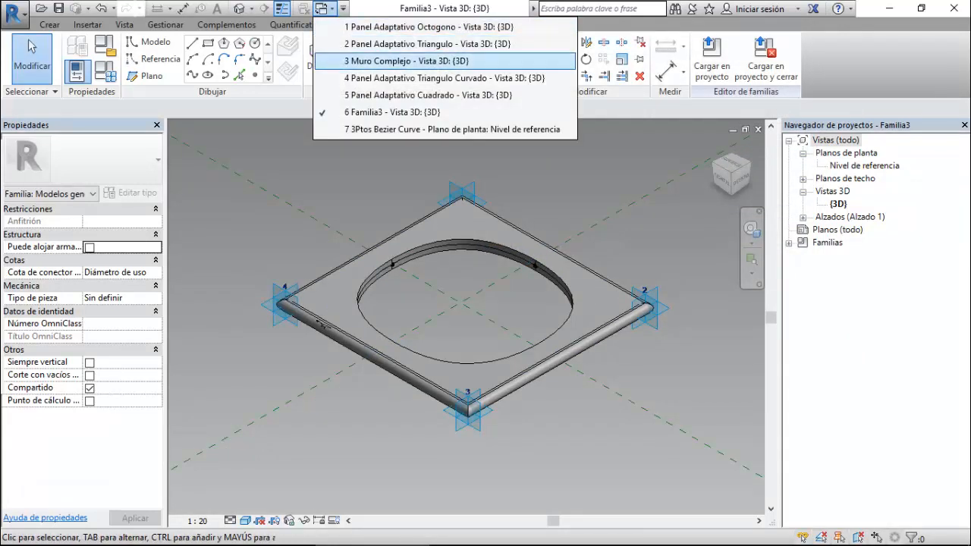
left_click(425, 95)
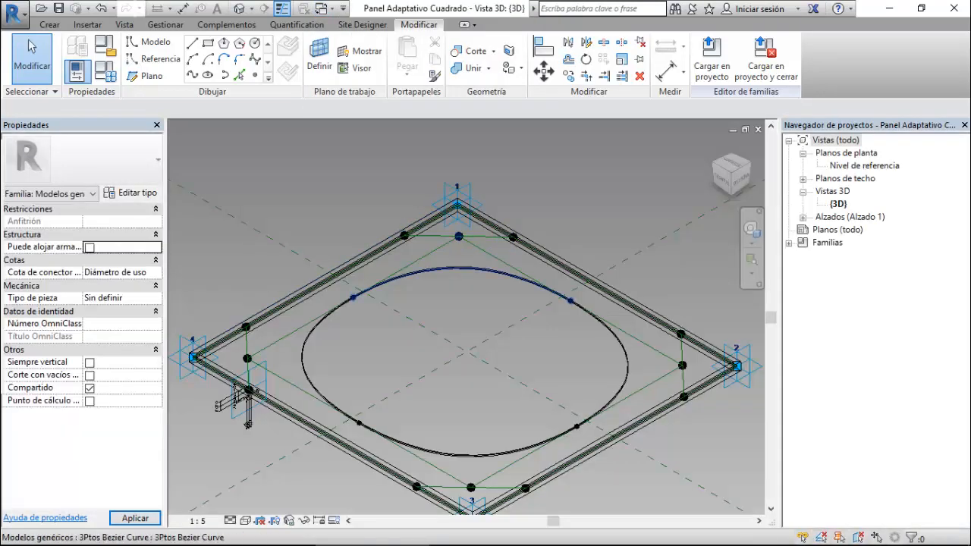
key("Tab")
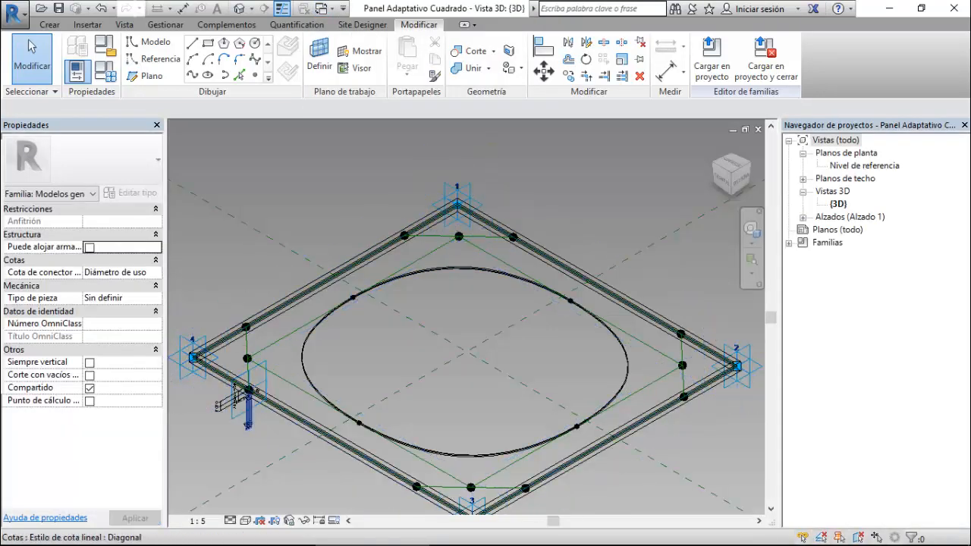
scroll(230, 442, "up", 3)
scroll(262, 328, "down", 3)
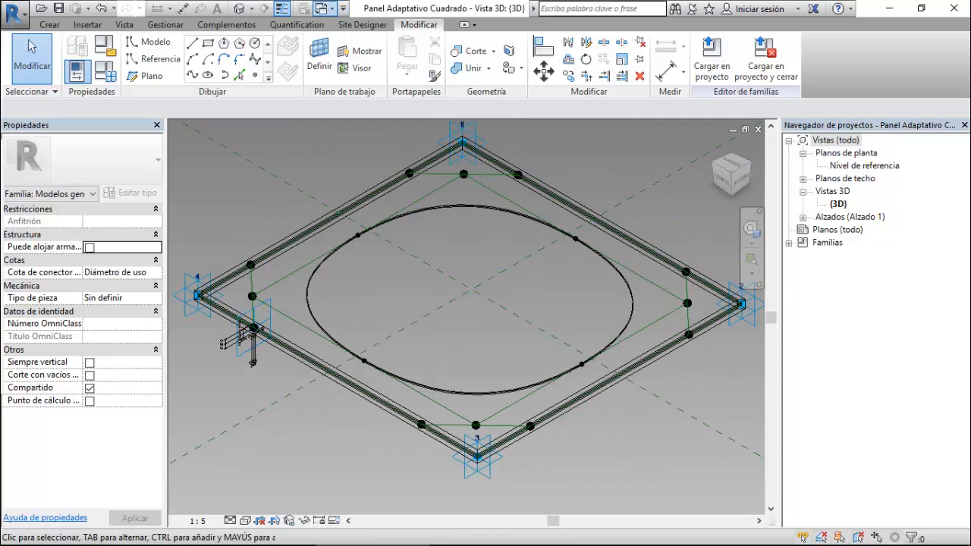
- Switch to the 3D view of Panel Adaptativo Triangulo Curvado, then list the open views again
left_click(322, 8)
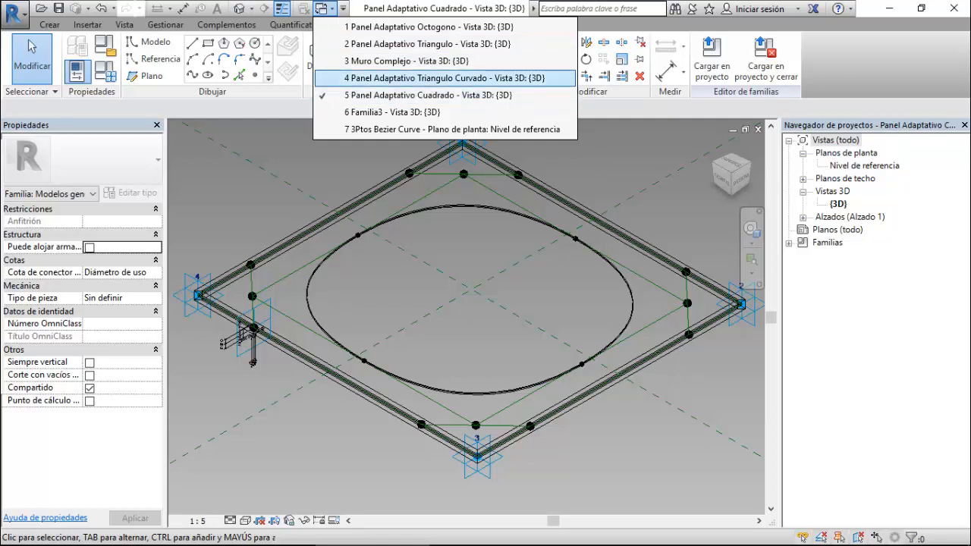
left_click(444, 78)
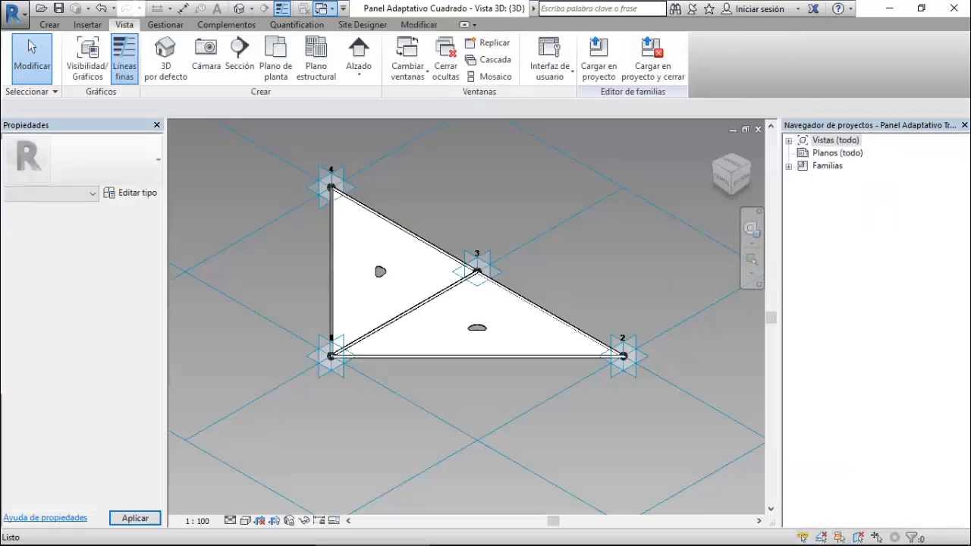
left_click(325, 9)
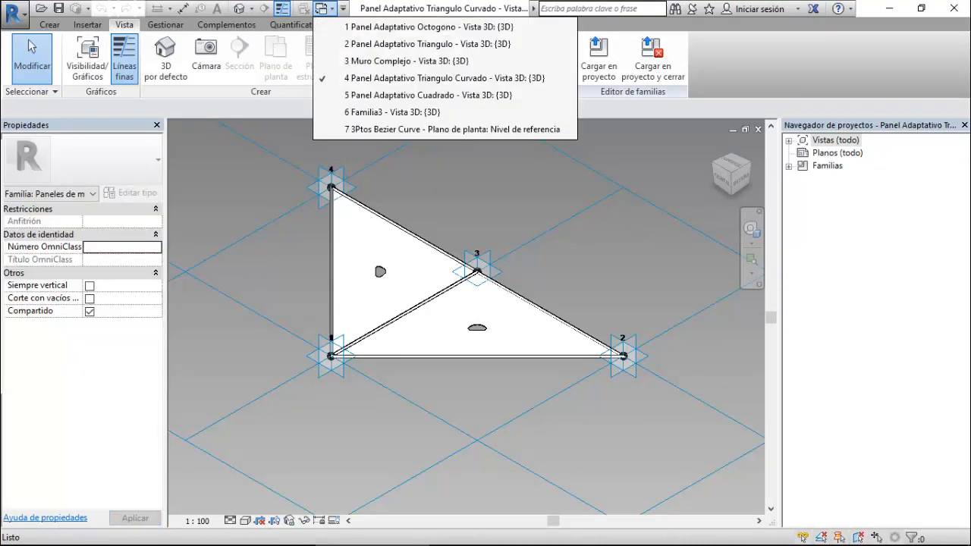
- Switch to the 3D view of Panel Adaptativo Triangulo and set its visual style to Estructura alámbrica
left_click(428, 44)
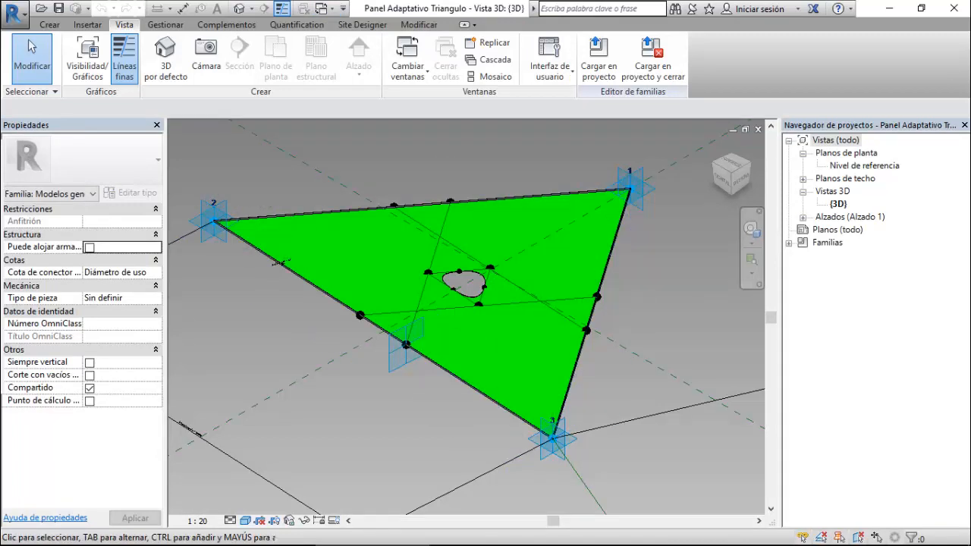
left_click(245, 520)
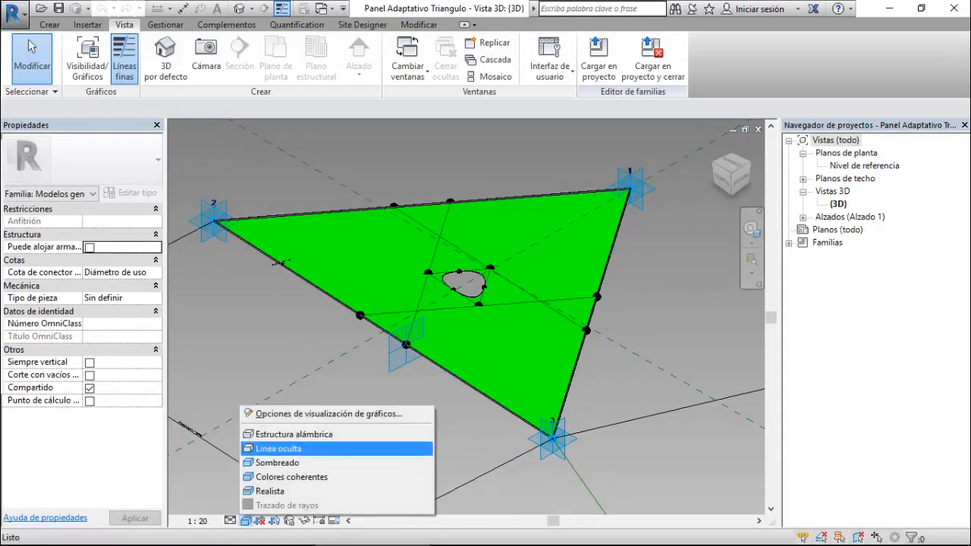
left_click(304, 434)
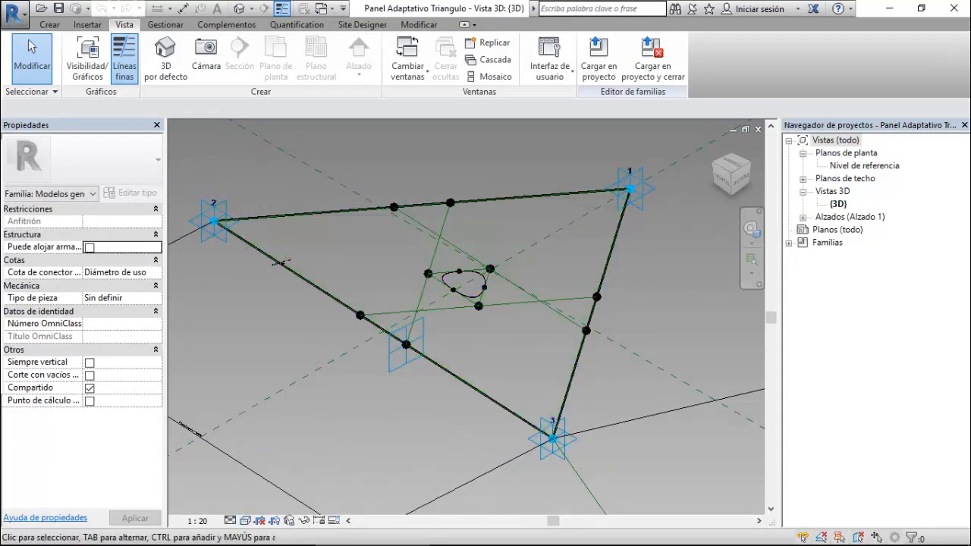
- Move adaptive point 4 closer to the triangular panel, to a Pto Cola distance of about 12004
scroll(418, 240, "down", 6)
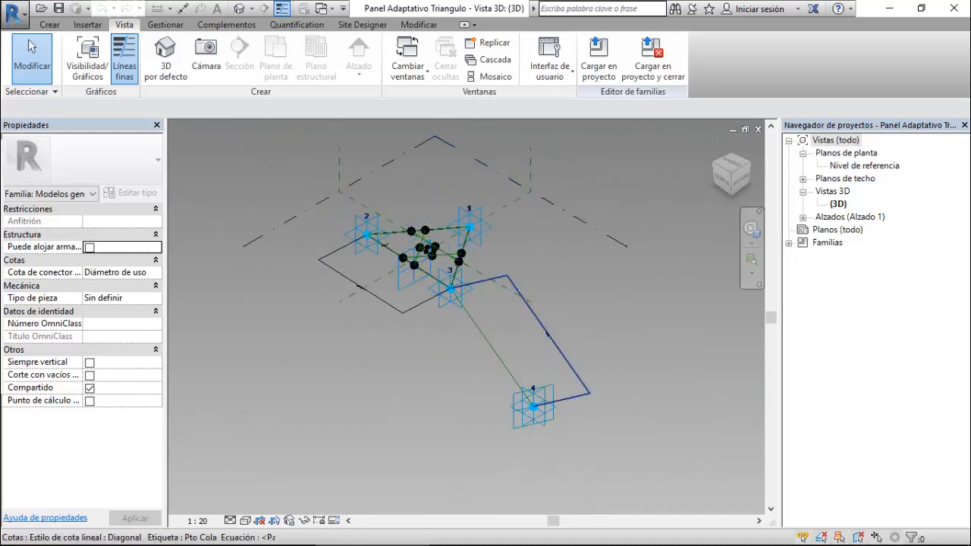
left_click(533, 407)
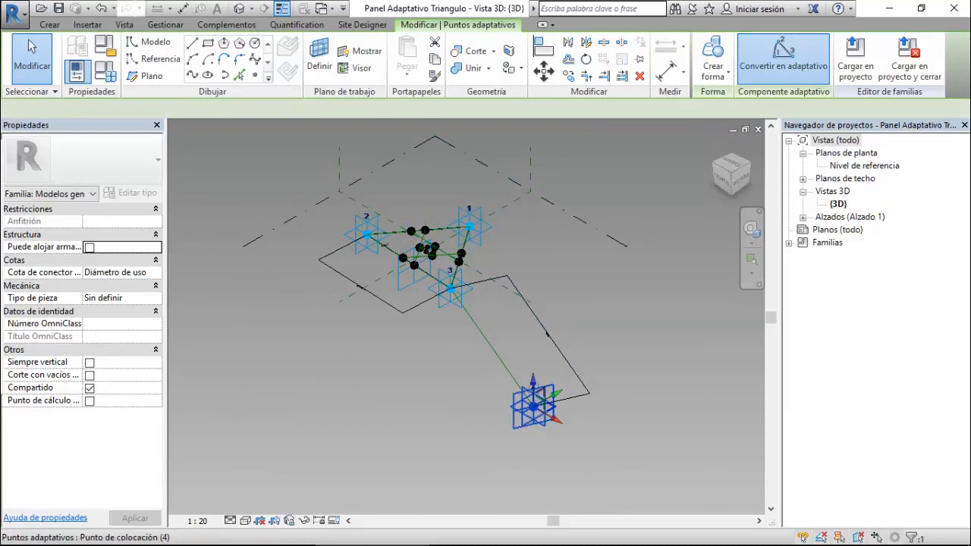
left_click_drag(533, 408, 534, 407)
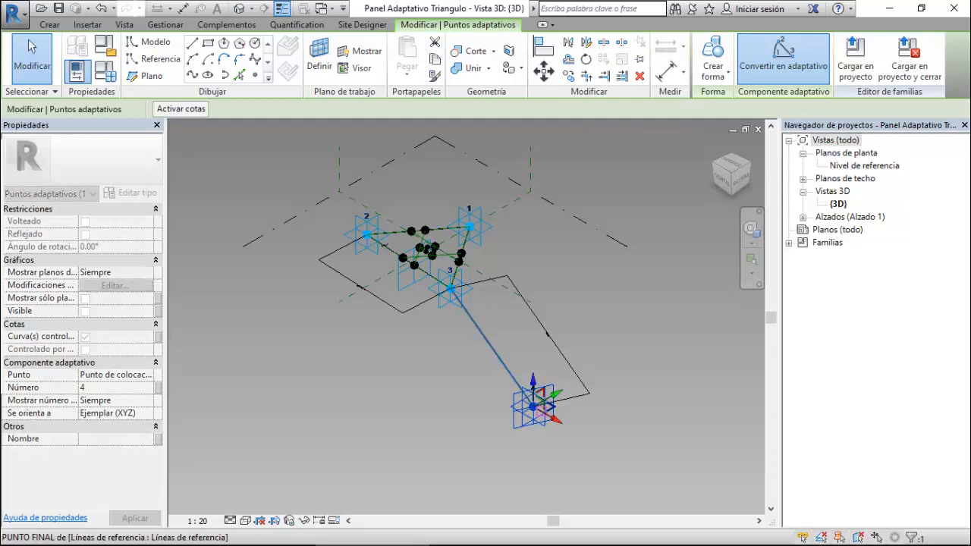
left_click_drag(534, 407, 534, 408)
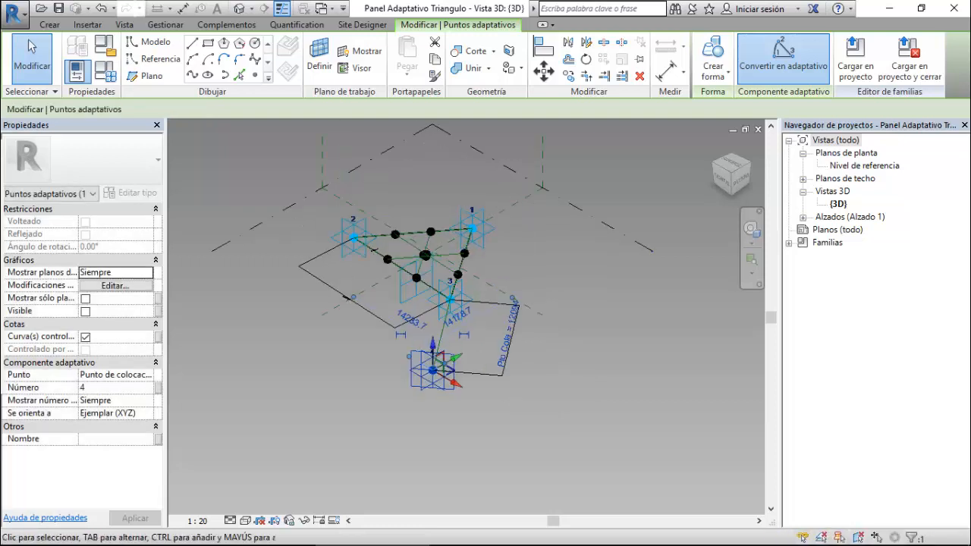
scroll(456, 225, "up", 3)
scroll(452, 241, "down", 4)
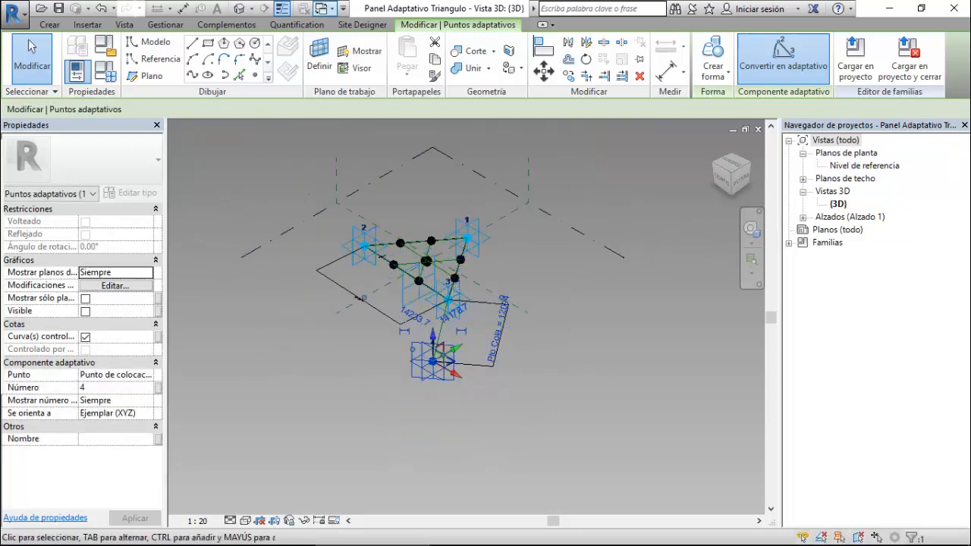
- Switch to the Familia3 family and close it without saving its changes
left_click(325, 8)
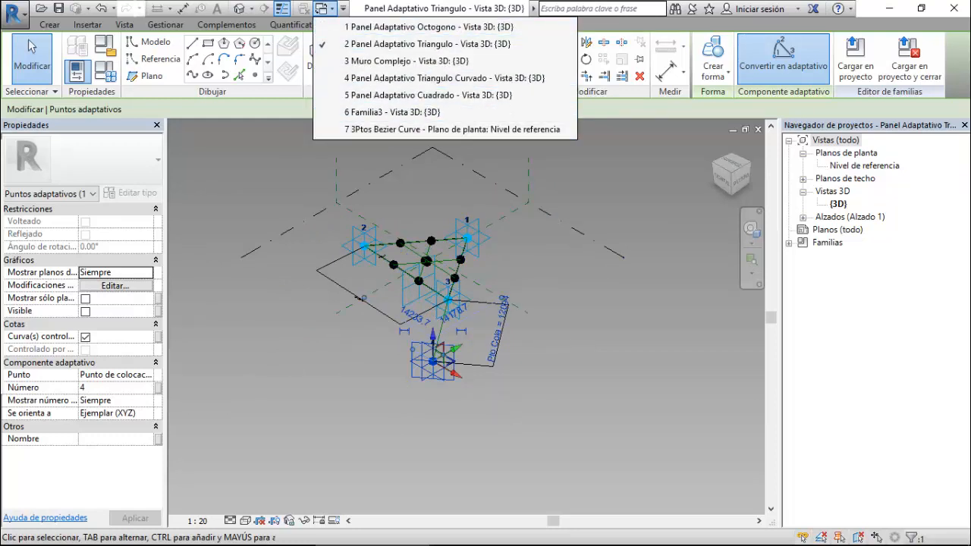
left_click(392, 112)
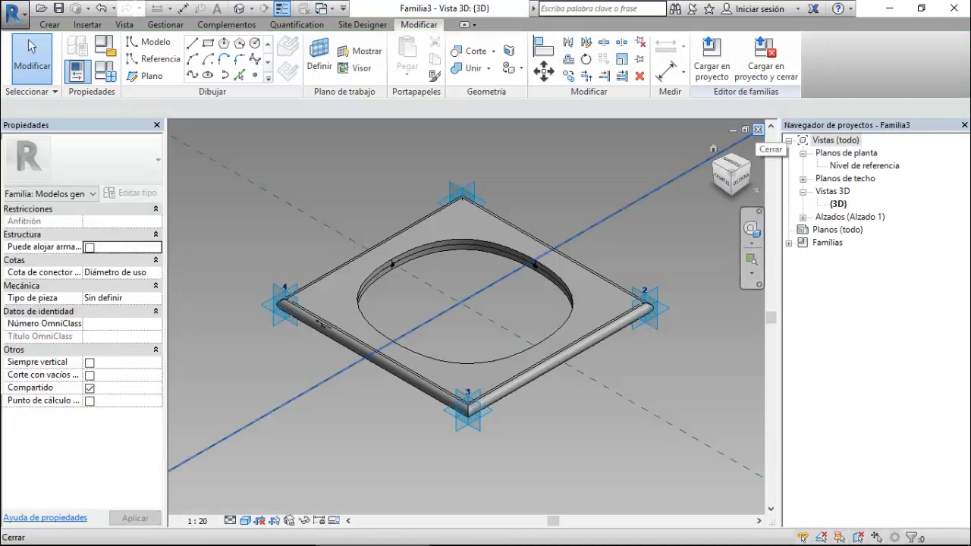
scroll(425, 220, "down", 3)
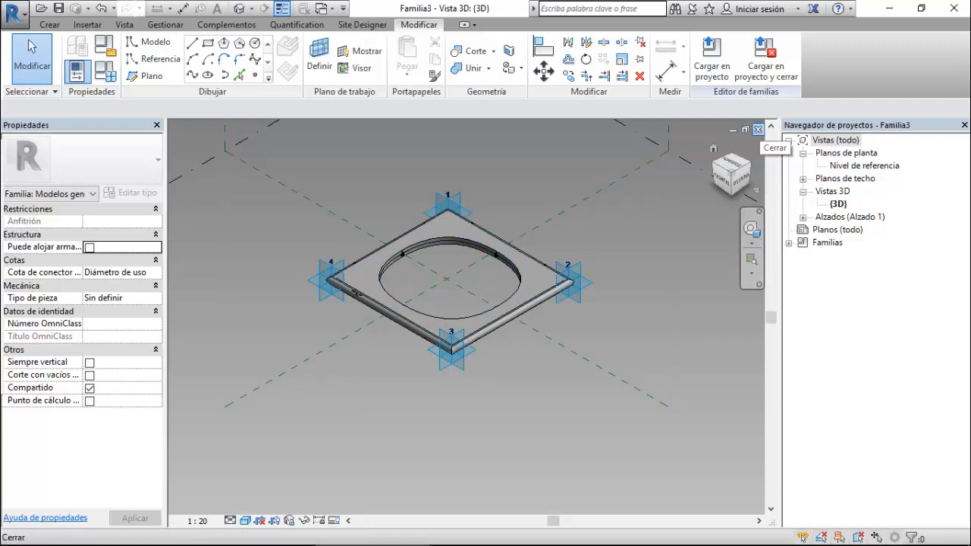
left_click(758, 129)
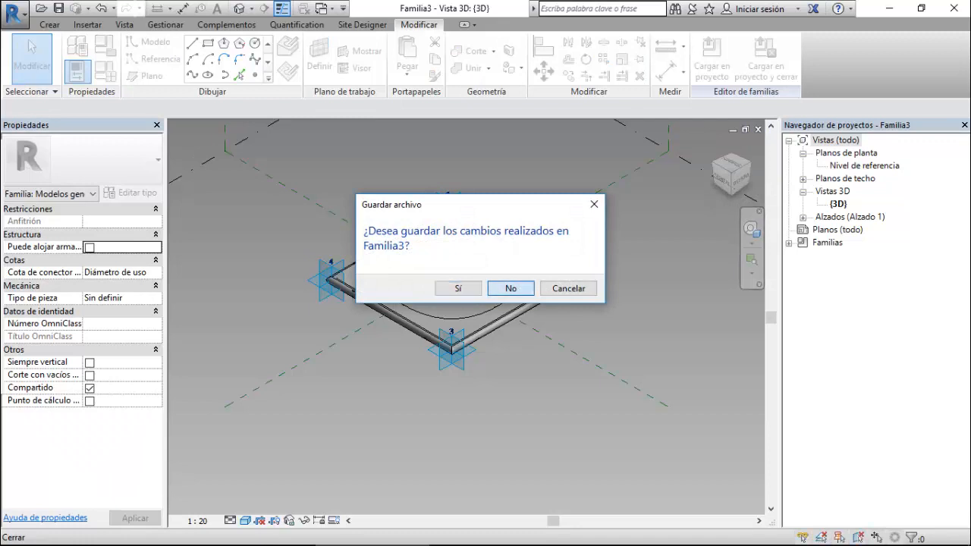
left_click(511, 288)
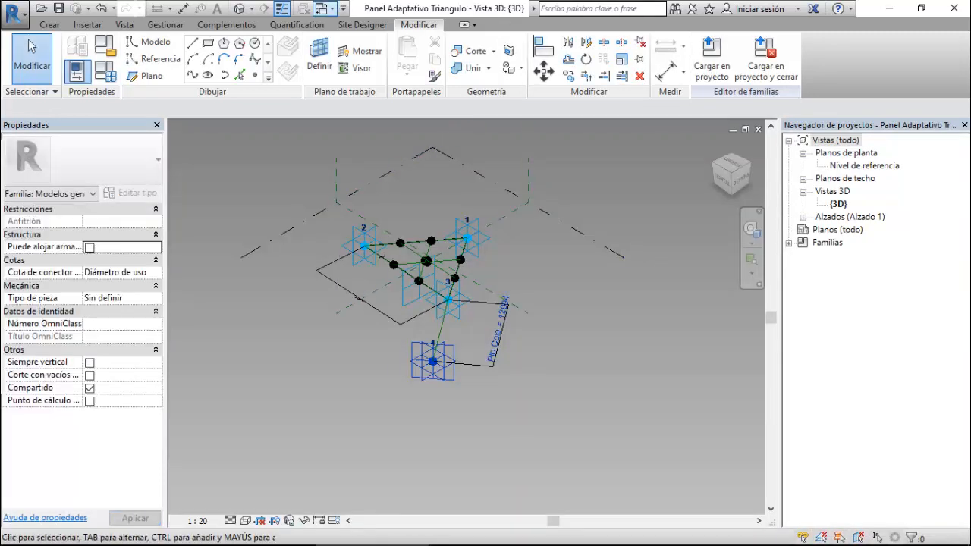
- Switch to the Panel Adaptativo Cuadrado family and close it without saving its changes
left_click(327, 8)
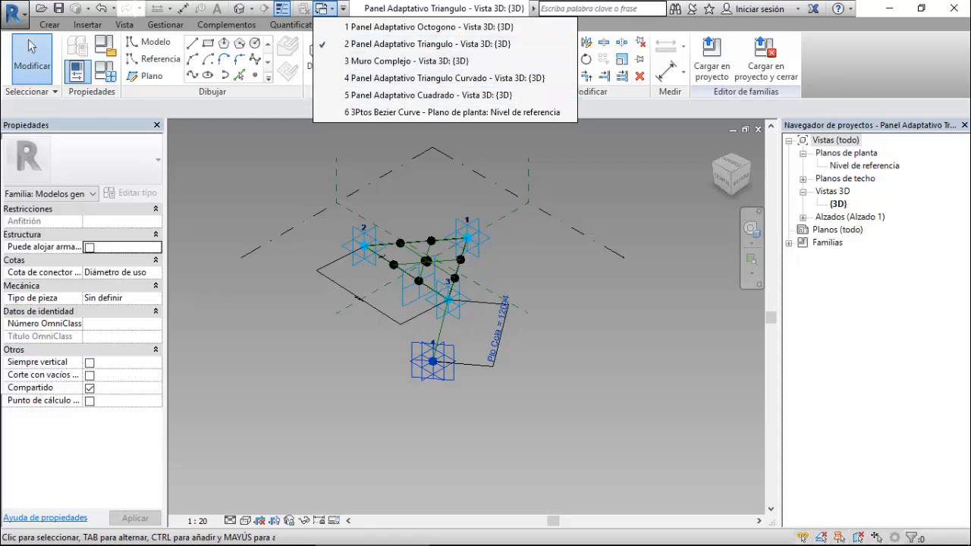
left_click(429, 96)
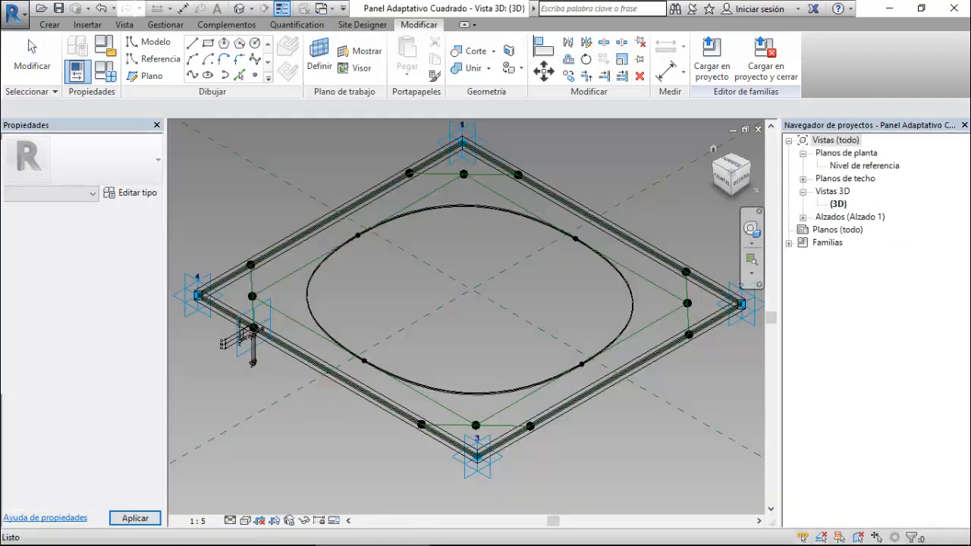
left_click(758, 130)
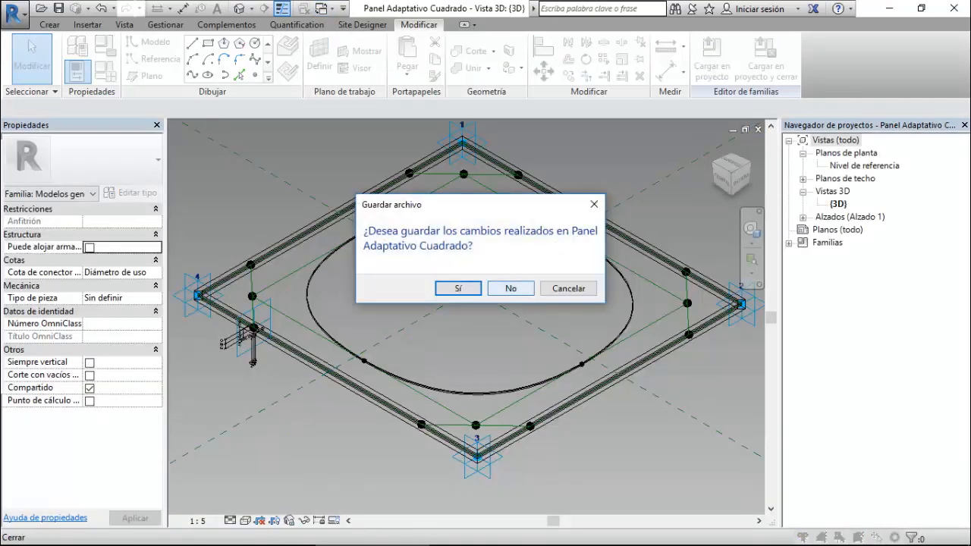
left_click(511, 288)
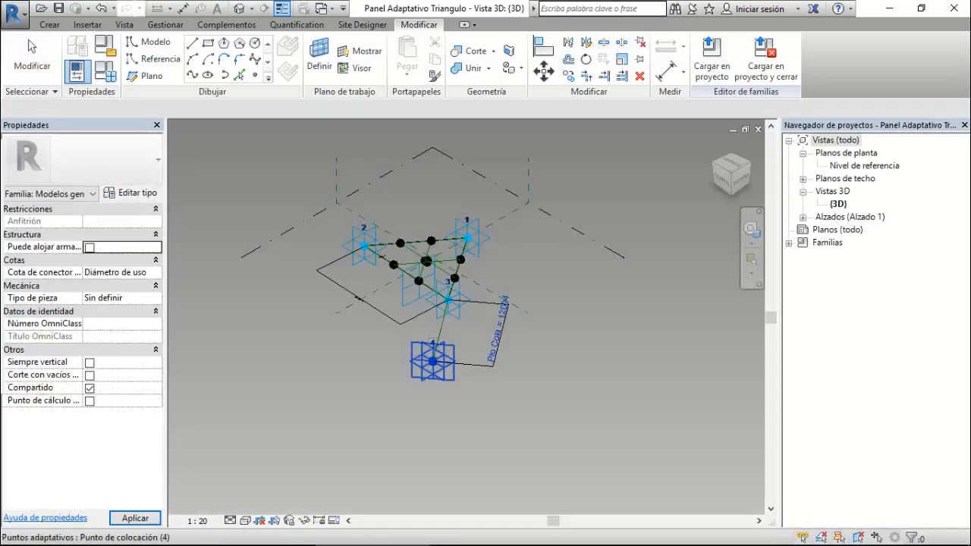
- Move adaptive point 4 far away from the triangular panel, to a Pto Cola distance of about 41908, and inspect the panel's opening
left_click(433, 361)
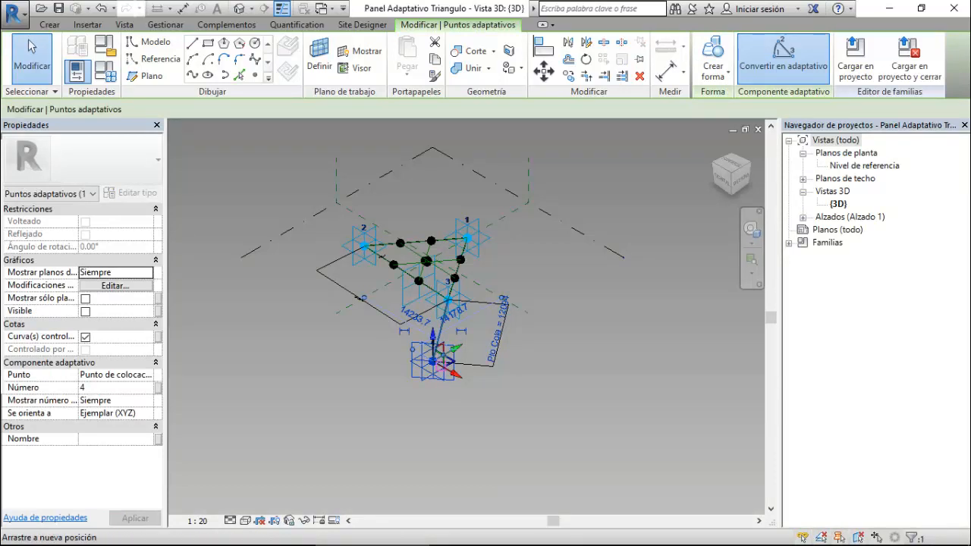
left_click_drag(433, 361, 607, 461)
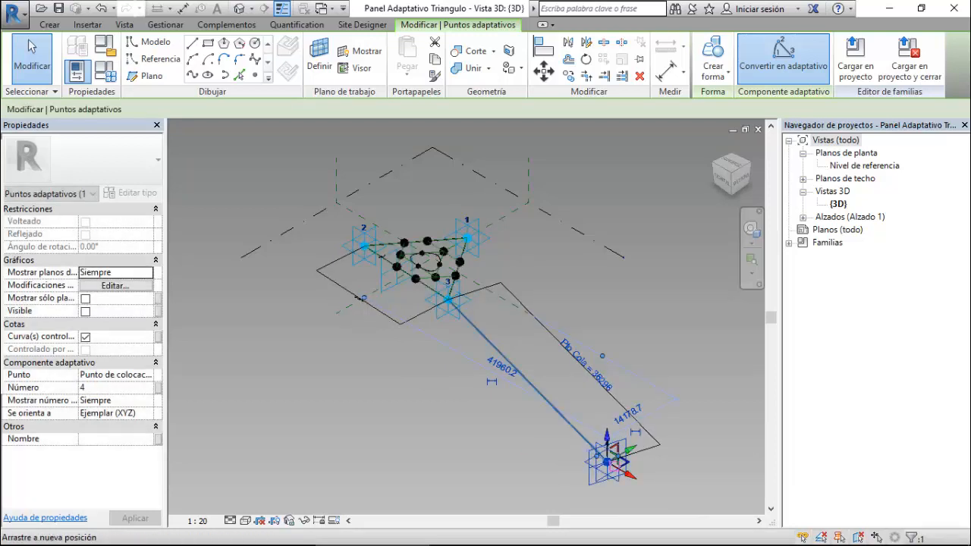
scroll(416, 231, "up", 5)
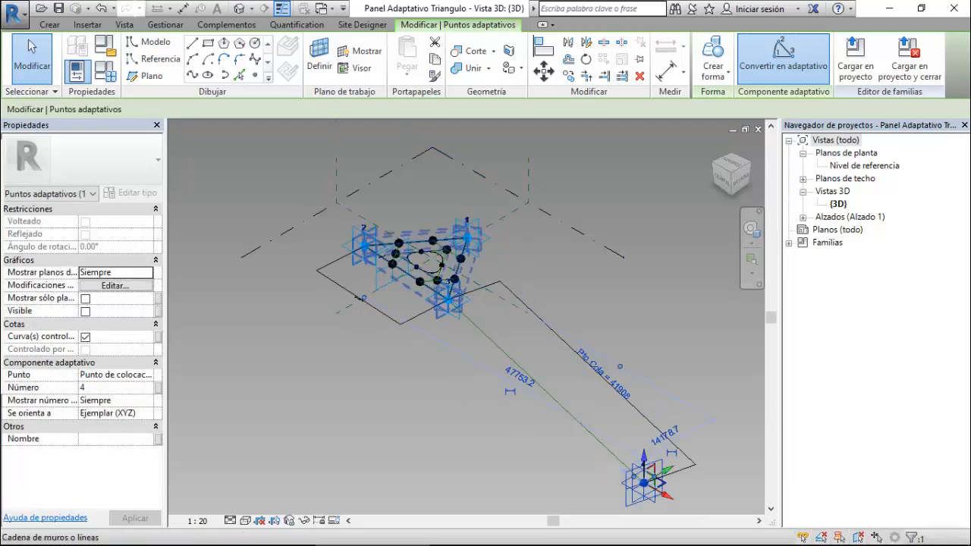
scroll(476, 326, "up", 4)
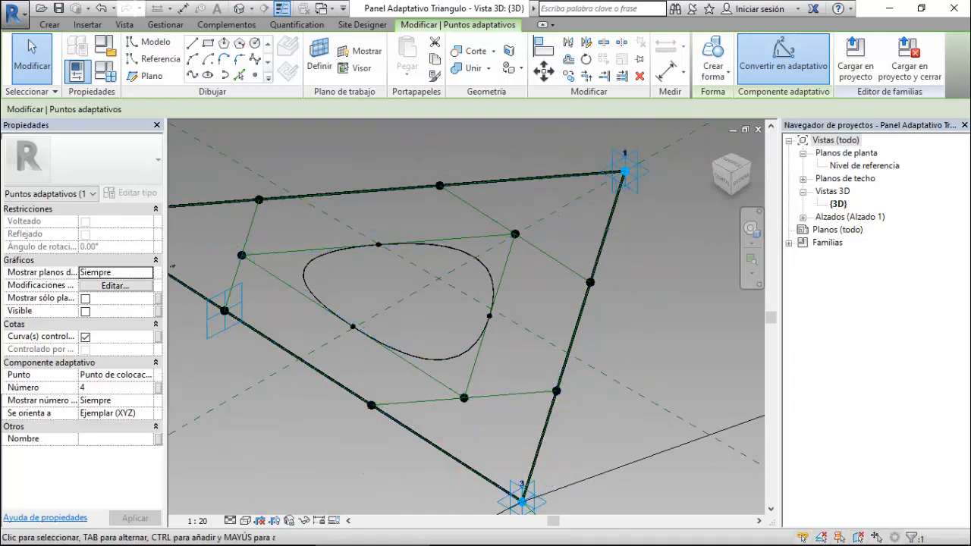
left_click(320, 303)
left_click(173, 265)
scroll(286, 264, "down", 4)
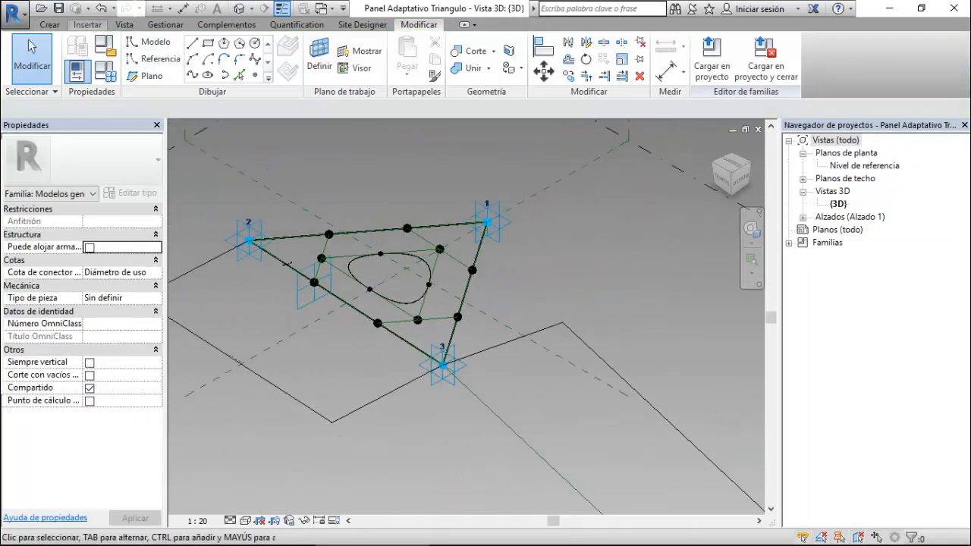
- Create a new family from the Modelo genérico métrico Adaptativo template, starting from the recent files page
left_click(125, 24)
left_click(549, 68)
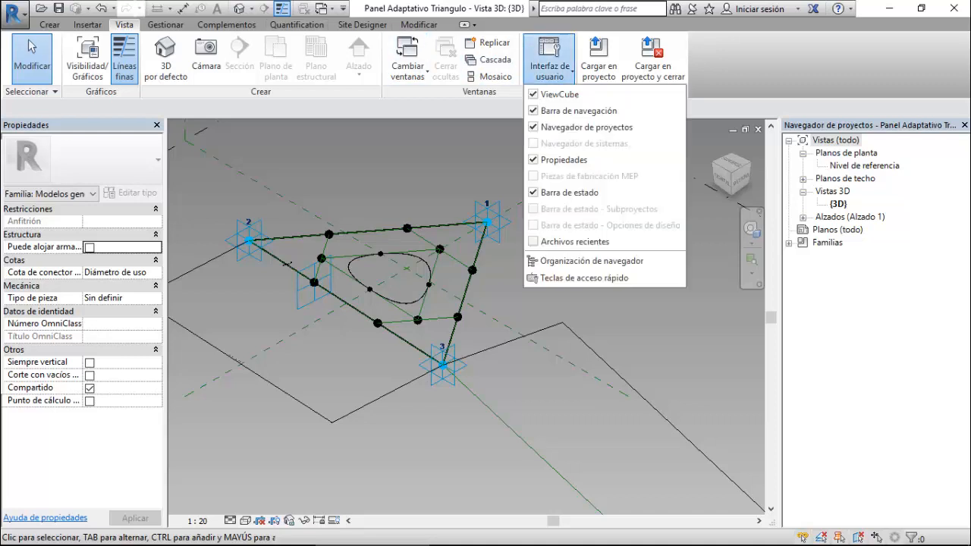
left_click(574, 241)
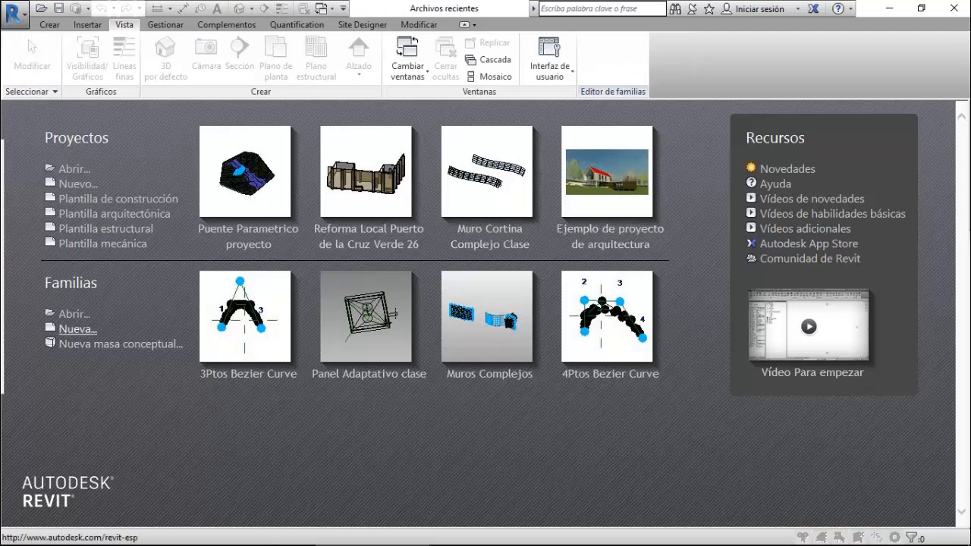
left_click(77, 329)
scroll(394, 284, "down", 4)
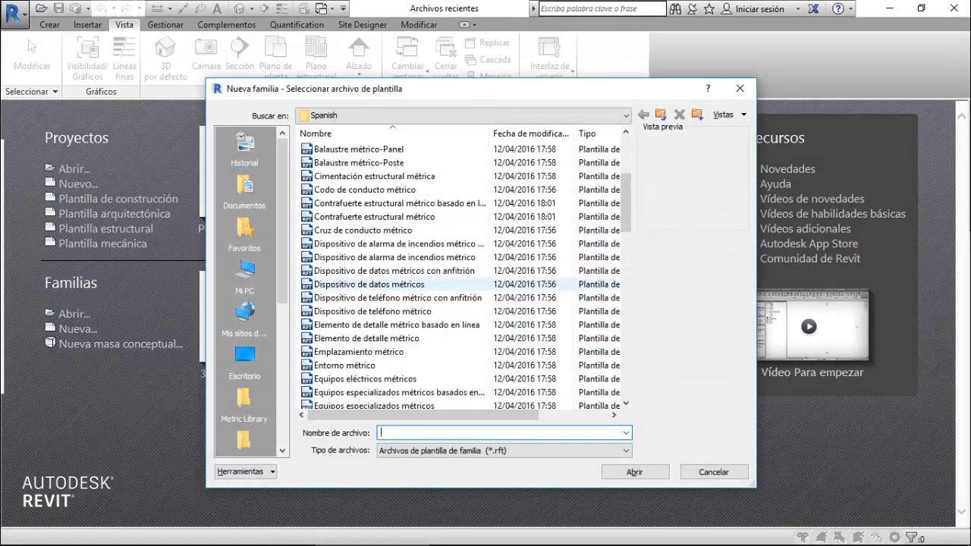
scroll(395, 284, "down", 11)
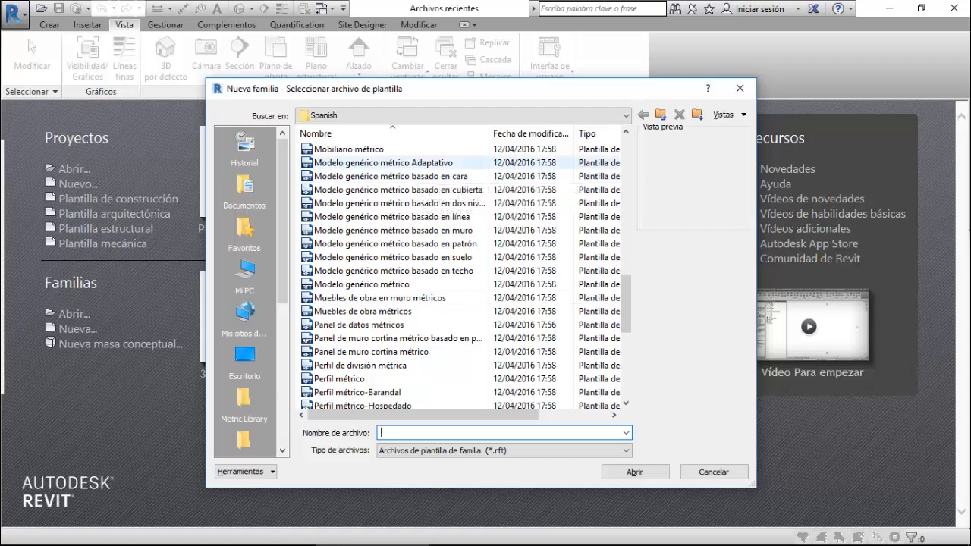
left_click(383, 163)
key("Return")
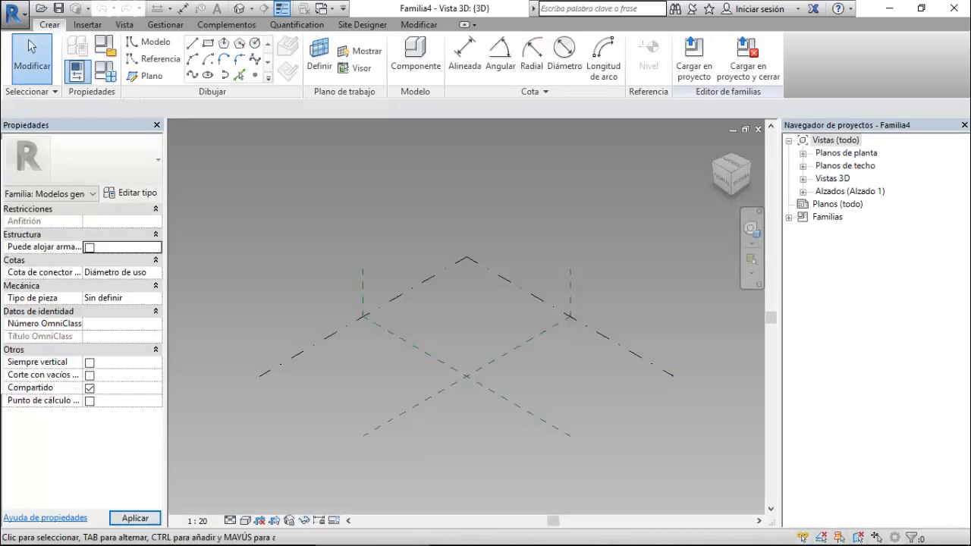
- Open the Nivel de referencia floor plan and place three reference points in a triangle around the crossing reference planes
double_click(864, 166)
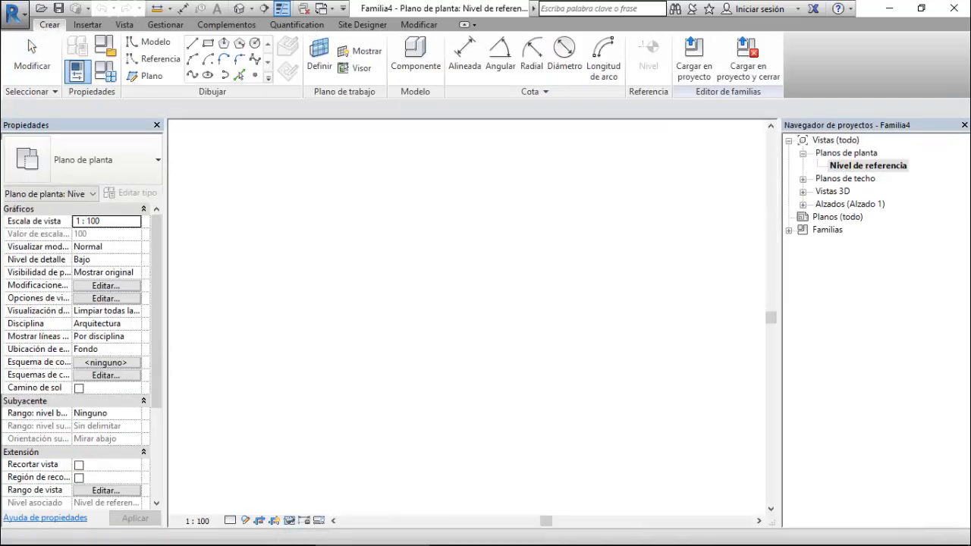
left_click(255, 74)
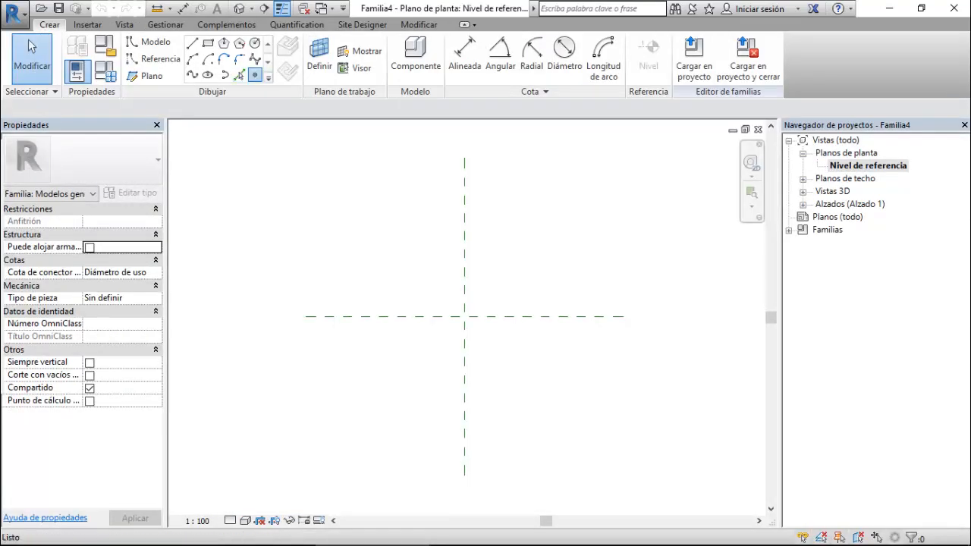
left_click(485, 236)
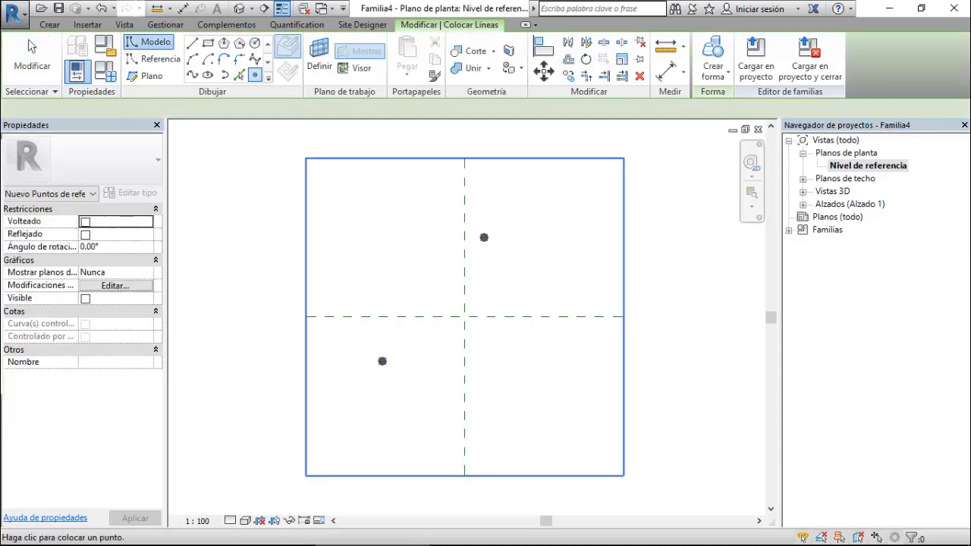
left_click(509, 300)
left_click(574, 361)
key("Escape")
key("Escape")
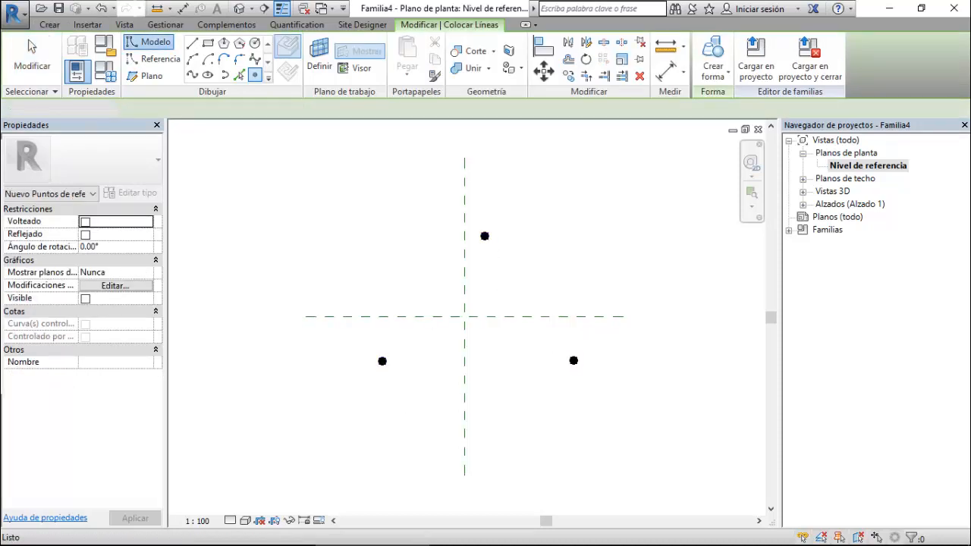
- Convert the three reference points into adaptive points
left_click_drag(333, 198, 623, 414)
left_click(701, 57)
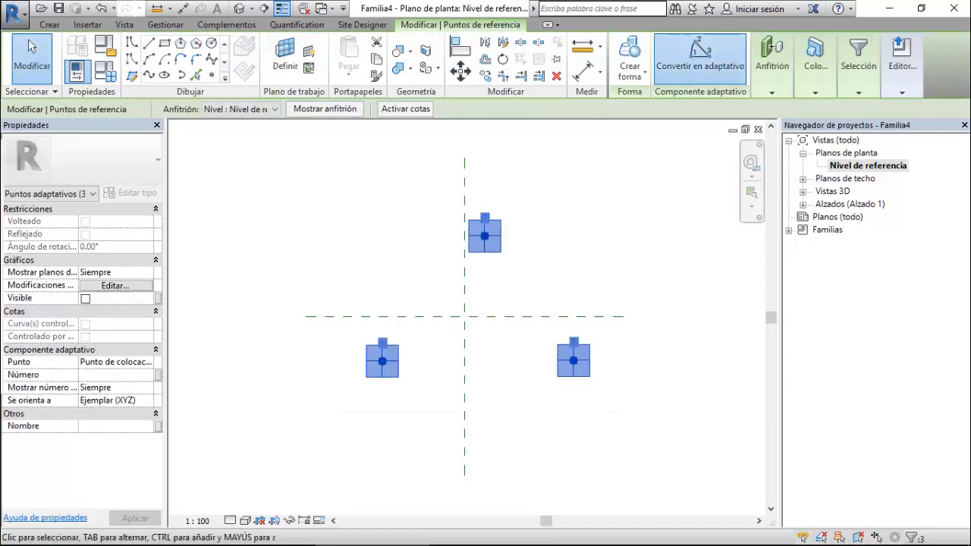
key("Escape")
- Connect adaptive points 1 and 2 with a spline through points and make it a reference line
left_click_drag(321, 195, 526, 411)
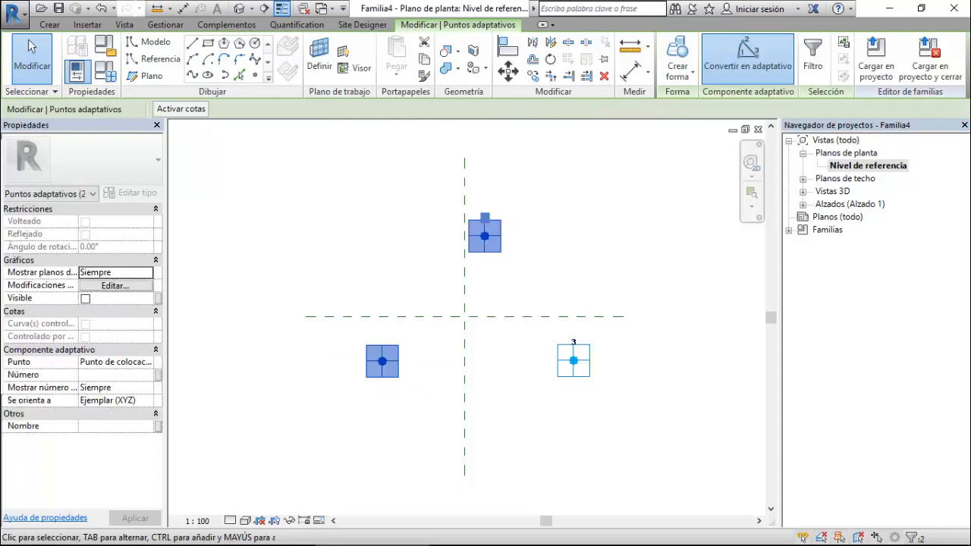
left_click(193, 74)
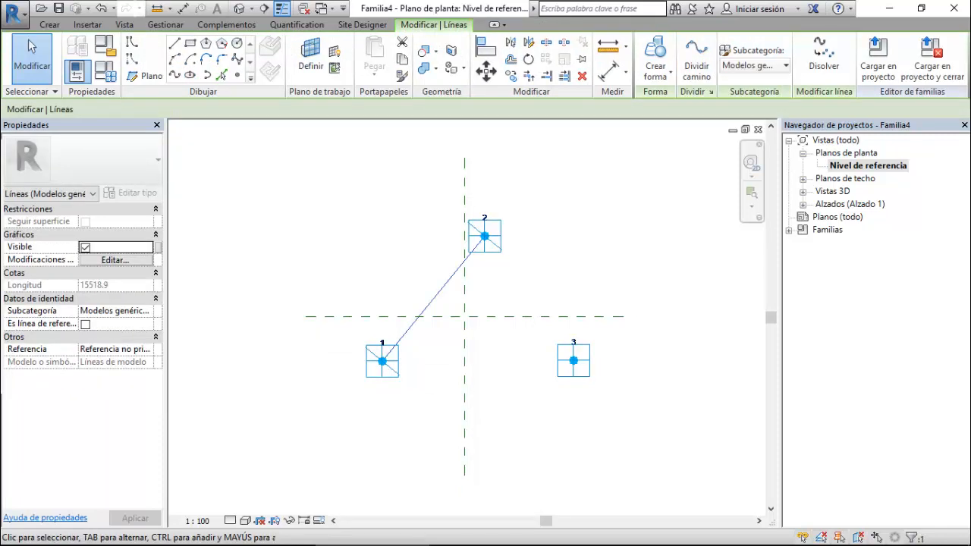
left_click(85, 324)
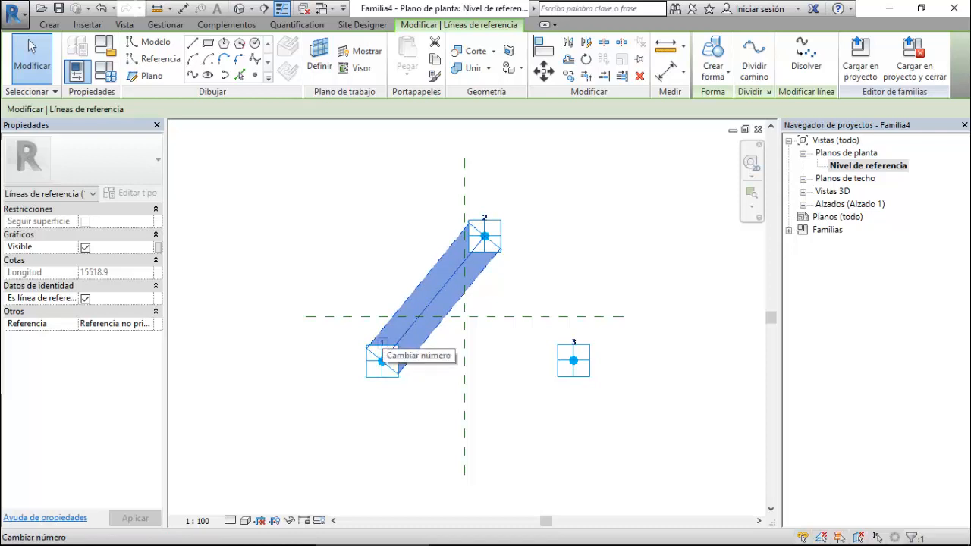
- Connect adaptive points 2 and 3 with a spline through points and make it a reference line
key("Escape")
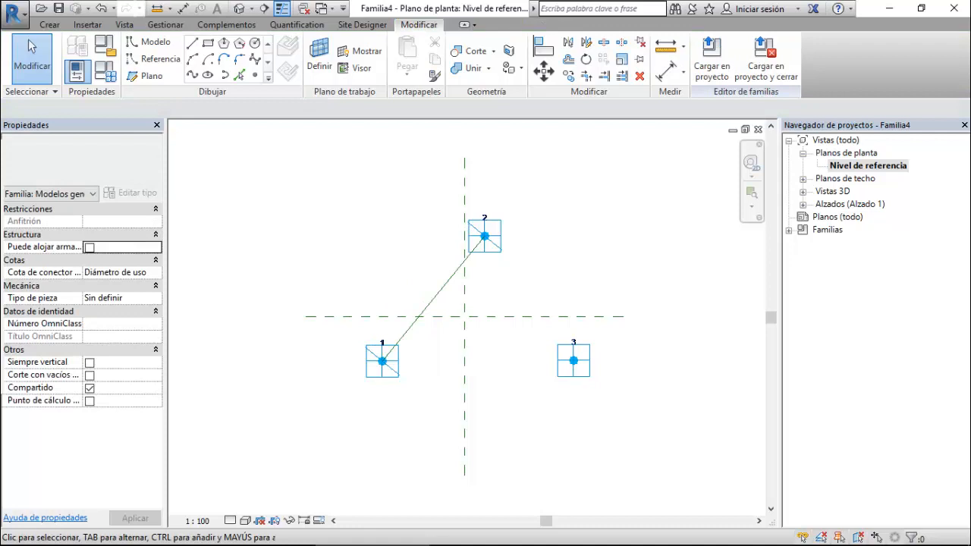
left_click_drag(441, 165, 624, 411)
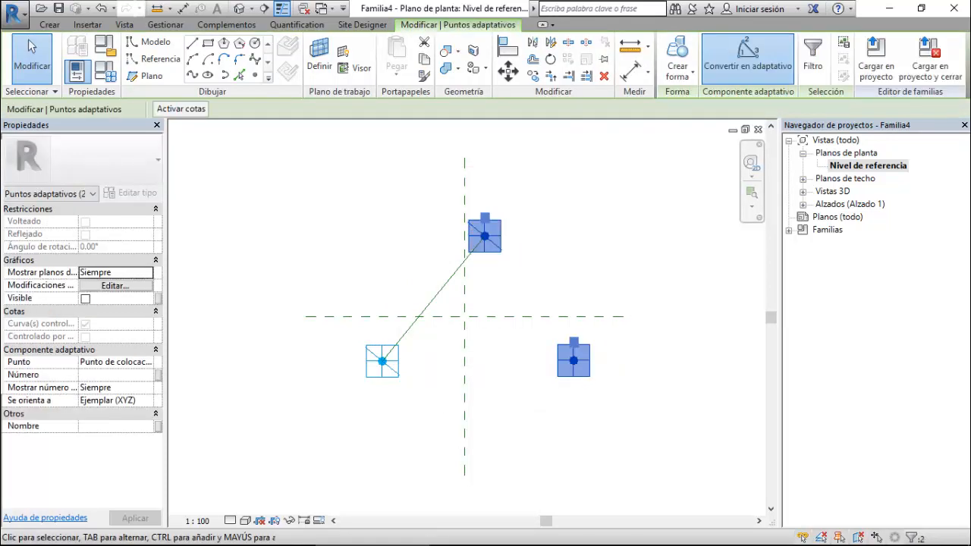
left_click(192, 75)
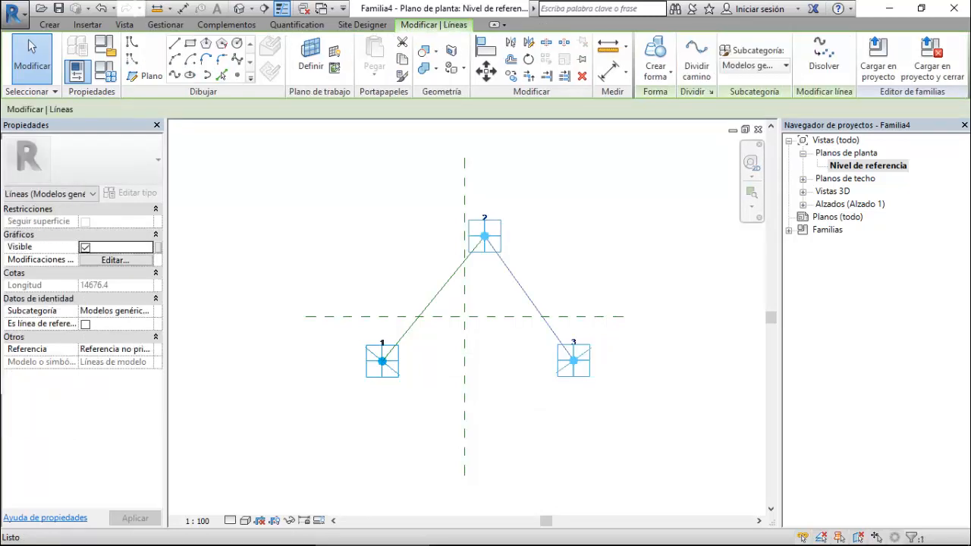
left_click(85, 324)
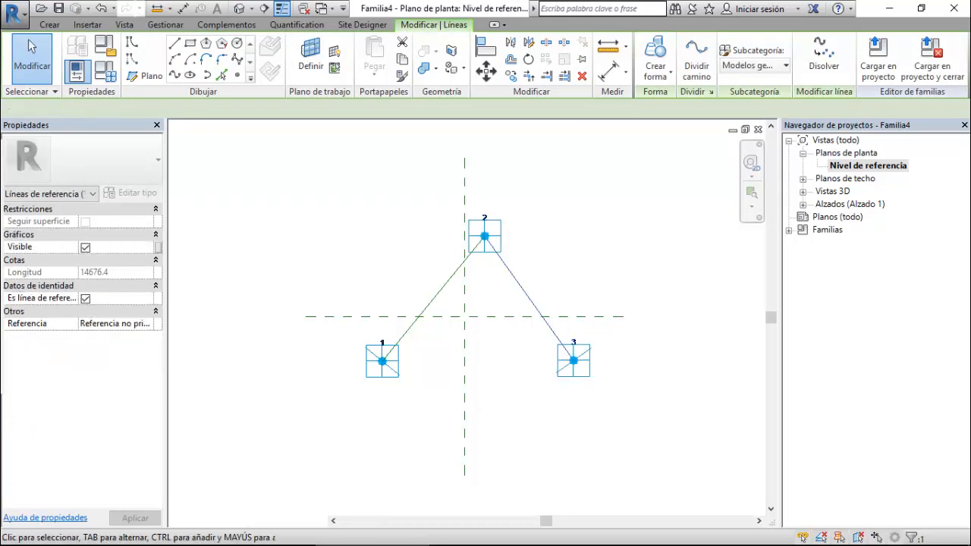
key("Escape")
- Close the triangle with a spline through adaptive points 1 and 3 and make it a reference line
left_click_drag(310, 332, 670, 419)
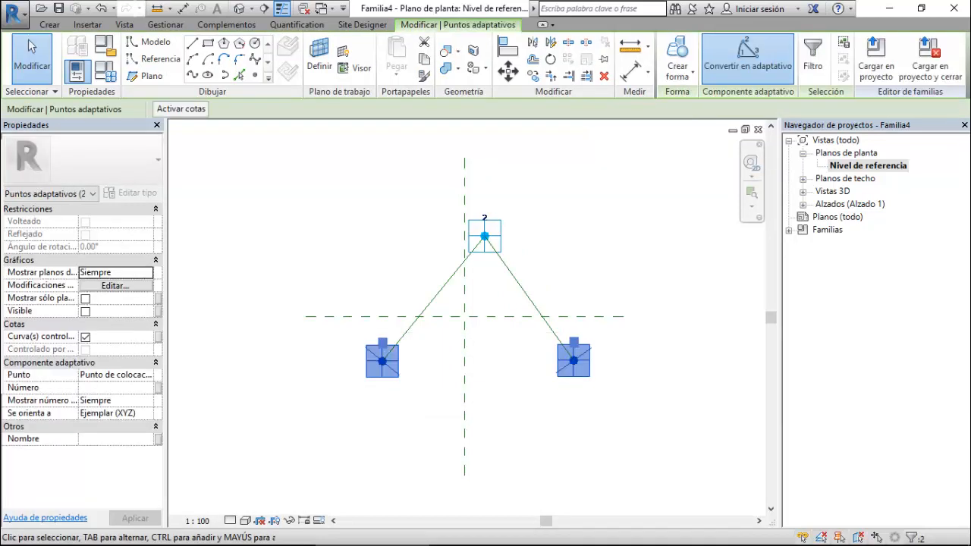
left_click(747, 55)
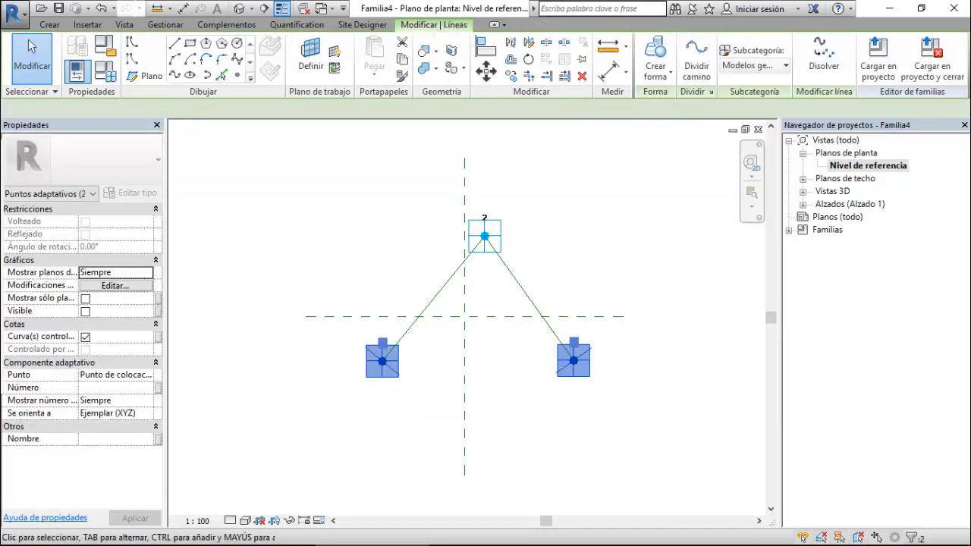
left_click(85, 324)
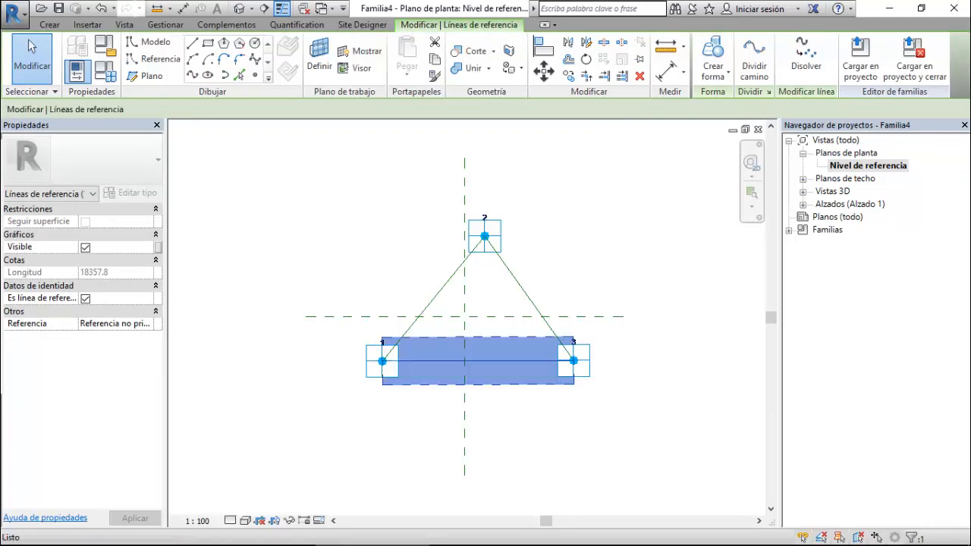
key("Escape")
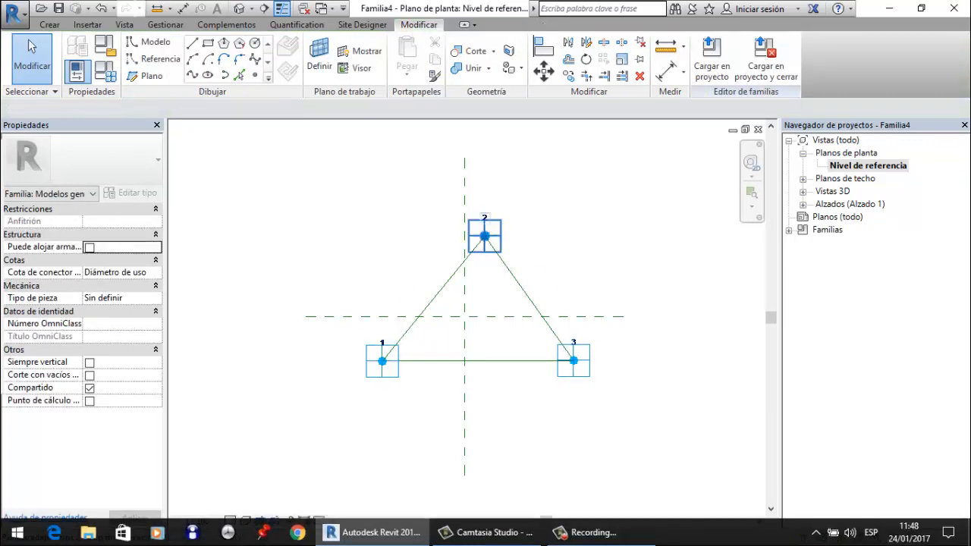
- In the Panel Adaptativo Triangulo family, examine the hosted point on edge 2-3 and the family's parameters and formulas
left_click(321, 9)
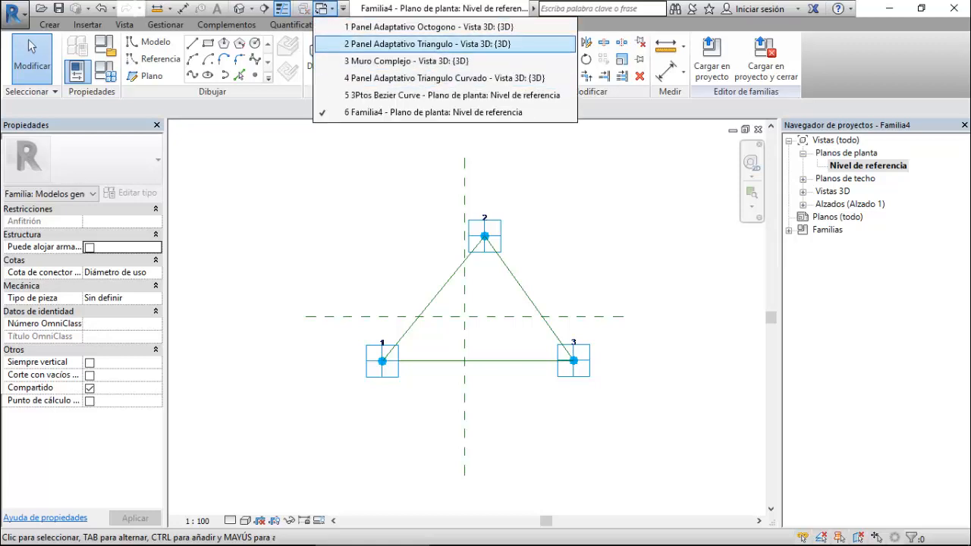
left_click(428, 44)
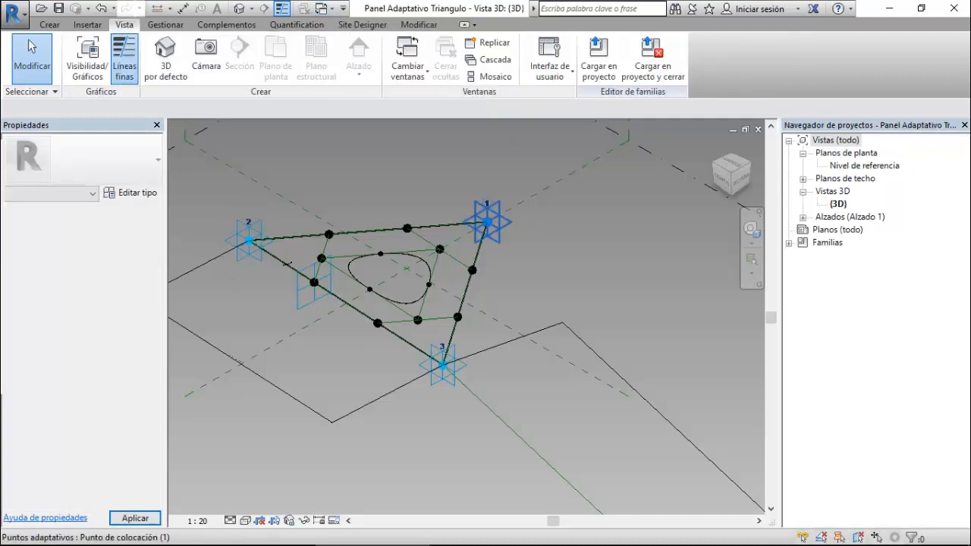
left_click(315, 284)
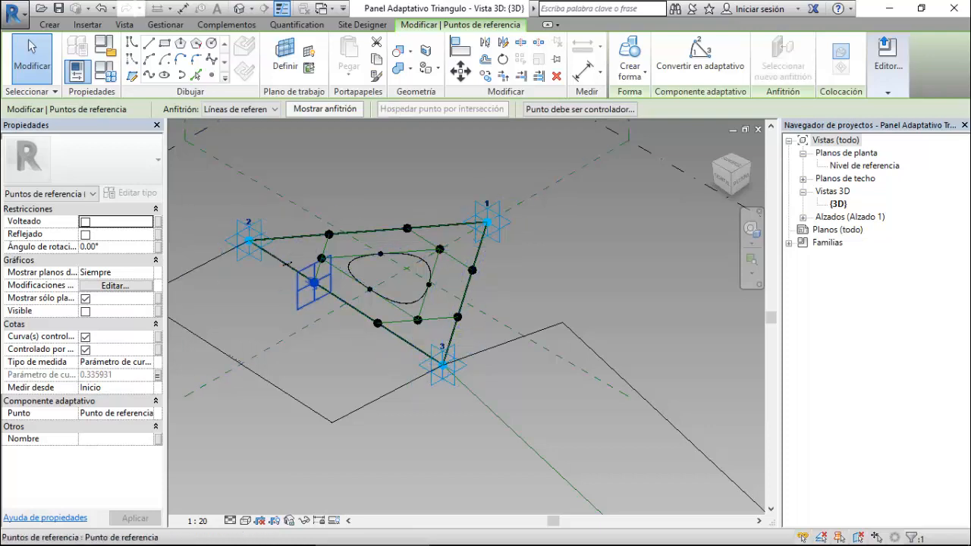
left_click(105, 72)
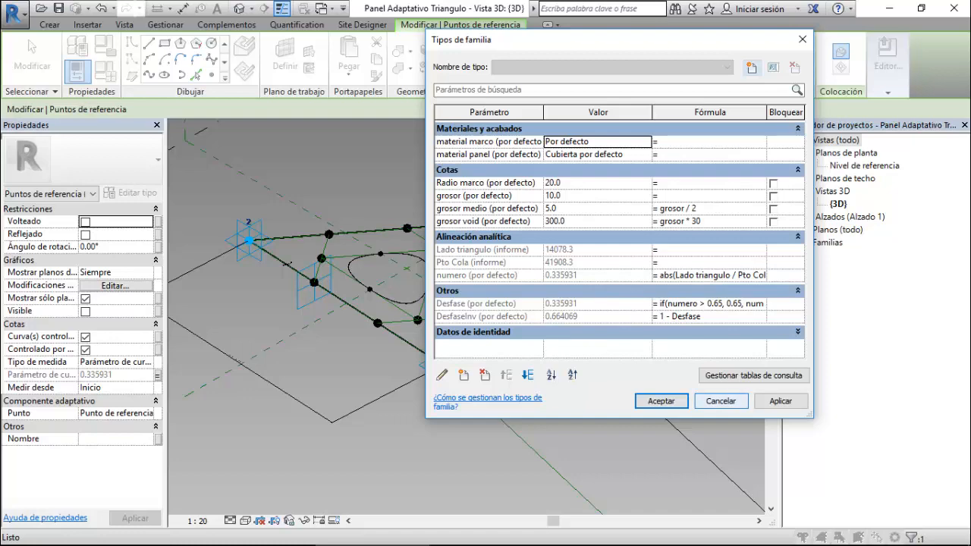
left_click(720, 401)
key("Escape")
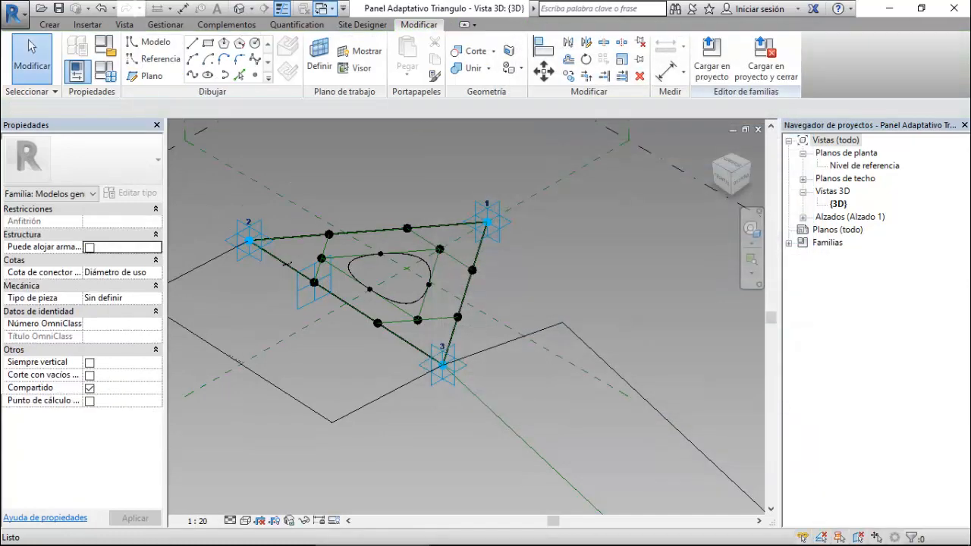
- Return to the Familia4 floor plan and add an instance family parameter named Desfase of type Número
left_click(324, 9)
left_click(410, 112)
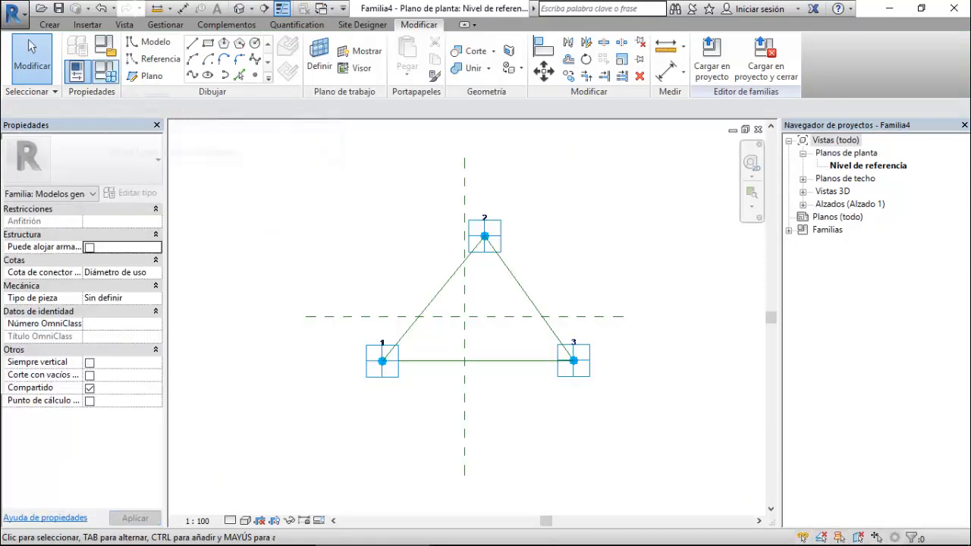
left_click(105, 71)
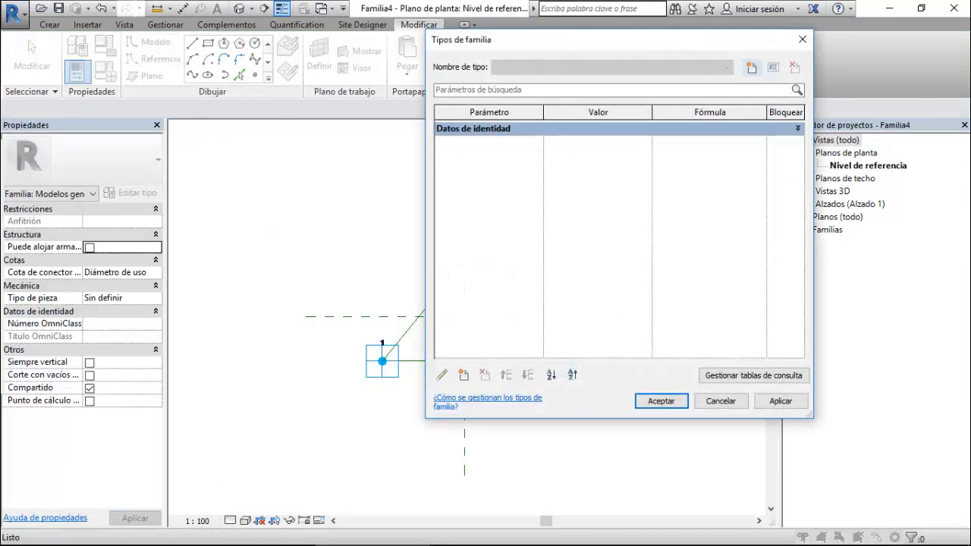
left_click(464, 375)
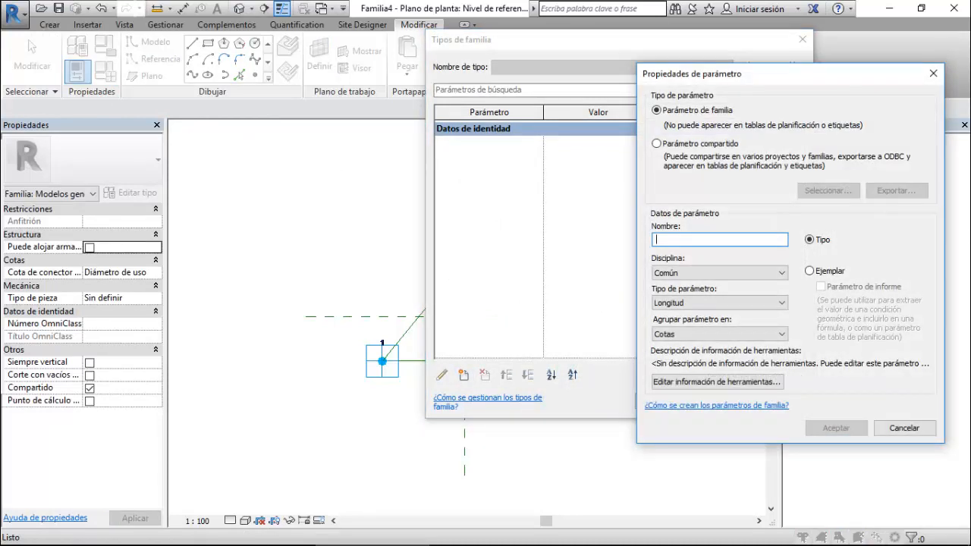
type("Desfase")
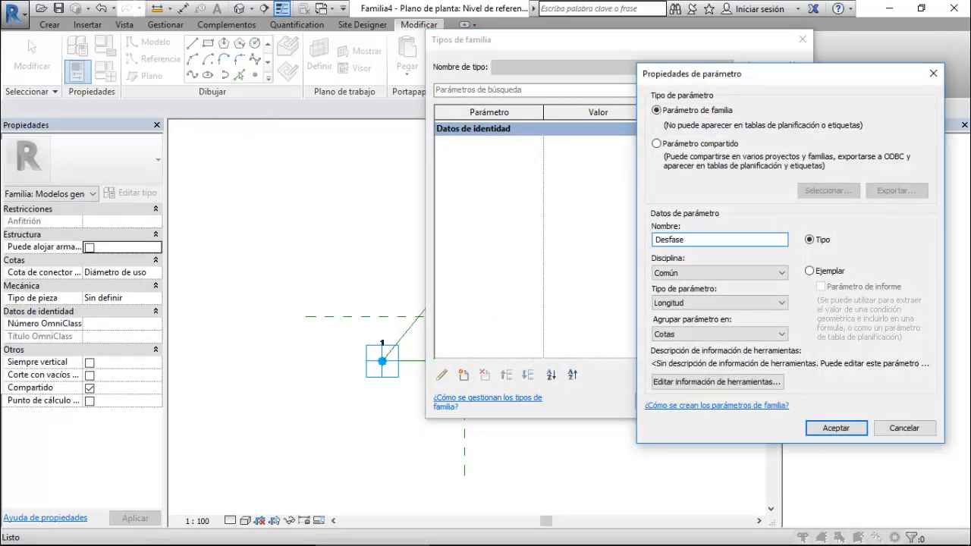
left_click(809, 271)
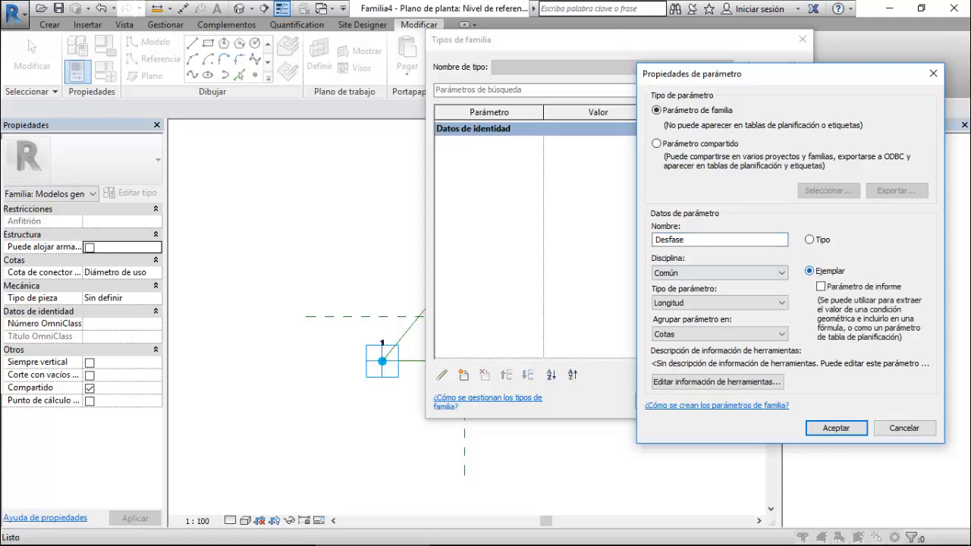
left_click(781, 303)
key("Up")
key("Up")
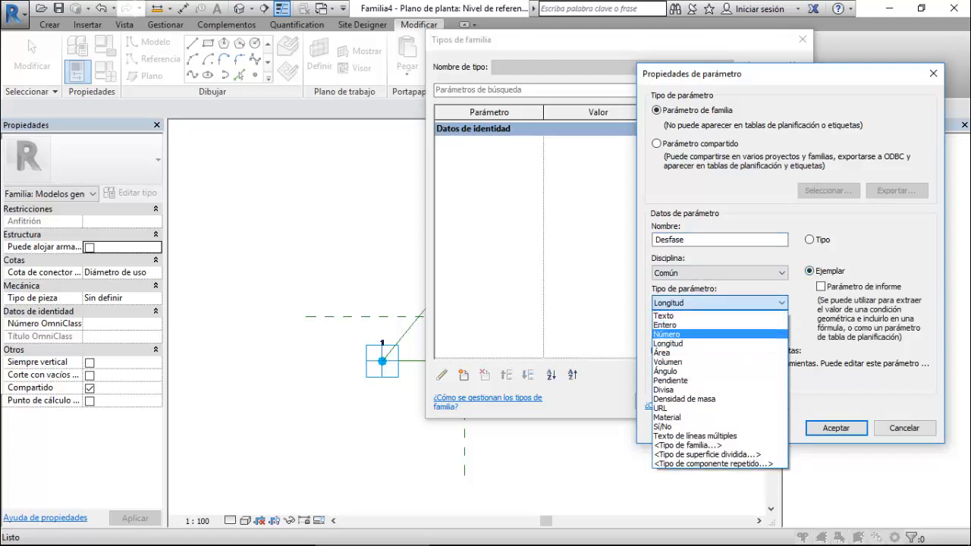
key("Return")
key("Return")
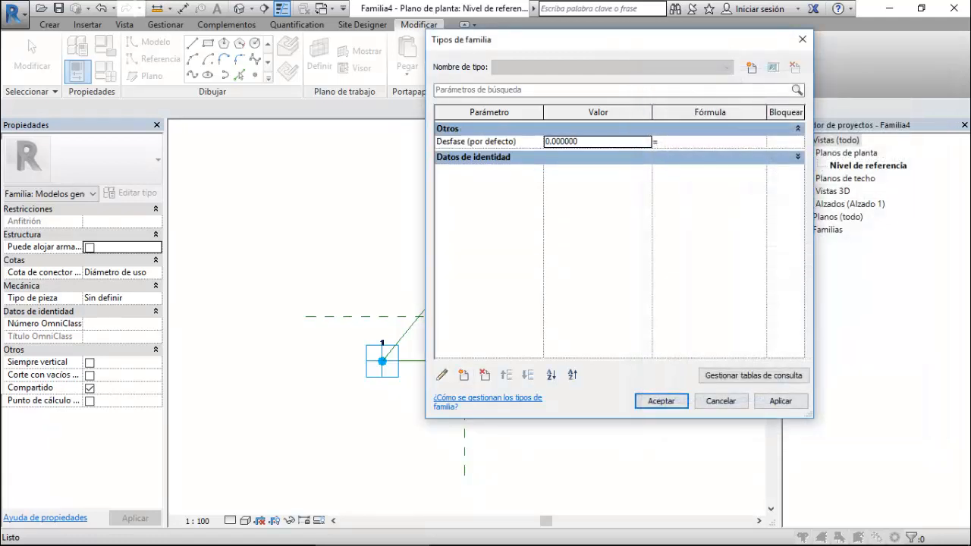
- Add a second instance family parameter named Desfase Inverso of type Número, grouped under Otros
left_click(463, 375)
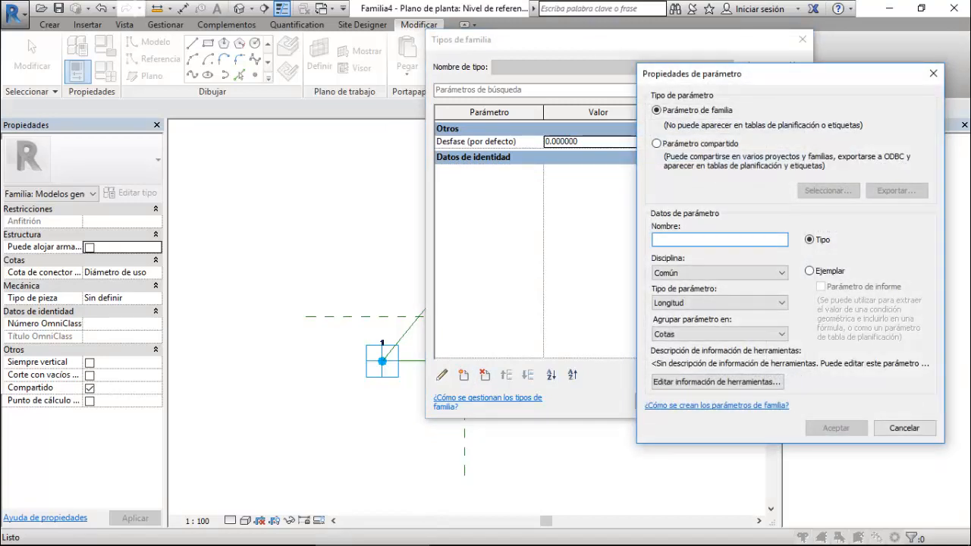
type("Desfase Inverso")
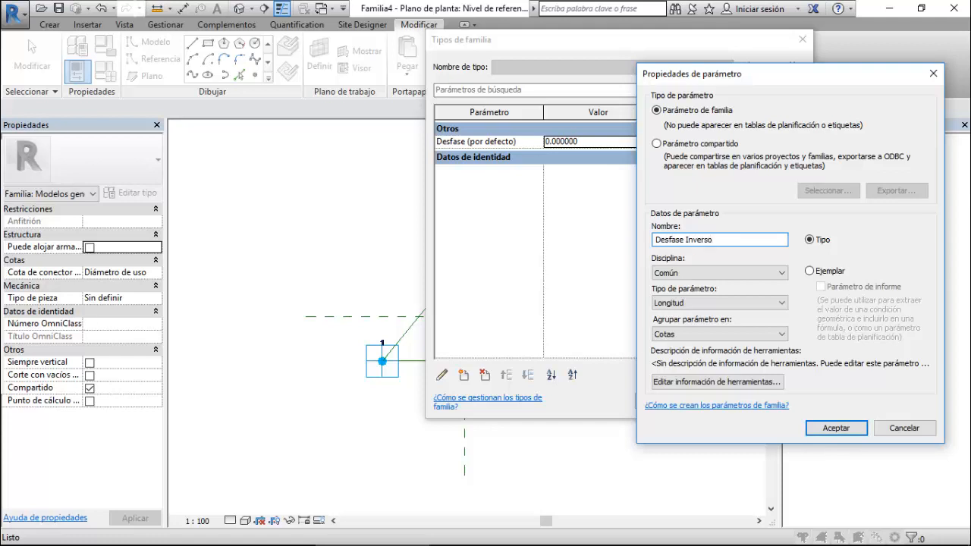
left_click(810, 271)
left_click(720, 303)
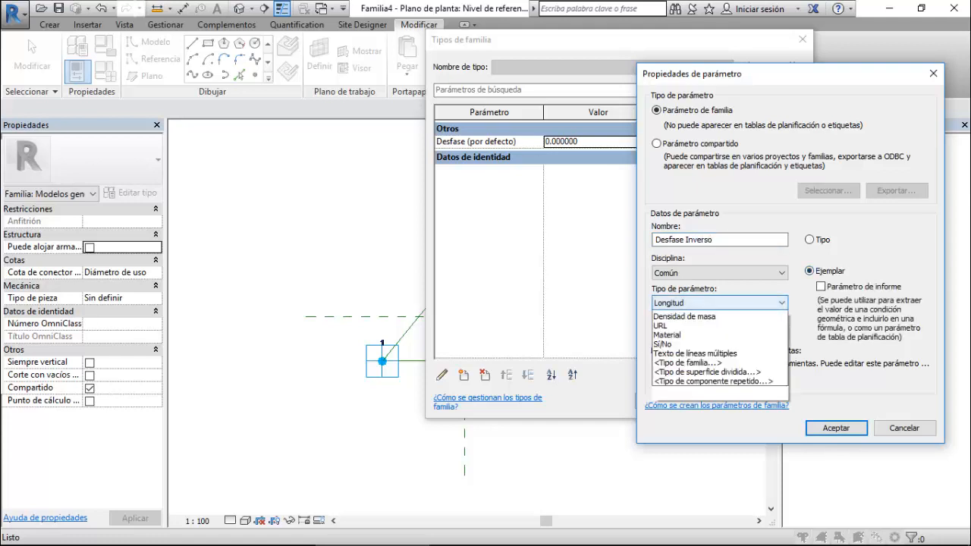
left_click(668, 343)
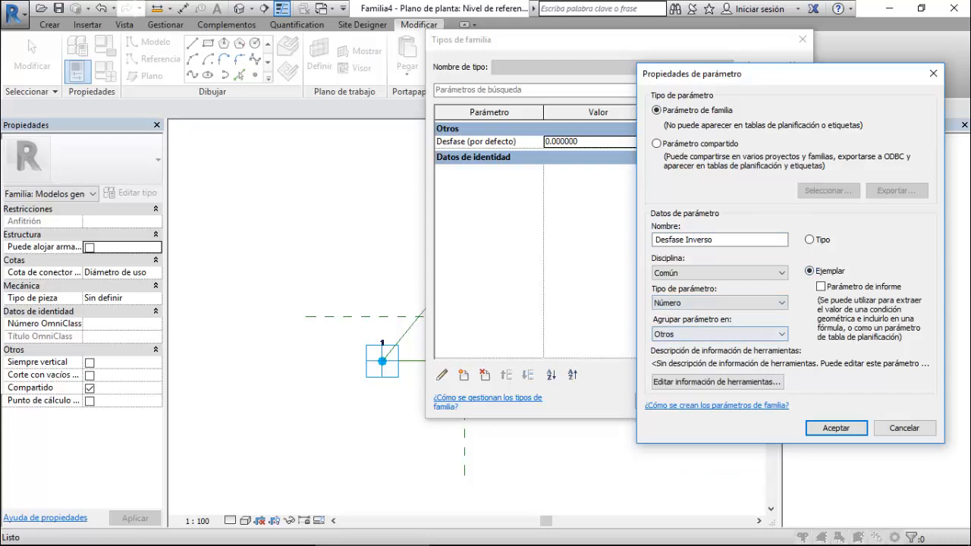
left_click(836, 428)
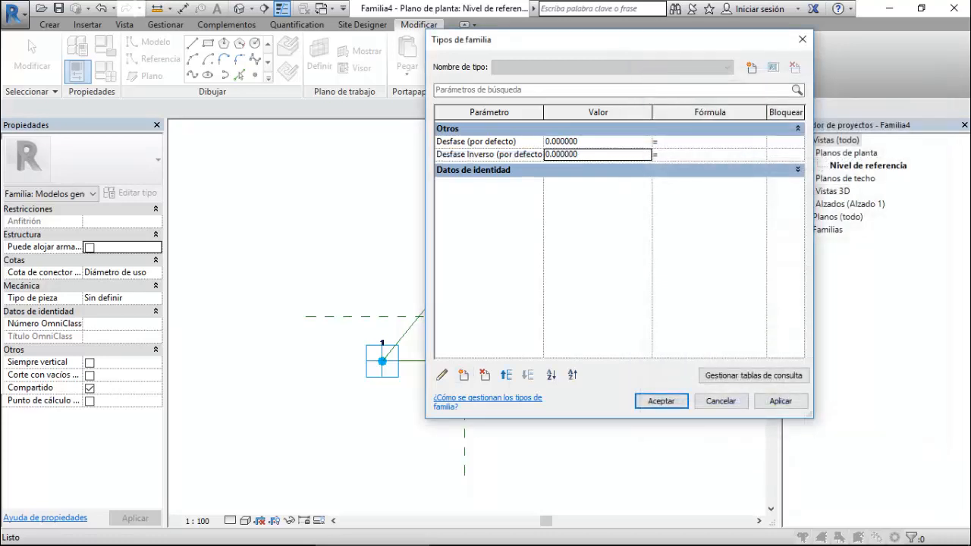
- Give Desfase Inverso the formula 1 - Desfase and accept the family types
left_click(683, 154)
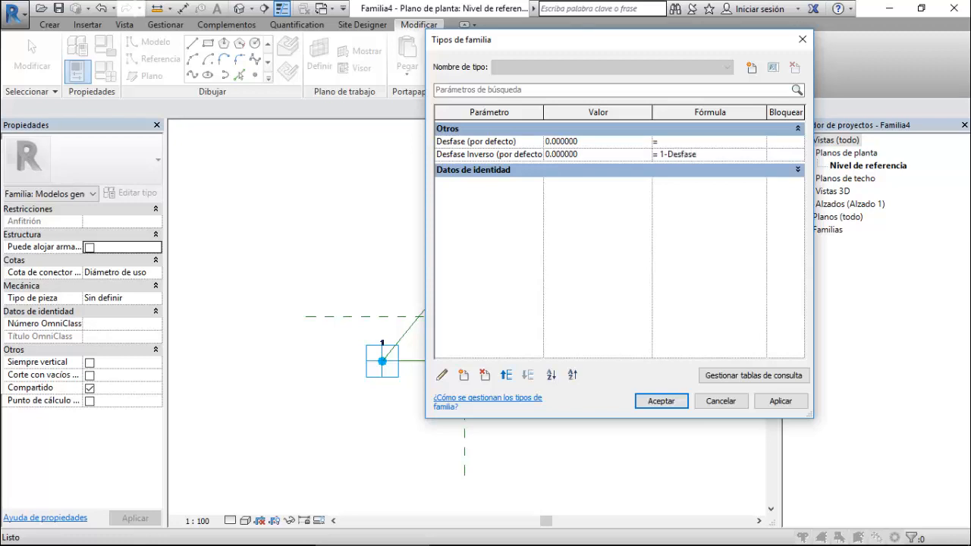
key("Return")
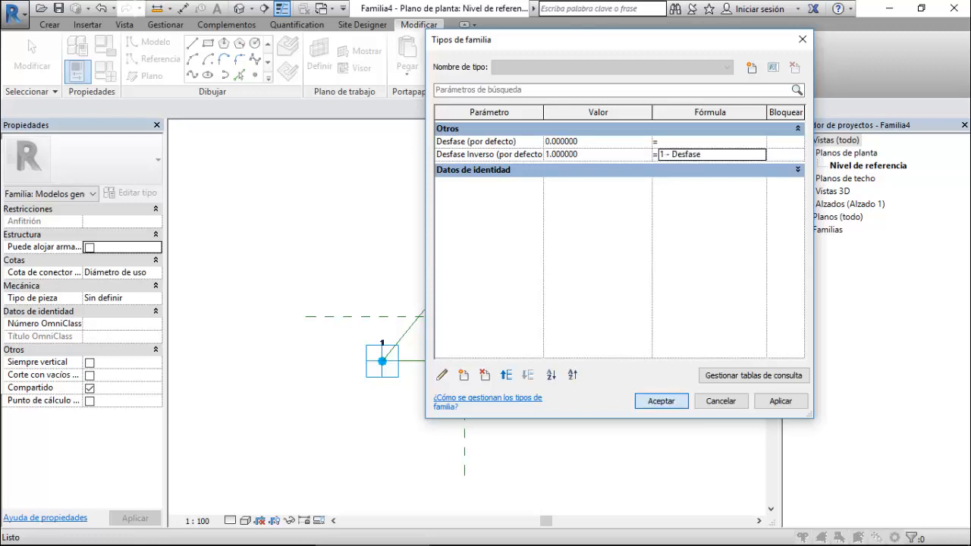
key("Return")
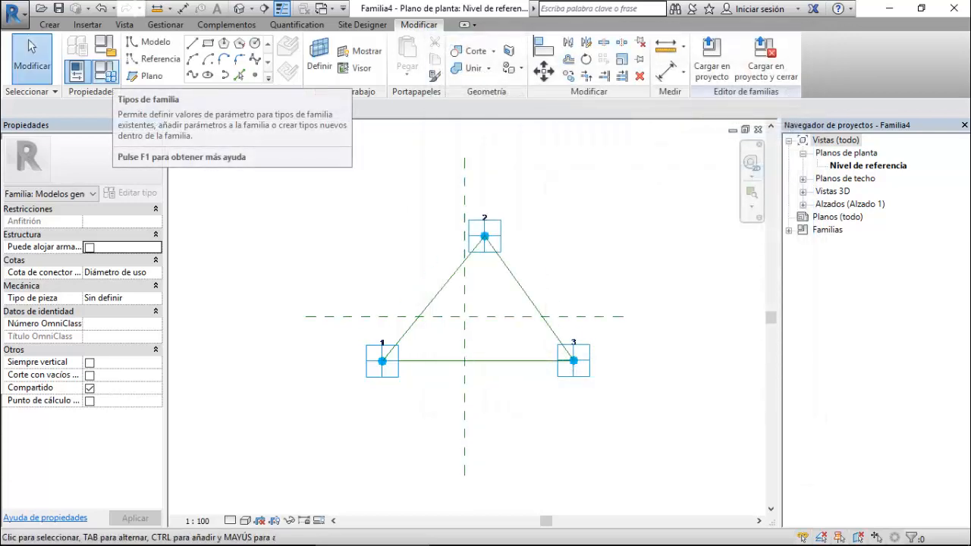
- Place a reference point on line 1-2 near adaptive point 1 and delete the stray point beside that line
left_click(255, 75)
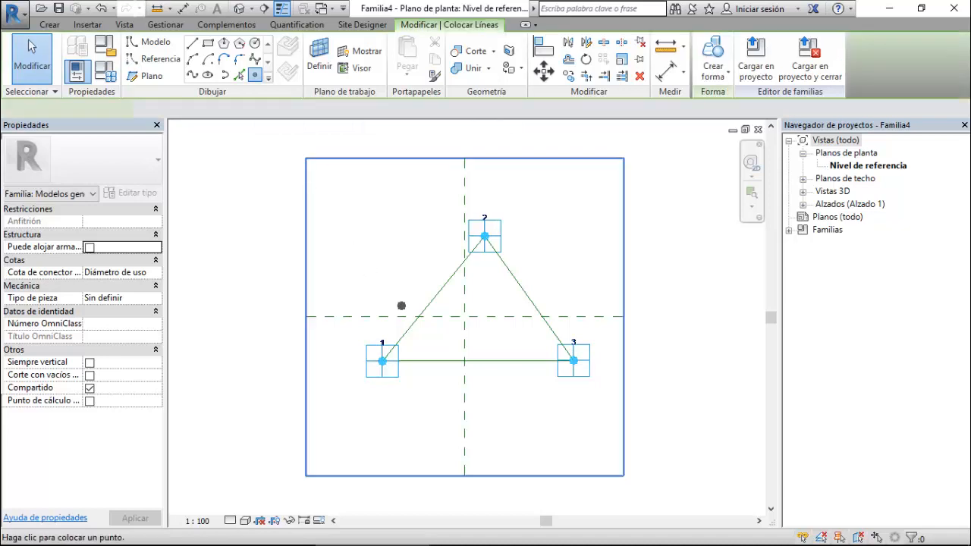
left_click(407, 331)
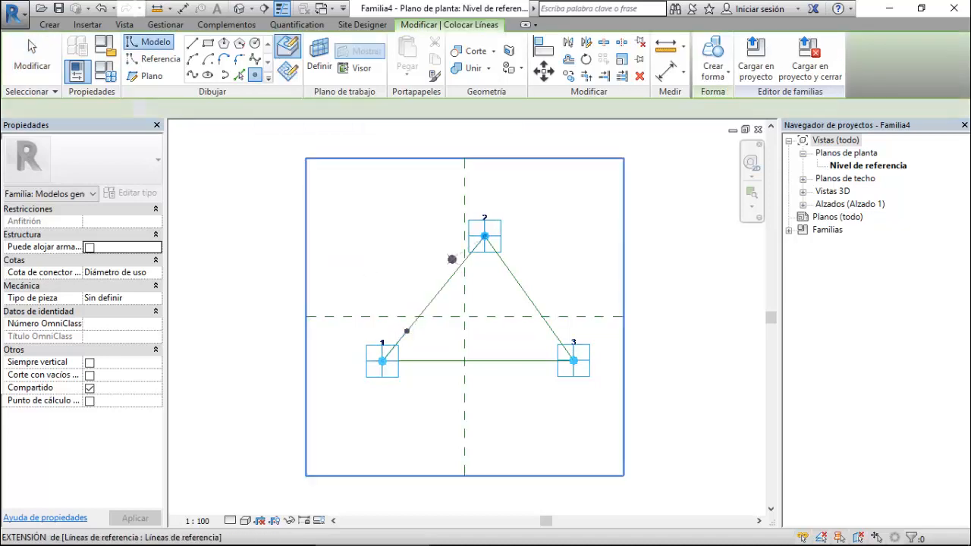
key("Escape")
scroll(465, 258, "up", 4)
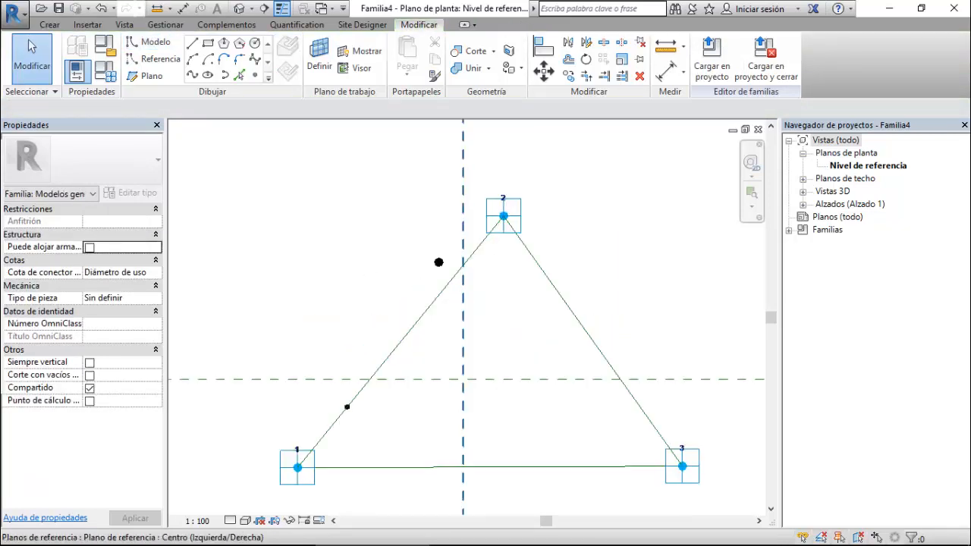
left_click(438, 262)
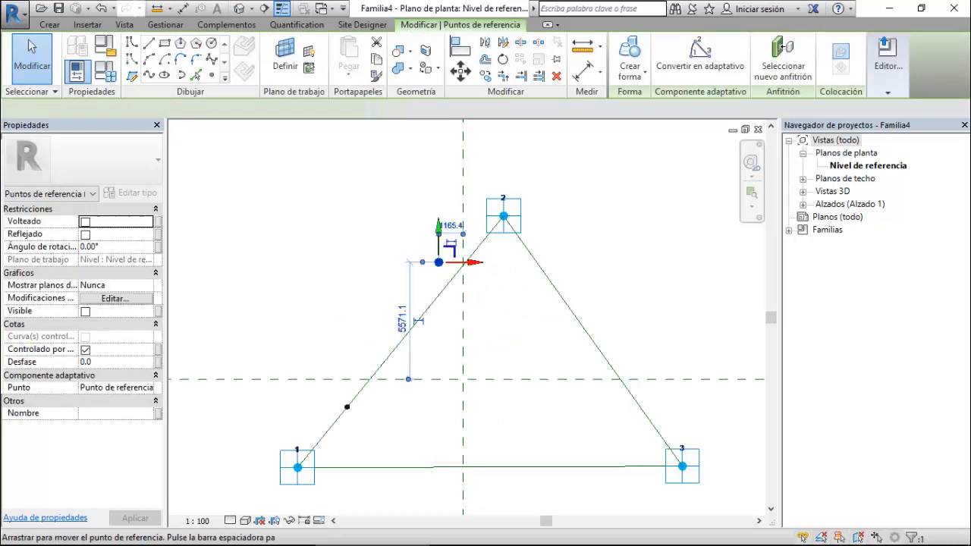
key("Delete")
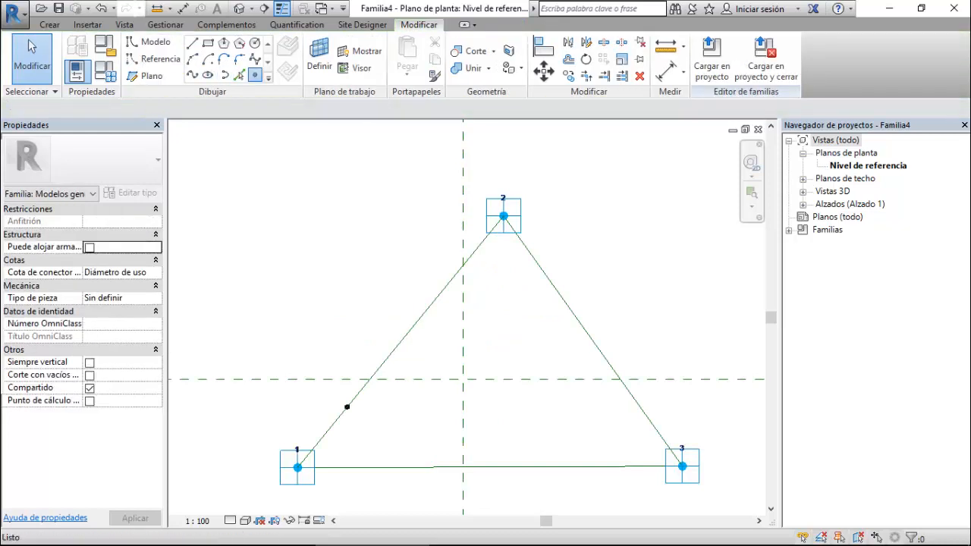
- Place five more reference points: one on line 1-2 near adaptive point 2, and two each on lines 2-3 and 1-3 near their ends
left_click(240, 72)
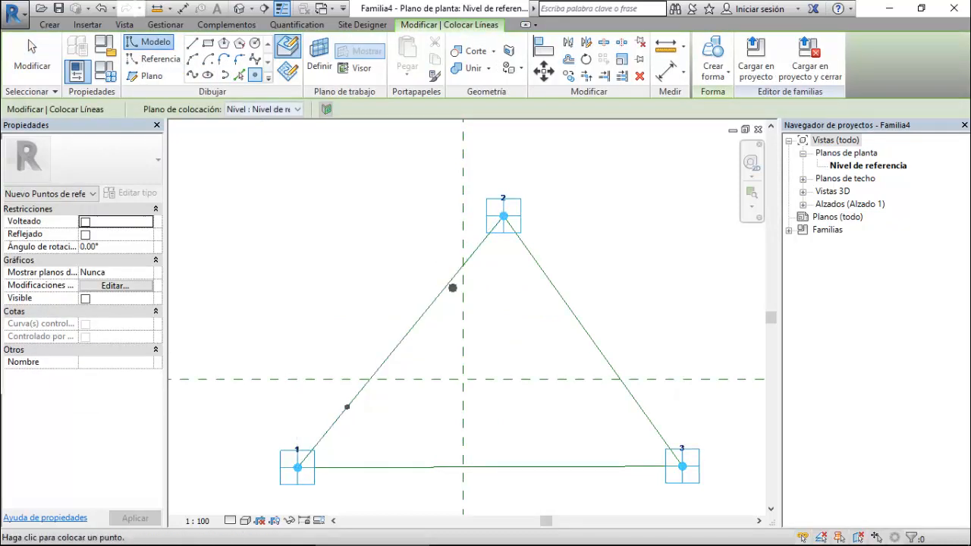
left_click(447, 285)
left_click(536, 262)
left_click(650, 419)
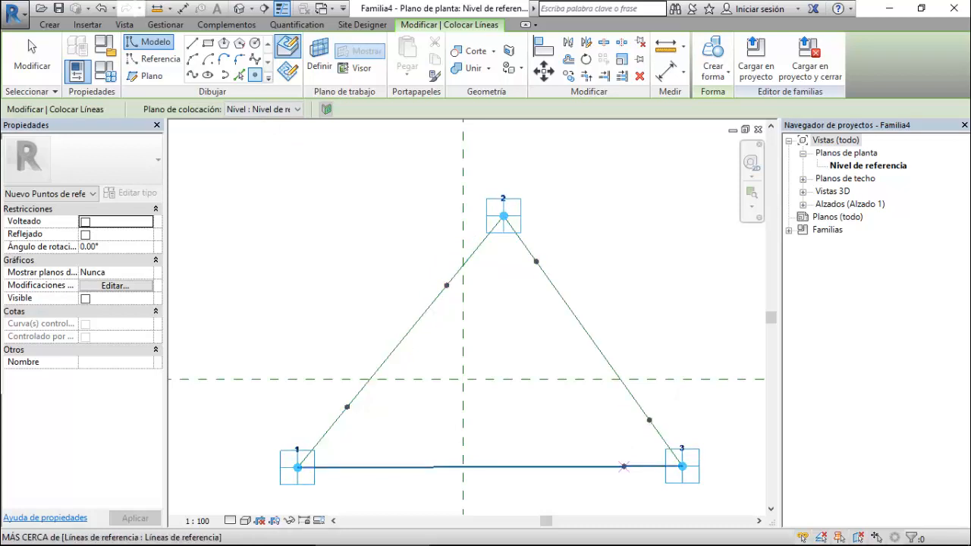
left_click(394, 467)
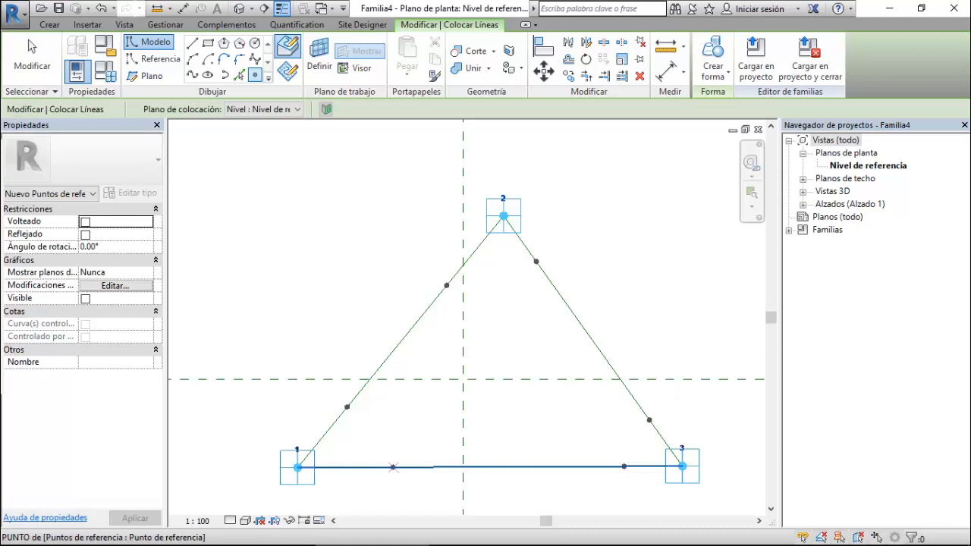
key("Escape")
key("Escape")
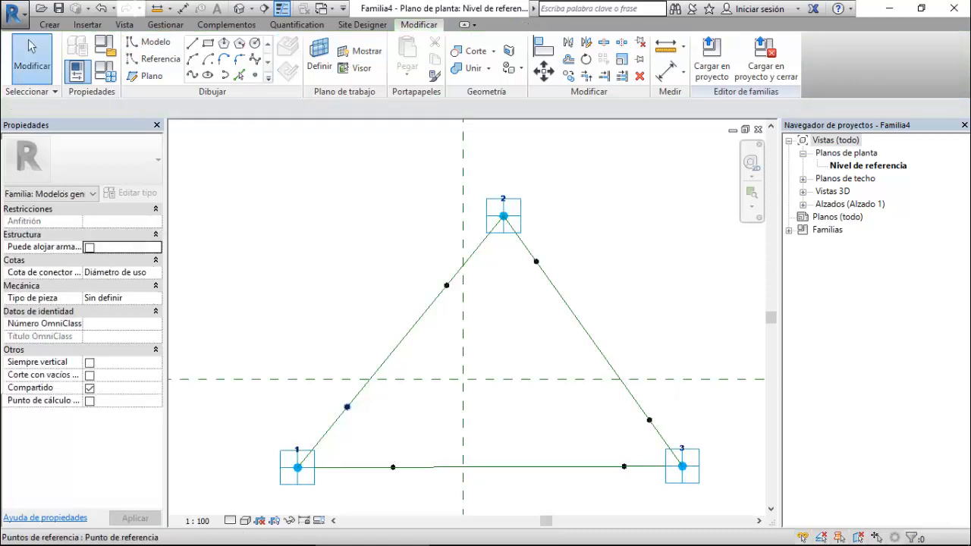
- Set the Desfase family parameter to 0.25 in the family types and accept
left_click(348, 407)
left_click(105, 72)
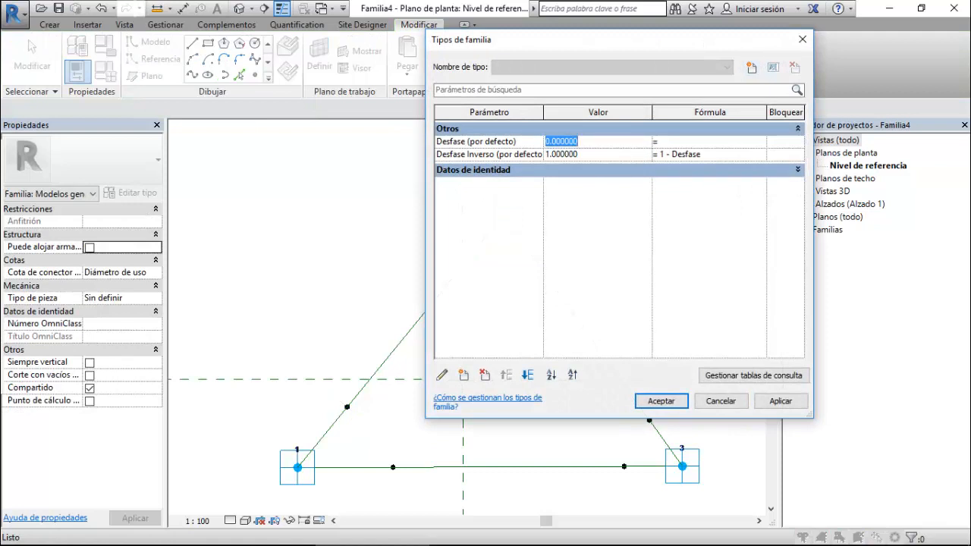
type("0.25")
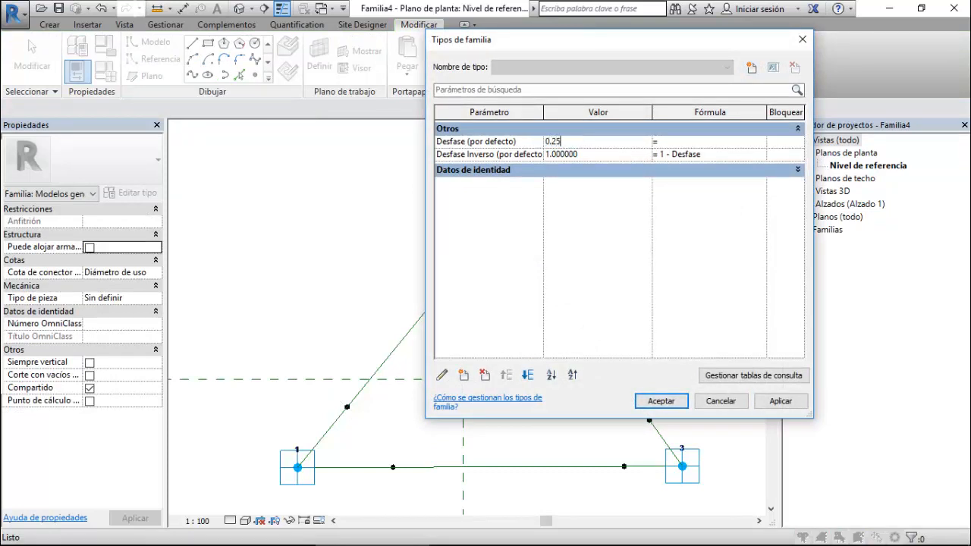
left_click(781, 401)
left_click(662, 402)
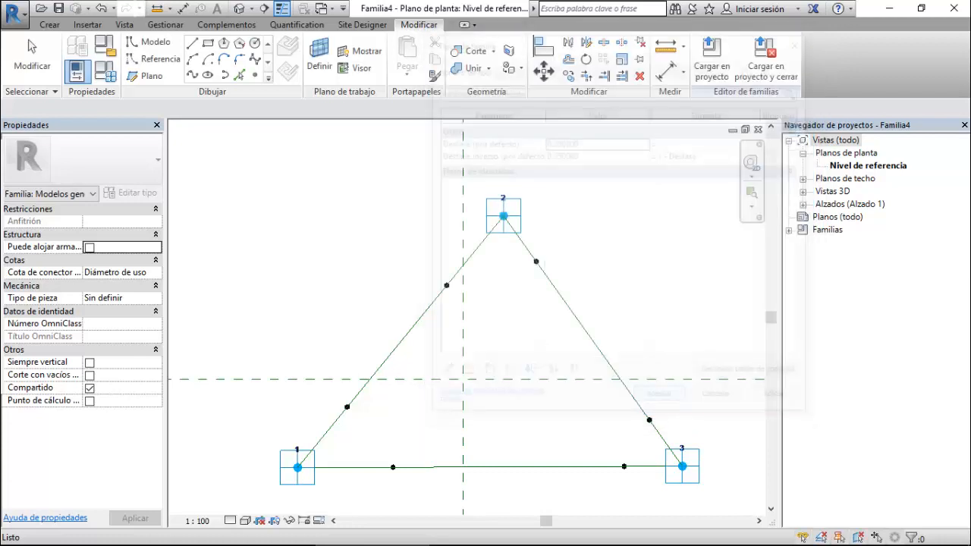
- On line 1-2, associate the normalized curve parameter with Desfase for the point near adaptive point 1 and Desfase Inverso for the one near 2
left_click(334, 408)
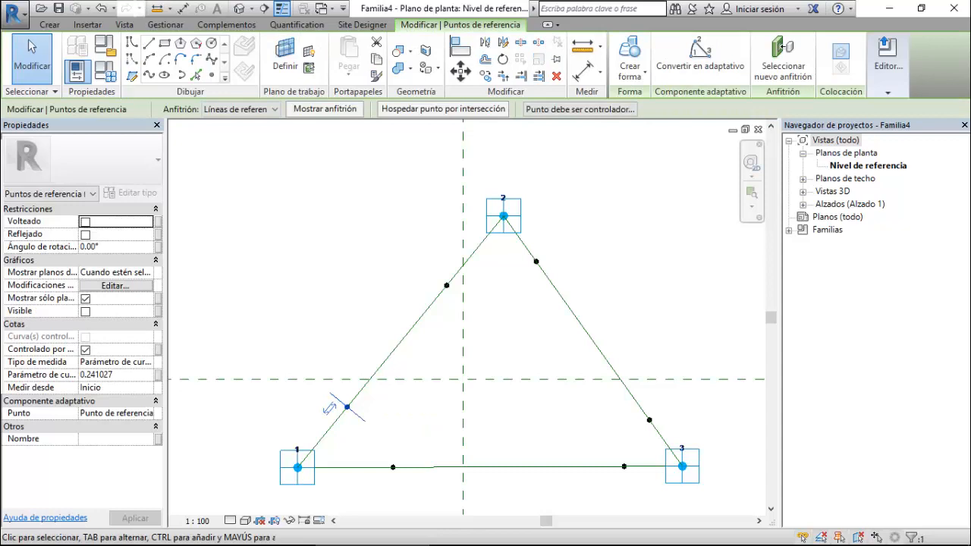
left_click(158, 375)
left_click(730, 275)
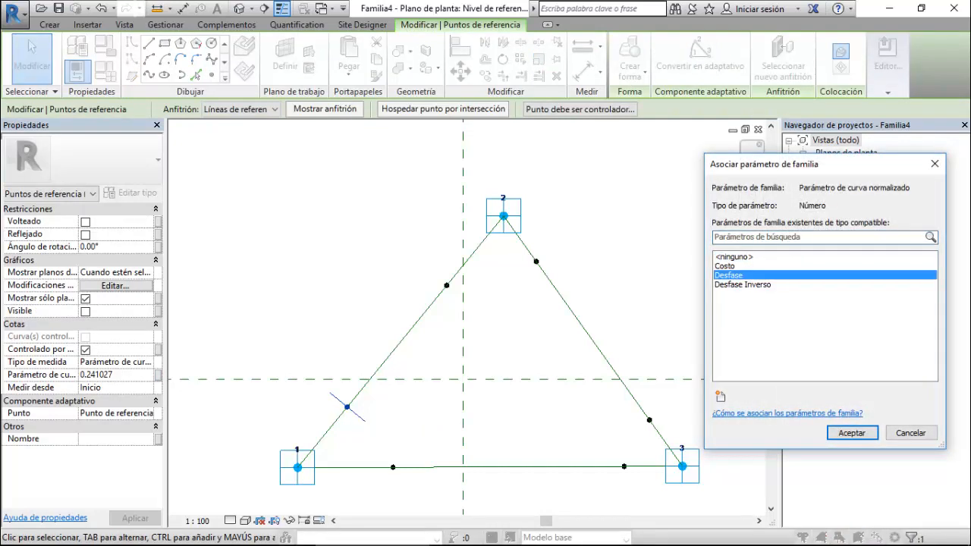
left_click(851, 432)
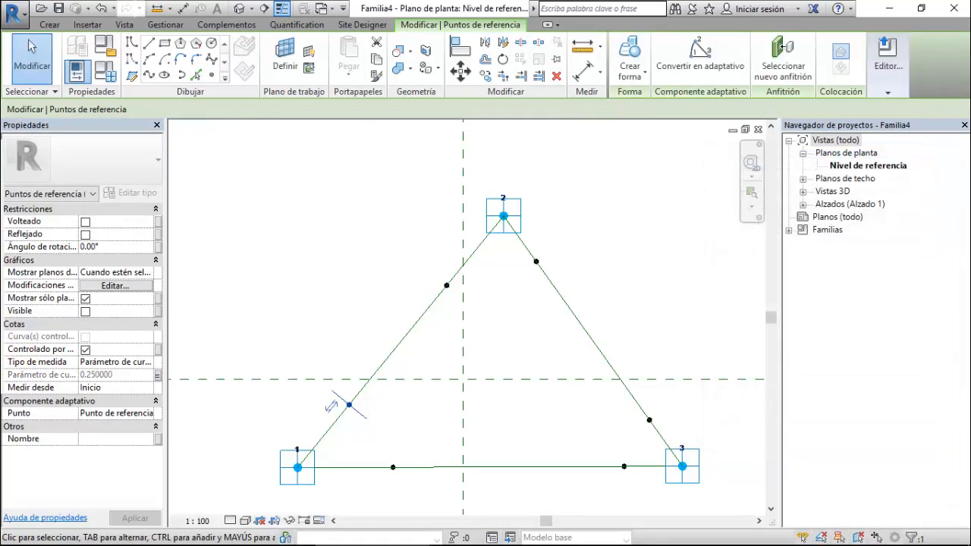
left_click(444, 285)
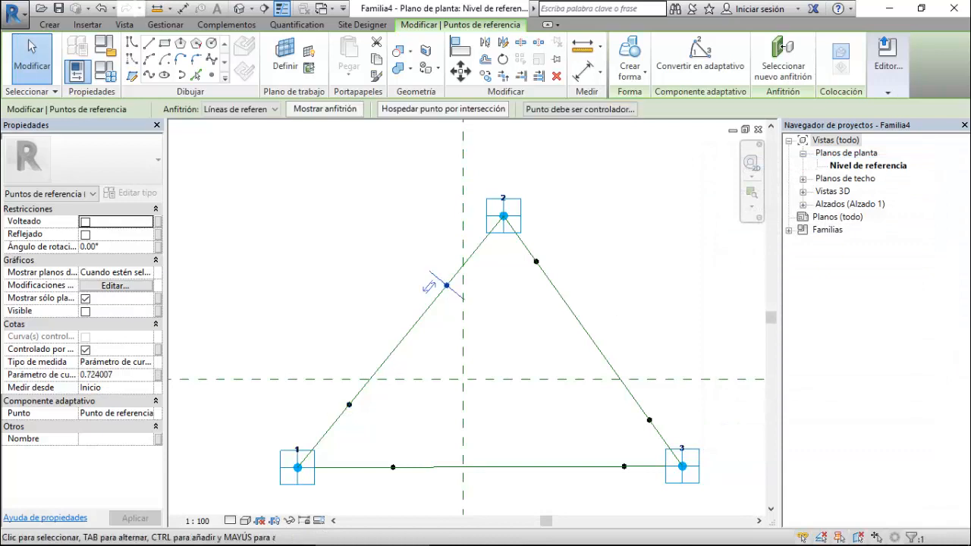
left_click(157, 375)
left_click(742, 285)
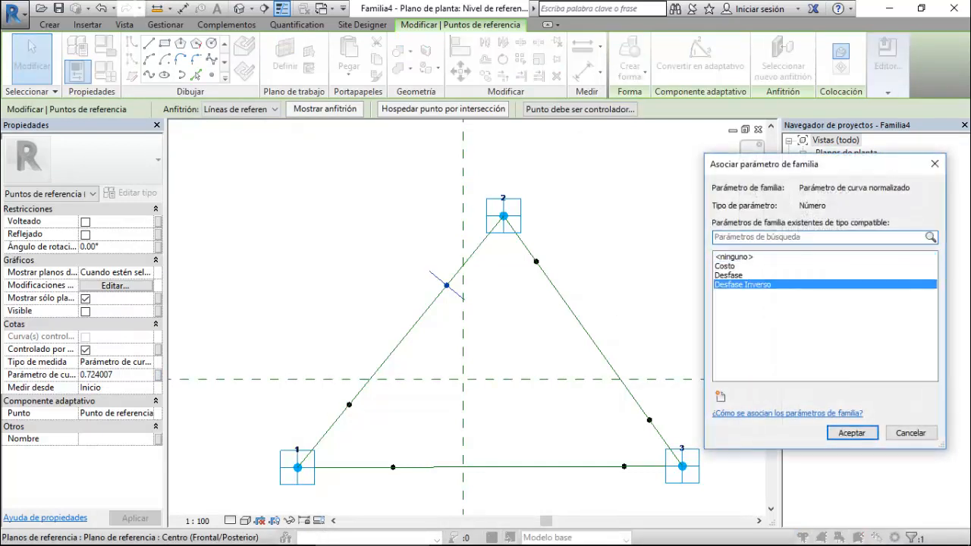
key("Return")
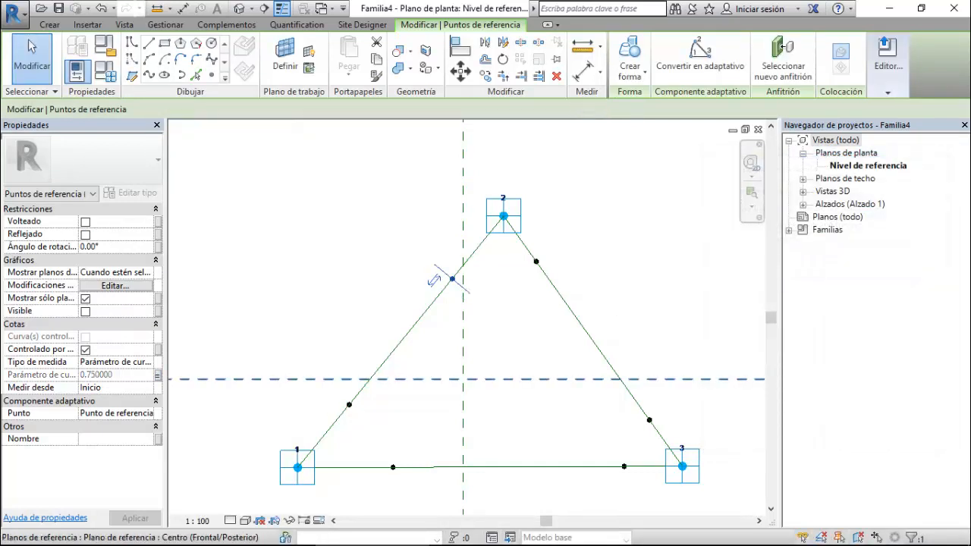
- On line 1-3, link the curve parameter of the point near adaptive point 1 to Desfase and the one near 3 to Desfase Inverso
left_click(385, 466)
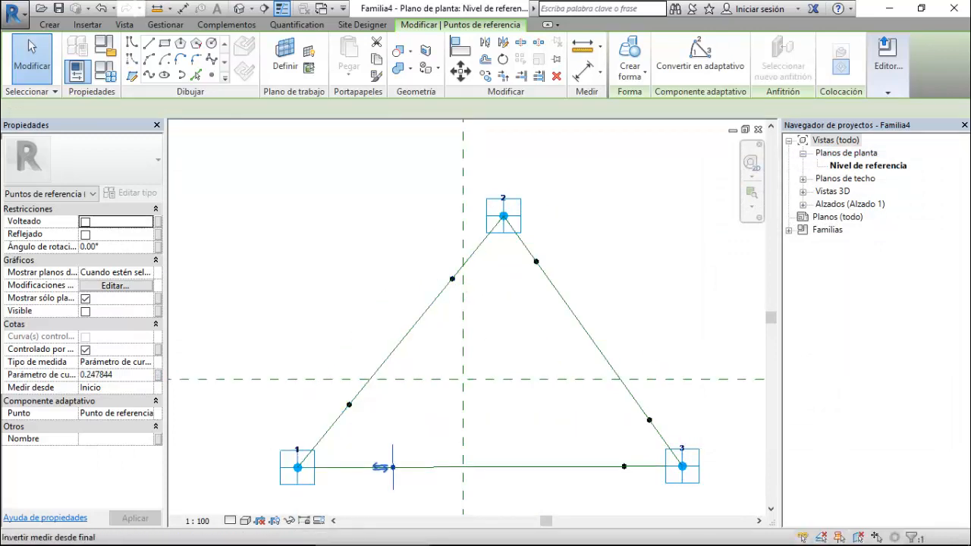
left_click(158, 375)
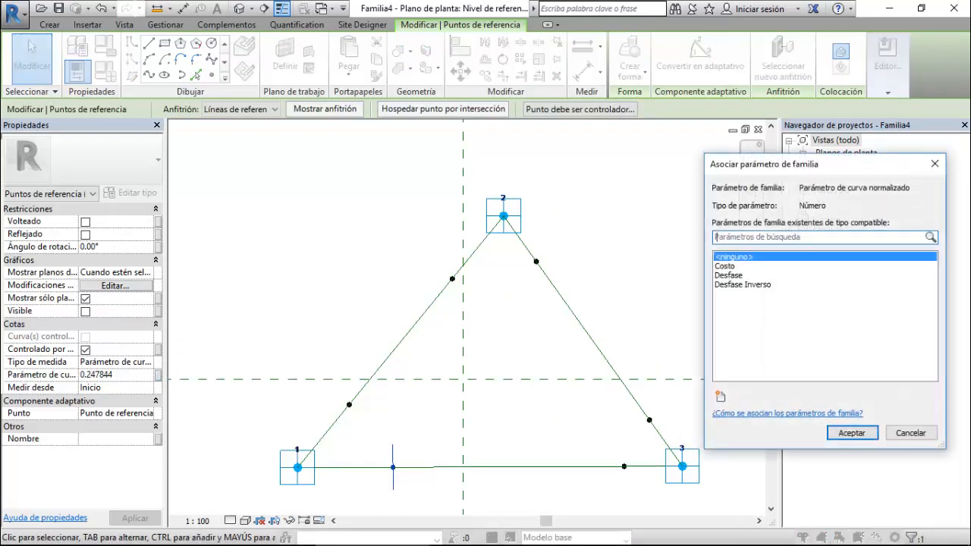
left_click(729, 275)
left_click(852, 433)
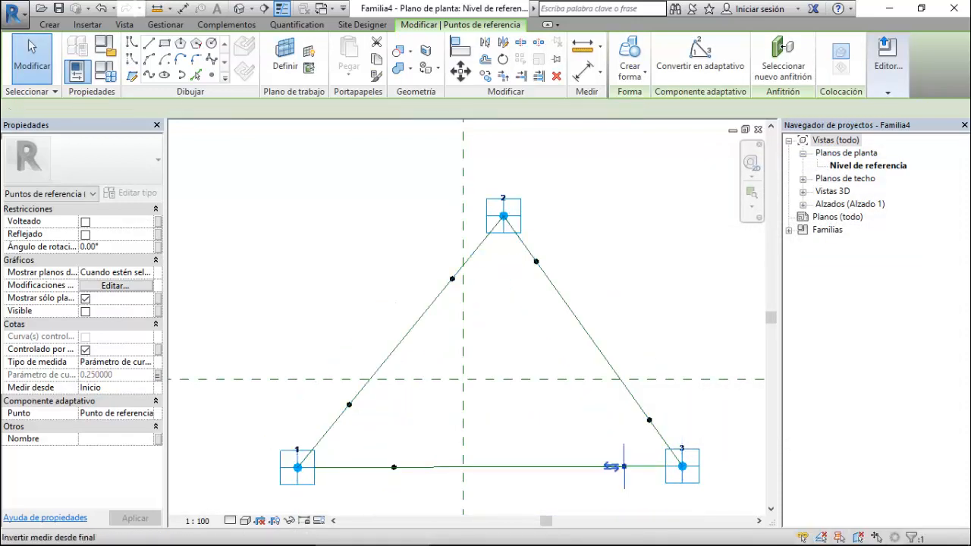
left_click(624, 467)
left_click(158, 375)
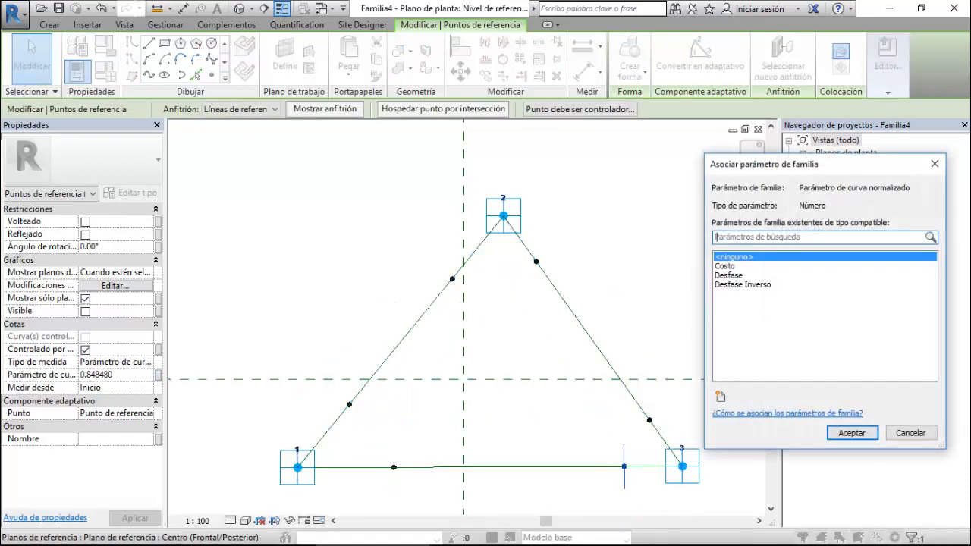
left_click(743, 285)
left_click(853, 433)
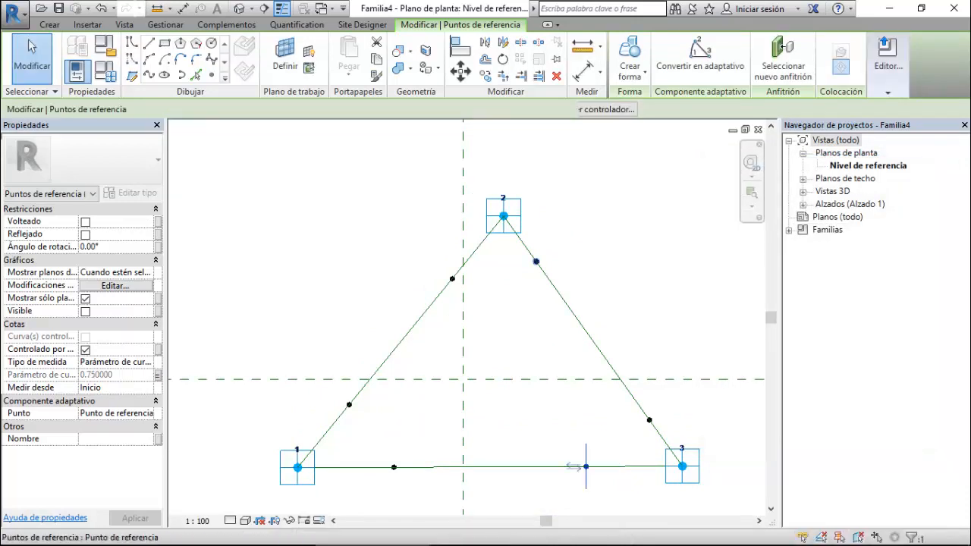
- On line 2-3, link the curve parameter of the point near adaptive point 2 to Desfase Inverso and the one near 3 to Desfase
left_click(536, 262)
left_click(158, 375)
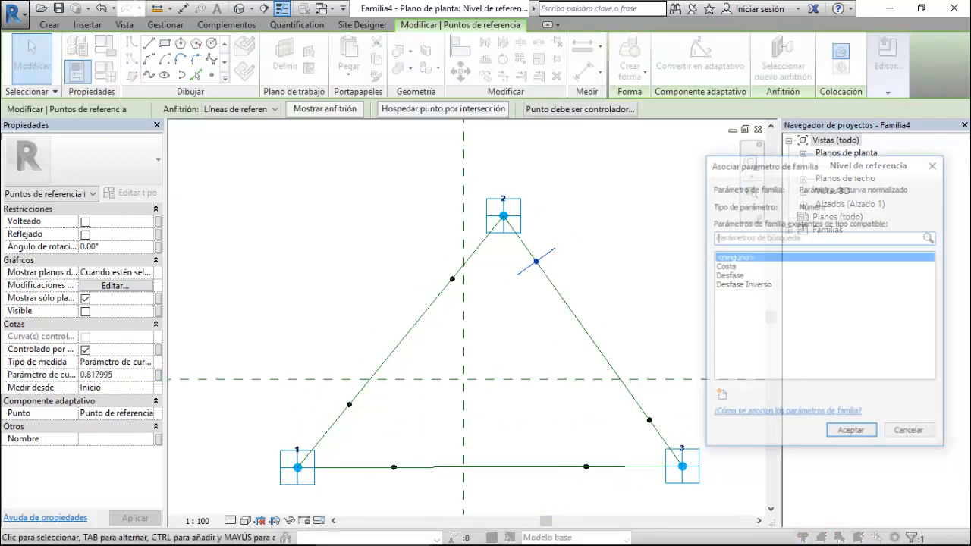
left_click(742, 285)
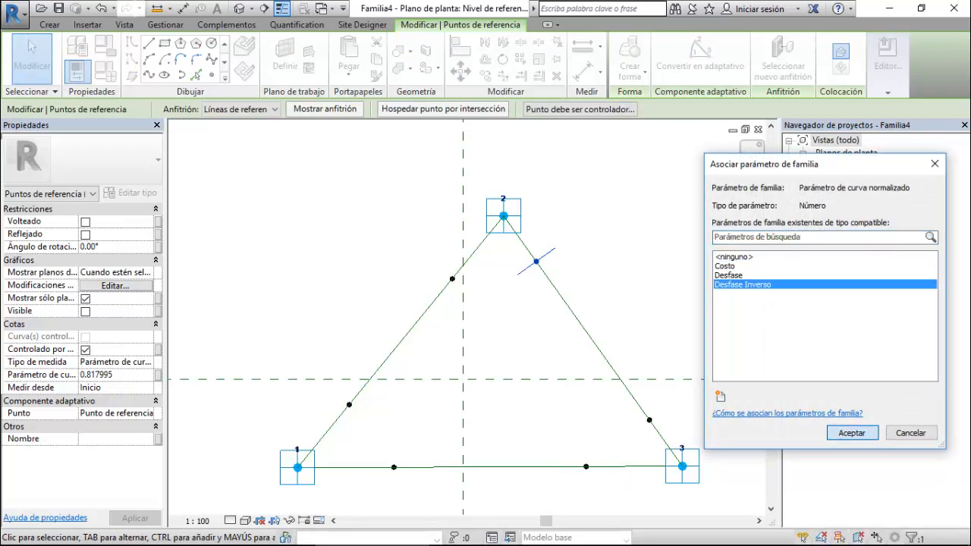
left_click(853, 433)
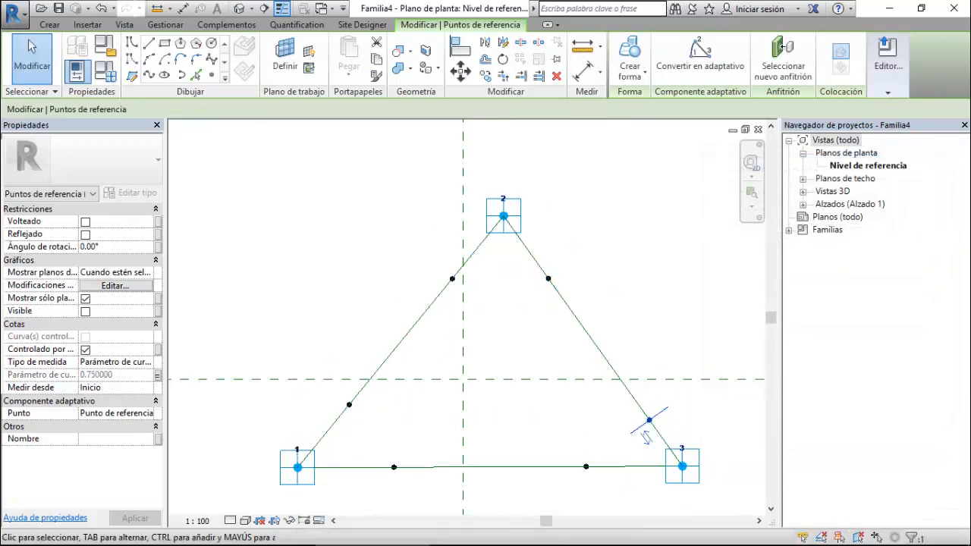
left_click(647, 436)
left_click(158, 375)
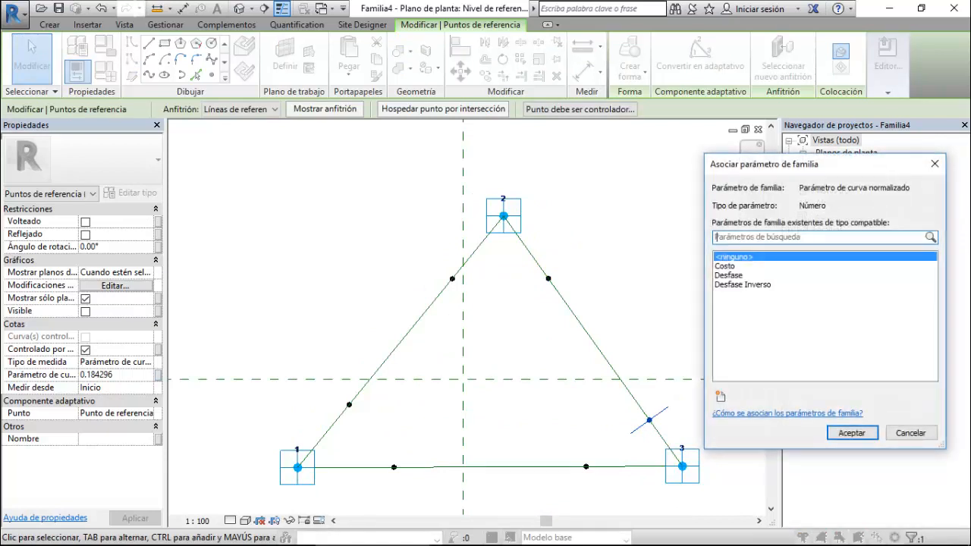
left_click(729, 275)
left_click(852, 433)
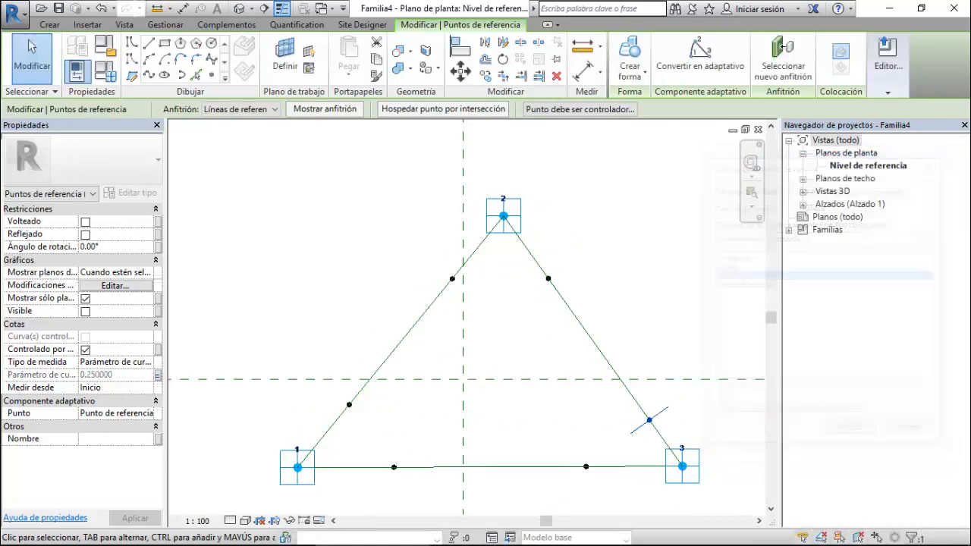
key("Escape")
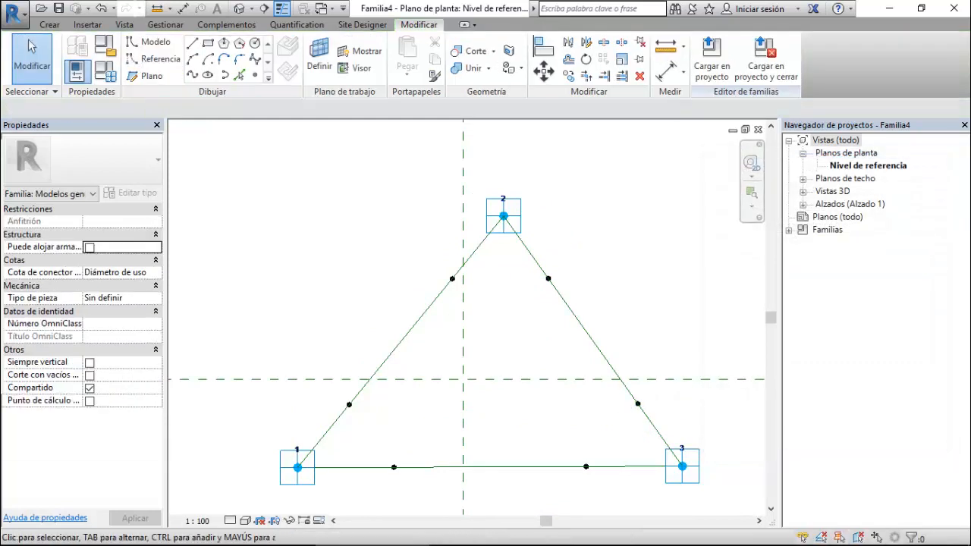
- Examine the finished Panel Adaptativo Triangulo family in 3D as a model, and return to the Familia4 floor plan
left_click_drag(398, 252, 599, 299)
left_click(321, 8)
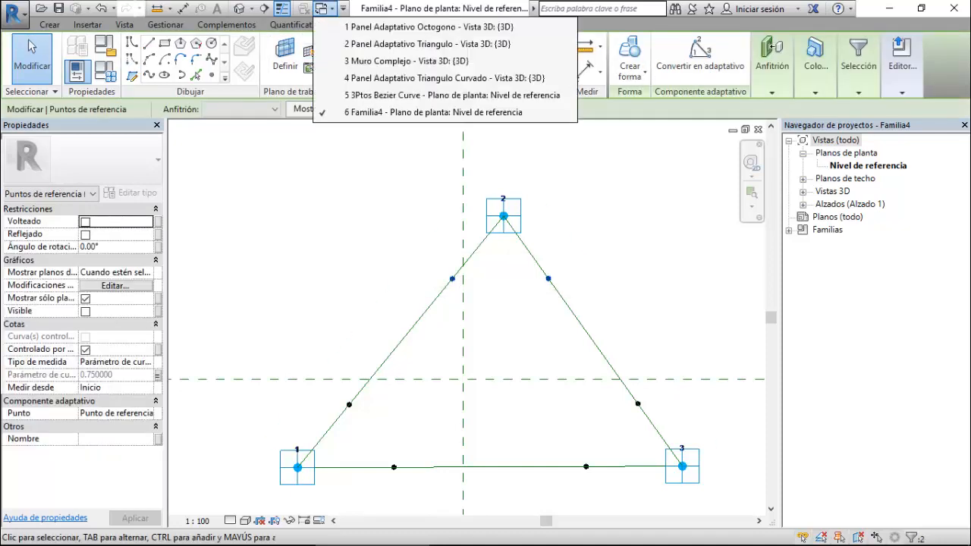
left_click(425, 44)
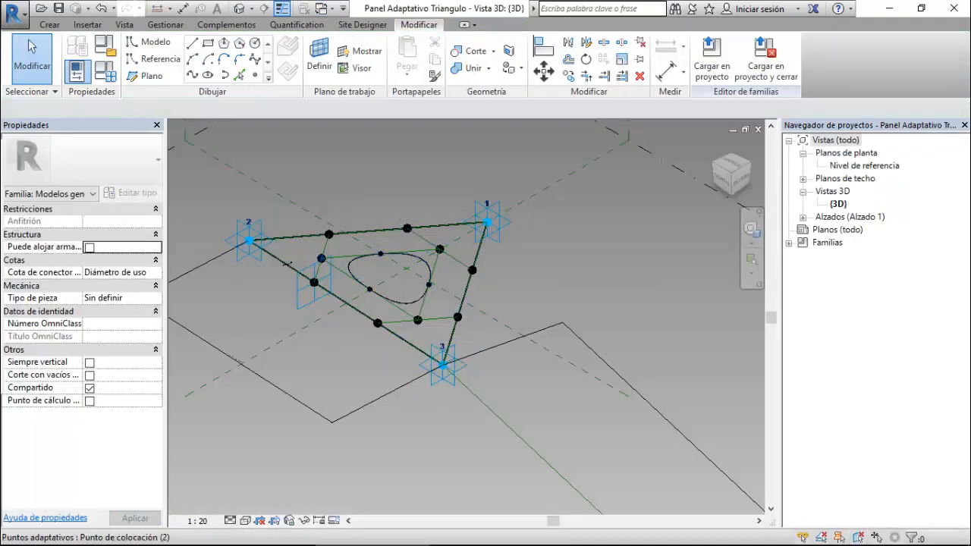
left_click(325, 8)
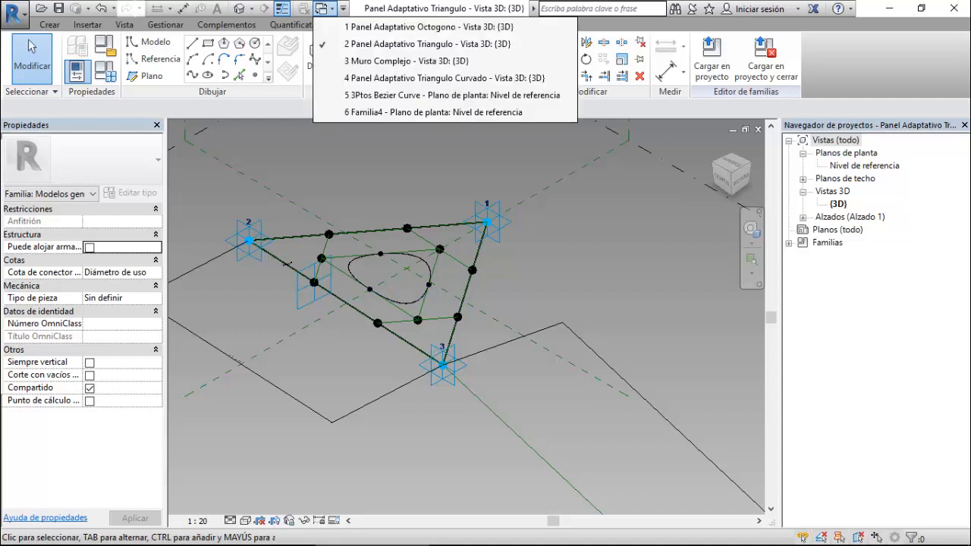
left_click(458, 112)
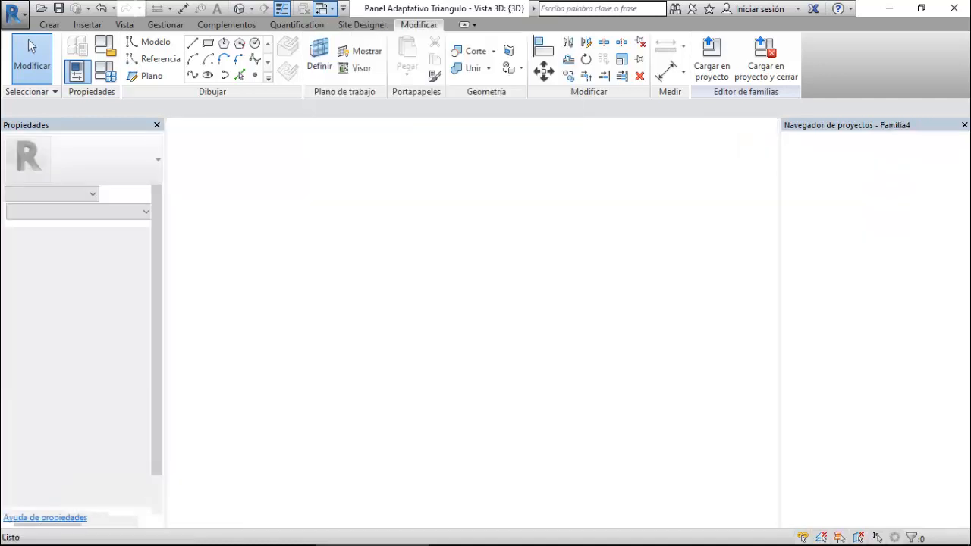
- Connect the two hosted points around adaptive point 2 with a spline through points and make it a reference line
left_click_drag(408, 259, 590, 291)
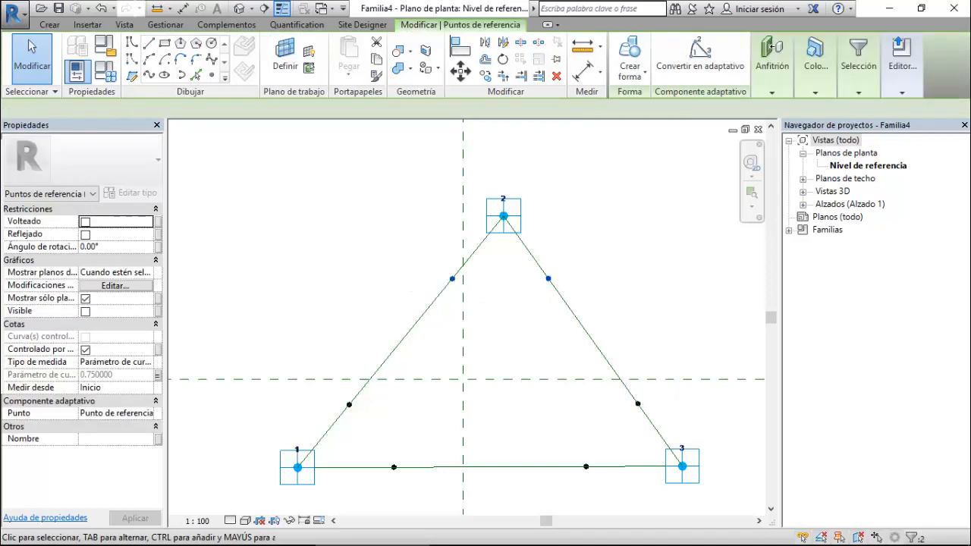
left_click(148, 73)
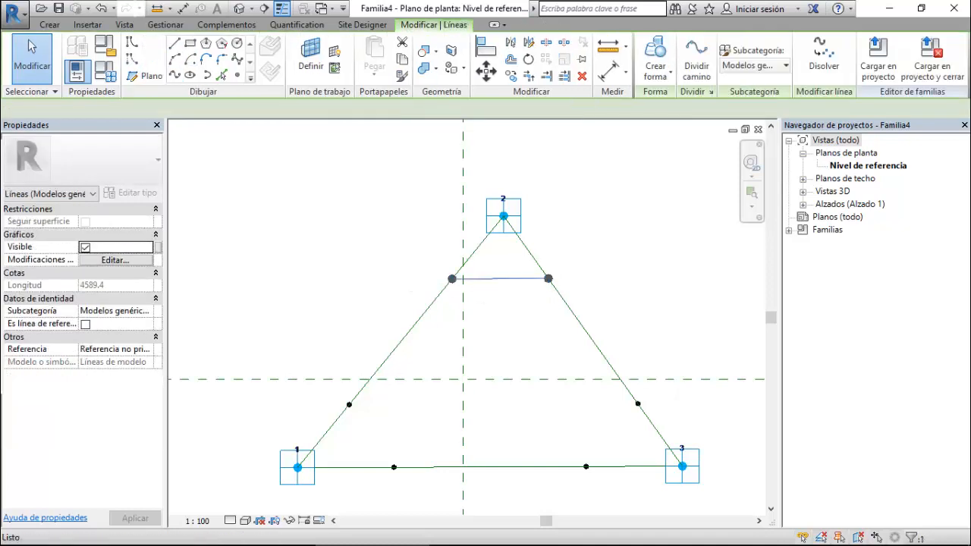
left_click(85, 324)
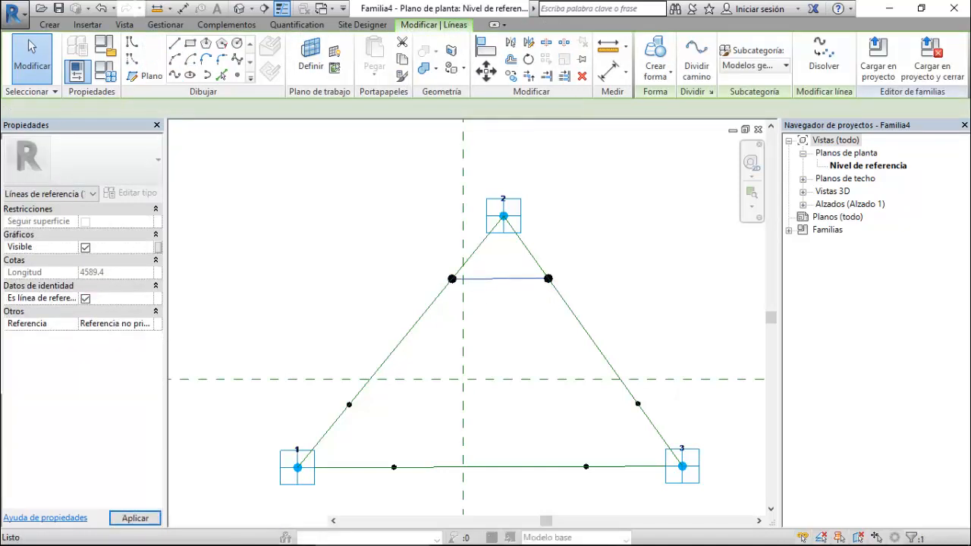
- Join the two hosted points around adaptive point 1 with a spline through points and convert it to a reference line
left_click_drag(340, 355, 405, 485)
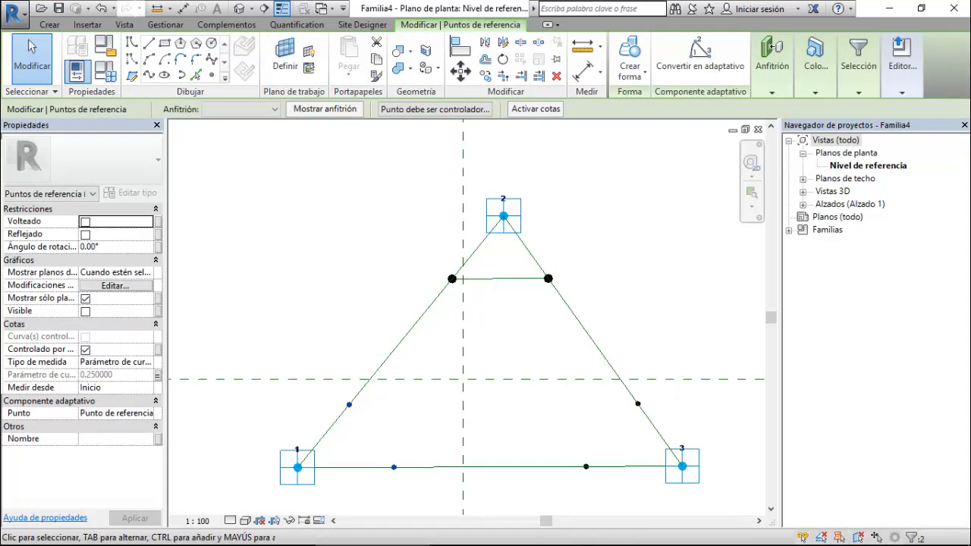
left_click(149, 75)
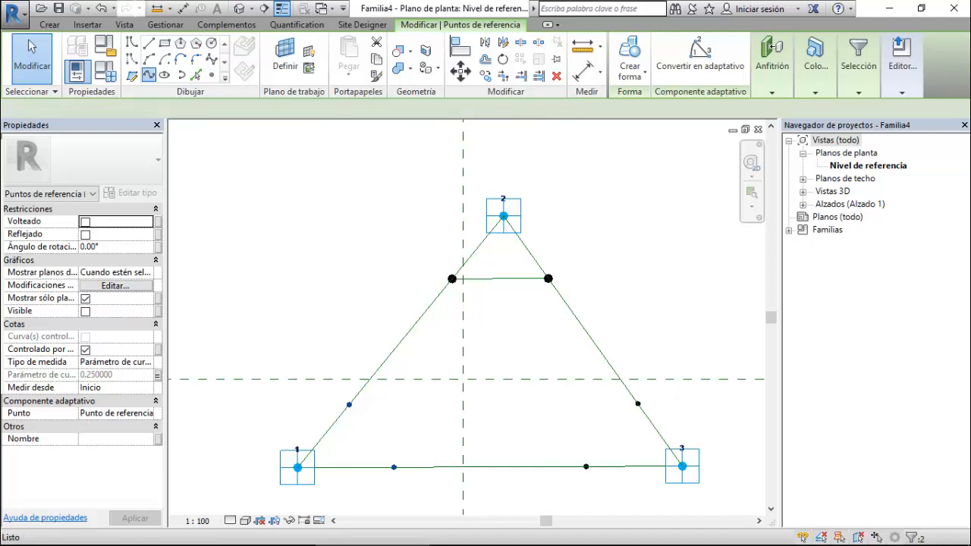
left_click(85, 324)
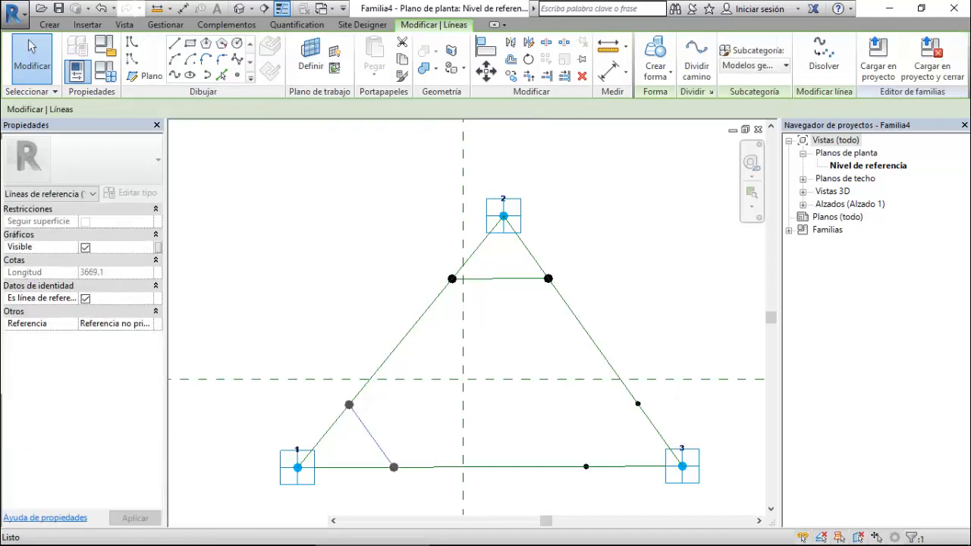
- Join the hosted points around adaptive point 3 with a spline reference line, and place a point at the midpoint of each corner line
left_click_drag(558, 359, 646, 492)
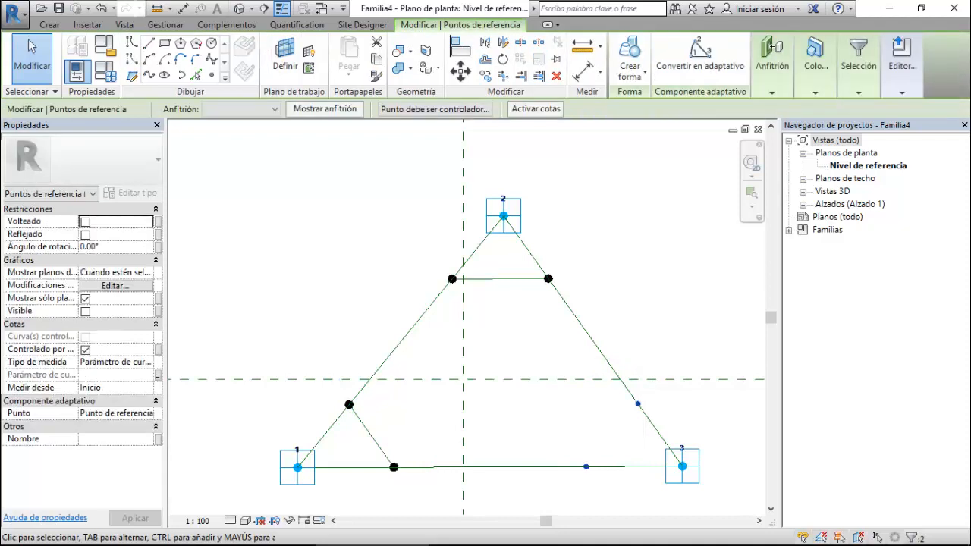
left_click(150, 76)
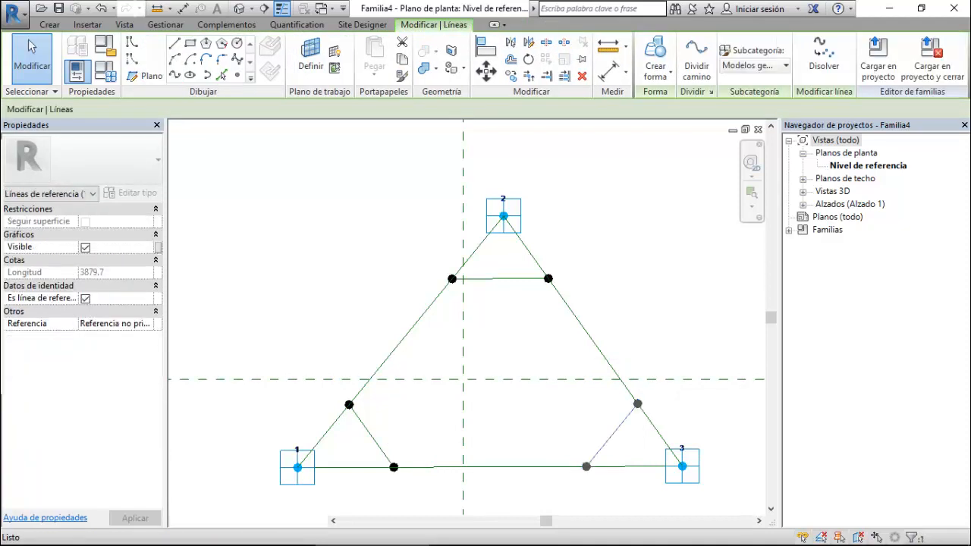
left_click(255, 74)
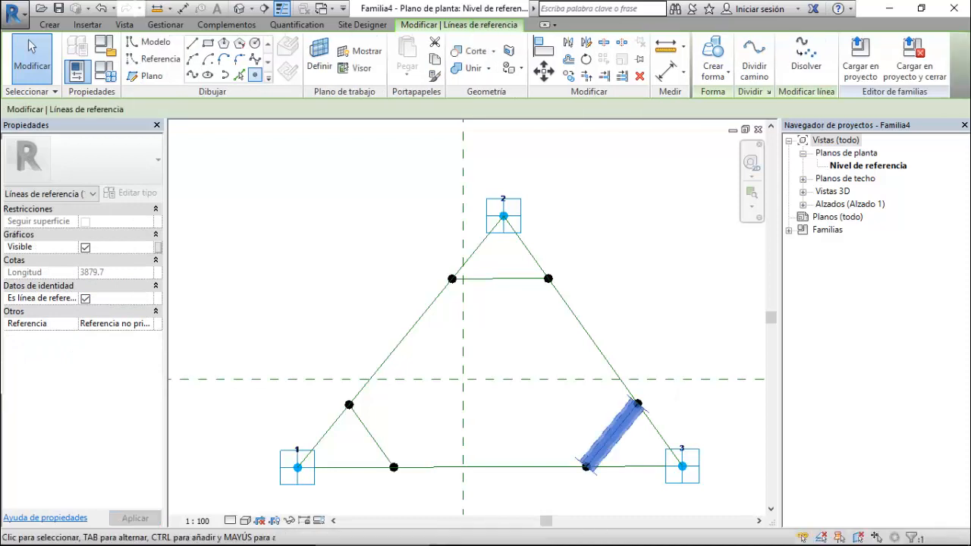
left_click(500, 279)
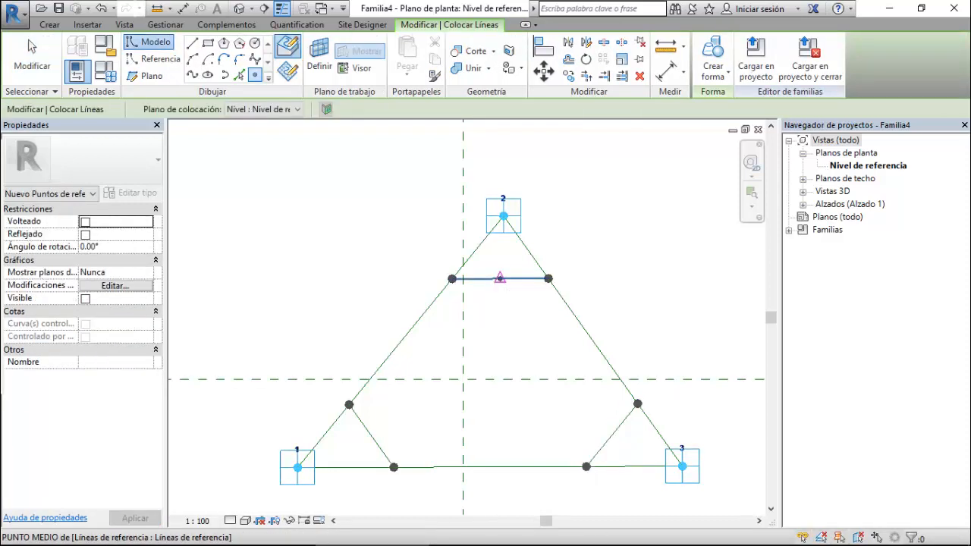
left_click(371, 435)
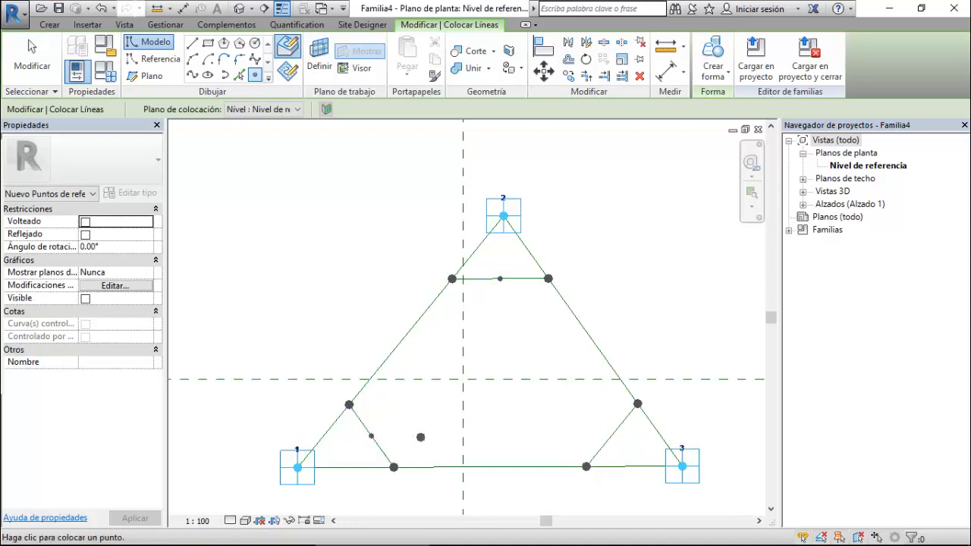
left_click(612, 434)
key("Escape")
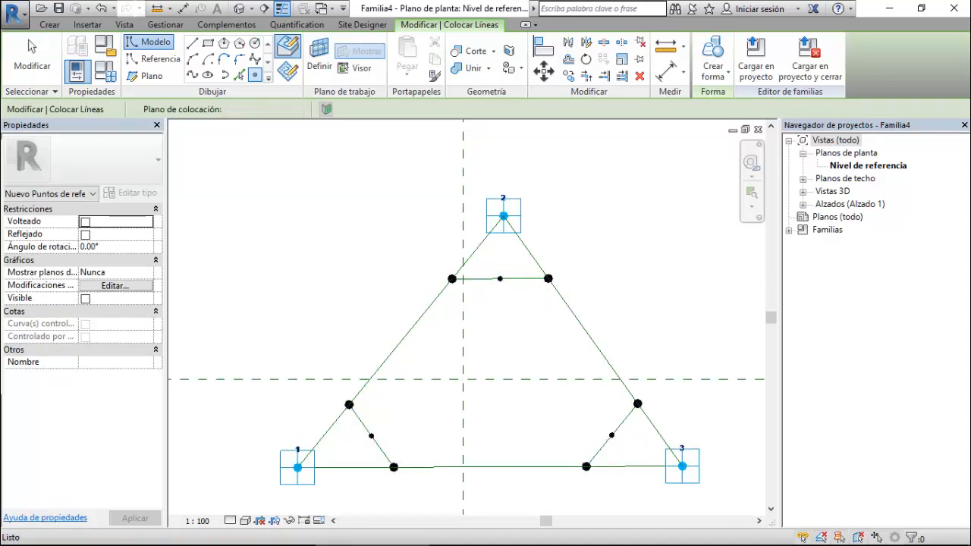
key("Escape")
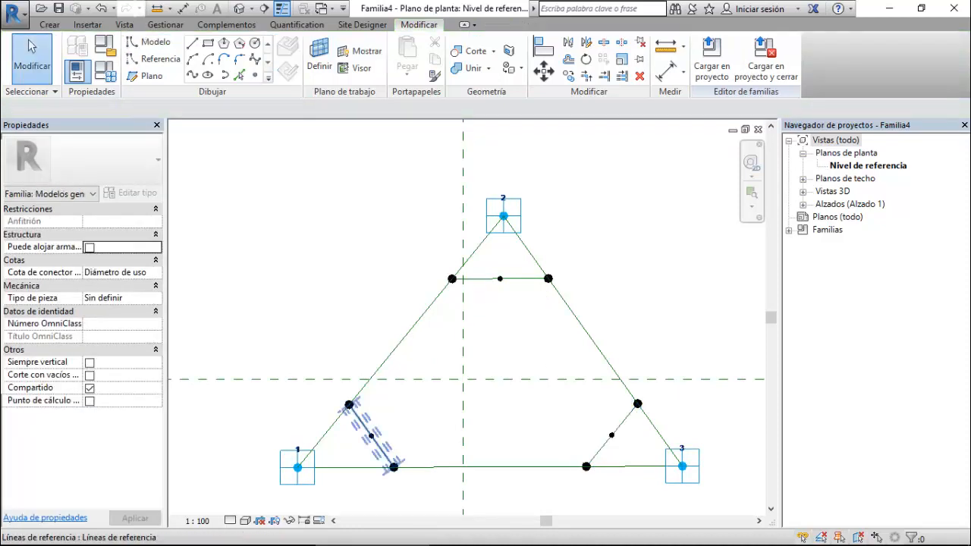
- Connect the corner-line midpoints near adaptive points 1 and 3 with a spline through points and make it a reference line
left_click(371, 436)
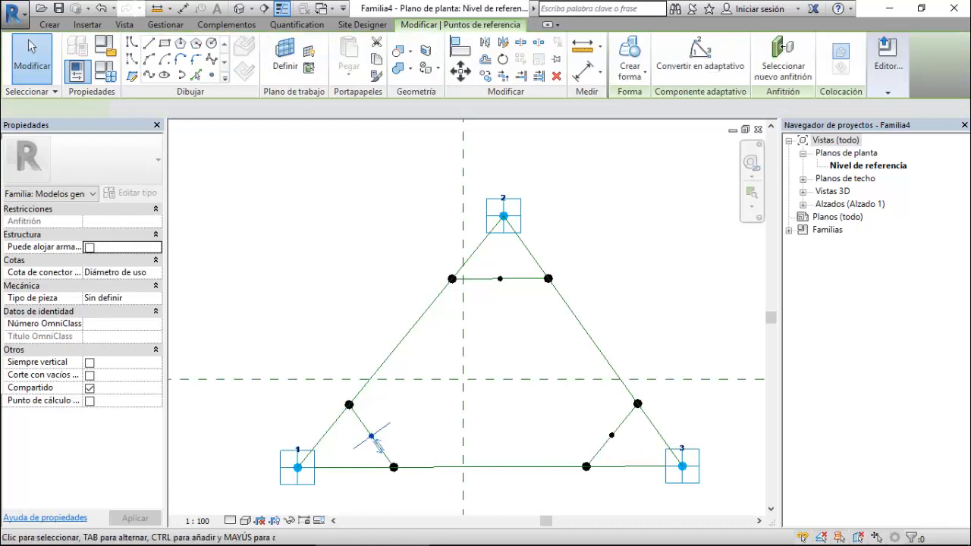
left_click(785, 46)
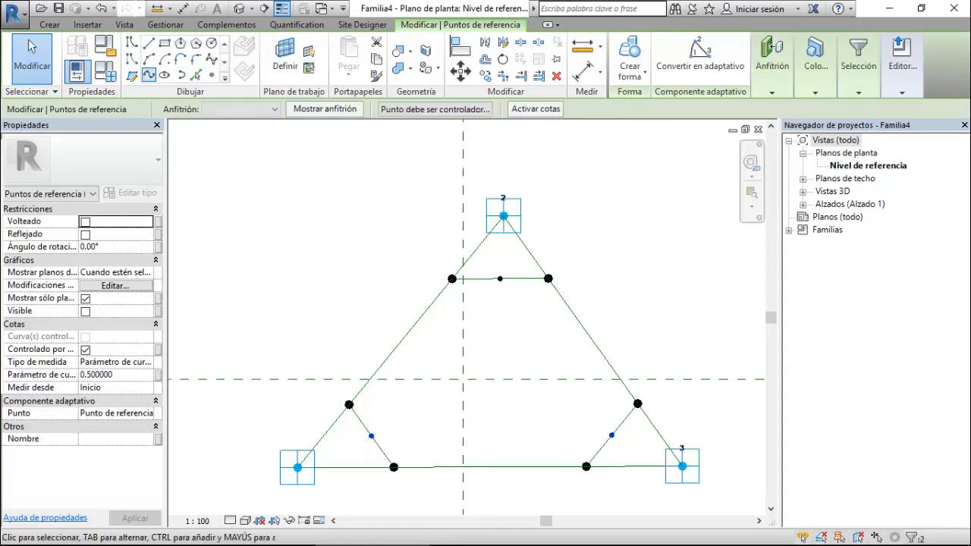
left_click(149, 75)
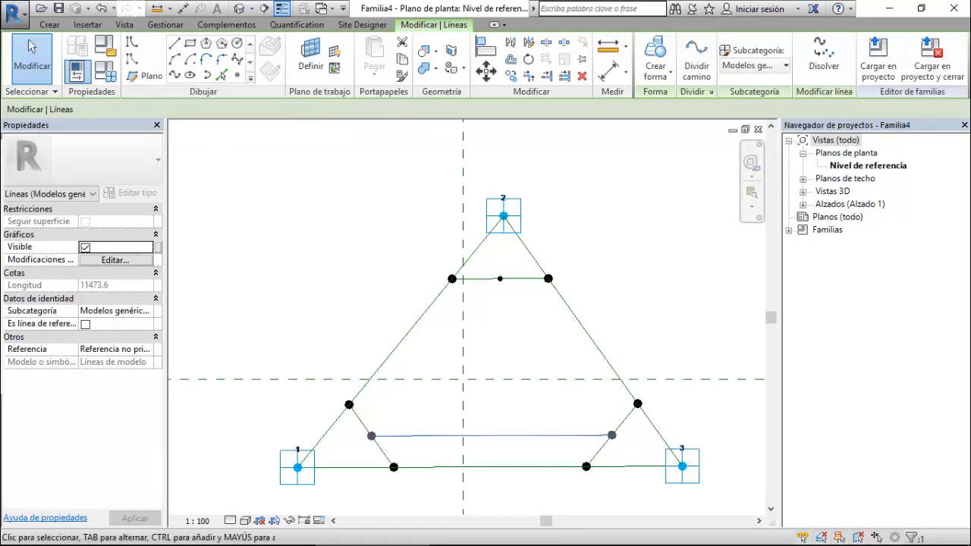
left_click(85, 324)
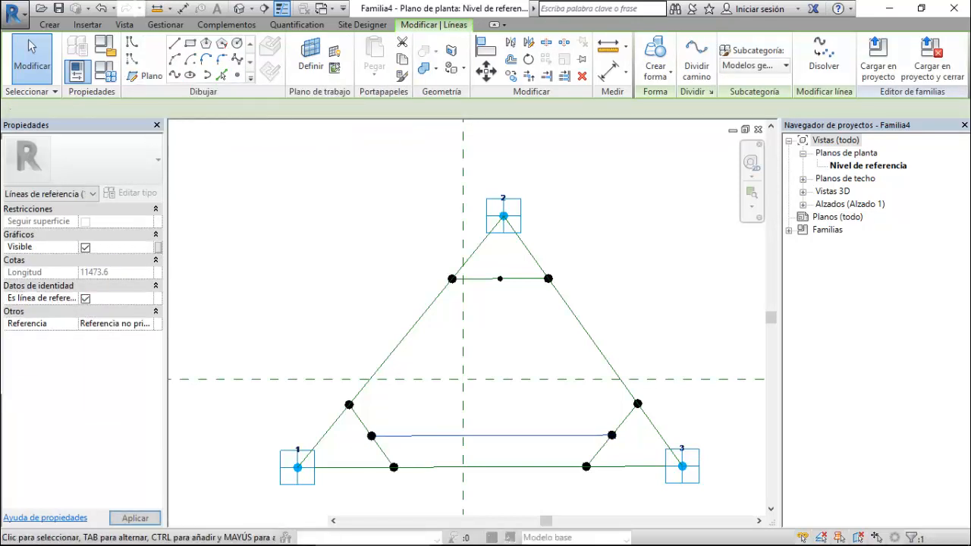
- Join the corner-line midpoints near adaptive points 1 and 2 with a spline through points and convert it to a reference line
left_click(500, 279)
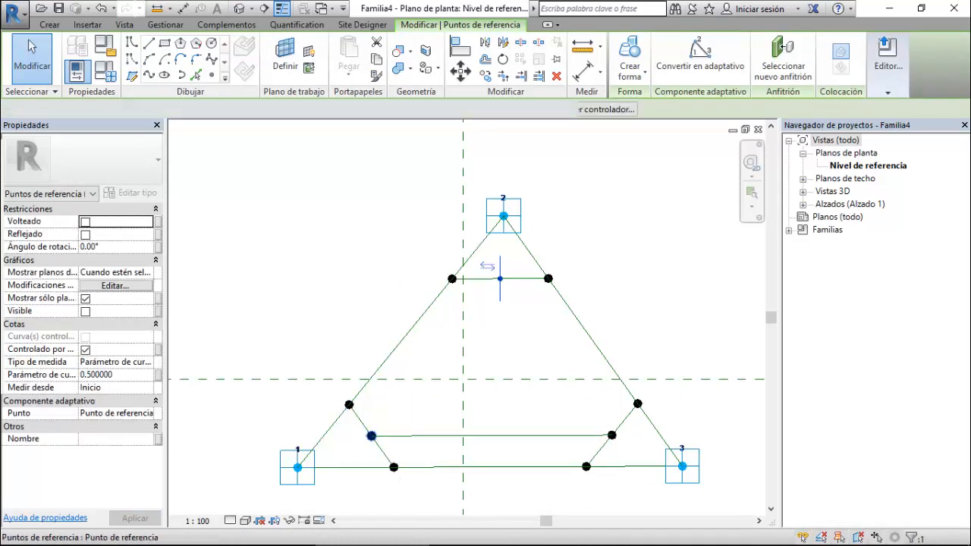
left_click(783, 47)
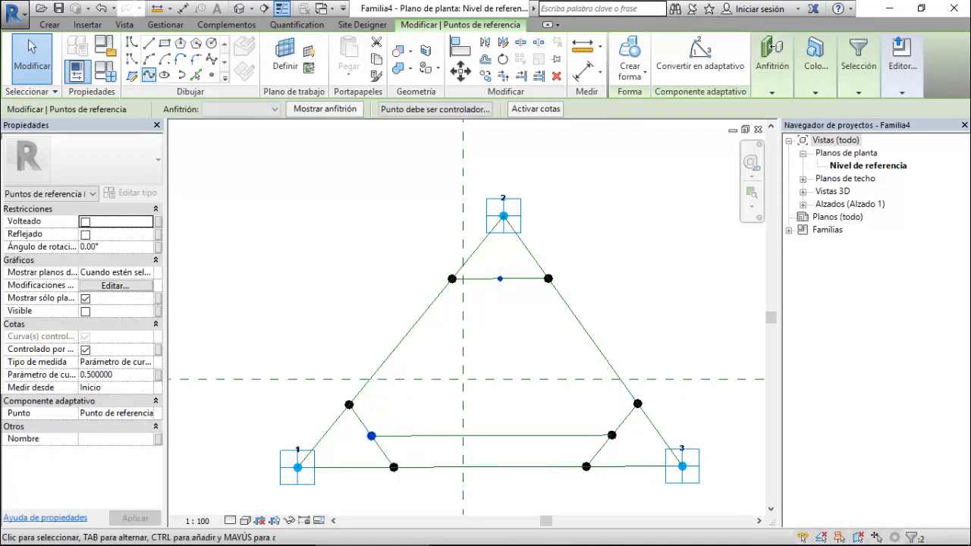
left_click(149, 75)
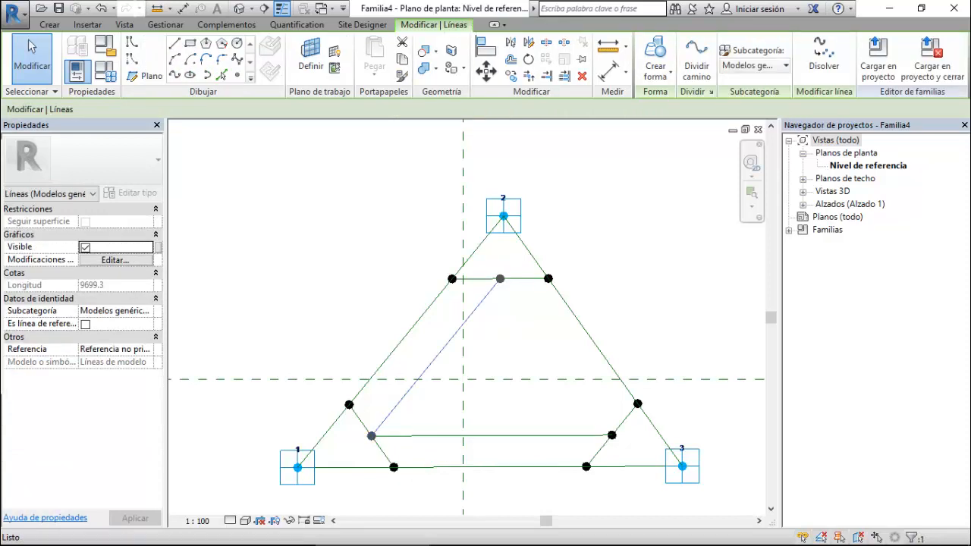
left_click(85, 324)
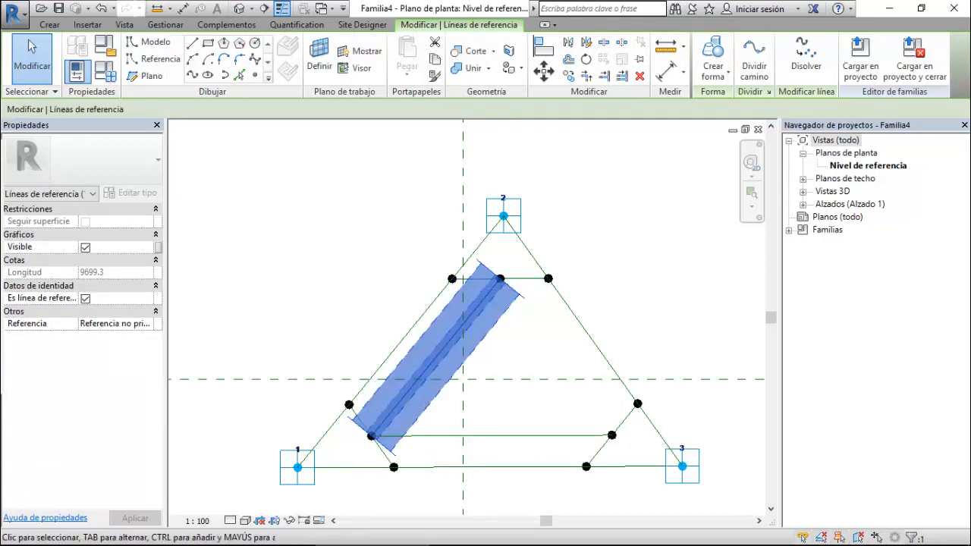
key("Escape")
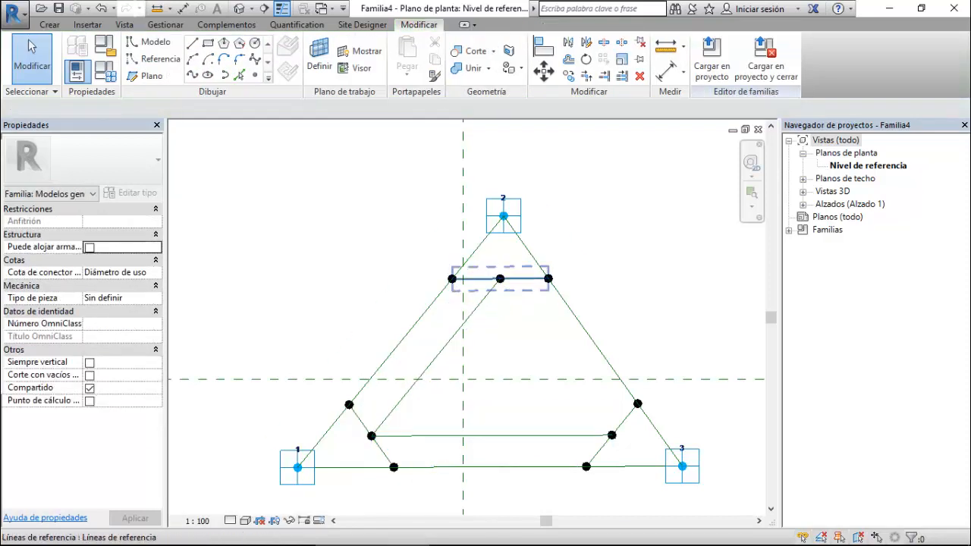
- Close the inner triangle with a spline through the corner-line midpoints near adaptive points 2 and 3, set as a reference line
left_click(500, 279)
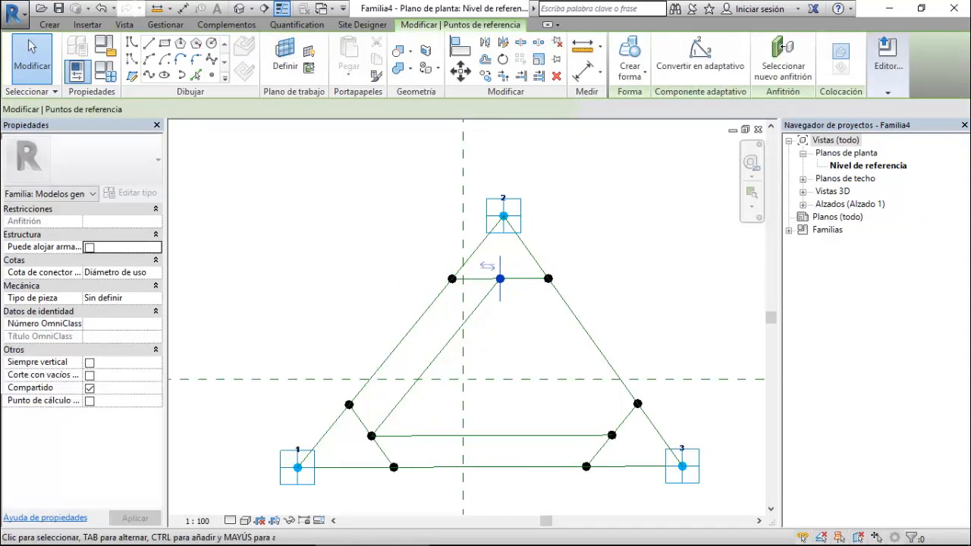
left_click(784, 47)
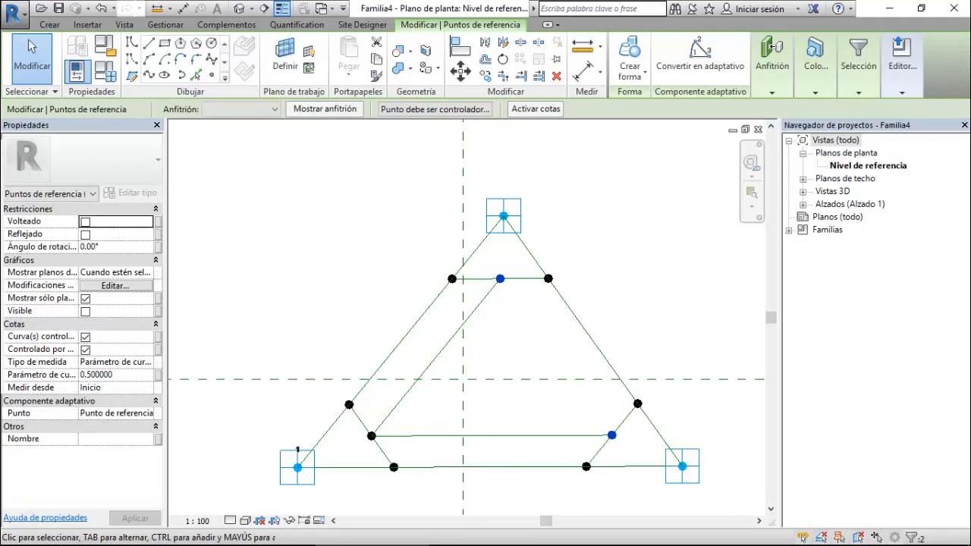
left_click(149, 76)
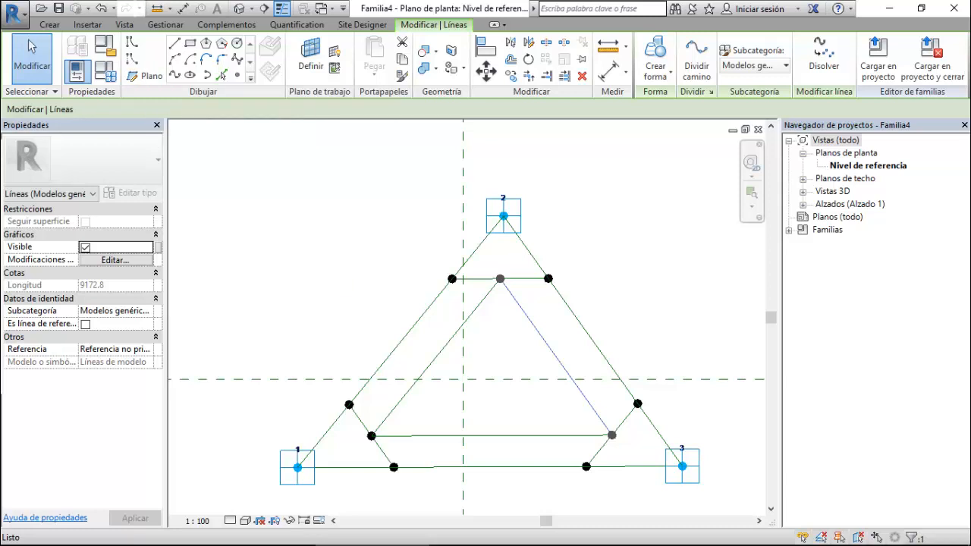
left_click(85, 324)
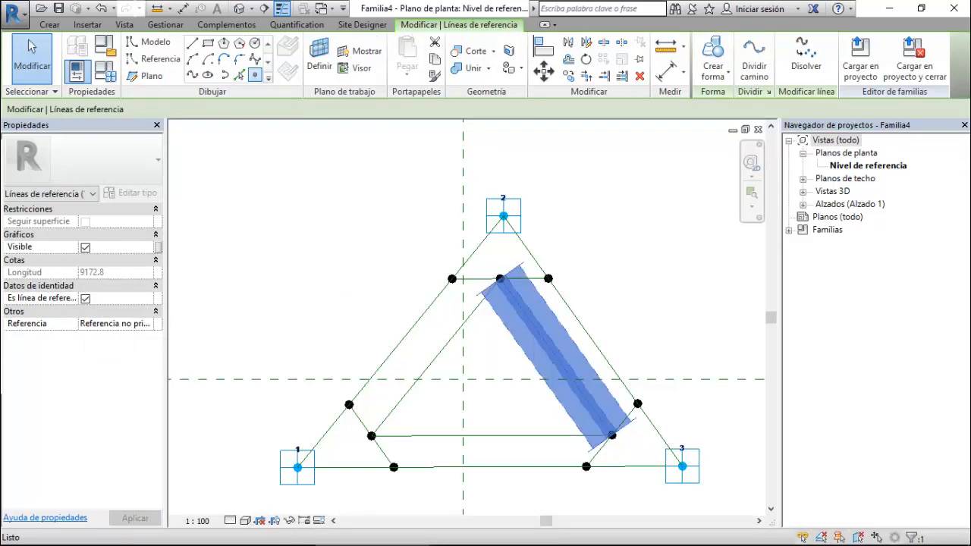
- Place a reference point at the midpoint of each of the three inner triangle sides
left_click(255, 75)
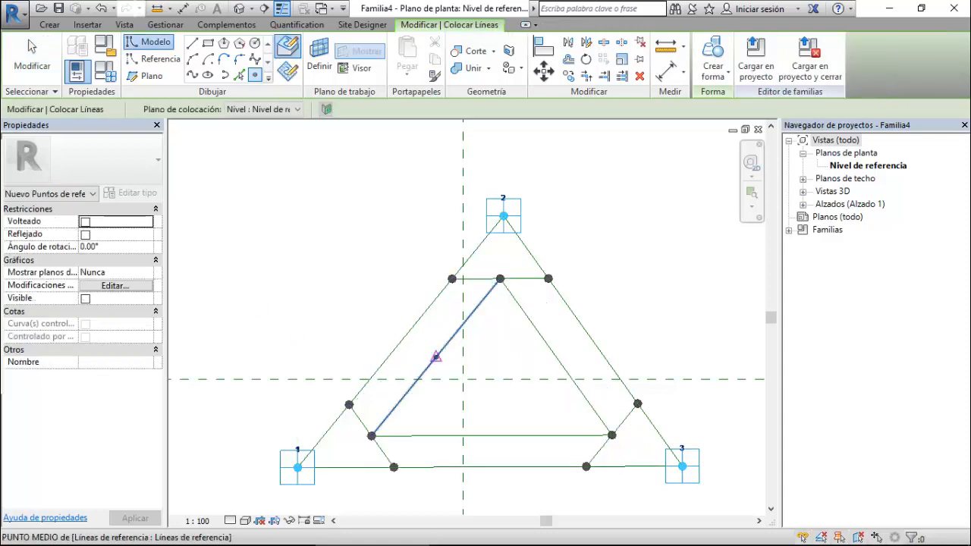
left_click(436, 357)
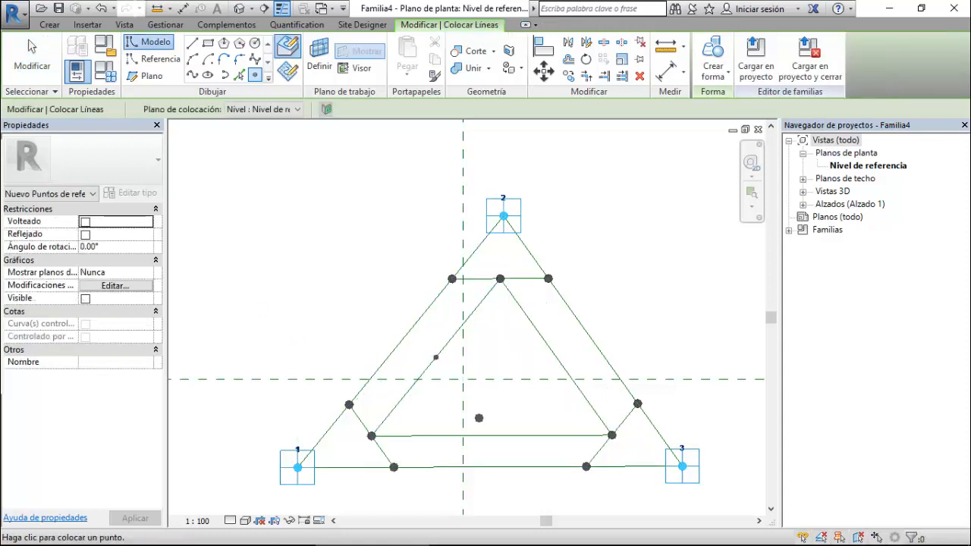
left_click(491, 435)
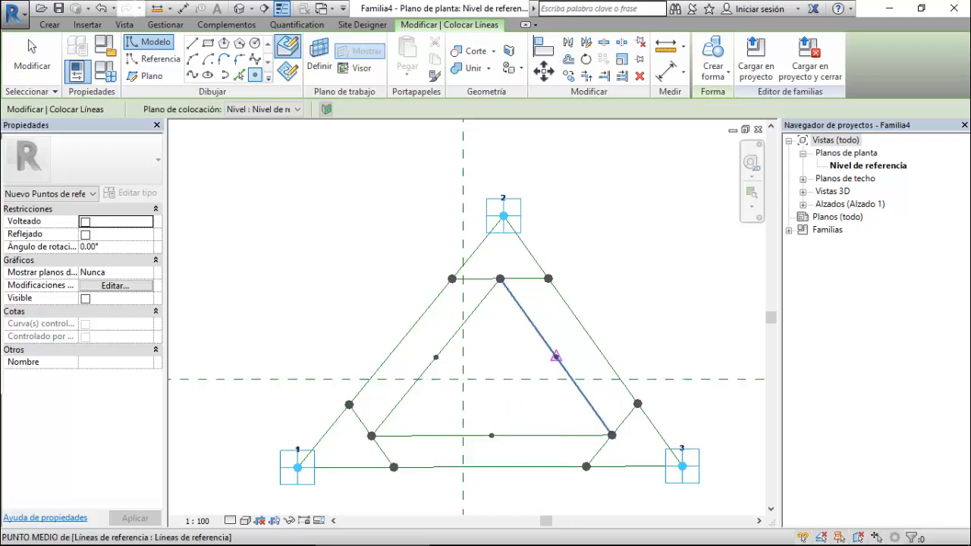
left_click(556, 356)
key("Escape")
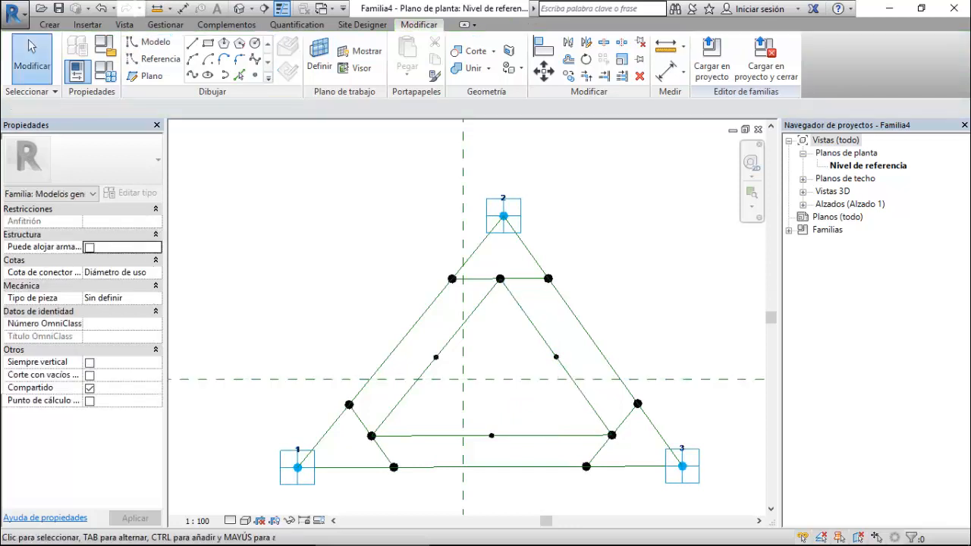
- Switch to the 3Ptos Bezier Curve family and load it into Familia4
scroll(353, 198, "down", 3)
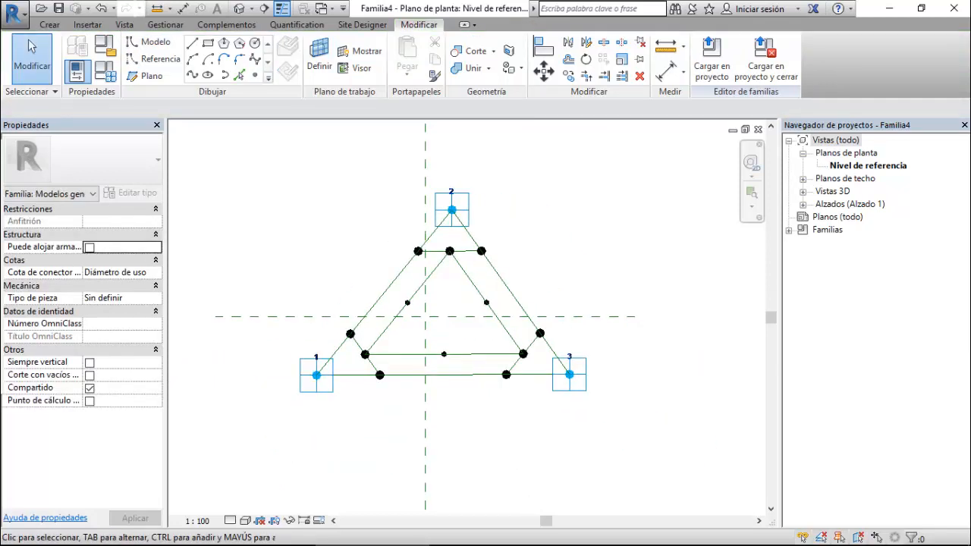
left_click(324, 8)
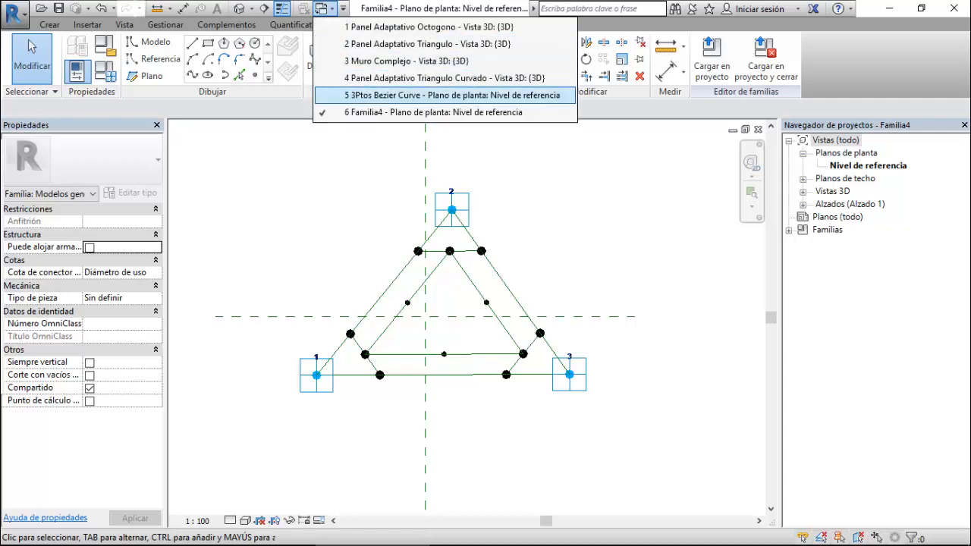
left_click(453, 94)
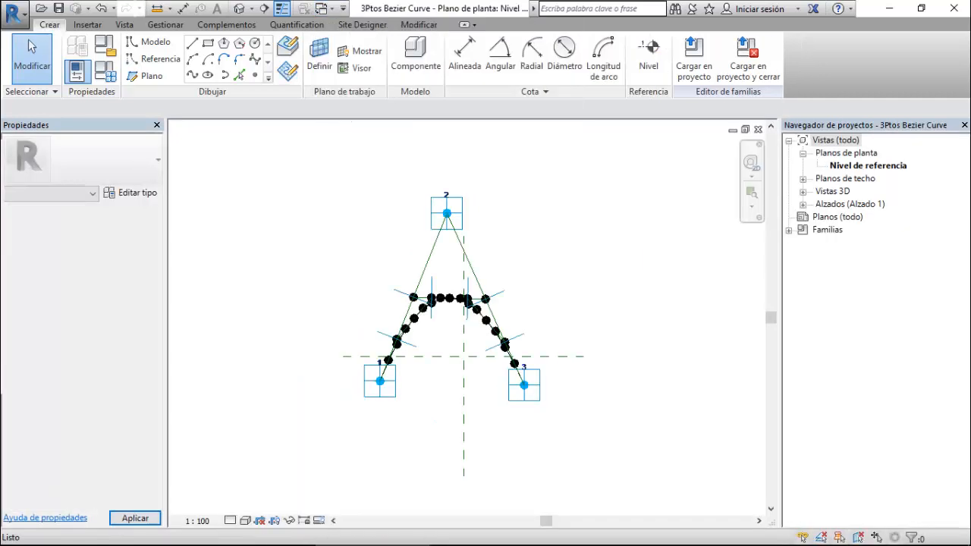
left_click(694, 53)
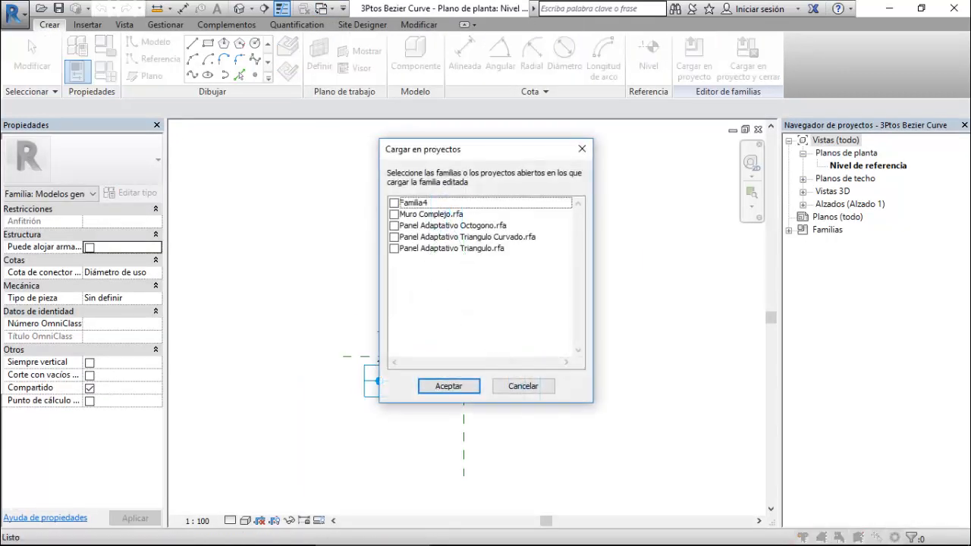
left_click(394, 203)
left_click(448, 386)
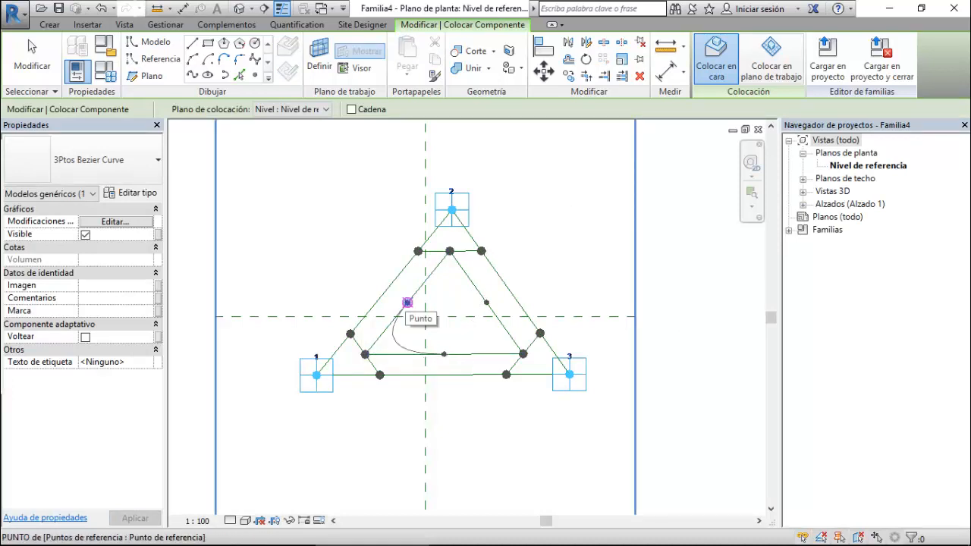
- Place three 3Ptos Bezier Curve components between the inner triangle's side midpoints, using each inner vertex as a curve's middle point
left_click(407, 302)
key("Escape")
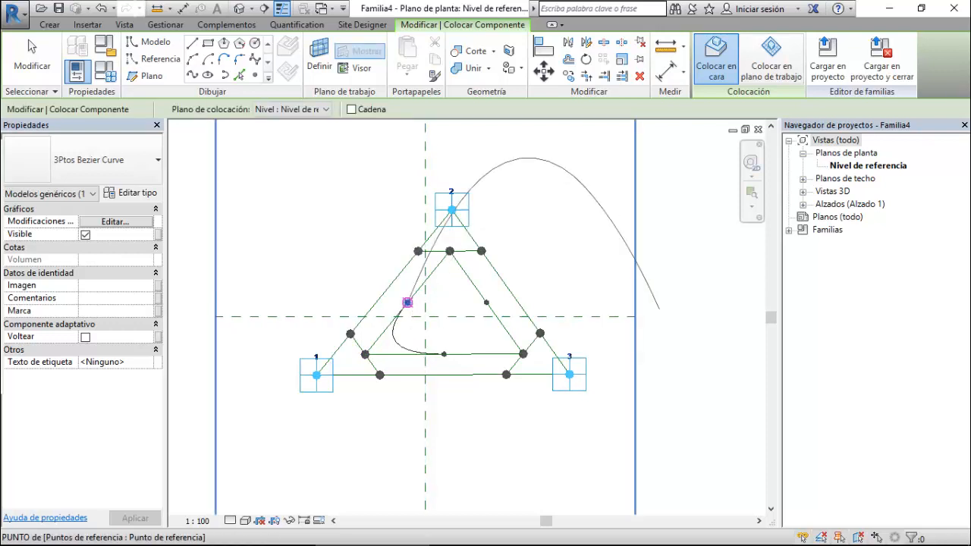
left_click(450, 251)
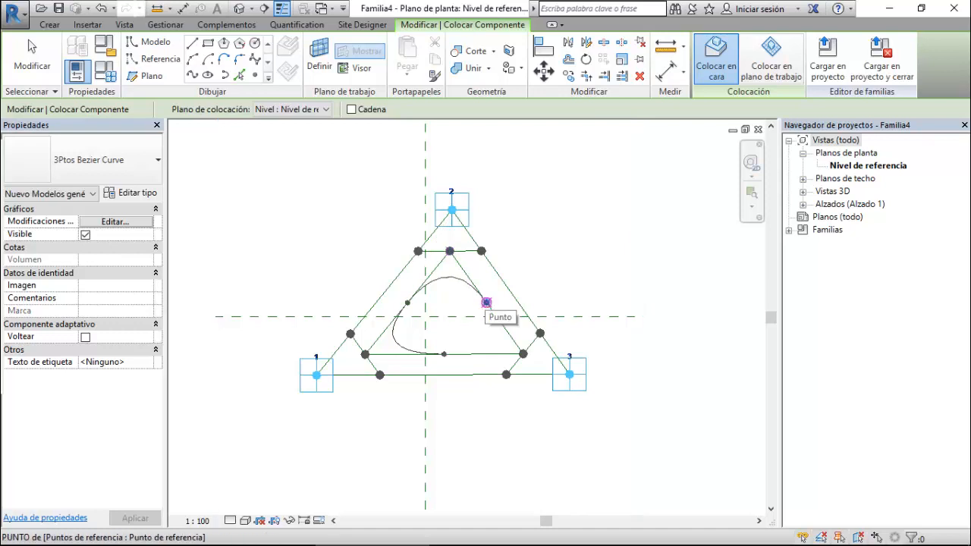
left_click(486, 303)
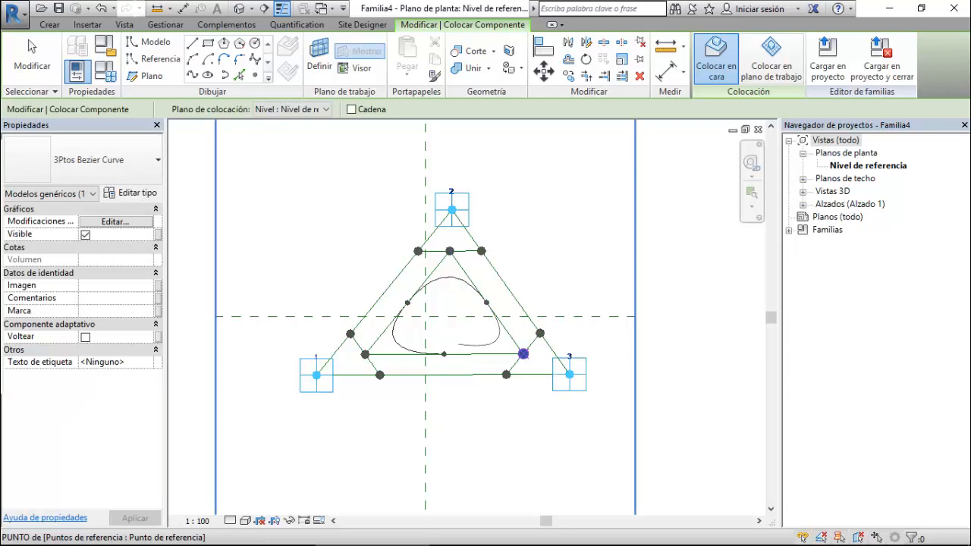
left_click(523, 353)
left_click(444, 355)
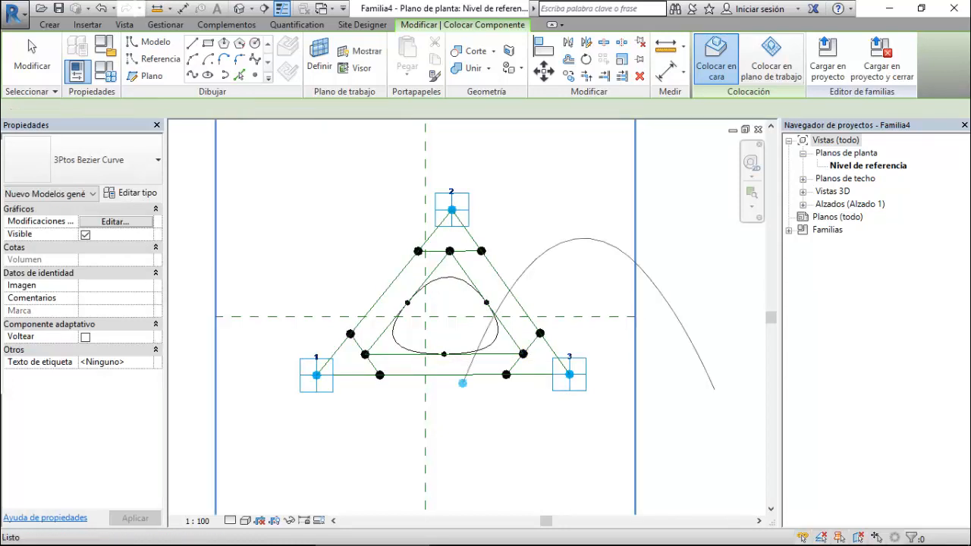
key("Escape")
key("Escape")
- Flex the panel by moving adaptive point 3 outward along the base line and then inward, closer to adaptive point 1
scroll(570, 221, "down", 1)
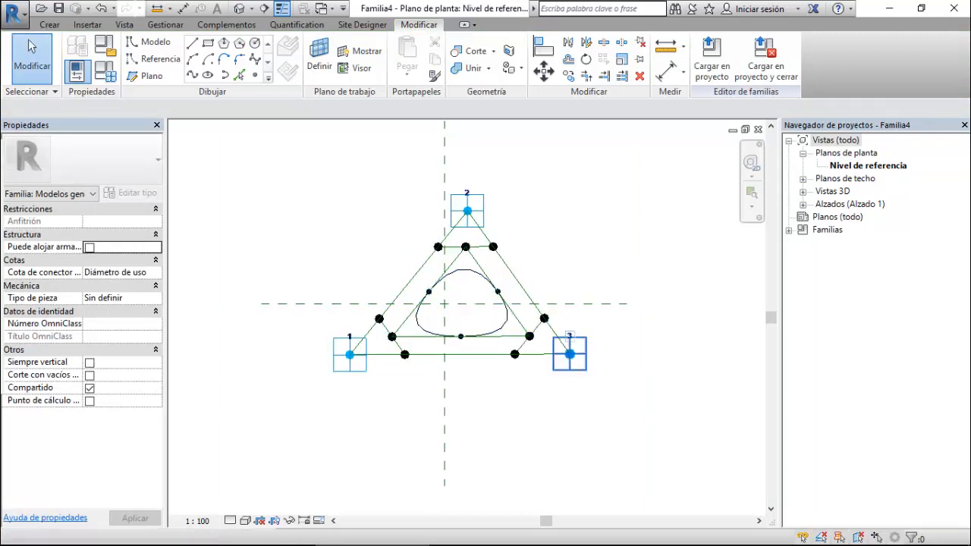
left_click(570, 354)
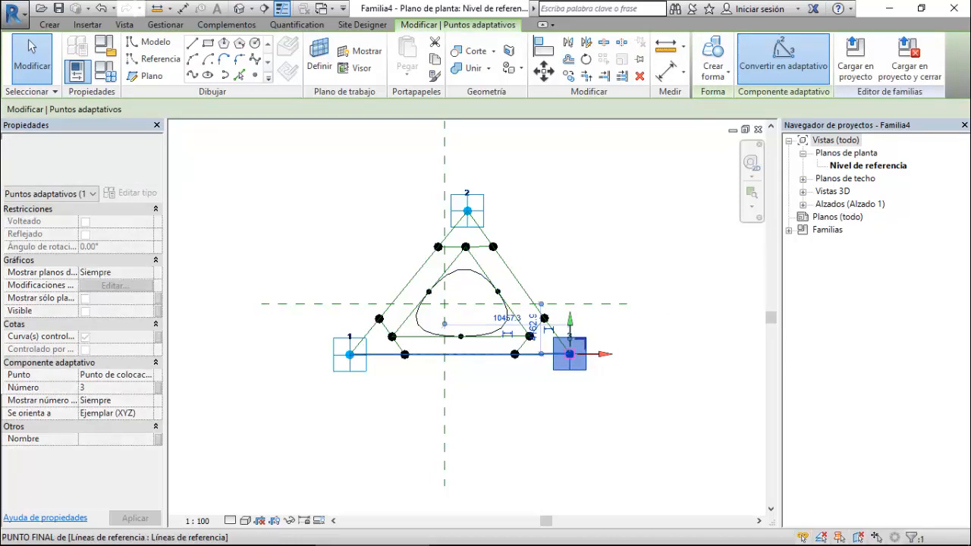
left_click_drag(570, 354, 628, 354)
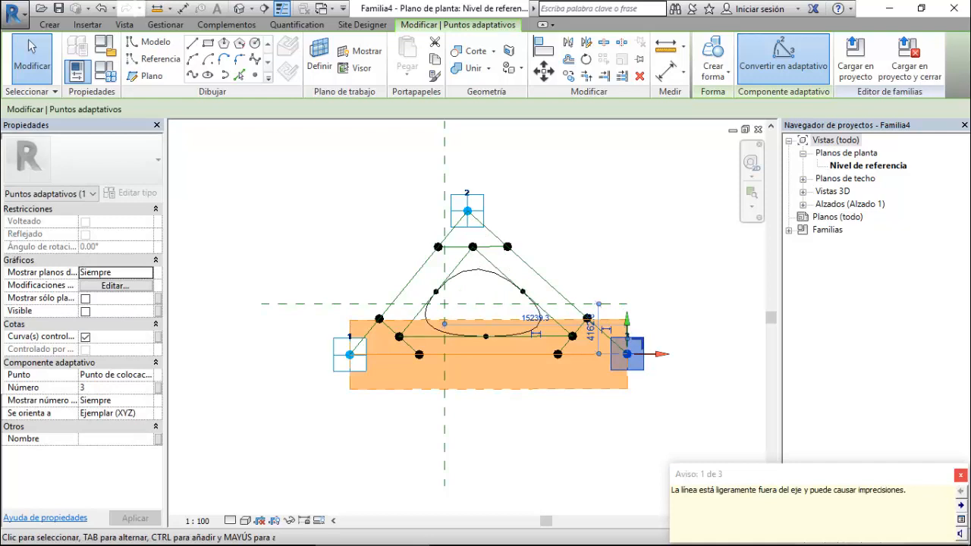
key("Escape")
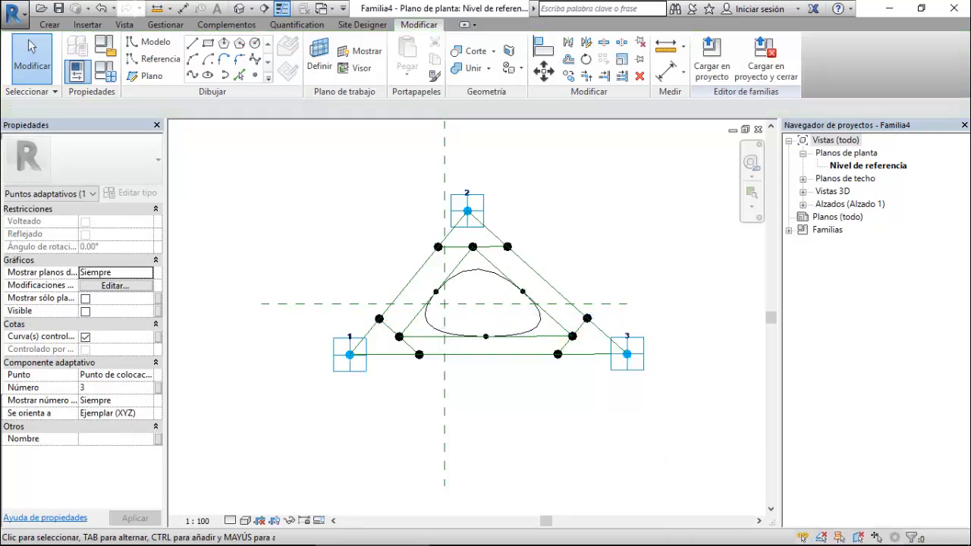
left_click(627, 353)
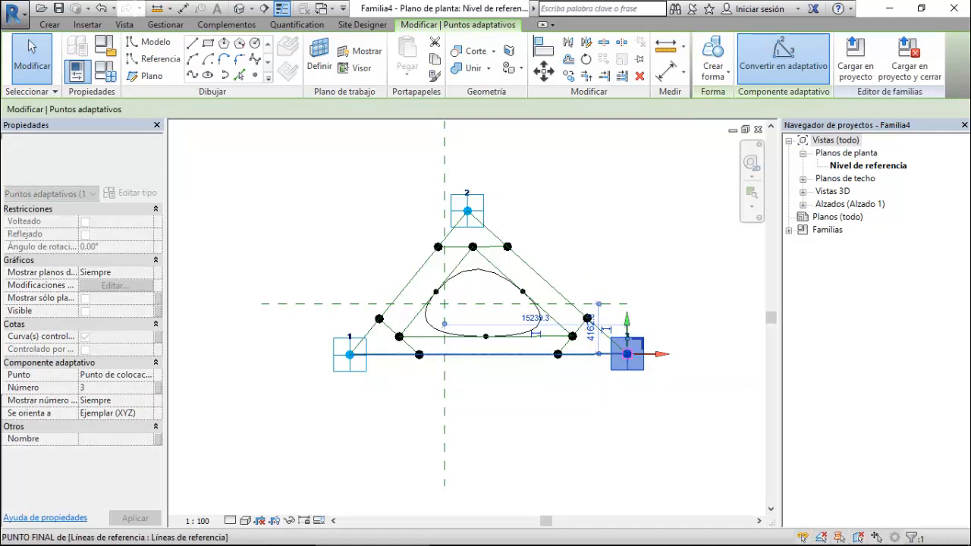
left_click_drag(627, 354, 518, 353)
key("Escape")
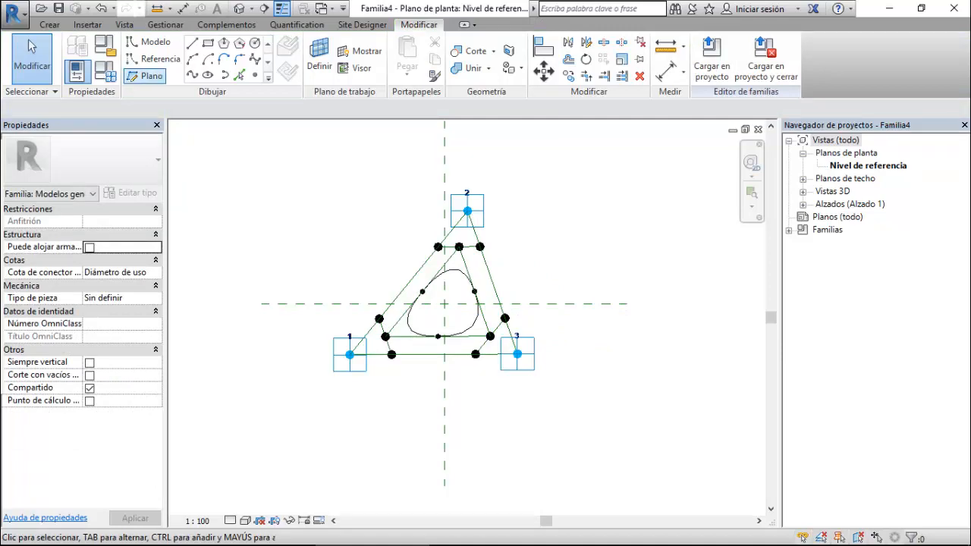
- Create a family instance parameter named grosor of type Longitud, grouped under Cotas
left_click(105, 71)
left_click(463, 375)
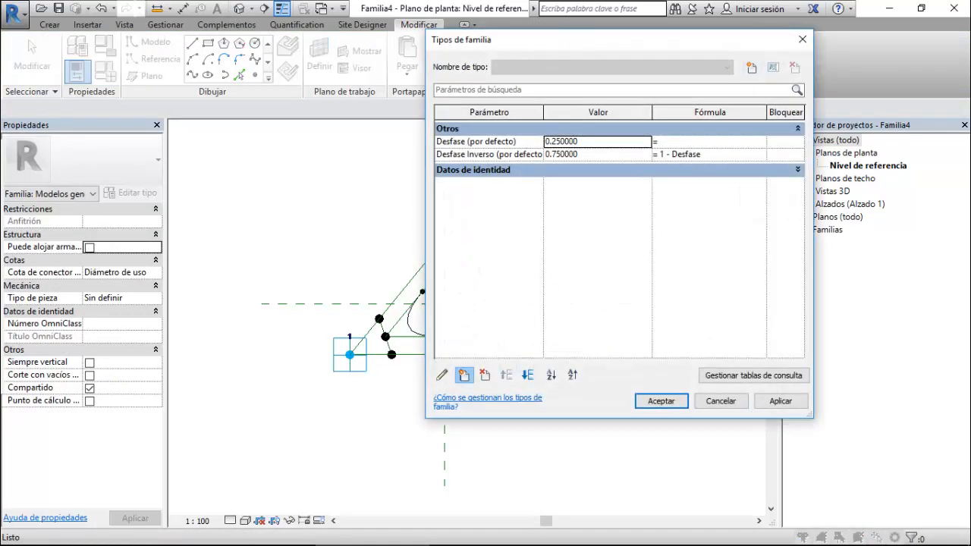
type("grosor")
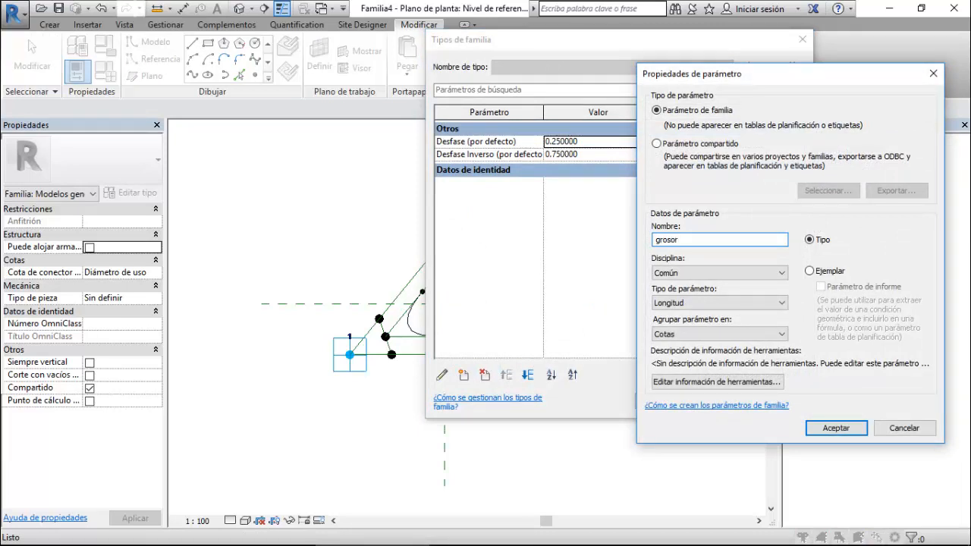
left_click(812, 271)
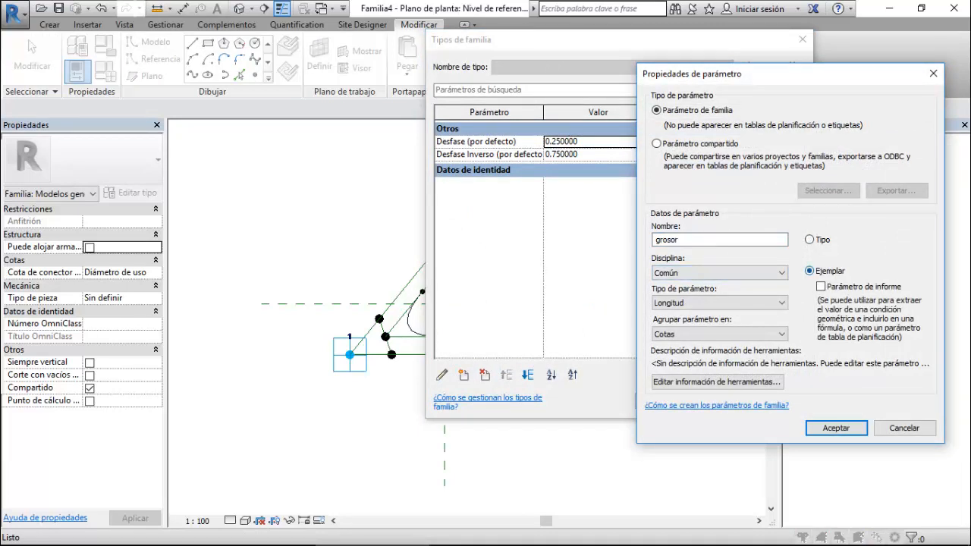
left_click(836, 428)
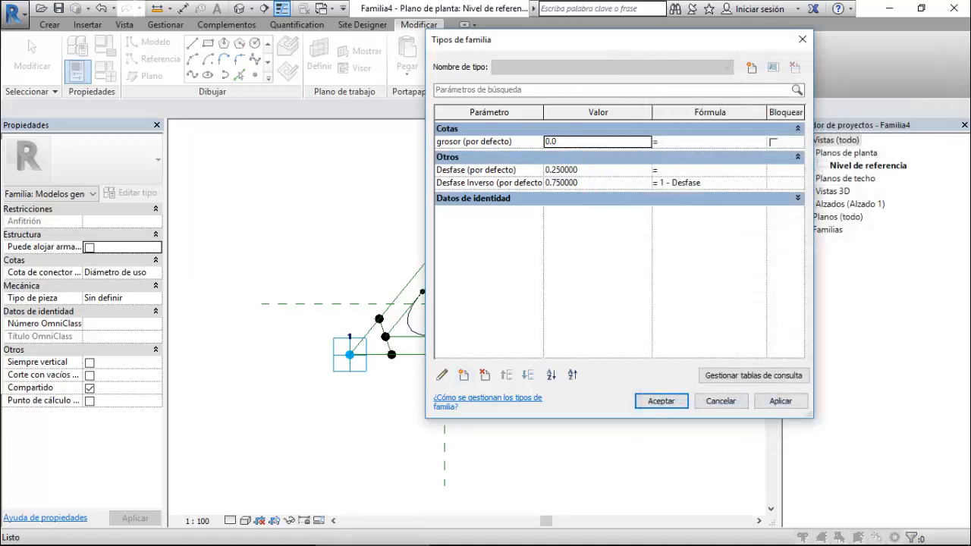
- Add a second Longitud instance parameter named grosor vacio, grouped under Cotas
left_click(464, 375)
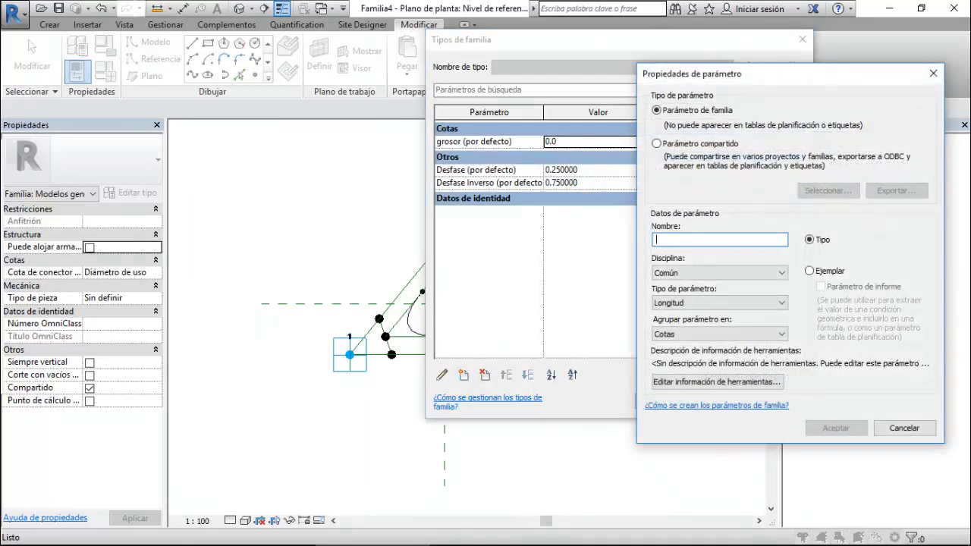
type("grosor vacio")
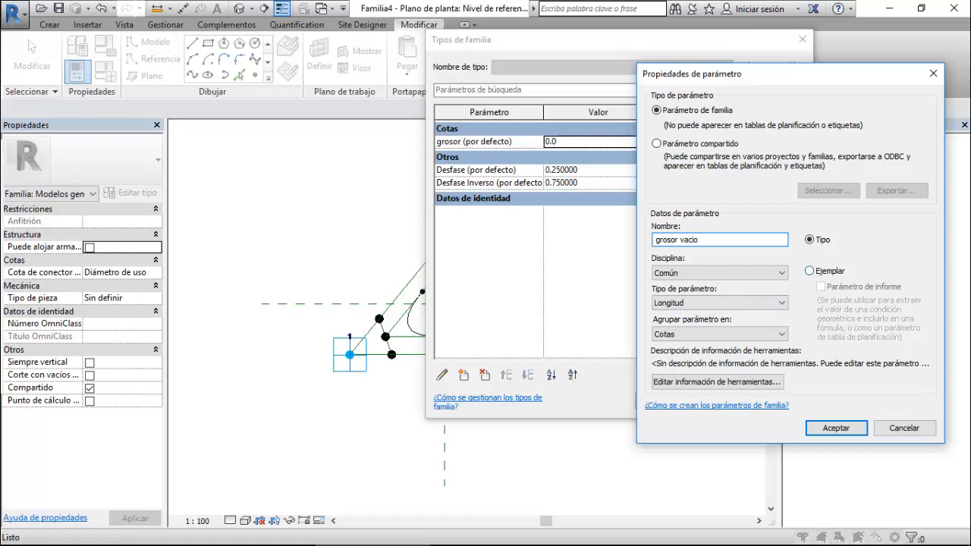
left_click(809, 271)
left_click(836, 428)
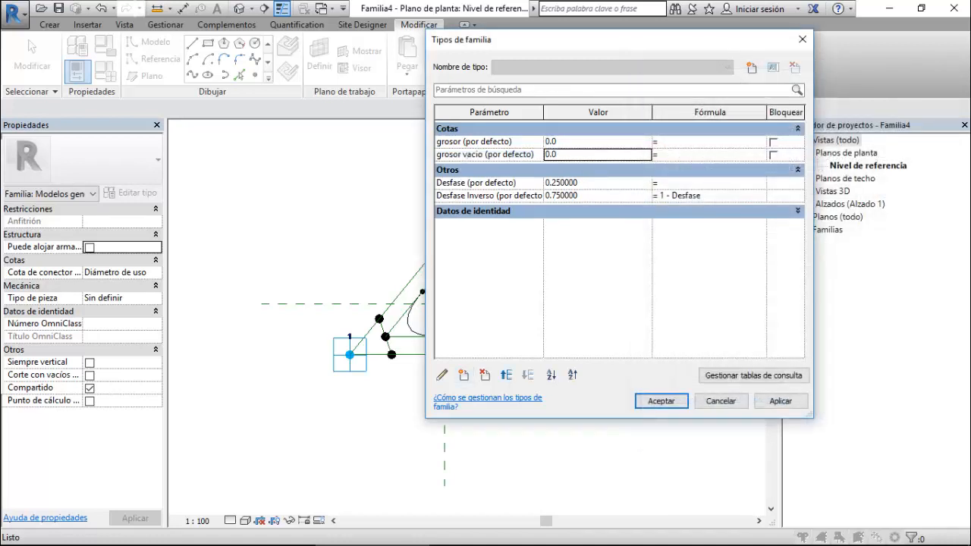
- Set grosor to 250, give grosor vacio a formula, and accept the family types
double_click(598, 142)
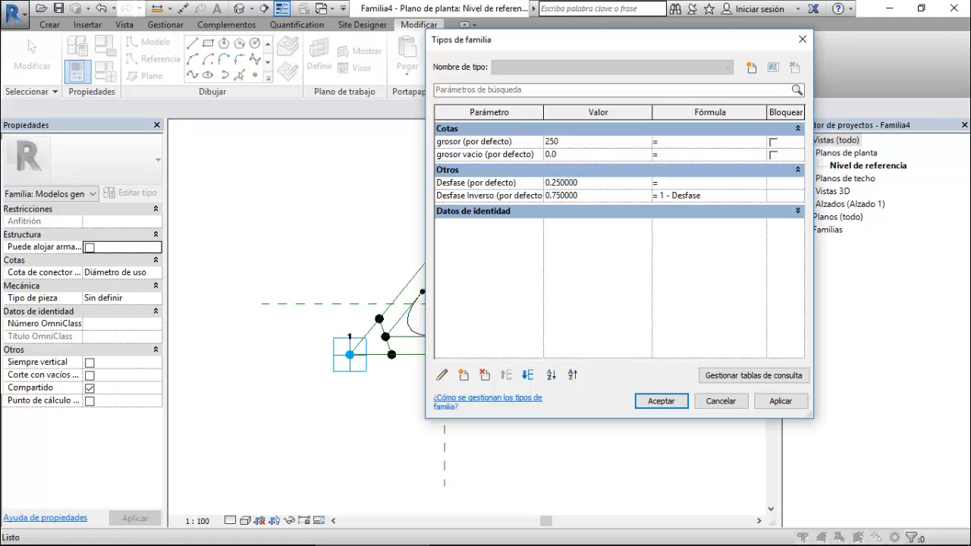
type("250")
key("Return")
left_click(698, 155)
key("Return")
left_click(644, 403)
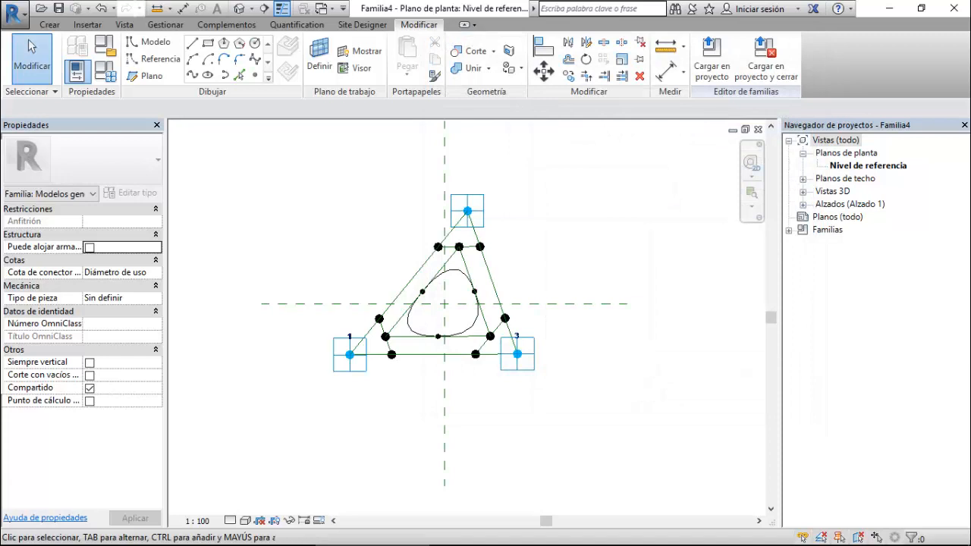
- In the {3D} view, create a solid extruded form from the chain of outer reference lines joining the three adaptive points
double_click(832, 191)
double_click(838, 204)
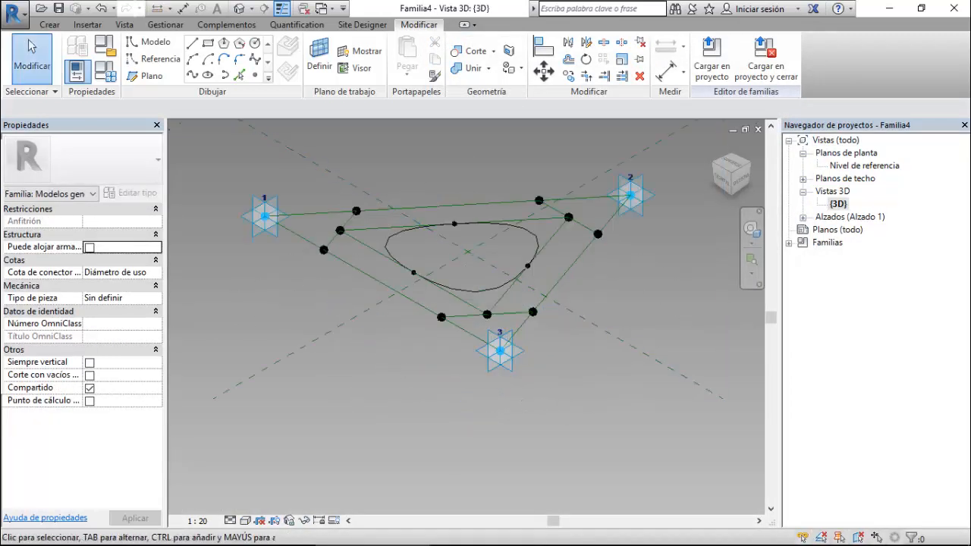
key("Tab")
left_click(591, 247)
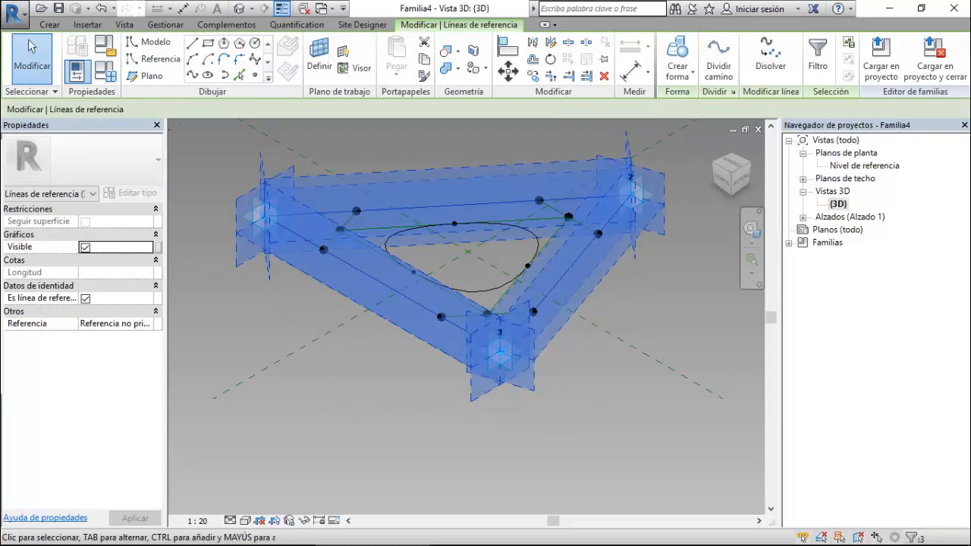
left_click(678, 68)
left_click(706, 100)
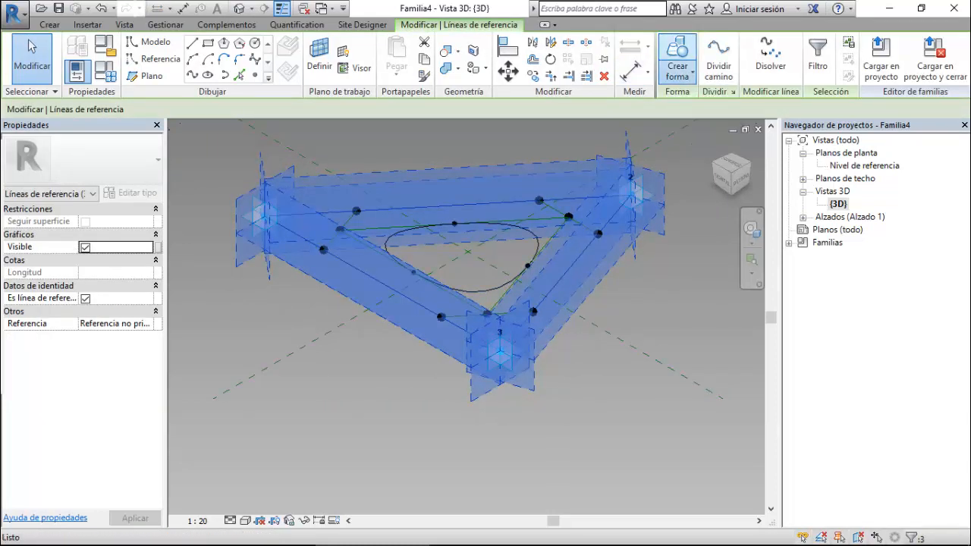
left_click(328, 378)
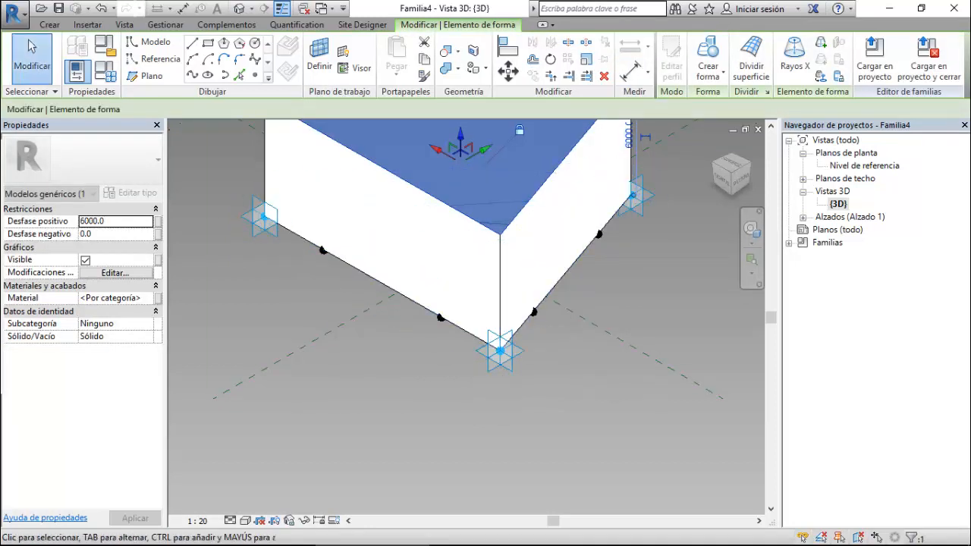
- Associate both the positive and negative offsets of the triangular solid with the grosor parameter
left_click(158, 220)
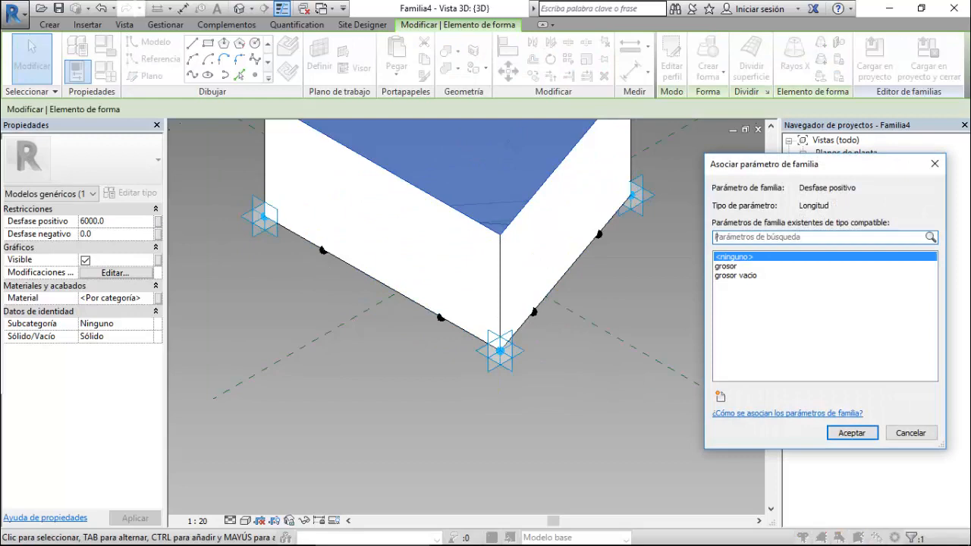
left_click(726, 266)
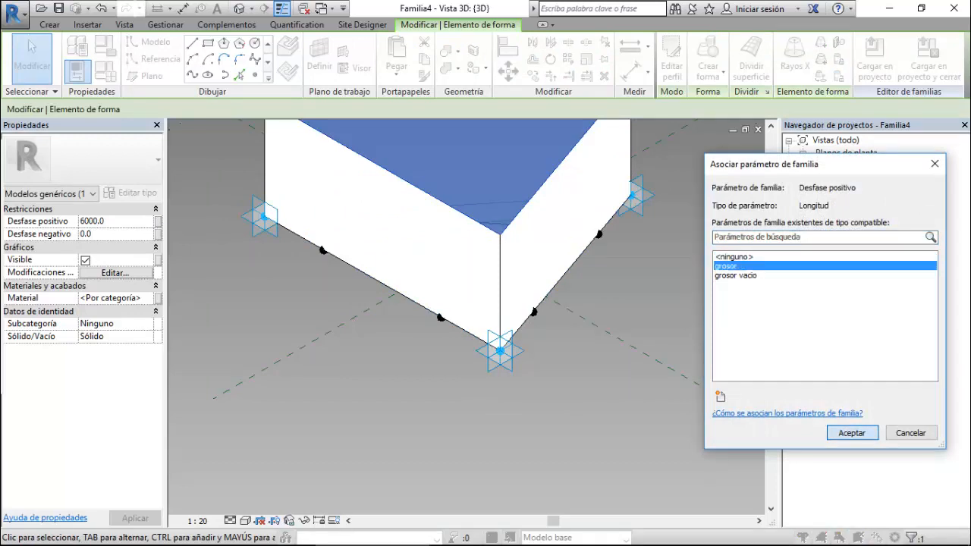
left_click(851, 433)
left_click(158, 234)
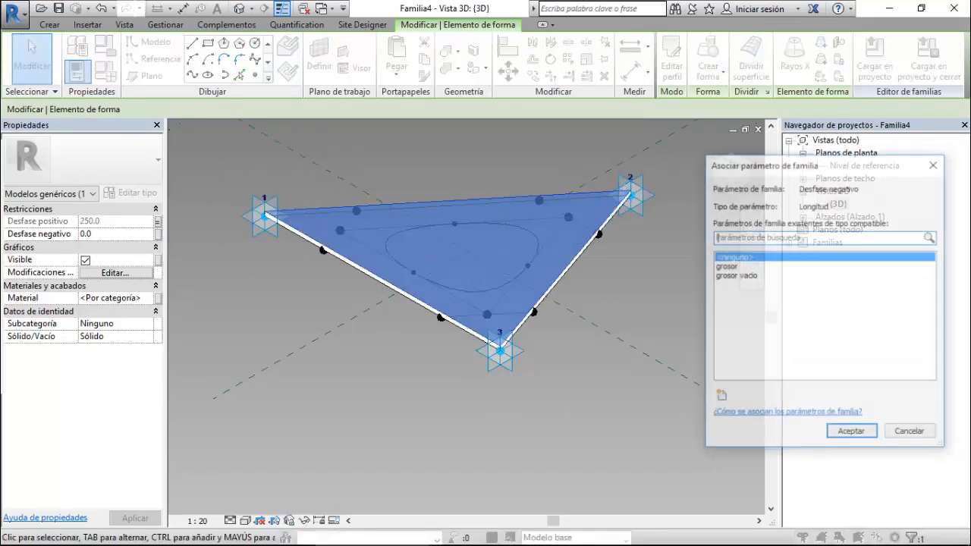
left_click(726, 266)
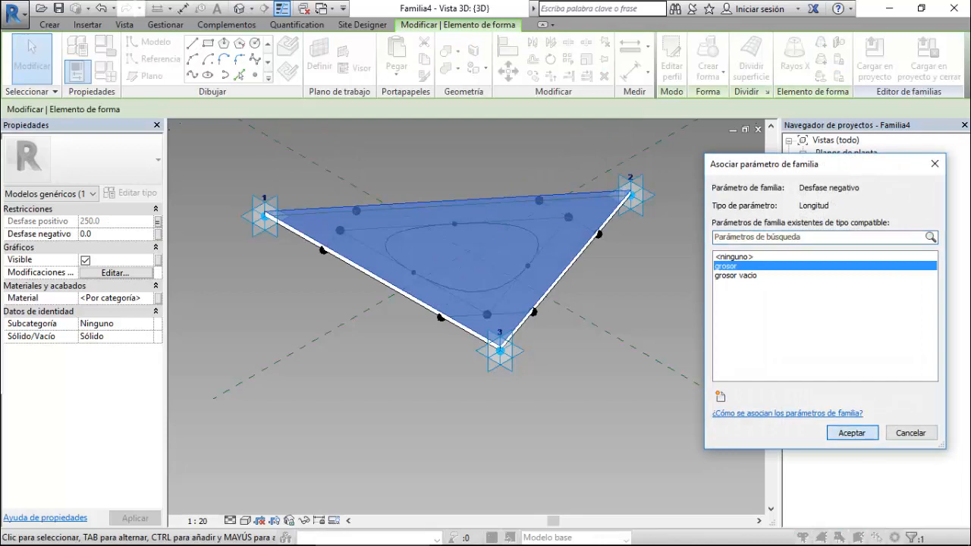
left_click(851, 433)
- Deselect the triangular solid and set the 3D view's visual style to Estructura alámbrica
scroll(523, 268, "up", 2)
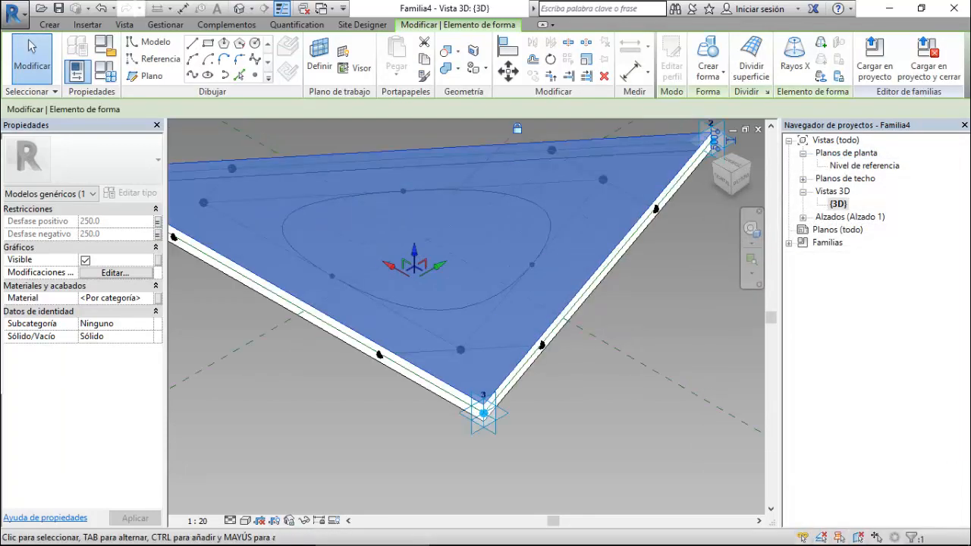
key("Escape")
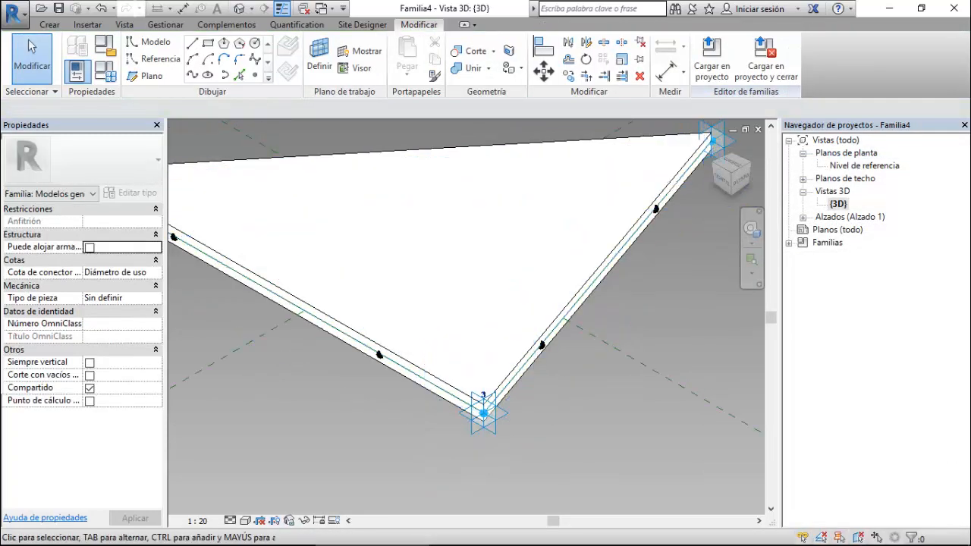
left_click(245, 521)
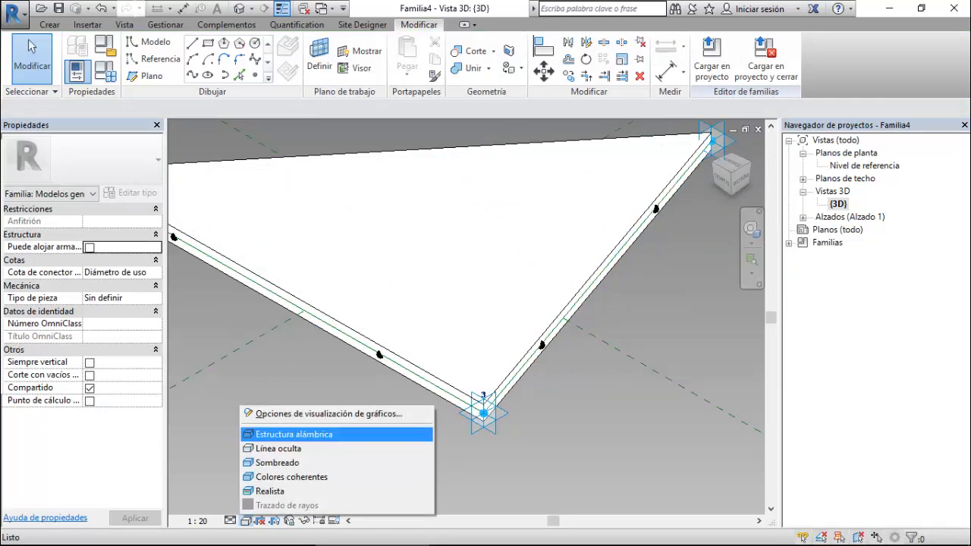
left_click(281, 432)
- Create a form from the closed loop of three 3Ptos Bezier Curve components, choosing the flat surface option
scroll(405, 170, "up", 3)
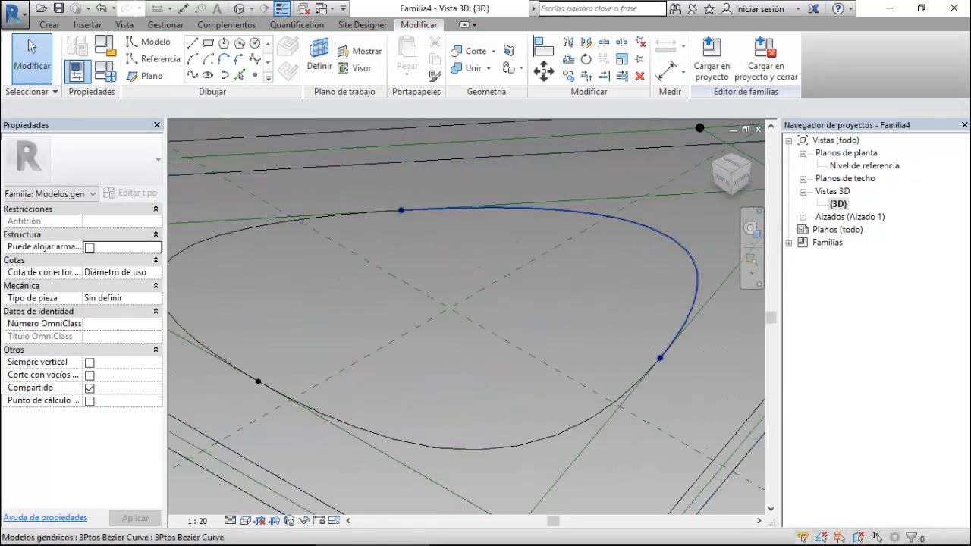
key("Tab")
left_click(658, 230)
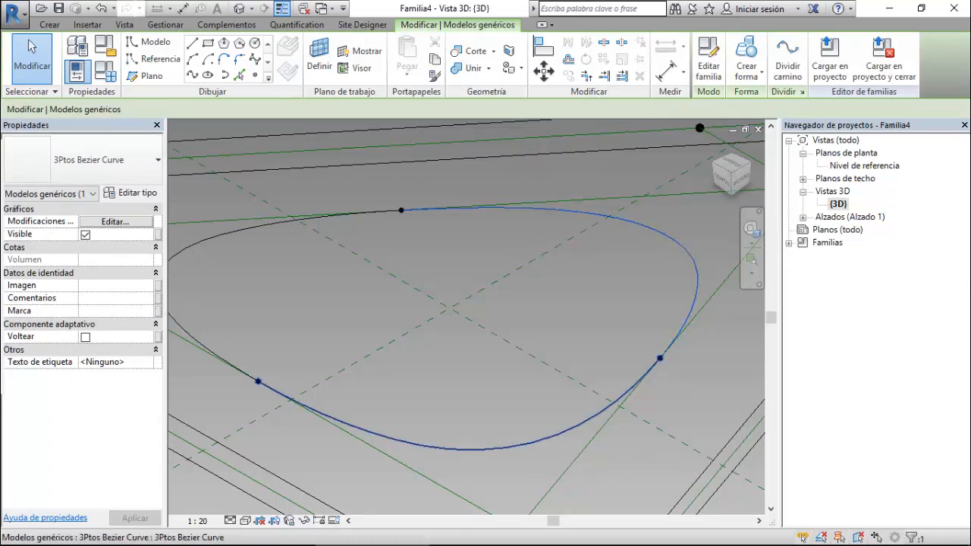
left_click(530, 442, "ctrl")
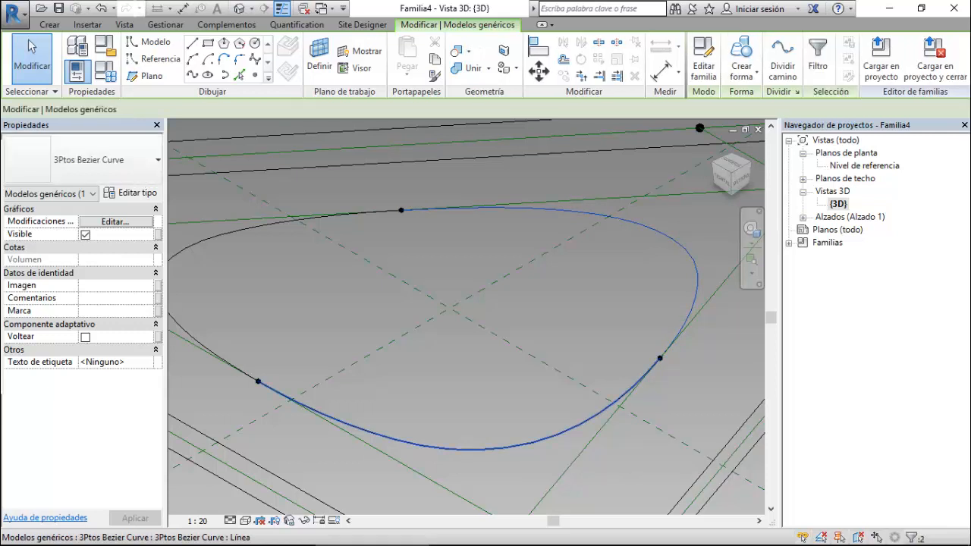
scroll(400, 316, "down", 2)
scroll(241, 269, "up", 3)
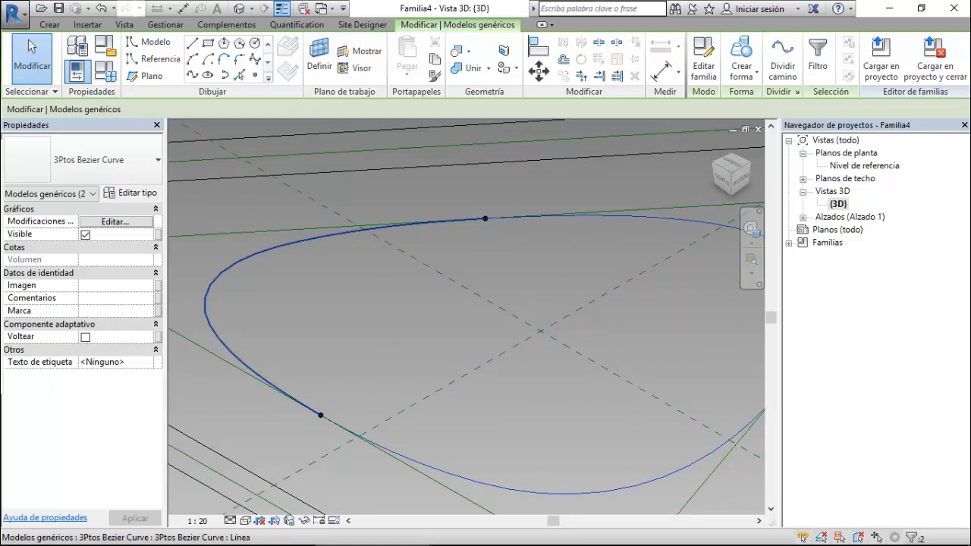
left_click(217, 271, "ctrl")
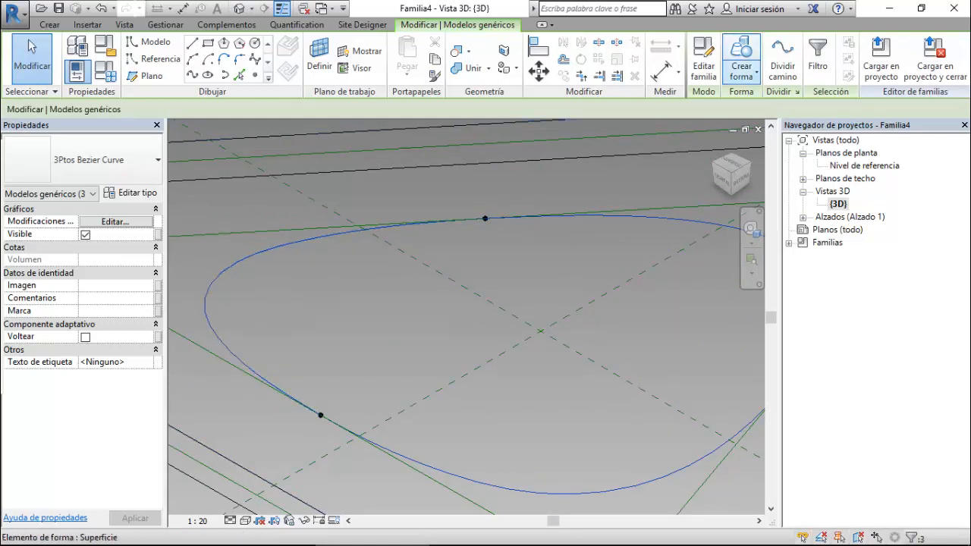
left_click(742, 73)
left_click(759, 100)
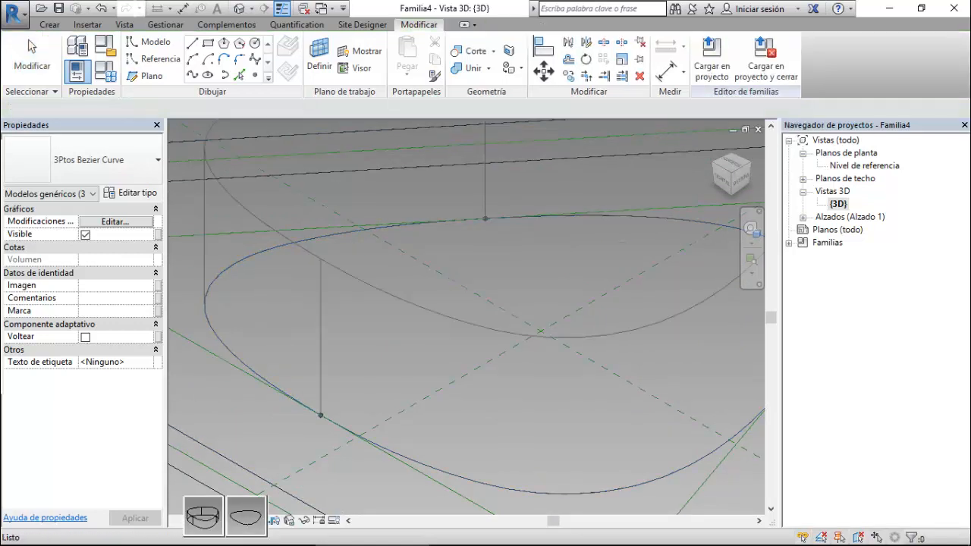
scroll(501, 298, "down", 2)
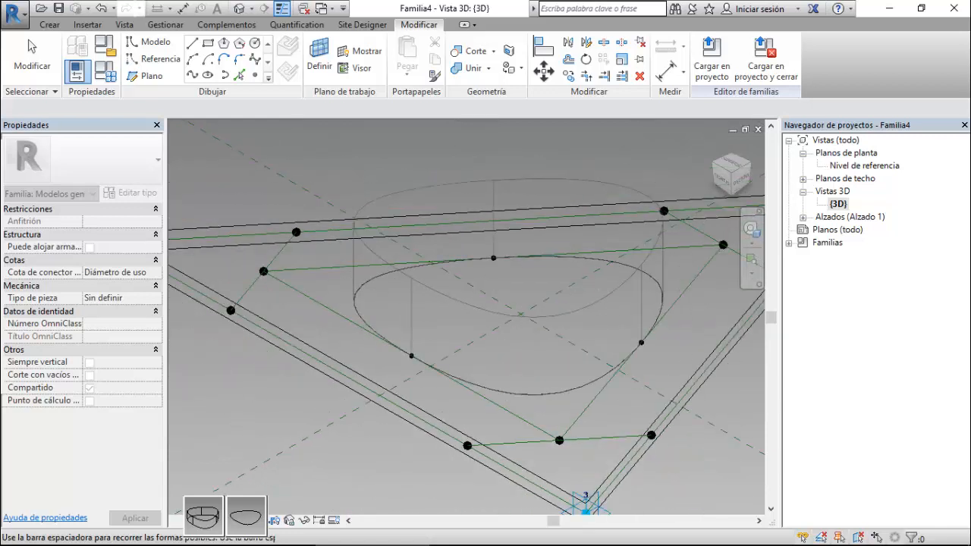
left_click(245, 517)
scroll(501, 297, "up", 3)
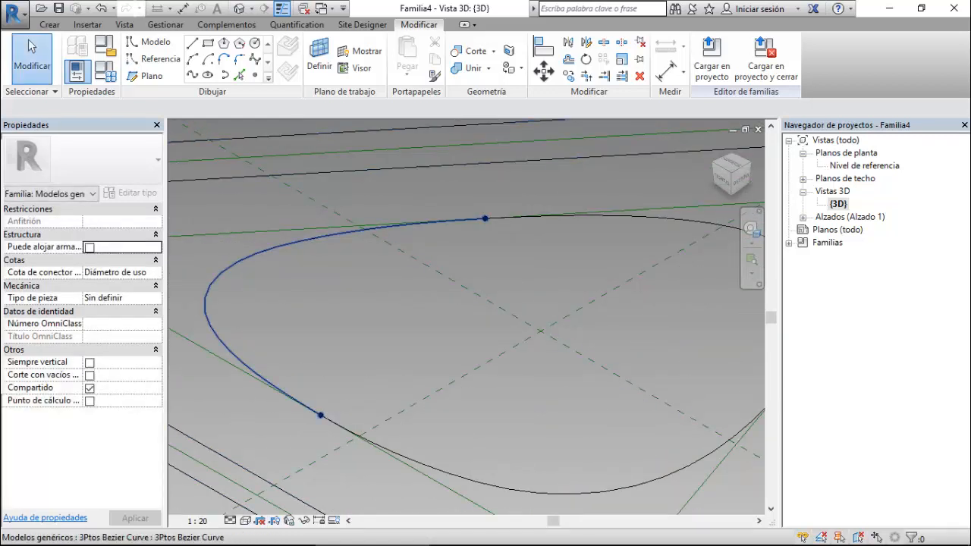
scroll(240, 260, "down", 3)
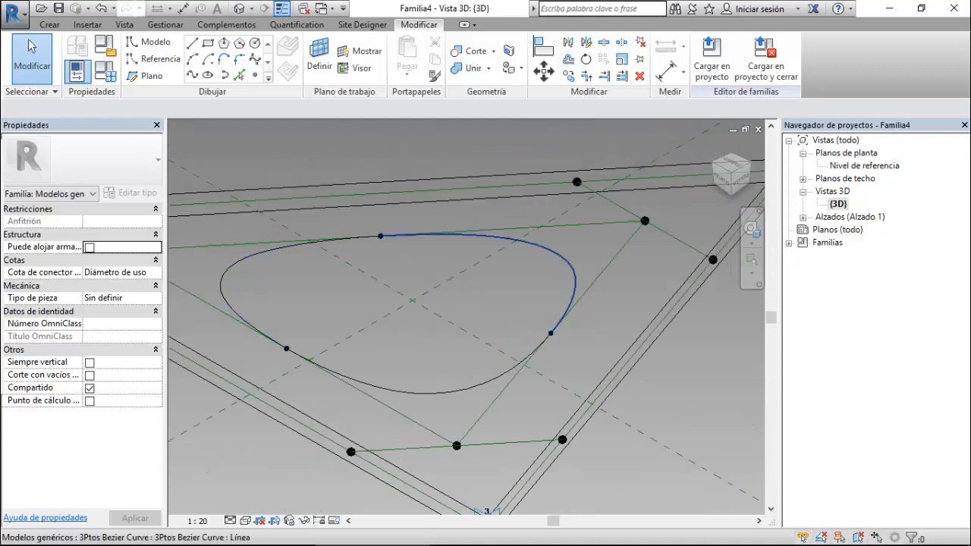
- Create an extruded solid form from the closed loop of three 3Ptos Bezier Curve components
left_click(399, 236)
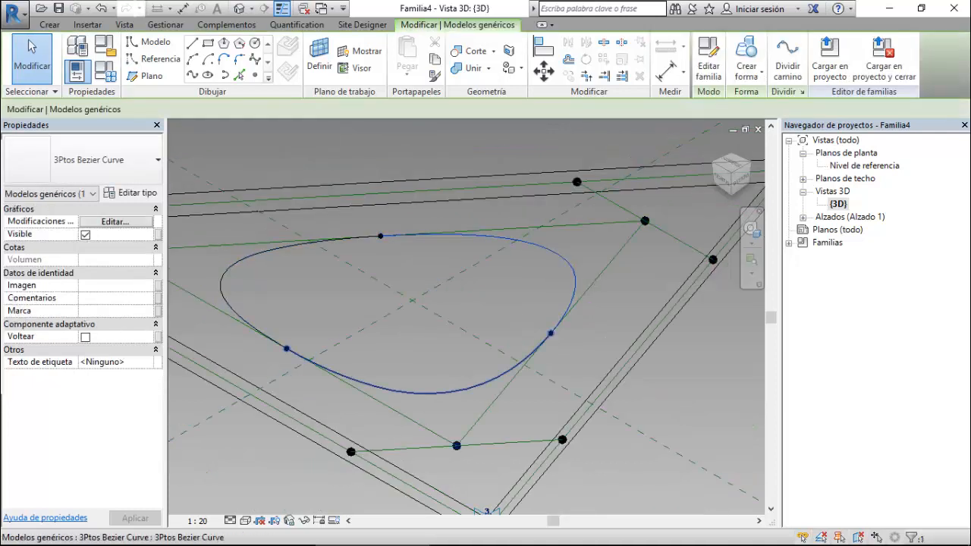
left_click(425, 393, "ctrl")
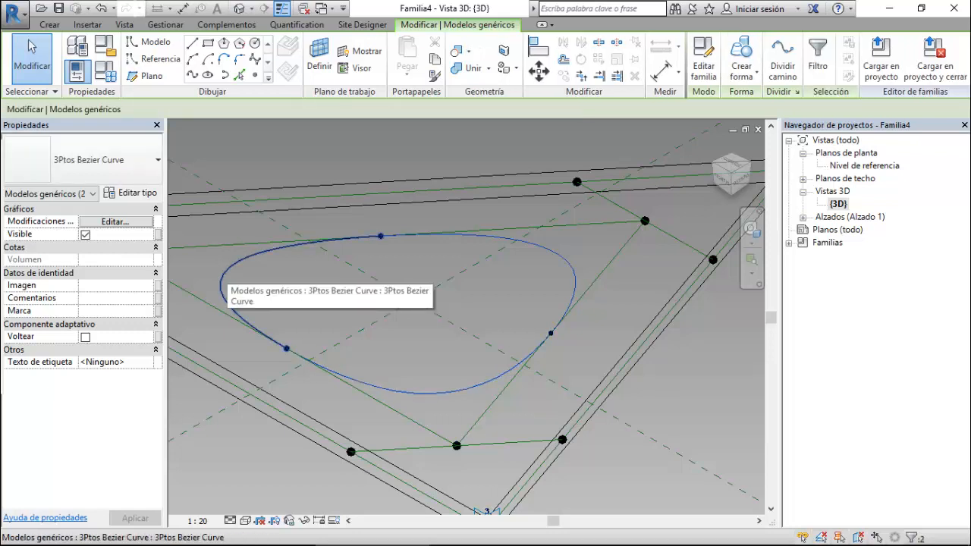
key("Tab")
left_click(227, 270, "ctrl")
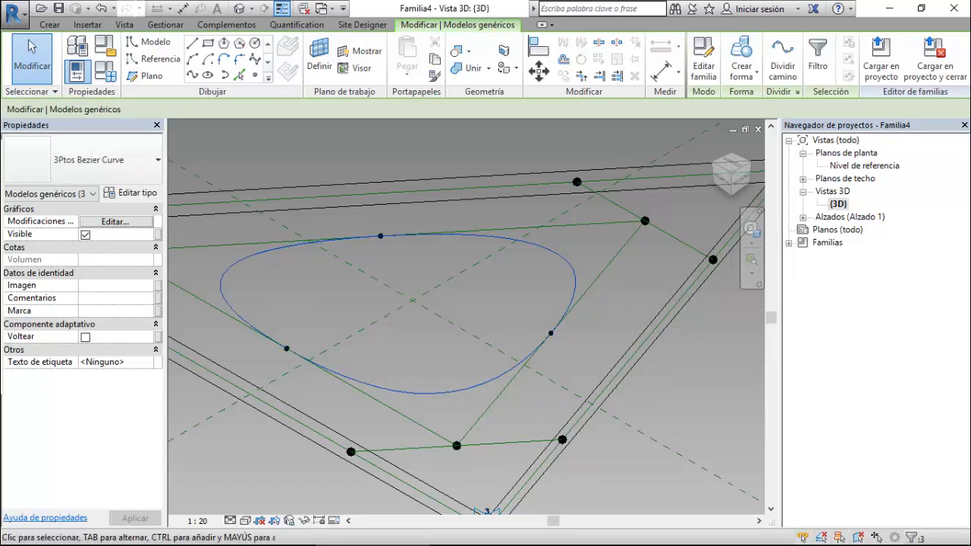
left_click(741, 70)
left_click(763, 130)
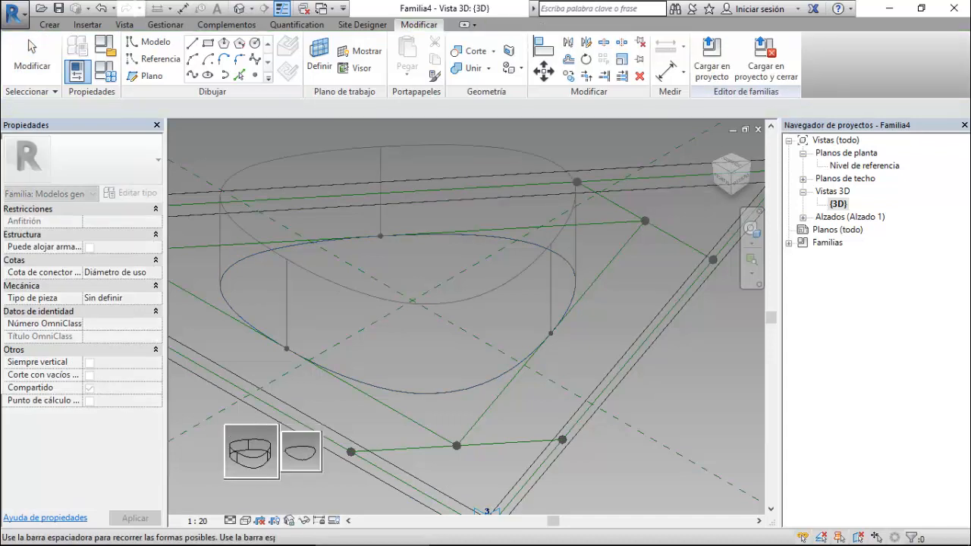
left_click(252, 453)
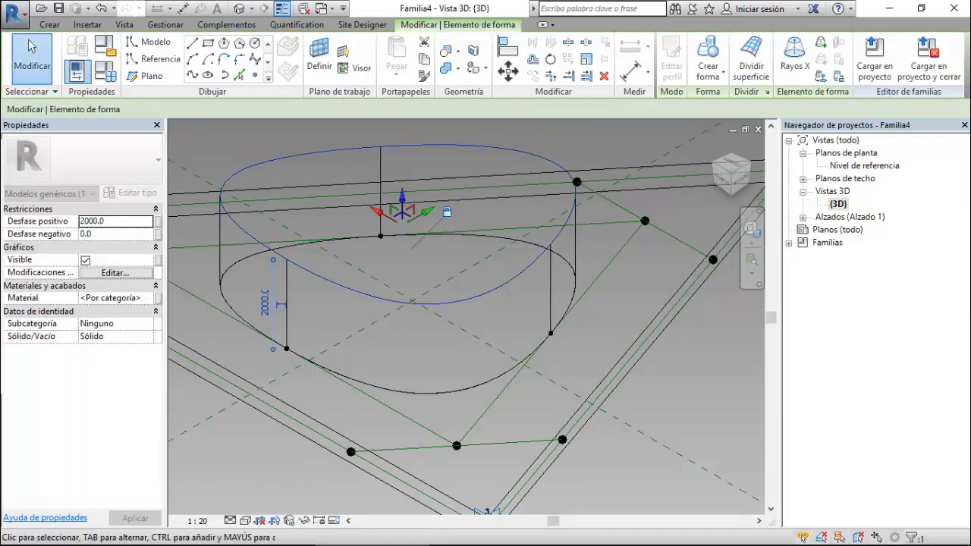
- Associate both the positive and negative offsets of the curved extrusion with the grosor vacio parameter
left_click(158, 221)
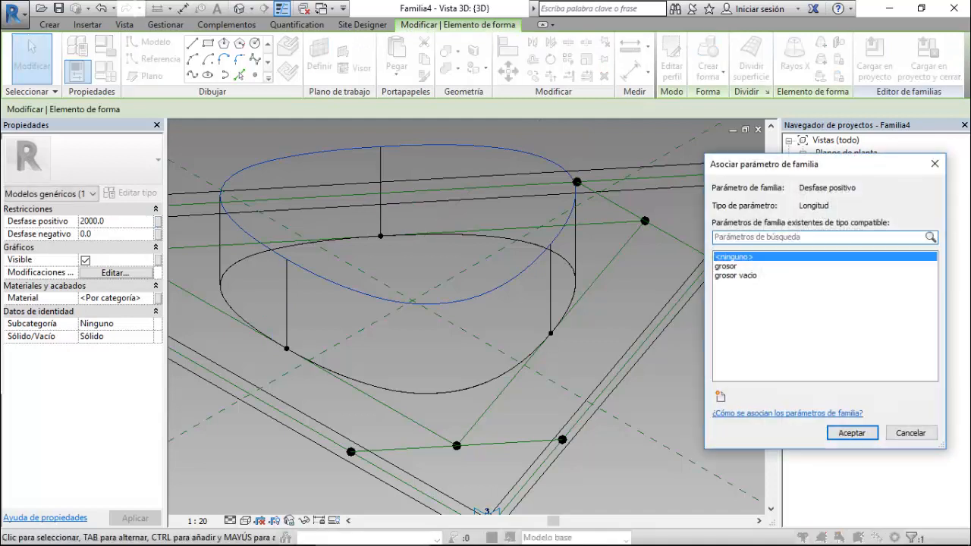
left_click(736, 275)
left_click(852, 433)
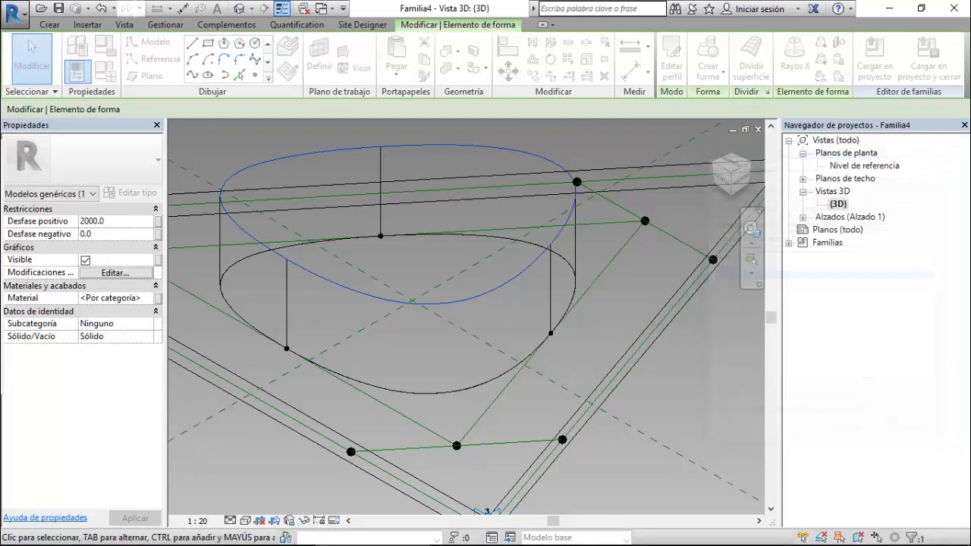
left_click(158, 233)
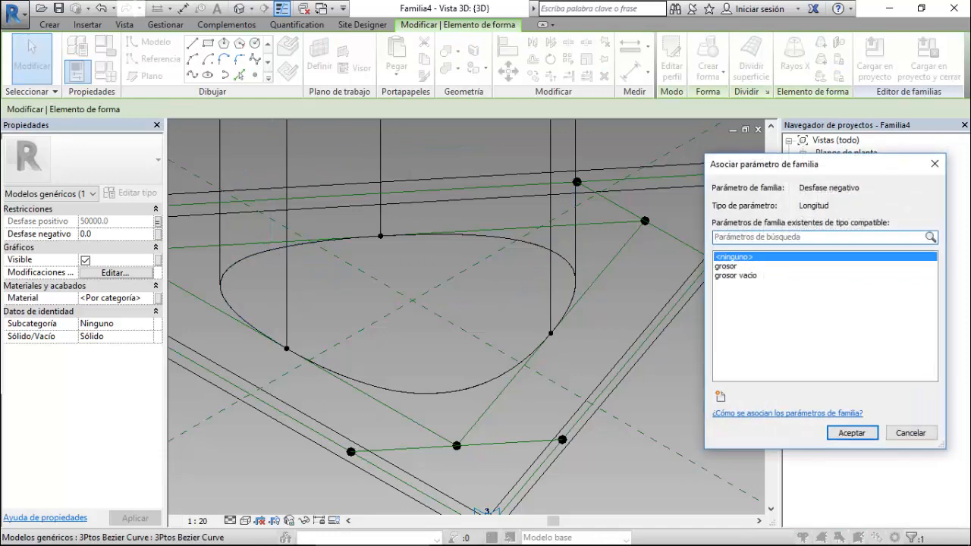
left_click(735, 276)
left_click(851, 433)
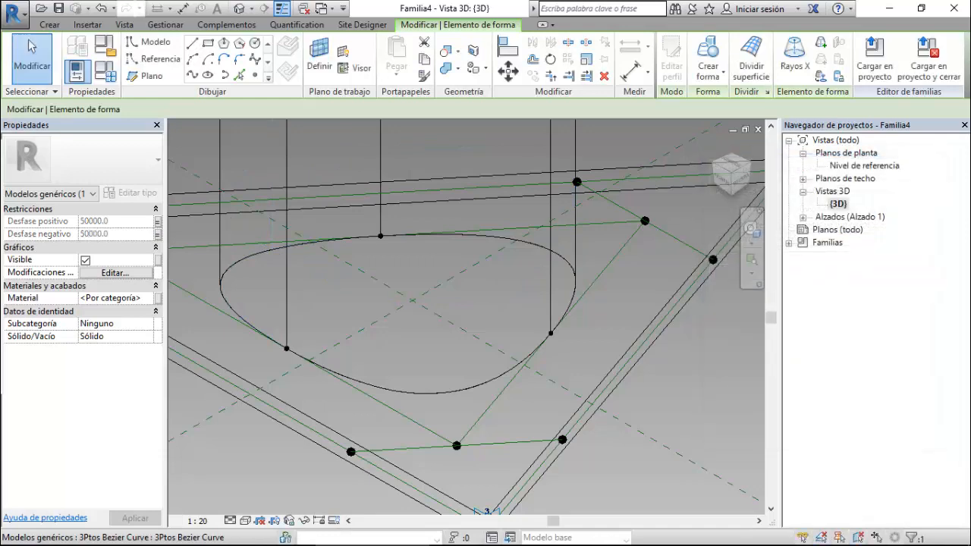
- Set the 3D view to a shaded visual style and deselect the curved extrusion
scroll(497, 323, "down", 3)
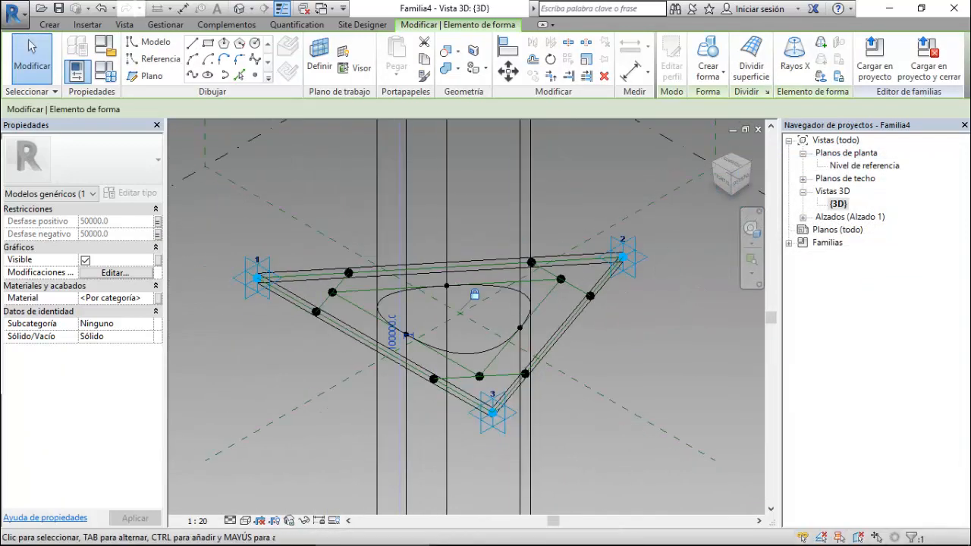
left_click(246, 521)
left_click(277, 462)
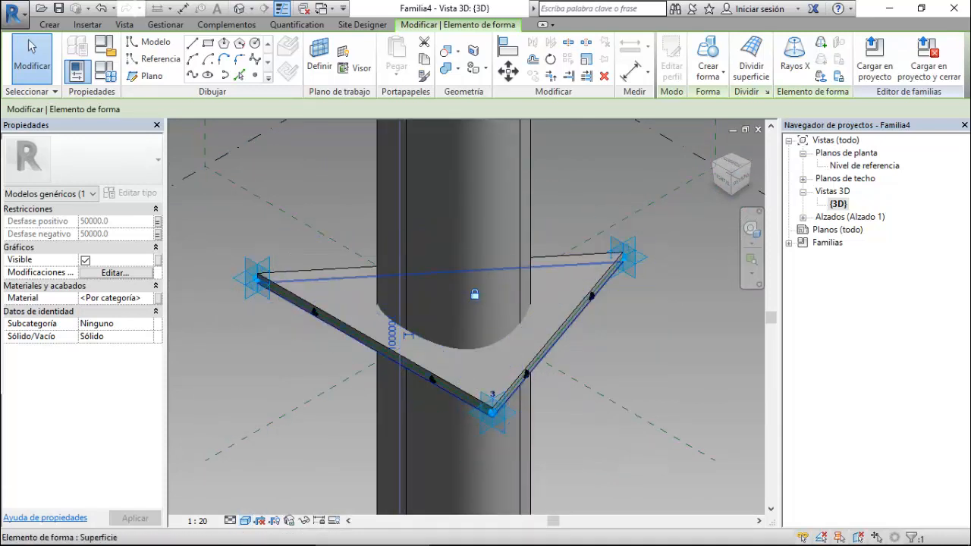
key("Escape")
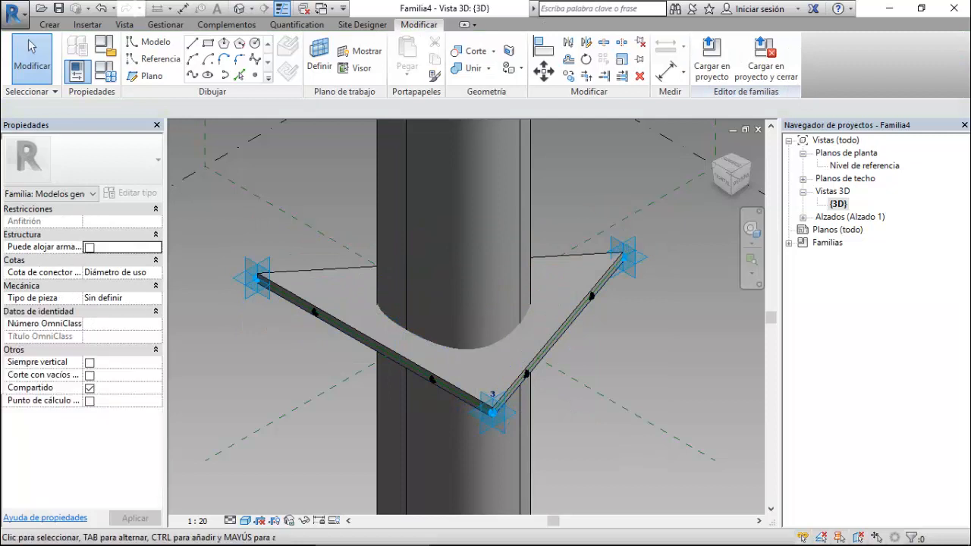
- Cut the geometry between the tall curved extrusion and the triangular solid, then exit the cut command
scroll(273, 378, "down", 3)
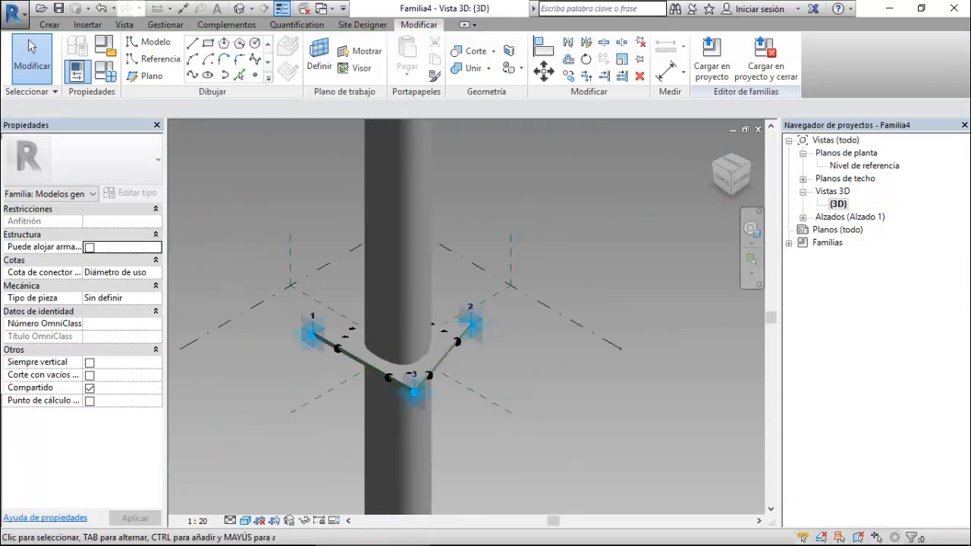
scroll(416, 335, "up", 2)
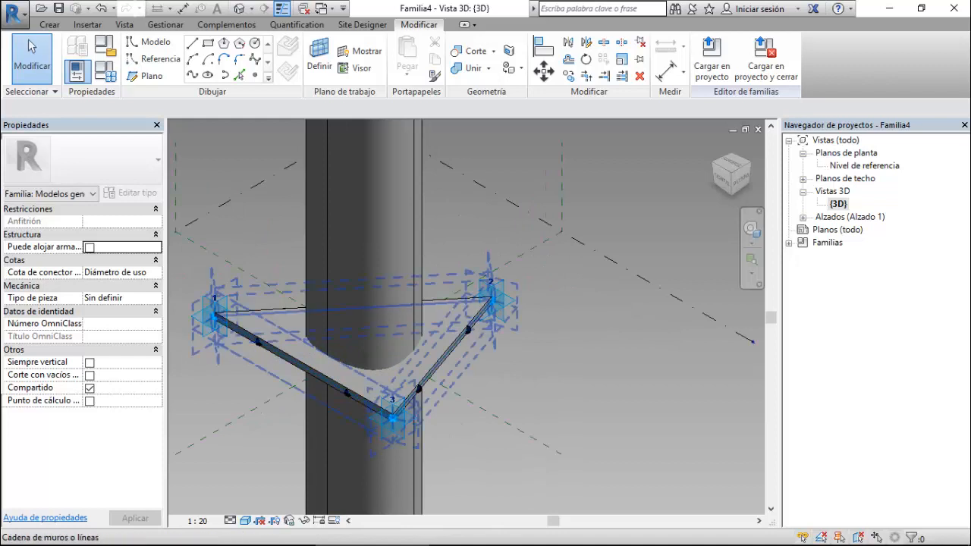
scroll(448, 350, "up", 3)
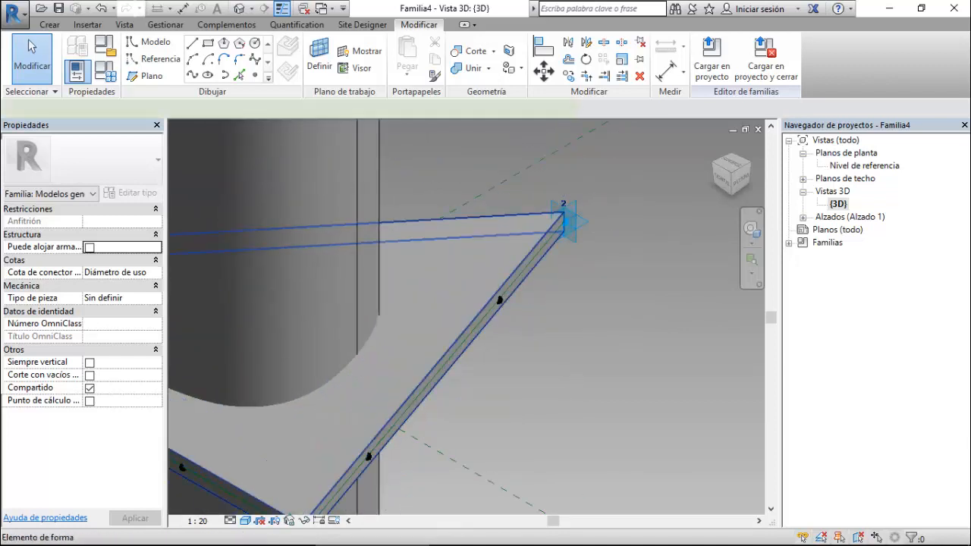
left_click(449, 345)
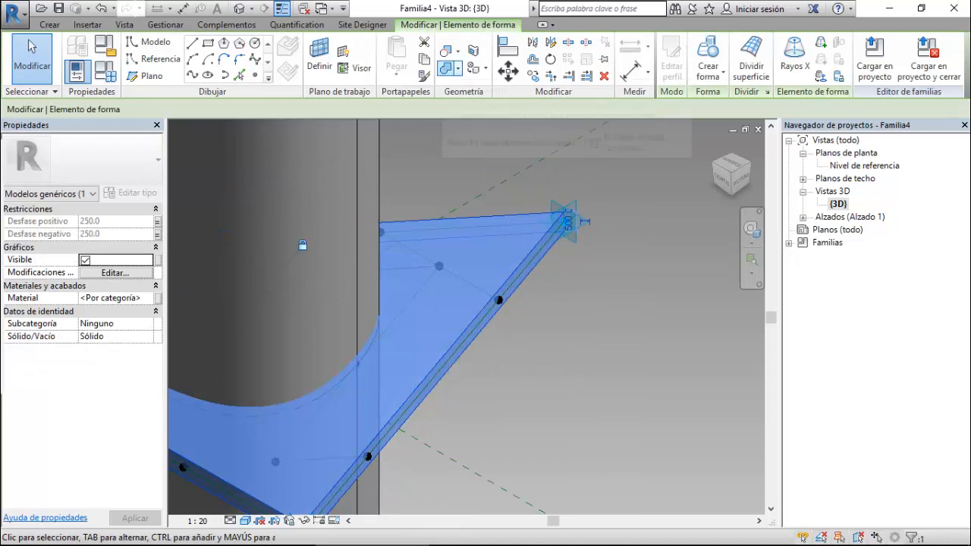
left_click(447, 51)
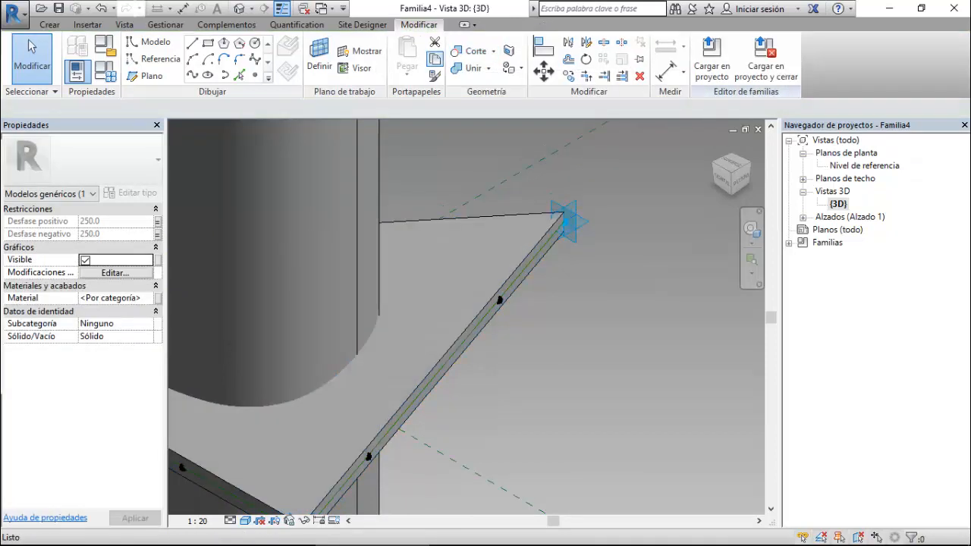
left_click(380, 192)
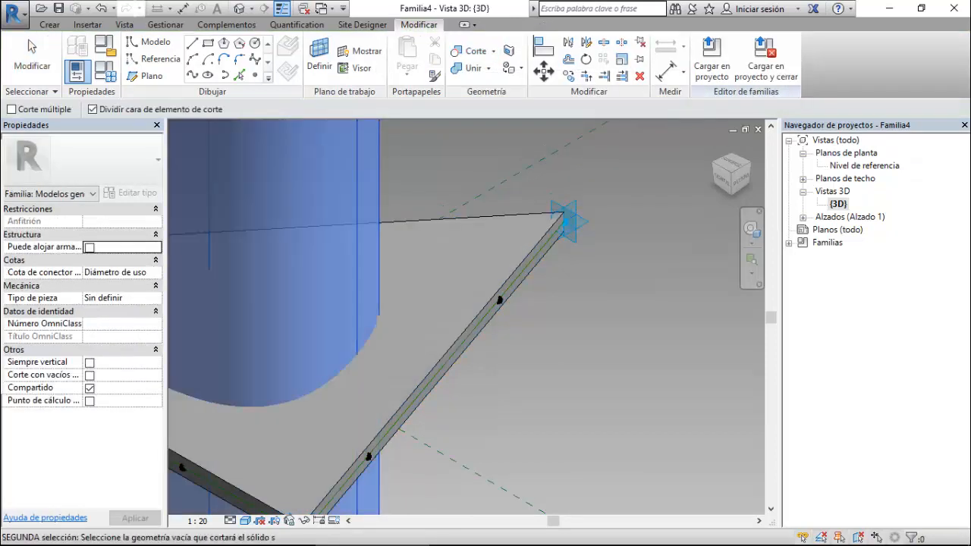
left_click(445, 218)
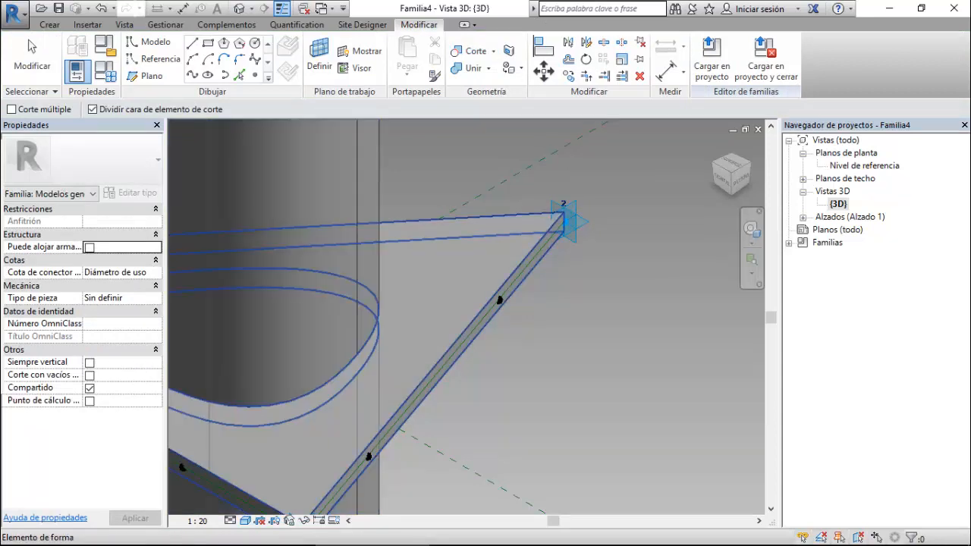
key("Escape")
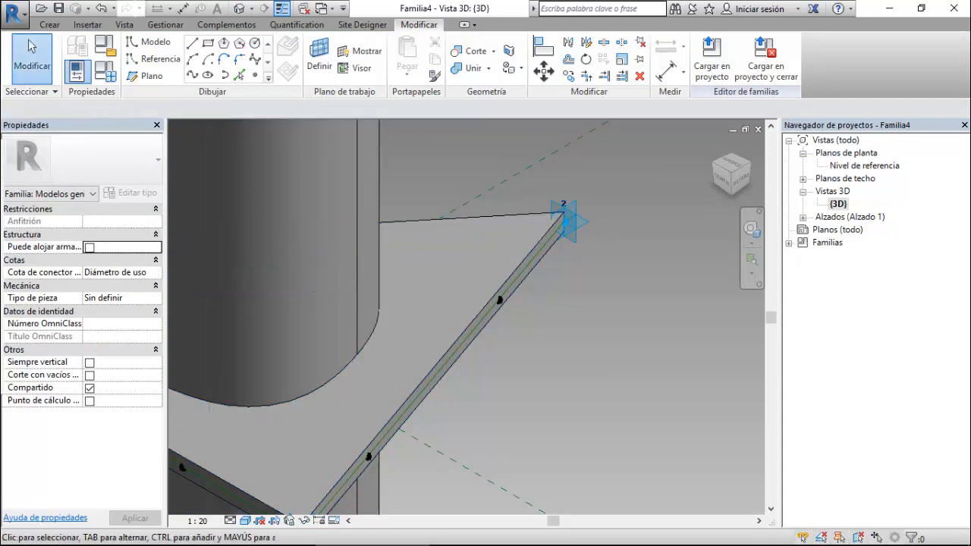
- Delete the tall solid extrusion that passes through the triangular panel
scroll(611, 338, "down", 3)
left_click(461, 295)
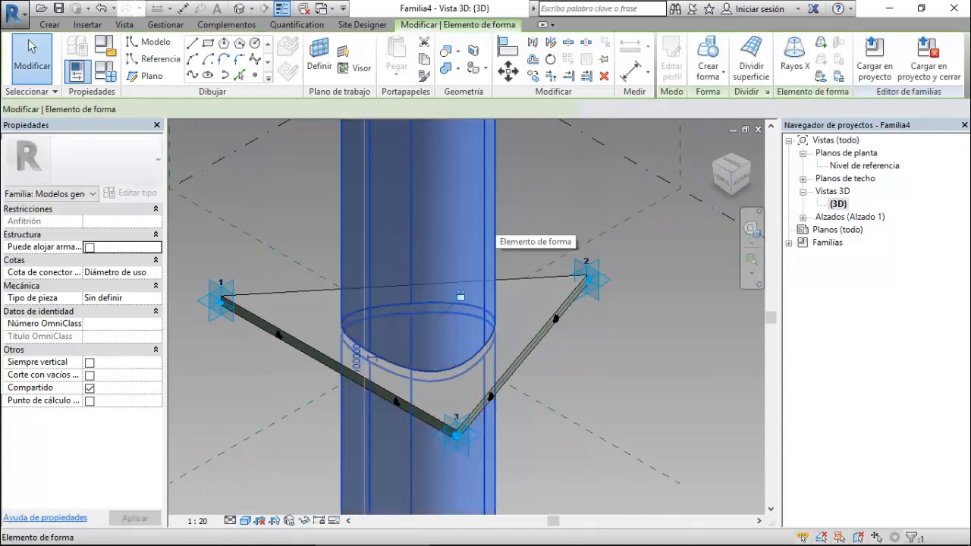
key("Delete")
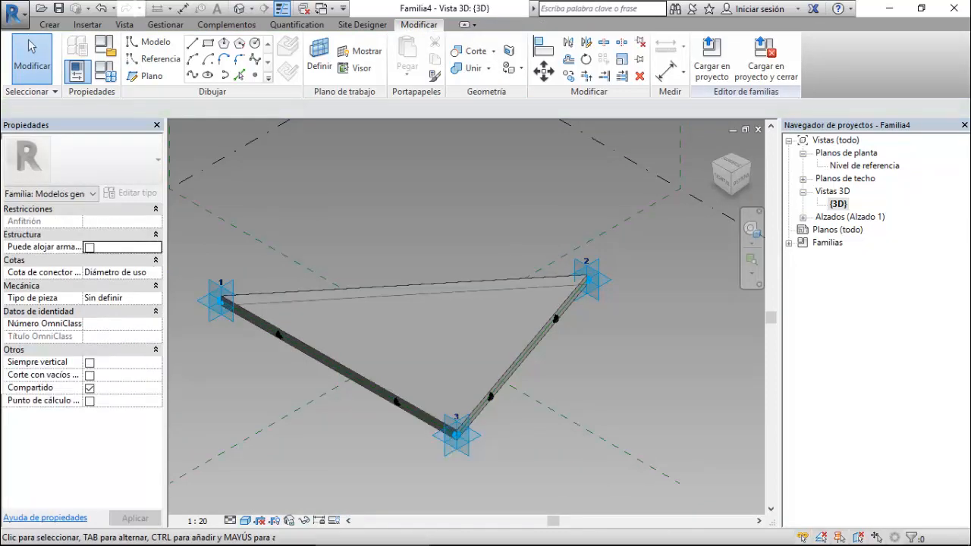
key("ctrl+z")
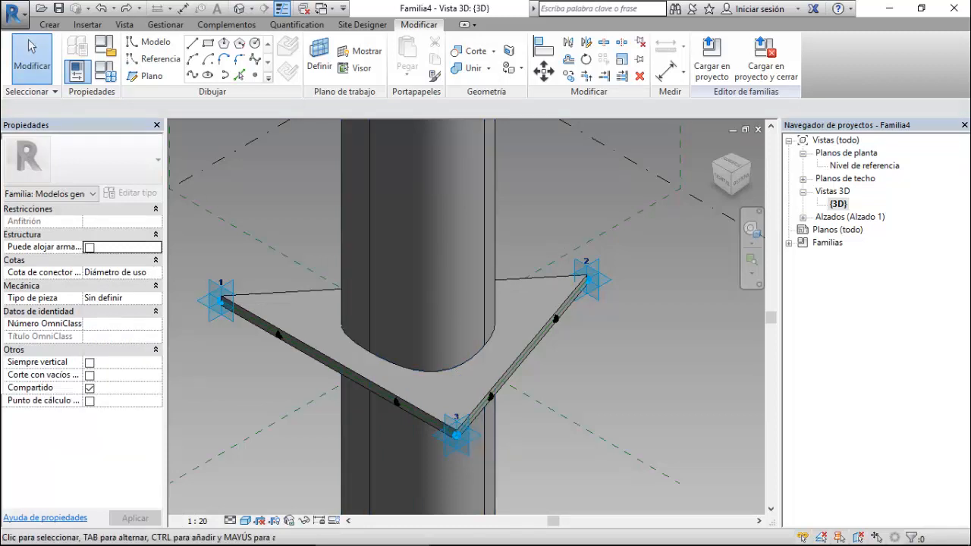
left_click(485, 224)
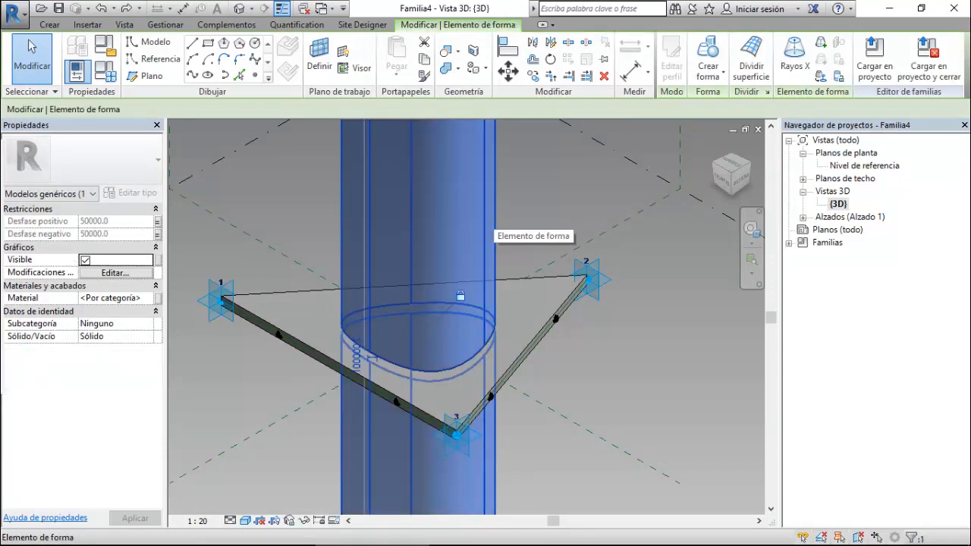
key("Delete")
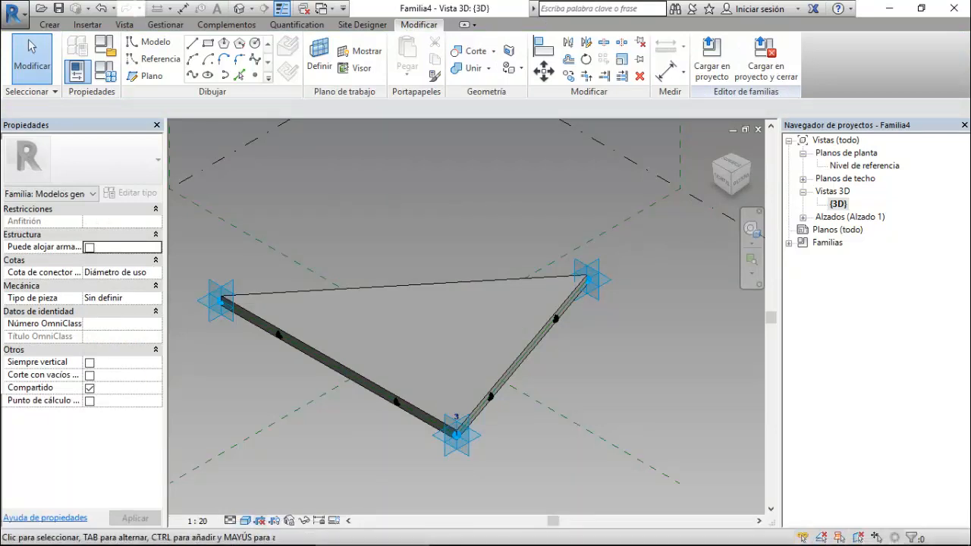
- Switch the view to wireframe and create an extruded void form from the loop of three 3Ptos Bezier Curve components
left_click(246, 521)
left_click(293, 434)
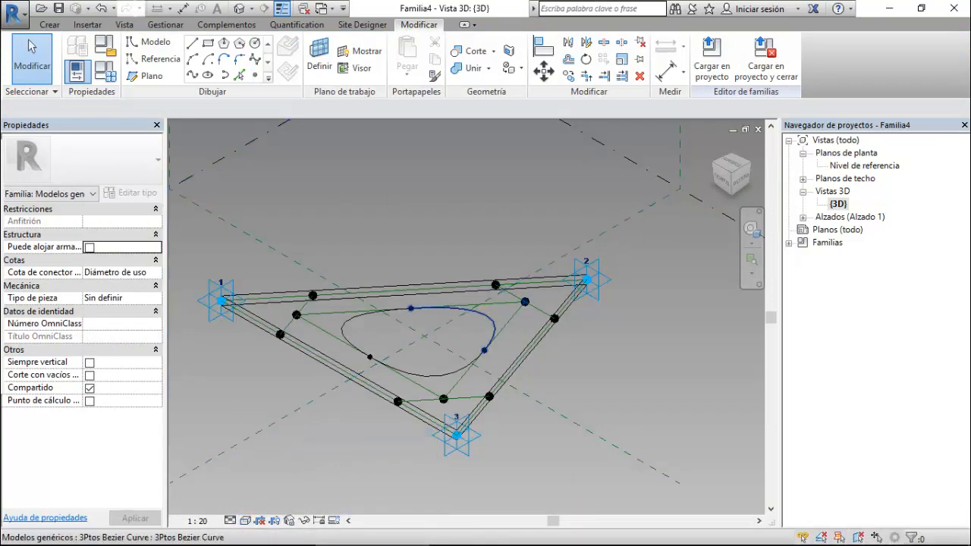
scroll(494, 327, "up", 3)
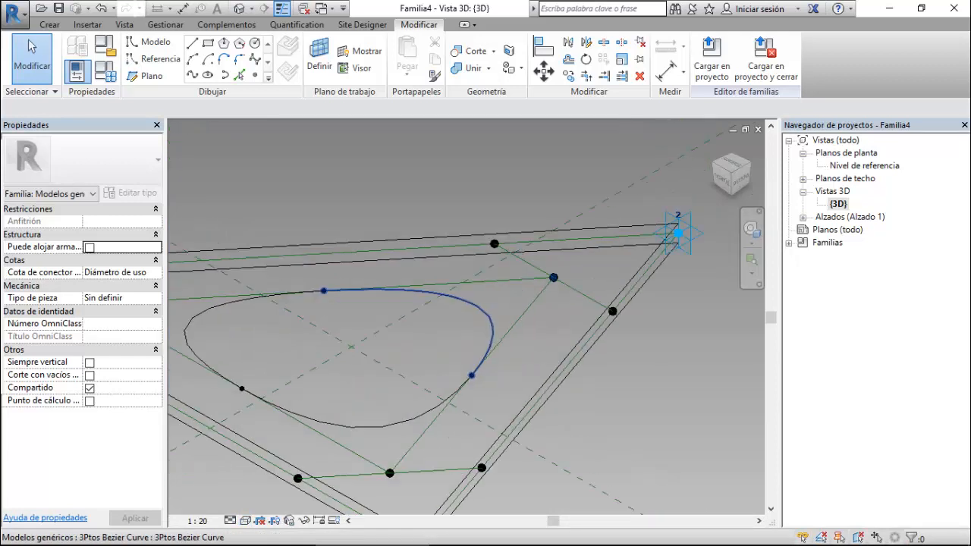
left_click(494, 327)
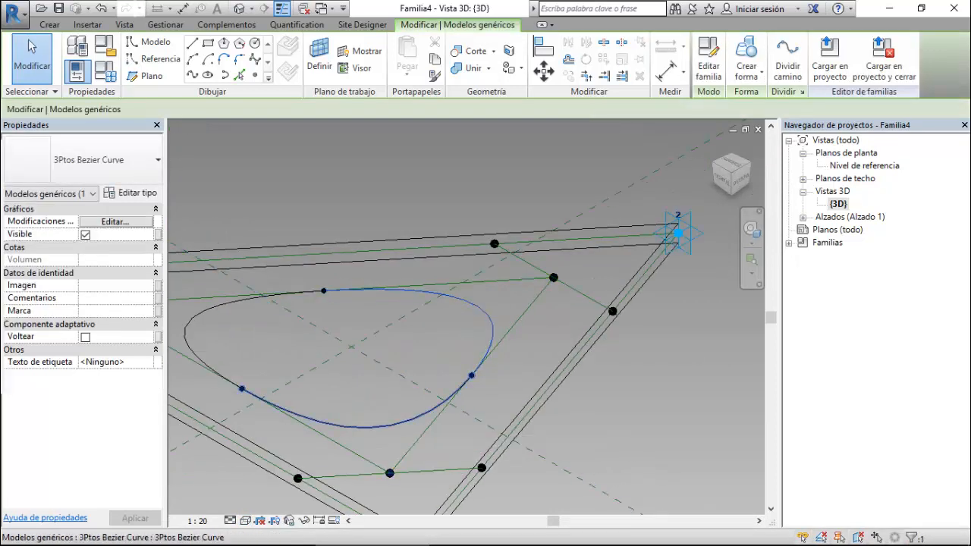
left_click(414, 419, "ctrl")
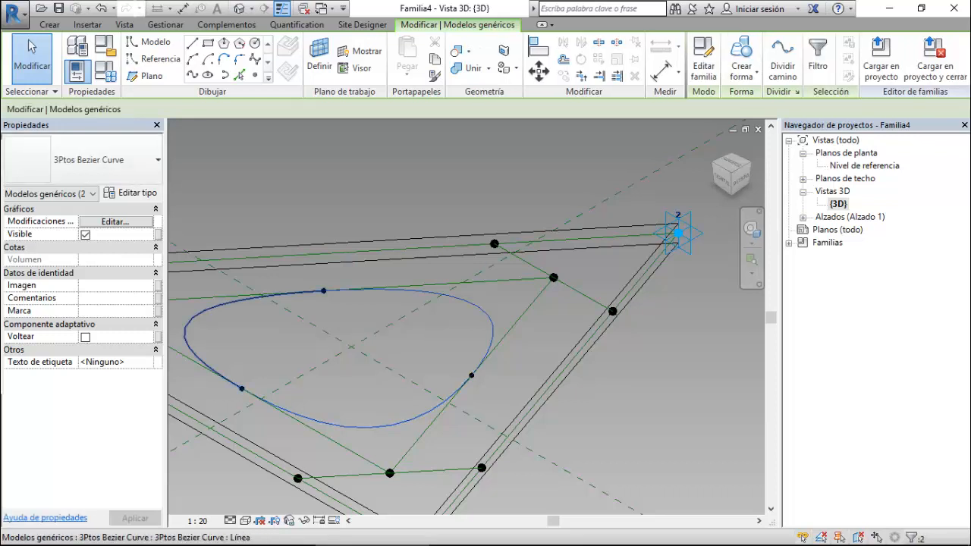
left_click(206, 310, "ctrl")
left_click(741, 66)
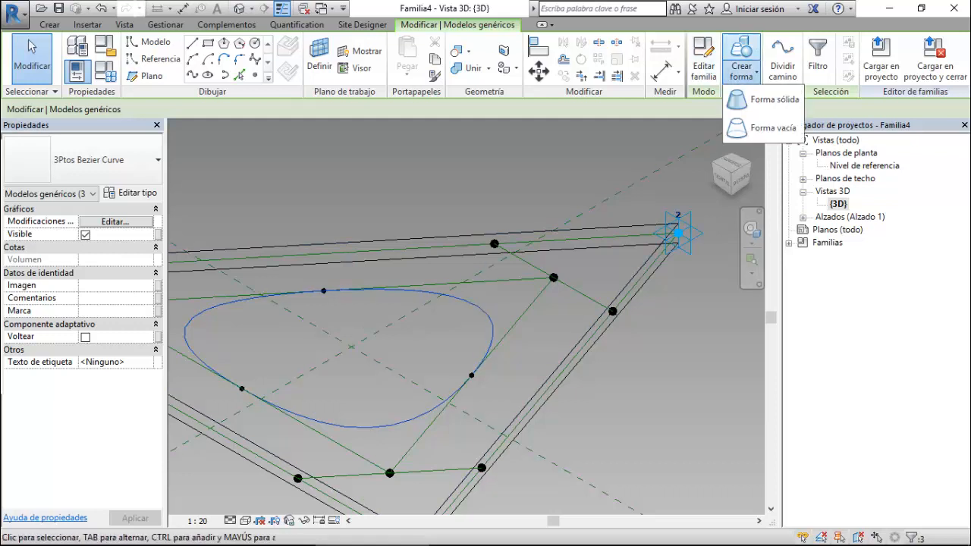
left_click(773, 128)
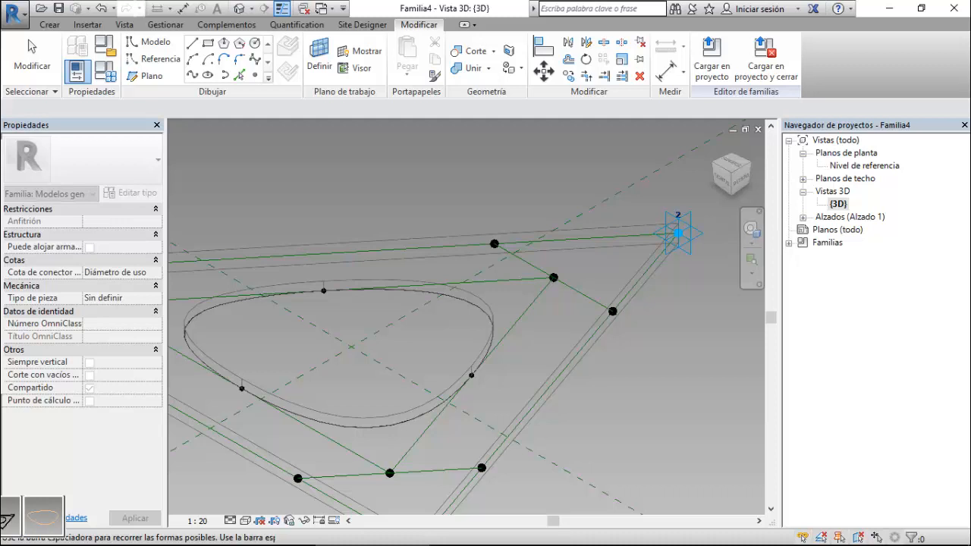
key("space")
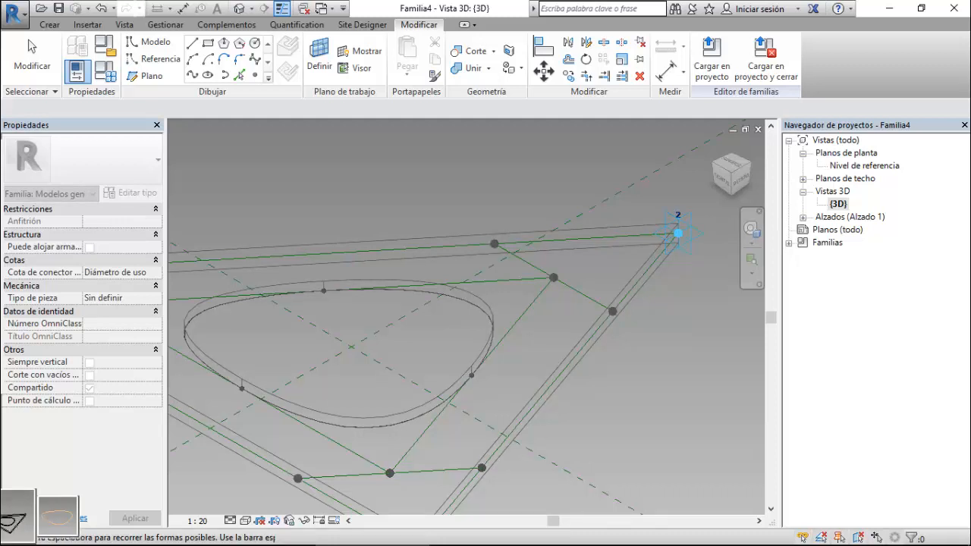
left_click(17, 519)
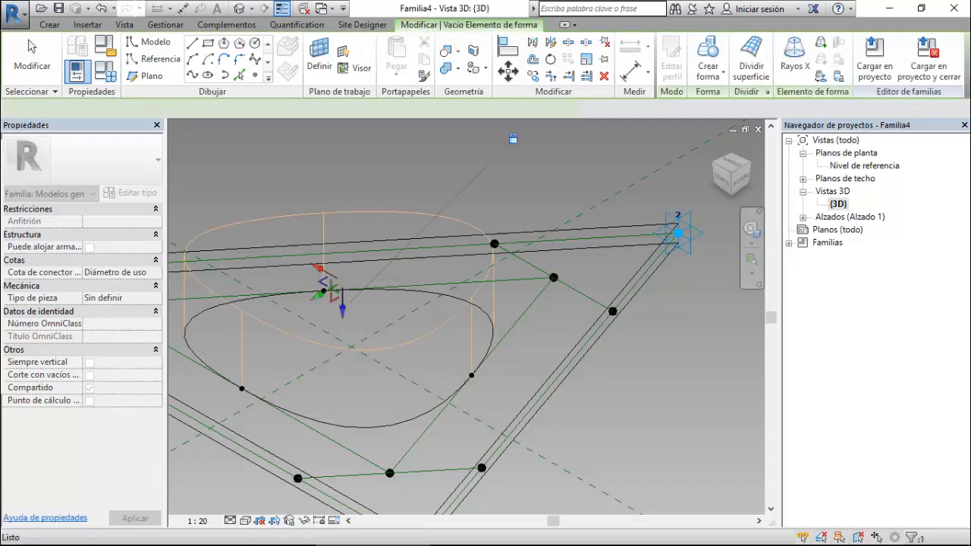
- Associate both the positive and negative offsets of the curved void with the grosor vacio family parameter
left_click(158, 221)
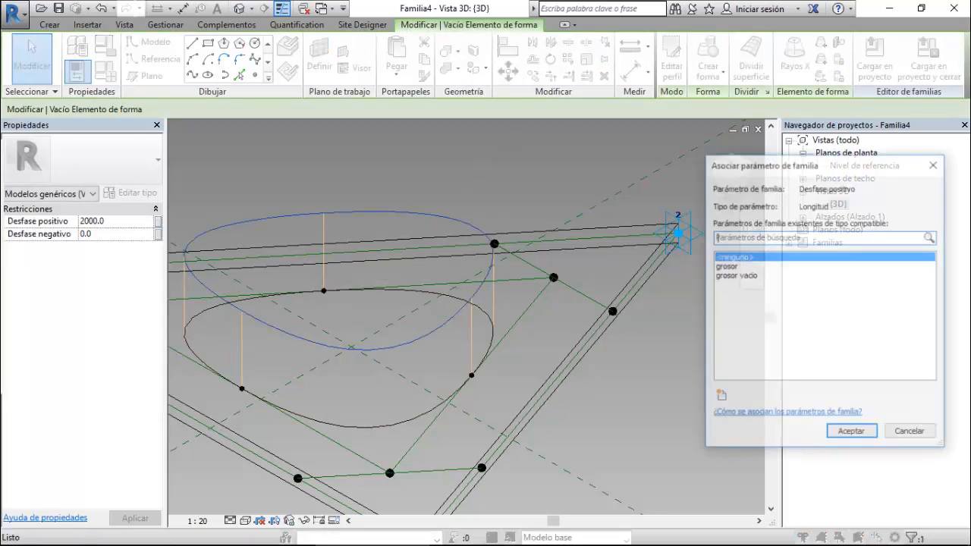
left_click(736, 276)
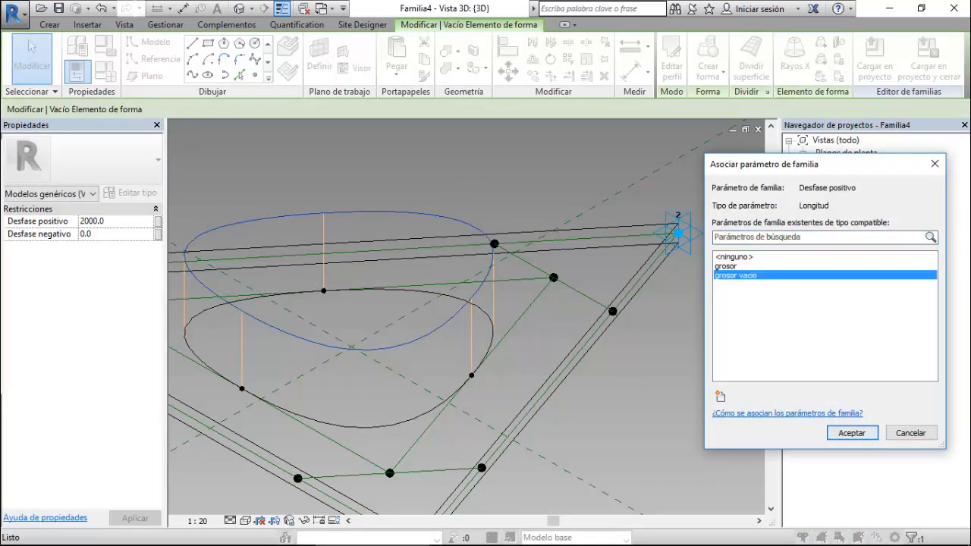
left_click(852, 433)
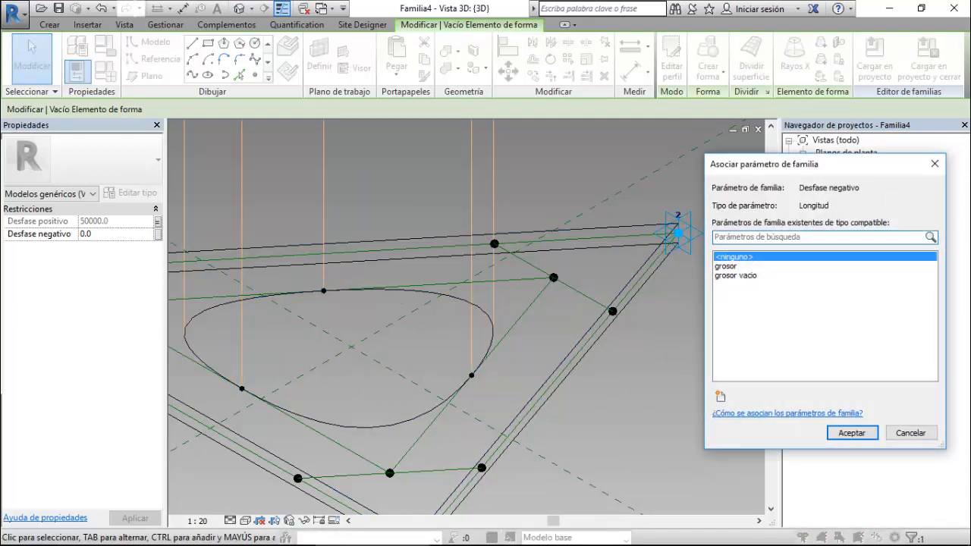
left_click(736, 275)
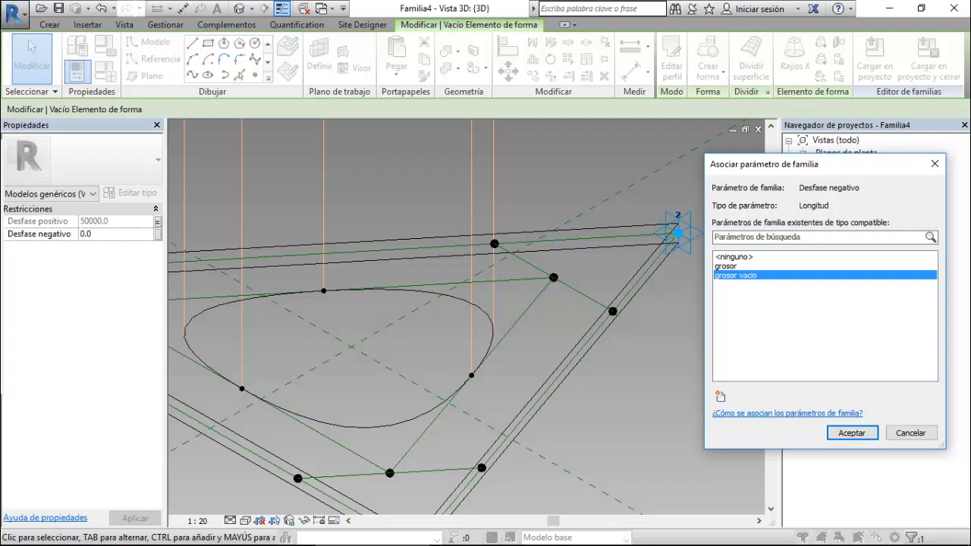
left_click(851, 432)
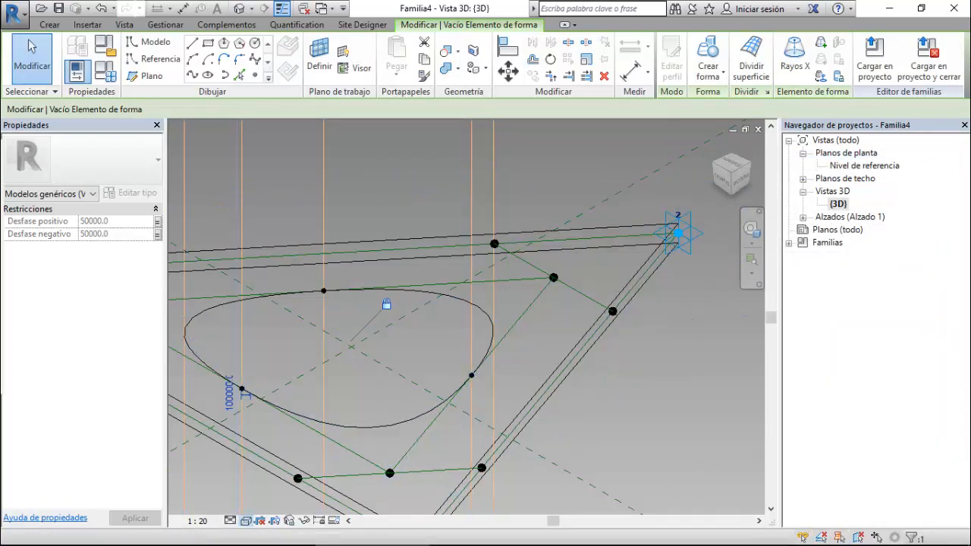
- Set the 3D view to the shaded visual style and bring the whole triangular panel with its opening into view
left_click(246, 521)
left_click(278, 448)
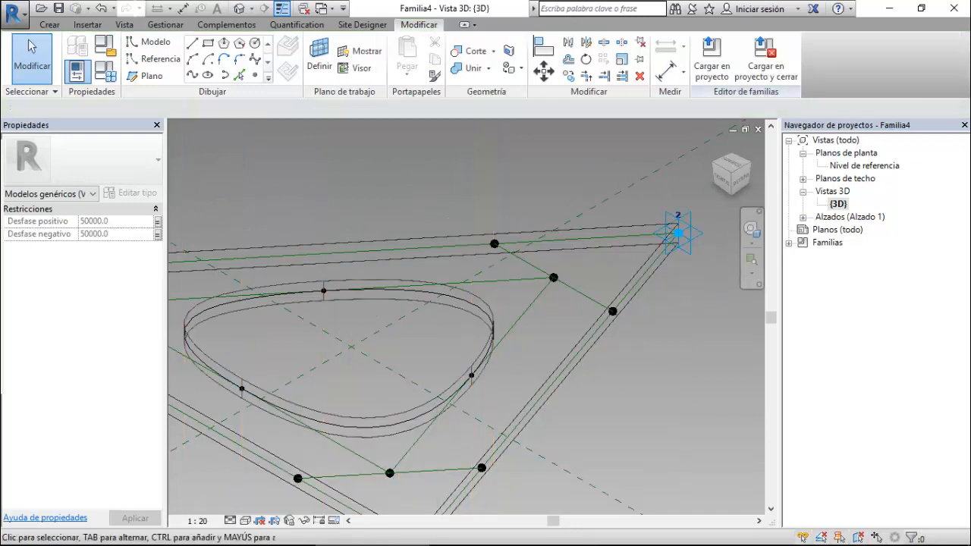
left_click(245, 521)
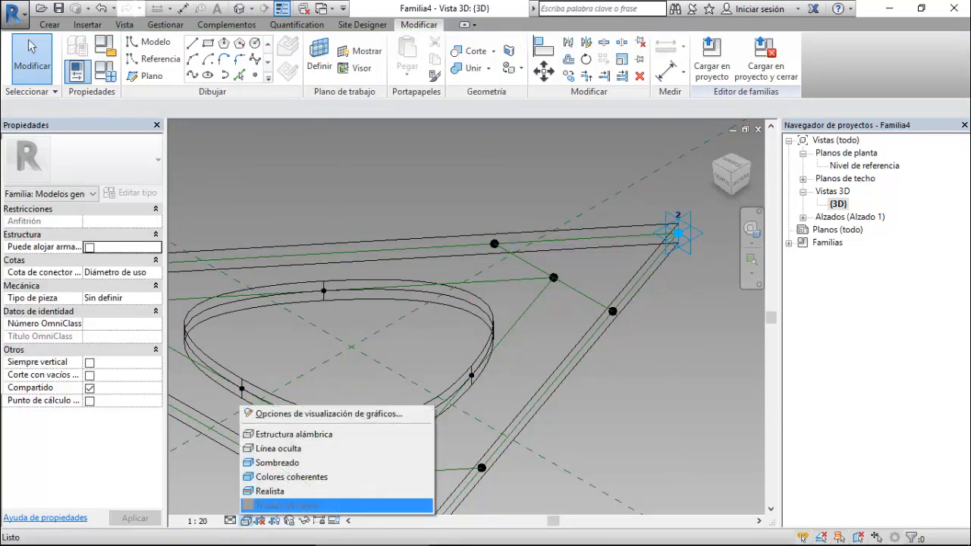
left_click(278, 463)
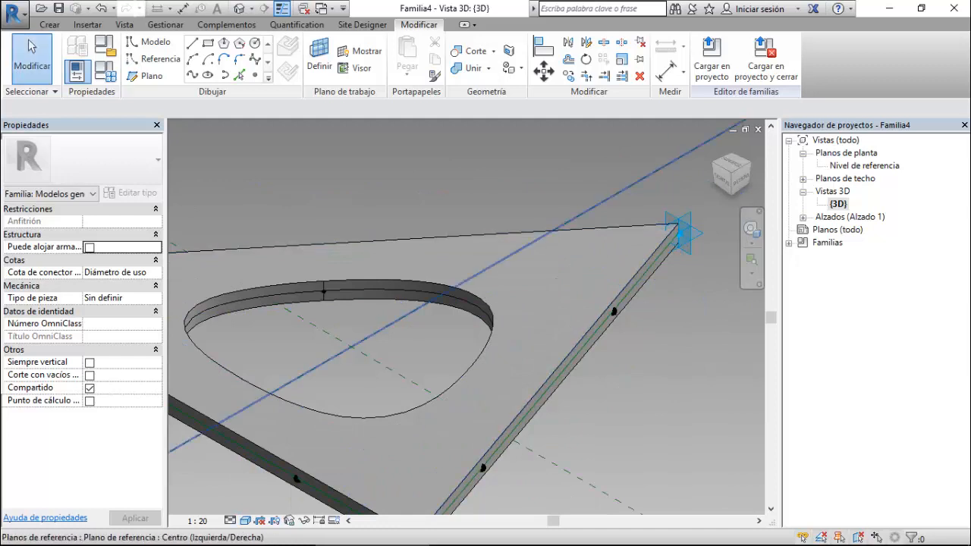
scroll(611, 222, "down", 2)
middle_click_drag(599, 235, 648, 269, "shift")
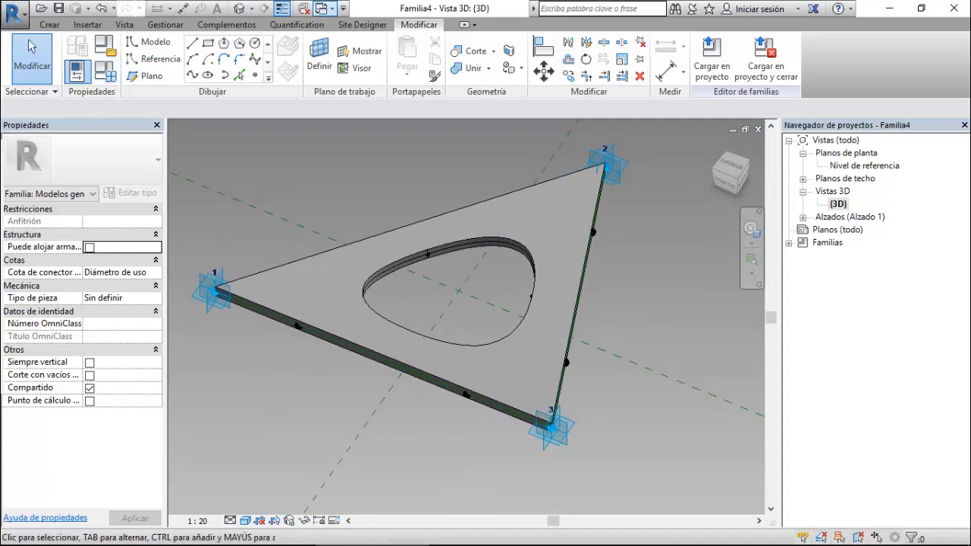
- Examine the family types of the Panel Adaptativo Triangulo family, reading the full Desfase formula, and leave its parameters unchanged
left_click(325, 9)
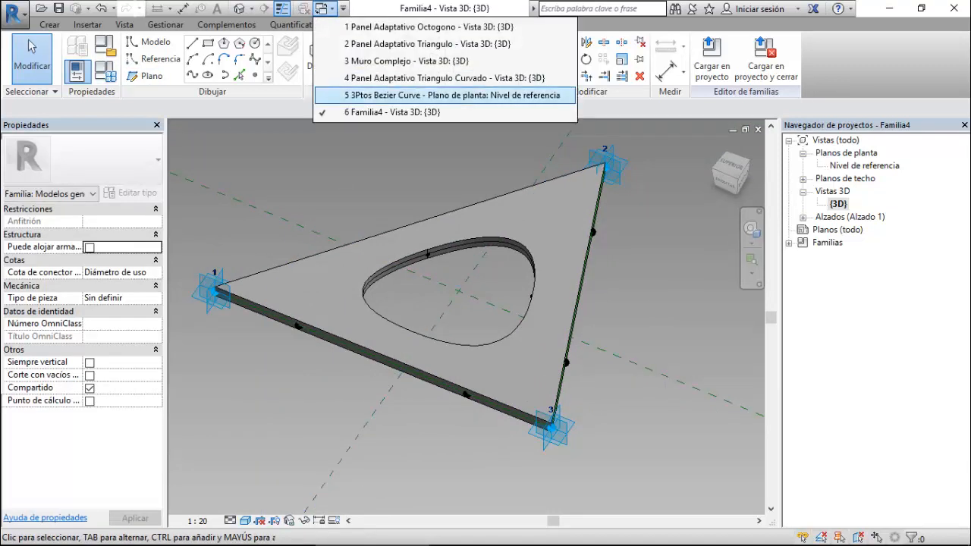
left_click(425, 43)
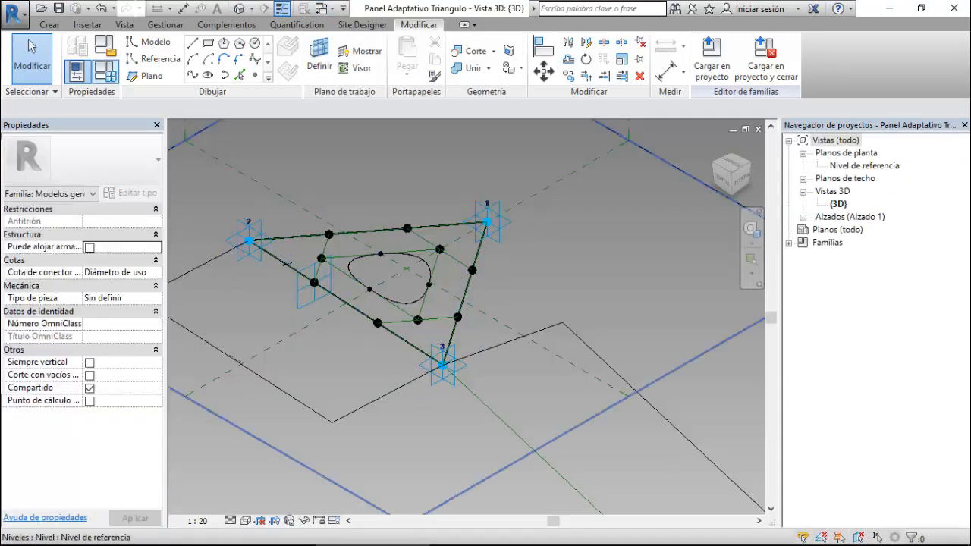
left_click(76, 71)
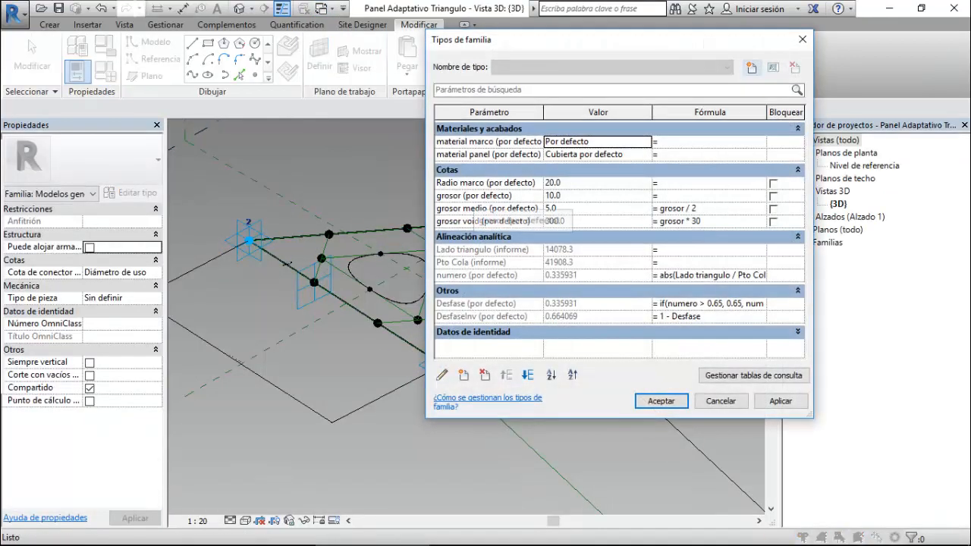
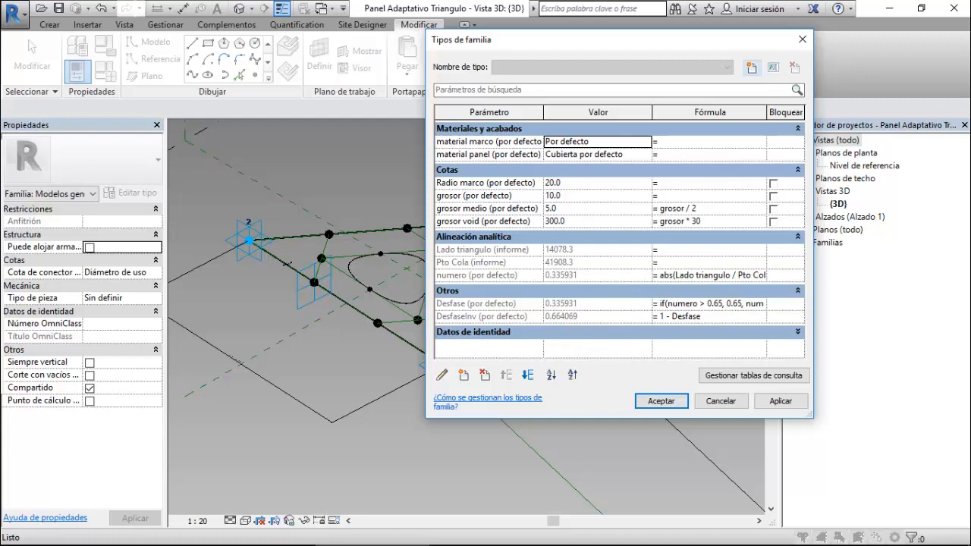
left_click(719, 304)
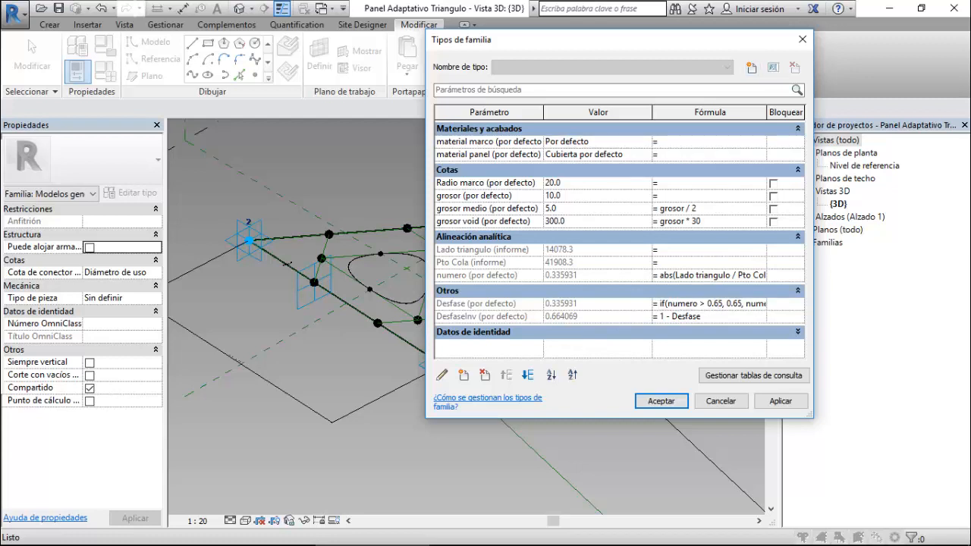
key("Right")
key("Right")
key("Right")
key("Right")
key("Right")
key("Right")
key("Right")
key("Right")
key("Right")
key("Right")
key("Right")
key("Right")
key("Right")
key("Right")
key("Right")
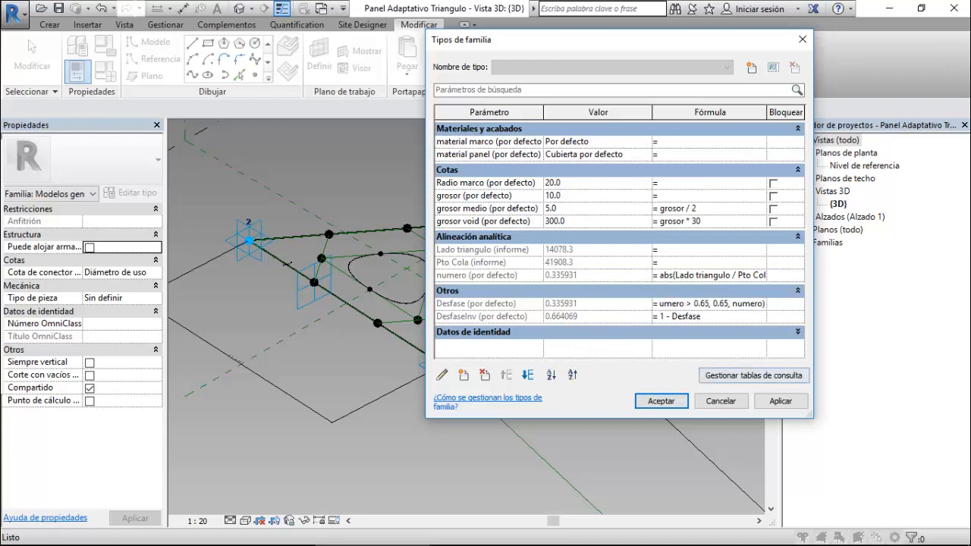
left_click(721, 401)
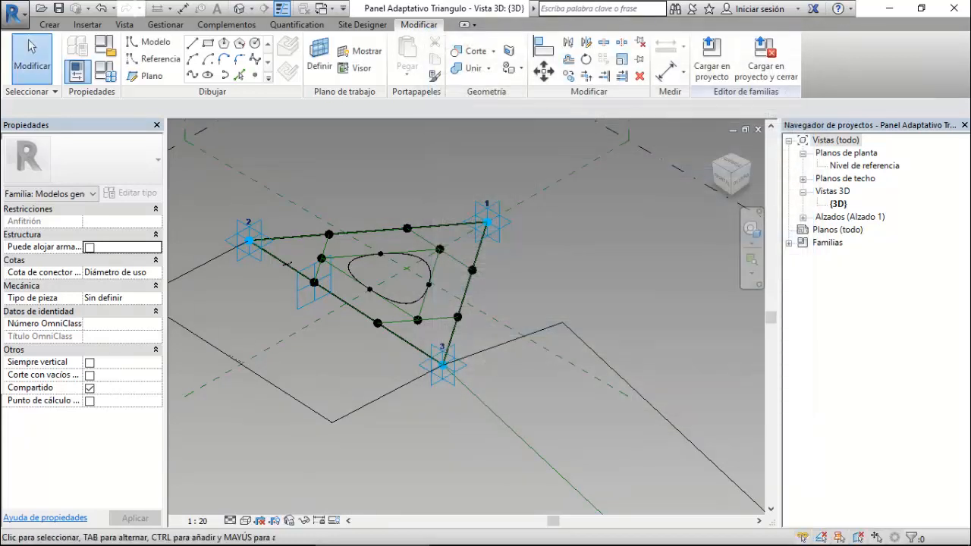
- Inspect the Pto Cola reporting dimension in the triangle family and return to the Familia4 3D view
scroll(491, 272, "down", 4)
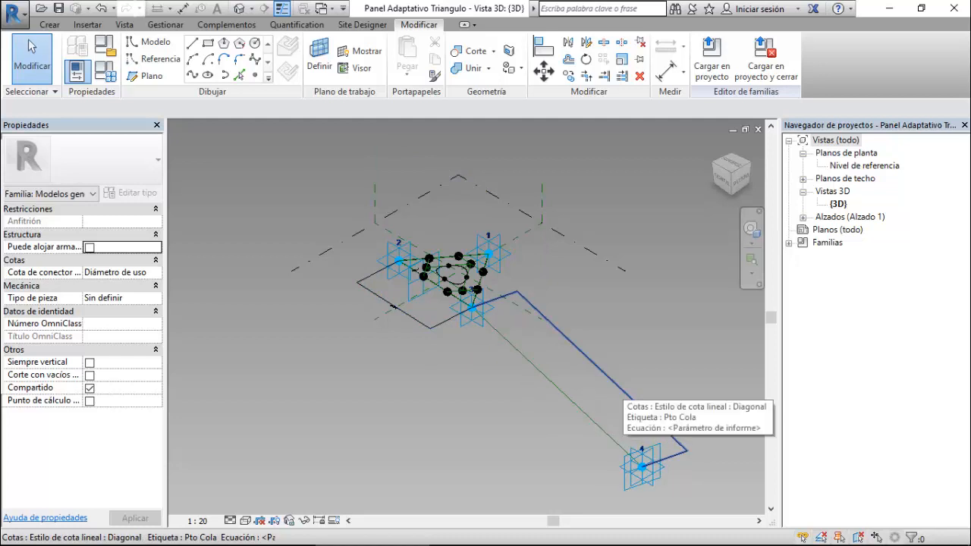
left_click(322, 8)
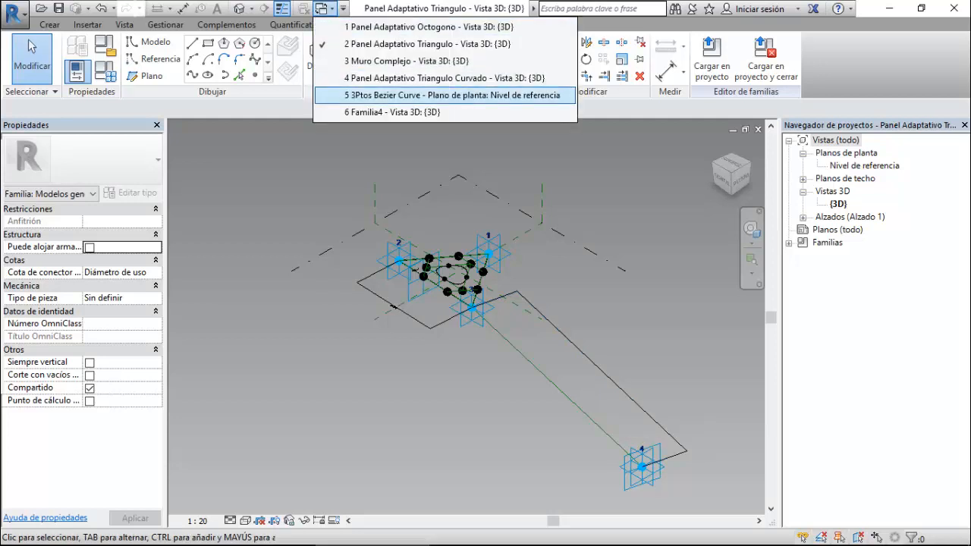
left_click(391, 111)
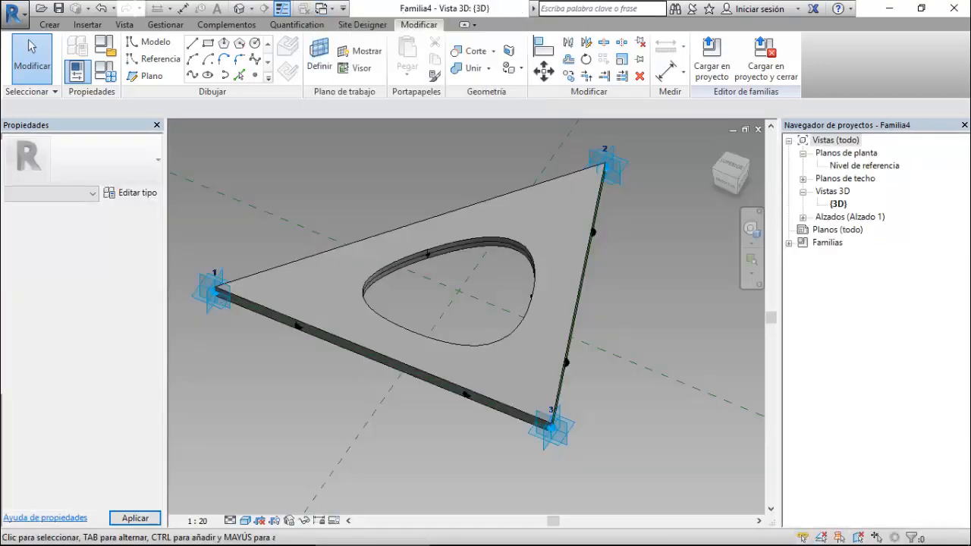
- Associate the triangular solid's material with a new instance family parameter named Material Panel
scroll(462, 174, "down", 2)
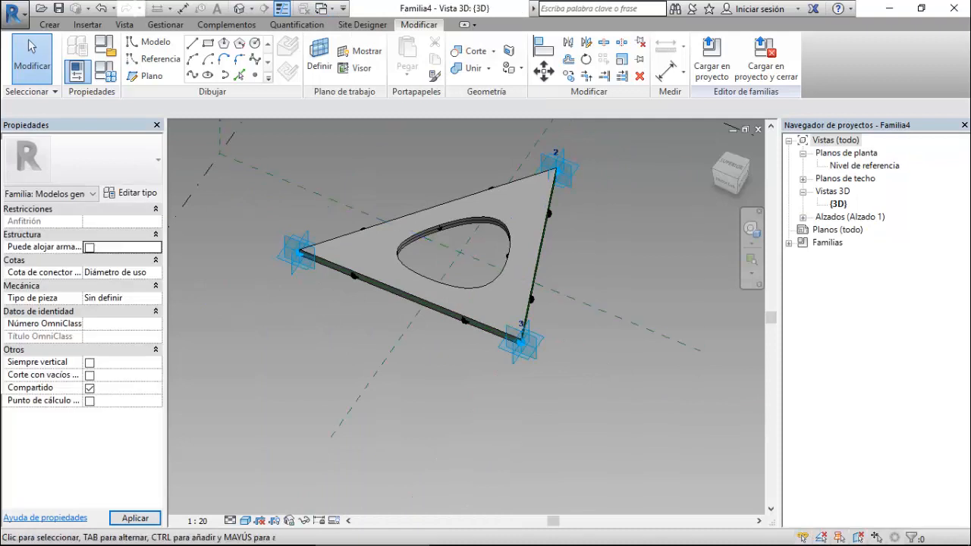
key("Tab")
key("Tab")
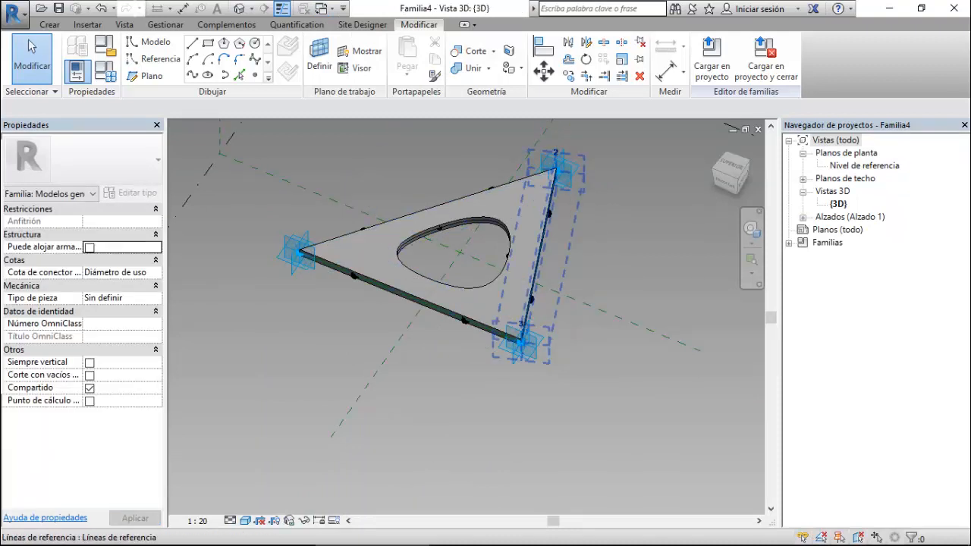
key("Tab")
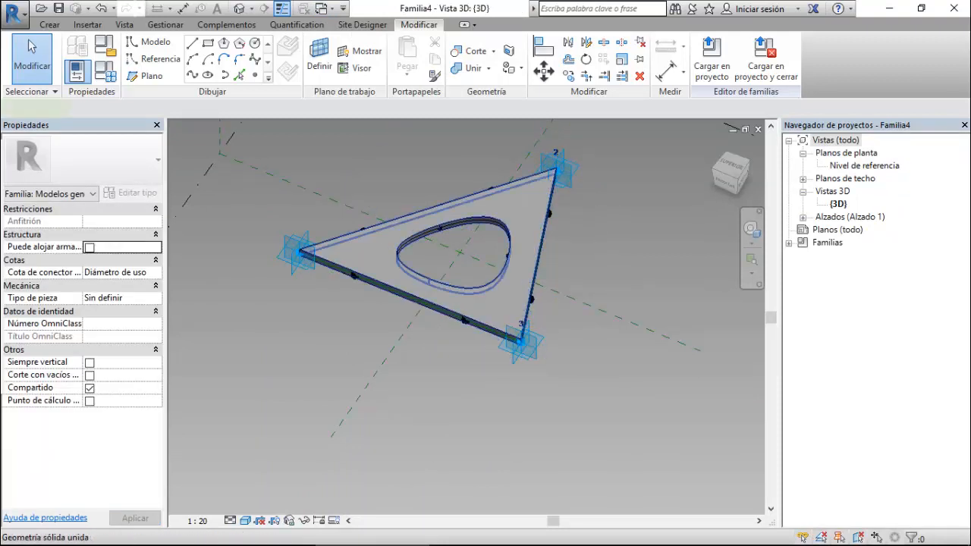
left_click(537, 267)
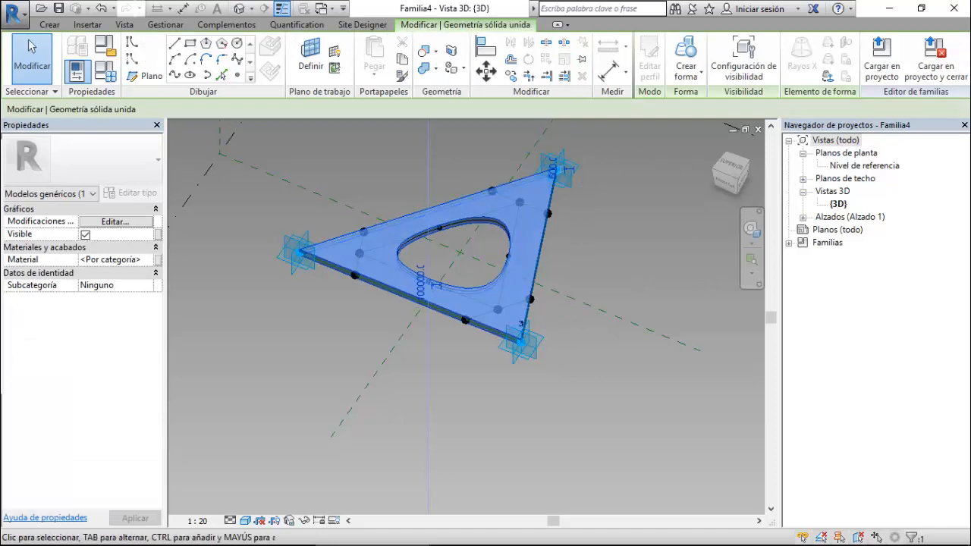
left_click(157, 259)
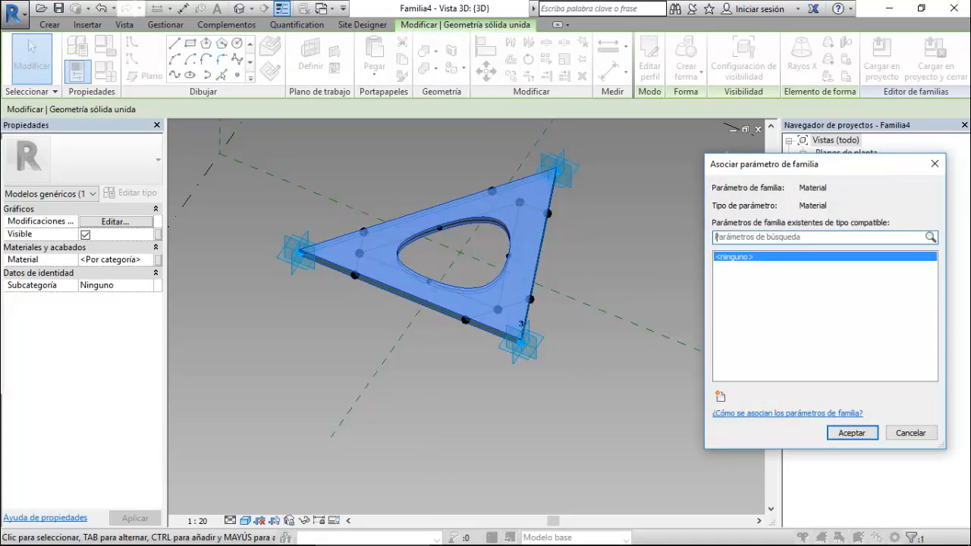
left_click(721, 396)
type("Material")
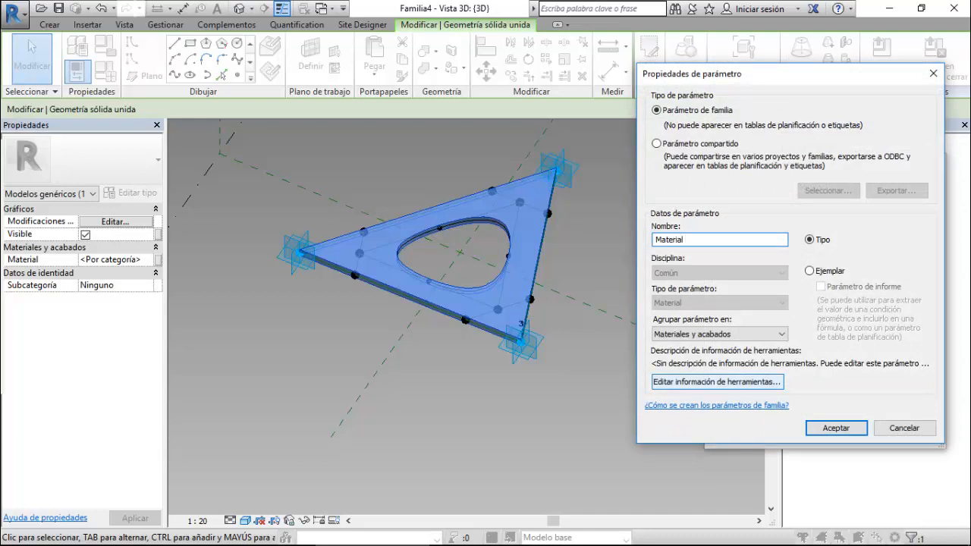
type(" Panel")
left_click(810, 271)
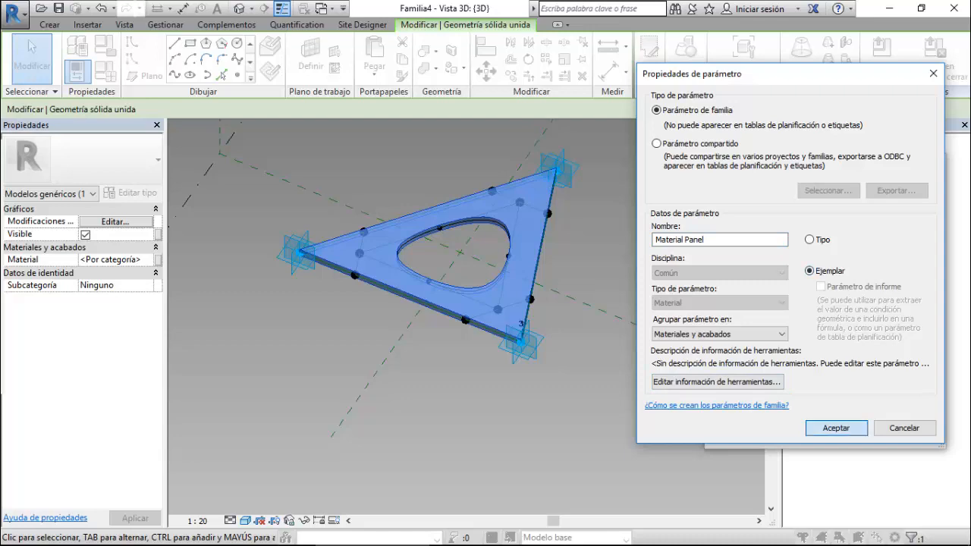
left_click(836, 428)
key("Return")
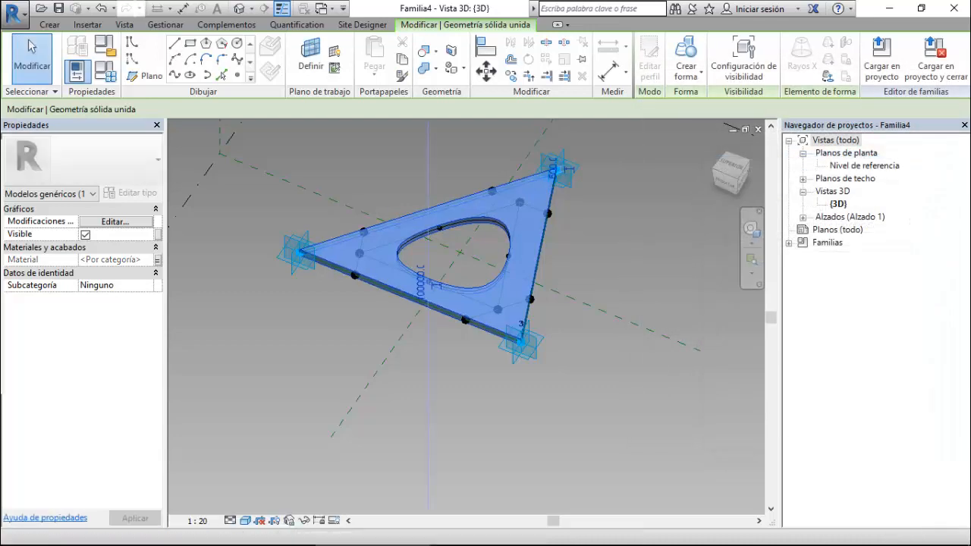
- Draw a model circle with a radius of about 400 centred on the reference point near corner 1 of the panel's 1–3 edge, perpendicular to that edge
scroll(336, 260, "up", 3)
scroll(379, 299, "up", 4)
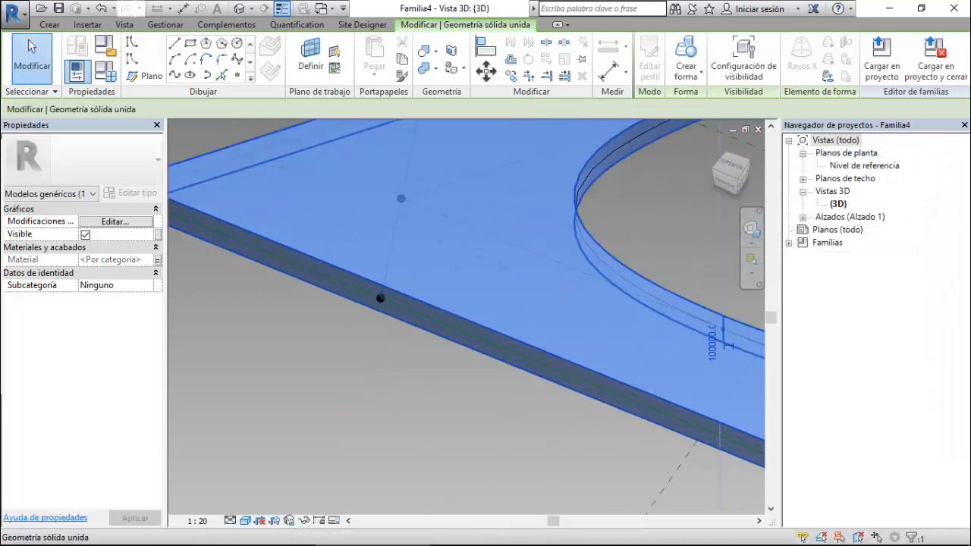
key("Escape")
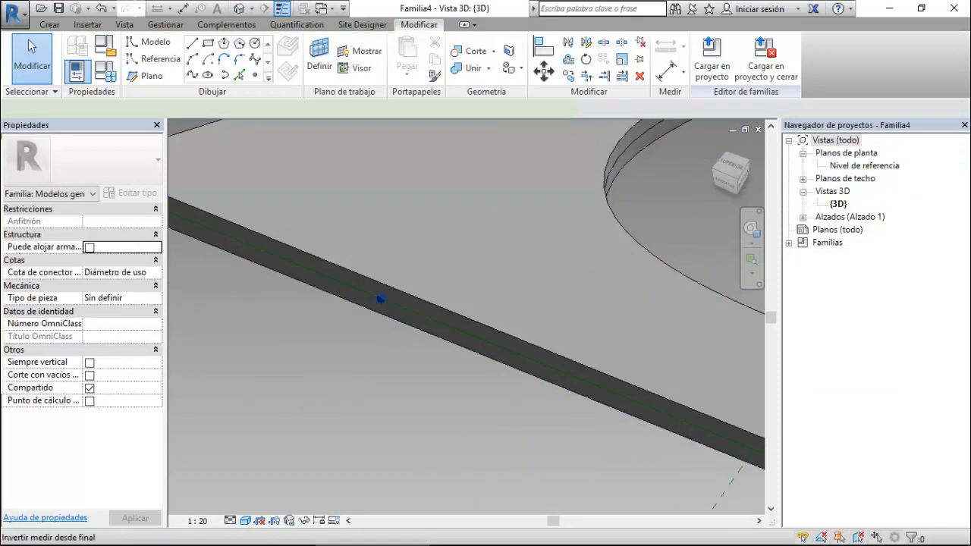
left_click(239, 73)
left_click(379, 299)
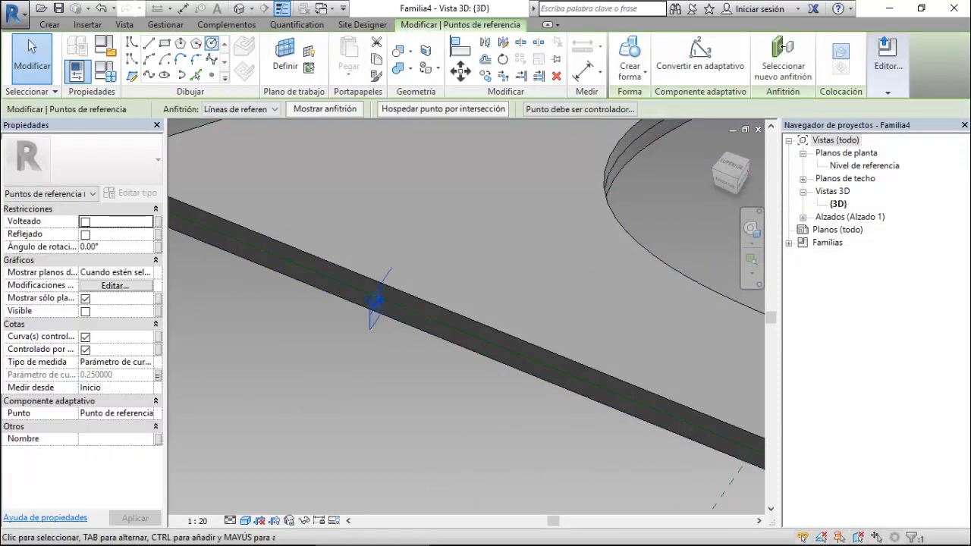
left_click(212, 43)
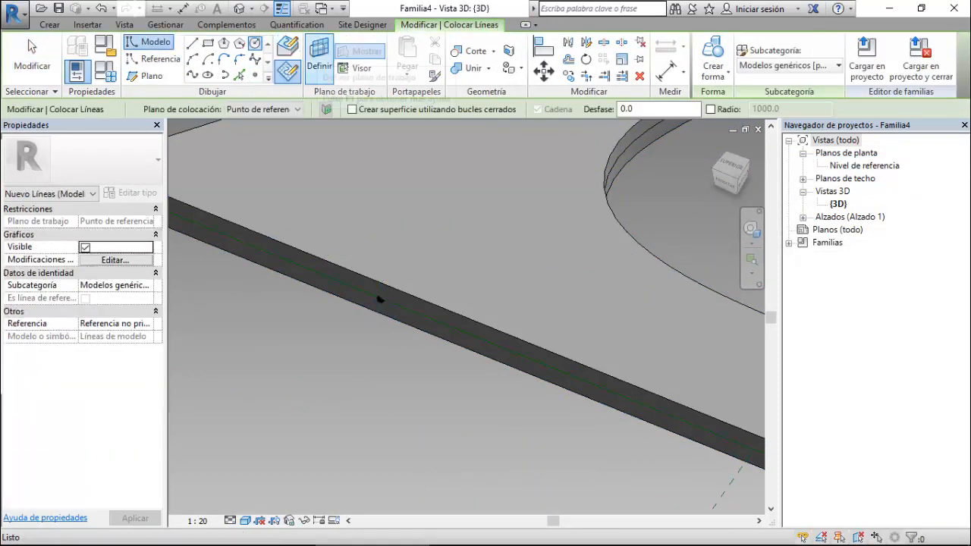
left_click(262, 109)
key("Escape")
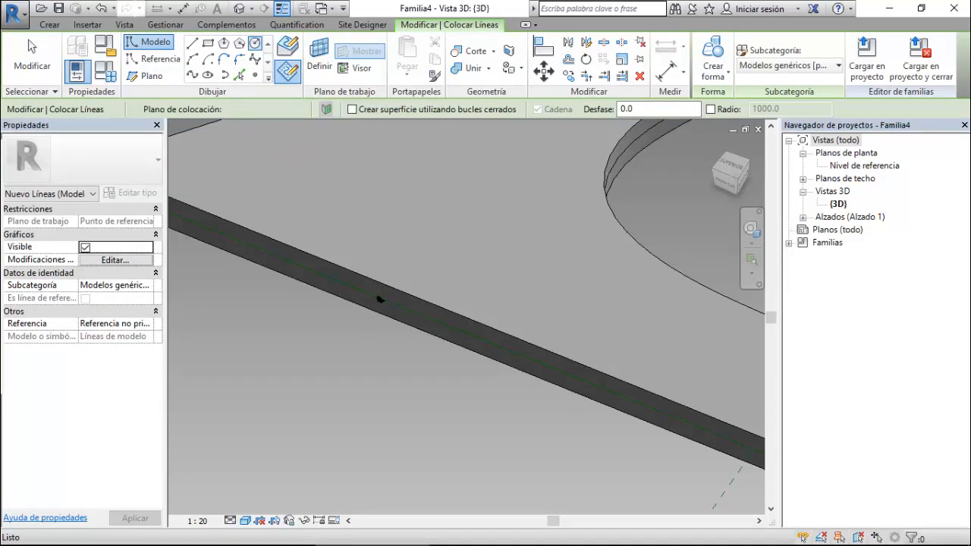
key("Escape")
left_click(380, 299)
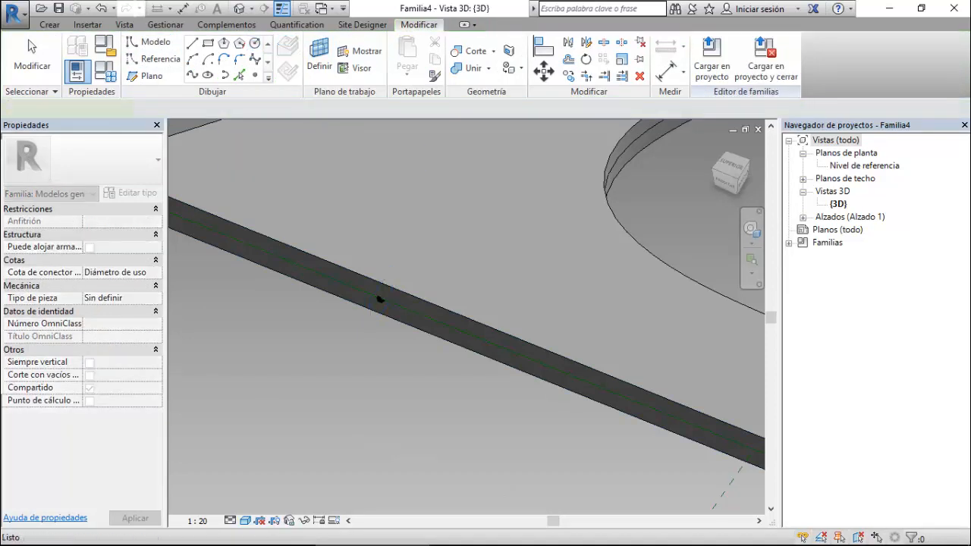
left_click(381, 299)
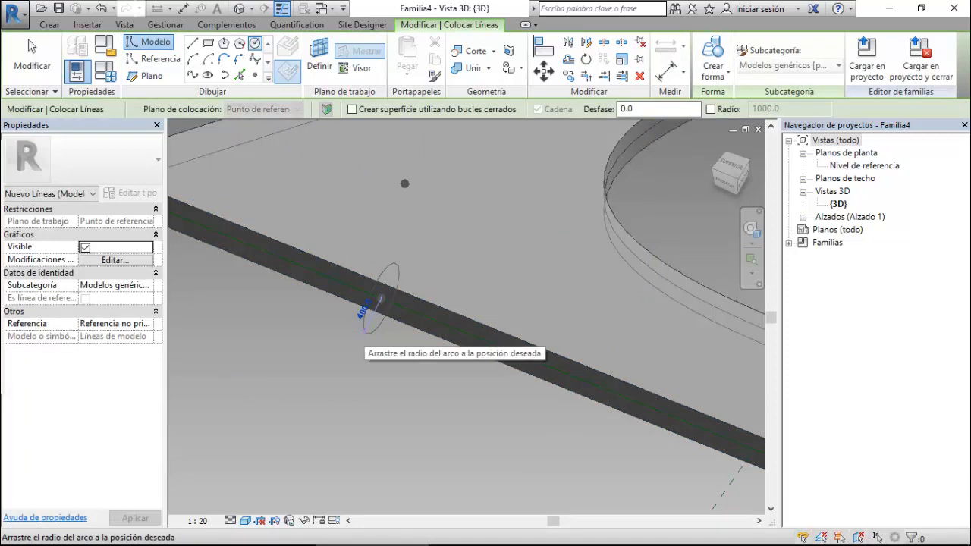
left_click(365, 332)
key("Escape")
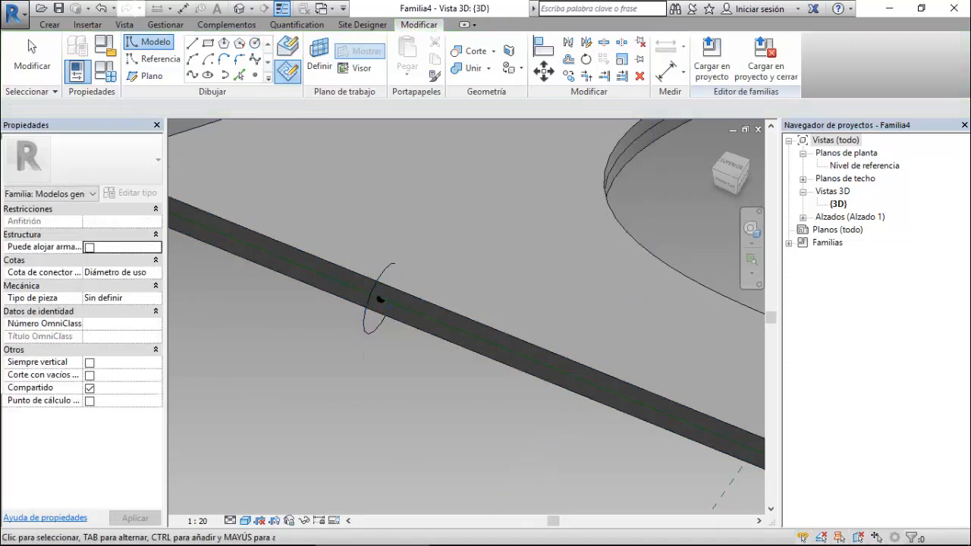
- Make the temporary radius dimension of the circle on the 1–3 edge permanent and select the dimension
scroll(385, 326, "up", 3)
left_click(364, 328)
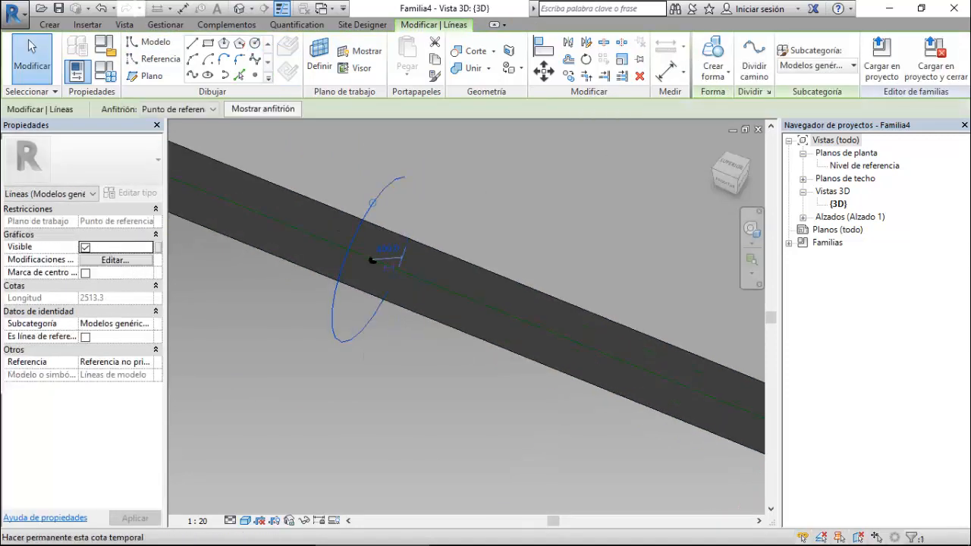
left_click(389, 248)
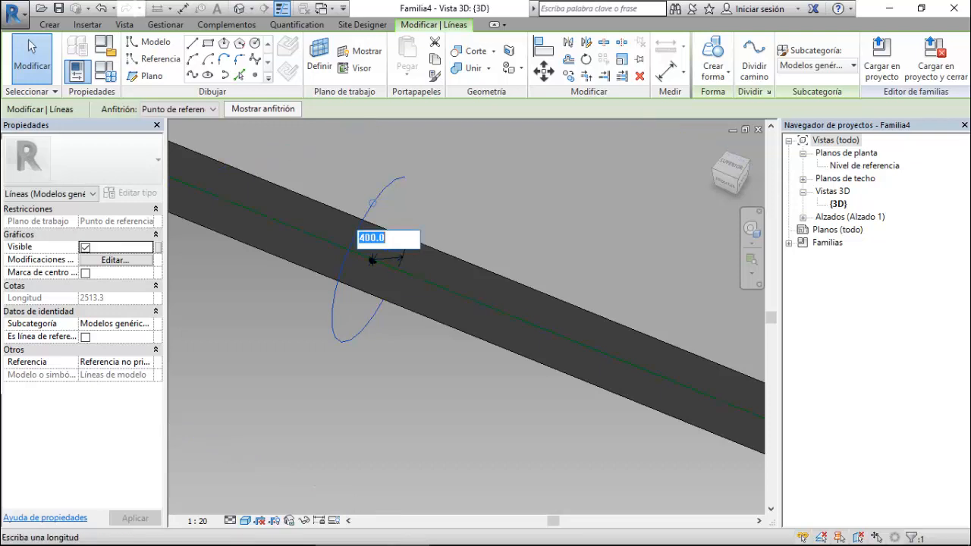
key("Escape")
left_click(389, 249)
key("Escape")
key("Escape")
key("Tab")
key("Tab")
left_click(389, 248)
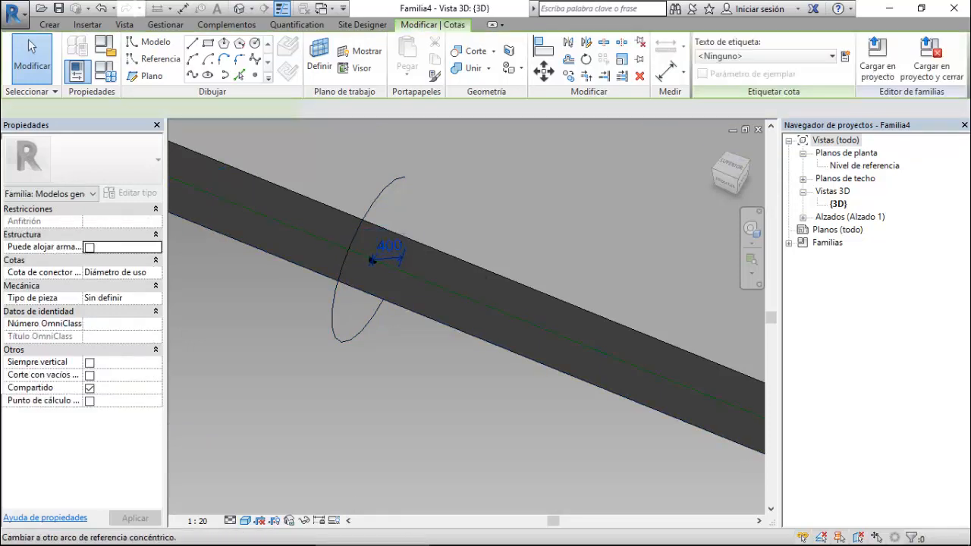
- Label the circle's radius dimension with a new instance family parameter named Radio Marco
left_click(845, 56)
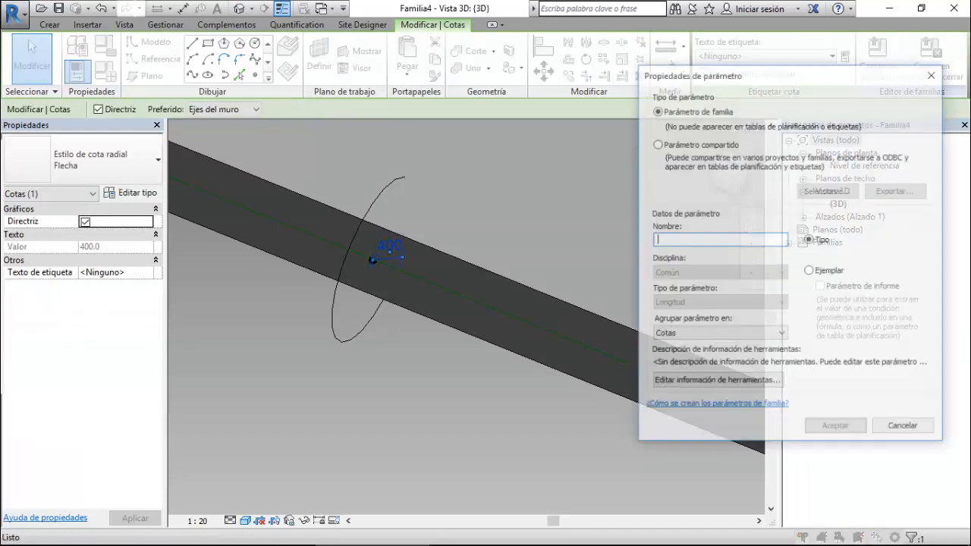
type("Radio Marco")
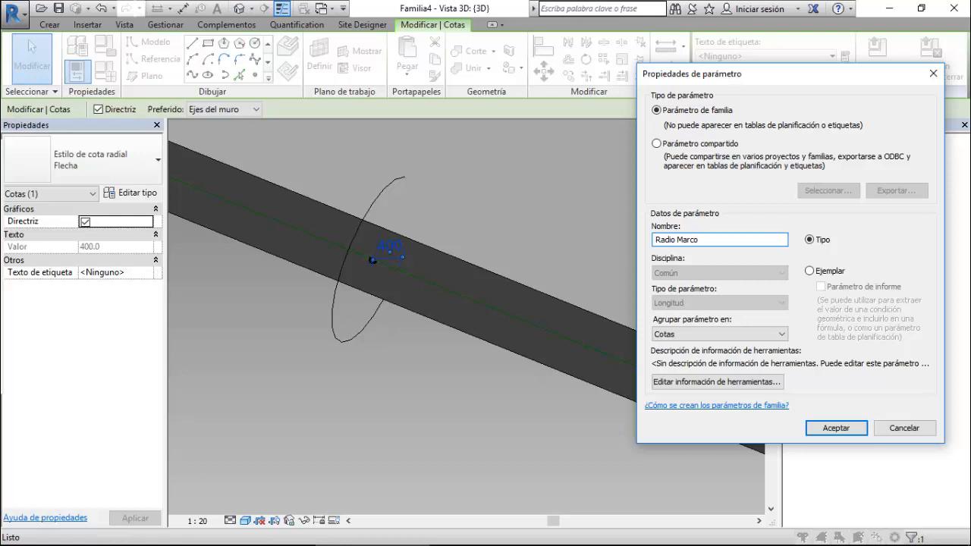
left_click(810, 271)
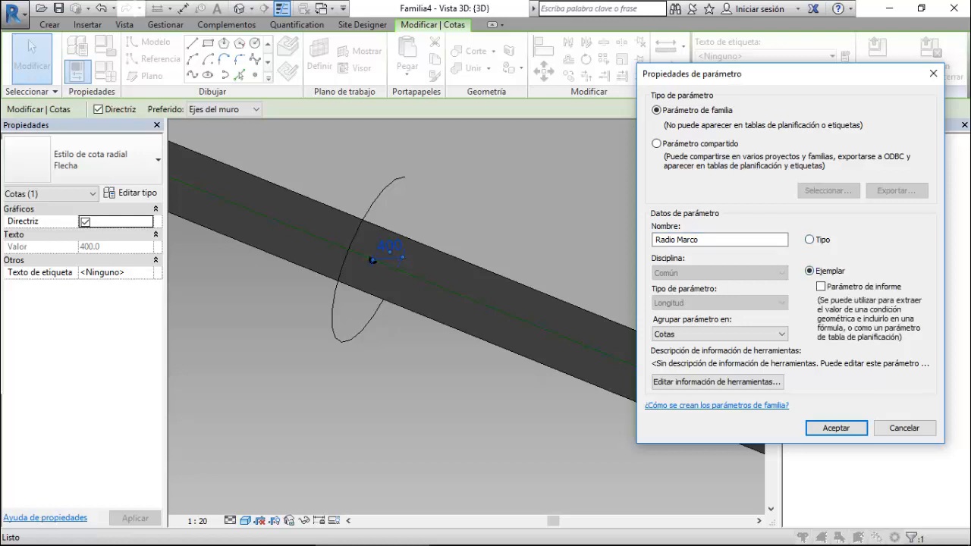
left_click(837, 428)
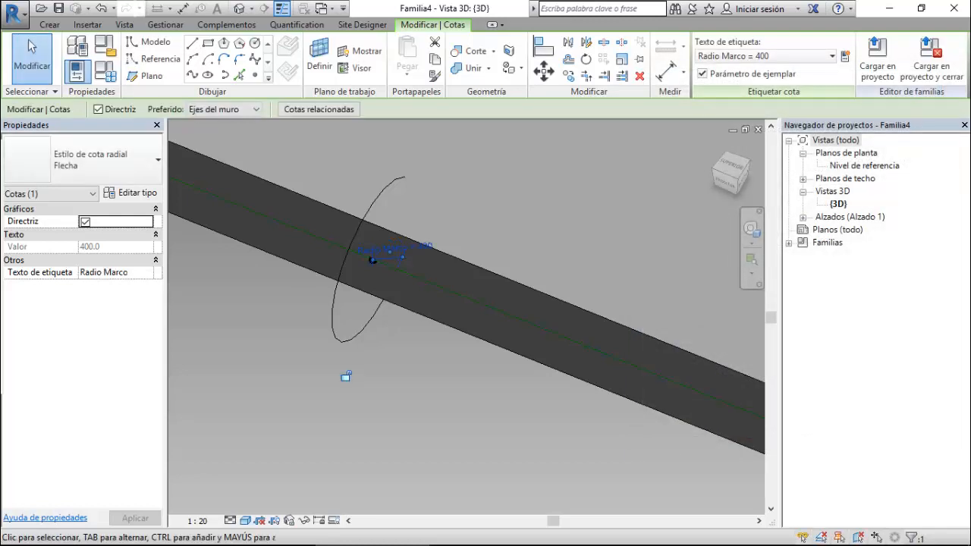
key("Escape")
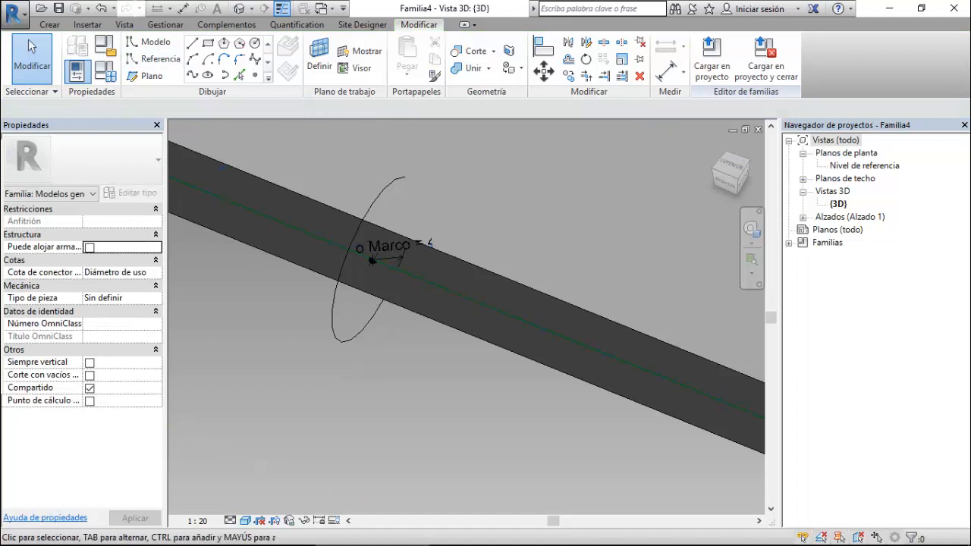
- Set the formula of the Radio Marco parameter to grosor in the family types
left_click(105, 71)
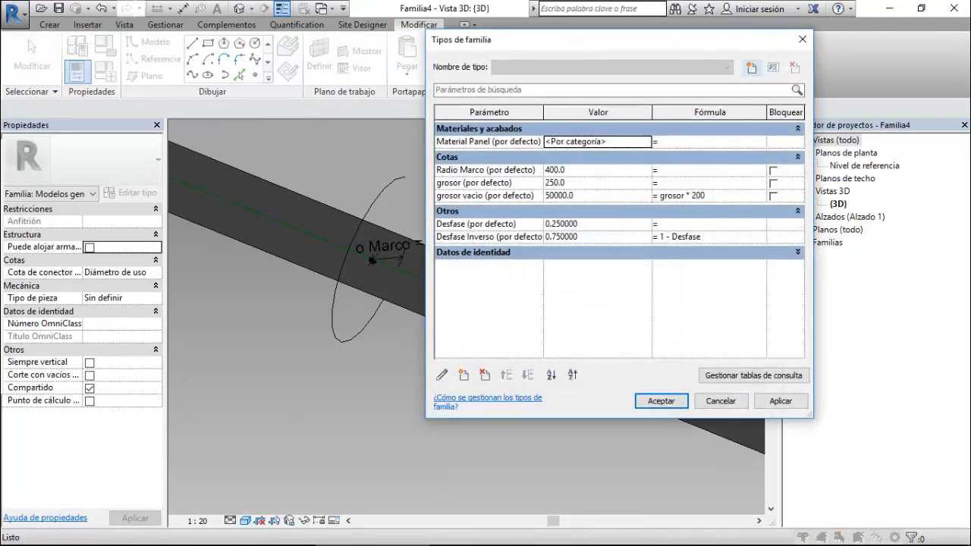
left_click(702, 171)
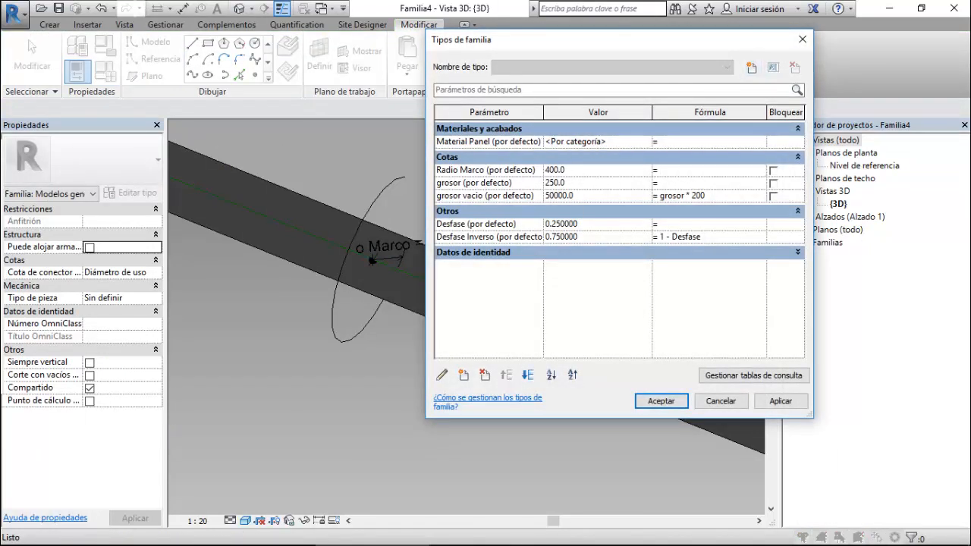
type("grosor")
key("Tab")
left_click(780, 402)
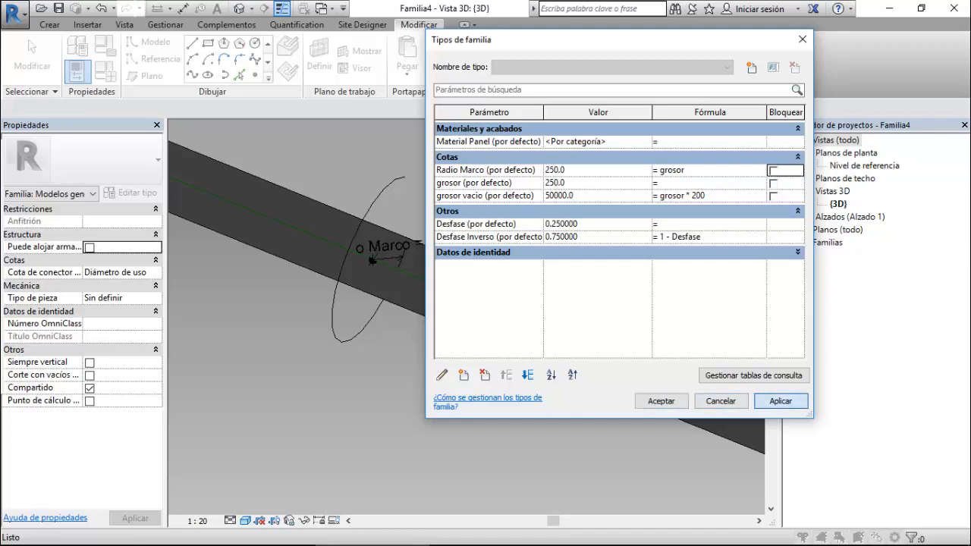
left_click(661, 402)
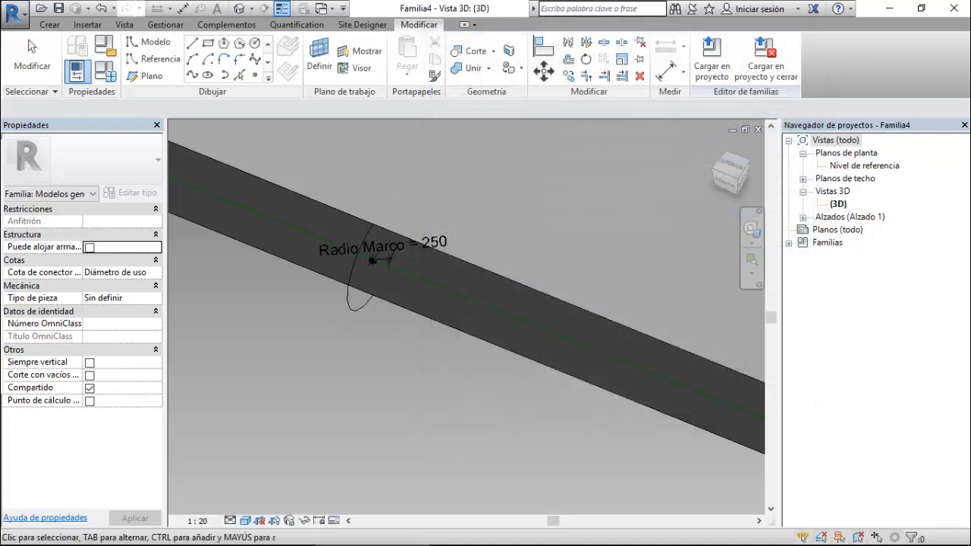
- Create the solid tubular frame form from the circle and the chain of reference lines along the triangle's three edges
left_click(371, 260)
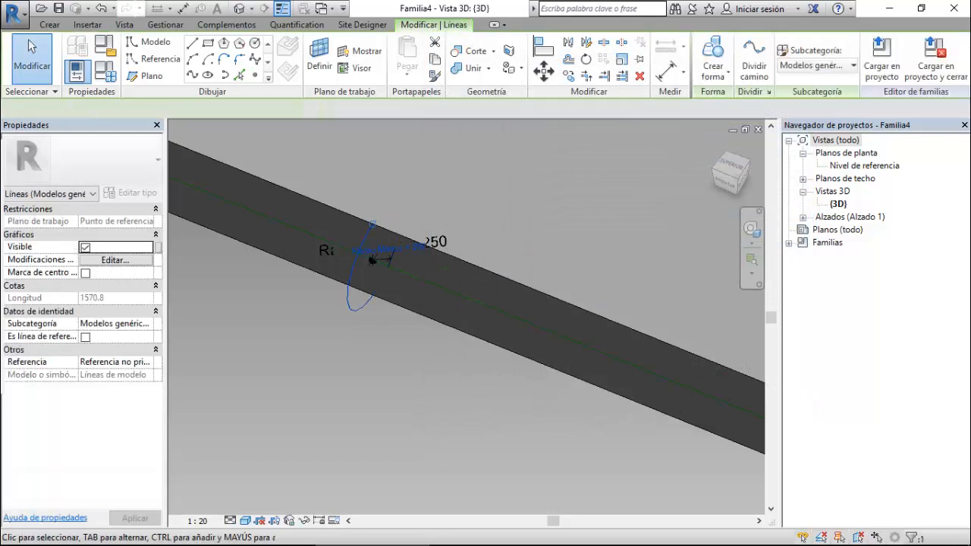
scroll(364, 304, "down", 5)
key("Tab")
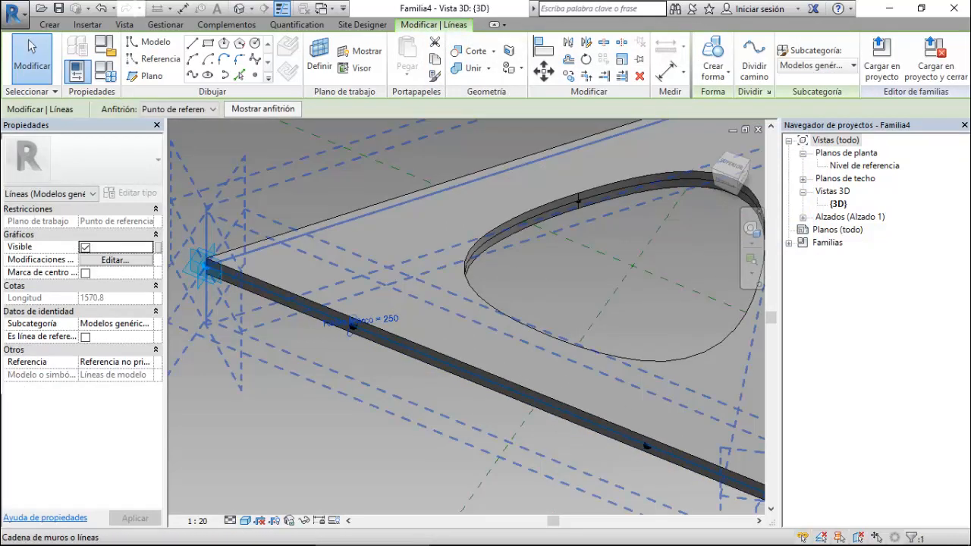
left_click(351, 326)
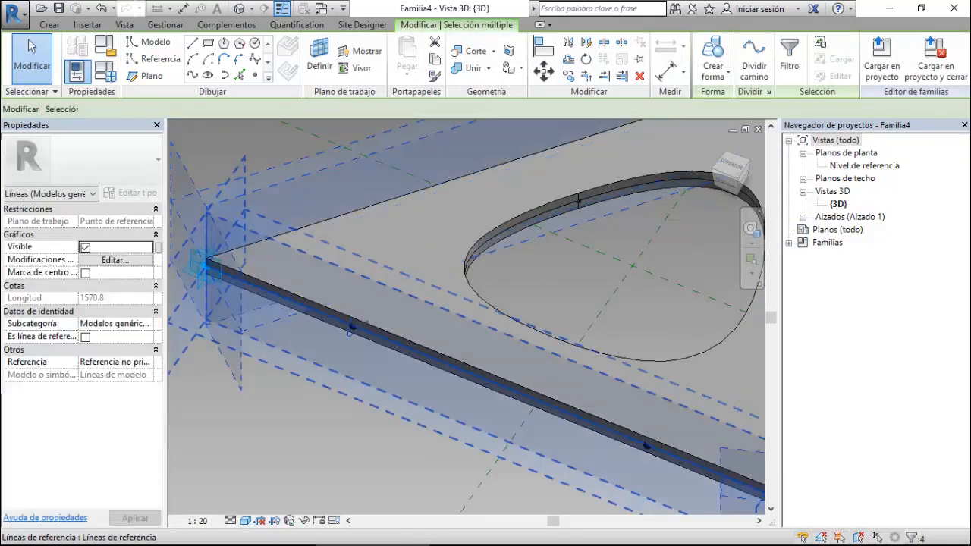
left_click(745, 100)
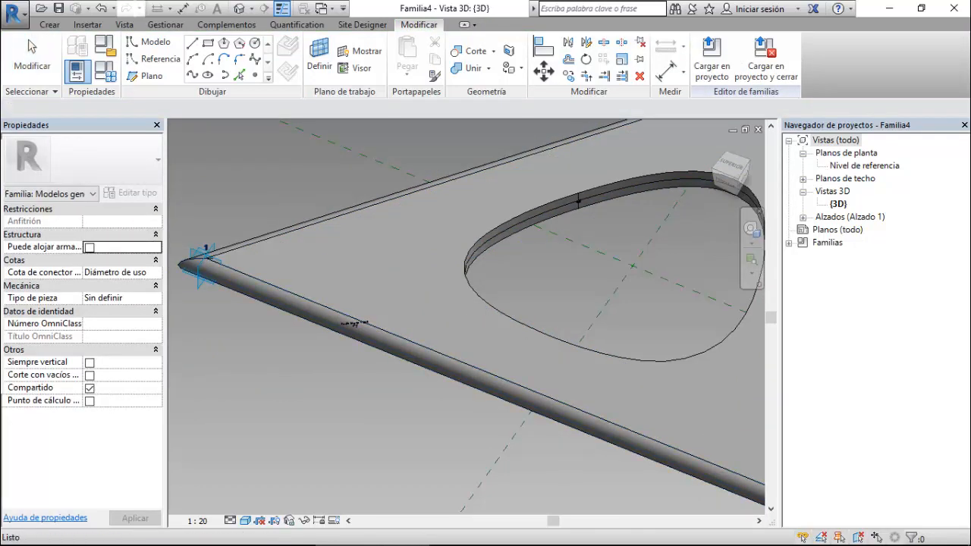
scroll(270, 307, "down", 3)
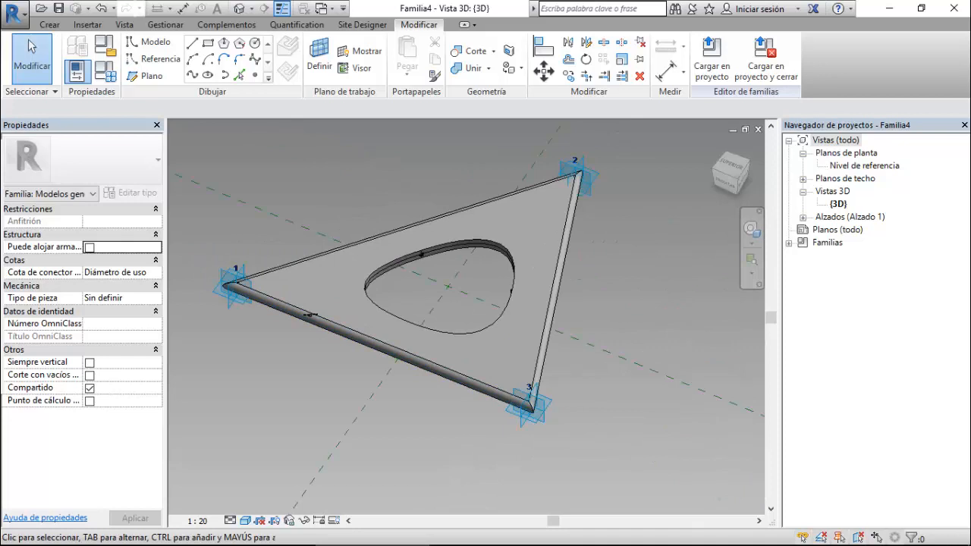
- Place a reference point about 13320 right of and 11260 below the centre planes in the Nivel de referencia plan, and make it adaptive
double_click(865, 166)
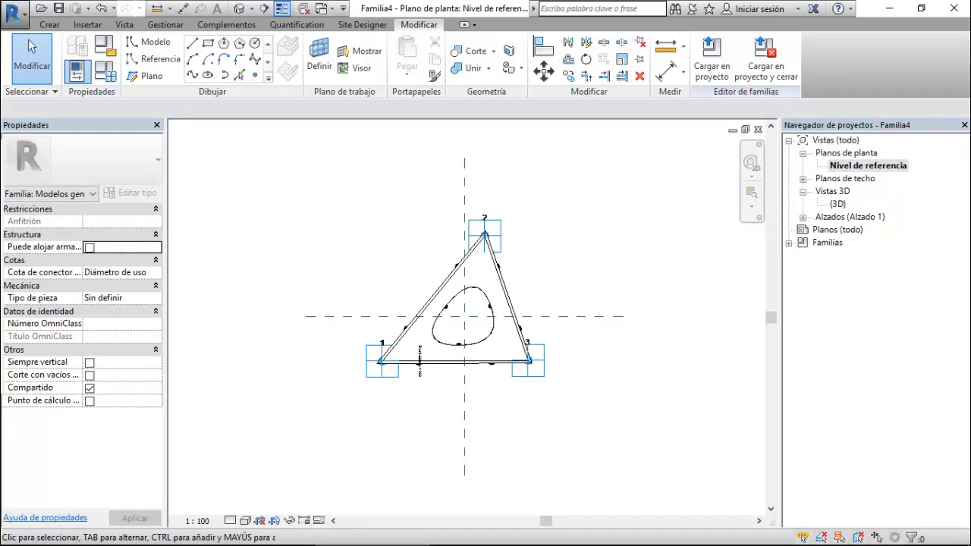
left_click(255, 74)
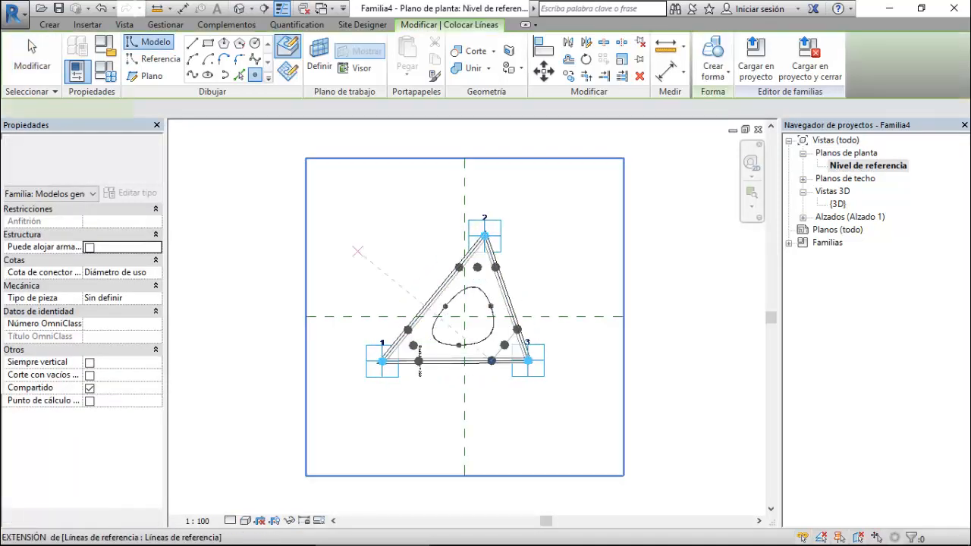
left_click(604, 434)
key("Escape")
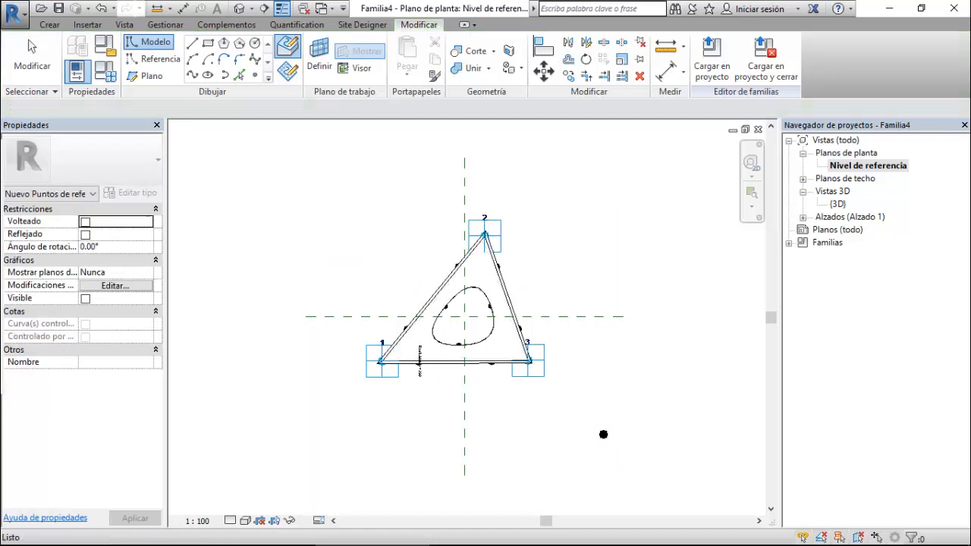
left_click(603, 434)
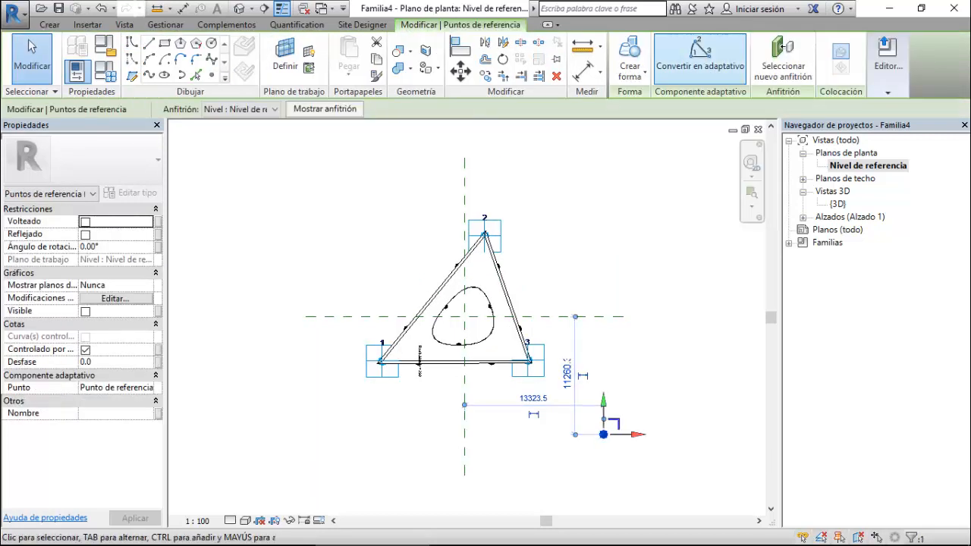
left_click(699, 54)
key("Escape")
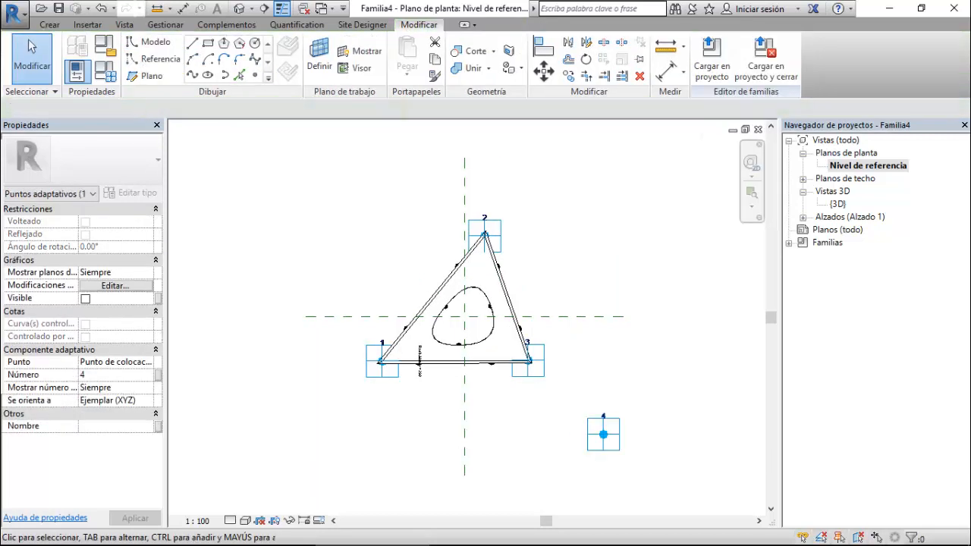
- Connect adaptive points 3 and 4 with a spline through points and convert it to a reference line
left_click(528, 360)
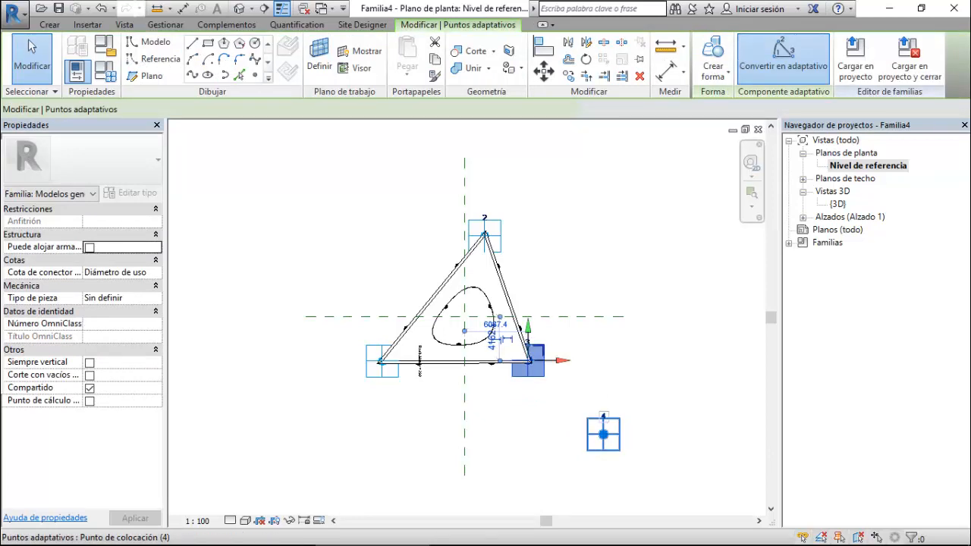
left_click(603, 434, "ctrl")
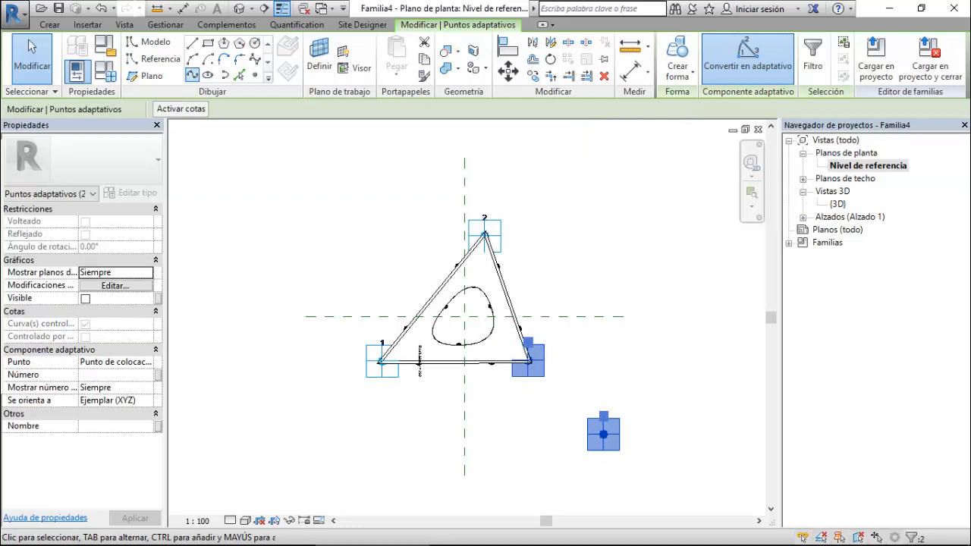
left_click(239, 73)
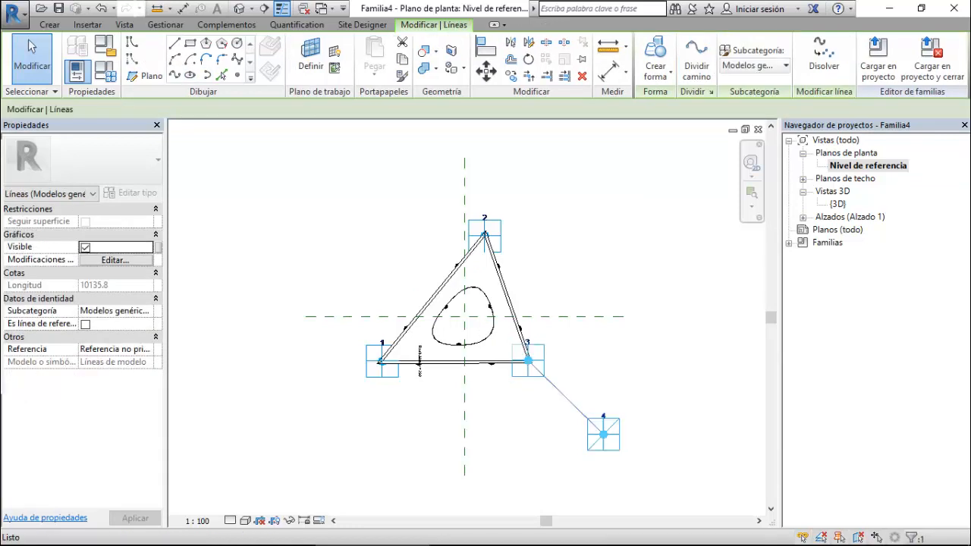
left_click(85, 324)
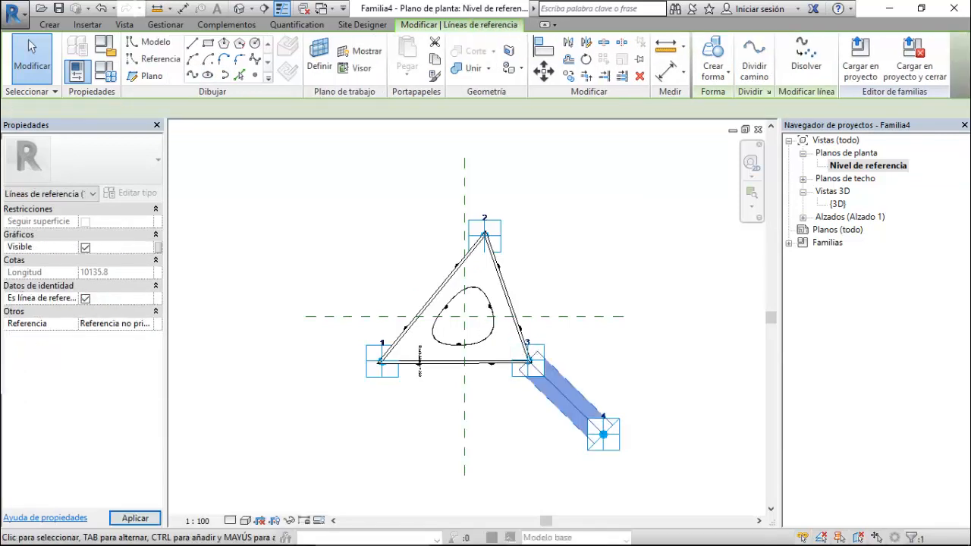
key("Escape")
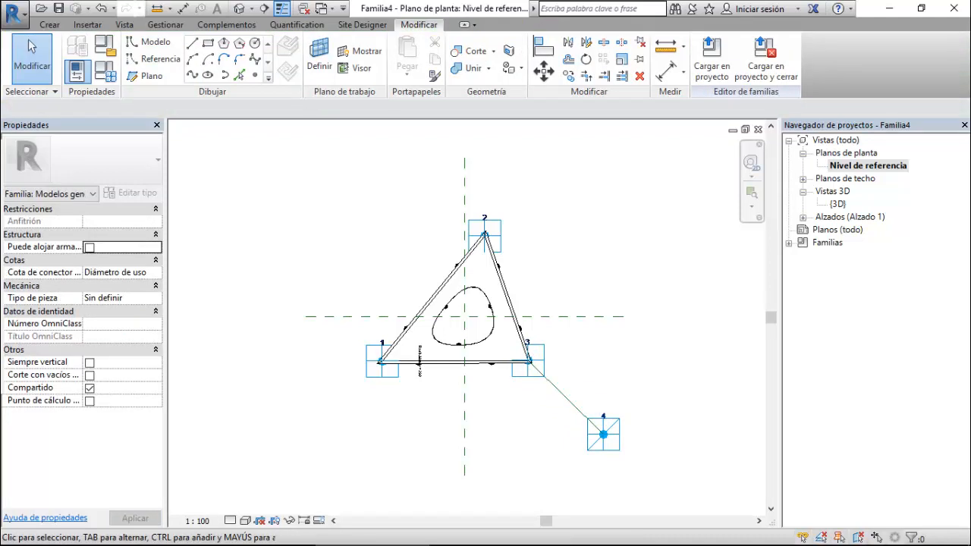
- In the 3D view, set the work plane to the horizontal plane of the reference line between adaptive points 3 and 4
left_click(239, 9)
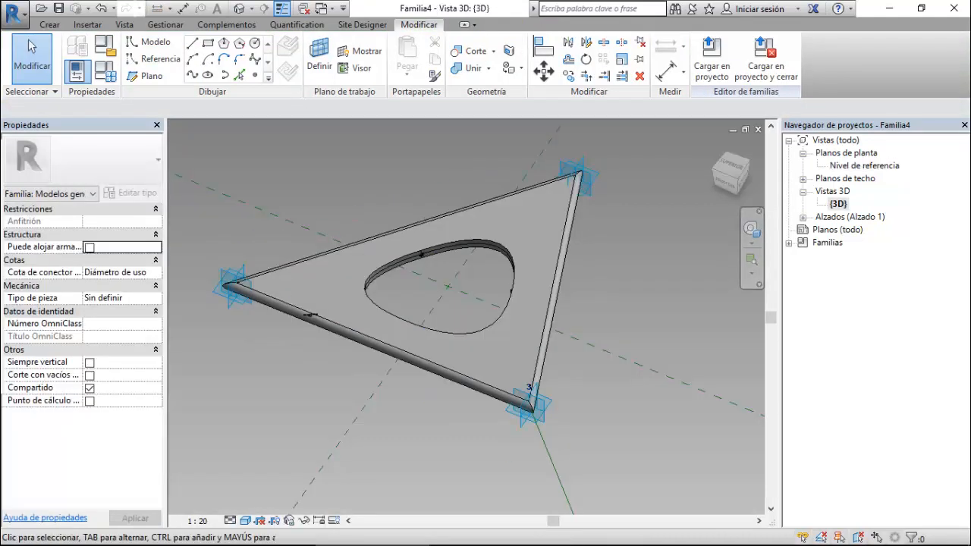
scroll(489, 144, "down", 1)
middle_click_drag(489, 250, 379, 227, "shift")
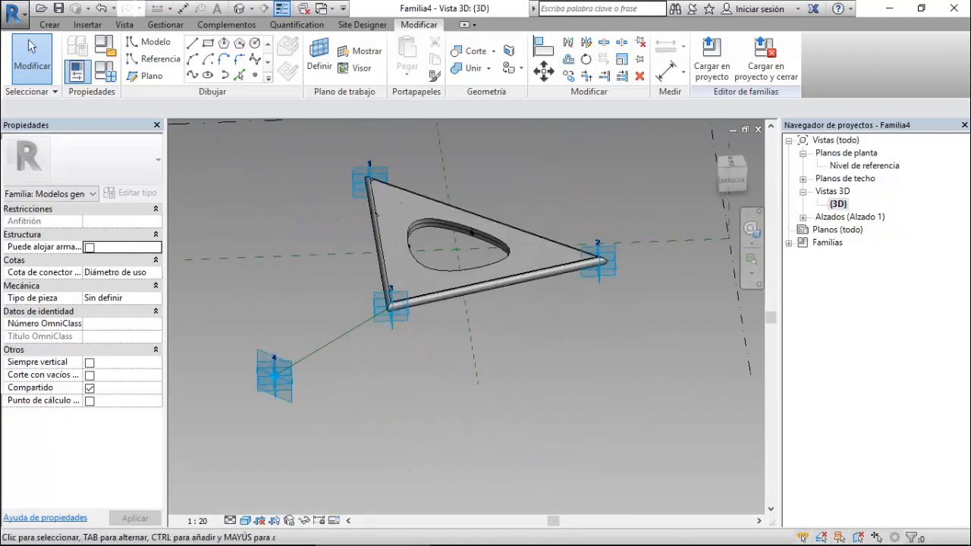
scroll(292, 313, "down", 3)
middle_click_drag(291, 313, 432, 316)
scroll(432, 316, "up", 4)
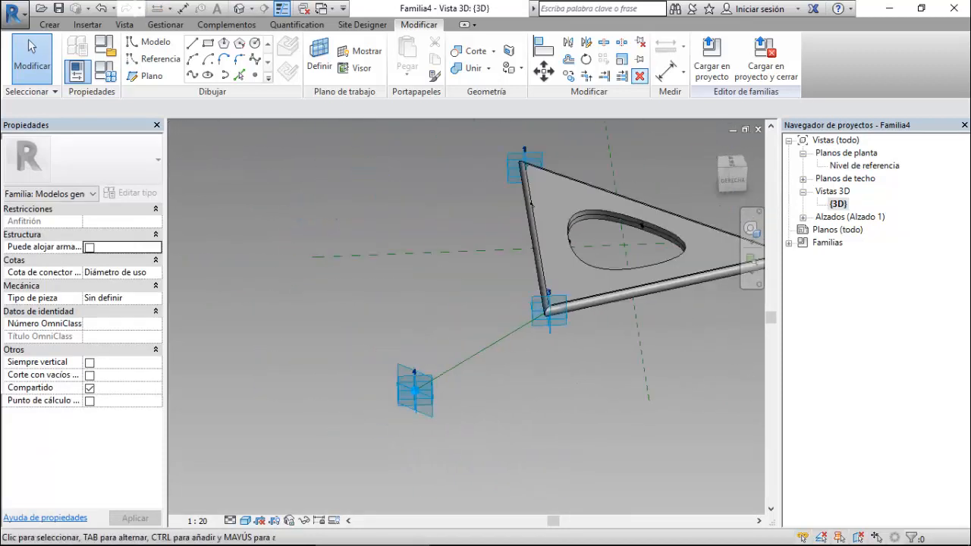
left_click(668, 72)
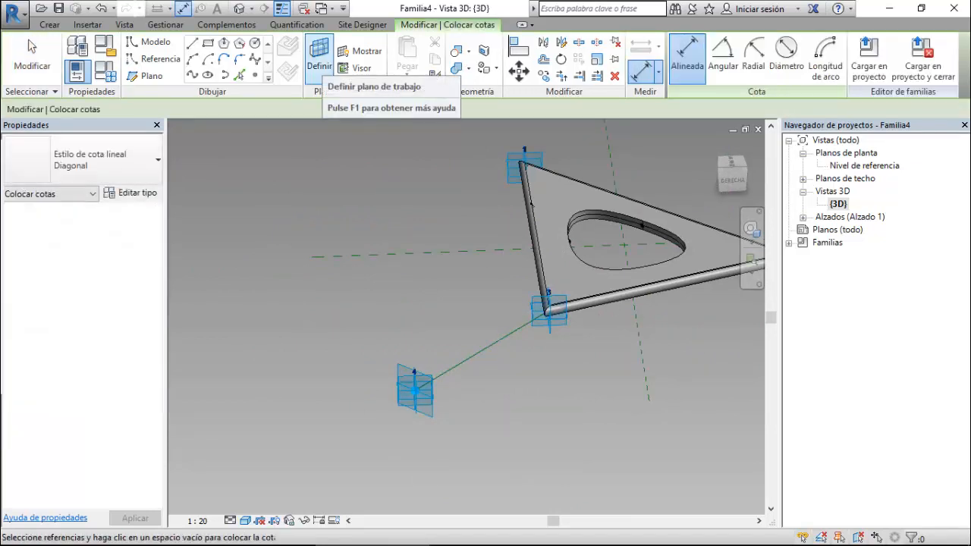
key("Escape")
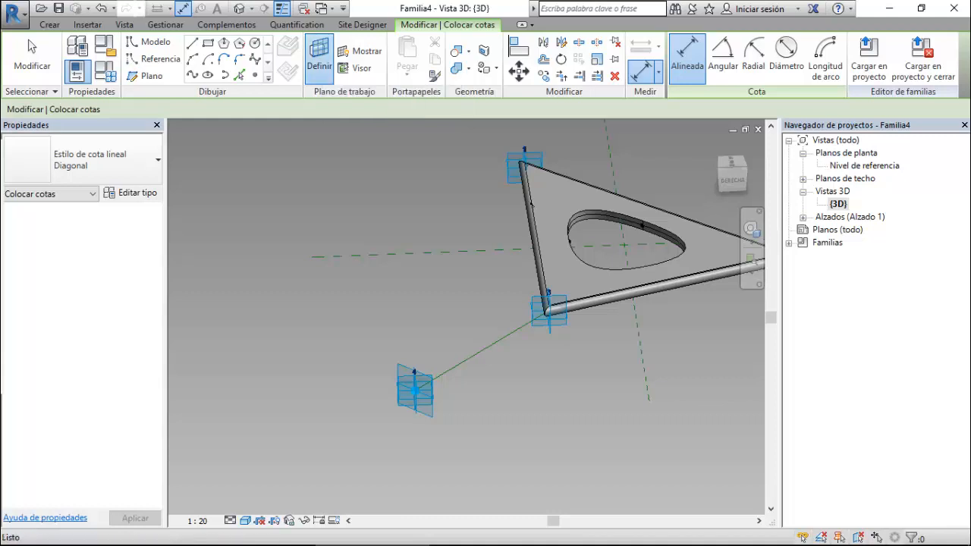
left_click(320, 57)
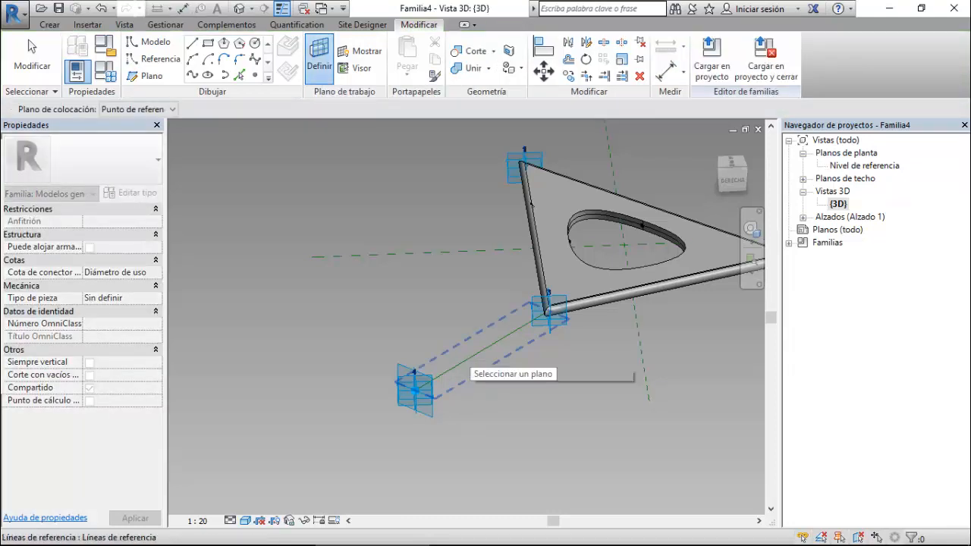
scroll(475, 355, "up", 2)
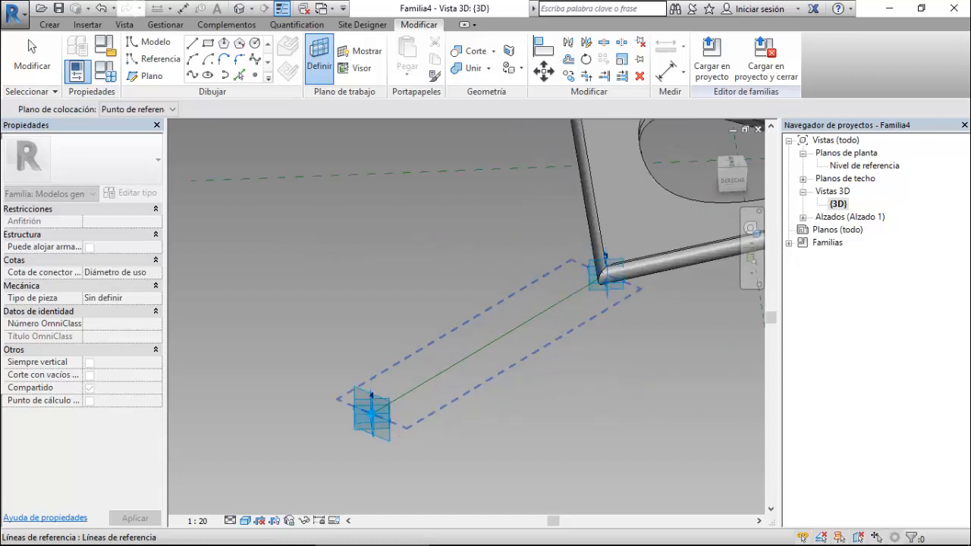
key("d")
key("i")
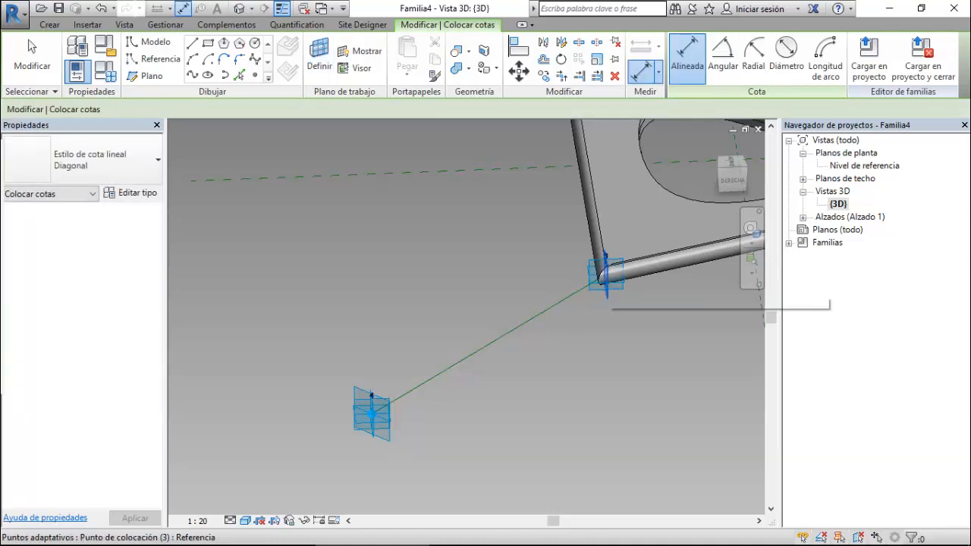
left_click(606, 275)
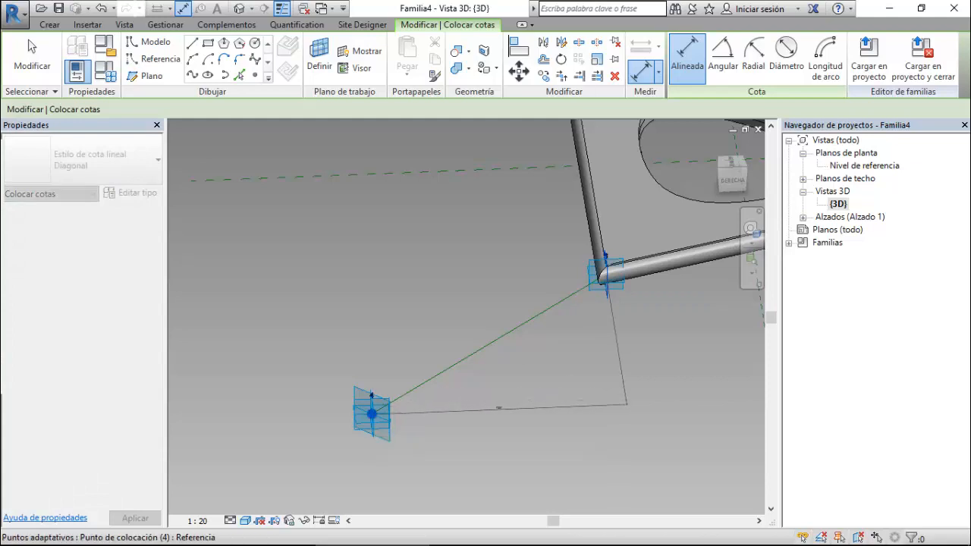
left_click(372, 414)
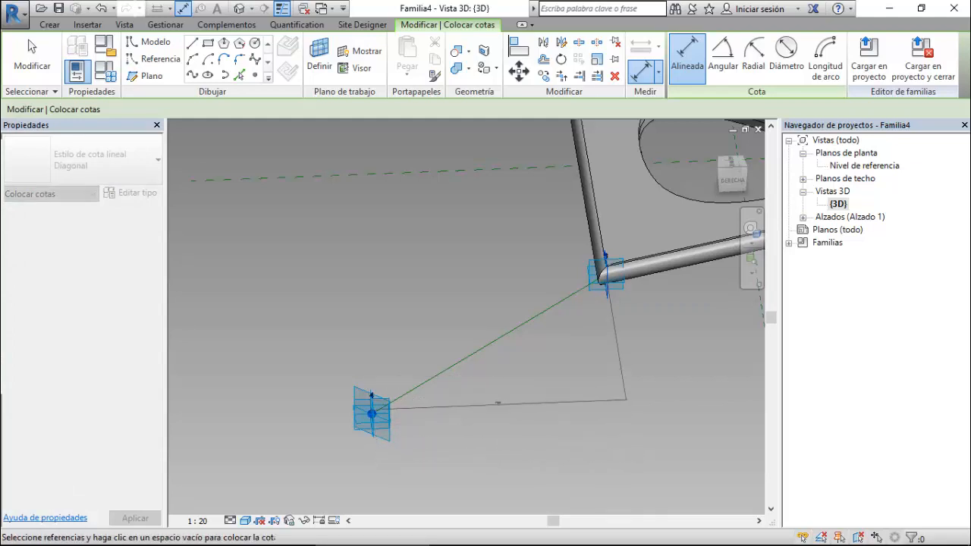
key("Escape")
key("Escape")
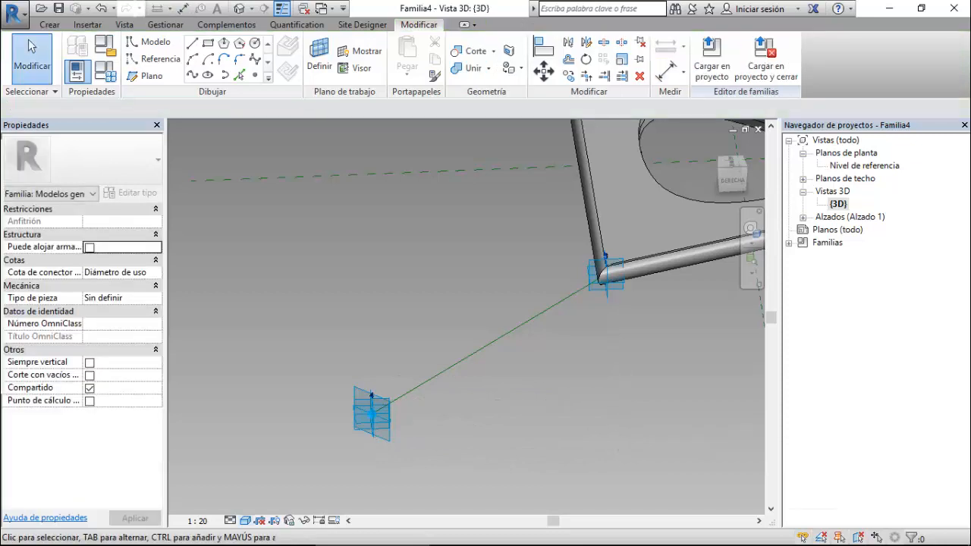
- Switch the 3D view to wireframe and set the work plane to the reference line between adaptive points 3 and 4
left_click(245, 520)
left_click(296, 434)
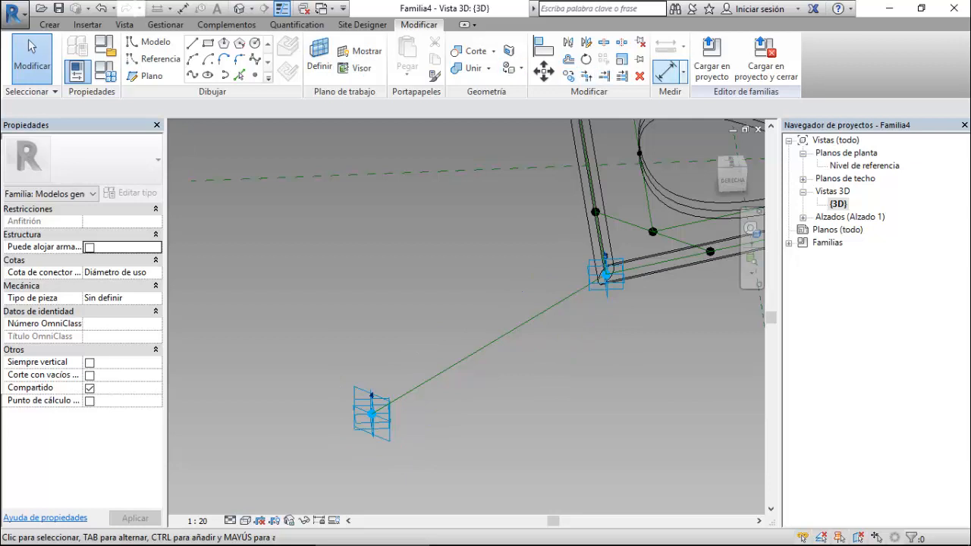
left_click(666, 72)
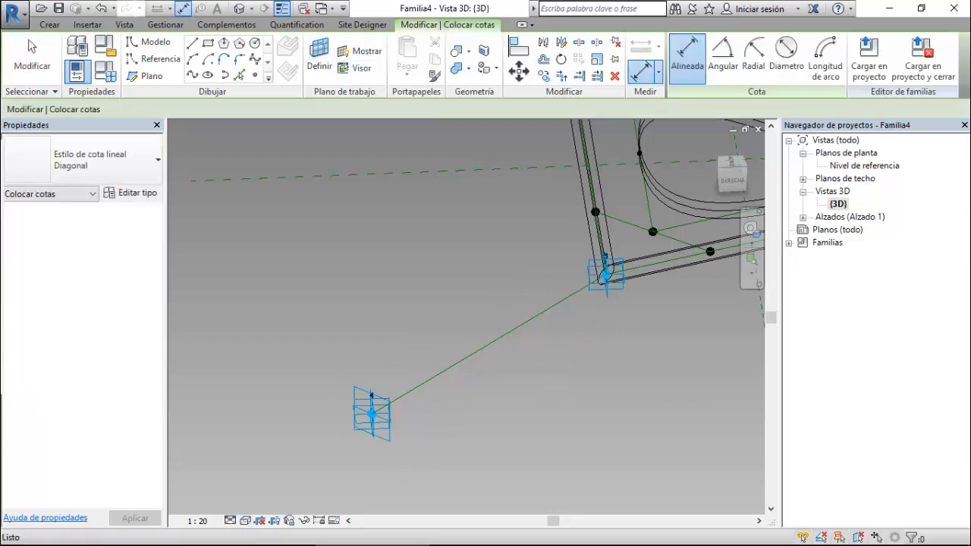
key("Escape")
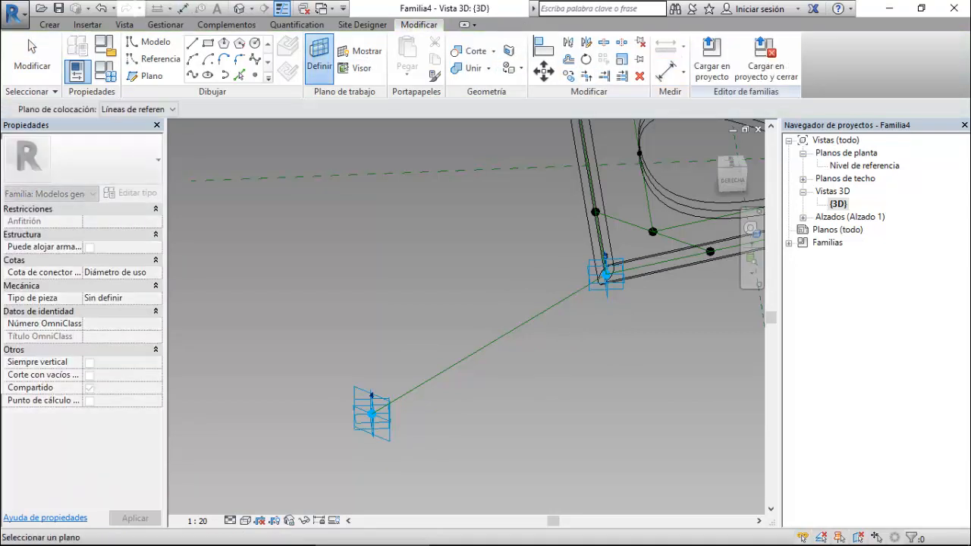
left_click(489, 345)
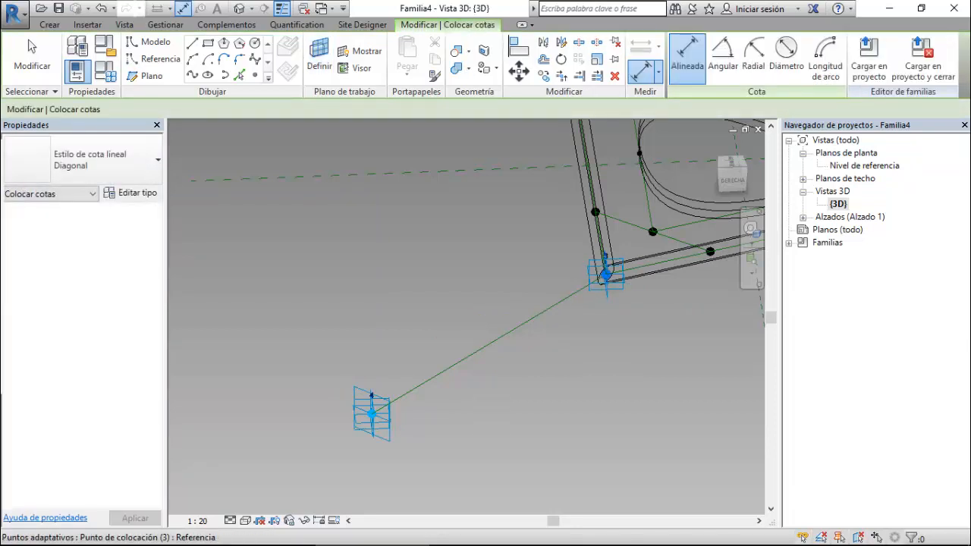
- Place an aligned dimension between adaptive points 3 and 4, offset to the side of their reference line
left_click(605, 275)
left_click(372, 413)
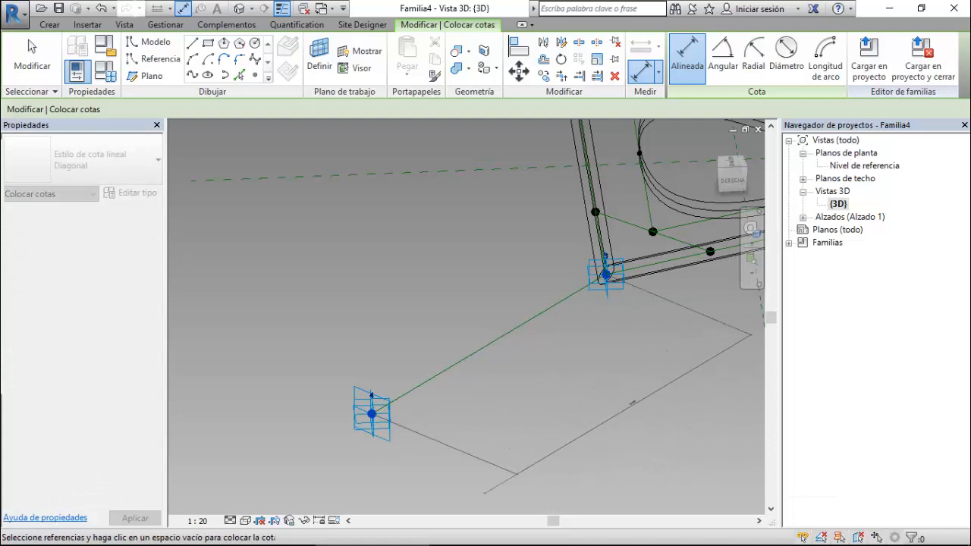
left_click(628, 402)
key("Escape")
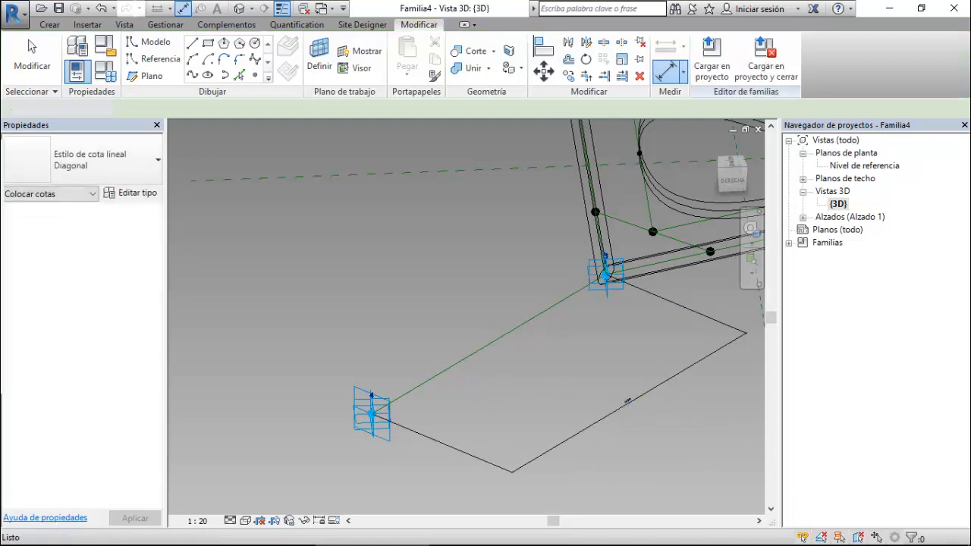
- Label the dimension between points 3 and 4 with a new instance reporting parameter named Pto Cola
scroll(489, 418, "down", 2)
scroll(583, 433, "up", 3)
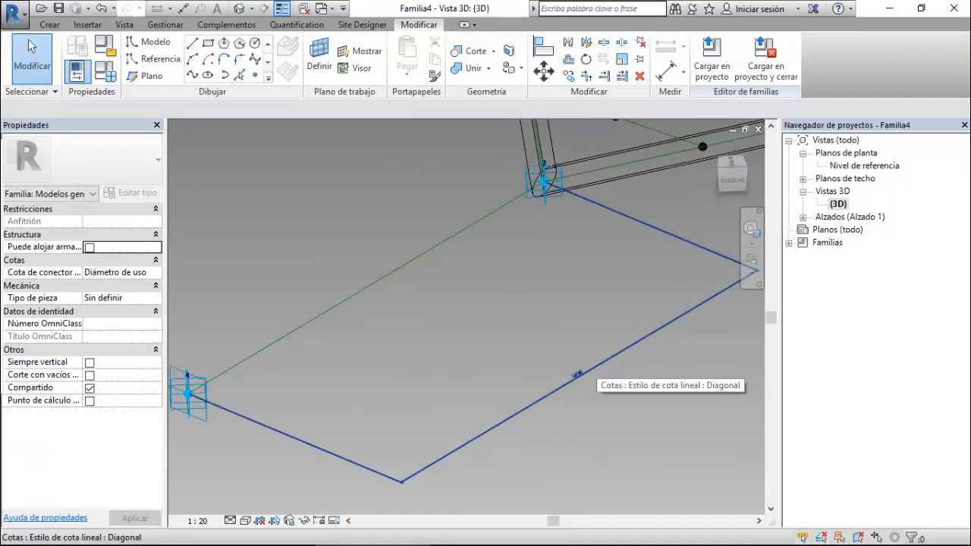
left_click(577, 375)
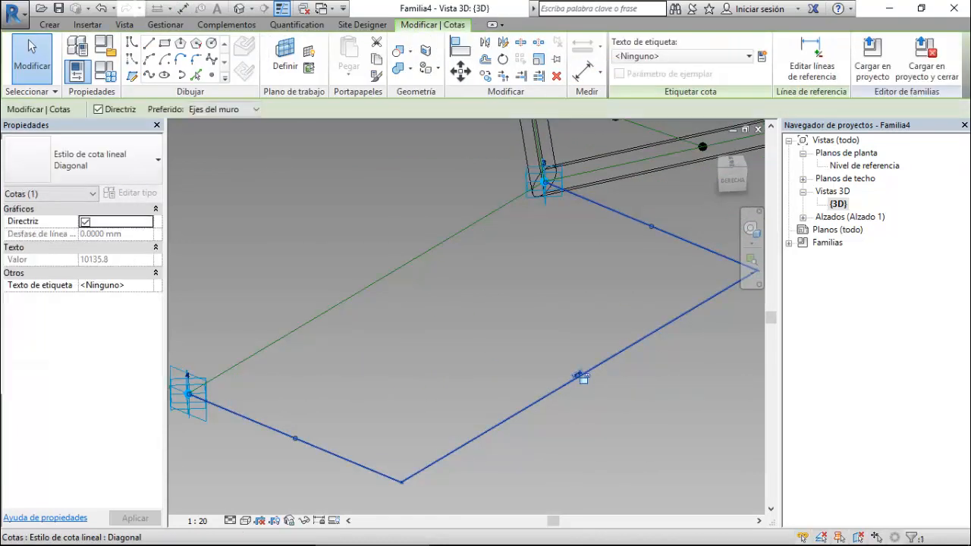
left_click(762, 56)
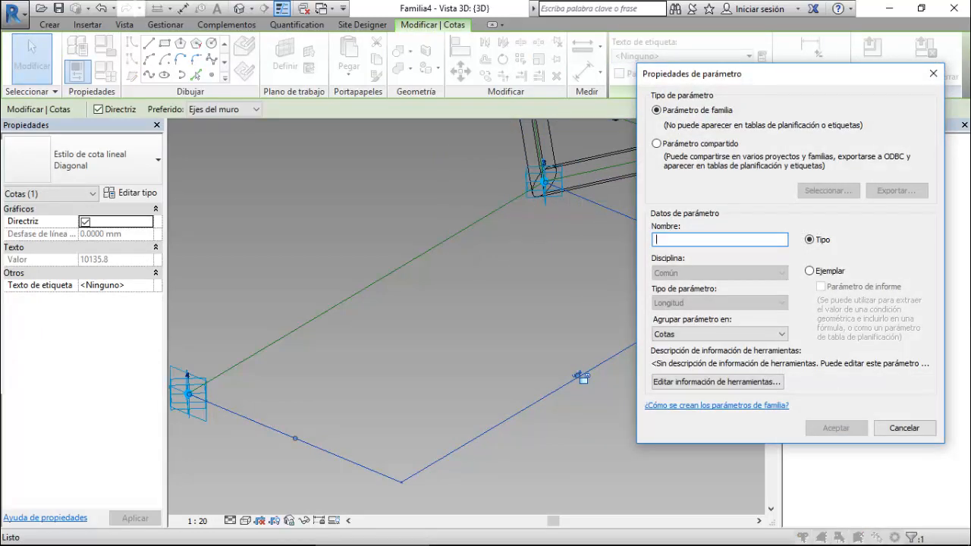
type("Pto Cola")
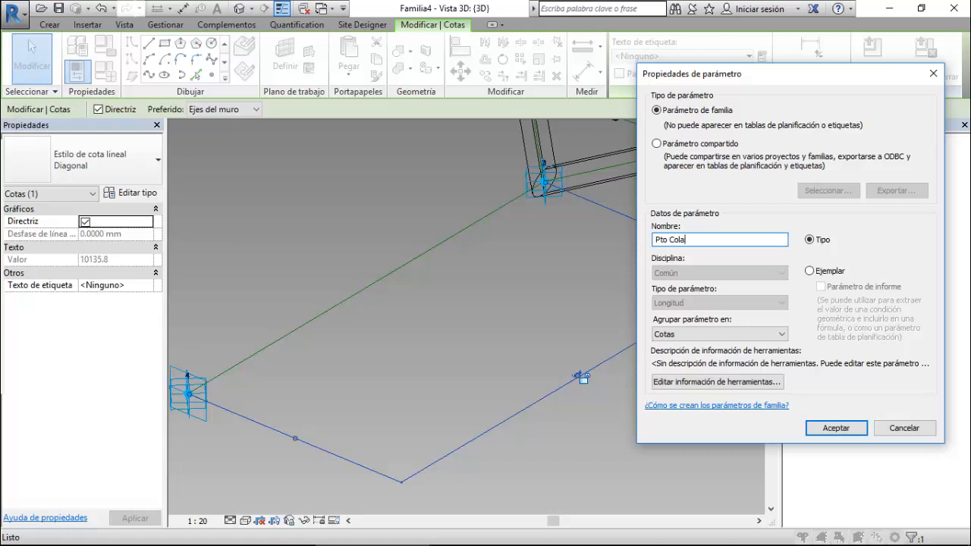
left_click(810, 271)
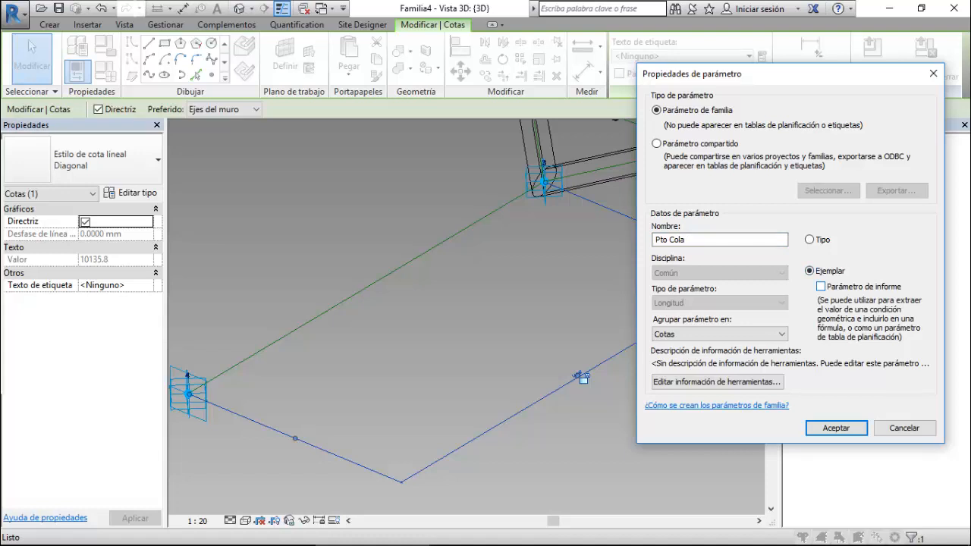
left_click(821, 287)
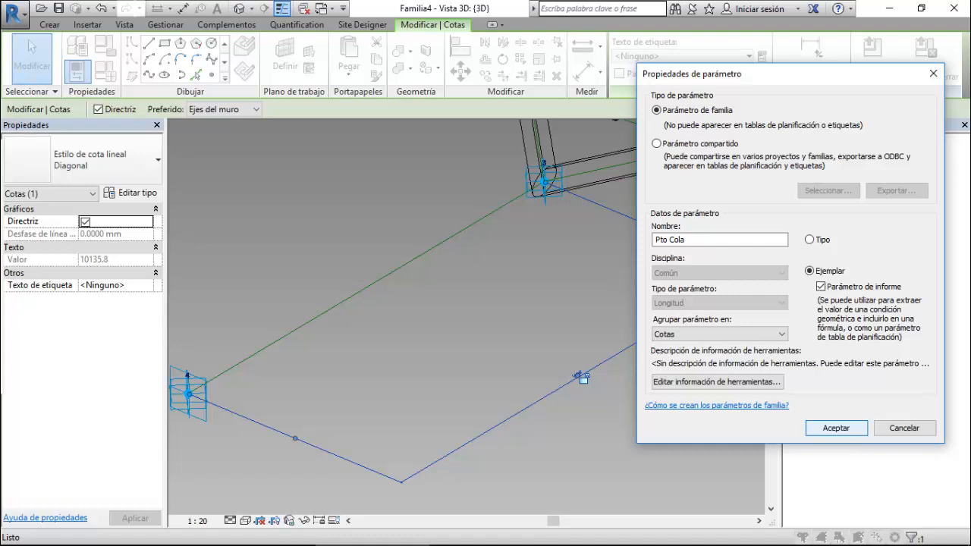
key("Return")
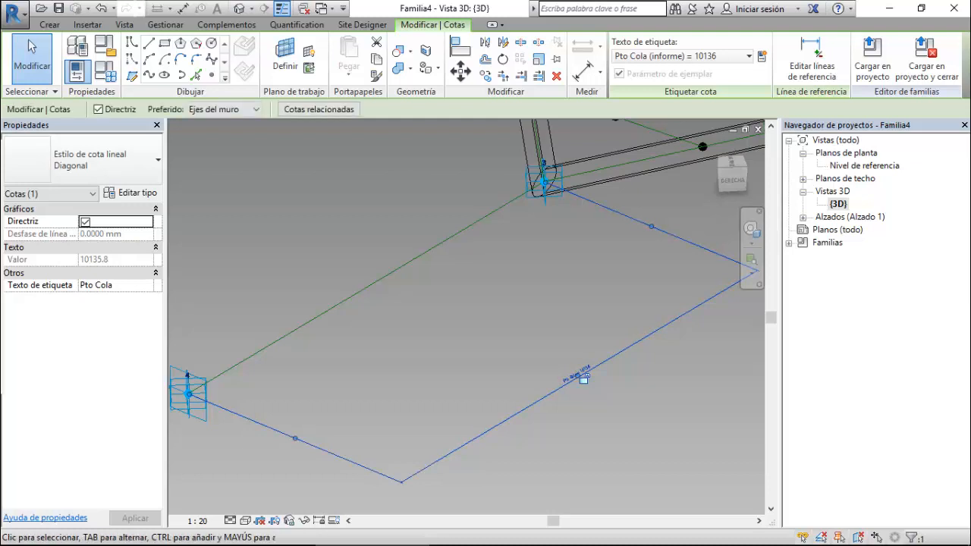
- Set the work plane to the plane of the reference line along the triangle edge between adaptive points 1 and 3
middle_click_drag(455, 334, 609, 343, "shift")
scroll(609, 343, "down", 5)
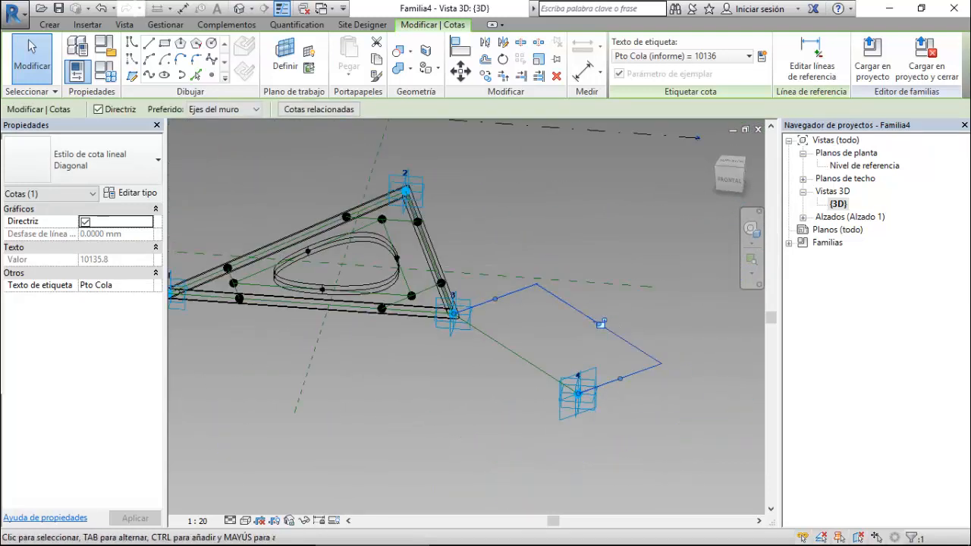
scroll(538, 317, "down", 5)
scroll(340, 283, "up", 6)
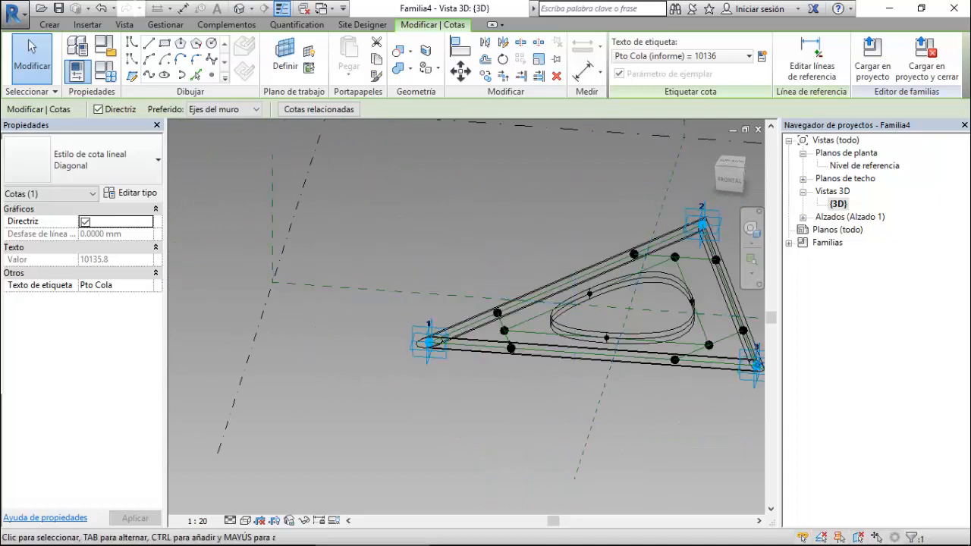
scroll(414, 231, "down", 3)
scroll(563, 320, "up", 3)
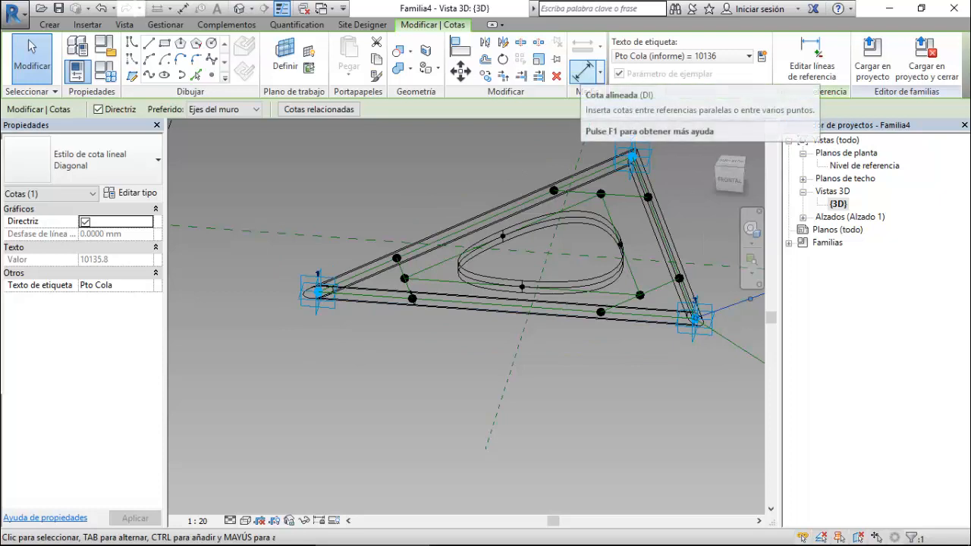
left_click(583, 71)
key("Escape")
key("Escape")
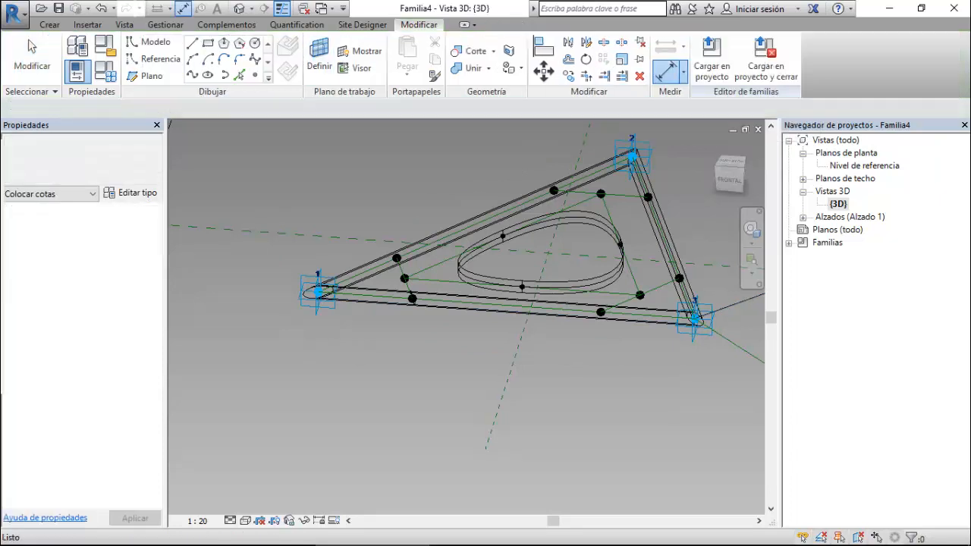
scroll(372, 297, "up", 4)
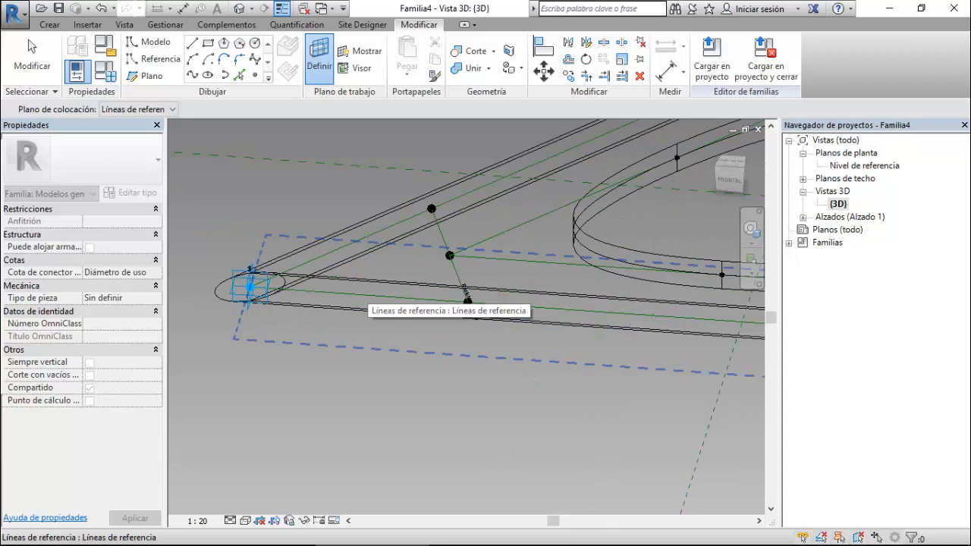
- Place an aligned dimension between adaptive points 1 and 3, offset outside the triangle's edge
key("d")
key("i")
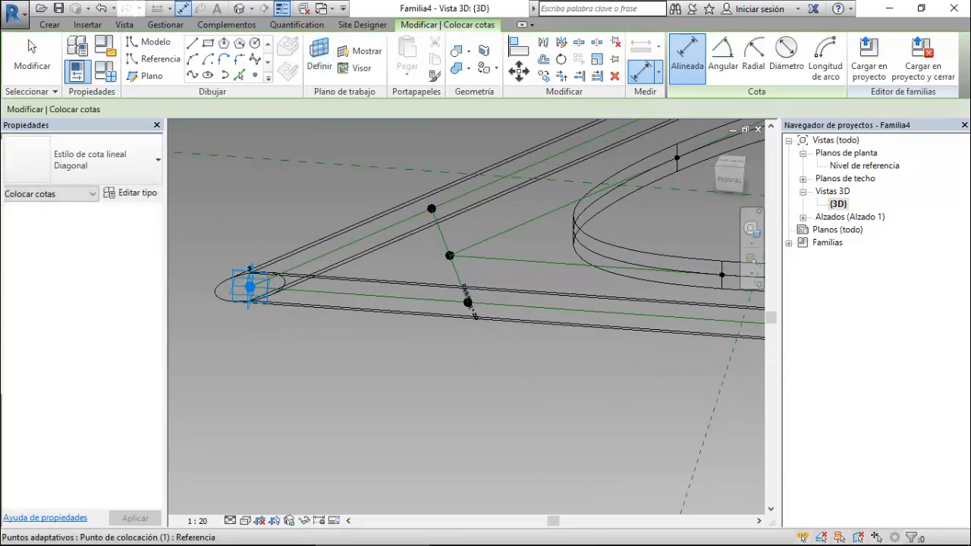
left_click(250, 287)
scroll(250, 287, "down", 4)
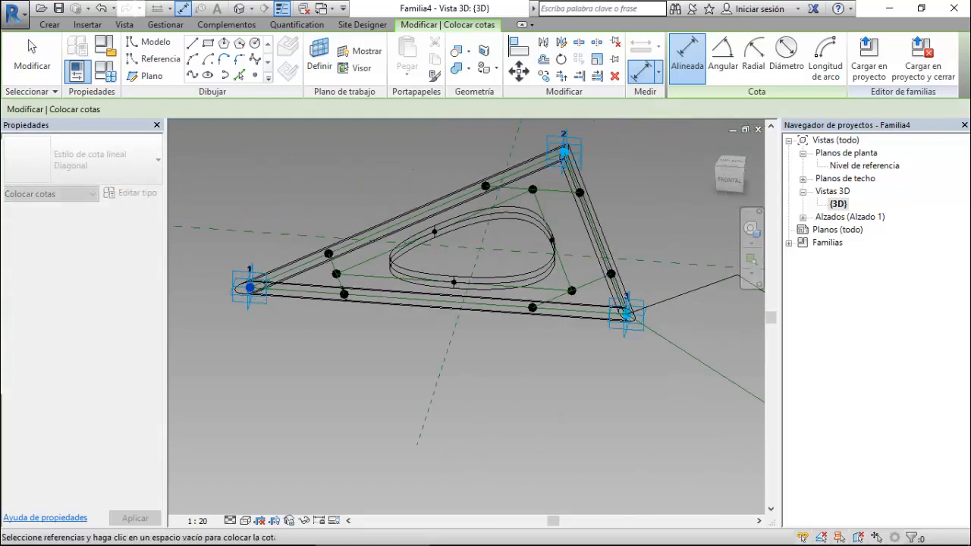
left_click(626, 314)
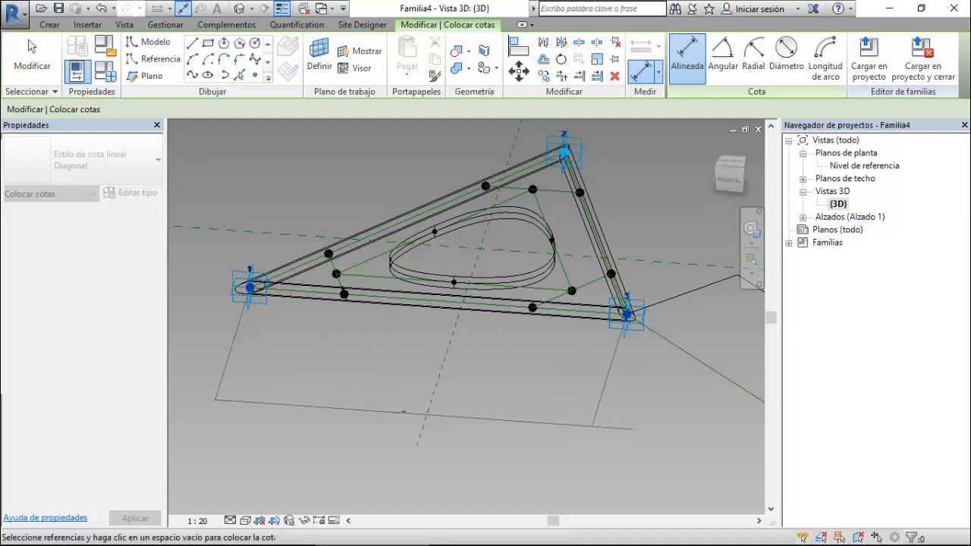
left_click(404, 412)
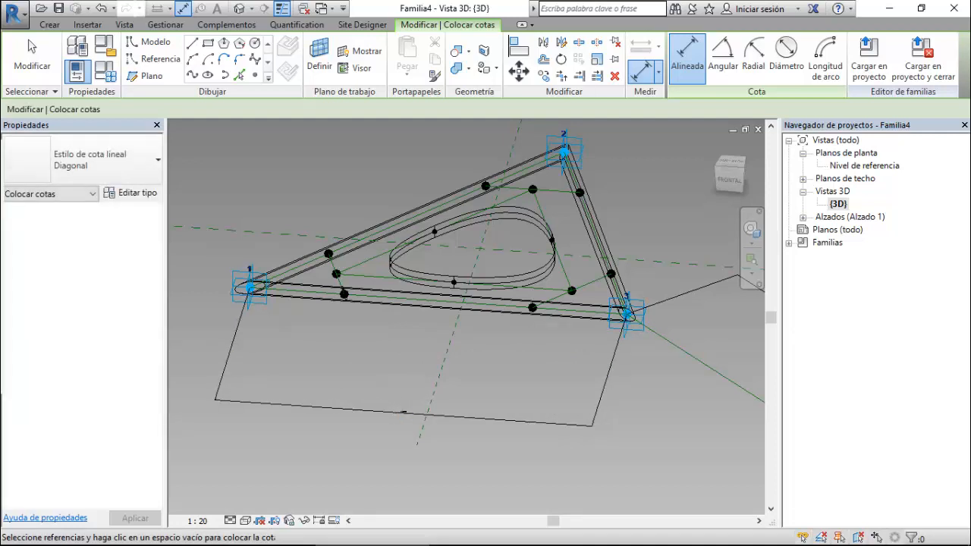
key("Escape")
key("Escape")
- Label the dimension between points 1 and 3 with a new instance reporting parameter named Ladp Triangulo
scroll(416, 410, "up", 3)
scroll(386, 411, "up", 1)
key("Tab")
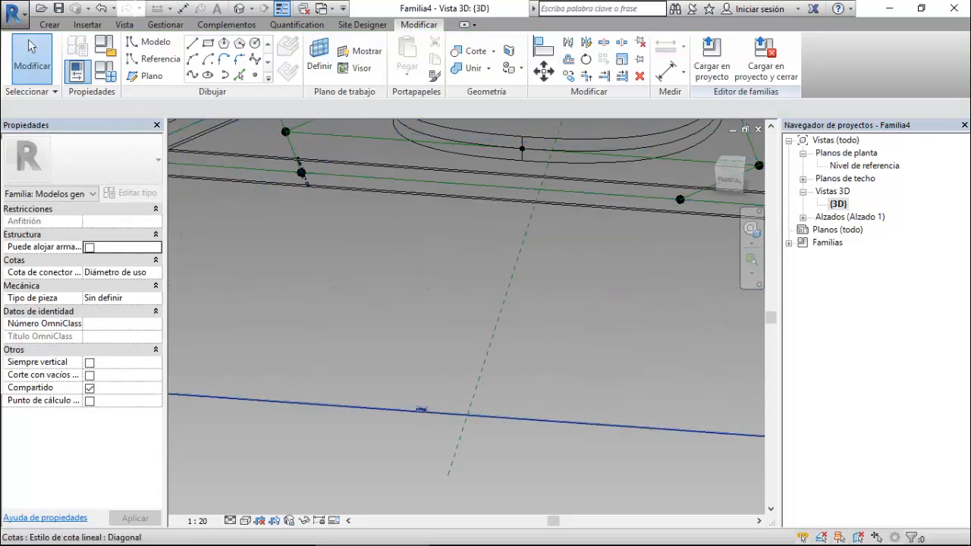
left_click(420, 412)
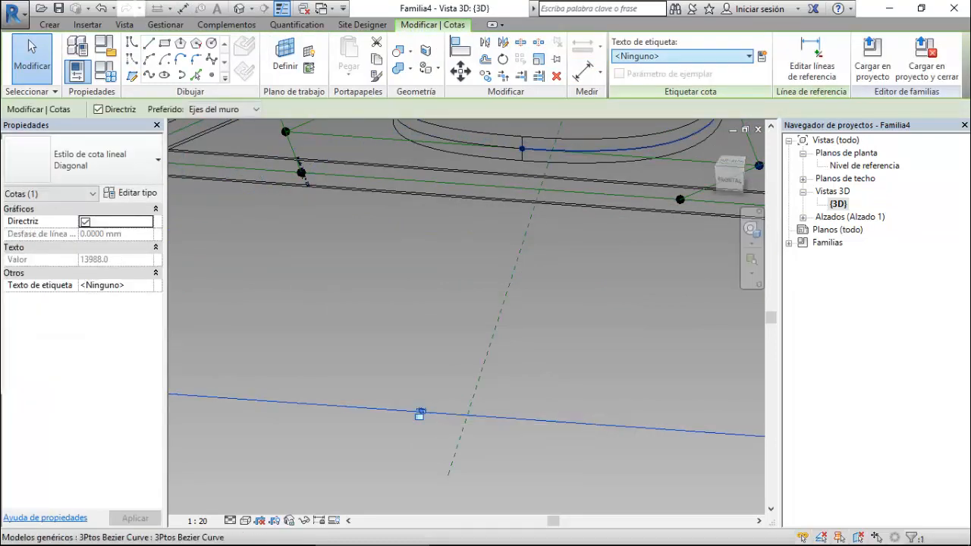
left_click(762, 57)
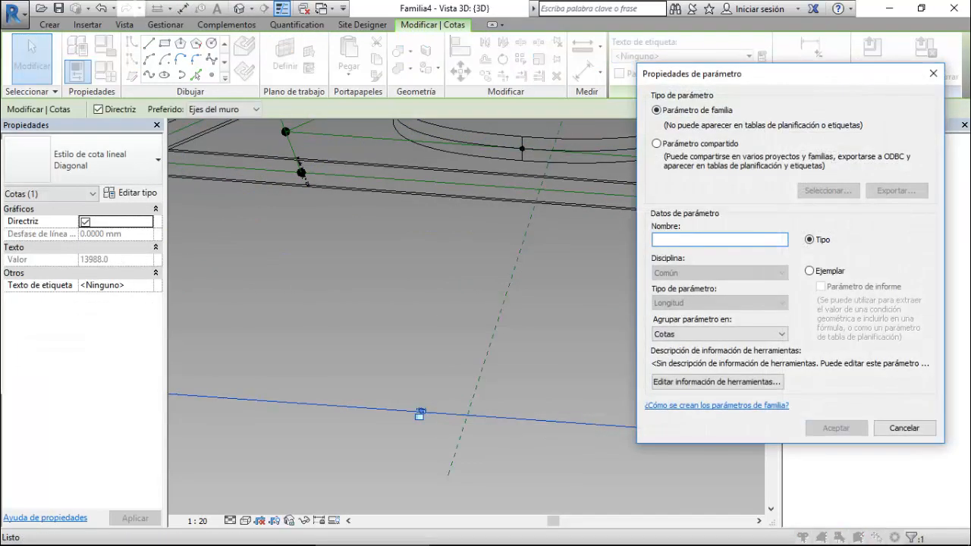
type("Ladp")
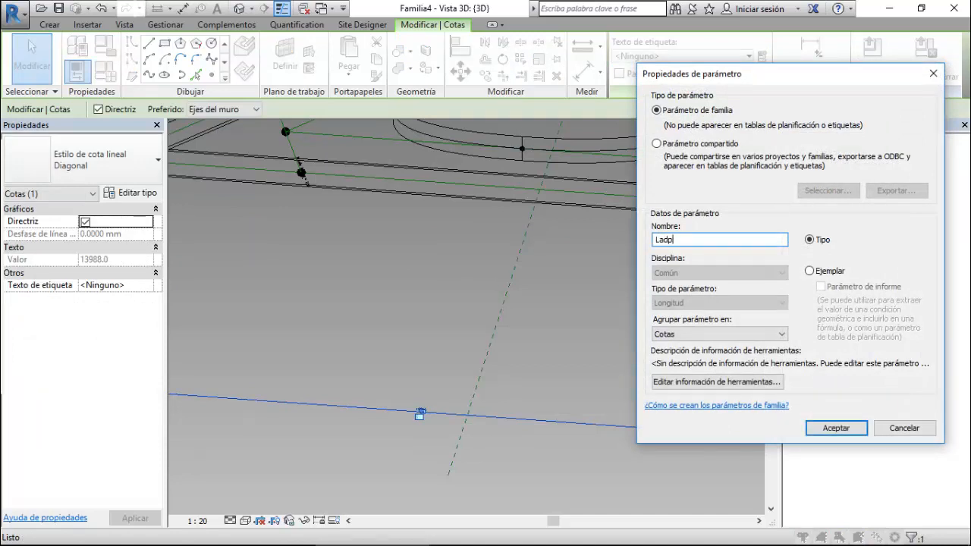
type(" Triangulo")
left_click(809, 271)
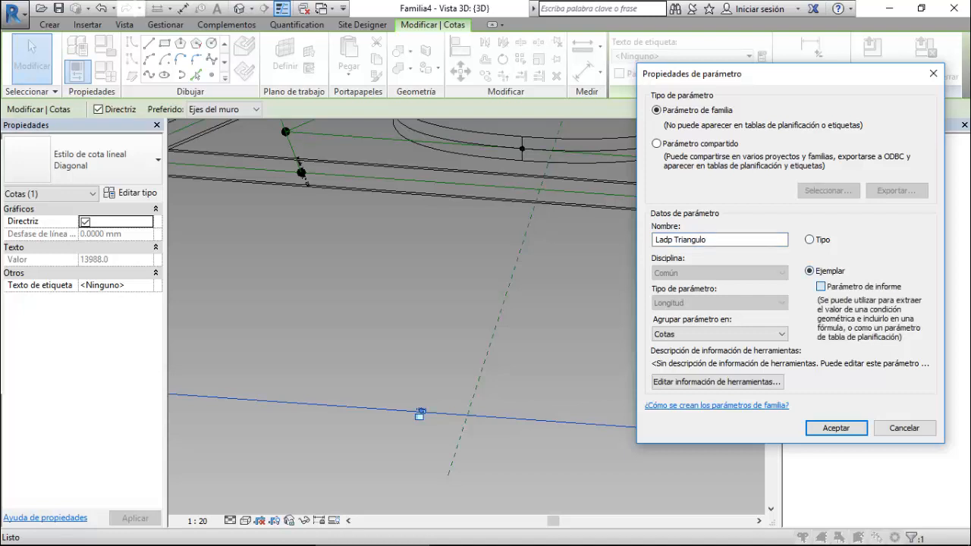
left_click(821, 287)
left_click(835, 428)
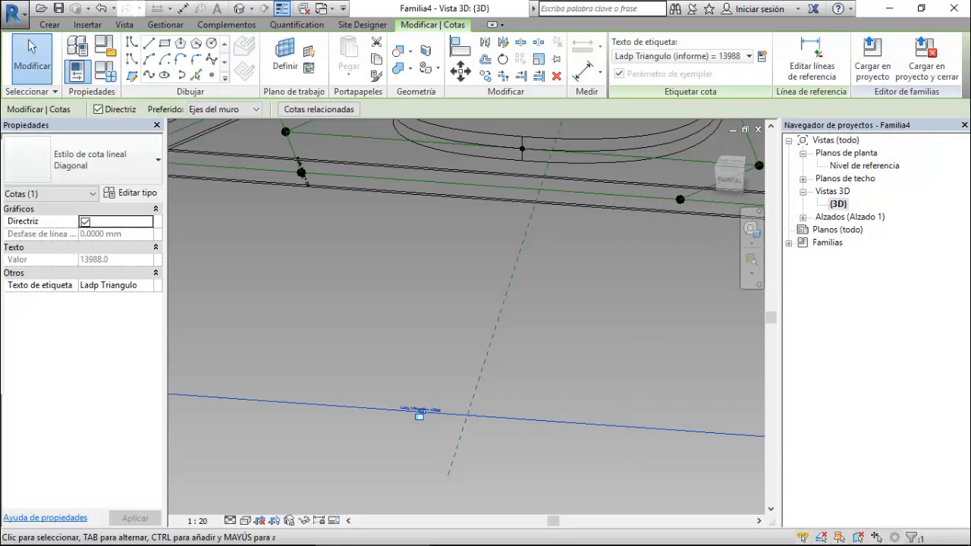
key("Escape")
- Create an instance family parameter named Numero, of type Número, grouped under Otros
left_click(106, 71)
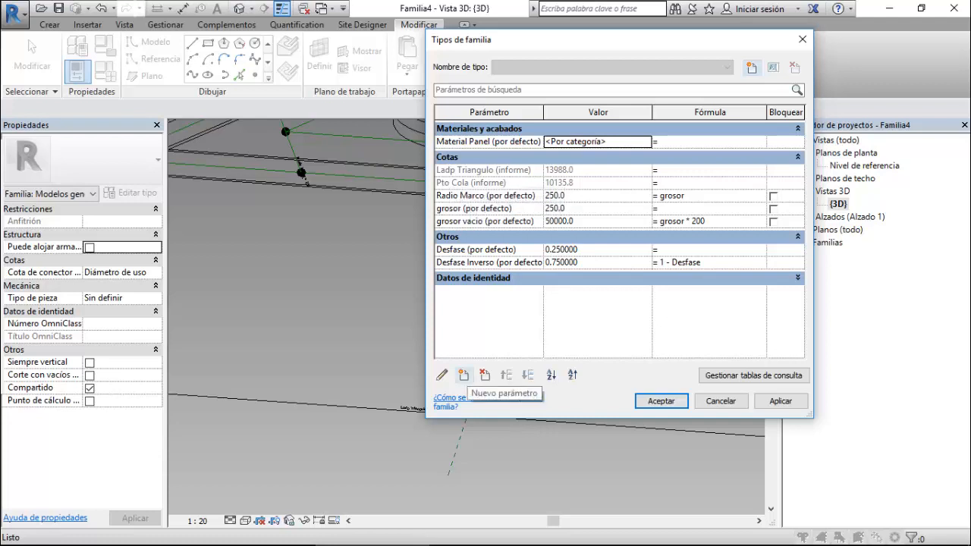
left_click(463, 375)
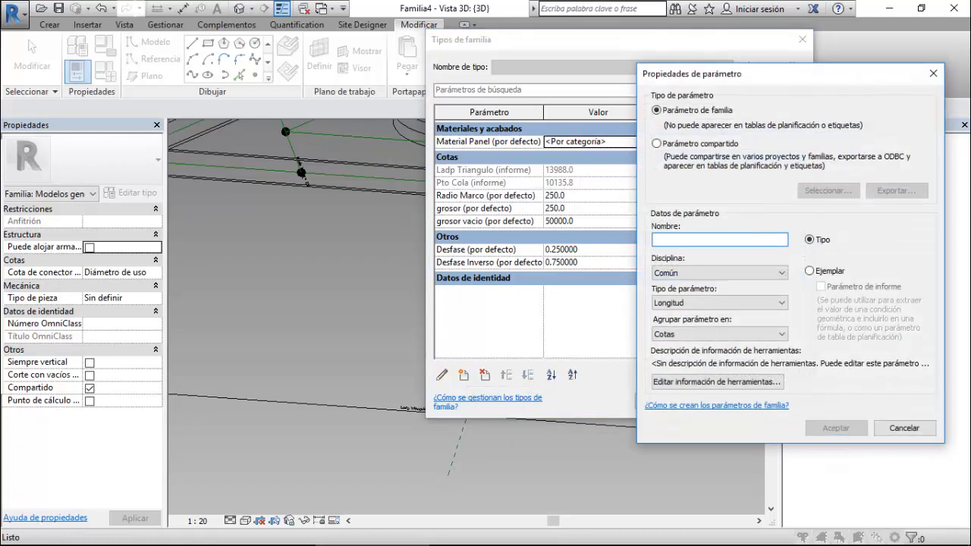
type("Numero")
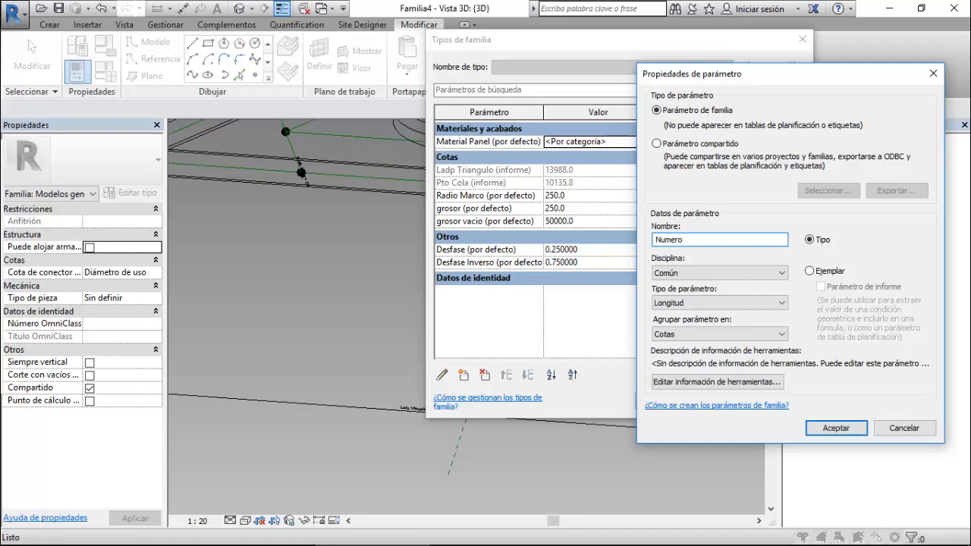
left_click(810, 271)
left_click(719, 302)
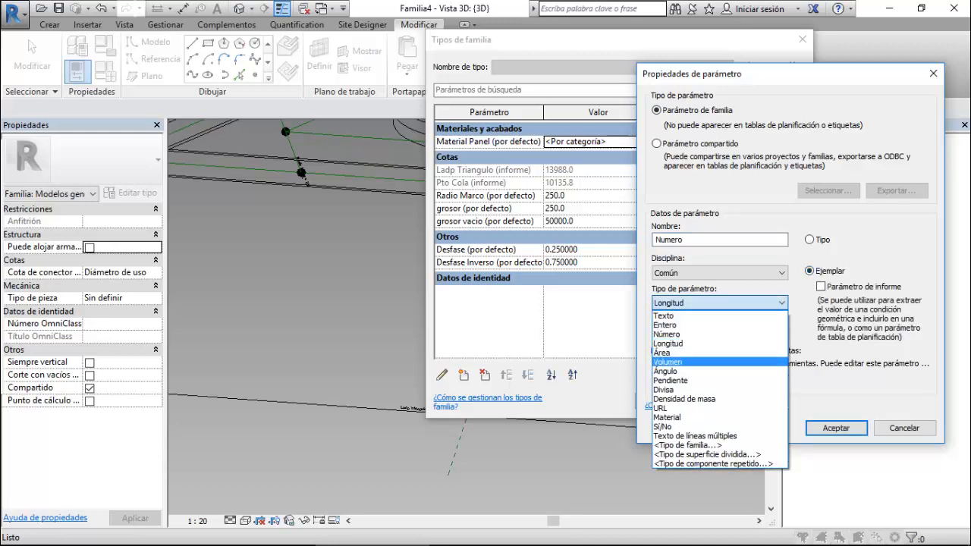
left_click(706, 335)
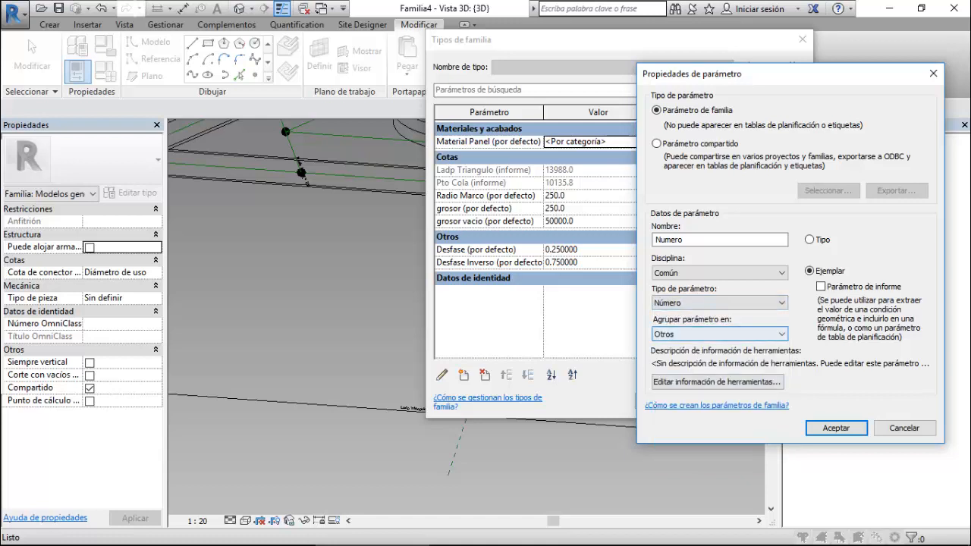
left_click(837, 428)
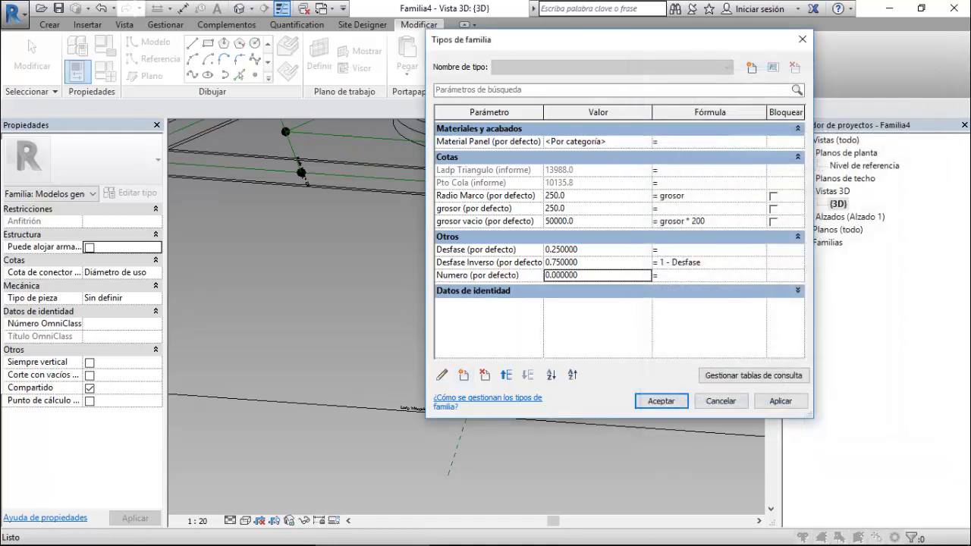
- Give the Numero parameter the formula Pto Cola / Ladp Triangulo
left_click(710, 276)
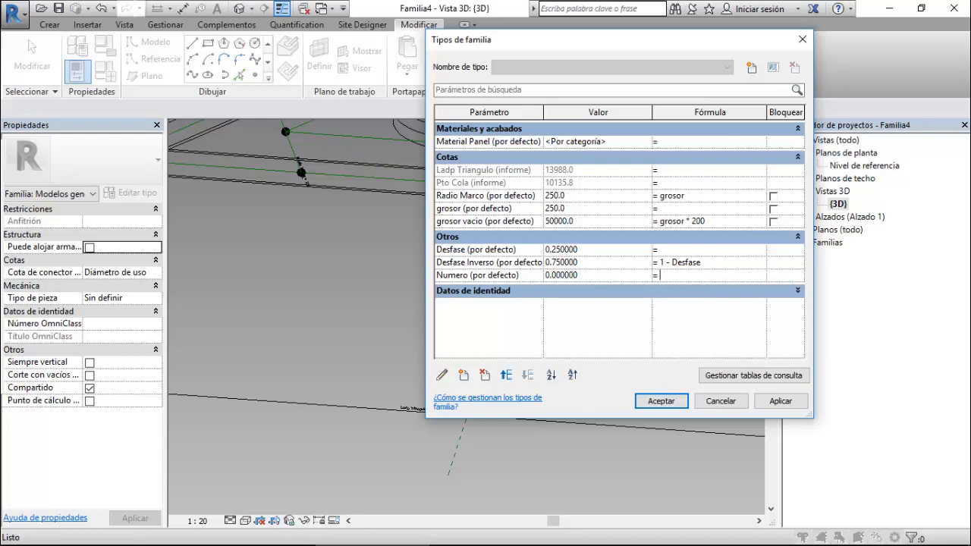
type("Ladp Triangulo")
key("Left")
left_click(660, 276)
type("Pto Cola")
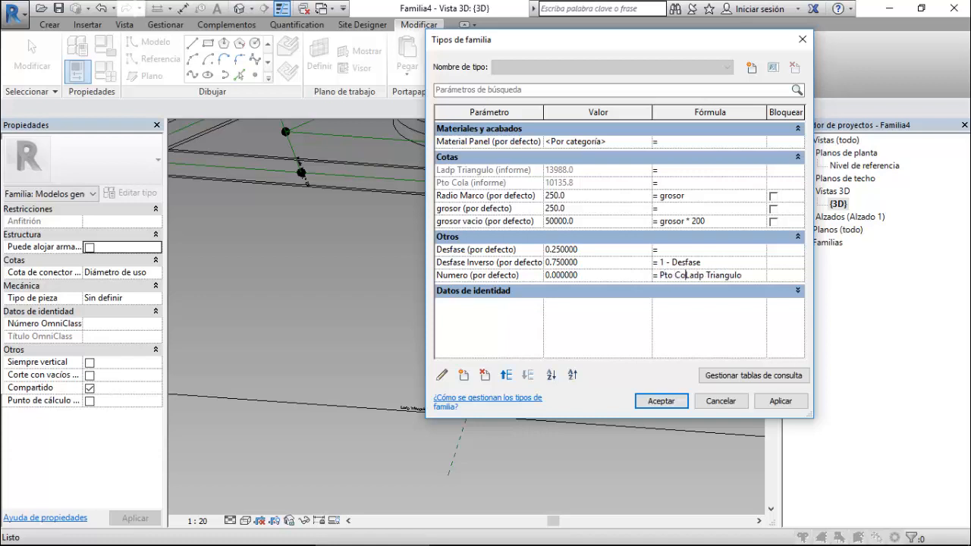
type("/")
key("Return")
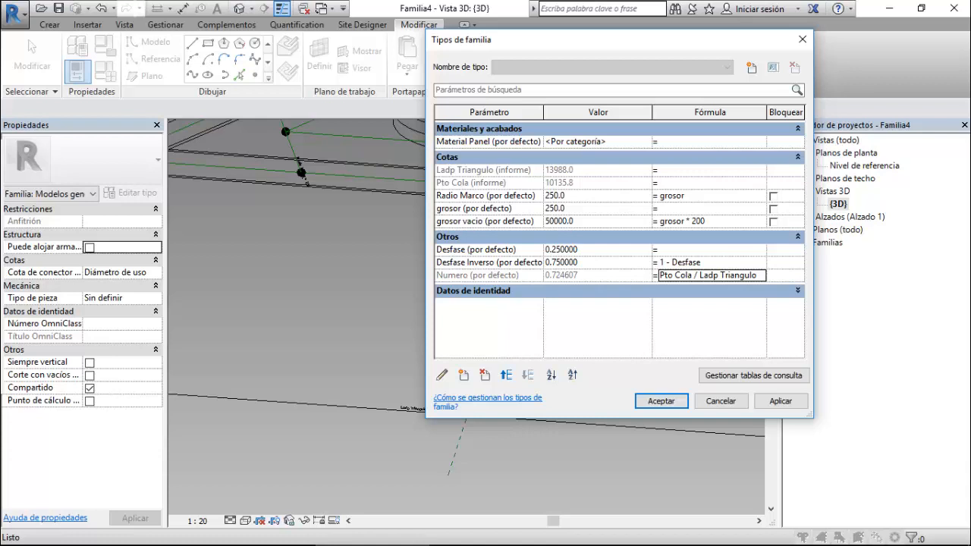
- Wrap the Numero formula in an absolute value, abs(Pto Cola / Ladp Triangulo), and accept the family parameters
left_click(711, 275)
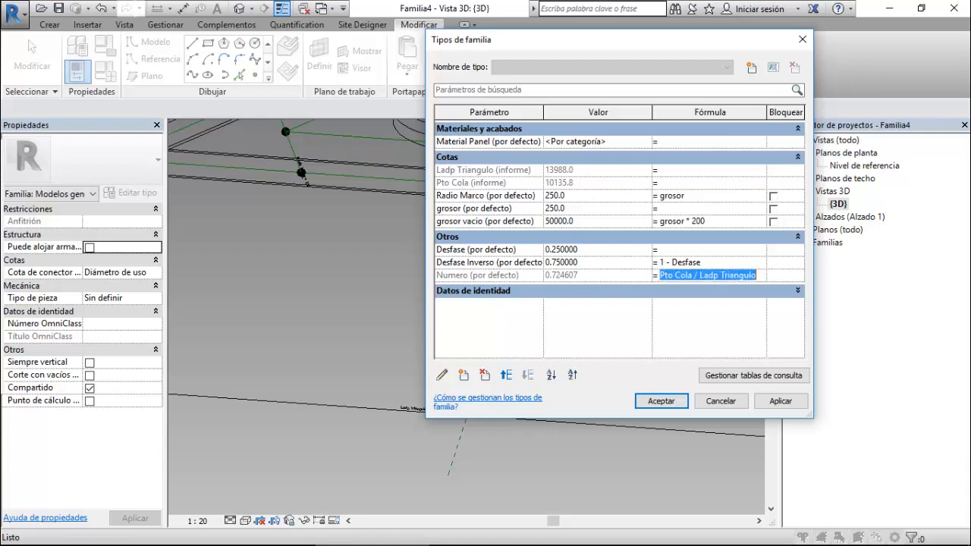
left_click(660, 275)
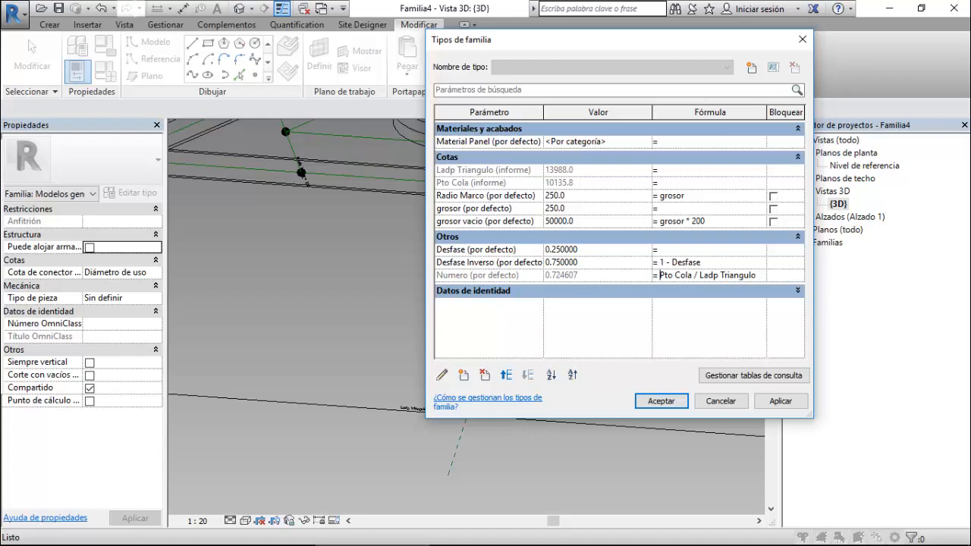
type("abs(")
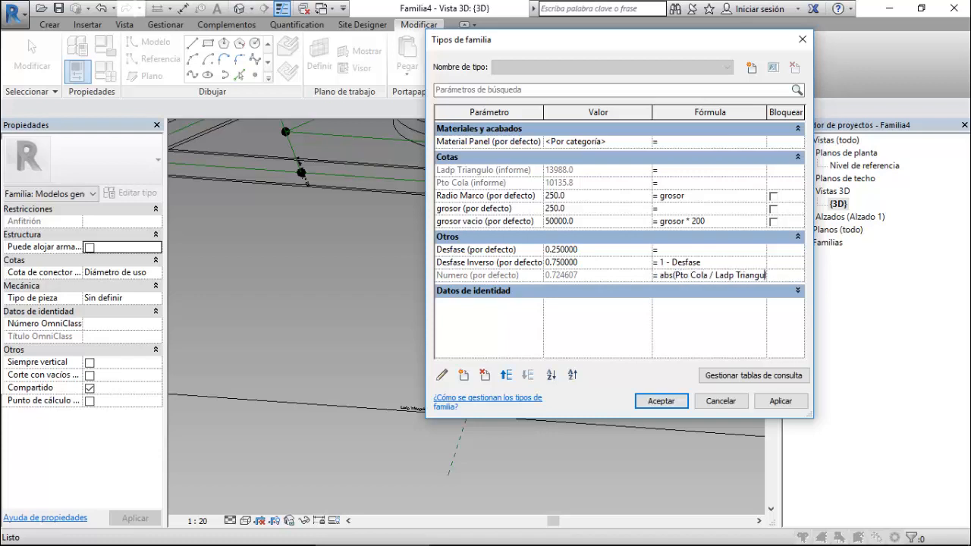
key("End")
type(")")
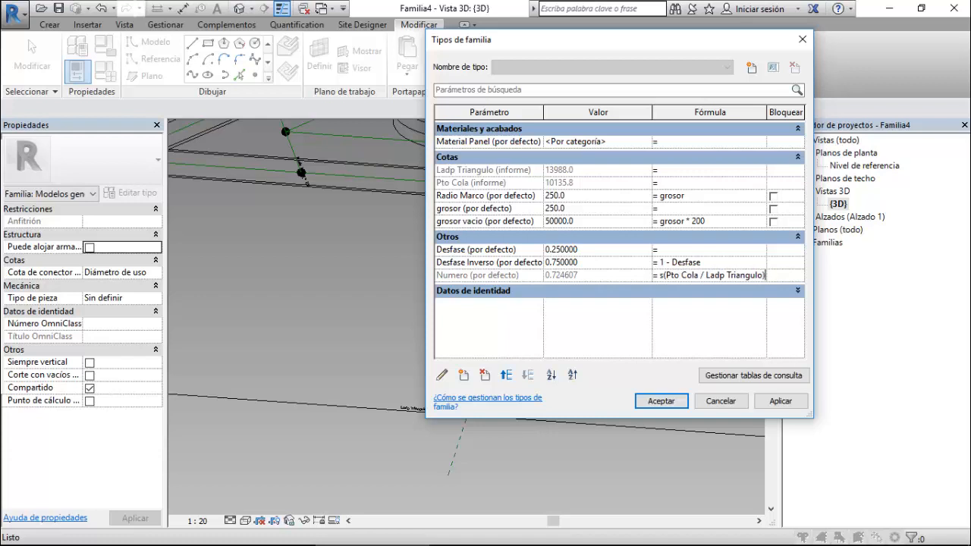
key("Home")
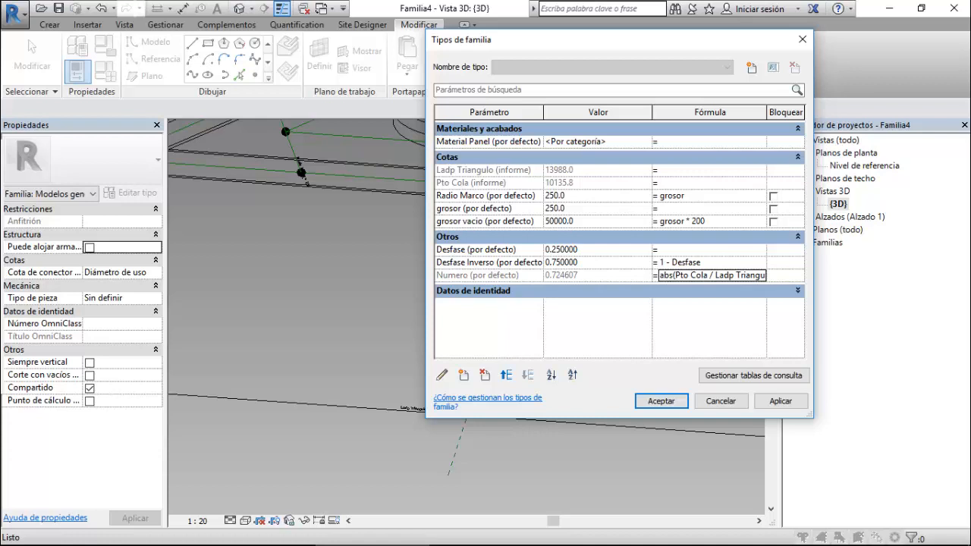
key("Return")
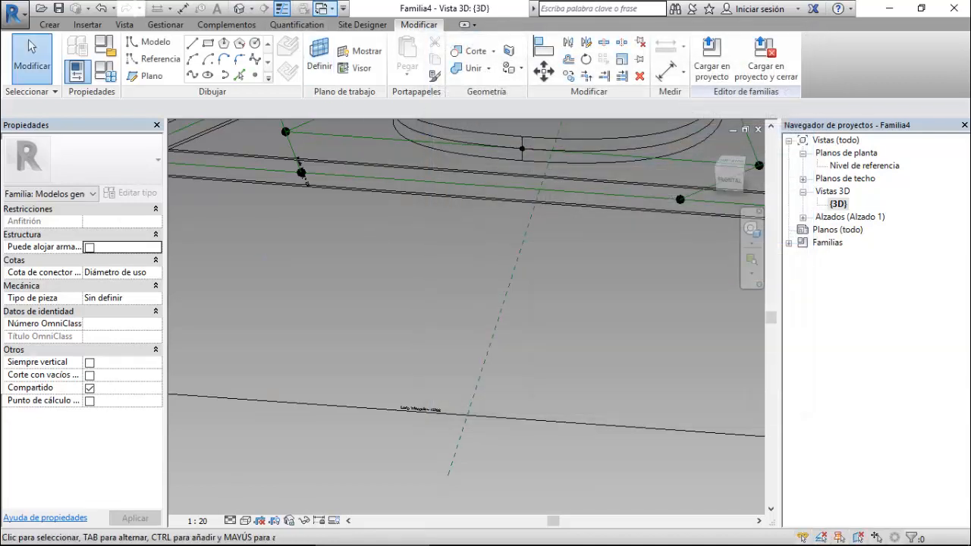
- Examine the Desfase formula and the geometry in the Panel Adaptativo Triangulo family, and return to the Familia4 3D view
left_click(323, 9)
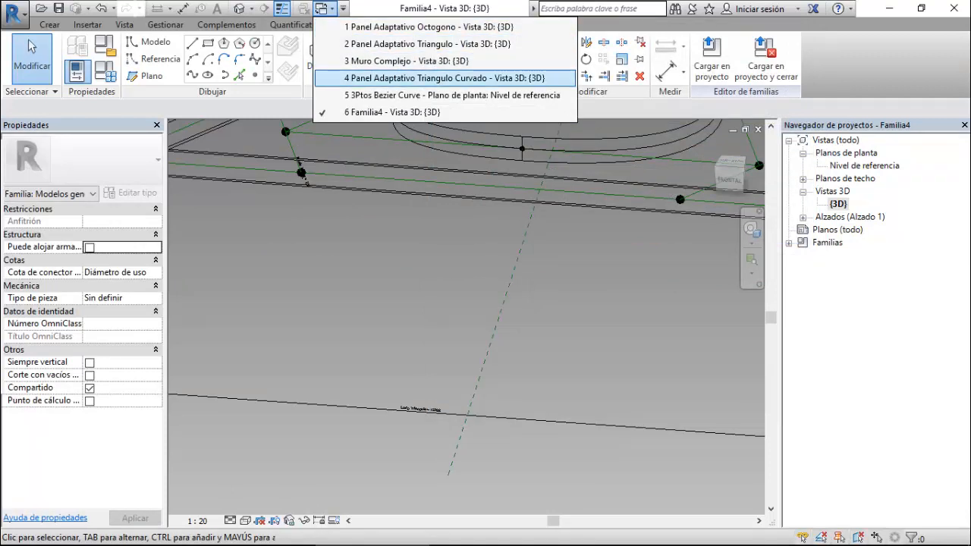
key("Up")
key("Up")
key("Return")
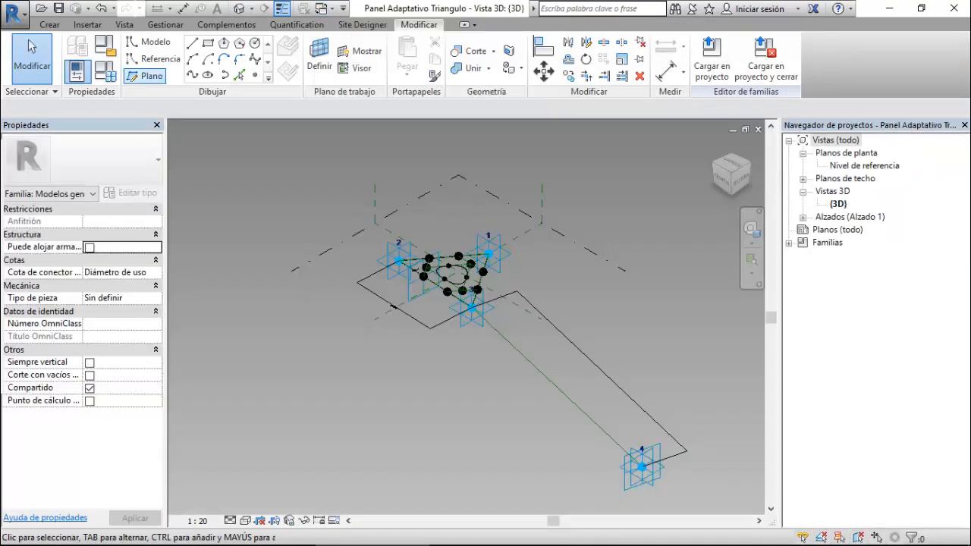
left_click(106, 72)
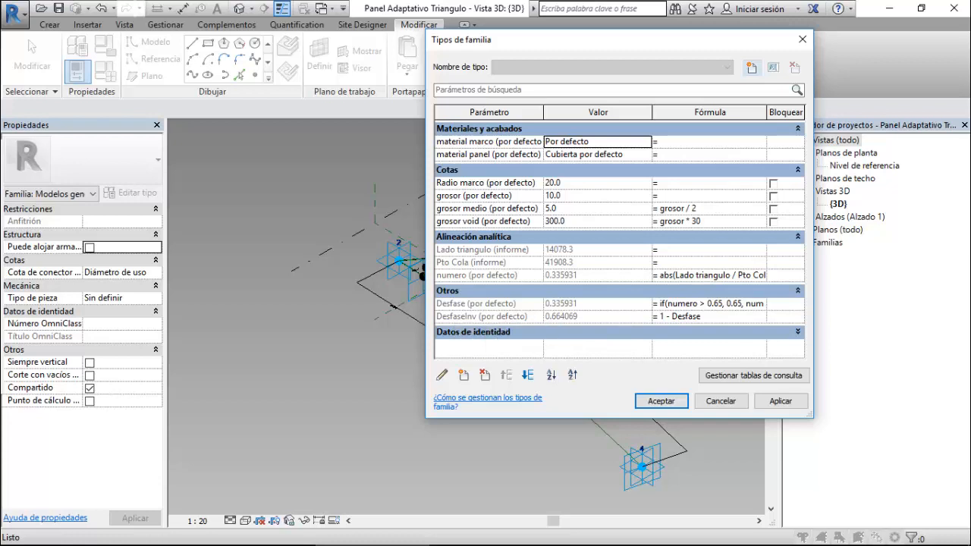
left_click(725, 304)
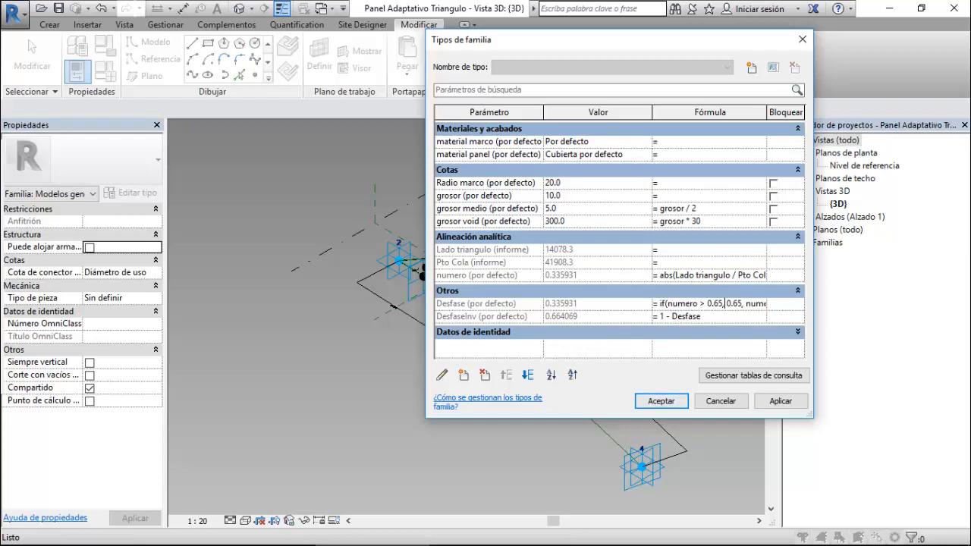
left_click(661, 400)
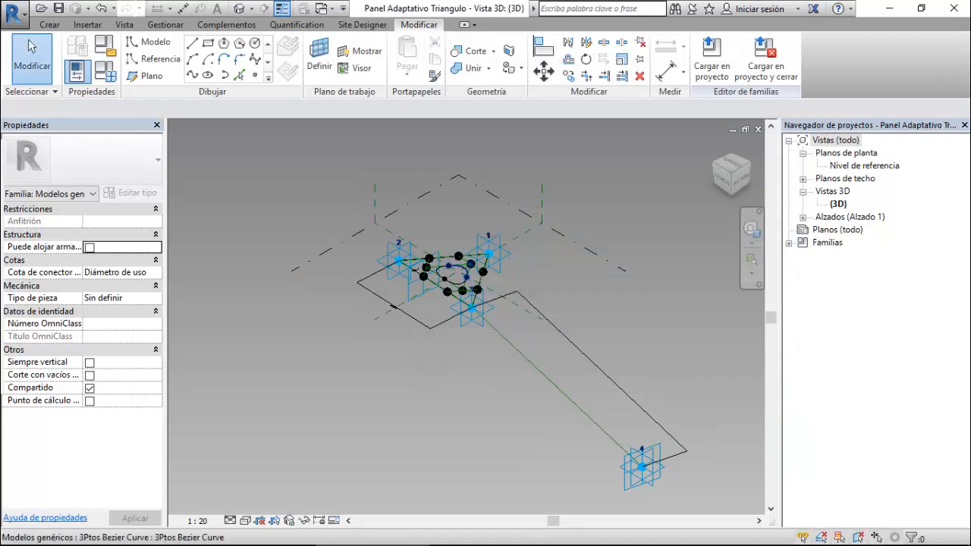
scroll(469, 263, "up", 6)
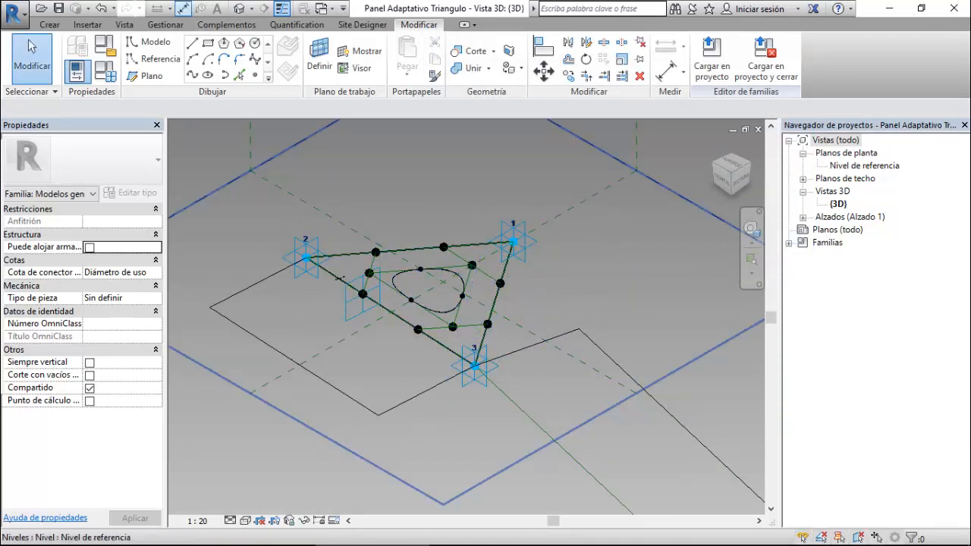
left_click(323, 8)
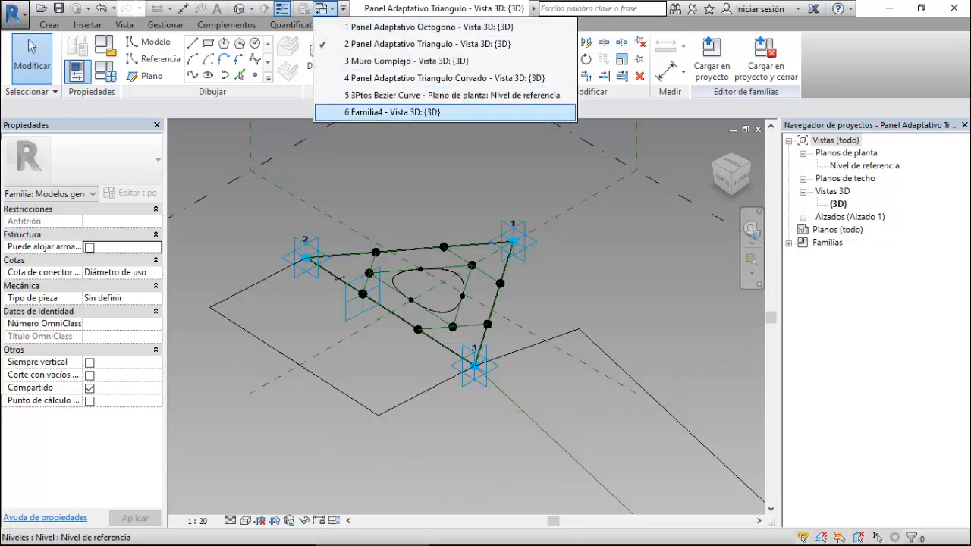
left_click(392, 112)
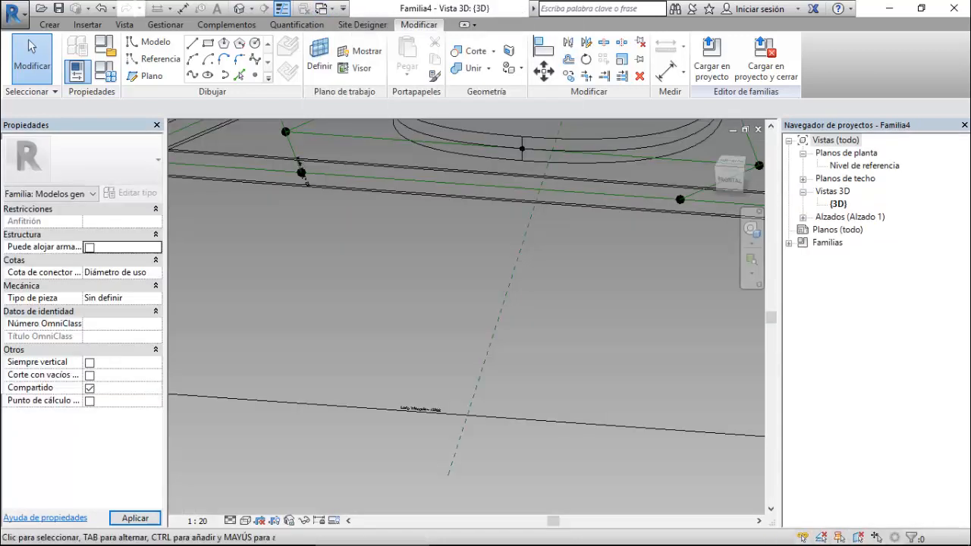
- Set the Desfase parameter to 0.4 and apply it, keeping the triangular panel's opening in view
scroll(410, 434, "down", 2)
scroll(622, 201, "up", 2)
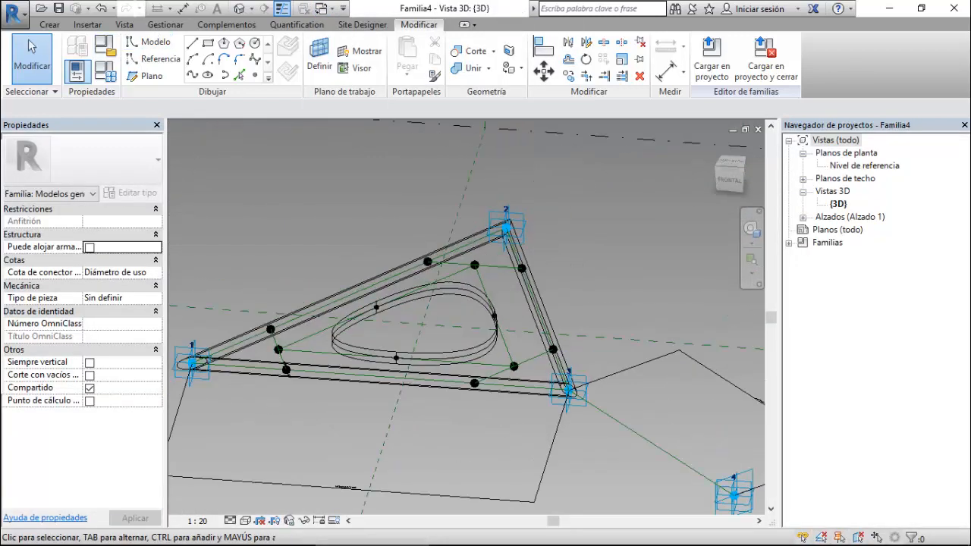
left_click(105, 72)
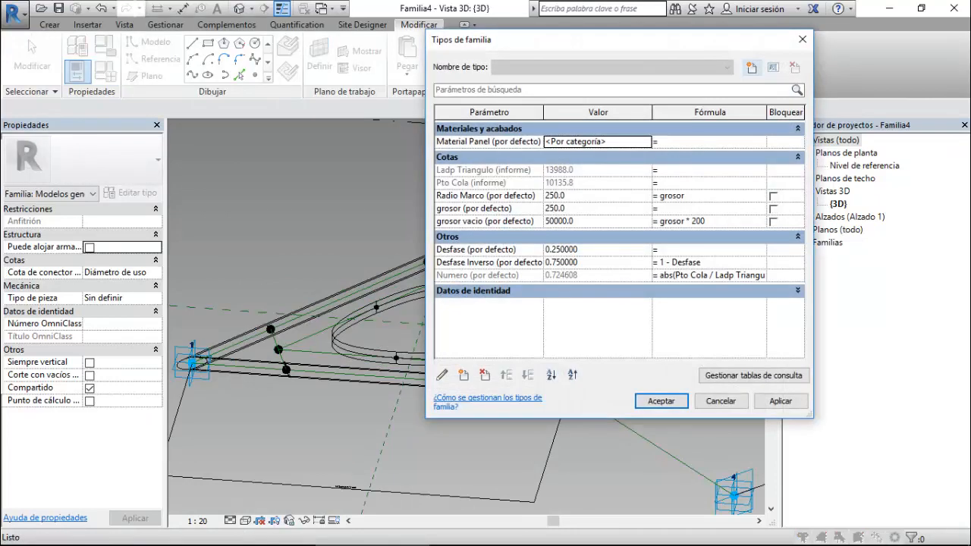
left_click(560, 249)
key("BackSpace")
key("BackSpace")
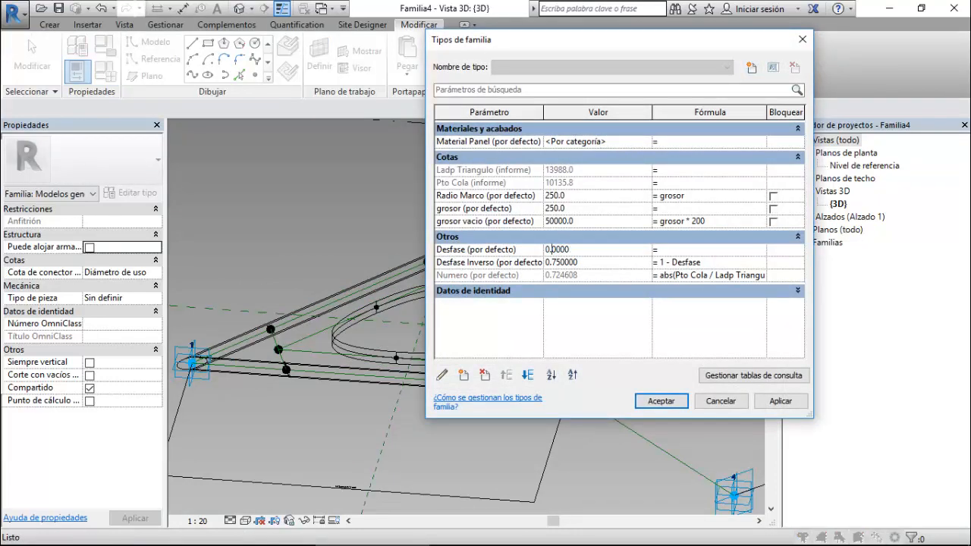
type("4")
left_click(781, 402)
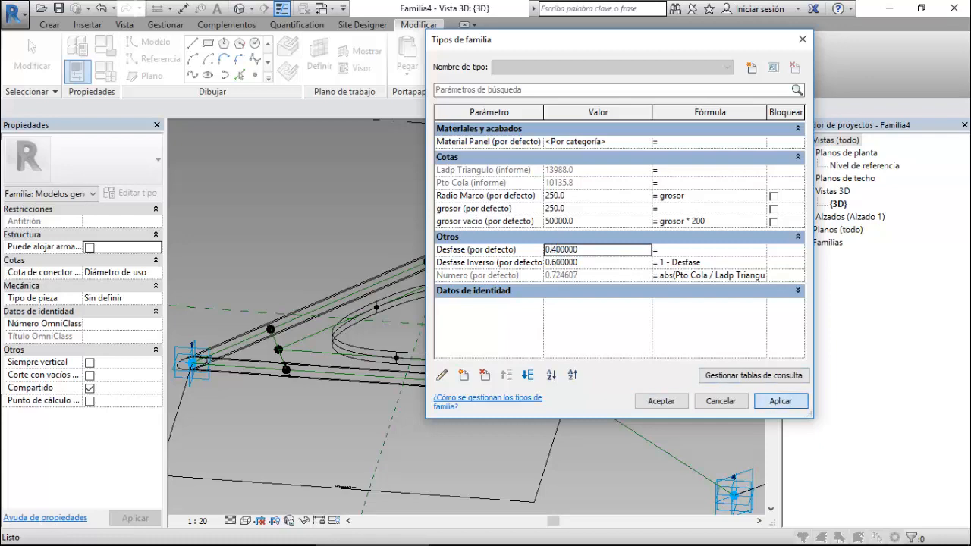
left_click_drag(579, 41, 692, 50)
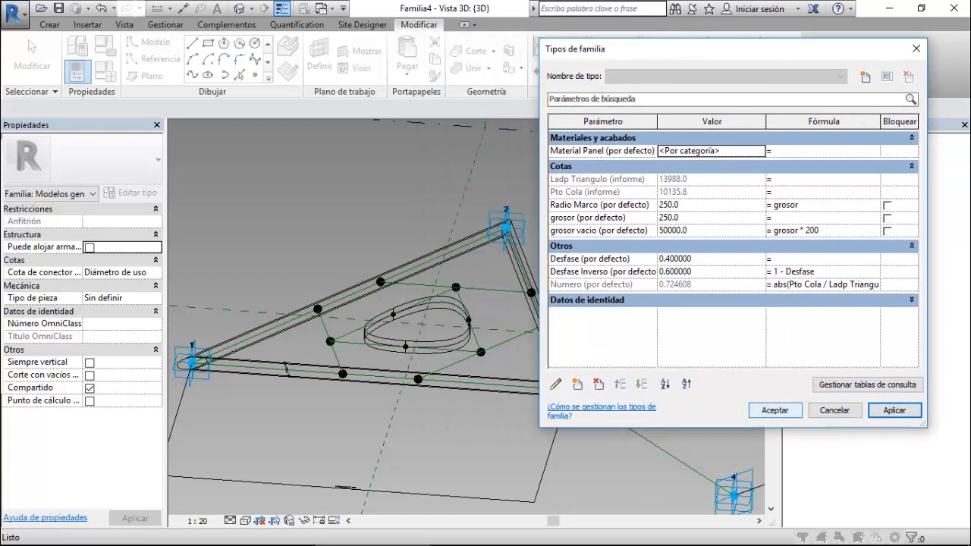
- Set the Desfase parameter to 0.2 and apply it to the panel
double_click(687, 259)
type("0.2")
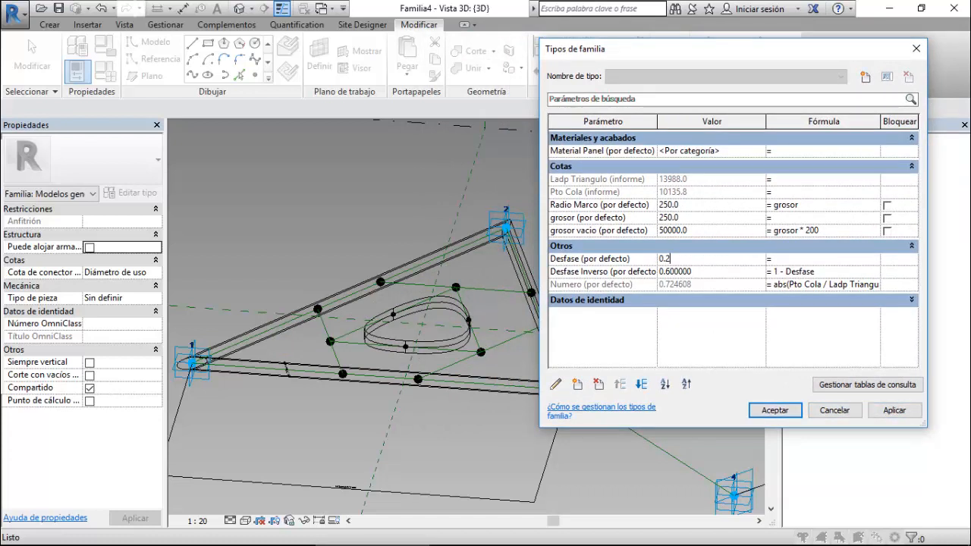
left_click(894, 410)
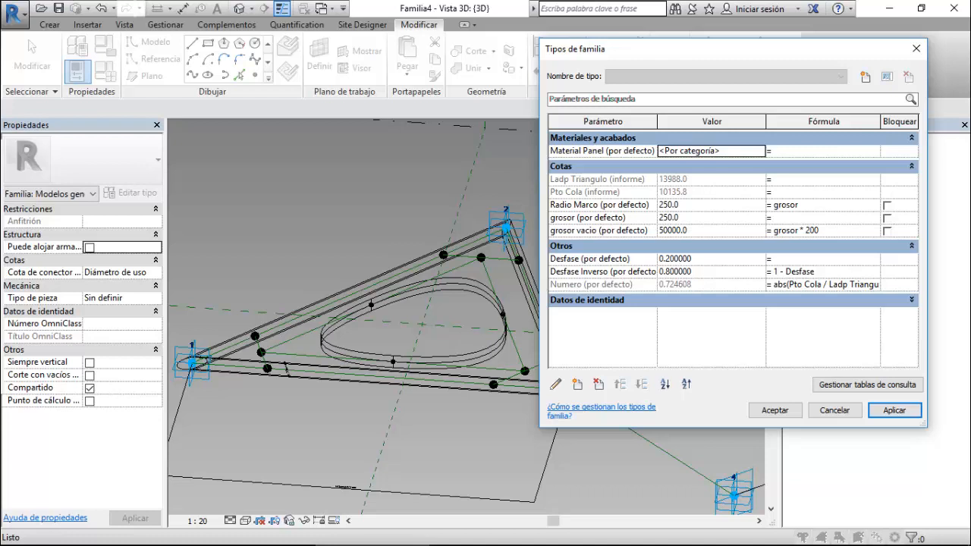
- Set the Desfase parameter to 0.1 and apply it, with the whole triangle uncovered
left_click(670, 259)
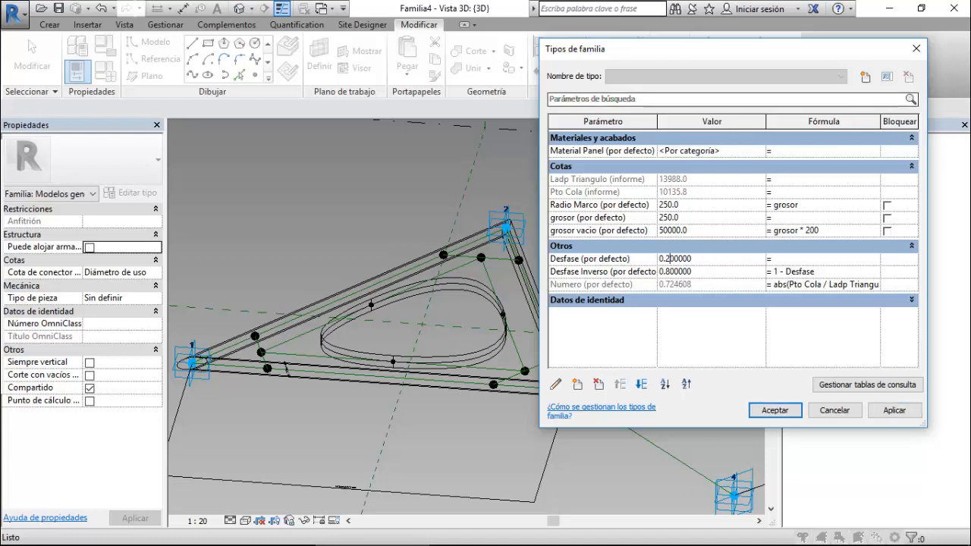
left_click_drag(628, 51, 675, 53)
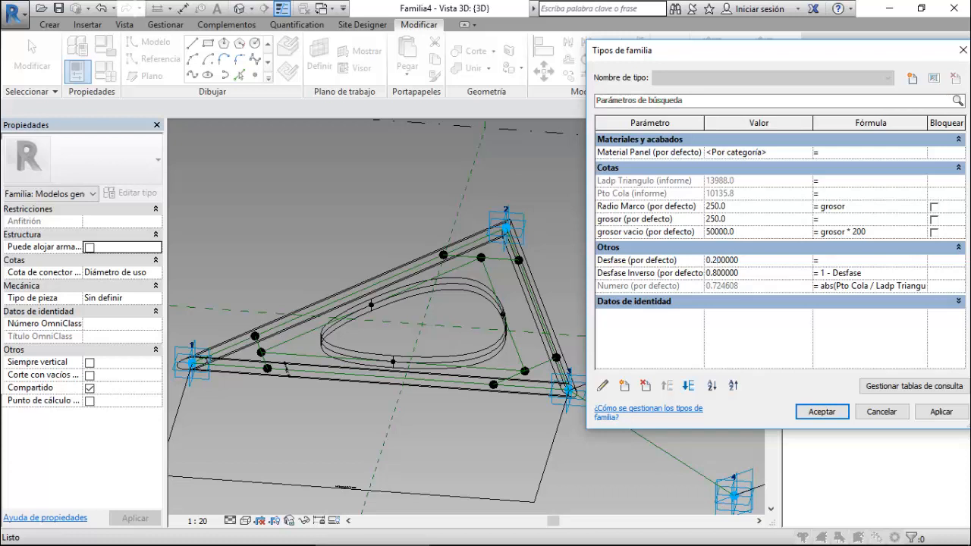
key("BackSpace")
type("1")
left_click(941, 412)
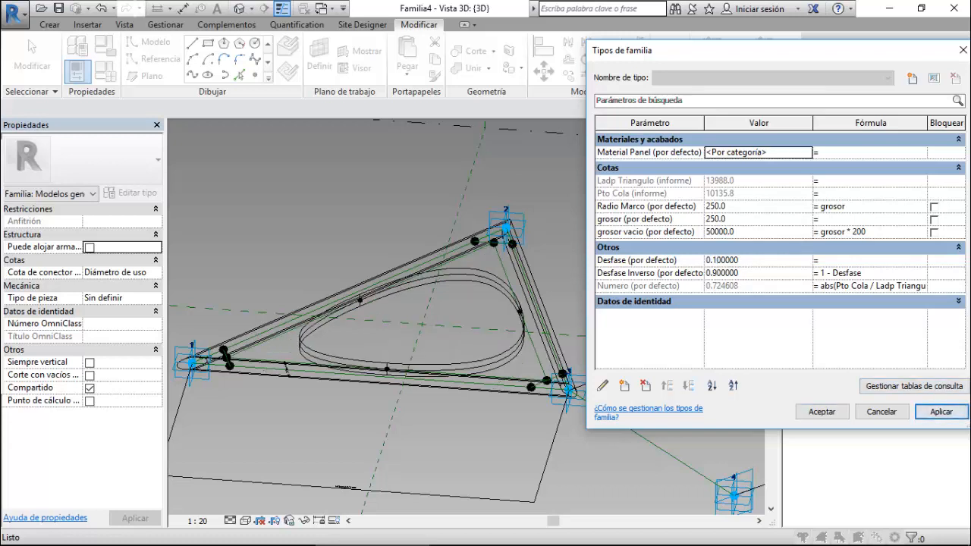
- Set the Desfase parameter to 0.05 and apply it to the panel's opening
left_click(712, 259)
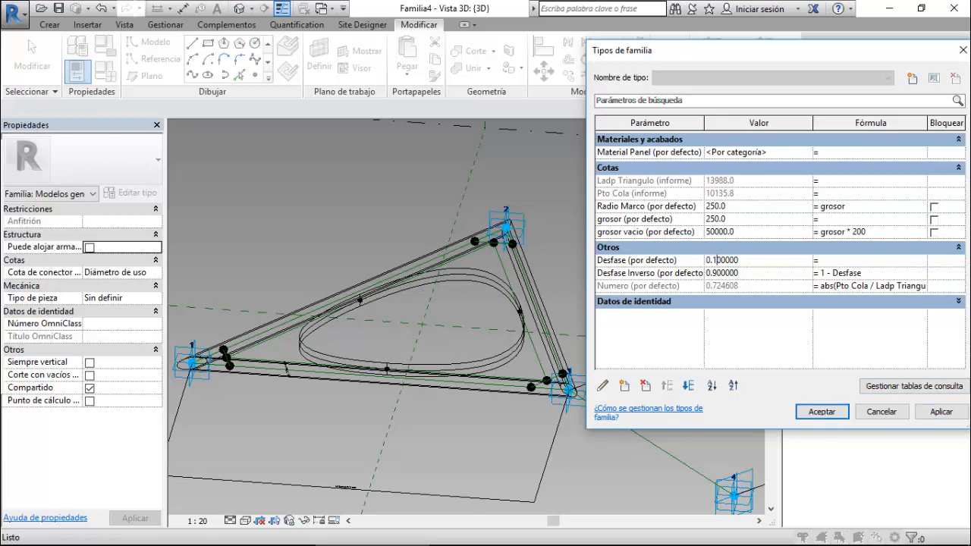
key("BackSpace")
type("05")
left_click(941, 412)
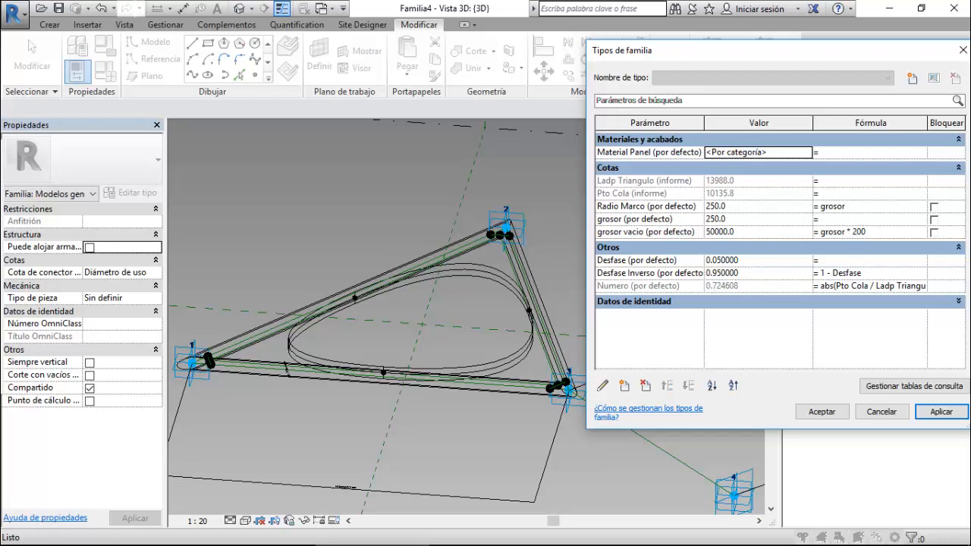
- Try to apply a Desfase value of 0.5 to the triangular panel
left_click(716, 260)
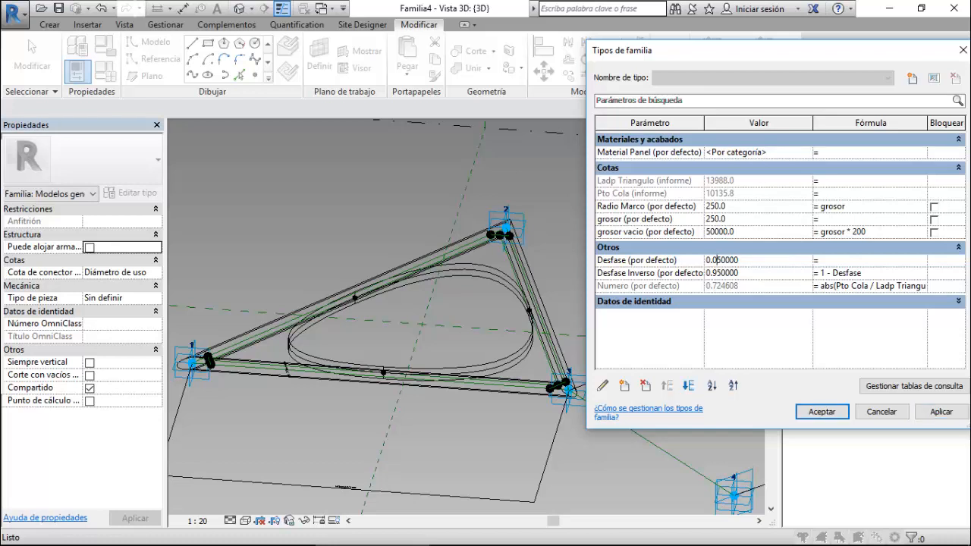
key("BackSpace")
left_click(941, 412)
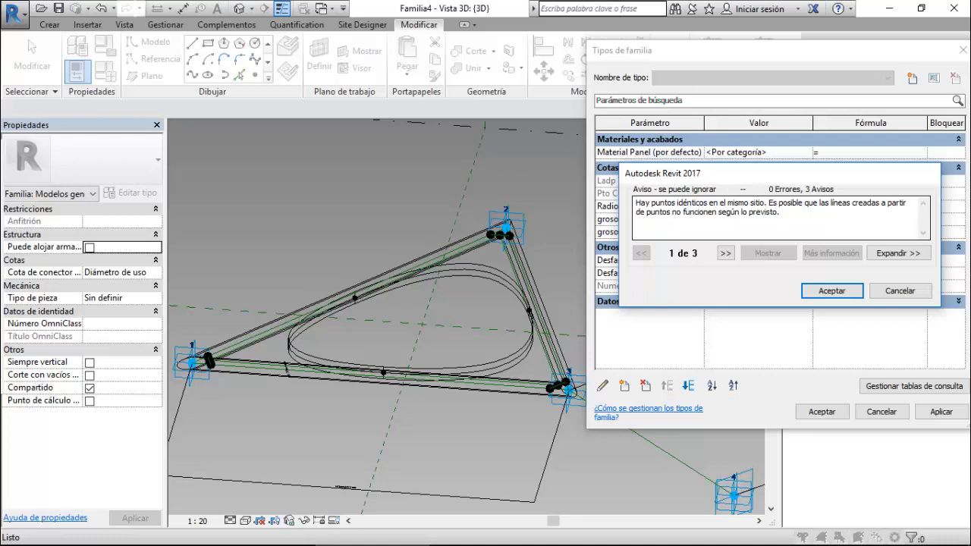
left_click(900, 291)
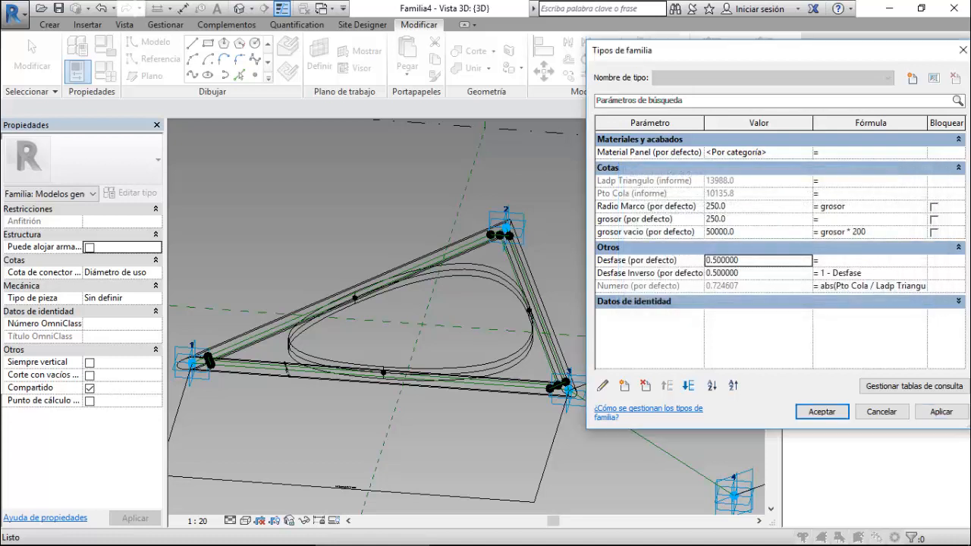
- Set the Desfase parameter to 0.49 and apply it to the panel's opening
left_click(721, 260)
key("BackSpace")
key("BackSpace")
type("49")
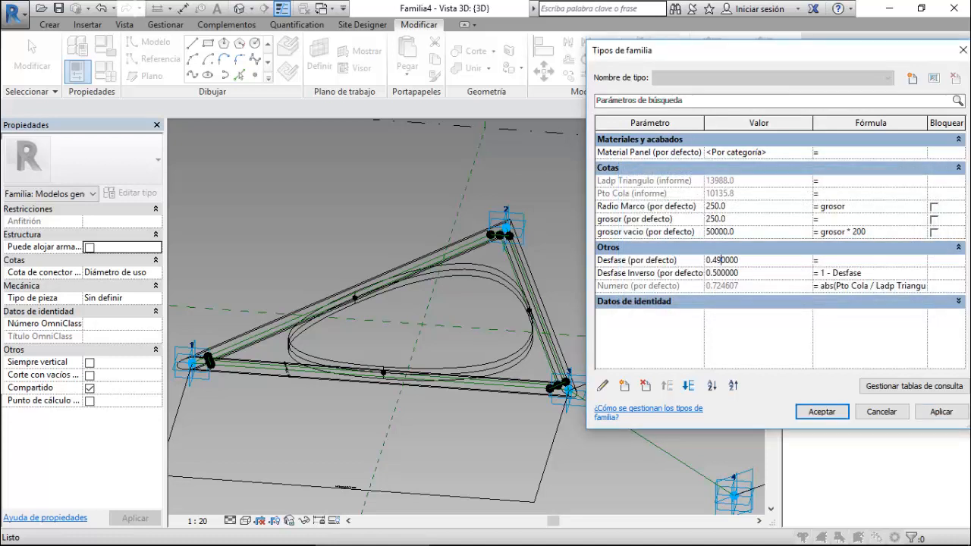
left_click(941, 411)
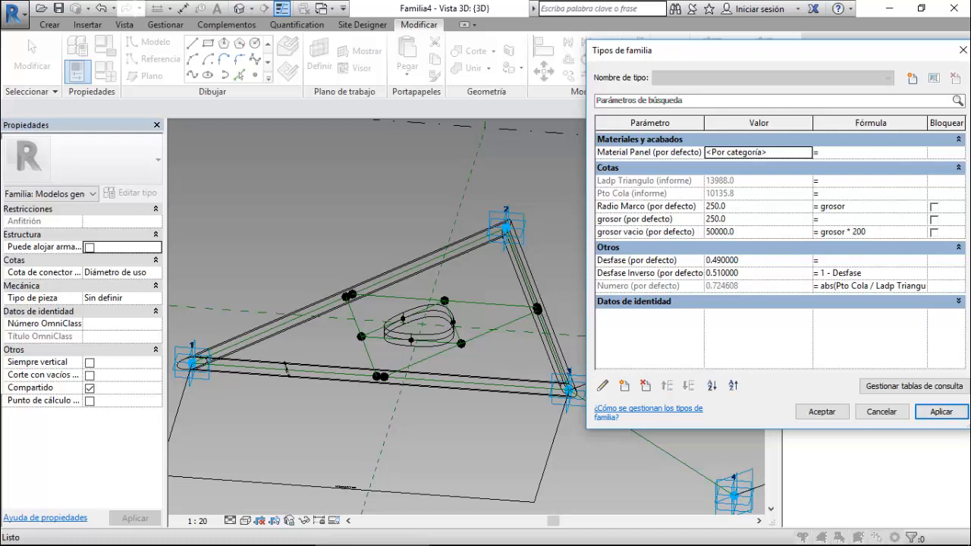
- Give Desfase the formula if(Numero > 0.49, 0.49, if(Numero < 0.05, 0.05, Numero)) and accept the family types
left_click_drag(683, 50, 448, 54)
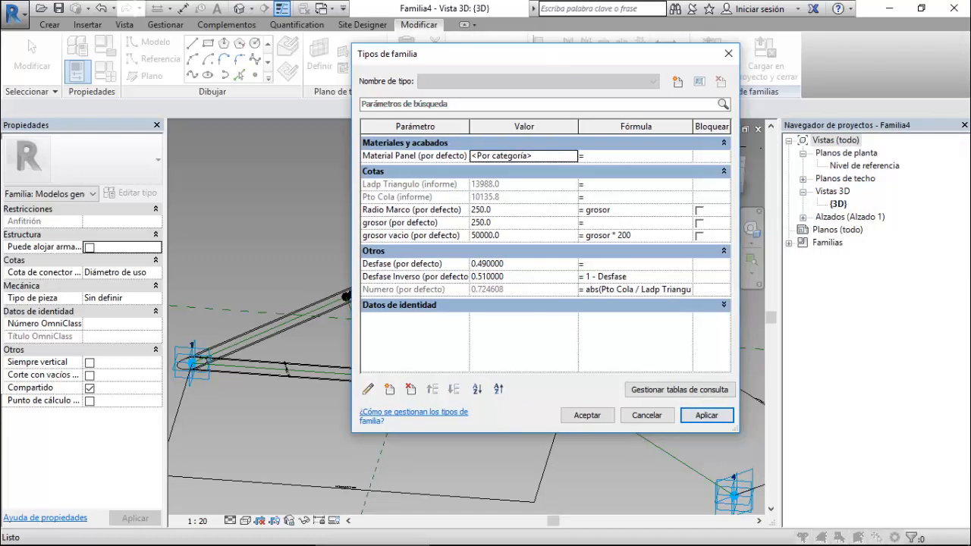
left_click(636, 264)
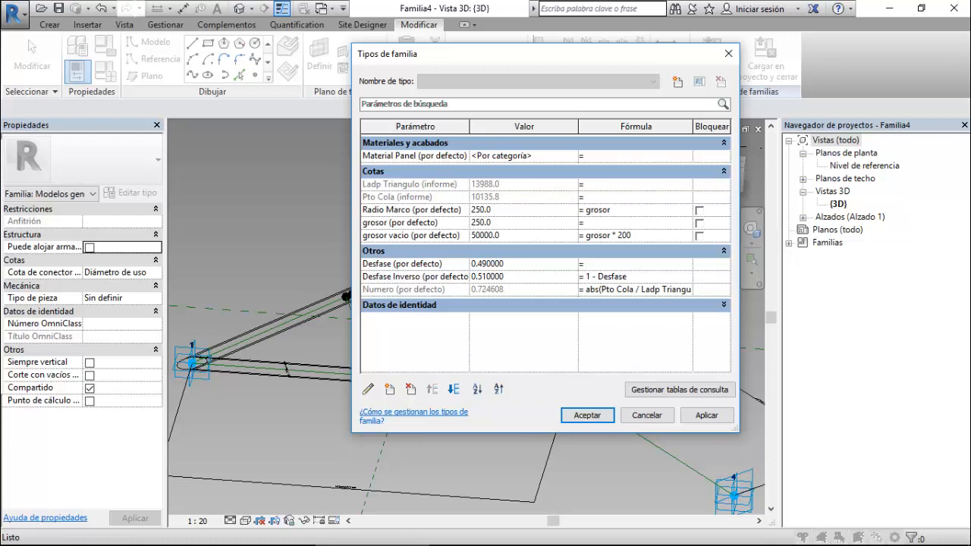
type("if(Numero>0.49,0.49,if(")
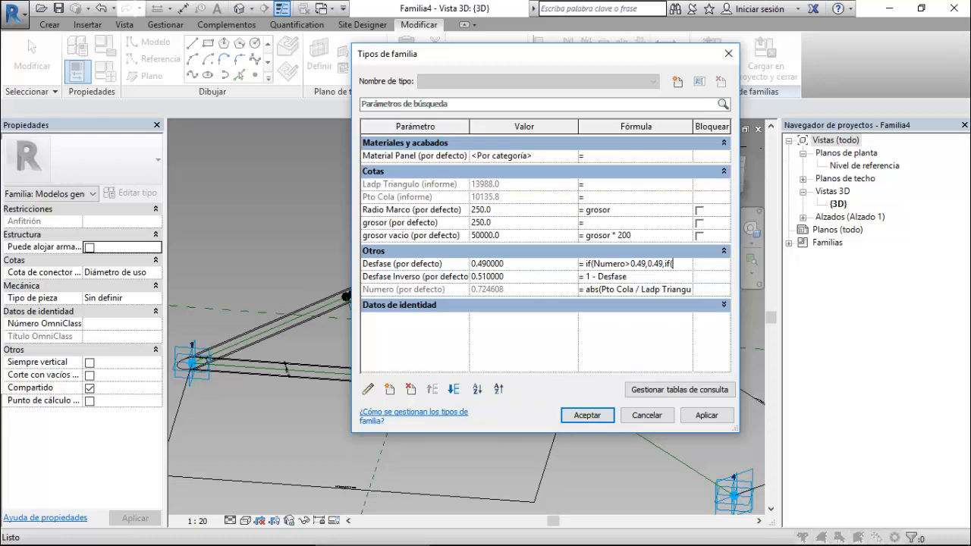
type("Numero")
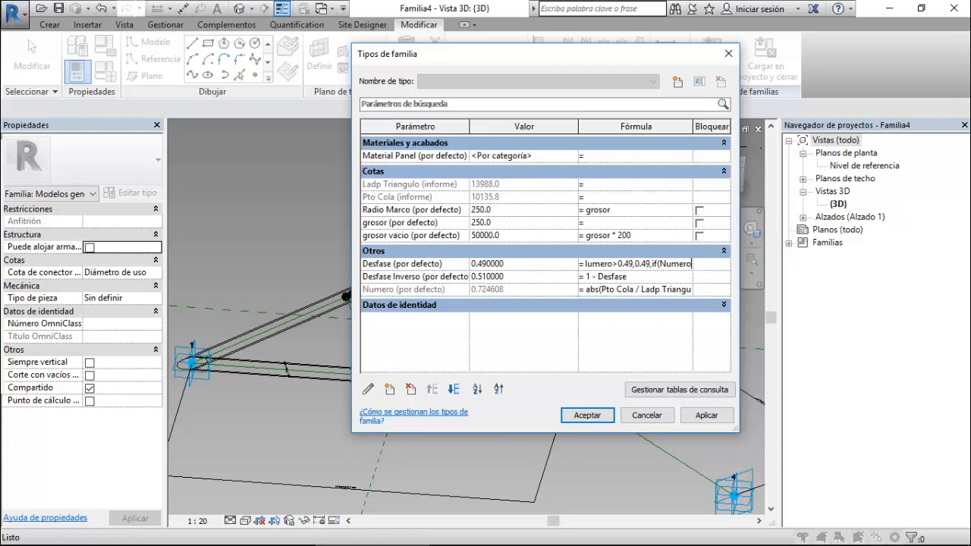
type("<")
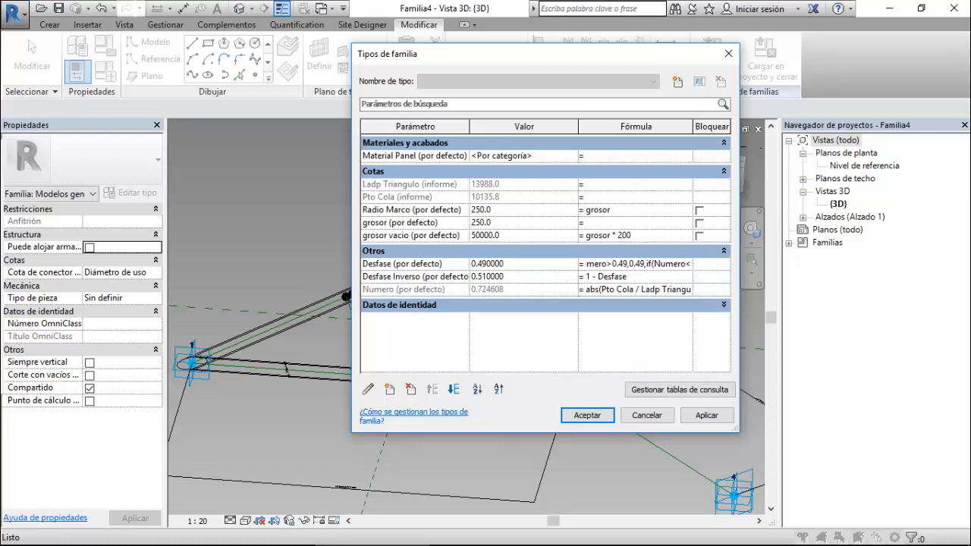
type("0.")
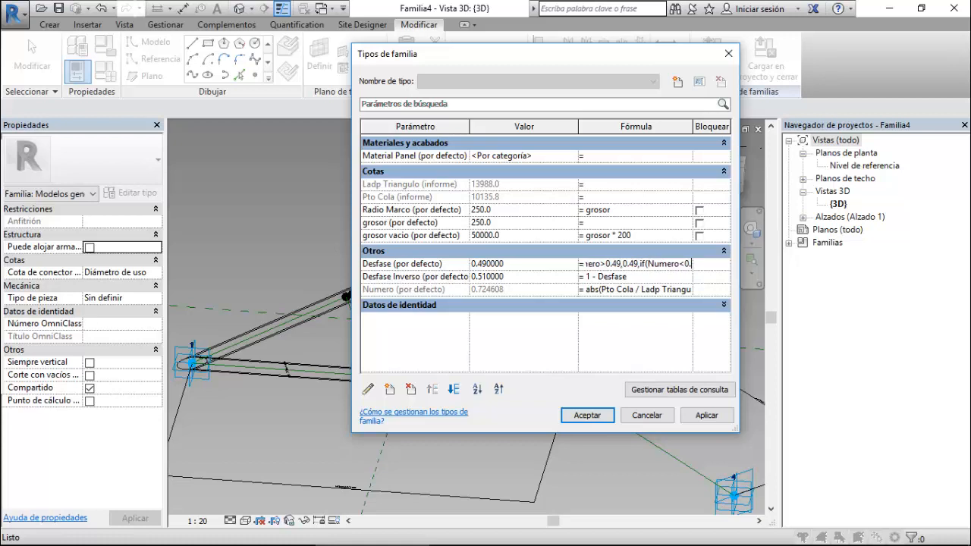
type("05")
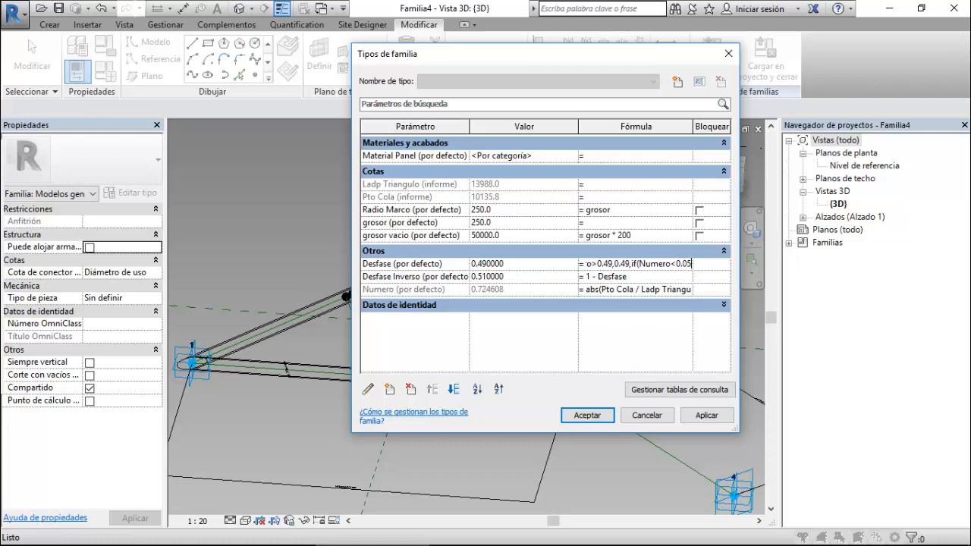
type(",")
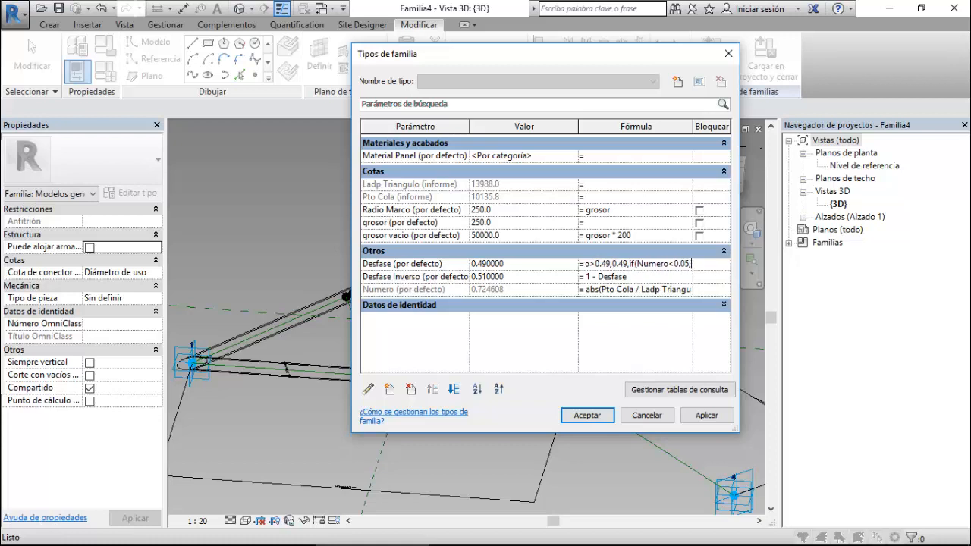
type("0.05")
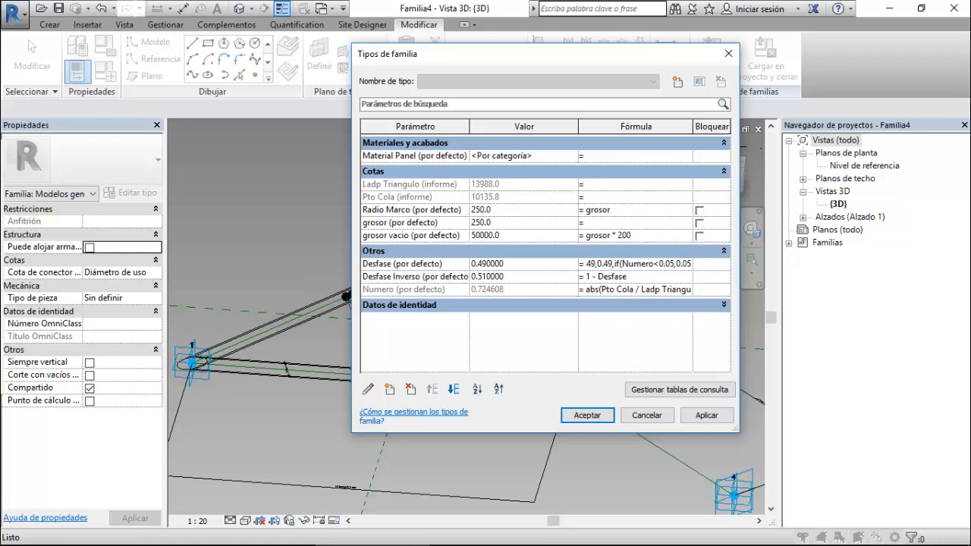
type(",Numero")
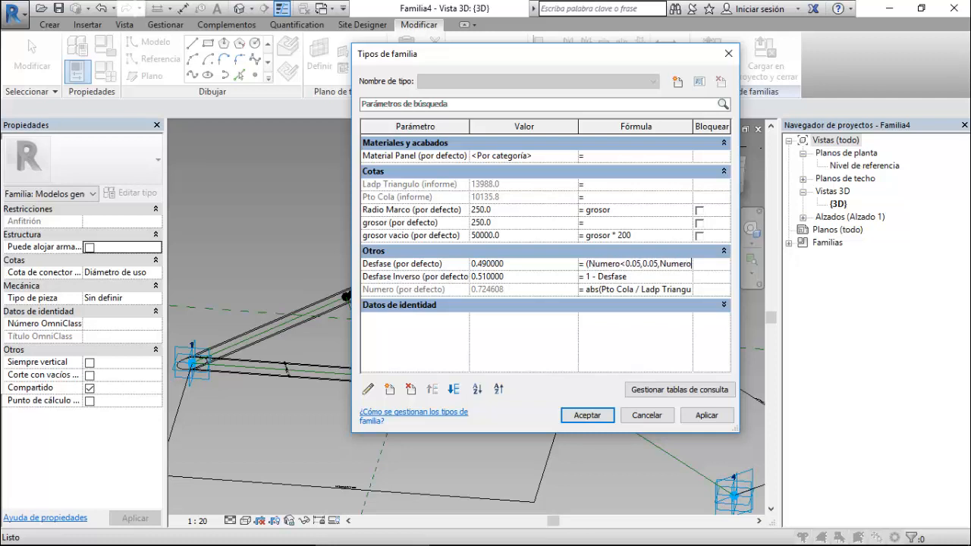
type("))")
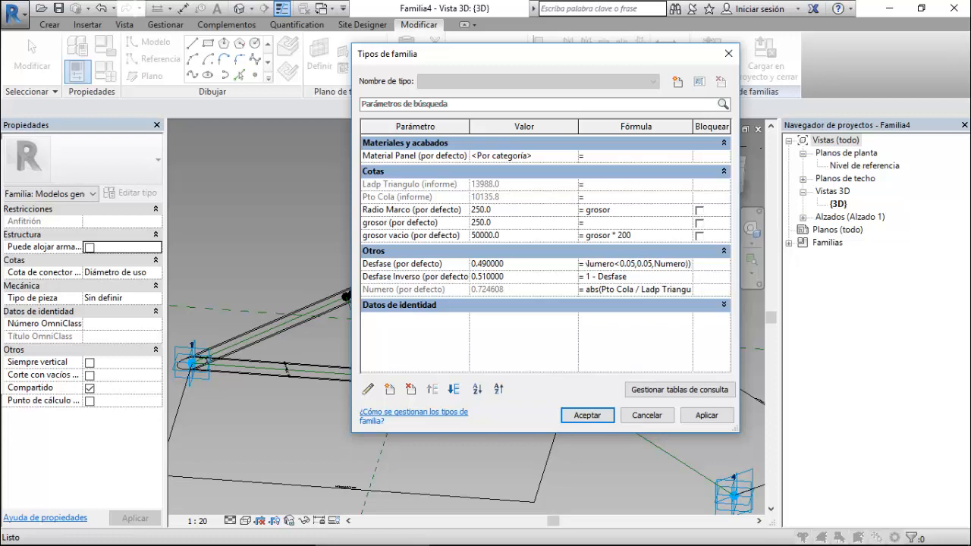
key("Return")
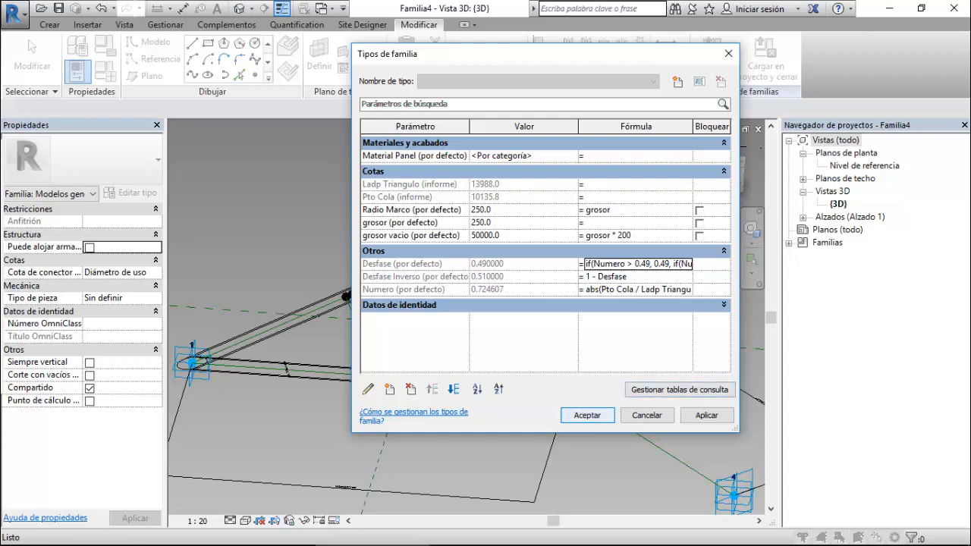
left_click(587, 415)
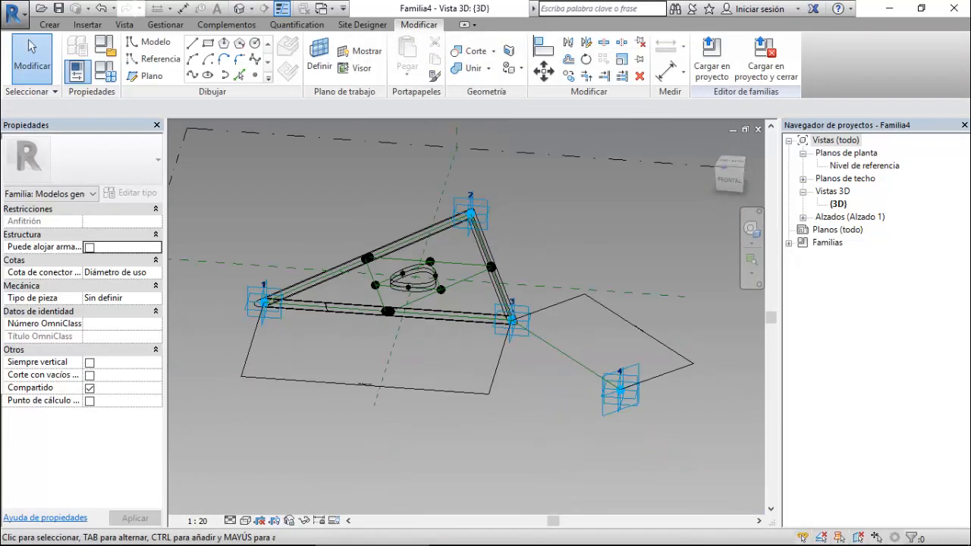
- Move adaptive point 4 farther from the triangle along the X axis, to a Pto Cola distance of about 20232
left_click(621, 388)
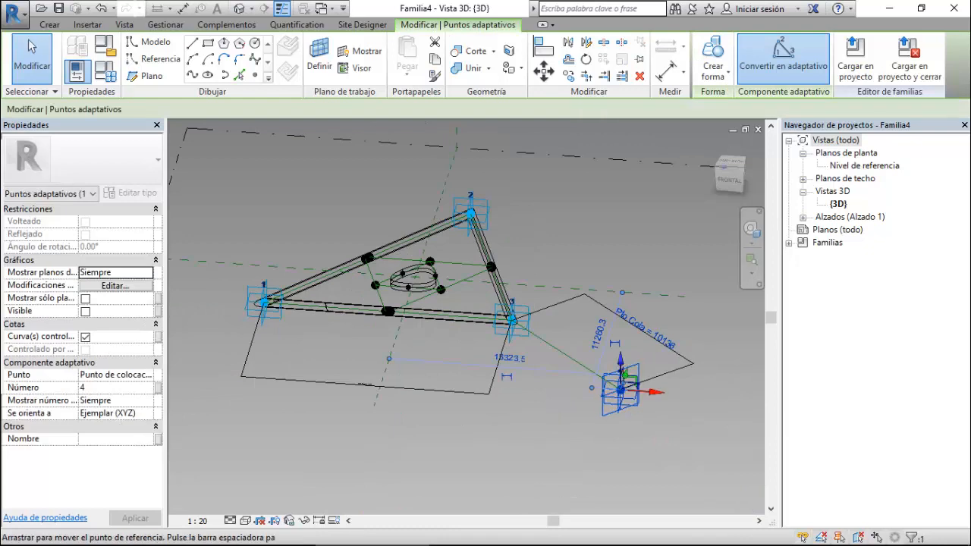
left_click_drag(621, 388, 683, 393)
scroll(372, 323, "down", 3)
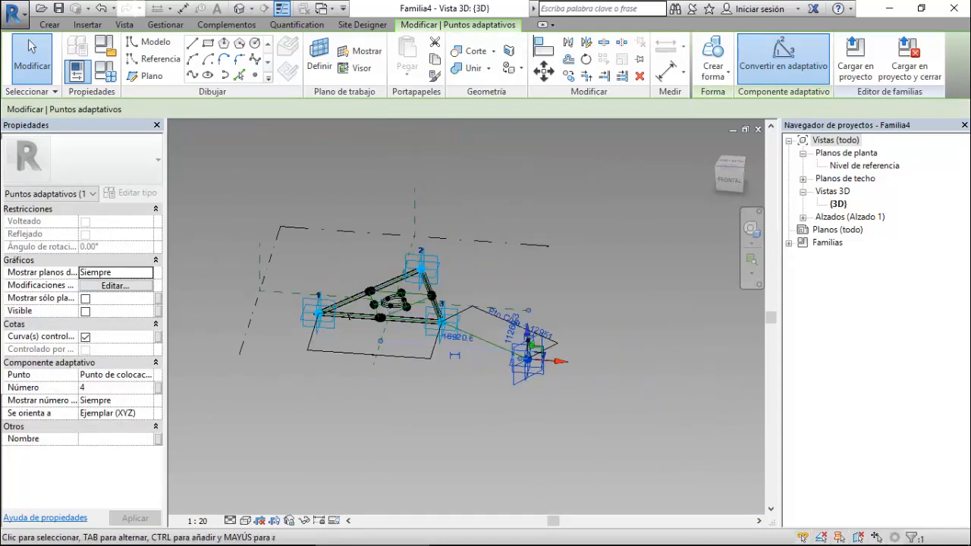
left_click_drag(529, 359, 600, 364)
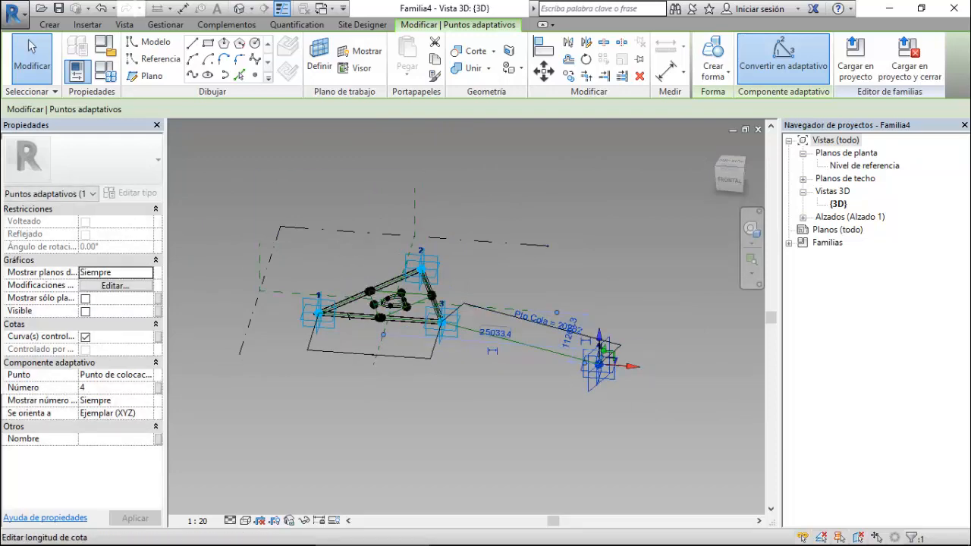
- In the family types, change the Numero formula to abs(Pto Cola / (2 * Ladp Triangulo))
left_click(105, 71)
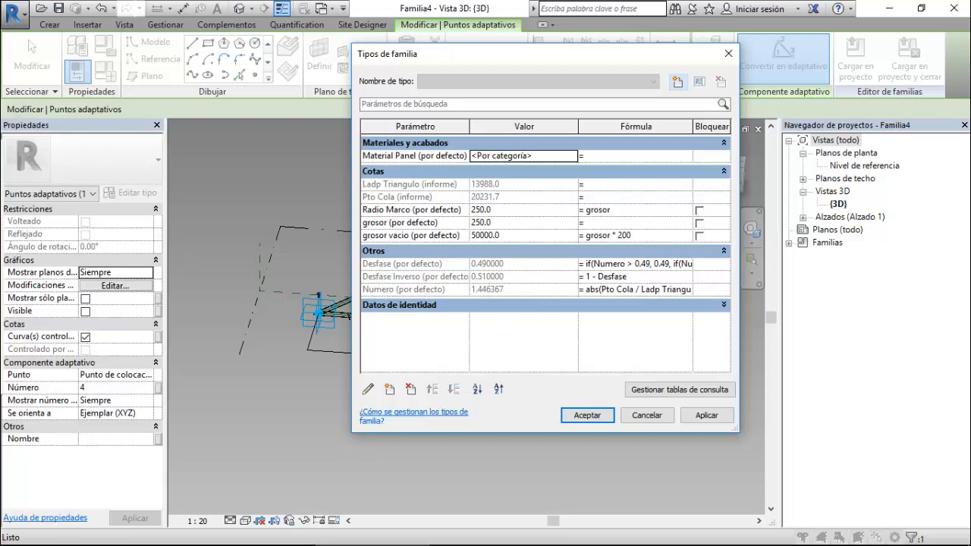
left_click(602, 289)
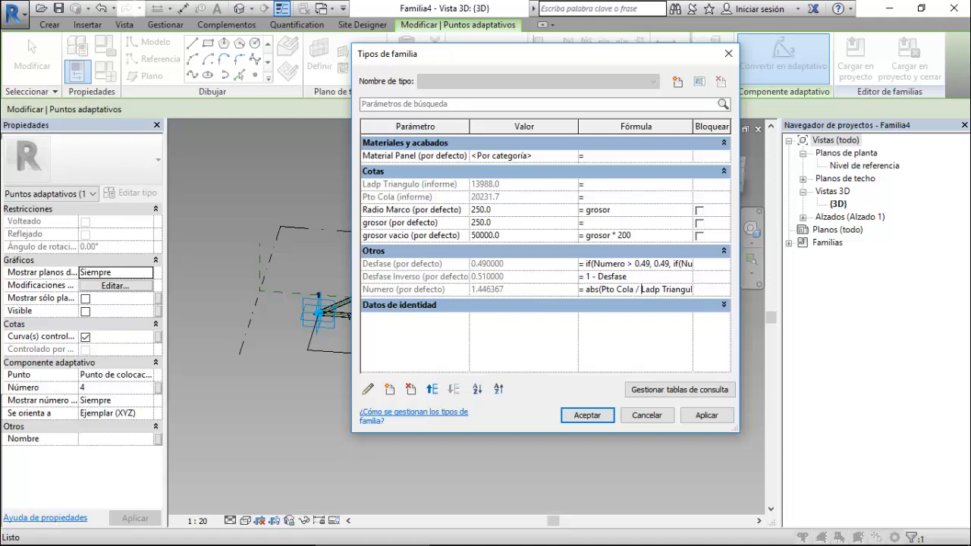
type("2*")
key("Left")
key("Left")
type("(")
key("End")
type(")")
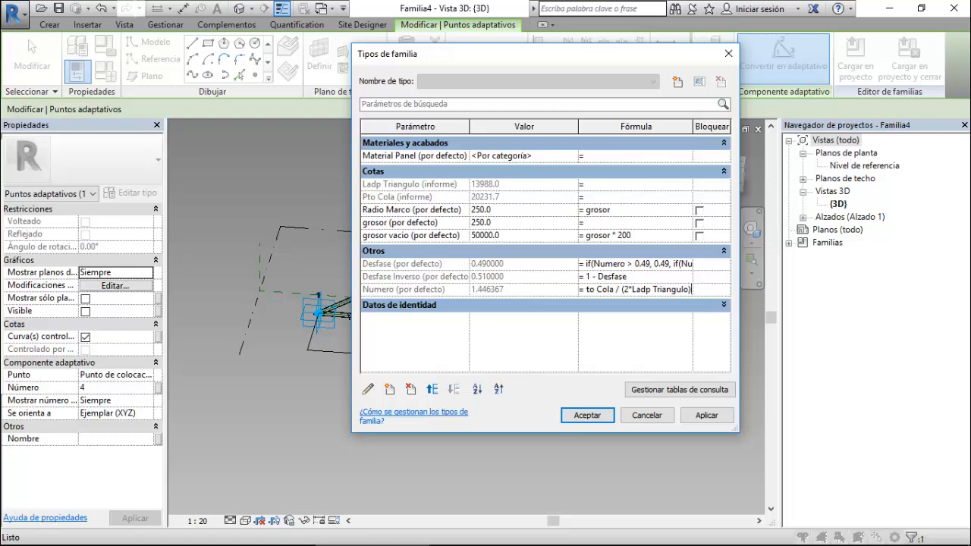
key("Return")
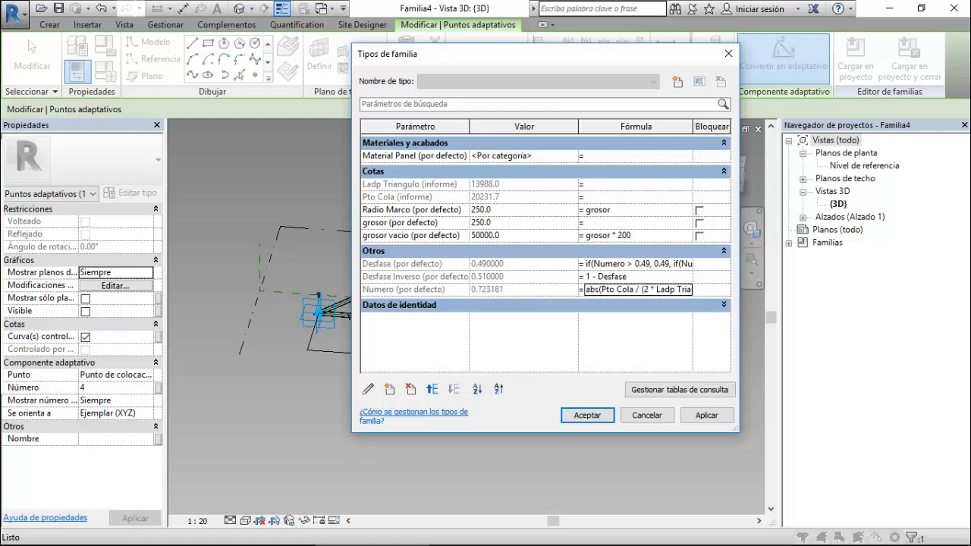
- Open the Numero formula for editing at the multiplier before Ladp Triangulo
left_click(416, 290)
left_click(654, 290)
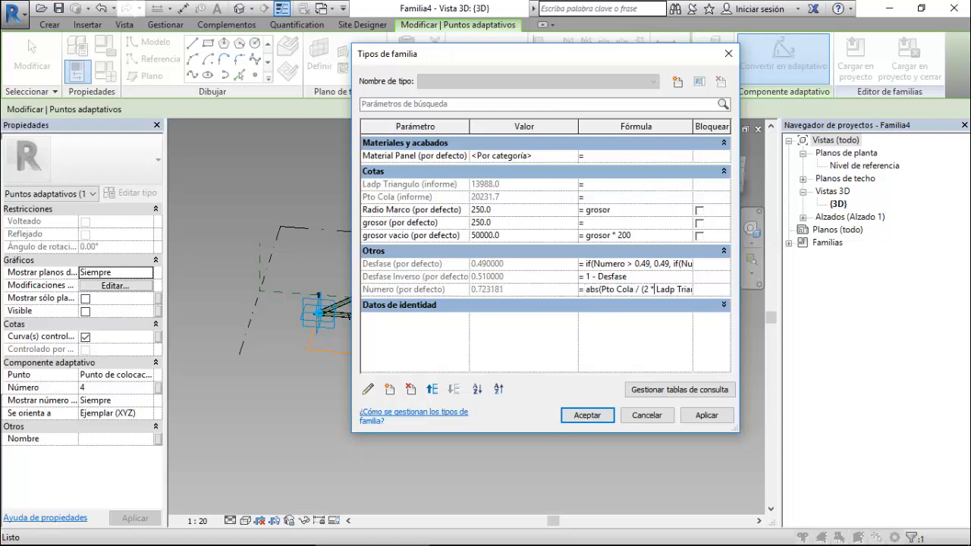
- Change the multiplier of Ladp Triangulo in the Numero parameter's formula to 4 and apply the family type changes
key("BackSpace")
type("3")
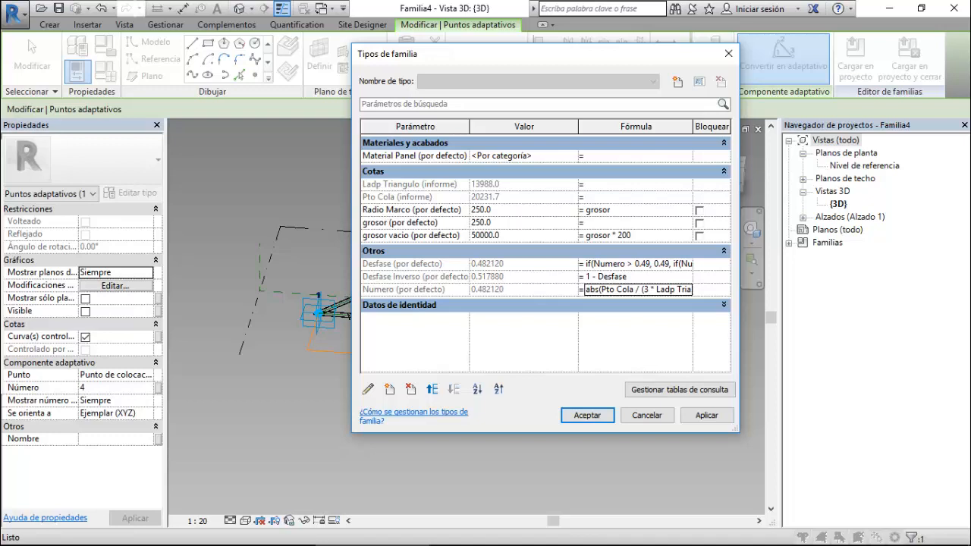
left_click(648, 290)
key("BackSpace")
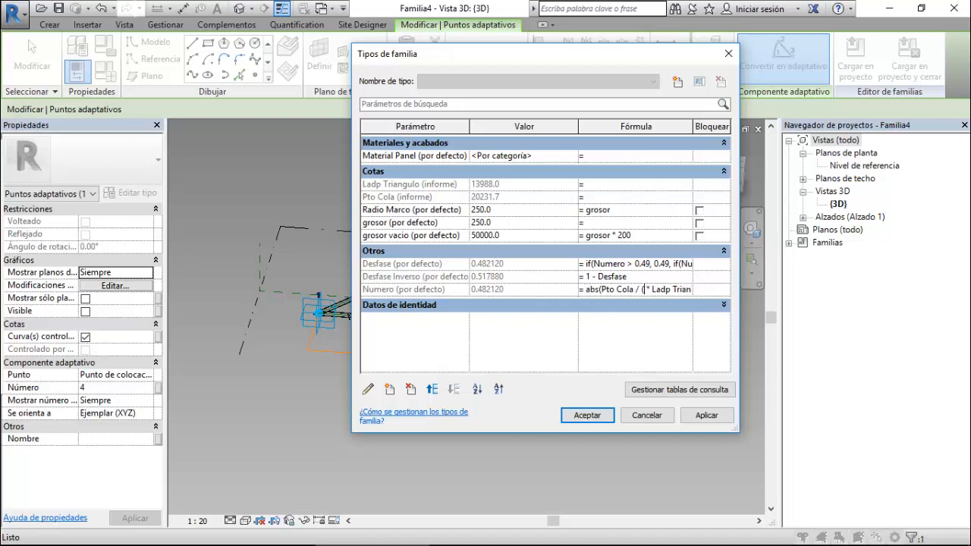
type("4")
left_click(641, 277)
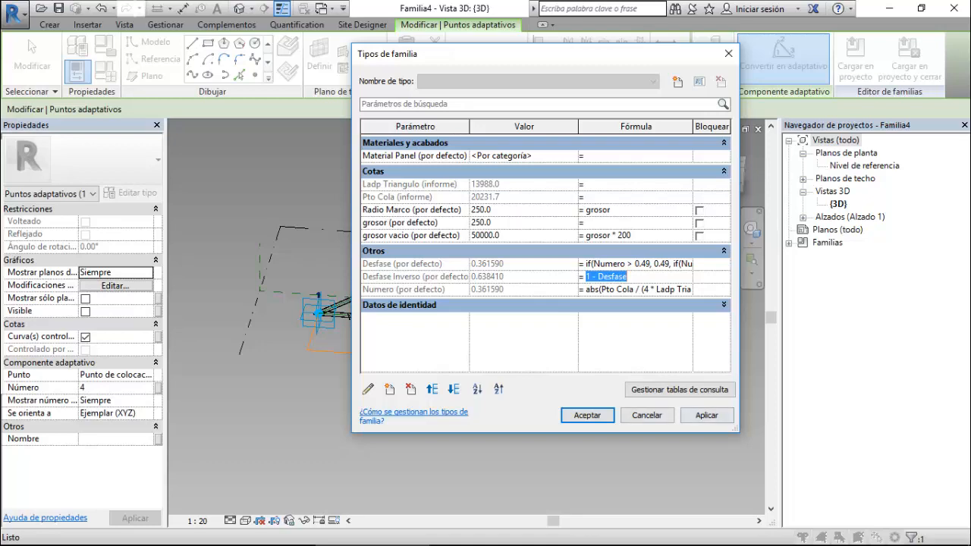
left_click(707, 416)
left_click(587, 416)
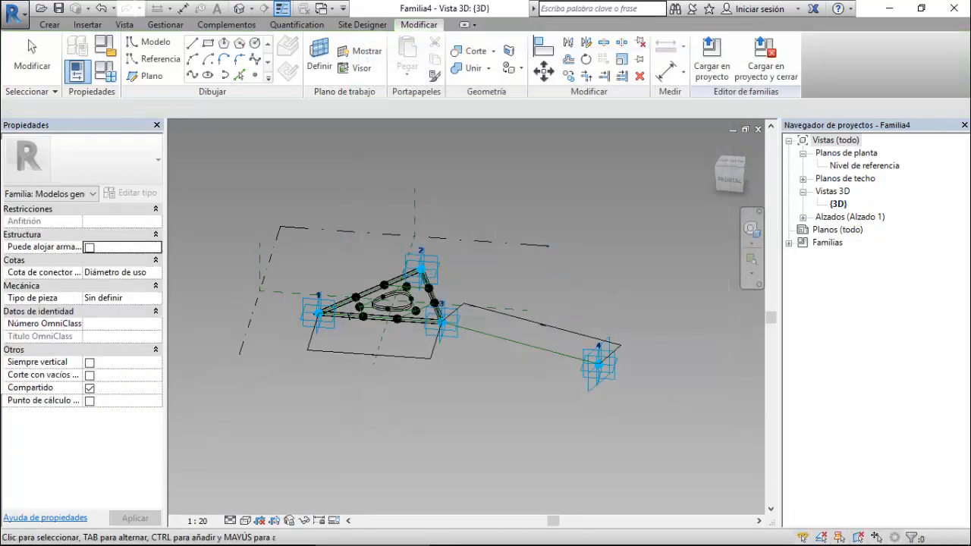
left_click(565, 355)
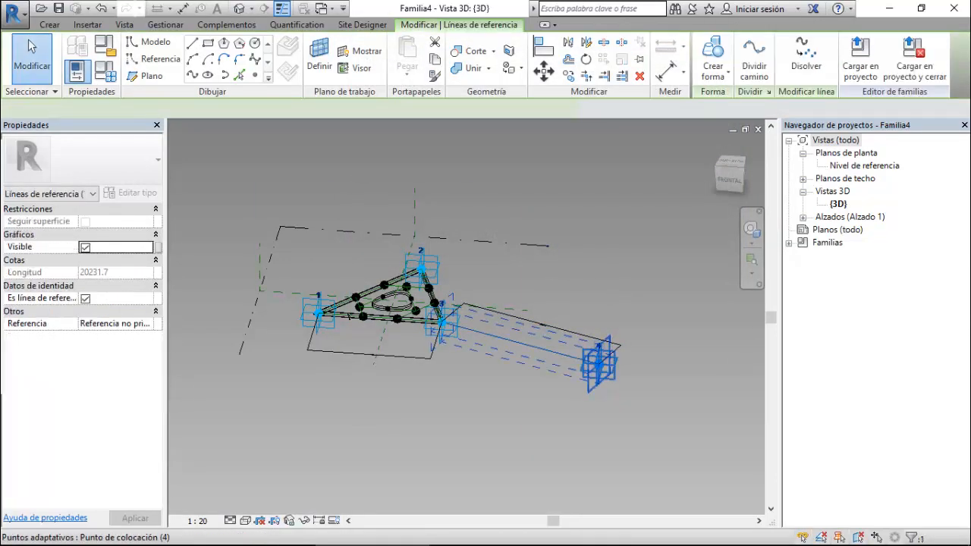
key("Escape")
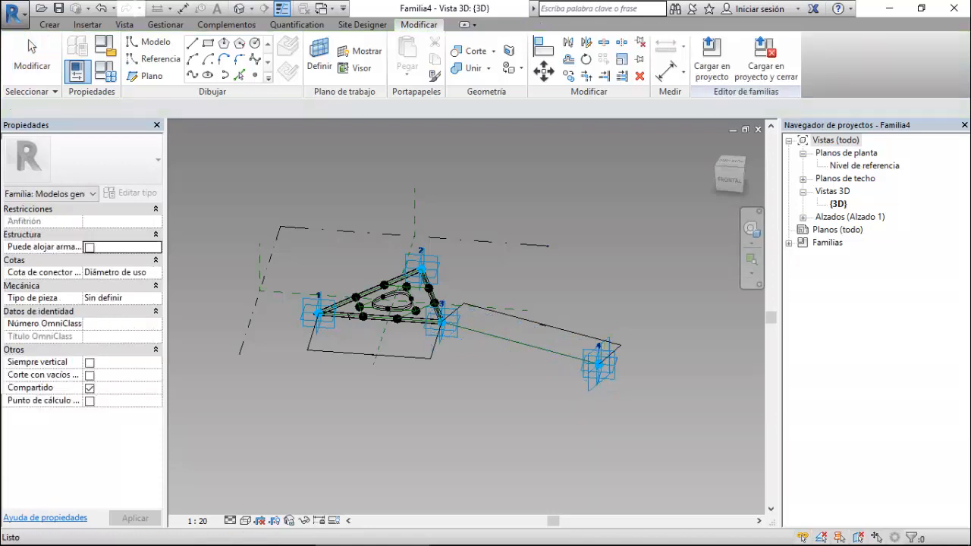
- Set the 3D view's visual style to shaded
scroll(370, 292, "up", 2)
scroll(418, 268, "down", 2)
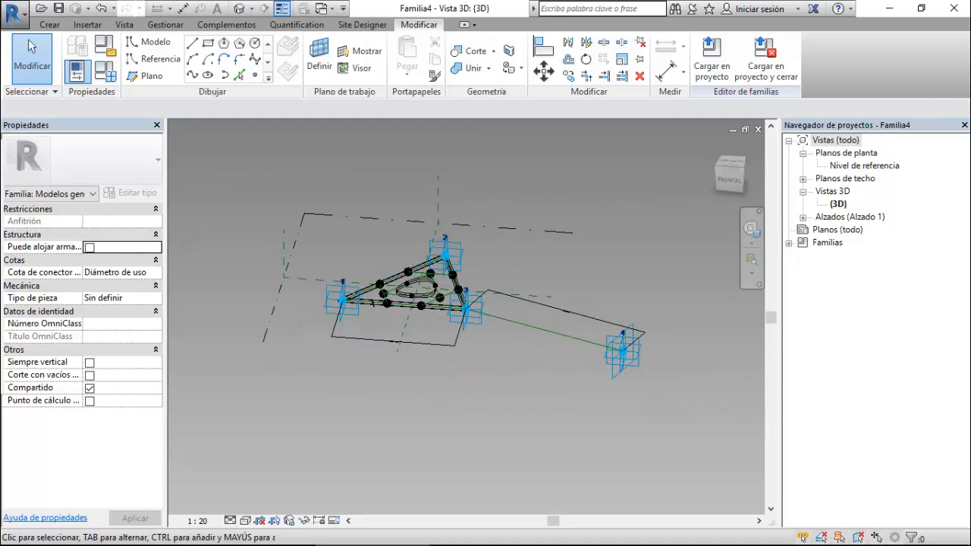
left_click(245, 521)
left_click(296, 463)
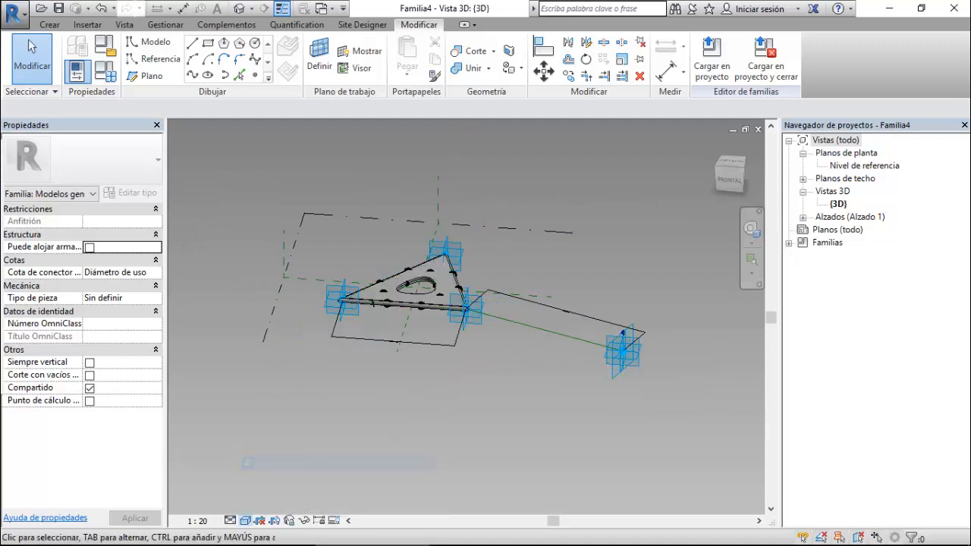
scroll(484, 239, "down", 1)
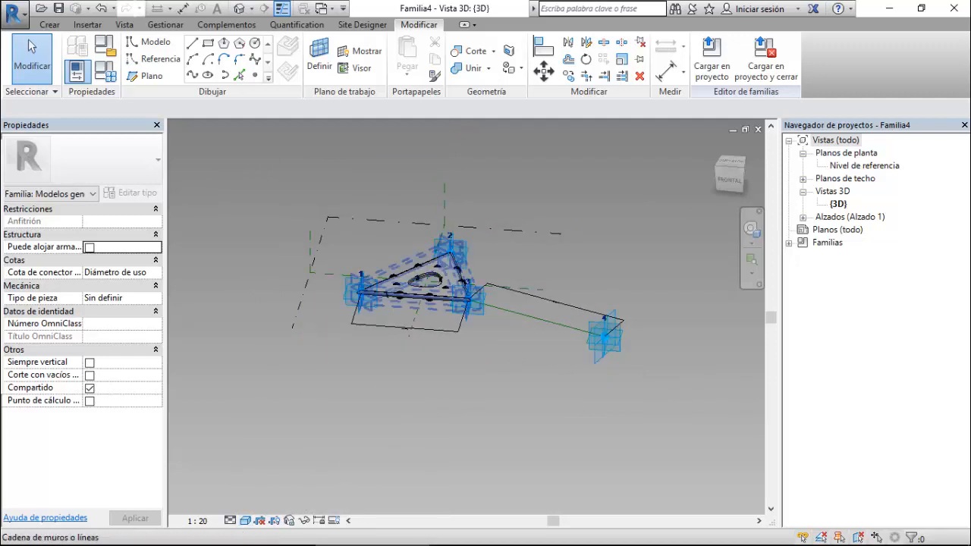
- For the Material Panel parameter, pick the Cubierta por defecto material and set its appearance color to RGB 128 255 0
left_click(105, 71)
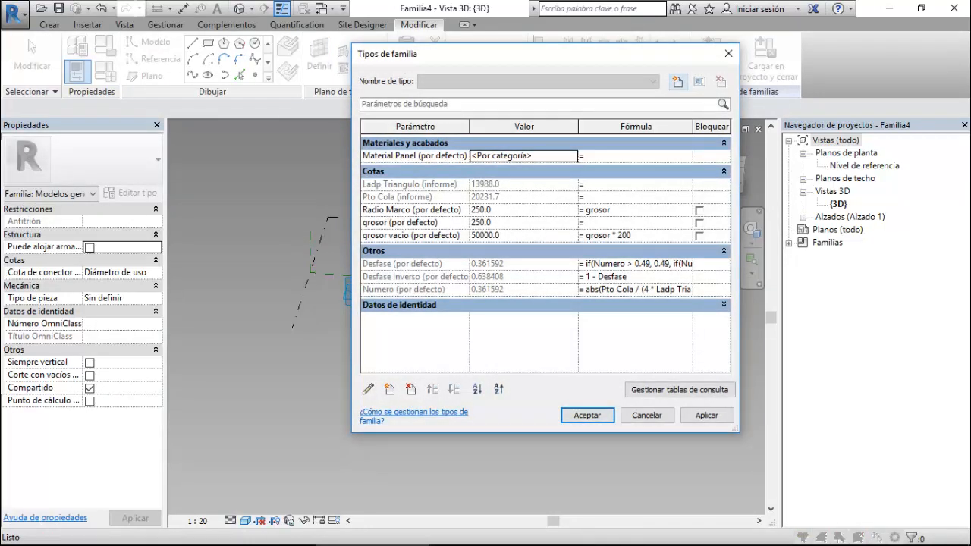
left_click(648, 415)
scroll(493, 167, "up", 3)
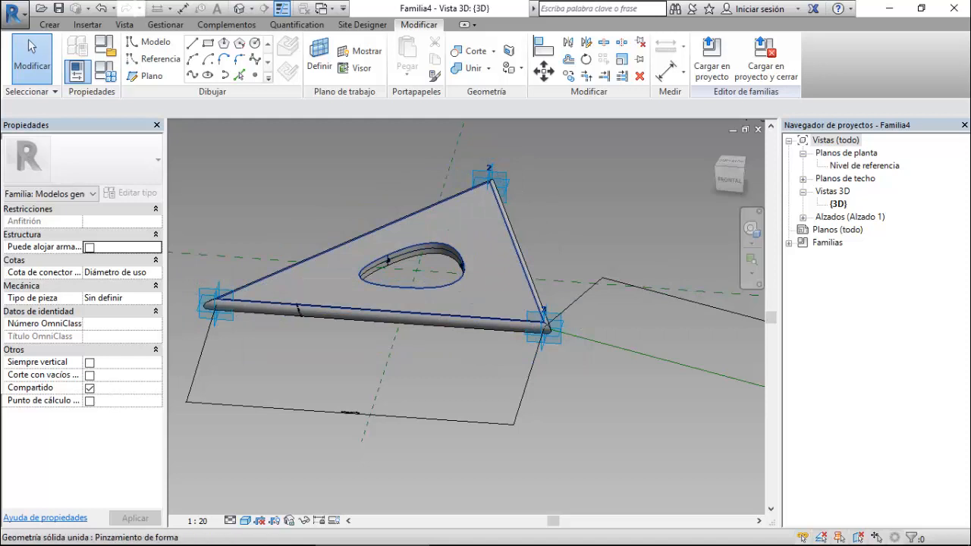
left_click(383, 260)
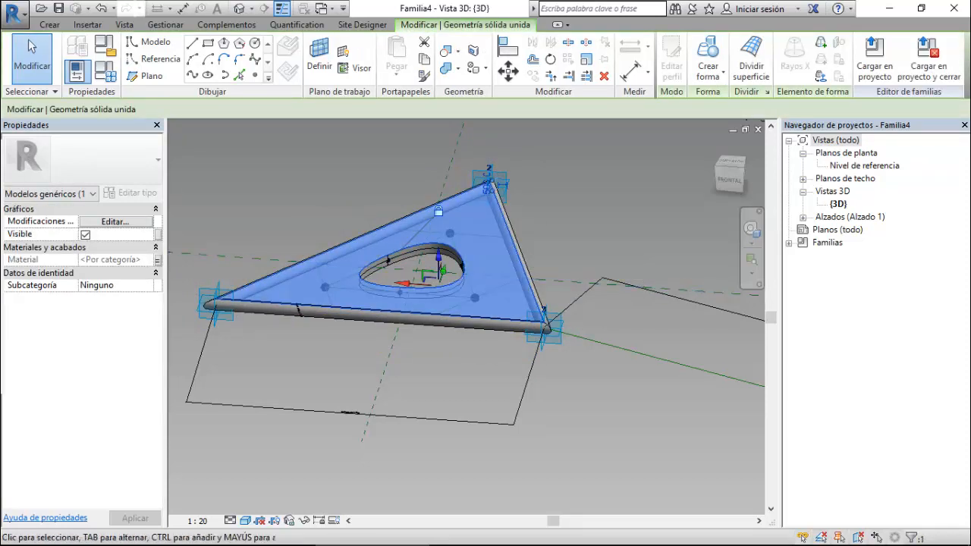
left_click(105, 72)
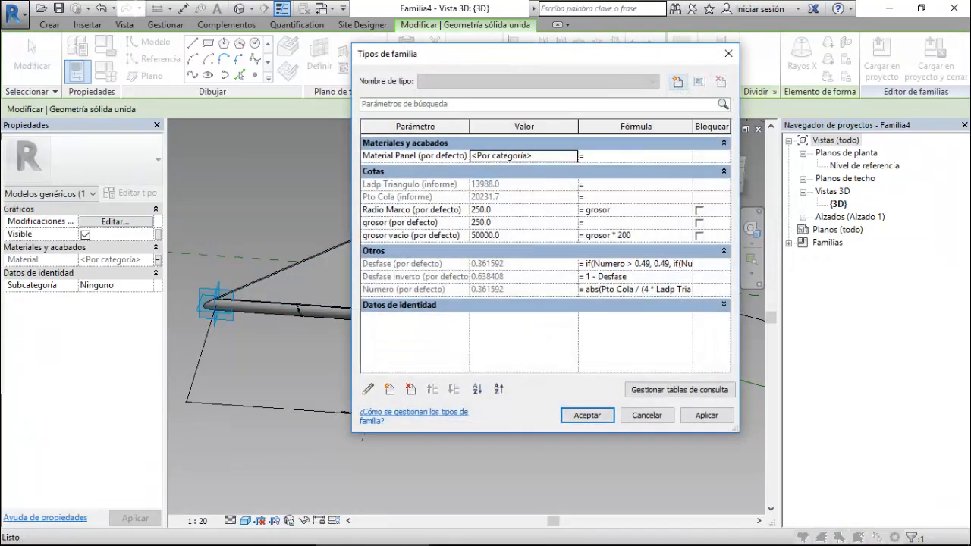
left_click(503, 156)
left_click(573, 155)
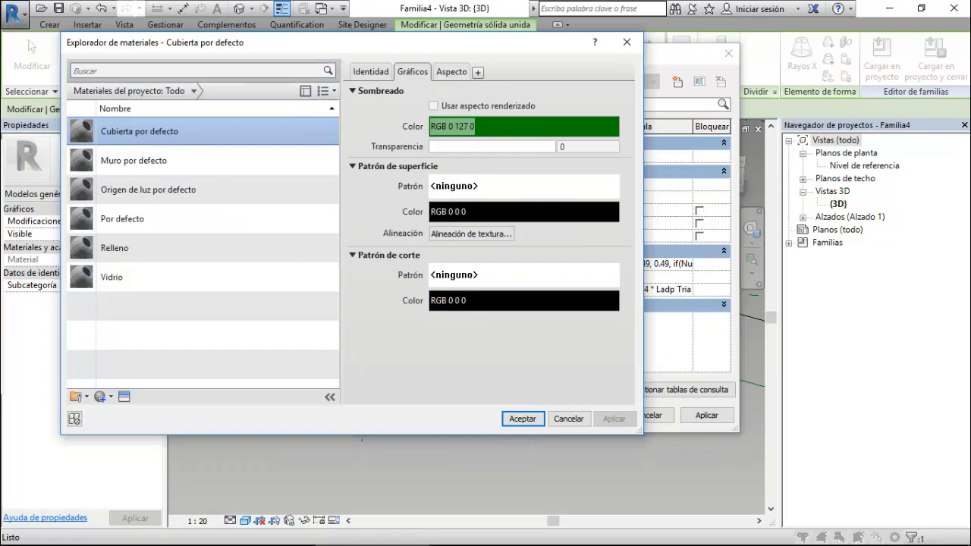
left_click(452, 72)
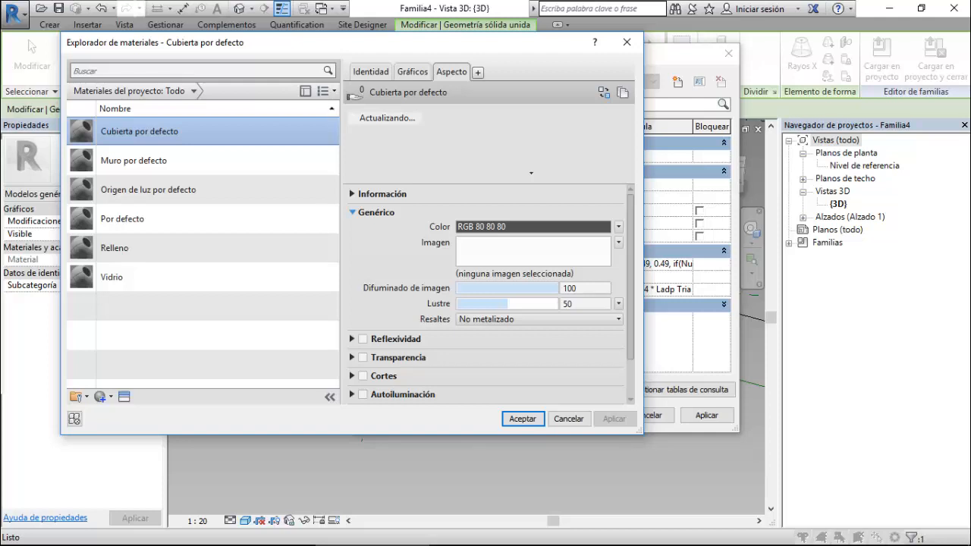
left_click(533, 227)
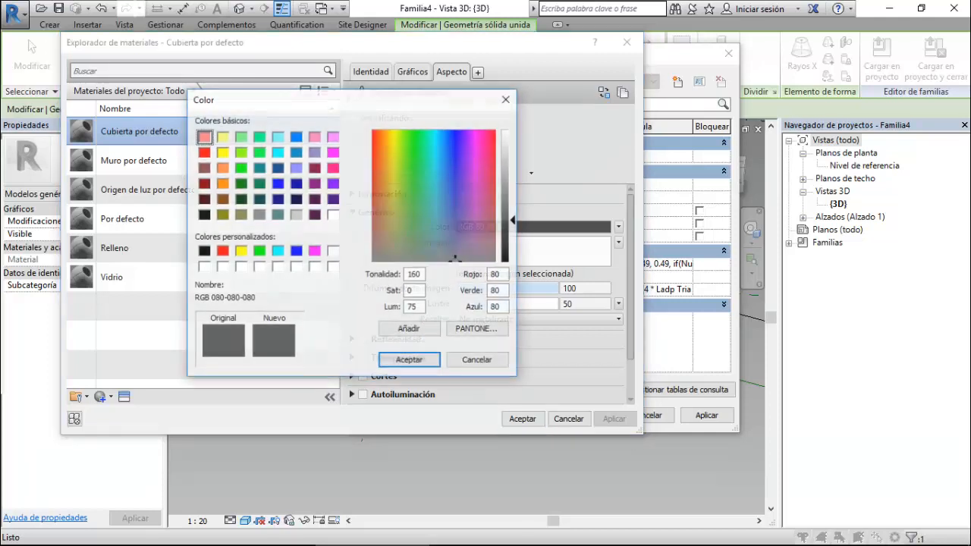
left_click(241, 152)
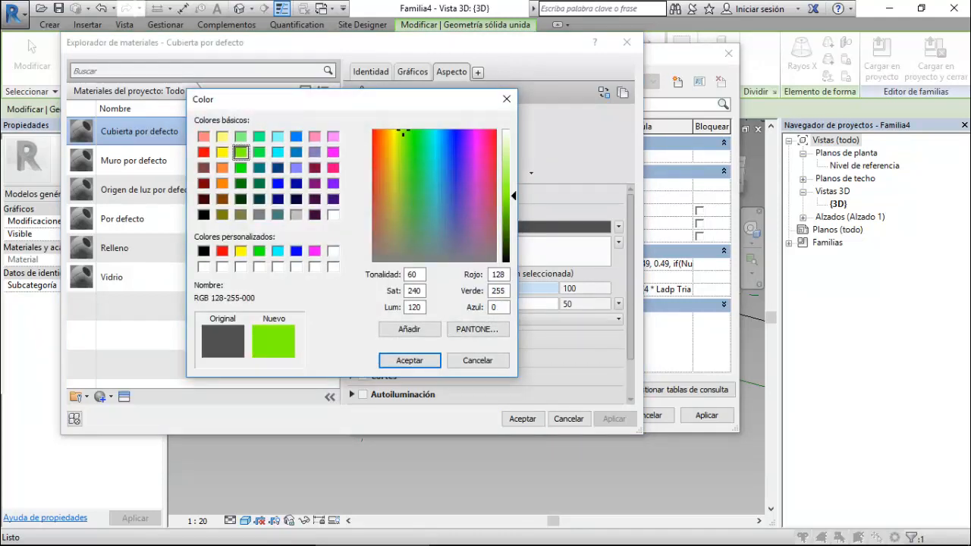
left_click(410, 360)
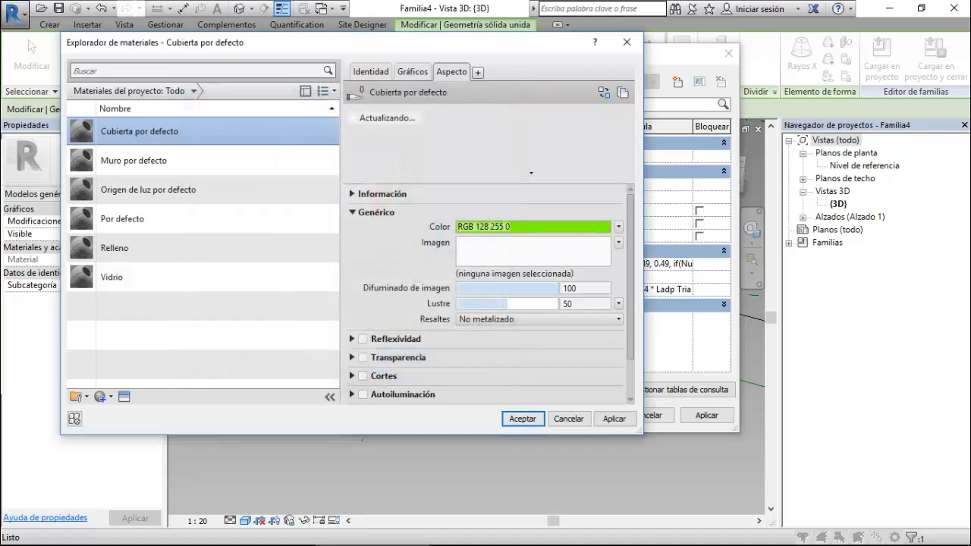
- Make the material's shading use its render appearance and apply Cubierta por defecto as the Material Panel value
left_click(413, 71)
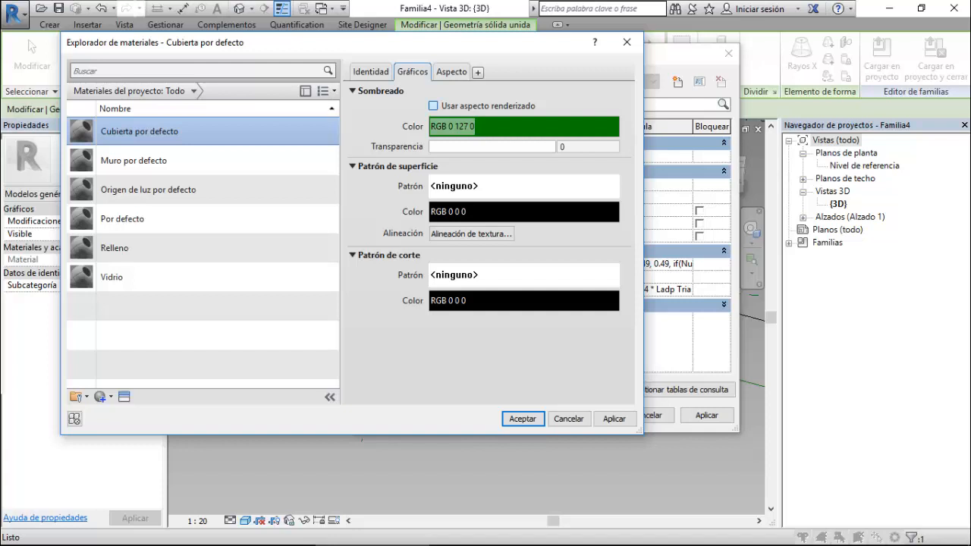
left_click(434, 106)
left_click(523, 419)
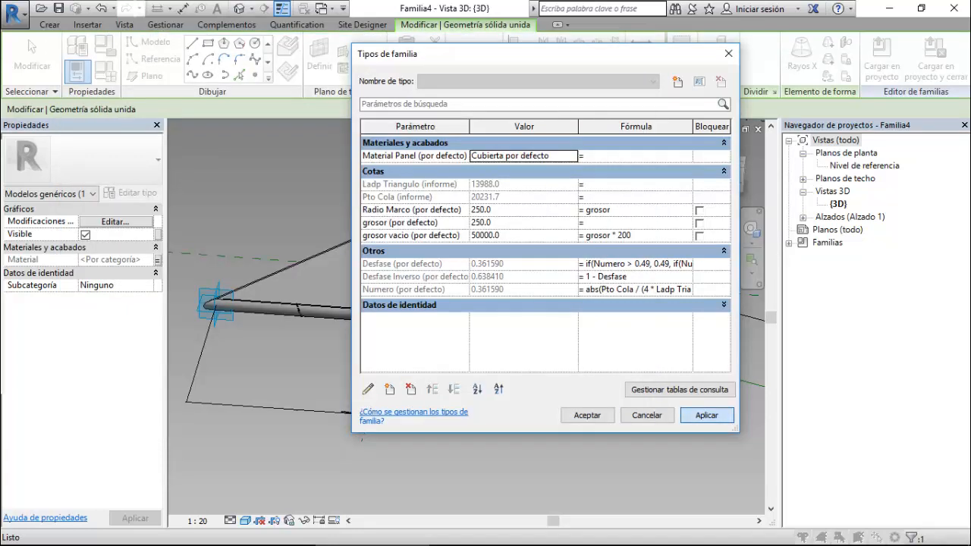
left_click(707, 416)
left_click(587, 416)
key("Escape")
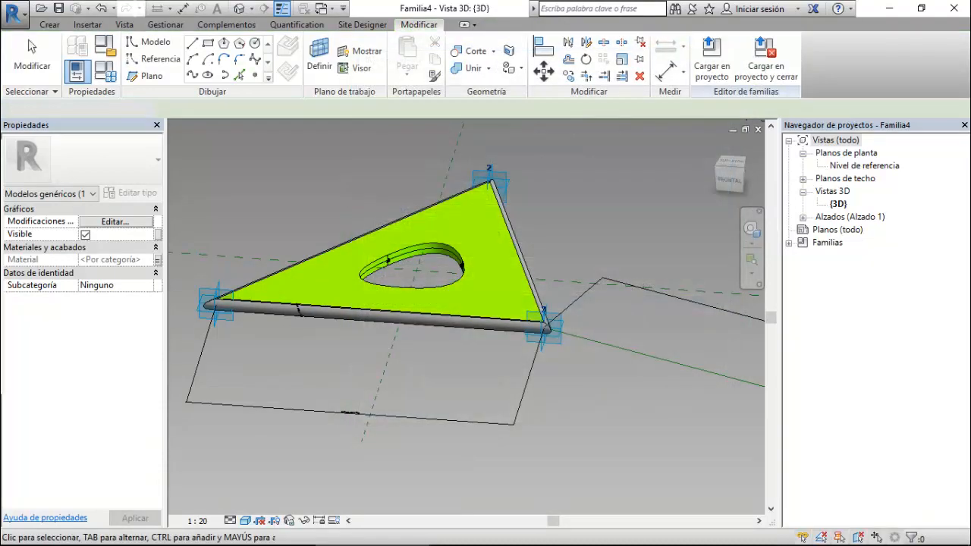
- Move adaptive point 4 along its red axis toward the triangle until Pto Cola is about 13300
scroll(384, 294, "down", 3)
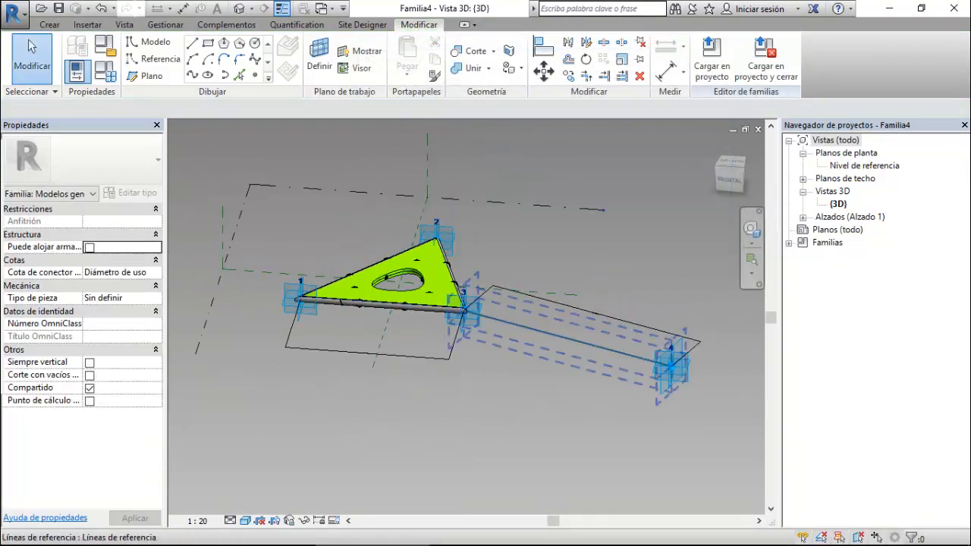
left_click(663, 371)
left_click(671, 368)
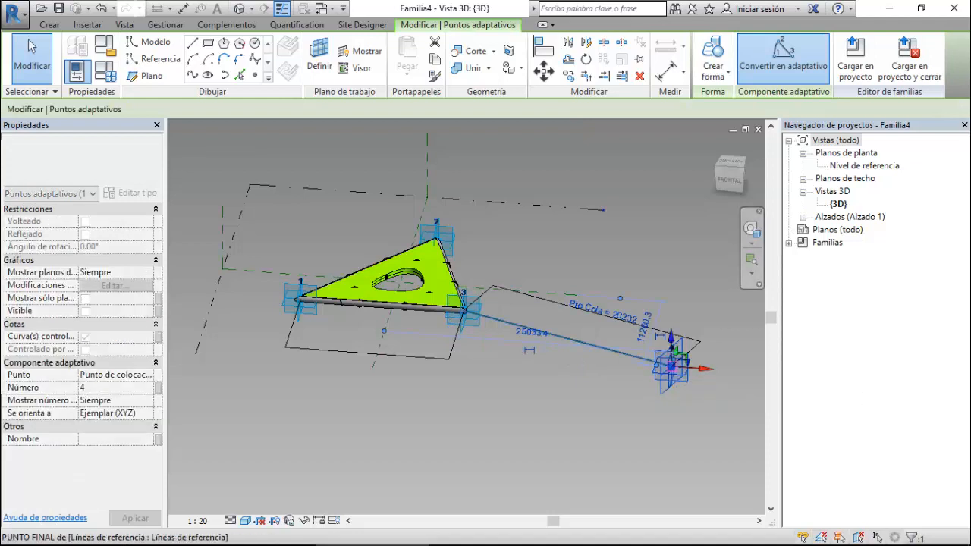
left_click_drag(706, 369, 668, 366)
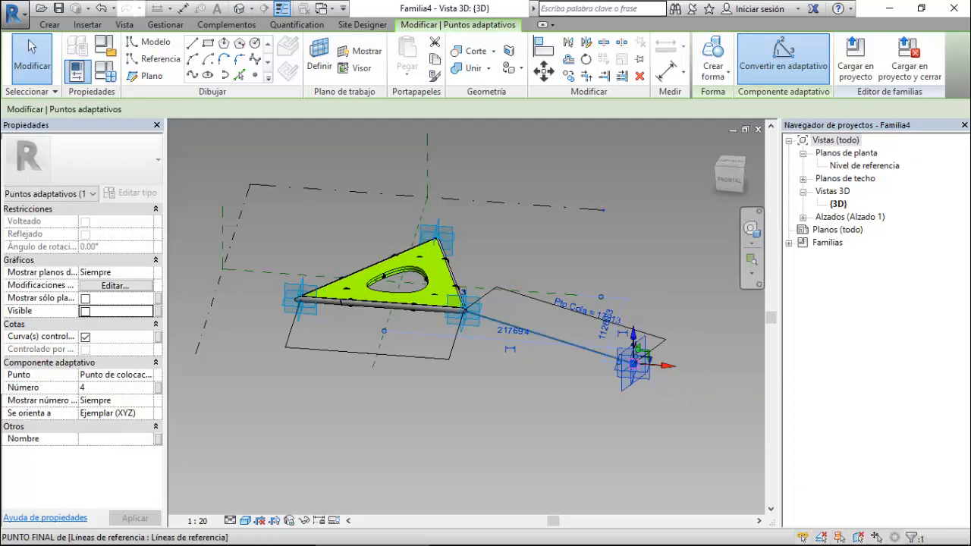
left_click_drag(668, 366, 616, 362)
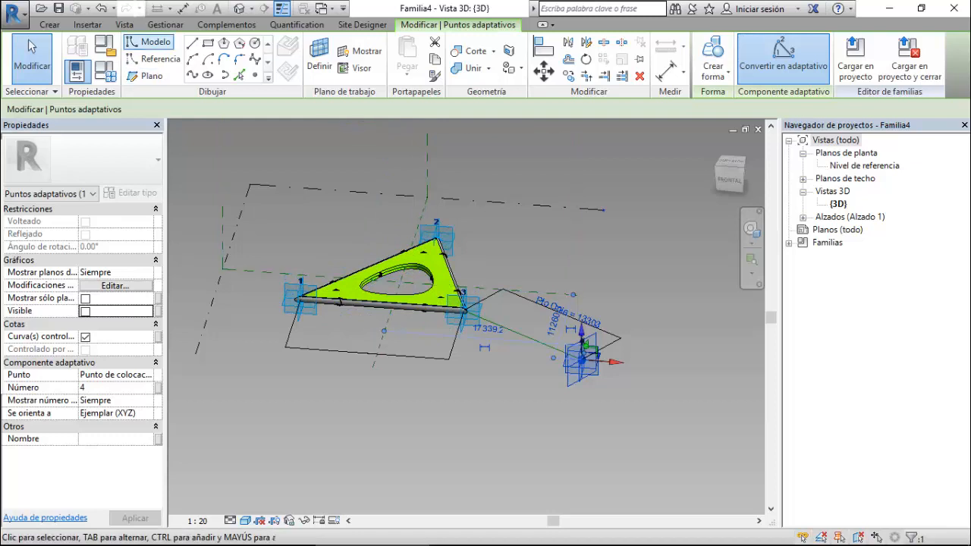
- Save the family as Panel Triangulo Adaptativo in the Clase 20-Panel Adaptativo- Curvas de Bezier folder
left_click(325, 9)
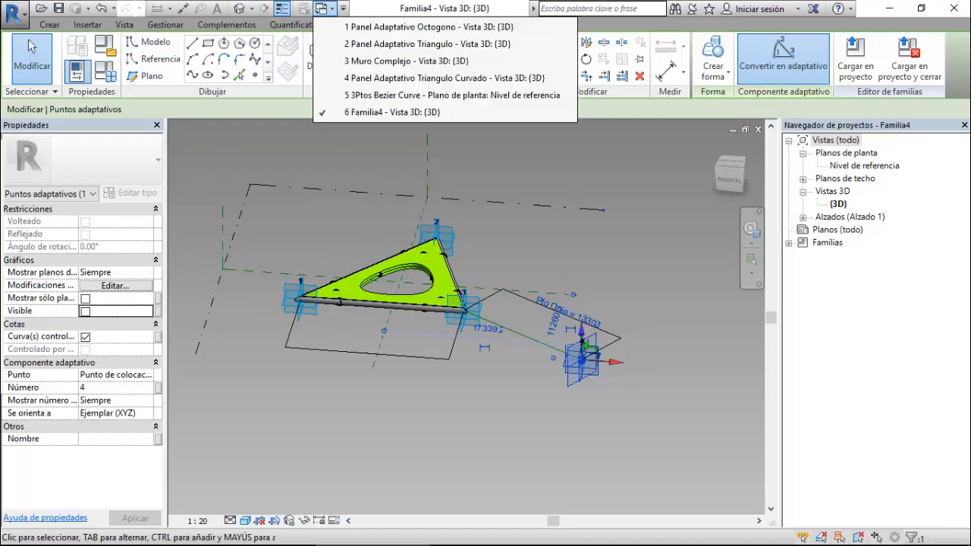
left_click(325, 9)
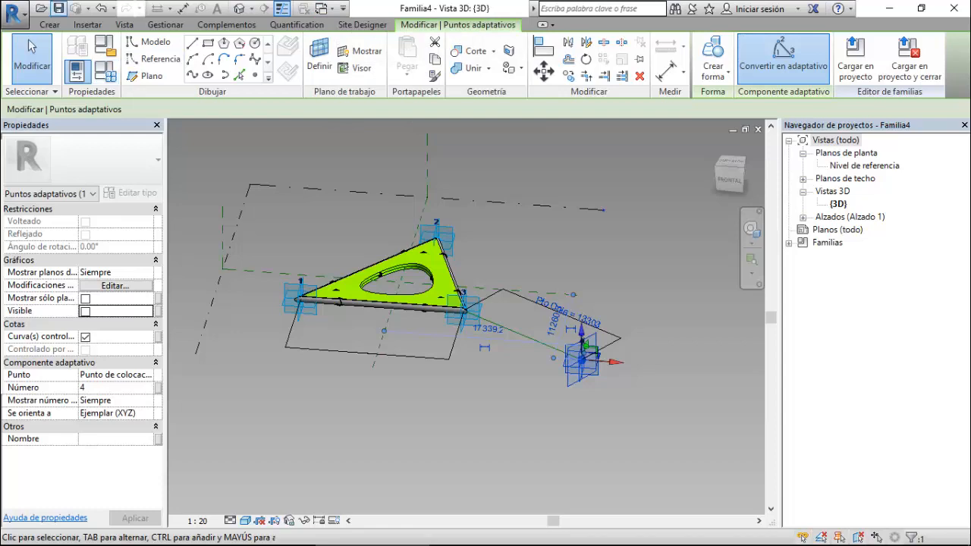
left_click(58, 9)
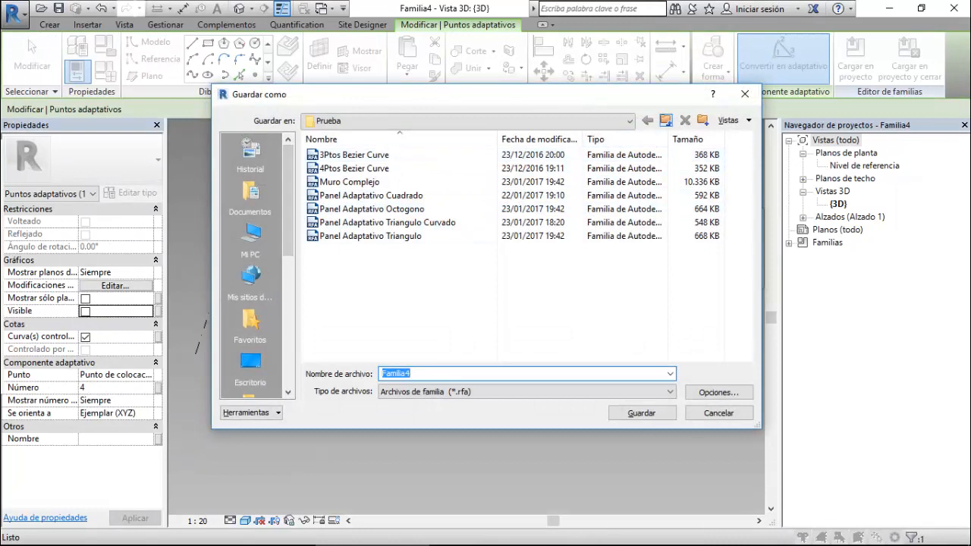
left_click(667, 121)
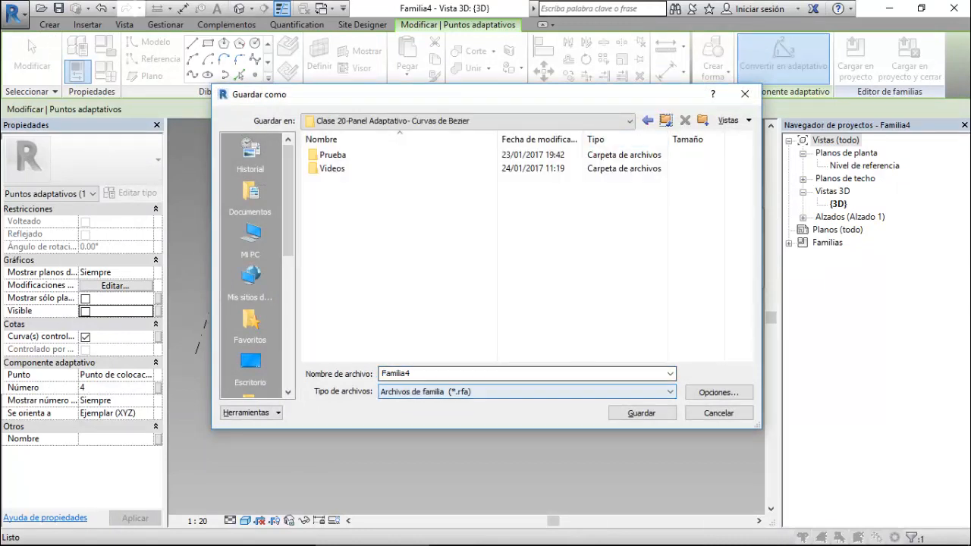
double_click(396, 373)
type("Panel ")
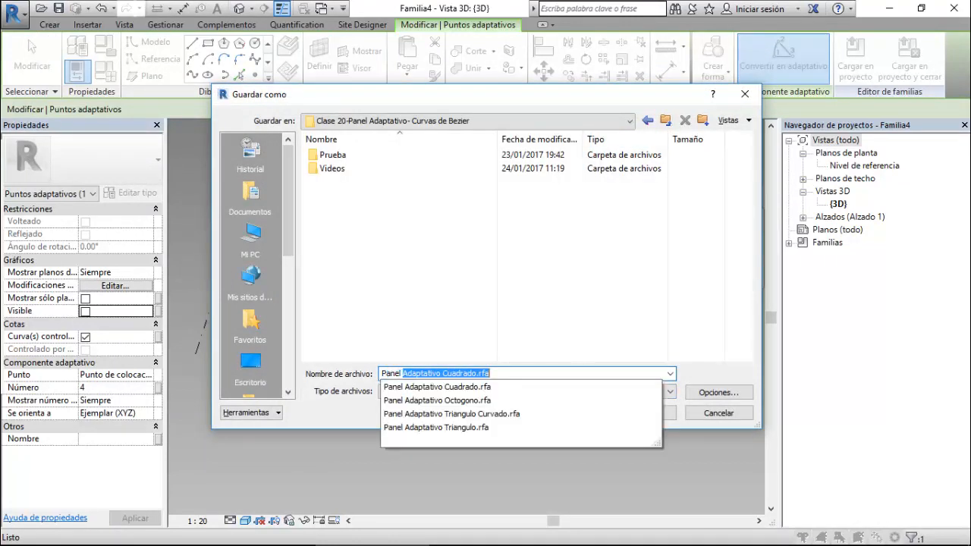
type("Triang")
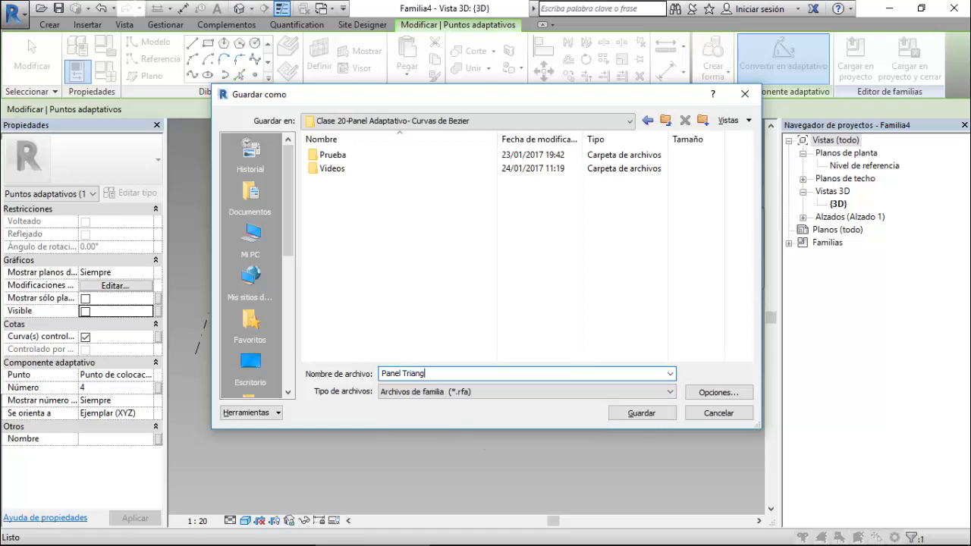
type("ulo Adaptativo")
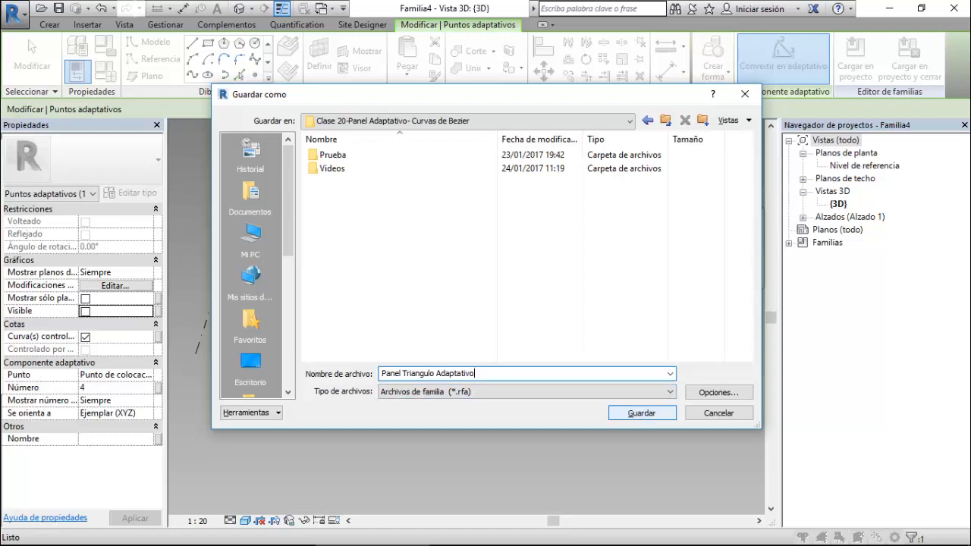
key("Return")
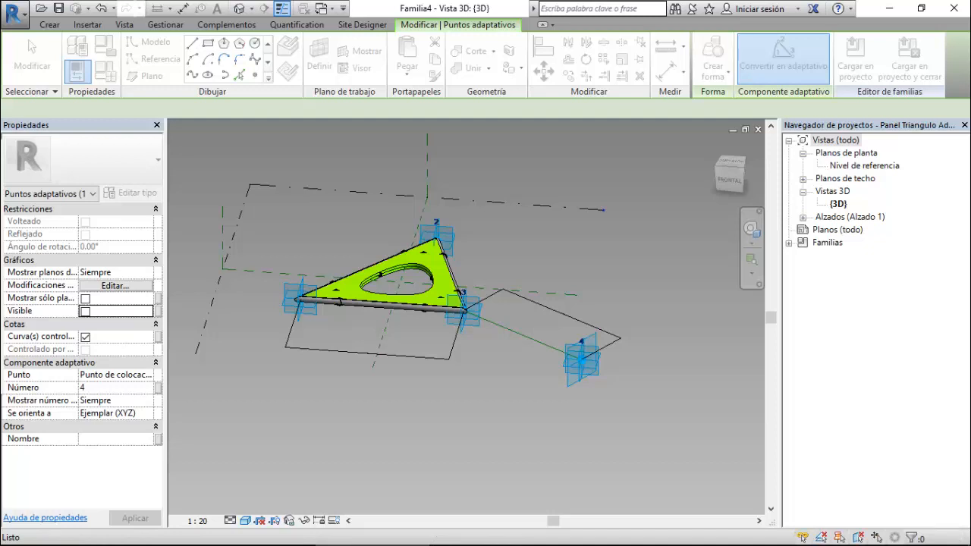
key("Escape")
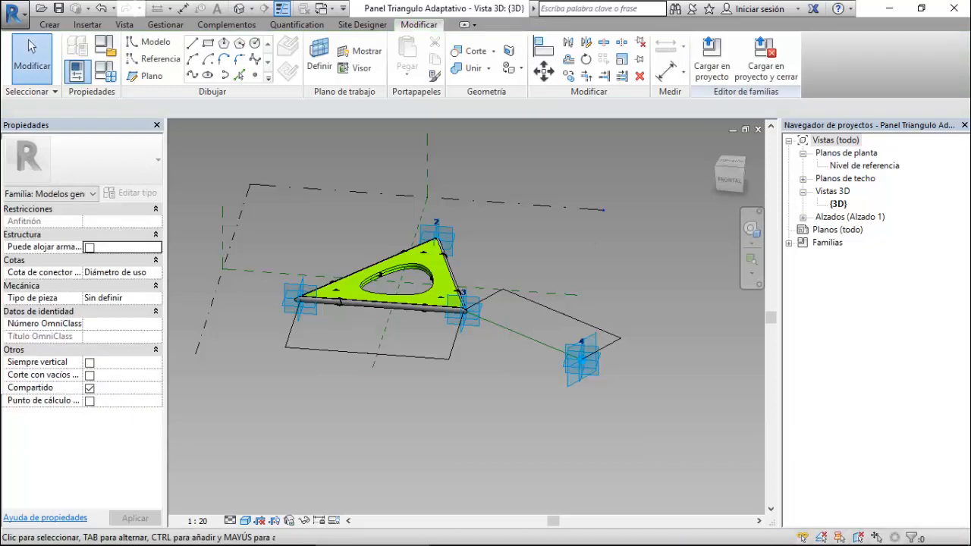
- Switch to the Panel Adaptativo Triangulo family and close it without saving its changes
left_click(325, 8)
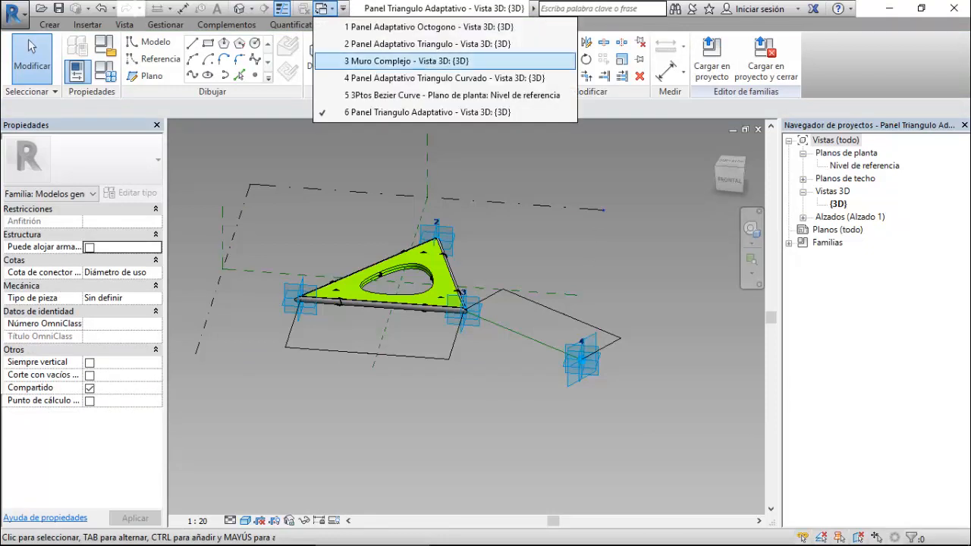
left_click(429, 43)
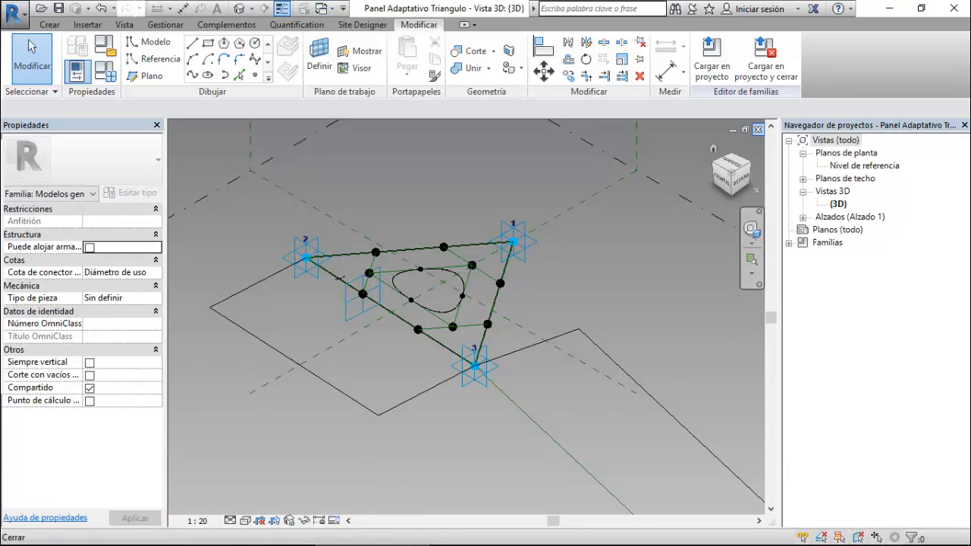
left_click(758, 129)
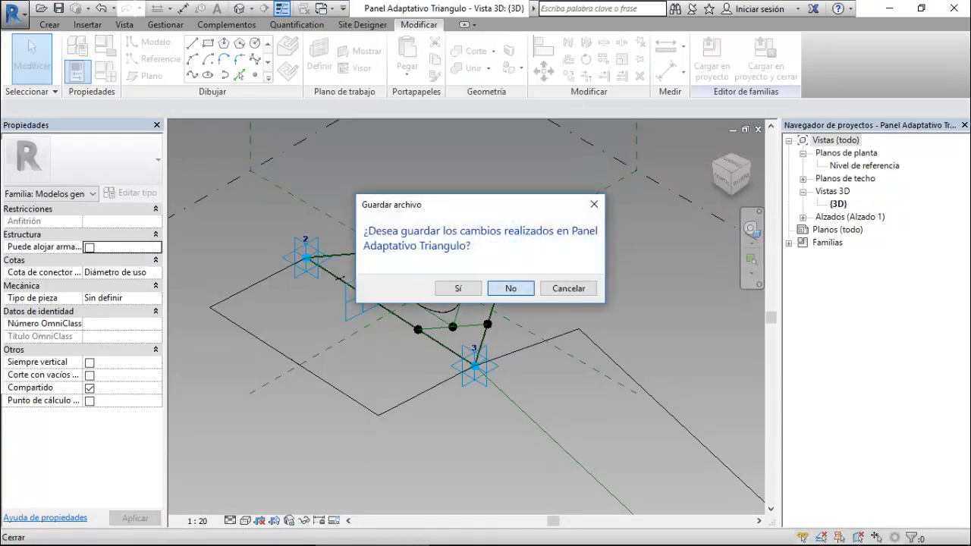
left_click(503, 284)
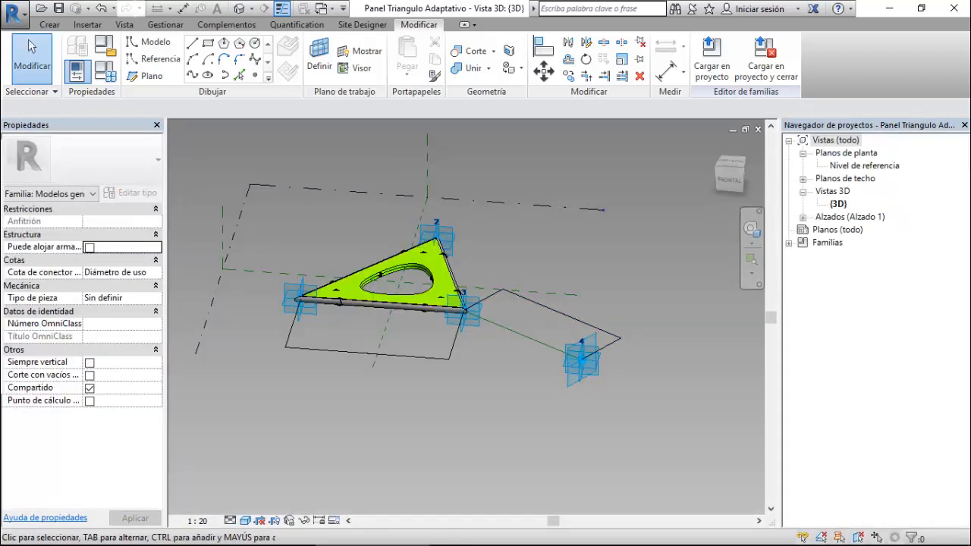
- Switch to the Muro Complejo mass model, look over its panelled surfaces and close it
left_click(322, 9)
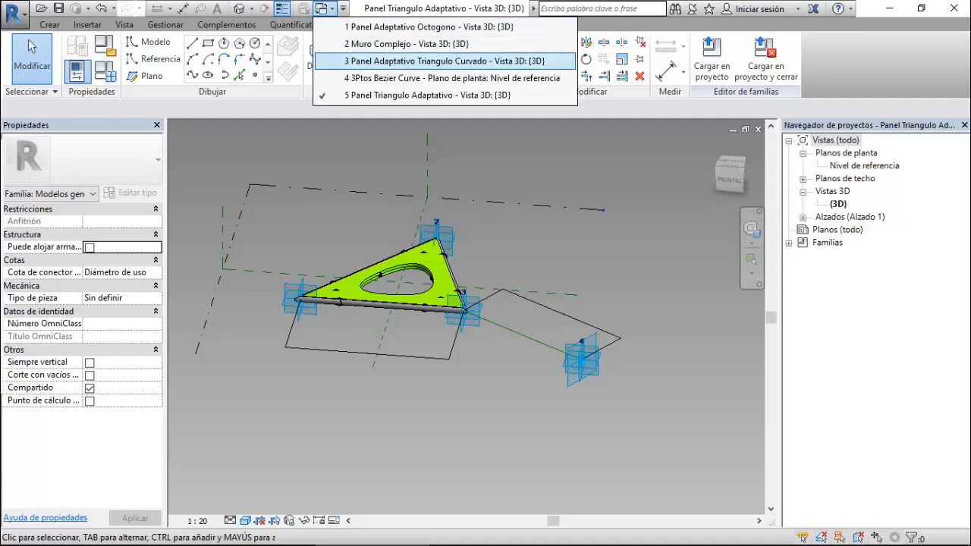
left_click(407, 44)
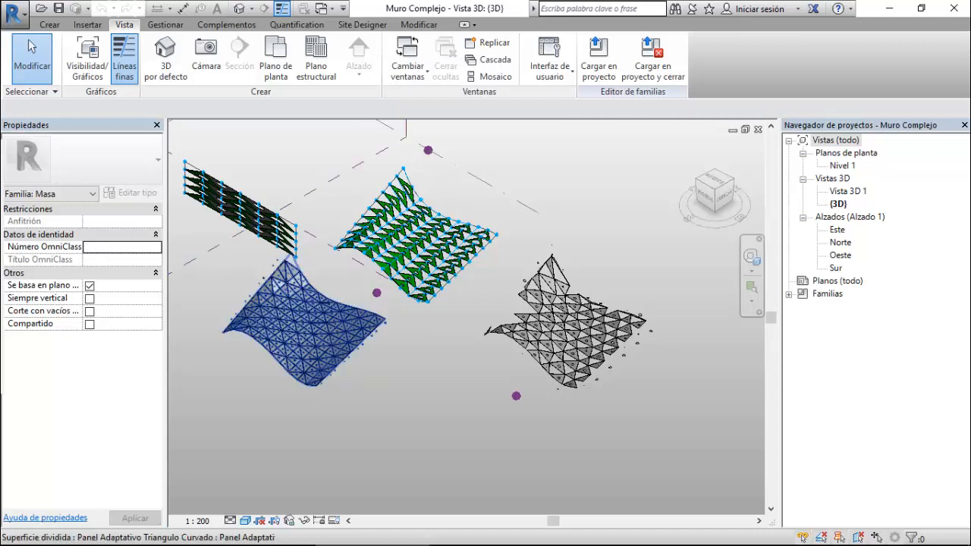
scroll(186, 182, "up", 3)
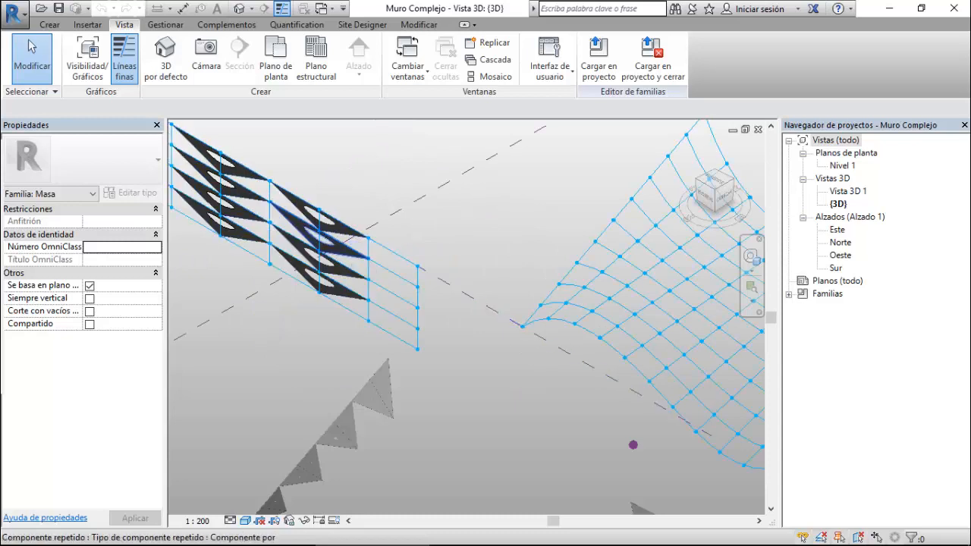
scroll(218, 243, "down", 2)
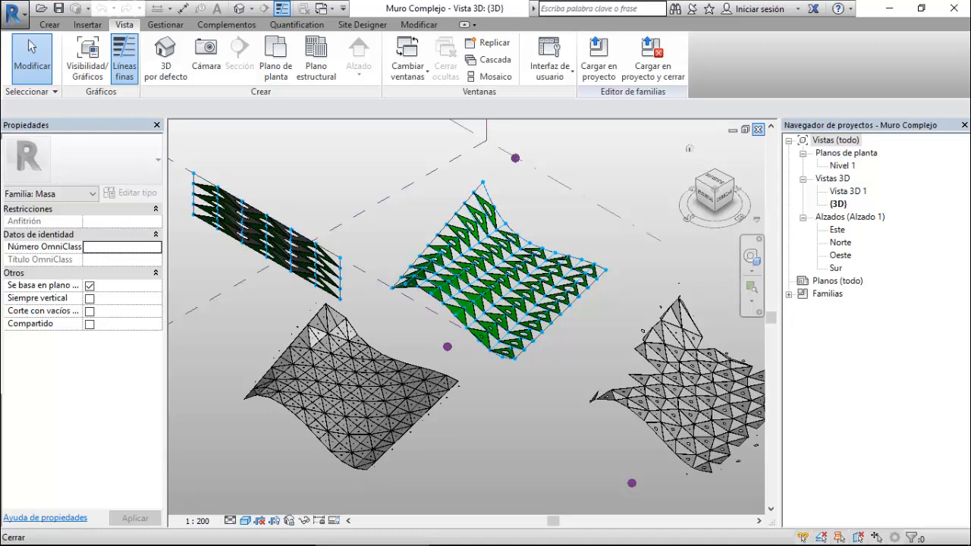
left_click(758, 129)
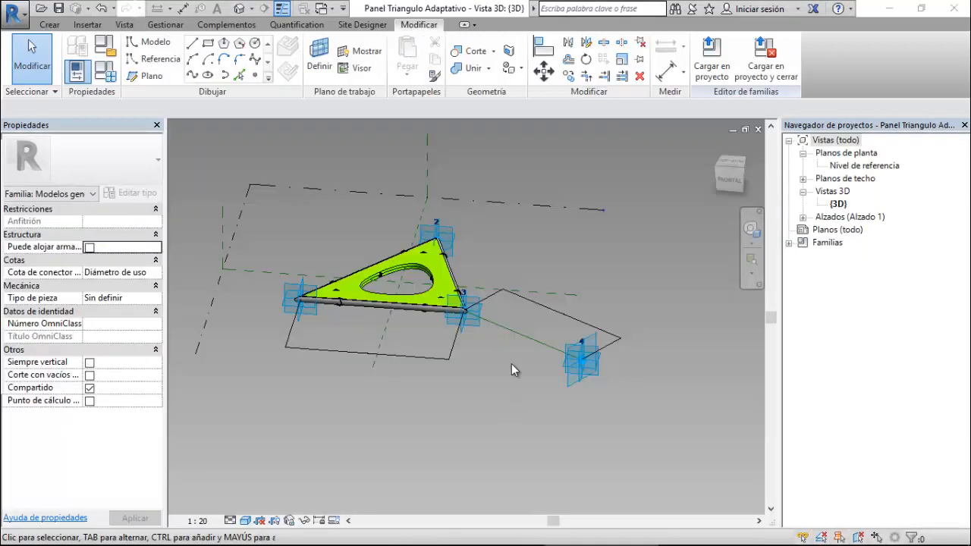
- Show the recent files page and create a new conceptual mass family from the Masa métrica template
left_click(120, 26)
left_click(551, 72)
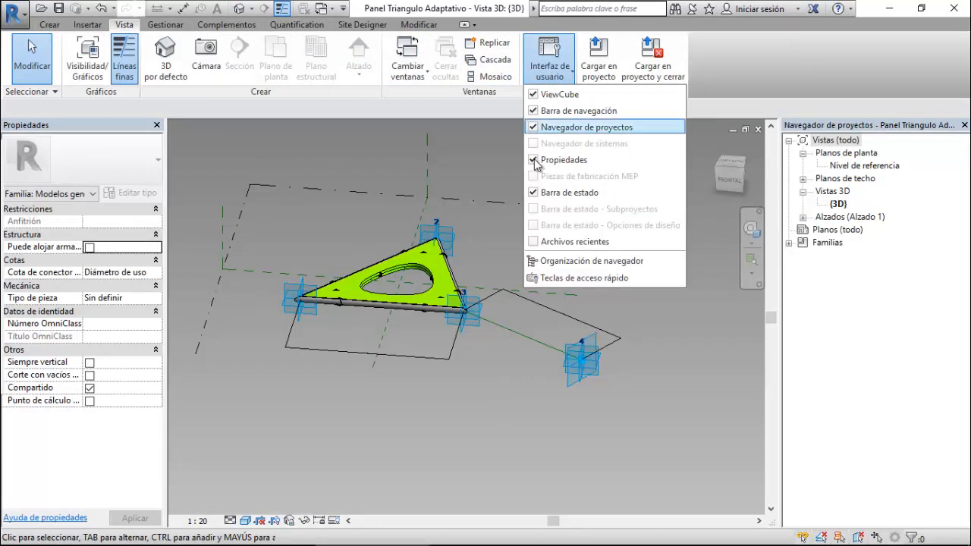
left_click(568, 242)
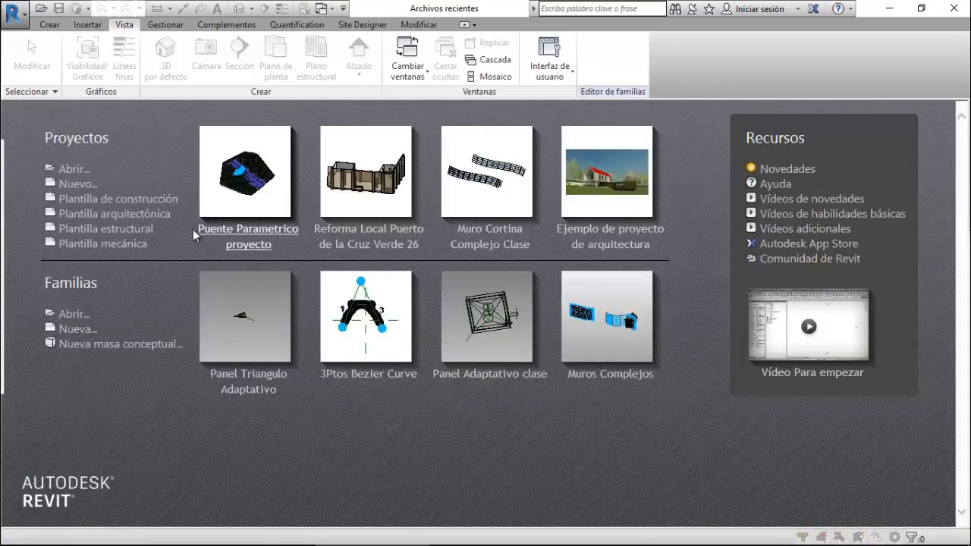
left_click(88, 345)
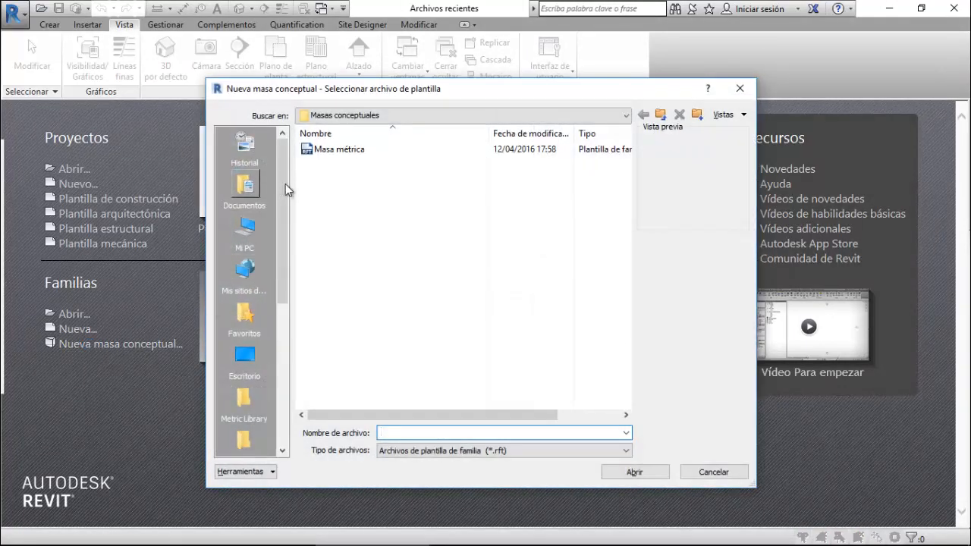
left_click(327, 156)
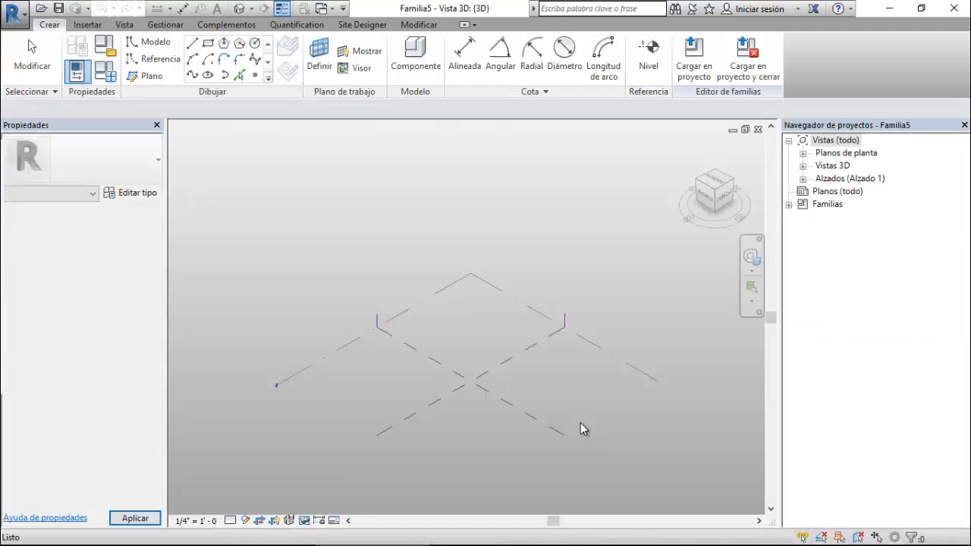
- In the Nivel 1 floor plan, draw a straight vertical model line about 37000 long beside the central reference plane
double_click(837, 154)
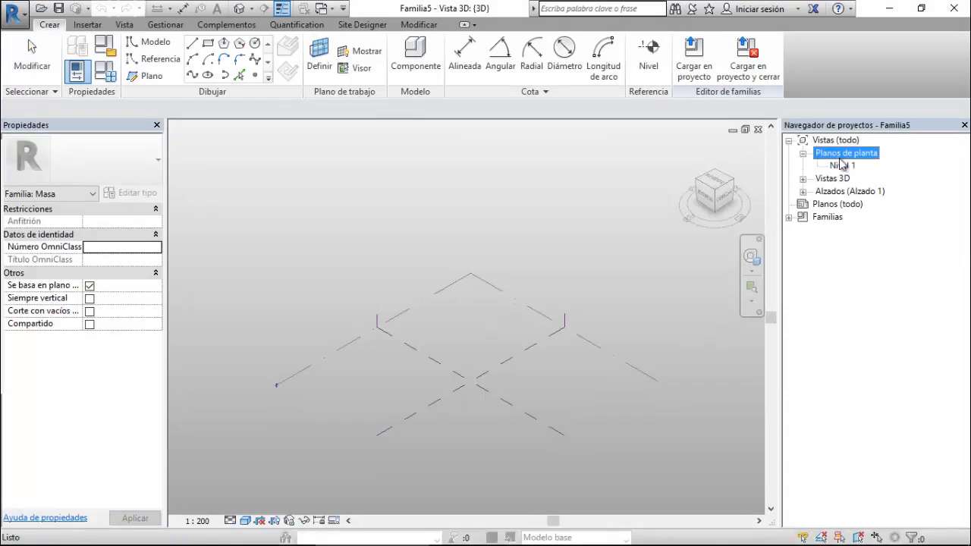
double_click(842, 166)
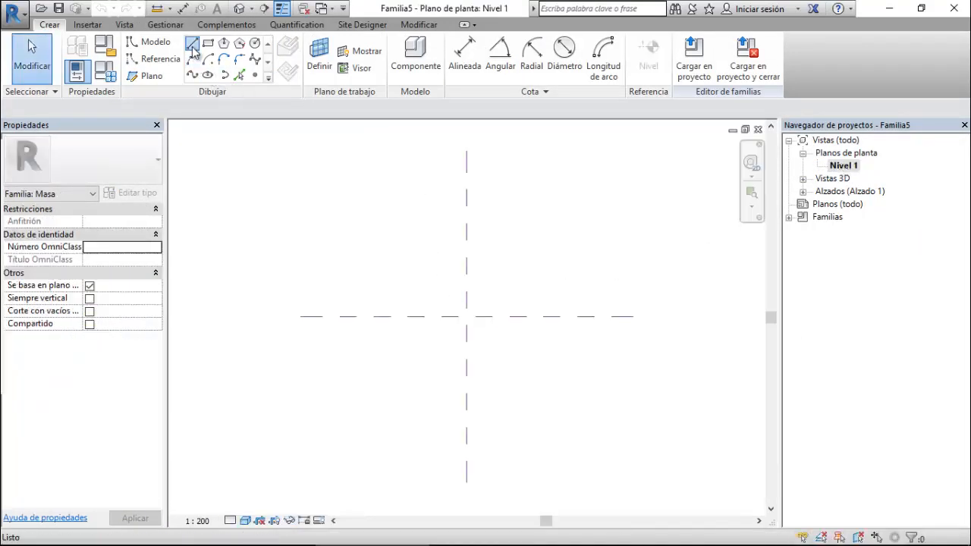
left_click(193, 47)
left_click(422, 266)
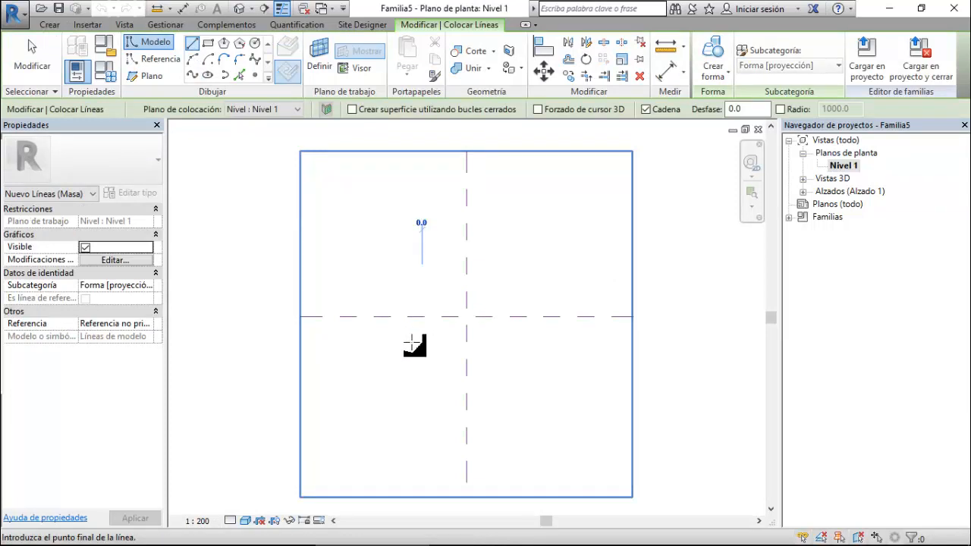
left_click(427, 393)
key("Escape")
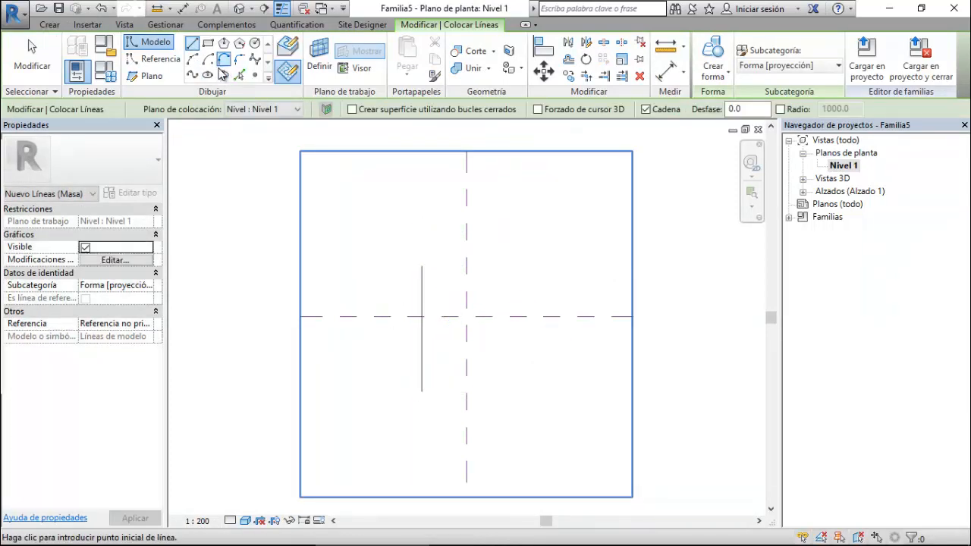
- Draw an S-shaped spline through four points, about 46300 long, on the other side of the vertical reference plane
left_click(193, 75)
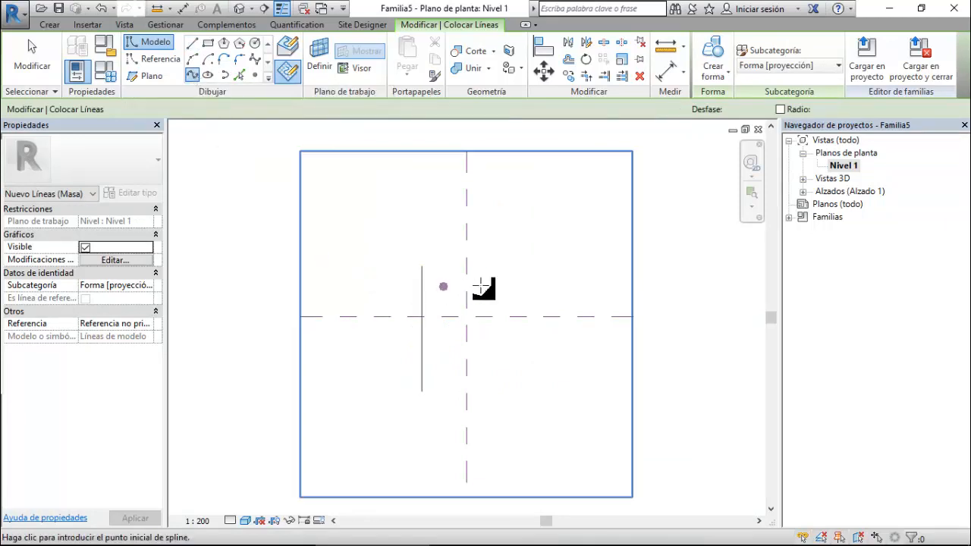
left_click(518, 265)
left_click(504, 305)
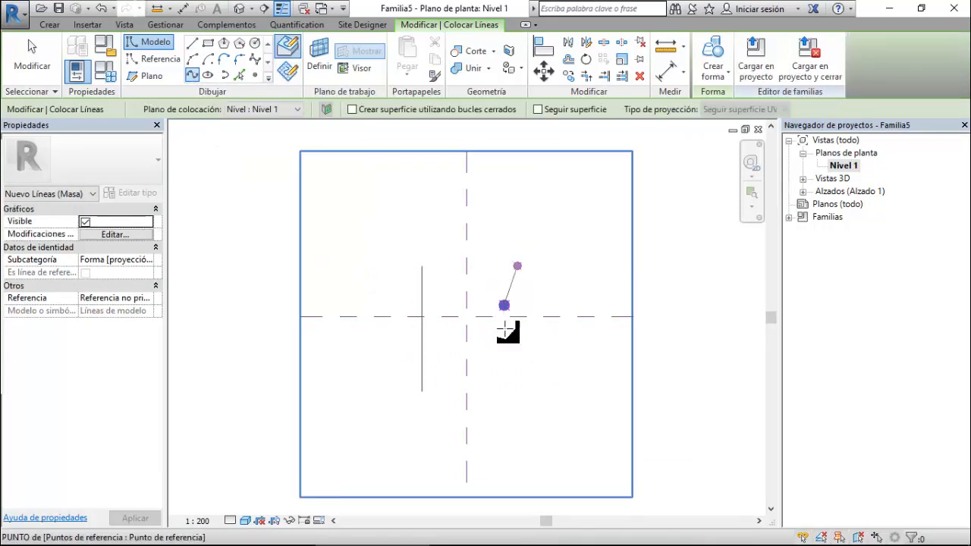
left_click(526, 357)
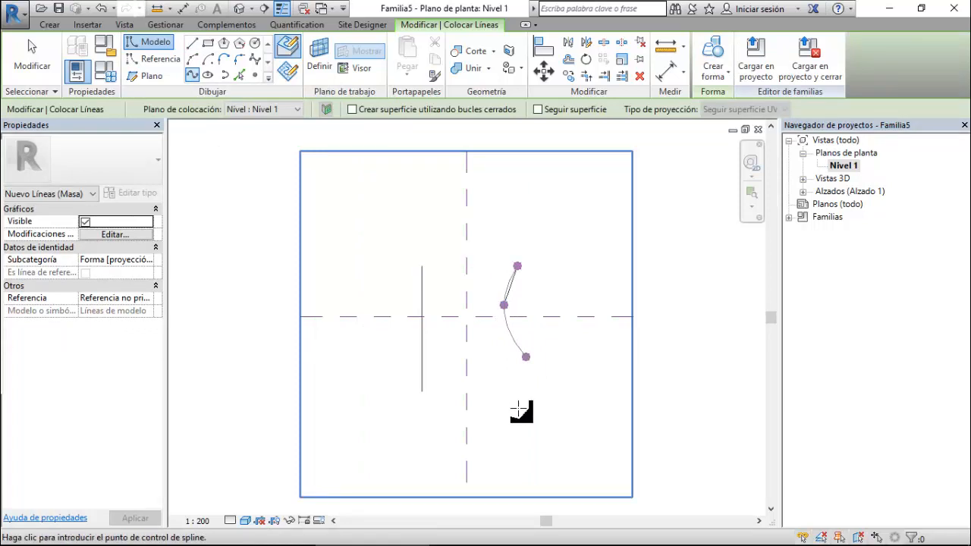
left_click(518, 411)
key("Escape")
key("Escape")
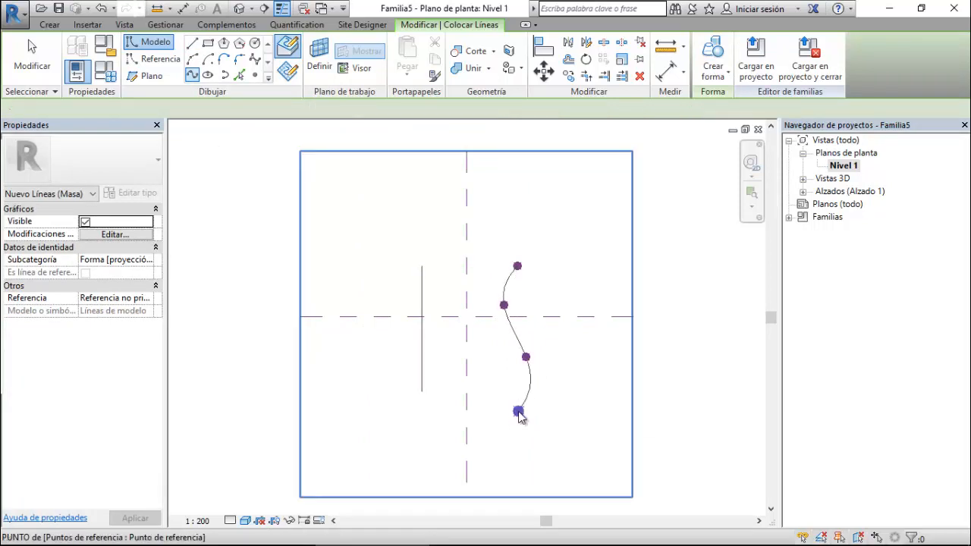
- Open the {3D} view and create a solid form from the straight model line
double_click(833, 178)
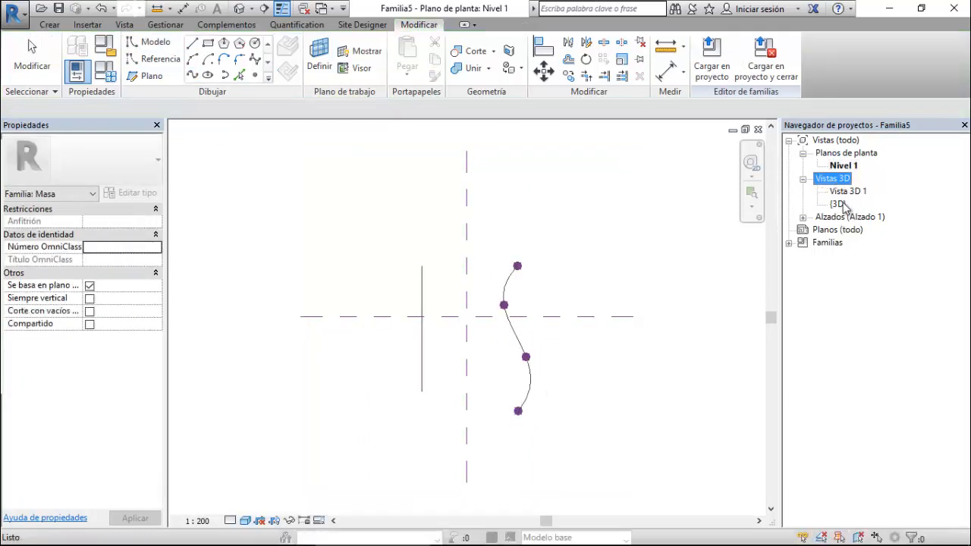
double_click(838, 205)
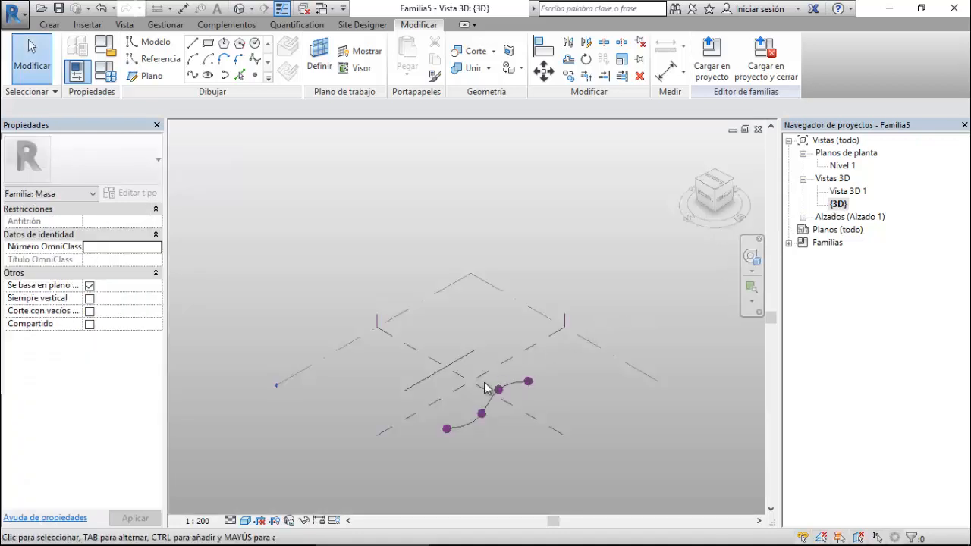
left_click(418, 392)
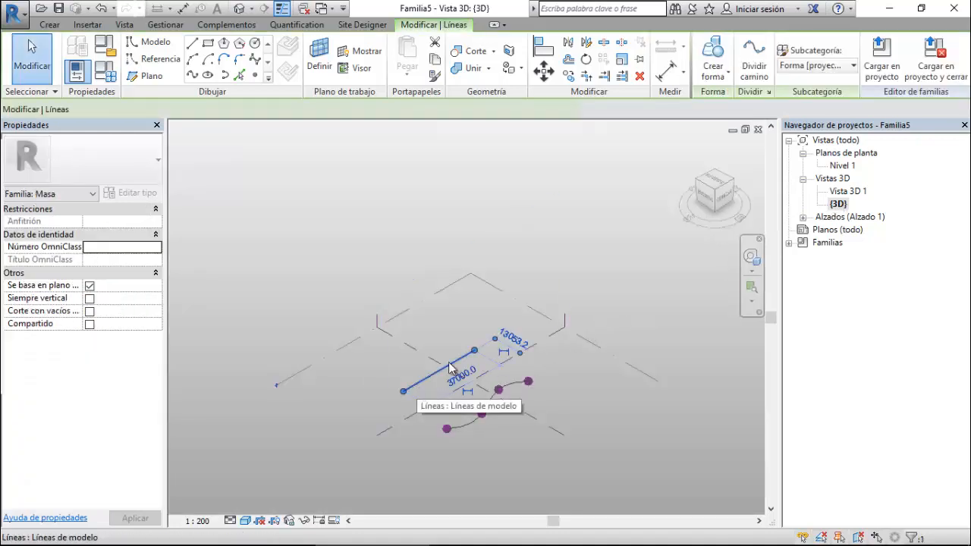
left_click(713, 74)
left_click(722, 101)
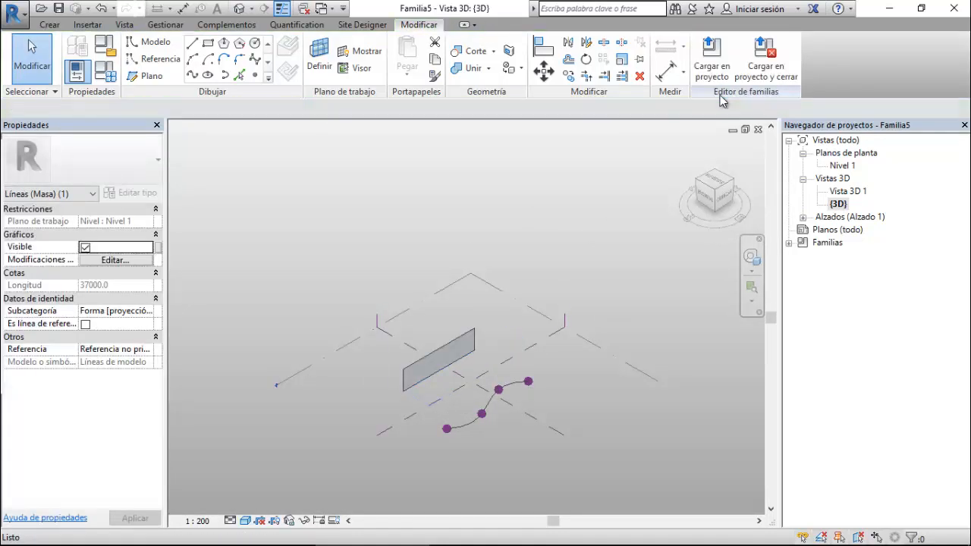
- Create a solid form from the S-shaped spline
left_click(516, 385)
left_click(656, 74)
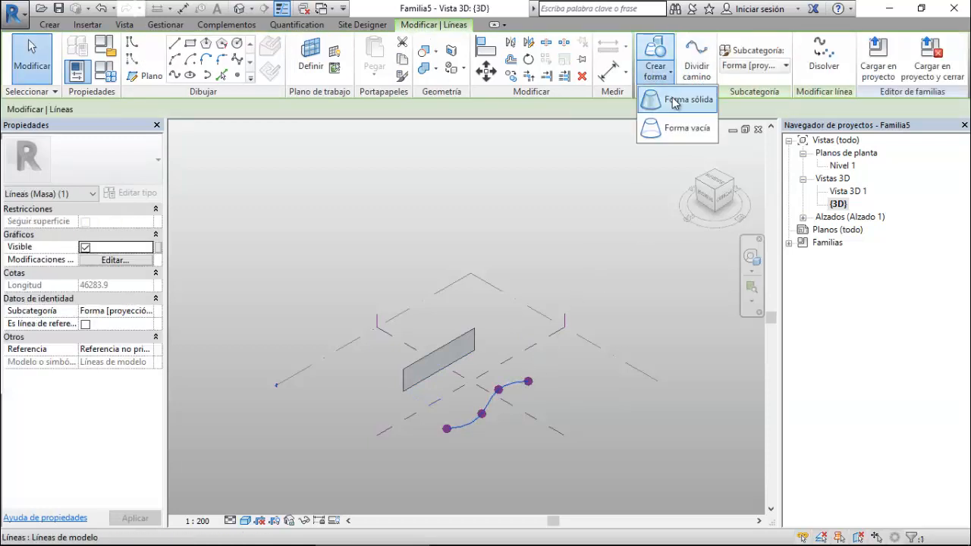
left_click(674, 102)
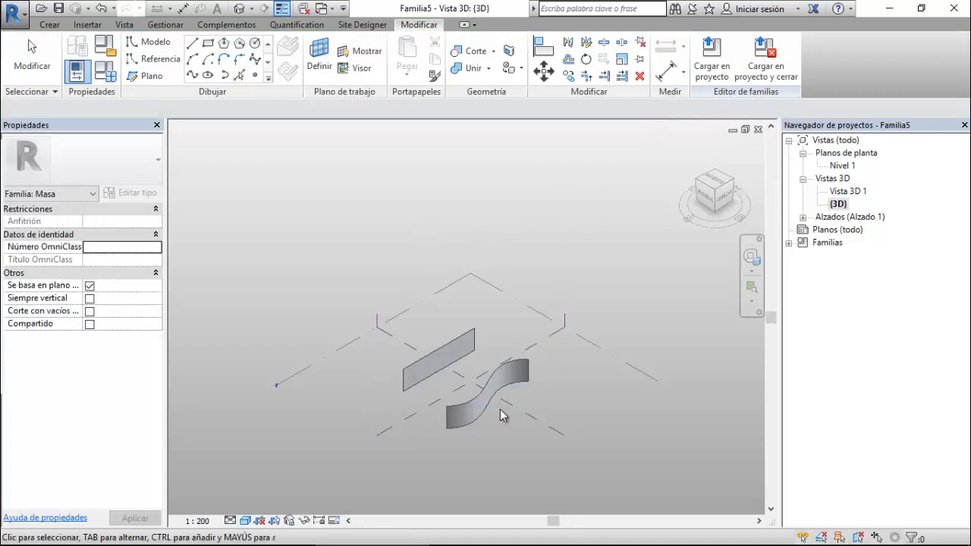
- Divide the surface of the flat wall form and set both its U and V grid numbers to 6
scroll(482, 438, "up", 5)
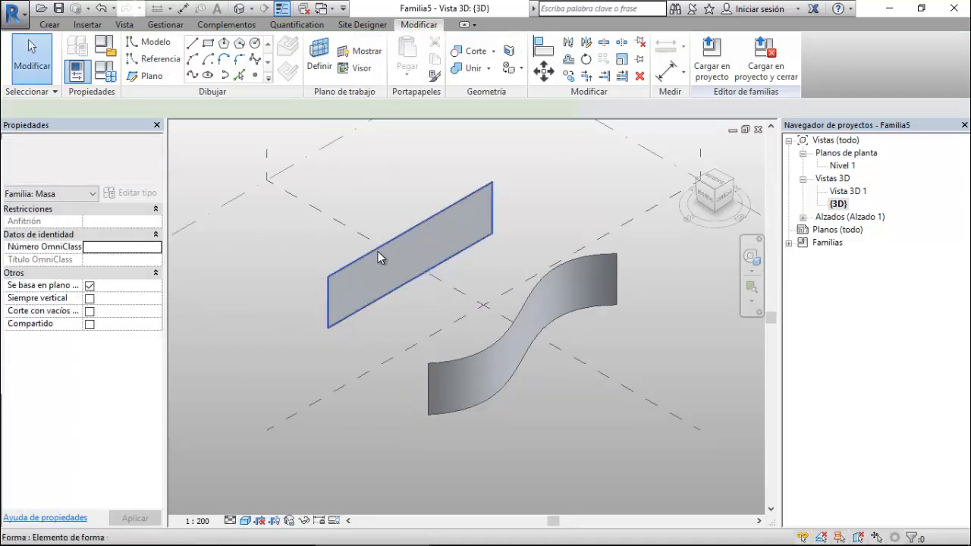
left_click(378, 251)
left_click(752, 72)
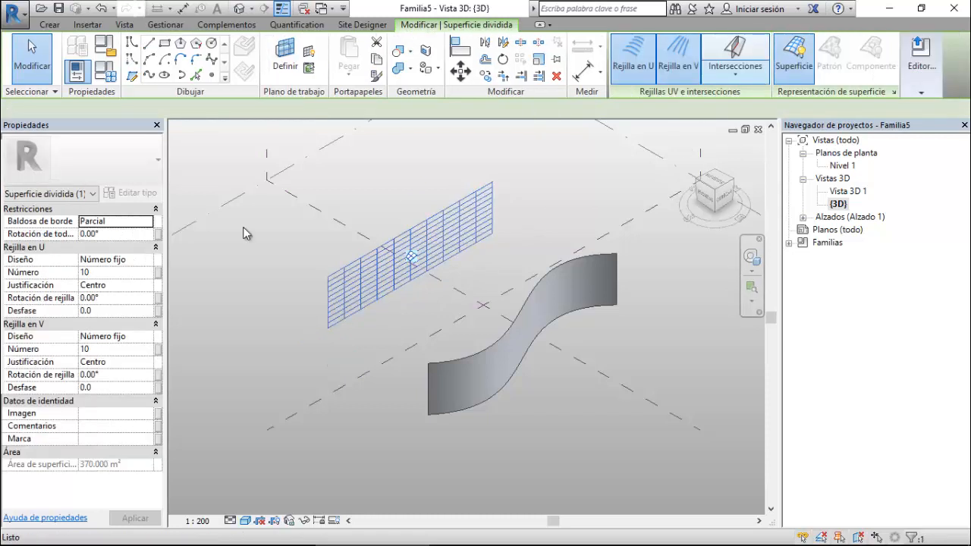
left_click(122, 272)
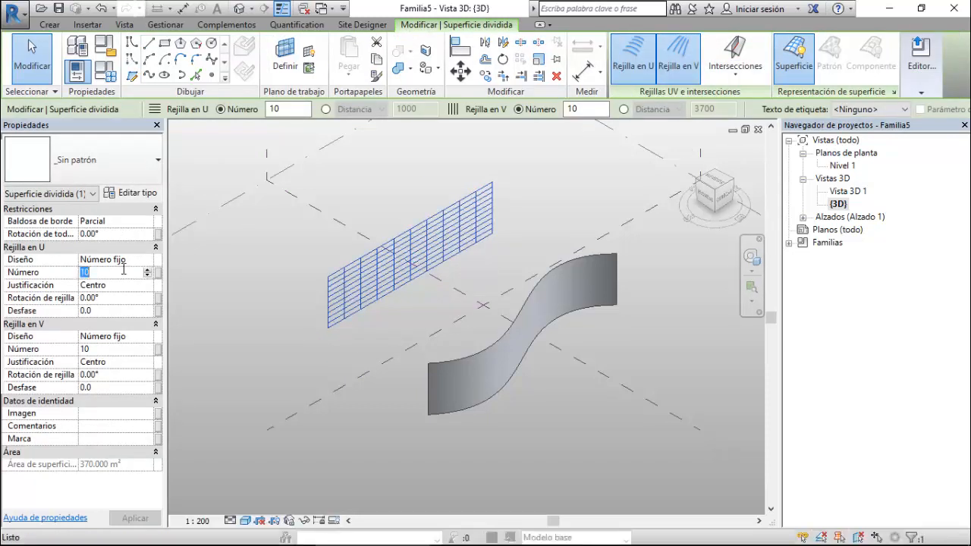
type("8")
left_click(107, 349)
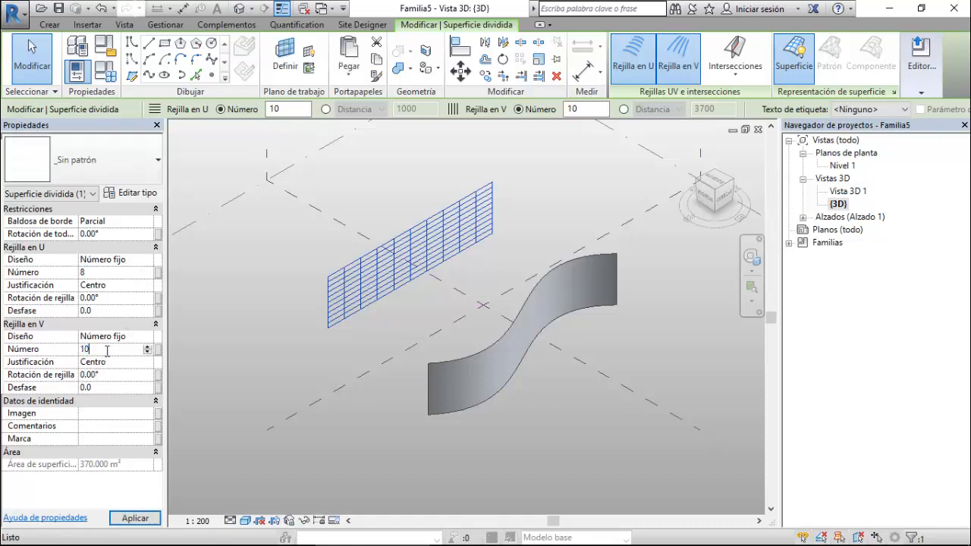
left_click(133, 519)
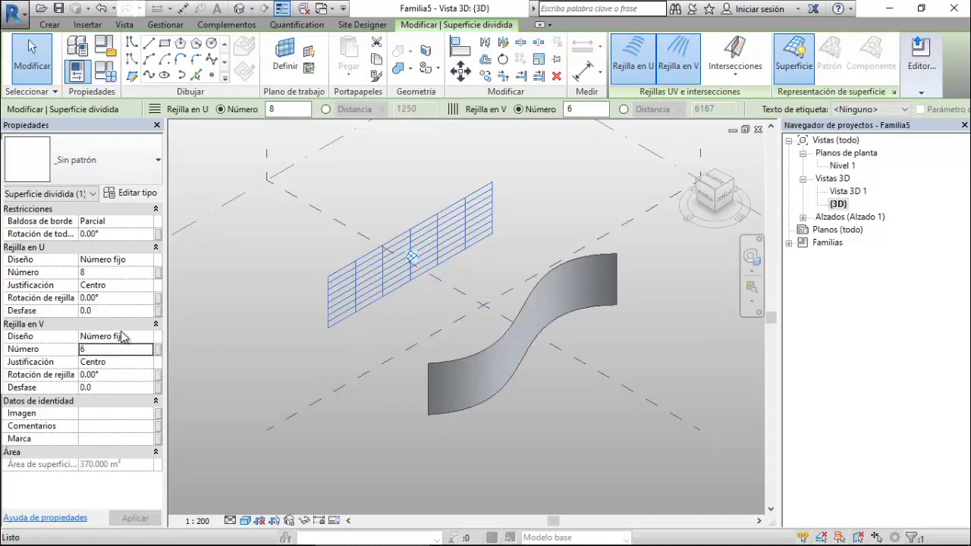
left_click(113, 273)
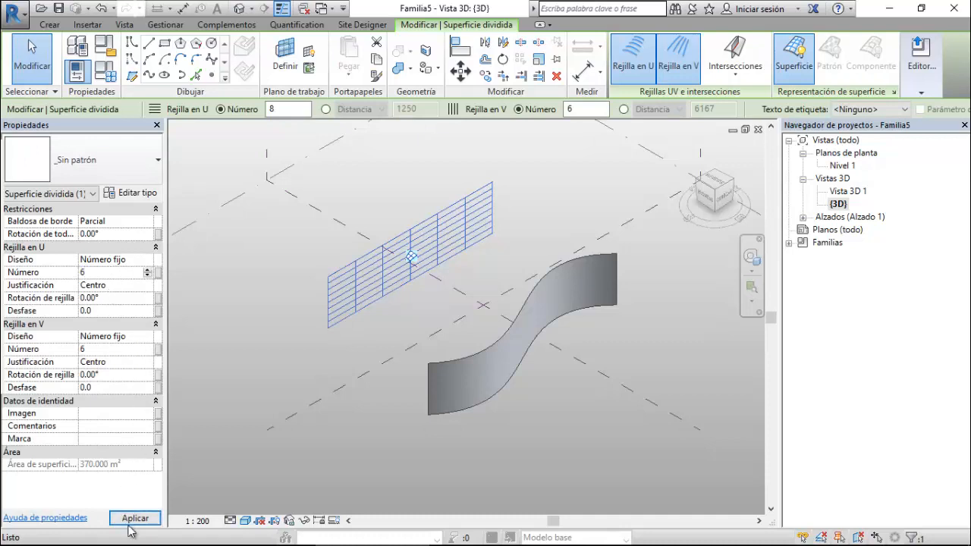
left_click(134, 520)
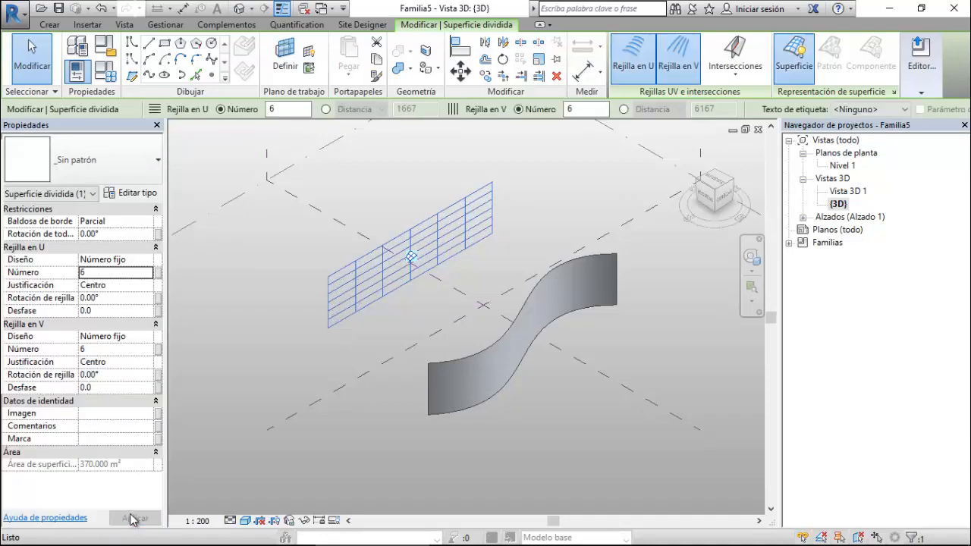
- Divide the surface of the S-shaped wall form and set both its U and V grid numbers to 6
left_click(468, 356)
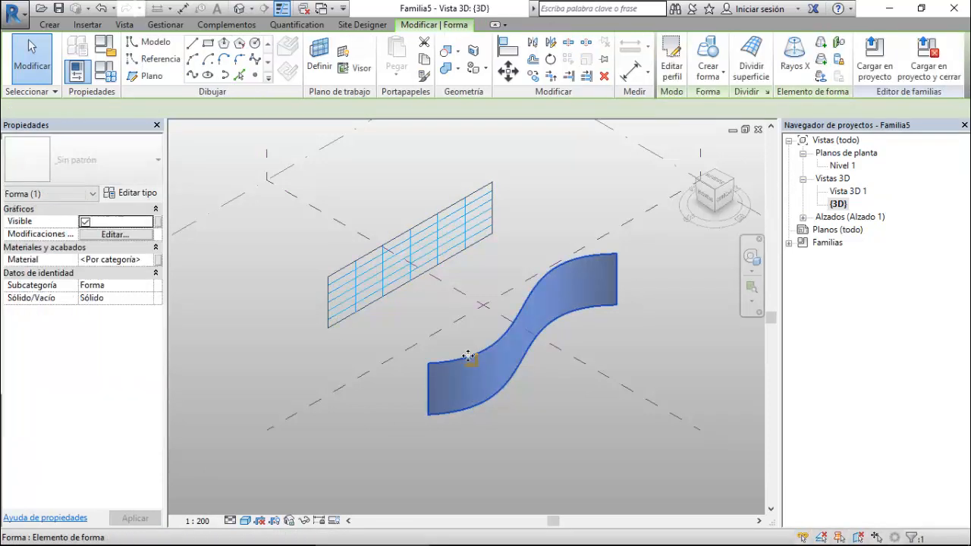
left_click(762, 76)
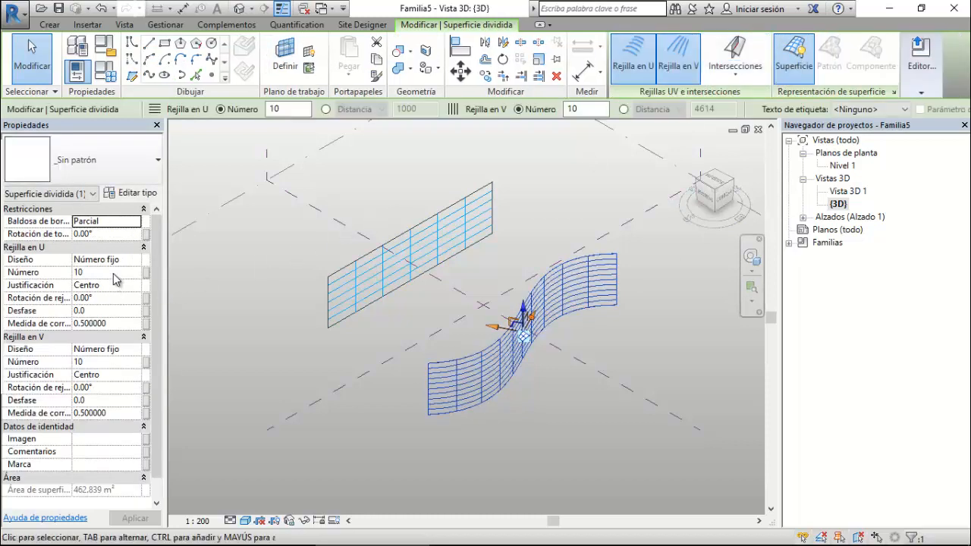
left_click(115, 273)
type("66")
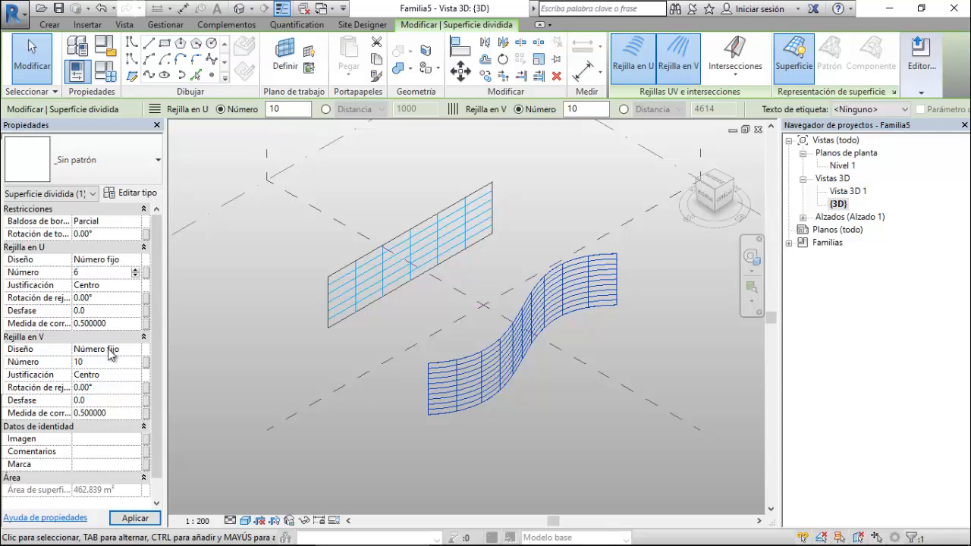
left_click(111, 362)
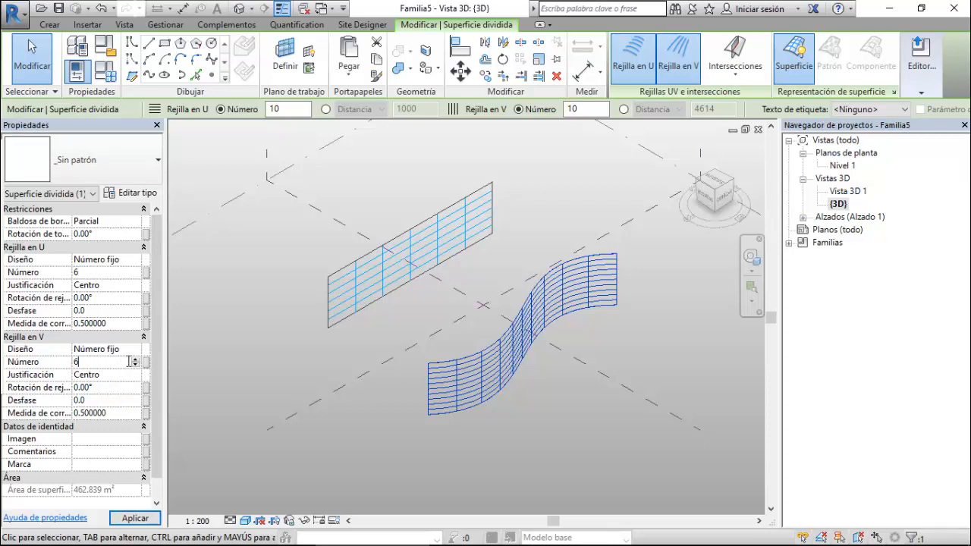
left_click(118, 274)
left_click(132, 518)
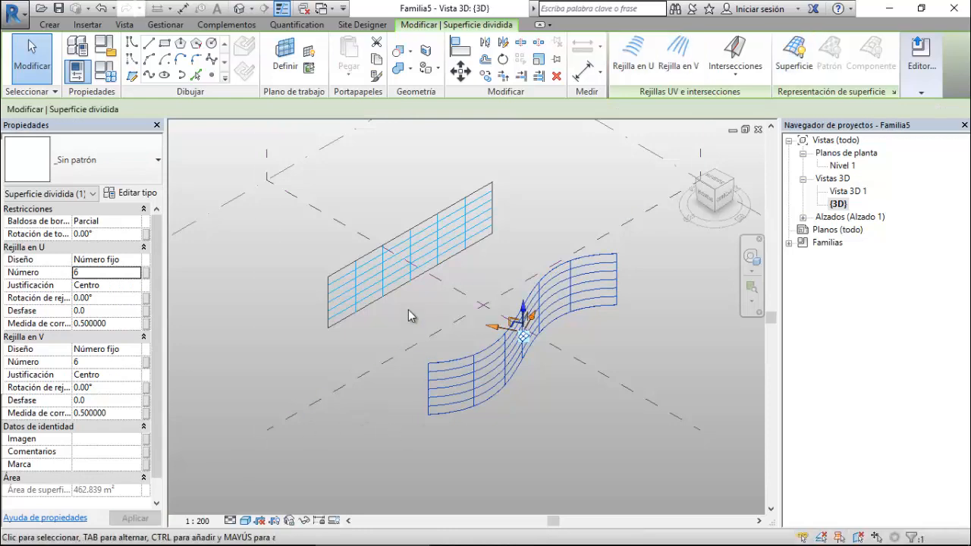
key("Escape")
- Turn on node display in the surface representation of the flat wall's divided surface
scroll(394, 264, "up", 4)
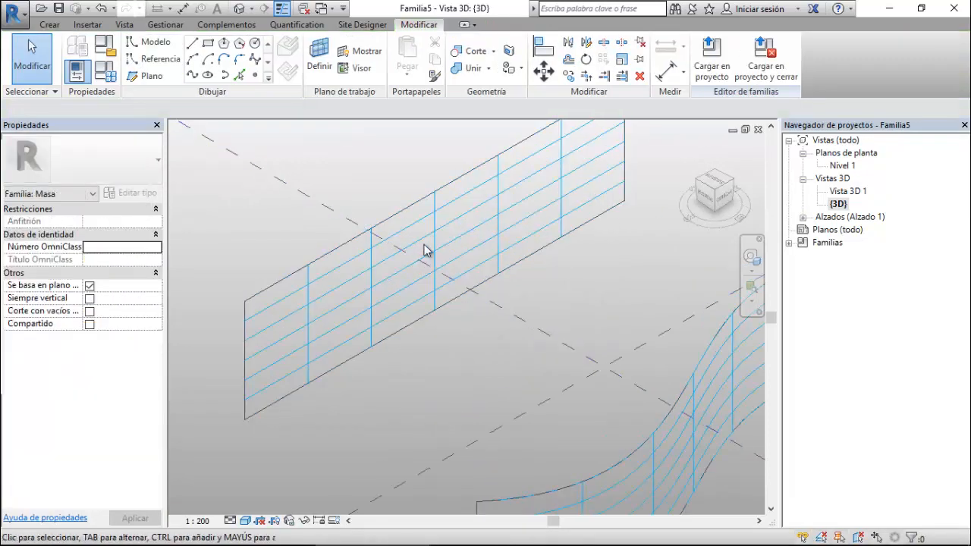
left_click(429, 245)
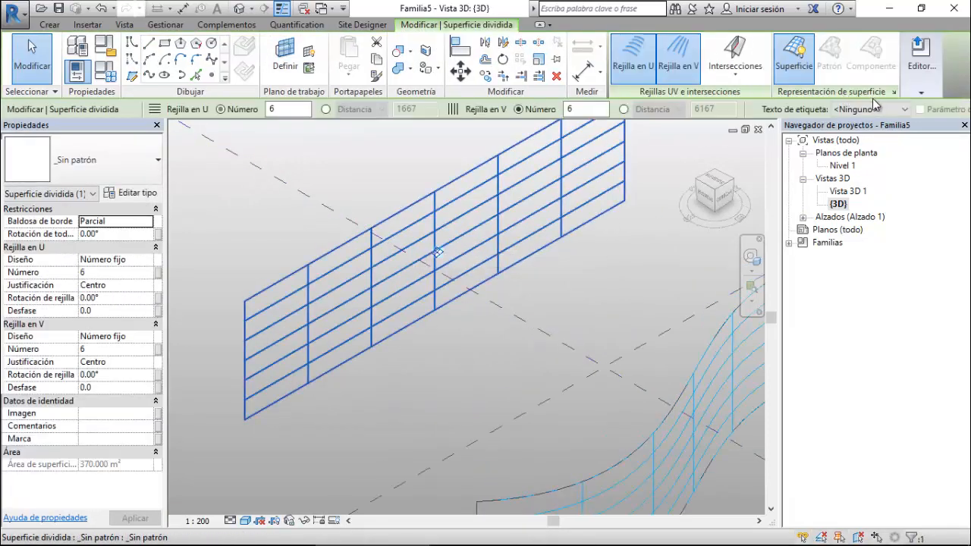
left_click(895, 91)
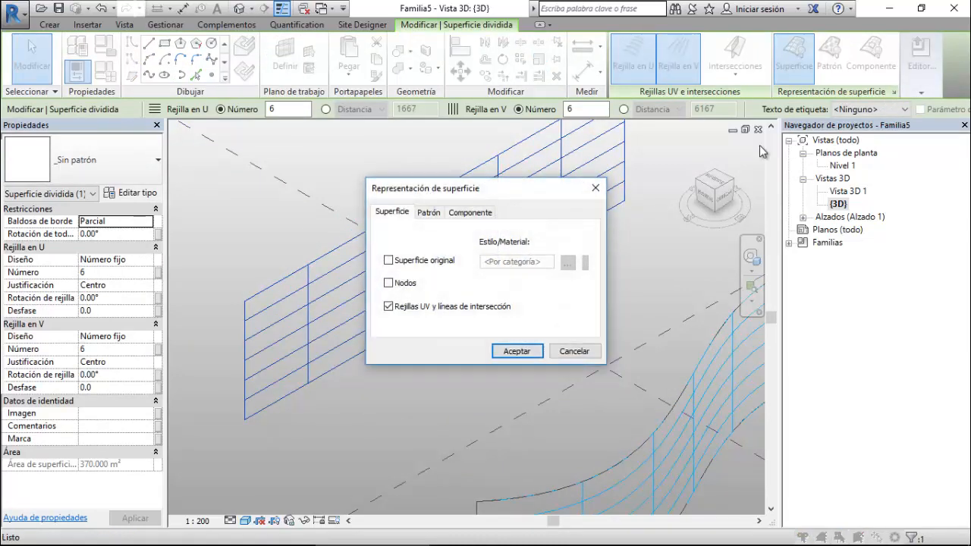
left_click(389, 284)
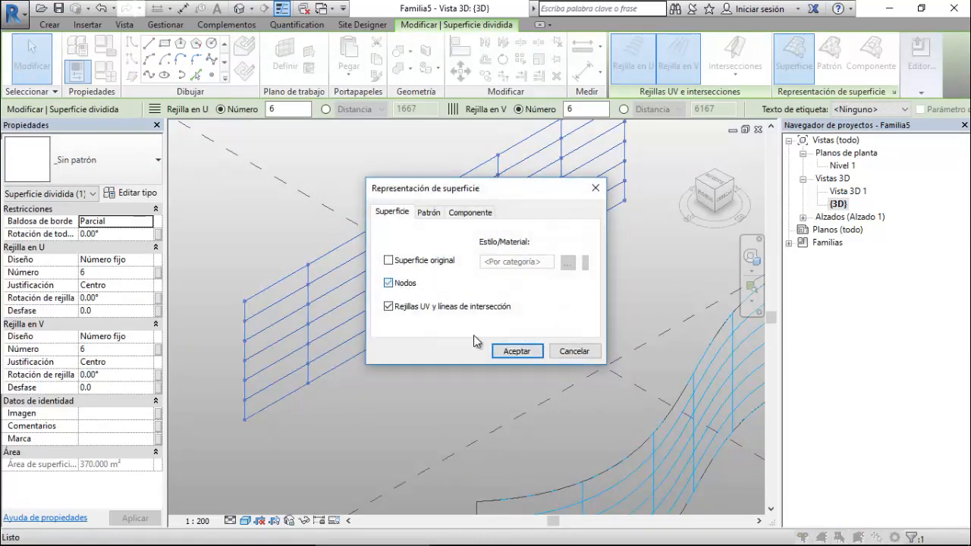
left_click(516, 351)
- Turn on node display in the surface representation of the curved wall's divided surface
scroll(406, 205, "down", 3)
left_click(507, 294)
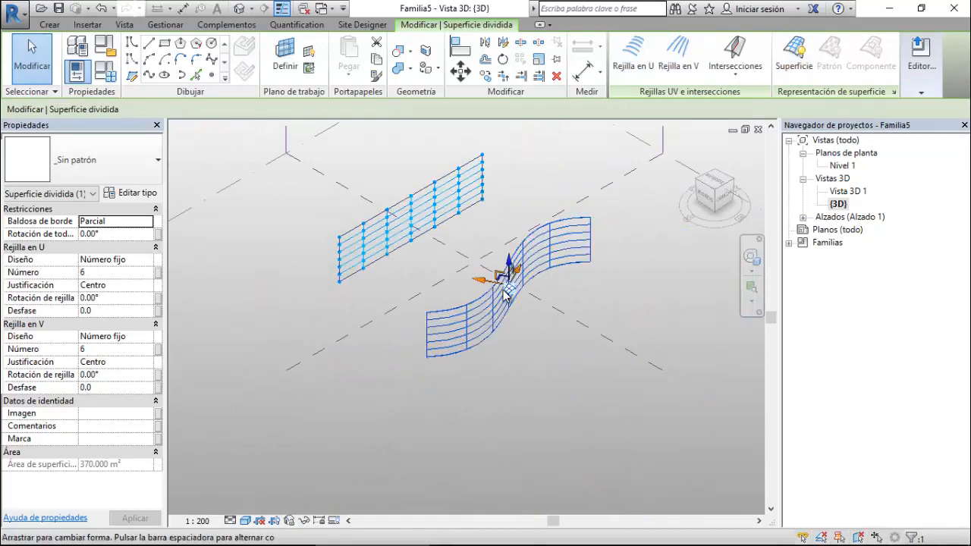
left_click(894, 92)
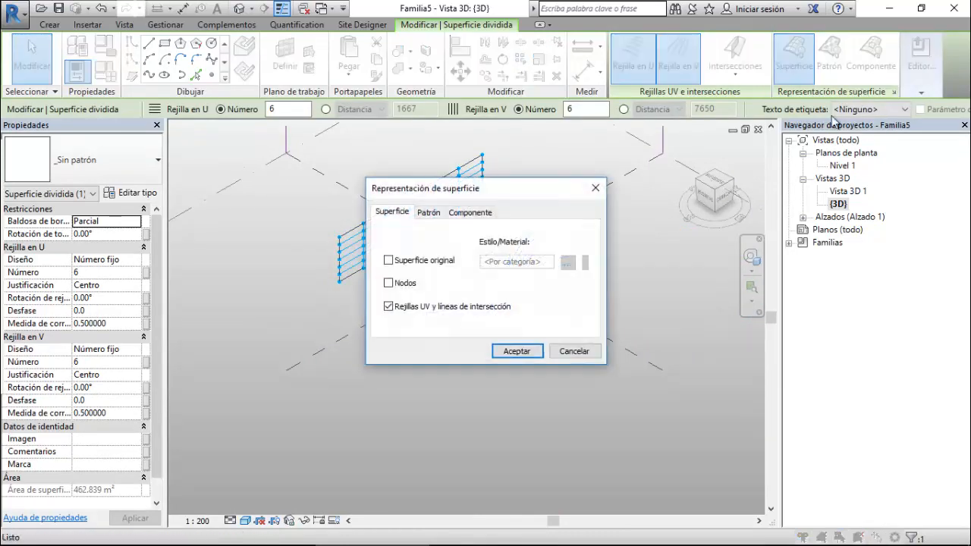
left_click(522, 353)
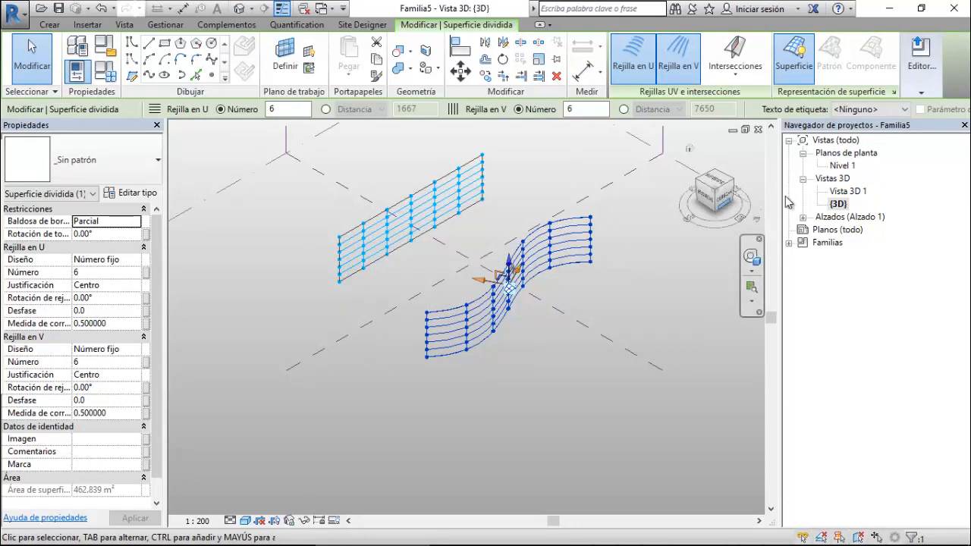
- Open the Nivel 1 floor plan and place one reference point just beside the middle of each wall, on its outer right side
double_click(842, 166)
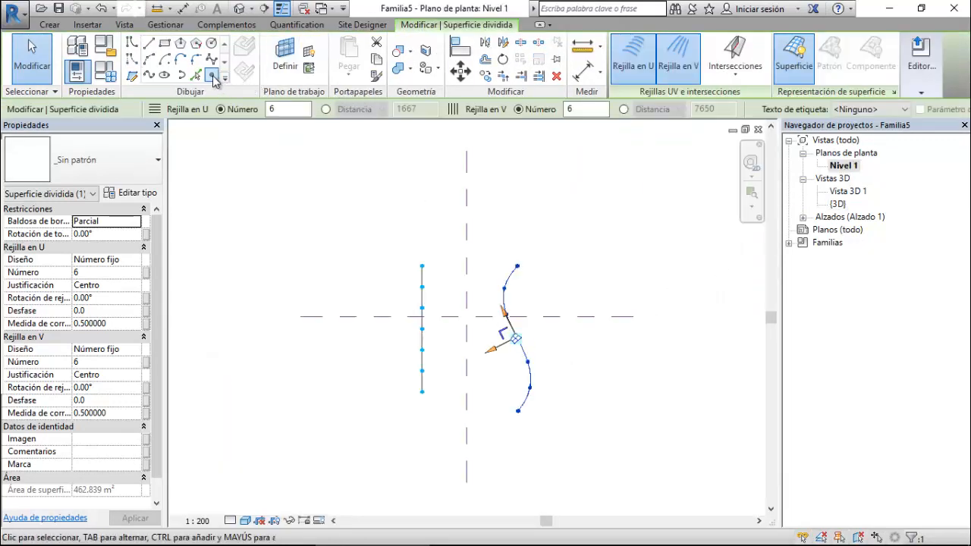
left_click(212, 75)
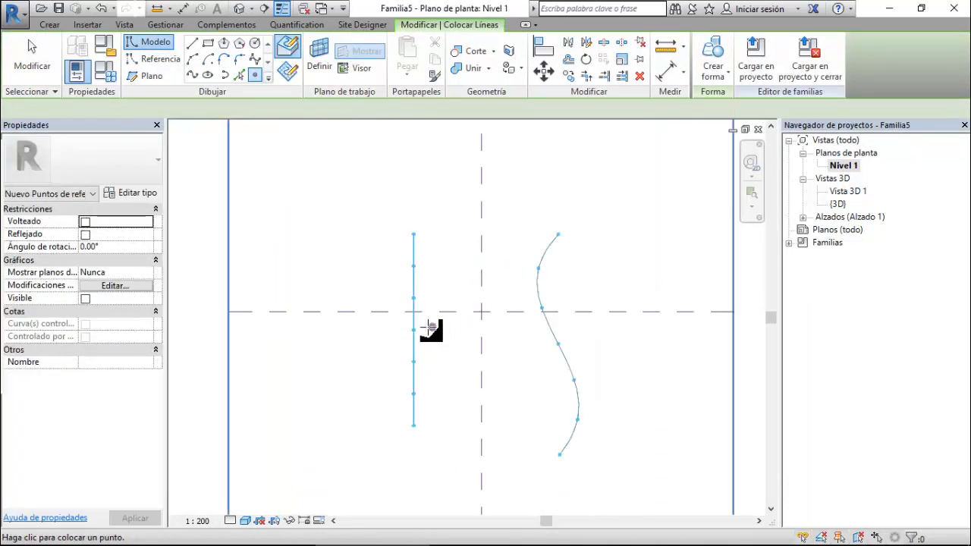
left_click(428, 326)
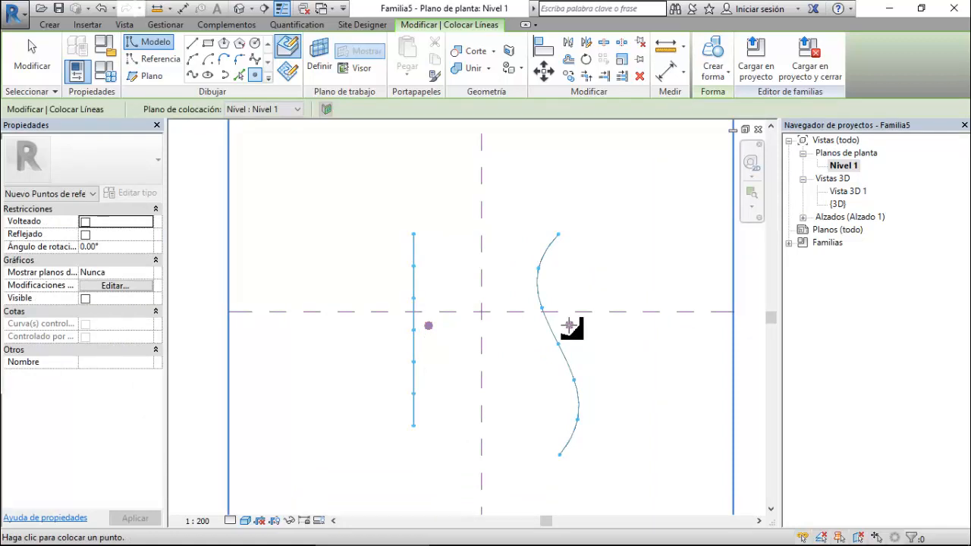
left_click(567, 324)
key("Escape")
key("Escape")
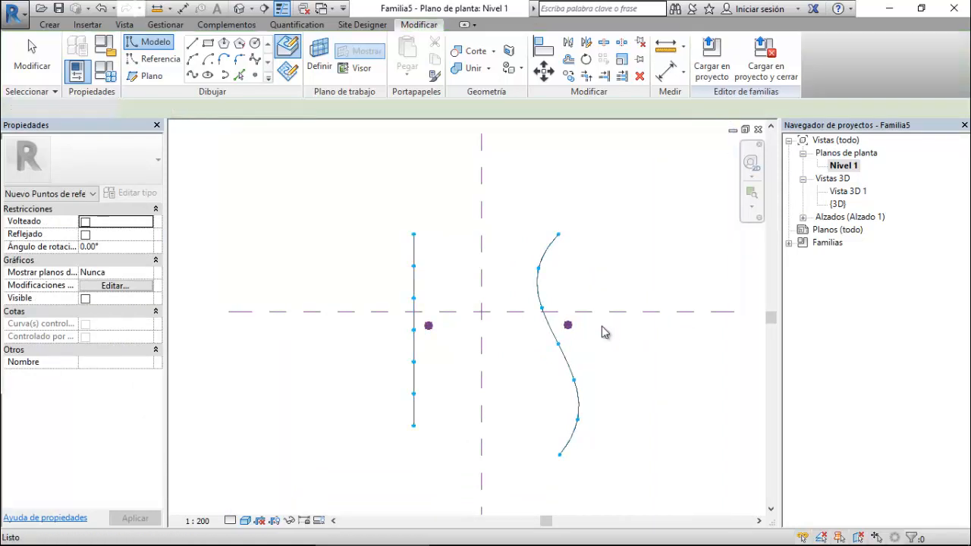
- Return to the mass's {3D} view, facing the curved wall and its reference point
double_click(835, 204)
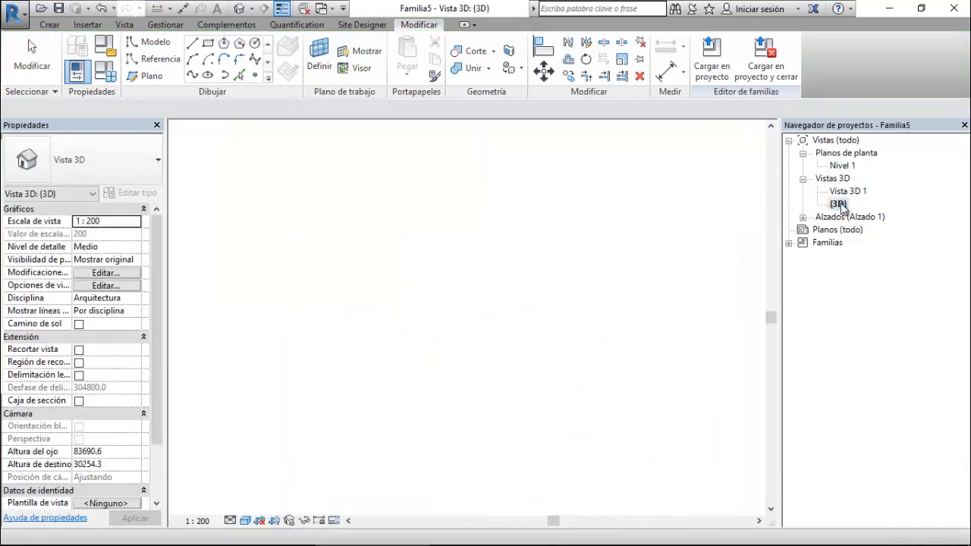
scroll(575, 346, "up", 2)
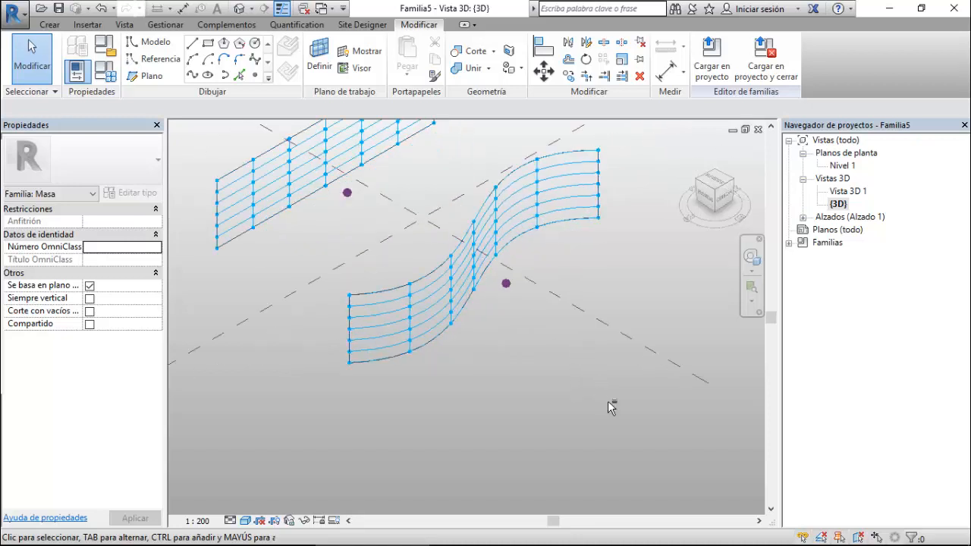
middle_click_drag(608, 400, 536, 403, "shift")
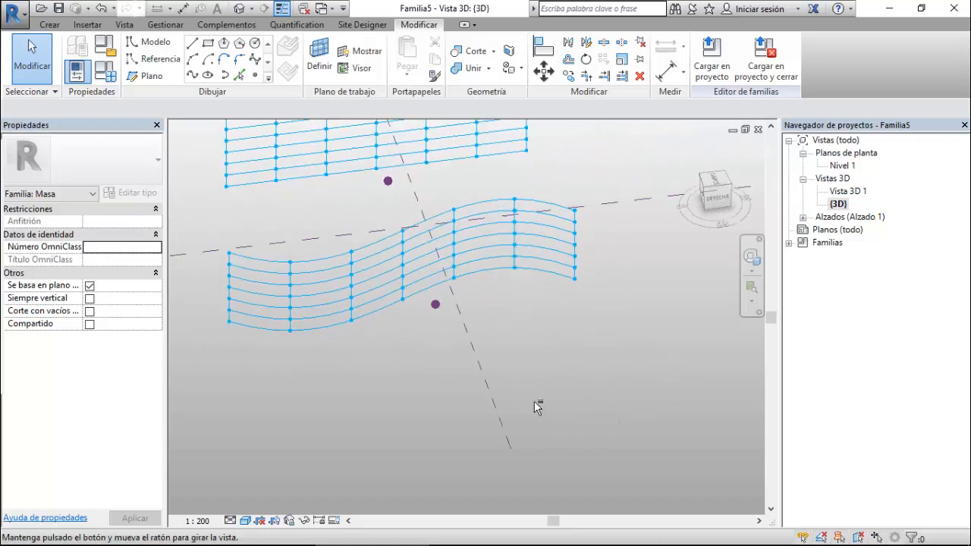
- Switch to the 3Ptos Bezier Curve family and close it
left_click(321, 9)
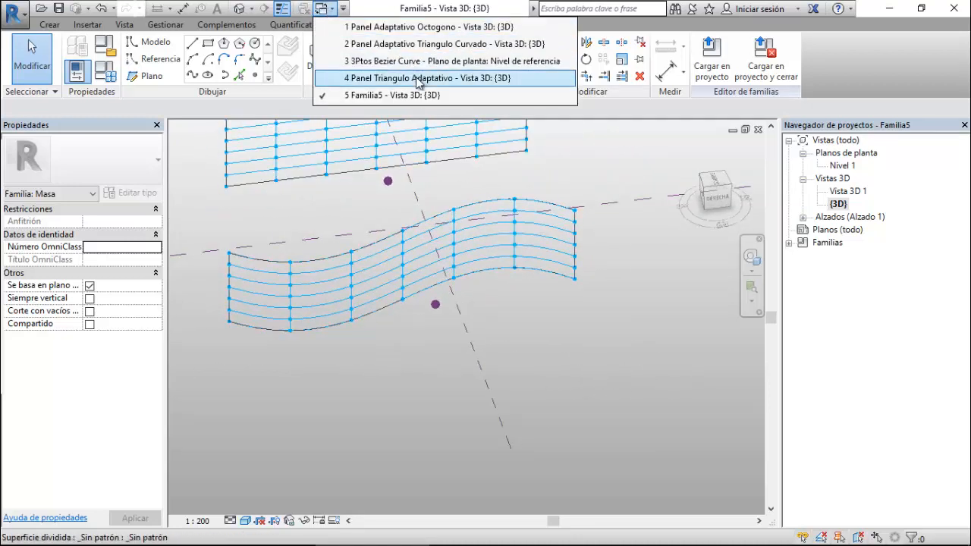
left_click(425, 61)
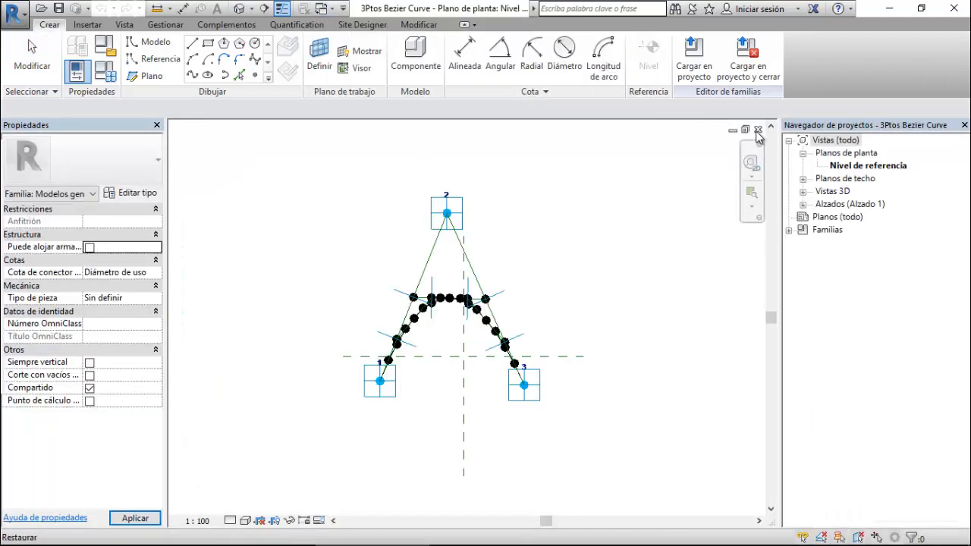
left_click(758, 130)
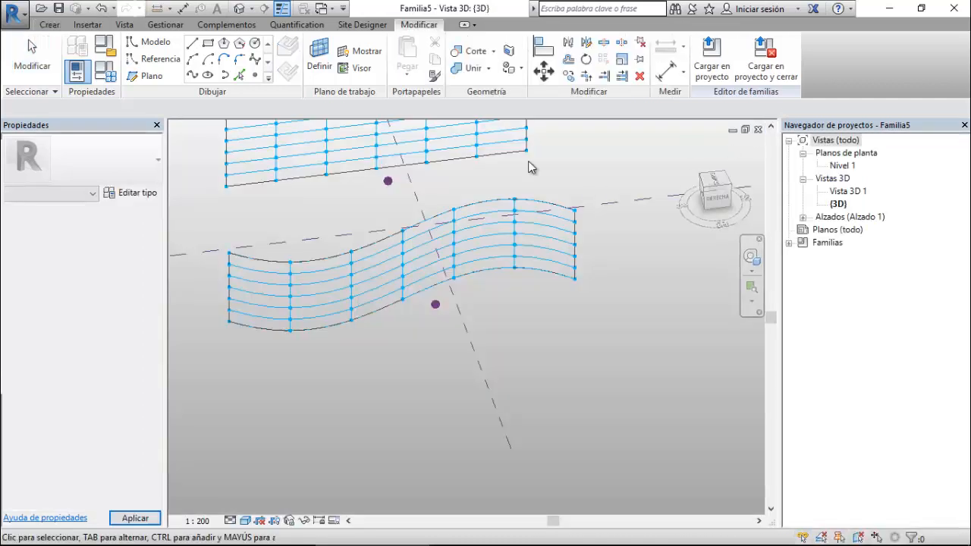
- Switch to the Panel Triangulo Adaptativo family and load it into Familia5 only, without placing an instance
left_click(332, 14)
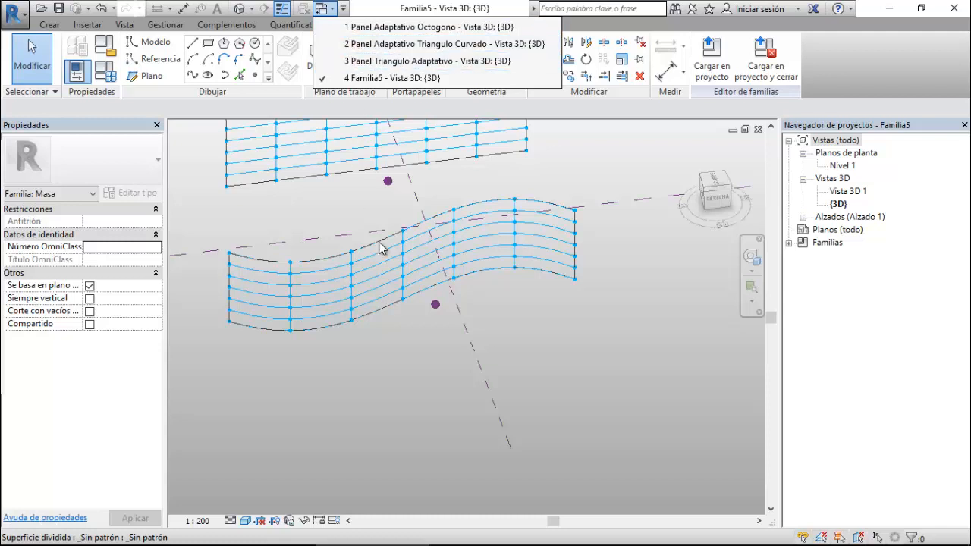
left_click(413, 61)
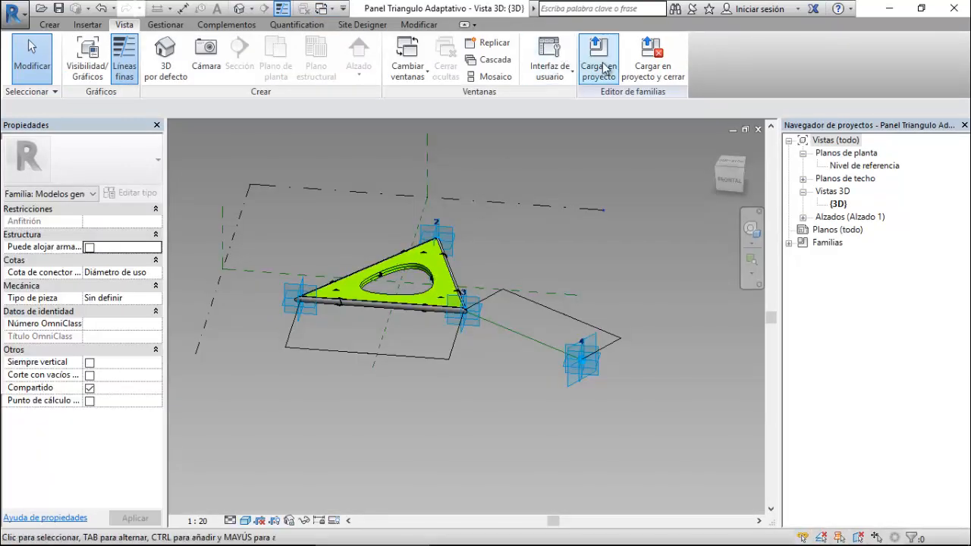
left_click(599, 57)
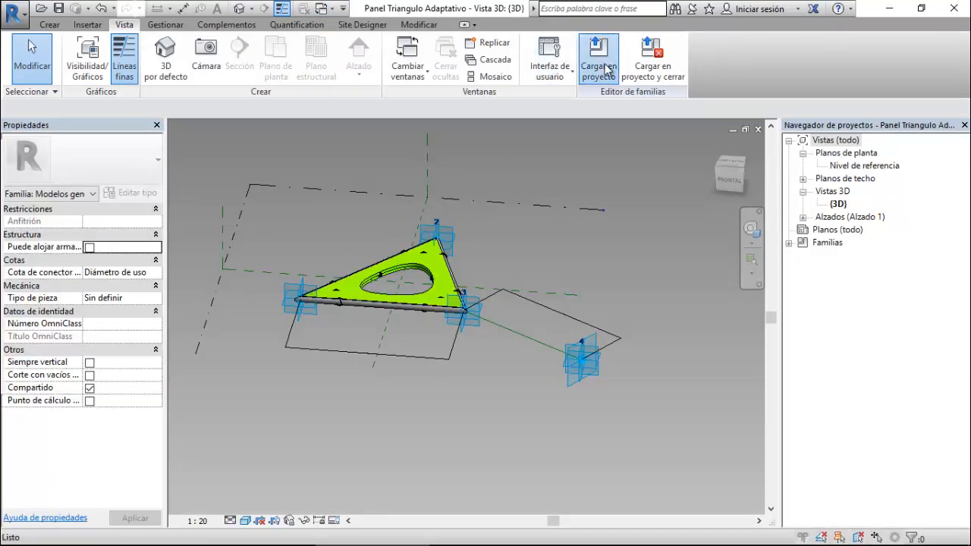
left_click(395, 204)
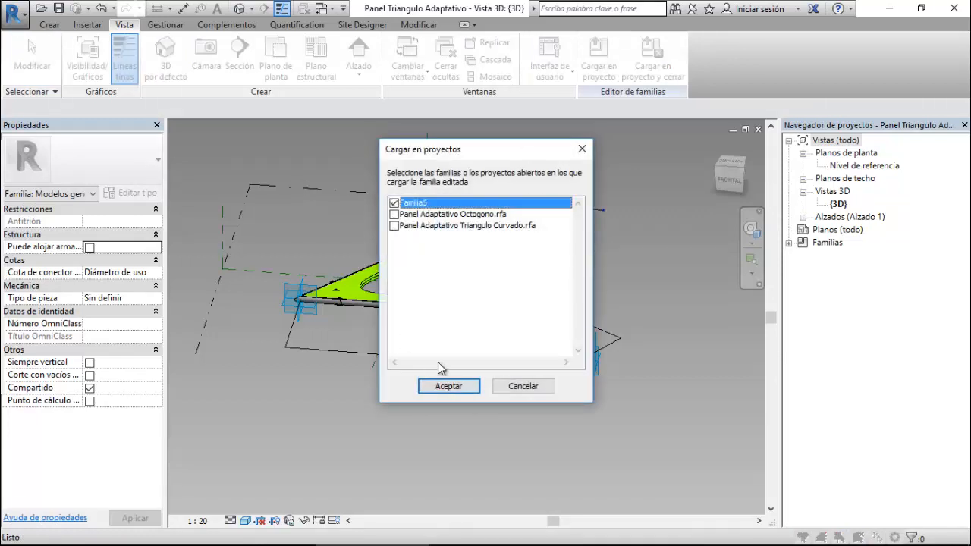
left_click(452, 388)
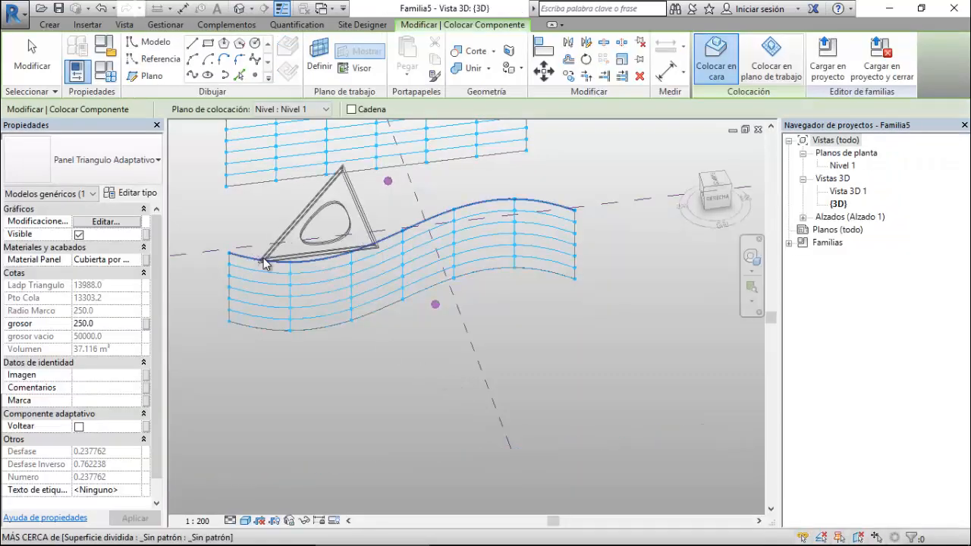
key("Escape")
key("Escape")
left_click(455, 309)
scroll(534, 304, "down", 1)
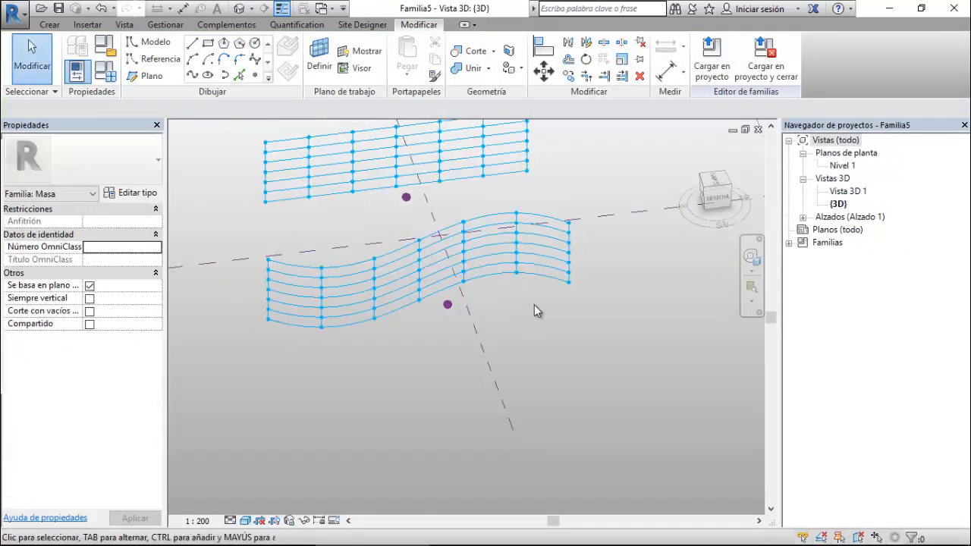
scroll(321, 281, "up", 2)
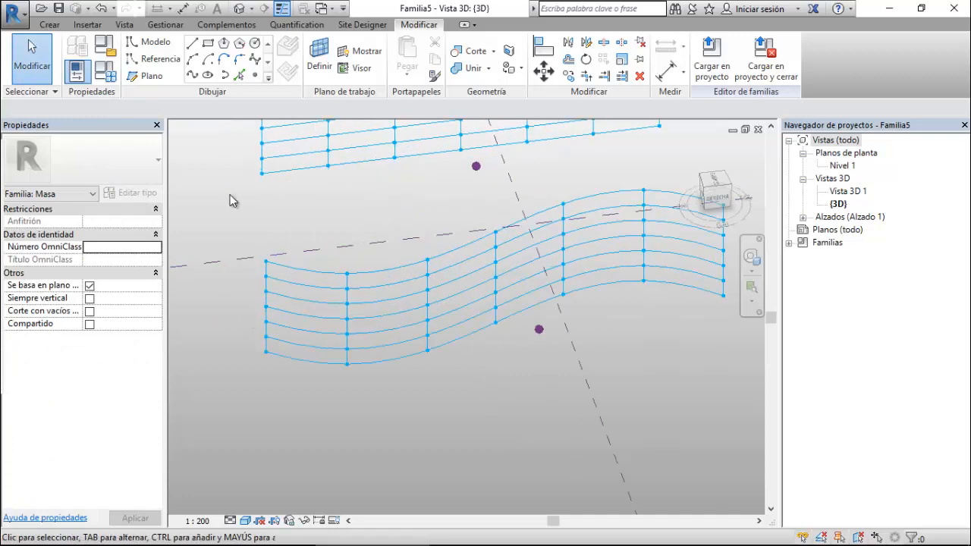
left_click(59, 25)
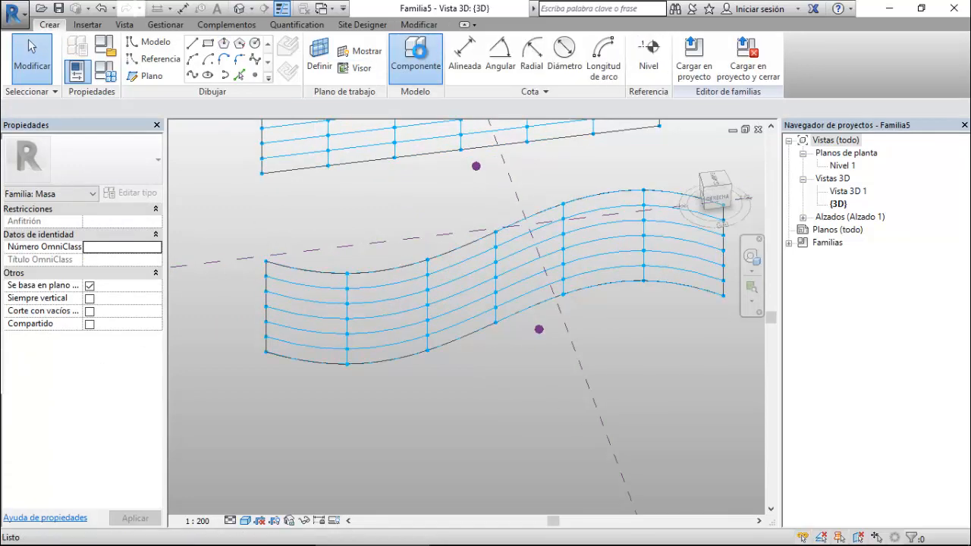
left_click(416, 53)
scroll(266, 280, "up", 3)
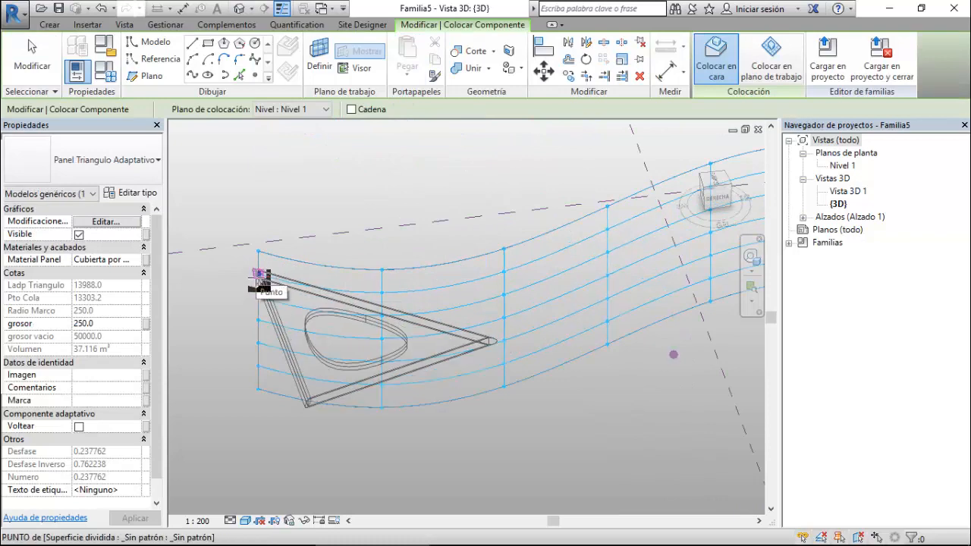
scroll(280, 281, "down", 3)
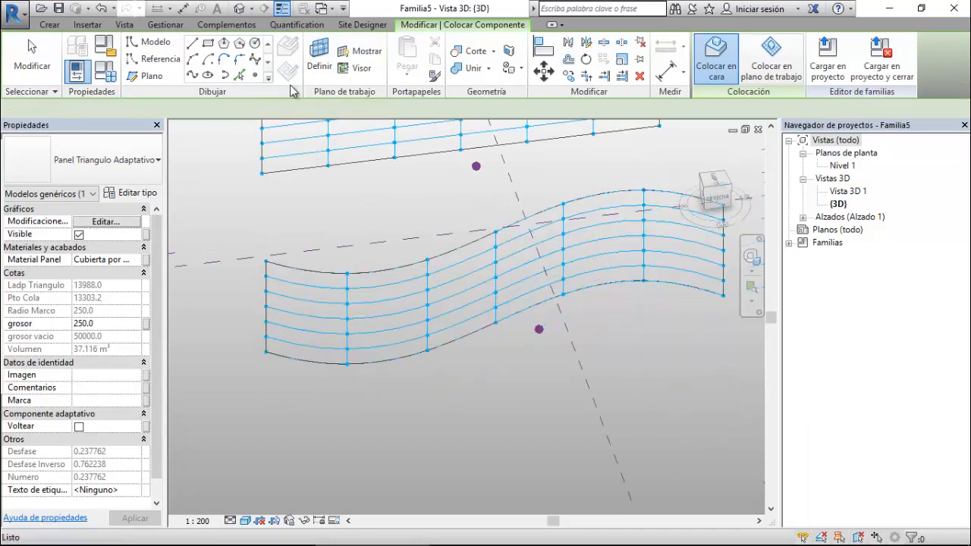
key("Escape")
- Check the adaptive placement point order in the Panel Triangulo Adaptativo family, and return to the Familia5 3D view
left_click(330, 10)
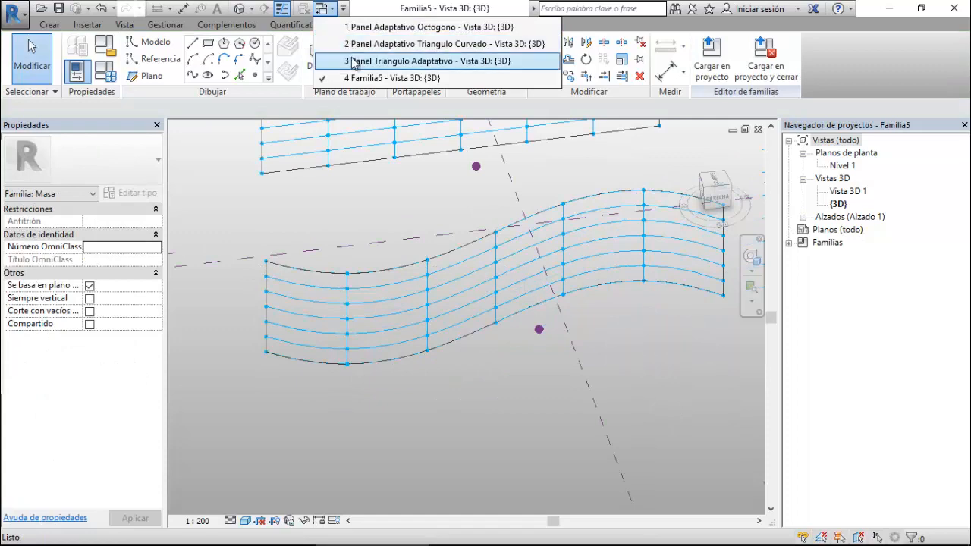
left_click(387, 61)
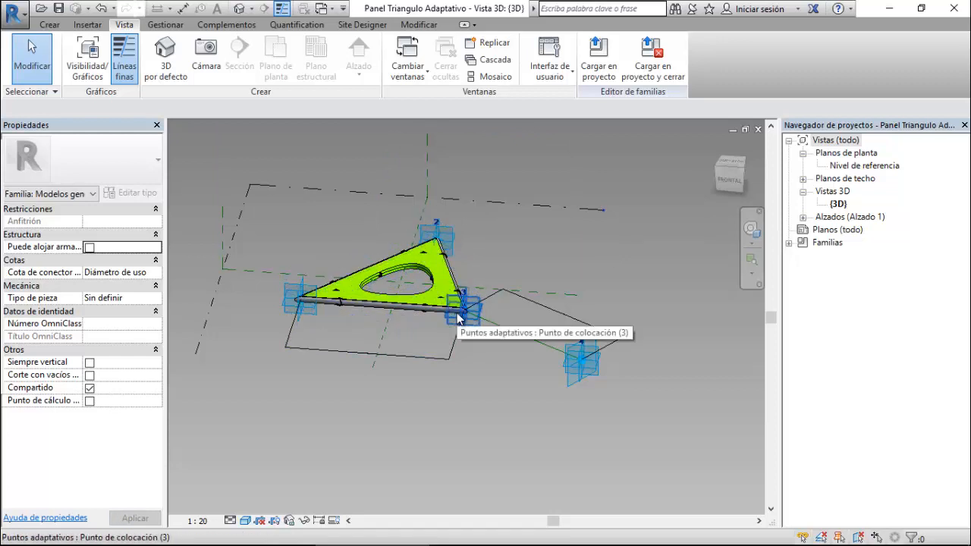
left_click(331, 10)
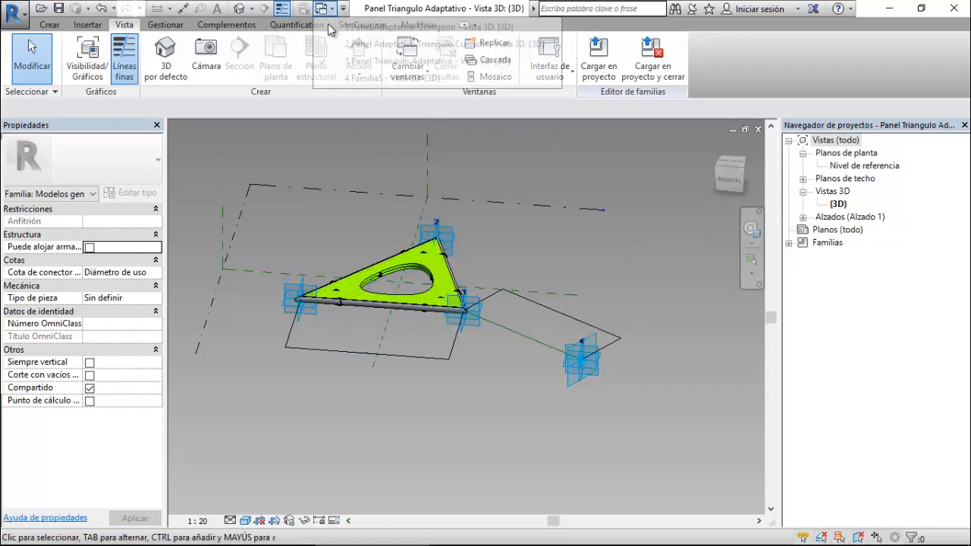
left_click(345, 76)
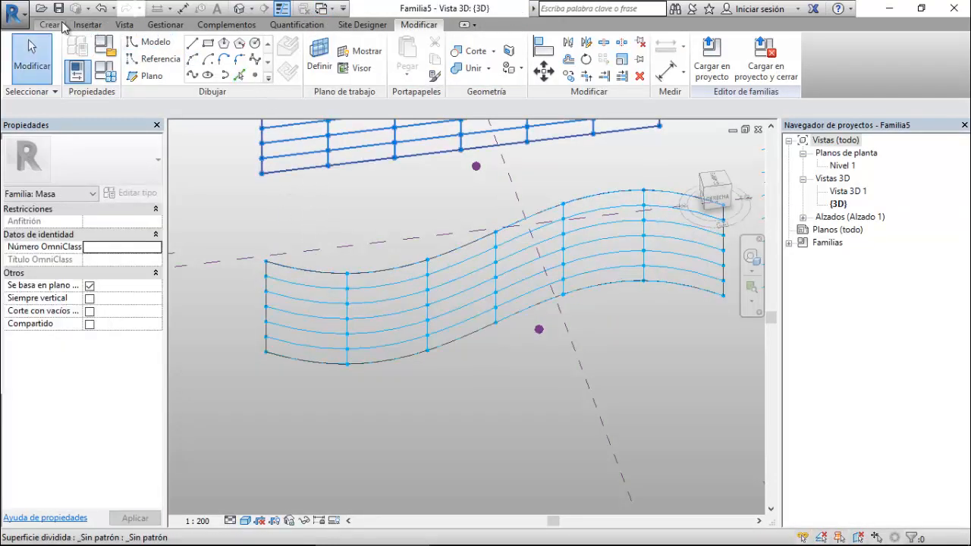
- Place one Panel Triangulo Adaptativo on three upper nodes at the curved wall's end, with its fourth point on the adjacent reference point
left_click(28, 39)
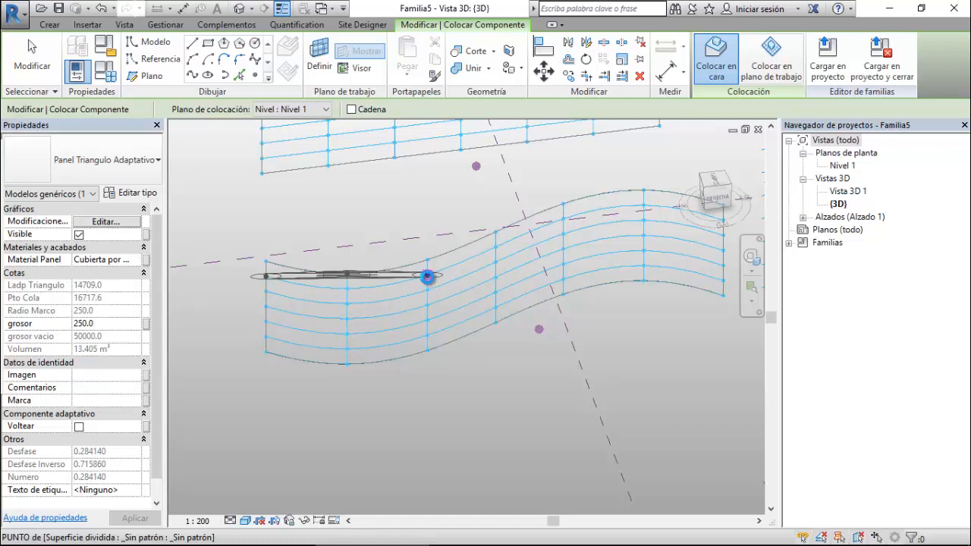
left_click(427, 276)
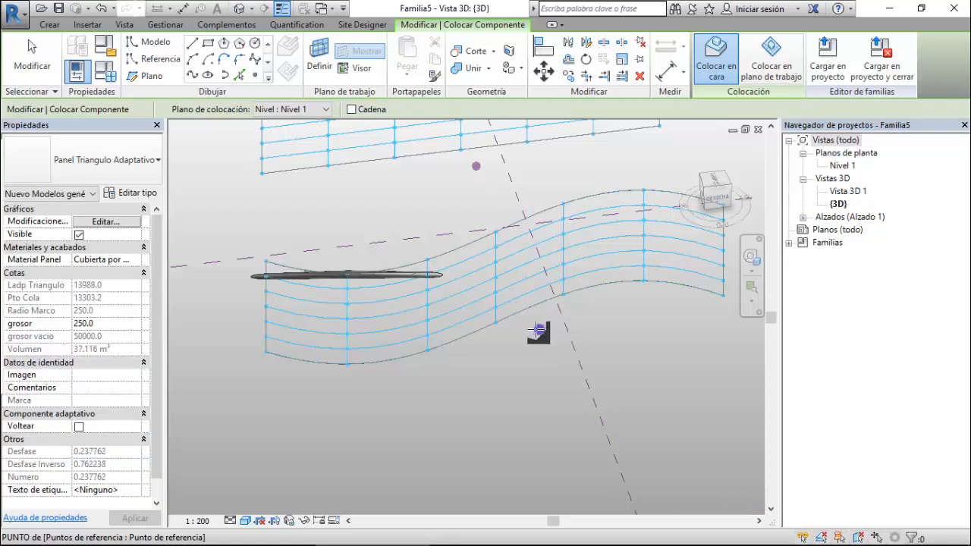
key("Escape")
key("Escape")
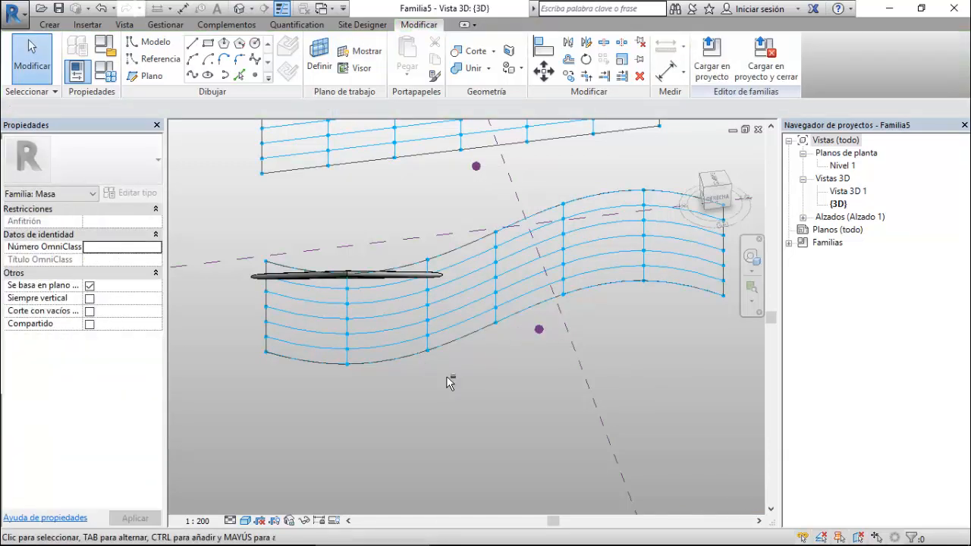
- Set the curved wall's divided surface to 12 divisions in the U grid
middle_click_drag(449, 382, 475, 139, "shift")
middle_click_drag(412, 212, 635, 397, "shift")
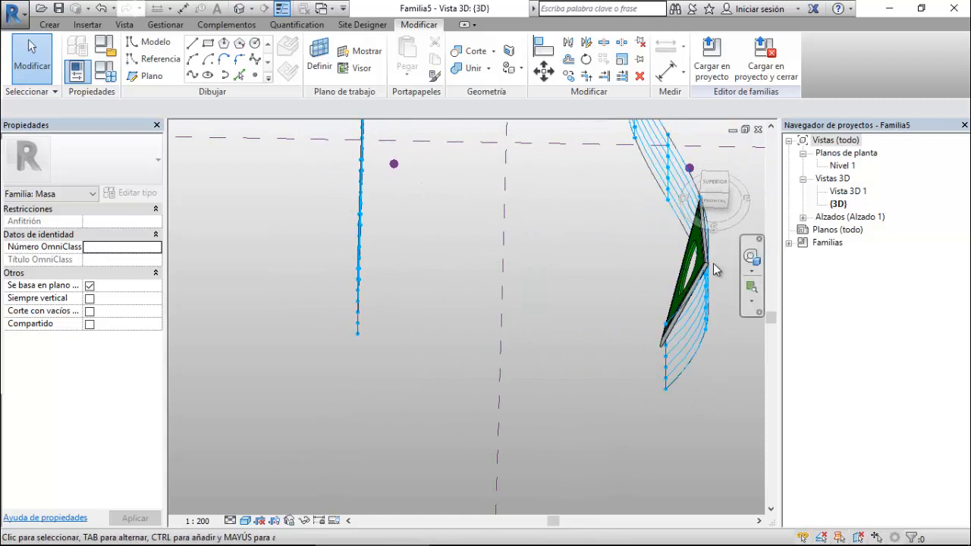
middle_click_drag(620, 314, 673, 349, "shift")
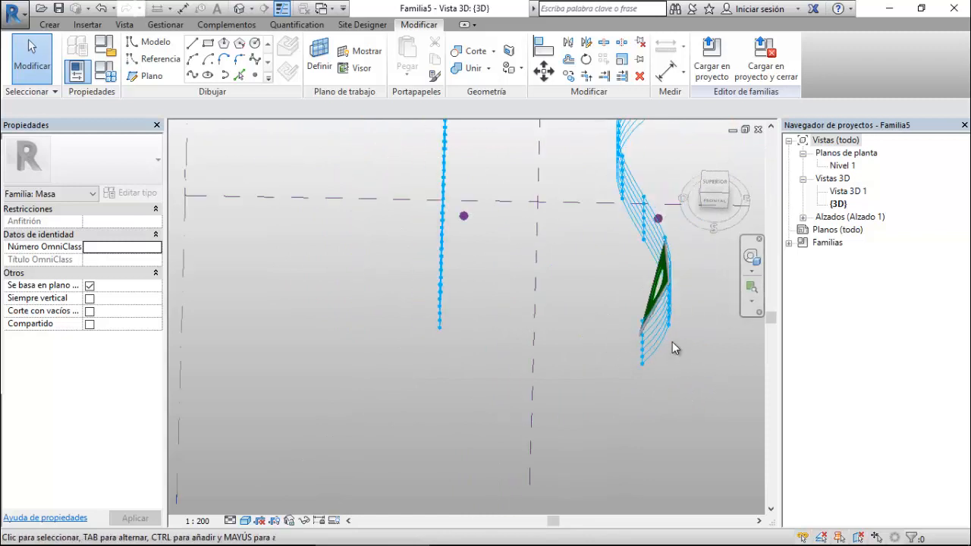
scroll(641, 334, "up", 6)
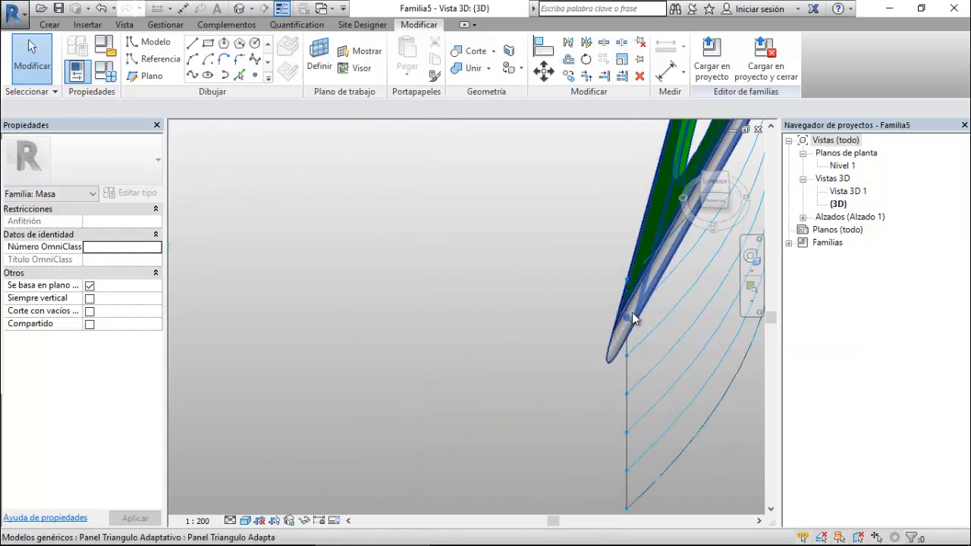
scroll(594, 368, "down", 5)
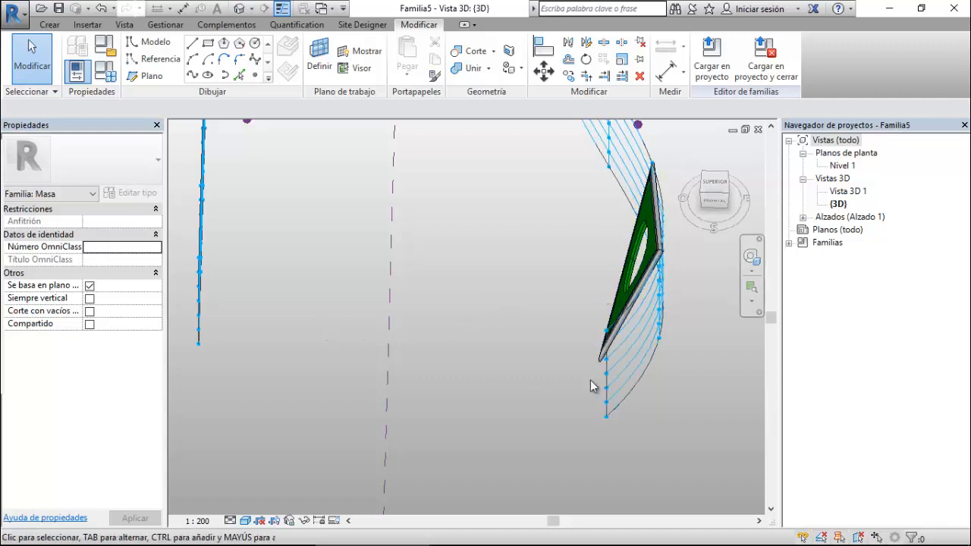
left_click(641, 360)
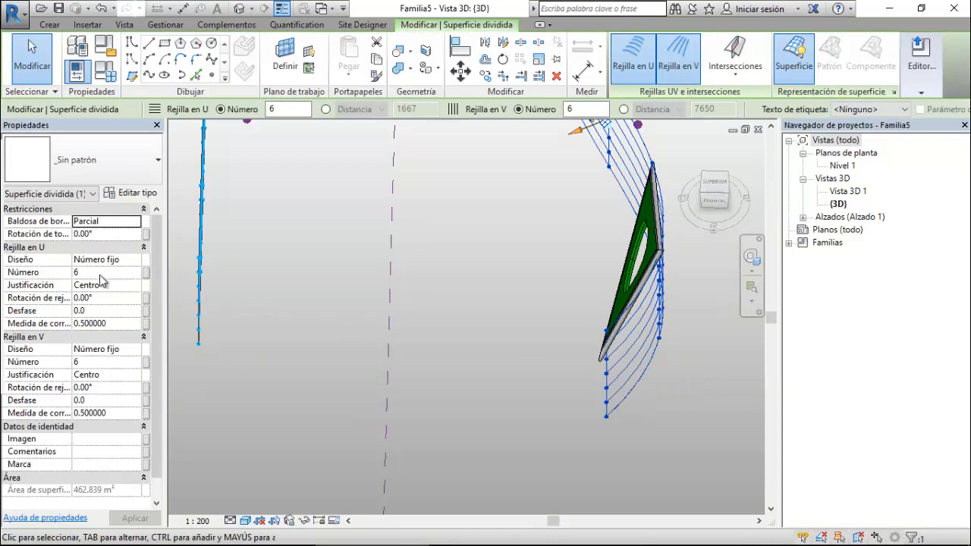
left_click(101, 273)
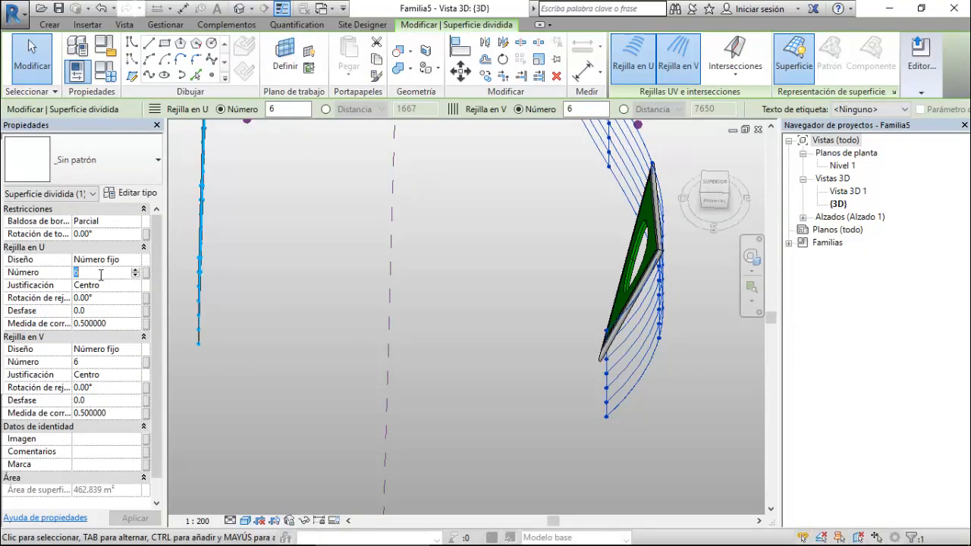
type("12")
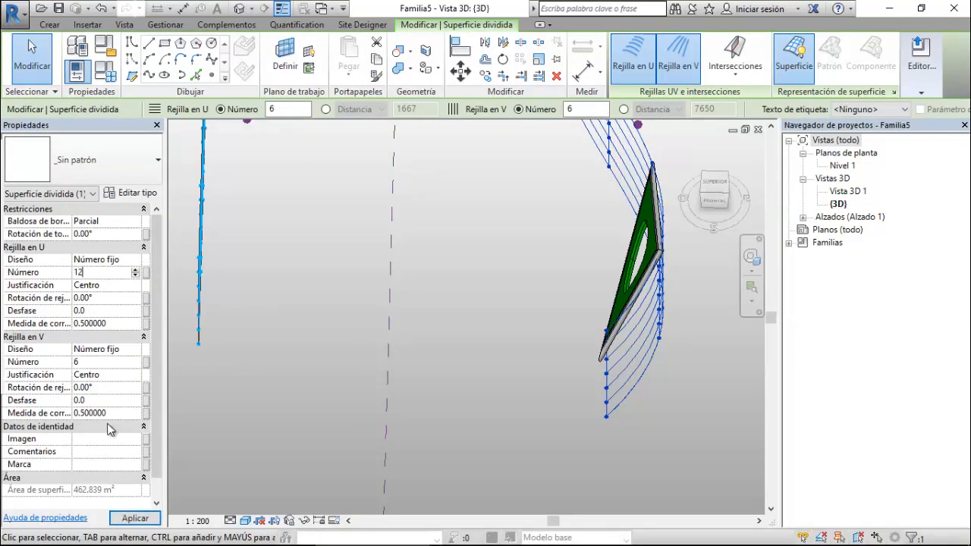
left_click(138, 519)
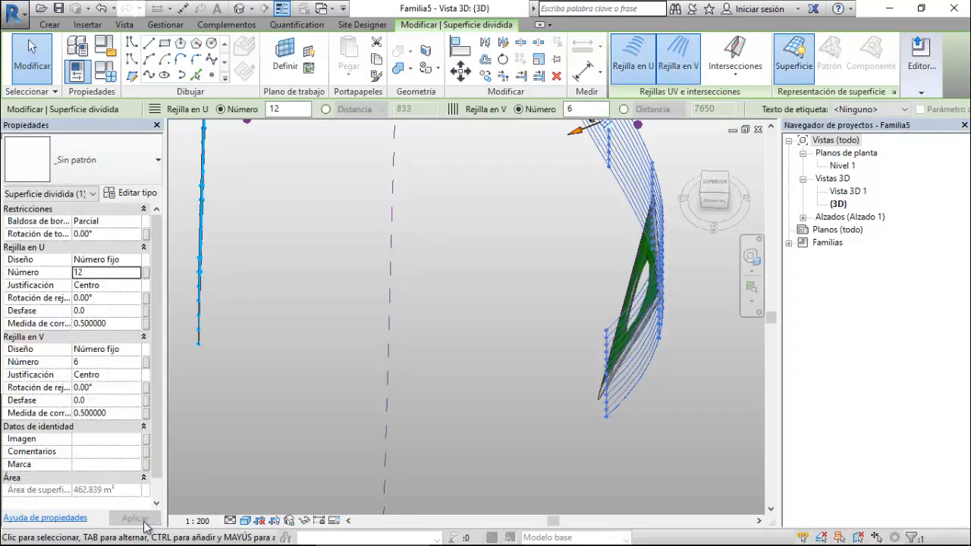
- Set the curved wall's divided surface to 6 U grid divisions and 12 V grid divisions
left_click(106, 271)
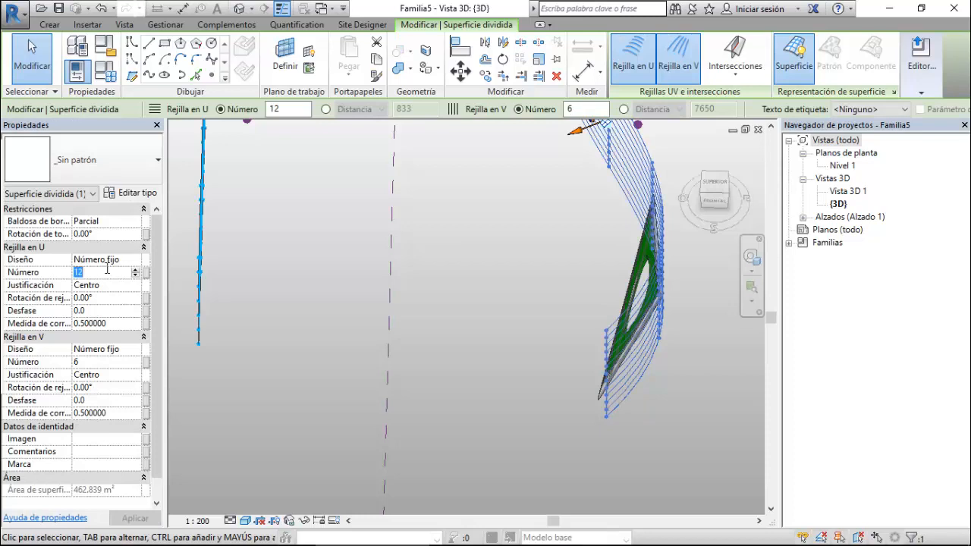
type("6")
left_click(108, 362)
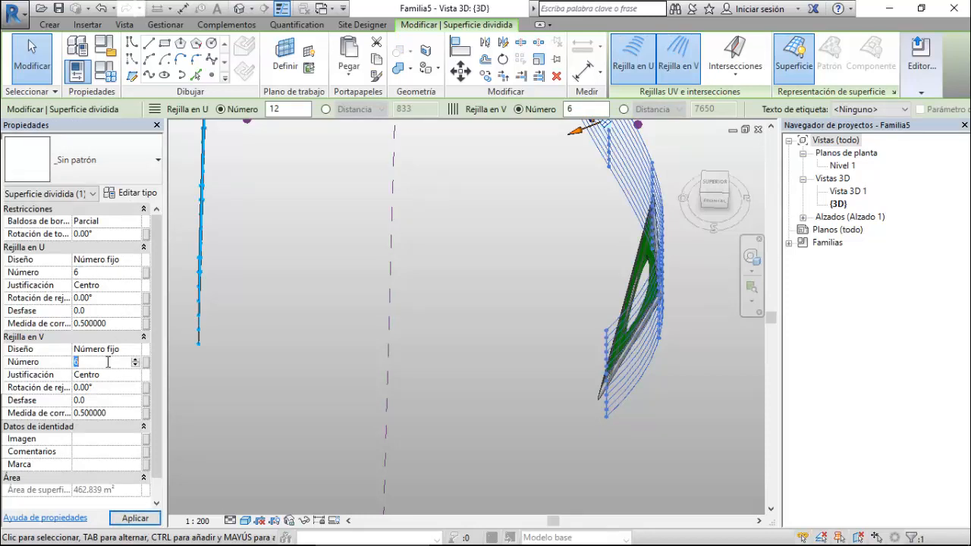
left_click(130, 518)
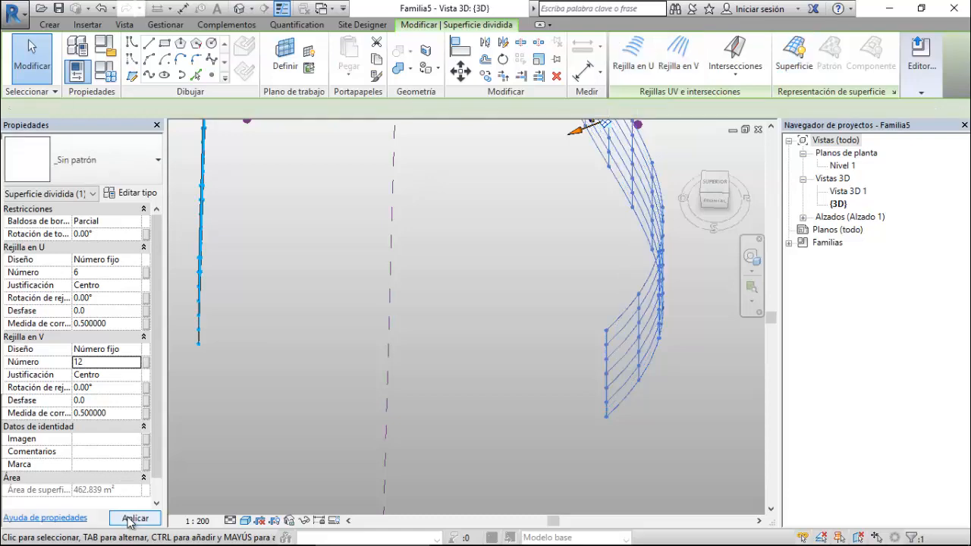
- Repeat the placed triangular panel across the nodes of the curved wall
scroll(520, 473, "down", 2)
scroll(520, 472, "down", 1)
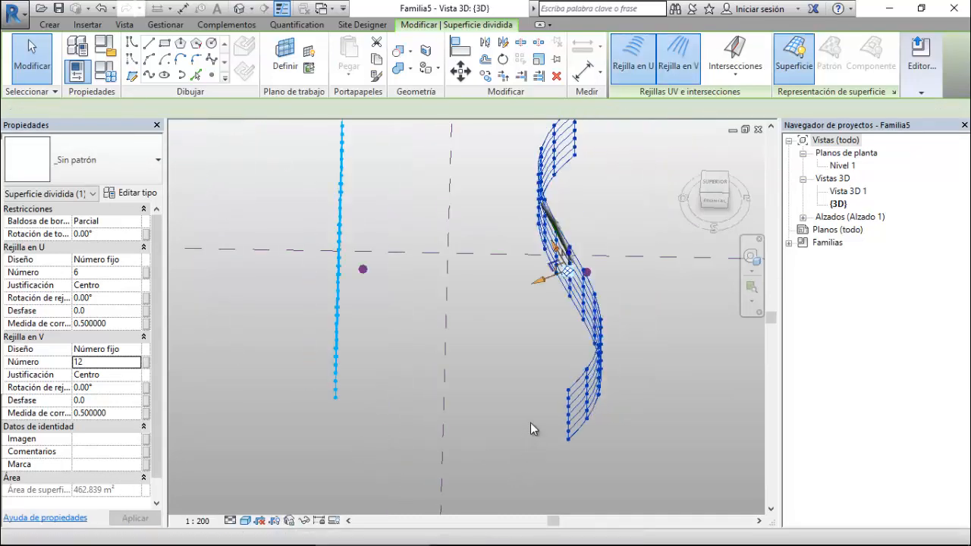
middle_click_drag(553, 365, 410, 296, "shift")
scroll(630, 239, "up", 5)
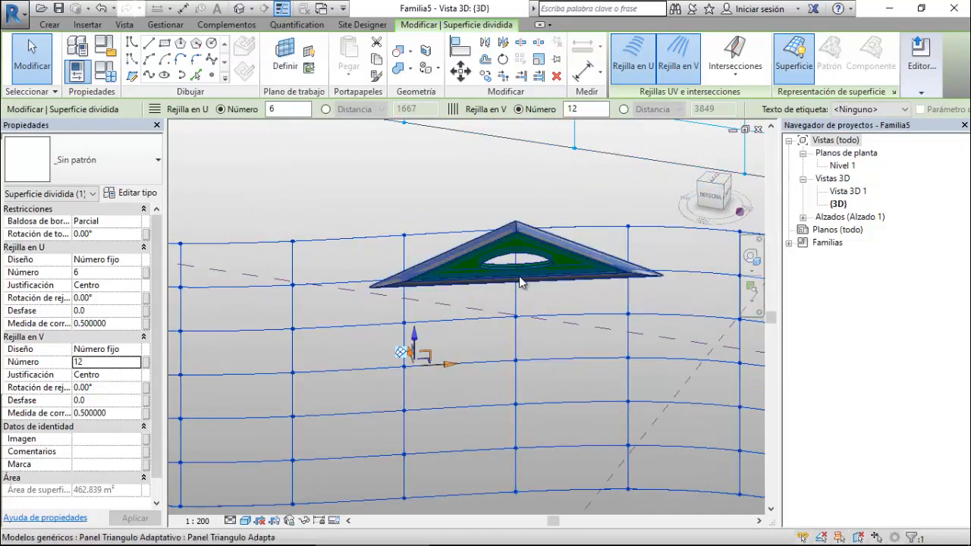
scroll(527, 281, "down", 4)
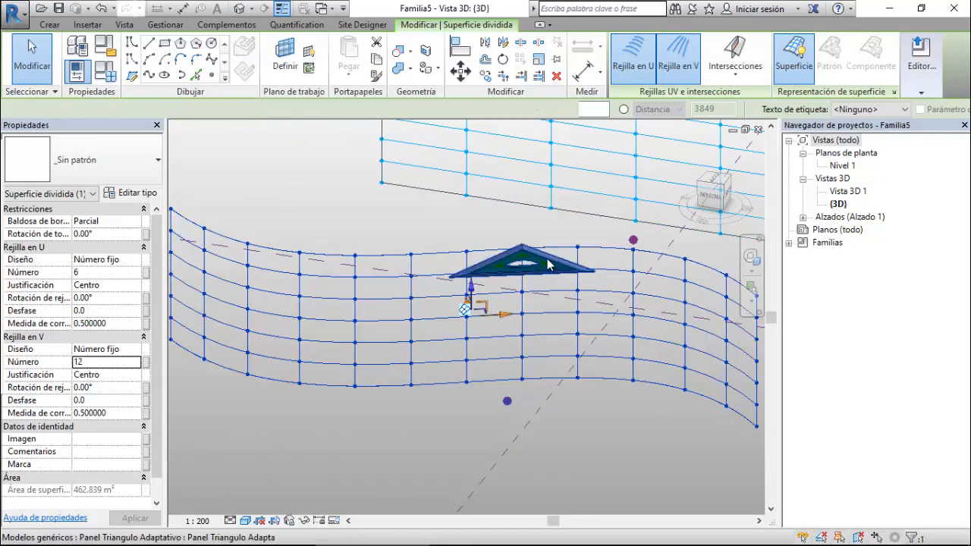
left_click(547, 262)
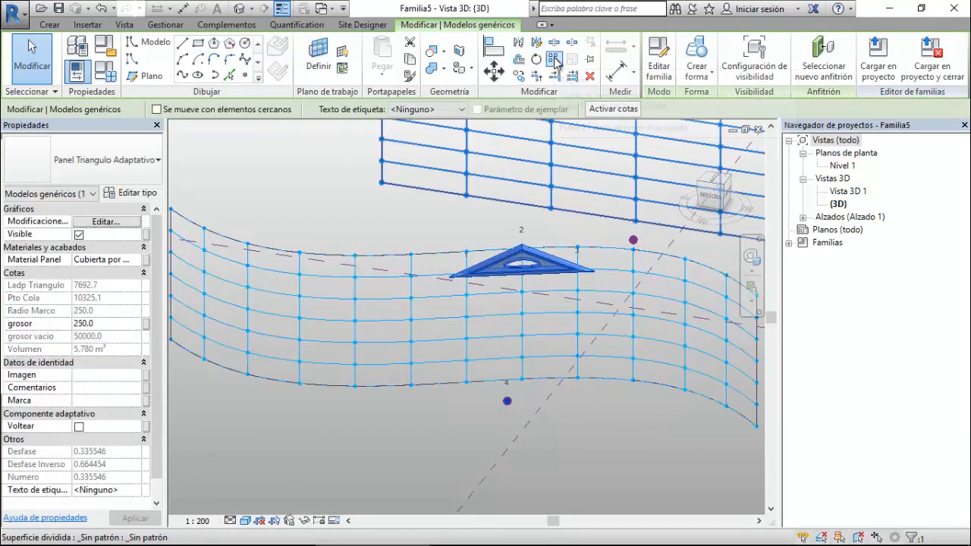
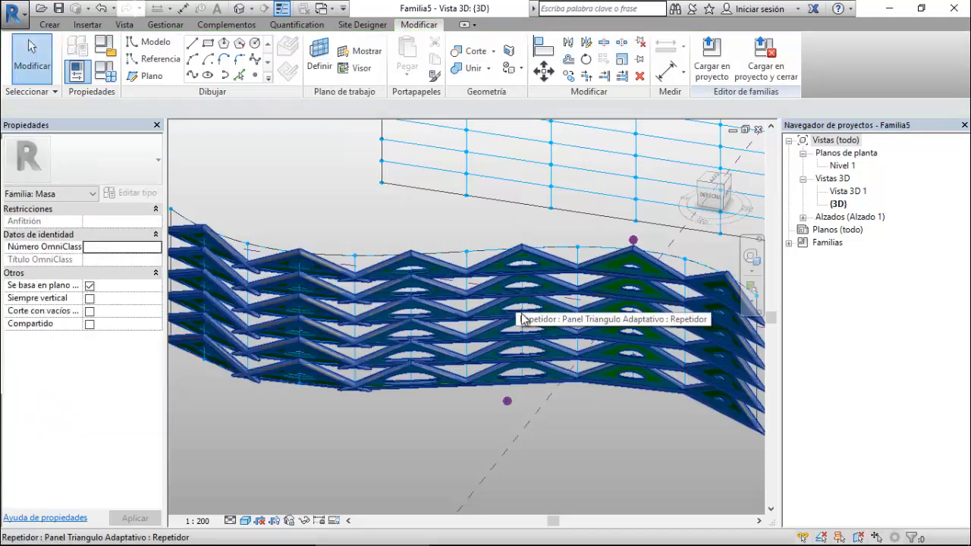
- Inspect the repeated triangular panels on the curved wall and undo the repeat
scroll(469, 389, "down", 1)
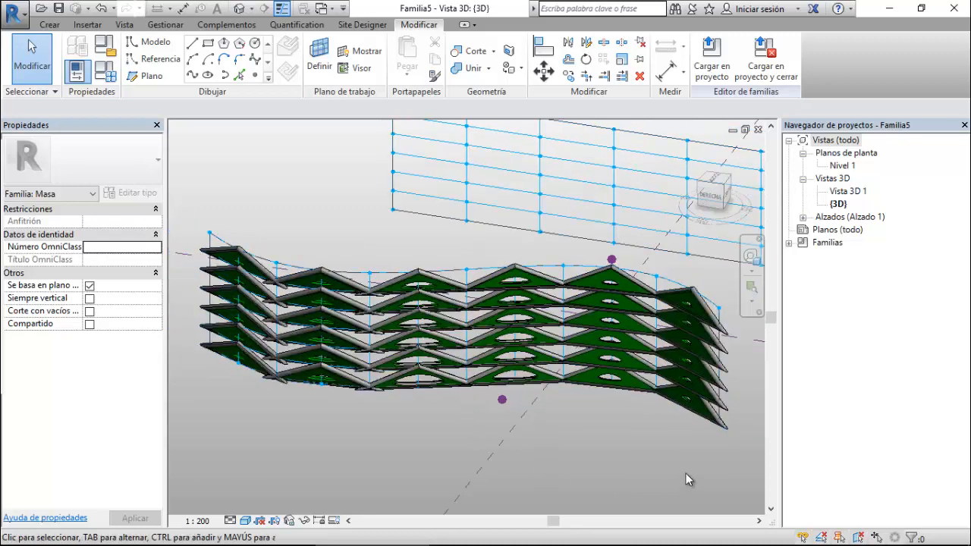
scroll(653, 267, "down", 2)
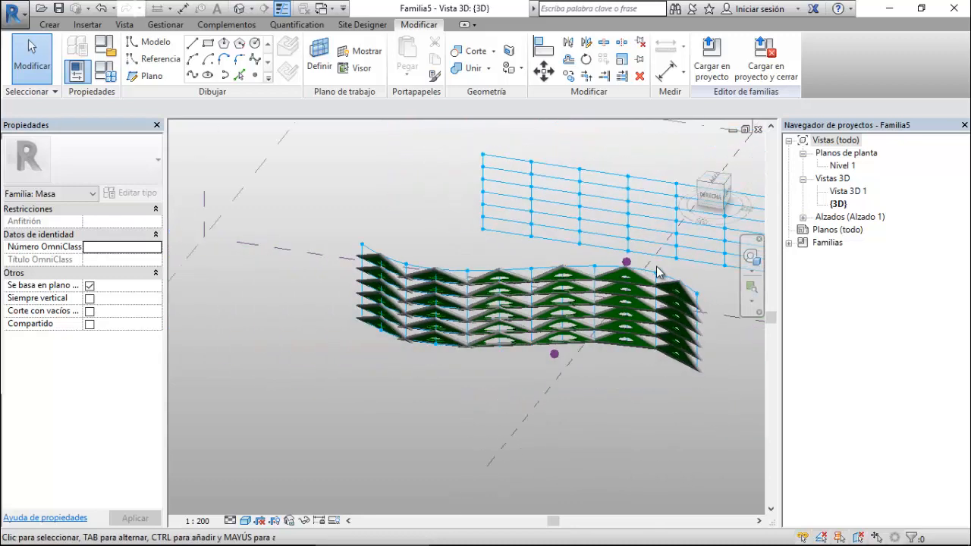
middle_click_drag(537, 397, 577, 326, "shift")
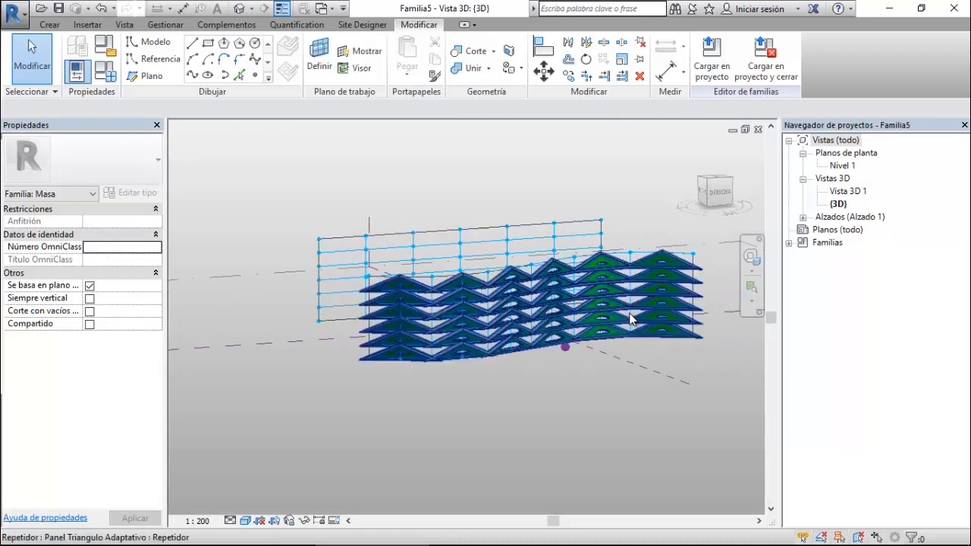
scroll(654, 302, "up", 3)
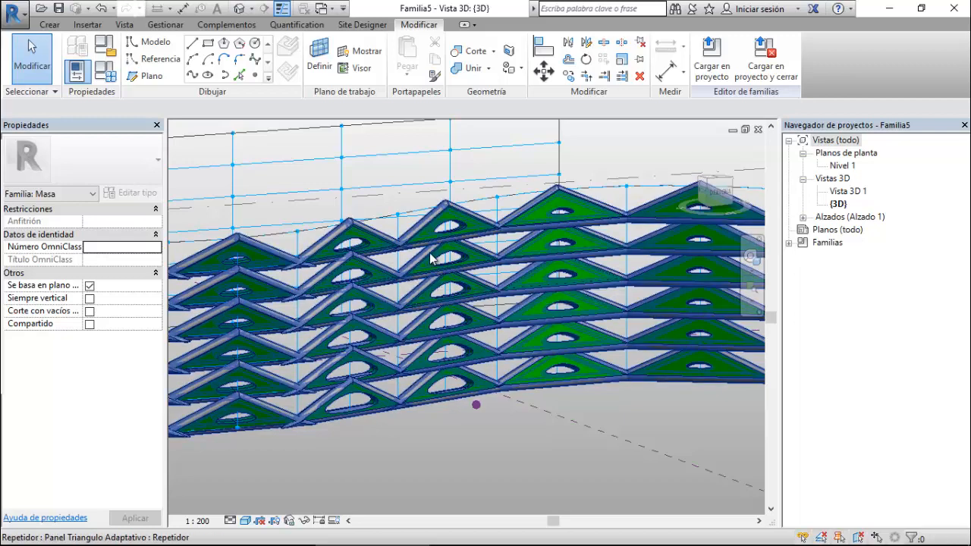
left_click(425, 291)
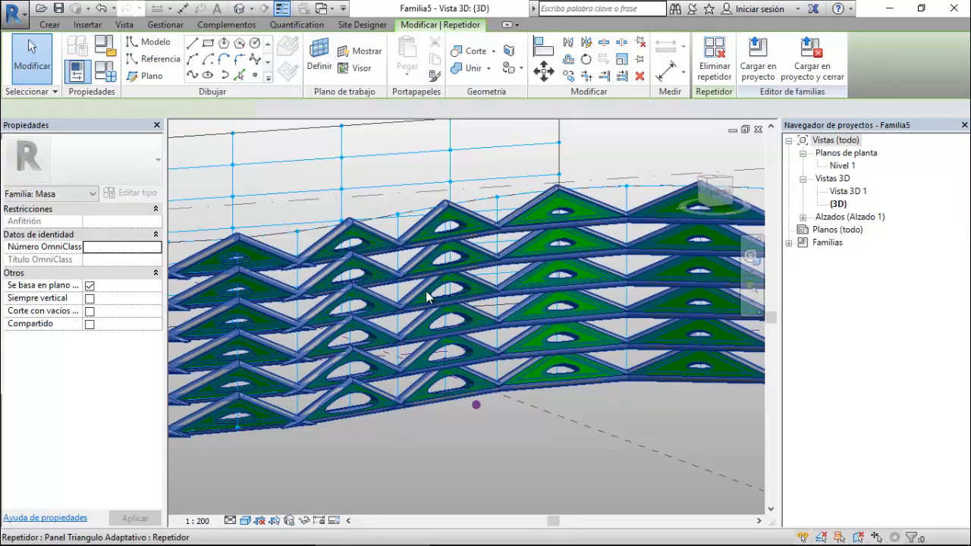
key("ctrl+z")
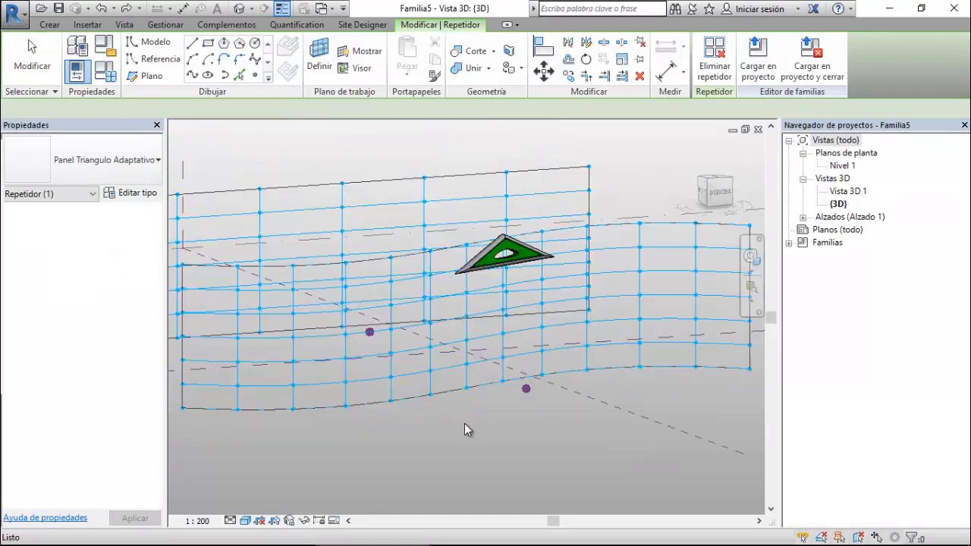
- Set the grosor of the single triangular panel on the curved wall to 150
left_click(510, 257)
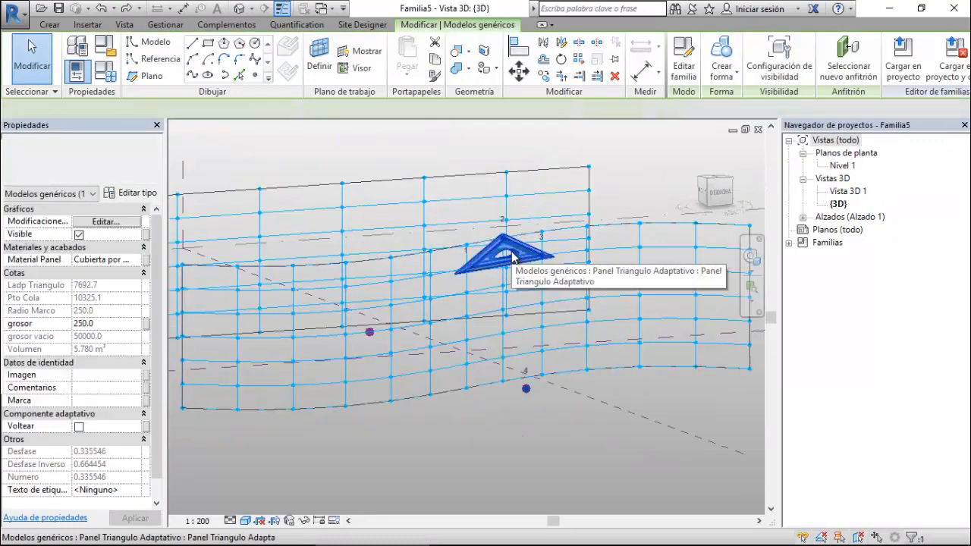
left_click(126, 322)
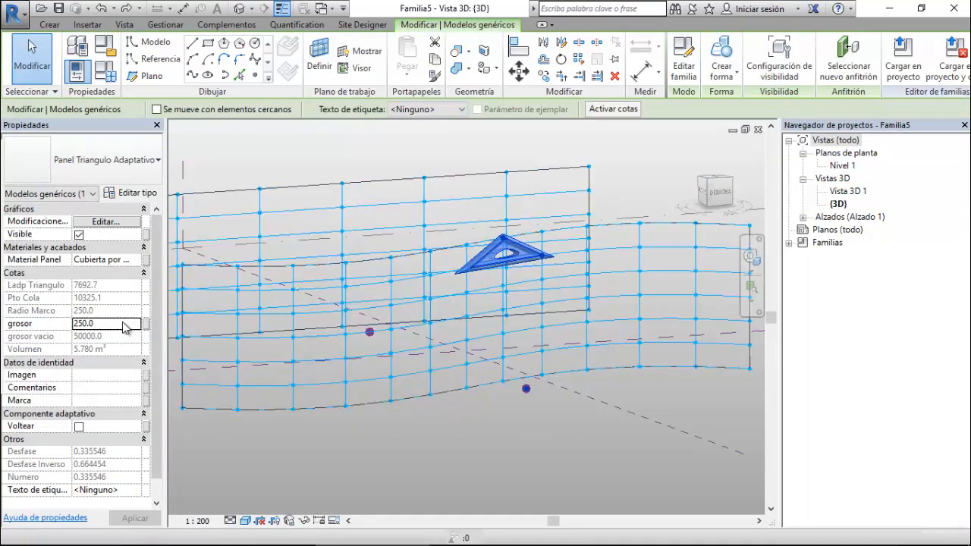
type("15")
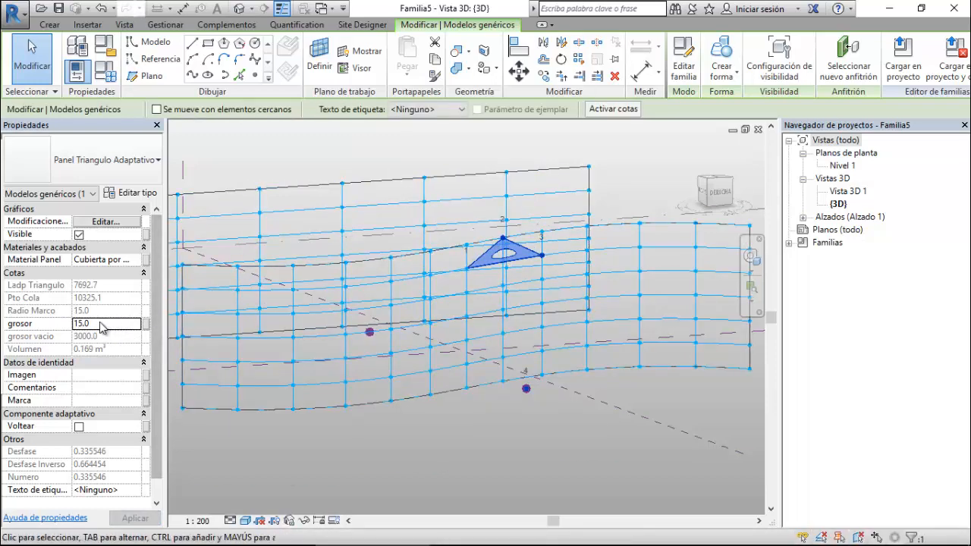
left_click(82, 325)
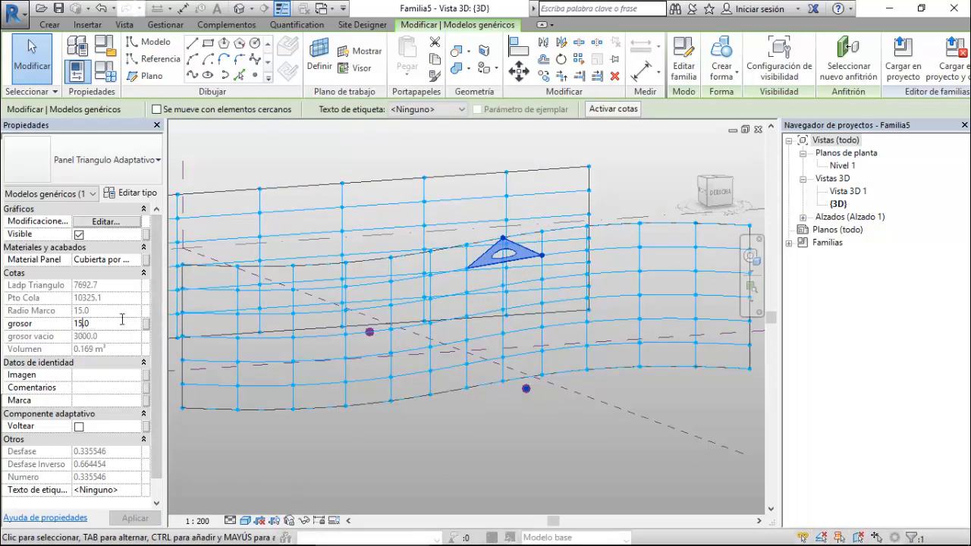
type("0")
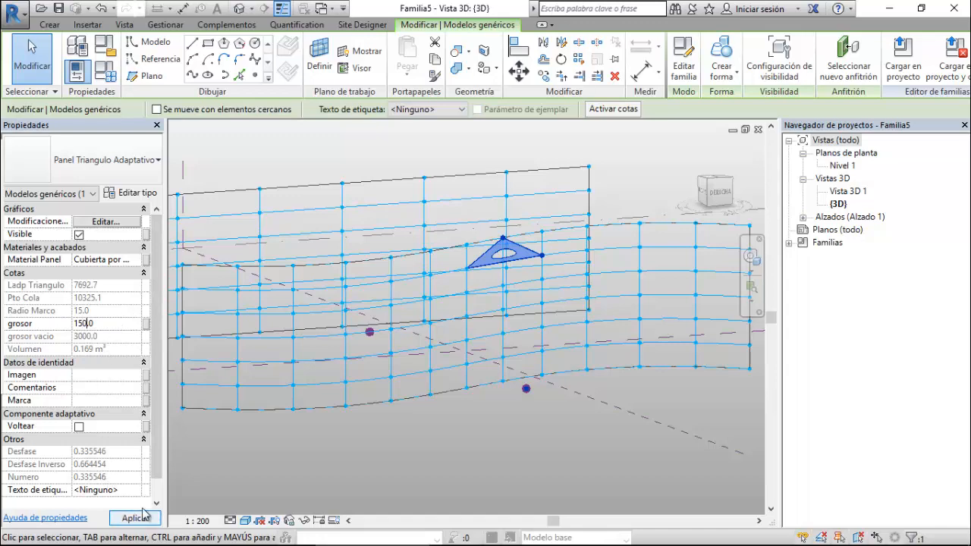
scroll(505, 254, "up", 5)
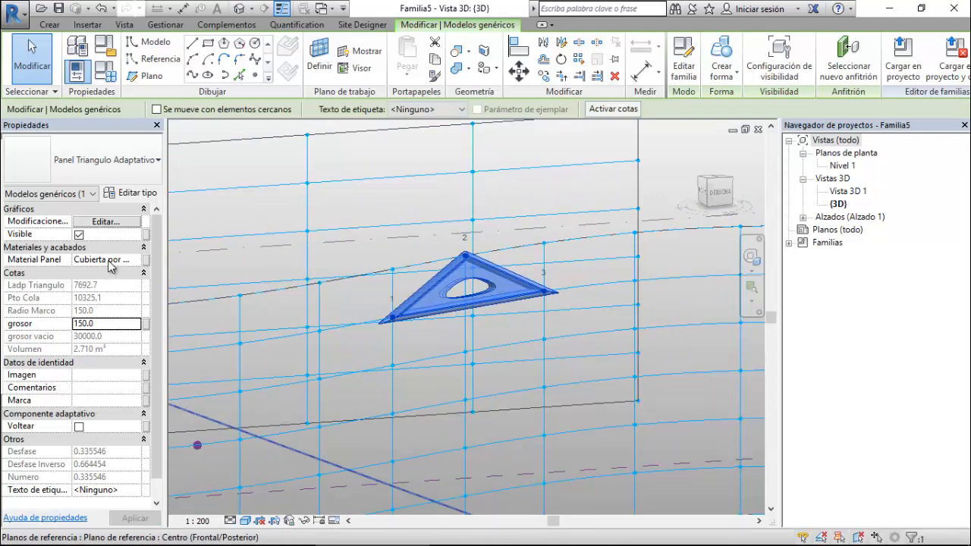
key("Escape")
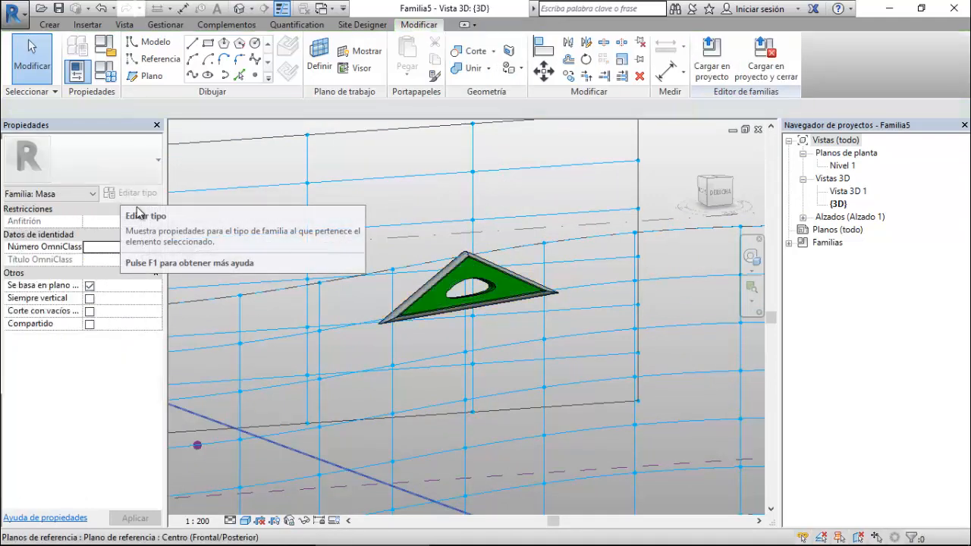
left_click(454, 301)
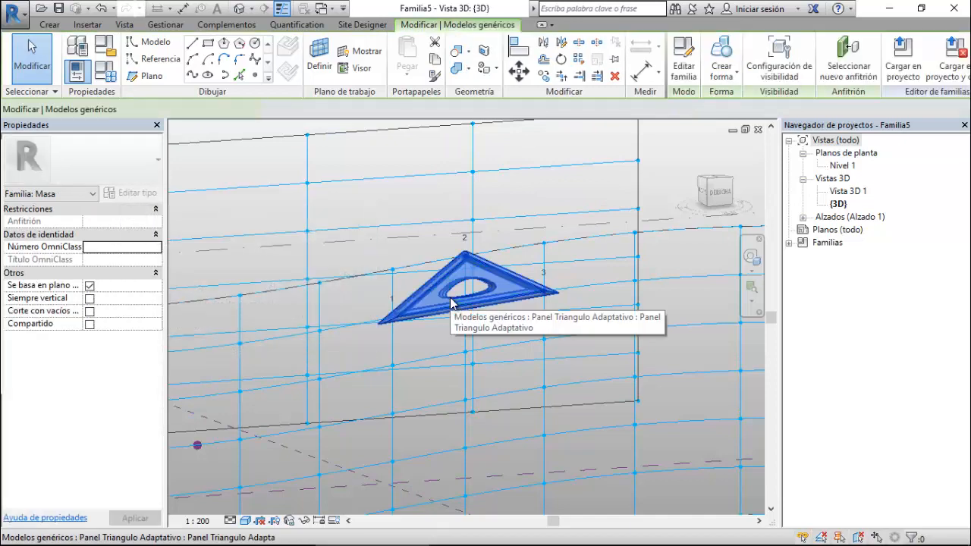
left_click(137, 194)
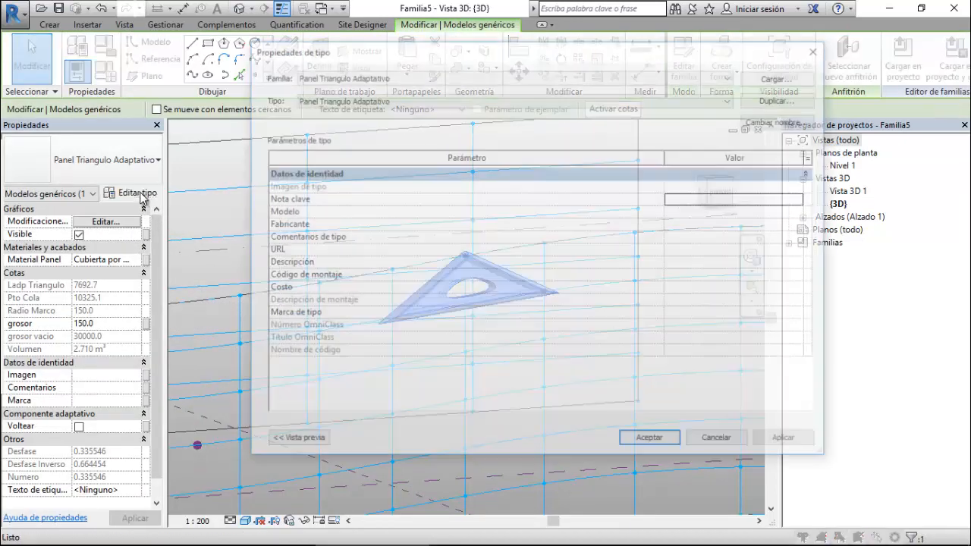
left_click(719, 441)
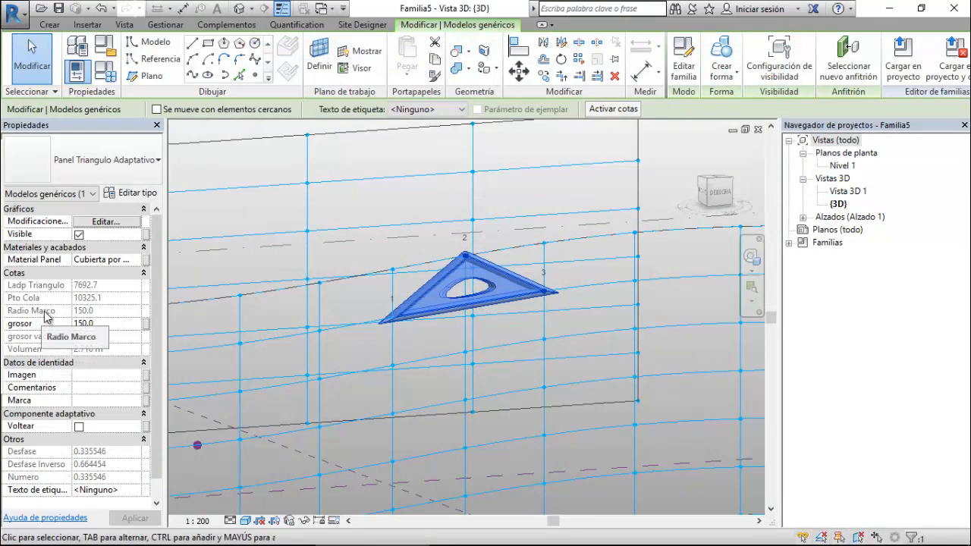
- Switch to the Panel Triangulo Adaptativo family and set the formula of its Radio Marco parameter to grosor / 2
left_click(323, 8)
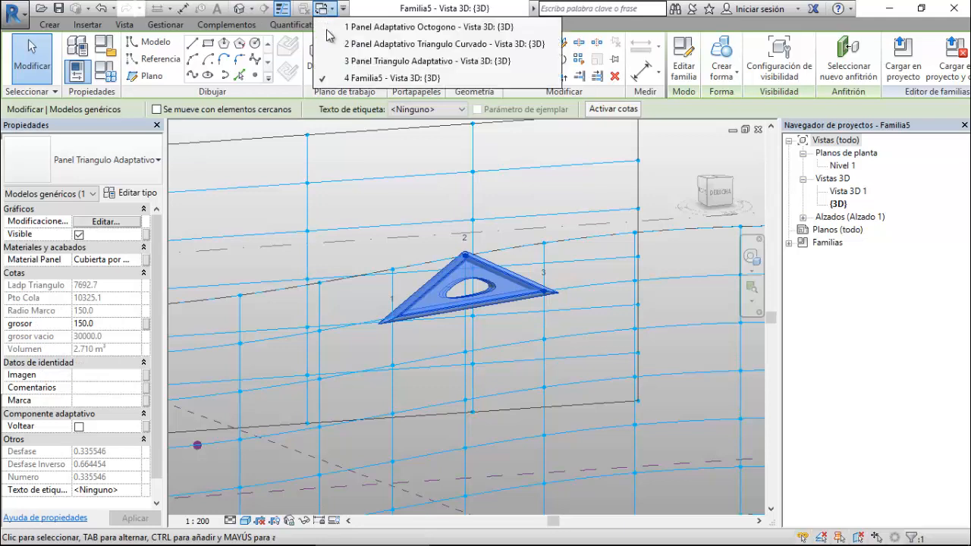
left_click(380, 64)
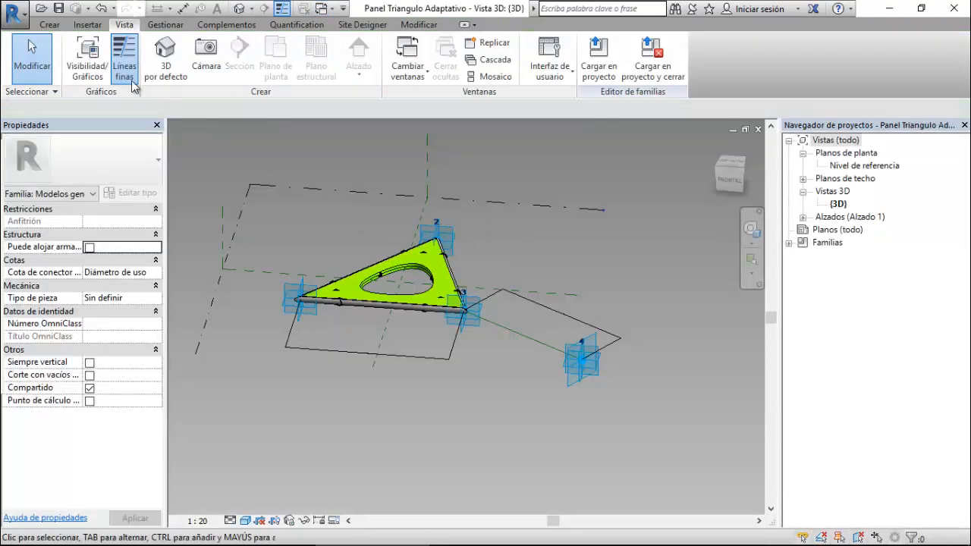
left_click(394, 307)
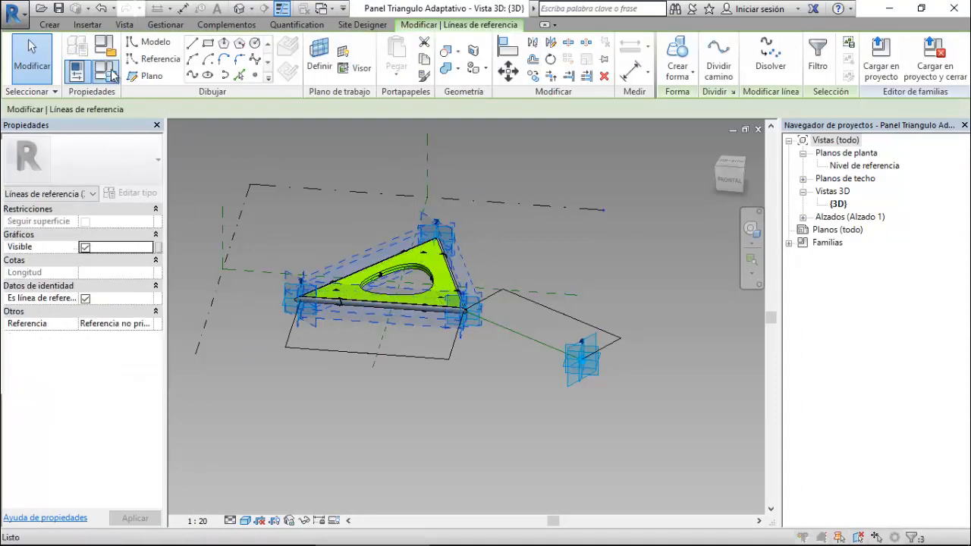
left_click(106, 71)
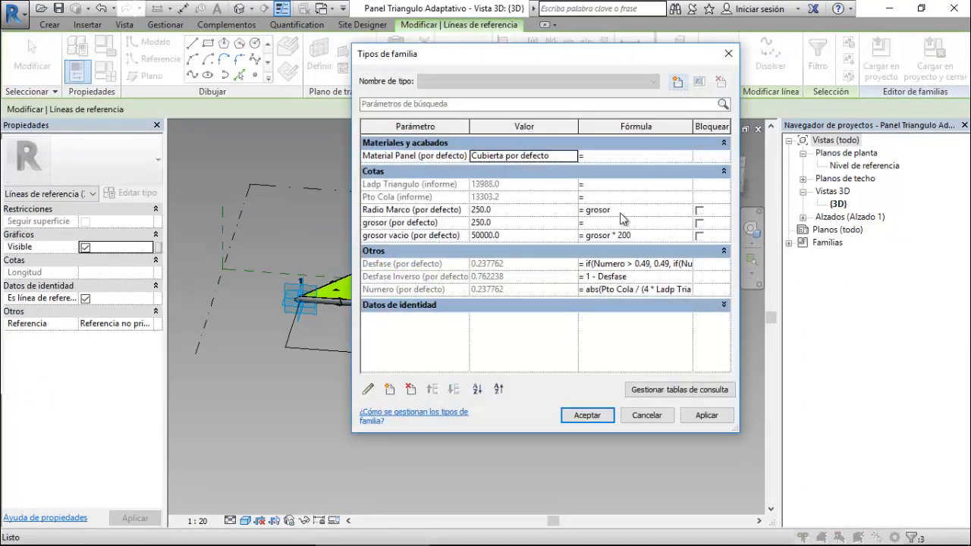
left_click(620, 212)
left_click(635, 211)
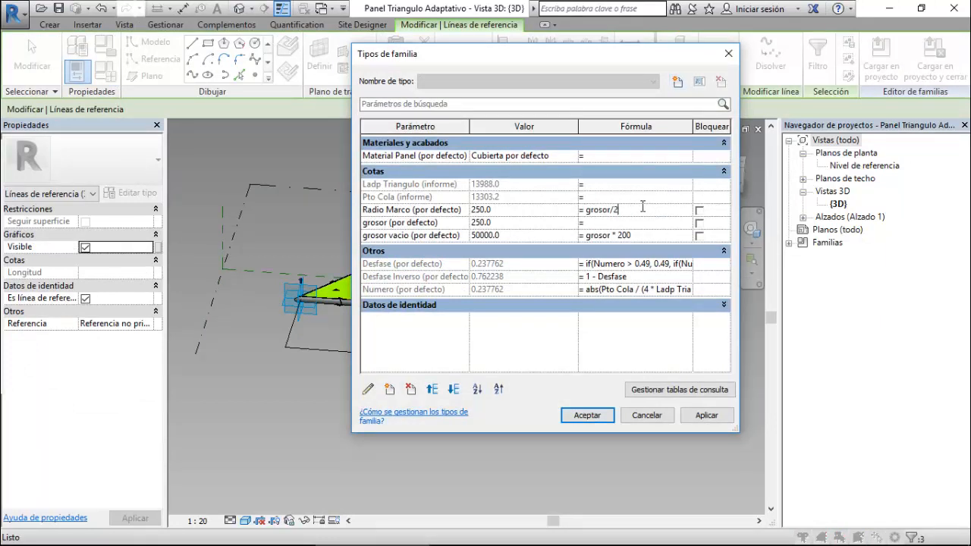
left_click(697, 424)
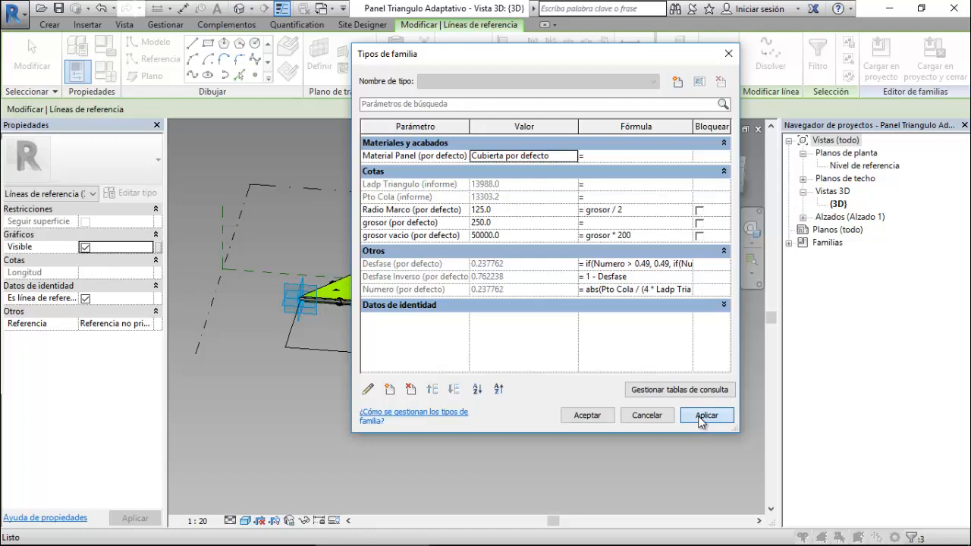
left_click(588, 416)
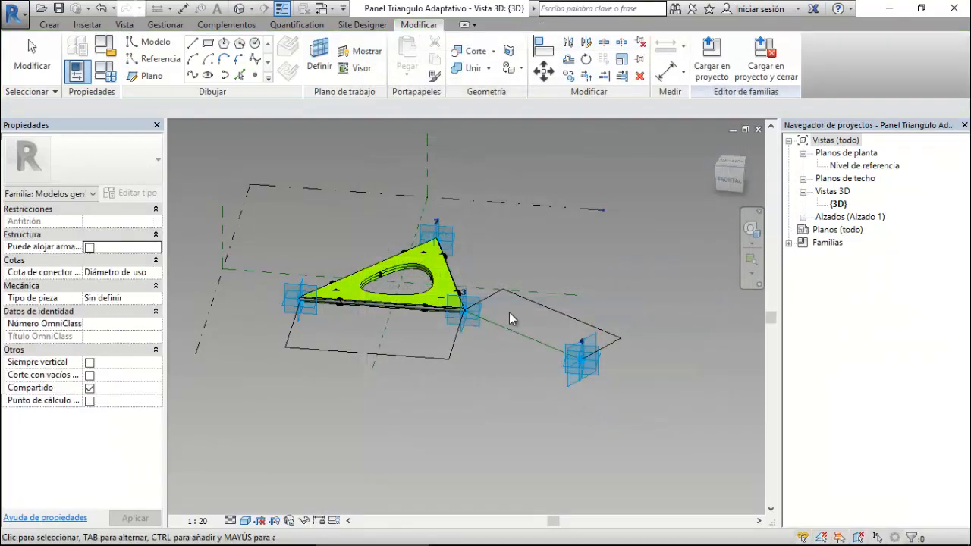
- Load the edited panel family into Familia5, overwriting the existing version and its parameter values
left_click(712, 57)
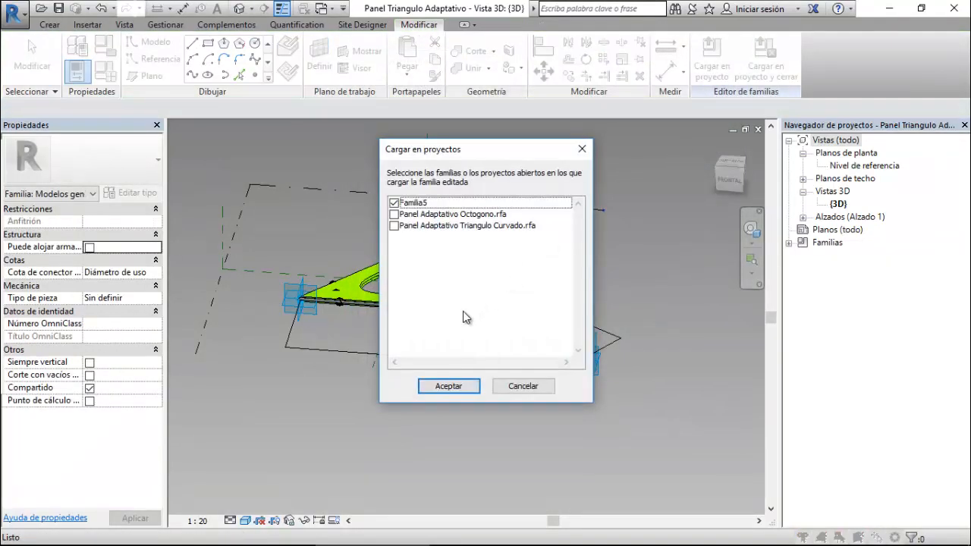
left_click(455, 387)
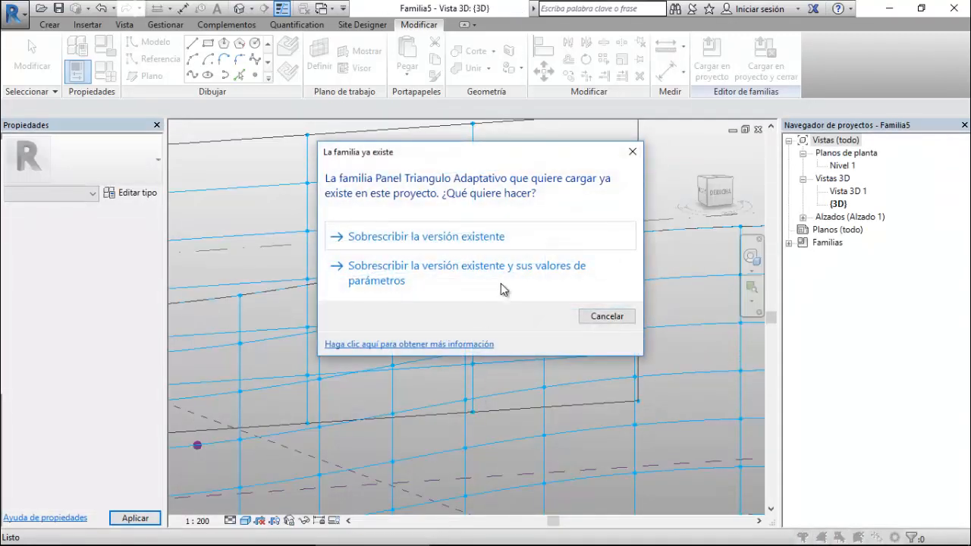
left_click(503, 279)
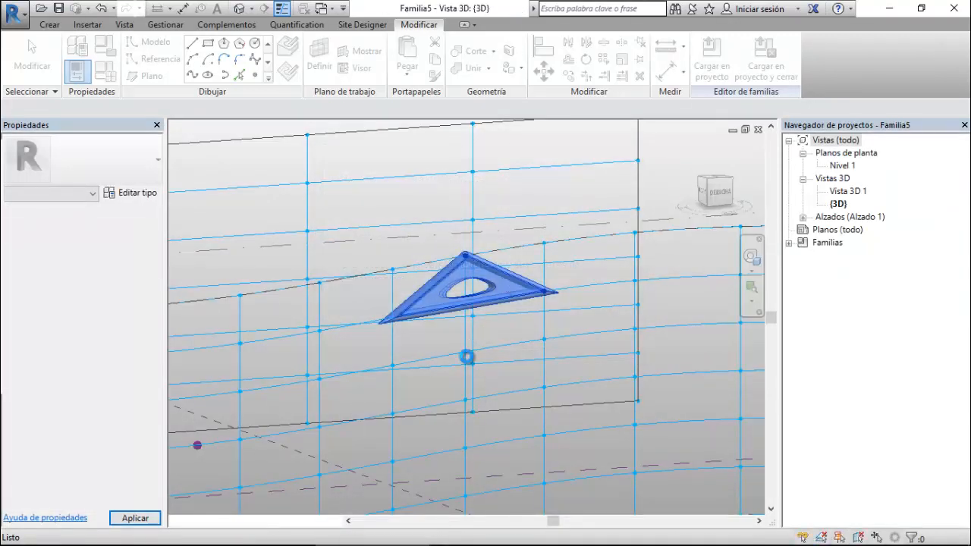
- Repeat the updated triangular panel across the nodes of the curved wall's divided surface
scroll(494, 271, "up", 4)
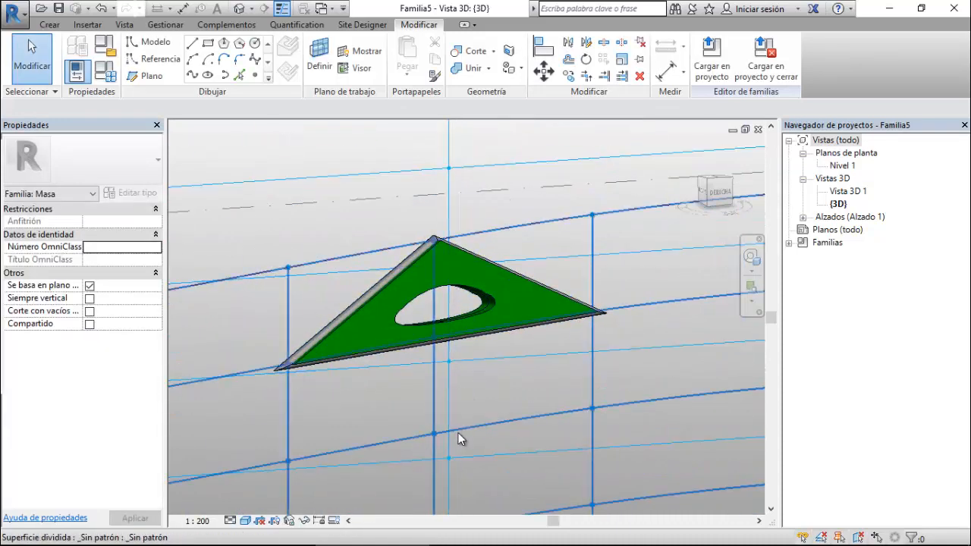
scroll(459, 438, "down", 2)
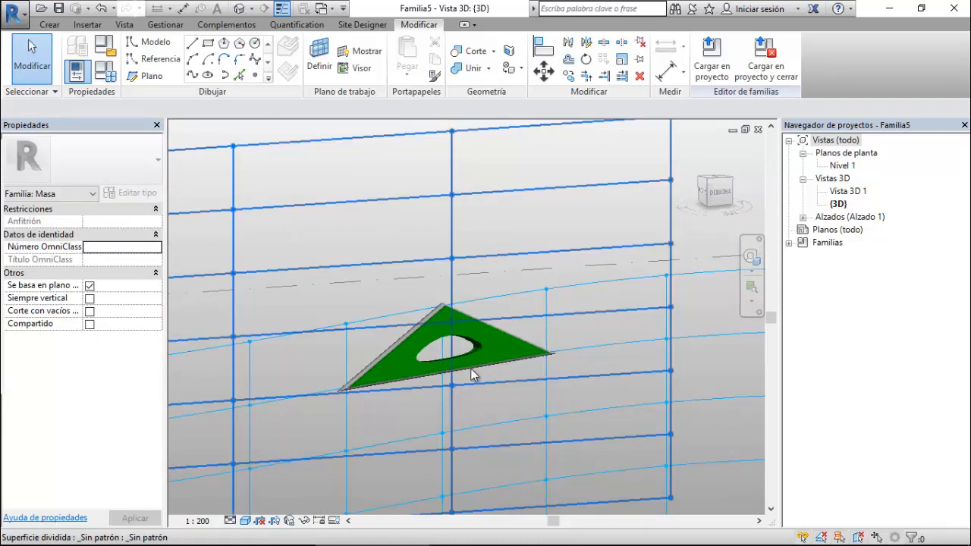
left_click(498, 329)
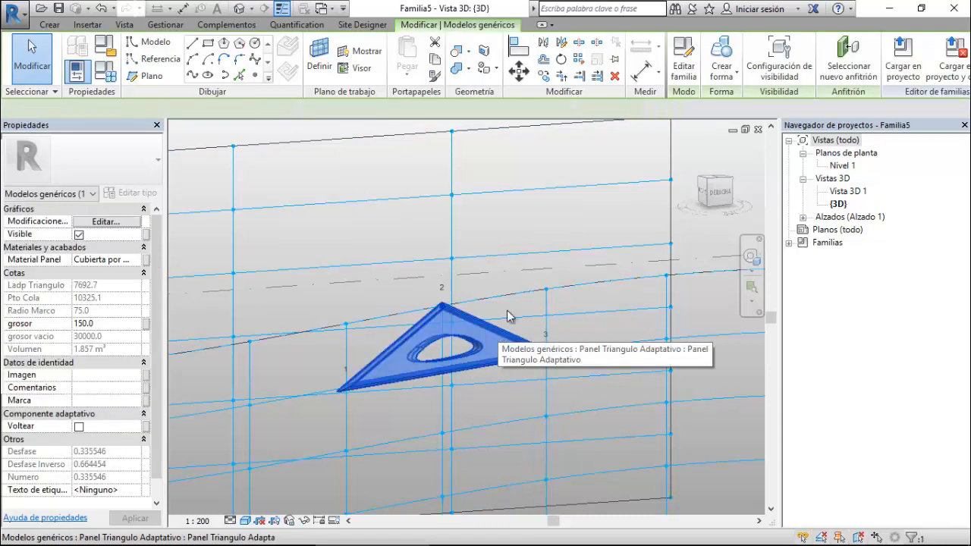
left_click(580, 59)
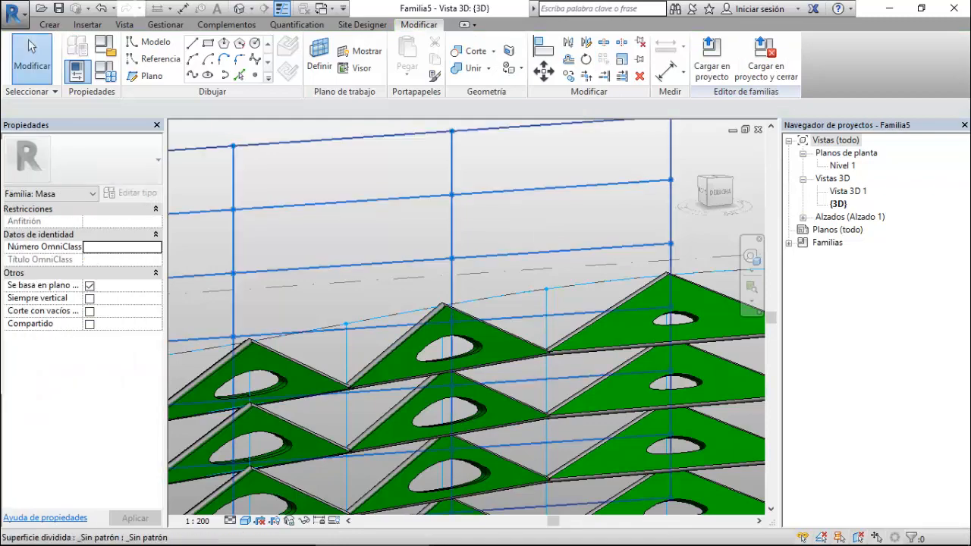
- Examine the thinner frames of the repeated triangular panels on the curved wall up close and from several sides
scroll(486, 206, "down", 5)
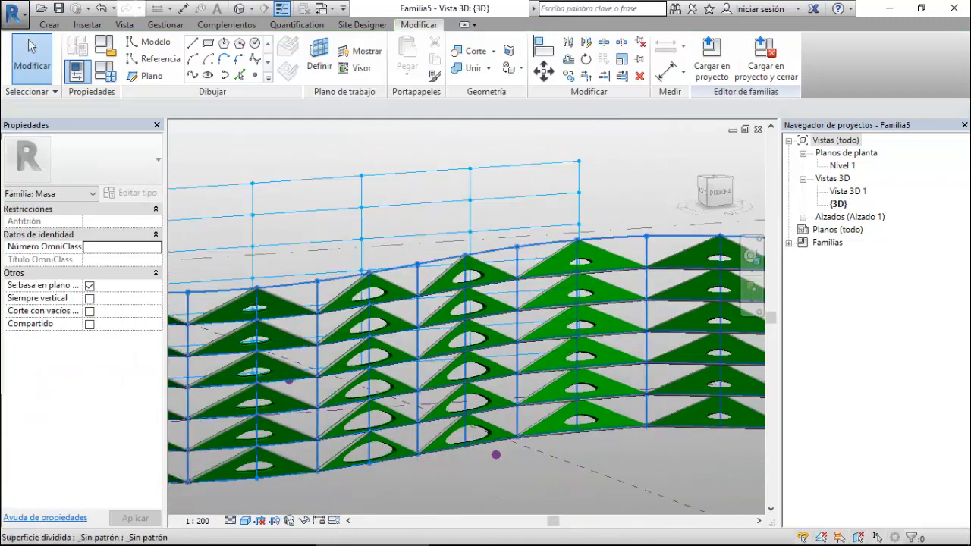
scroll(420, 468, "up", 1)
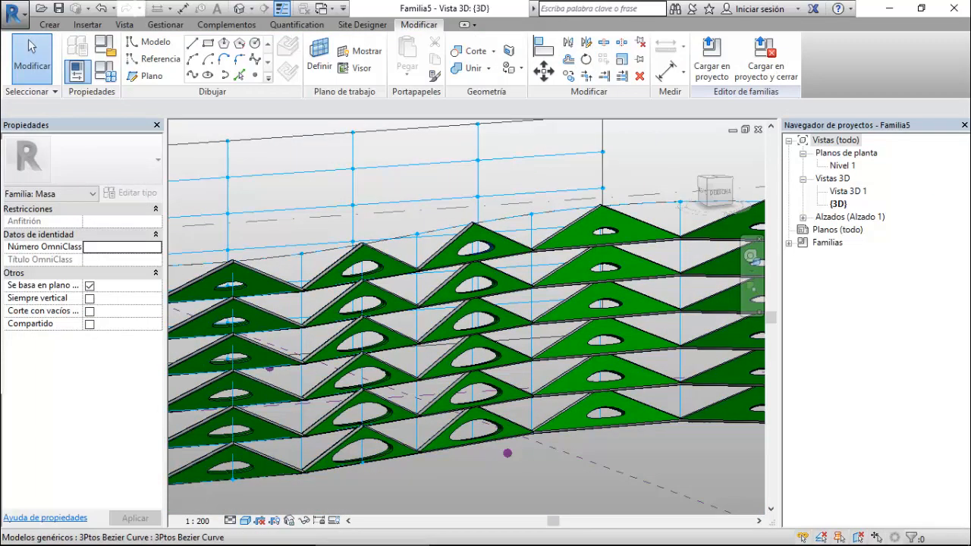
scroll(509, 456, "down", 3)
scroll(516, 466, "up", 4)
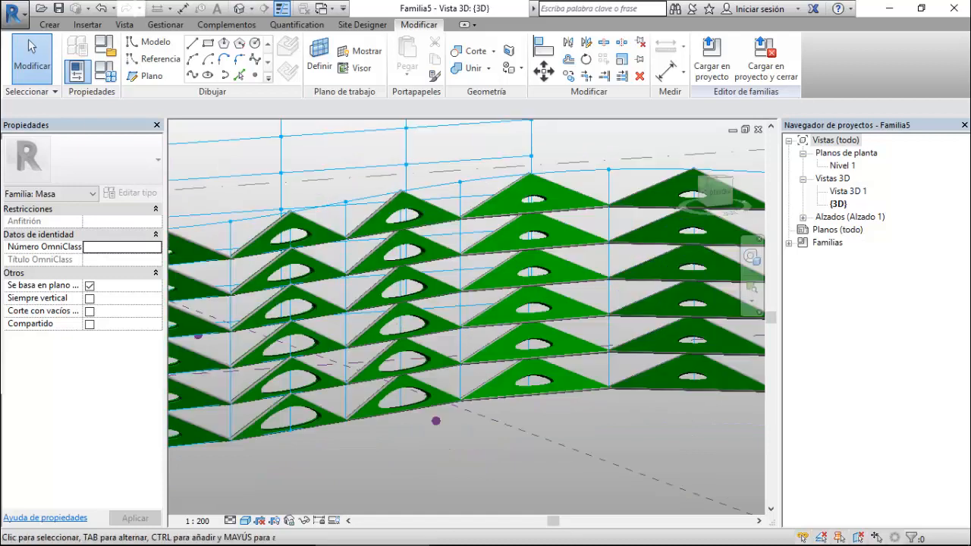
scroll(453, 369, "down", 2)
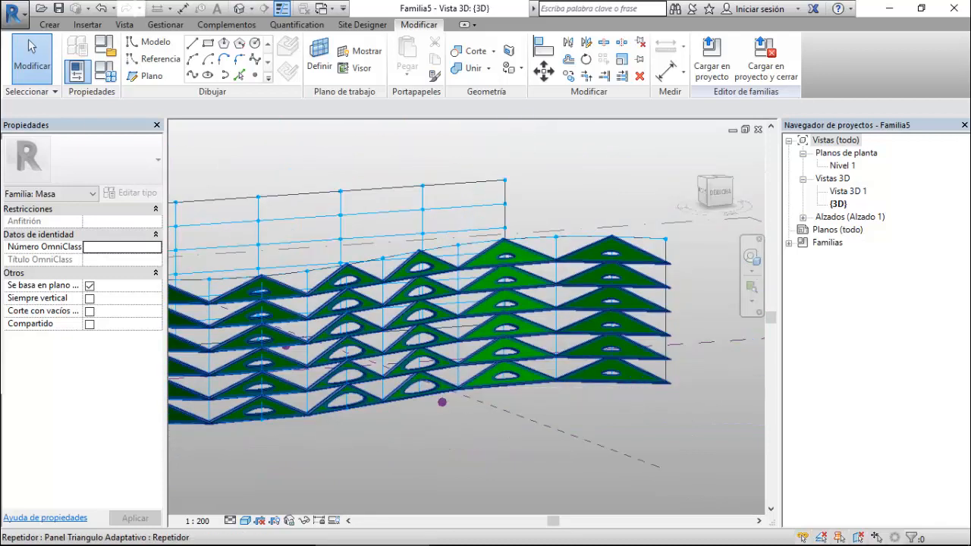
middle_click_drag(454, 369, 634, 383, "shift")
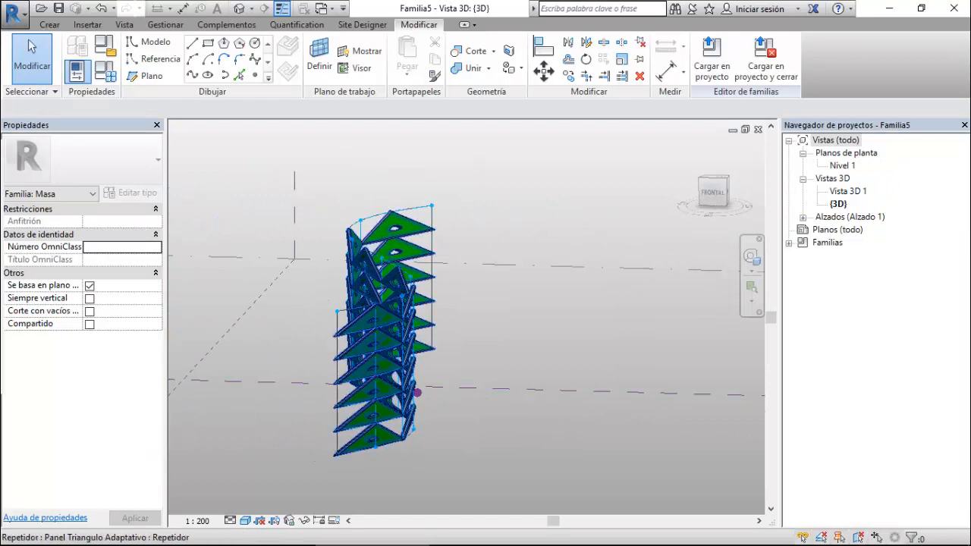
scroll(406, 350, "down", 3)
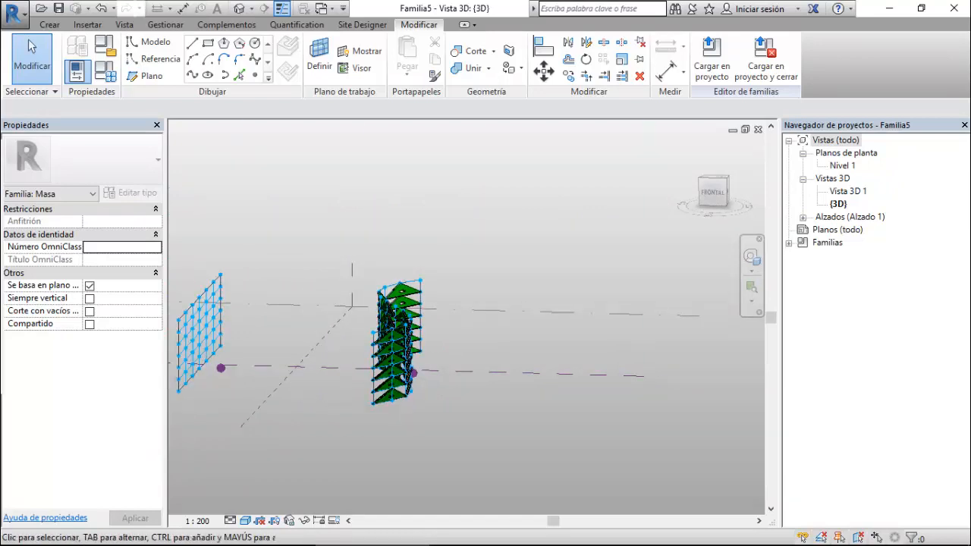
middle_click_drag(410, 348, 306, 366, "shift")
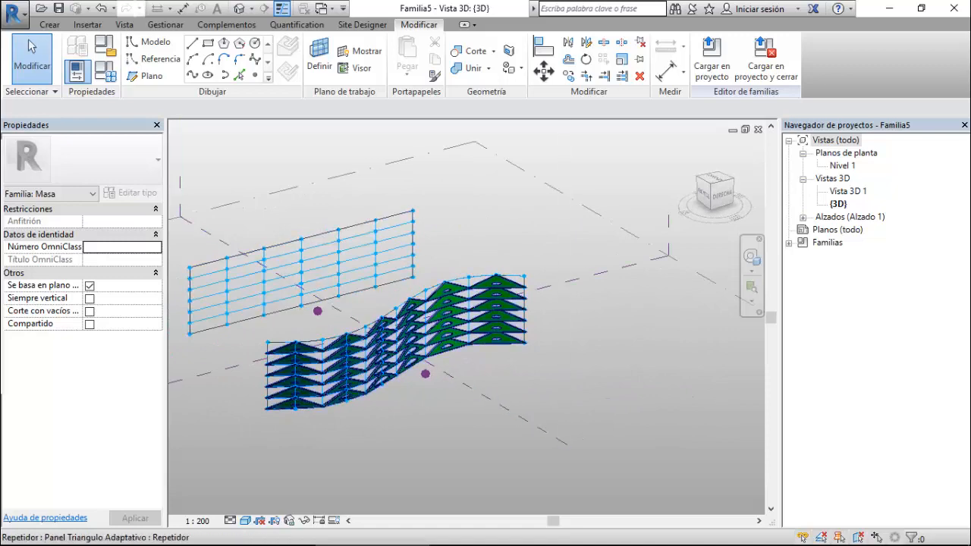
scroll(486, 407, "down", 2)
middle_click_drag(487, 407, 250, 384, "shift")
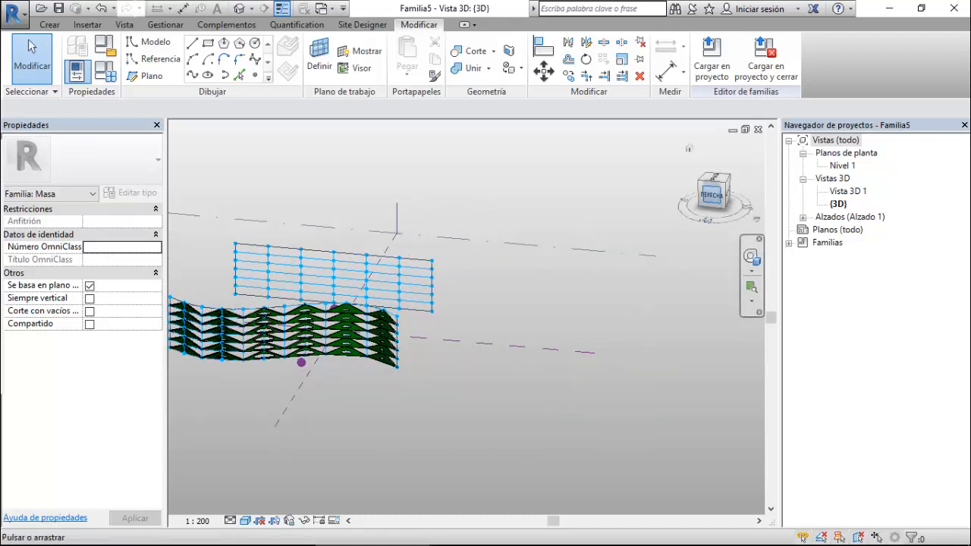
left_click(712, 194)
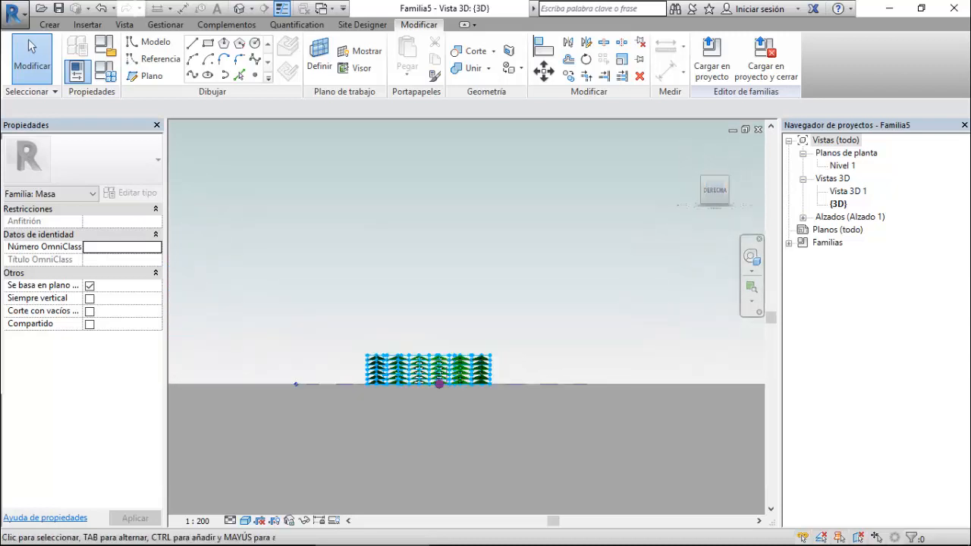
scroll(651, 369, "up", 3)
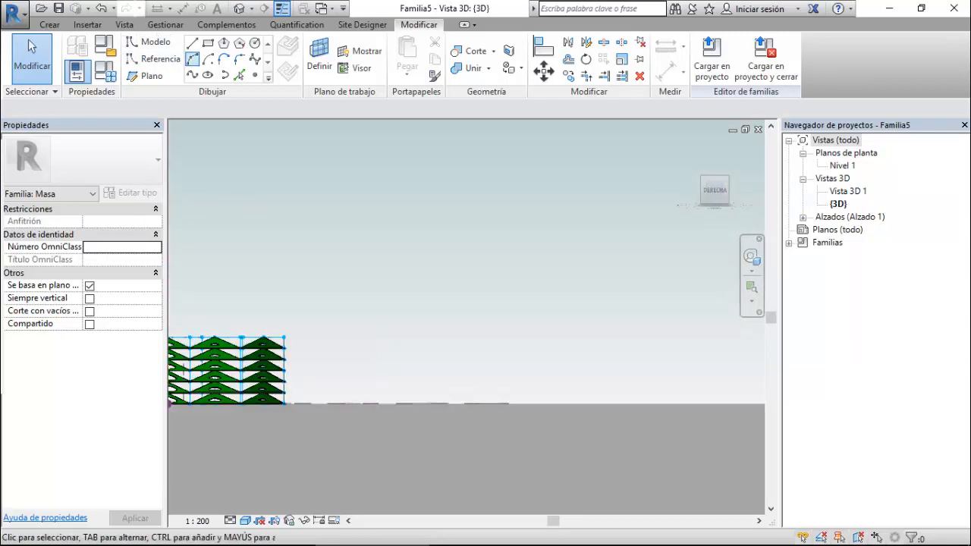
left_click(192, 75)
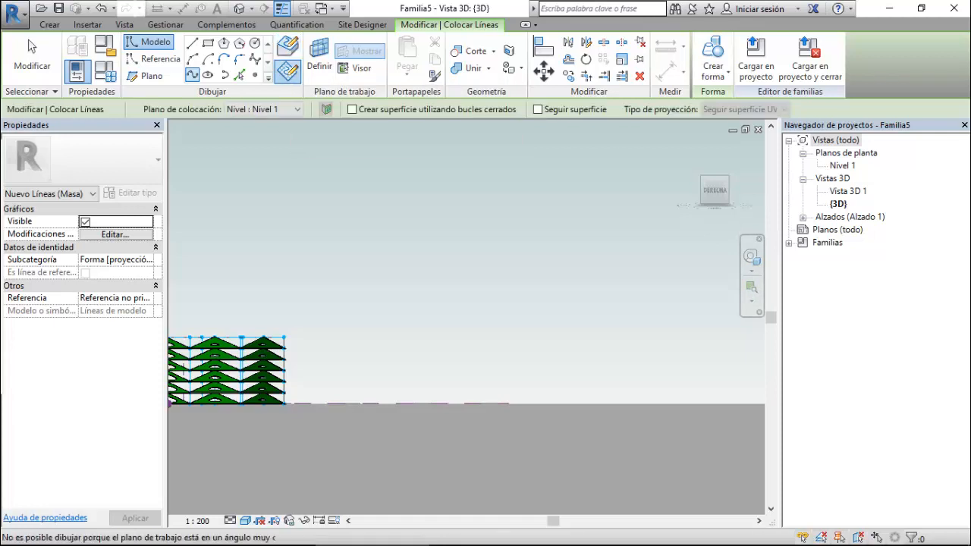
left_click(297, 110)
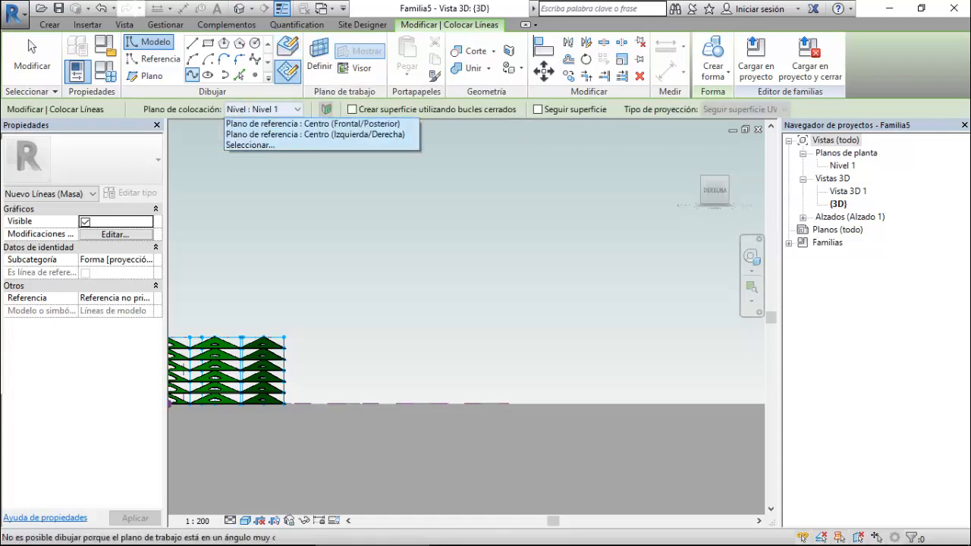
left_click(265, 157)
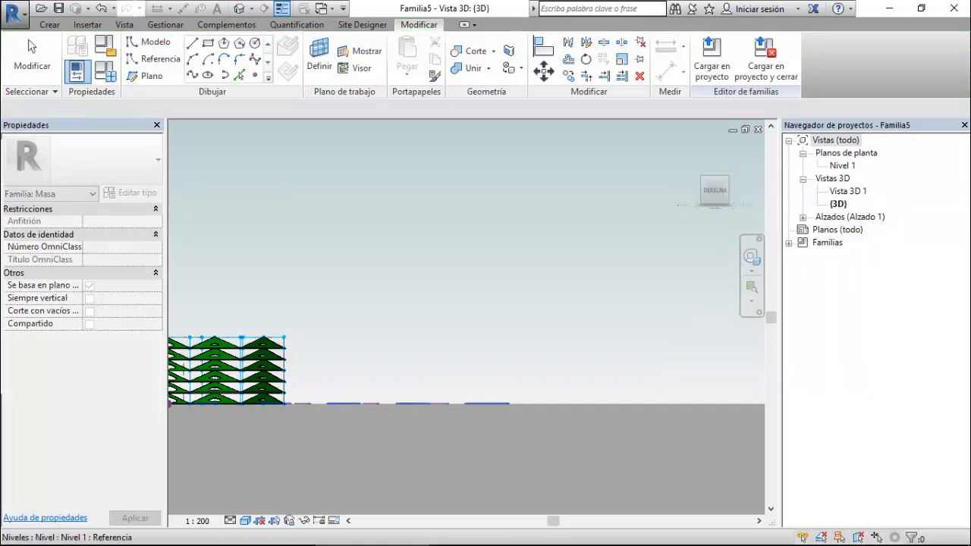
left_click(333, 404)
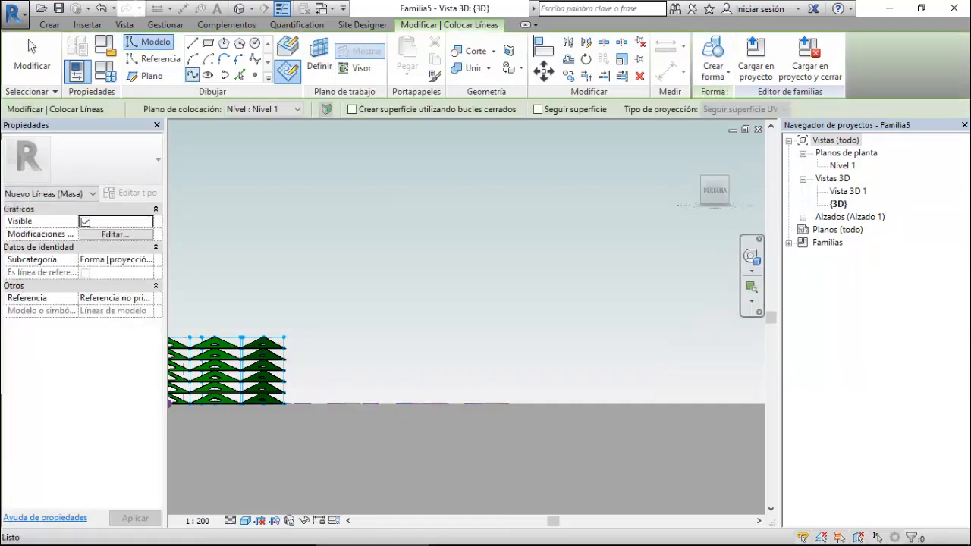
left_click(31, 47)
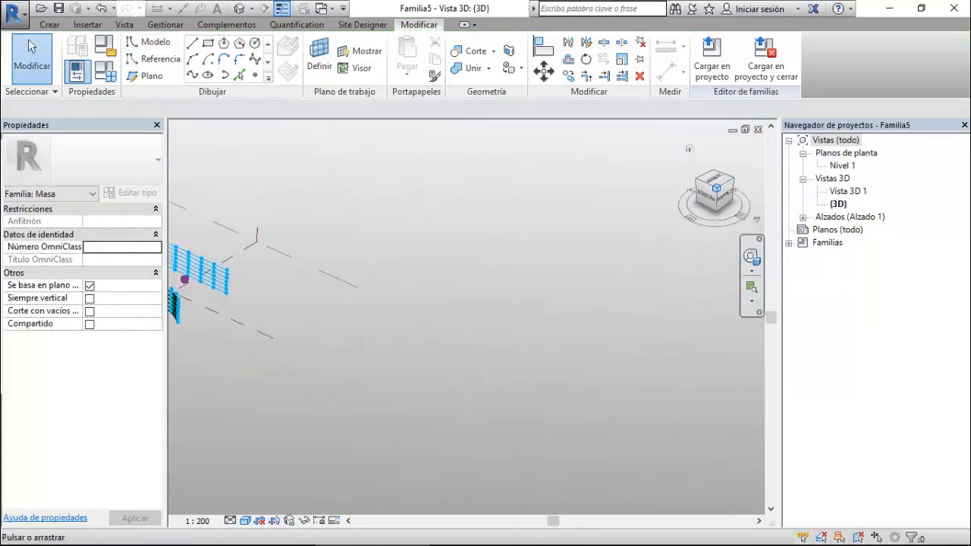
- Draw a four-point model spline shaped like an S on the Centro (Izquierda/Derecha) reference plane, beyond the two divided walls
middle_click_drag(251, 304, 550, 384)
key("l")
key("i")
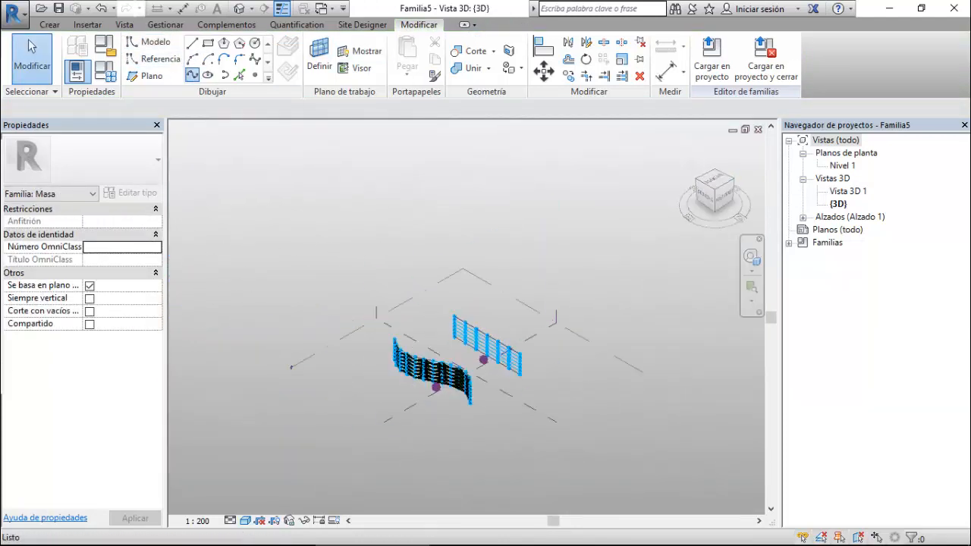
left_click(294, 110)
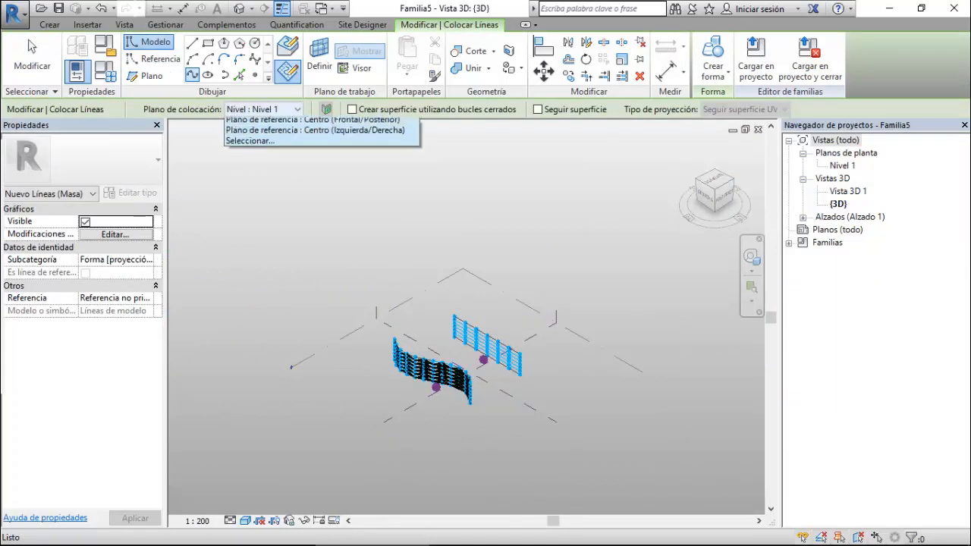
left_click(262, 156)
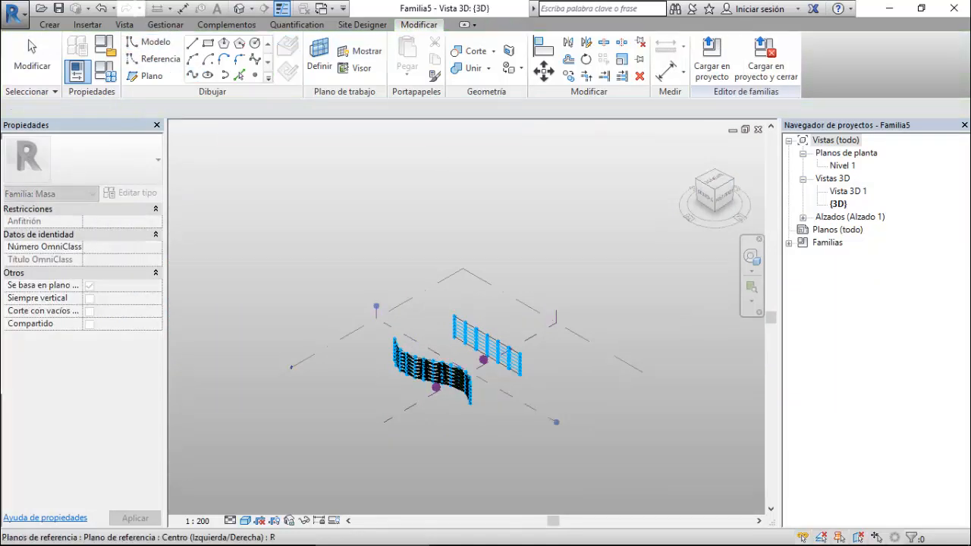
left_click(411, 338)
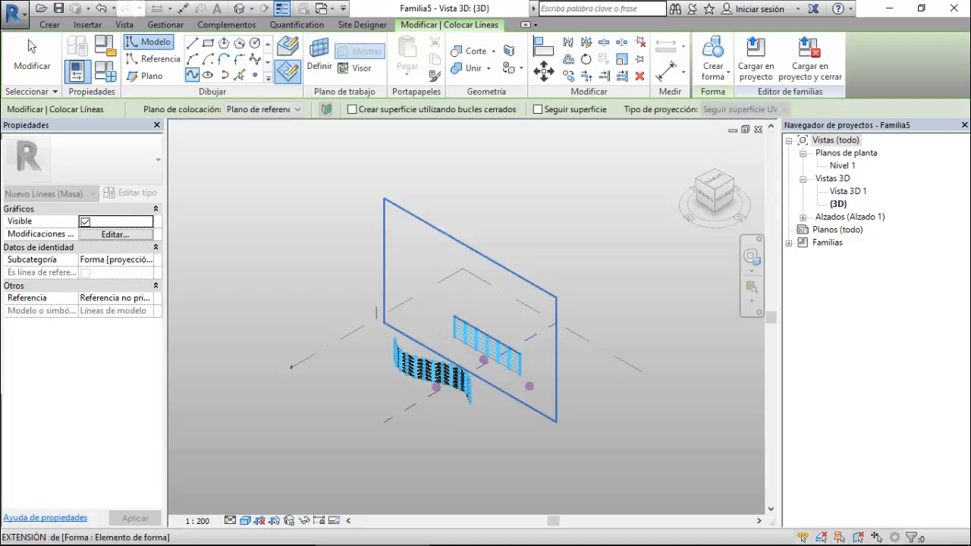
left_click(529, 386)
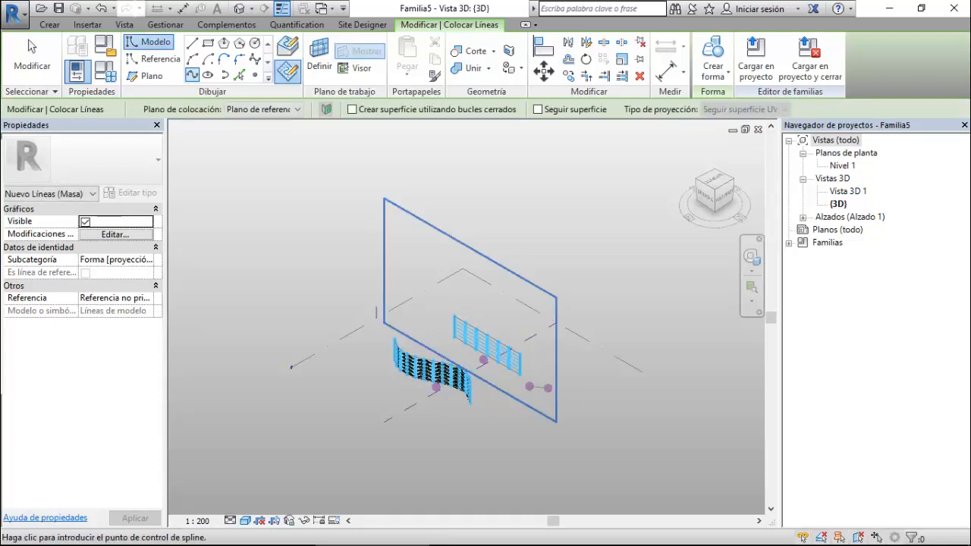
left_click(576, 407)
key("Escape")
key("Escape")
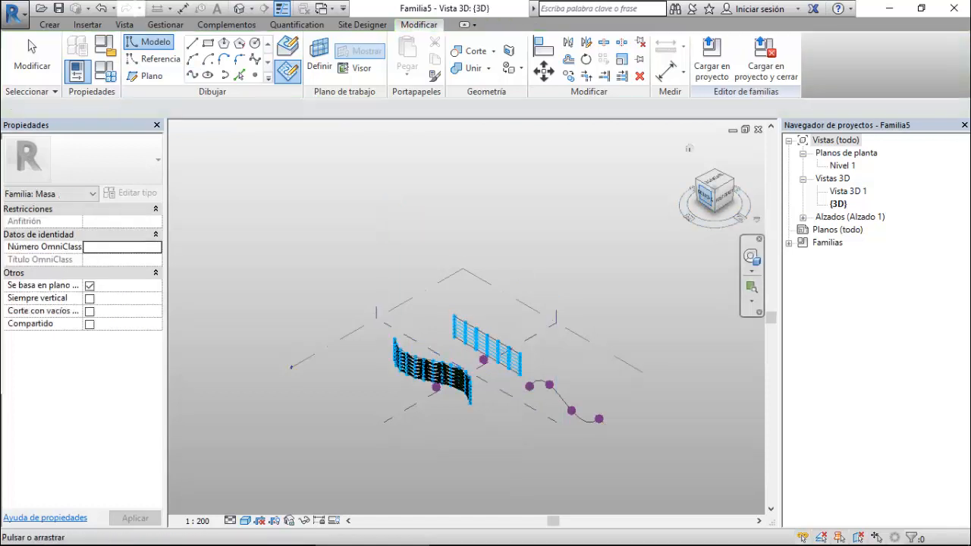
- Draw a second, three-point spline sagging across the first one on the same reference plane, working in the right-side view
left_click(706, 197)
scroll(587, 351, "up", 2)
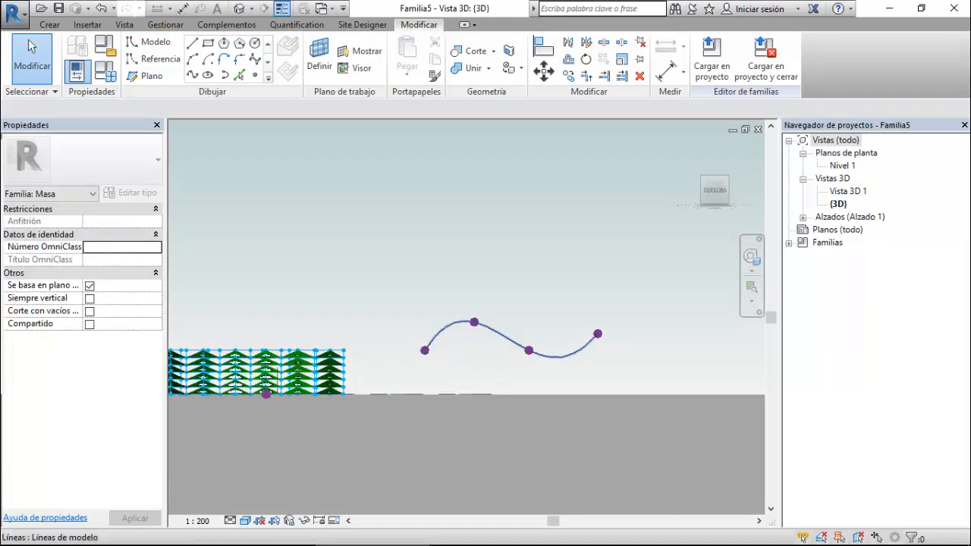
scroll(567, 296, "up", 1)
key("Return")
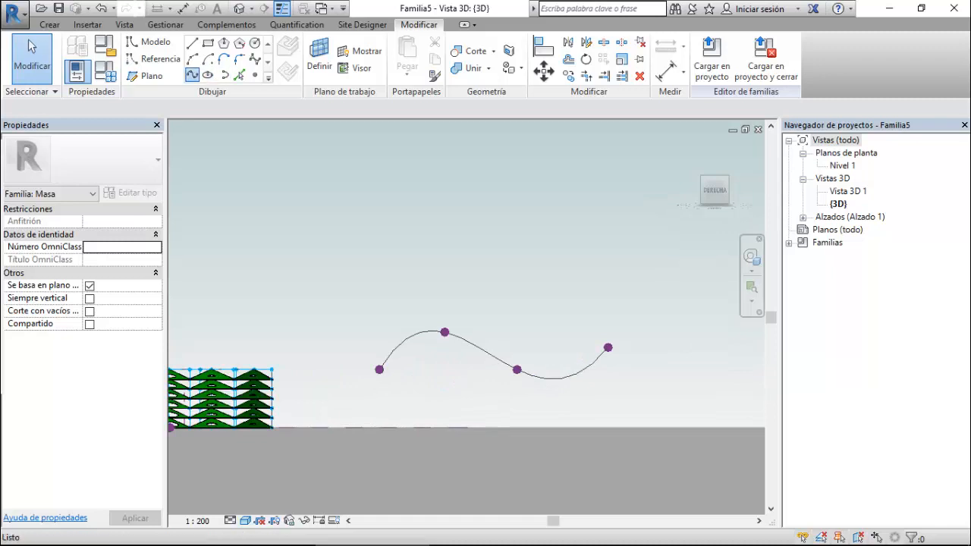
left_click(383, 306)
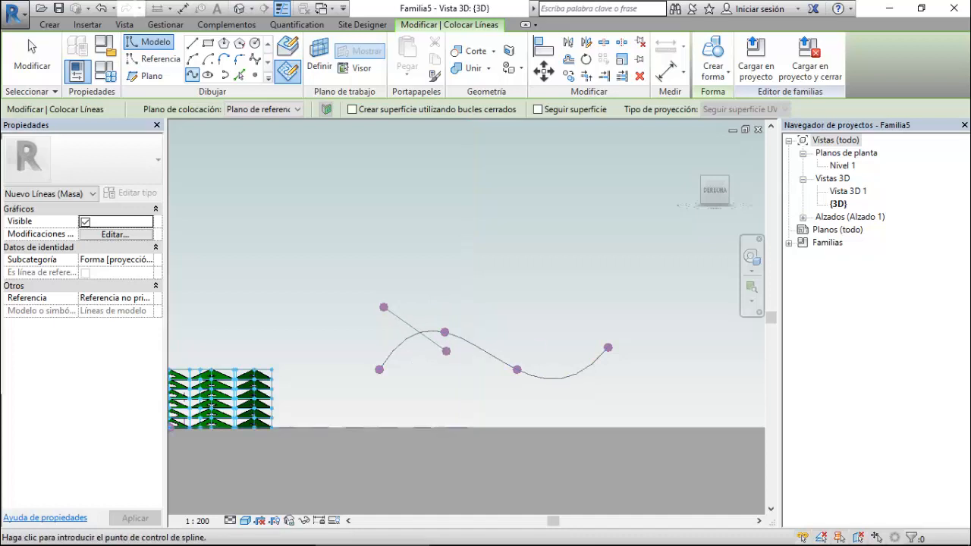
left_click(446, 351)
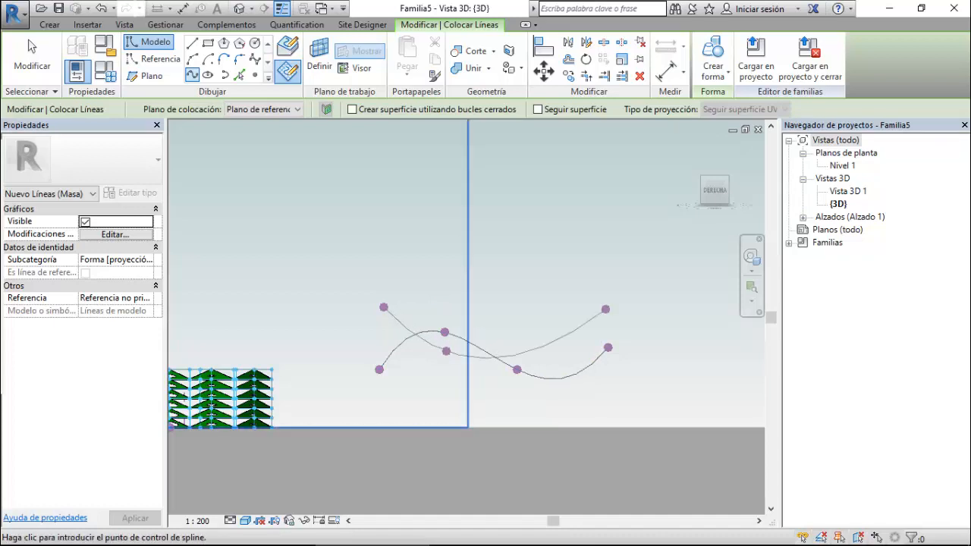
key("Escape")
key("Escape")
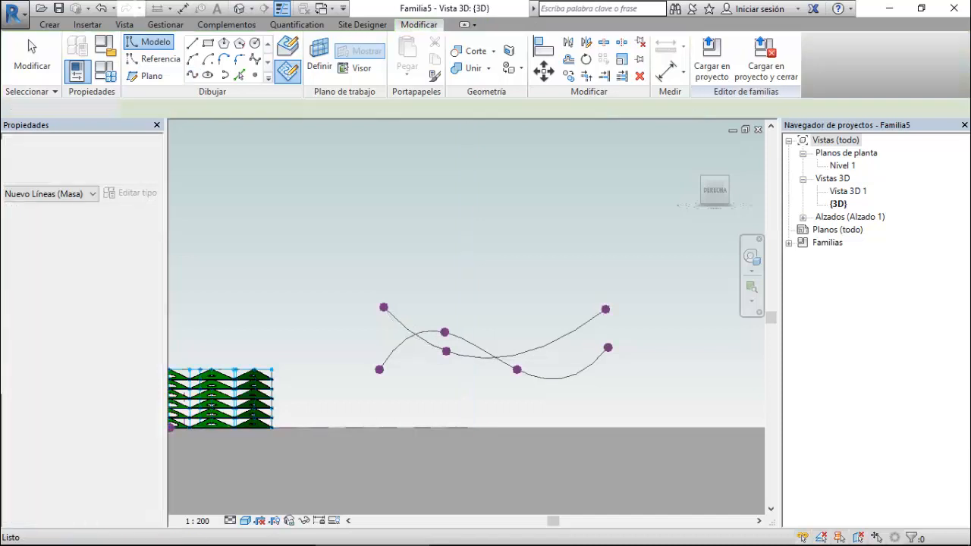
- Move the three-point spline 50000 horizontally away from the S-shaped spline, perpendicular to their shared plane
left_click(727, 178)
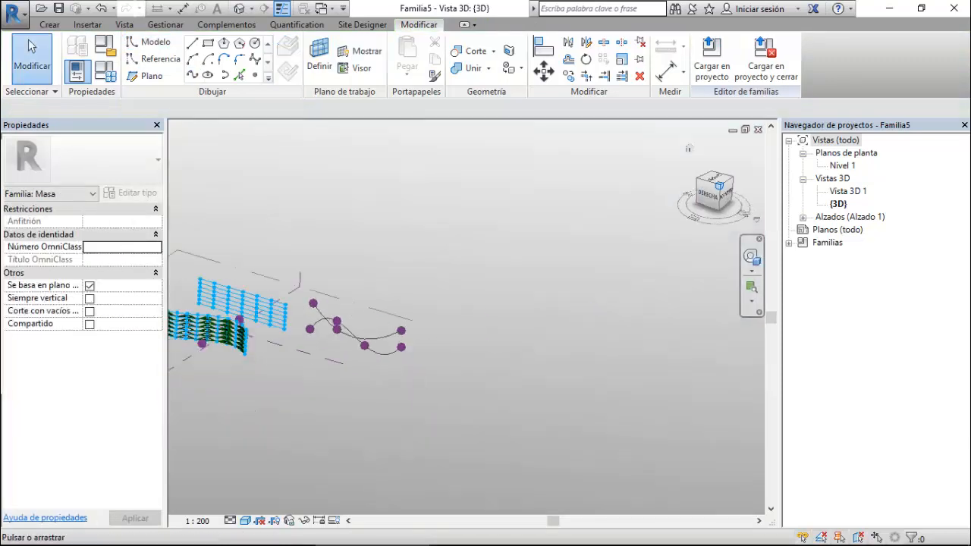
middle_click_drag(406, 370, 505, 391)
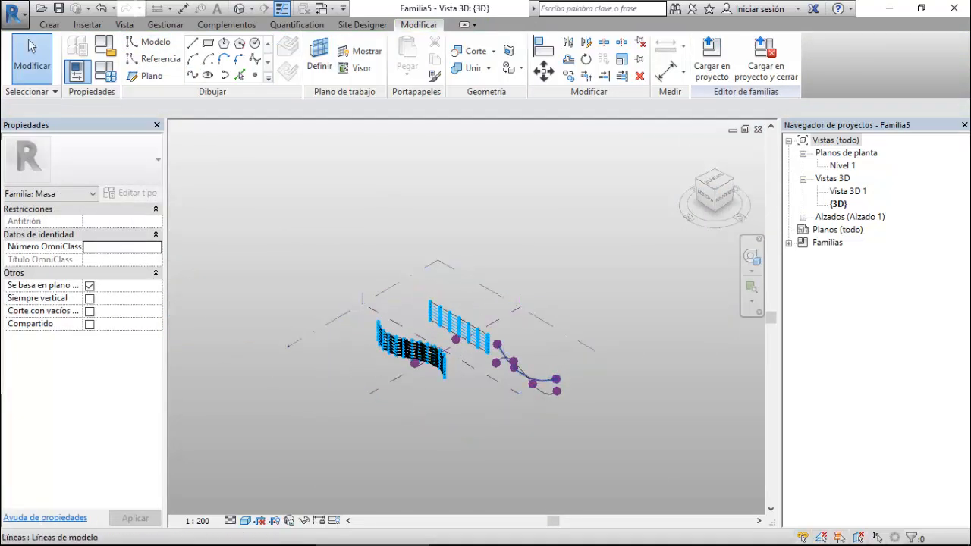
left_click(529, 382)
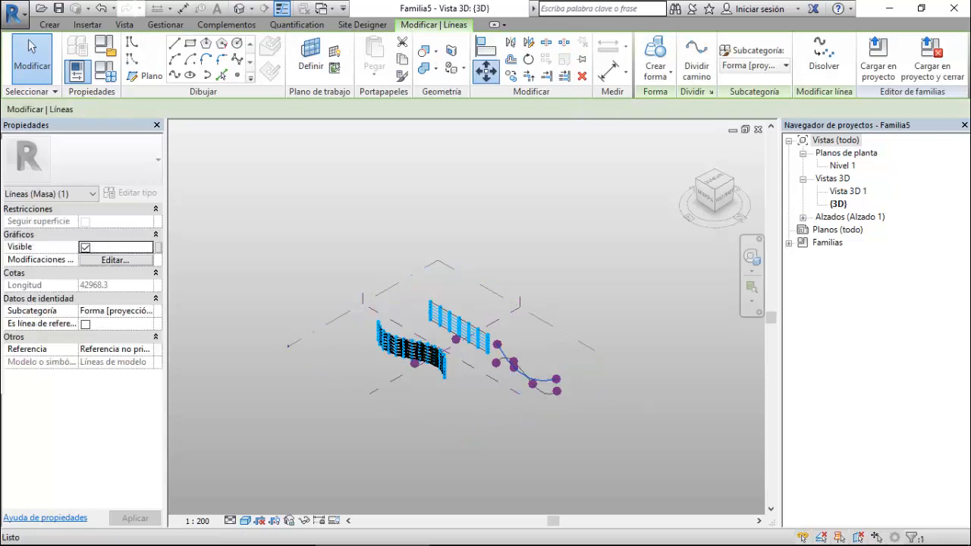
left_click(485, 71)
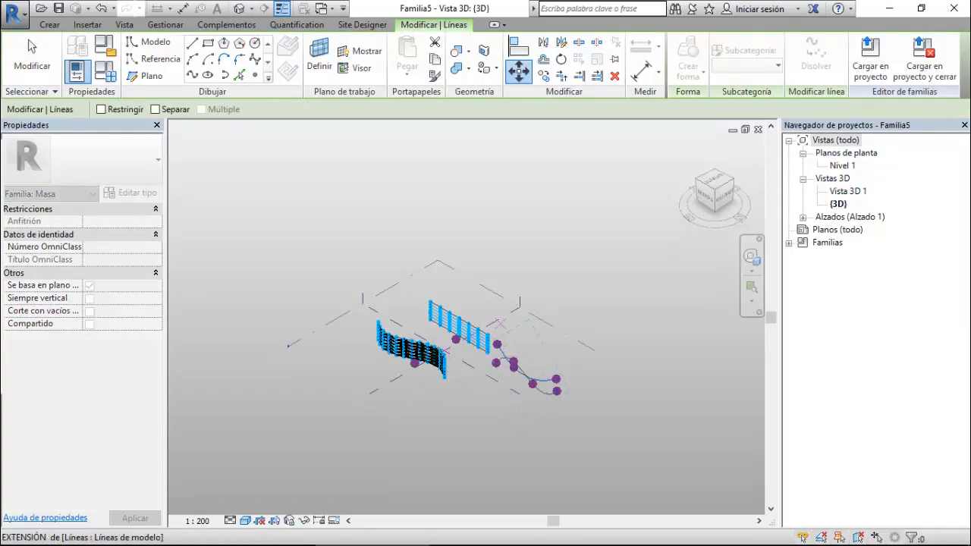
left_click(499, 324)
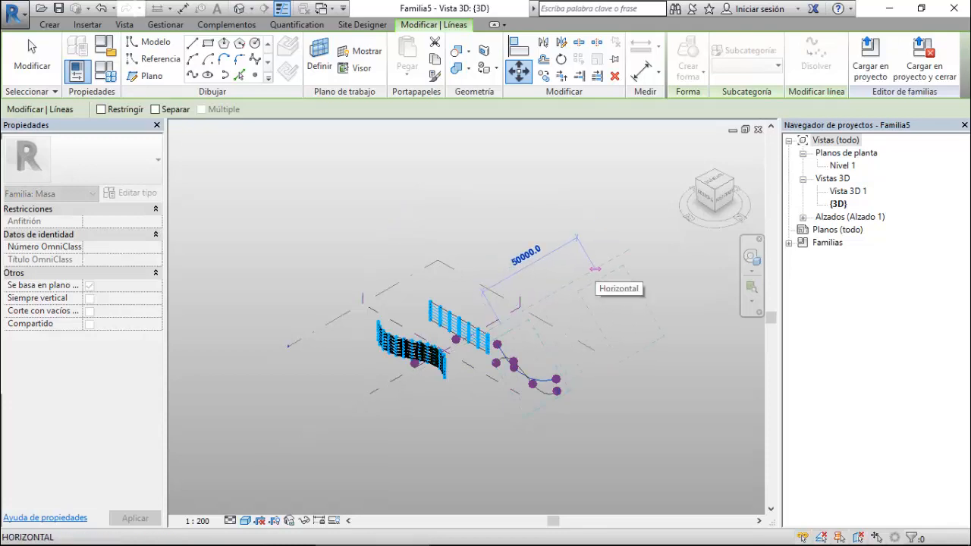
left_click(595, 268)
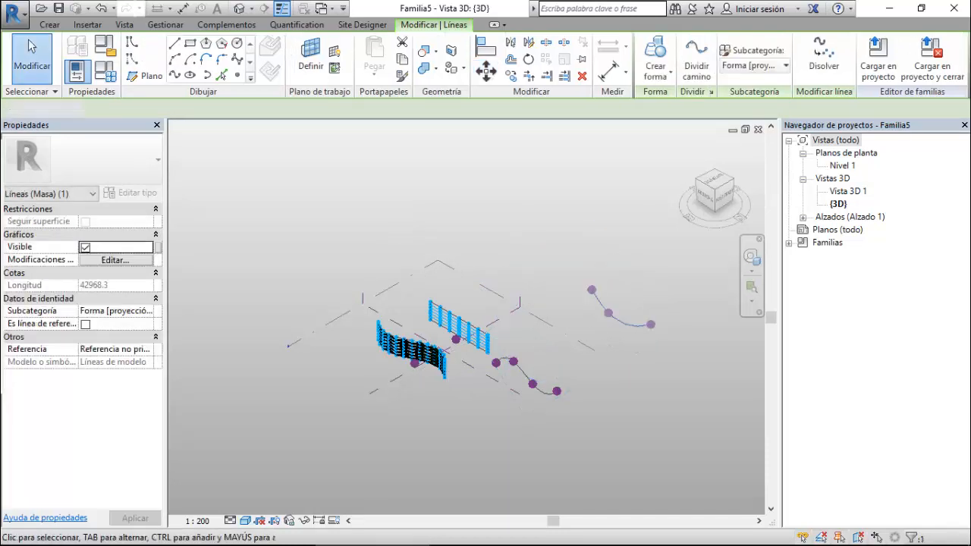
key("Escape")
- Create a lofted surface form from the S-shaped spline and the moved three-point spline
left_click(543, 387)
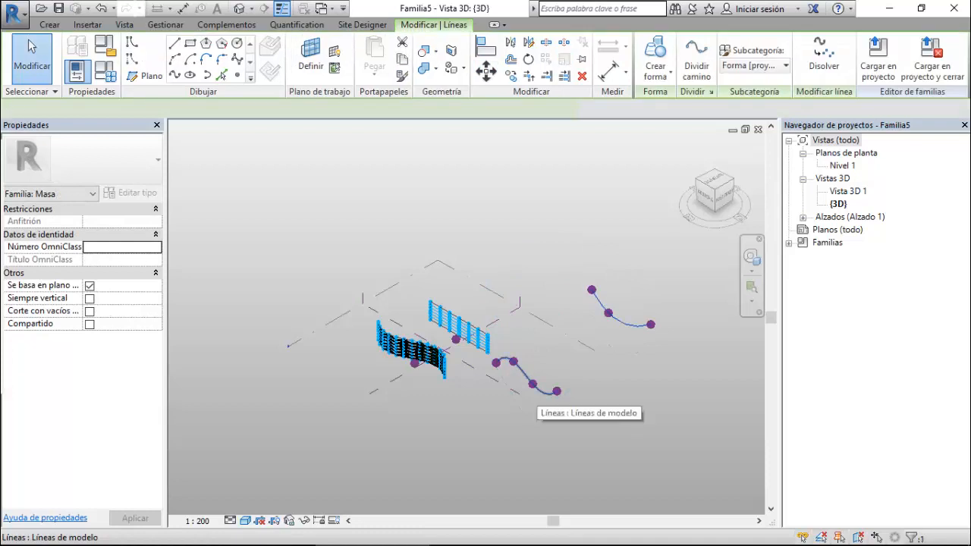
left_click(542, 389, "ctrl")
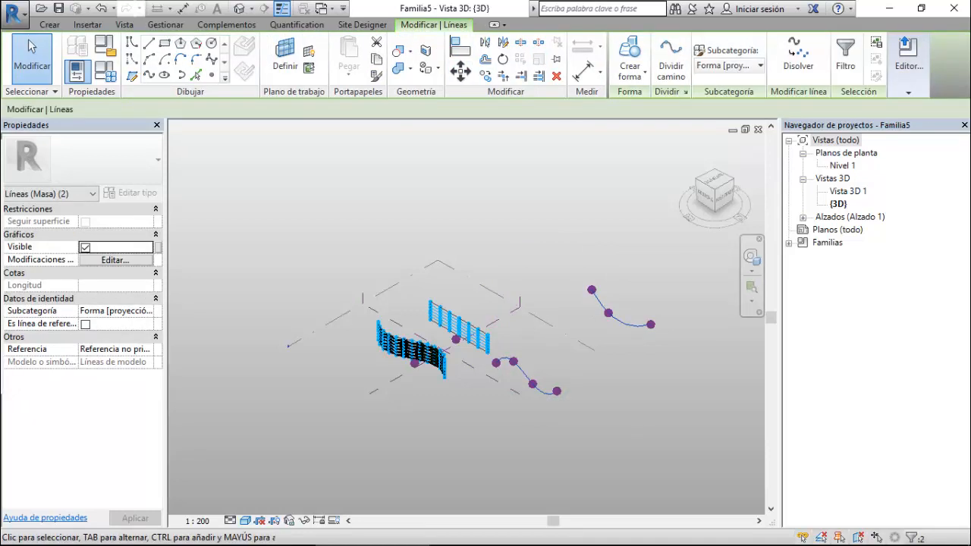
left_click(630, 69)
left_click(657, 99)
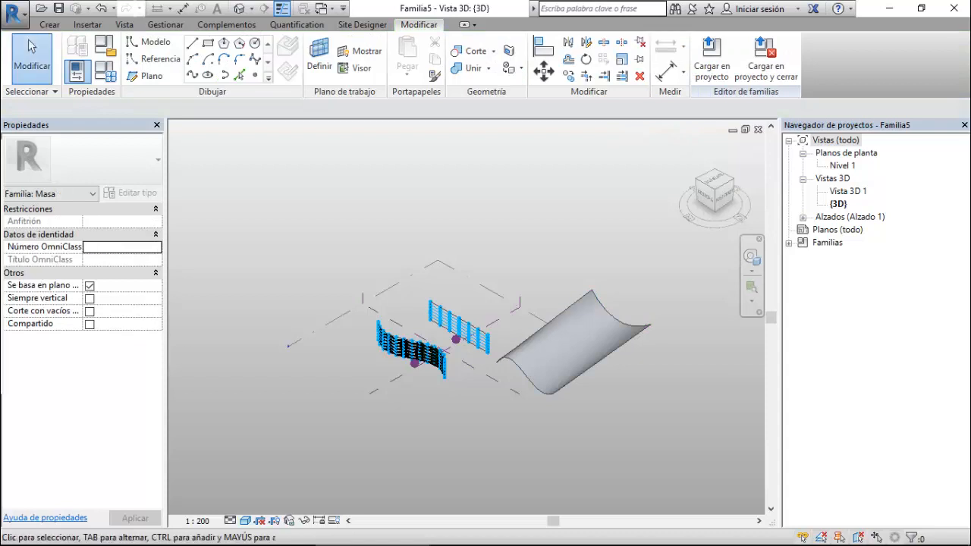
- Divide the new curved surface form into a UV grid with 10 divisions in each direction
scroll(574, 368, "up", 4)
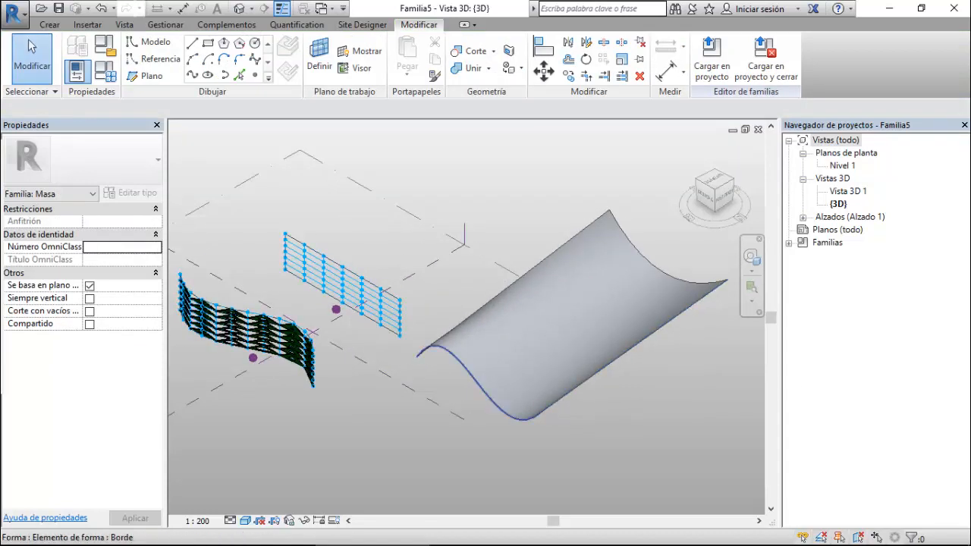
left_click(483, 388)
key("Escape")
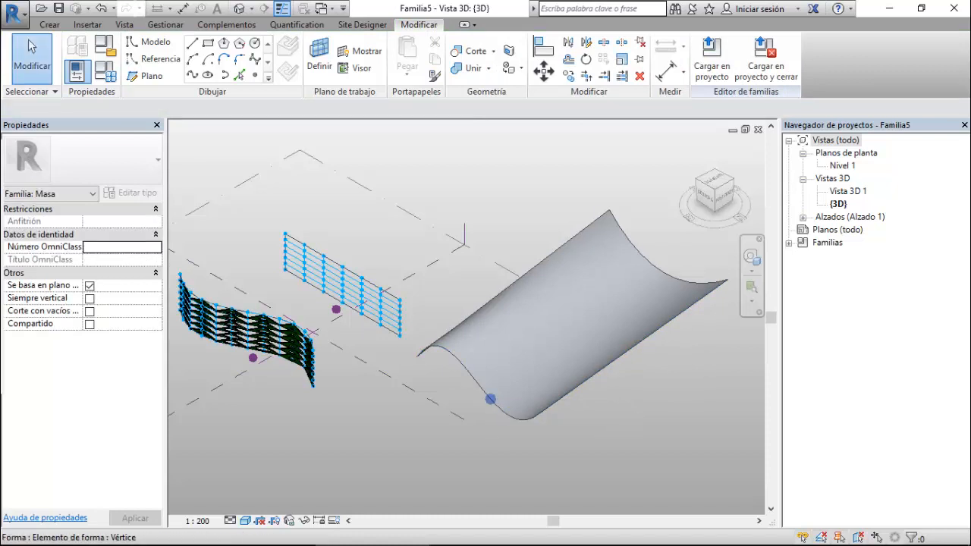
left_click(491, 399)
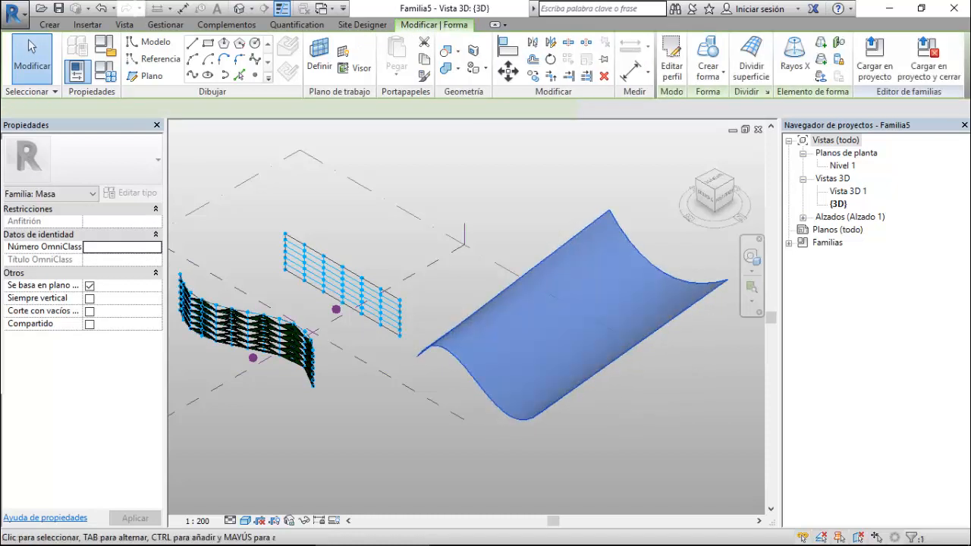
left_click(751, 61)
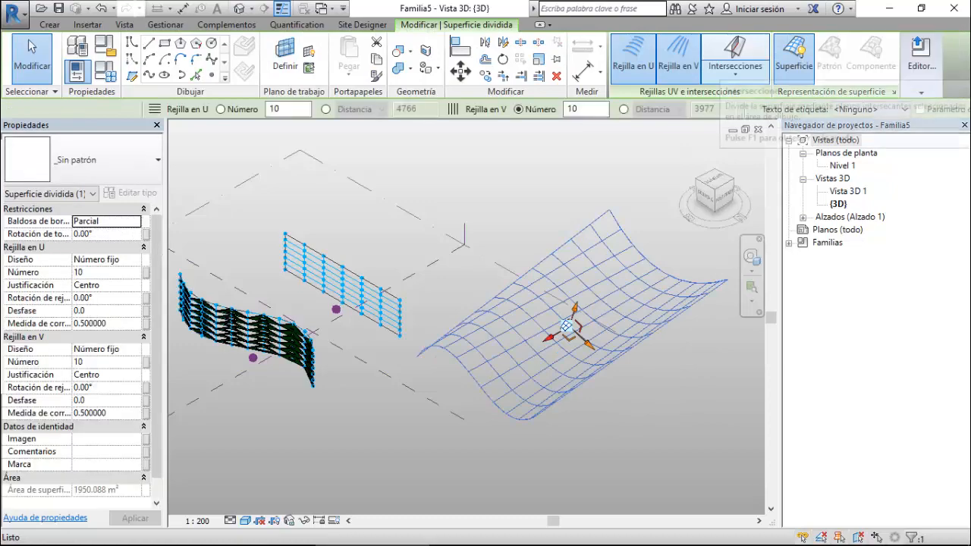
middle_click_drag(471, 349, 535, 349, "shift")
key("Escape")
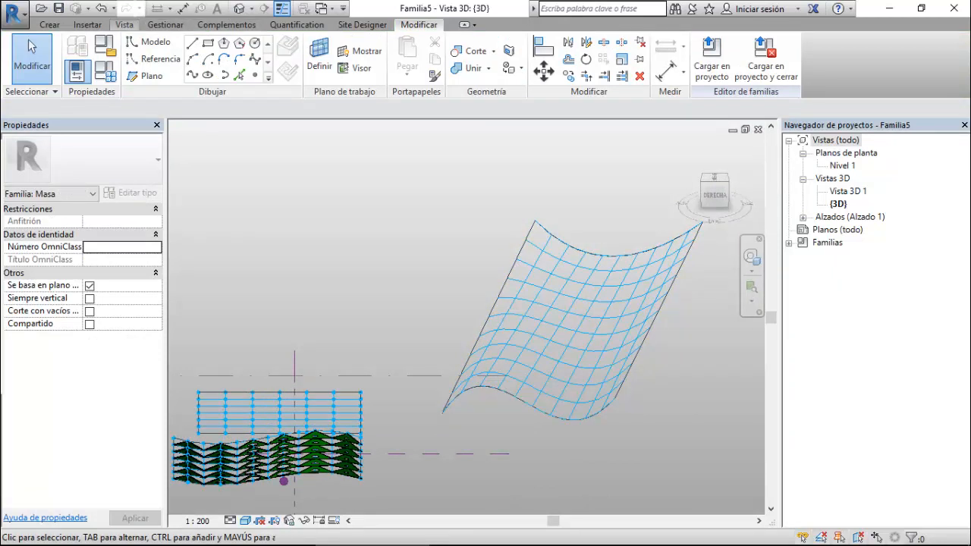
- Show the Archivos recientes screen and start a new family to reach its template selection
left_click(123, 25)
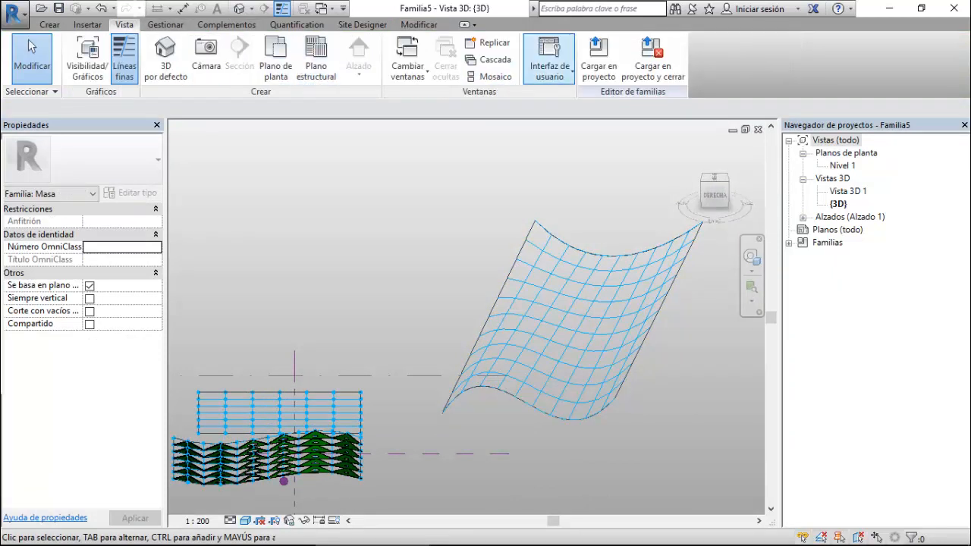
left_click(550, 60)
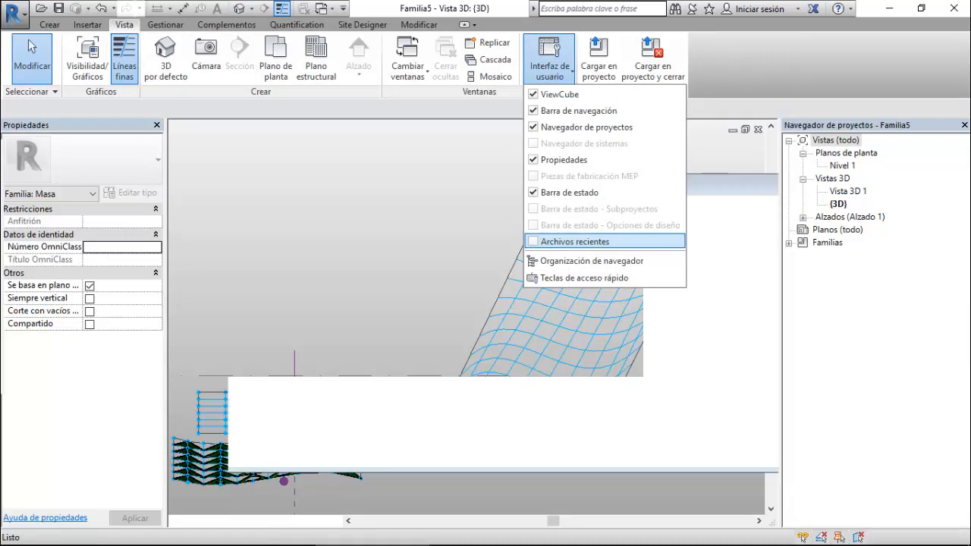
left_click(574, 241)
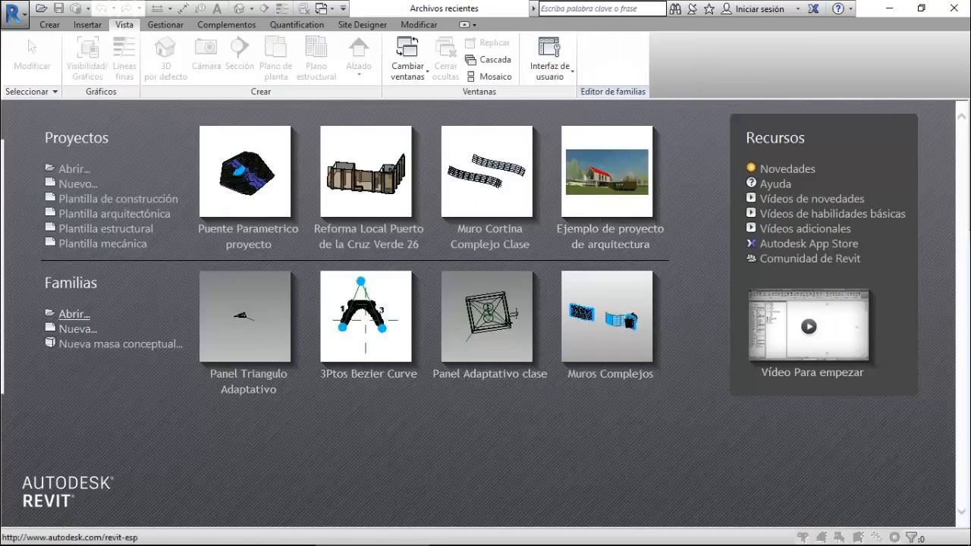
left_click(78, 329)
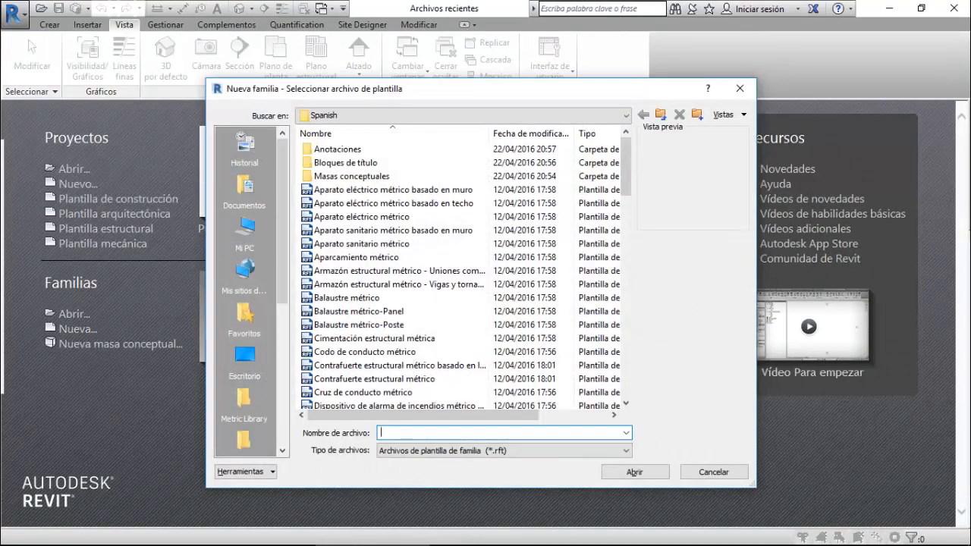
- Create the new family from the Modelo genérico métrico basado en patrón template
scroll(466, 273, "down", 10)
scroll(353, 319, "down", 2)
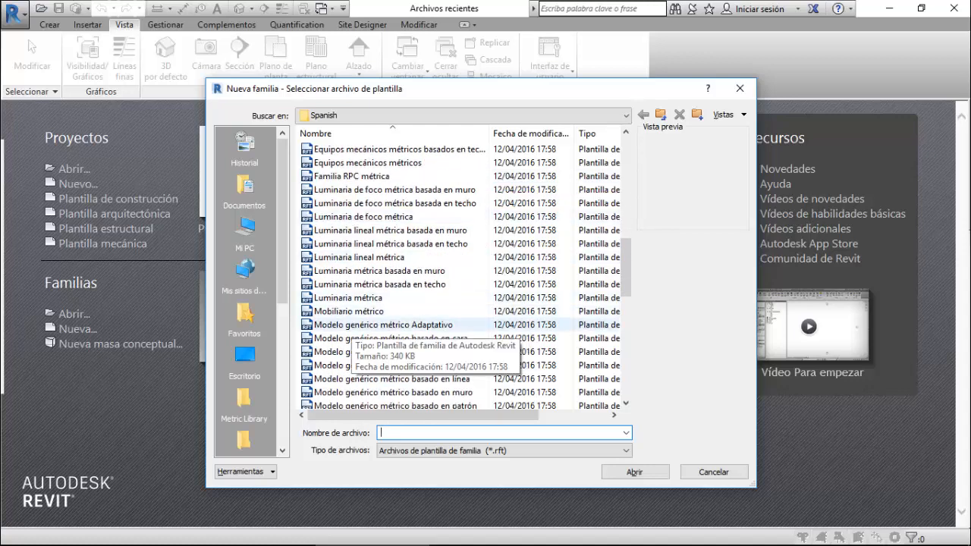
scroll(353, 334, "down", 7)
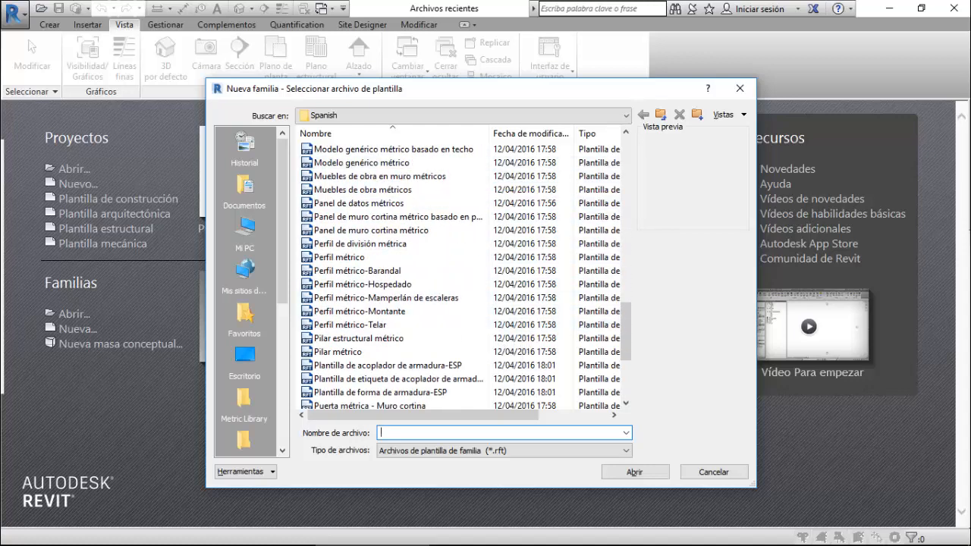
scroll(351, 337, "down", 3)
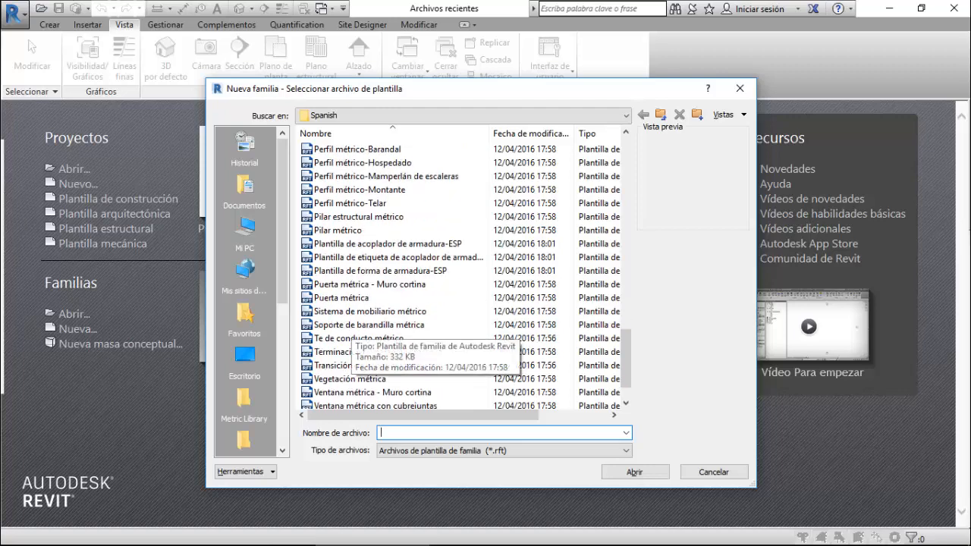
scroll(350, 336, "down", 1)
scroll(351, 336, "up", 5)
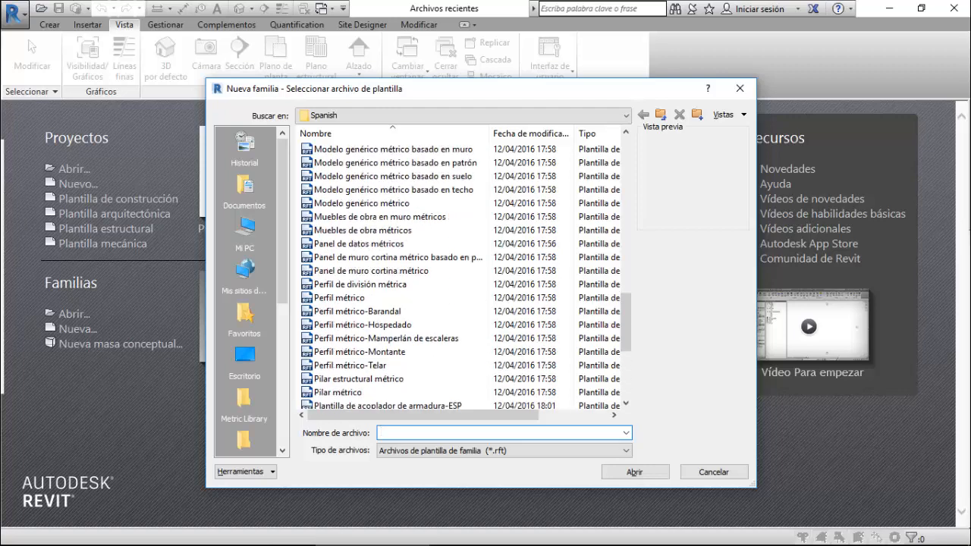
scroll(350, 337, "up", 2)
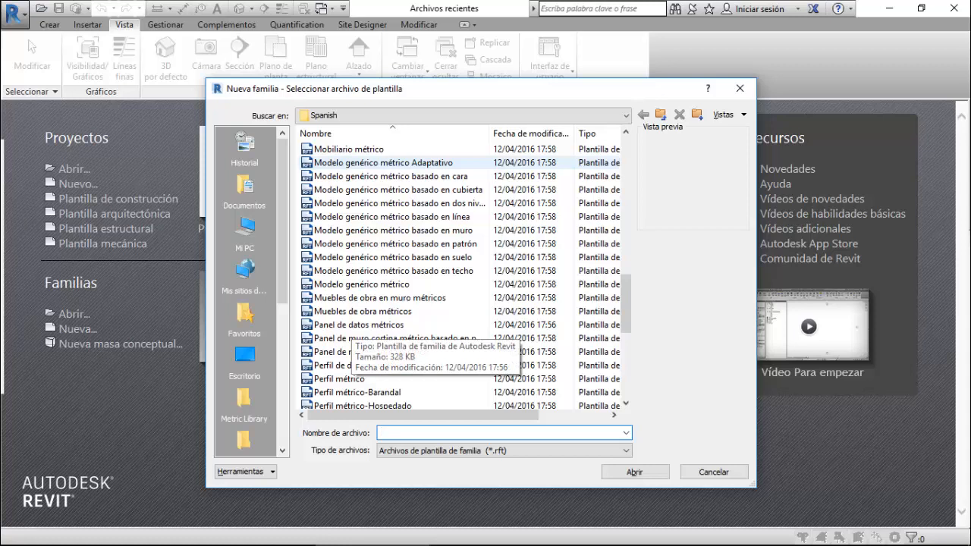
scroll(351, 336, "up", 1)
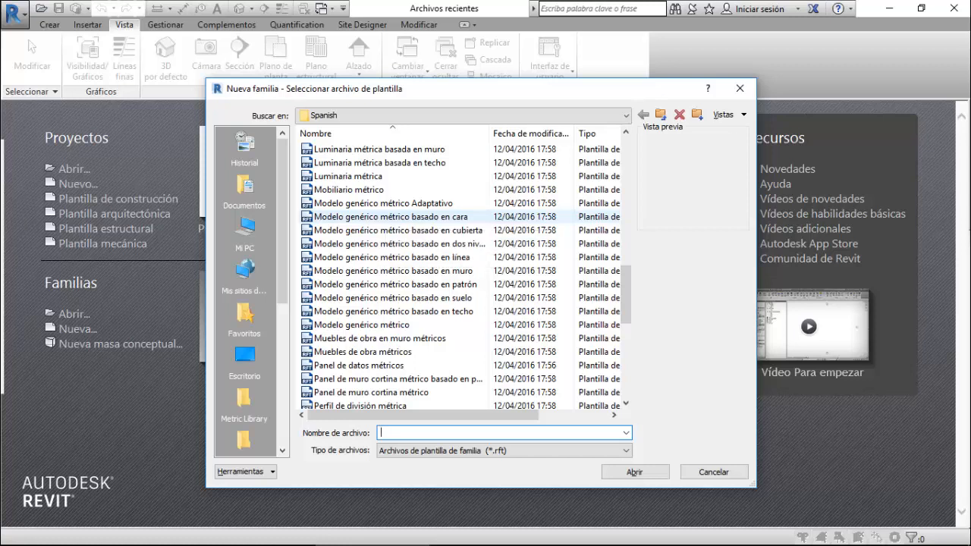
left_click(383, 217)
left_click(385, 230)
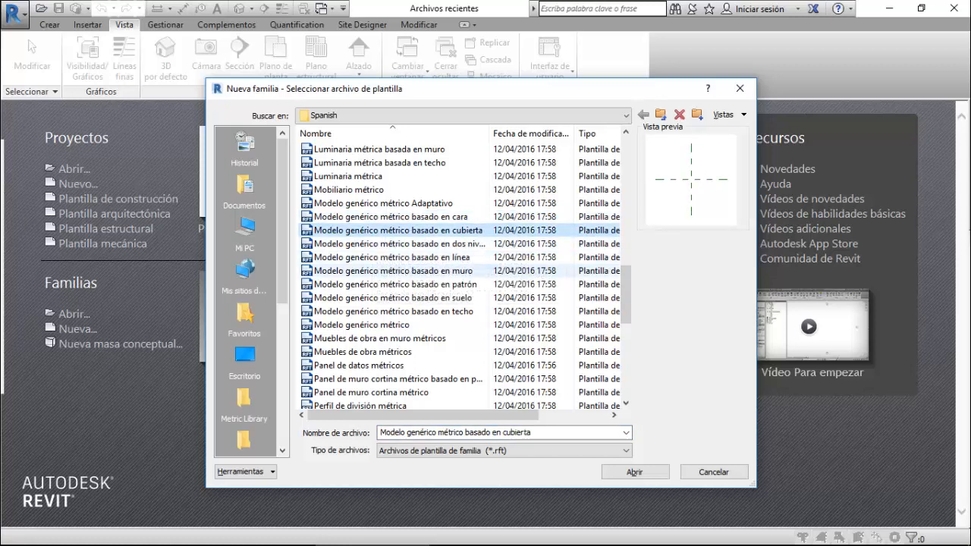
left_click(379, 284)
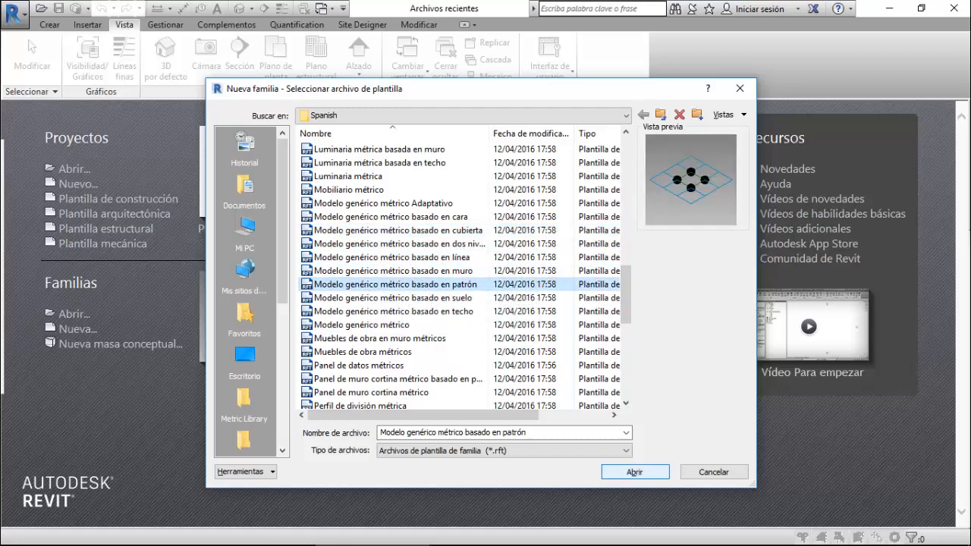
left_click(635, 473)
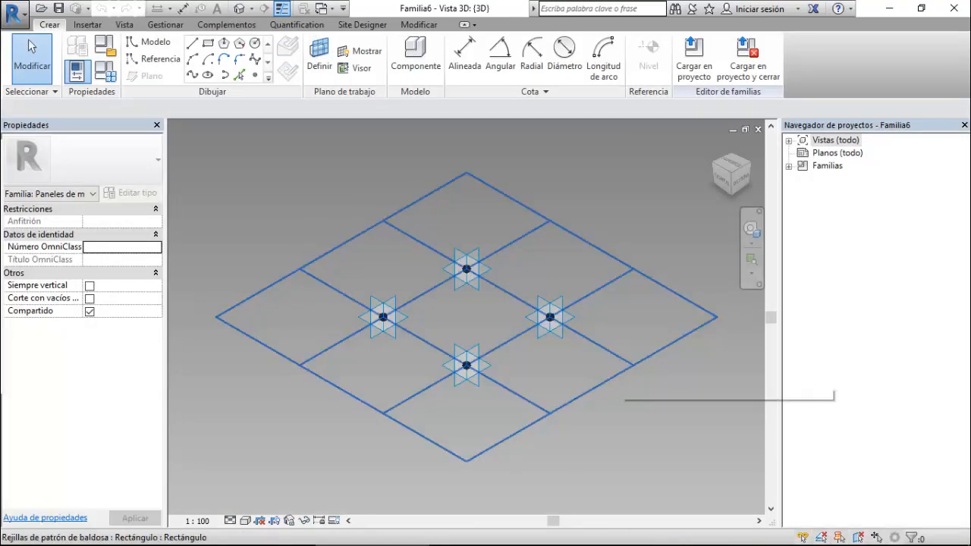
- Change the tile pattern grid's type to Triángulo (curvado)
left_click(619, 373)
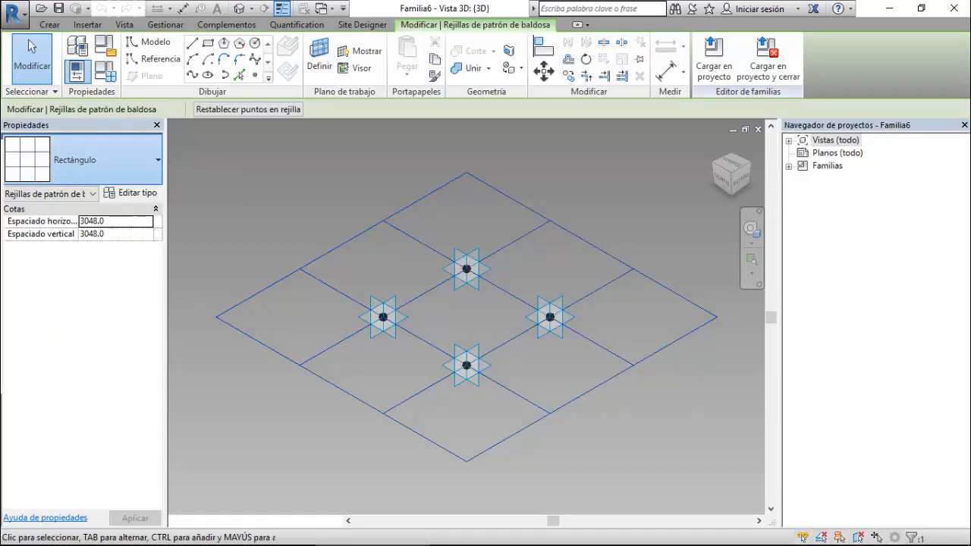
left_click(82, 160)
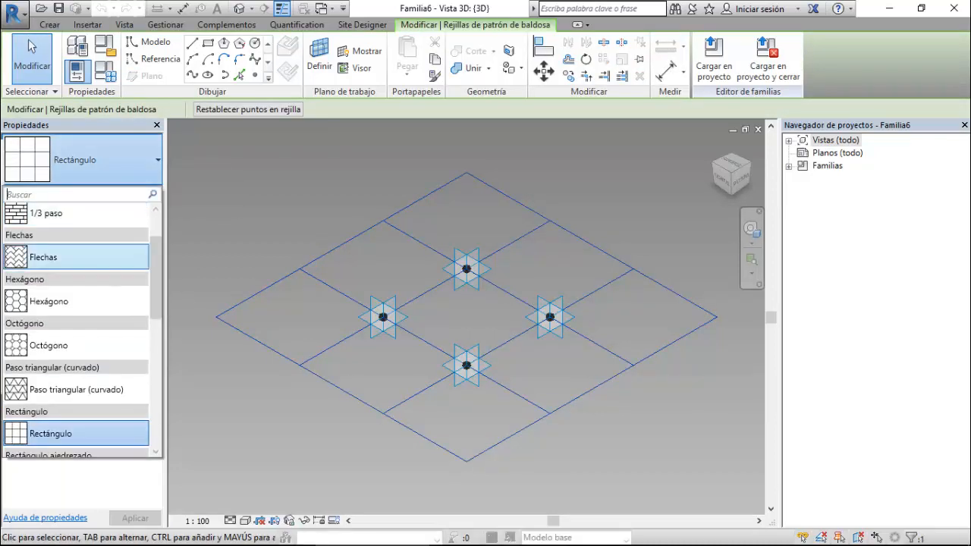
scroll(76, 265, "up", 2)
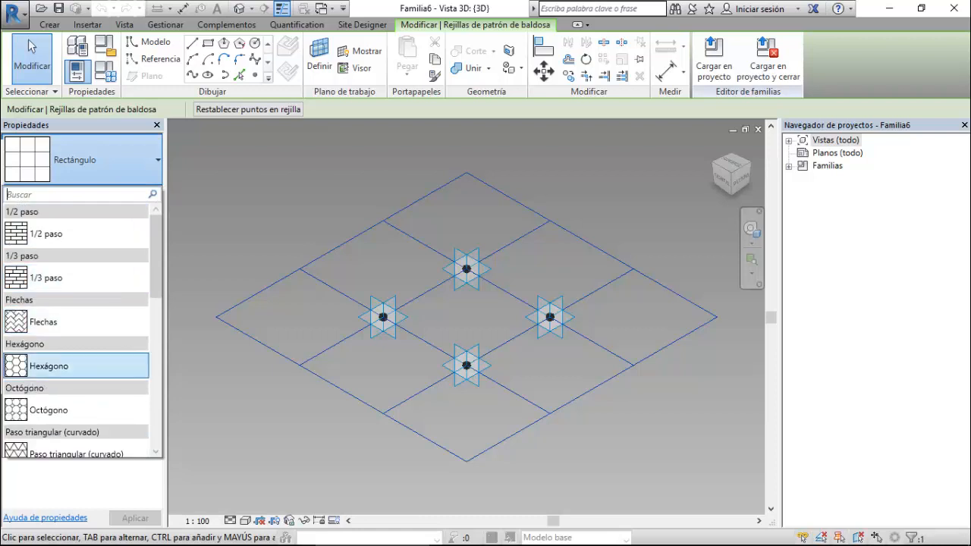
scroll(76, 326, "down", 3)
scroll(76, 348, "down", 2)
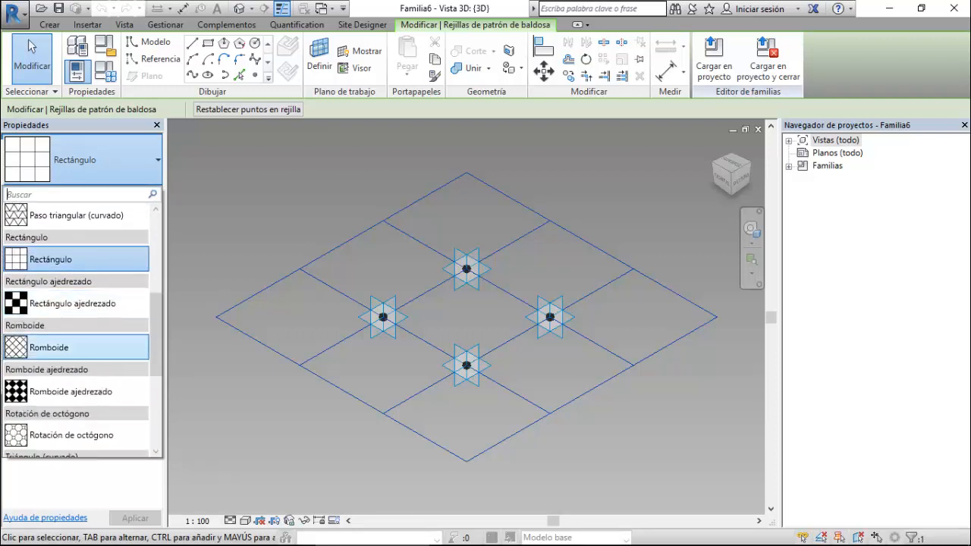
scroll(76, 346, "down", 3)
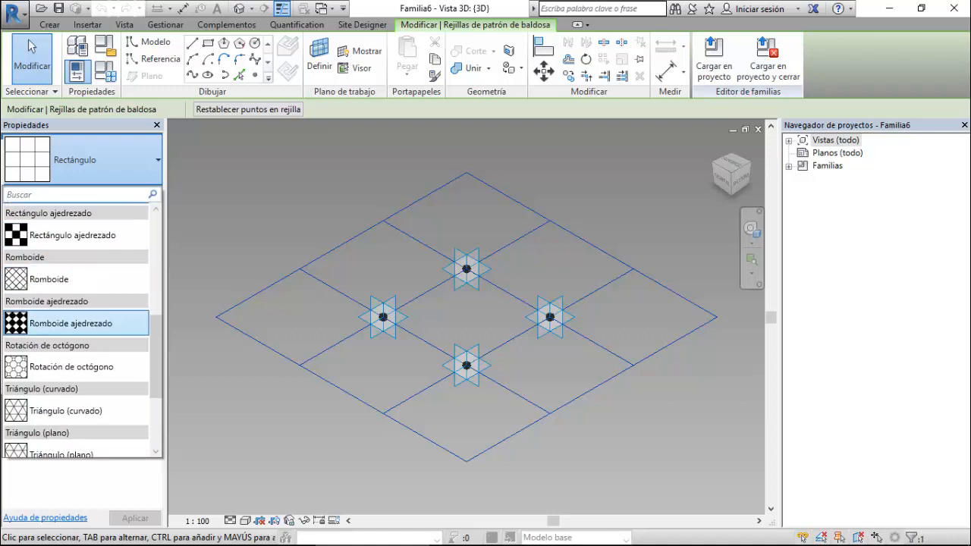
scroll(75, 342, "down", 1)
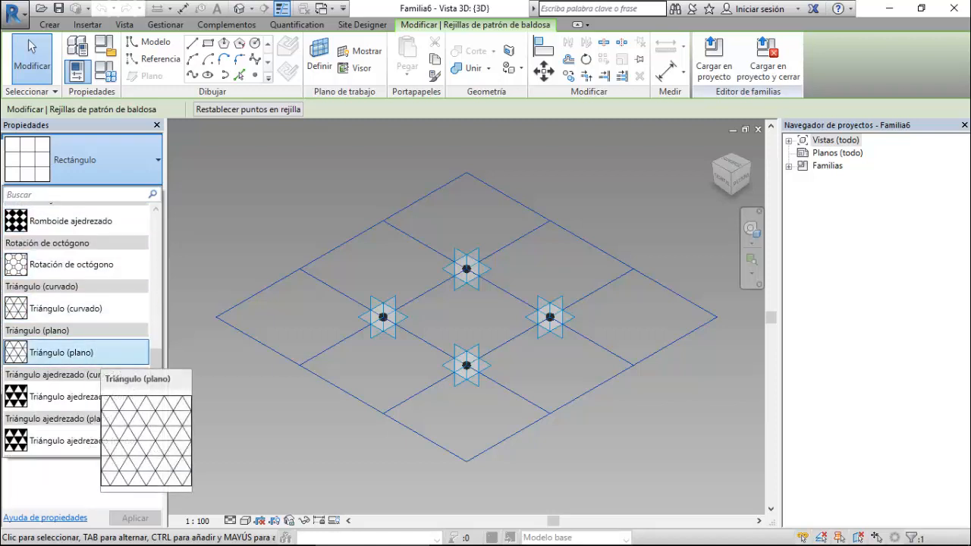
left_click(61, 352)
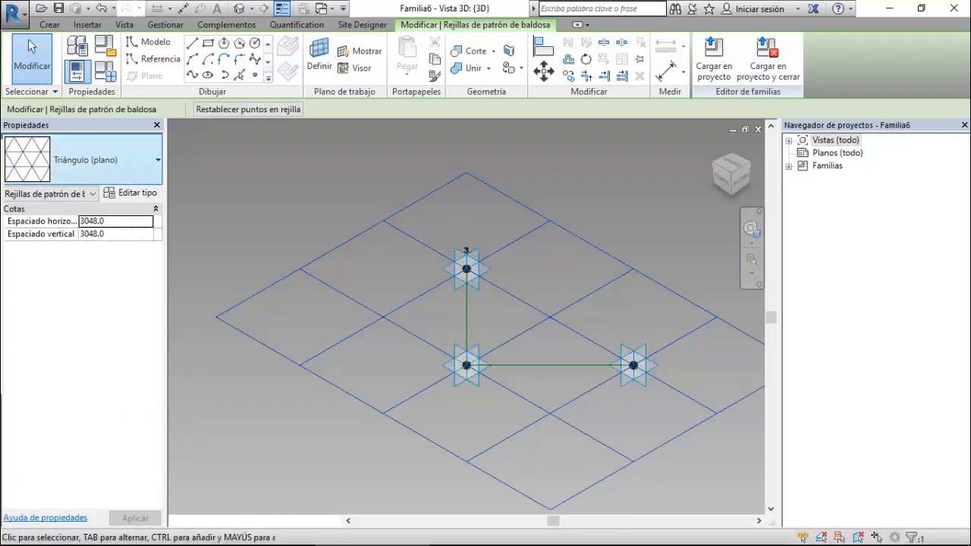
left_click(84, 159)
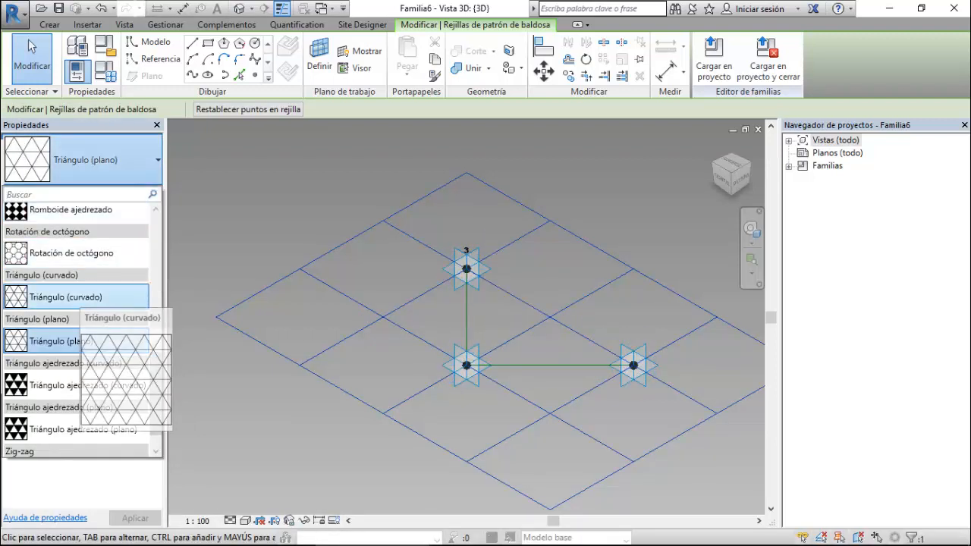
left_click(68, 297)
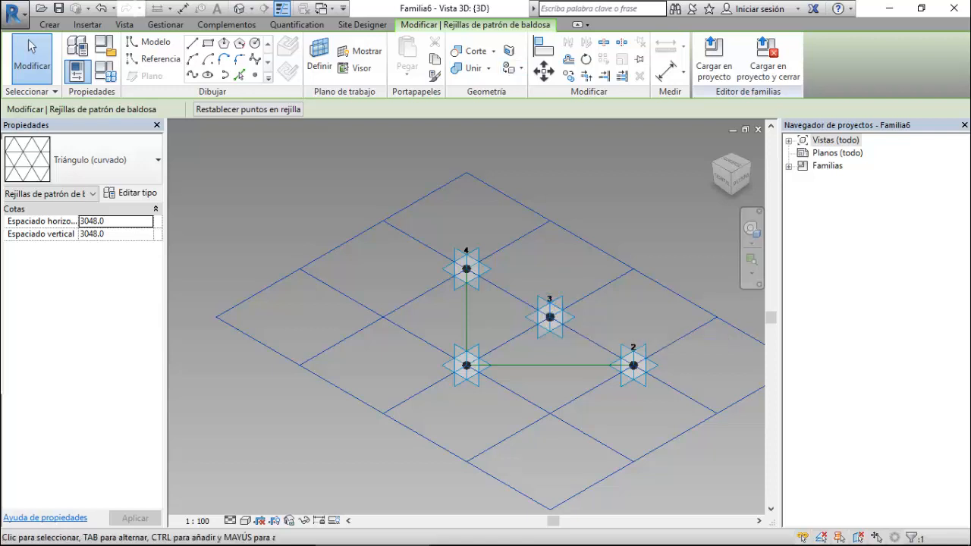
- Switch to the Panel Triangulo Adaptativo family and load it into Familia6 only, leaving Familia5 unselected
left_click(326, 8)
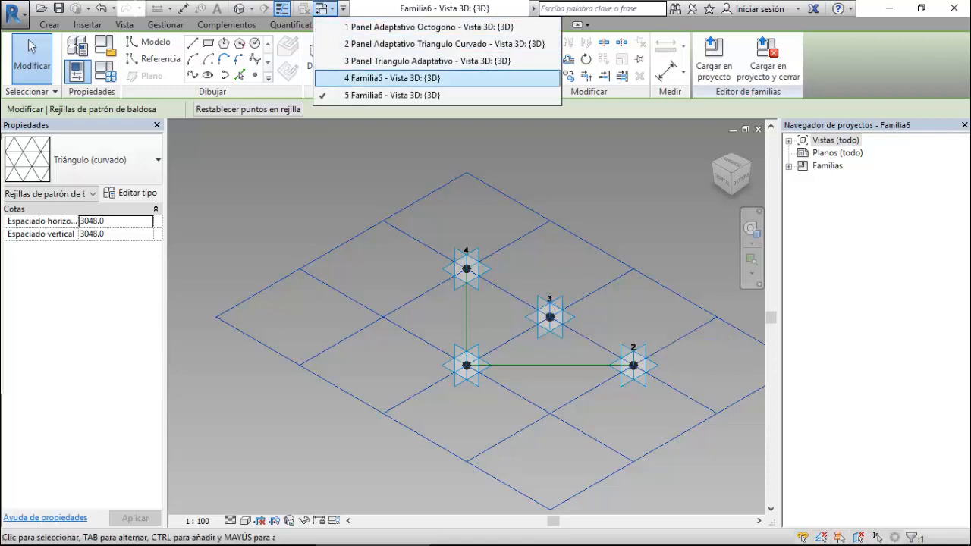
left_click(391, 77)
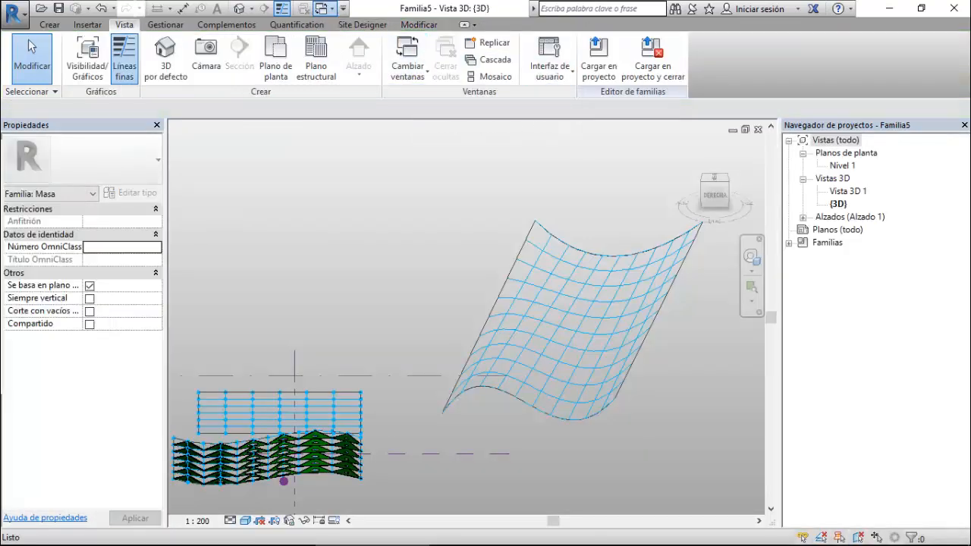
left_click(326, 9)
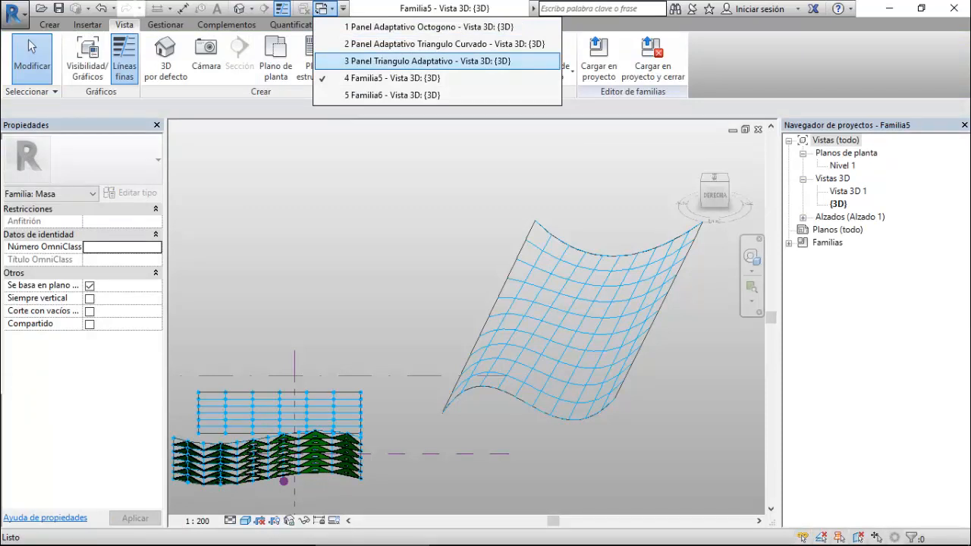
left_click(428, 61)
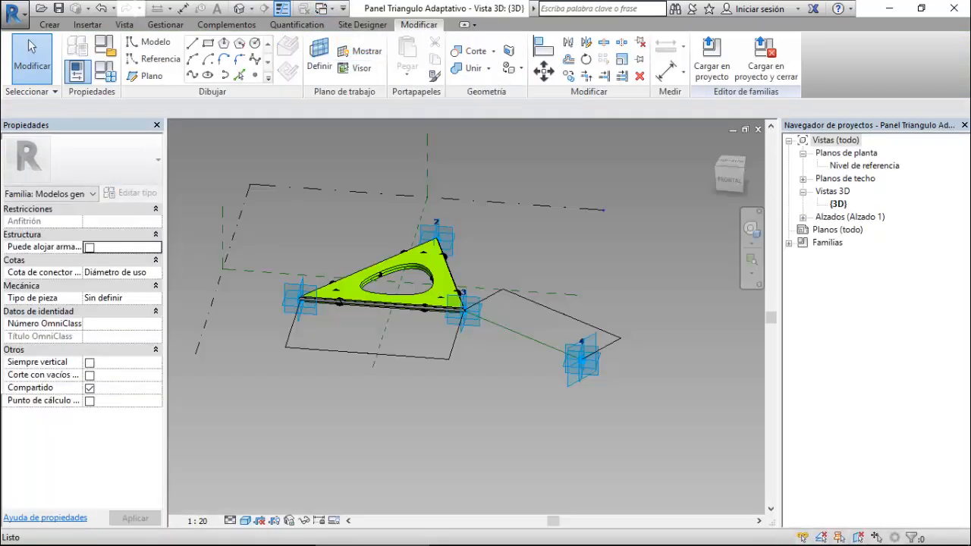
left_click(712, 57)
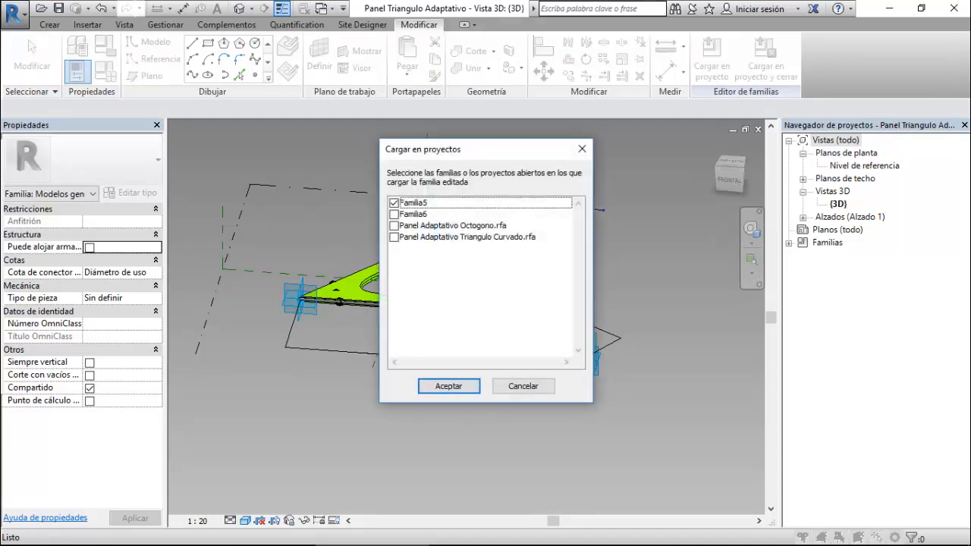
left_click(394, 214)
left_click(394, 204)
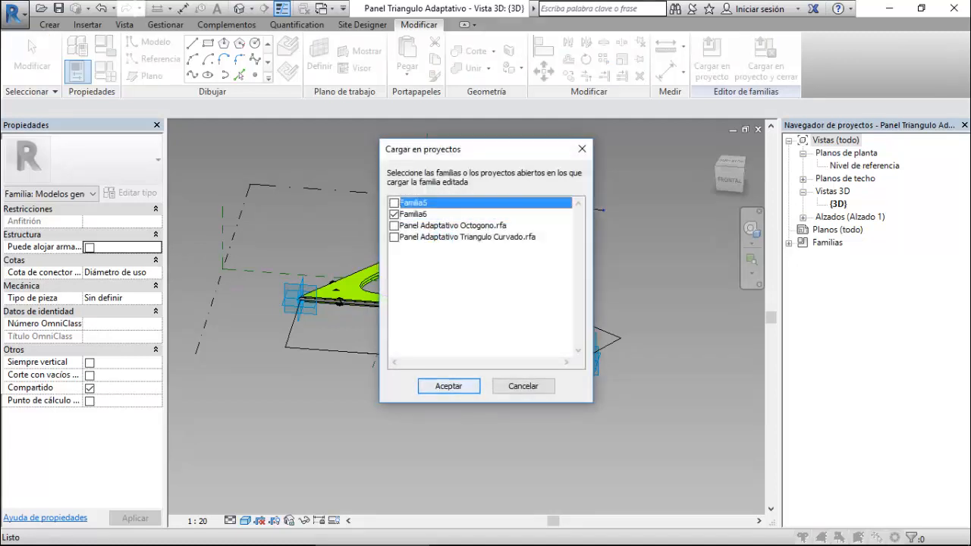
left_click(448, 386)
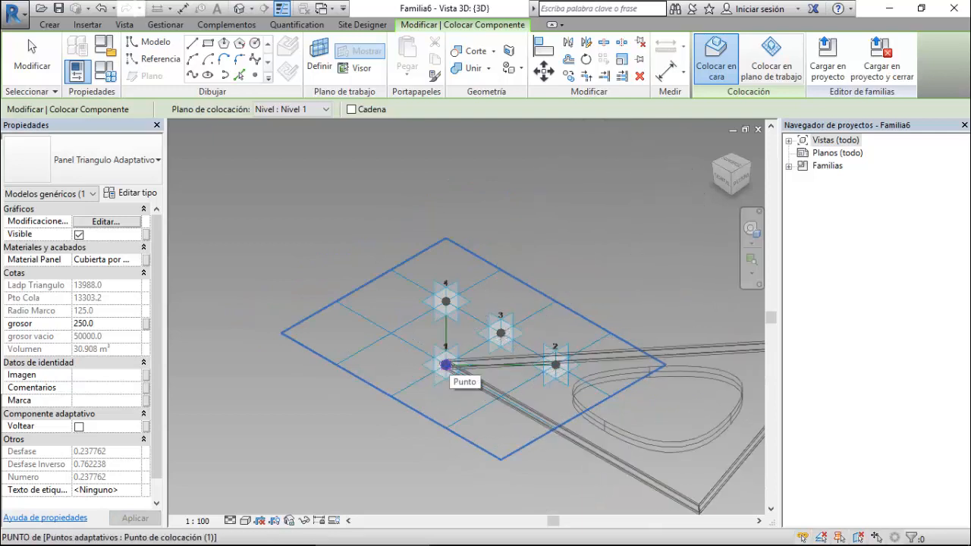
- Place a Panel Triangulo Adaptativo component on adaptive points 1, 3 and 2 of the pattern grid, and end the placement
left_click(446, 365)
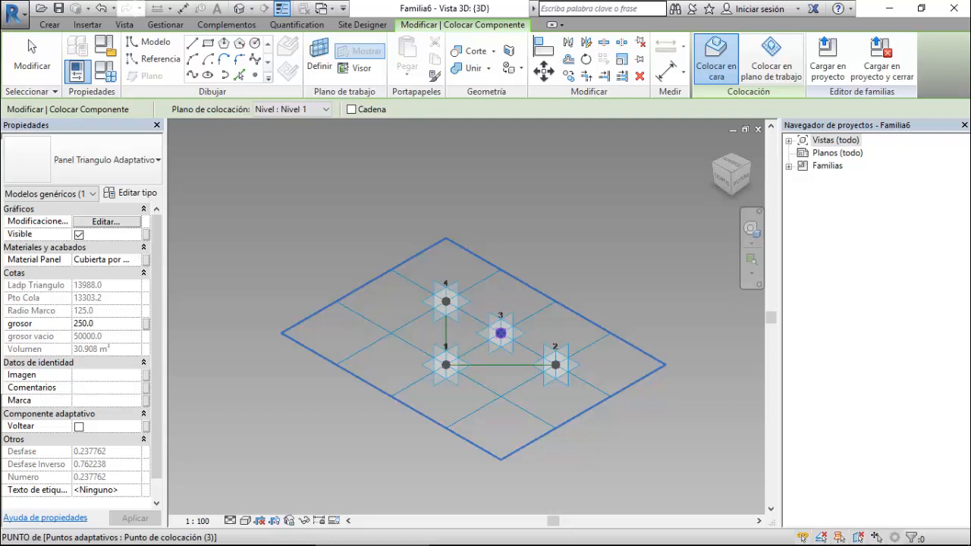
left_click(501, 333)
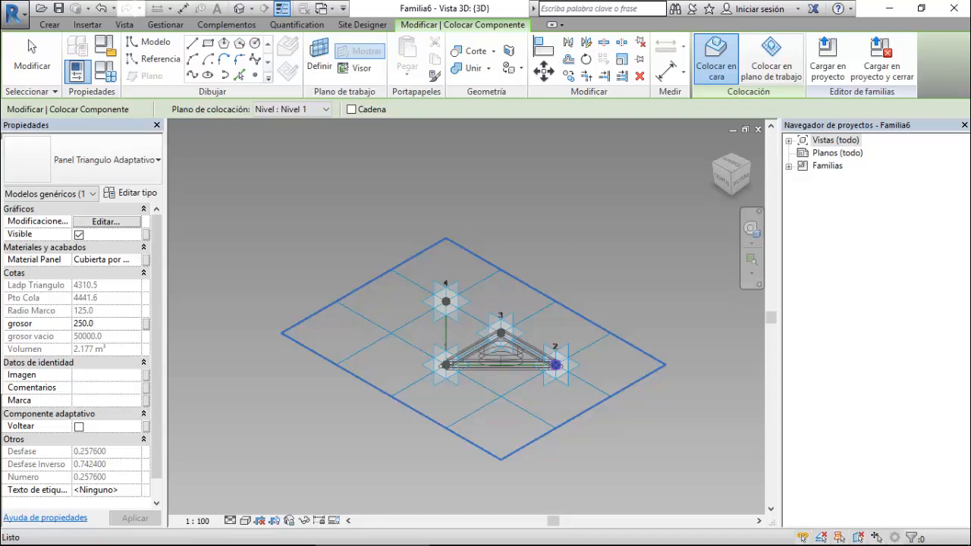
left_click(556, 365)
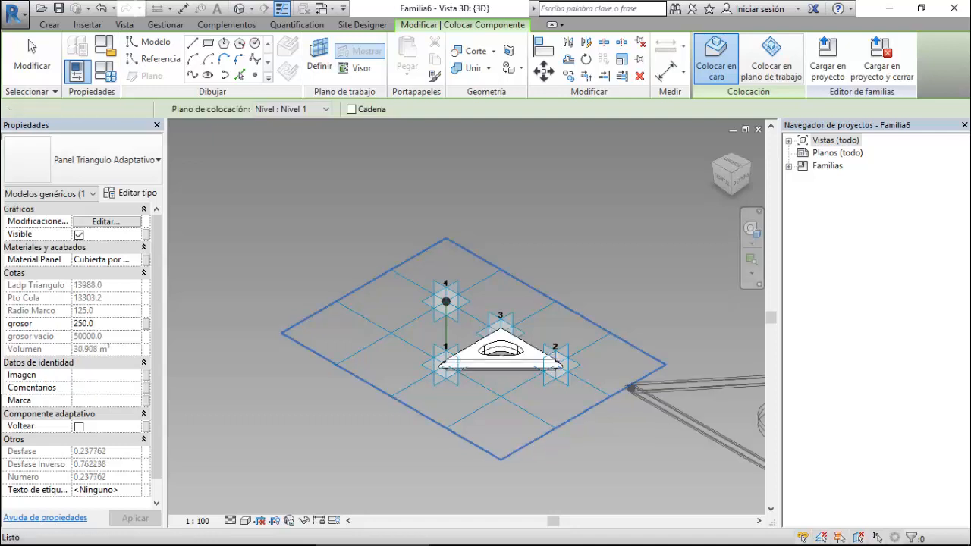
key("Escape")
key("Escape")
- Place a second Panel Triangulo Adaptativo component on adaptive points 4, 3 and 1, and end the placement
middle_click_drag(433, 395, 573, 402, "shift")
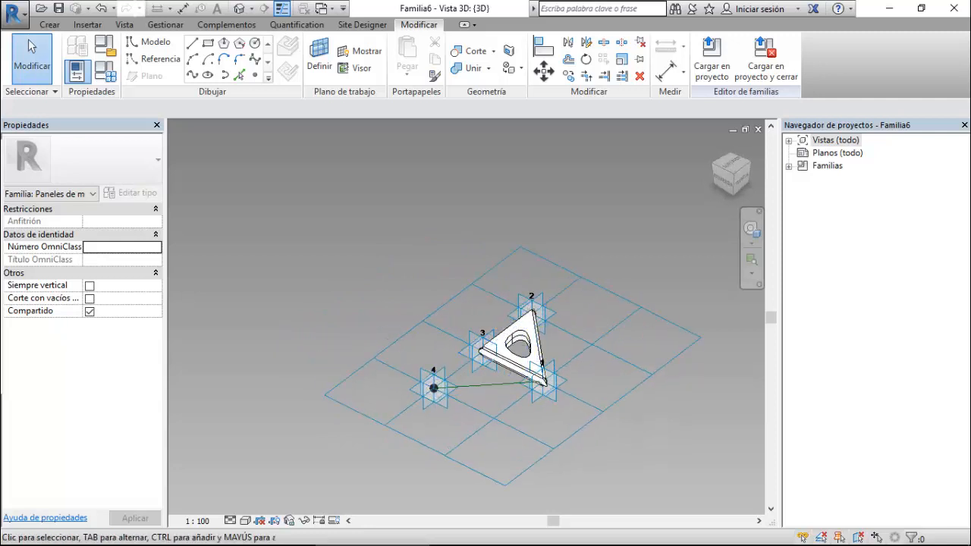
left_click(49, 24)
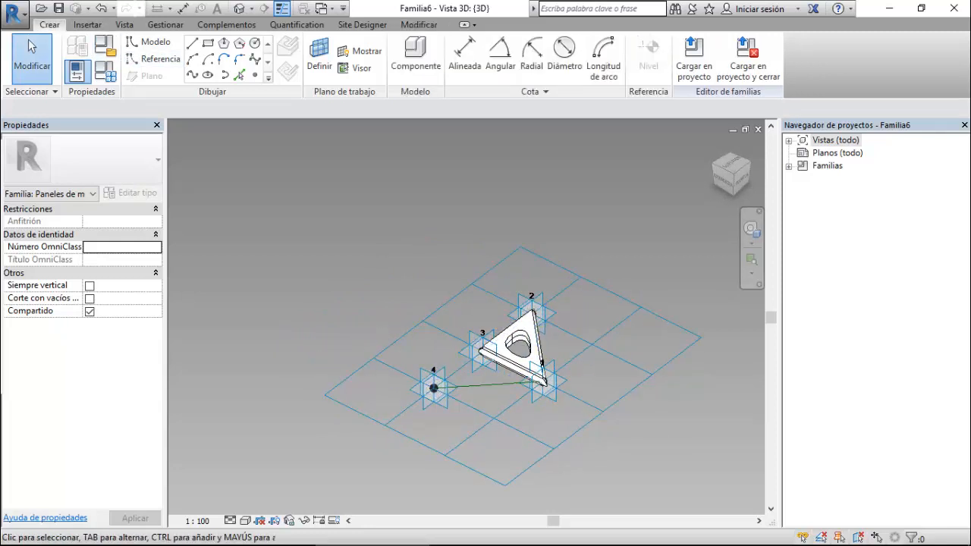
left_click(415, 51)
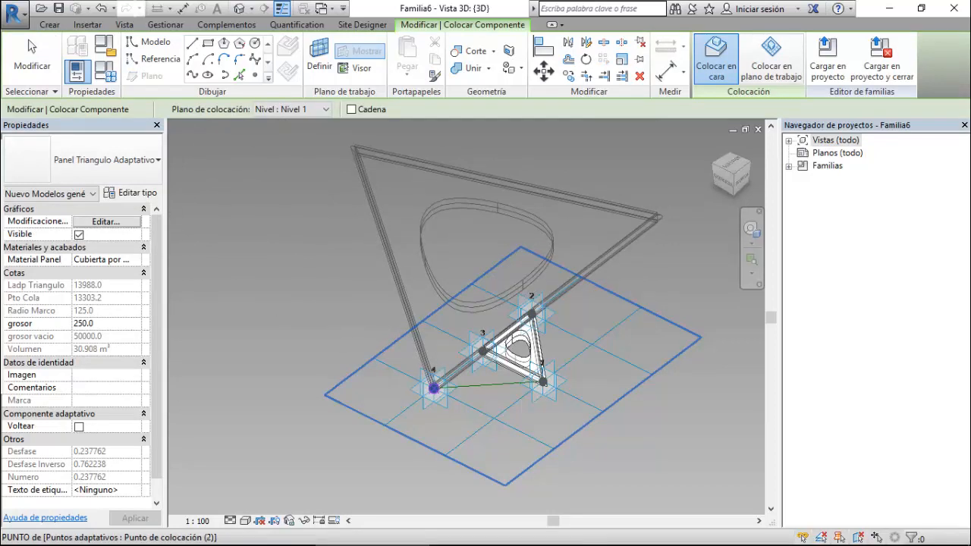
left_click(434, 388)
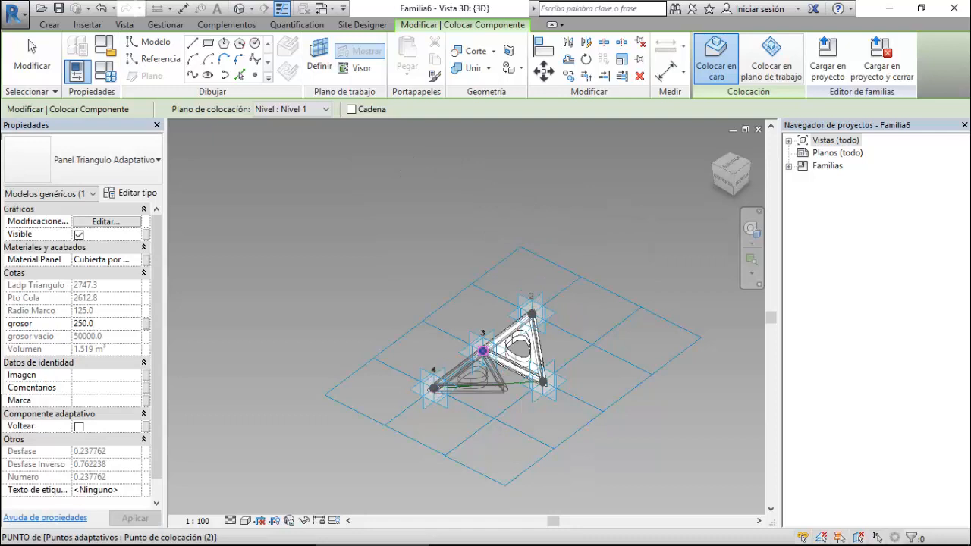
left_click(483, 352)
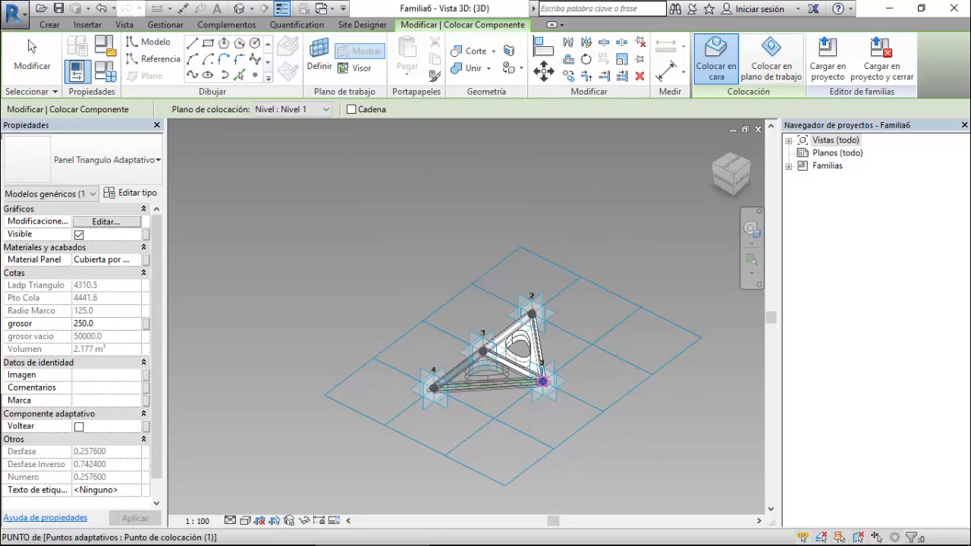
left_click(543, 381)
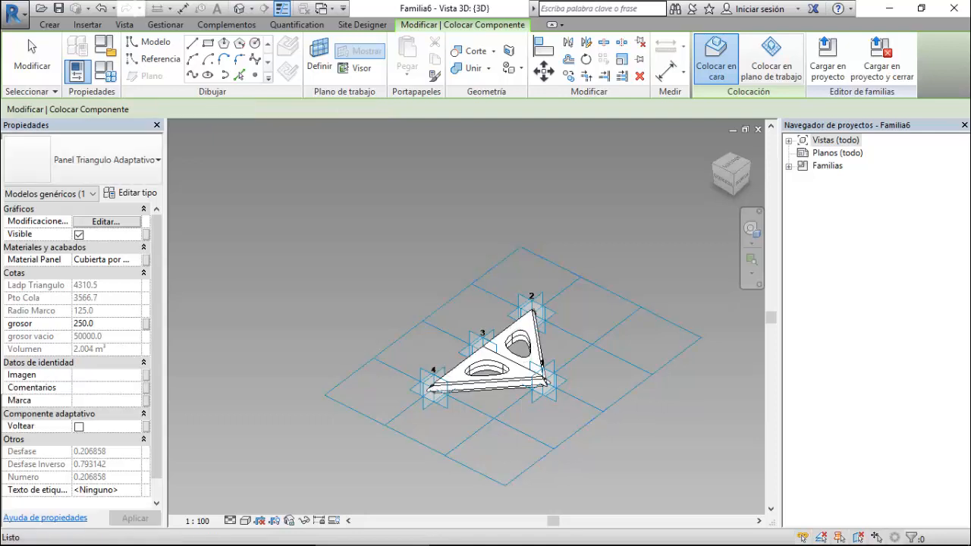
key("Escape")
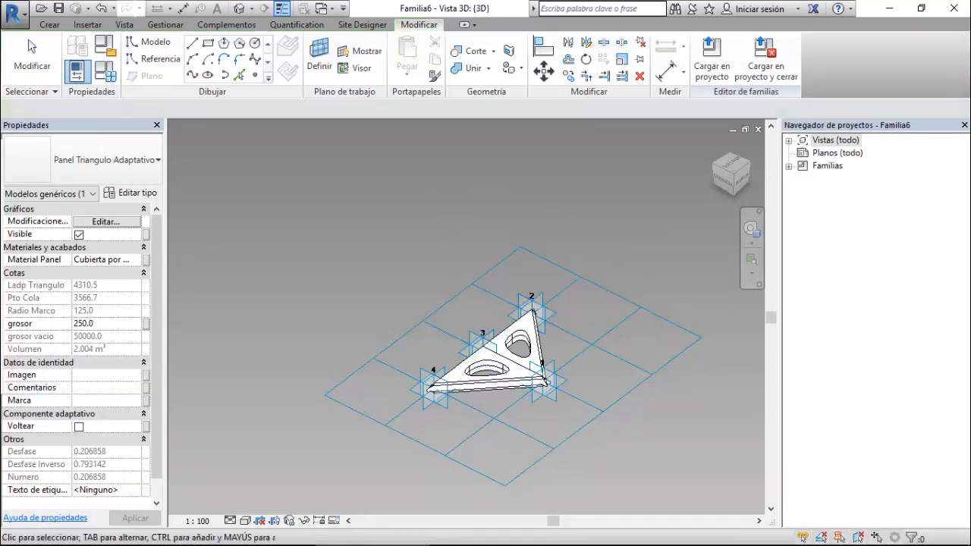
- End the component placement and load the Familia6 triangle panel family into Familia5
key("Escape")
left_click(711, 57)
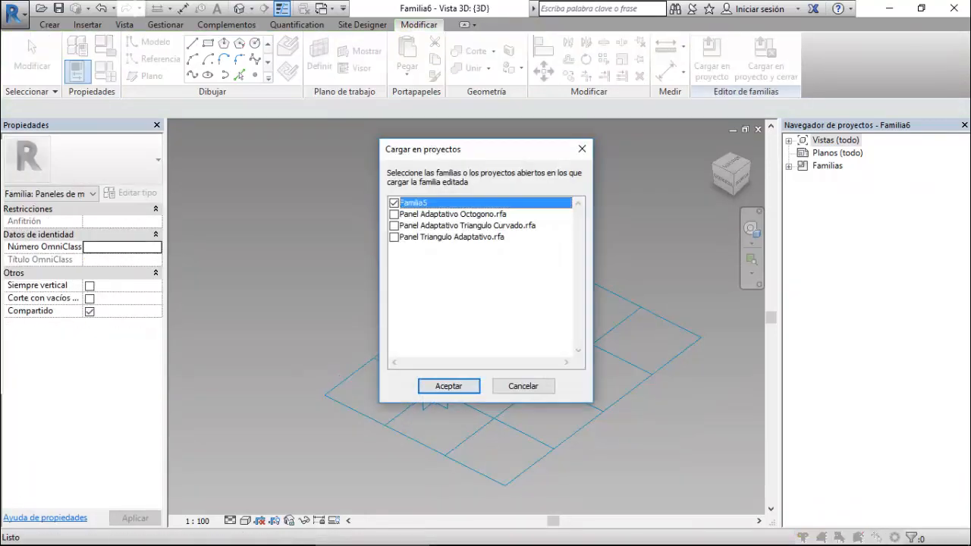
left_click(449, 386)
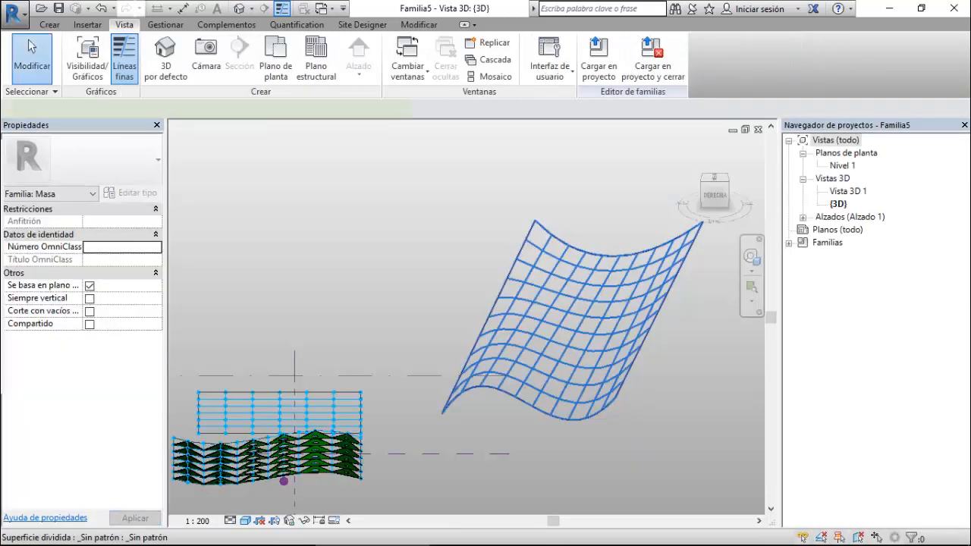
- Try to assign the Familia6 type under Triángulo (curvado) to the spline-based divided surface
left_click(569, 328)
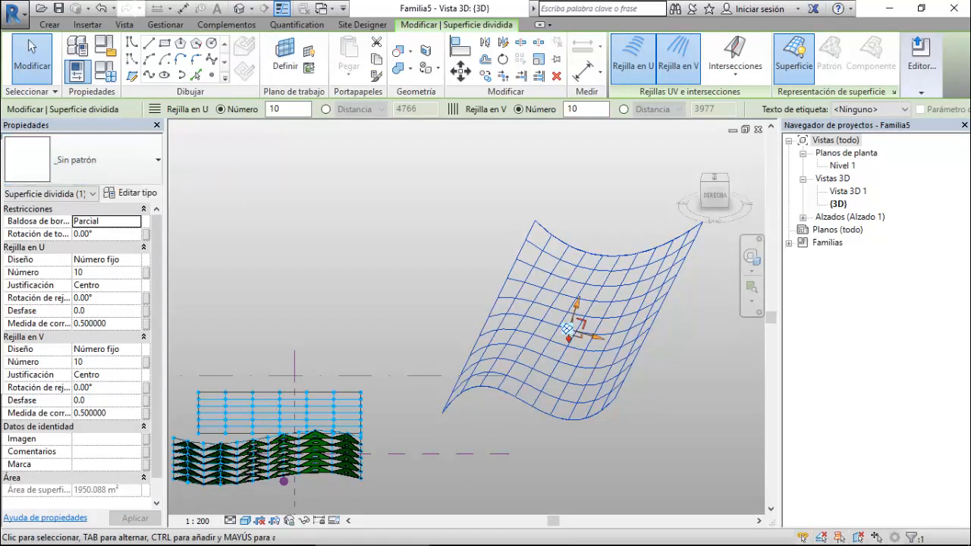
left_click(84, 159)
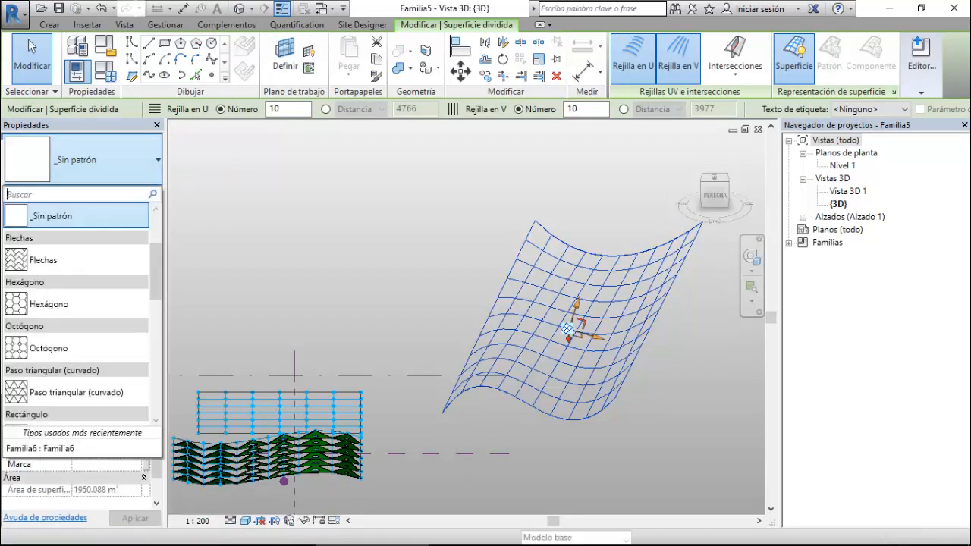
scroll(68, 364, "down", 5)
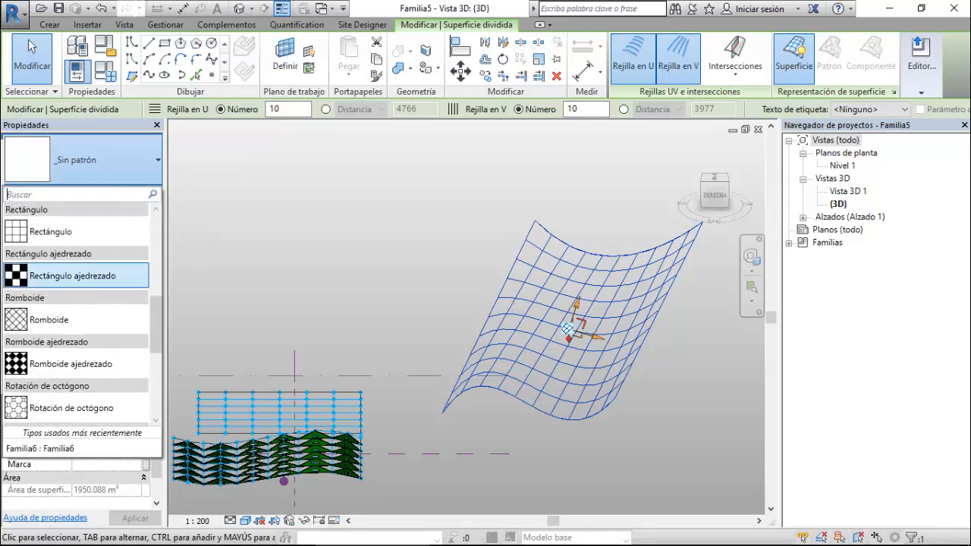
scroll(75, 375, "down", 3)
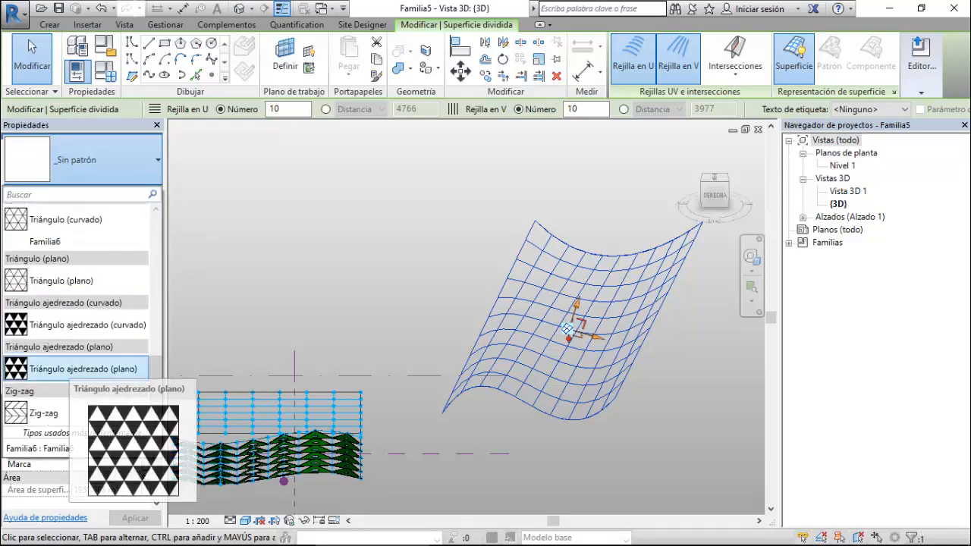
scroll(76, 390, "up", 1)
left_click(72, 244)
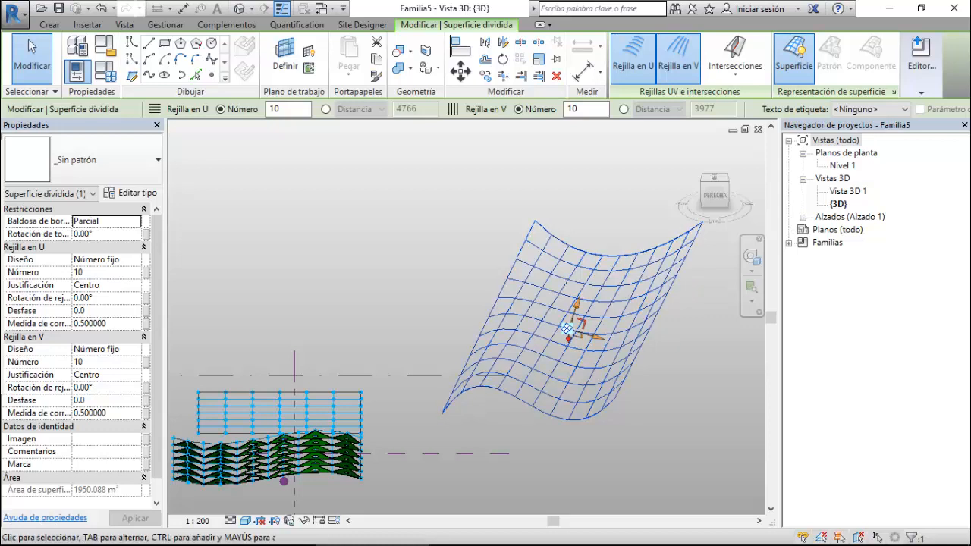
left_click(49, 24)
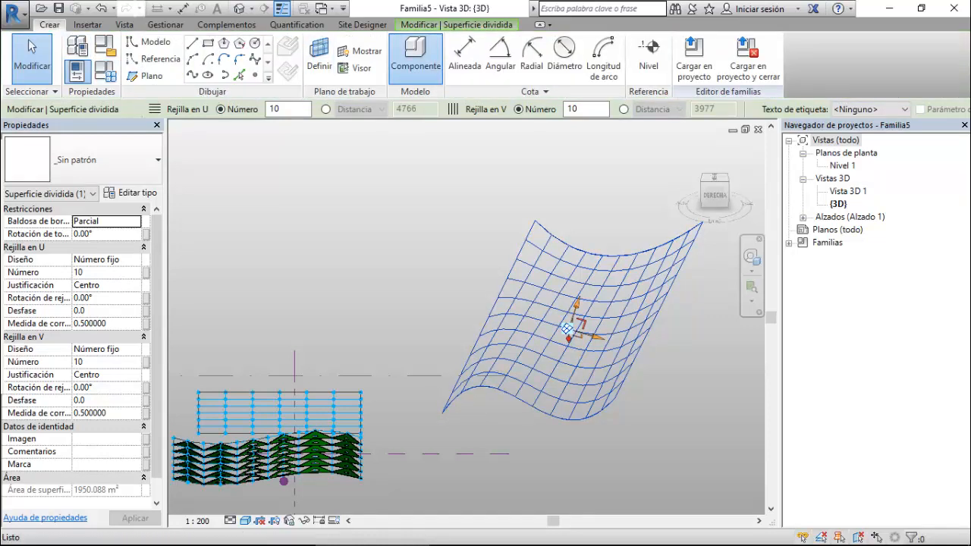
left_click(415, 53)
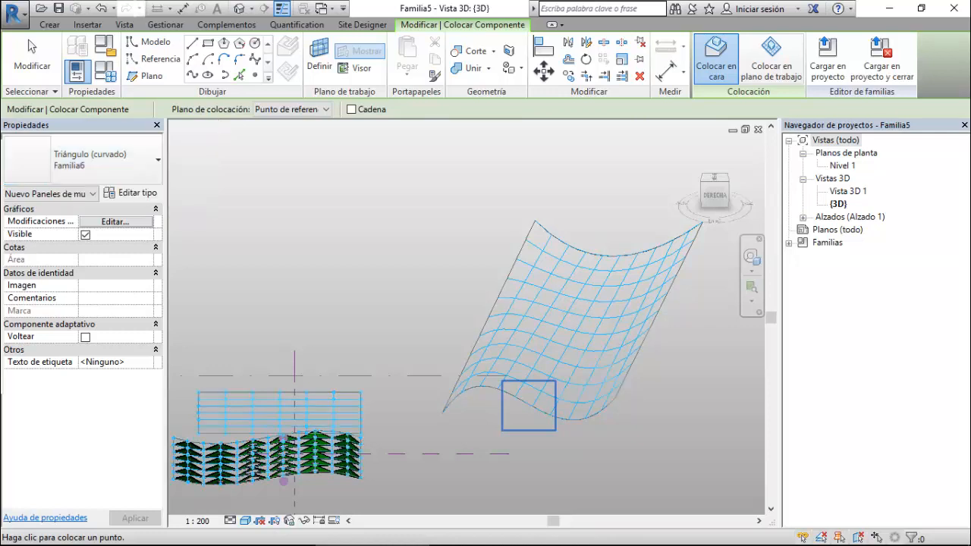
scroll(557, 357, "up", 3)
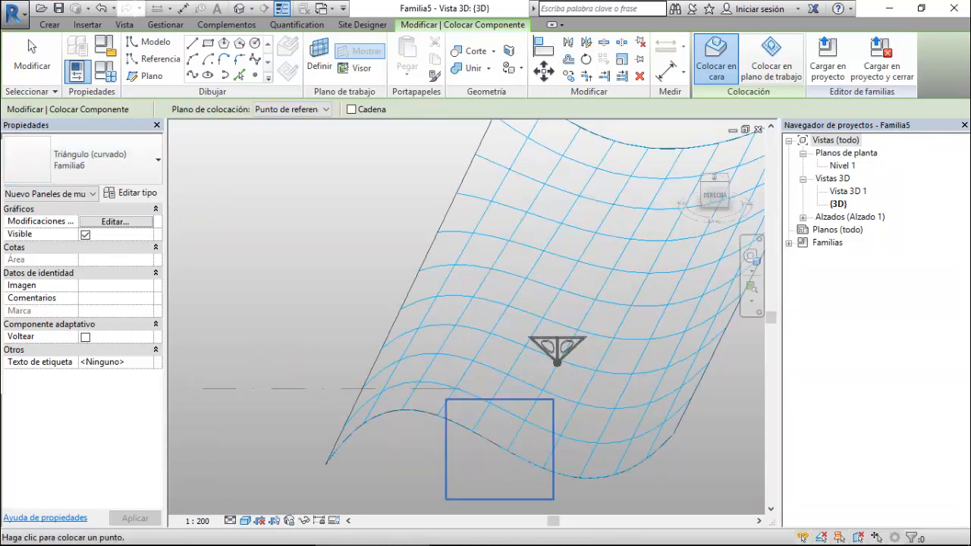
left_click(561, 355)
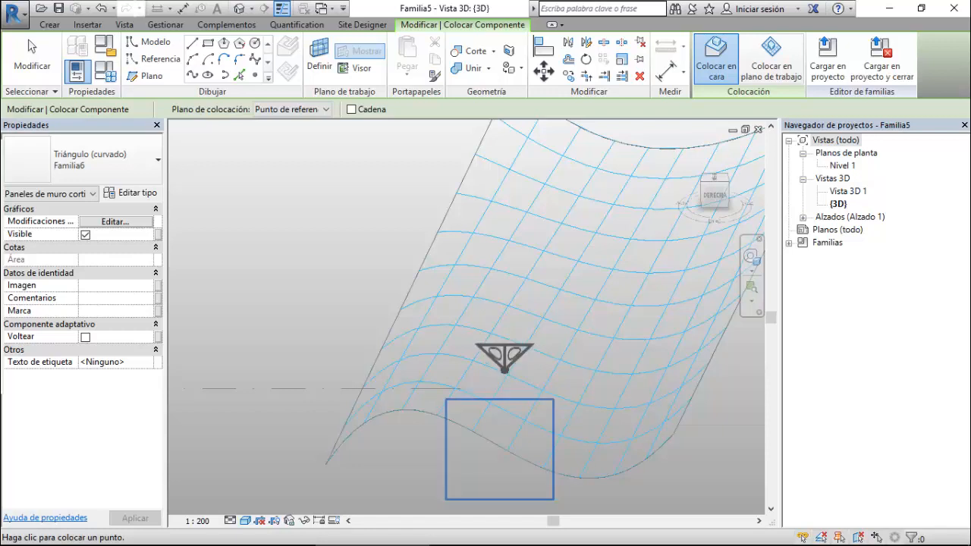
scroll(508, 373, "down", 3)
key("Escape")
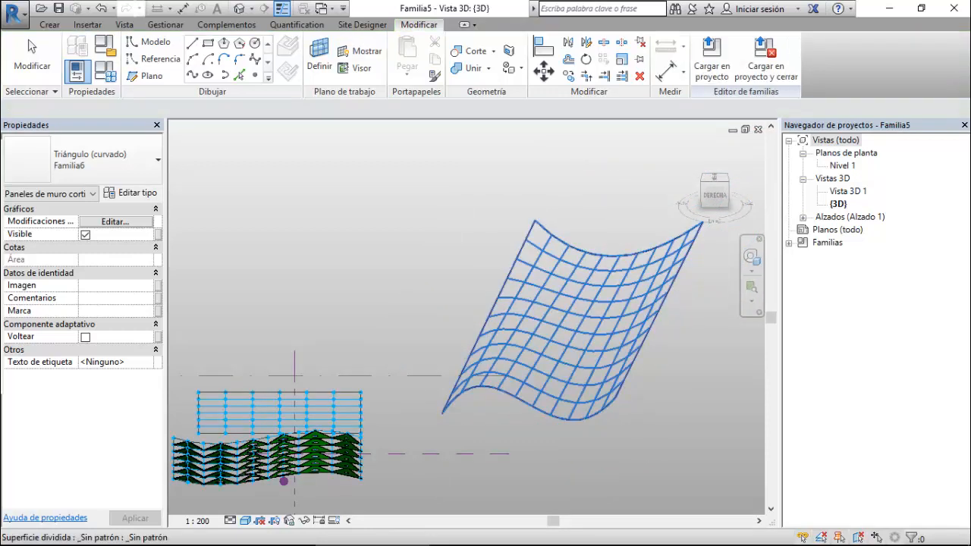
- Turn on the display of nodes in the surface representation of the divided surface
left_click(571, 334)
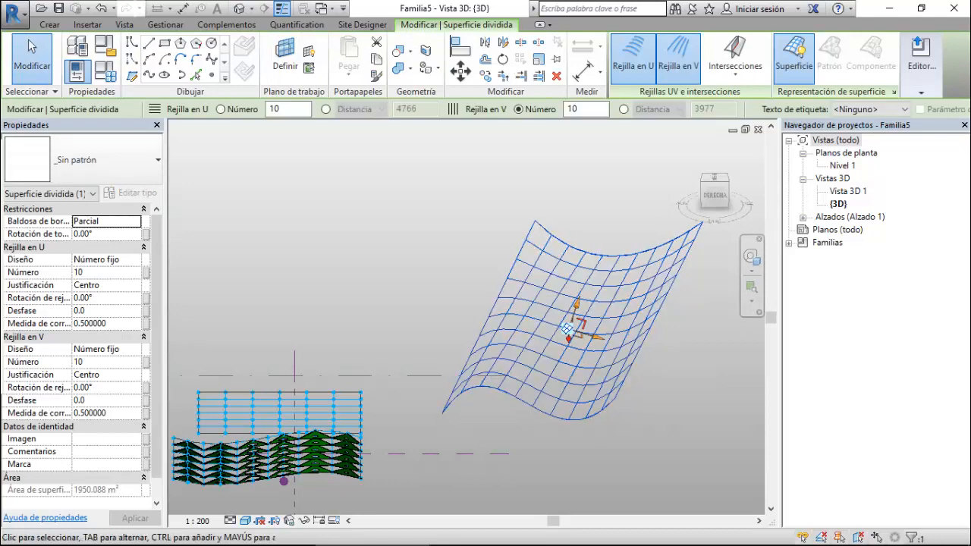
left_click(894, 91)
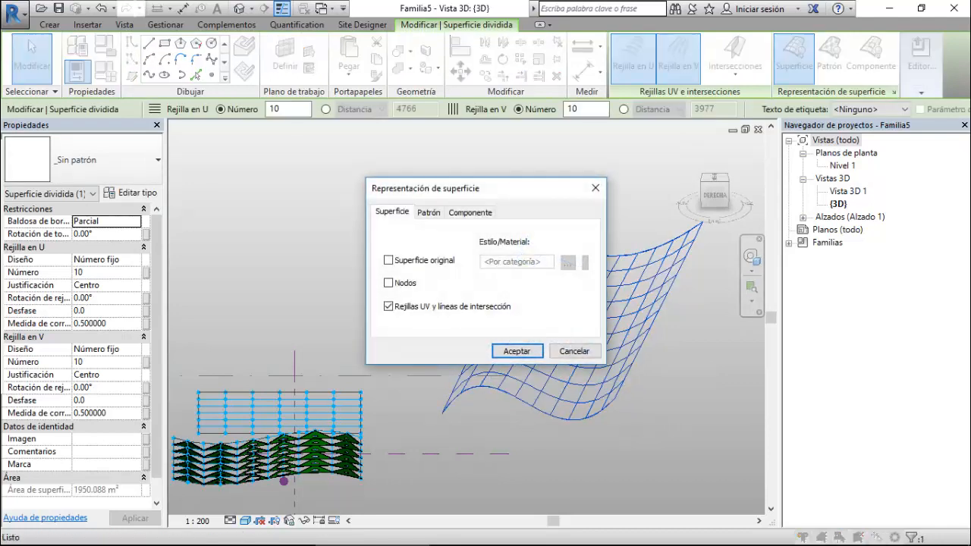
left_click(388, 283)
left_click(517, 351)
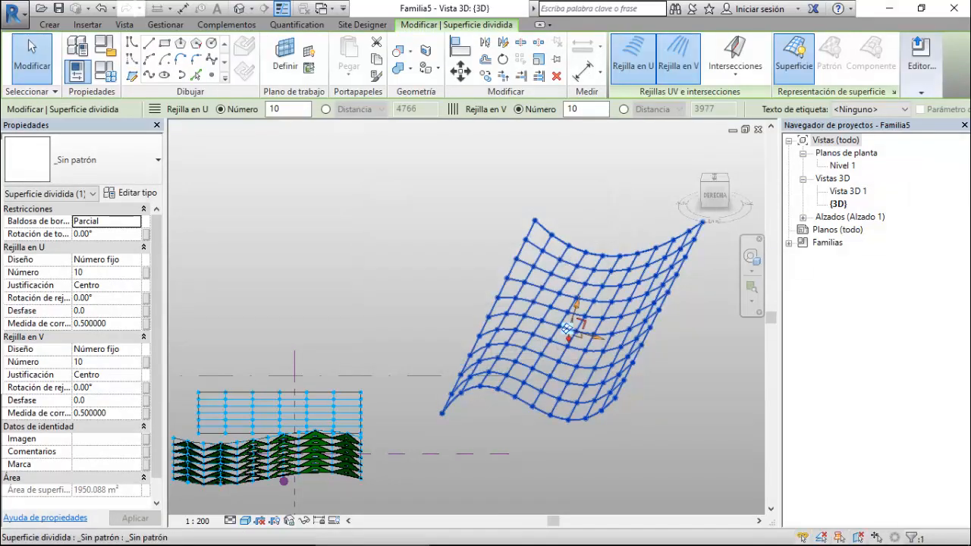
- Place a Familia6 component from a single node in the lower part of the divided surface, and end the placement
left_click(49, 25)
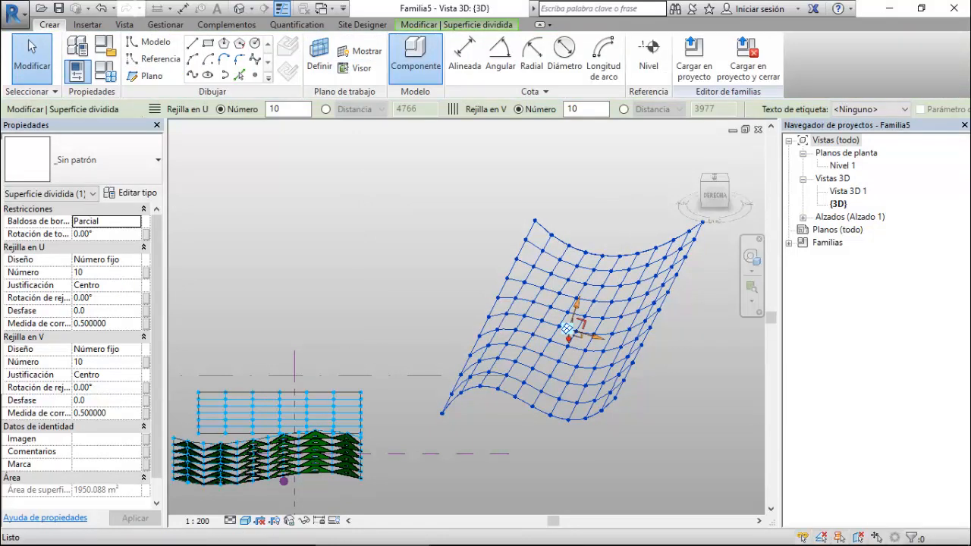
left_click(415, 53)
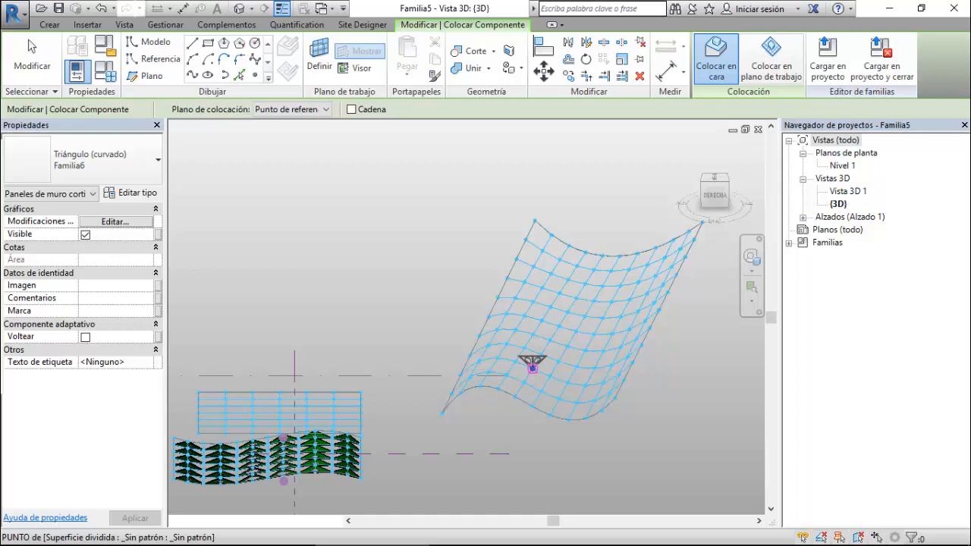
left_click(532, 369)
scroll(532, 364, "up", 3)
key("Escape")
key("Escape")
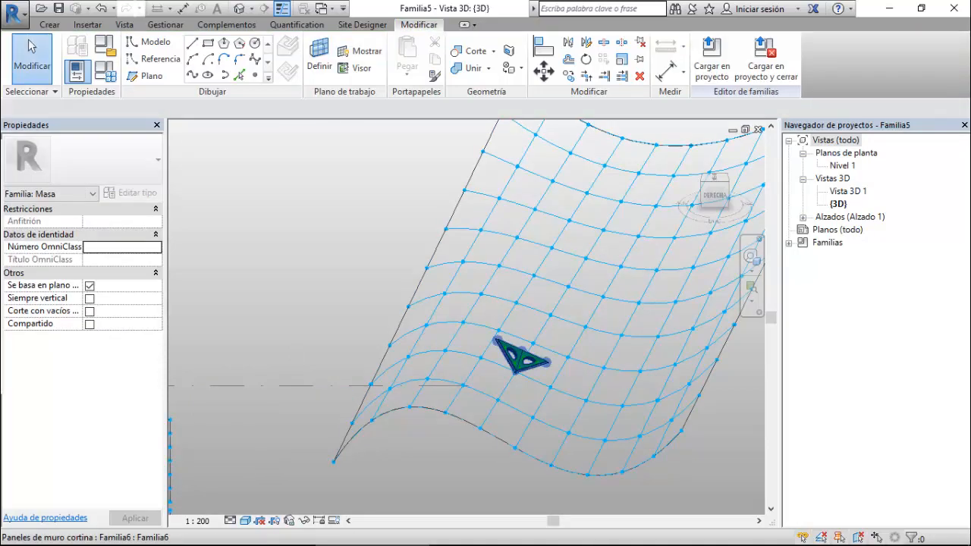
- Delete the Familia6 panel just placed on the divided surface
scroll(528, 363, "up", 2)
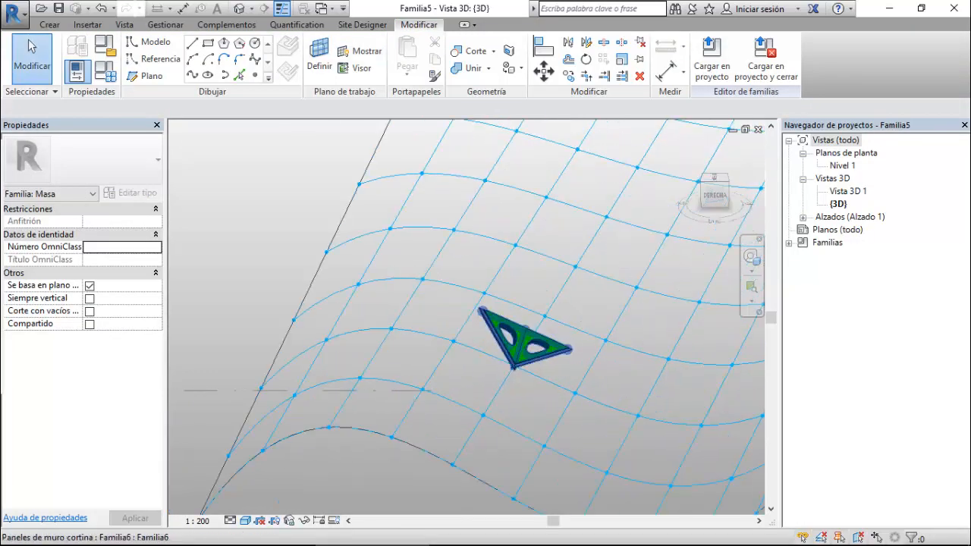
left_click(528, 361)
key("Delete")
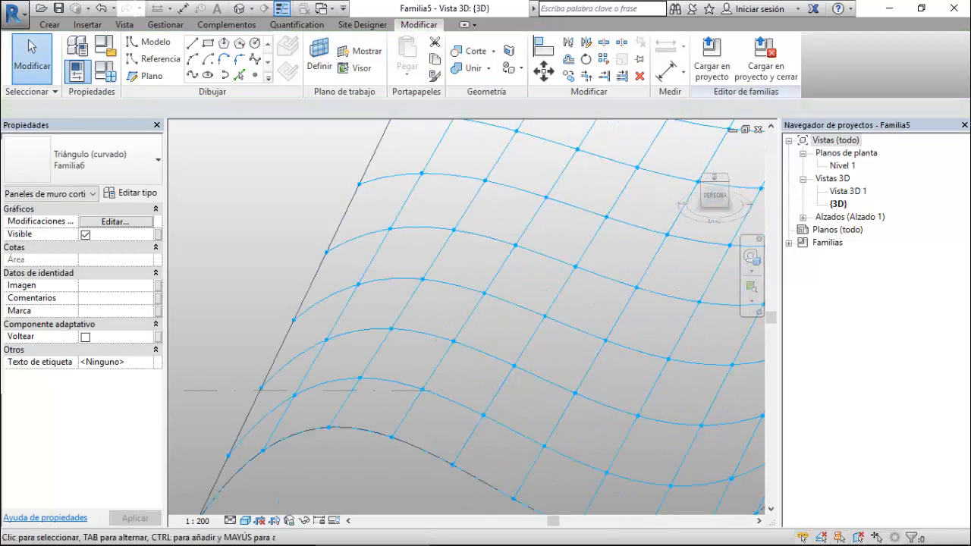
- Switch to the Familia6 family to check the order of its four adaptive points, and return to Familia5
left_click(322, 9)
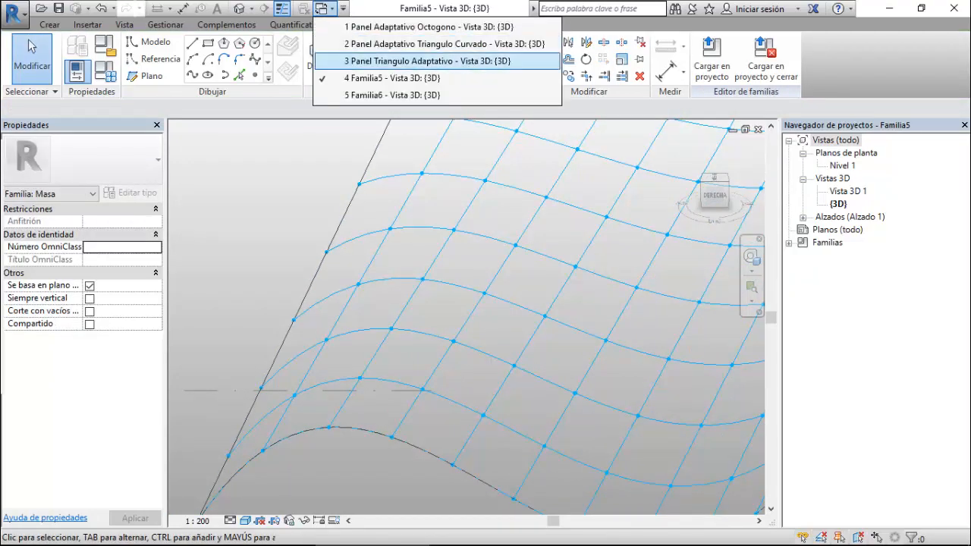
left_click(392, 94)
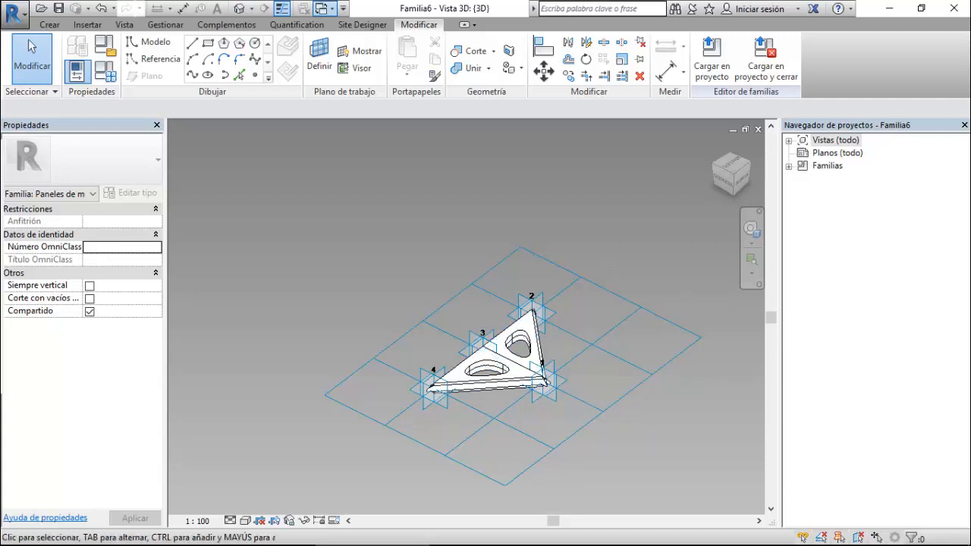
left_click(322, 8)
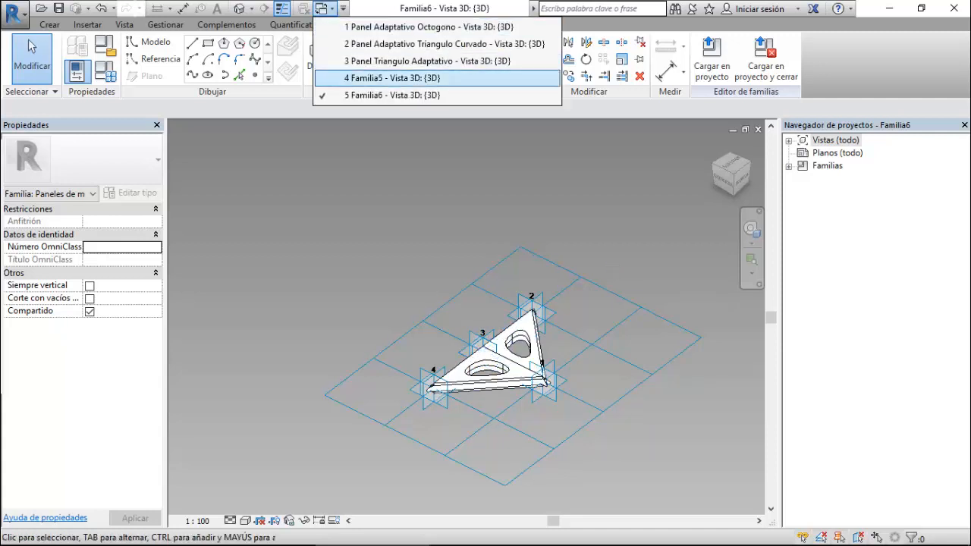
left_click(391, 77)
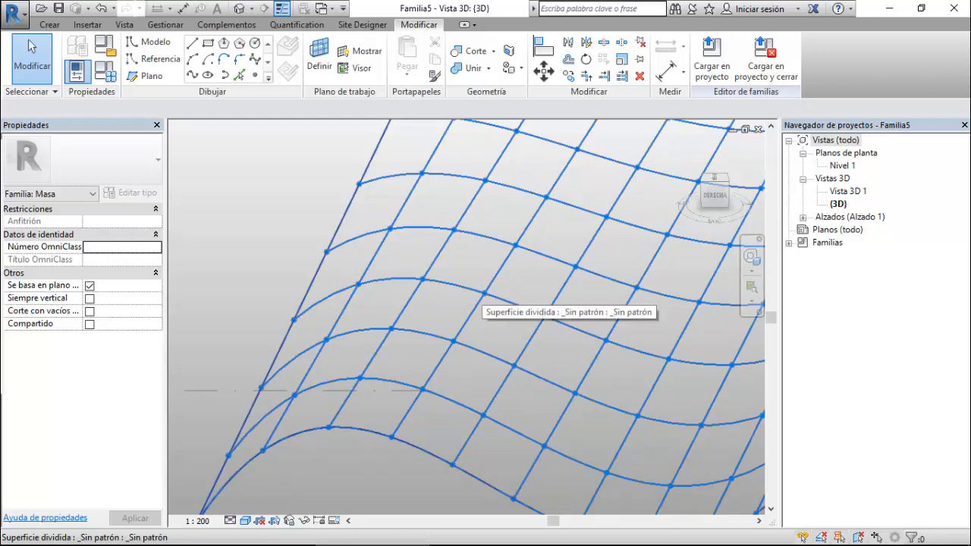
- Try to place a Familia6 component on four nodes of the divided surface, one apex and three along the adjacent grid line, and cancel the creation
left_click(50, 25)
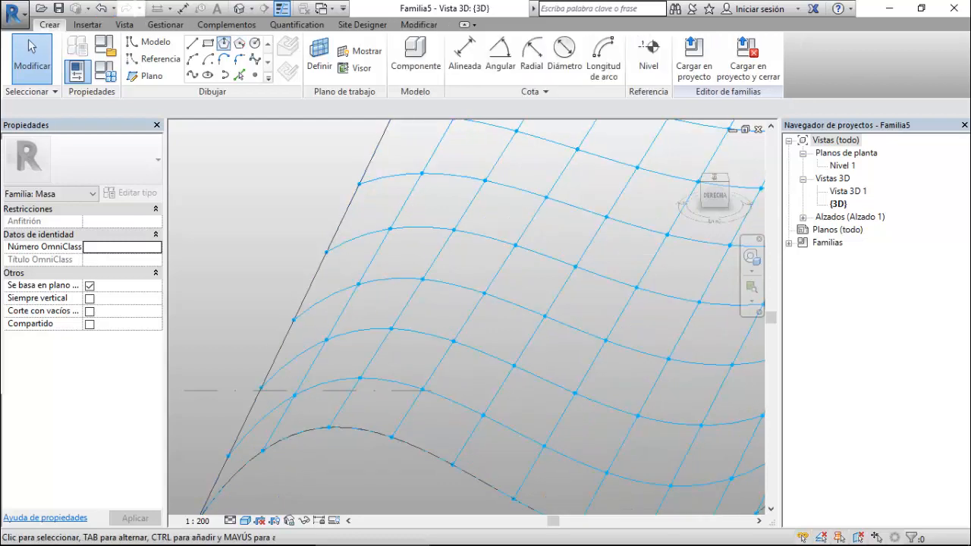
left_click(415, 51)
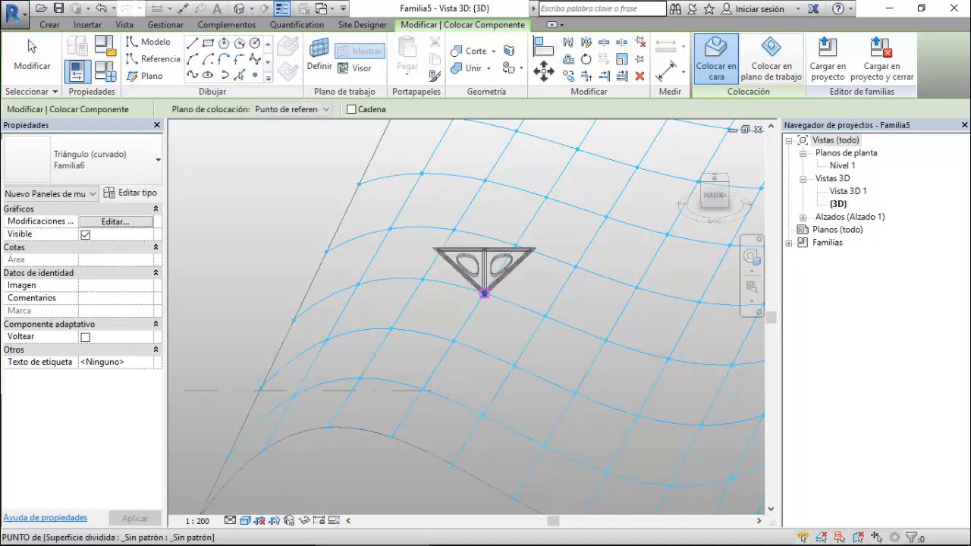
left_click(484, 294)
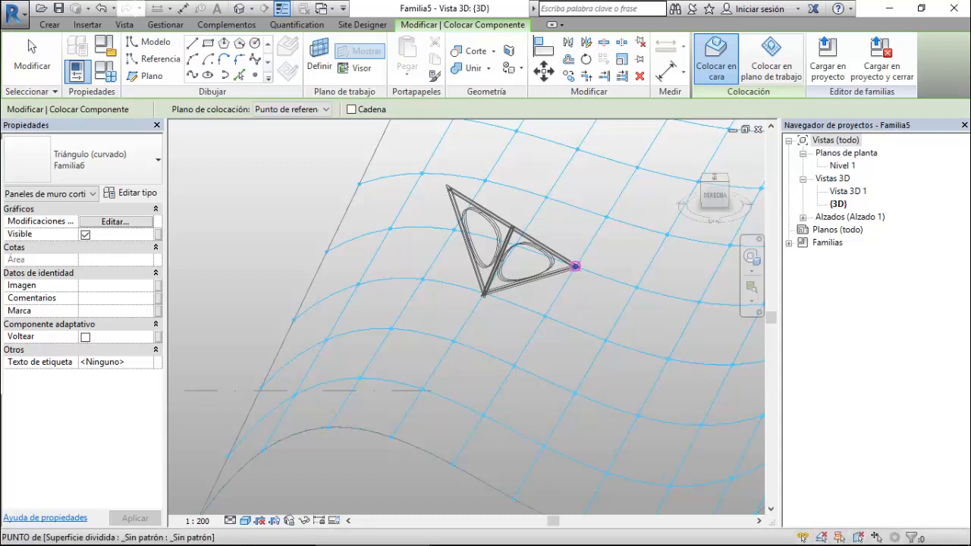
left_click(576, 266)
left_click(575, 267)
left_click(576, 267)
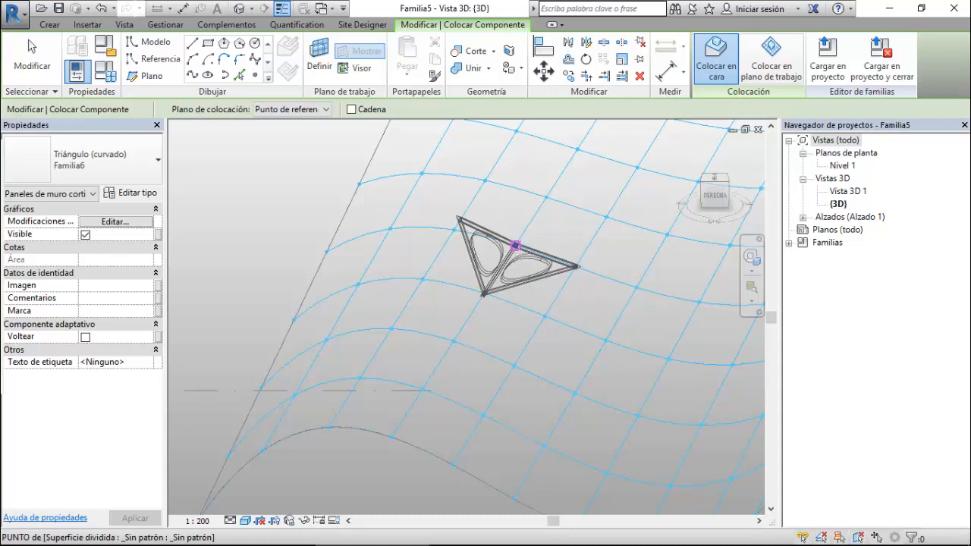
left_click(517, 246)
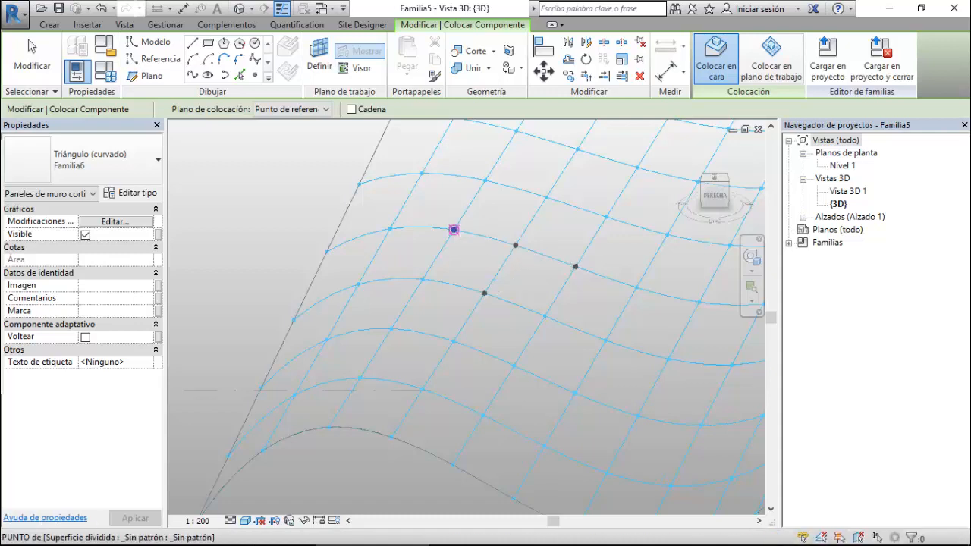
left_click(454, 230)
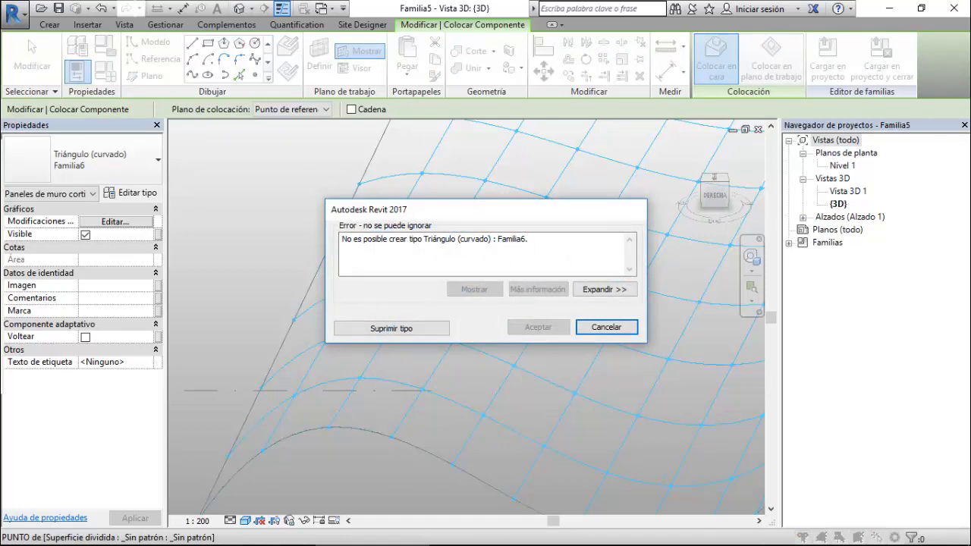
left_click(606, 327)
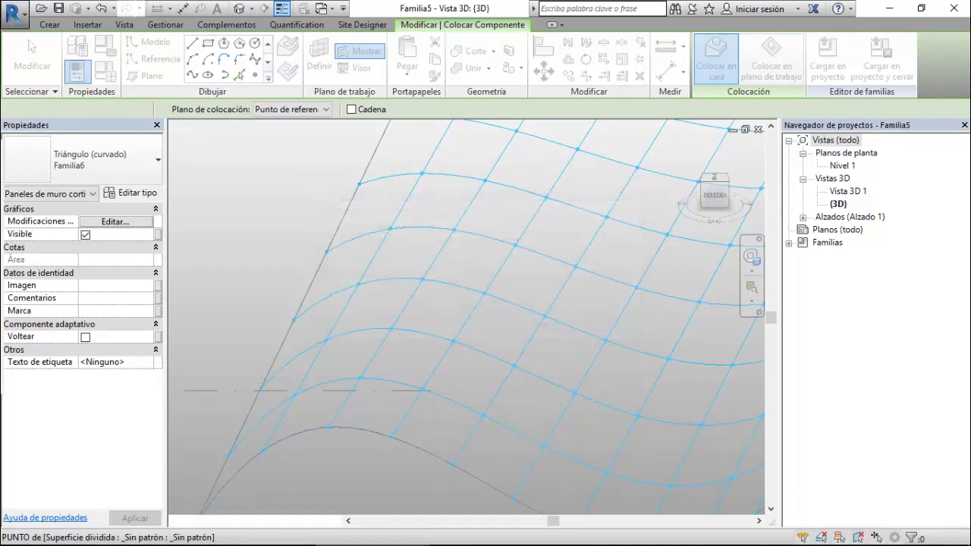
- Place a Familia6 component on the divided surface, with its apex on one node and points 2, 3 and 4 on consecutive nodes of the adjacent grid line
scroll(478, 307, "down", 3)
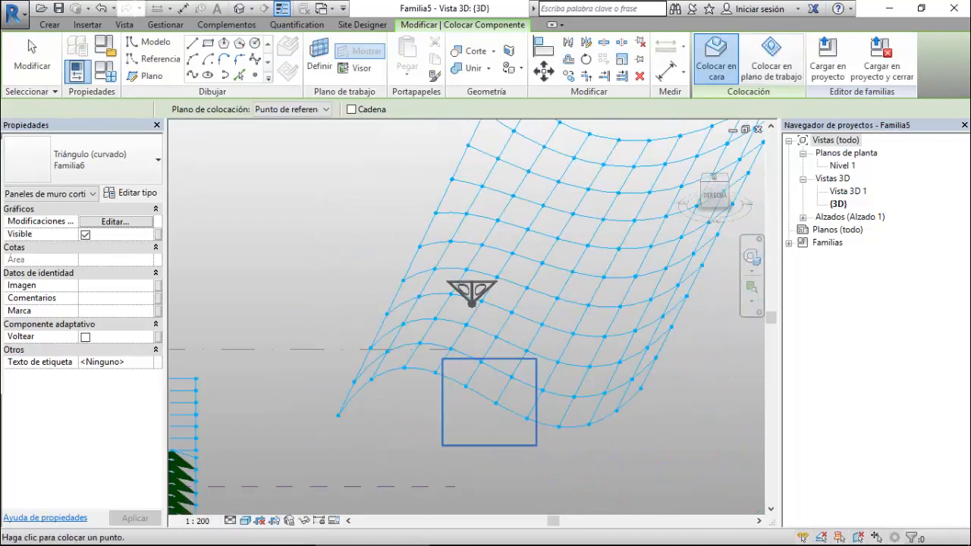
left_click(573, 334)
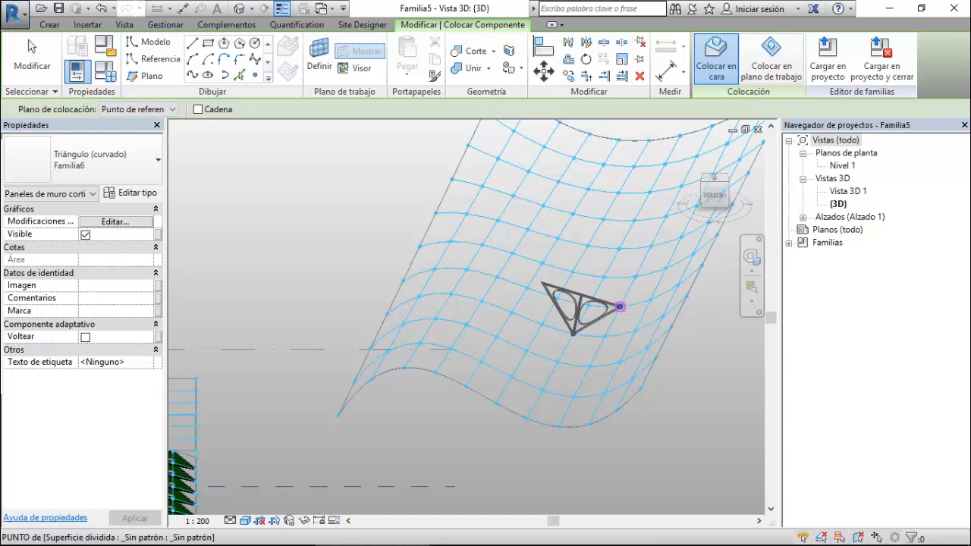
left_click(620, 307)
left_click(620, 307)
left_click(620, 307)
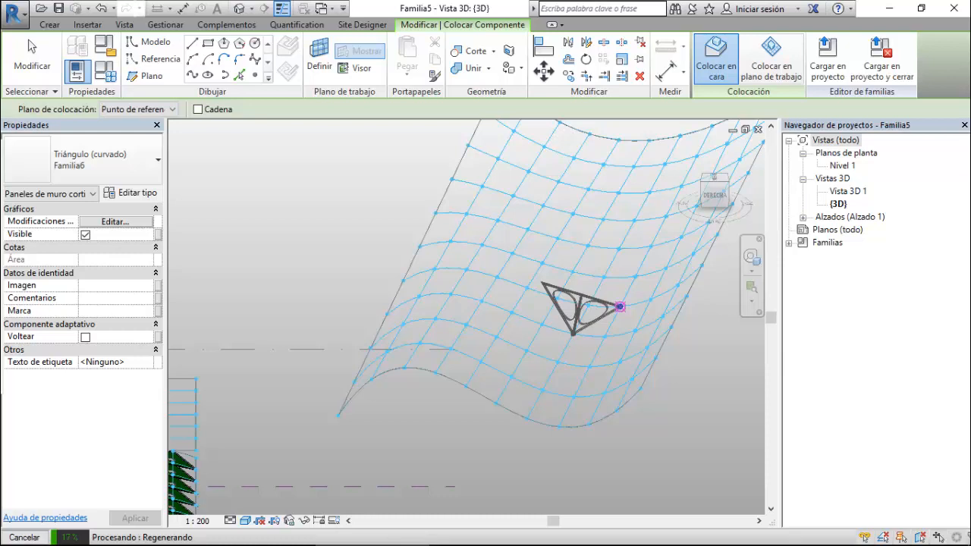
scroll(599, 306, "up", 2)
left_click(589, 306)
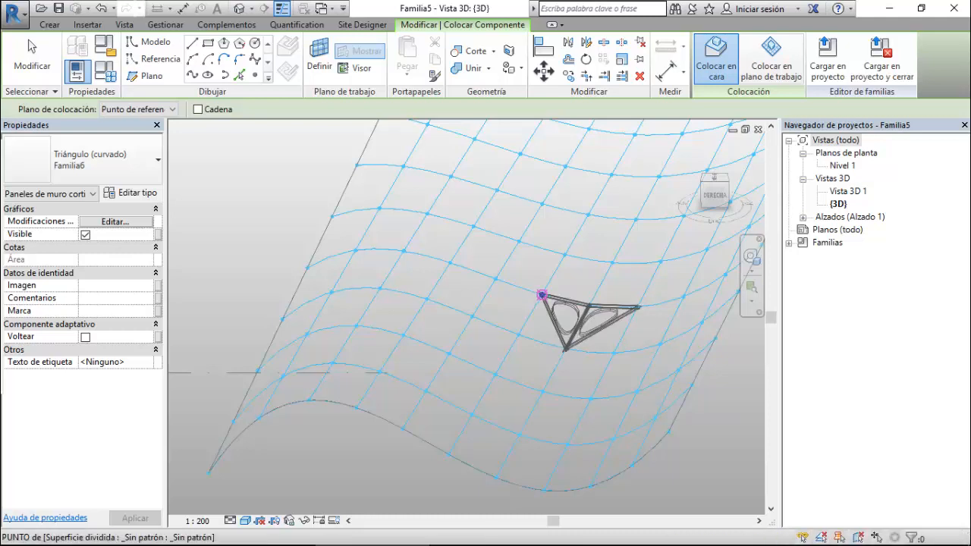
left_click(541, 295)
left_click(542, 294)
left_click(542, 295)
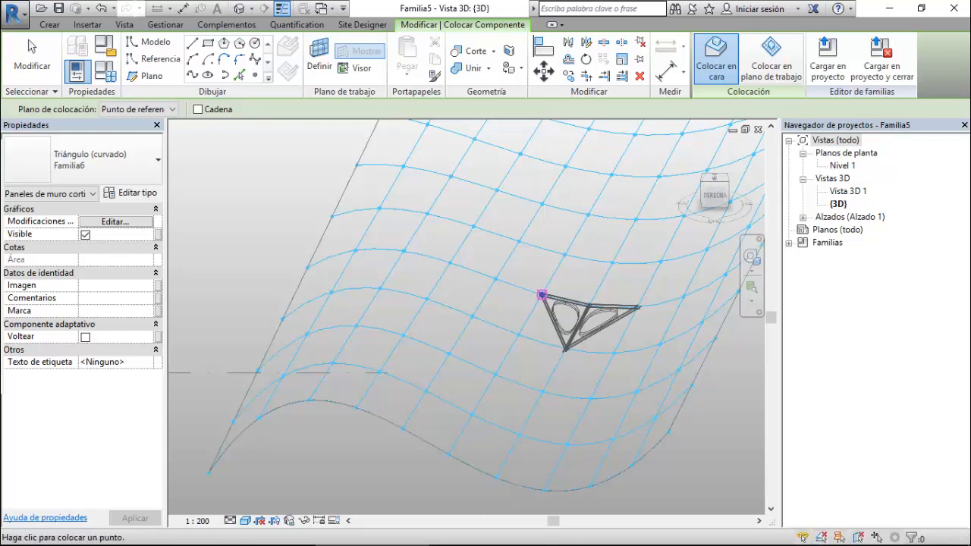
key("Escape")
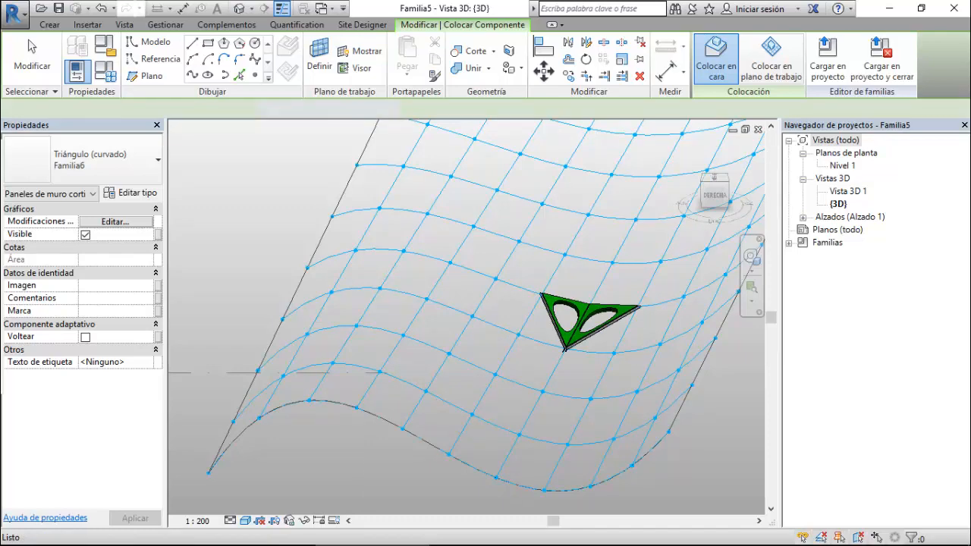
key("Escape")
- Repeat the placed Familia6 panel across the divided surface, and resolve the creation error by deleting the failing type
left_click(580, 322)
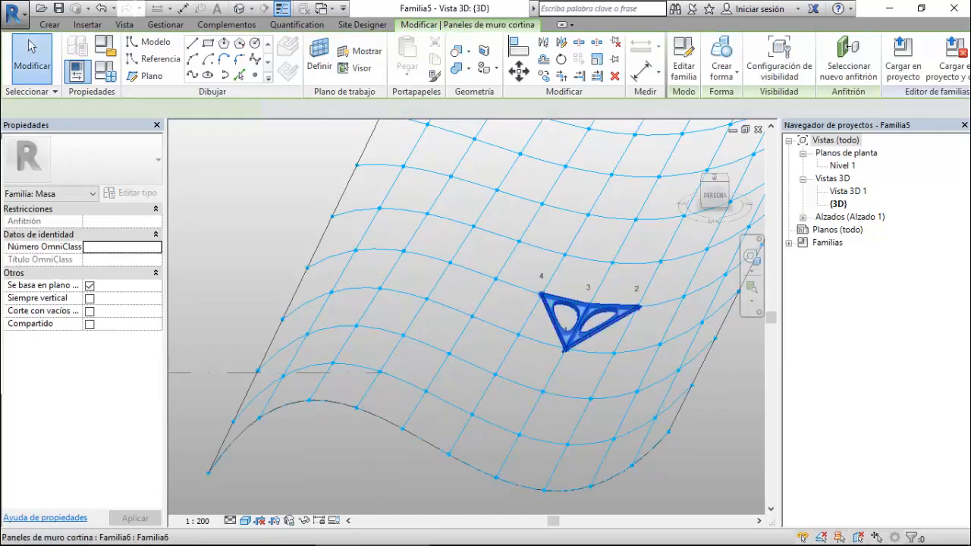
left_click(721, 64)
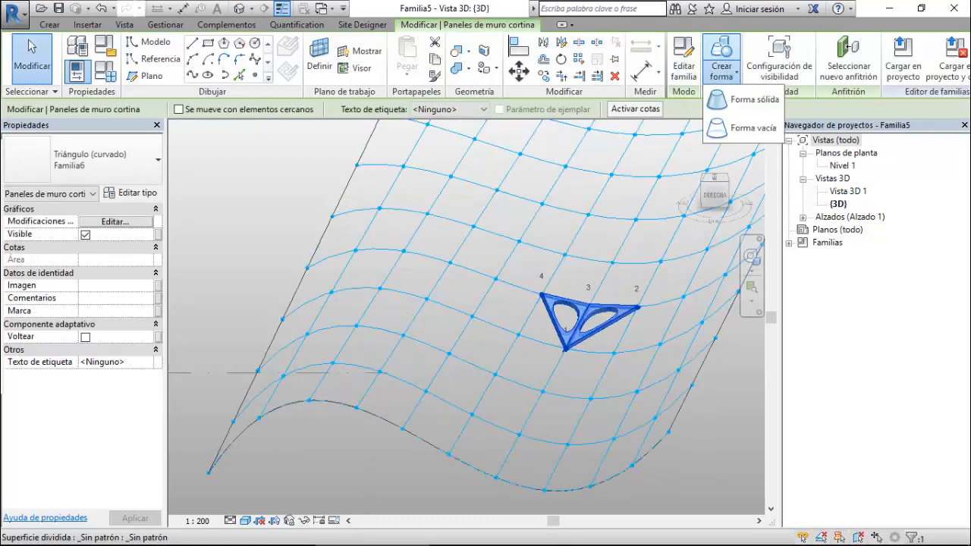
left_click(721, 68)
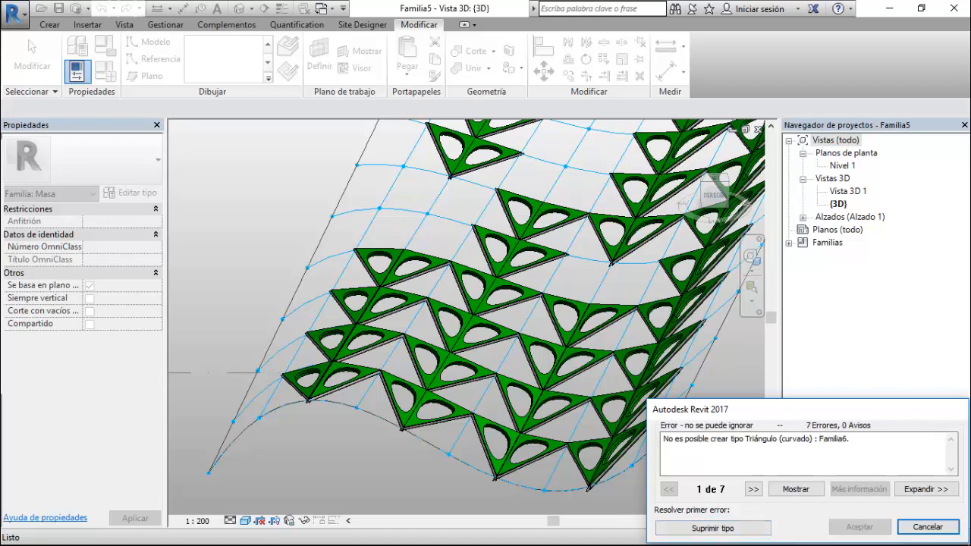
left_click(713, 528)
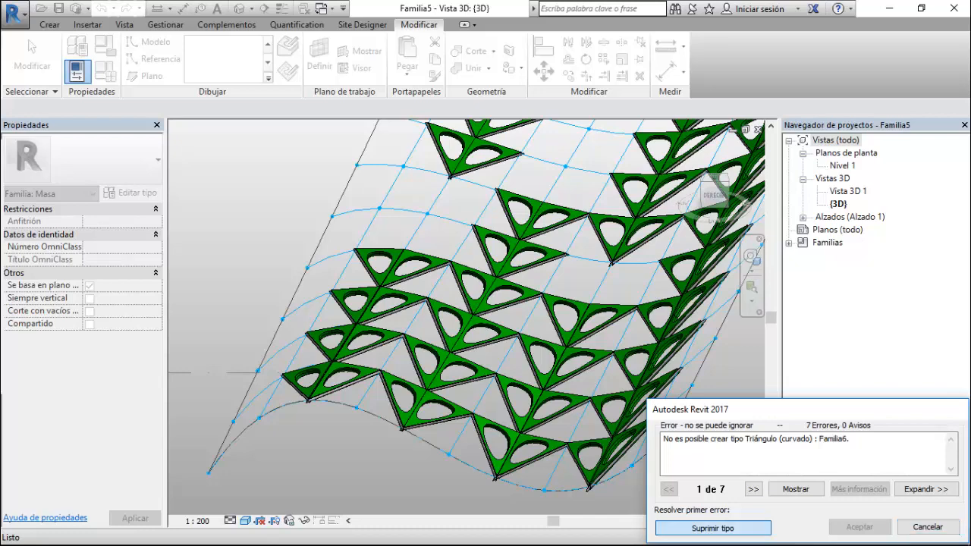
scroll(606, 324, "down", 2)
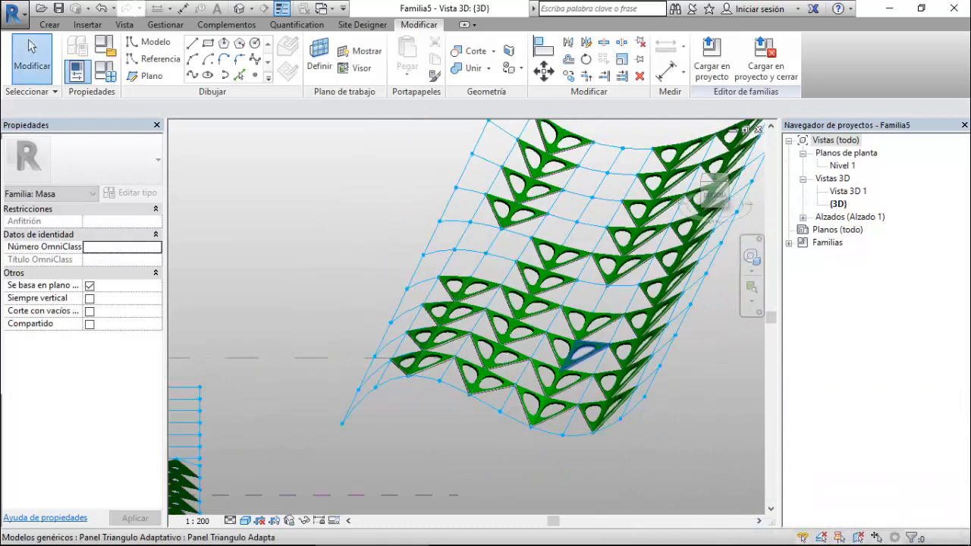
scroll(546, 369, "down", 1)
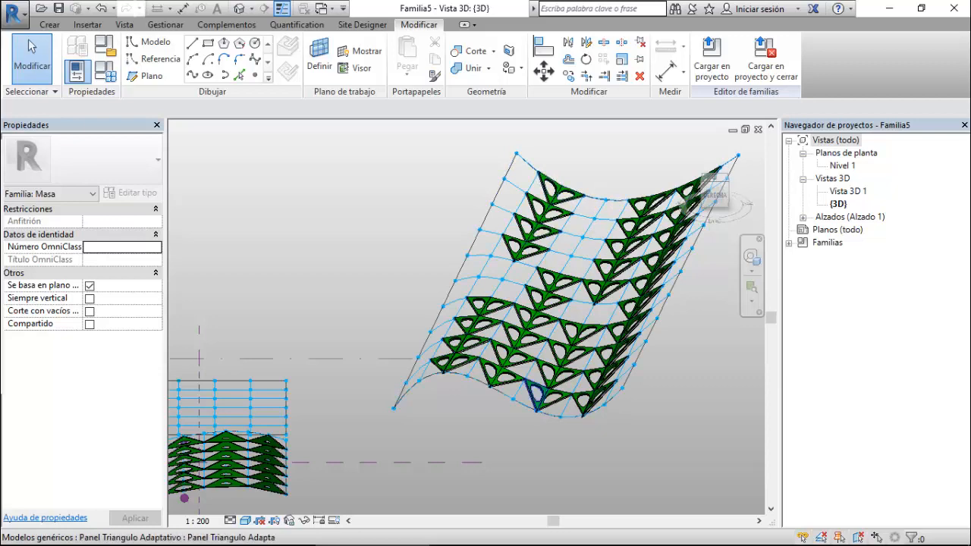
scroll(535, 391, "up", 4)
scroll(576, 319, "down", 2)
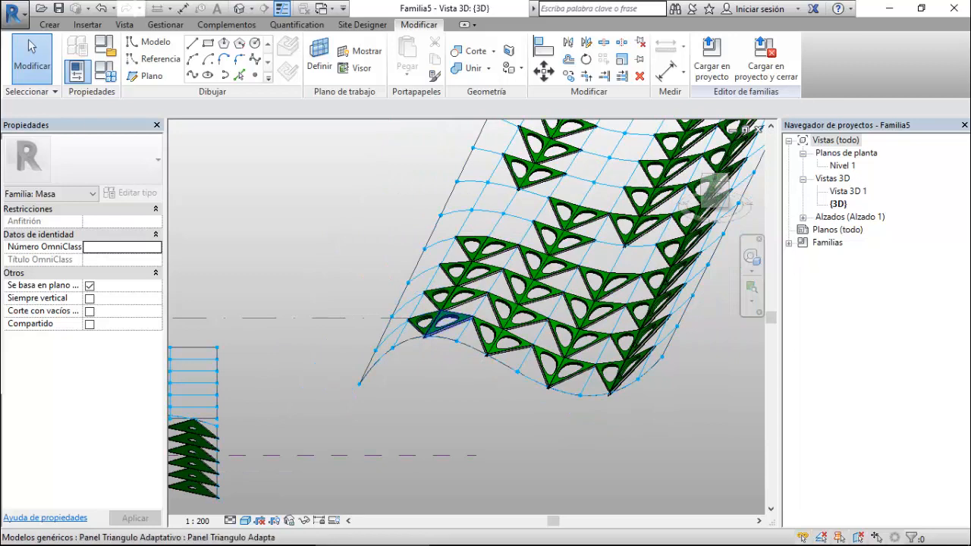
scroll(579, 311, "down", 5)
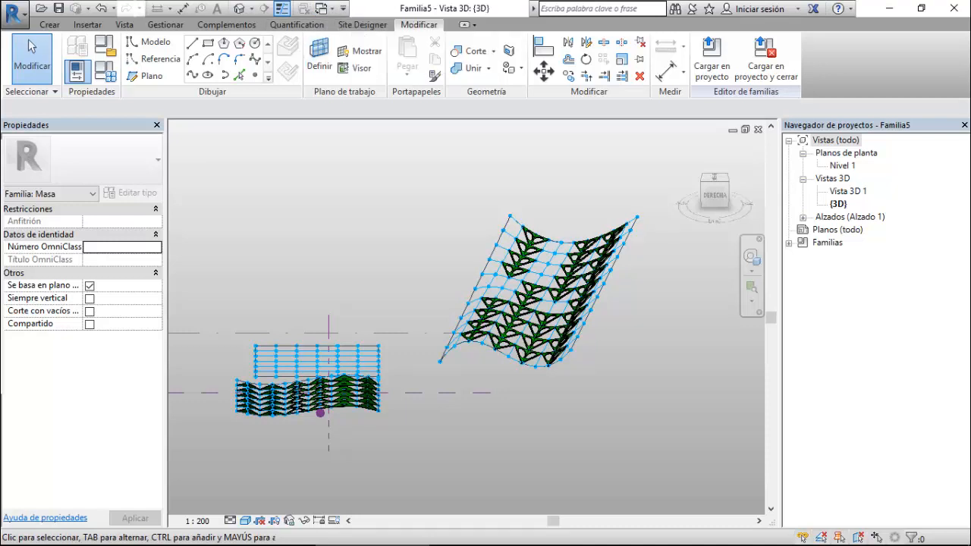
- Switch to the Familia6 family and delete both nested triangular panels from its adaptive points
left_click(321, 8)
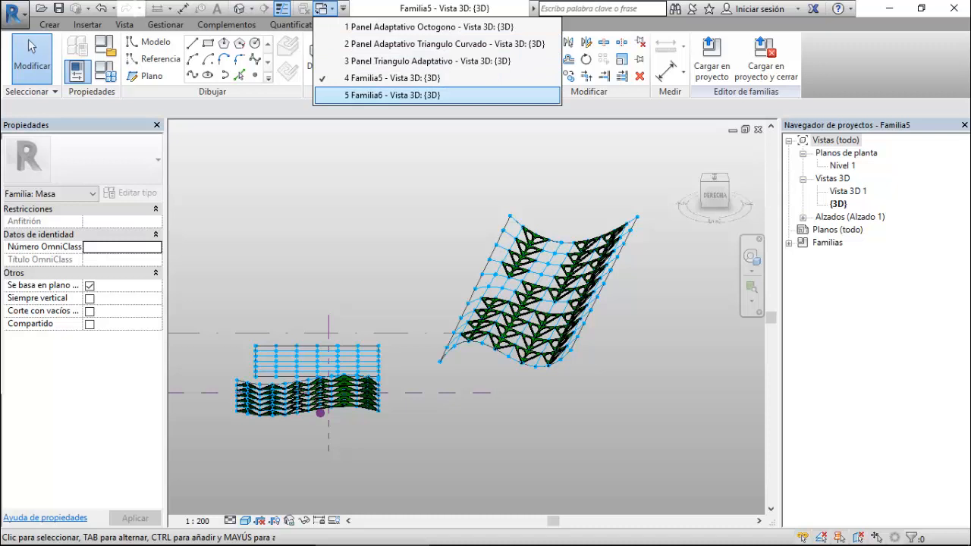
left_click(392, 95)
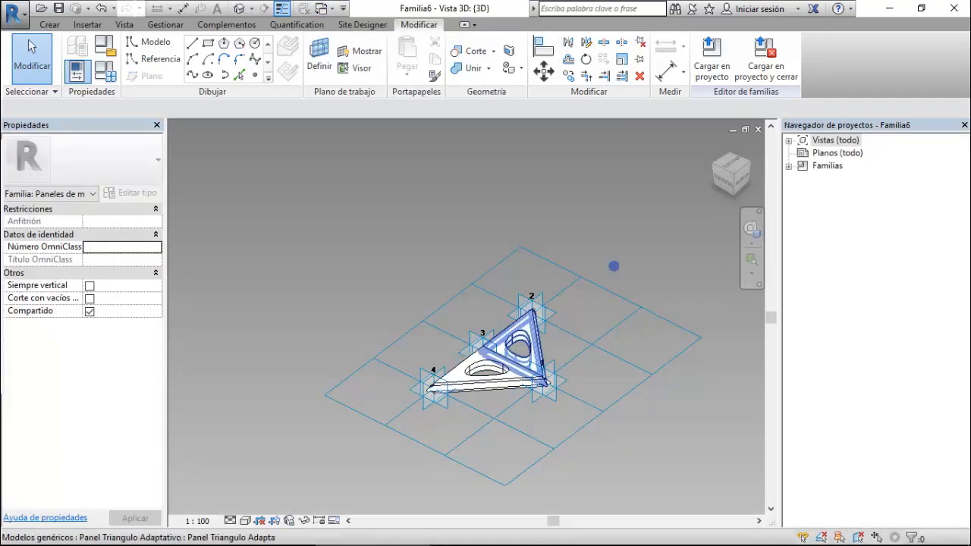
left_click(516, 359)
key("Delete")
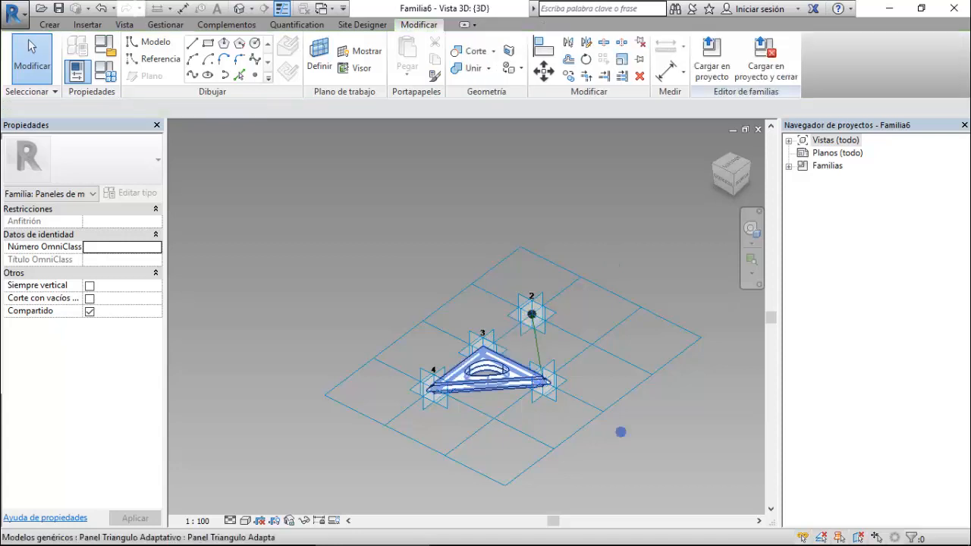
left_click(503, 364)
key("Delete")
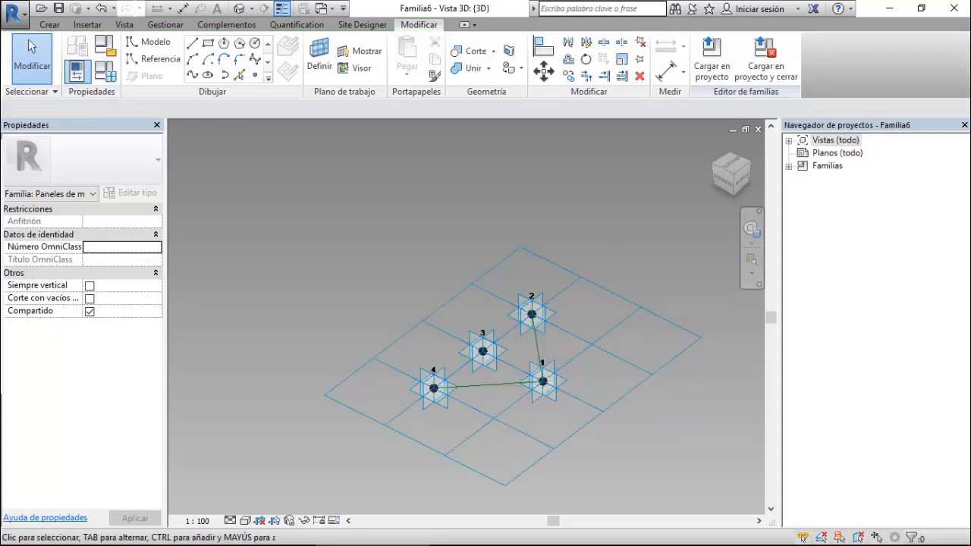
scroll(576, 347, "up", 5)
key("Tab")
left_click(500, 349)
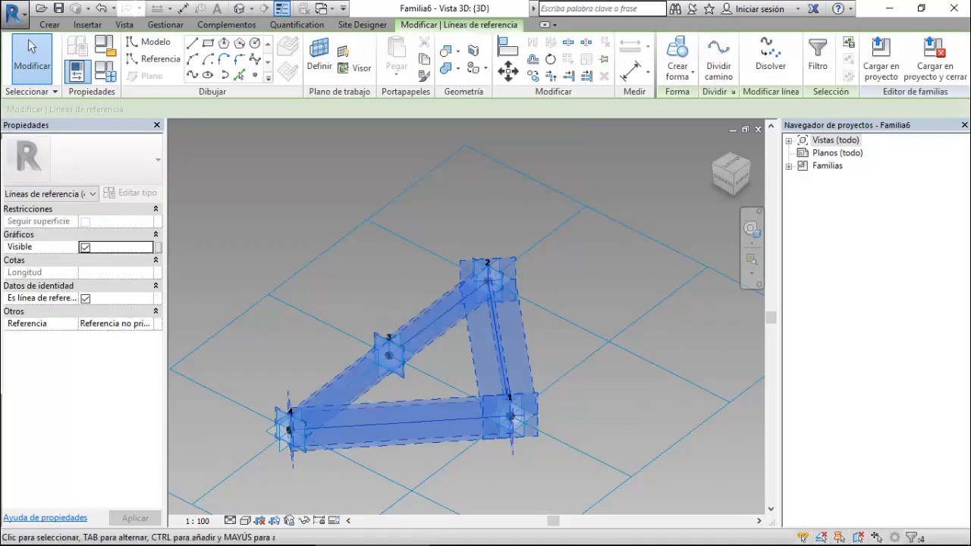
key("Escape")
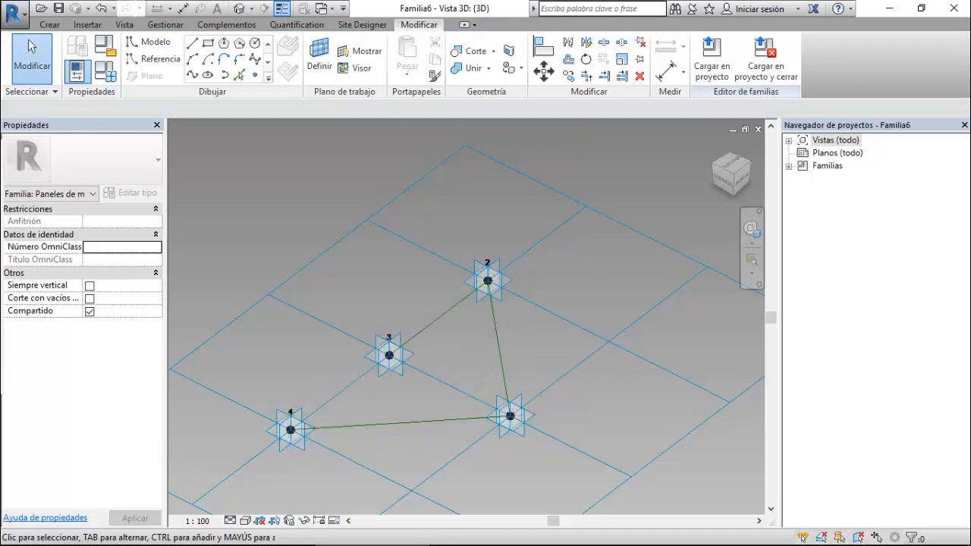
scroll(468, 321, "down", 3)
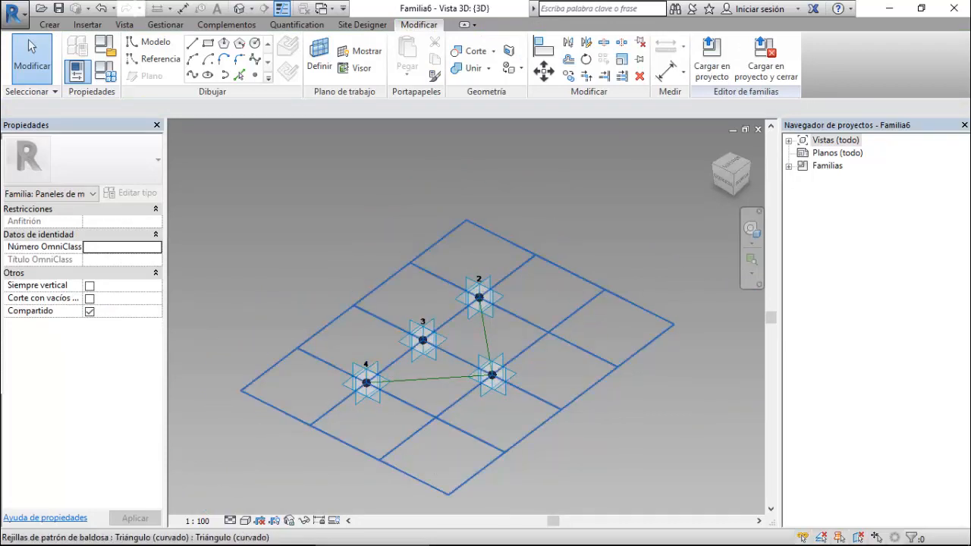
- Change the tile pattern grid of Familia6 to Hexágono
left_click(307, 425)
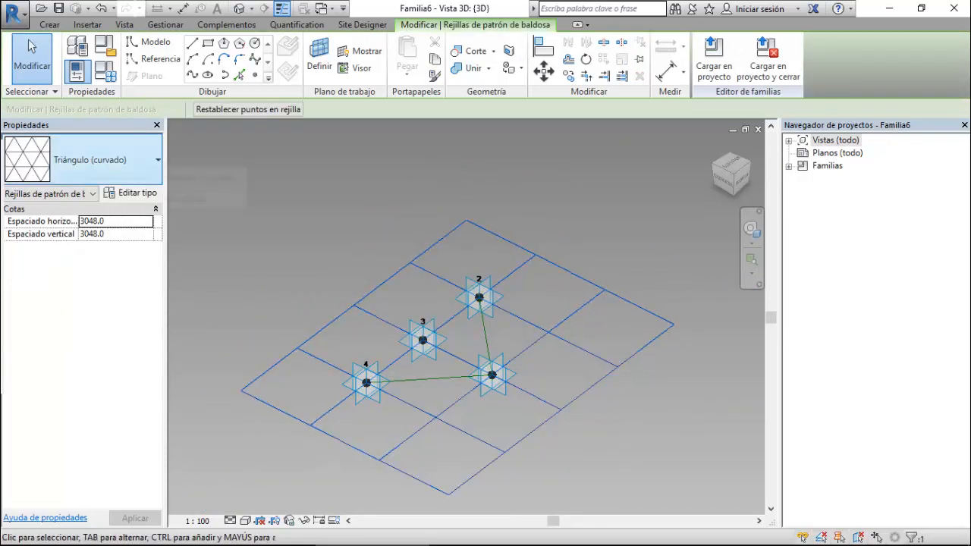
left_click(83, 159)
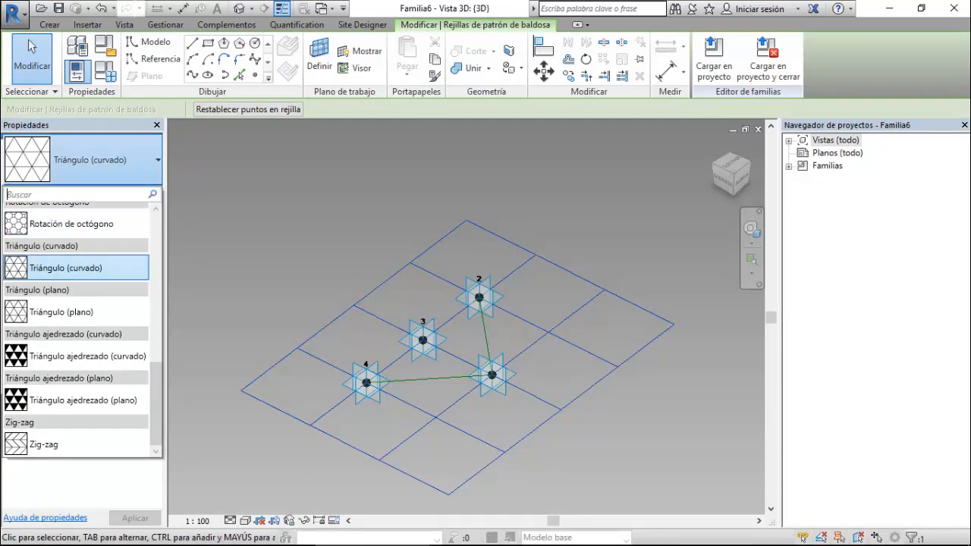
scroll(76, 282, "up", 3)
scroll(76, 285, "up", 3)
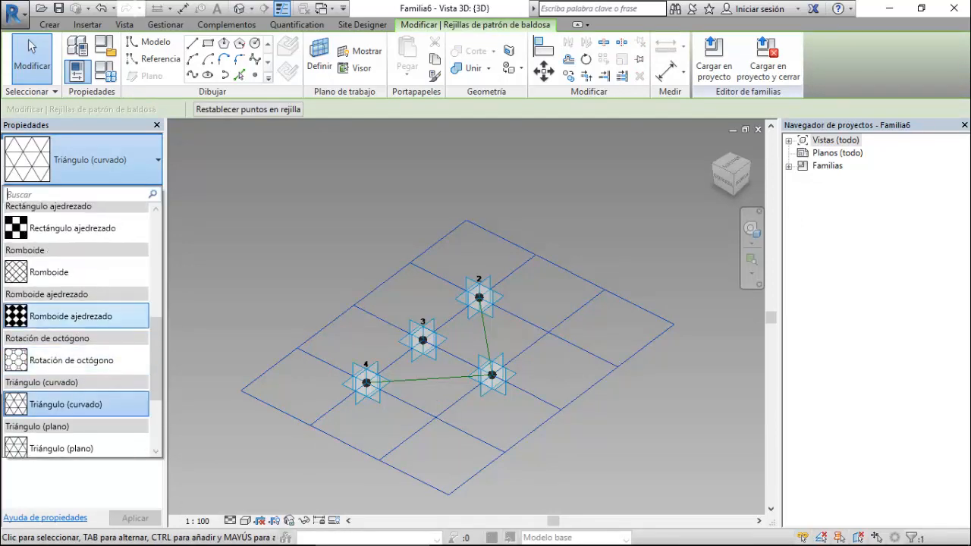
scroll(76, 296, "up", 4)
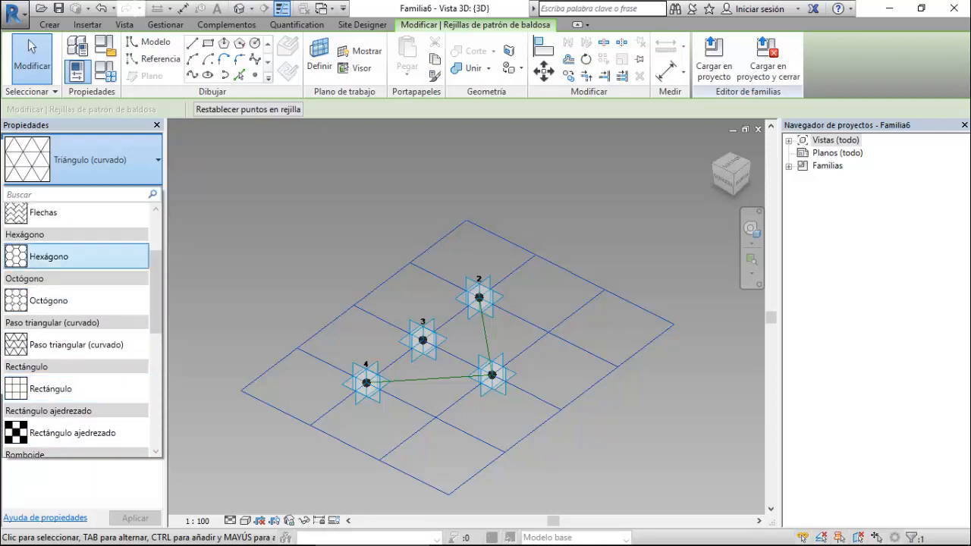
left_click(76, 257)
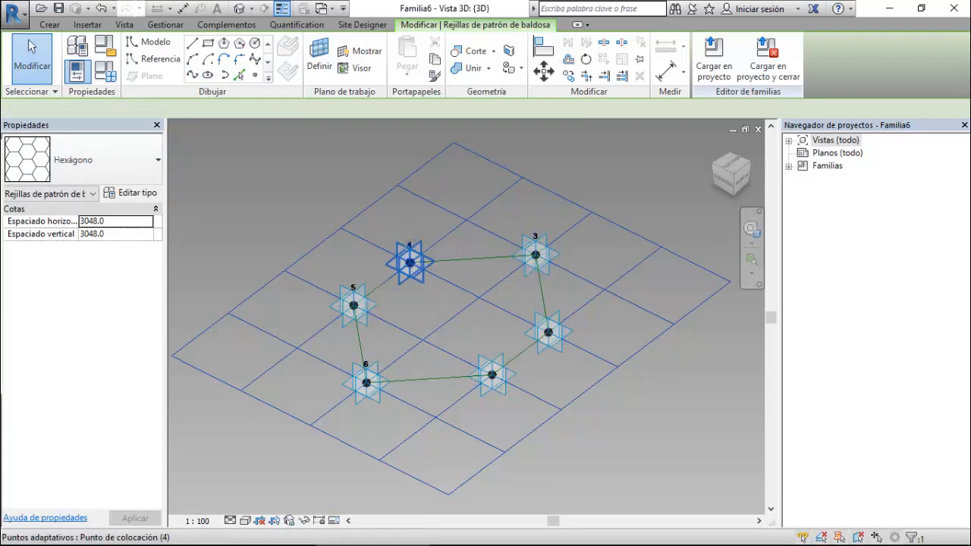
- Draw a spline line between adaptive points 4 and 1 of the hexagon, and turn it into a reference line
left_click(410, 262)
left_click(491, 373, "ctrl")
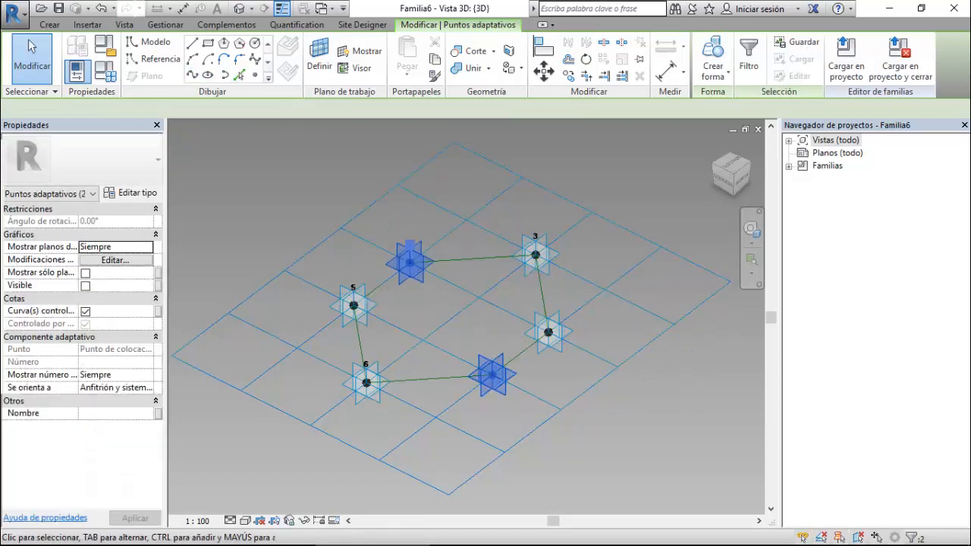
left_click(192, 74)
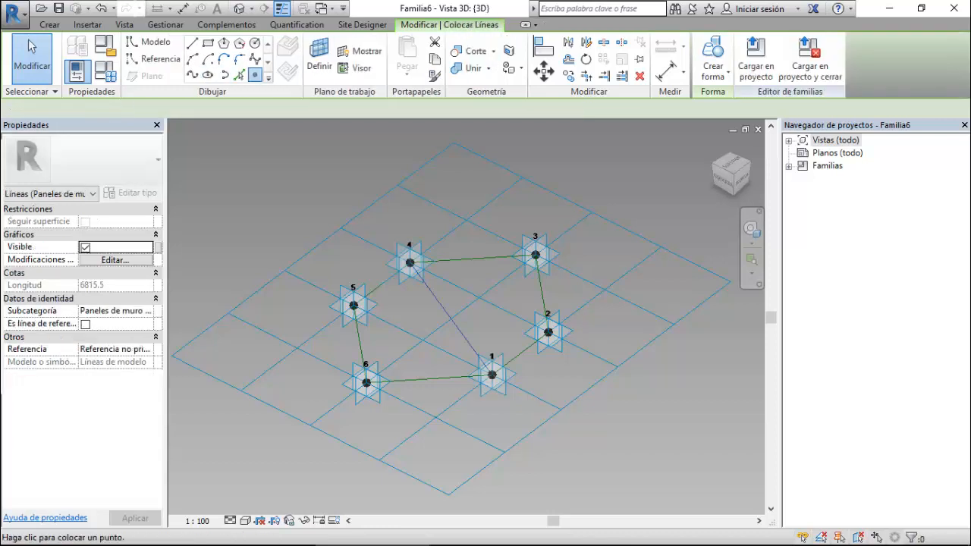
key("Escape")
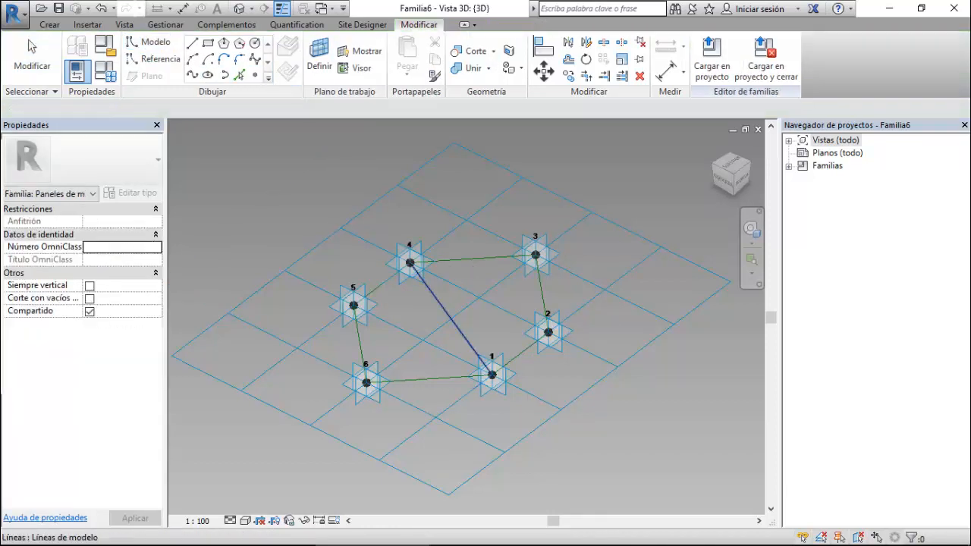
left_click(442, 305)
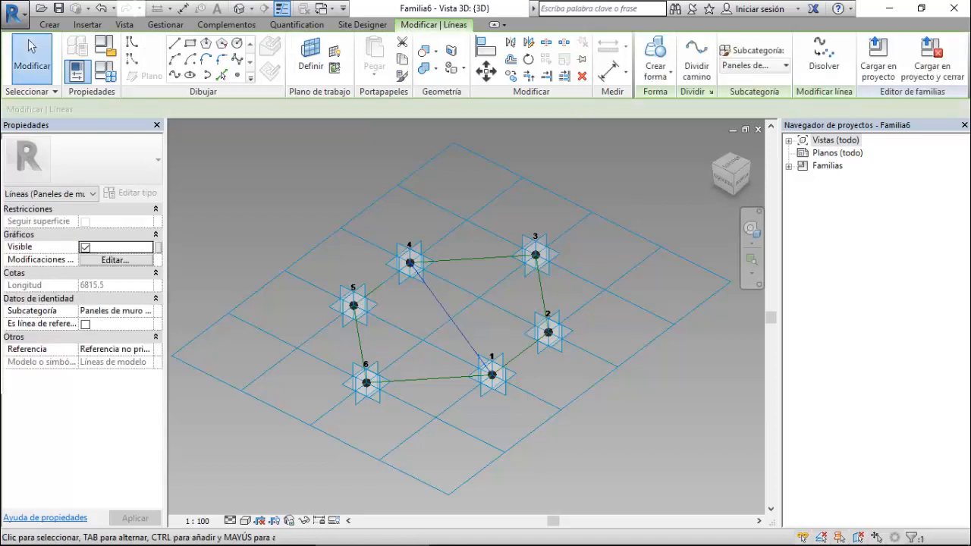
left_click(85, 325)
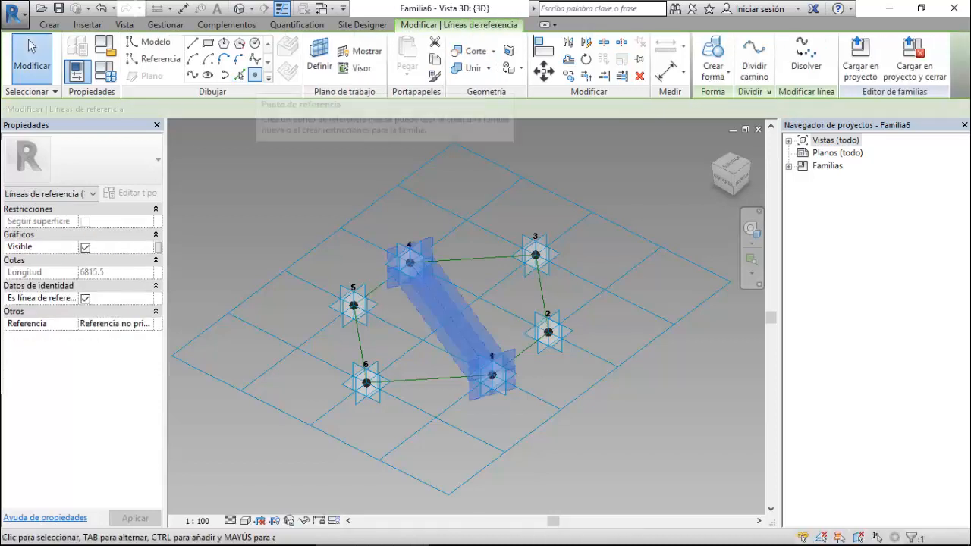
- Place a reference point at the middle of the diagonal reference line between points 1 and 4
left_click(255, 75)
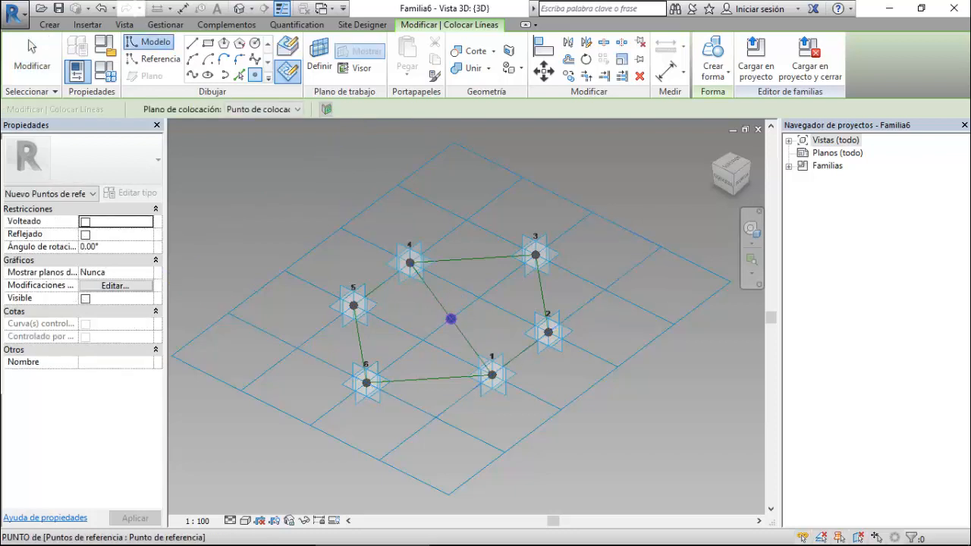
left_click(451, 319)
key("Escape")
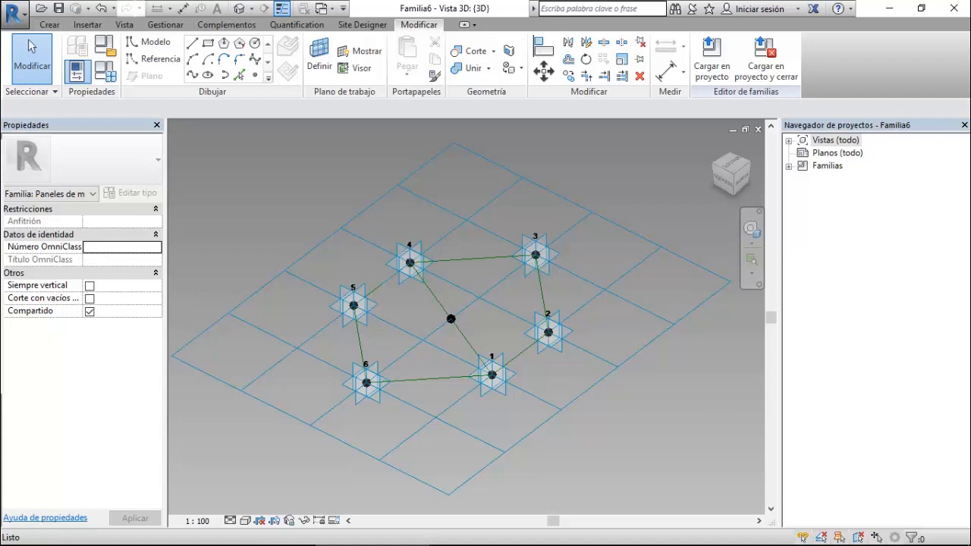
- Place a Panel Triangulo Adaptativo component on the hexagon's centre point and adaptive points 6 and 1
left_click(321, 8)
left_click(321, 8)
left_click(49, 24)
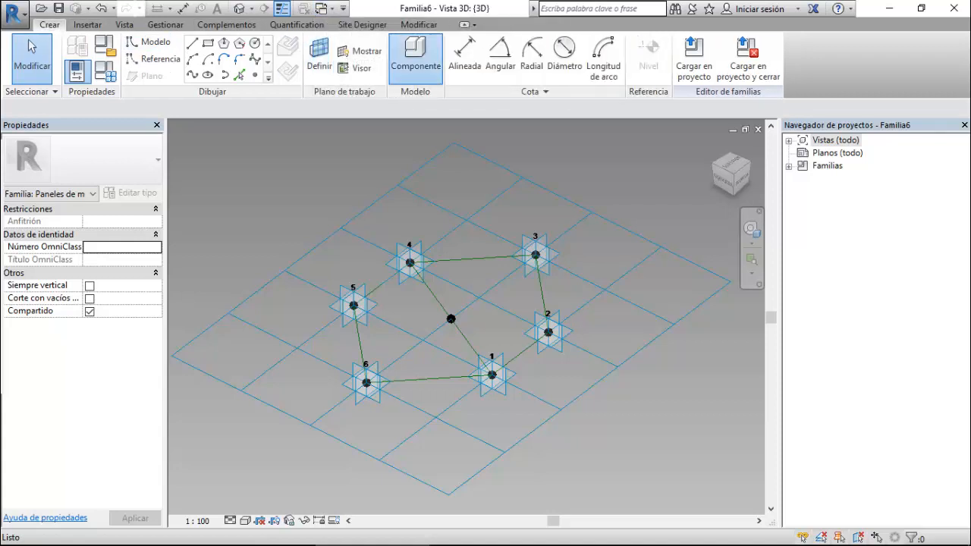
left_click(415, 57)
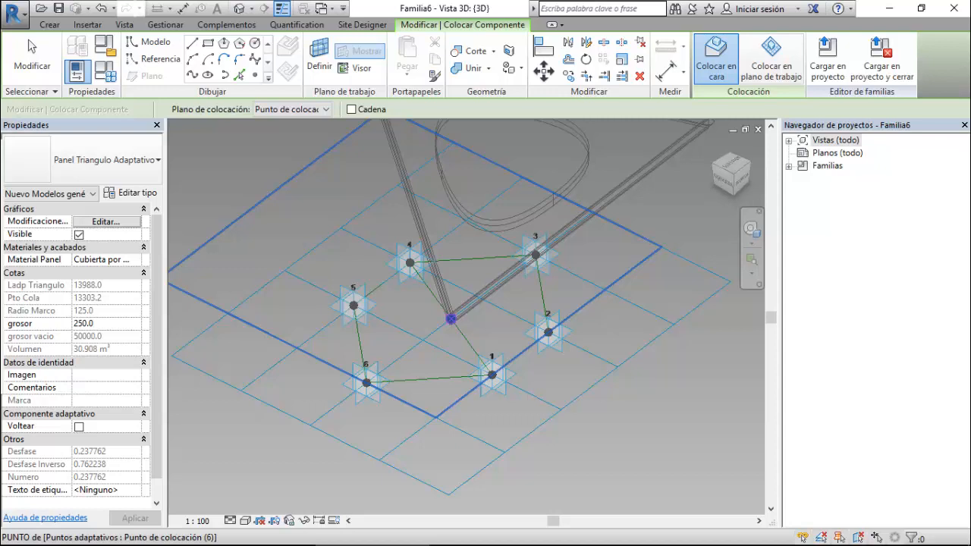
left_click(451, 319)
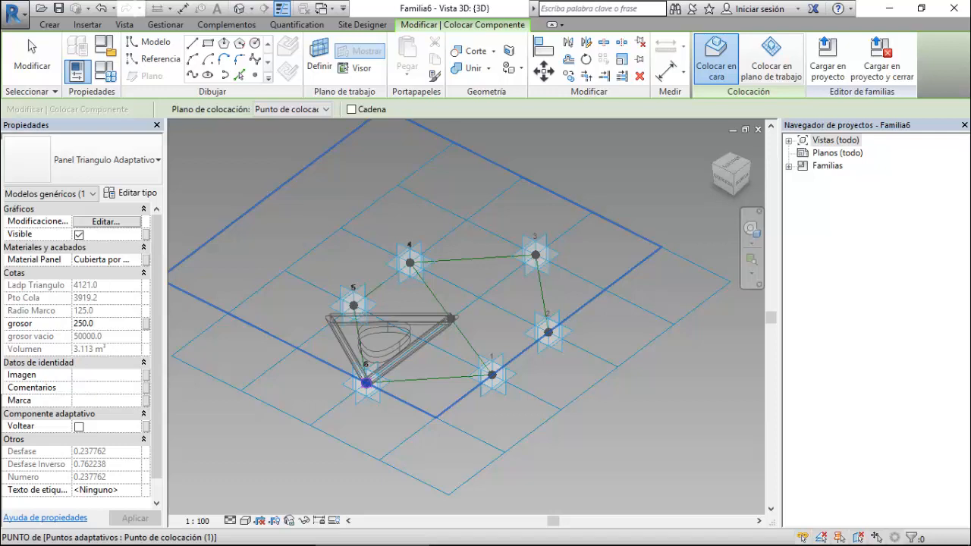
left_click(367, 384)
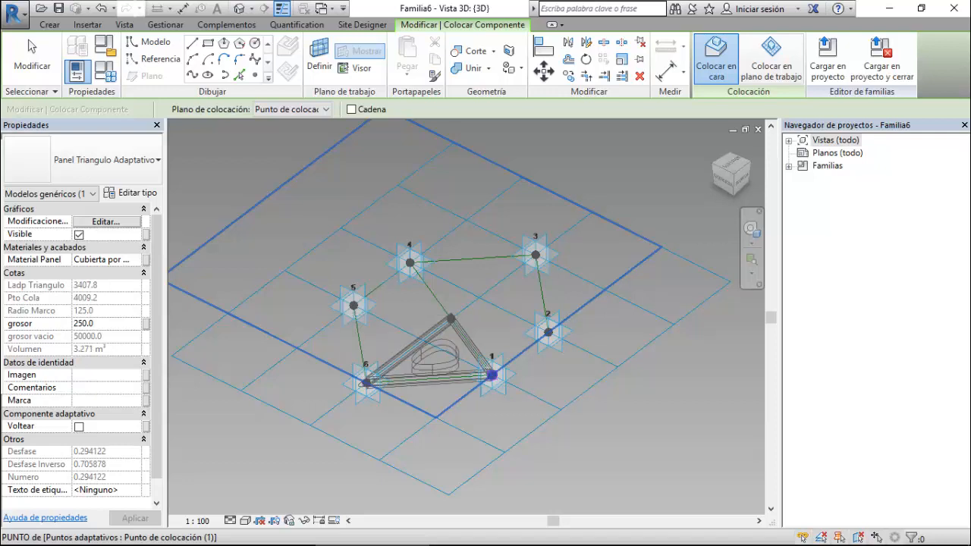
left_click(492, 375)
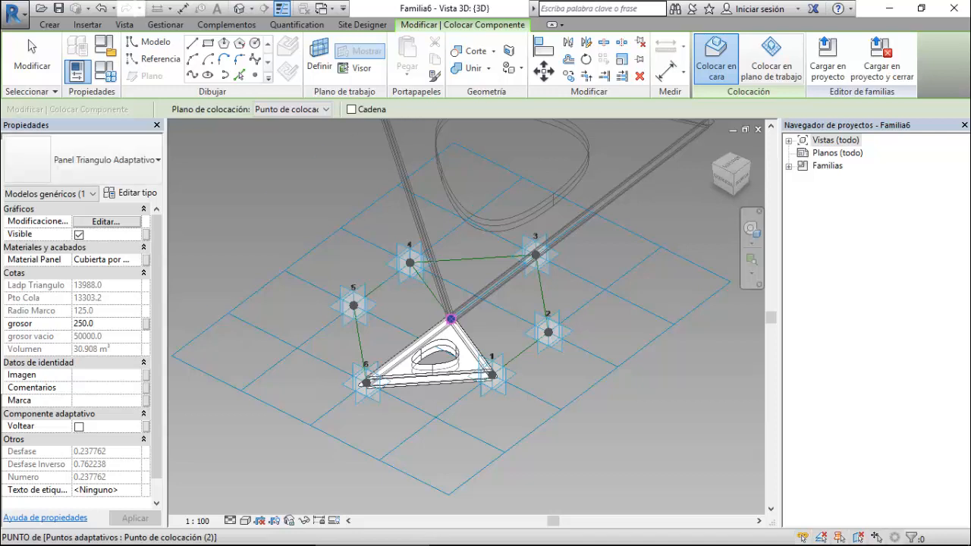
- Place a second adaptive triangle panel on the centre point and adaptive points 2 and 3
left_click(451, 318)
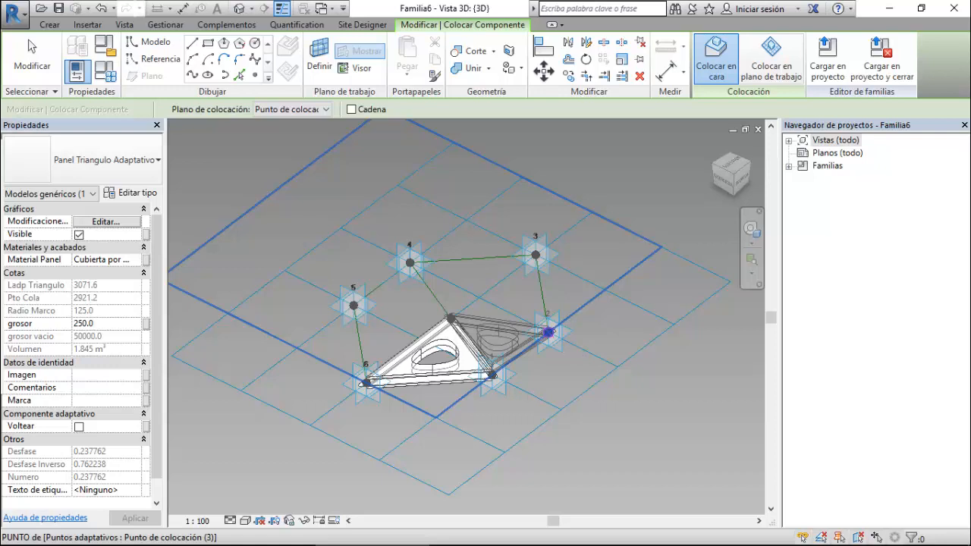
left_click(547, 332)
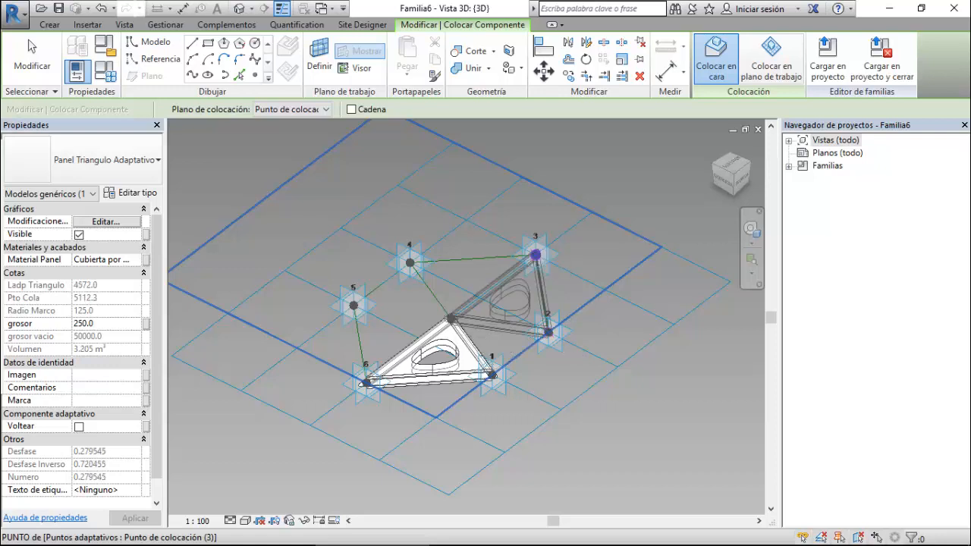
left_click(535, 255)
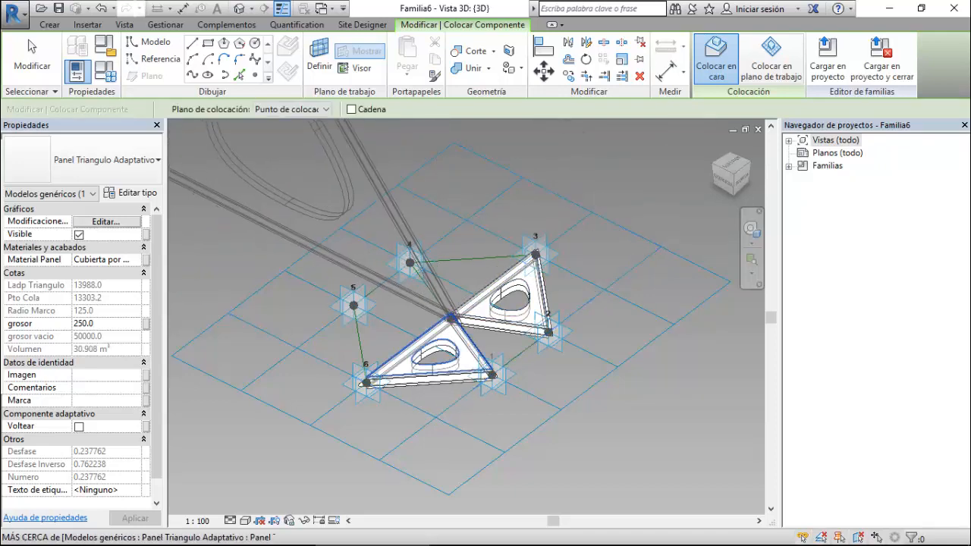
- Show the family in wireframe and place a third adaptive triangle panel on the centre point and adaptive points 4 and 5
scroll(451, 315, "up", 5)
middle_click_drag(454, 332, 584, 334, "shift")
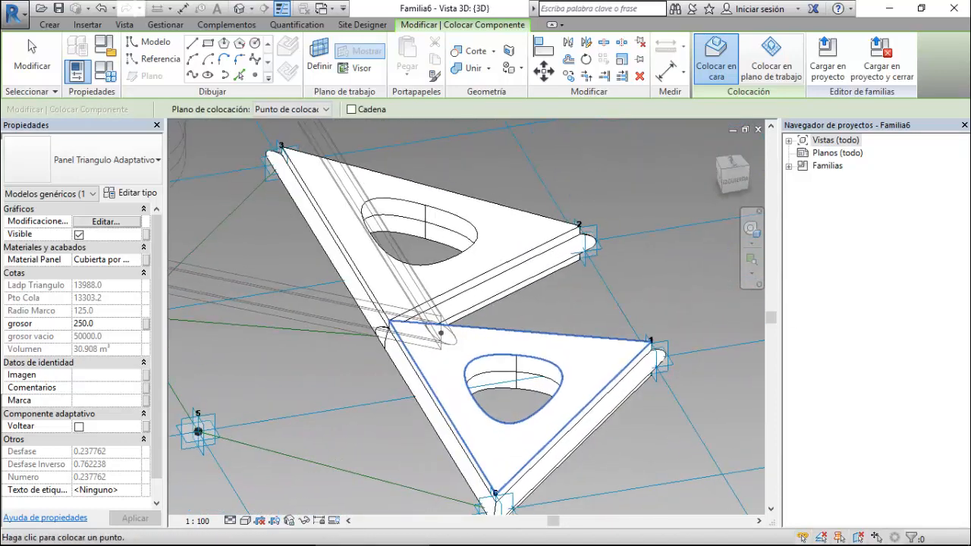
left_click(246, 521)
left_click(272, 434)
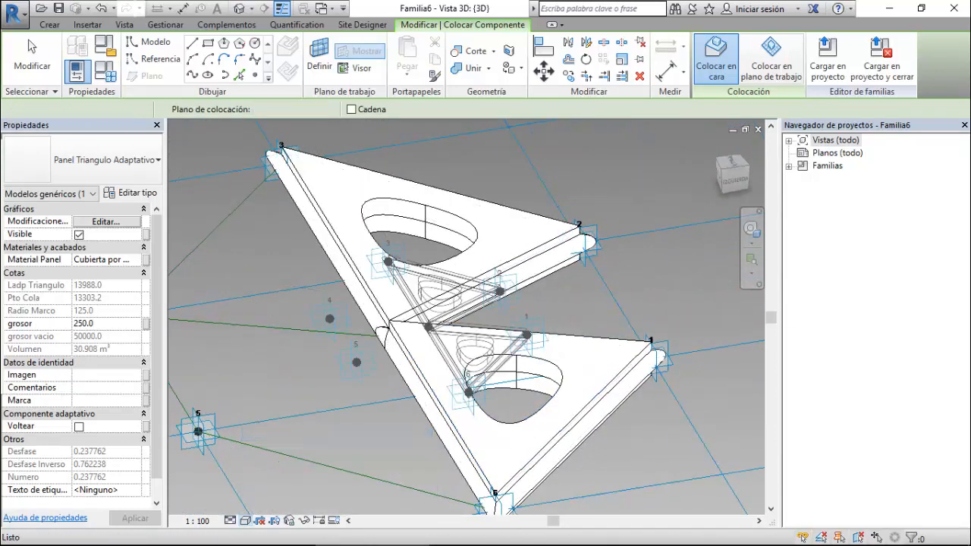
scroll(429, 326, "up", 4)
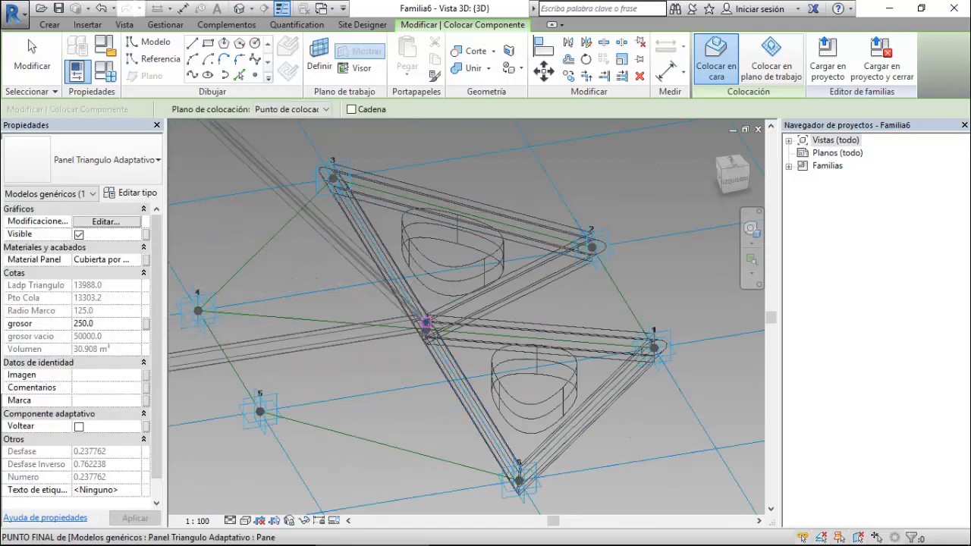
left_click(426, 329)
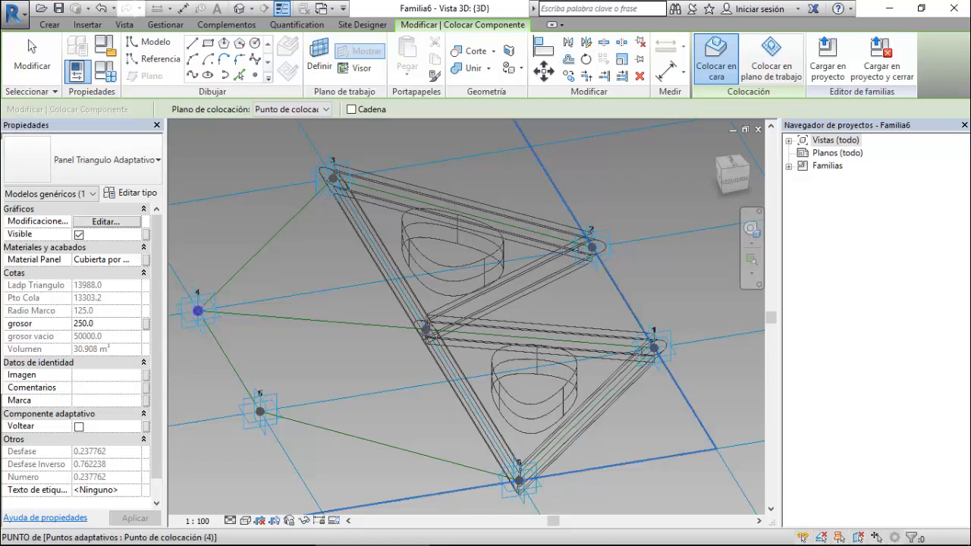
left_click(197, 310)
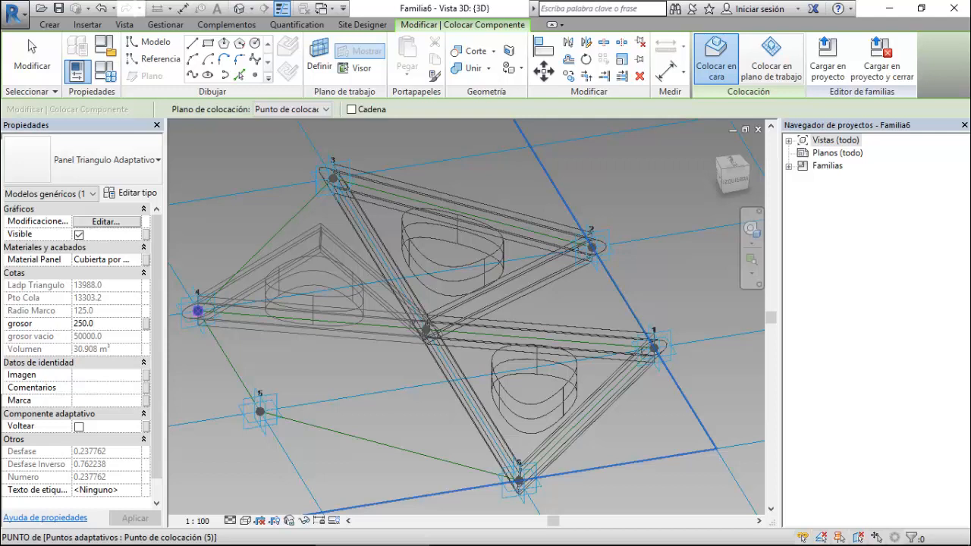
left_click(261, 412)
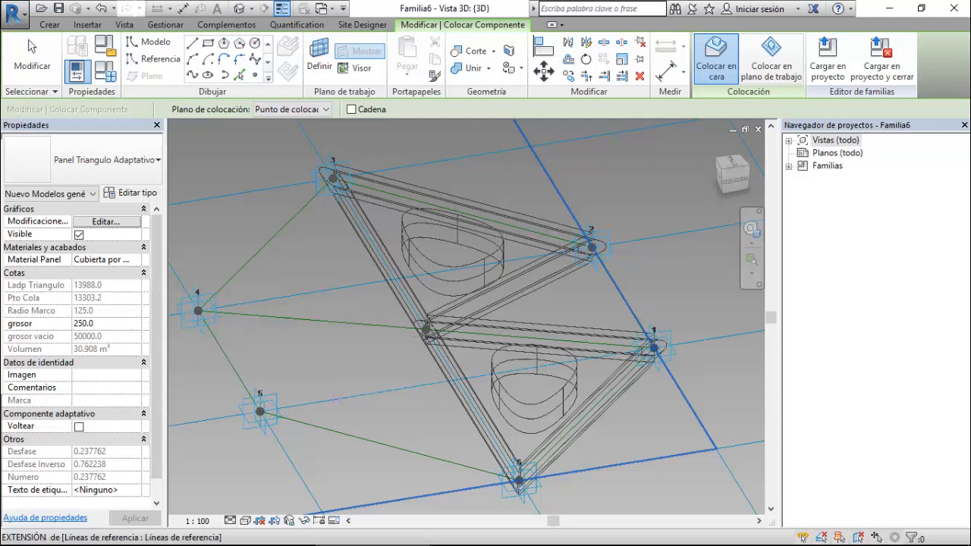
key("Escape")
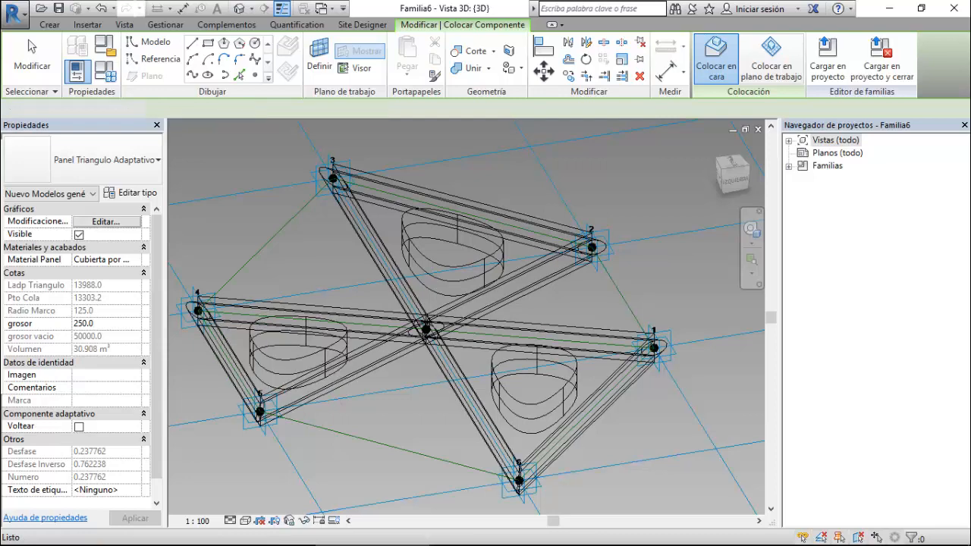
key("Escape")
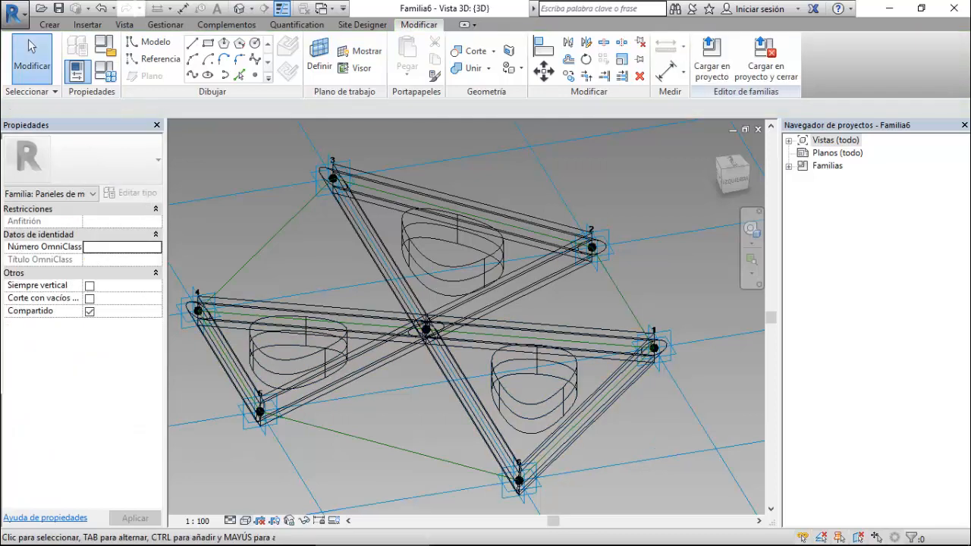
- Change the view of Familia6 to a shaded visual style and inspect the three triangular panels
left_click(245, 520)
left_click(273, 462)
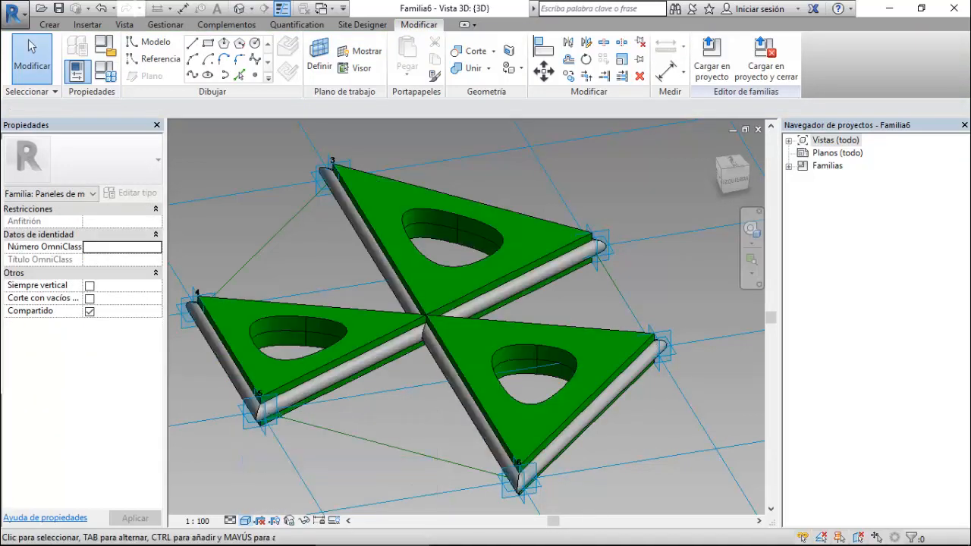
middle_click_drag(523, 364, 357, 356, "shift")
scroll(508, 380, "down", 5)
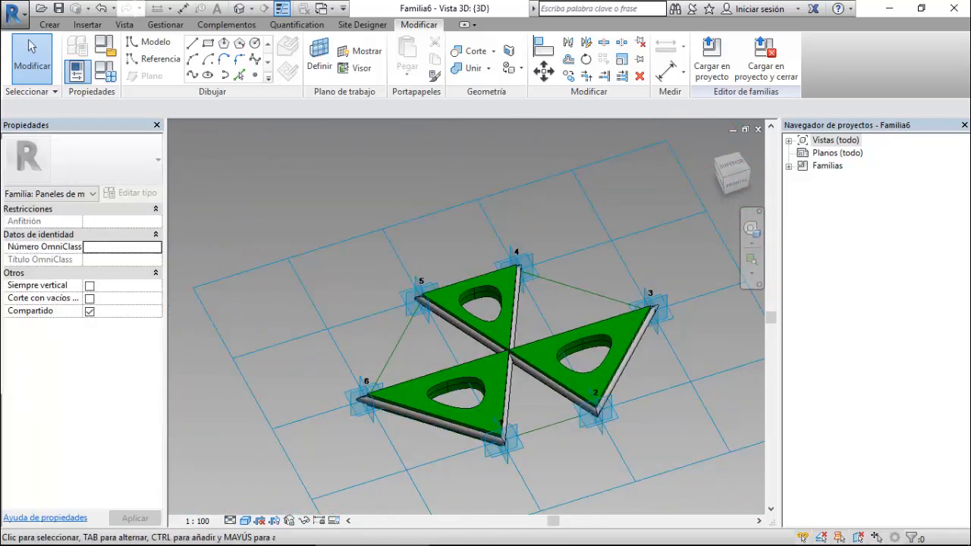
- Load Familia6 into Familia5, overwriting the existing version and its parameter values and deleting the incompatible repeater instances
left_click(712, 61)
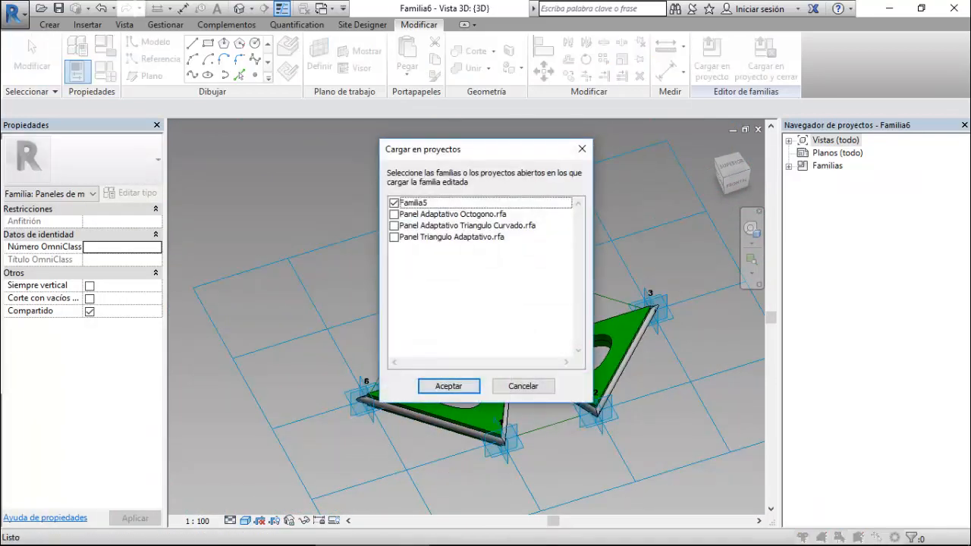
left_click(448, 387)
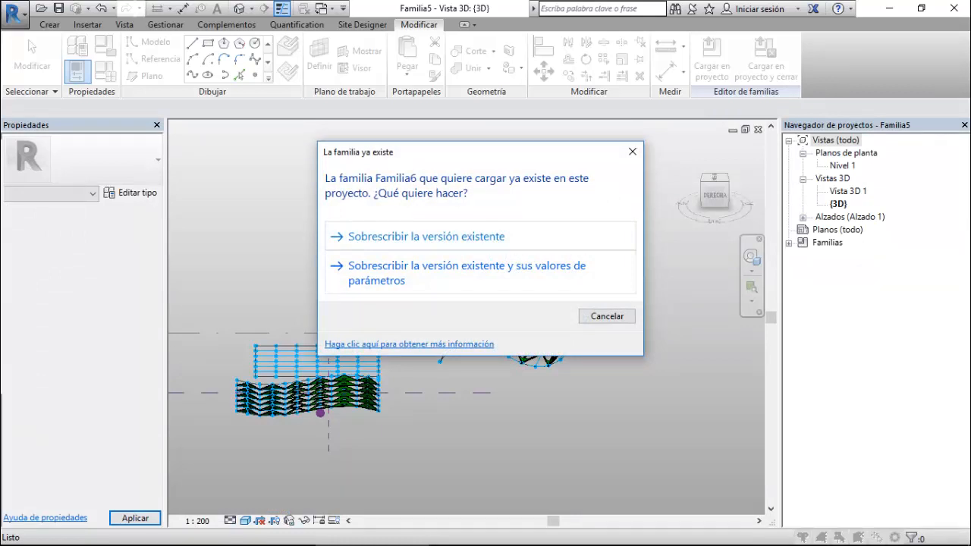
left_click(466, 273)
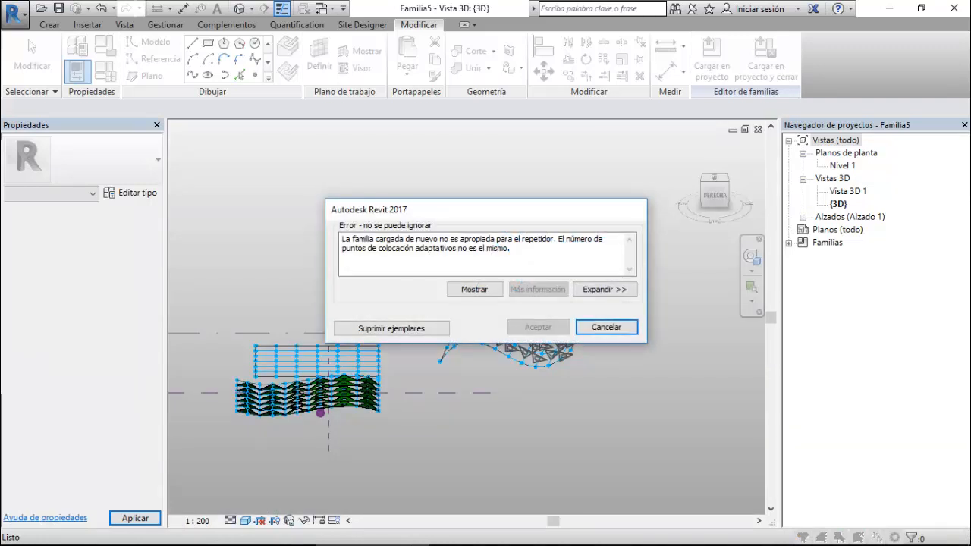
left_click(392, 328)
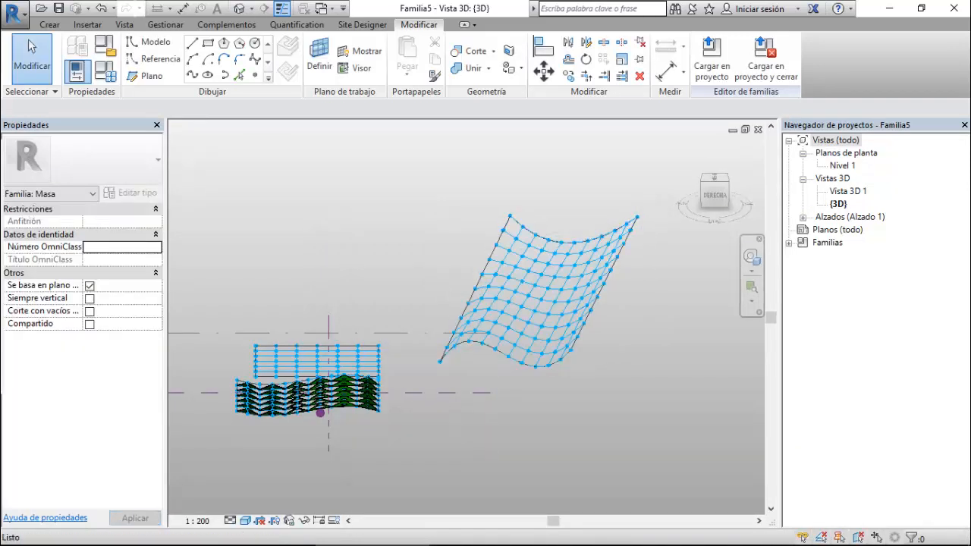
- Check the adaptive point numbering of the hexagonal panel in Familia6, and return to Familia5
scroll(542, 256, "up", 3)
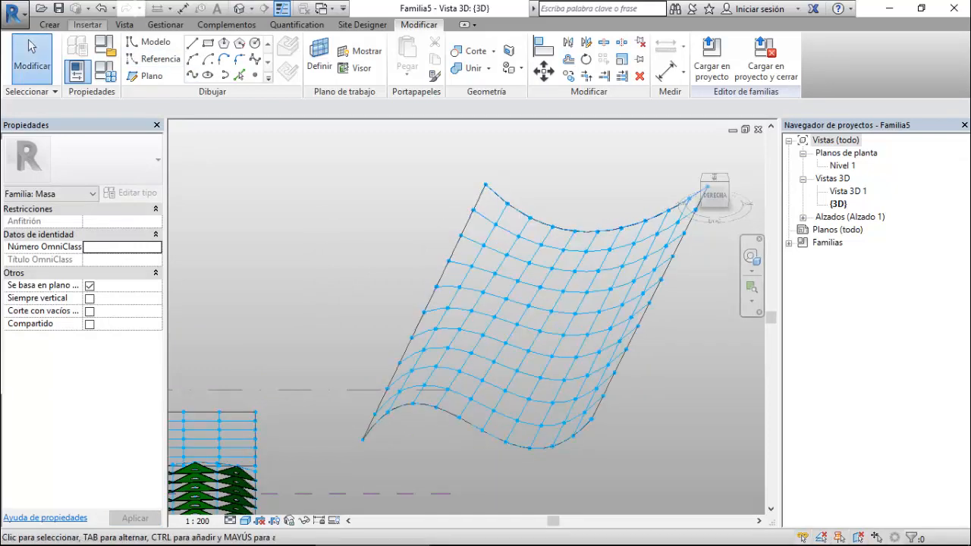
left_click(32, 56)
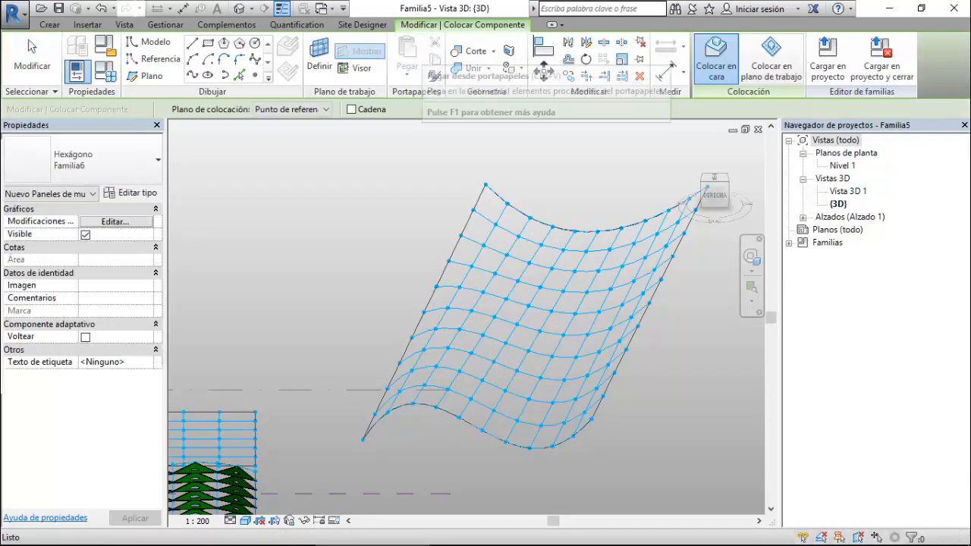
left_click(322, 8)
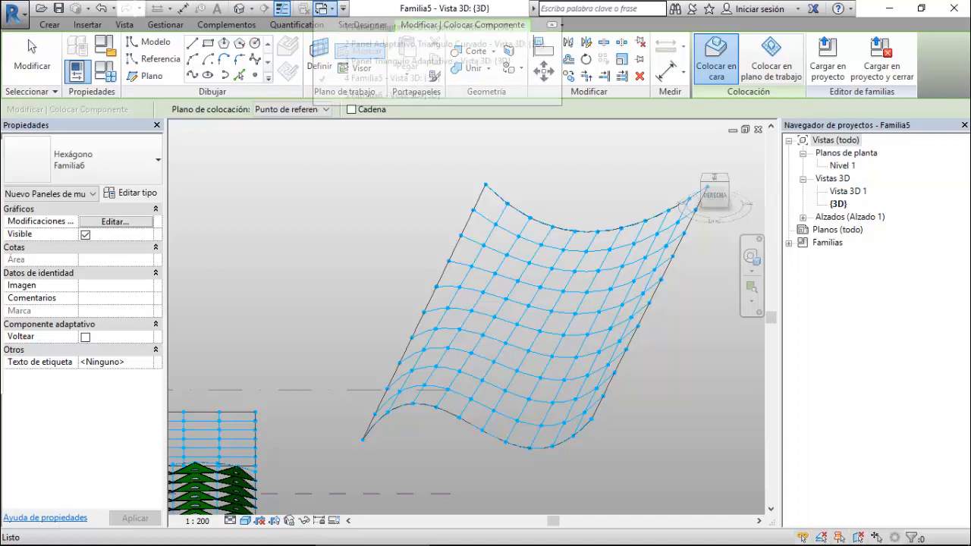
left_click(392, 95)
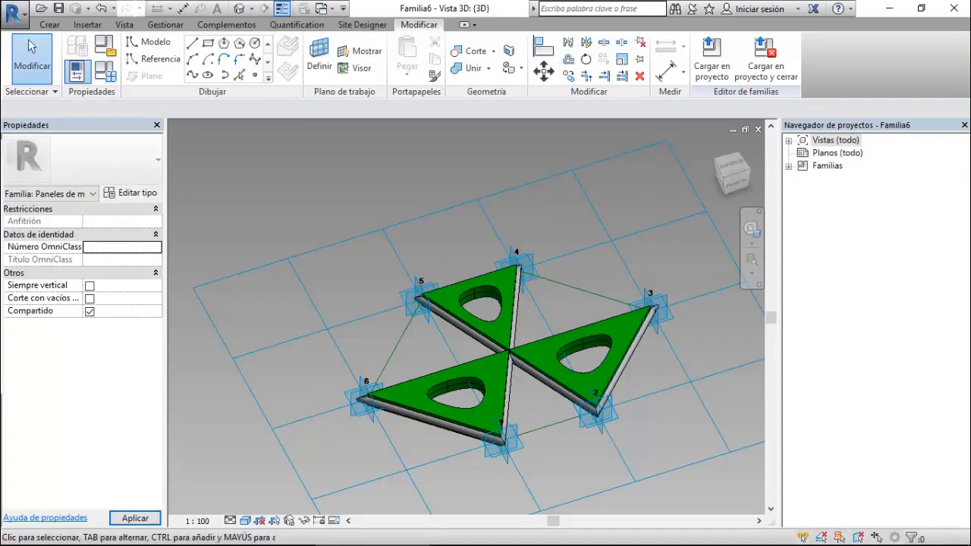
left_click(309, 290)
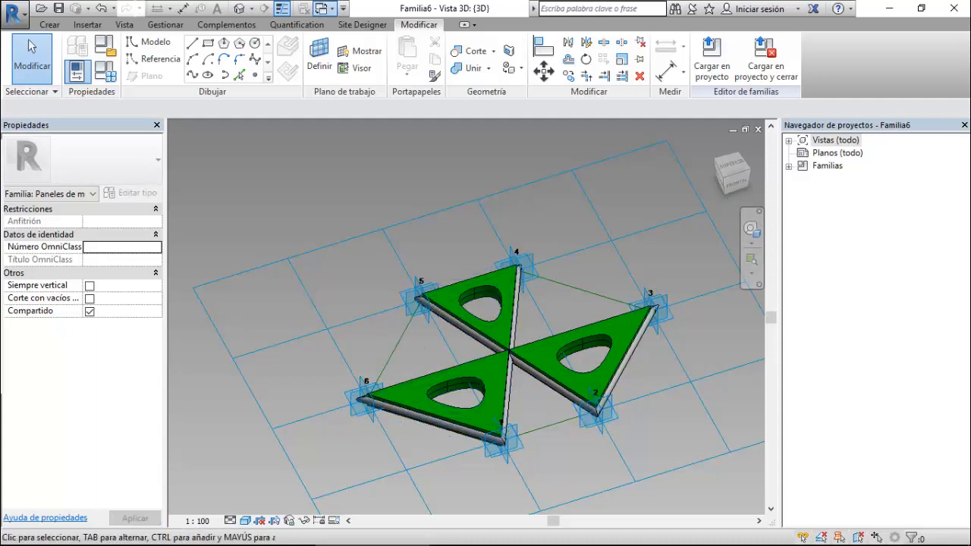
left_click(325, 9)
left_click(380, 79)
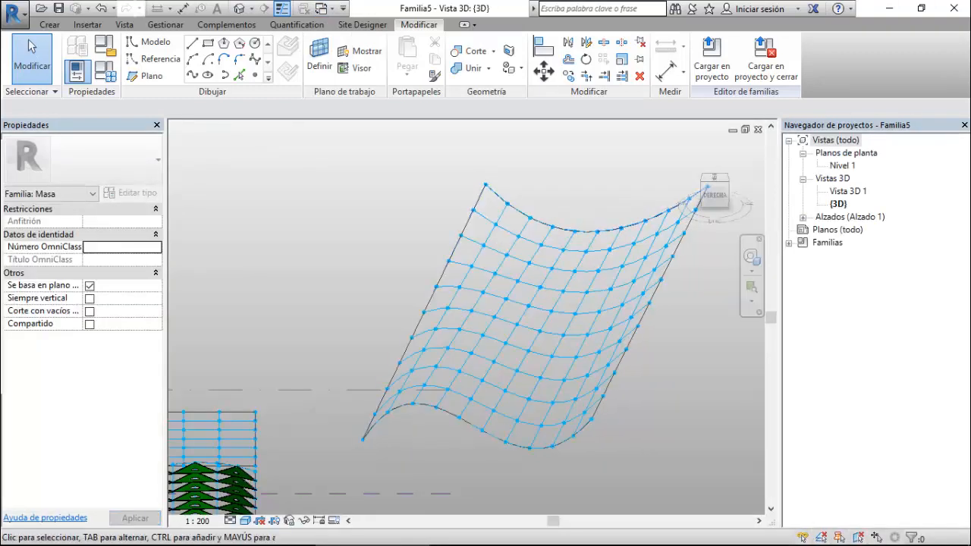
- Place one Familia6 Hexágono panel on the grid nodes in the middle of the large divided surface, stopping the regeneration and ending placement
key("Escape")
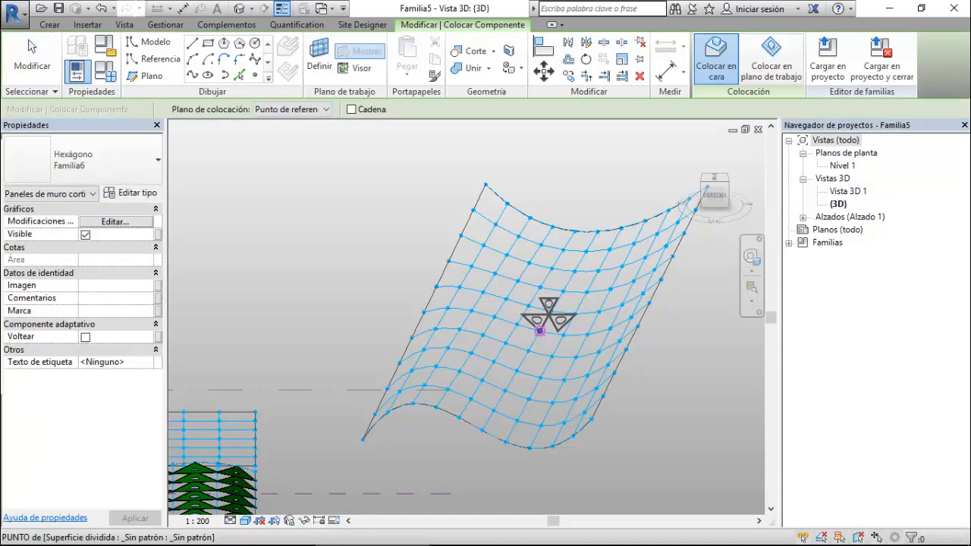
left_click(539, 331)
left_click(539, 331)
left_click(540, 331)
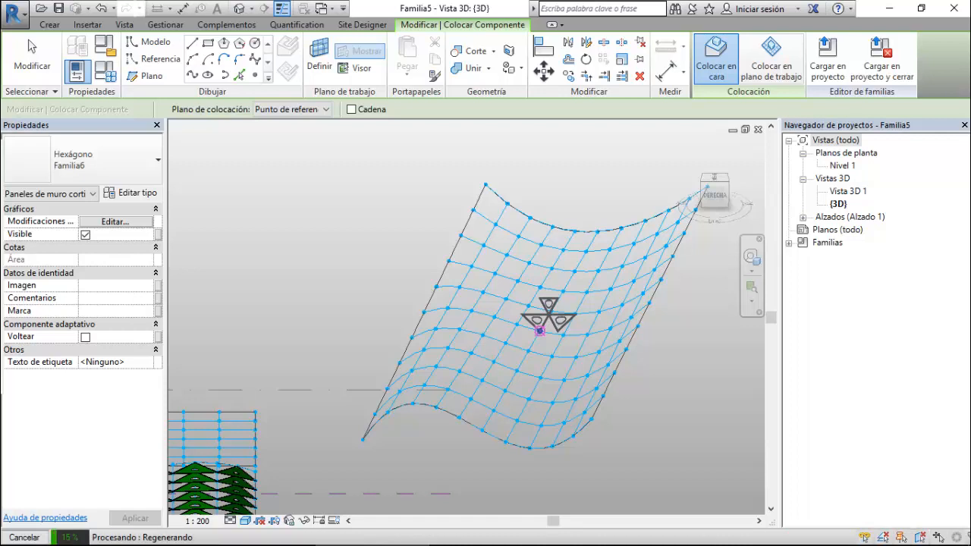
key("Escape")
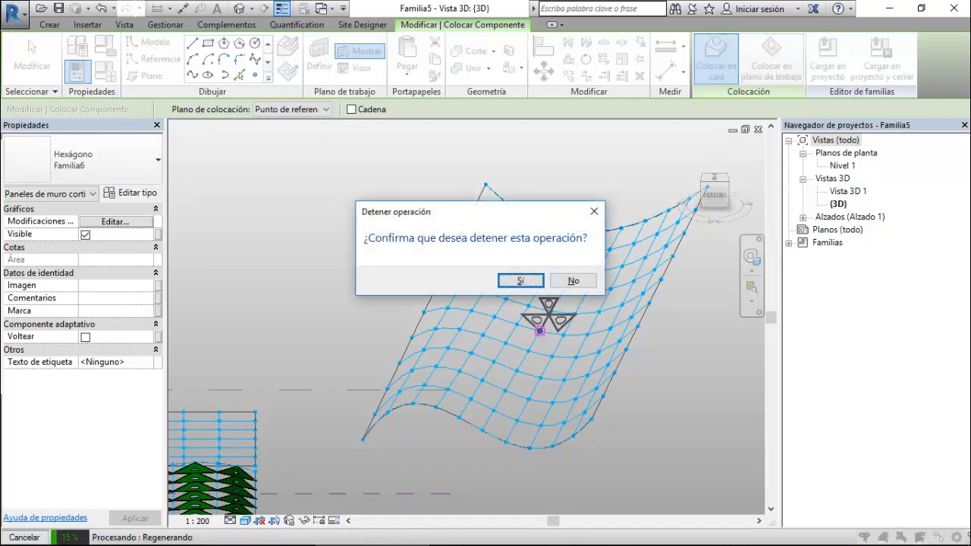
key("Return")
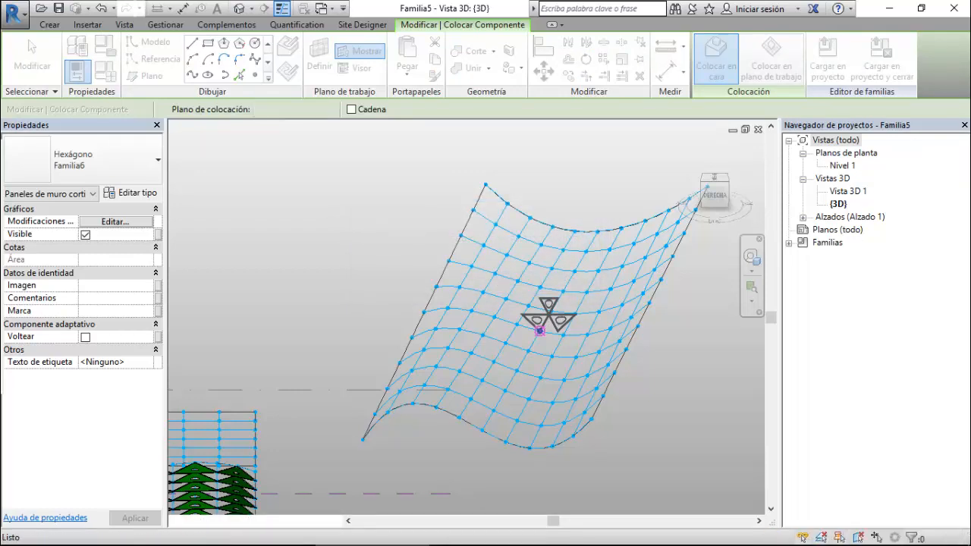
key("Escape")
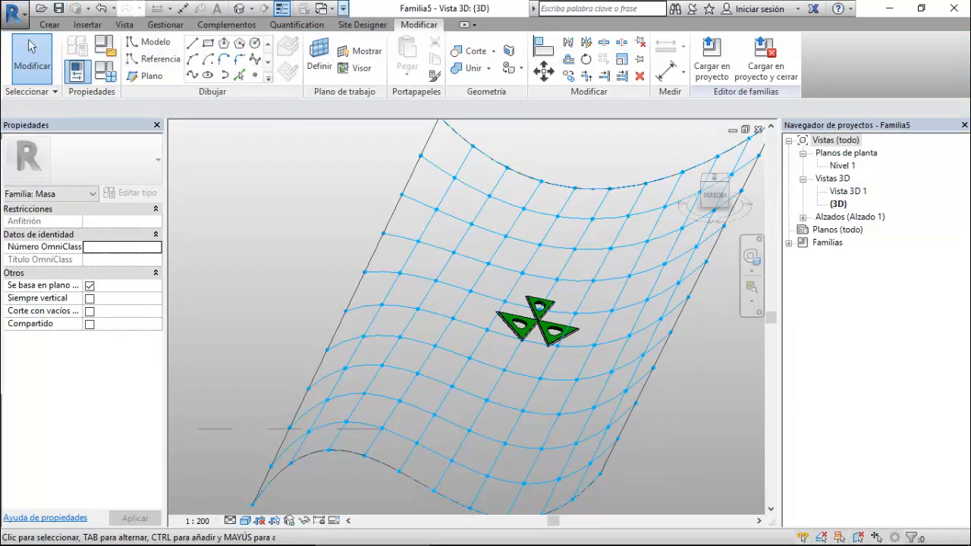
- Switch to the Panel Adaptativo Octogono family and bring up the recent files page
left_click(321, 8)
left_click(429, 26)
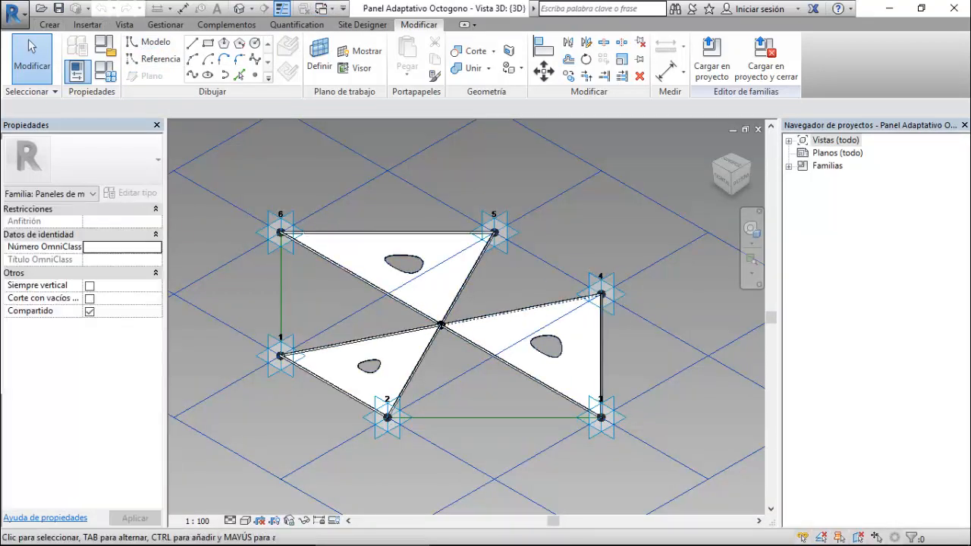
left_click(124, 25)
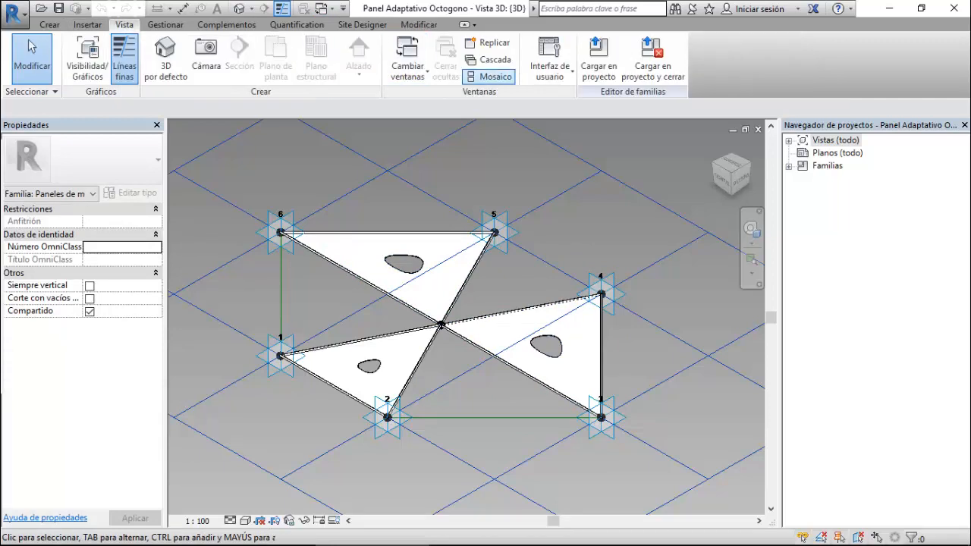
left_click(550, 69)
left_click(575, 241)
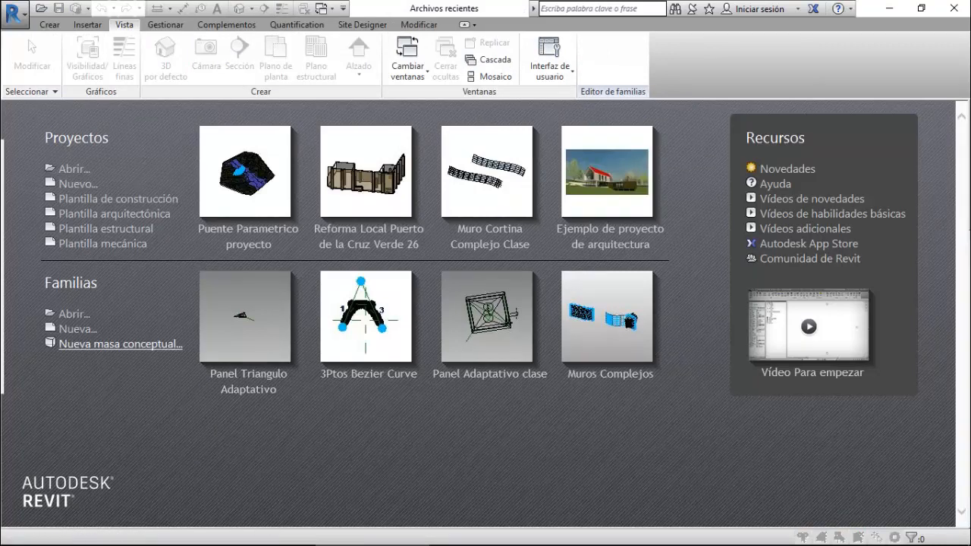
- Open the Muro Complejo family from the Prueba folder inside Clase 20-Panel Adaptativo- Curvas de Bezier, within the Revit videos folder on the desktop
left_click(73, 313)
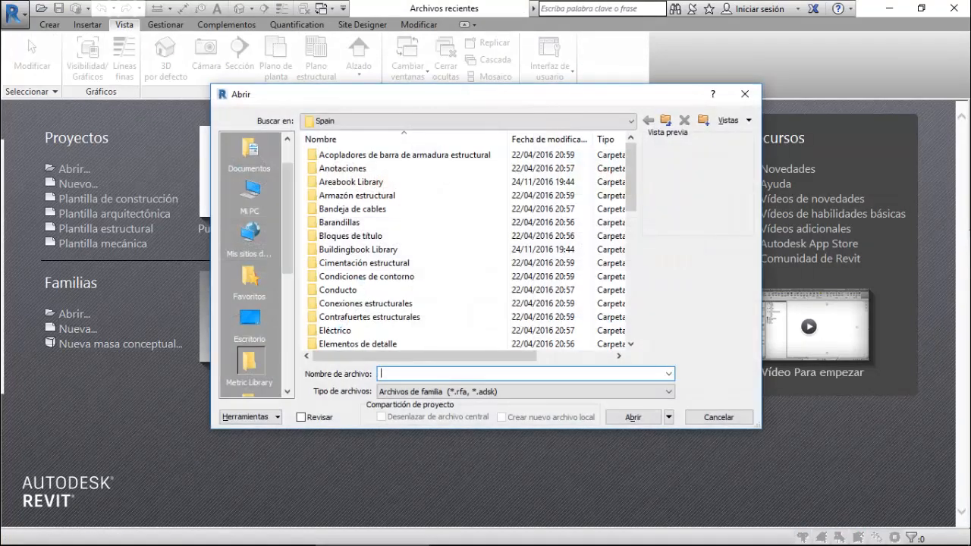
scroll(334, 168, "down", 5)
left_click(249, 320)
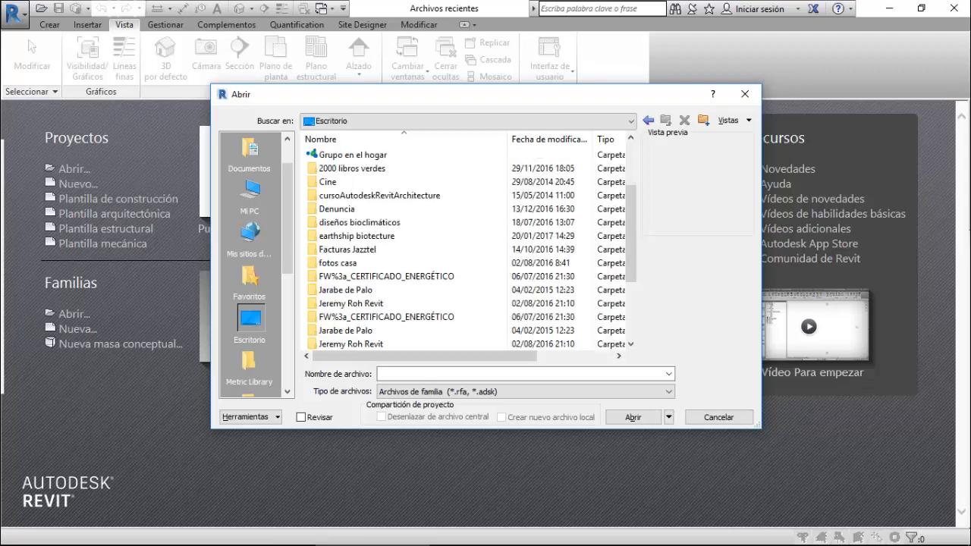
scroll(357, 296, "down", 5)
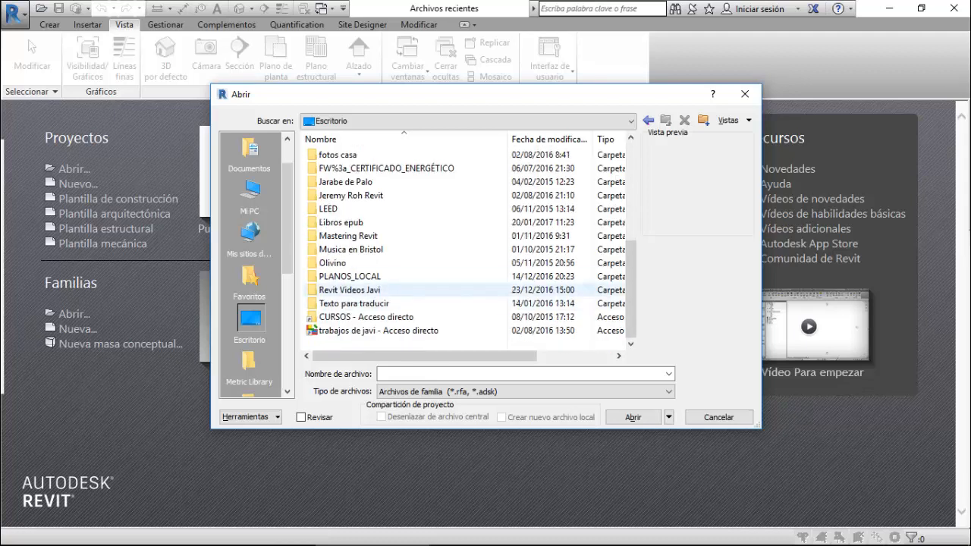
double_click(349, 290)
scroll(357, 290, "down", 2)
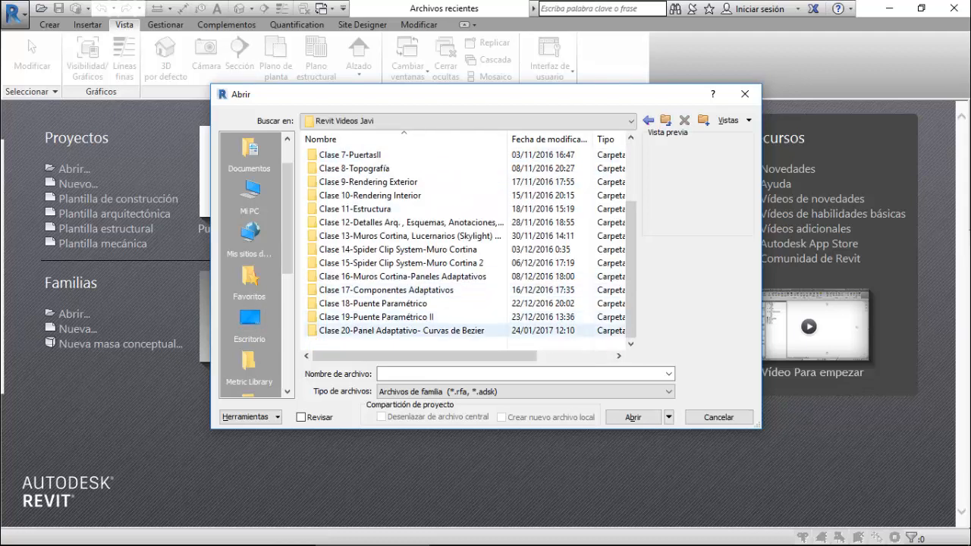
left_click(401, 331)
double_click(401, 331)
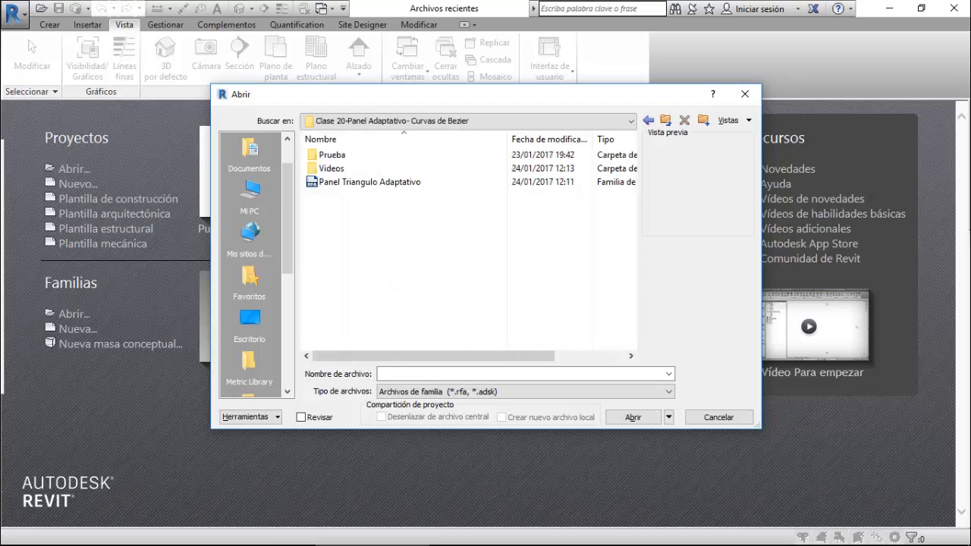
double_click(342, 155)
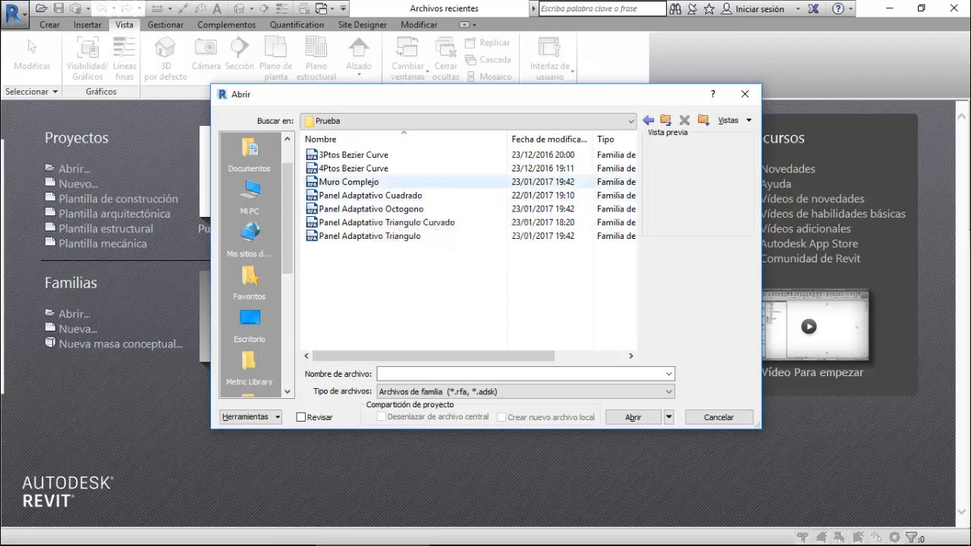
left_click(370, 182)
left_click(634, 417)
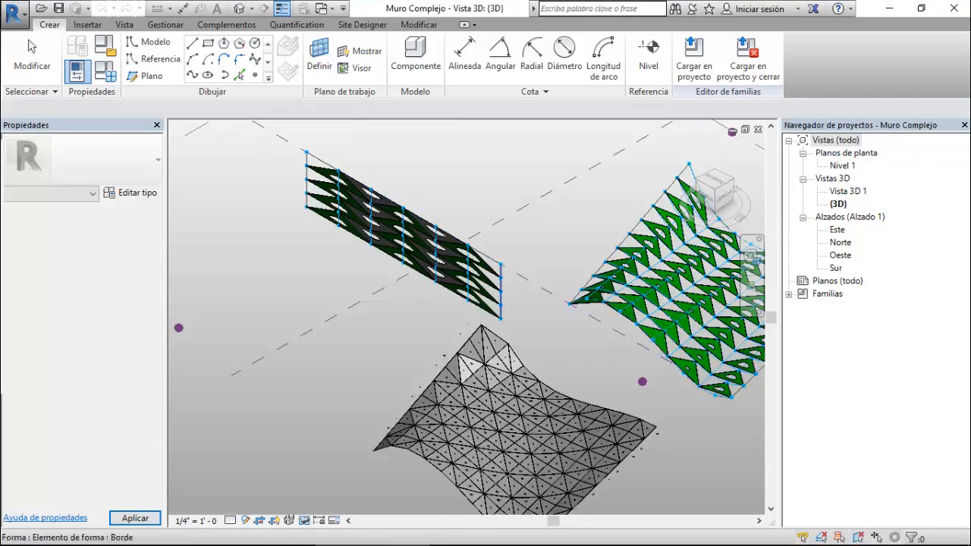
- Examine the divided surface with Panel Adaptativo Octogono panels and the green Panel Adaptativo Triangulo repeater, including its corner panels
scroll(282, 250, "down", 3)
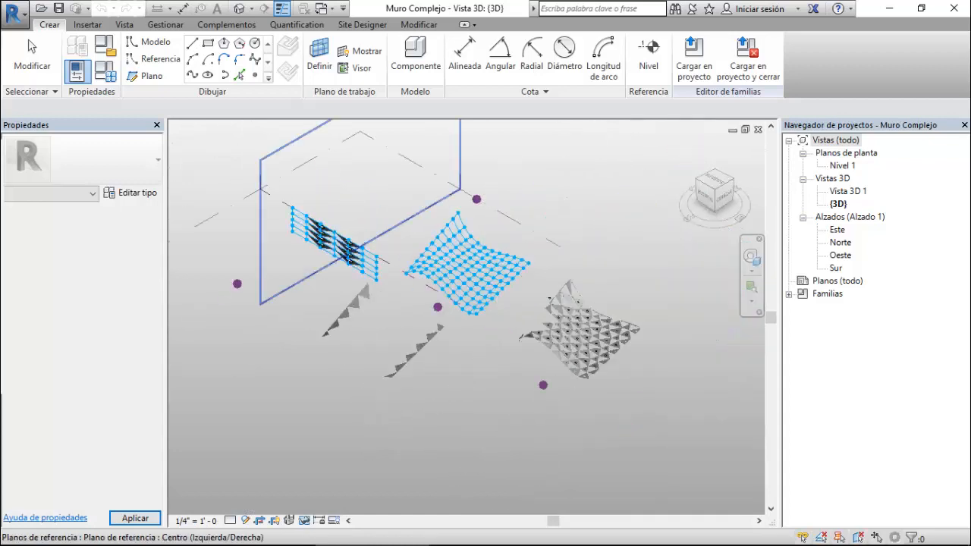
scroll(612, 411, "up", 2)
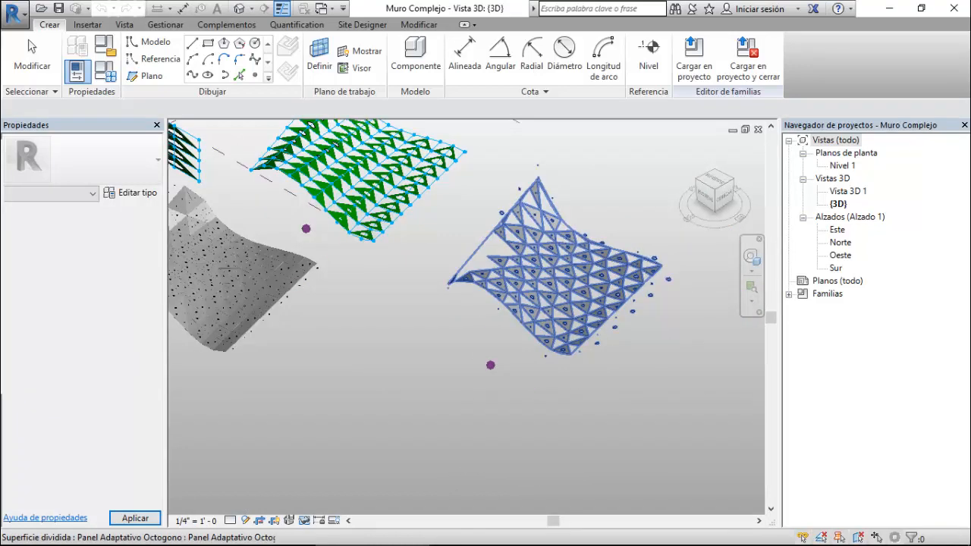
scroll(568, 318, "up", 3)
scroll(565, 284, "up", 2)
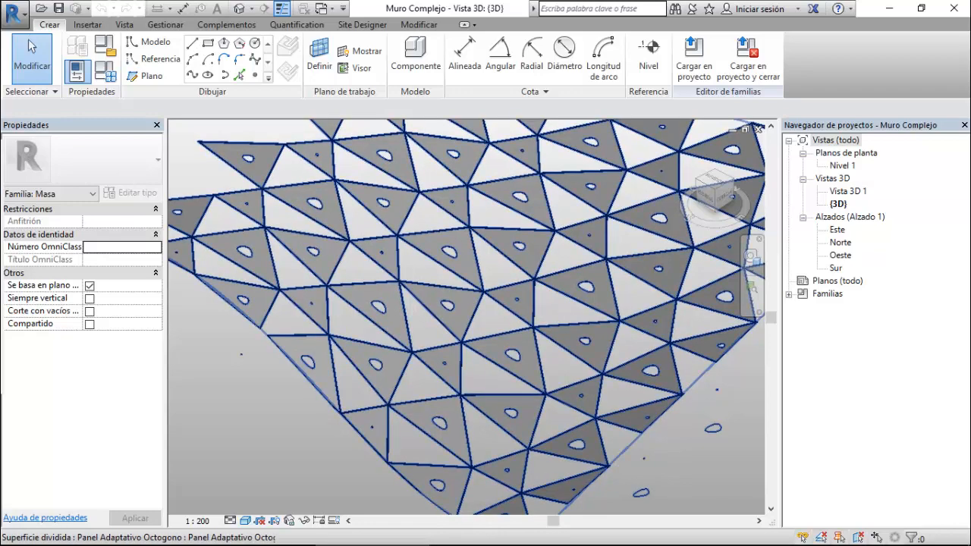
scroll(660, 304, "down", 5)
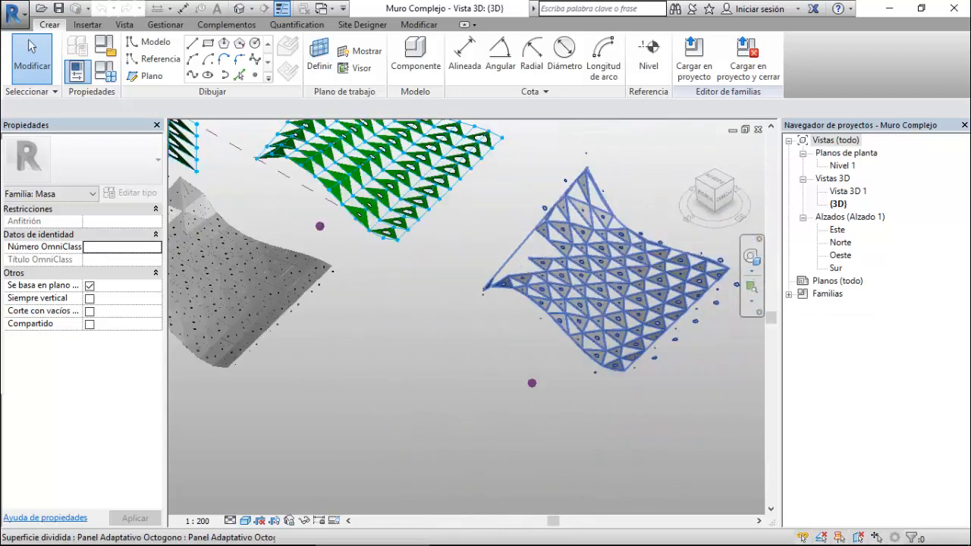
scroll(343, 168, "up", 5)
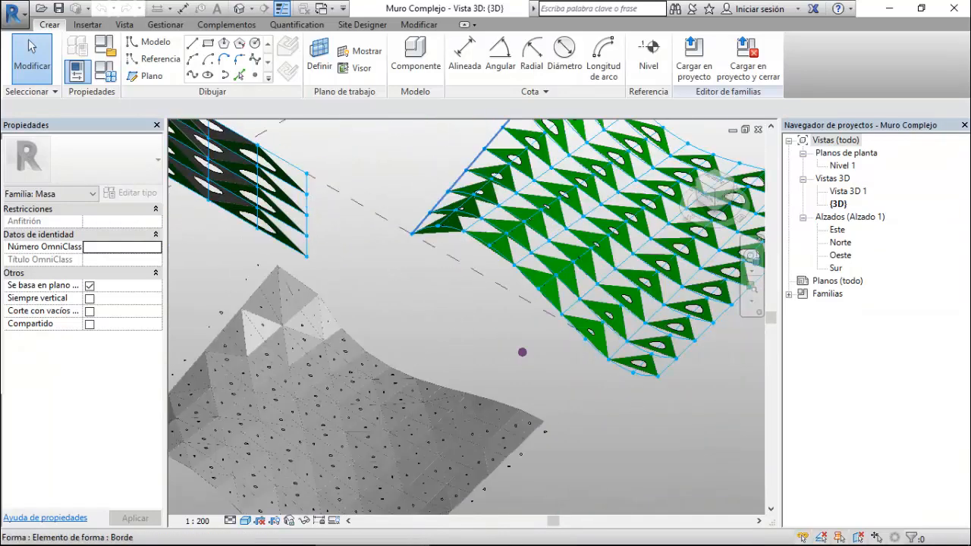
scroll(489, 222, "up", 3)
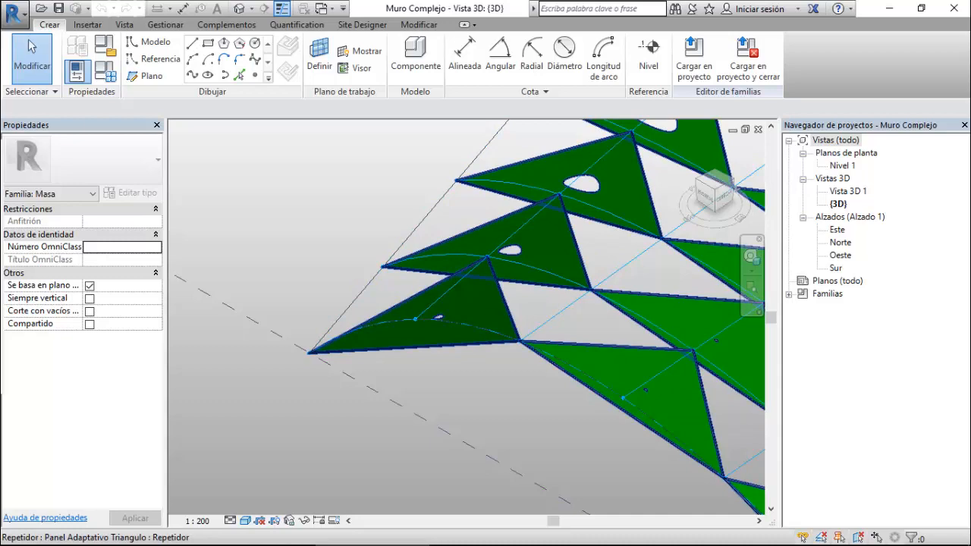
scroll(577, 220, "down", 8)
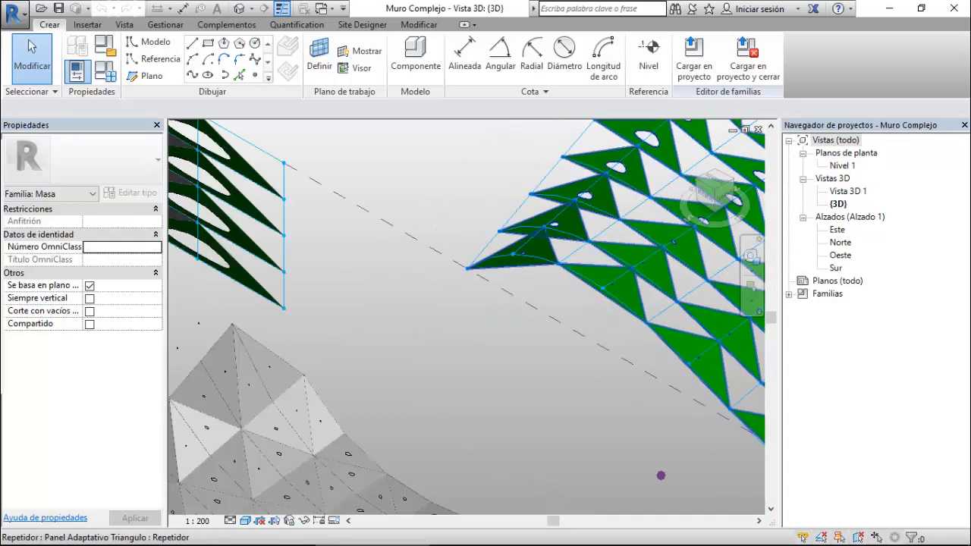
scroll(581, 210, "down", 1)
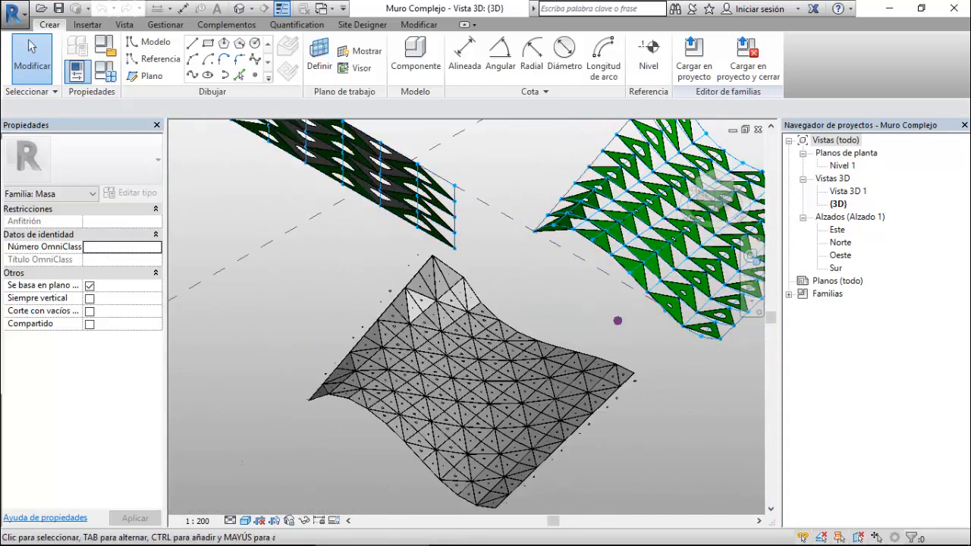
- Inspect the corner and overall panelling of the grey divided surface filled with Panel Adaptativo Triangulo Curvado, and compare it with the neighbouring surfaces
scroll(313, 420, "up", 3)
scroll(315, 363, "up", 4)
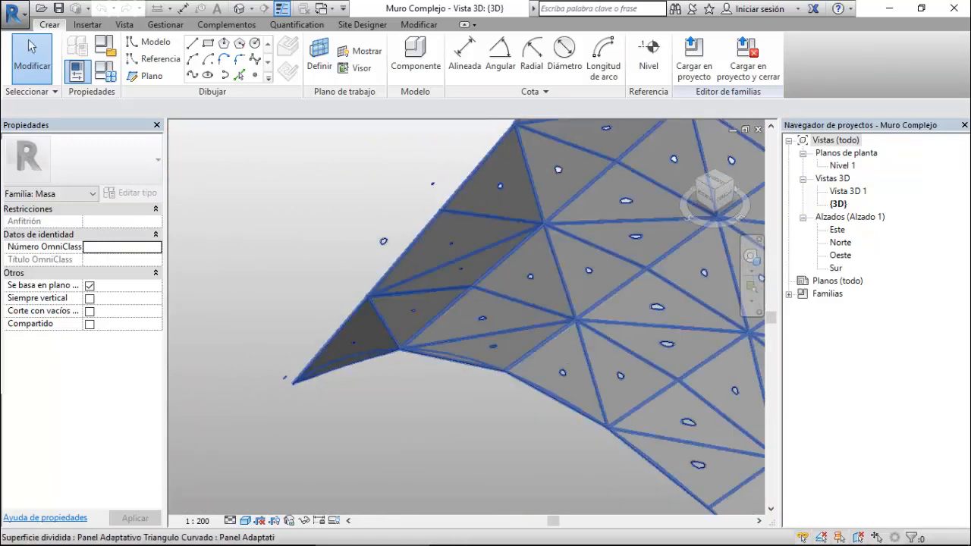
scroll(296, 375, "up", 2)
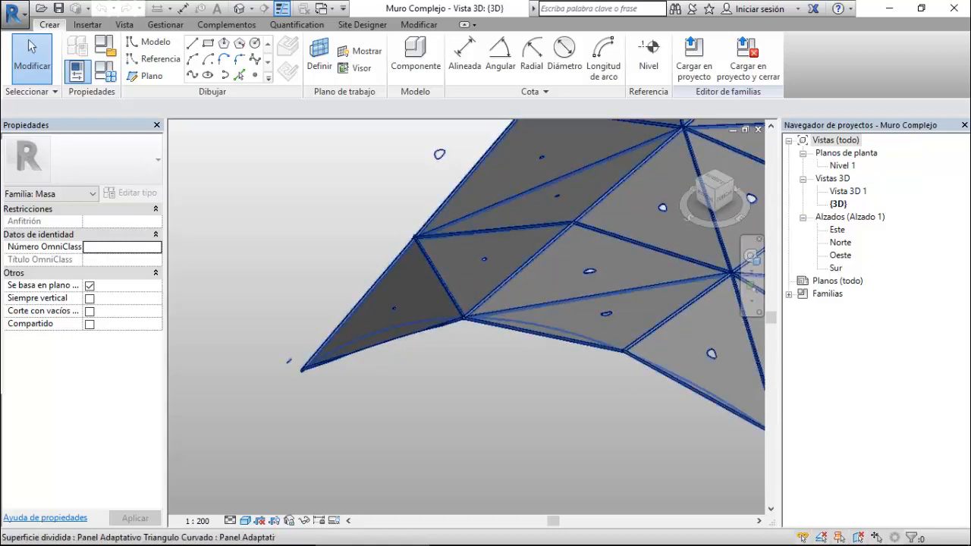
scroll(345, 379, "down", 3)
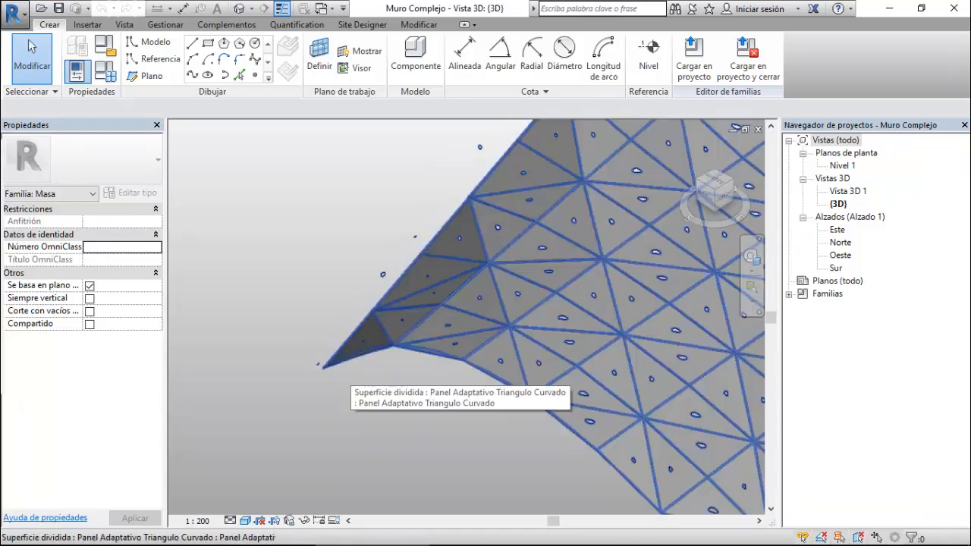
scroll(346, 379, "down", 3)
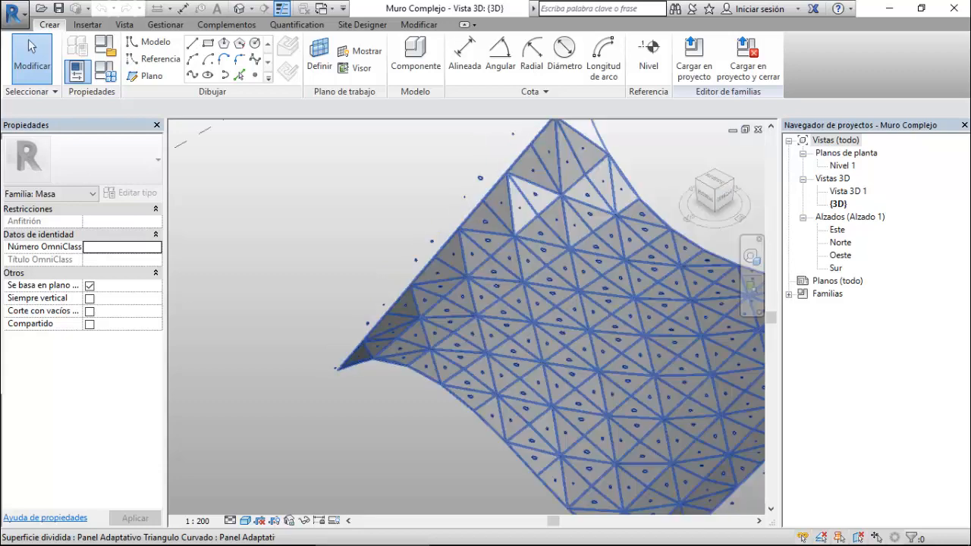
scroll(343, 369, "down", 4)
scroll(344, 370, "down", 2)
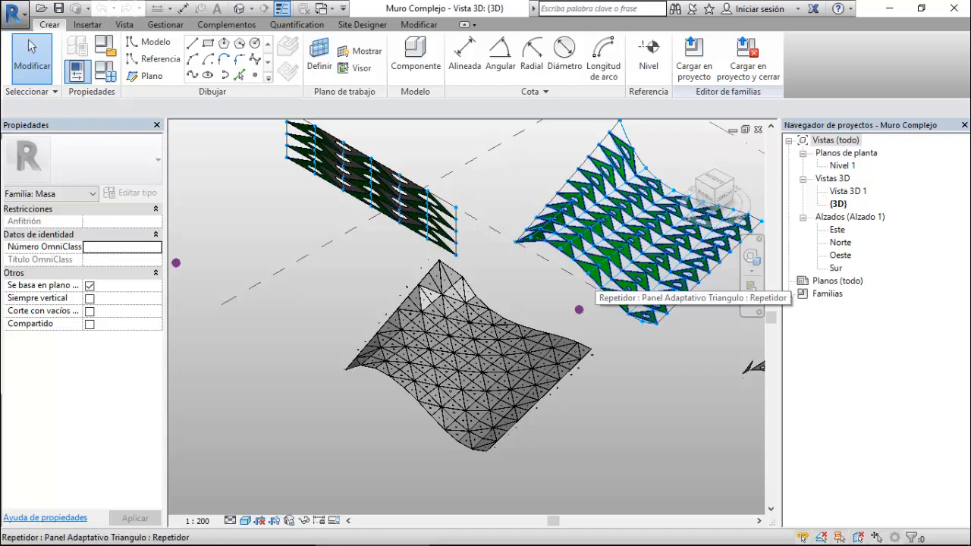
scroll(454, 242, "down", 2)
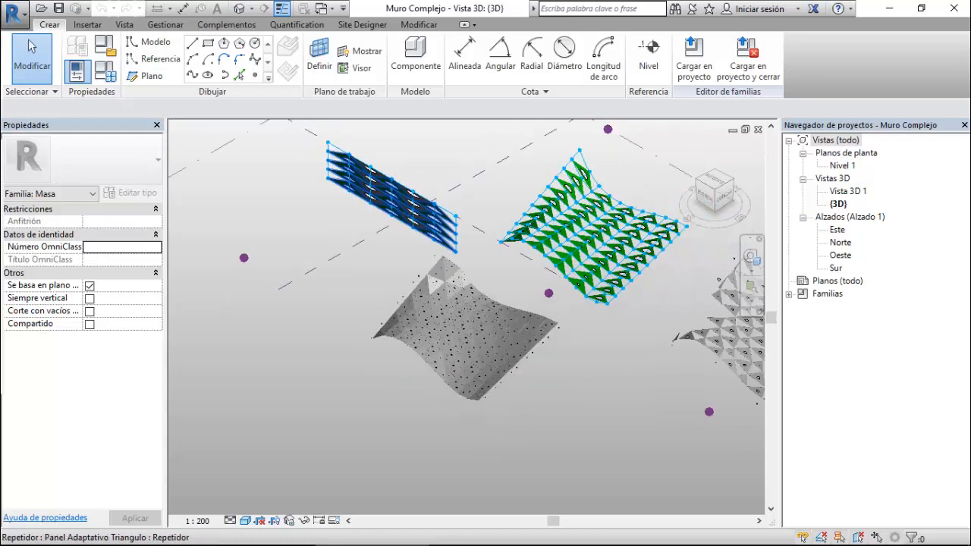
scroll(441, 242, "down", 1)
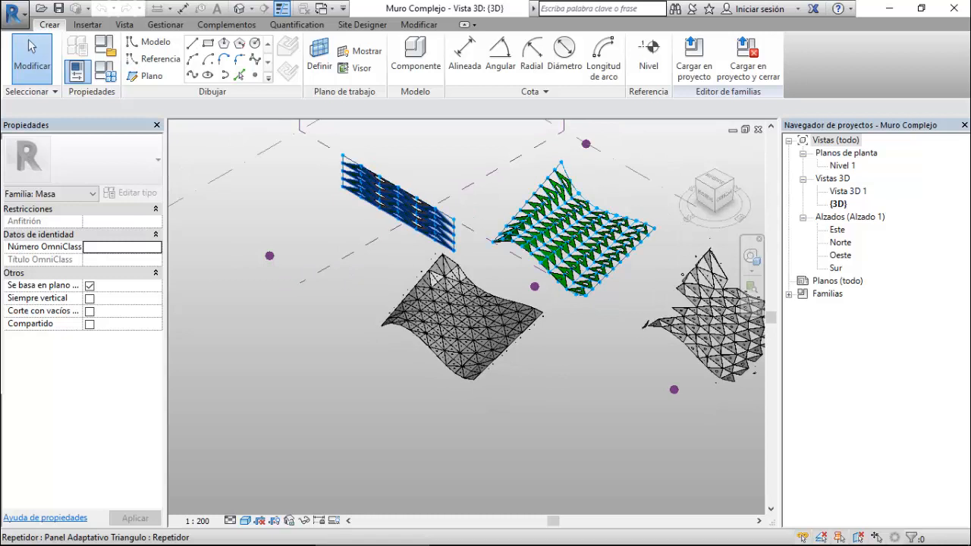
- Examine from a more frontal angle how the openings in the green Panel Adaptativo Triangulo repeater vary across the curved surface
middle_click_drag(434, 277, 485, 292, "shift")
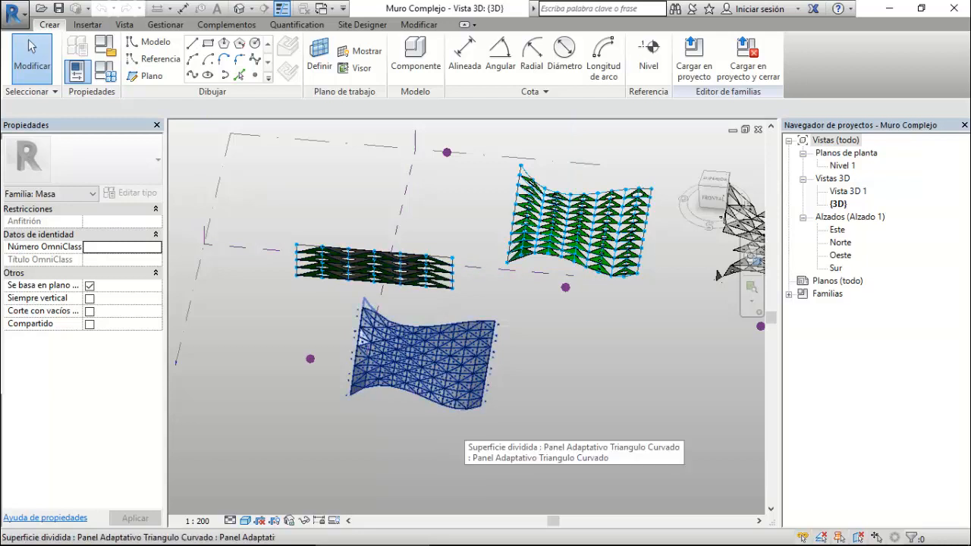
scroll(591, 190, "up", 2)
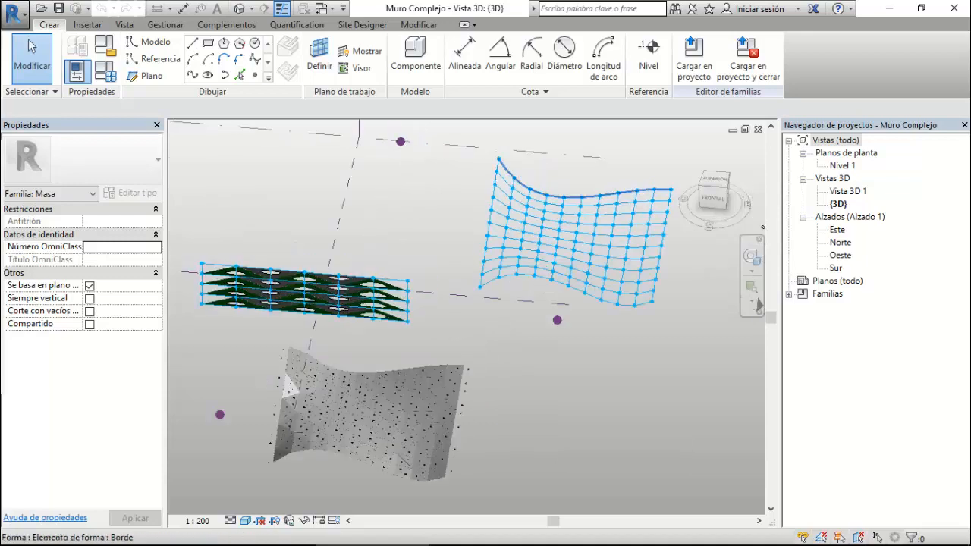
scroll(588, 203, "up", 2)
scroll(651, 207, "up", 3)
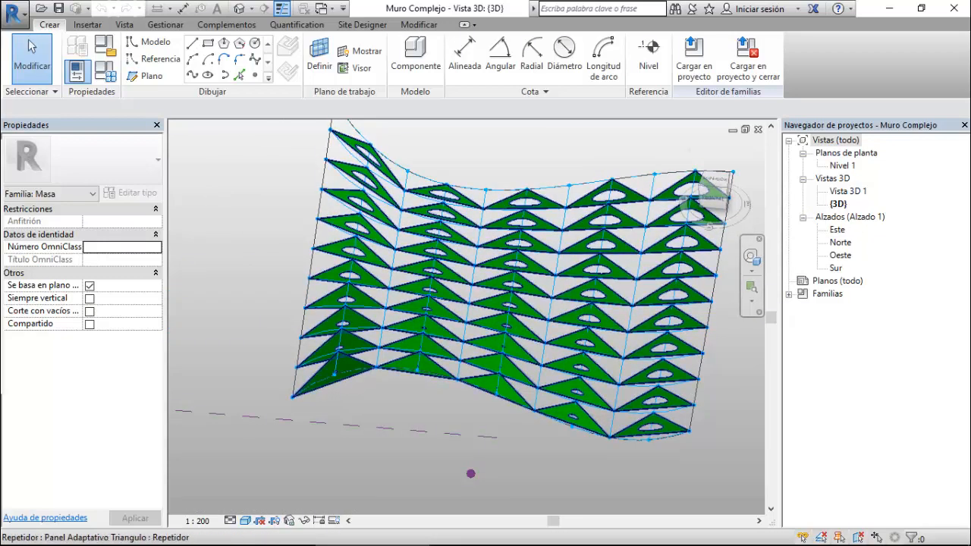
scroll(637, 178, "up", 2)
scroll(629, 176, "up", 2)
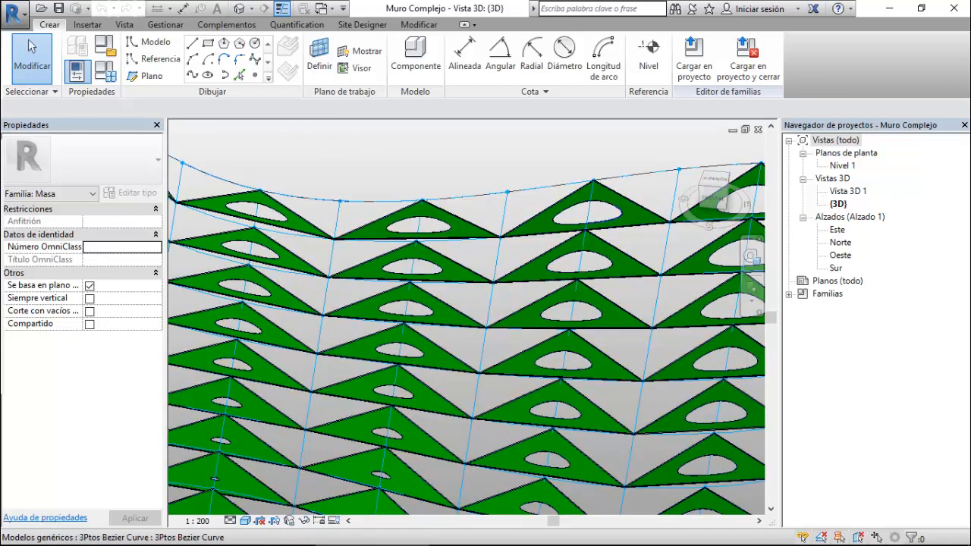
scroll(577, 258, "down", 2)
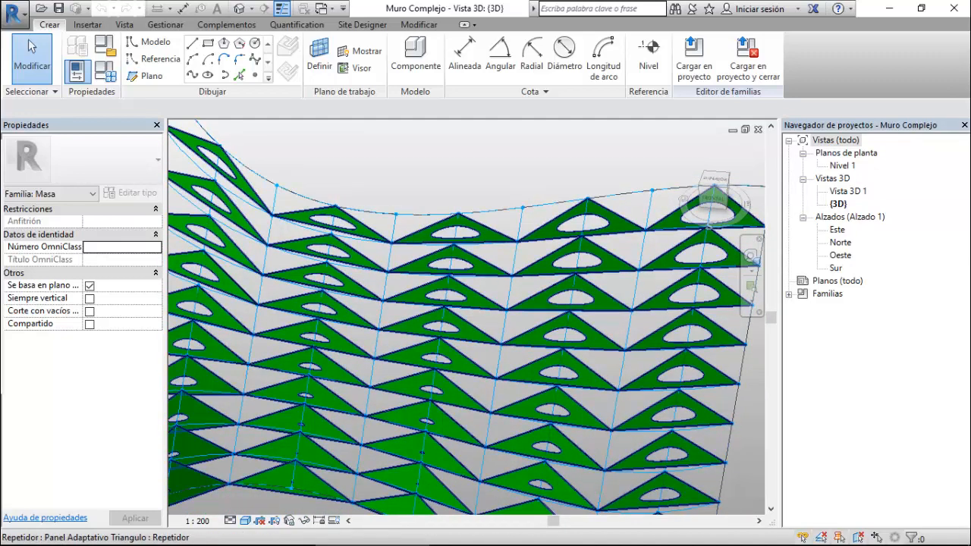
scroll(653, 344, "down", 5)
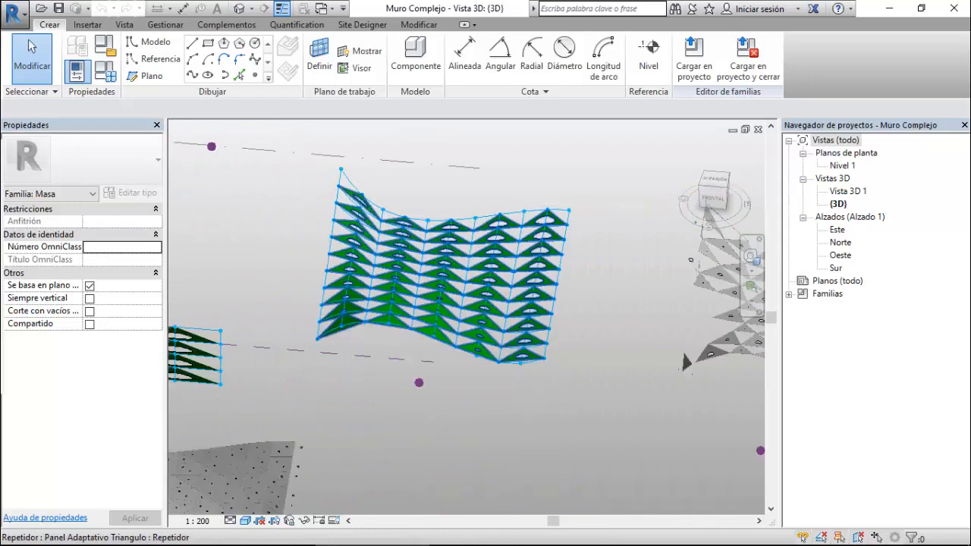
scroll(653, 343, "down", 2)
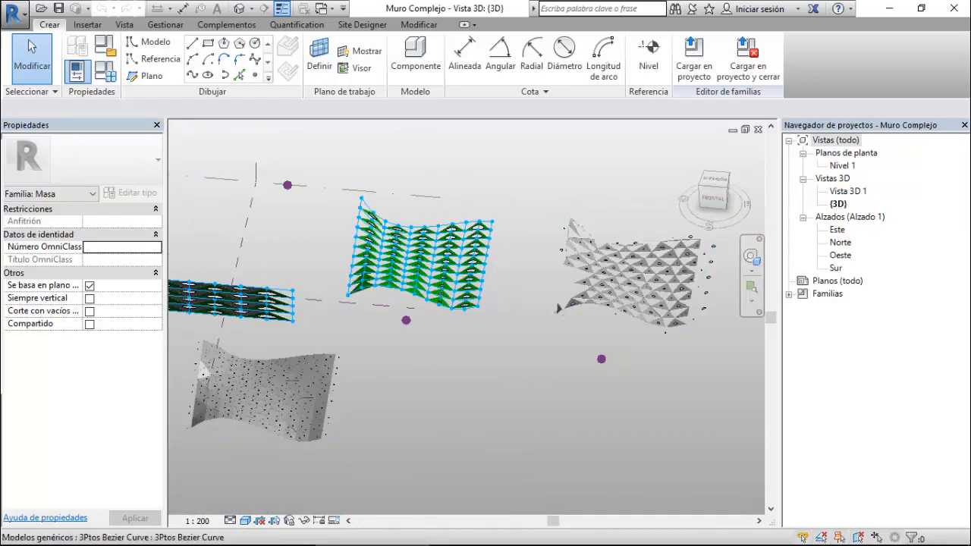
- Compare the panel layout of the Panel Adaptativo Octogono divided surface with that of the Panel Adaptativo Triangulo Curvado surface
scroll(672, 281, "up", 4)
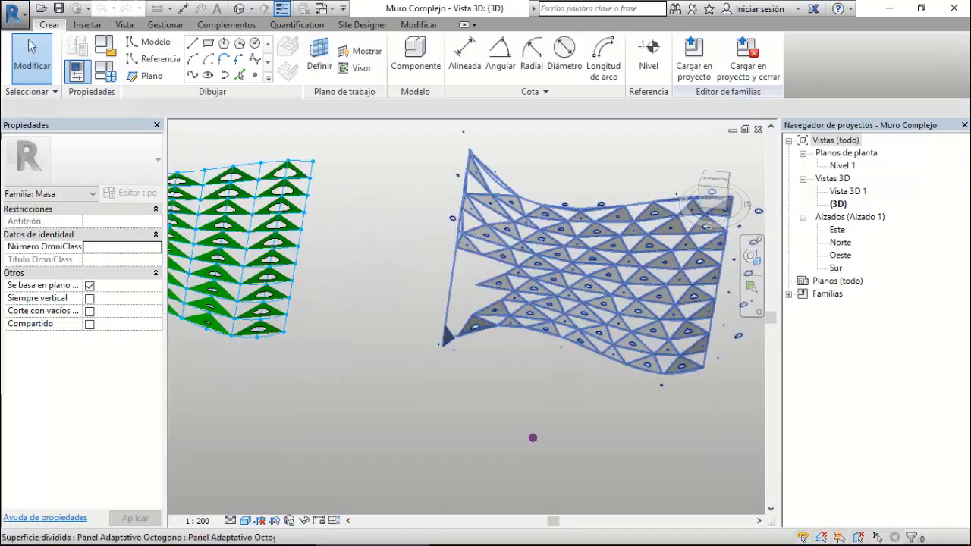
scroll(638, 255, "down", 3)
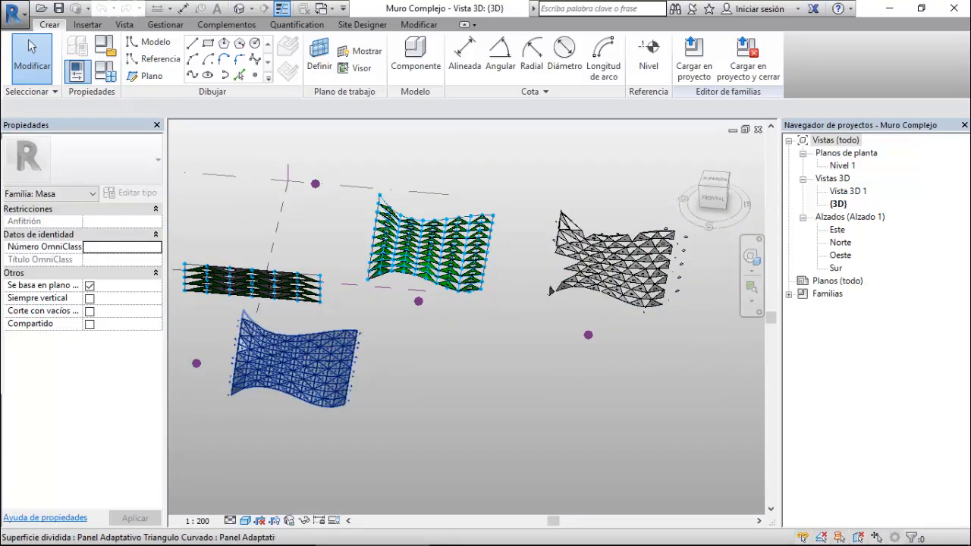
scroll(232, 391, "up", 6)
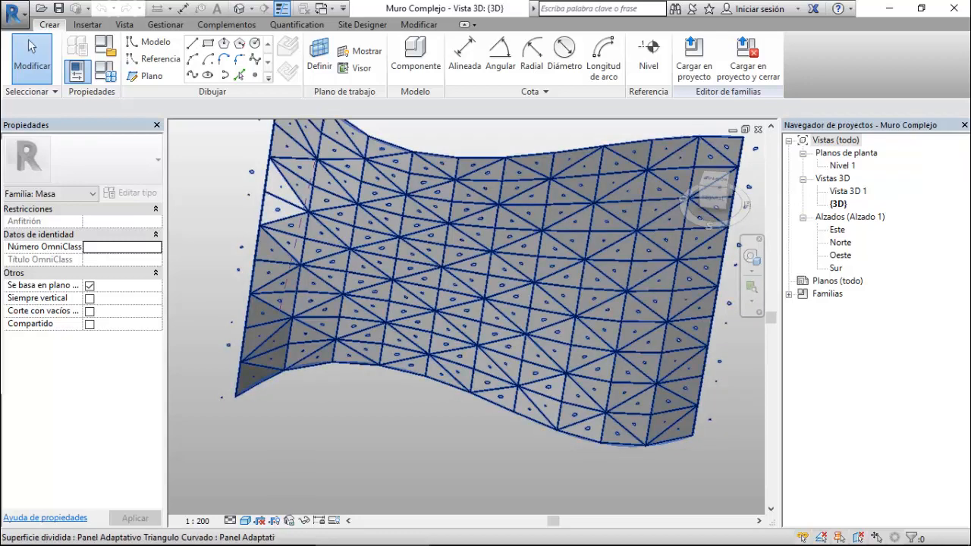
scroll(496, 357, "down", 3)
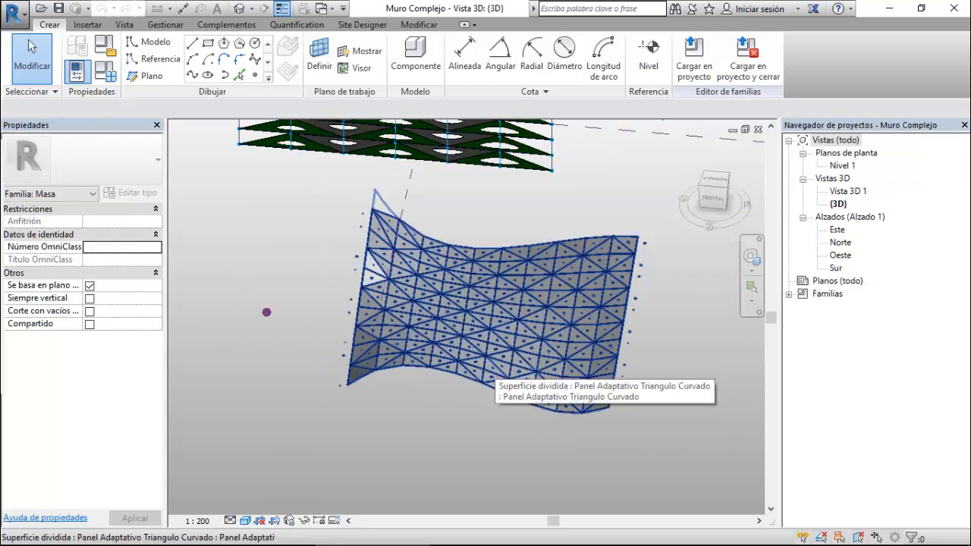